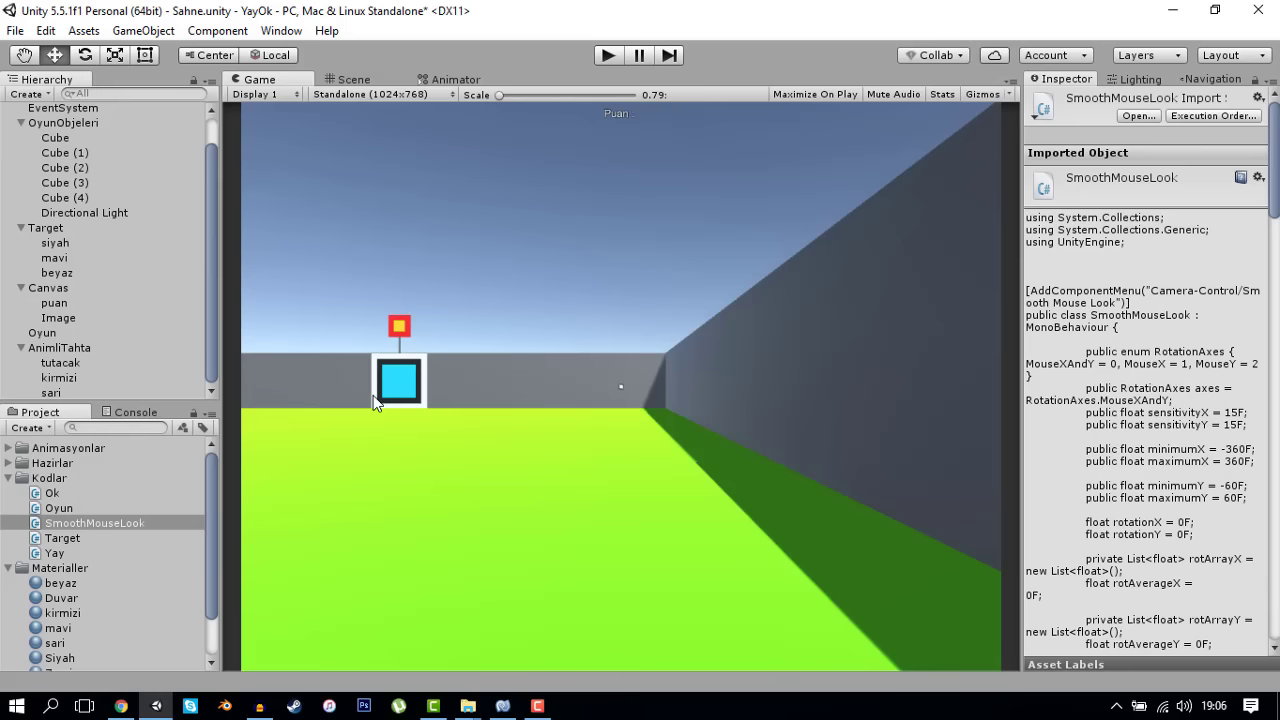
- Play the game, shoot four arrows at the targets, then stop it
left_click(607, 56)
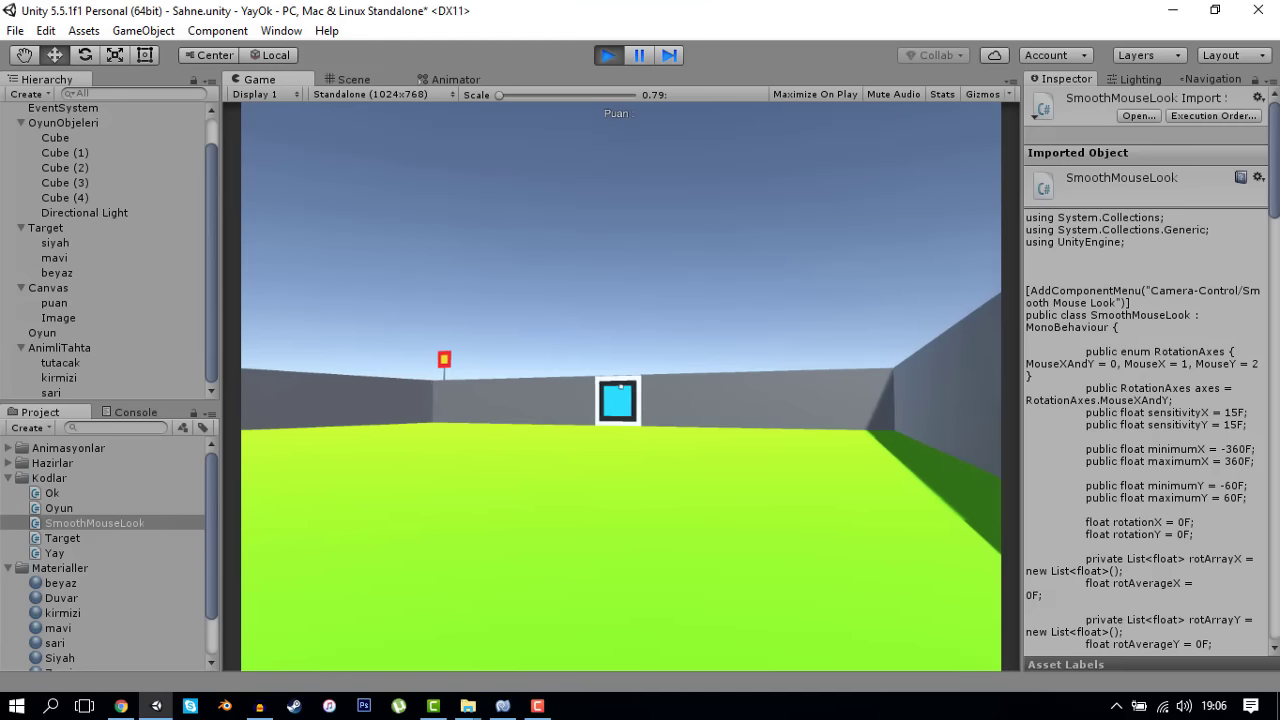
left_click(620, 386)
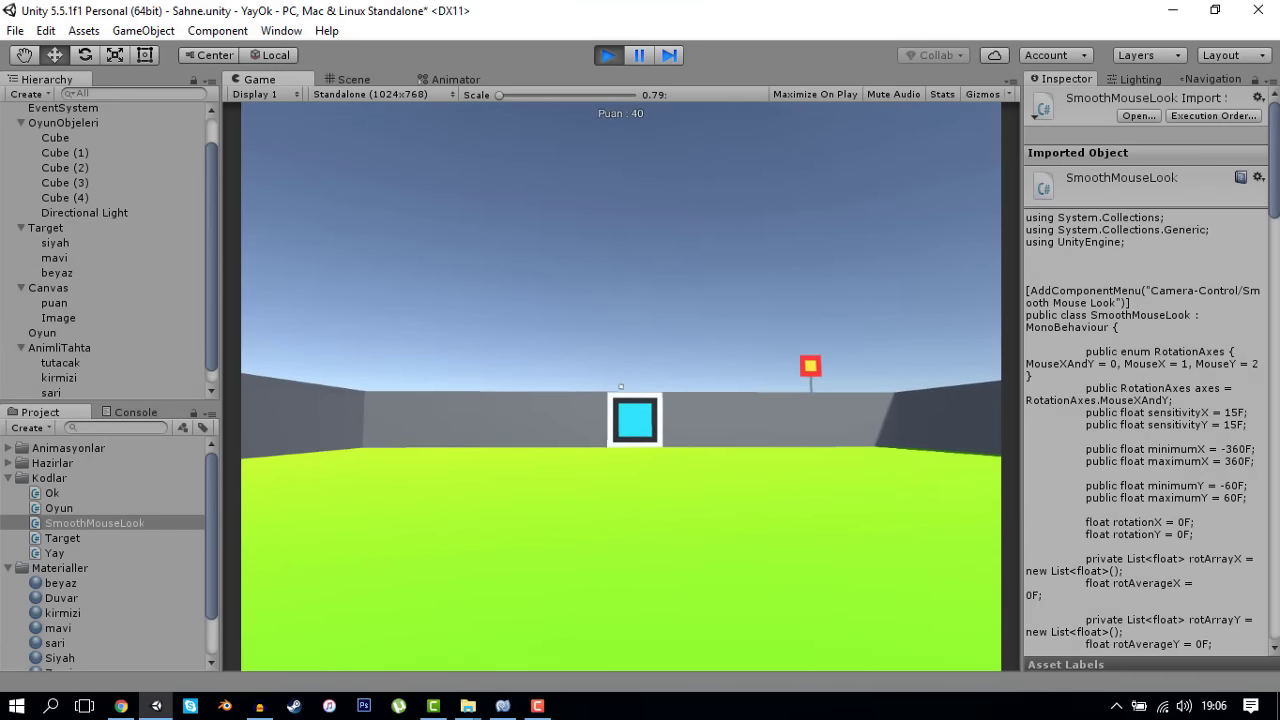
left_click(620, 386)
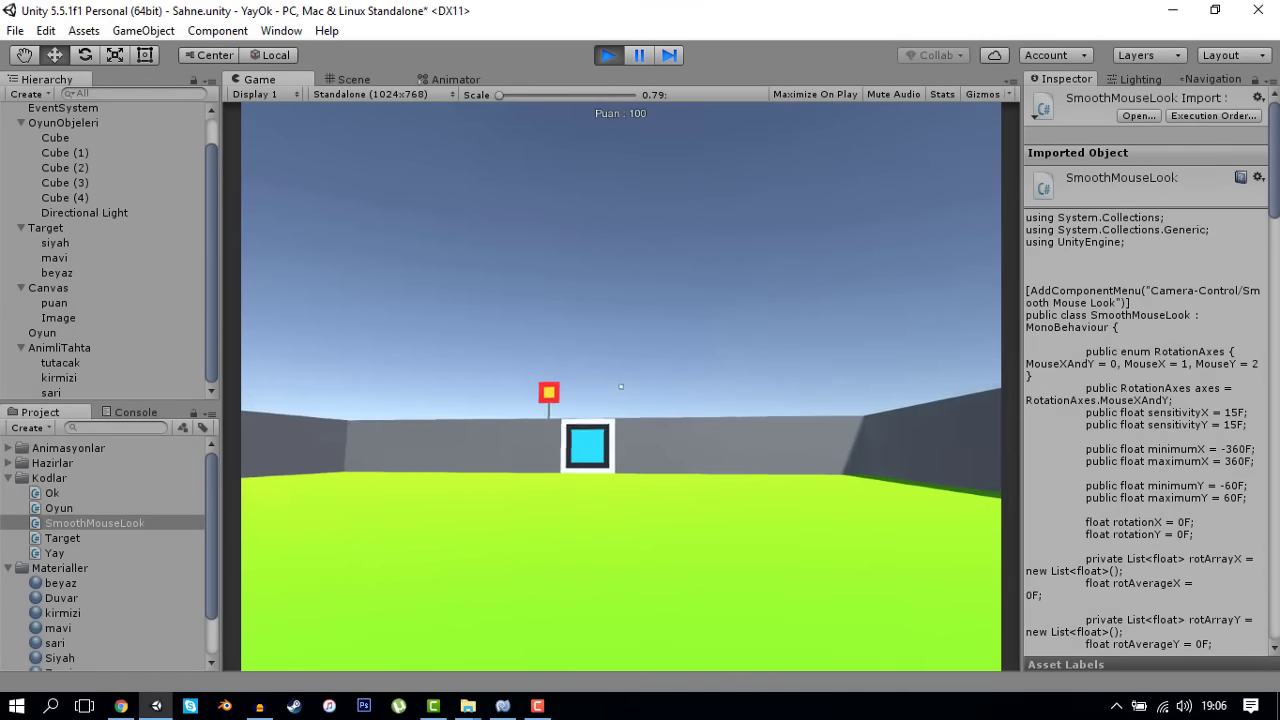
left_click(620, 386)
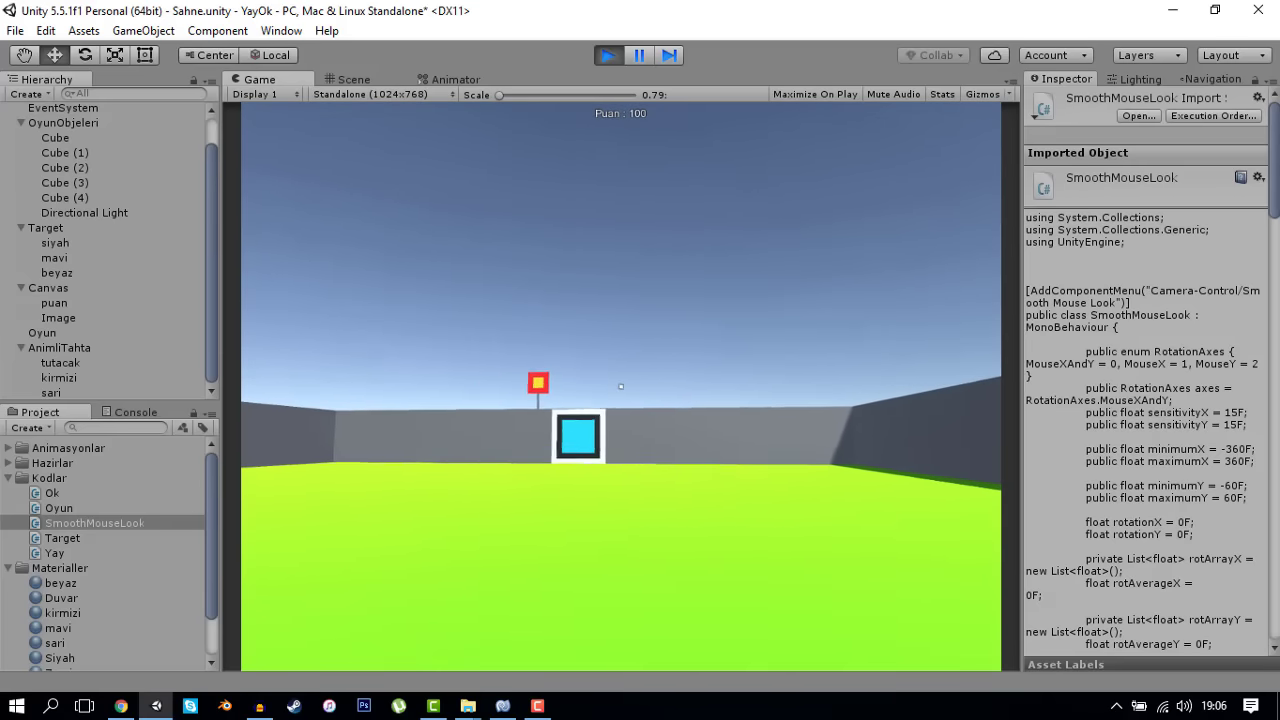
left_click(620, 386)
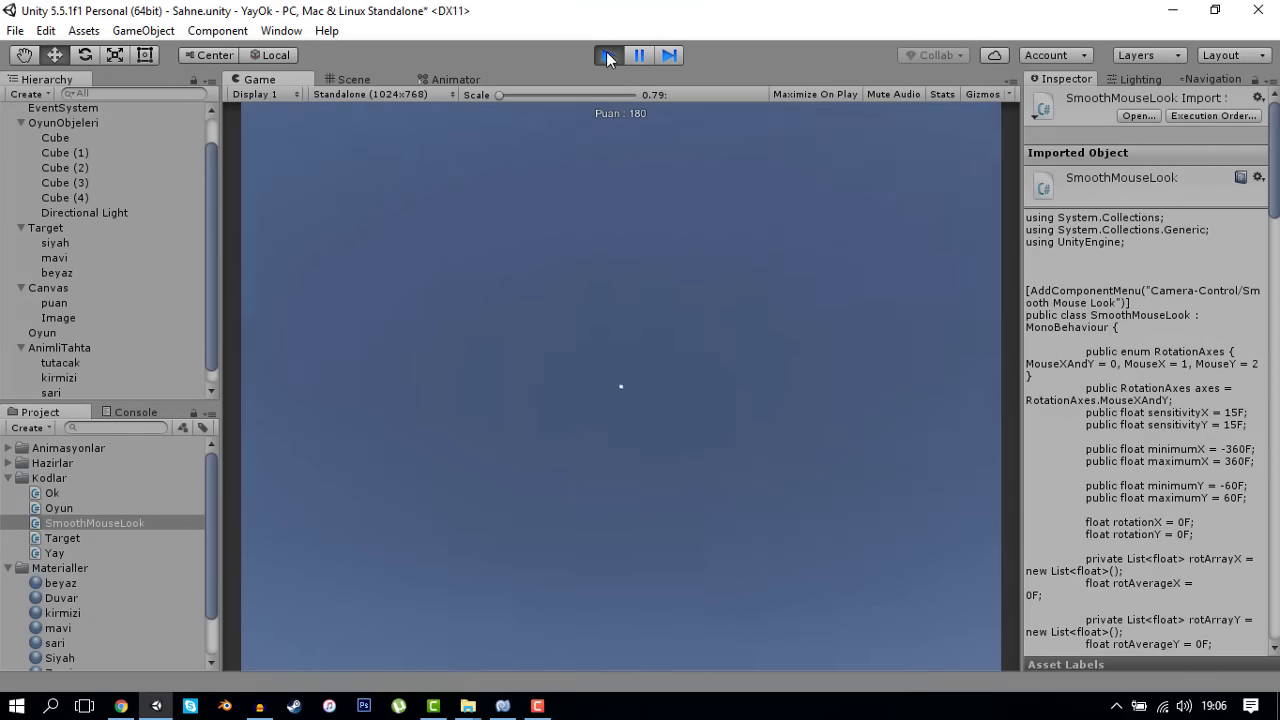
left_click(607, 55)
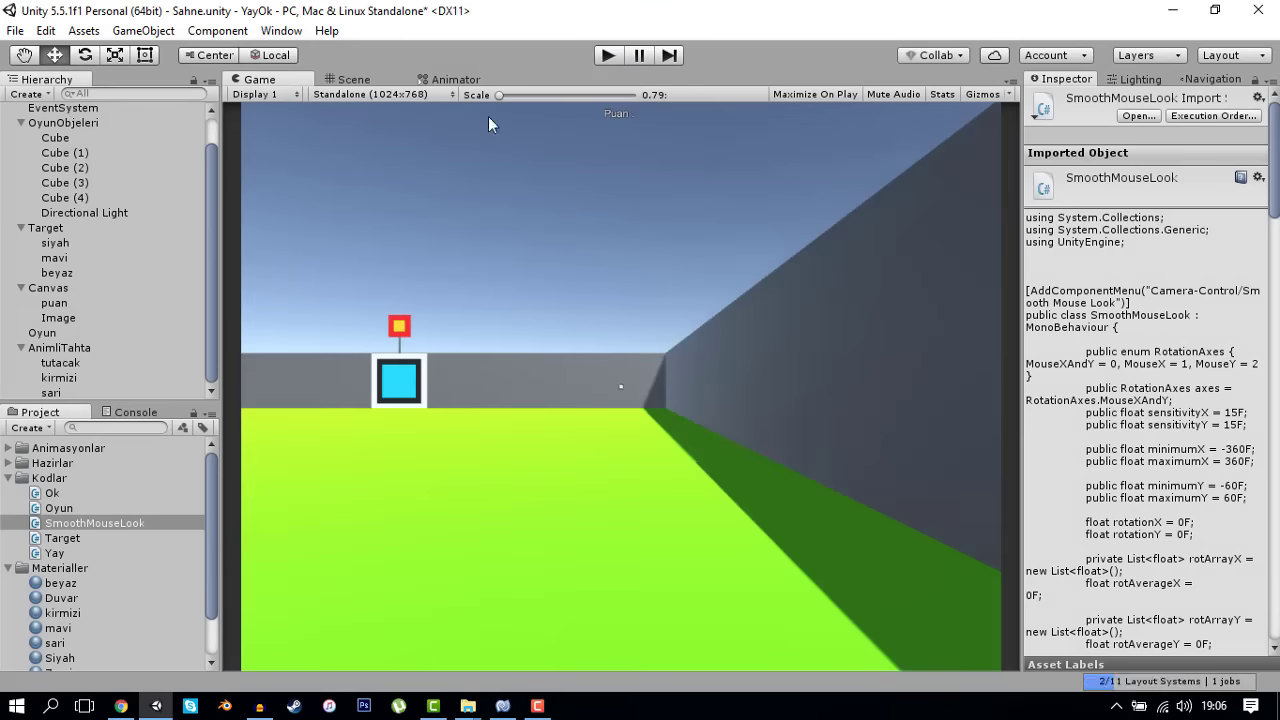
- Collapse the Sahne scene in the Hierarchy and begin a new project from the File menu
left_click(20, 112)
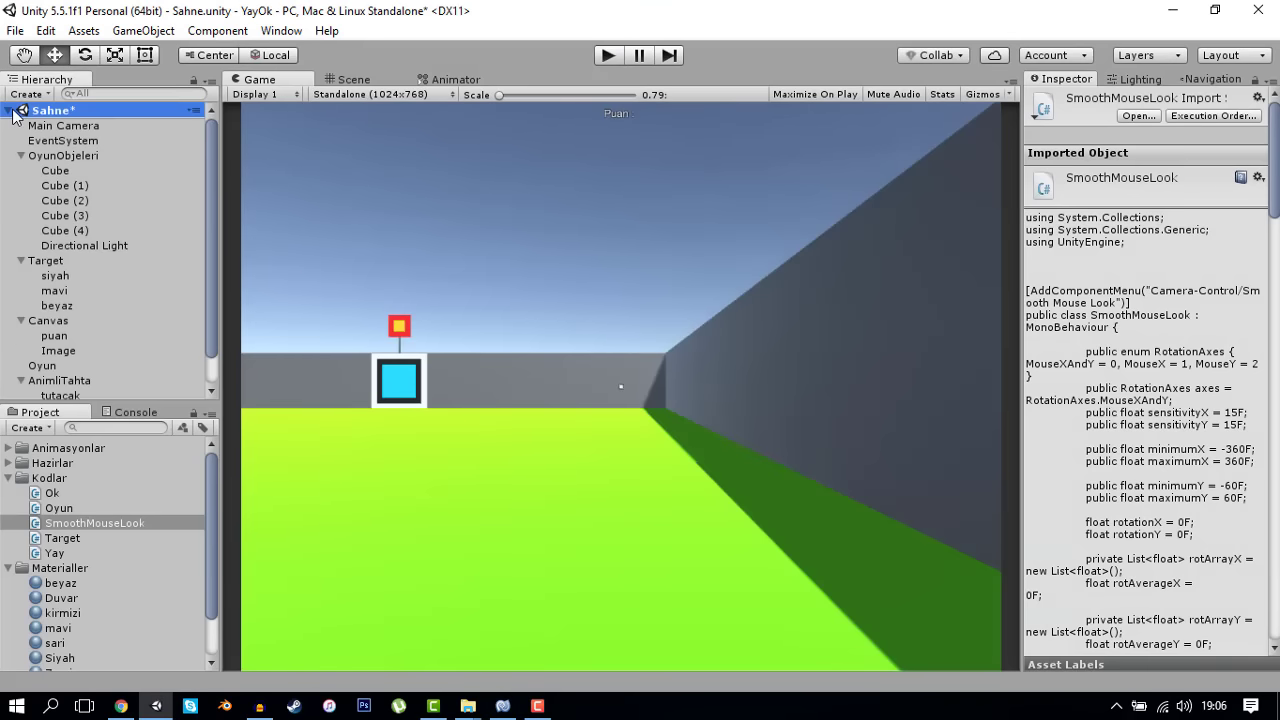
left_click(8, 111)
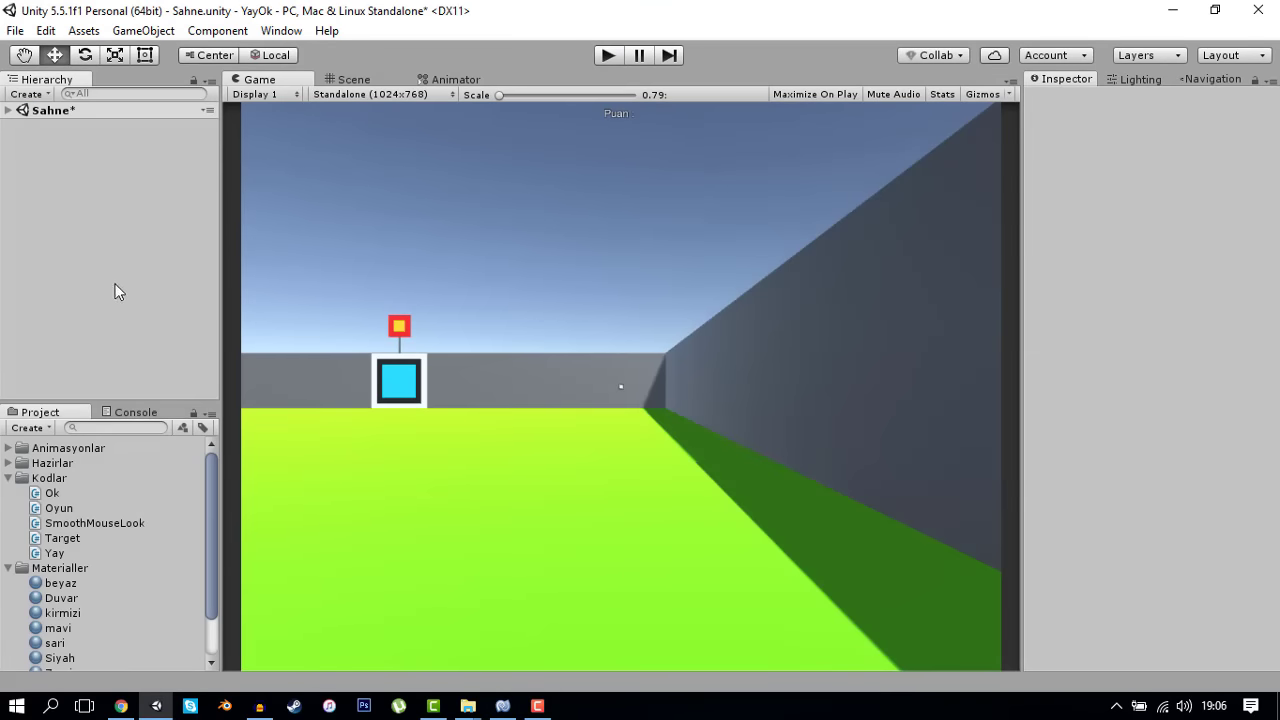
left_click(15, 30)
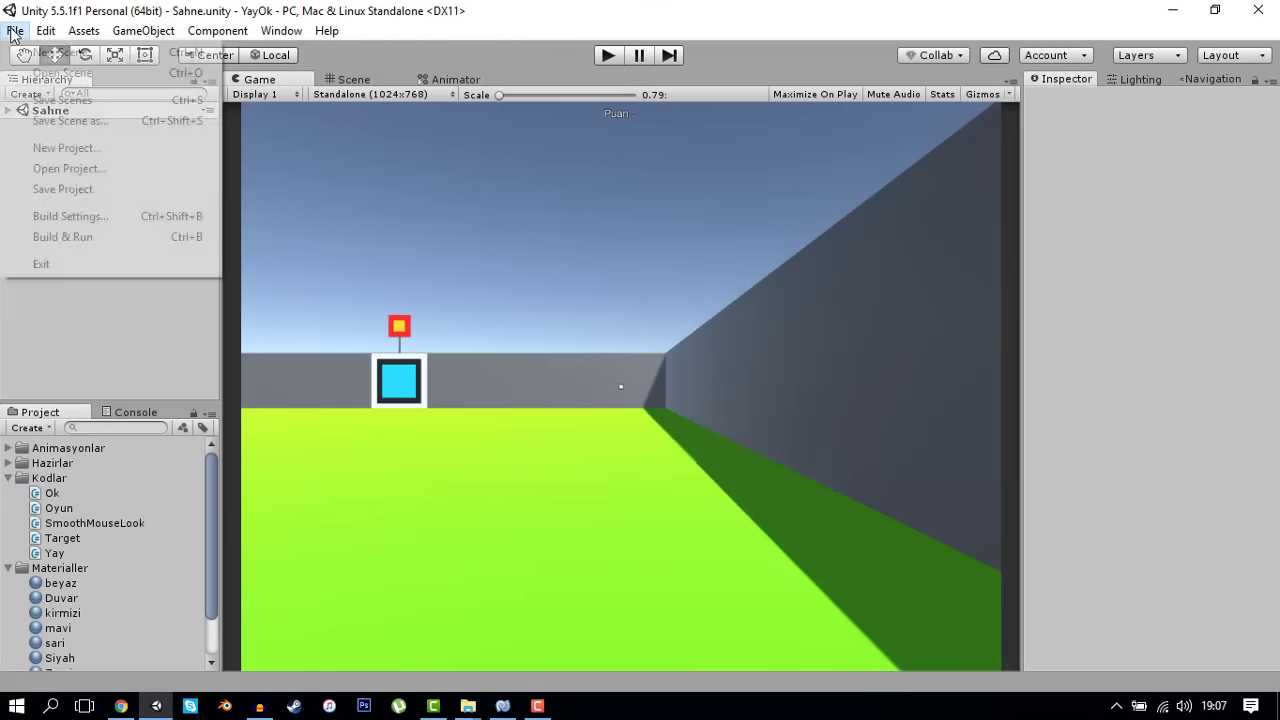
left_click(82, 152)
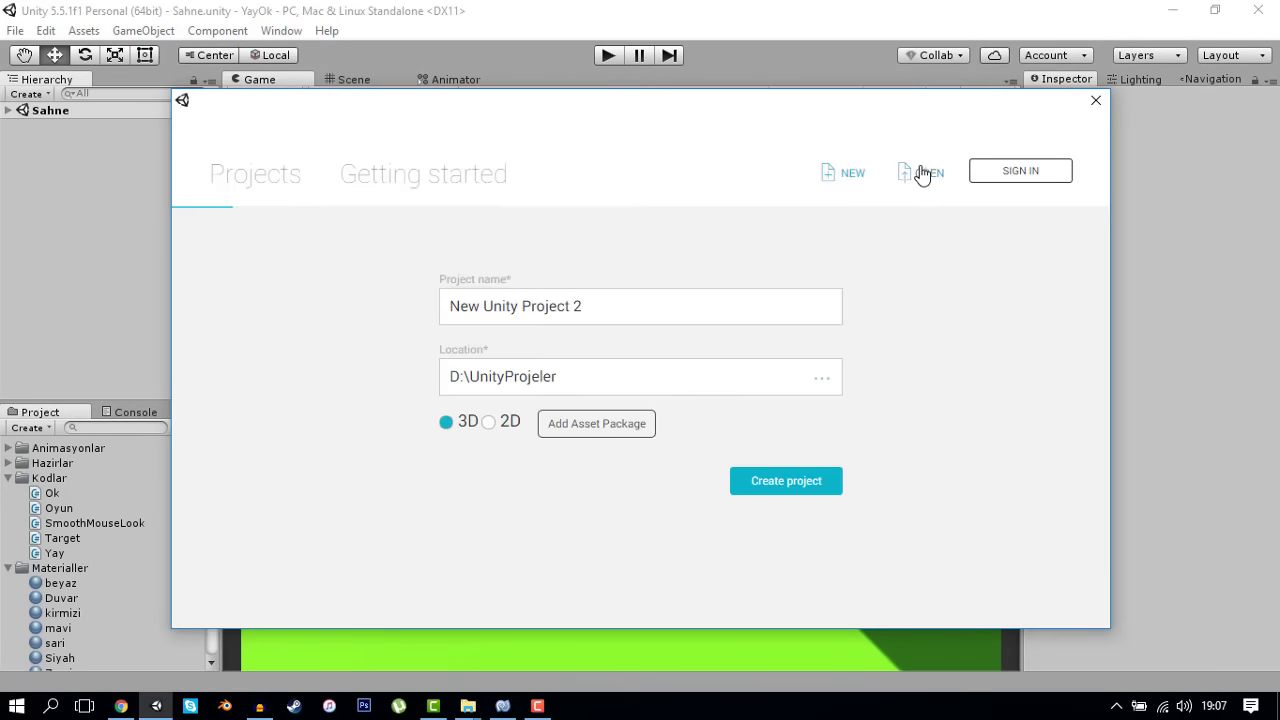
left_click(922, 175)
left_click(792, 127)
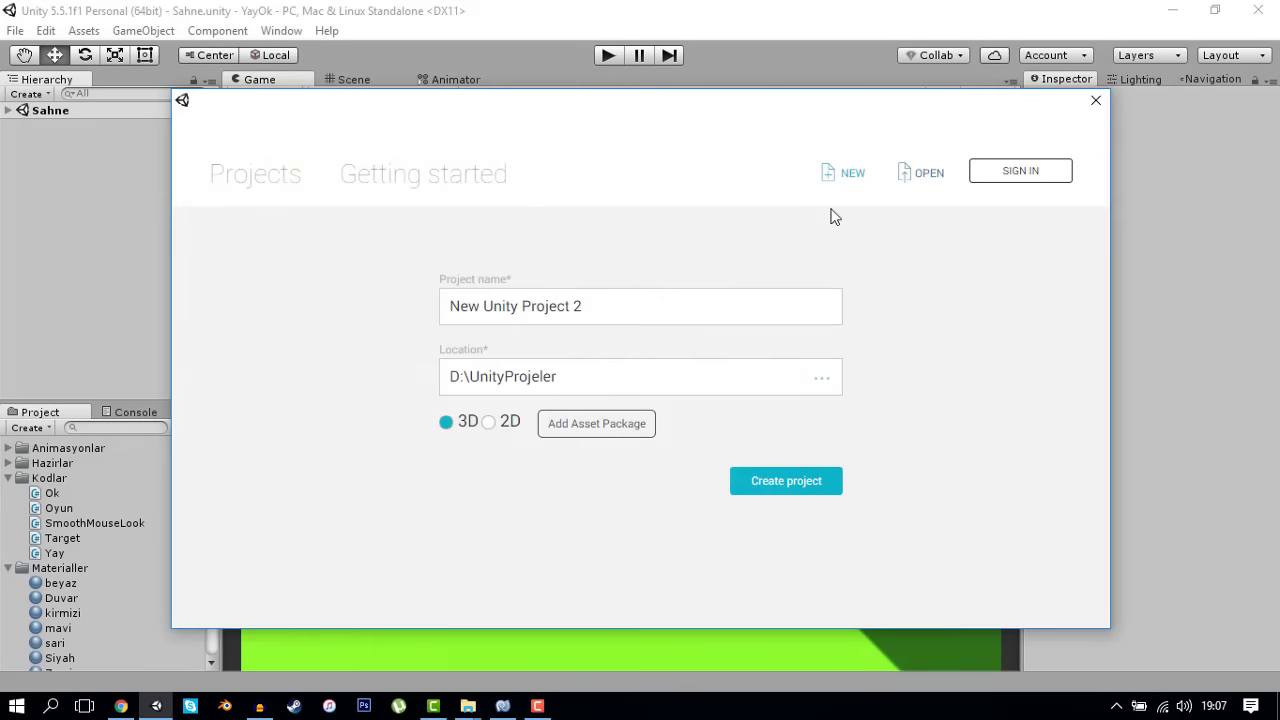
- Name the new 3D project OkAtmaDersi and create it
triple_click(580, 310)
key("BackSpace")
type("Ok")
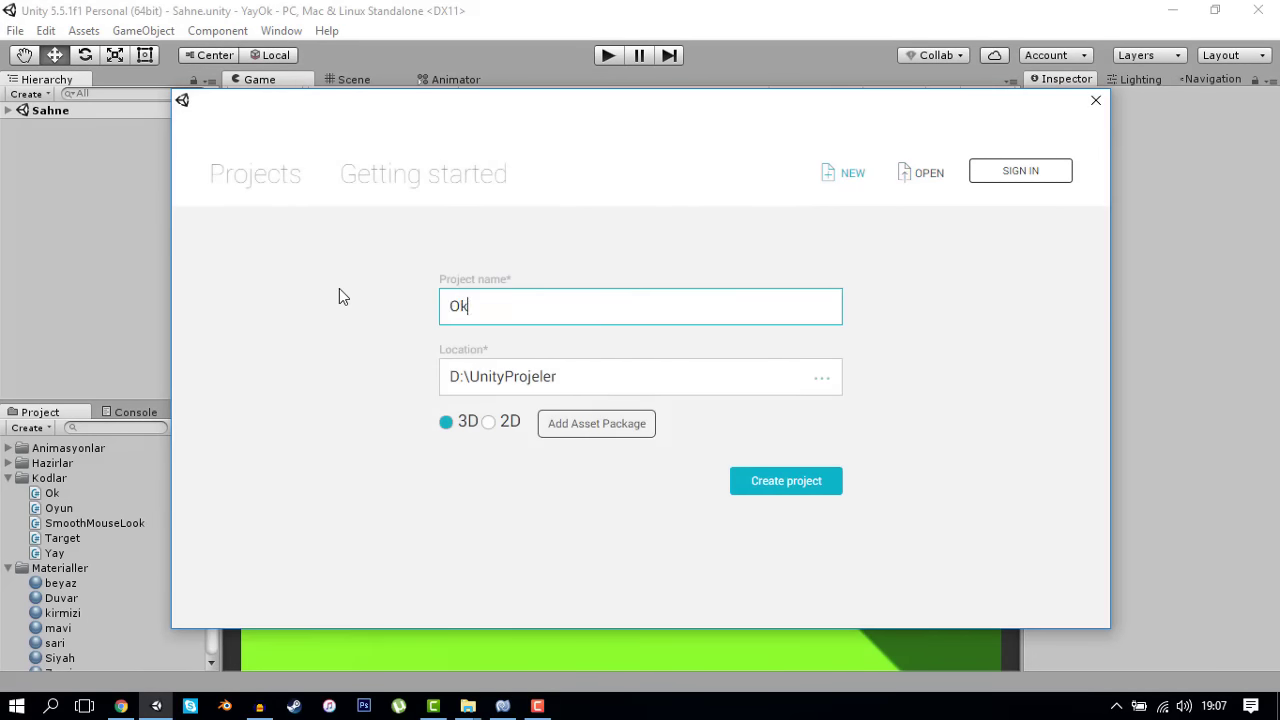
type("AtmaOuy")
key("BackSpace")
key("BackSpace")
key("BackSpace")
type("Ders")
key("BackSpace")
type("si")
left_click(776, 486)
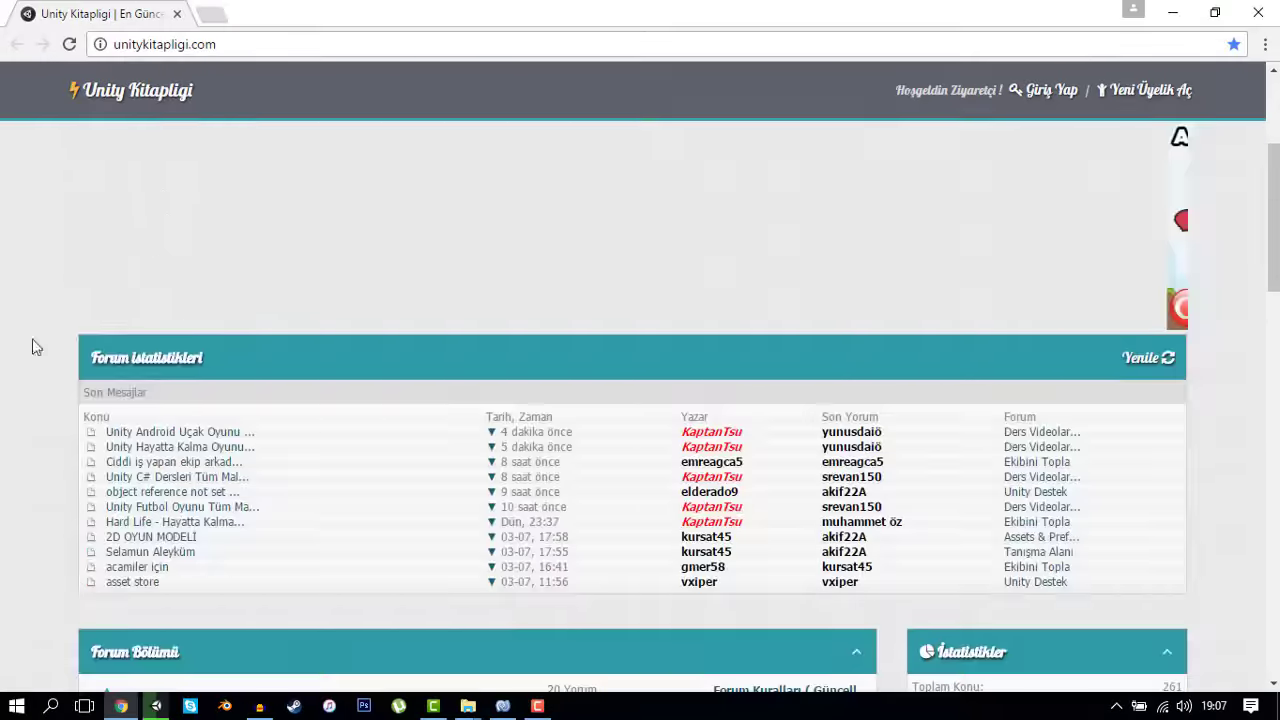
- Scroll through the Unity Kitapligi forum homepage, then return to the Unity editor
scroll(165, 339, "down", 5)
scroll(124, 354, "up", 5)
scroll(110, 358, "down", 3)
scroll(97, 362, "down", 3)
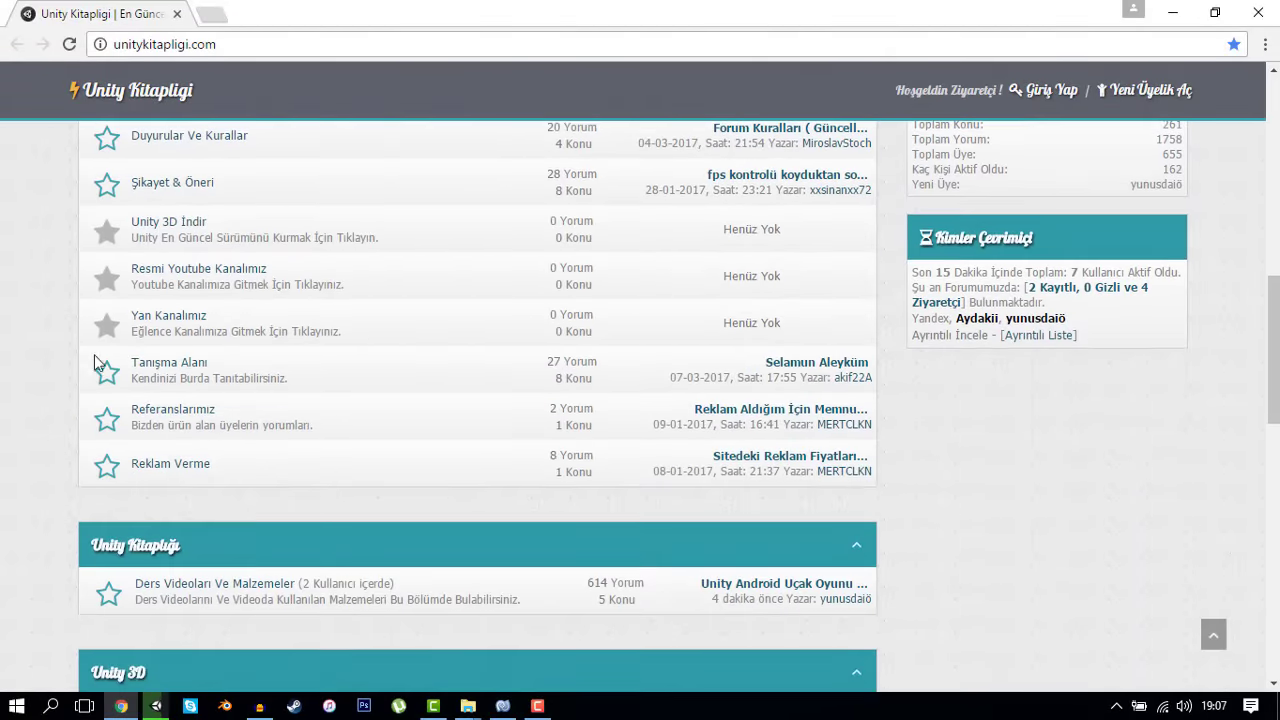
scroll(97, 362, "up", 1)
scroll(97, 362, "up", 1)
scroll(97, 362, "up", 1)
scroll(97, 362, "down", 2)
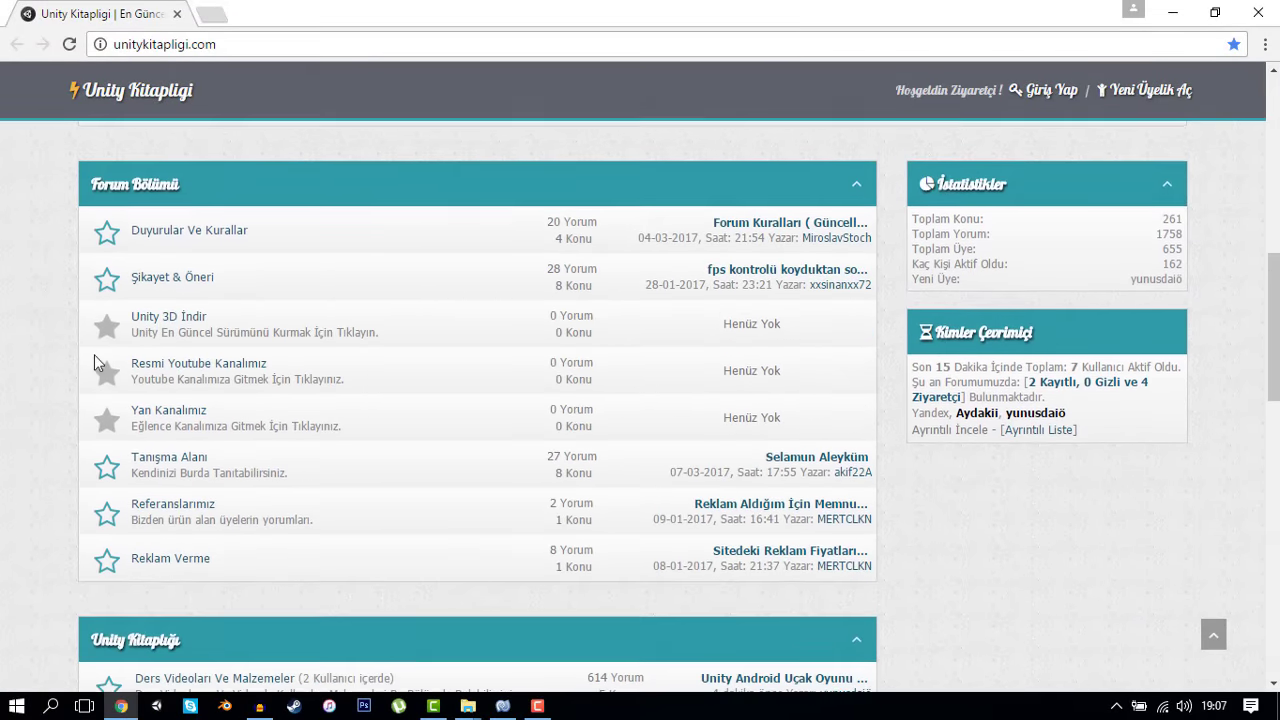
scroll(97, 362, "up", 3)
scroll(97, 362, "up", 1)
scroll(97, 362, "down", 4)
scroll(97, 362, "down", 2)
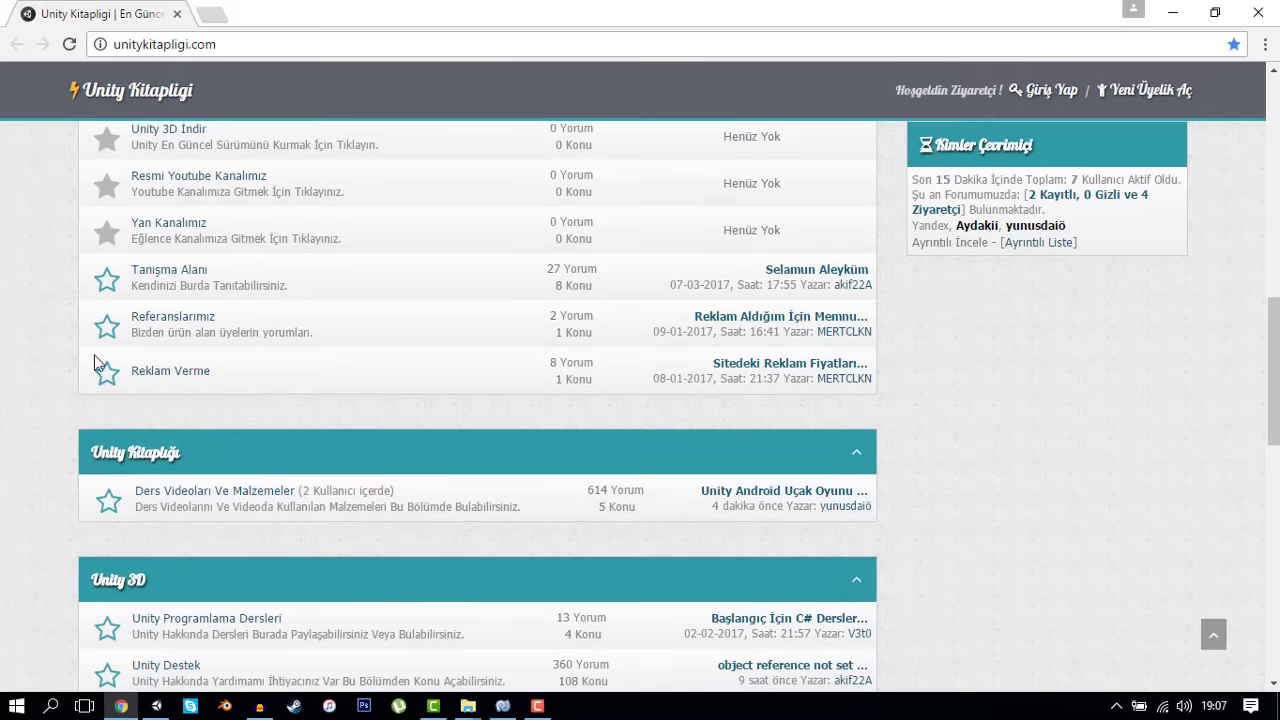
scroll(105, 335, "up", 3)
scroll(141, 404, "down", 4)
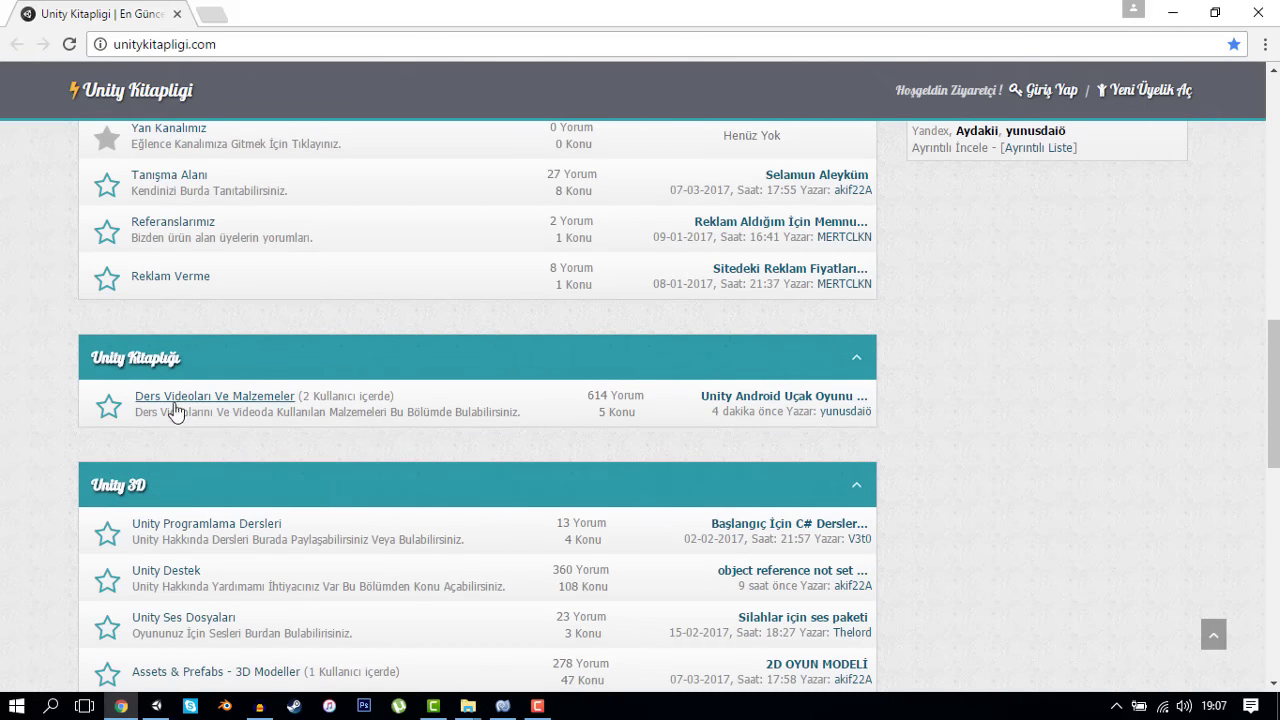
scroll(176, 405, "up", 4)
scroll(176, 405, "up", 3)
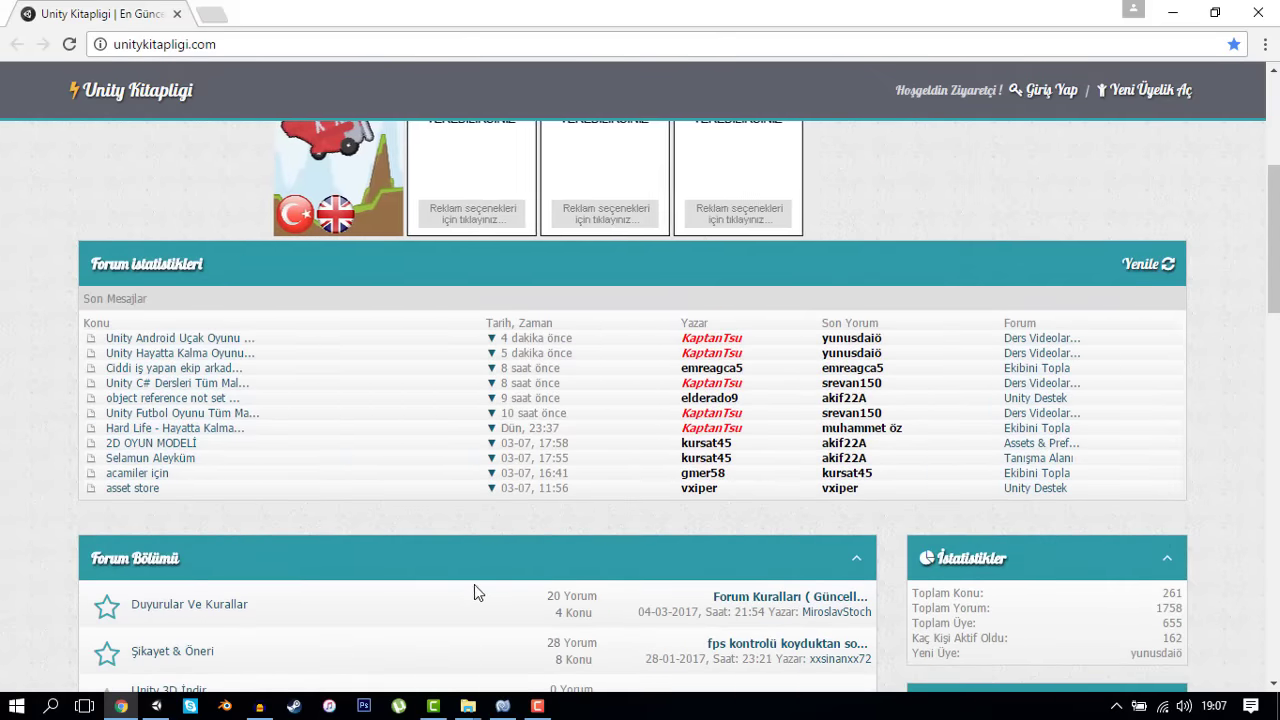
scroll(253, 520, "up", 2)
scroll(270, 535, "up", 1)
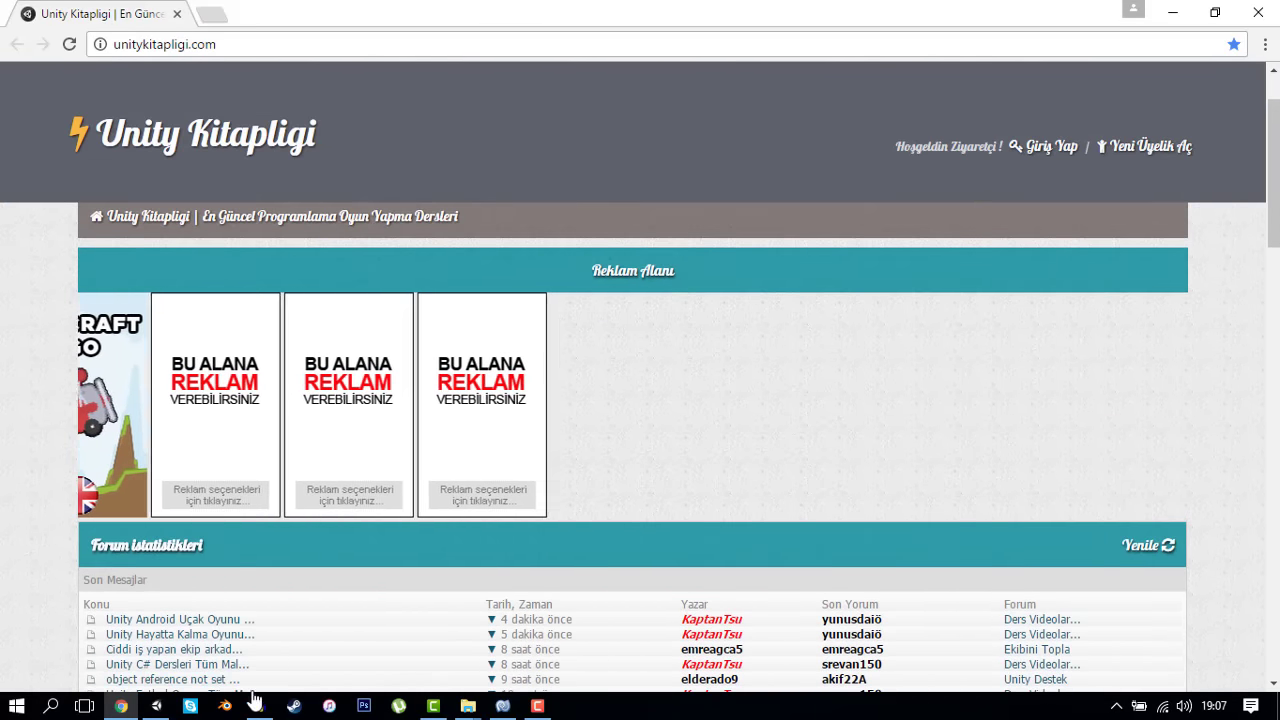
left_click(156, 703)
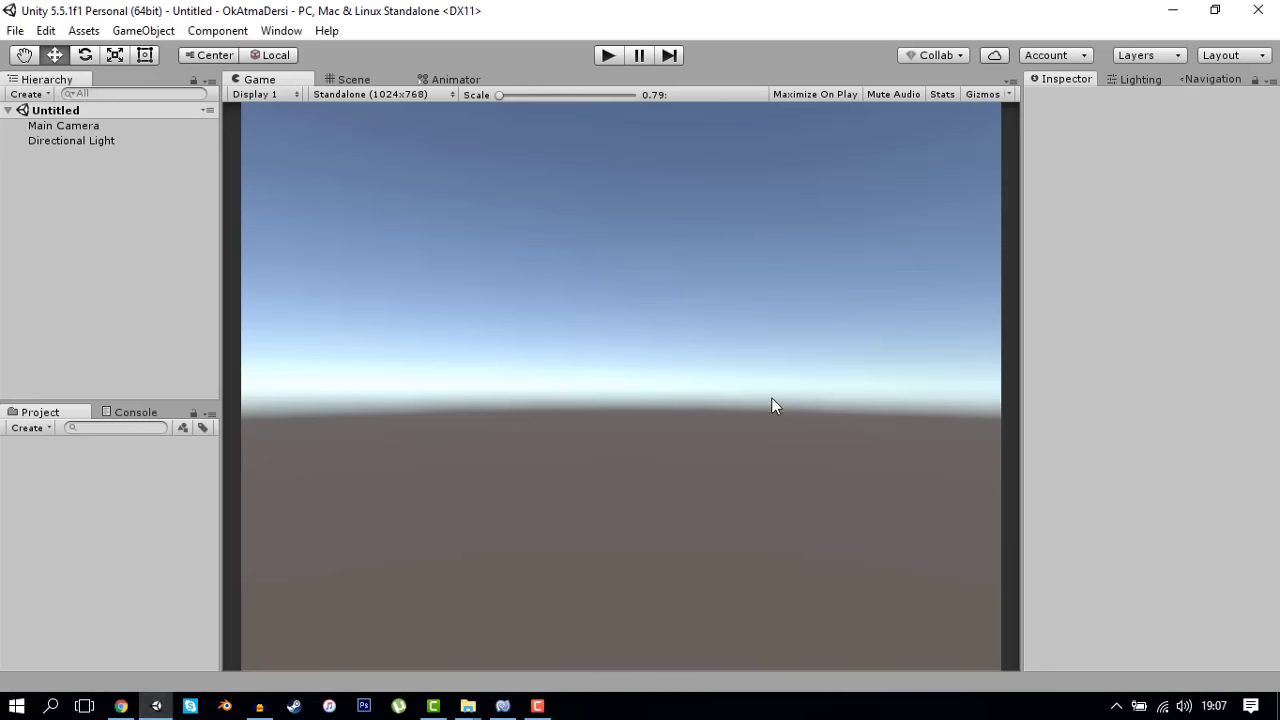
- Enlarge the Project assets area, then minimize Unity and Audacity to reveal the desktop
left_click_drag(93, 403, 96, 360)
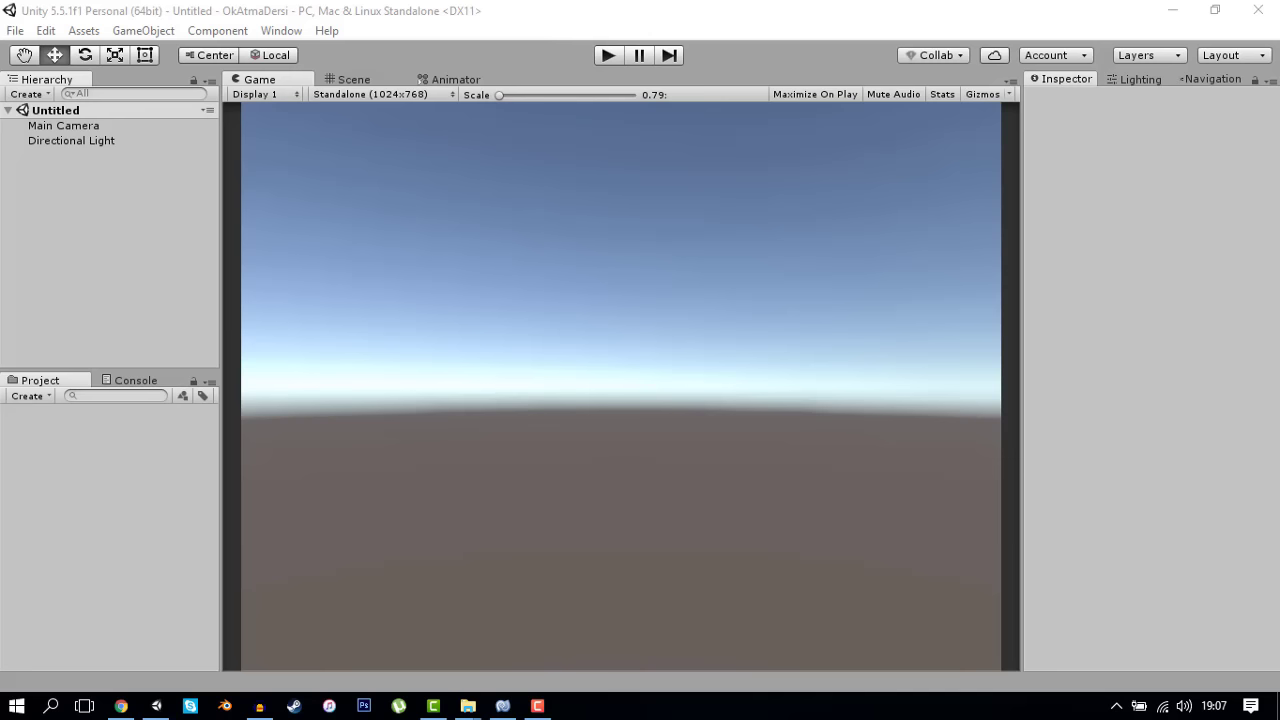
key("alt+tab")
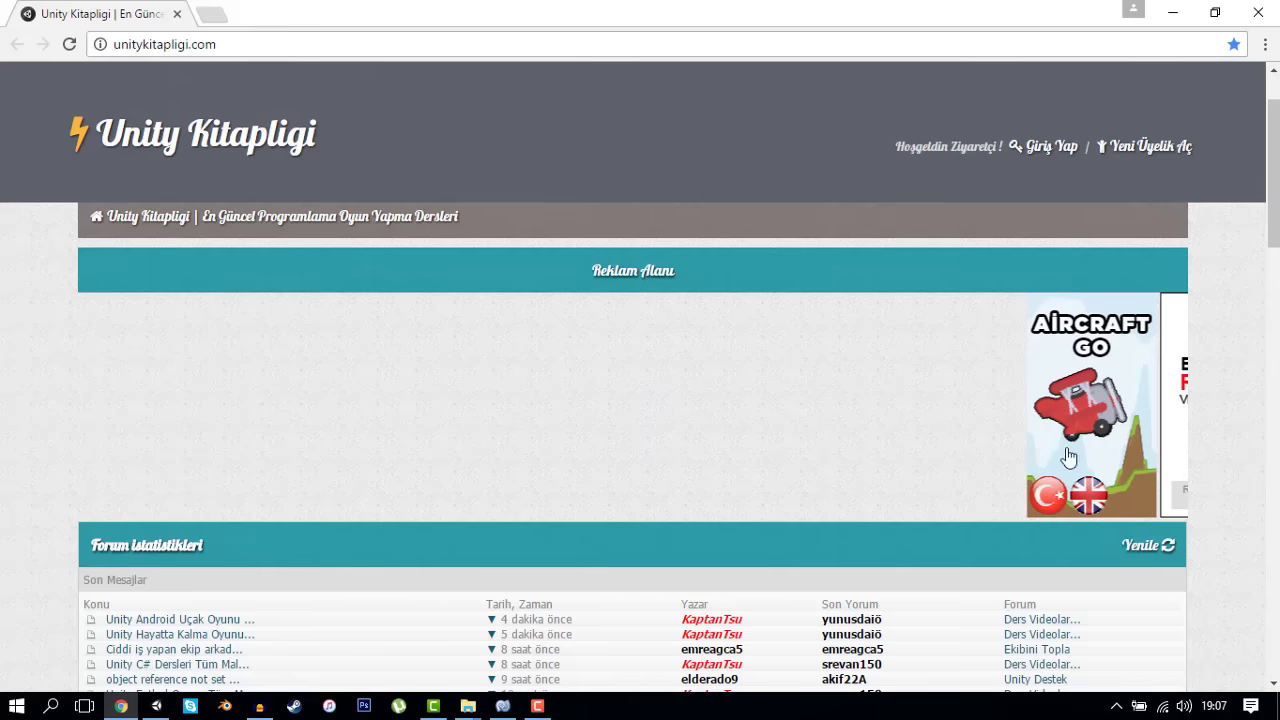
key("alt+tab")
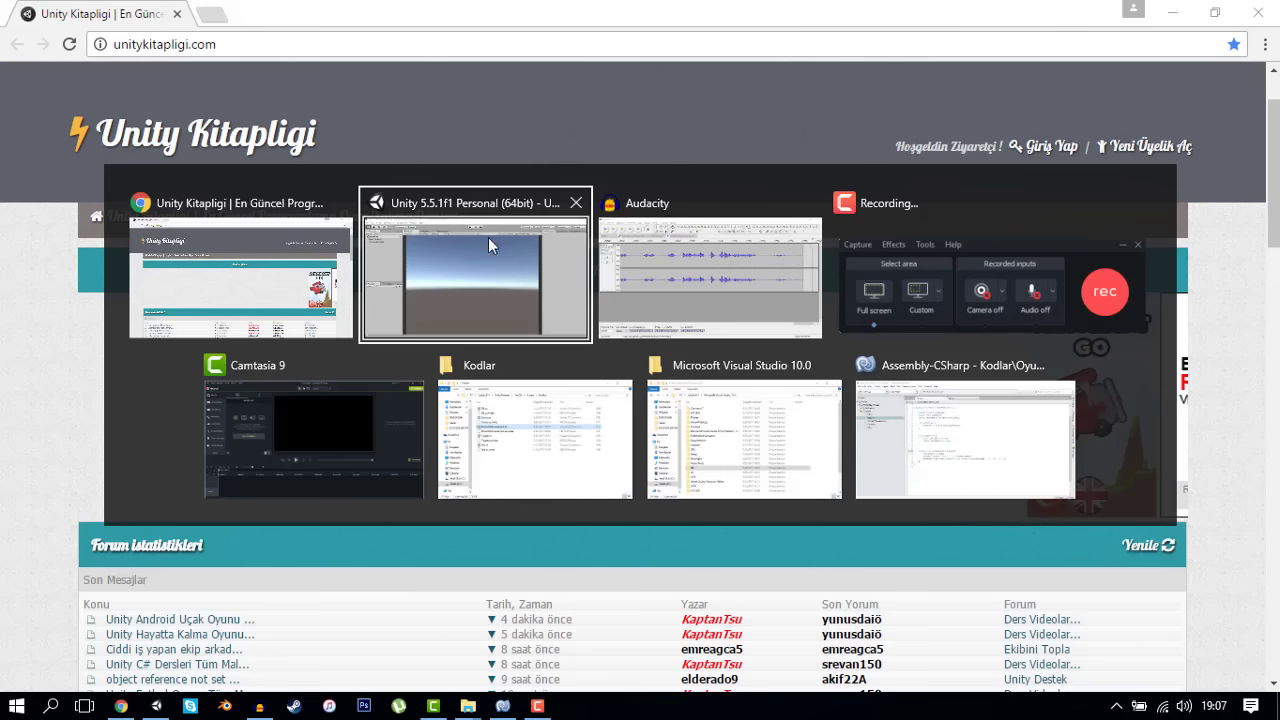
left_click(488, 237)
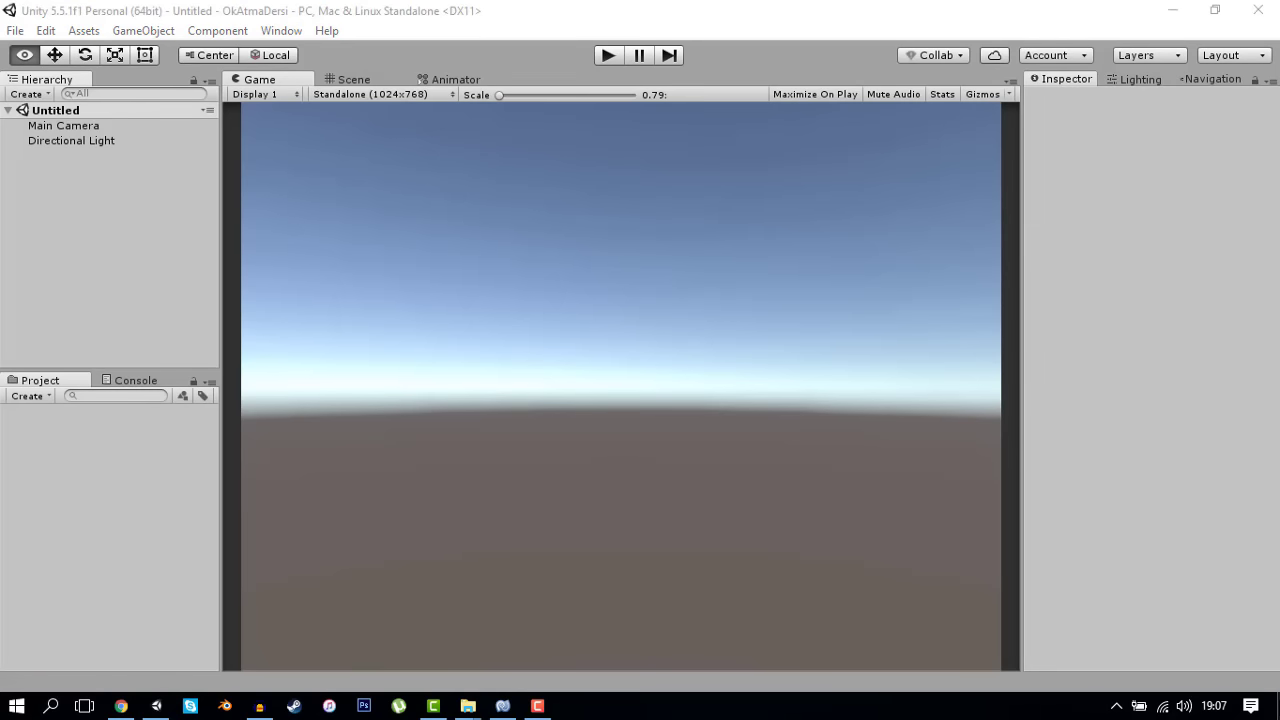
left_click(1172, 9)
left_click(1170, 12)
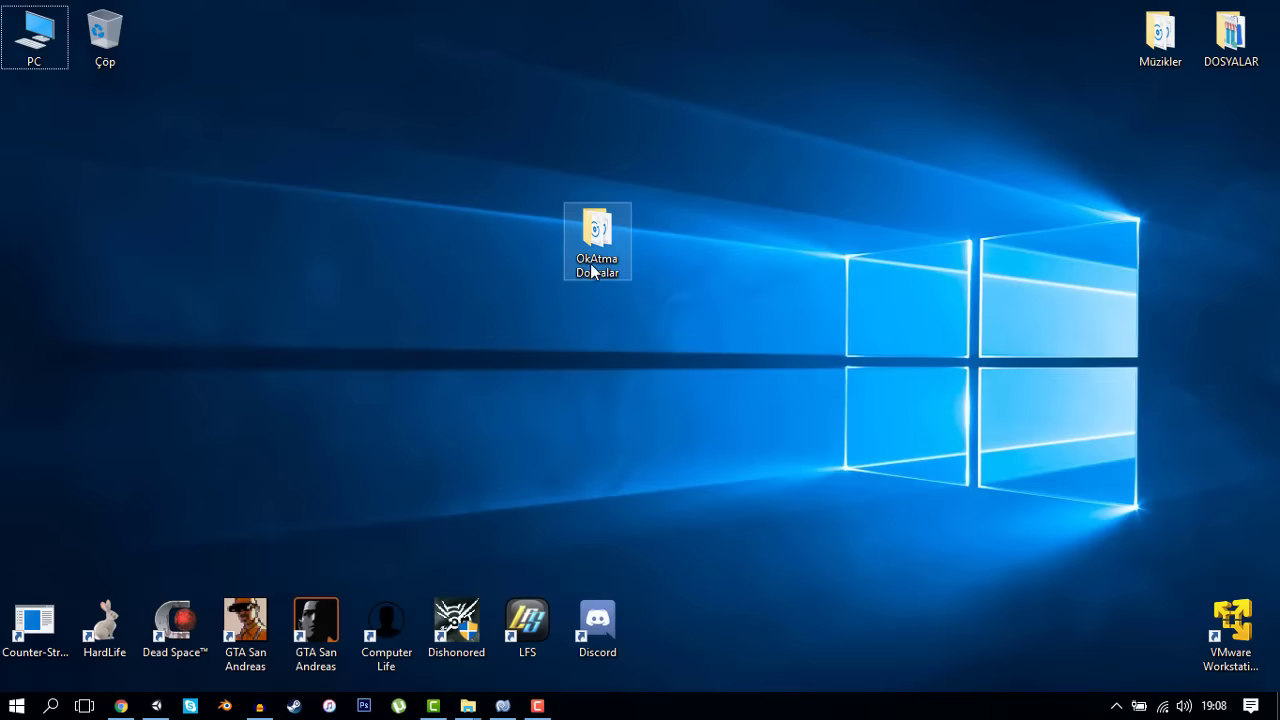
- Drag the OkAtma Dosyalar folder from the desktop into Unity's Project panel
left_click_drag(593, 270, 153, 707)
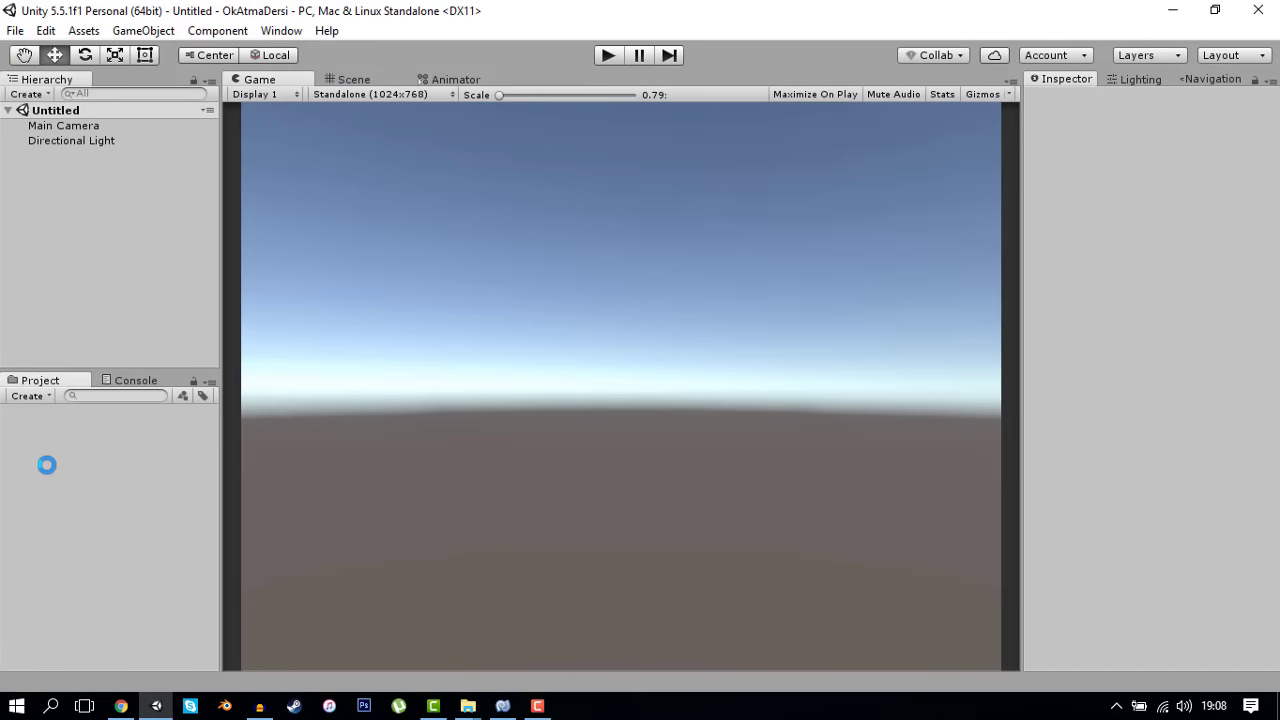
left_click_drag(153, 707, 13, 414)
- Expand OkAtma Dosyalar and inspect the gerilmeses, oksaplama and okuatma sound import settings
left_click(9, 416)
left_click(64, 432)
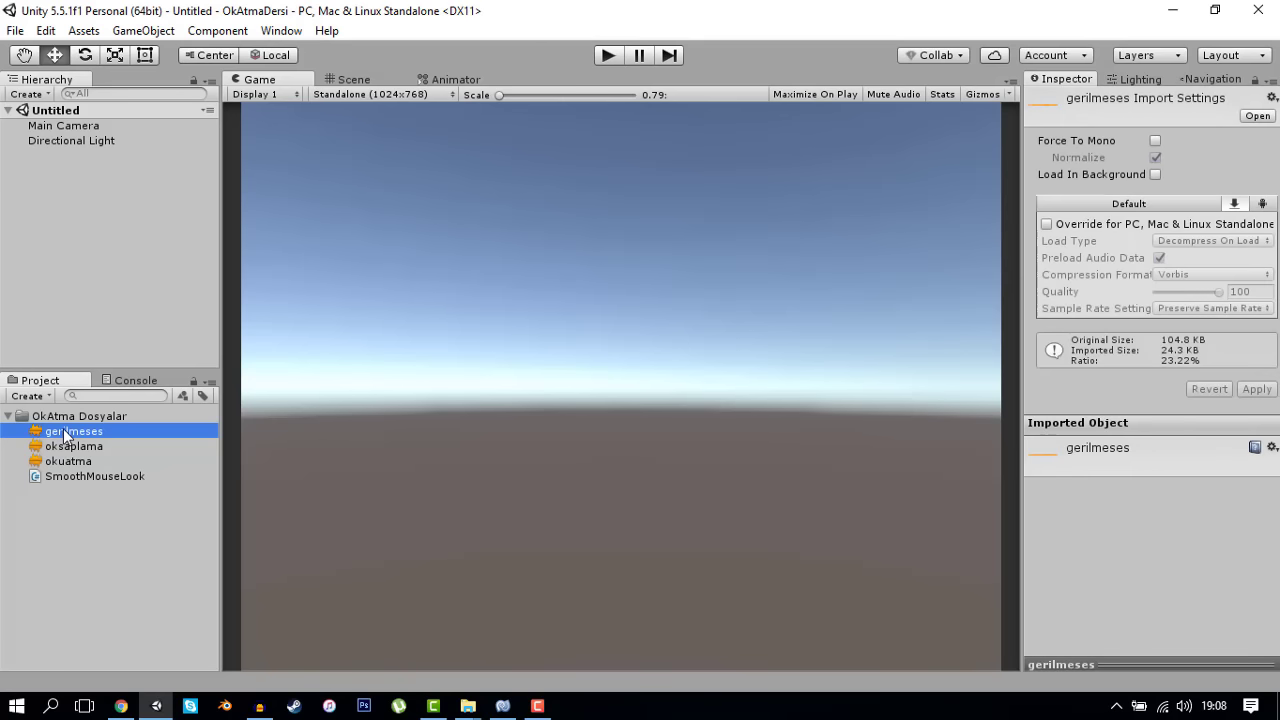
left_click(74, 447)
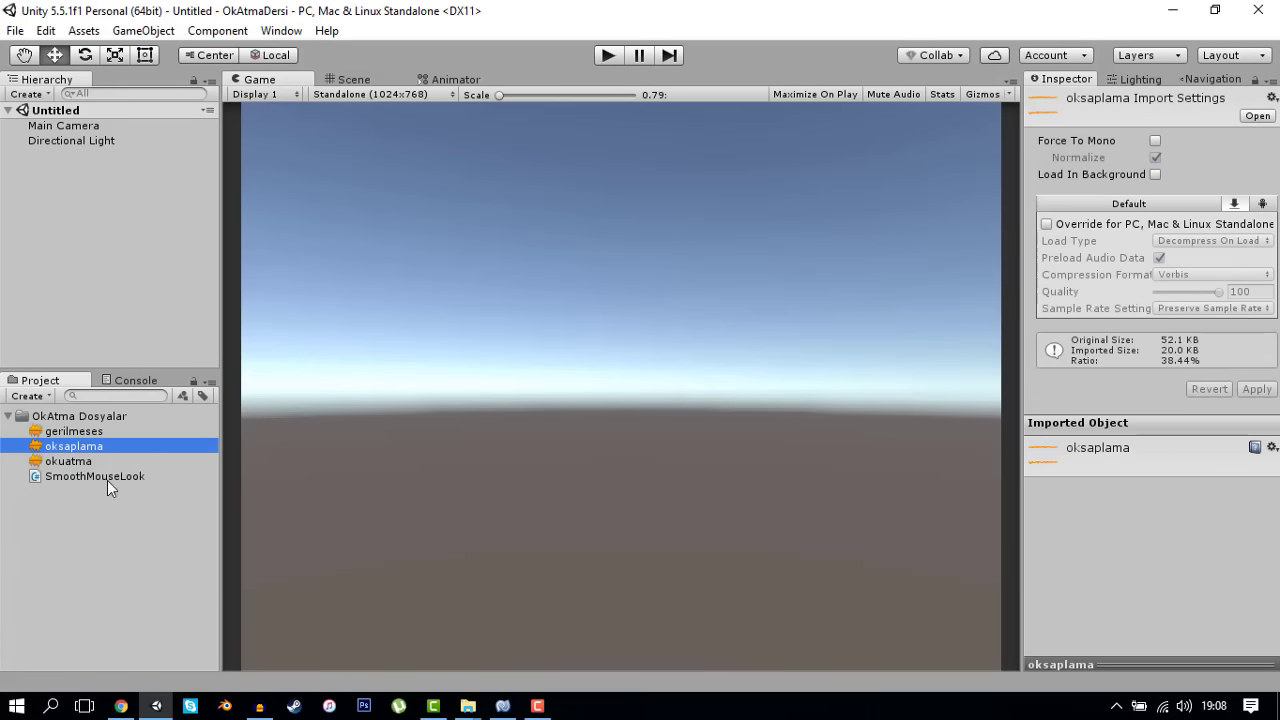
left_click(90, 494)
left_click(73, 460)
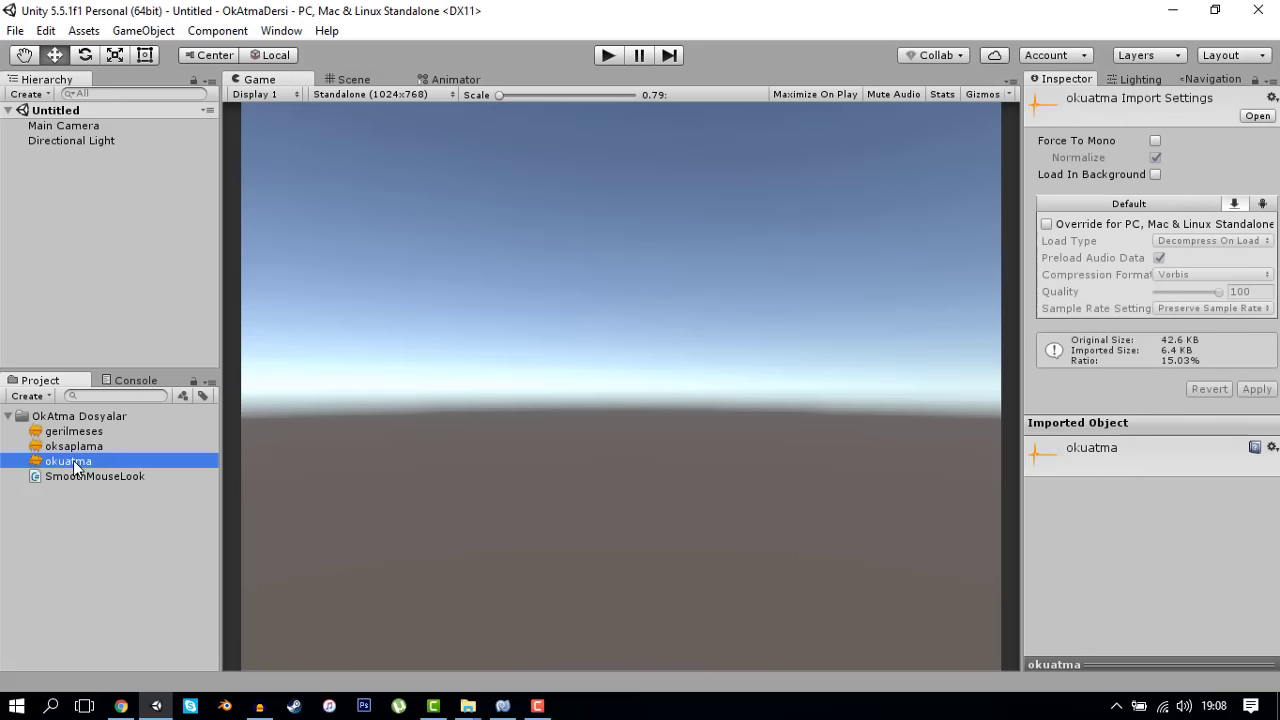
left_click(111, 487)
- Preview the SmoothMouseLook script's code, then select Main Camera to show its components
left_click(111, 477)
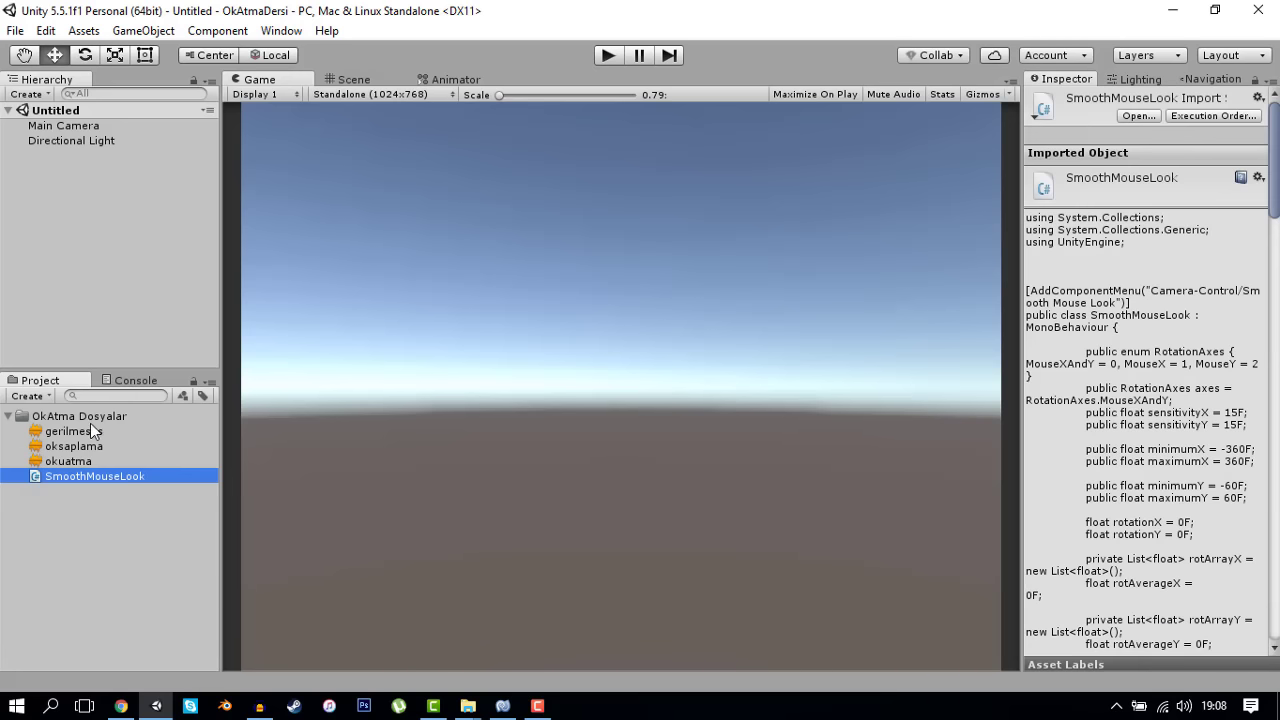
left_click(94, 499)
left_click(86, 481)
left_click(112, 660)
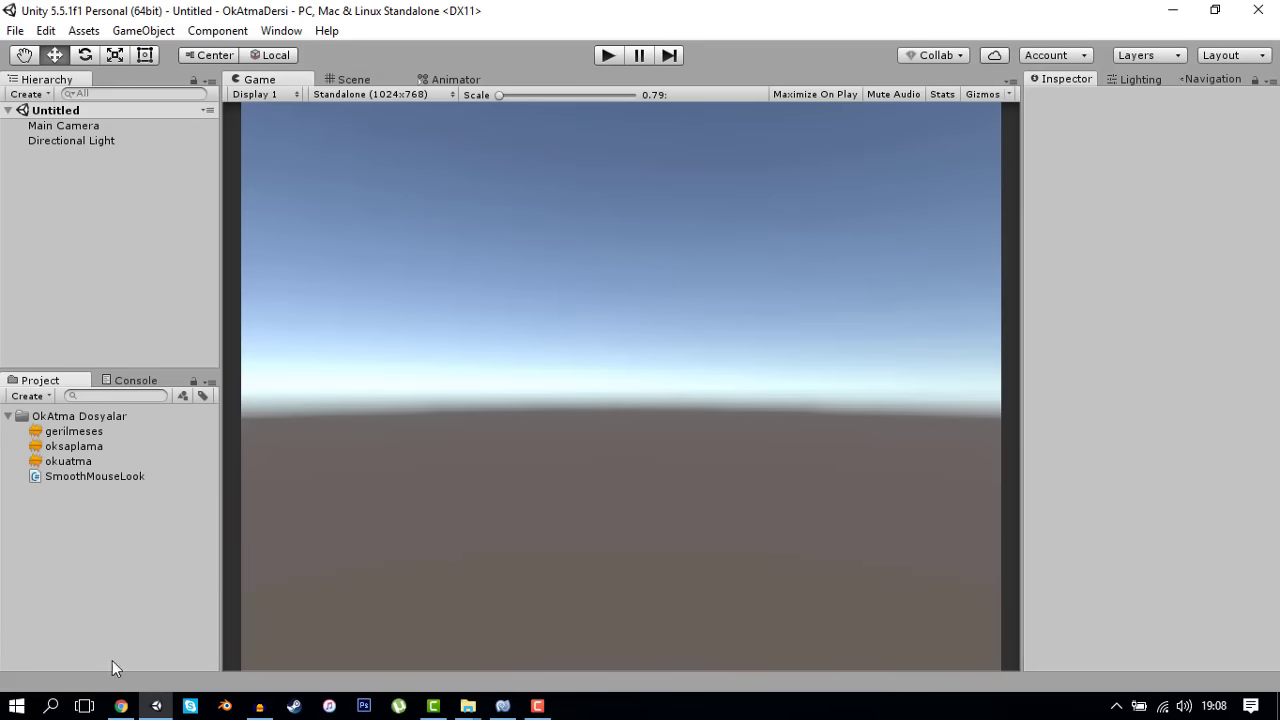
left_click(72, 478)
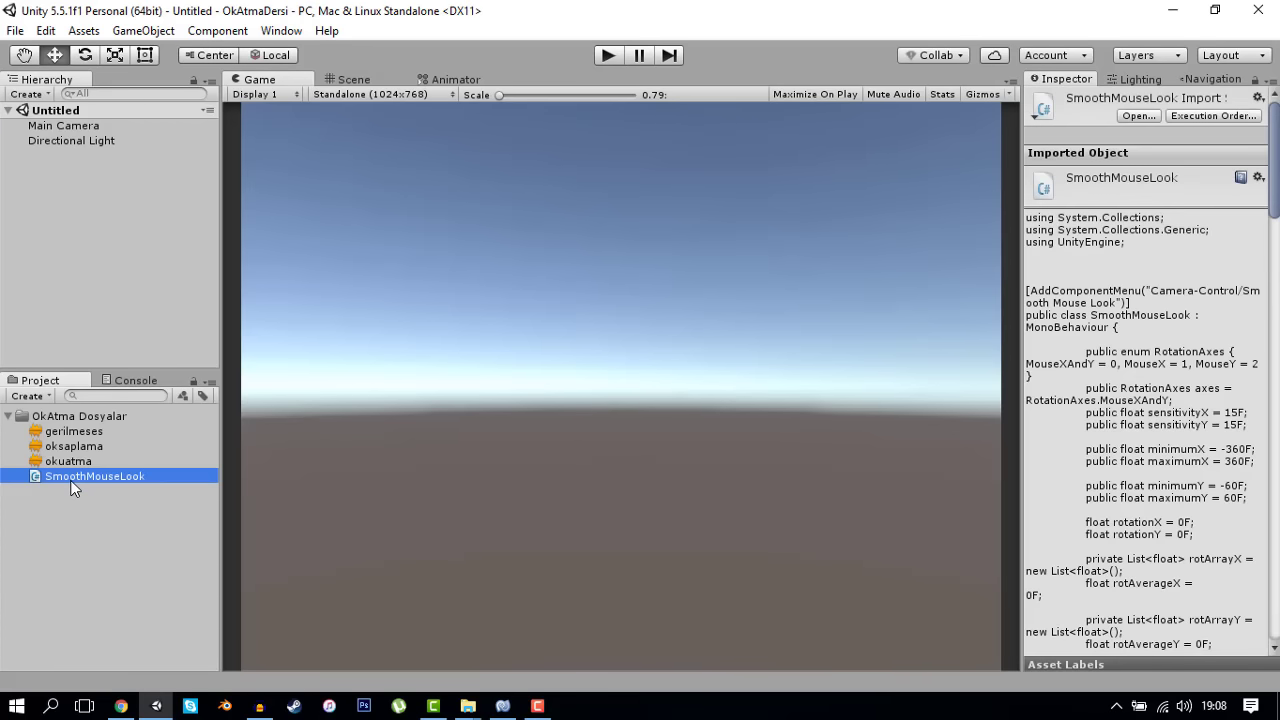
key("Up")
left_click(87, 492)
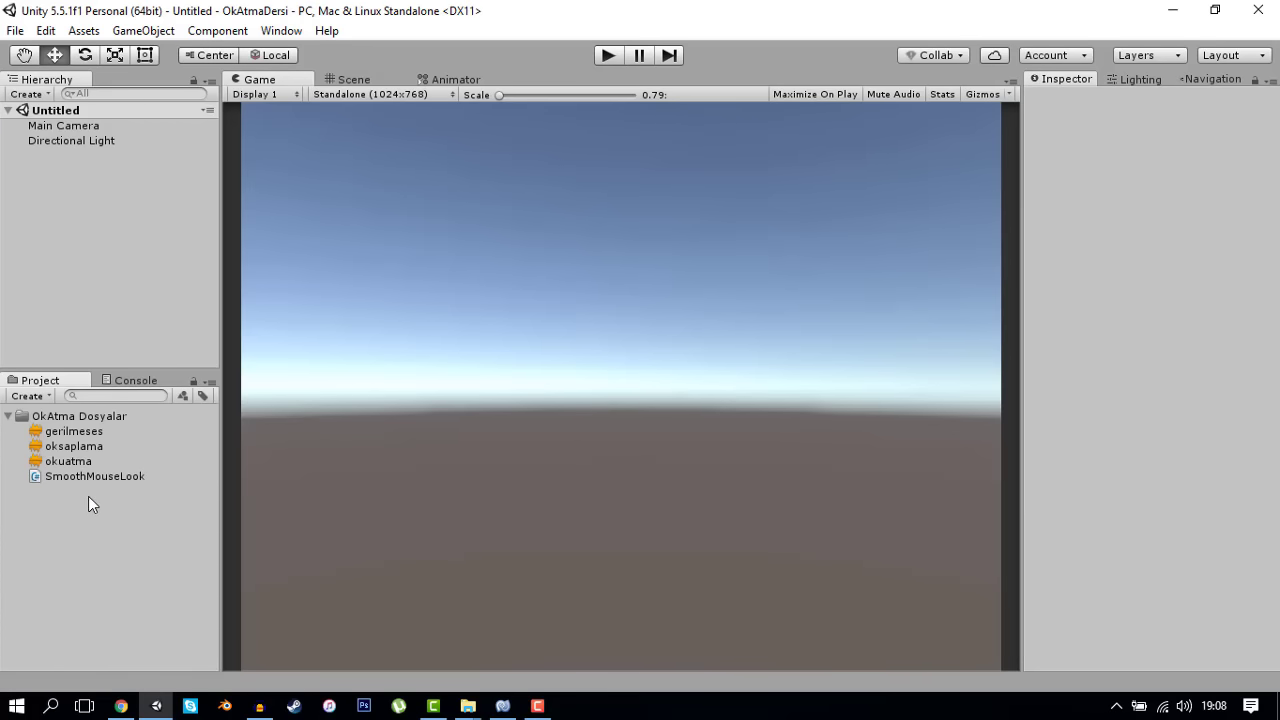
left_click(74, 470)
left_click(60, 493)
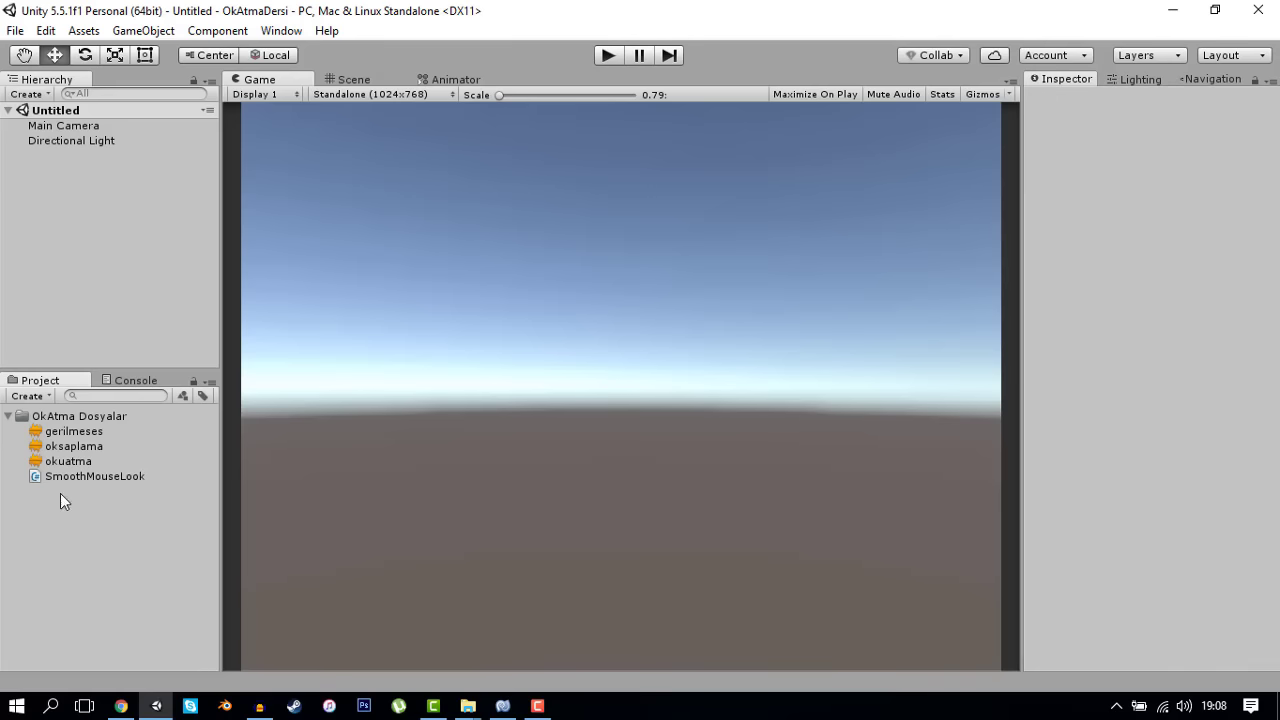
left_click(113, 478)
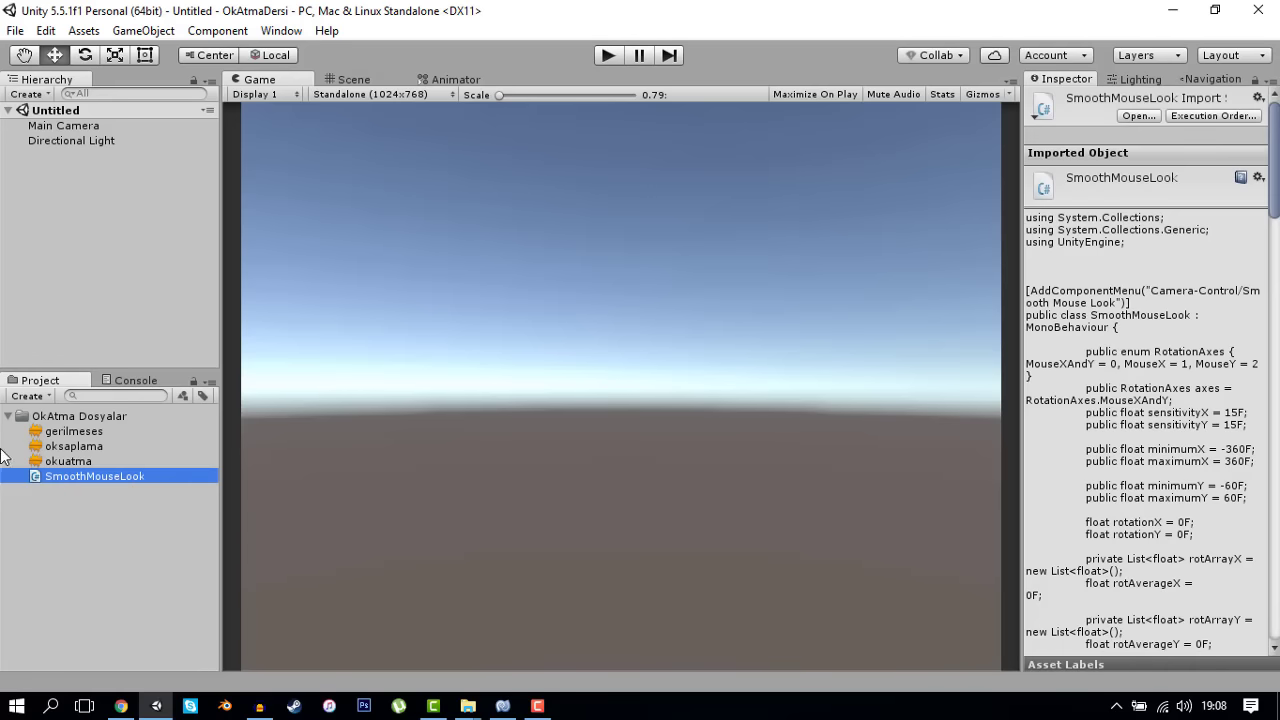
left_click(78, 160)
left_click(150, 126)
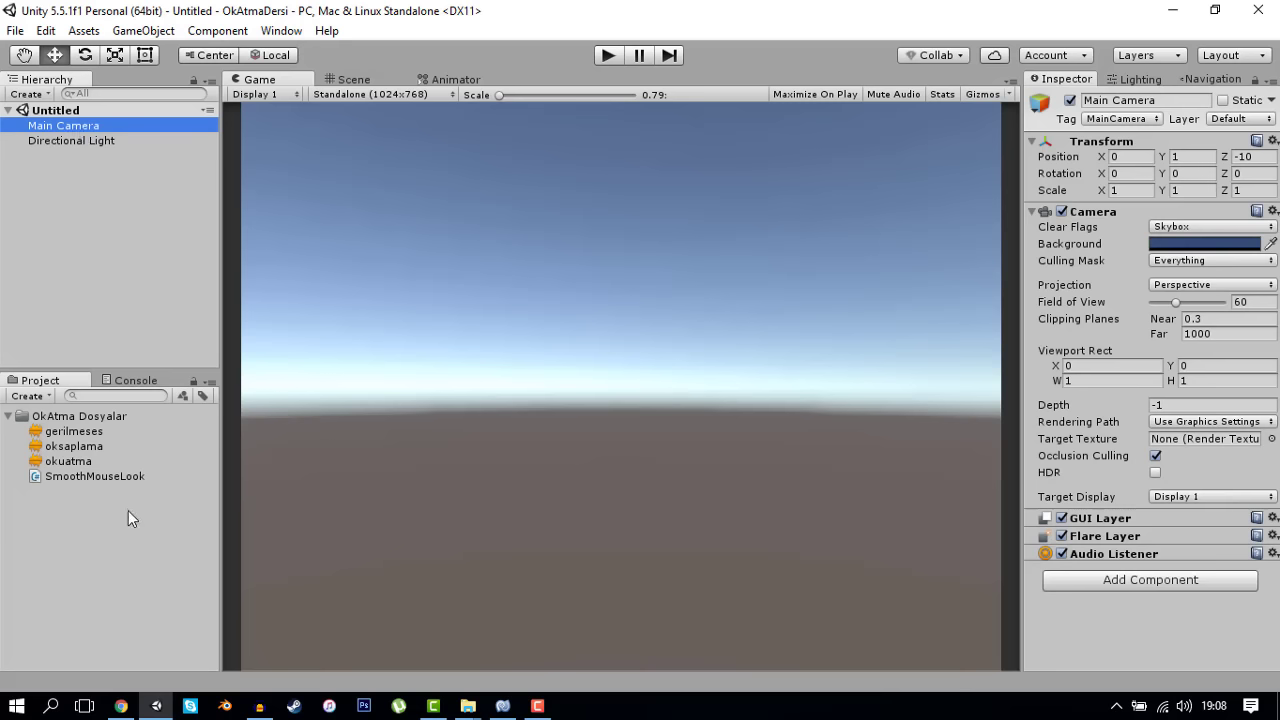
- Attach SmoothMouseLook to the Main Camera and test the mouse look in play mode
left_click_drag(96, 474, 171, 488)
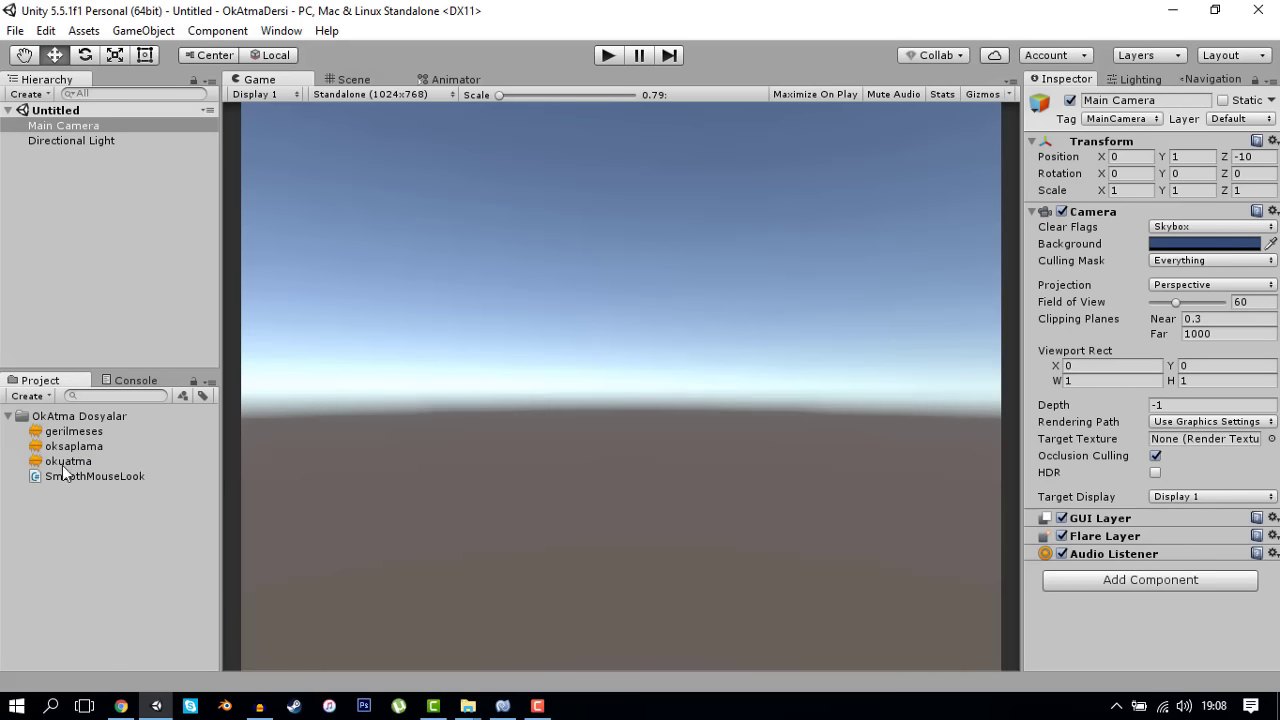
left_click_drag(171, 488, 1080, 642)
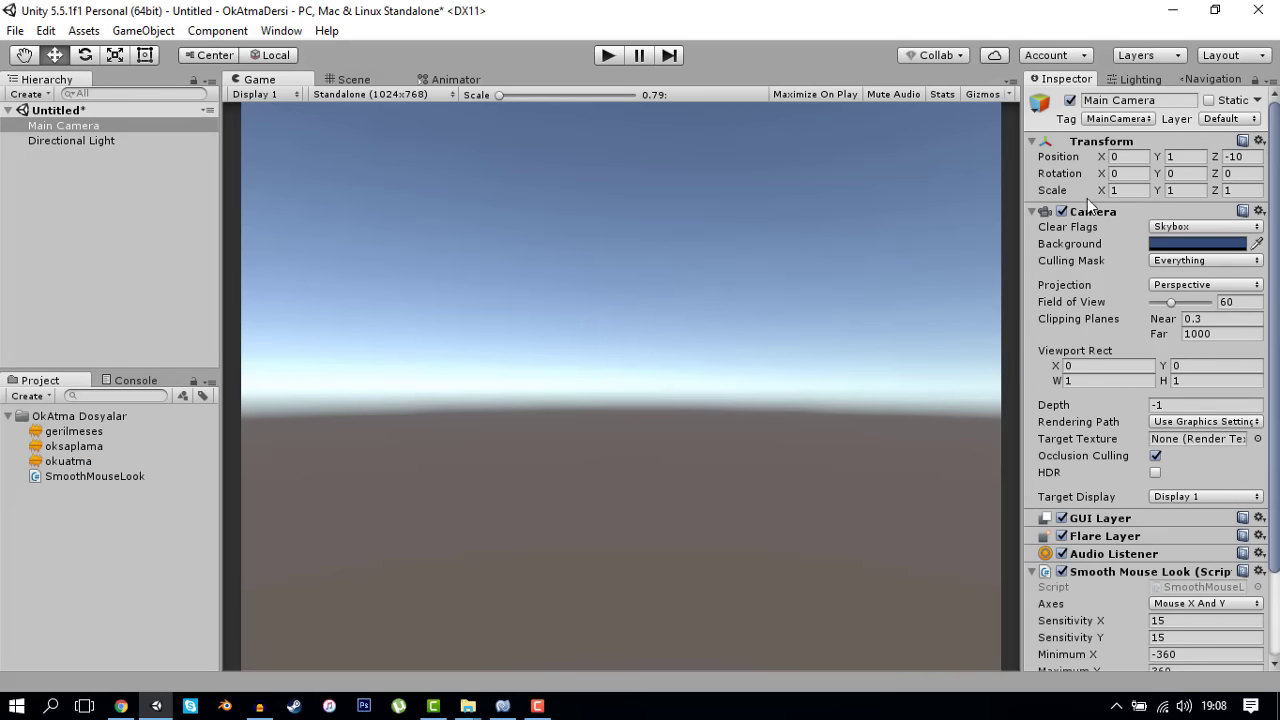
left_click(1079, 146)
left_click(1079, 157)
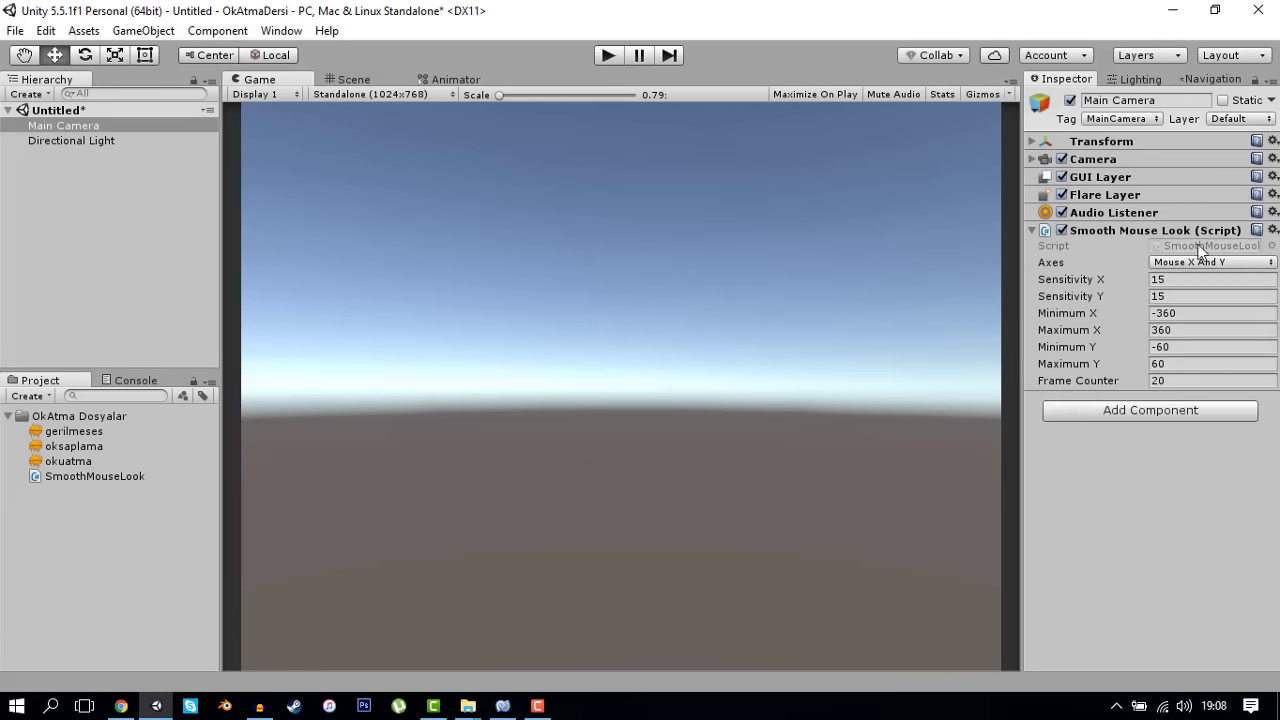
left_click(600, 57)
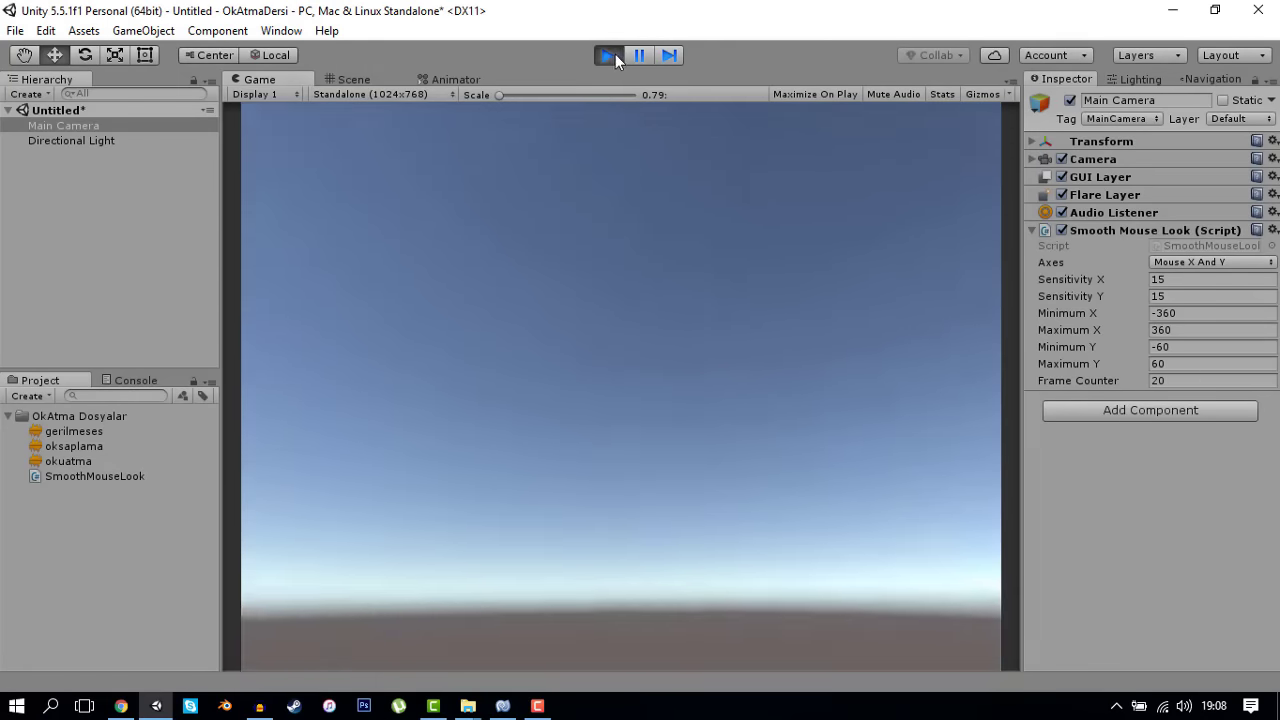
left_click(610, 55)
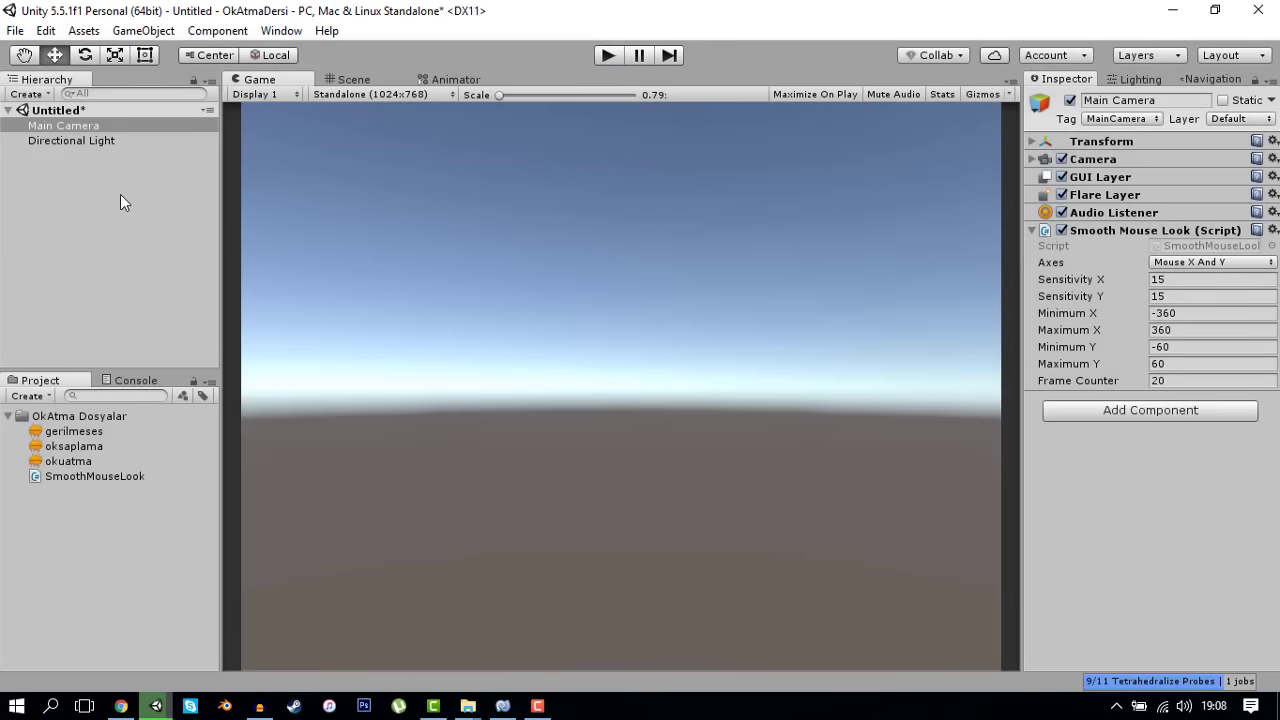
- Create a new project folder named Kodlar
right_click(76, 487)
mouse_move(140, 145)
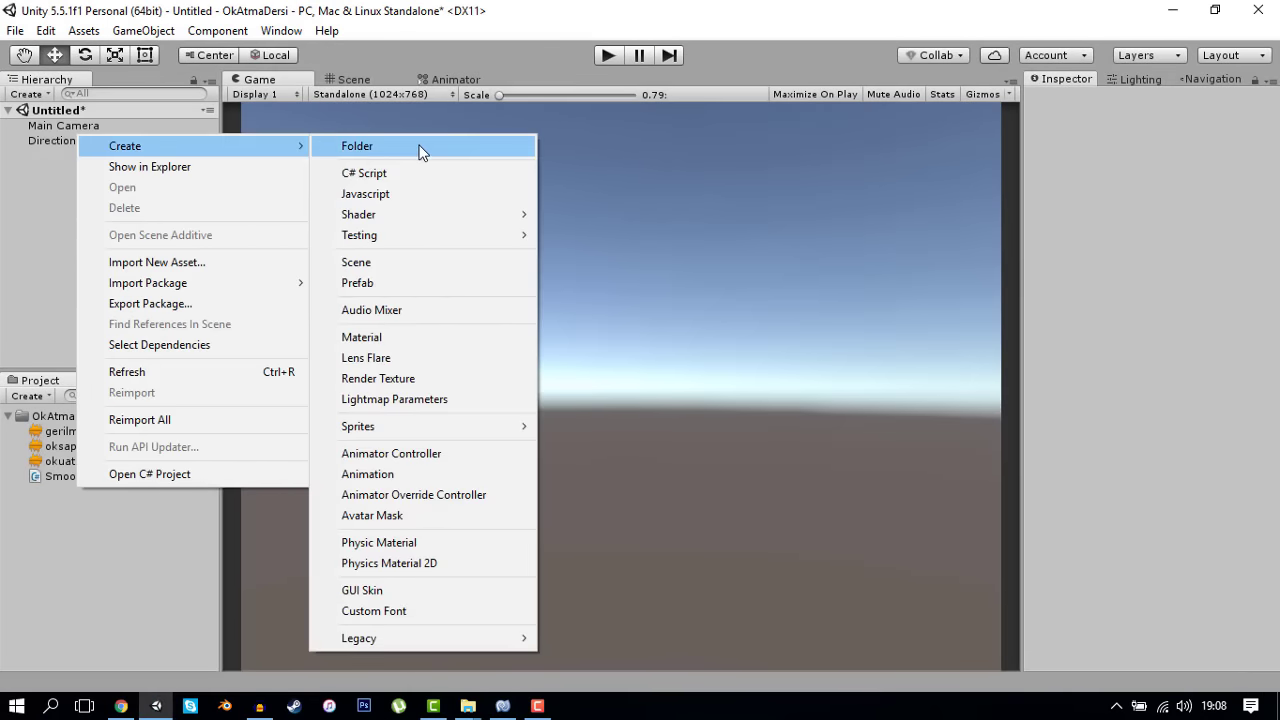
left_click(418, 145)
key("BackSpace")
type("Kodla")
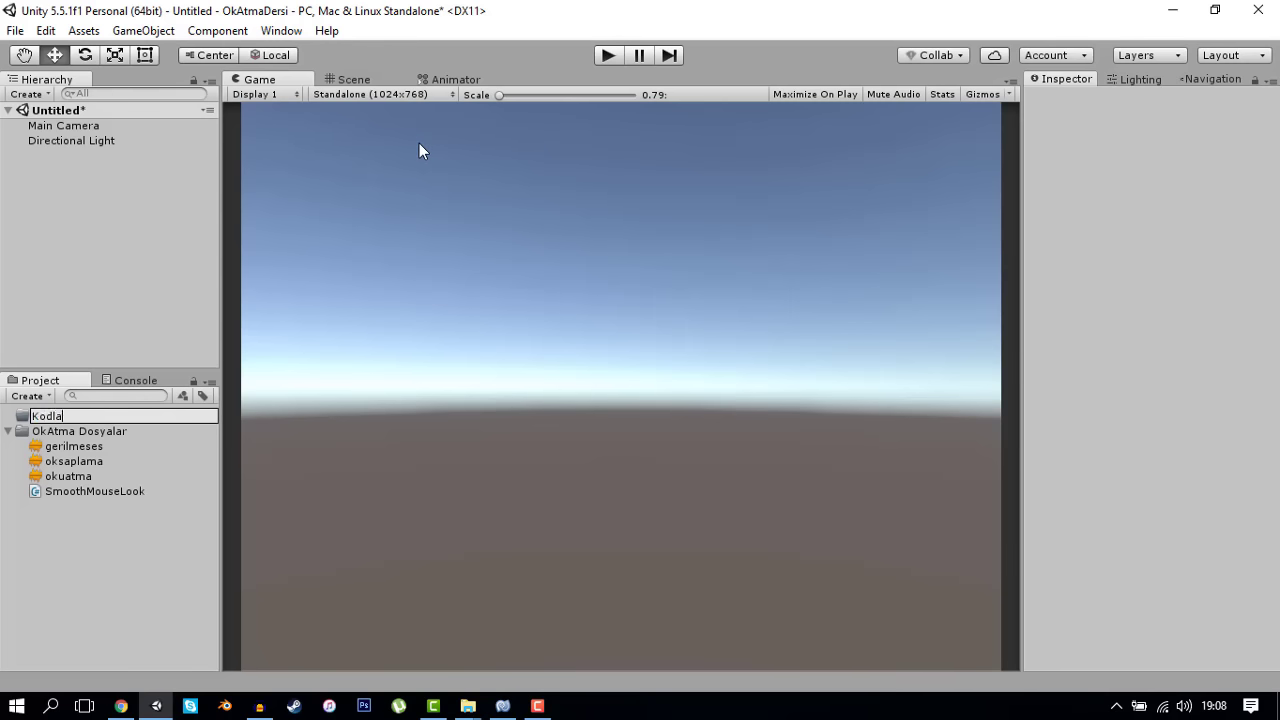
type("r")
key("Return")
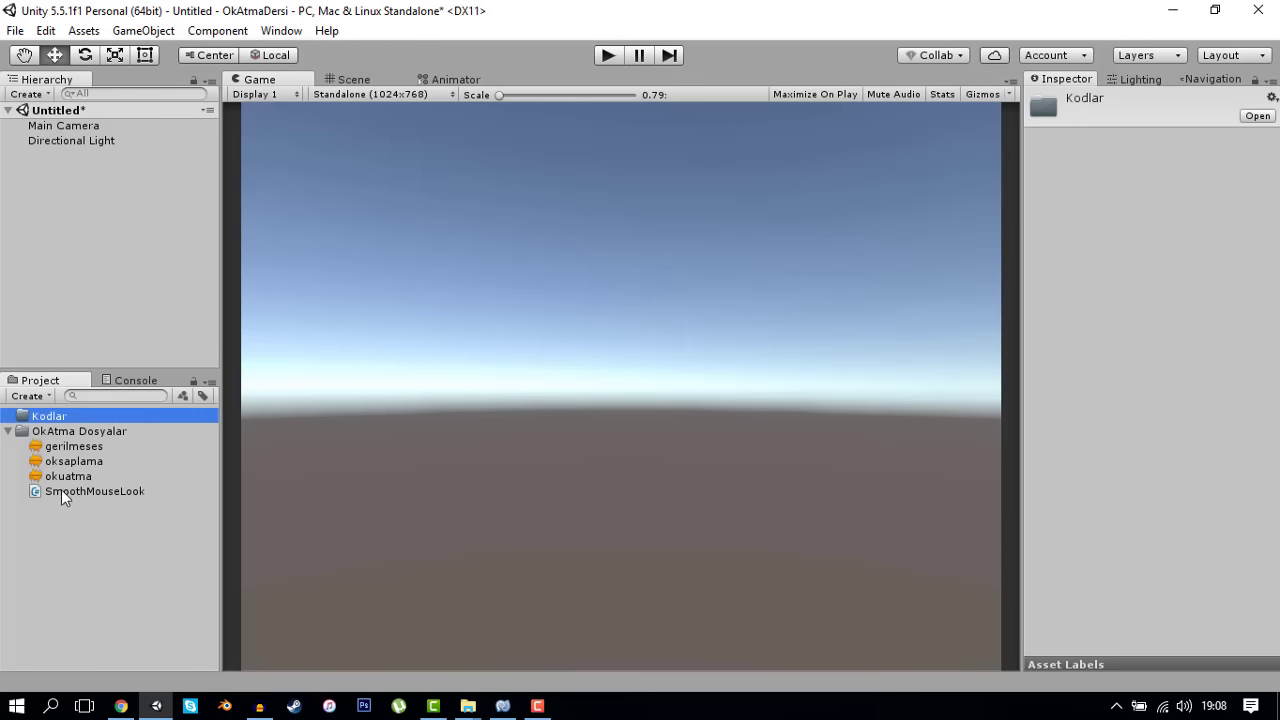
- Move the SmoothMouseLook script into the Kodlar folder
left_click_drag(75, 491, 58, 420)
left_click(50, 416)
left_click(55, 521)
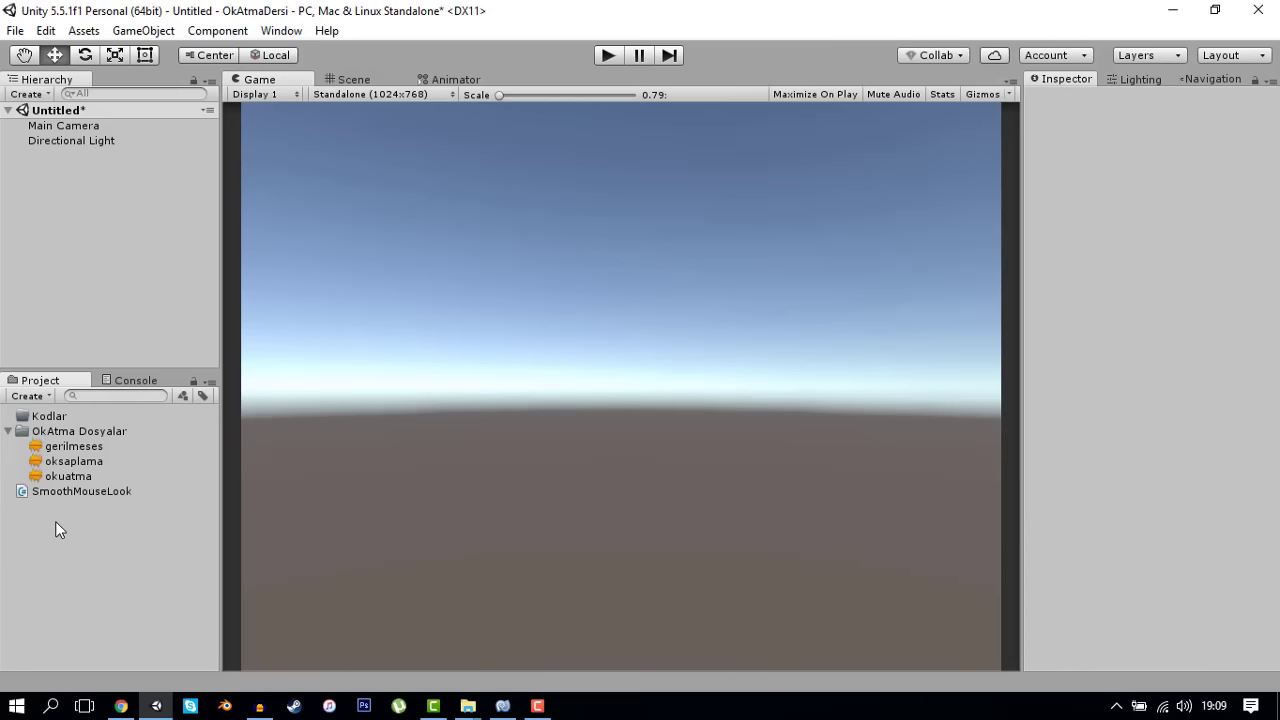
left_click_drag(58, 491, 55, 416)
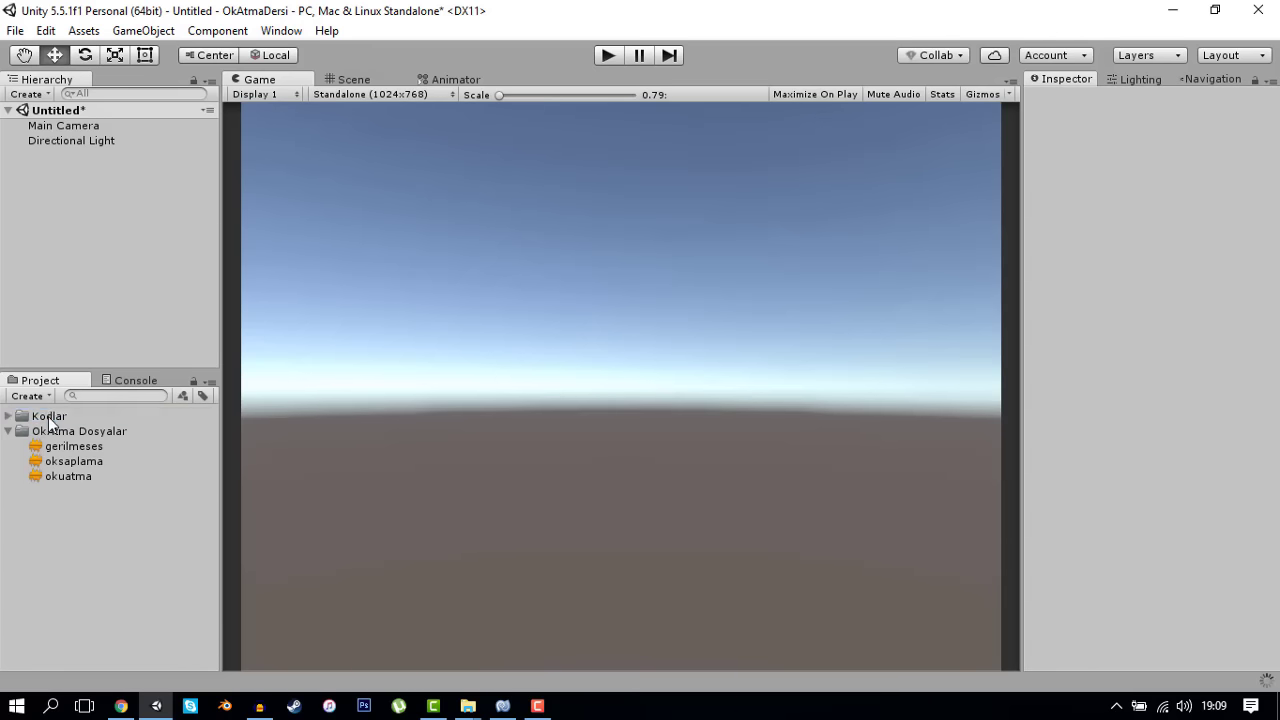
- Create a new C# script named Oyun inside Kodlar
right_click(55, 416)
mouse_move(172, 77)
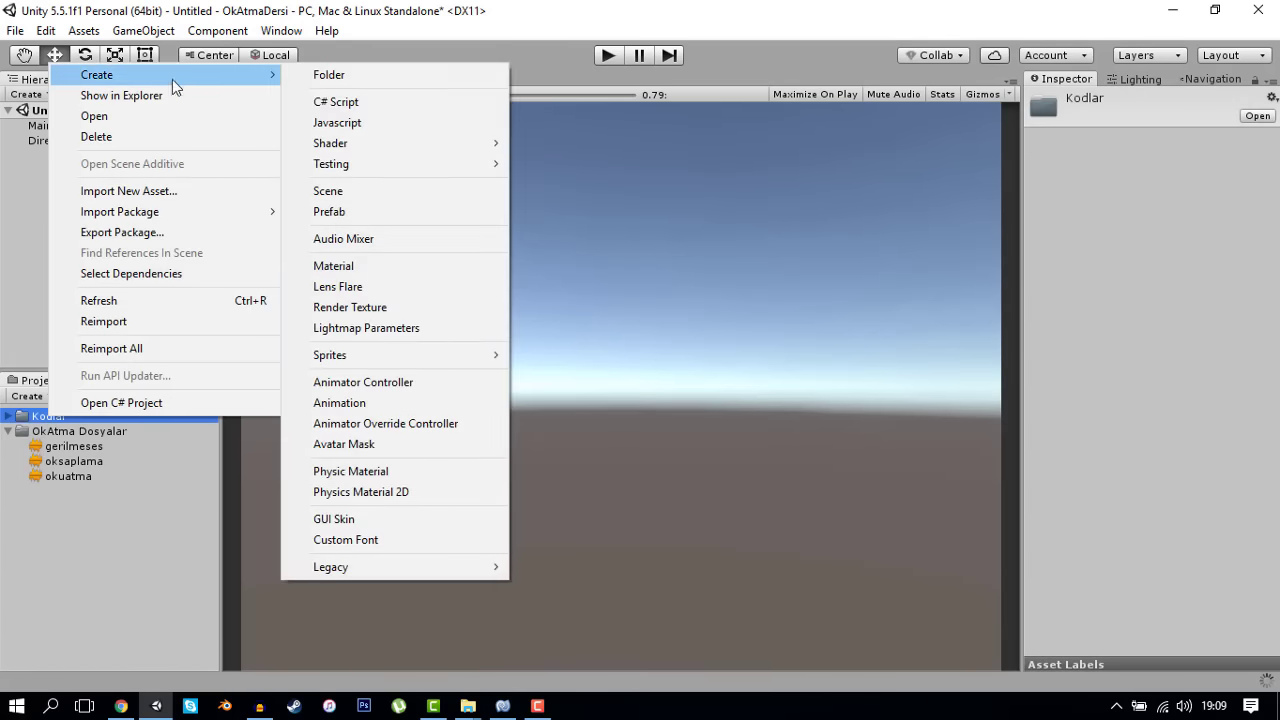
left_click(320, 106)
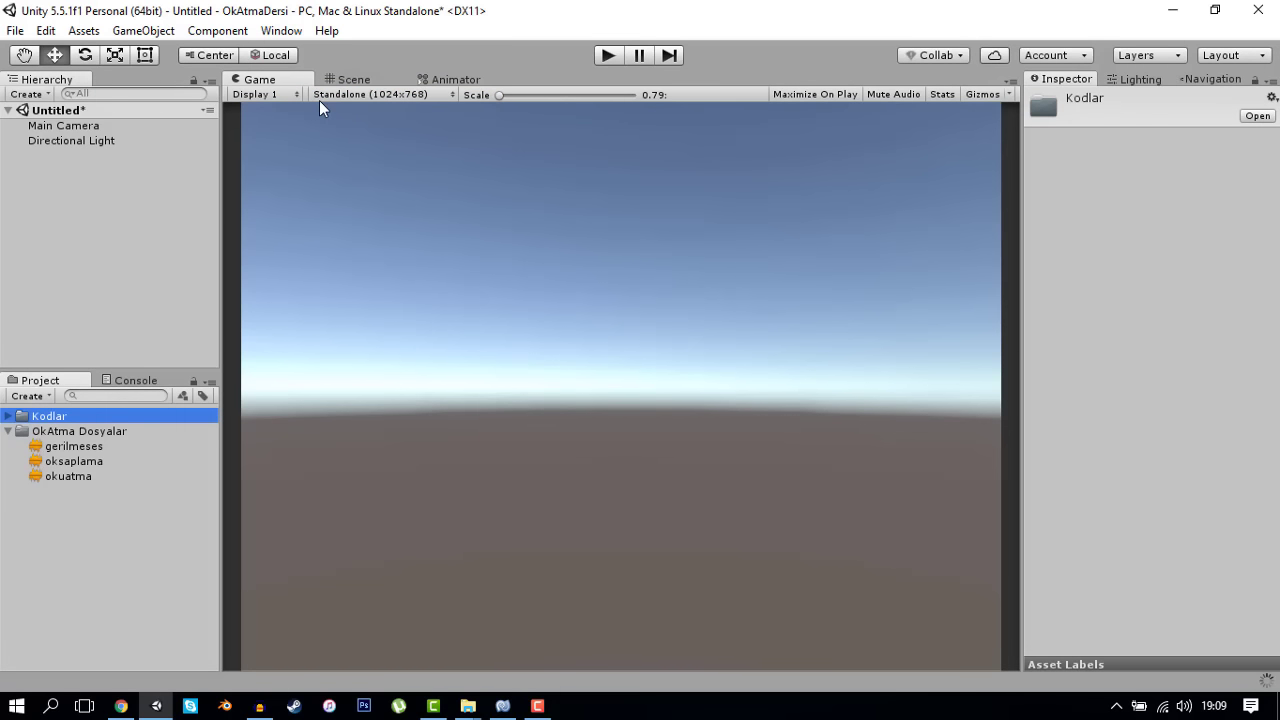
key("BackSpace")
type("Oyun")
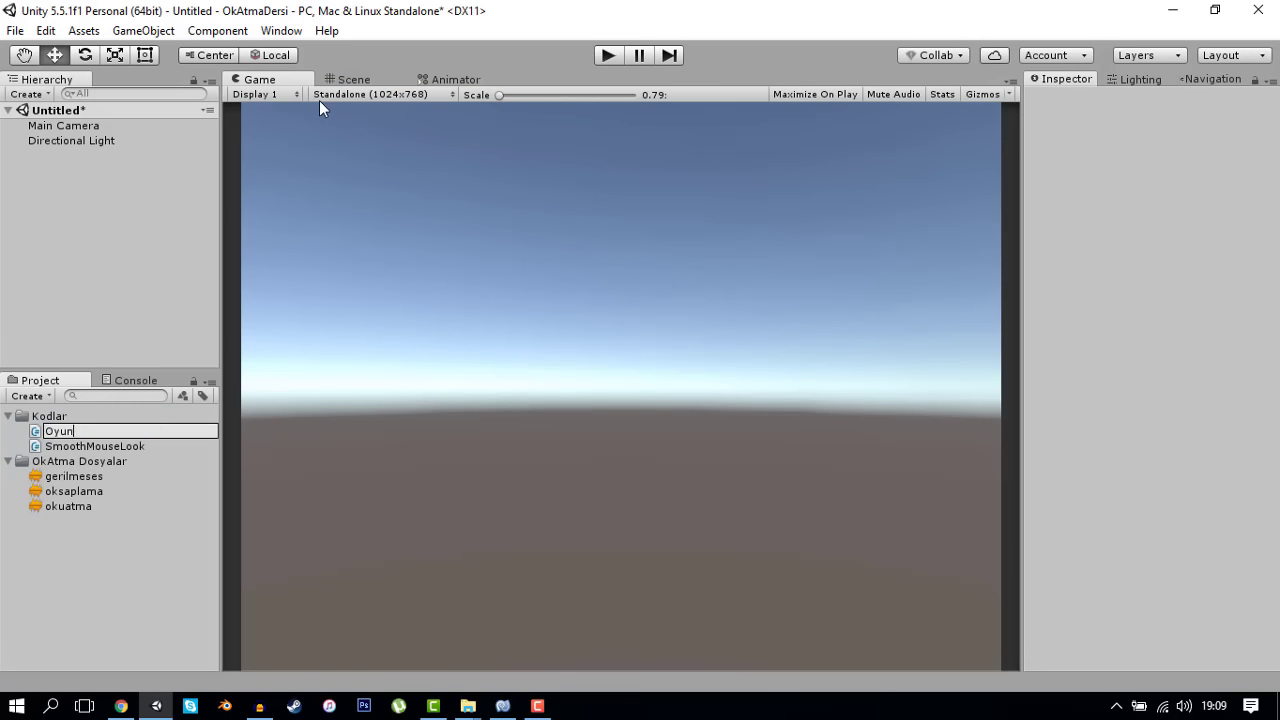
key("Return")
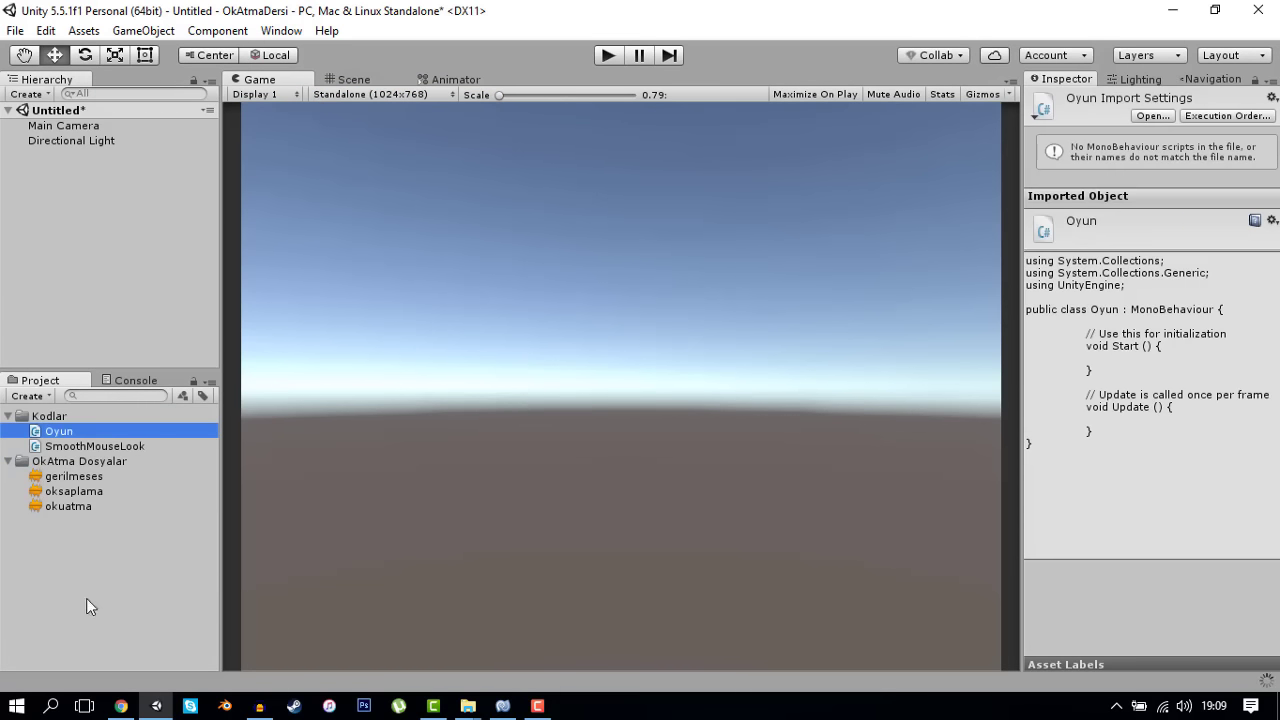
- Create a new project folder named Sesler
right_click(112, 416)
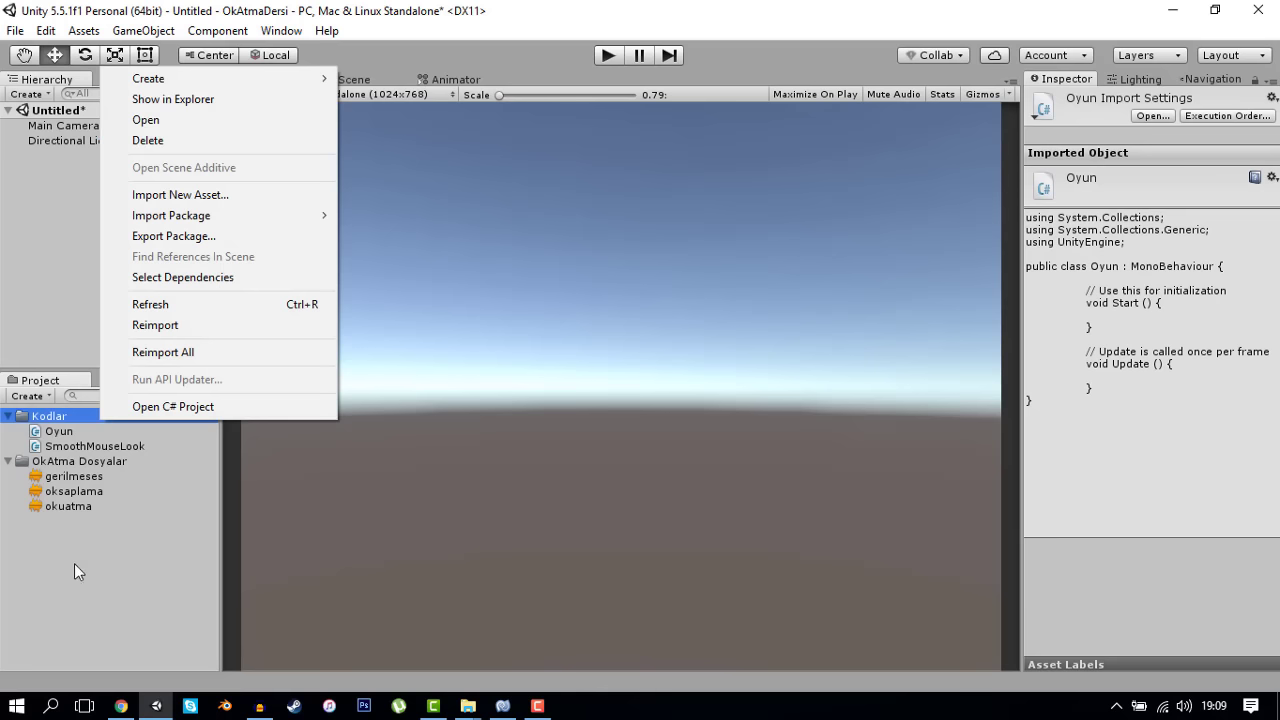
left_click(74, 563)
right_click(76, 574)
mouse_move(140, 230)
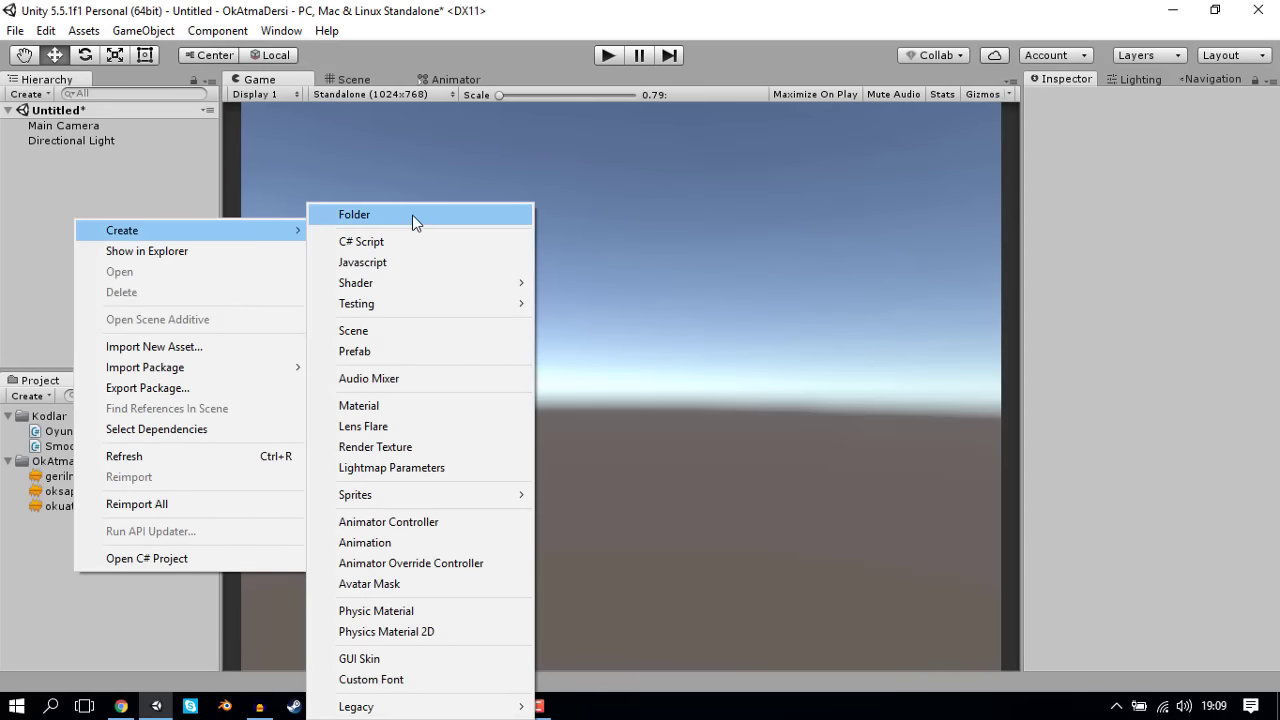
left_click(414, 214)
key("BackSpace")
type("Ses")
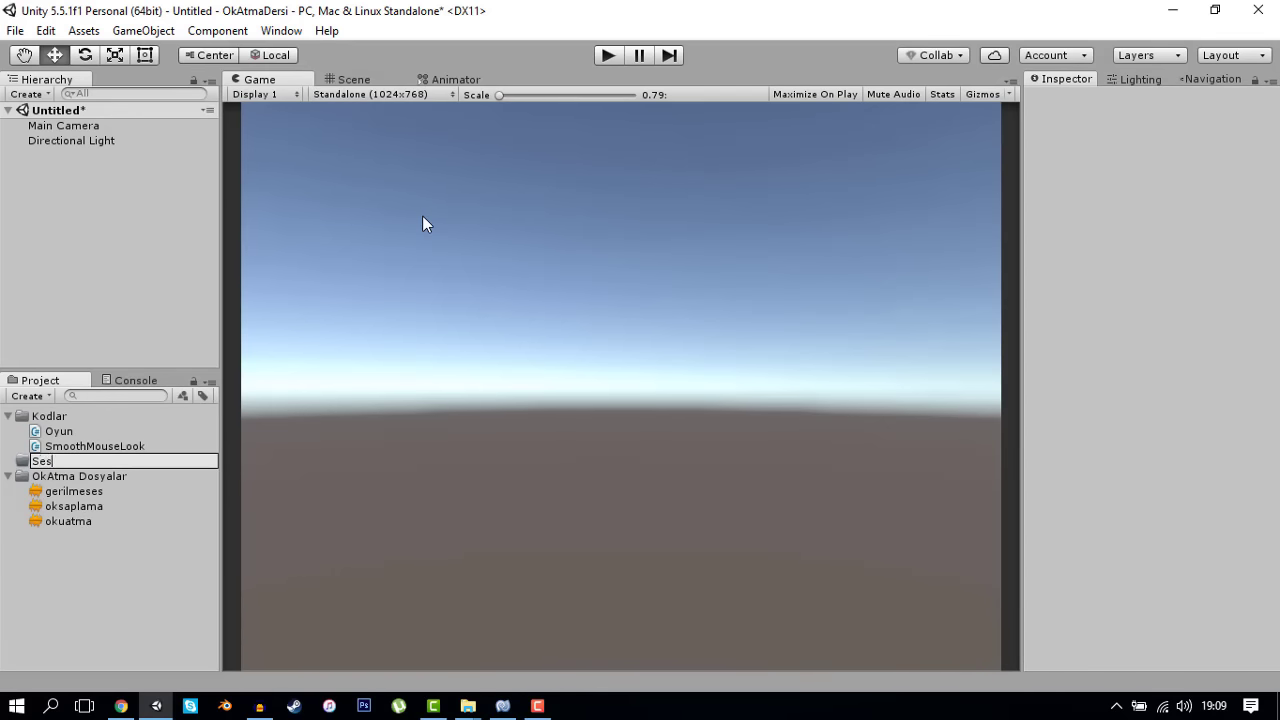
type("ler")
key("Return")
- Move the gerilmeses, oksaplama and okuatma clips into Sesler, leaving OkAtma Dosyalar empty
left_click(81, 506)
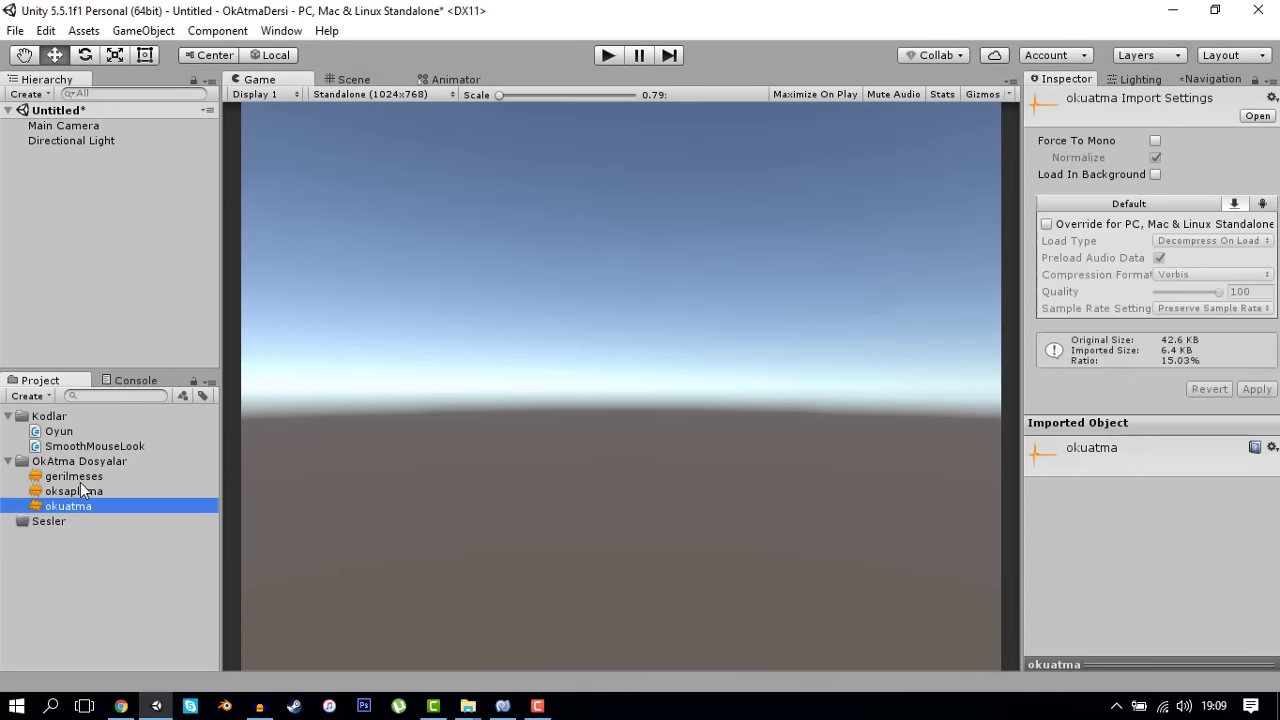
left_click(80, 480, "shift")
left_click_drag(60, 504, 56, 521)
key("ctrl+s")
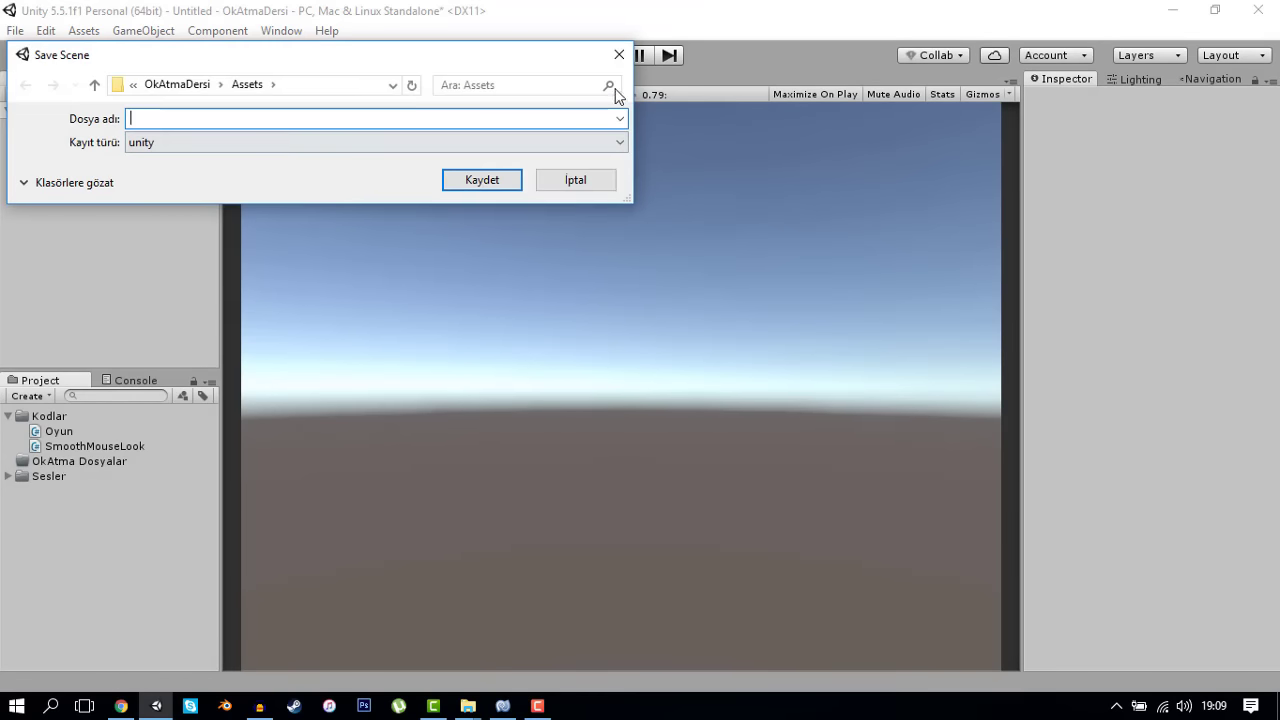
left_click(619, 54)
left_click(88, 466)
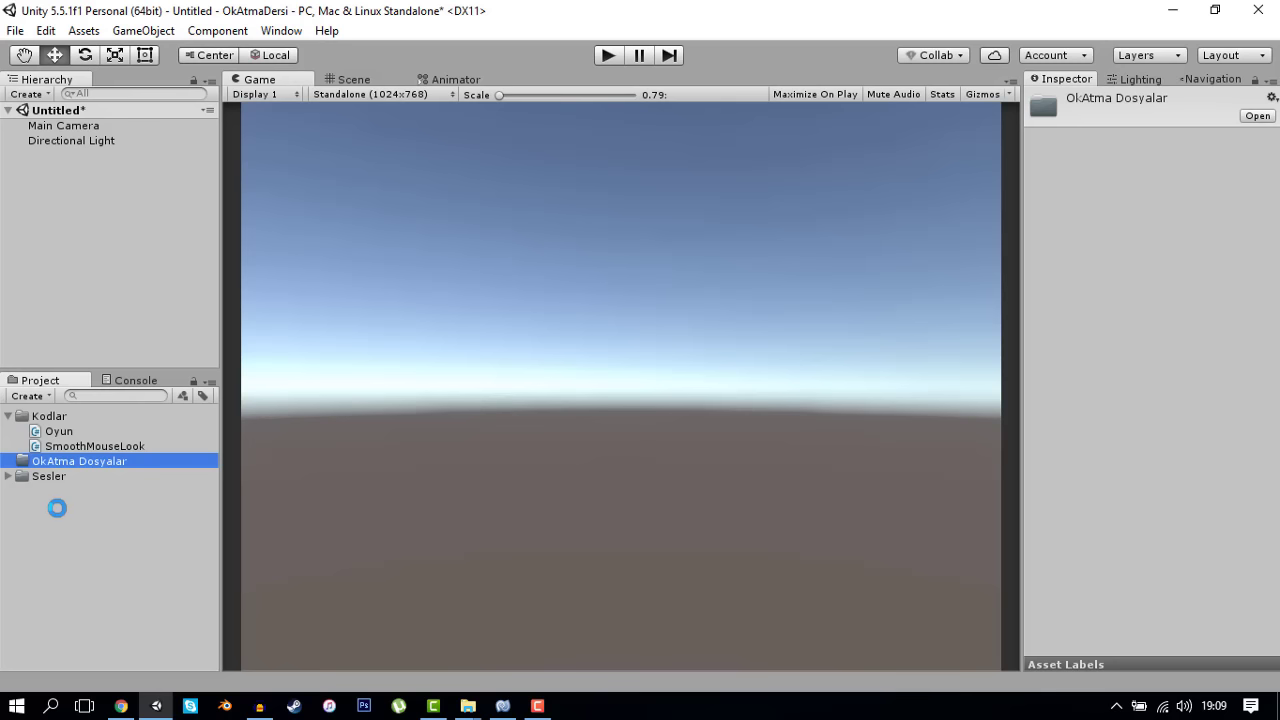
- Create a new project folder named Sahneler
right_click(68, 511)
mouse_move(149, 169)
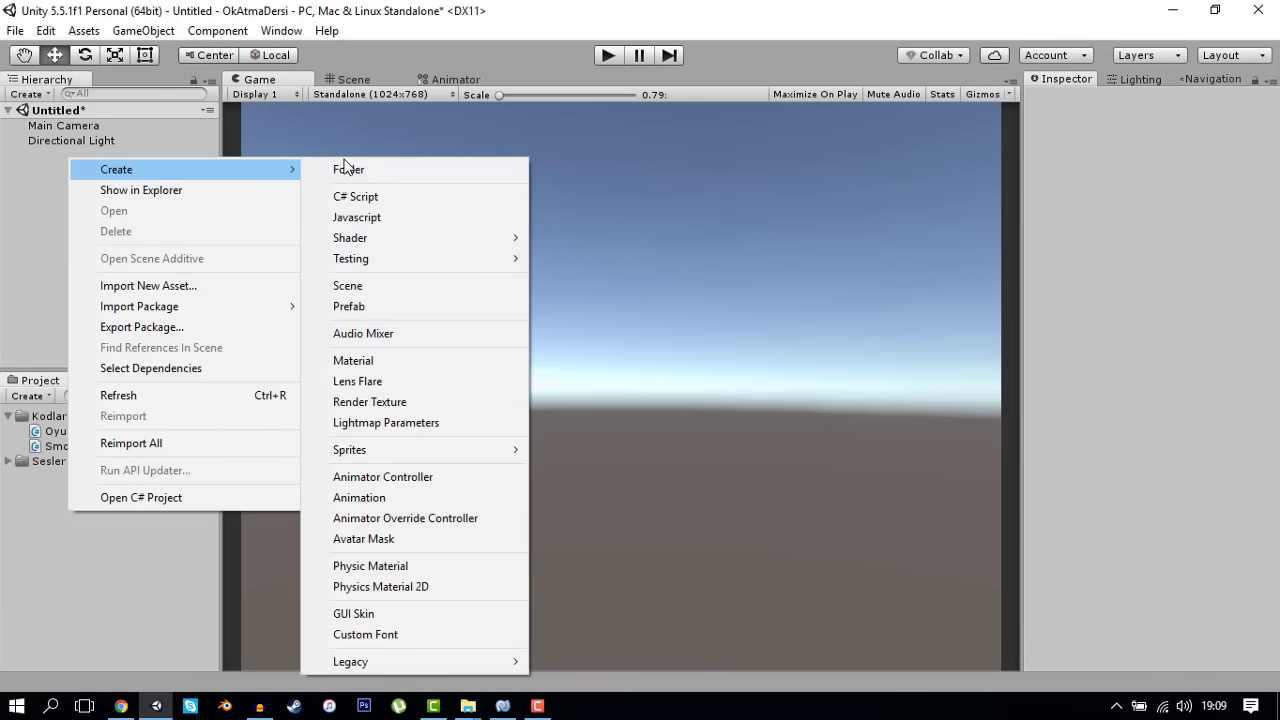
left_click(345, 165)
type("Sahn")
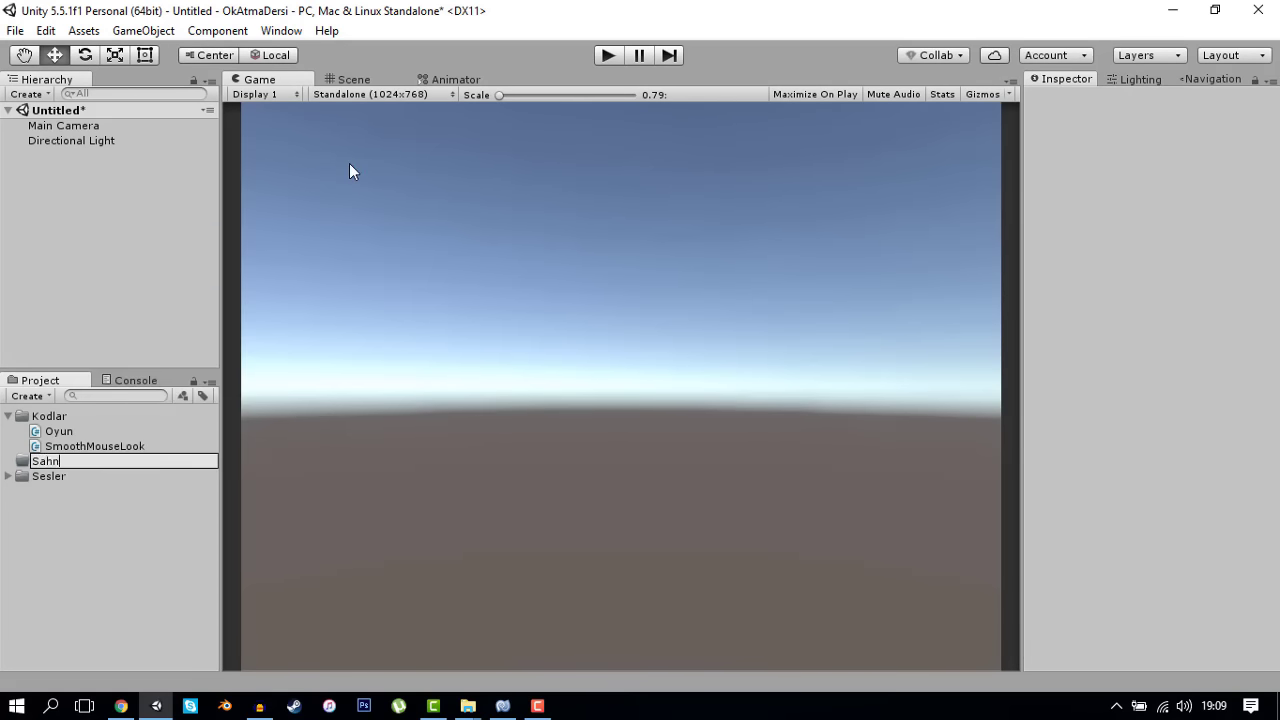
type("r")
key("Return")
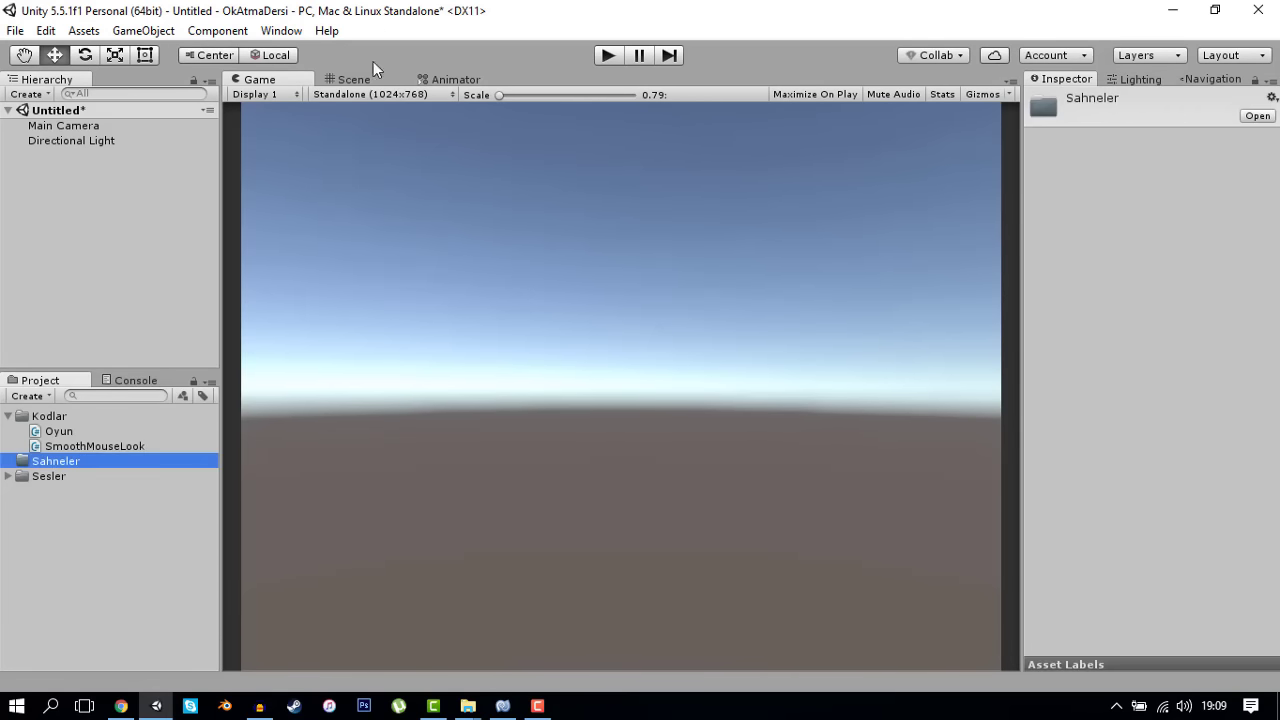
- Save the current scene as Sahne inside the Sahneler folder
key("ctrl+s")
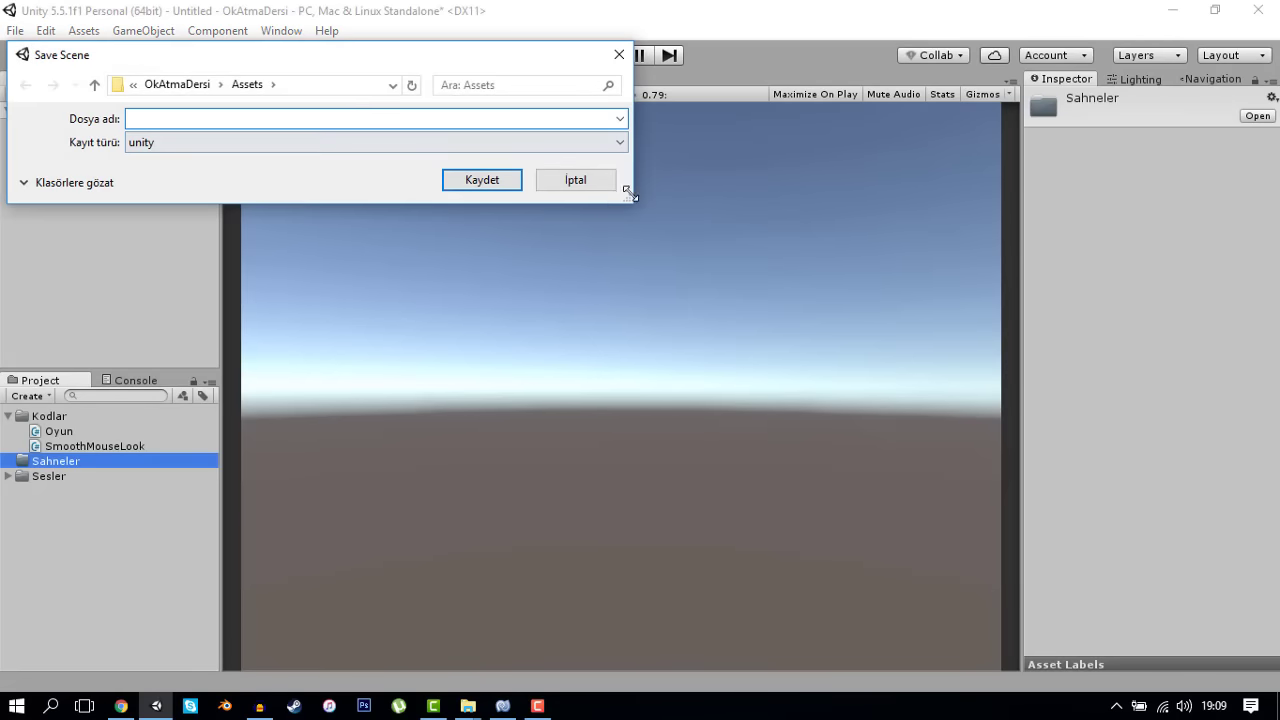
left_click_drag(629, 193, 656, 467)
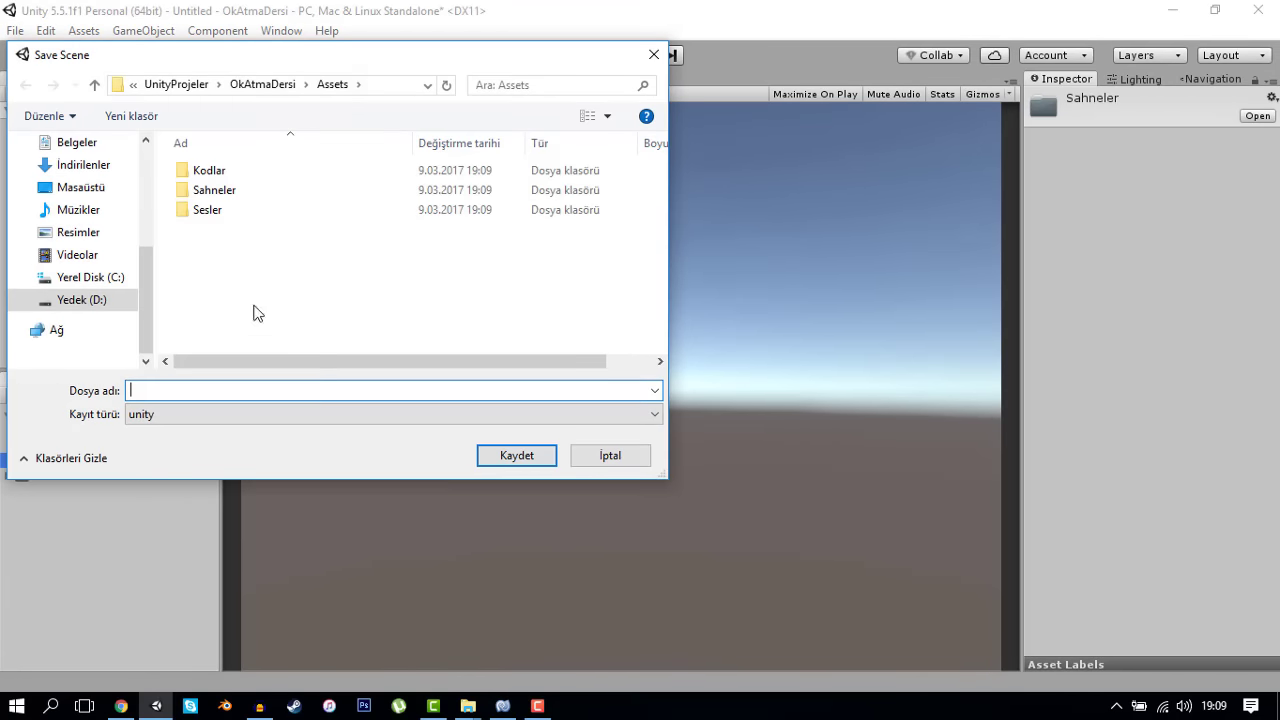
double_click(210, 192)
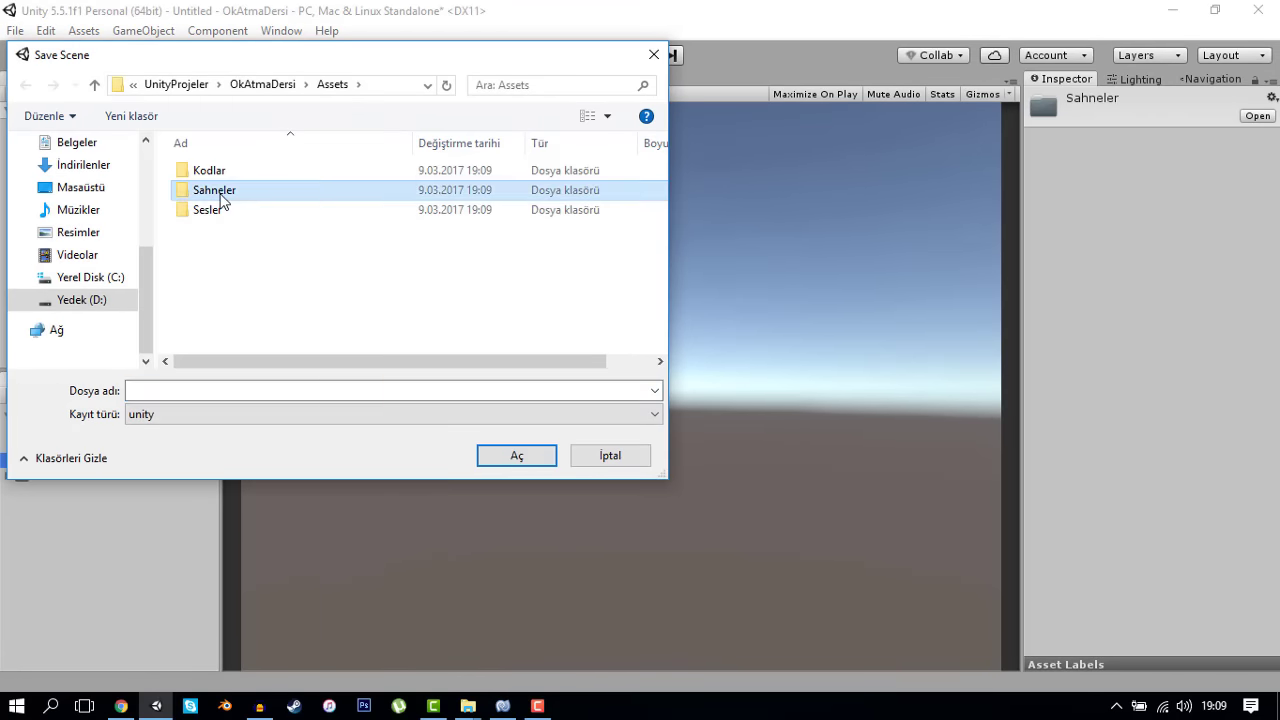
left_click(186, 386)
type("Sahne")
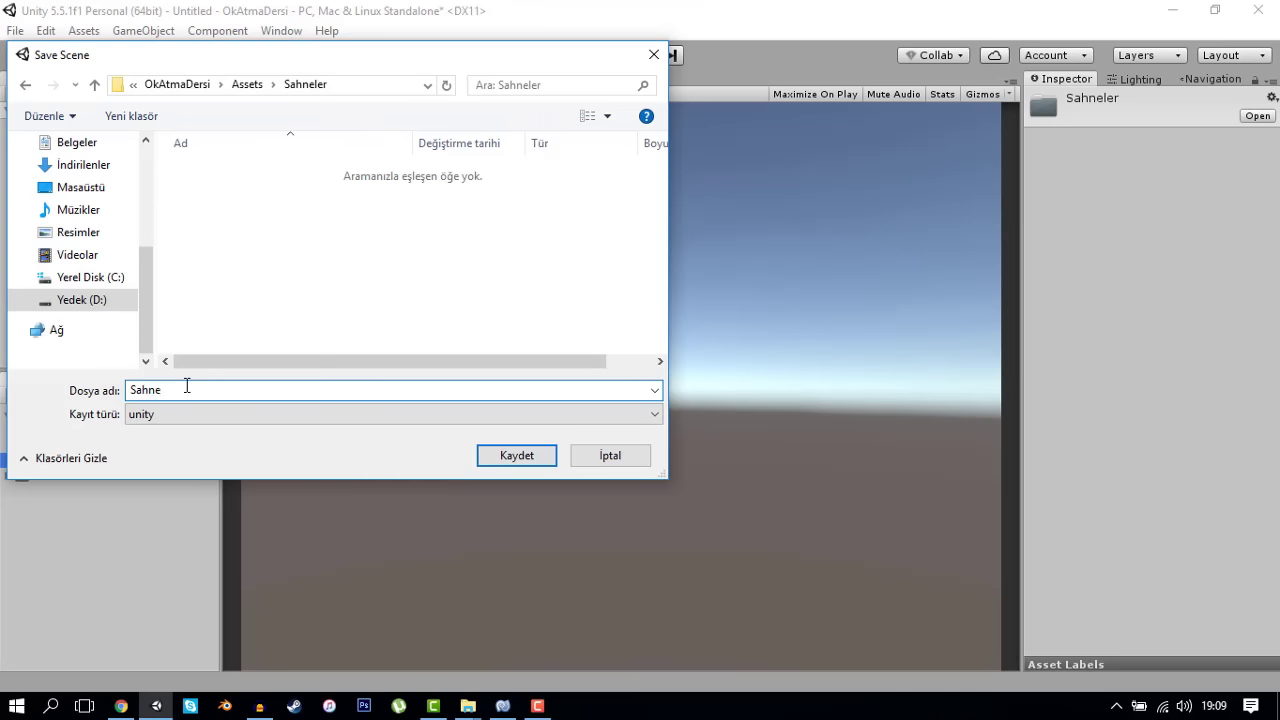
key("Return")
left_click(73, 516)
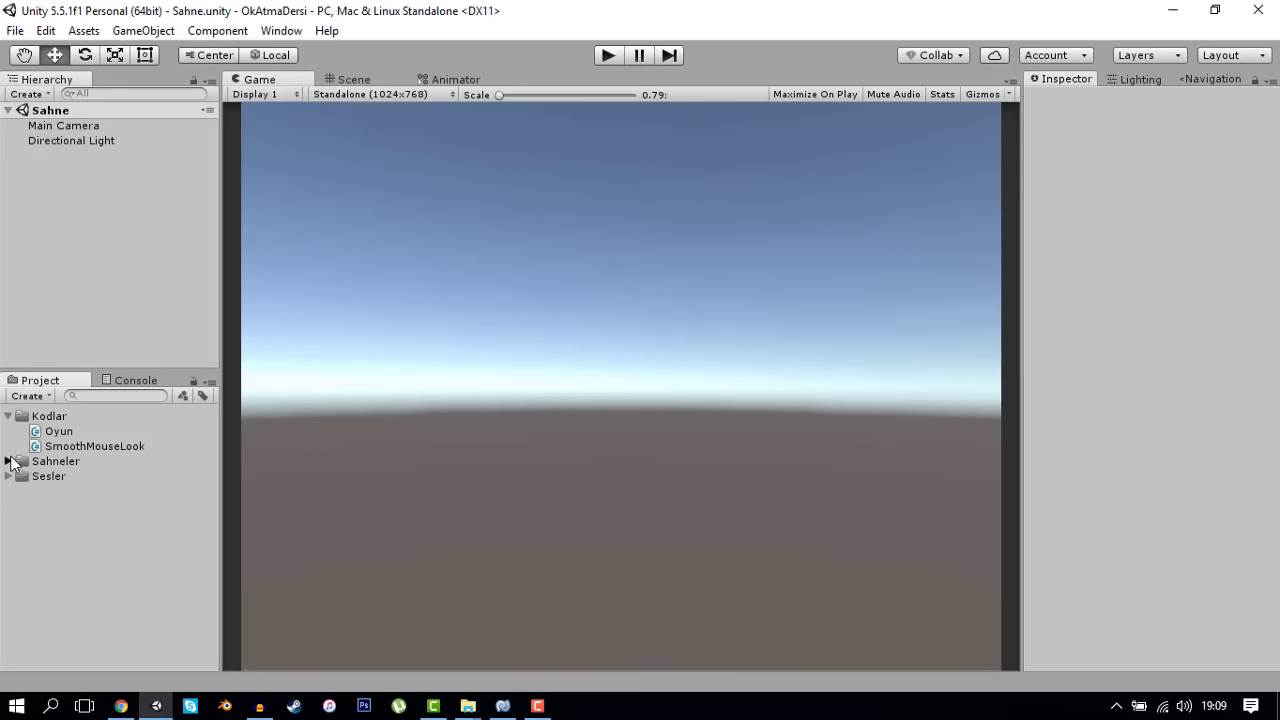
- Expand the Sahneler and Sesler folders, then switch to the Scene view and orbit it
left_click(8, 461)
left_click(8, 491)
left_click(40, 536)
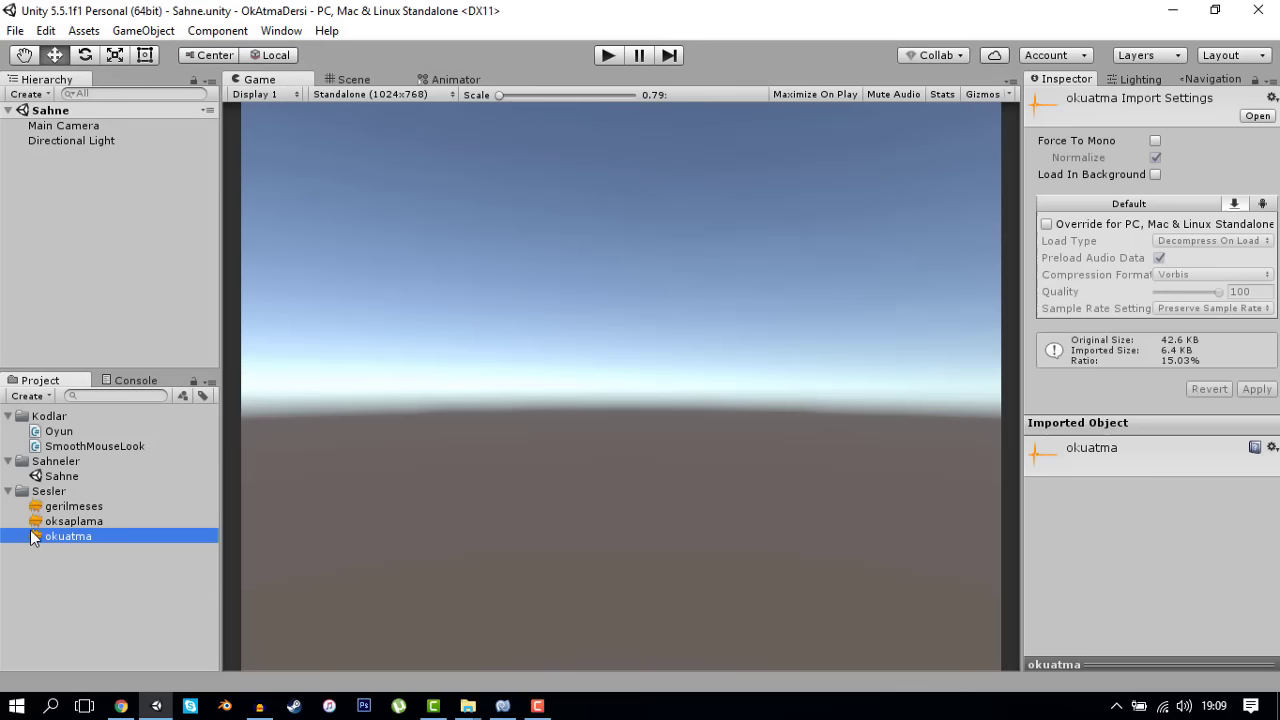
left_click(68, 587)
left_click(112, 140)
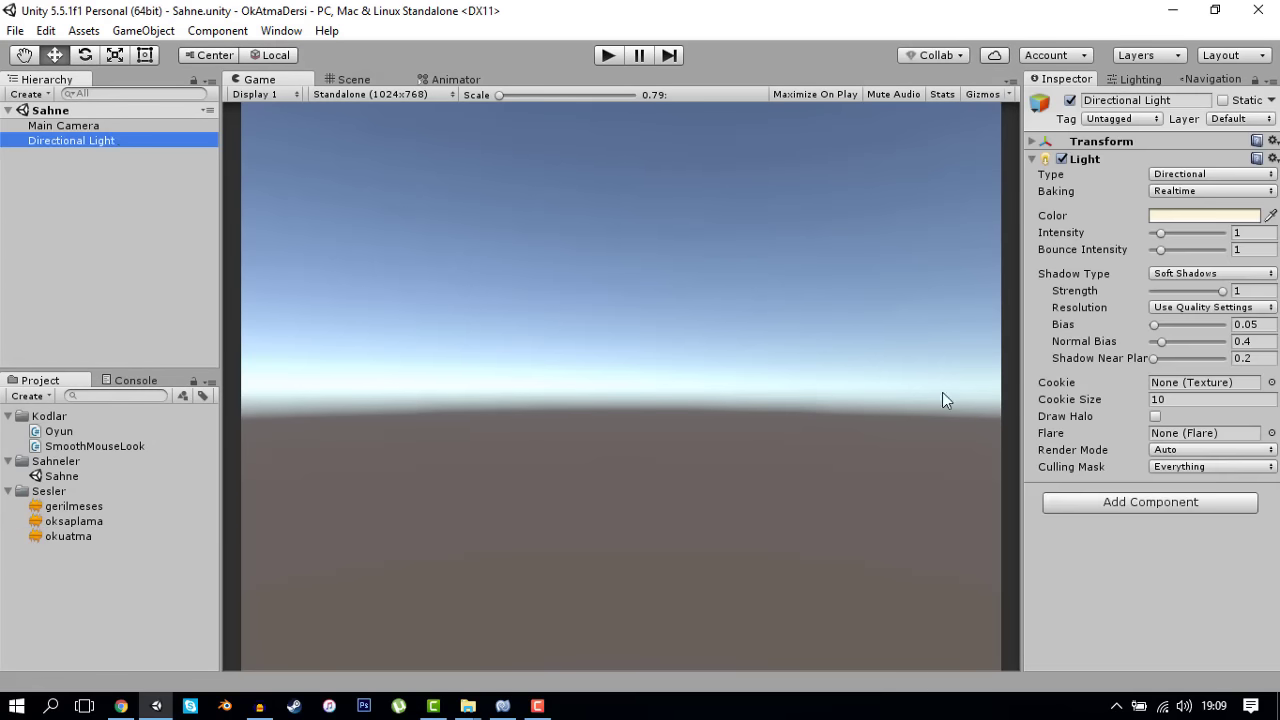
left_click(167, 265)
left_click(360, 84)
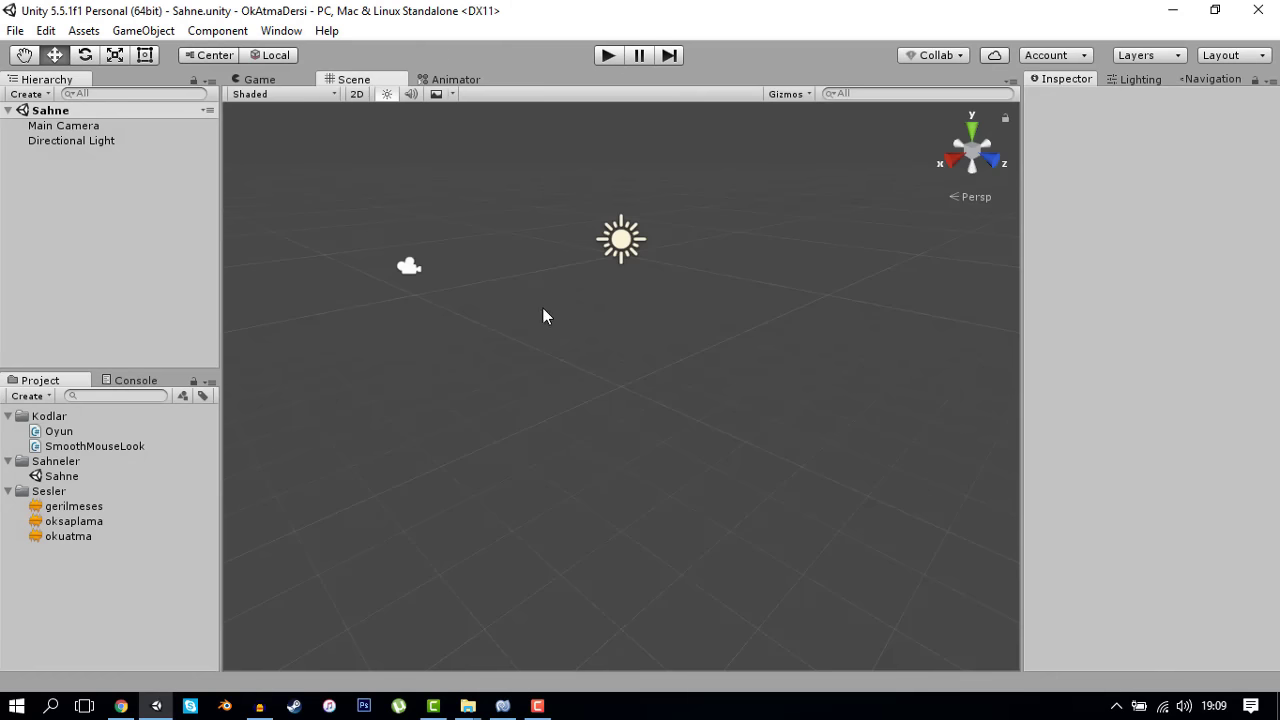
left_click_drag(587, 438, 694, 451, "alt")
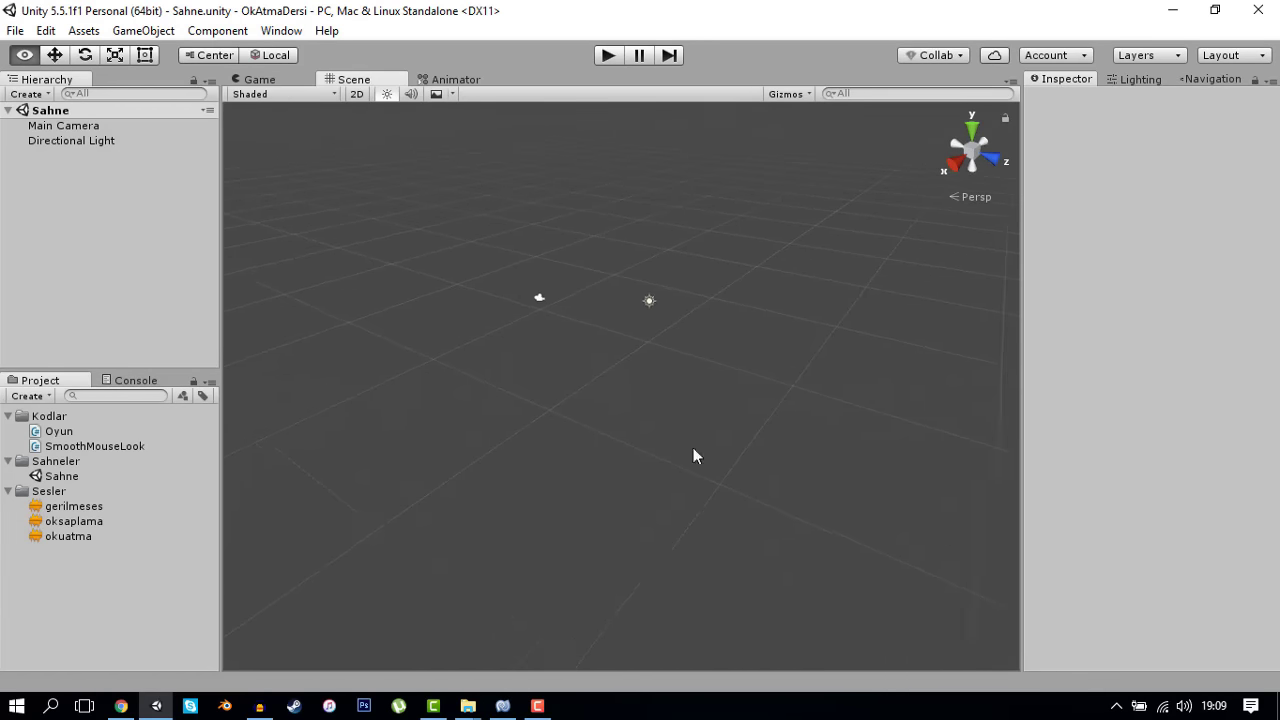
- Create a new folder named Materialler in the project assets
right_click(124, 227)
left_click(91, 594)
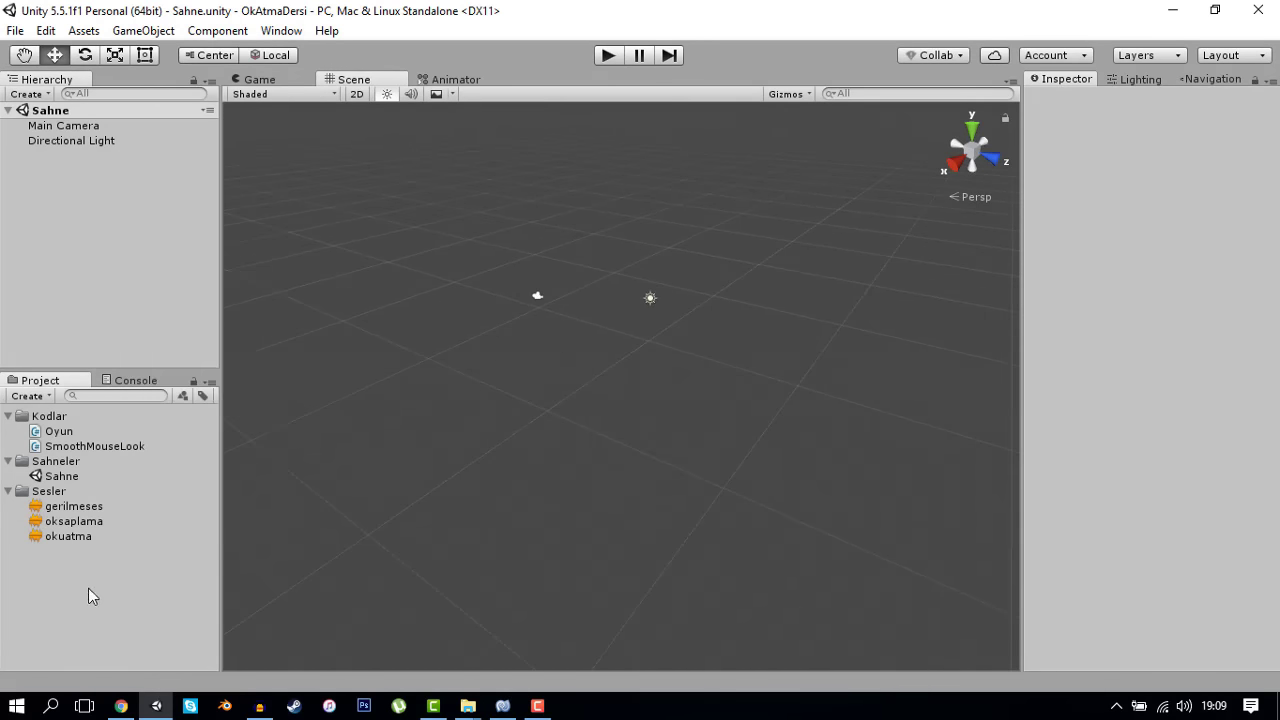
right_click(91, 594)
left_click(167, 210)
right_click(101, 578)
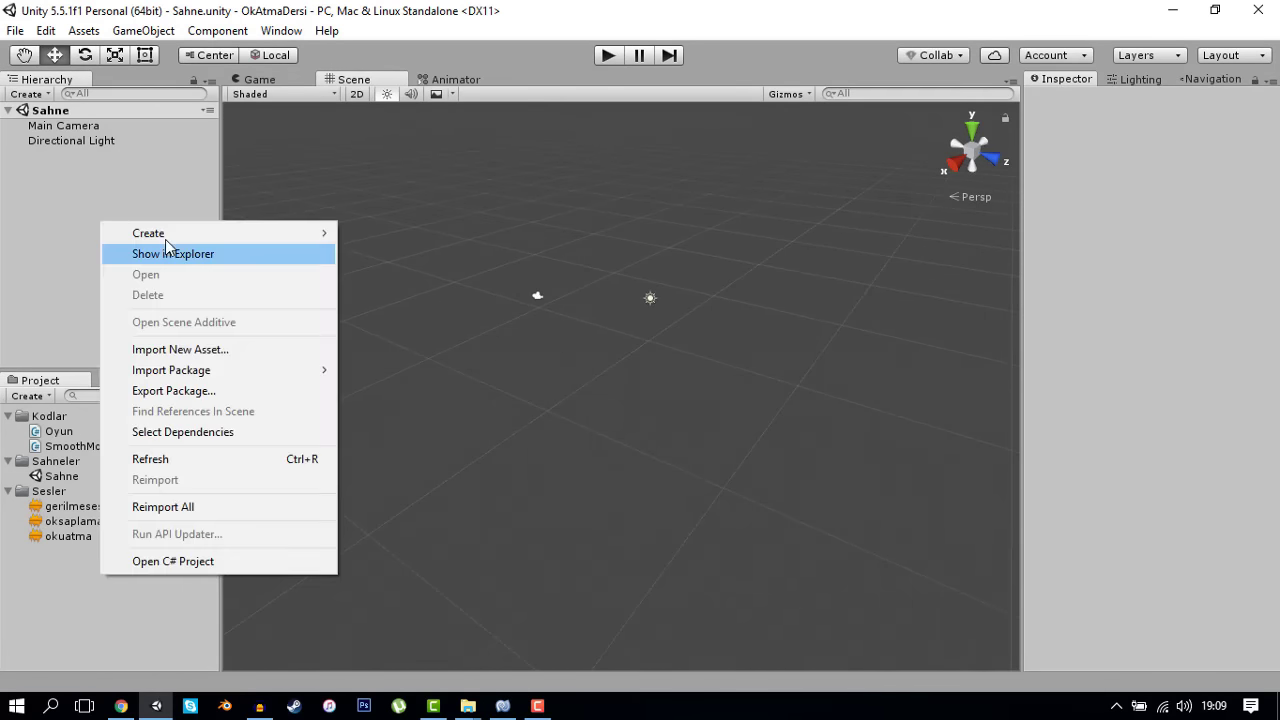
mouse_move(290, 233)
left_click(494, 214)
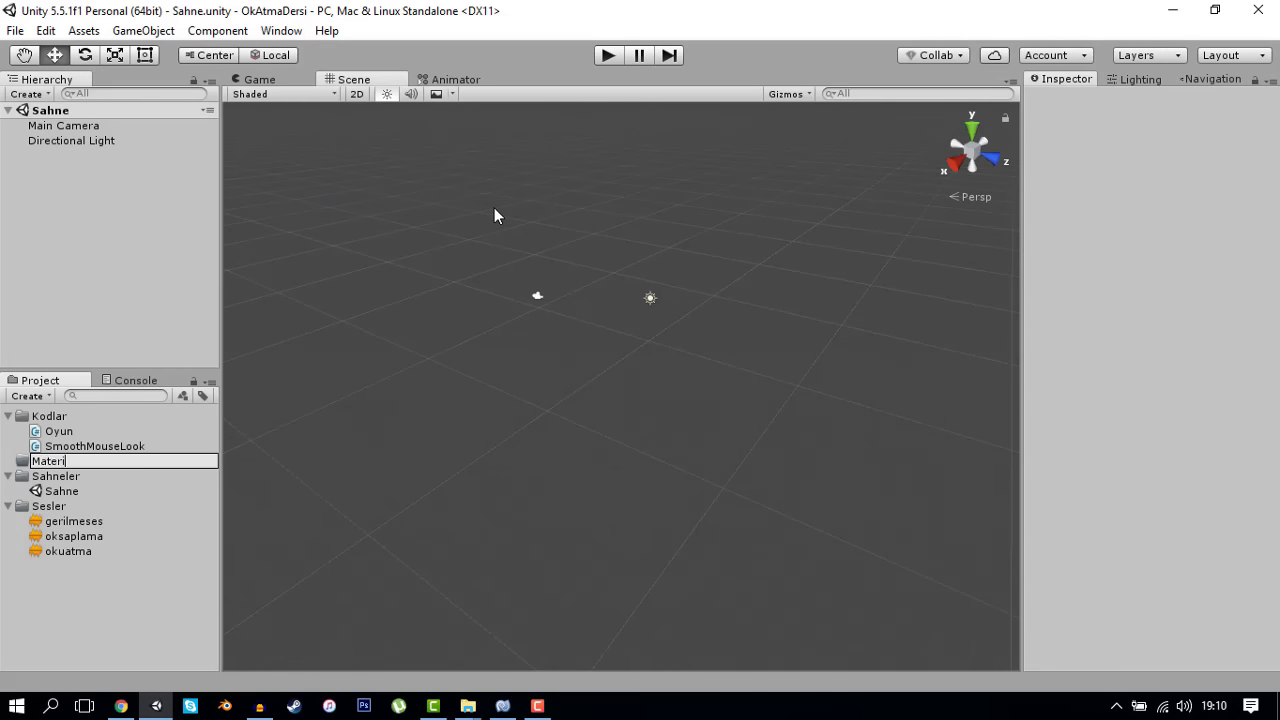
type("er")
key("Return")
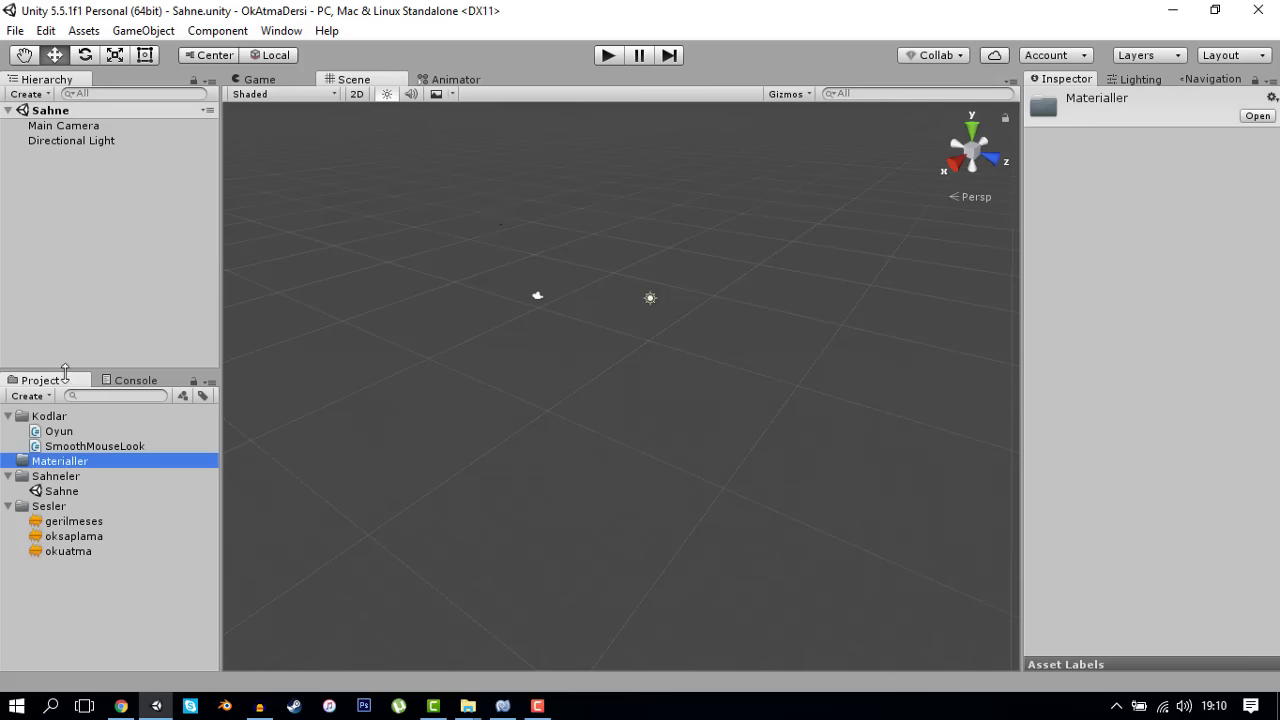
- Add a cube to the Sahne scene from the Hierarchy
left_click(47, 222)
right_click(47, 214)
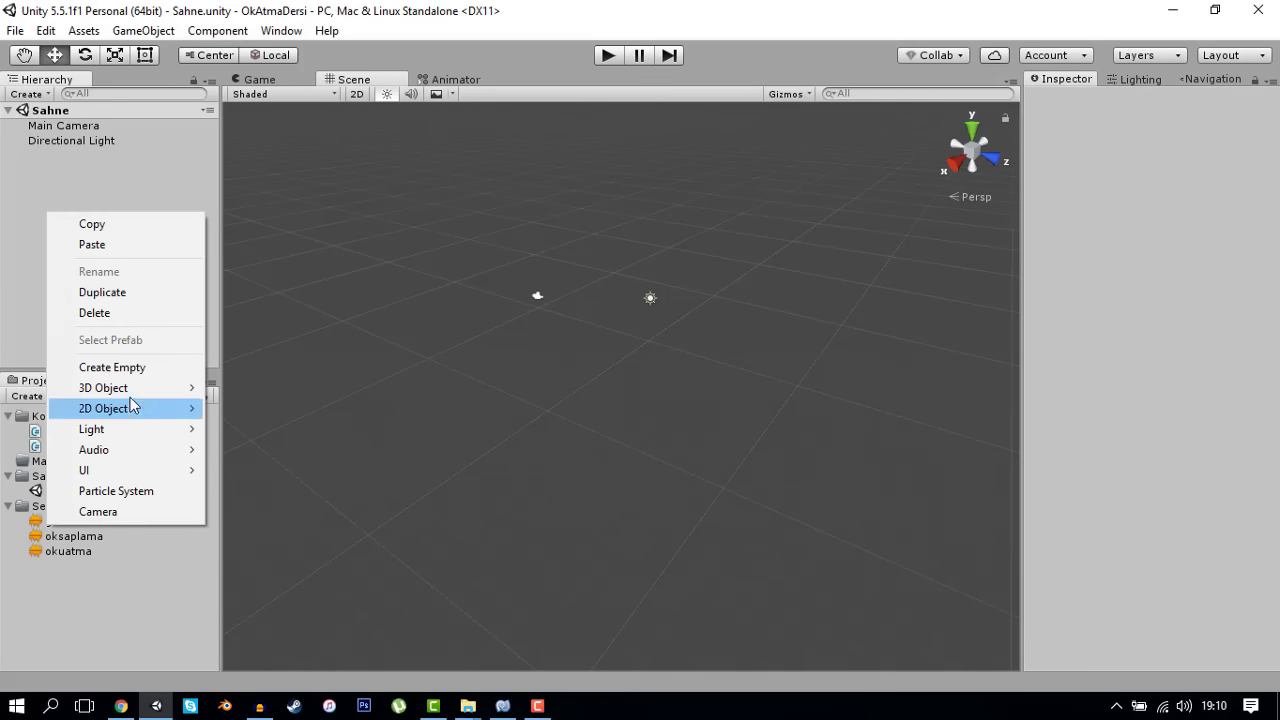
mouse_move(150, 390)
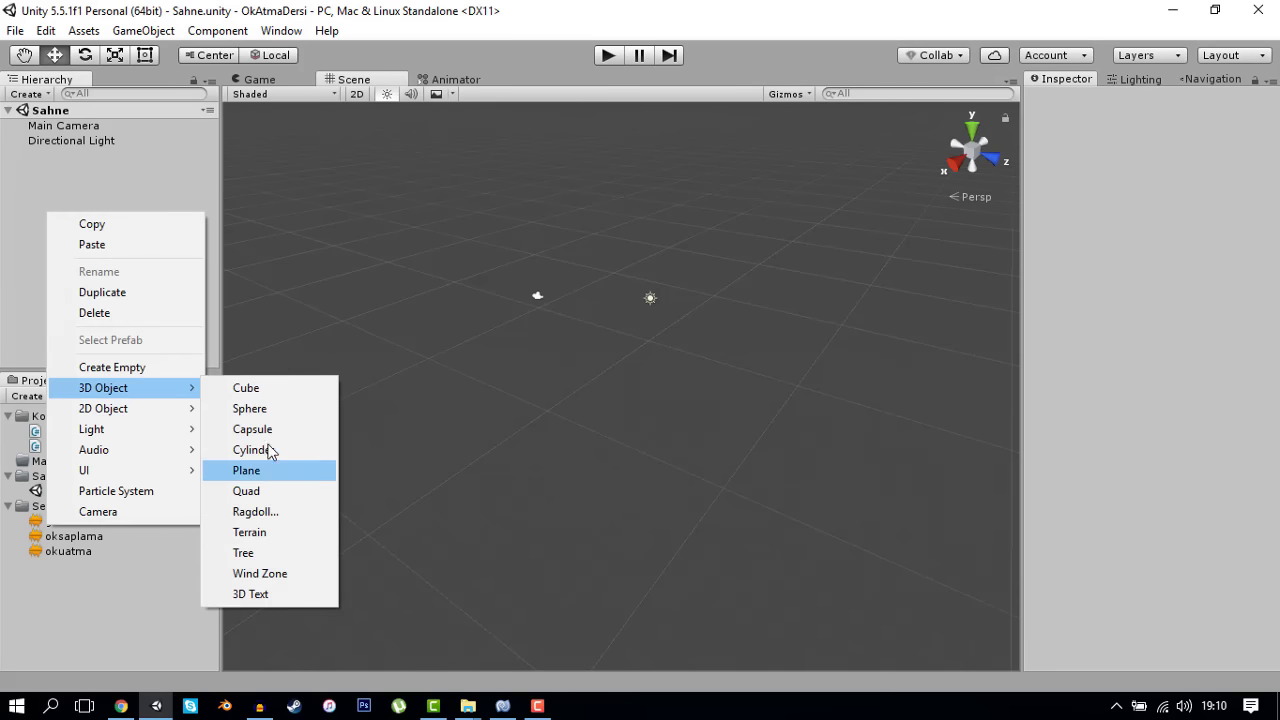
left_click(283, 387)
middle_click_drag(606, 344, 561, 384)
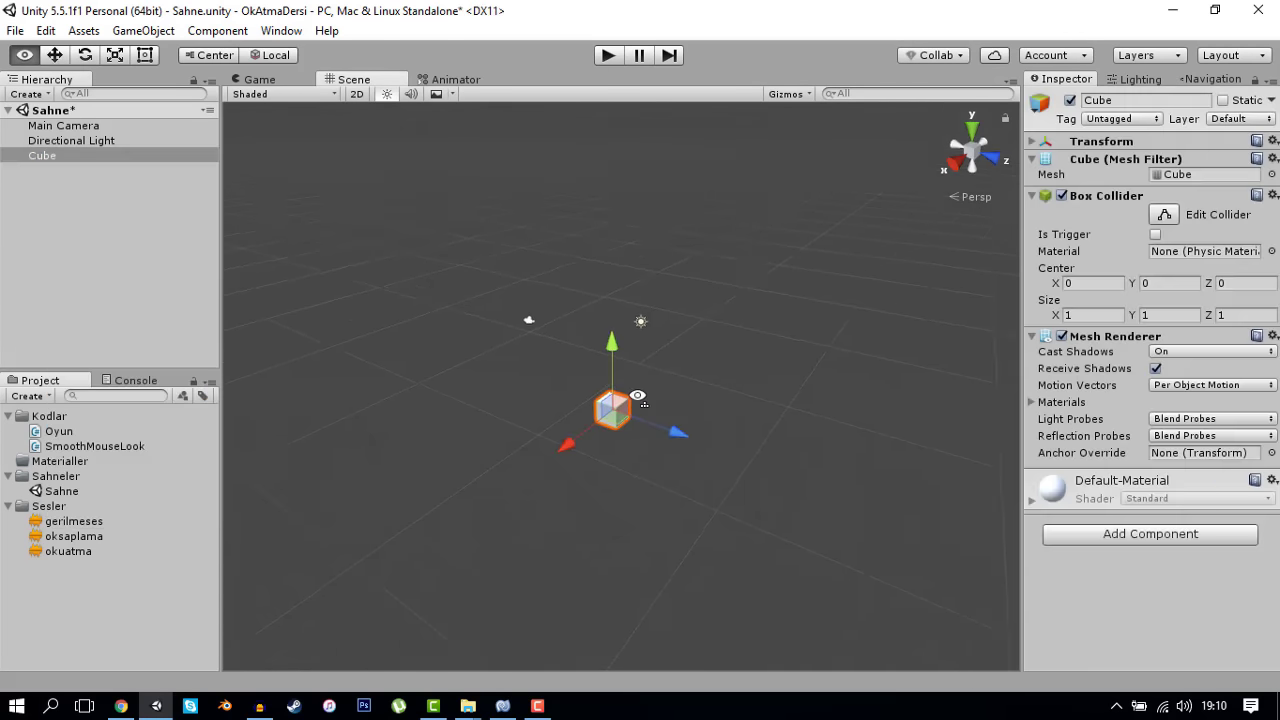
- Place the cube at position 0, 0, 0
double_click(1128, 157)
type("0")
key("Tab")
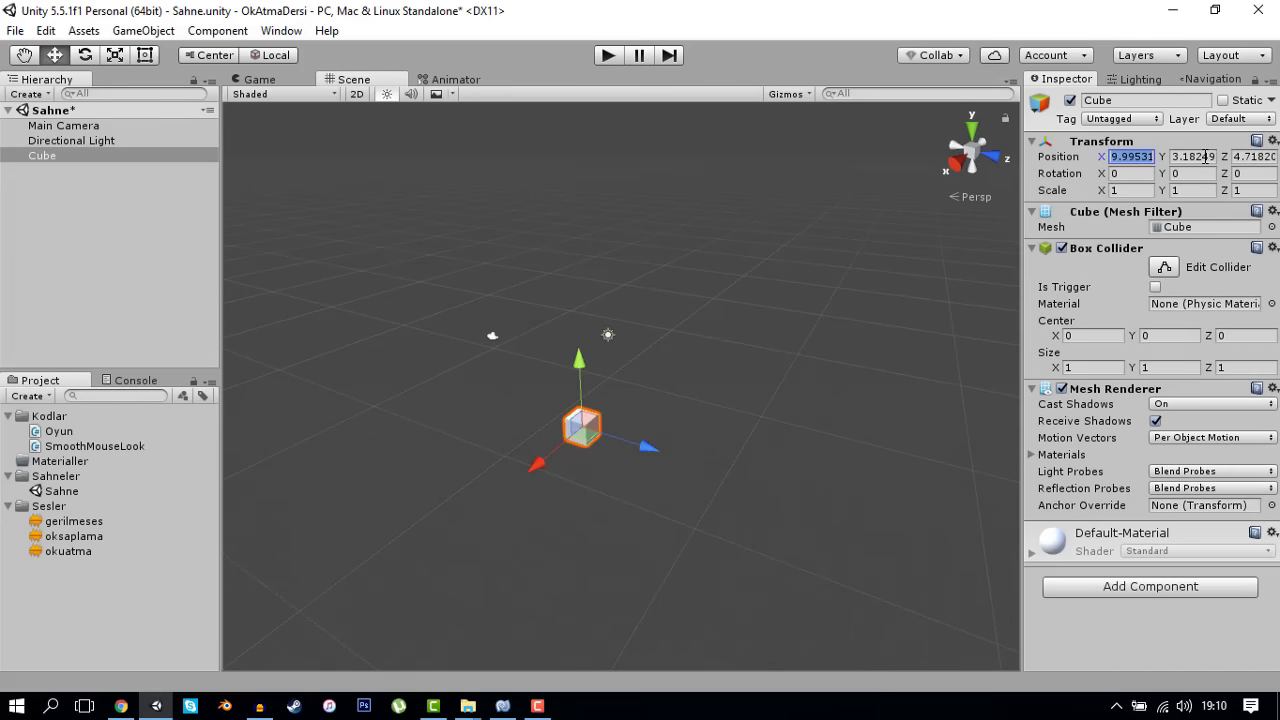
type("0")
key("Tab")
type("0")
- Scale the cube to 50 × 0.5 × 50 to form a flat slab
left_click(1124, 190)
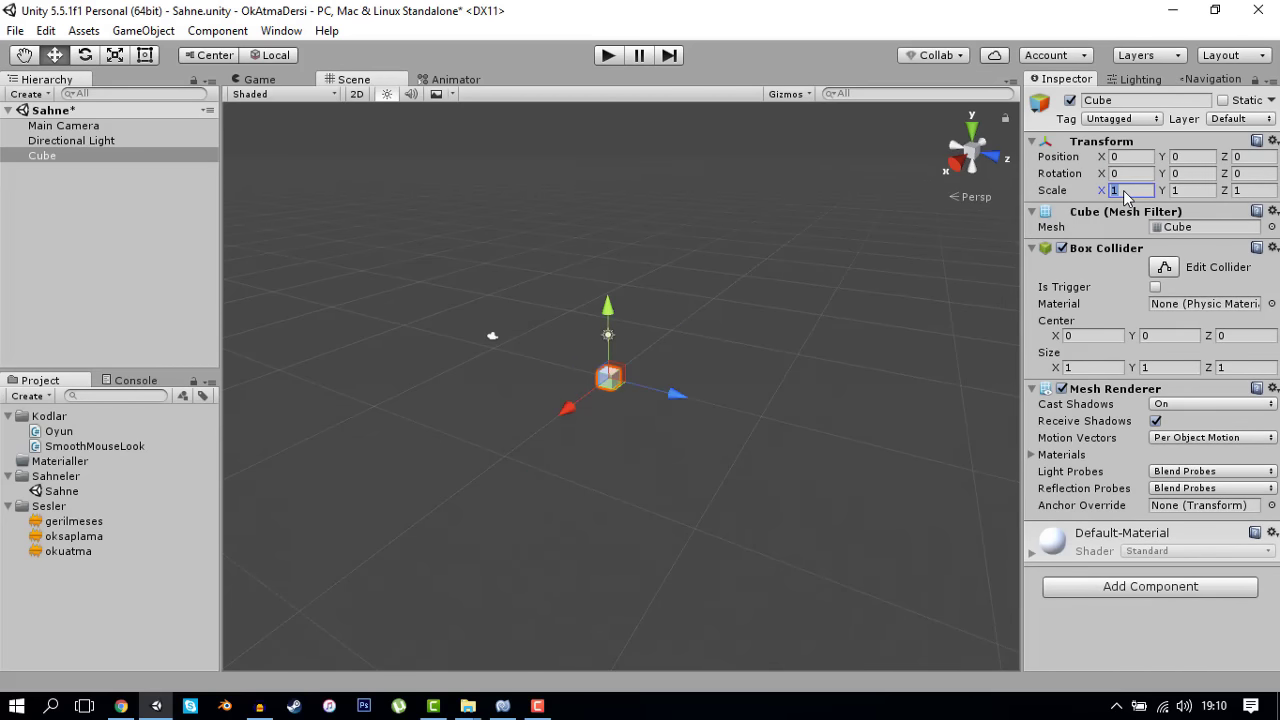
type("50")
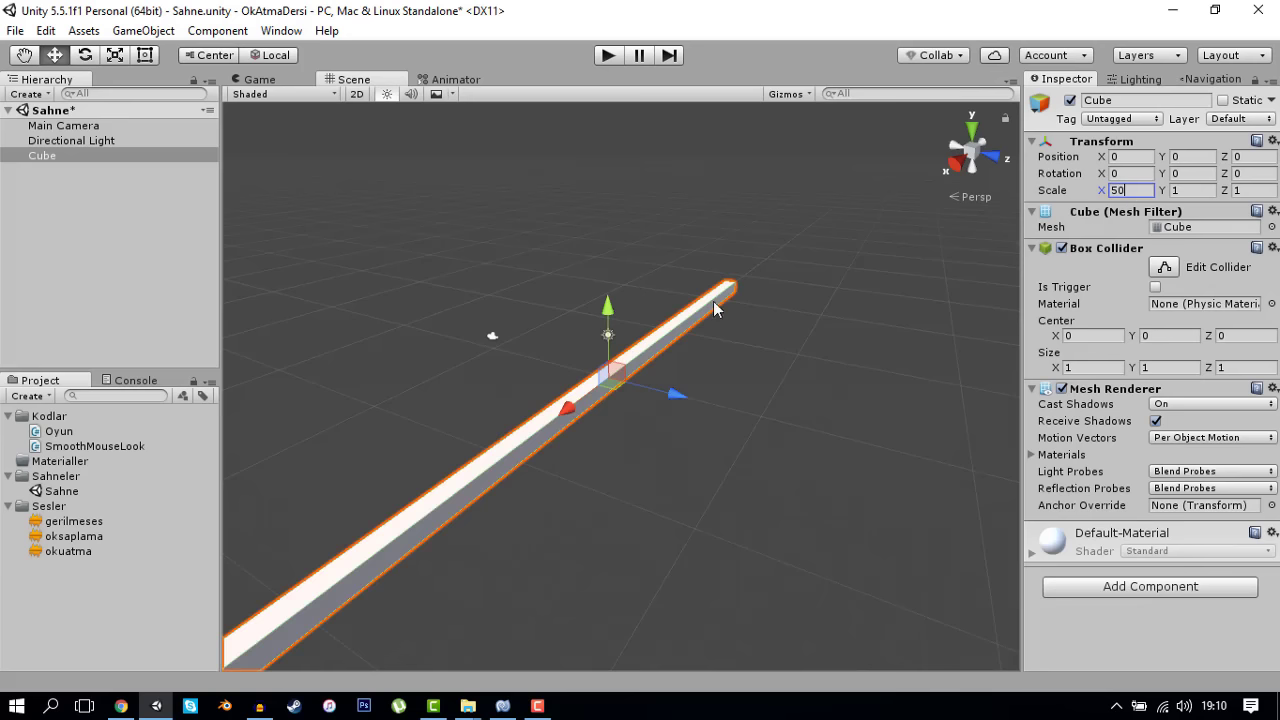
scroll(671, 333, "down", 5)
key("Tab")
key("Tab")
type("50")
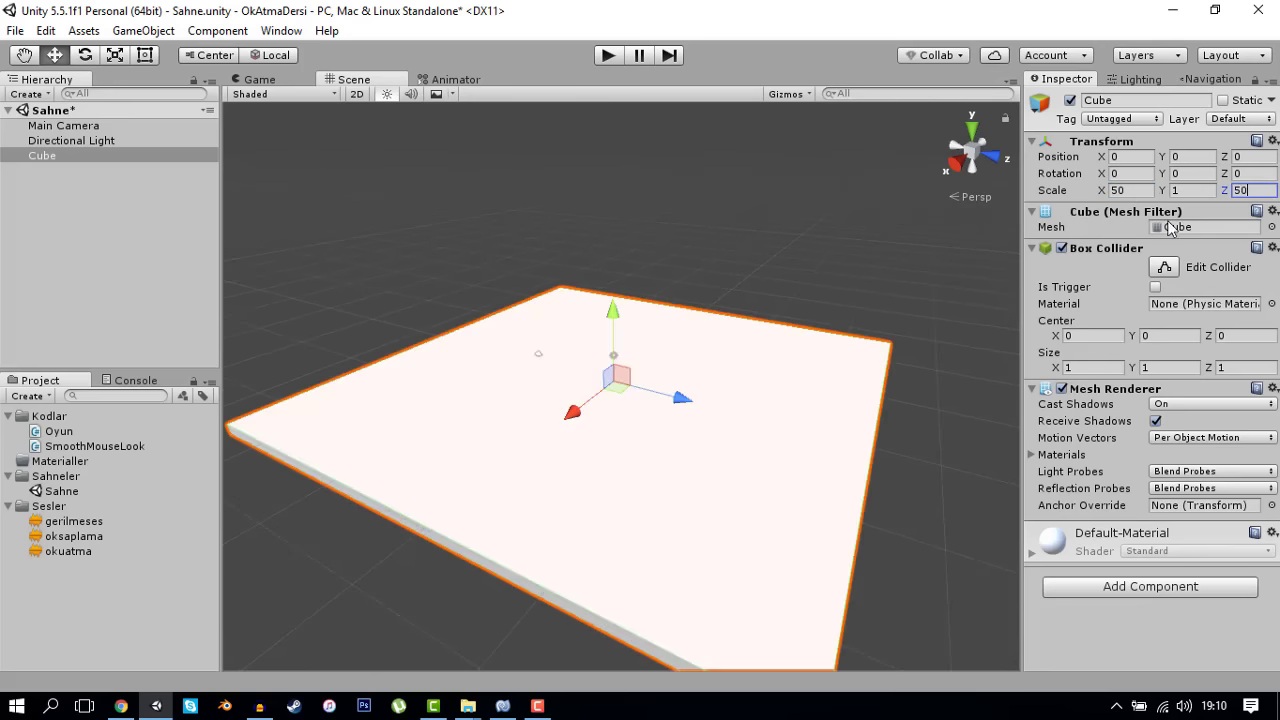
left_click(1196, 192)
type("0.5")
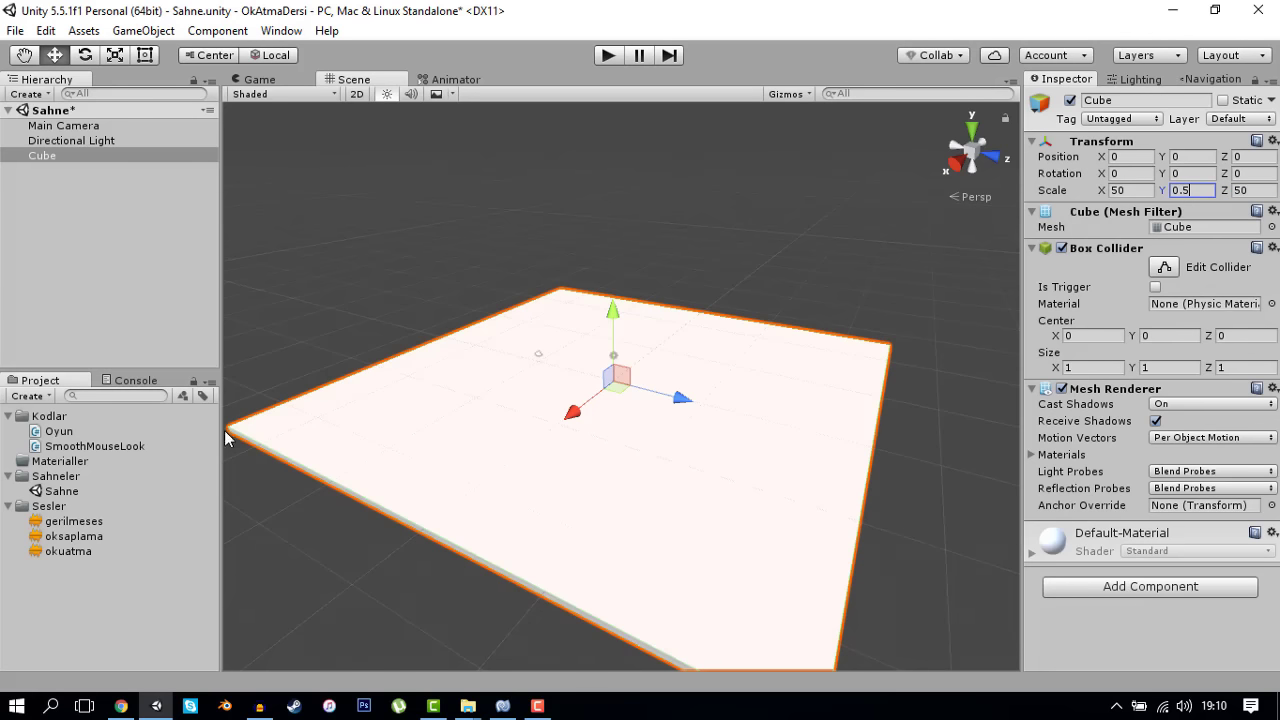
- Create a Zemin material in Materialler and apply it to the ground slab
left_click(62, 462)
right_click(62, 464)
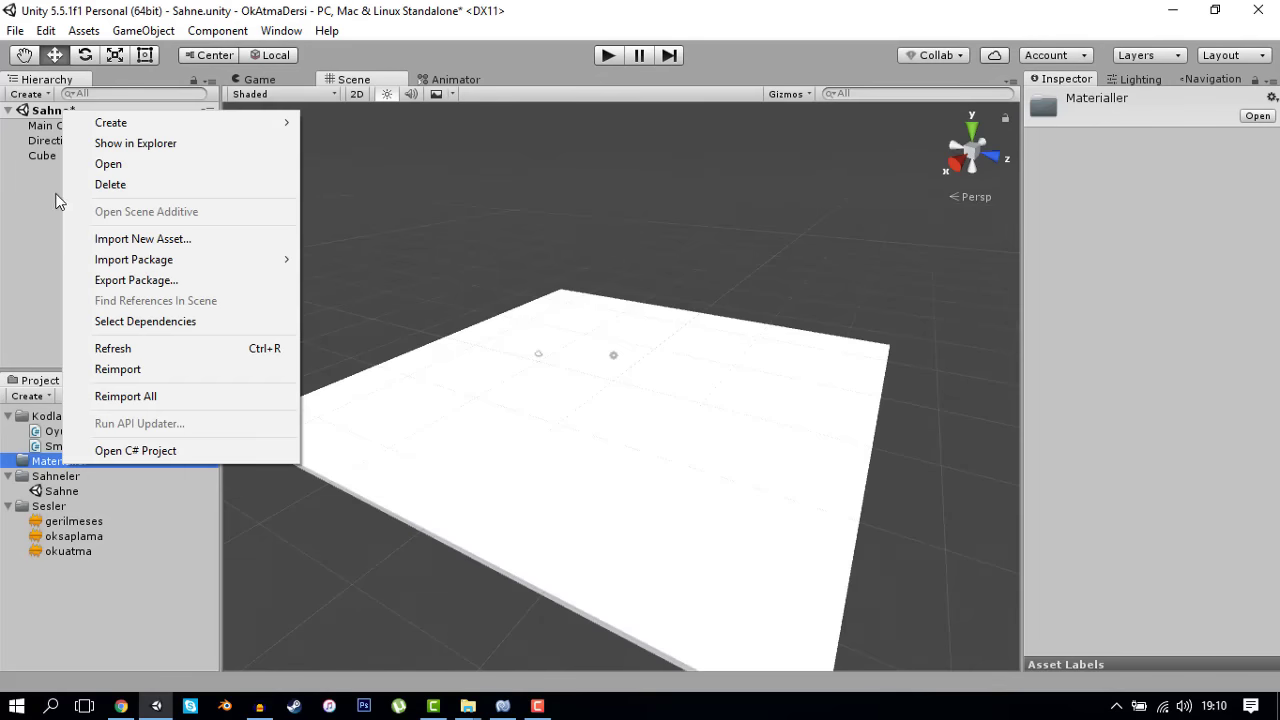
mouse_move(113, 133)
left_click(411, 318)
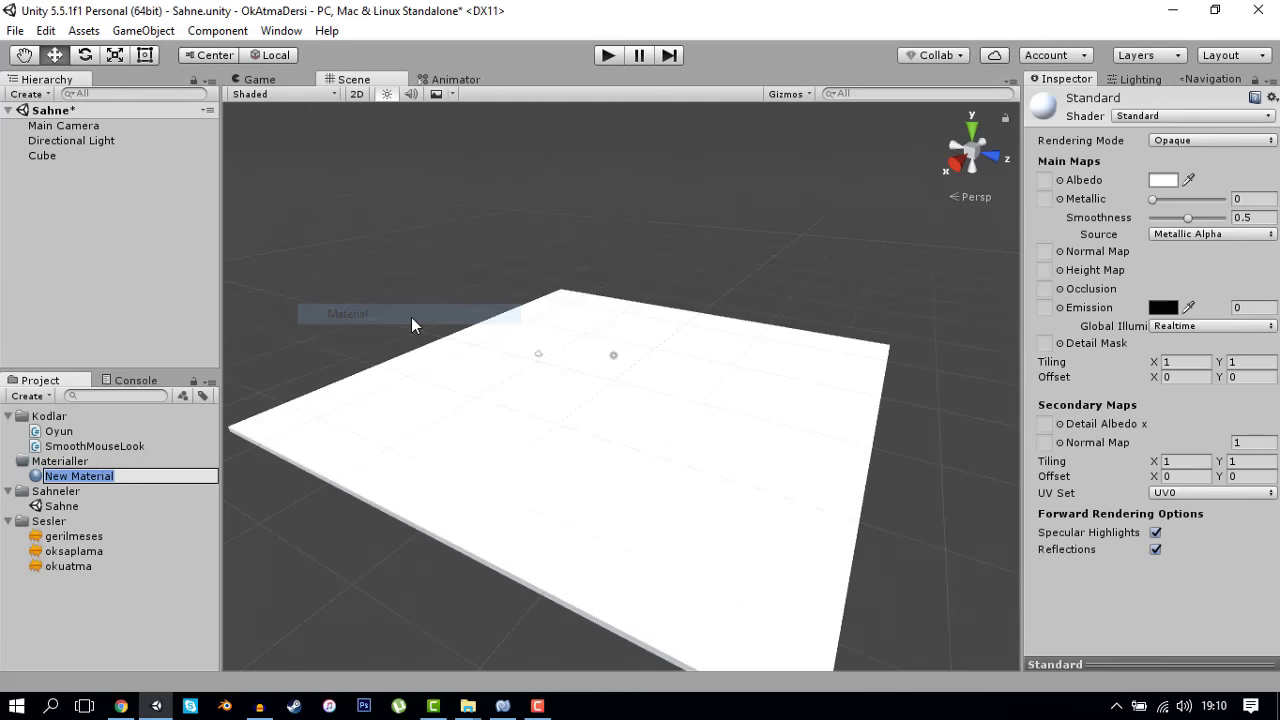
type("Zemin")
key("Return")
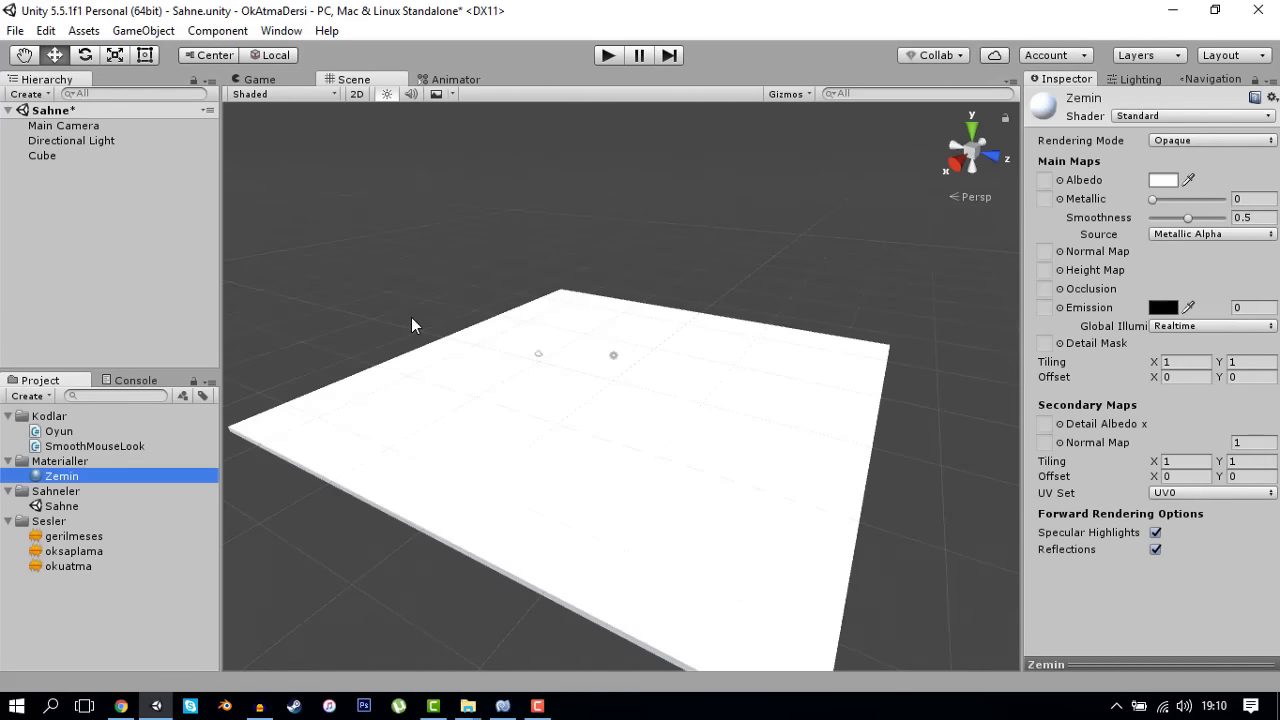
mouse_move(58, 476)
left_mouse_down()
mouse_move(517, 410)
mouse_move(631, 411)
left_mouse_up()
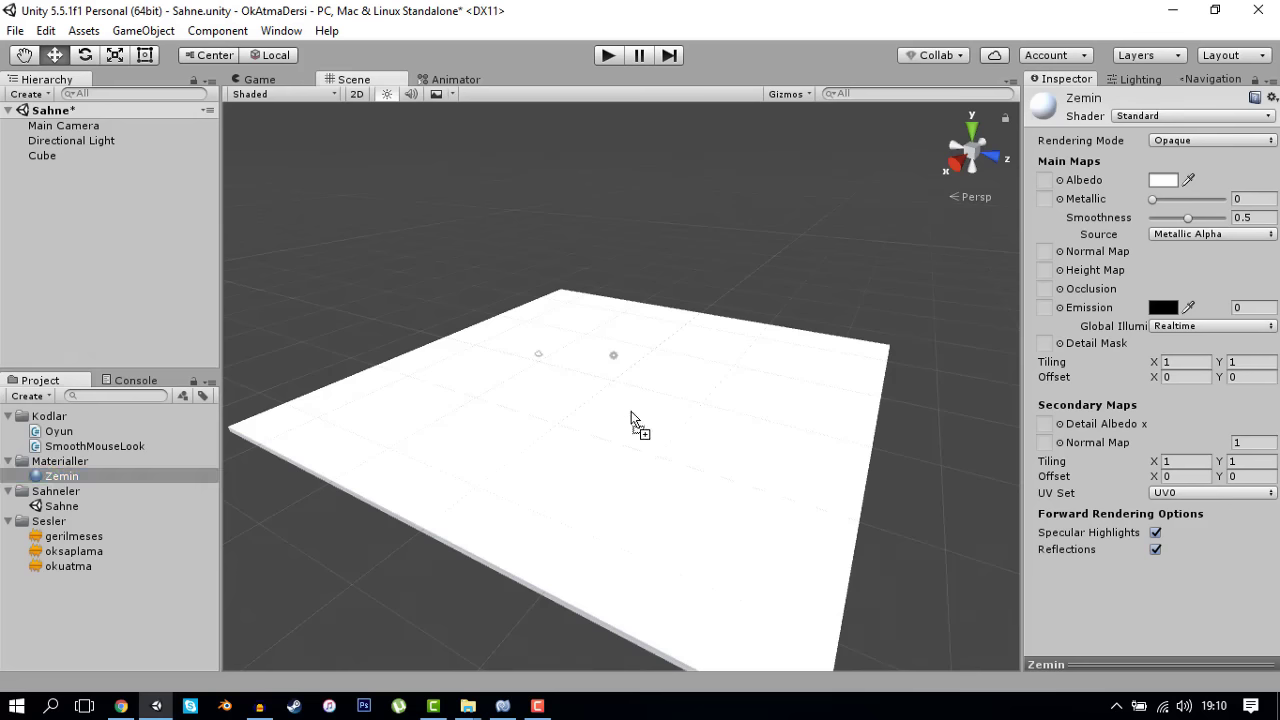
- Set the Zemin material's Albedo to bright green (42FD3CFF)
left_click(1166, 182)
left_click_drag(62, 240, 36, 251)
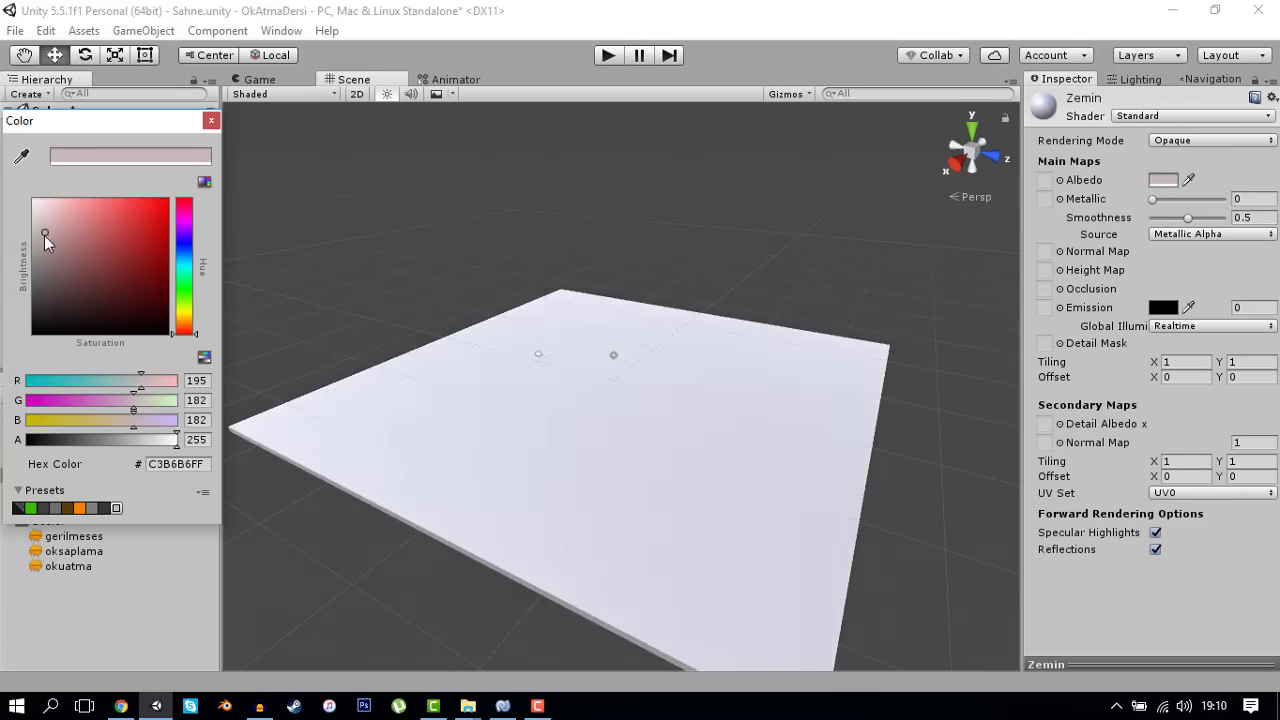
left_click_drag(184, 330, 184, 305)
left_click_drag(86, 227, 107, 203)
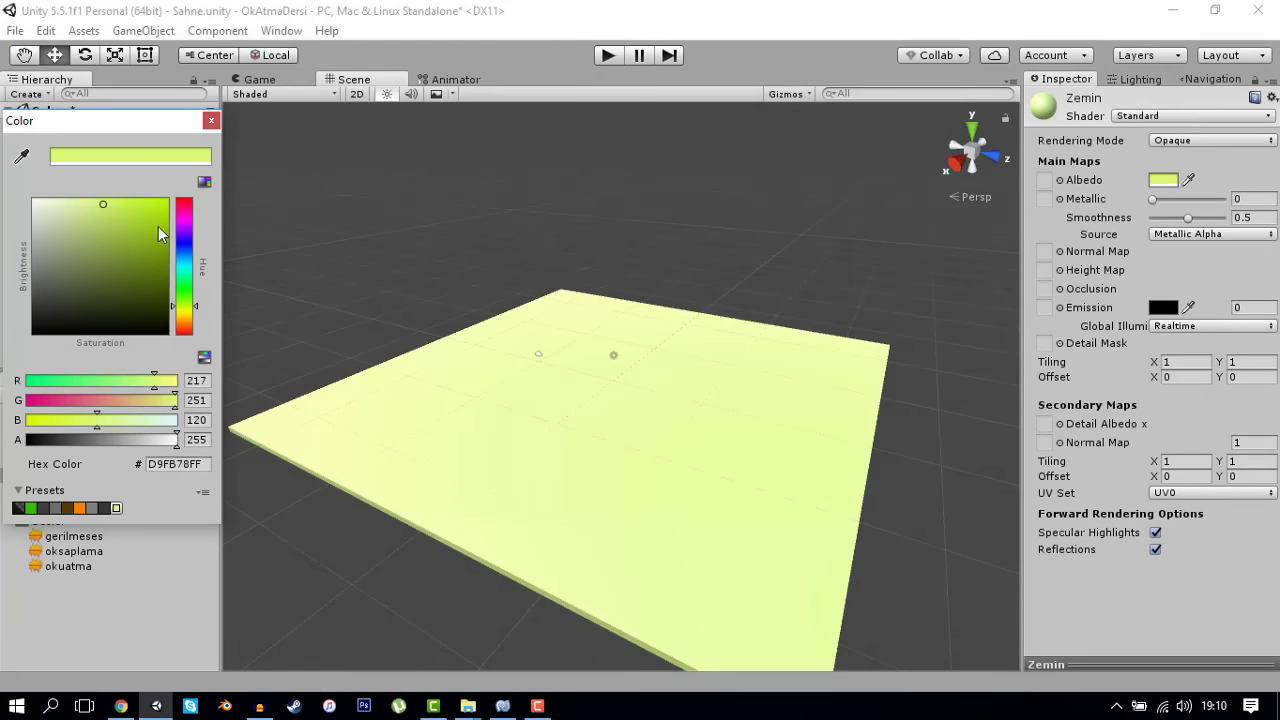
left_click_drag(184, 305, 184, 290)
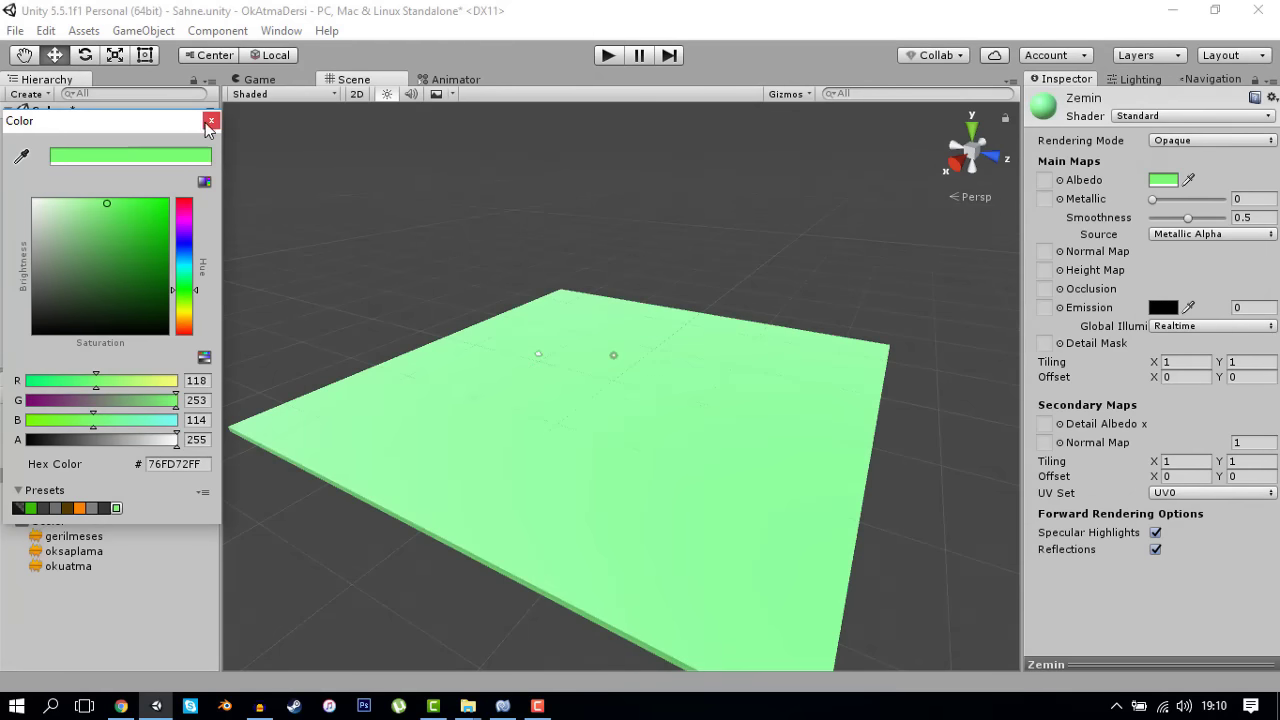
left_click(127, 207)
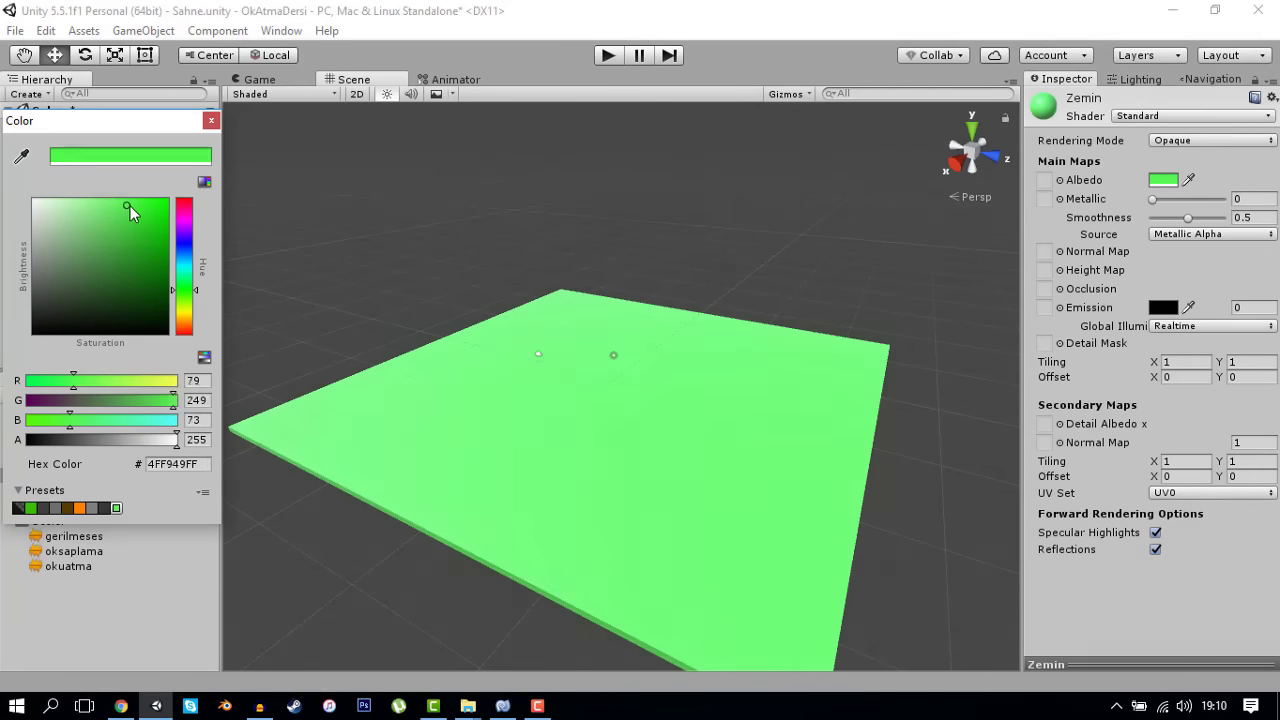
left_click(211, 120)
- Save the scene and view the green floor in the Game view
left_click(85, 262)
key("ctrl+s")
left_click(272, 80)
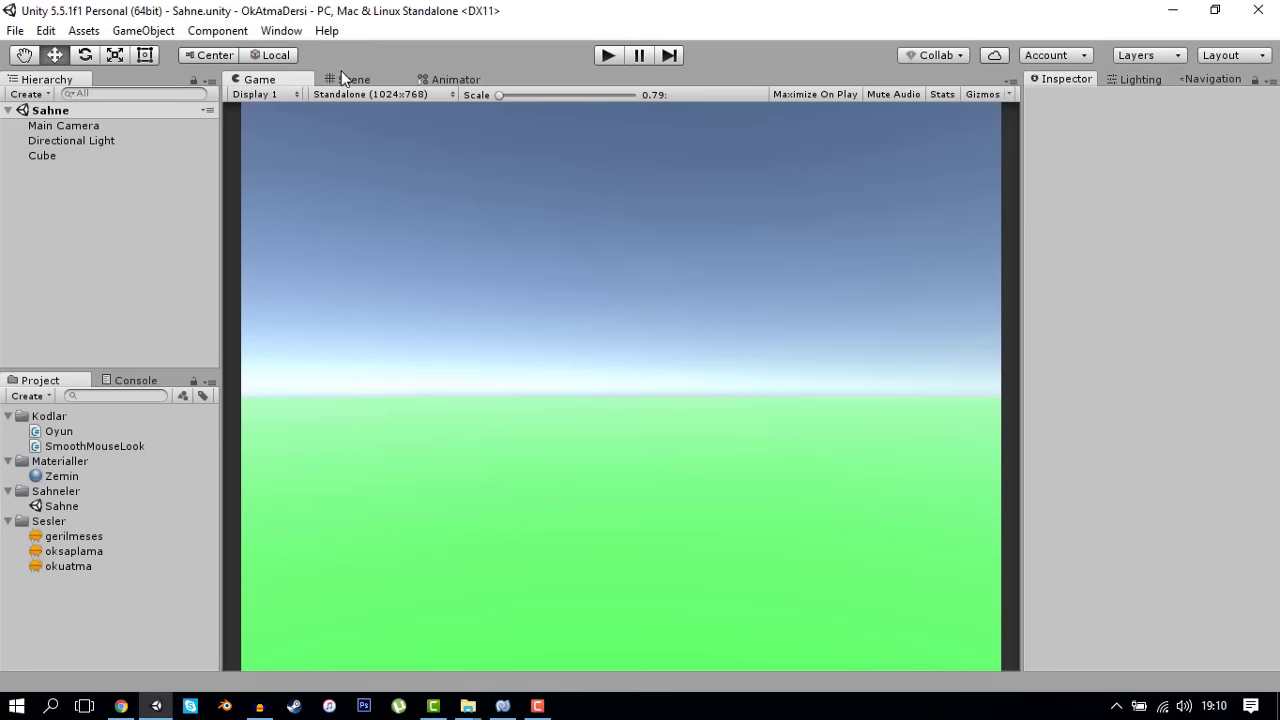
- Rename the Cube object to Zemin
left_click(46, 160)
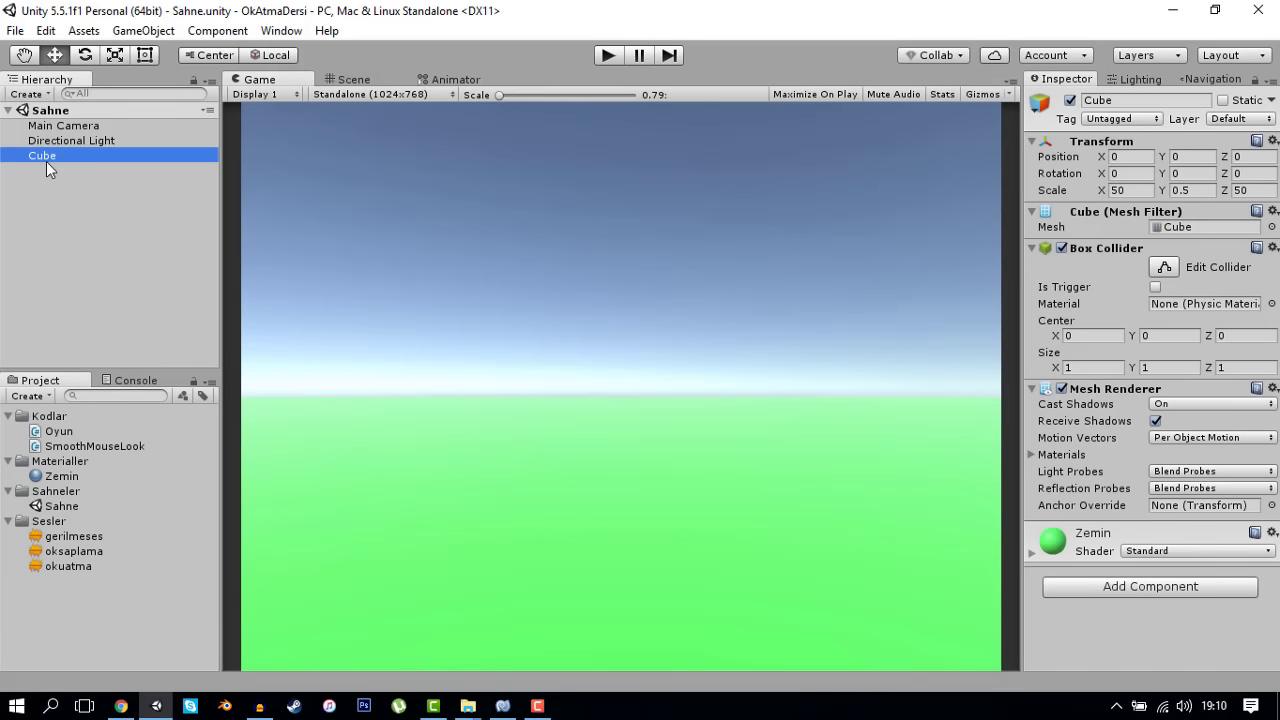
left_click(46, 161)
type("Zemin")
key("Return")
- Set the Zemin material's Smoothness from 0.5 to 0
left_click(1099, 542)
scroll(1170, 378, "down", 5)
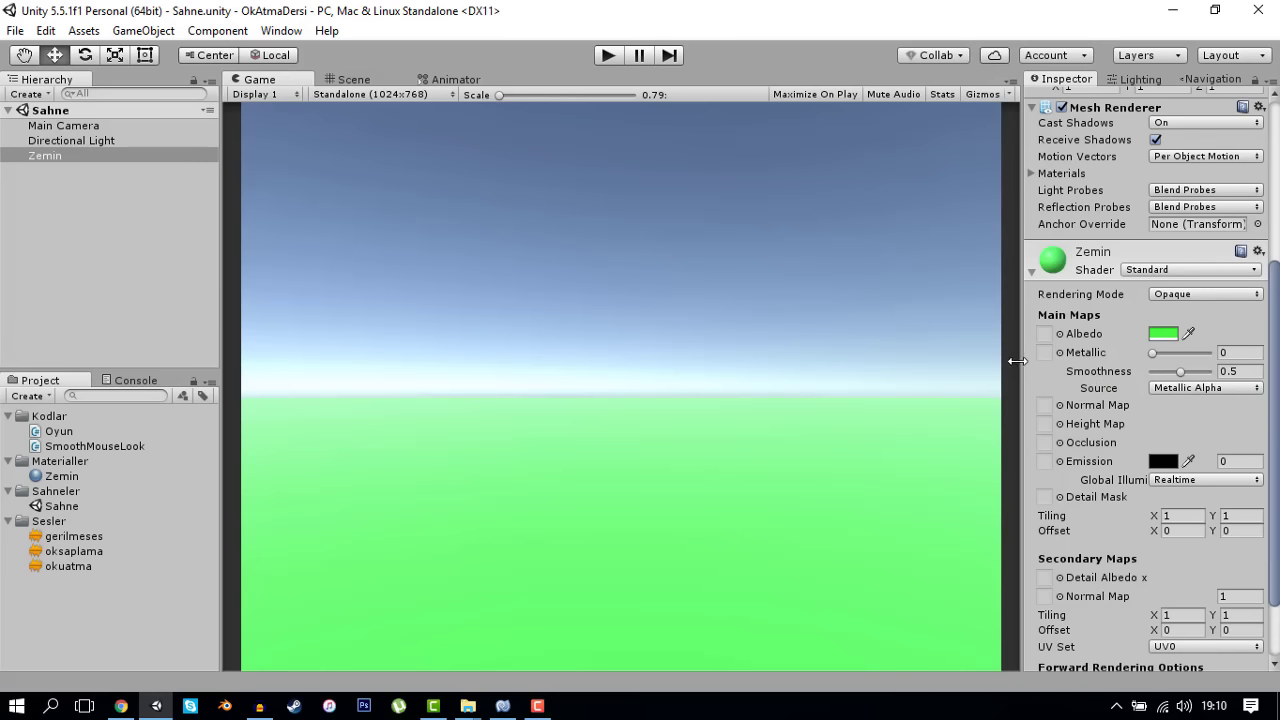
left_click_drag(1016, 361, 911, 361)
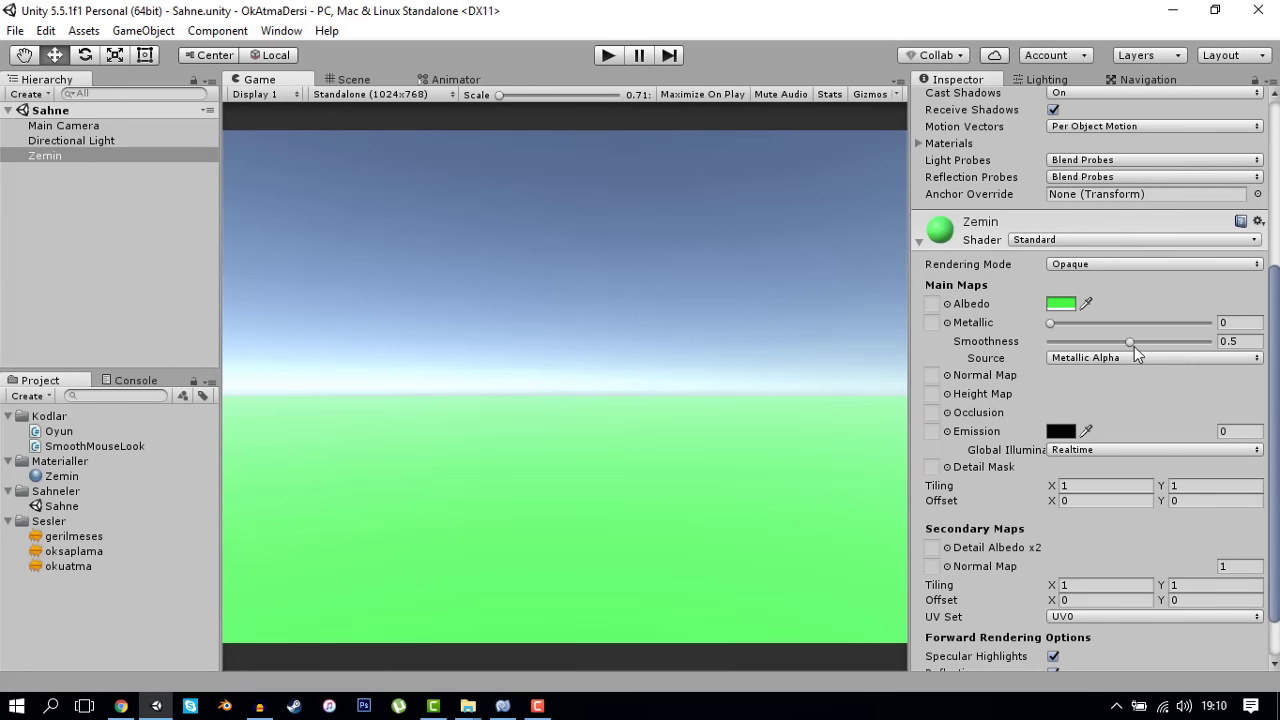
left_click_drag(1130, 341, 1008, 365)
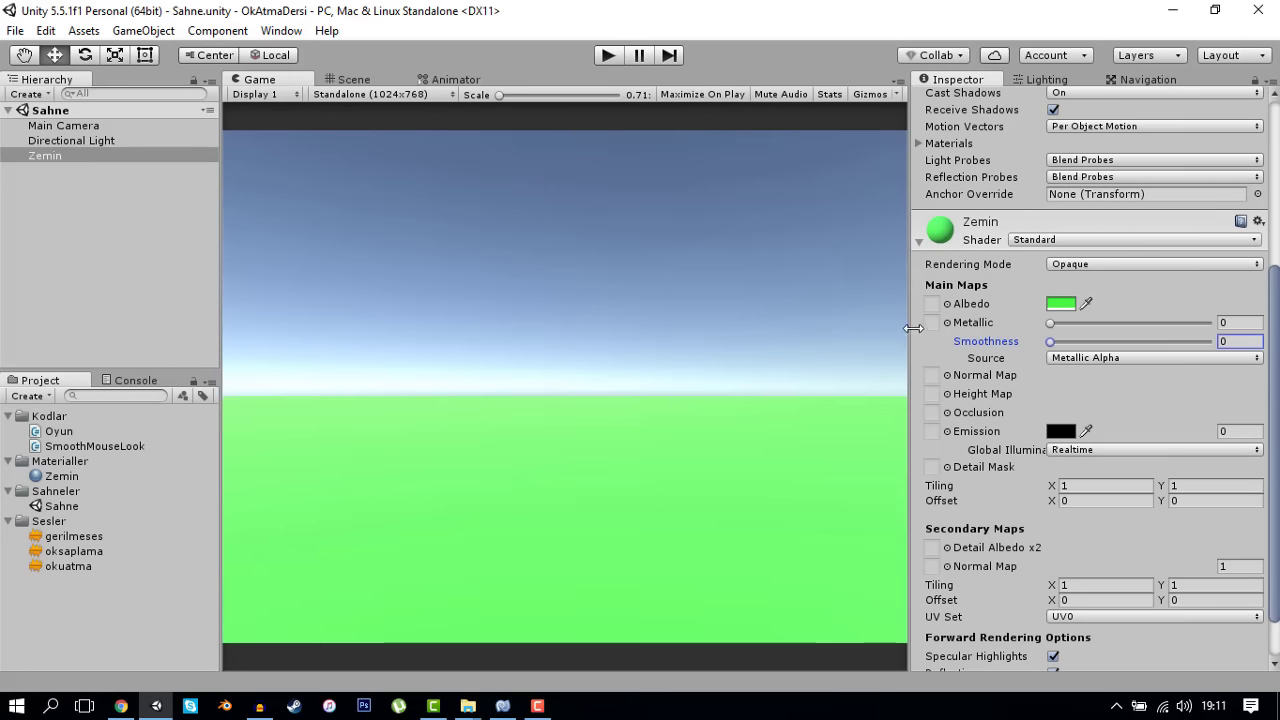
left_click_drag(913, 328, 1033, 325)
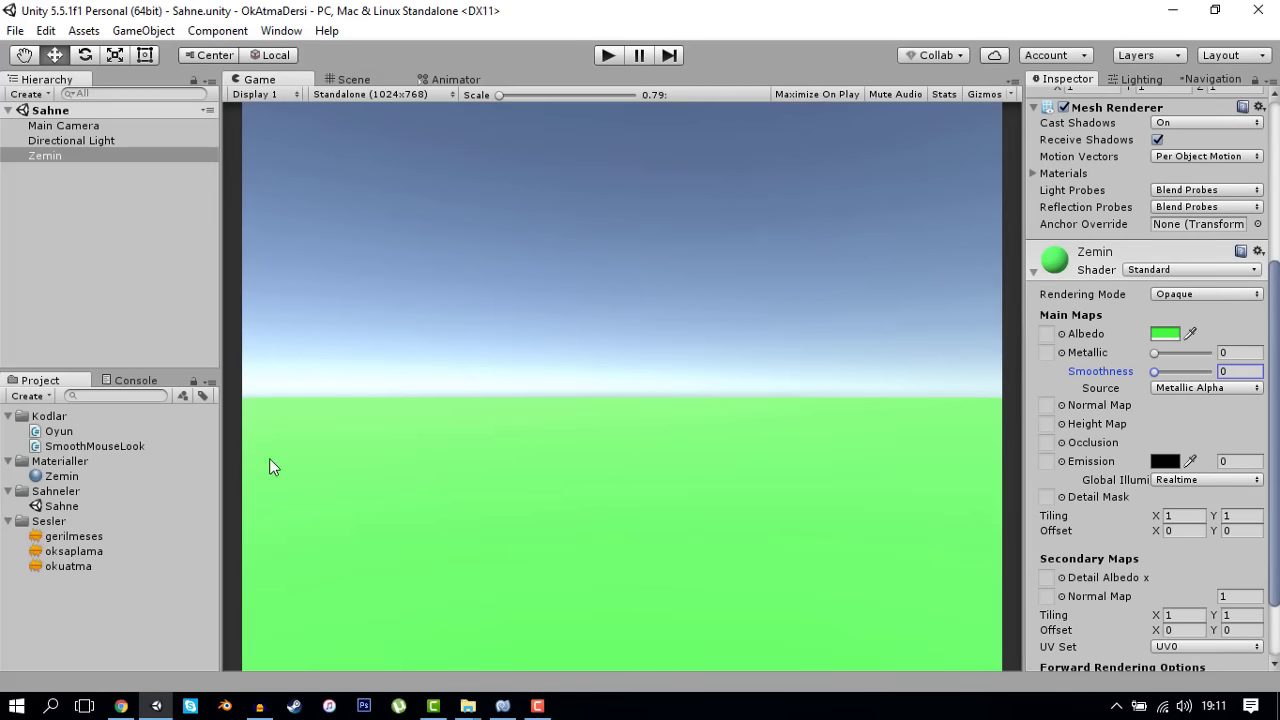
- Duplicate the Zemin floor slab and raise the copy above the original
left_click(350, 88)
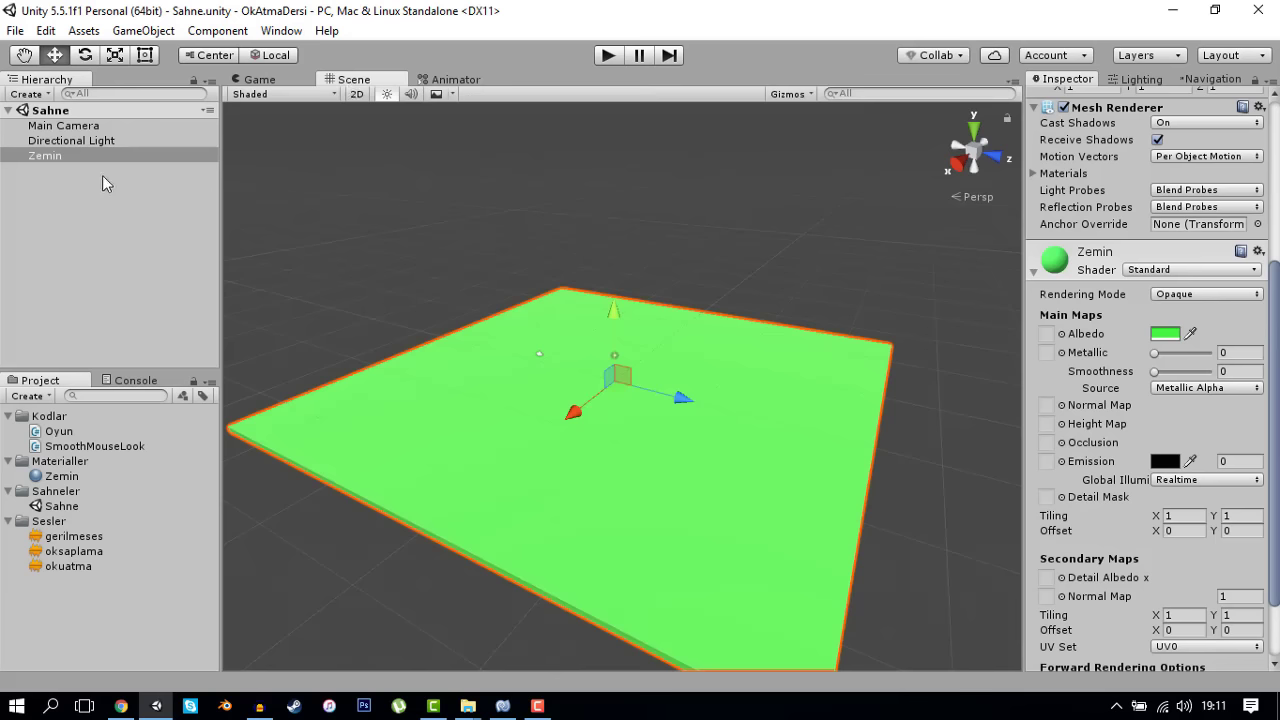
left_click(79, 157)
key("ctrl+d")
scroll(531, 396, "down", 3)
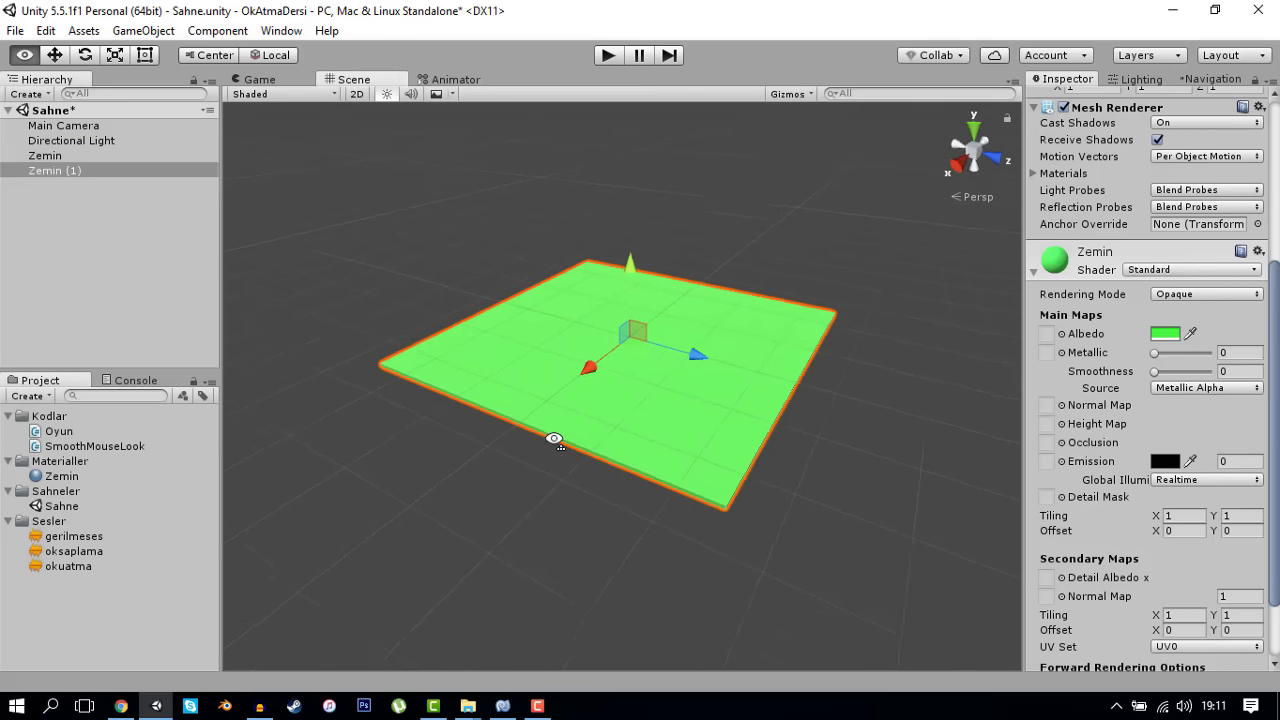
mouse_move(583, 318)
left_mouse_down()
mouse_move(574, 200)
mouse_move(708, 388)
mouse_move(655, 571)
mouse_move(623, 323)
left_mouse_up()
key("v")
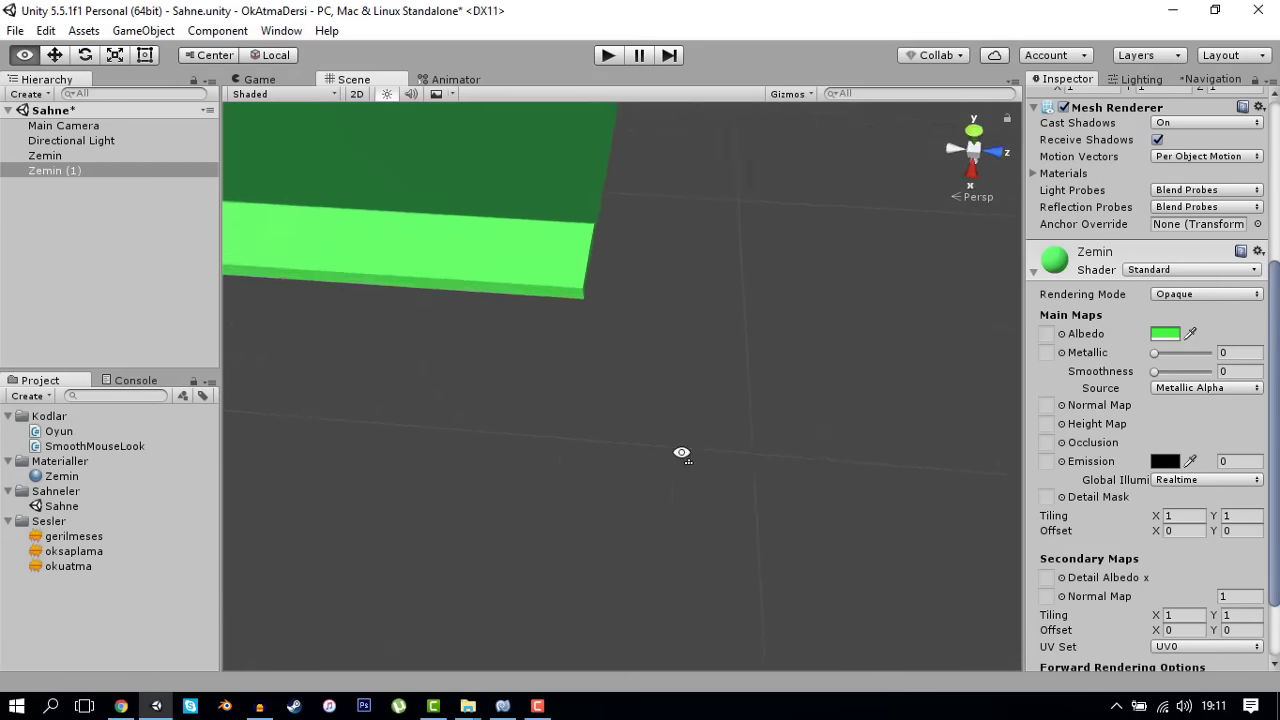
mouse_move(686, 189)
left_mouse_down()
mouse_move(478, 207)
mouse_move(673, 463)
mouse_move(659, 527)
left_mouse_up()
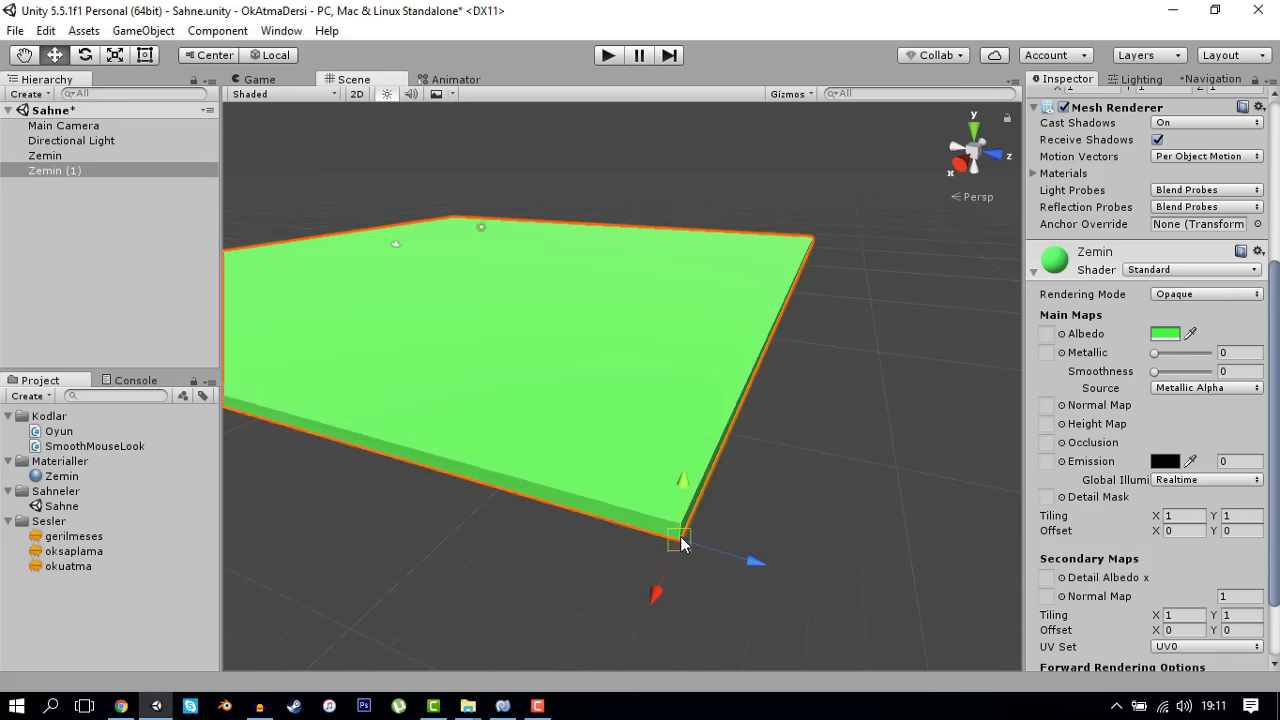
scroll(1139, 306, "up", 3)
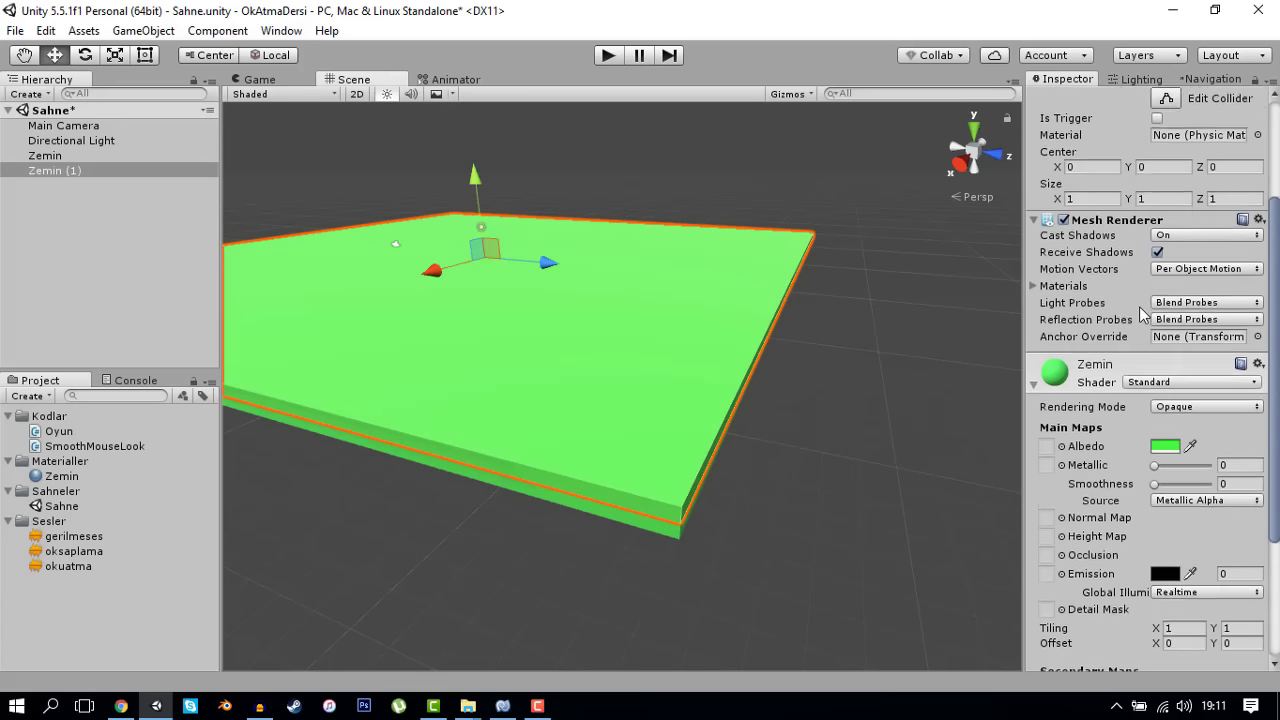
scroll(1145, 313, "up", 5)
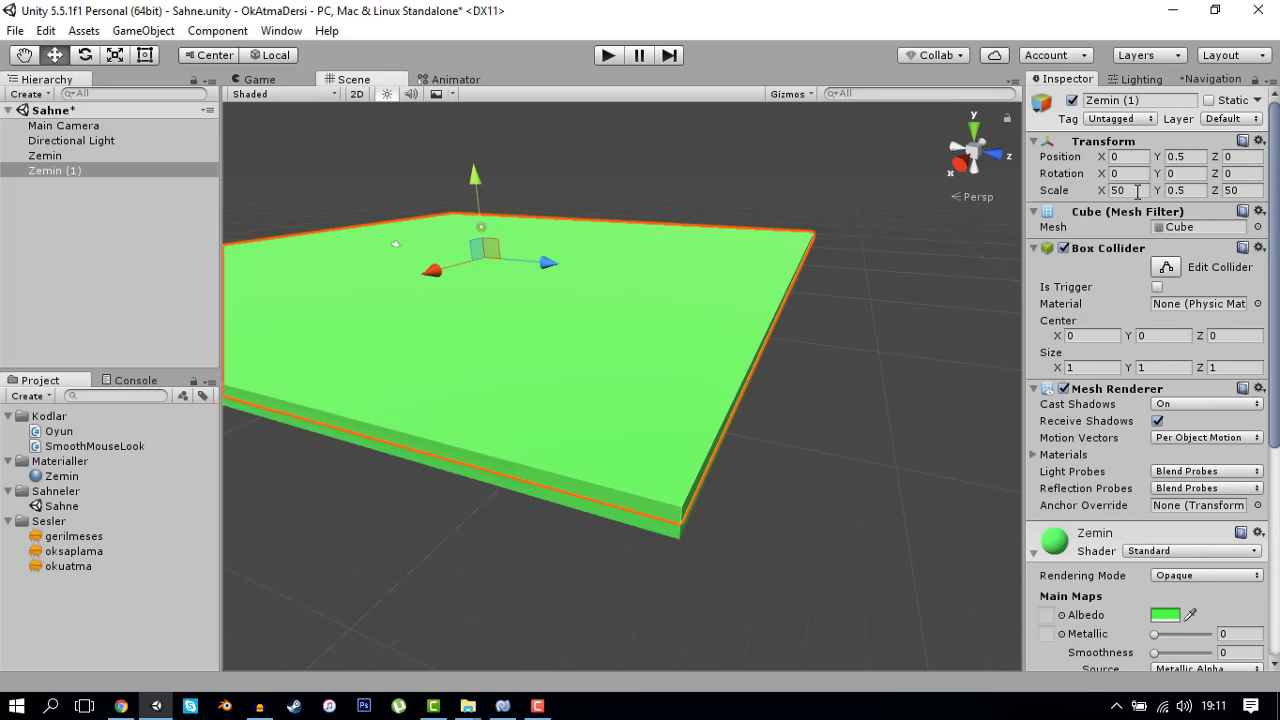
- Reshape the copy into a thin, tall wall on the floor's far edge
left_click(1250, 190)
type("1")
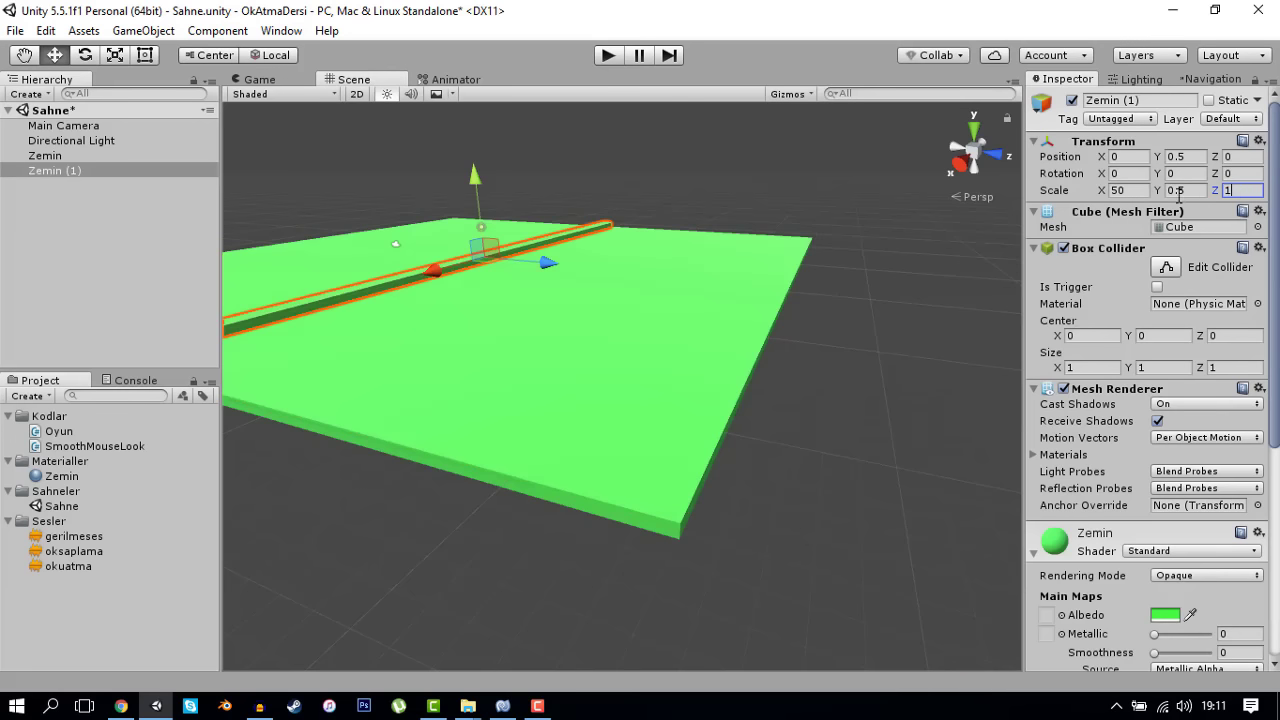
type("5")
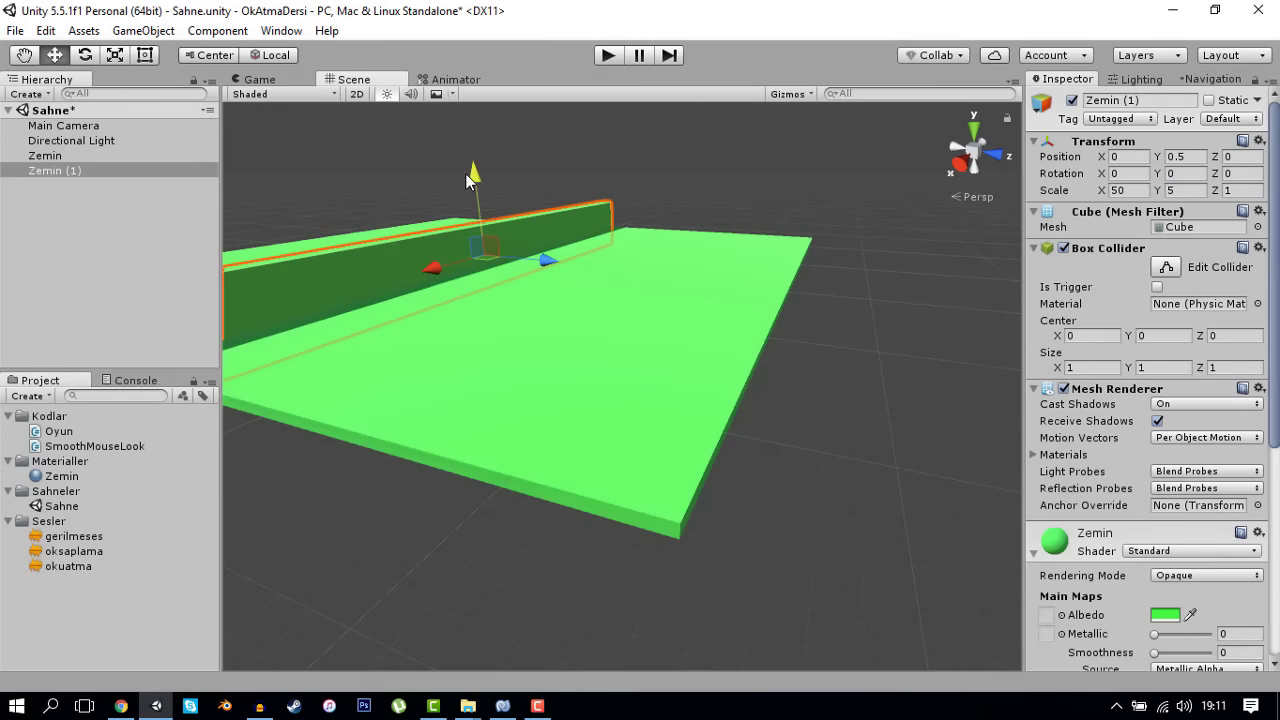
mouse_move(540, 265)
left_mouse_down()
mouse_move(673, 248)
mouse_move(757, 283)
left_mouse_up()
scroll(624, 396, "up", 5)
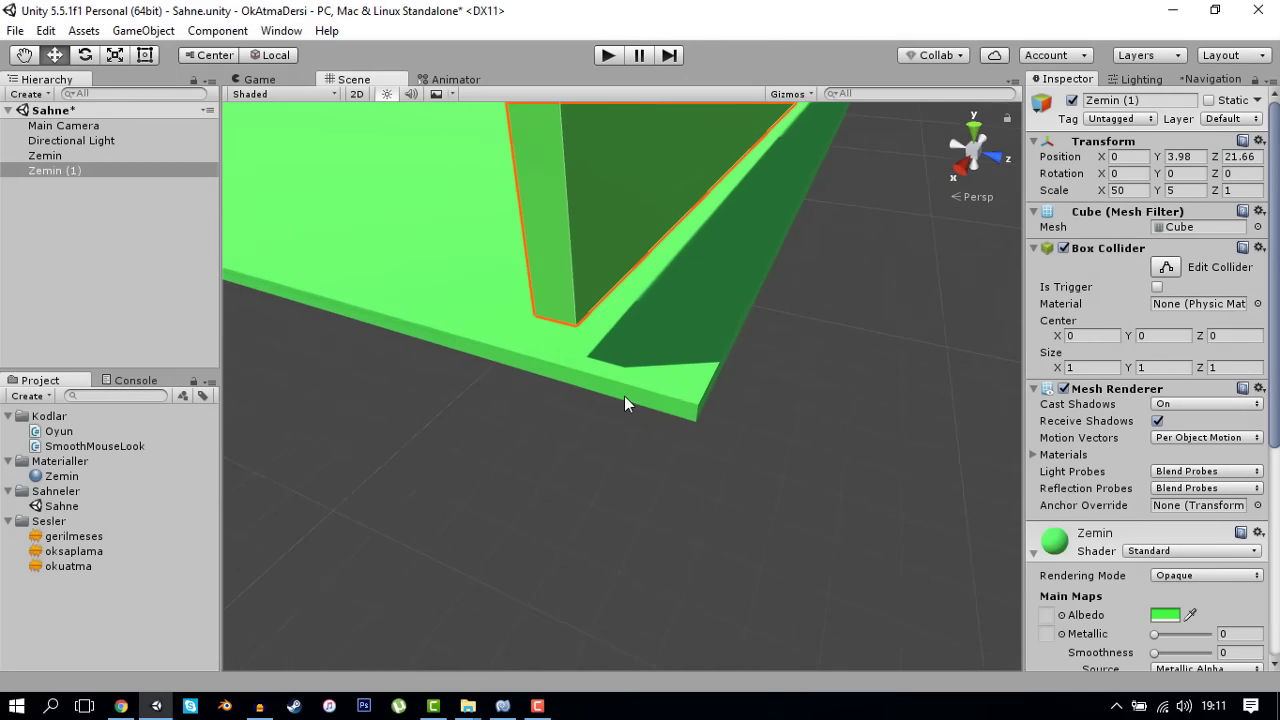
mouse_move(540, 331)
left_mouse_down()
mouse_move(697, 424)
mouse_move(737, 372)
mouse_move(700, 390)
left_mouse_up()
- Rename the wall to Duvar and save the scene
left_click(100, 168)
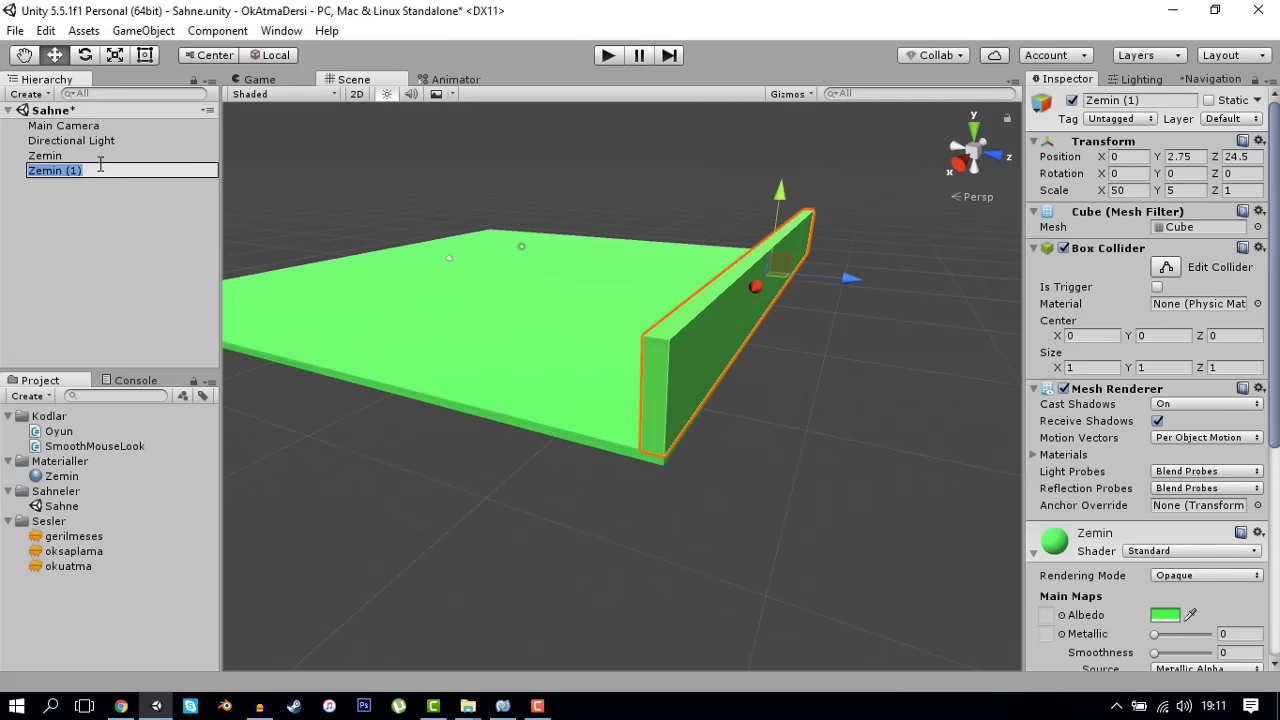
type("Duvar")
key("Return")
key("ctrl+s")
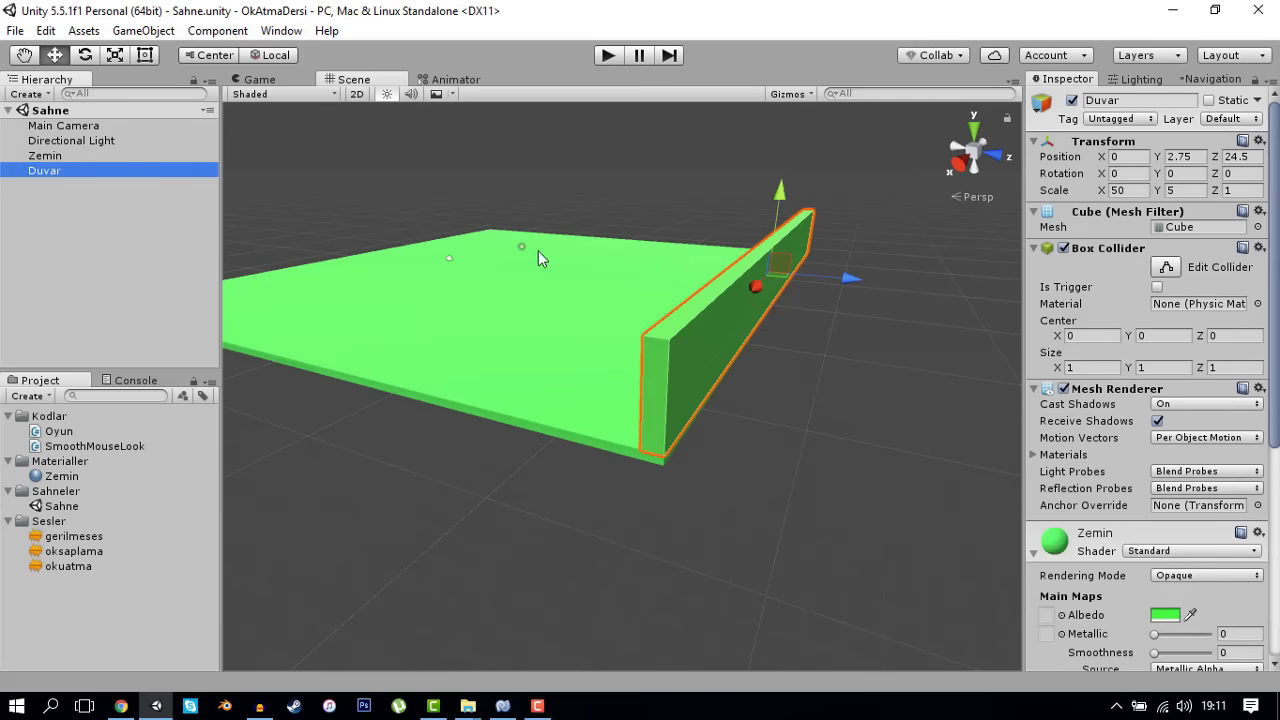
key("ctrl+d")
- Move the wall copy to the opposite edge and make a lengthwise copy with scale X 1, Z 50
mouse_move(538, 258)
left_mouse_down("alt")
mouse_move(808, 309)
mouse_move(393, 258)
mouse_move(333, 231)
mouse_move(457, 229)
mouse_move(678, 395)
mouse_move(666, 429)
mouse_move(551, 249)
mouse_move(760, 258)
left_mouse_up("alt")
key("ctrl+d")
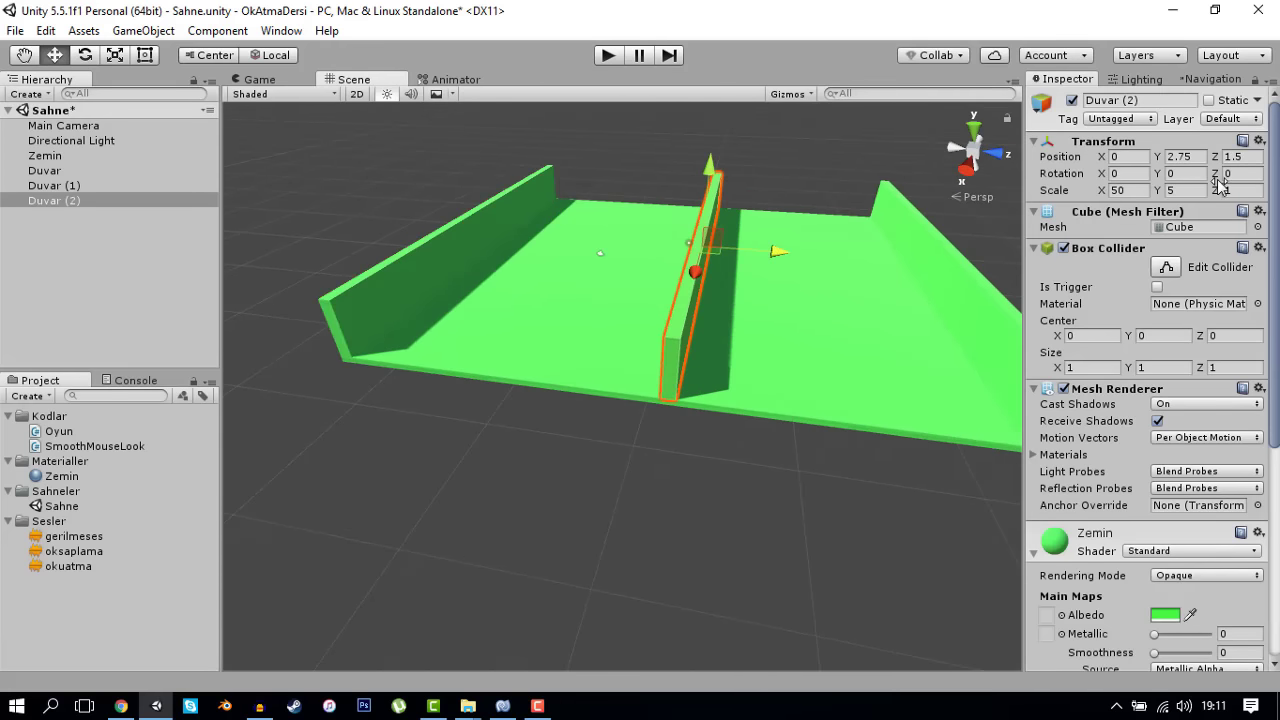
left_click(1240, 190)
type("50")
key("Return")
left_click(1128, 190)
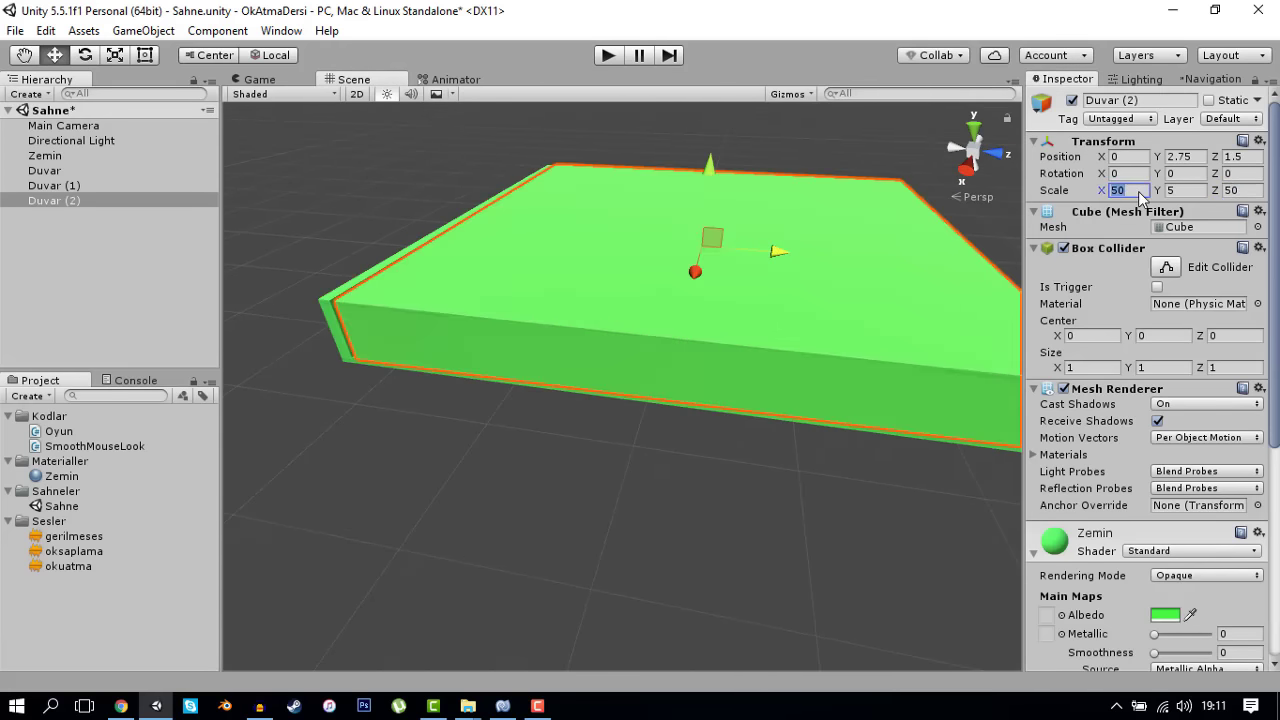
type("1")
key("Return")
- Shorten the lengthwise wall to 48 and slide it to the floor's side edge
mouse_move(829, 286)
left_mouse_down("alt")
mouse_move(699, 279)
mouse_move(866, 329)
left_mouse_up("alt")
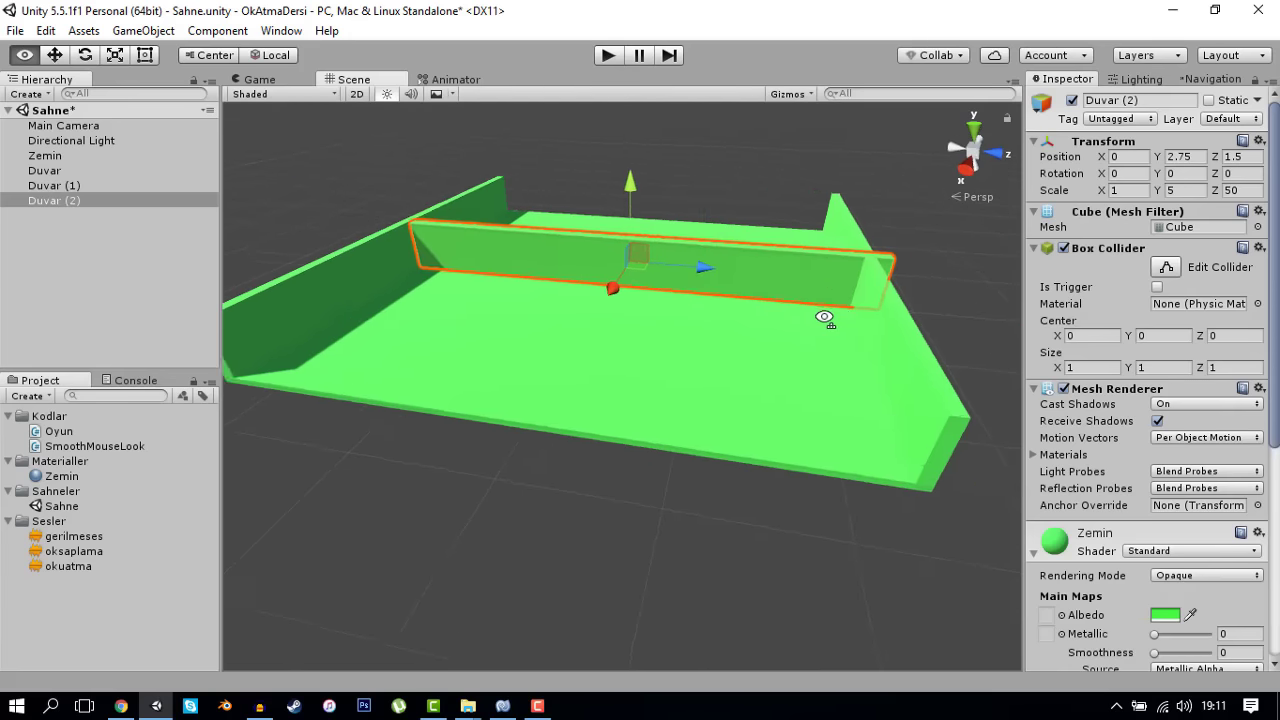
left_click(895, 360)
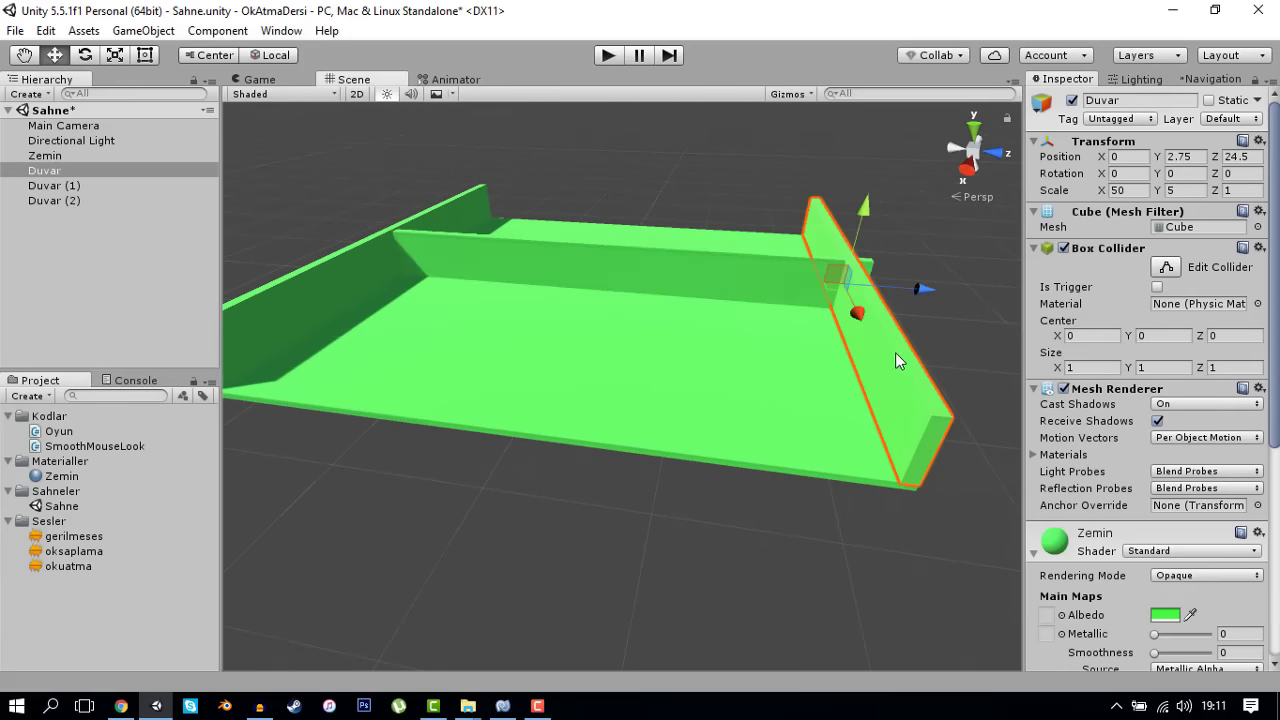
left_click(343, 267)
left_click(538, 274)
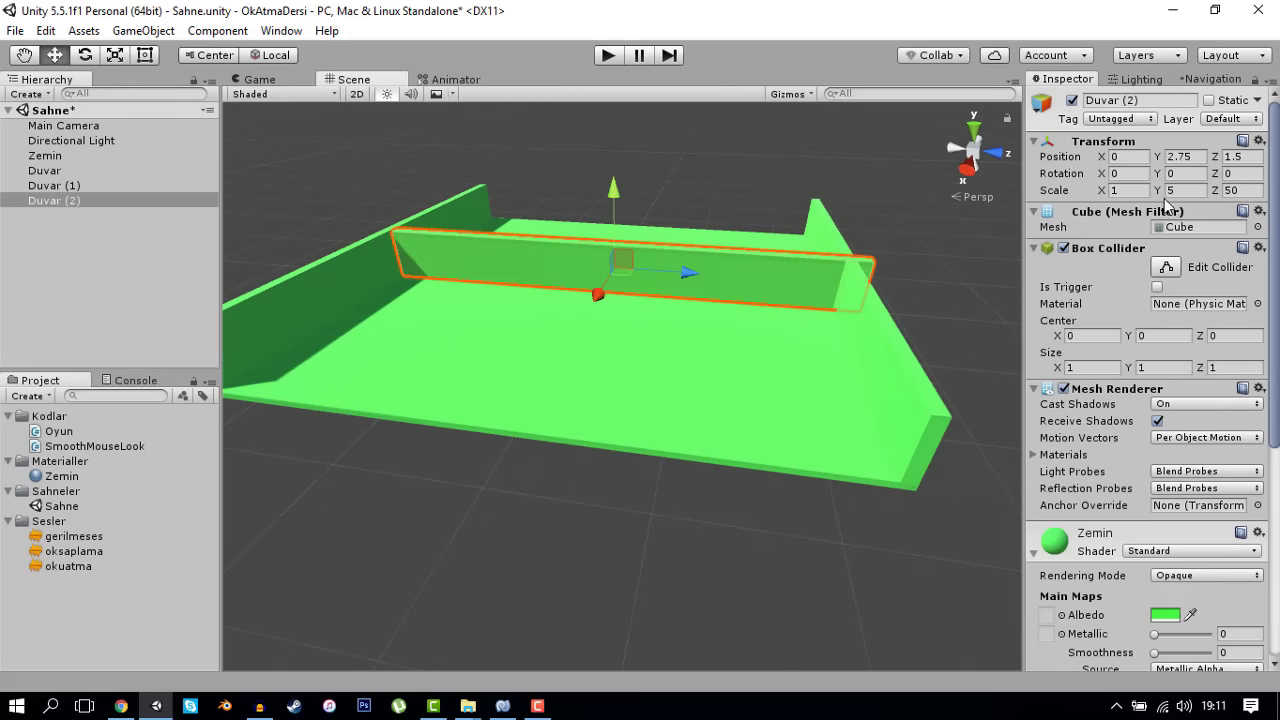
double_click(1250, 191)
type("48")
mouse_move(712, 301)
left_mouse_down("alt")
mouse_move(571, 243)
mouse_move(721, 213)
mouse_move(499, 394)
left_mouse_up("alt")
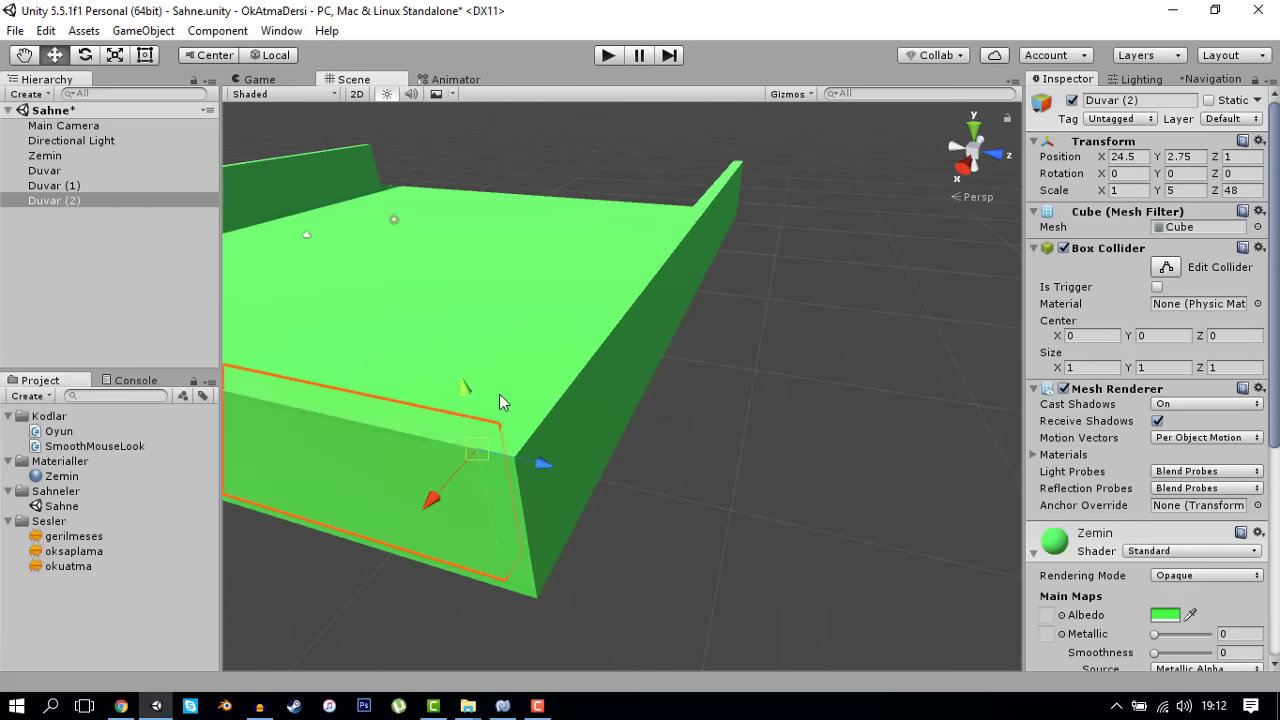
mouse_move(545, 463)
left_mouse_down()
mouse_move(655, 319)
mouse_move(415, 503)
left_mouse_up()
- Duplicate the side wall onto the floor's other side, then select the Main Camera
key("ctrl+d")
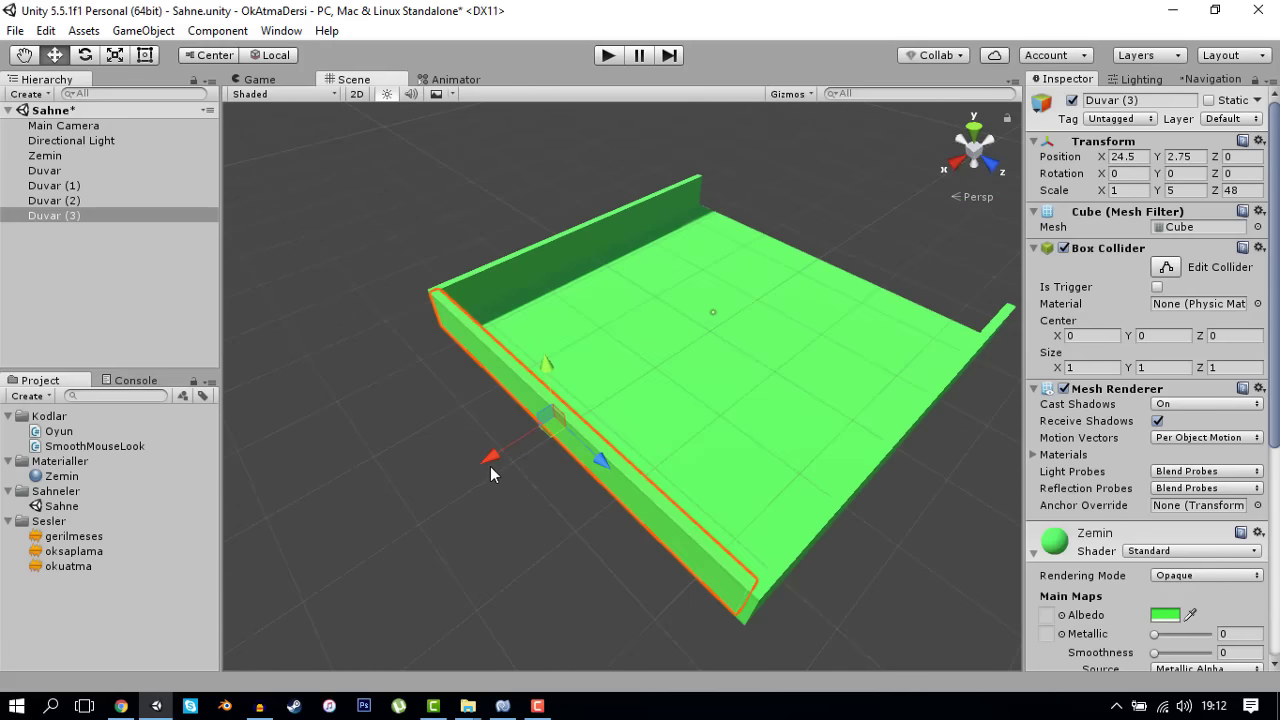
mouse_move(490, 466)
left_mouse_down()
mouse_move(743, 366)
mouse_move(784, 296)
mouse_move(602, 393)
left_mouse_up()
mouse_move(580, 350)
left_mouse_down("alt")
mouse_move(731, 400)
mouse_move(676, 417)
mouse_move(777, 434)
mouse_move(614, 446)
mouse_move(900, 363)
mouse_move(567, 386)
left_mouse_up("alt")
left_click(720, 365)
mouse_move(721, 367)
left_mouse_down("alt")
mouse_move(580, 400)
mouse_move(737, 337)
mouse_move(641, 360)
left_mouse_up("alt")
left_click(724, 363)
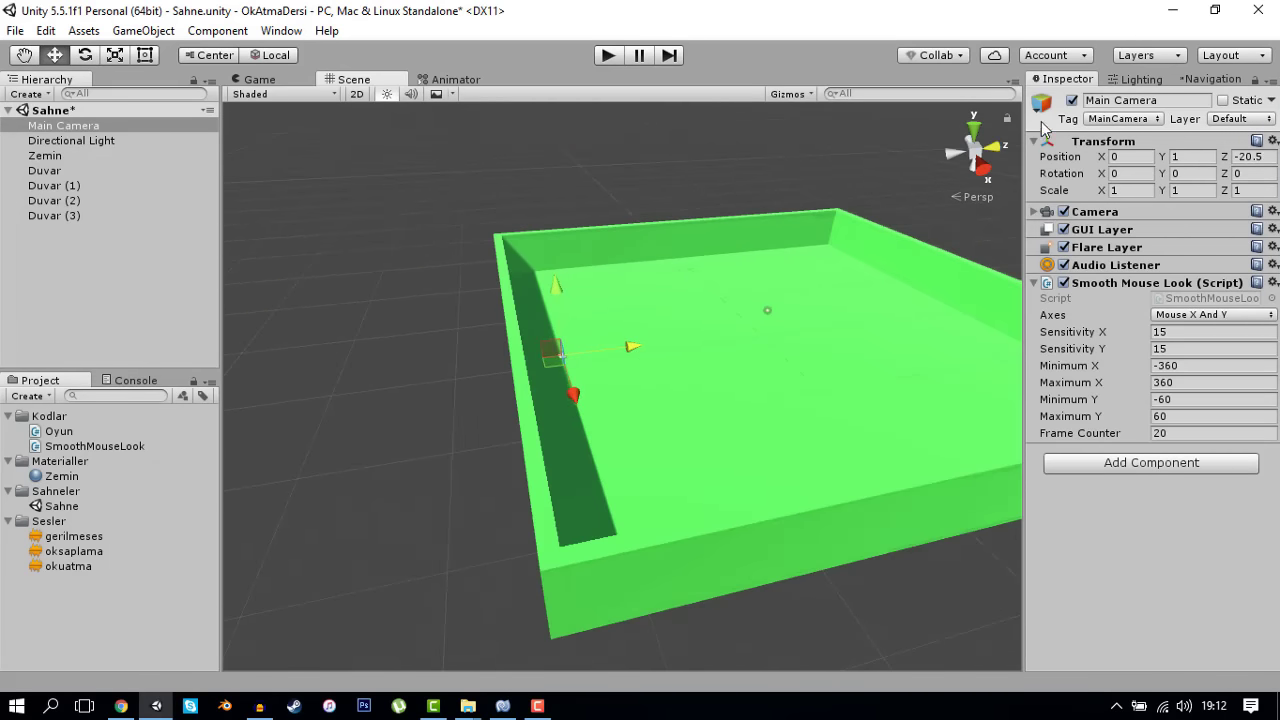
- Raise the Main Camera to height 2.5, check the Game view, and save the scene
left_click(257, 80)
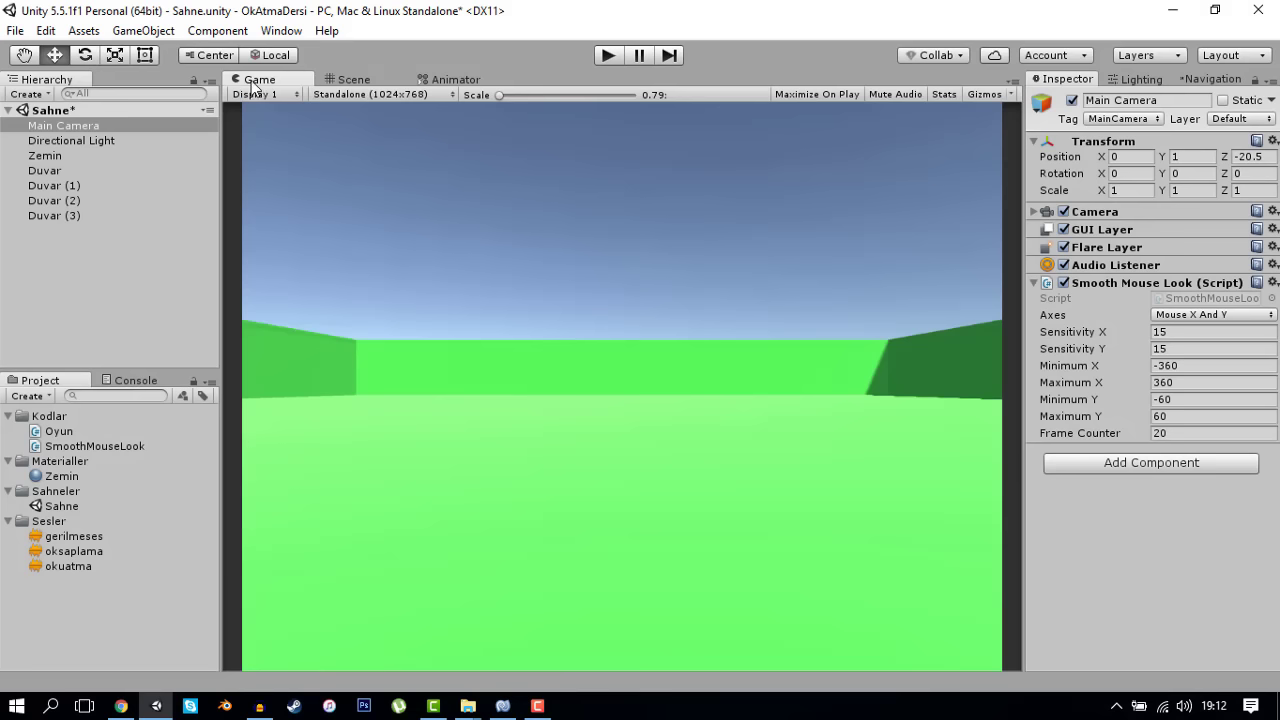
left_click(378, 84)
left_click(1203, 161)
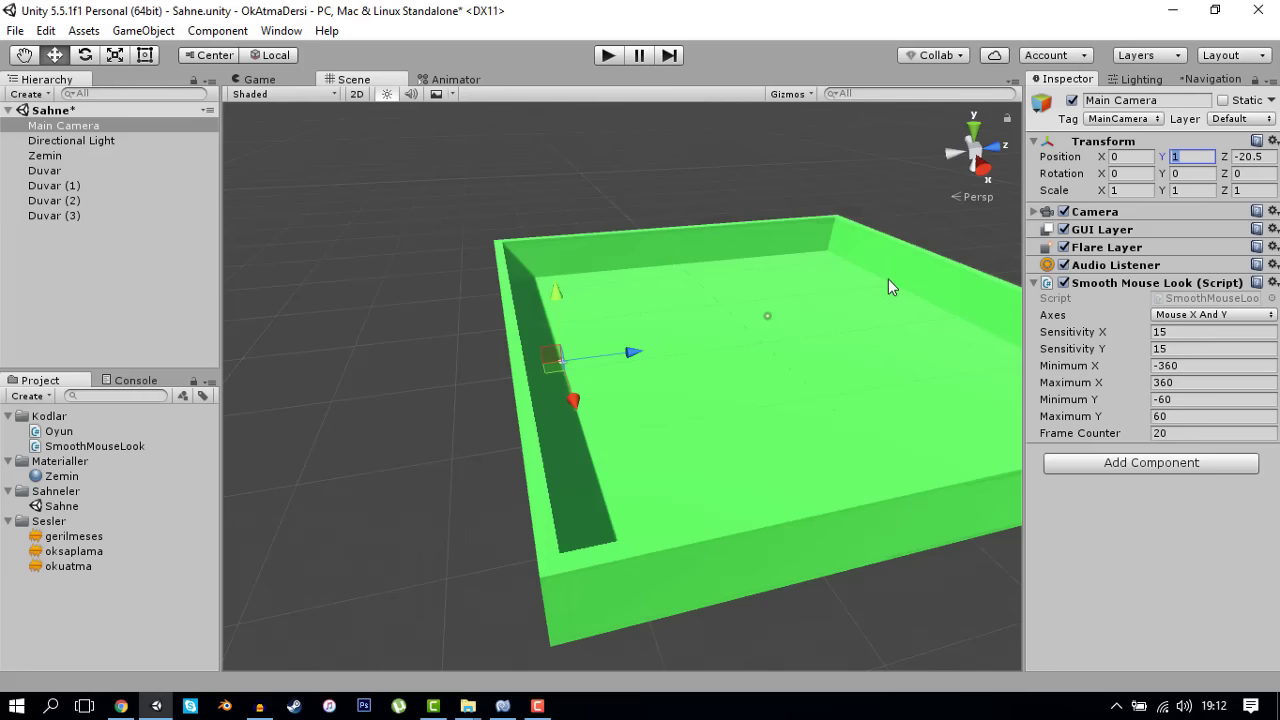
type("2.5")
left_click(281, 77)
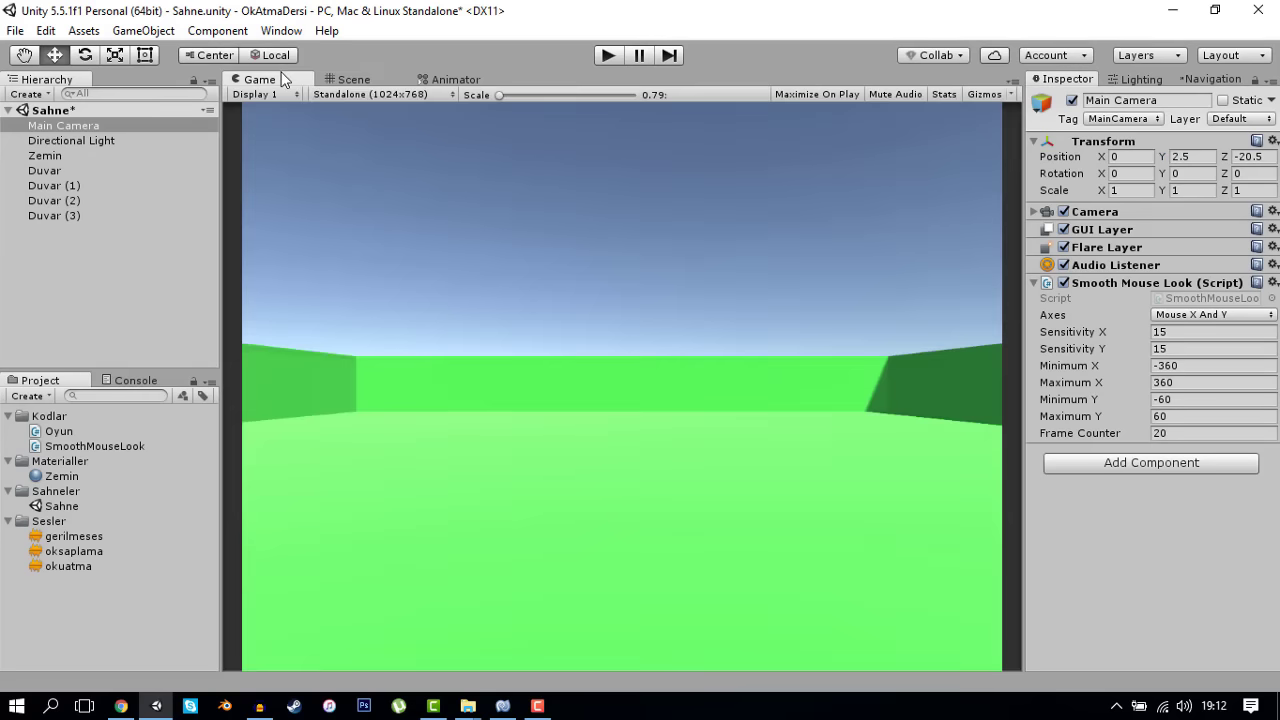
left_click(340, 79)
mouse_move(694, 351)
right_mouse_down()
mouse_move(454, 357)
mouse_move(443, 344)
mouse_move(360, 486)
mouse_move(580, 307)
right_mouse_up()
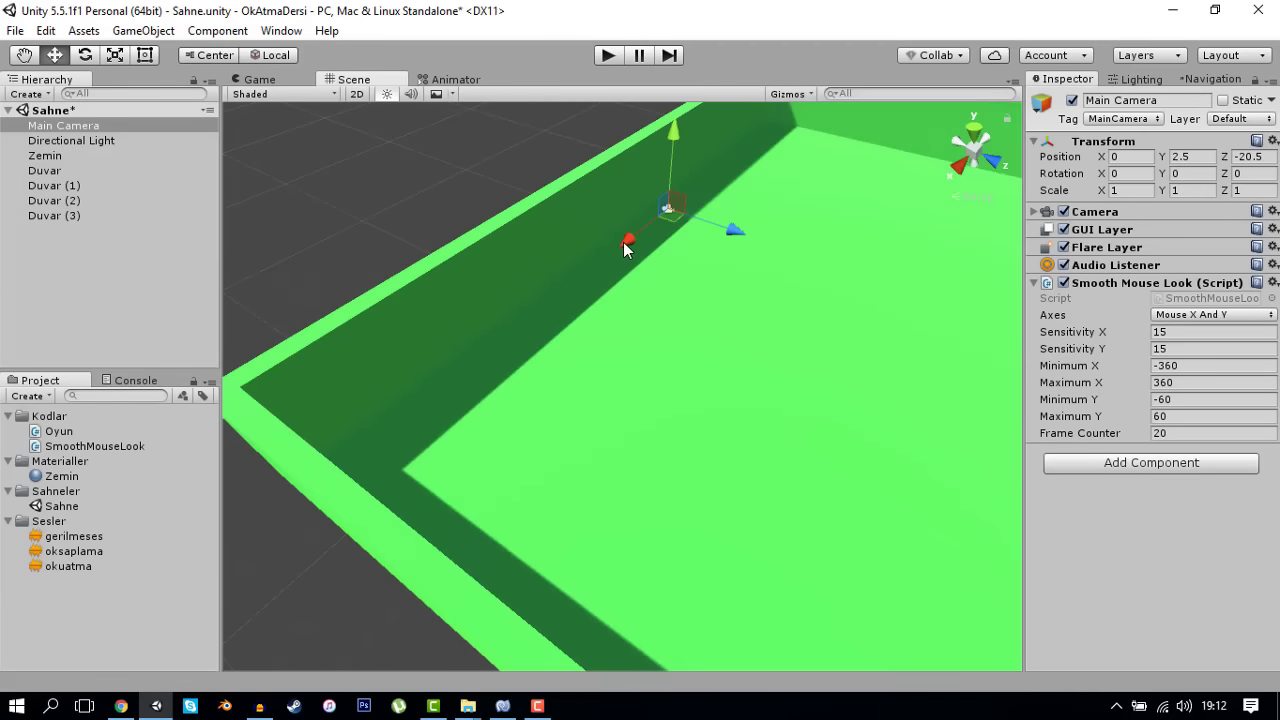
left_click(62, 292)
key("ctrl+s")
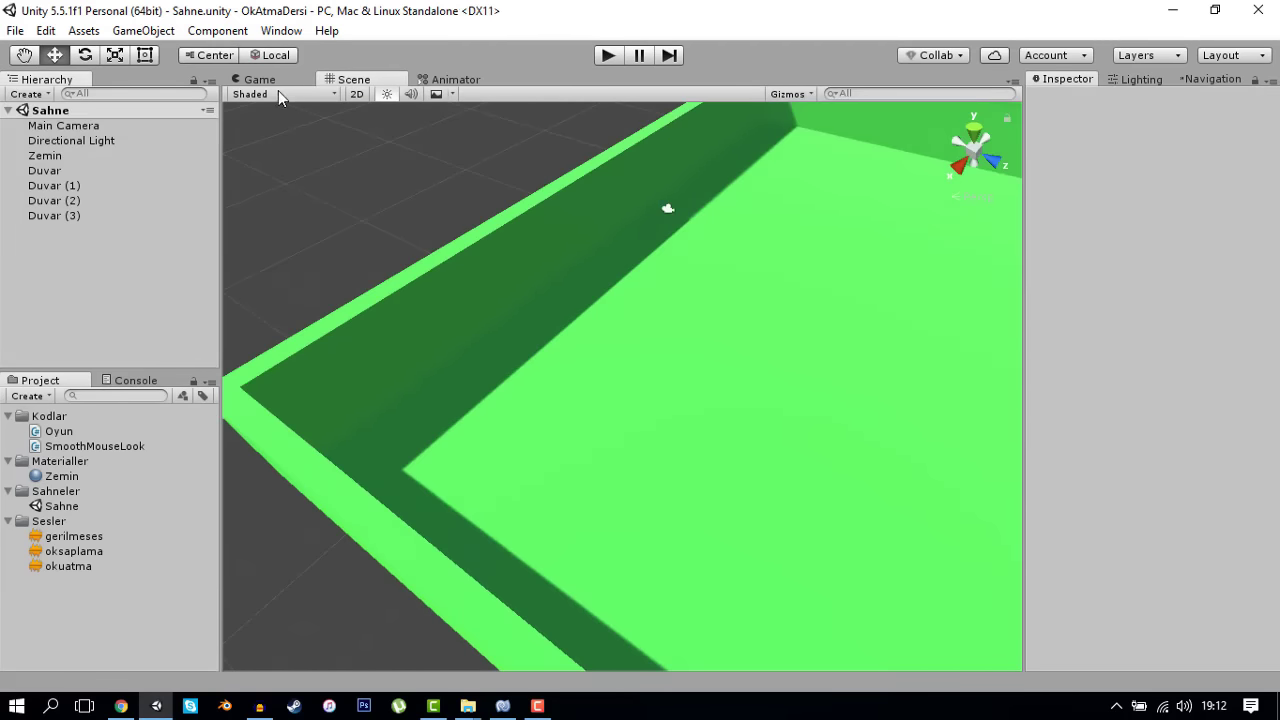
left_click(278, 94)
left_click(255, 79)
- Select all four walls and rename them all Duvar
left_click(86, 185)
left_click(80, 170)
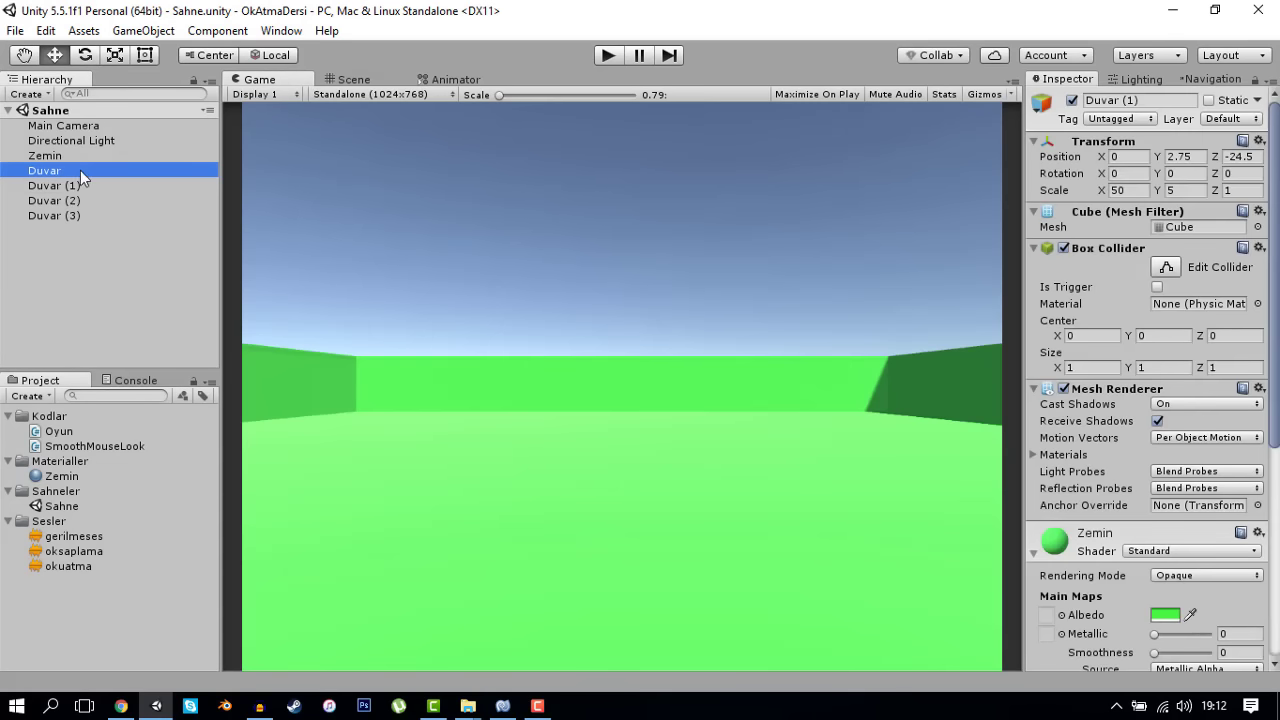
left_click(52, 220)
left_click(61, 173)
left_click(55, 217, "shift")
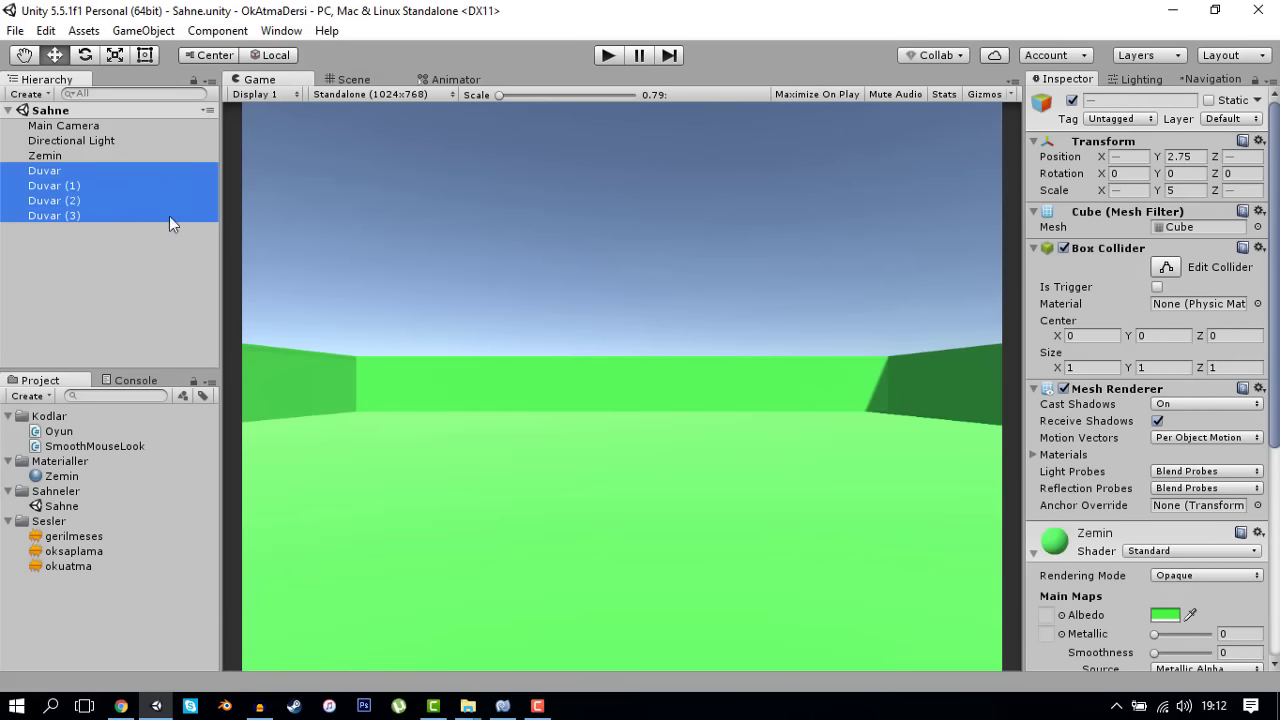
left_click(1130, 101)
type("r")
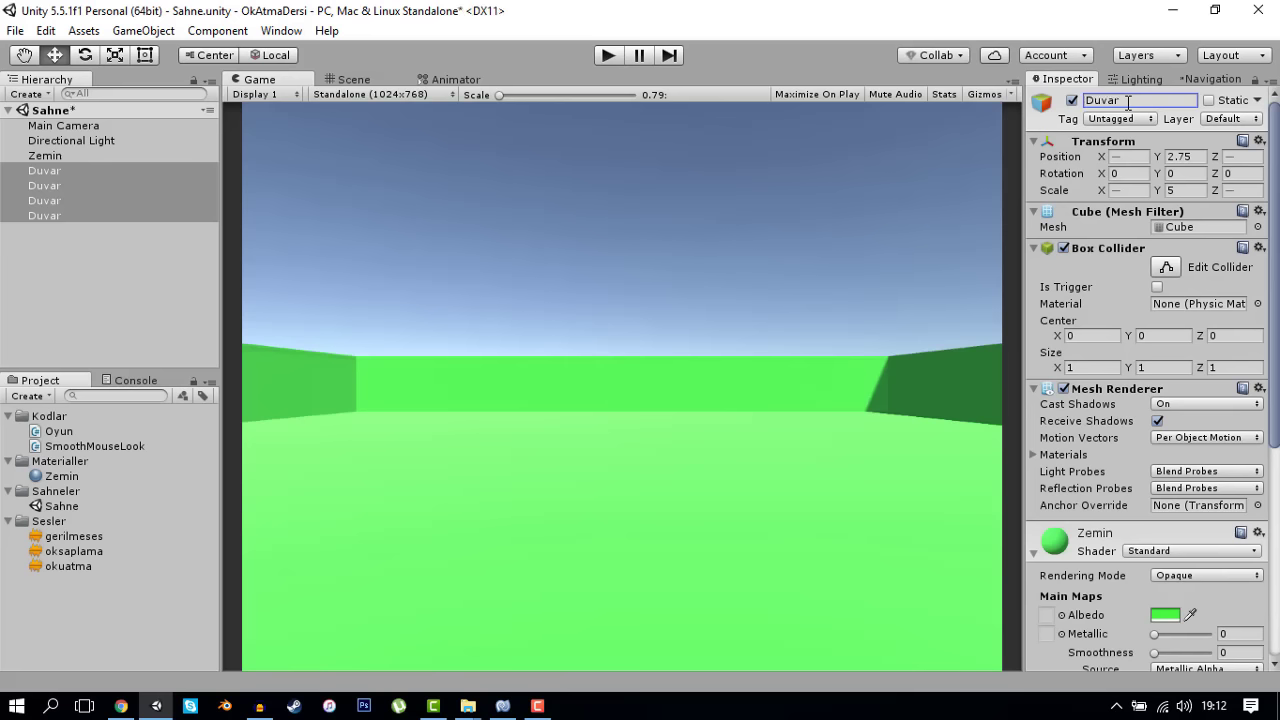
left_click(60, 461)
- Create a Duvar material in Materialler and apply it to all four walls
right_click(60, 466)
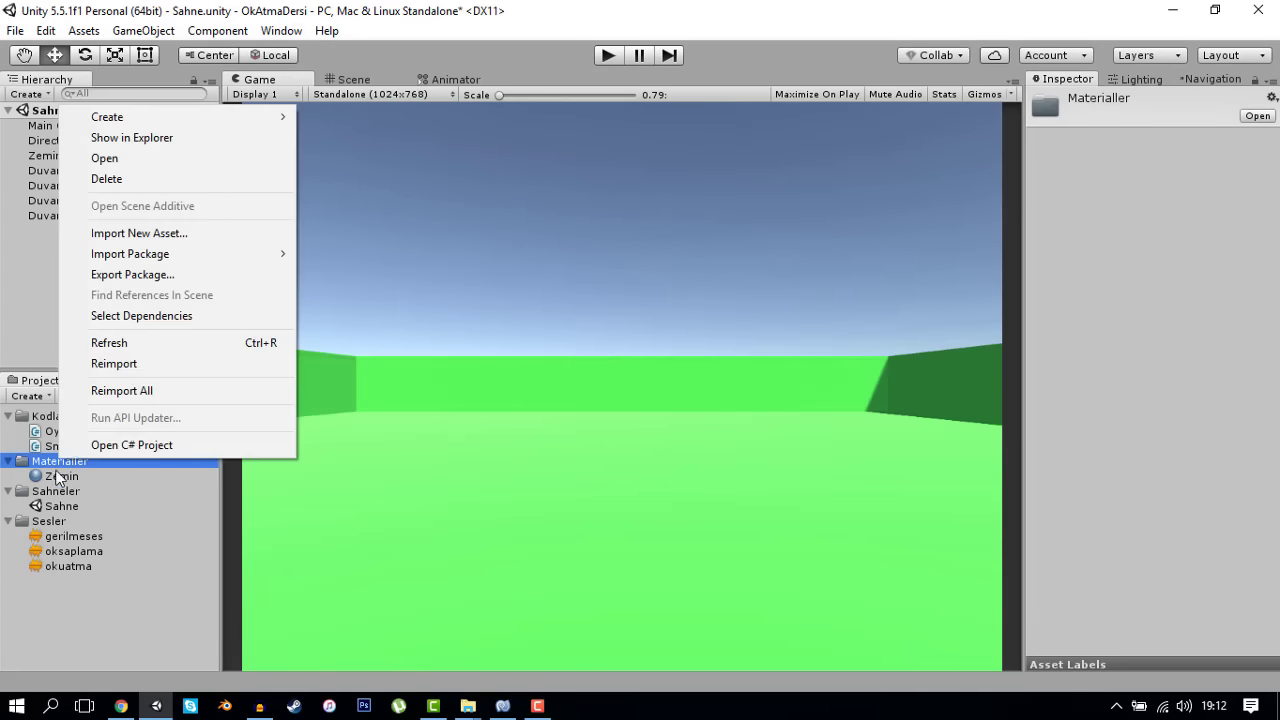
mouse_move(137, 122)
left_click(353, 310)
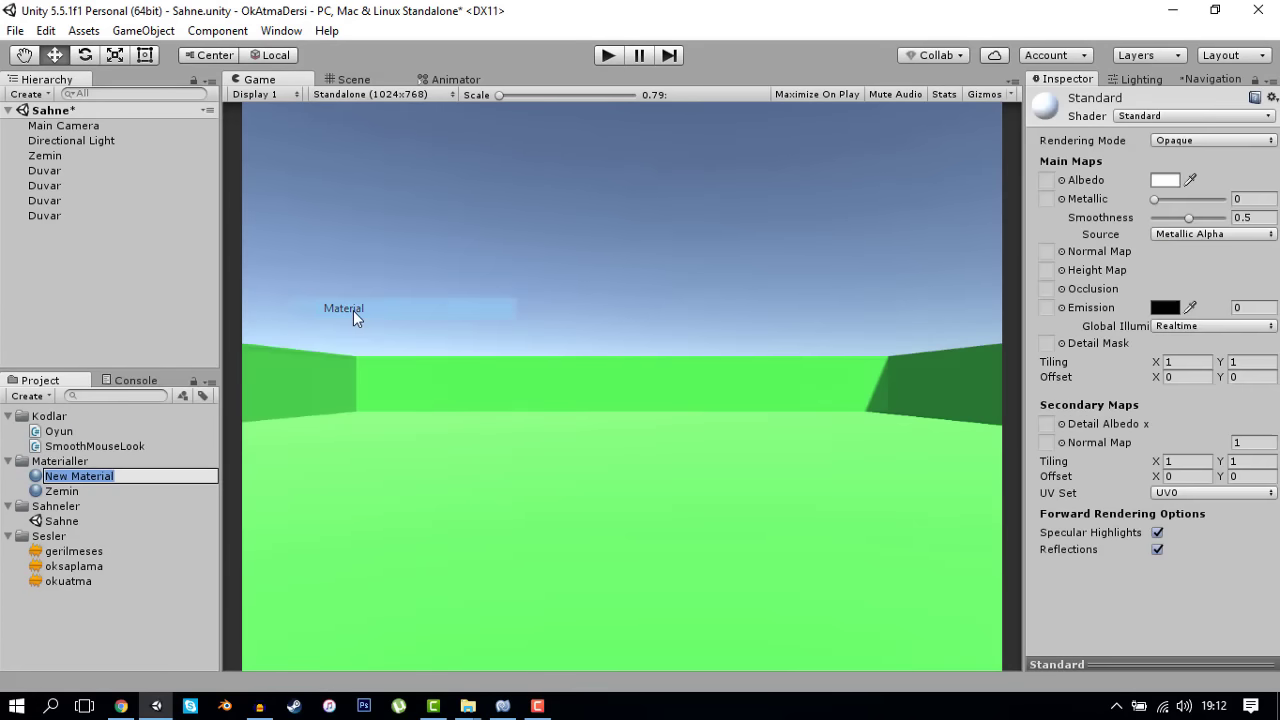
type("ar")
key("Return")
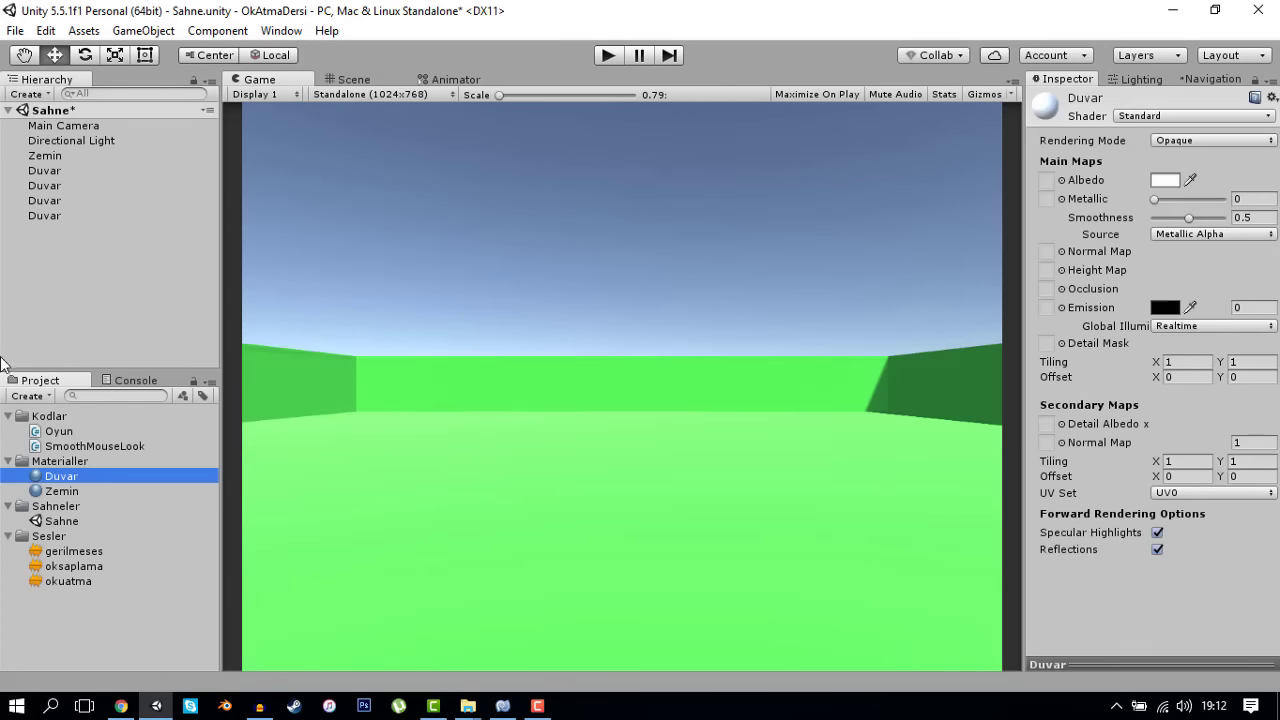
left_click(50, 216)
left_click(44, 171, "shift")
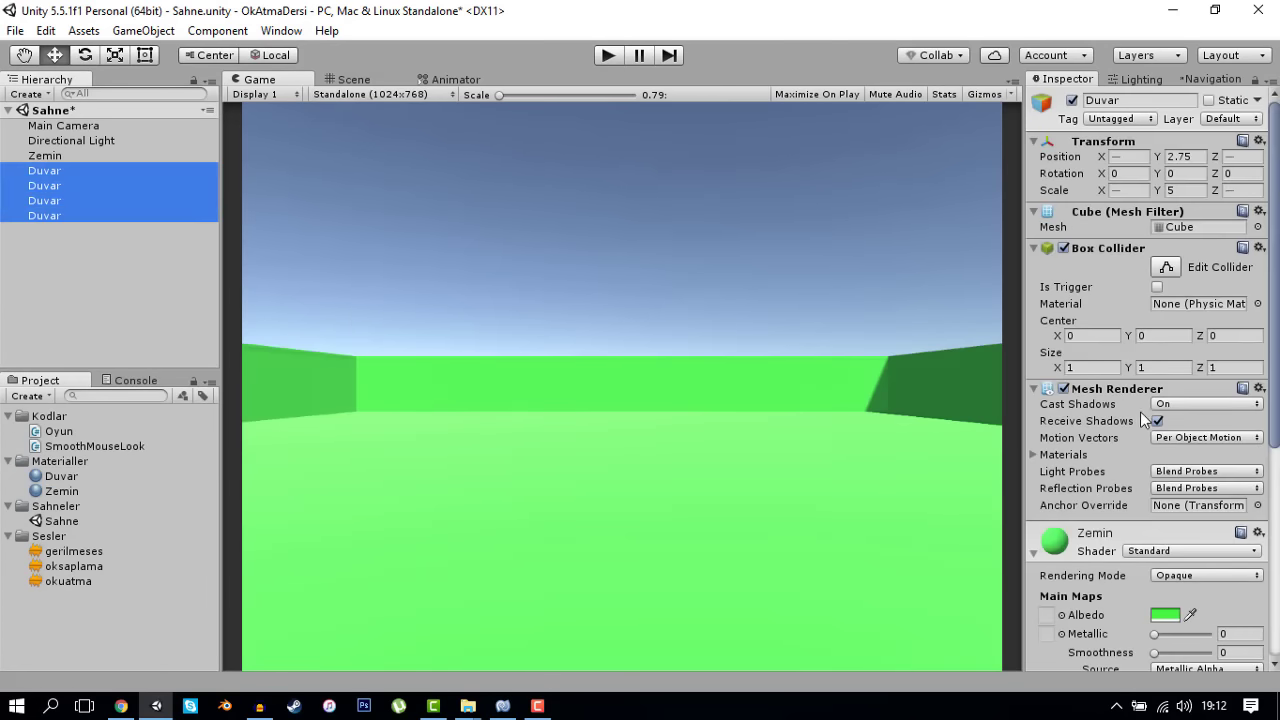
left_click(1110, 530)
mouse_move(60, 476)
left_mouse_down()
mouse_move(1087, 605)
mouse_move(1141, 633)
left_mouse_up()
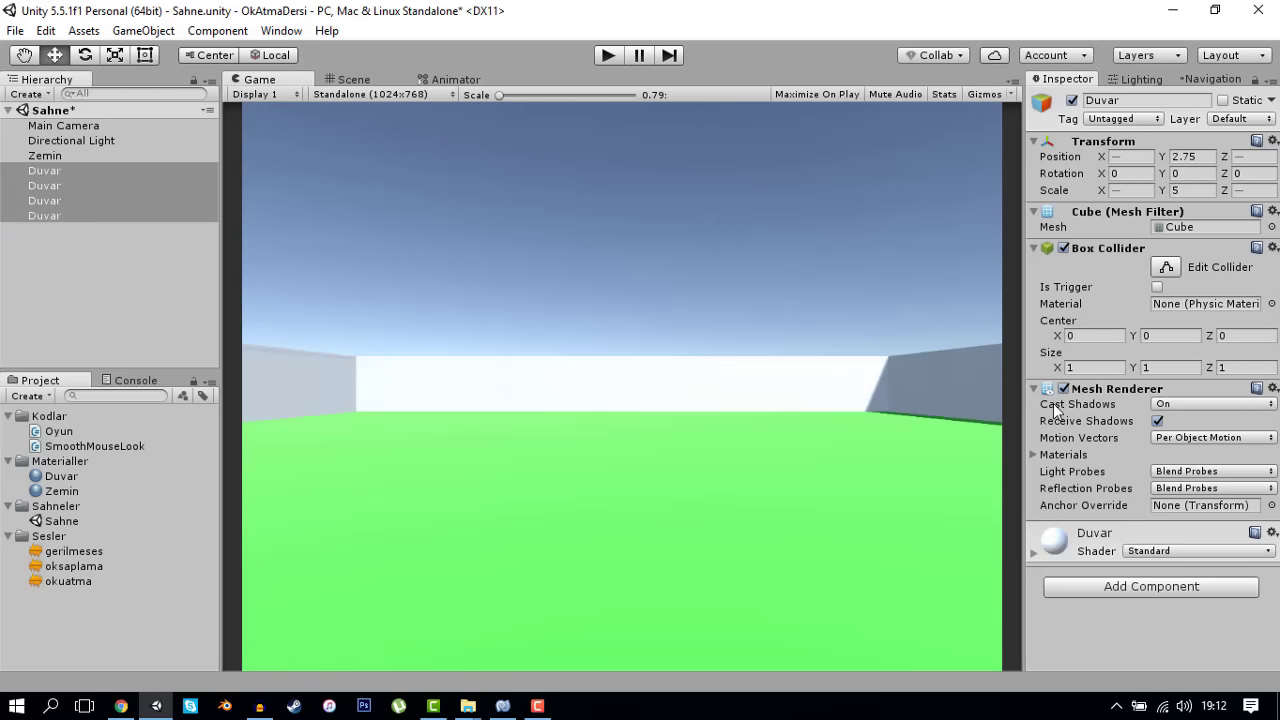
- Colour the Duvar material dark grey (636363FF) and save the scene
left_click(1163, 616)
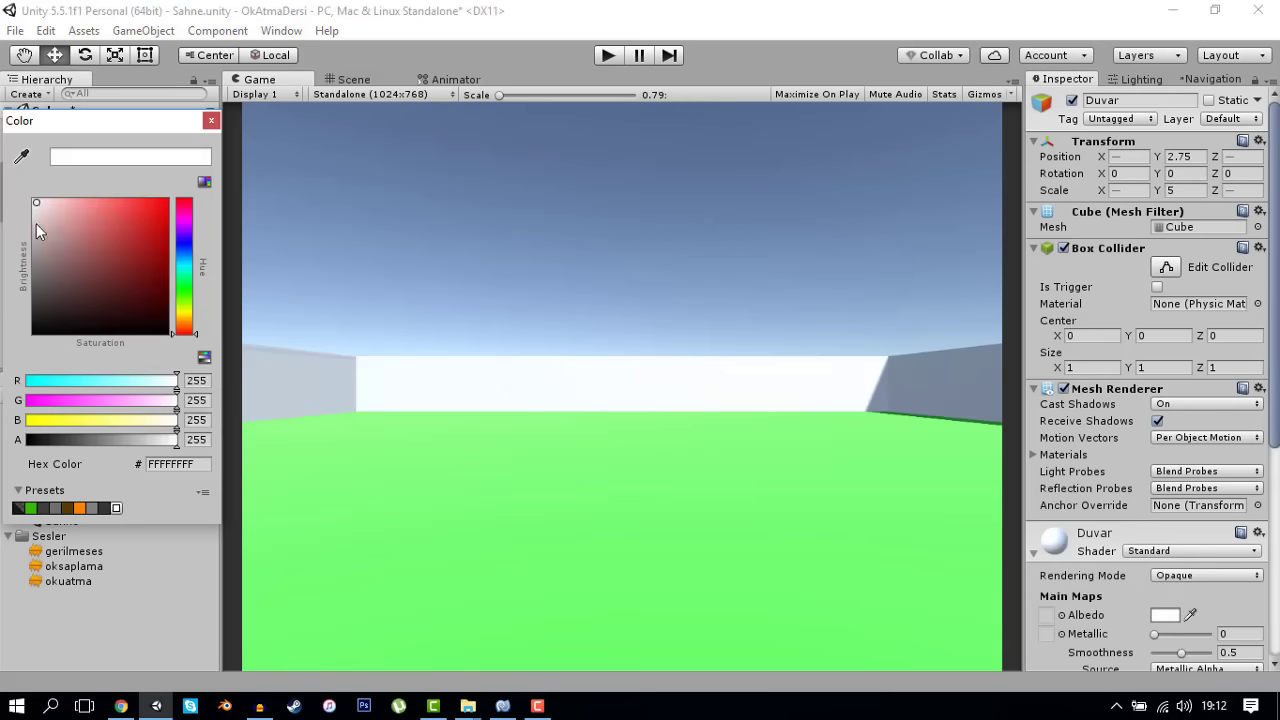
left_click_drag(32, 248, 24, 288)
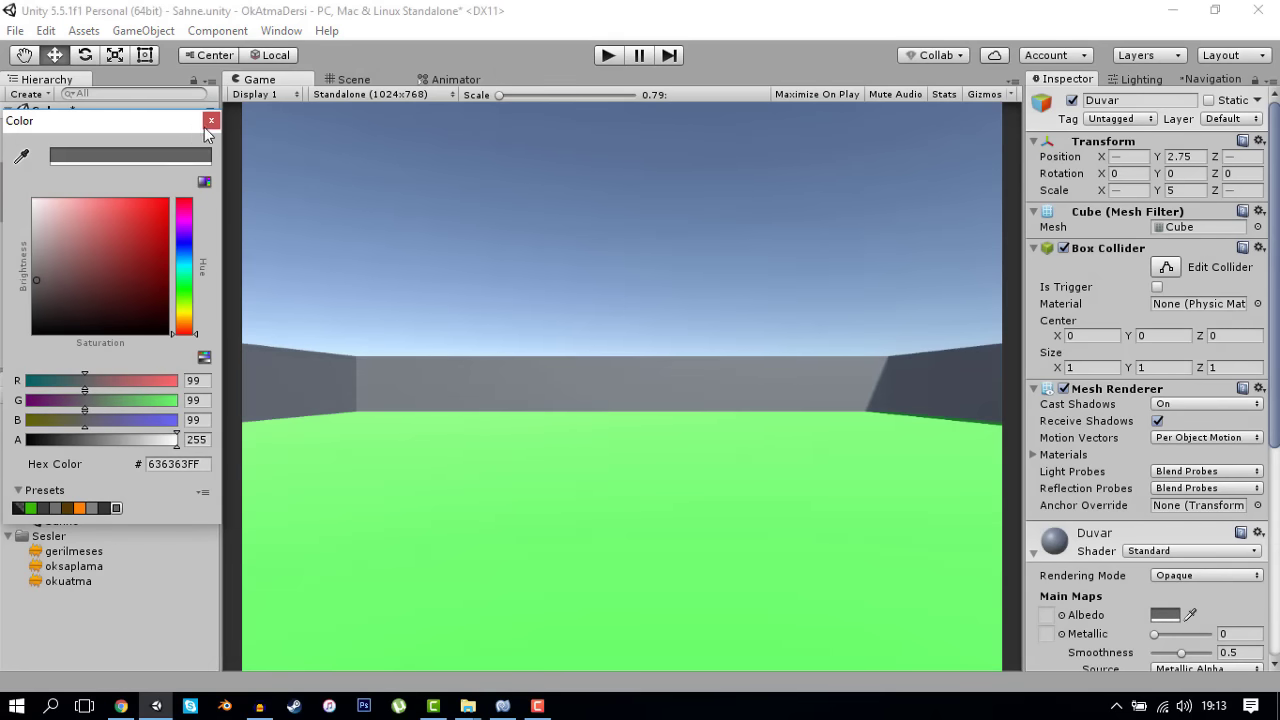
left_click(211, 120)
left_click(140, 226)
key("ctrl+s")
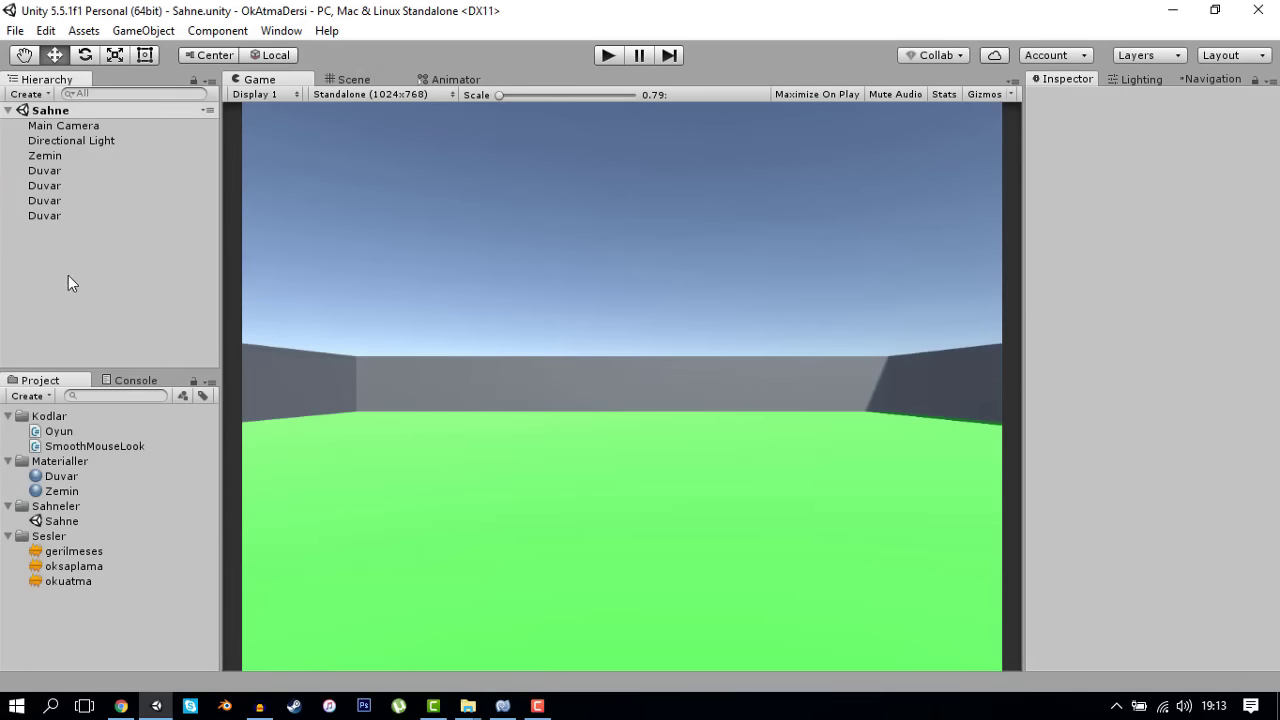
right_click(68, 276)
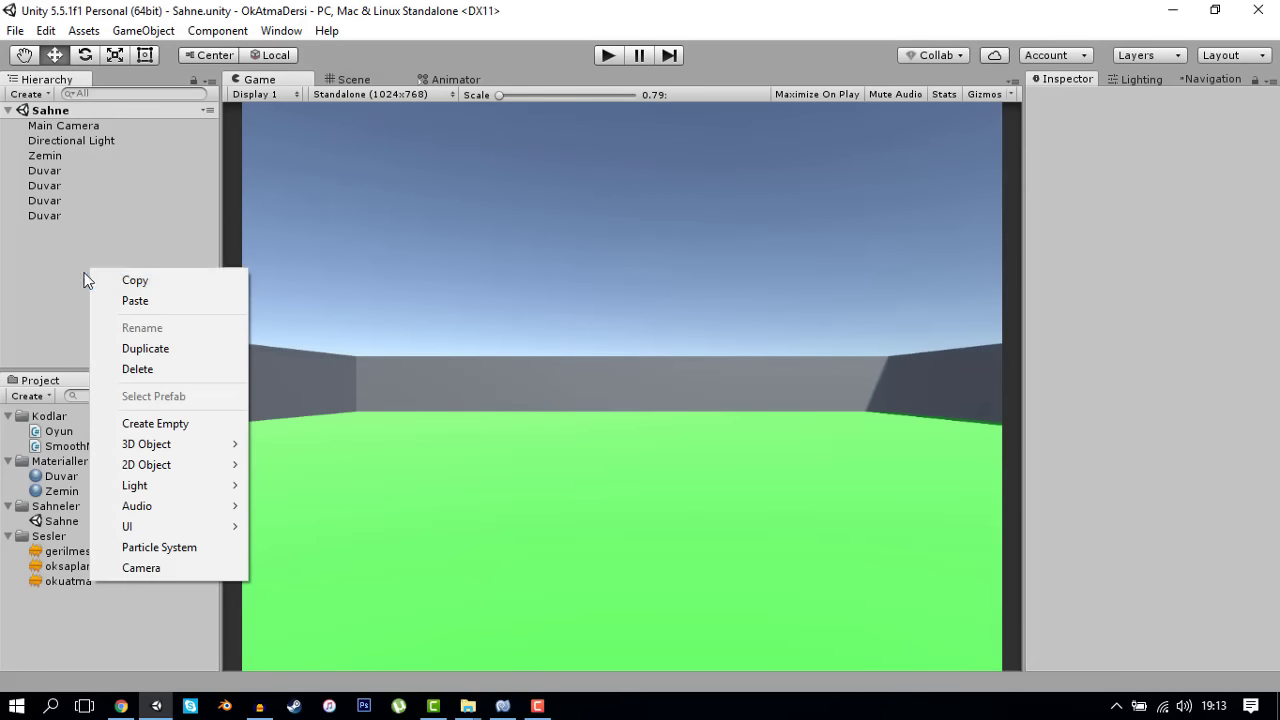
- Create an empty object named Objeler and reset its Transform to the origin
left_click(143, 424)
key("BackSpace")
type("Obje")
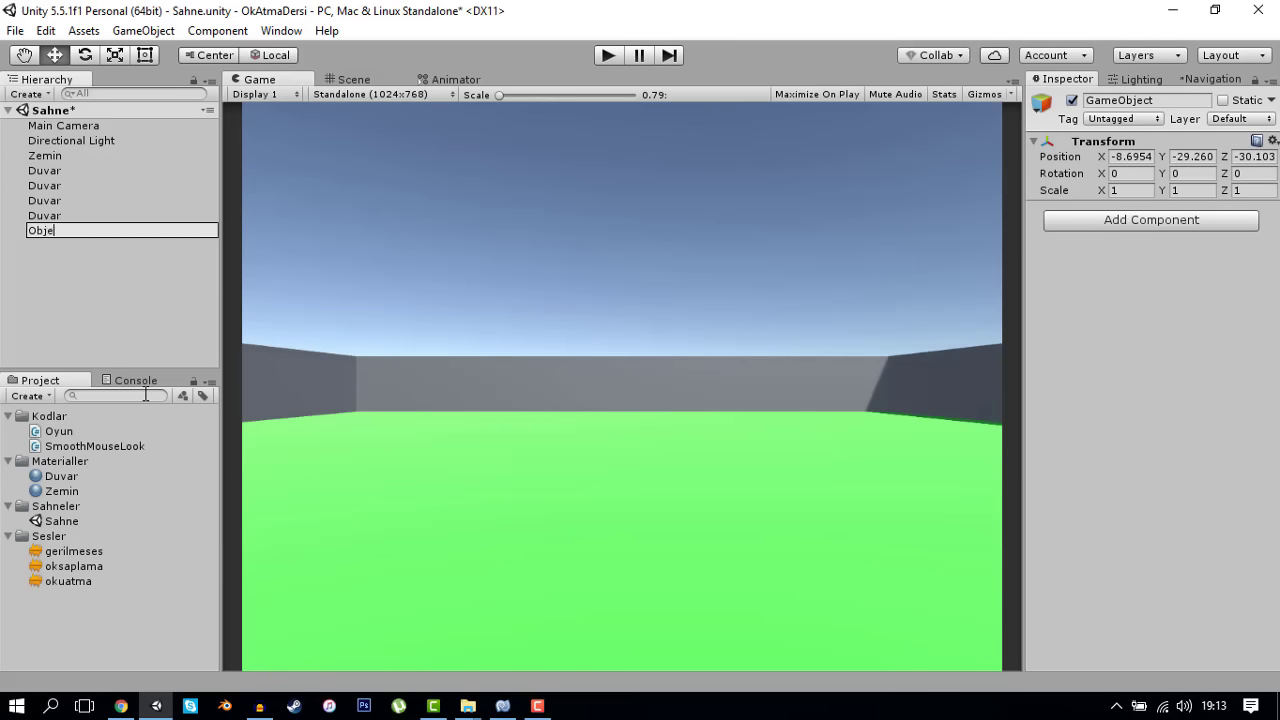
type("ler")
key("Return")
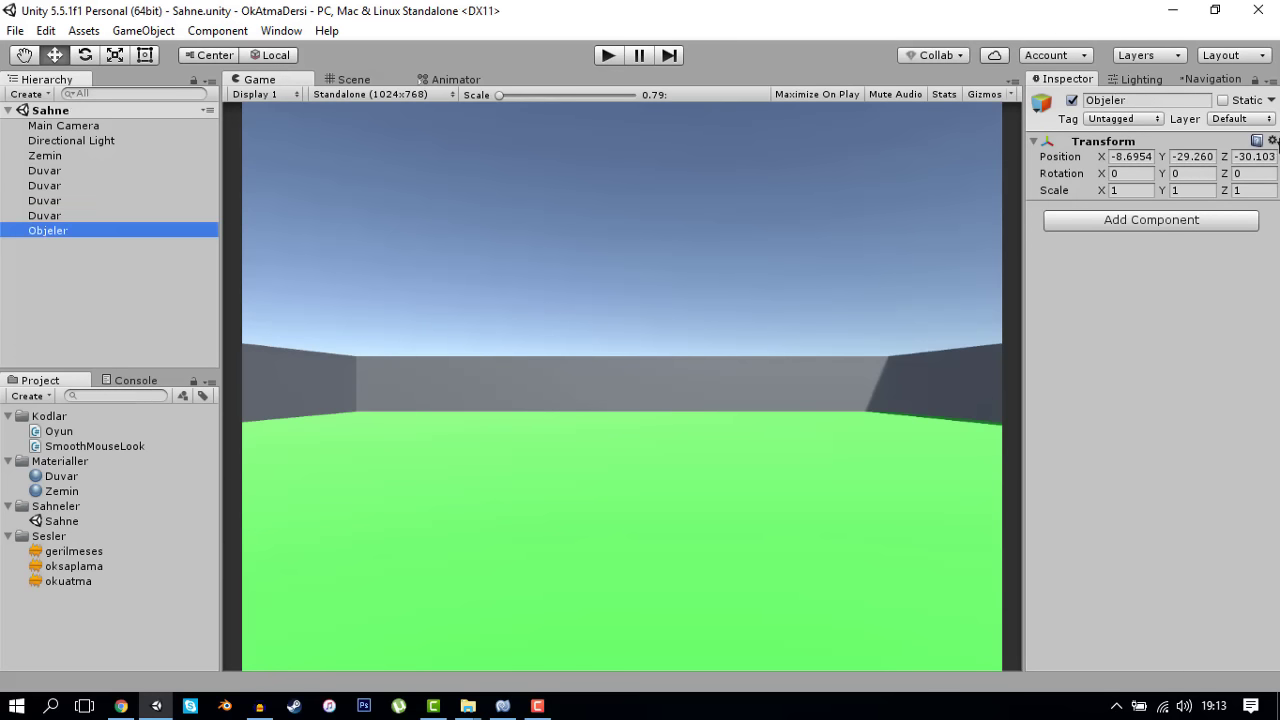
left_click(1273, 141)
left_click(1240, 163)
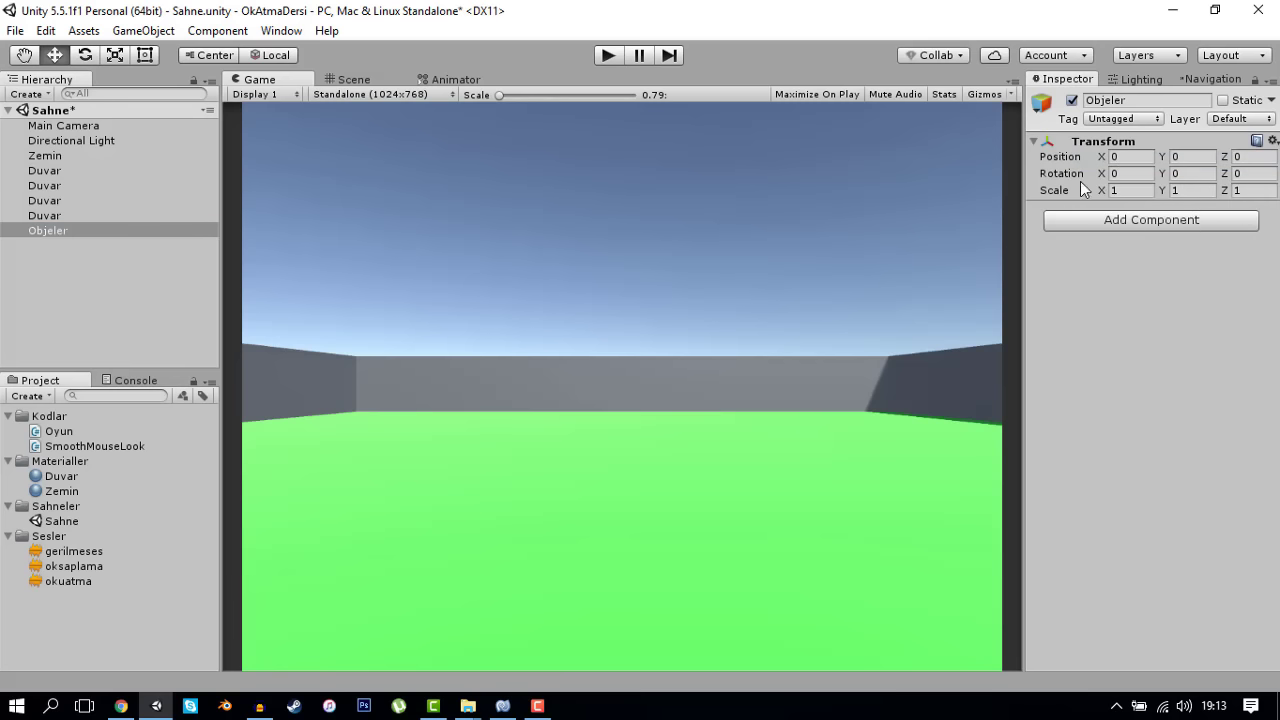
- Move Zemin, the four Duvar walls and Directional Light into Objeler
left_click(40, 259)
left_click(45, 215)
left_click(45, 155, "shift")
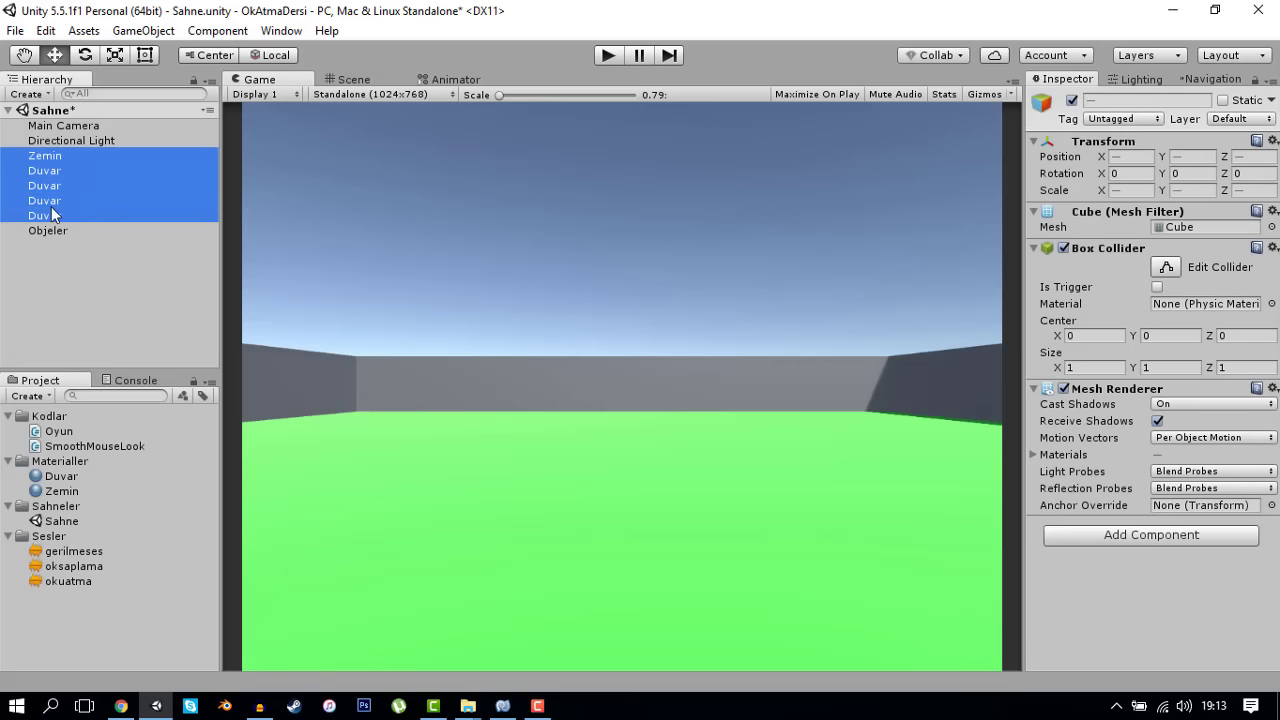
left_click_drag(38, 224, 60, 232)
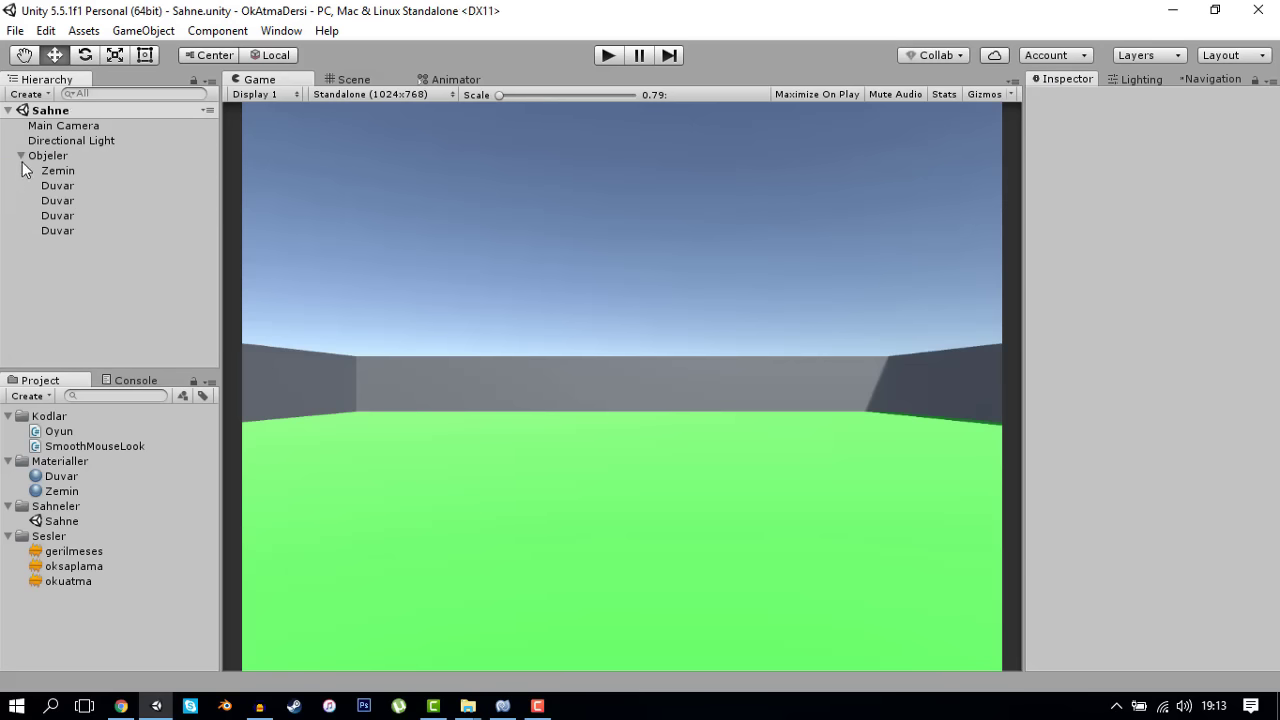
left_click_drag(38, 143, 57, 158)
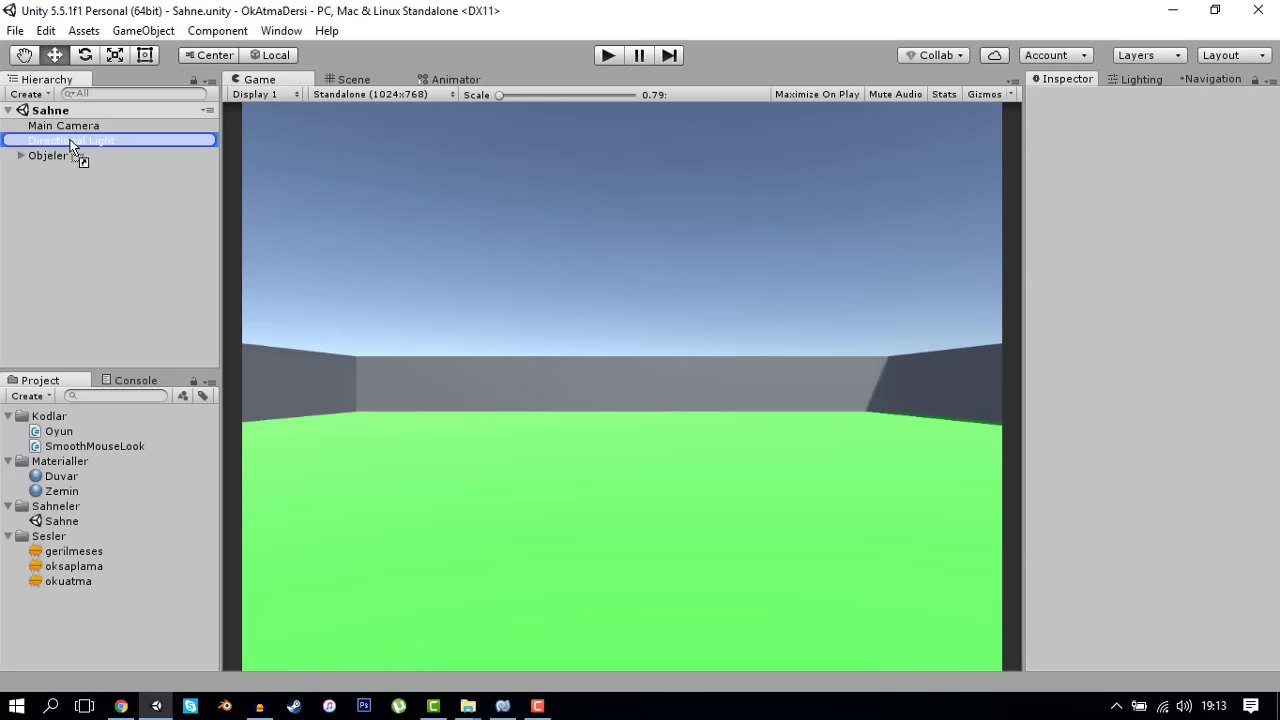
left_click(21, 140)
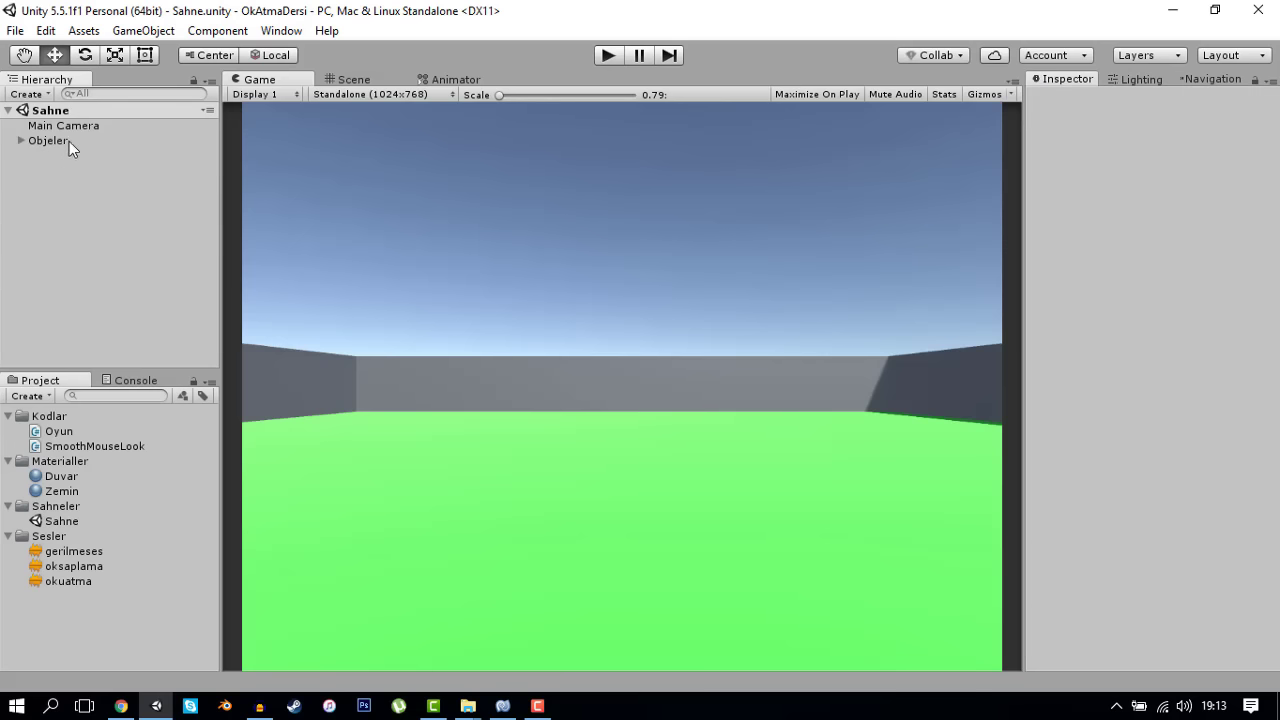
left_click(63, 125)
- Rename the Main Camera in the Hierarchy to Karakter
left_click(66, 126)
type("Karakter")
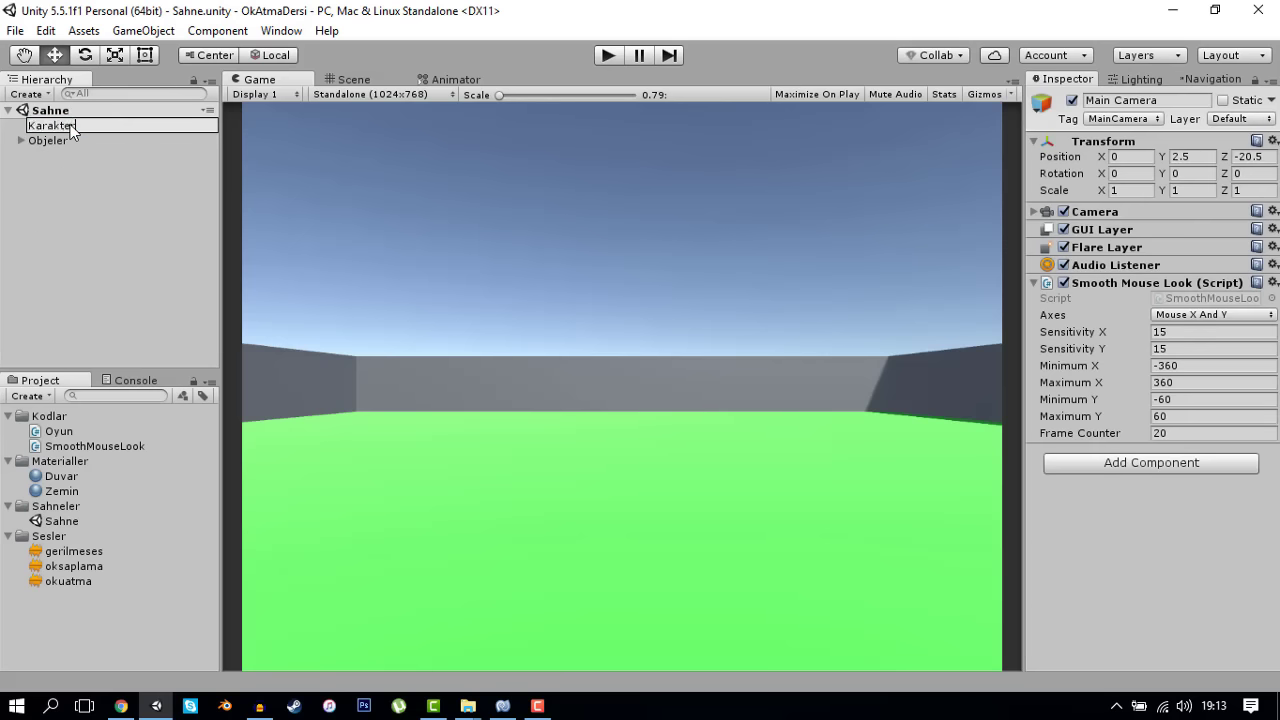
key("Return")
left_click(326, 130)
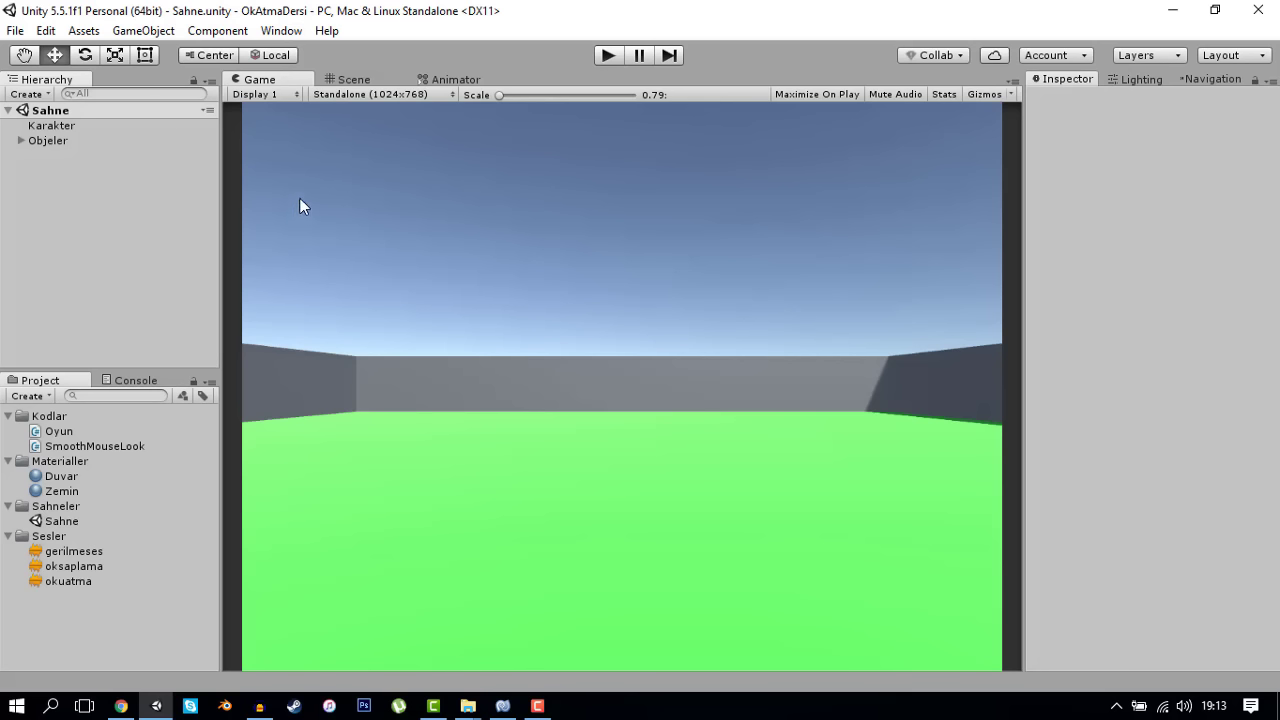
- Switch to the Scene view and turn it toward the wall corner
left_click(346, 79)
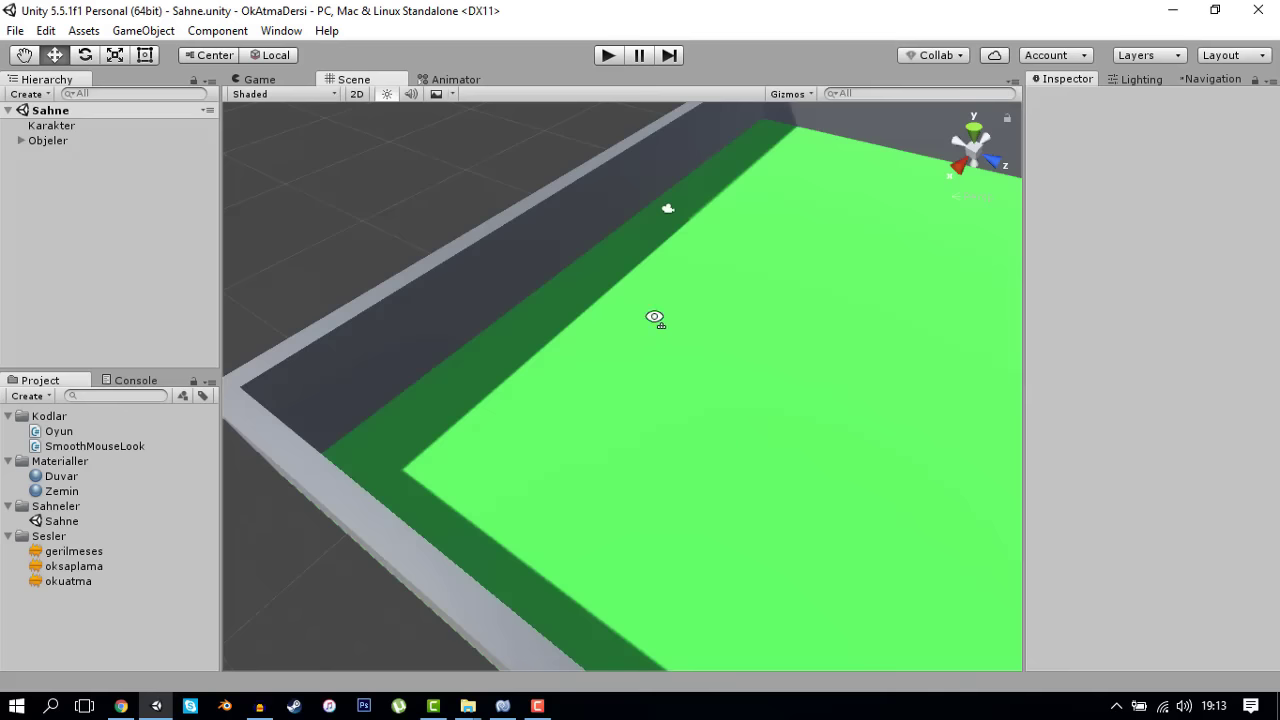
mouse_move(654, 320)
right_mouse_down()
mouse_move(723, 277)
mouse_move(760, 213)
mouse_move(757, 277)
mouse_move(751, 243)
mouse_move(771, 343)
mouse_move(600, 305)
right_mouse_up()
right_click(68, 256)
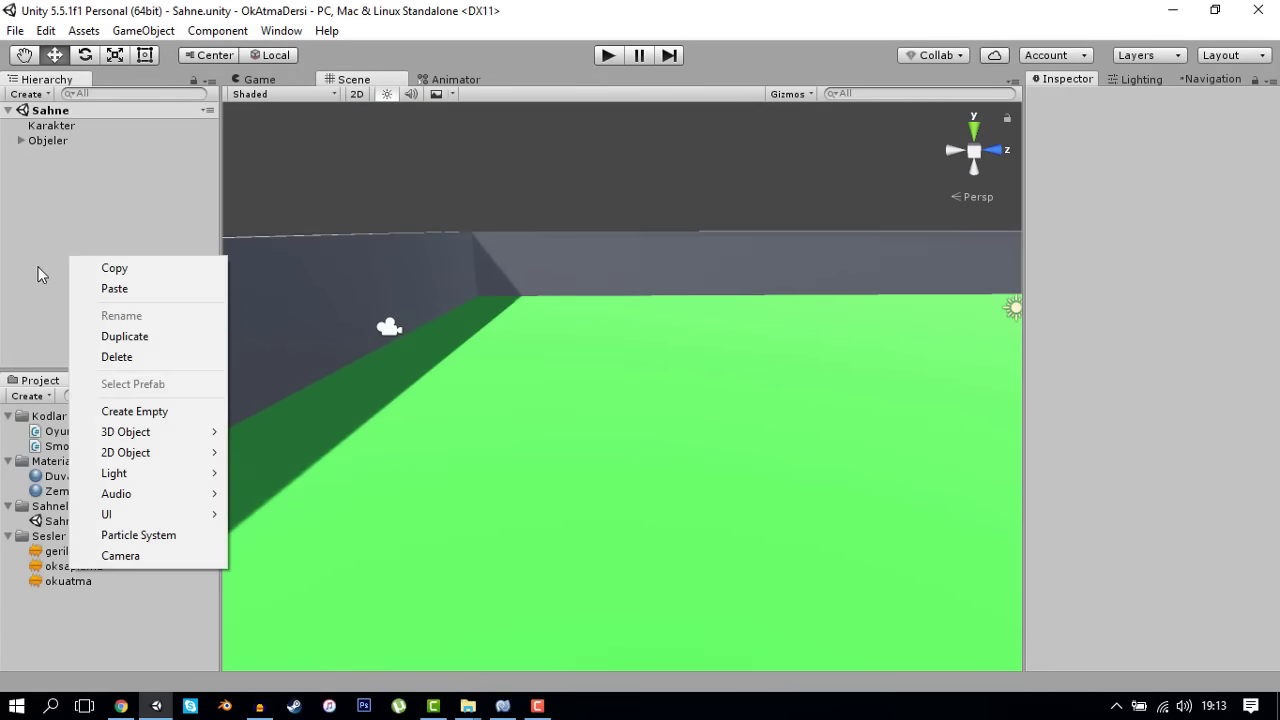
left_click(37, 274)
left_click(536, 704)
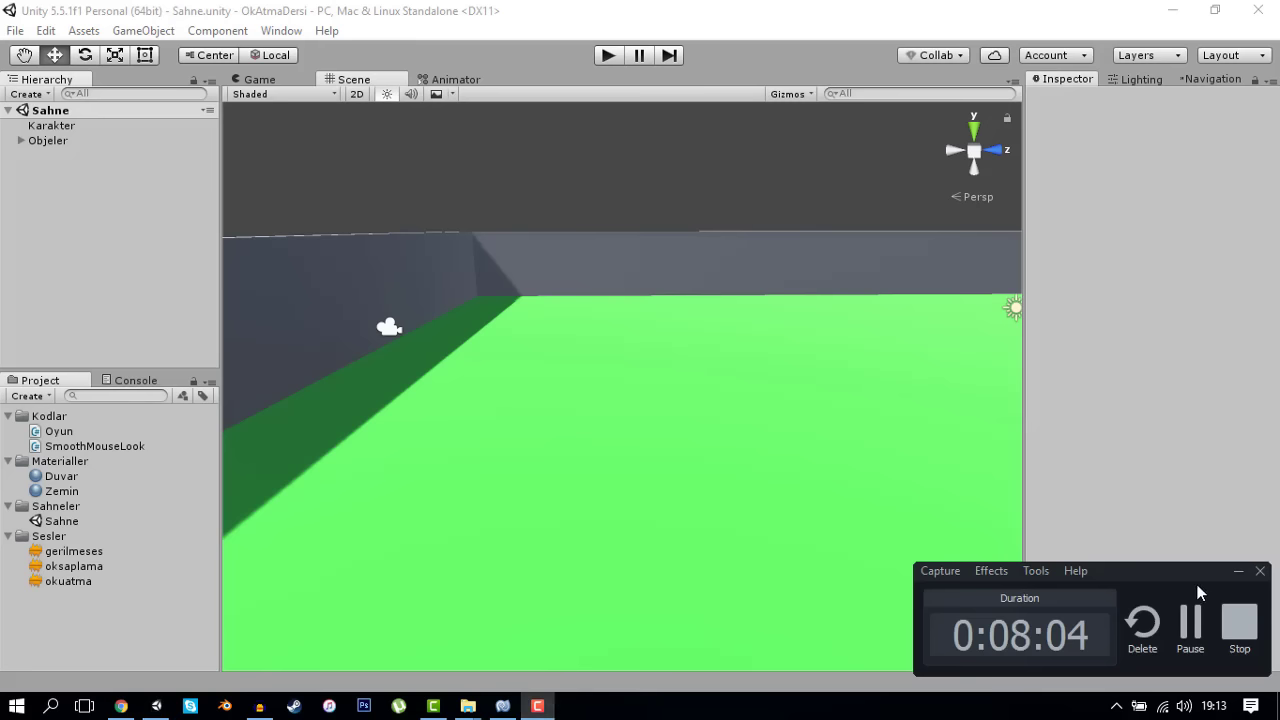
left_click(1235, 573)
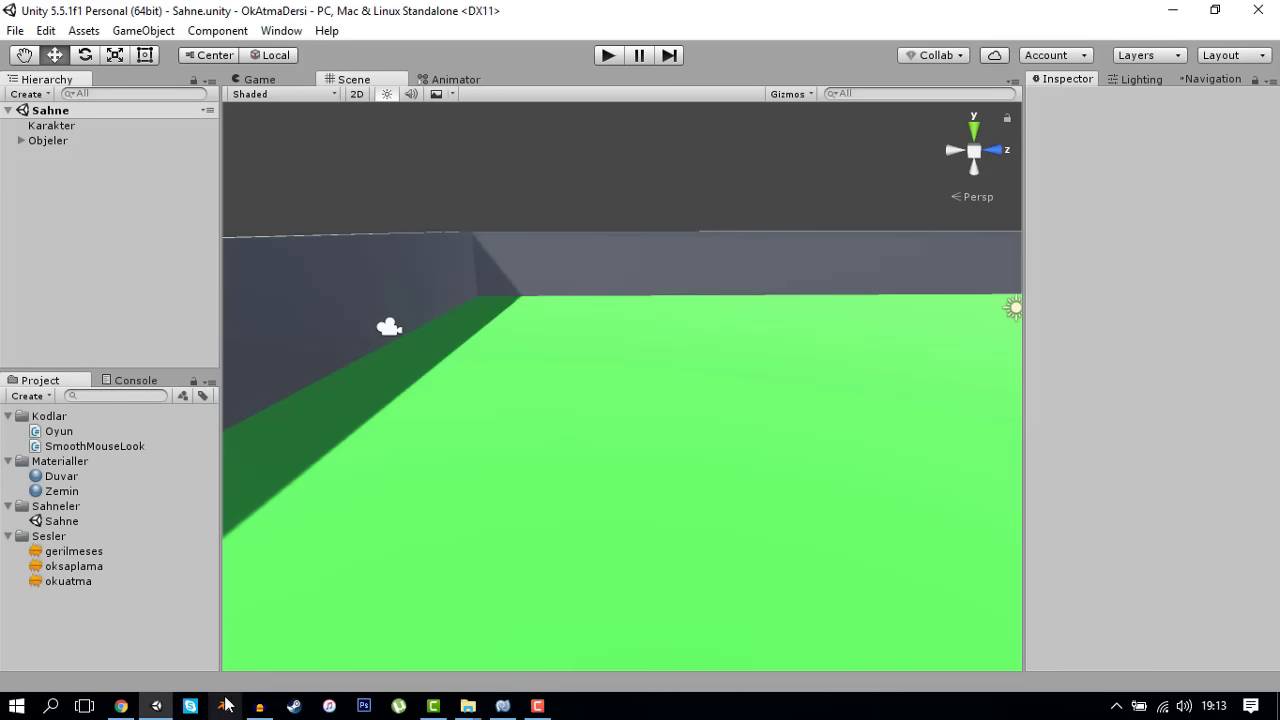
- Add a cube, lift it above the floor and scale it to a thin 0.1 × 0.1 bar
right_click(121, 203)
mouse_move(163, 377)
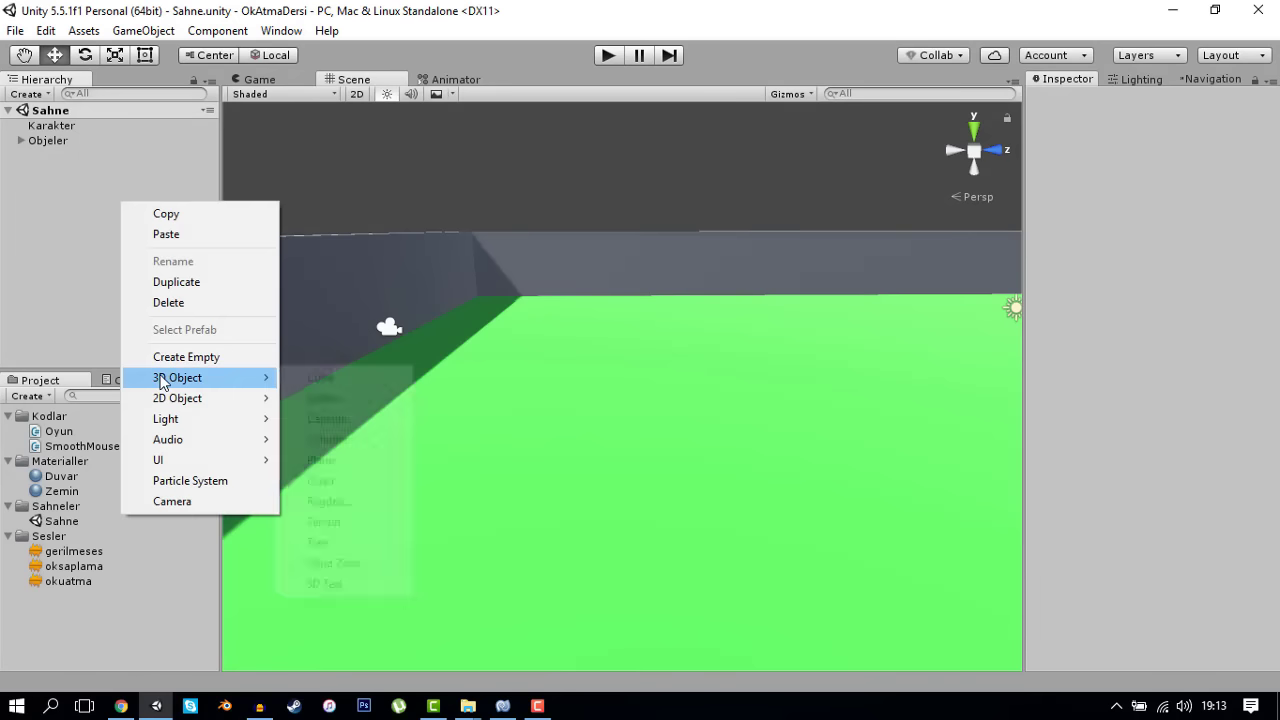
left_click(320, 377)
mouse_move(400, 351)
right_mouse_down()
mouse_move(552, 416)
mouse_move(600, 390)
right_mouse_up()
mouse_move(780, 354)
left_mouse_down()
mouse_move(607, 452)
mouse_move(617, 326)
left_mouse_up()
key("f")
mouse_move(634, 354)
right_mouse_down()
mouse_move(756, 436)
mouse_move(574, 429)
mouse_move(751, 374)
mouse_move(746, 360)
mouse_move(584, 363)
mouse_move(620, 380)
right_mouse_up()
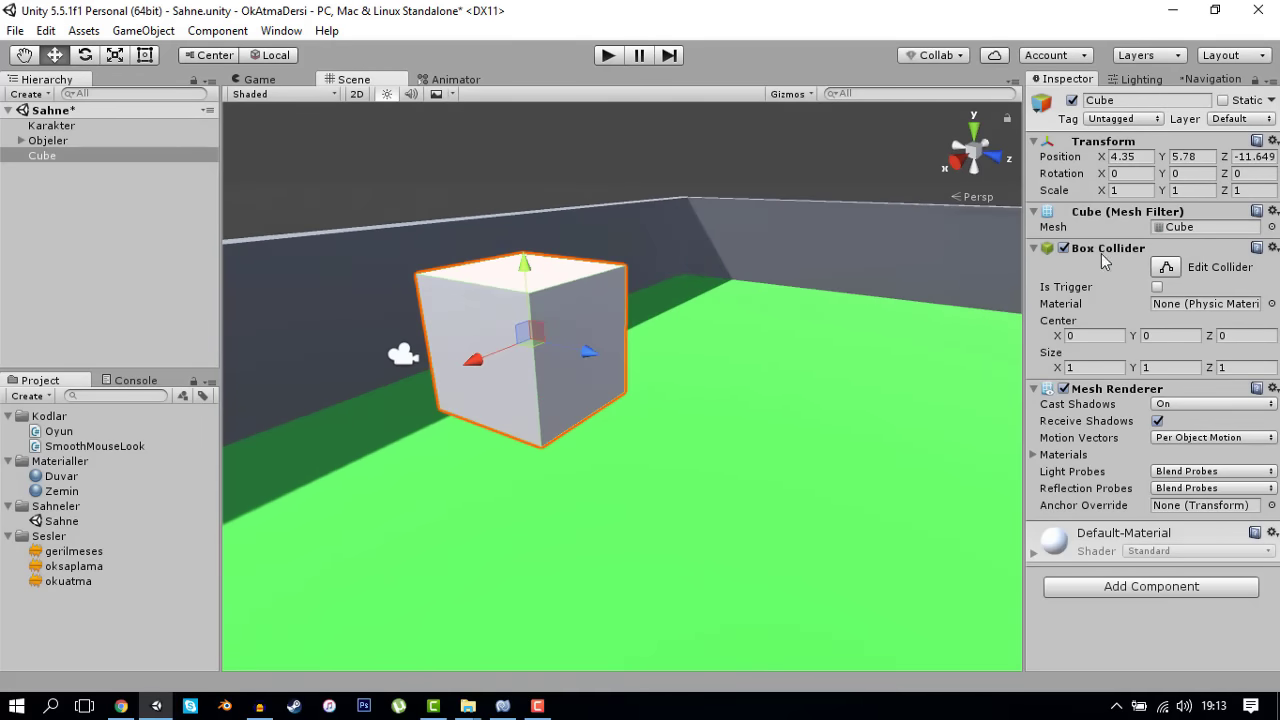
left_click(1144, 191)
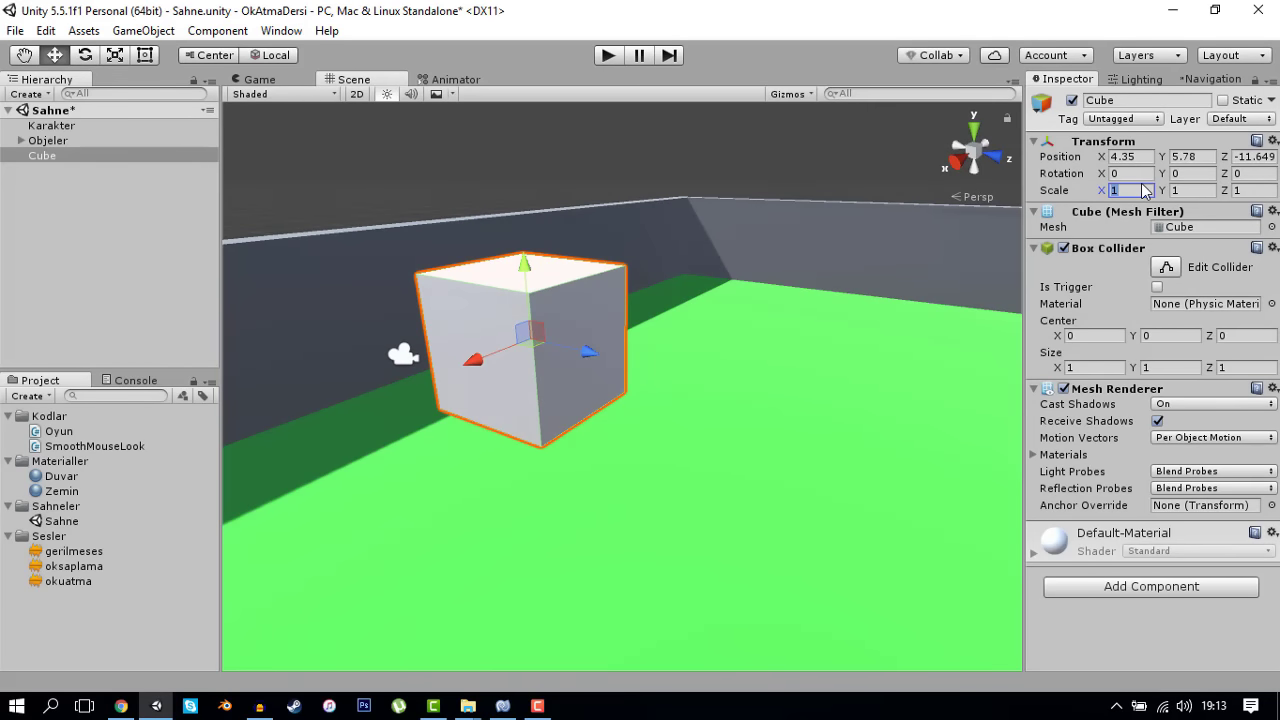
type("0.1")
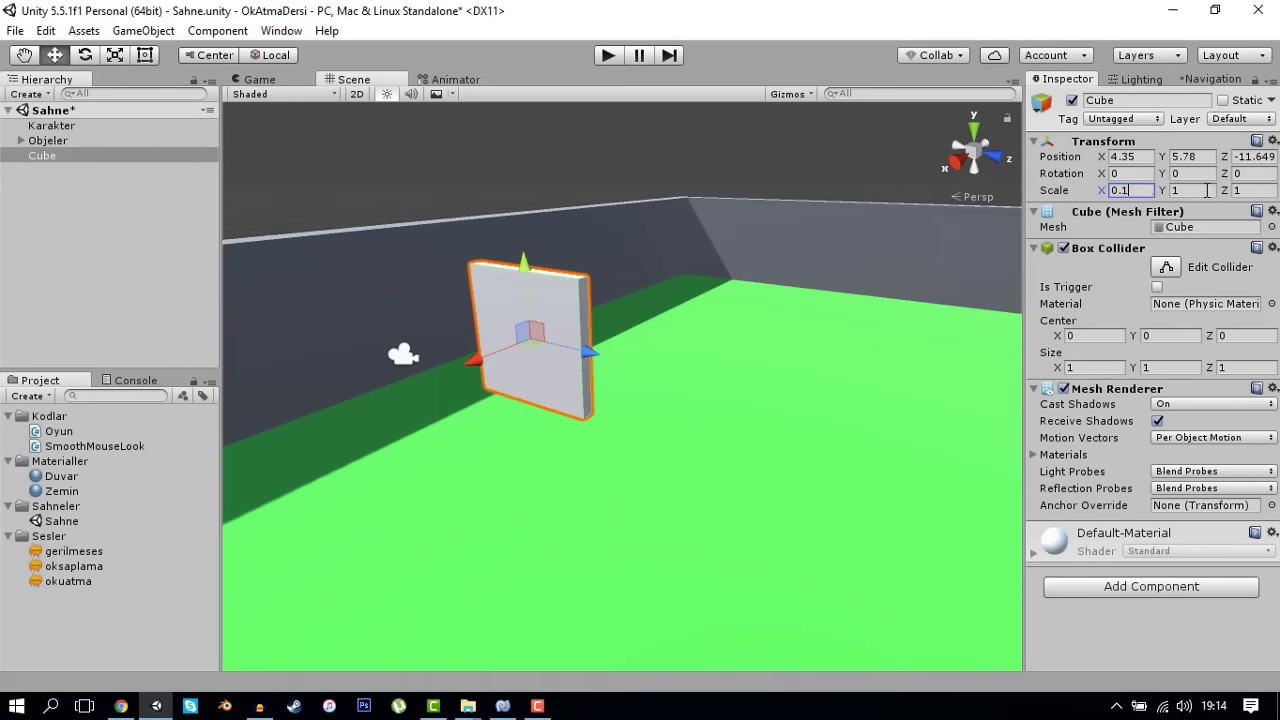
left_click(1207, 190)
type("0.1")
mouse_move(648, 366)
left_mouse_down("alt")
mouse_move(598, 376)
mouse_move(634, 486)
left_mouse_up("alt")
- Duplicate the bar above the original, rotate it 45° on X and set Z scale 0.3
key("ctrl+d")
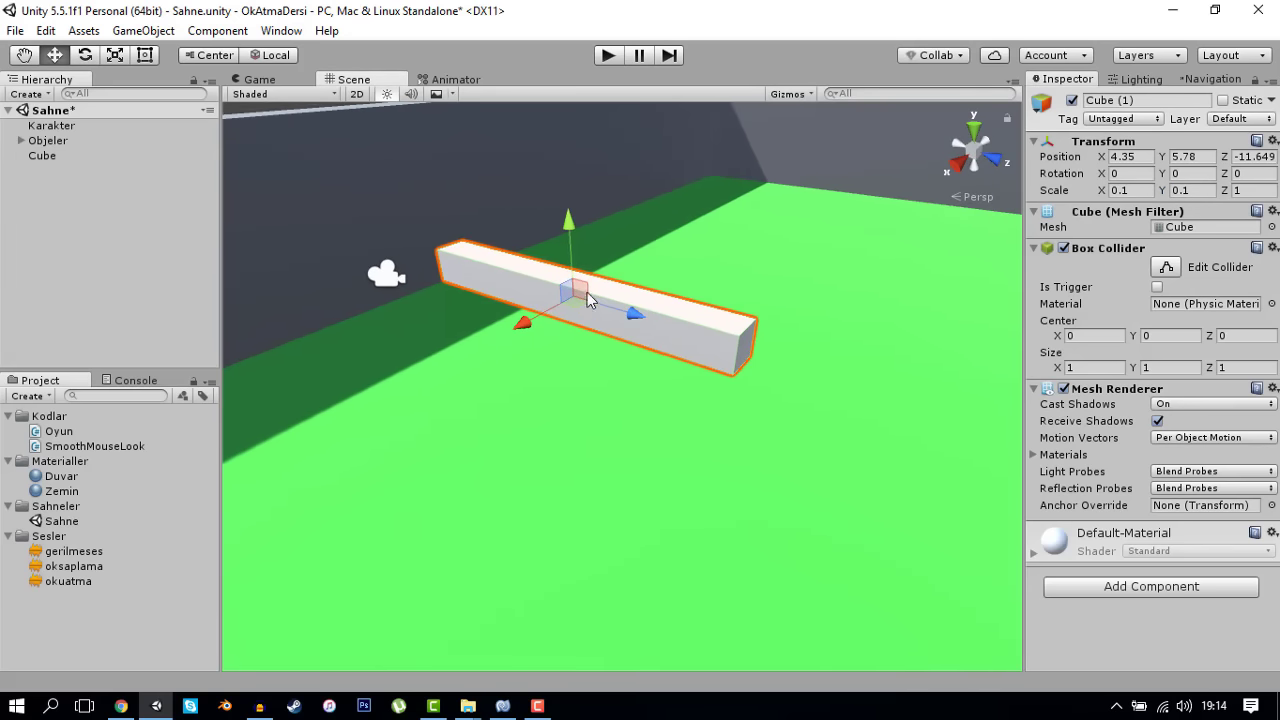
left_click_drag(566, 222, 587, 172)
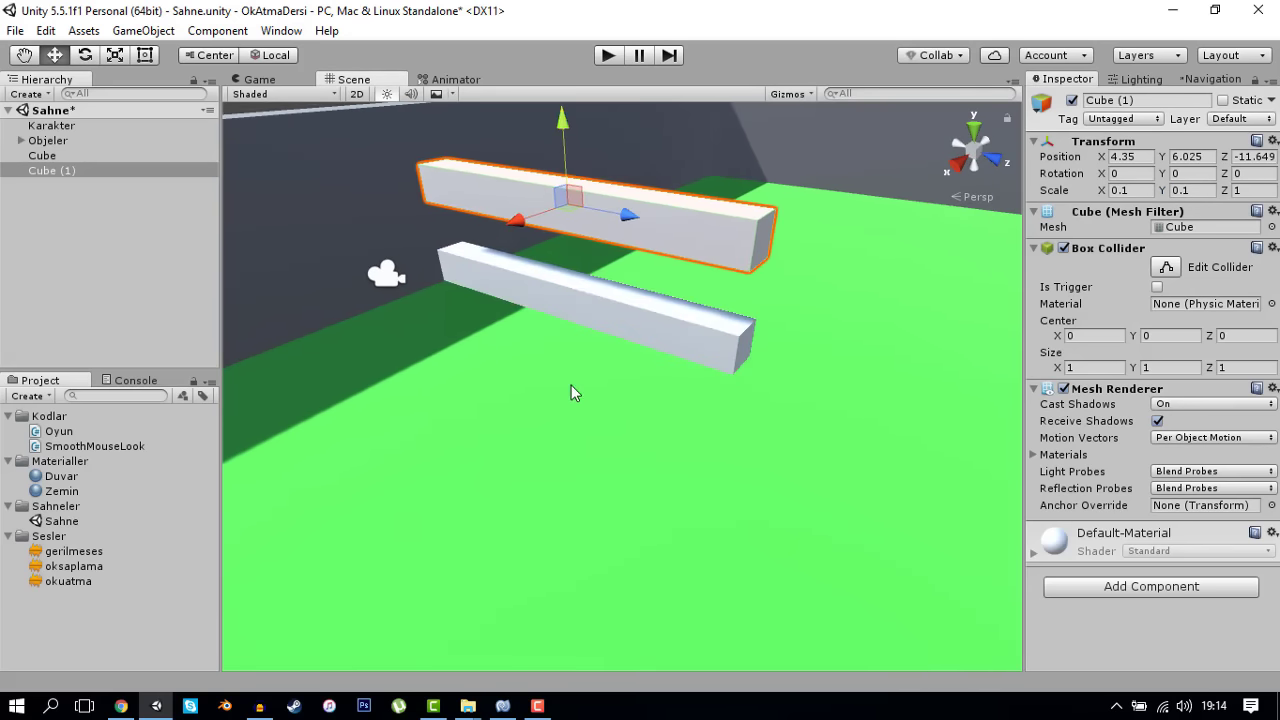
mouse_move(606, 491)
left_mouse_down("alt")
mouse_move(666, 403)
mouse_move(680, 466)
left_mouse_up("alt")
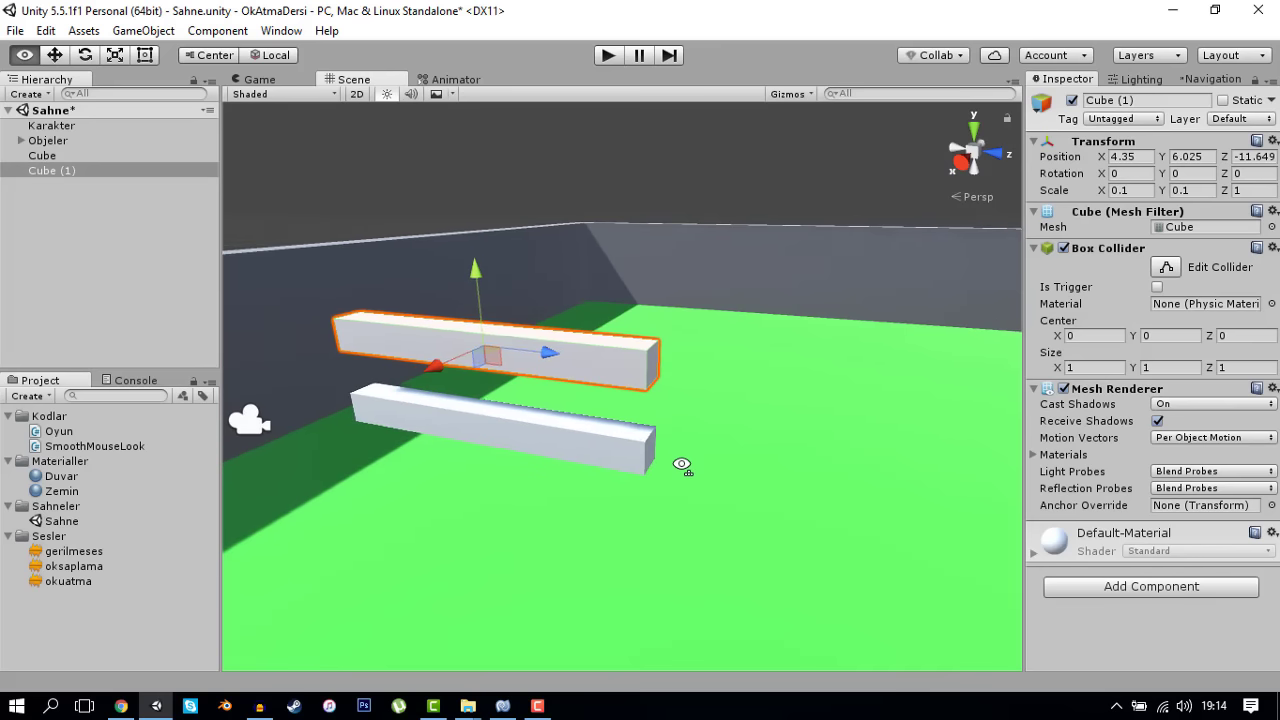
left_click(1132, 174)
type("45")
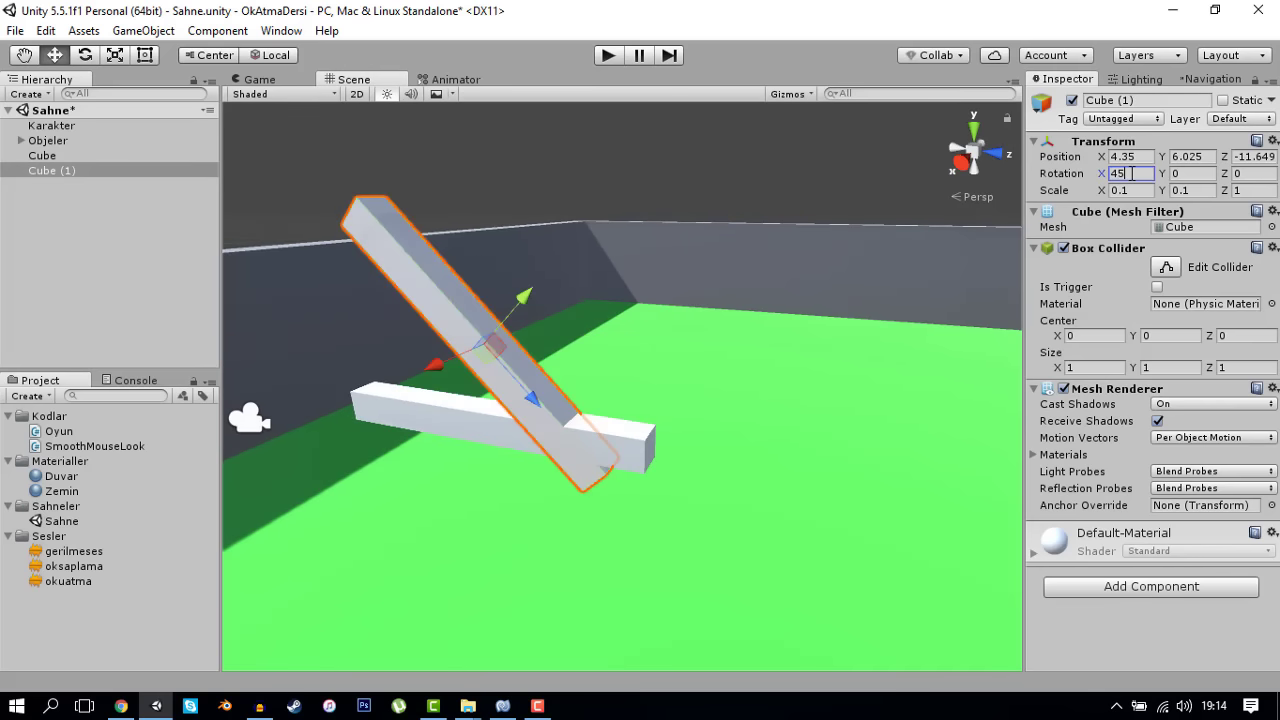
mouse_move(586, 487)
left_mouse_down("alt")
mouse_move(633, 428)
mouse_move(637, 505)
left_mouse_up("alt")
left_click(1255, 190)
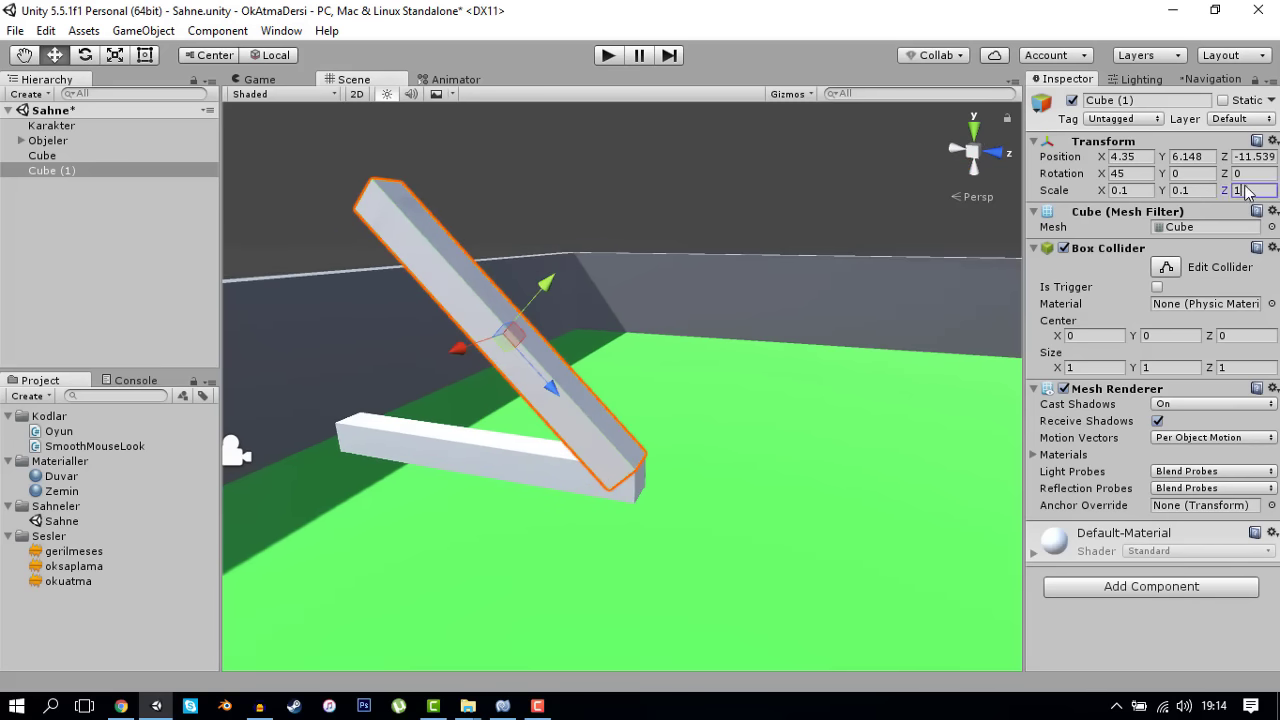
type("0.3")
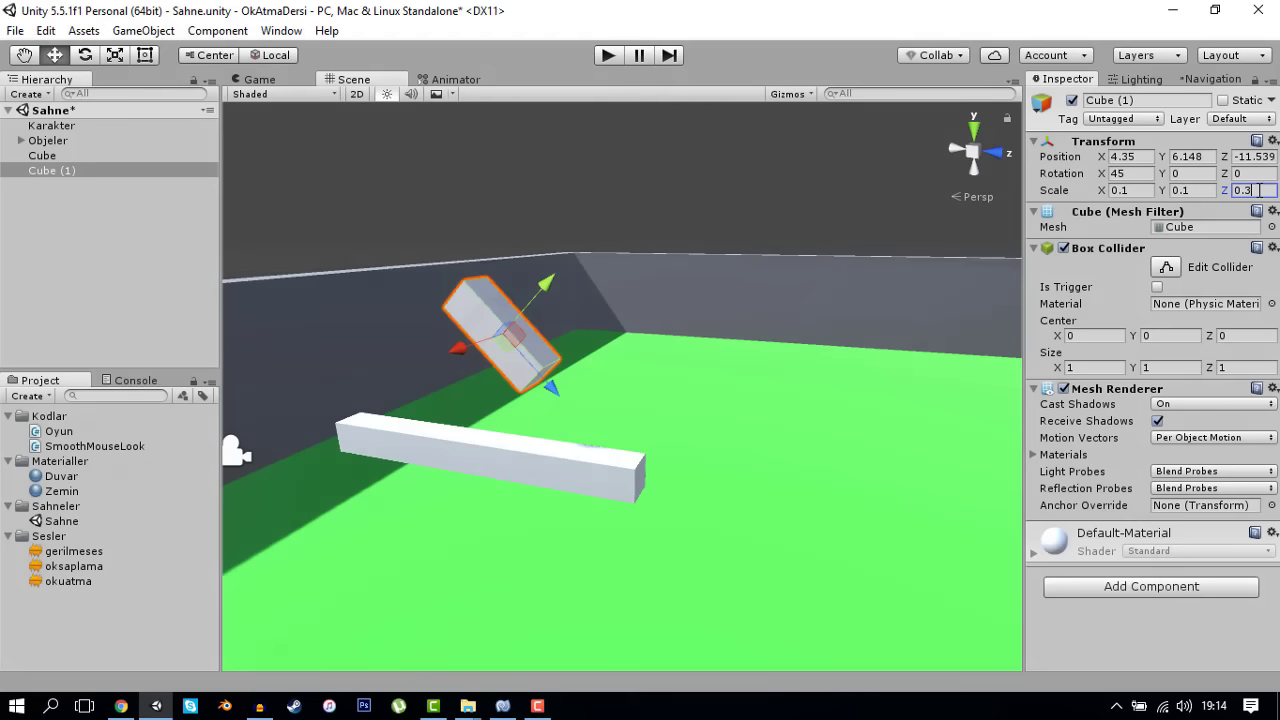
mouse_move(632, 373)
left_mouse_down("alt")
mouse_move(520, 340)
mouse_move(497, 349)
mouse_move(553, 376)
mouse_move(649, 471)
mouse_move(528, 487)
mouse_move(520, 449)
mouse_move(594, 420)
mouse_move(614, 396)
mouse_move(629, 425)
left_mouse_up("alt")
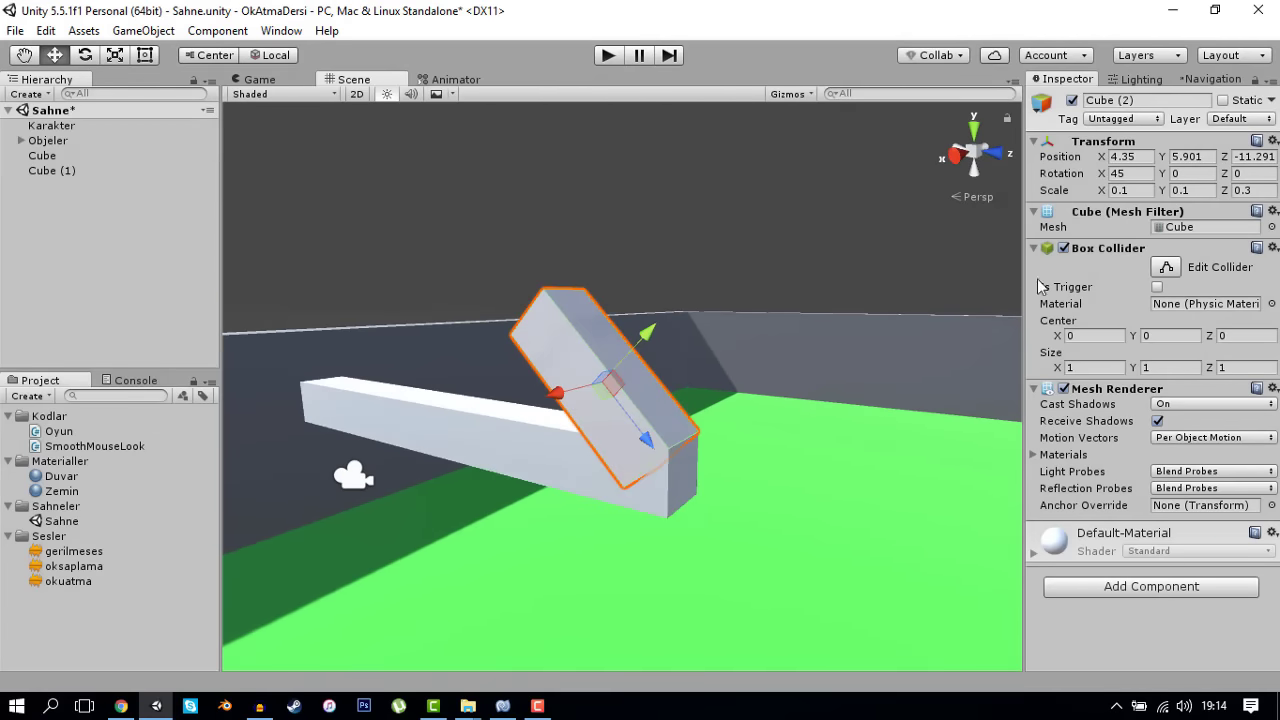
- Duplicate the tilted block as Cube (2) at -45° X rotation, slide it into place and save
key("ctrl+d")
left_click(1128, 173)
type("-45")
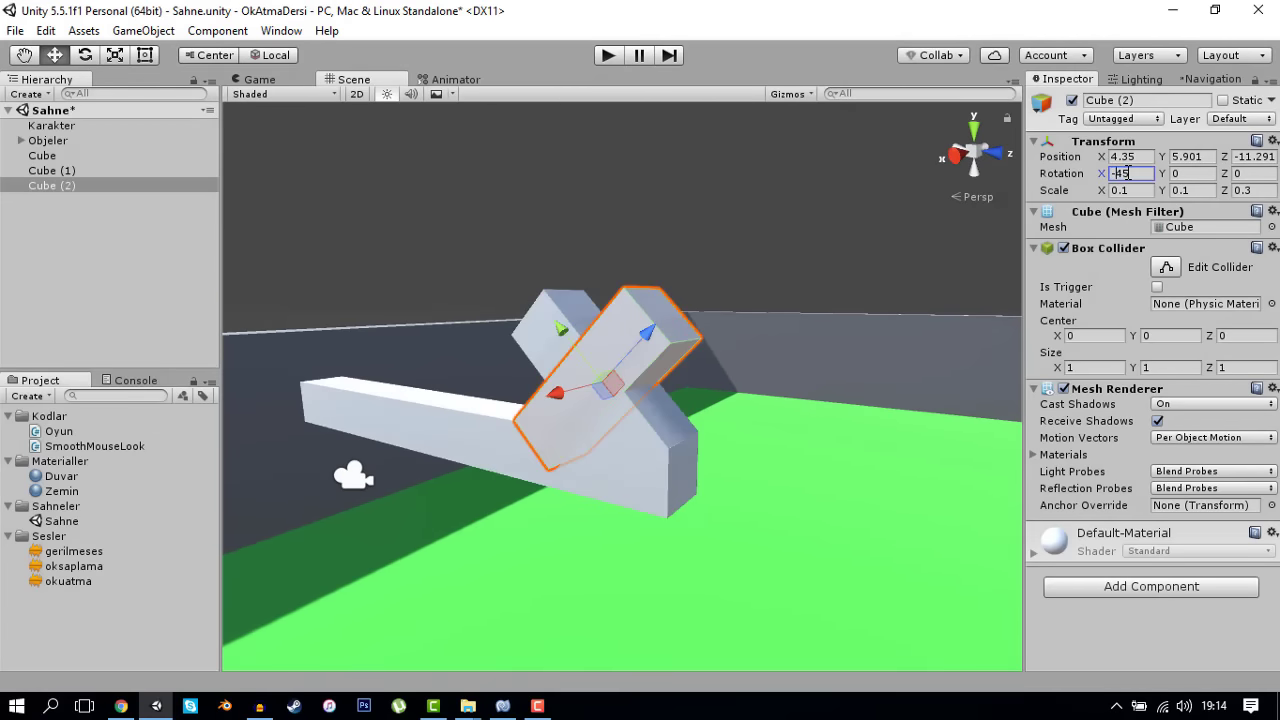
mouse_move(648, 333)
left_mouse_down()
mouse_move(675, 452)
mouse_move(605, 493)
mouse_move(665, 525)
mouse_move(484, 355)
mouse_move(791, 457)
mouse_move(583, 363)
mouse_move(451, 361)
mouse_move(580, 343)
mouse_move(503, 434)
mouse_move(584, 356)
mouse_move(471, 421)
left_mouse_up()
left_click(484, 355)
key("ctrl+s")
- Duplicate Cube (1) as Cube (3) with X rotation 0 and Y rotation 45, placed at the arrow
left_click(584, 356)
key("ctrl+d")
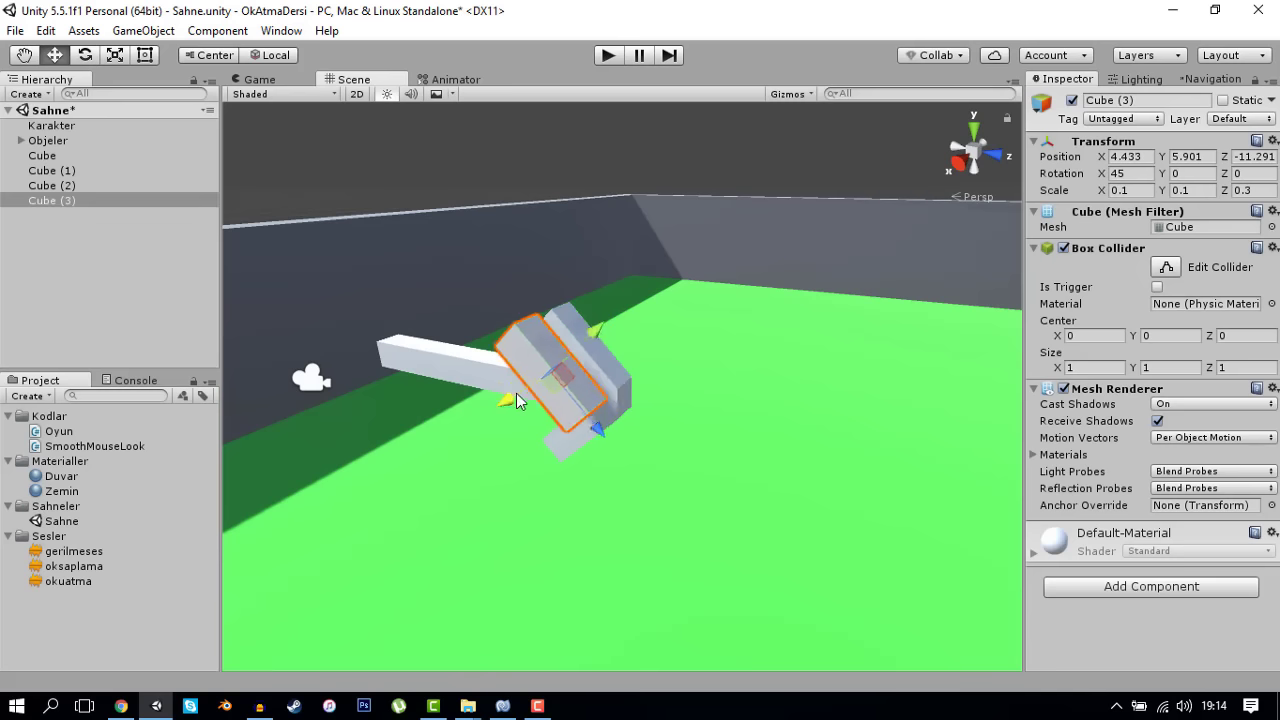
left_click(1136, 172)
type("0")
left_click(1250, 173)
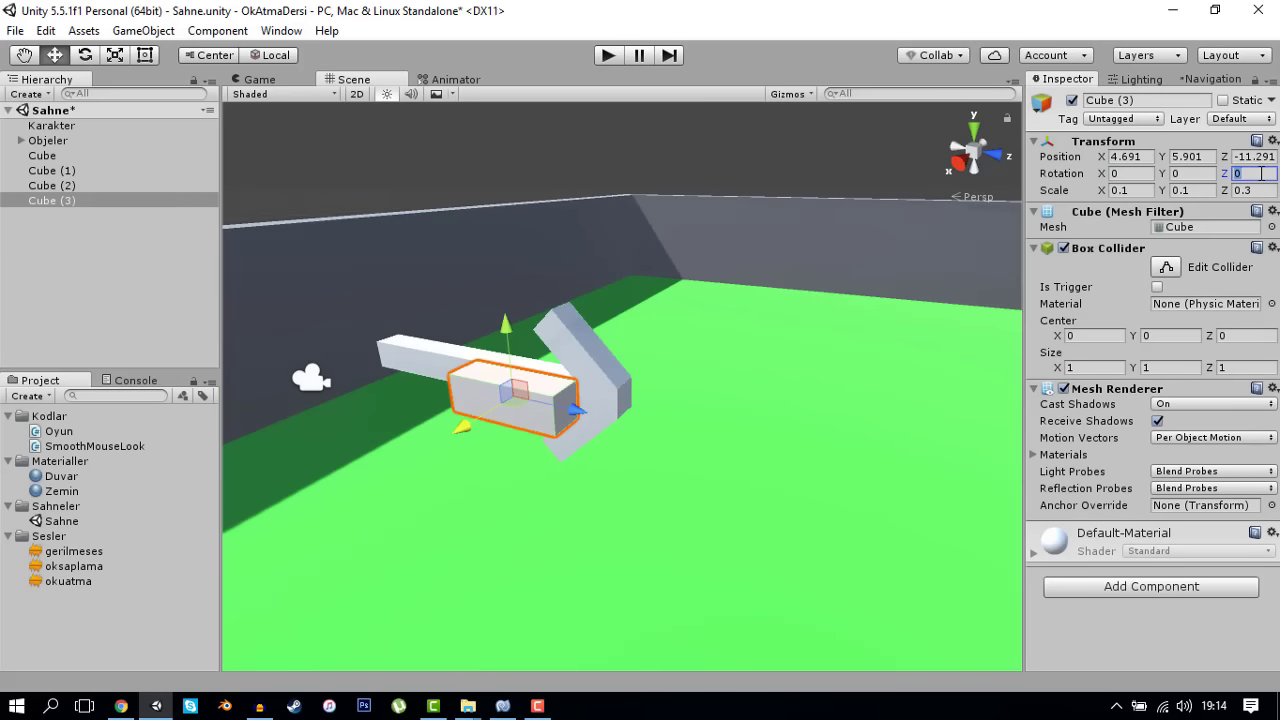
type("45")
key("BackSpace")
left_click(1184, 172)
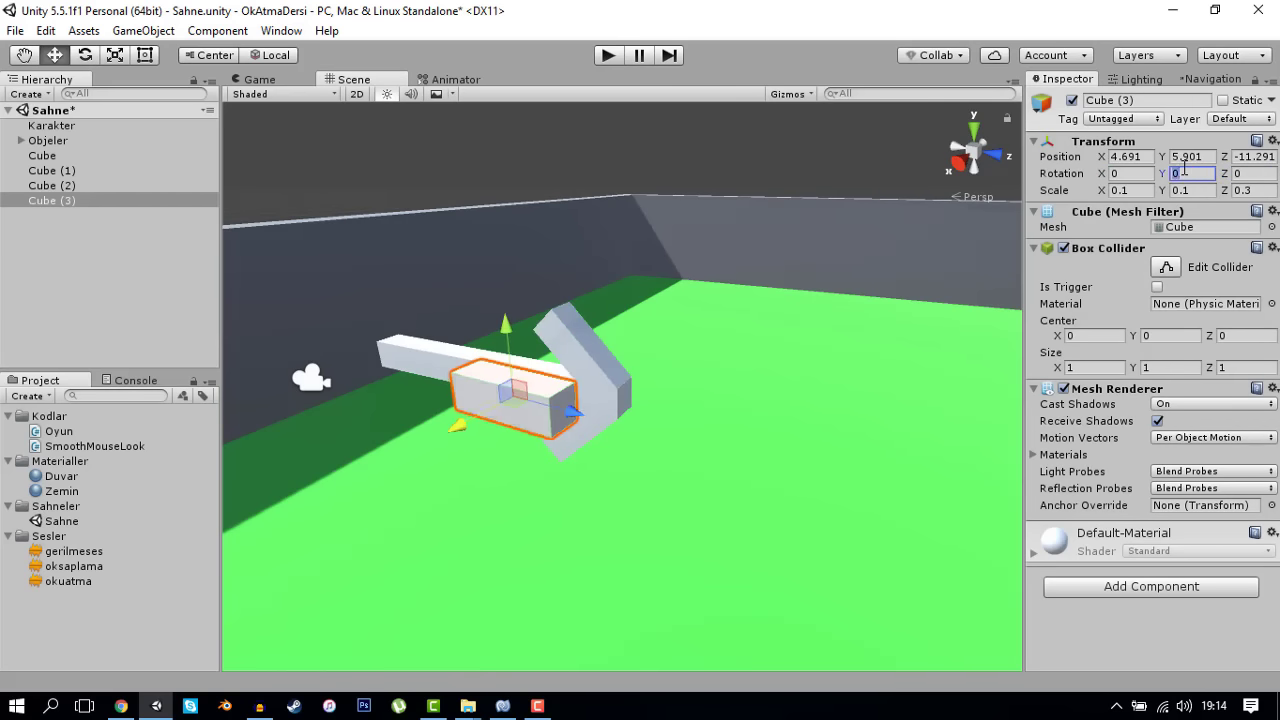
type("45")
mouse_move(739, 378)
left_mouse_down("alt")
mouse_move(543, 420)
mouse_move(457, 416)
mouse_move(568, 379)
left_mouse_up("alt")
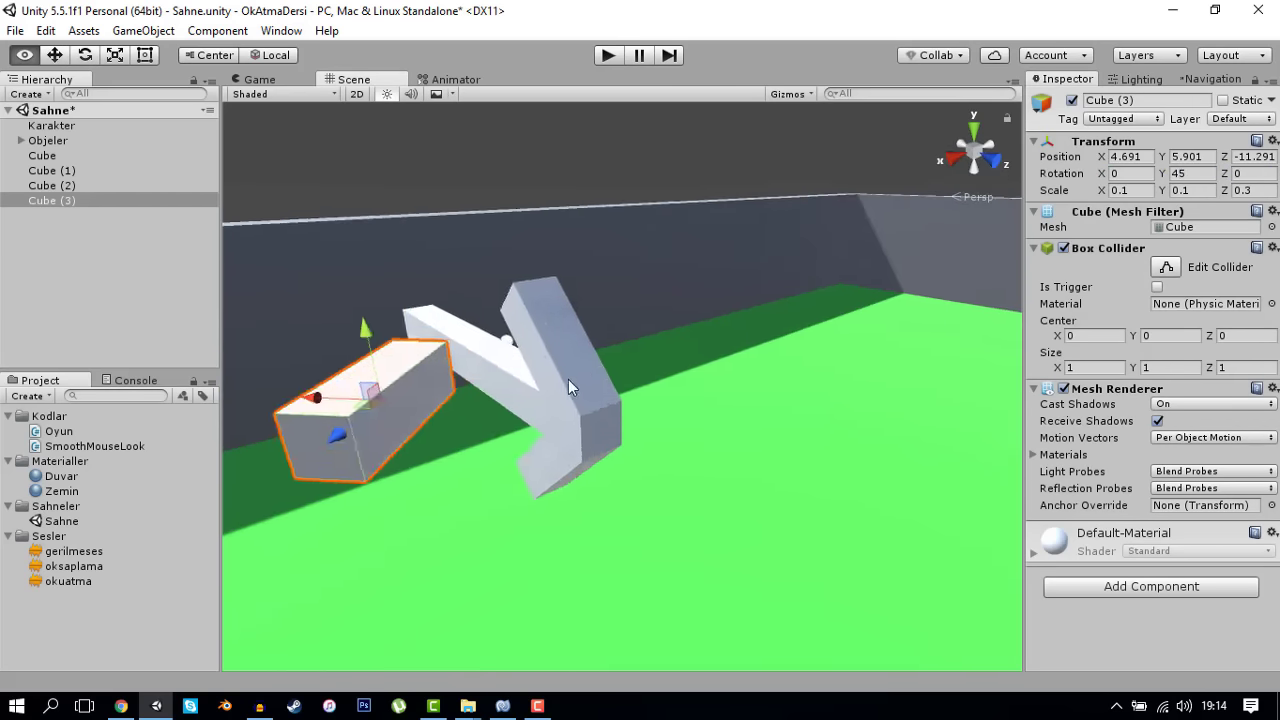
mouse_move(370, 416)
left_mouse_down()
mouse_move(620, 415)
mouse_move(606, 392)
left_mouse_up()
- Duplicate Cube (3) as Cube (4) with Y rotation -45 and slide it along Z into the arrowhead
key("ctrl+d")
left_click_drag(523, 394, 410, 372)
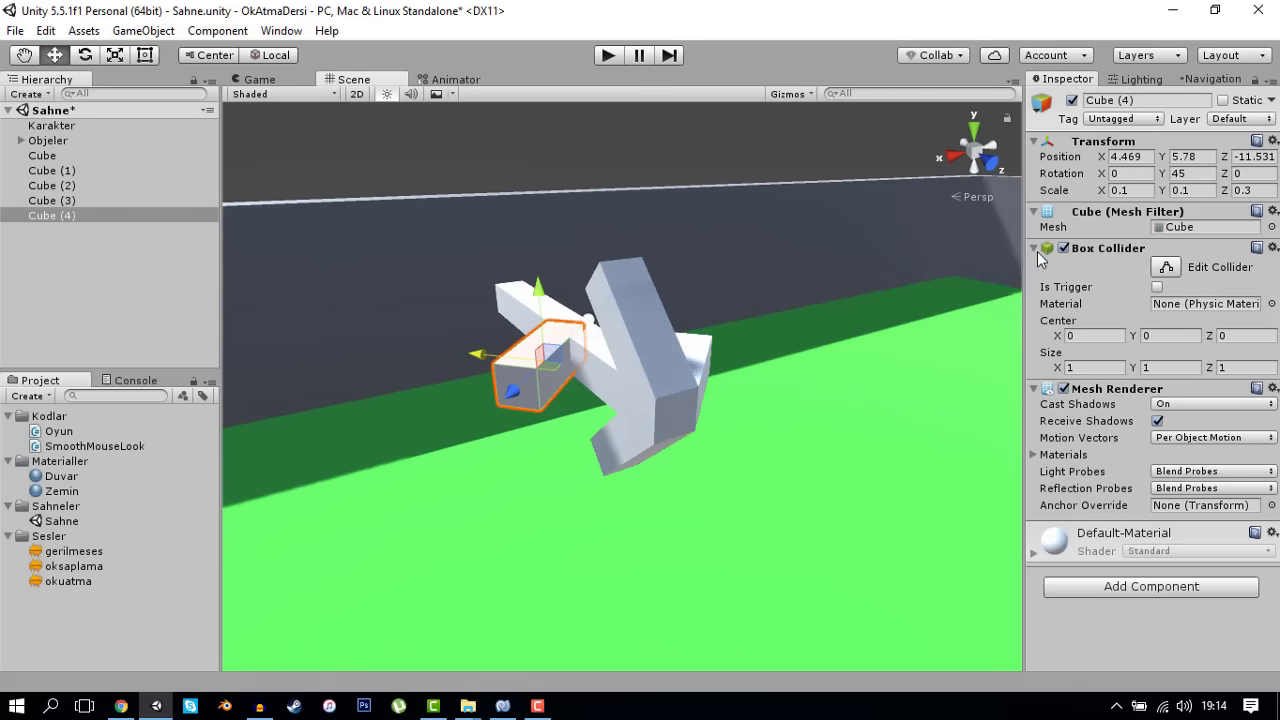
left_click(1203, 174)
type("-45")
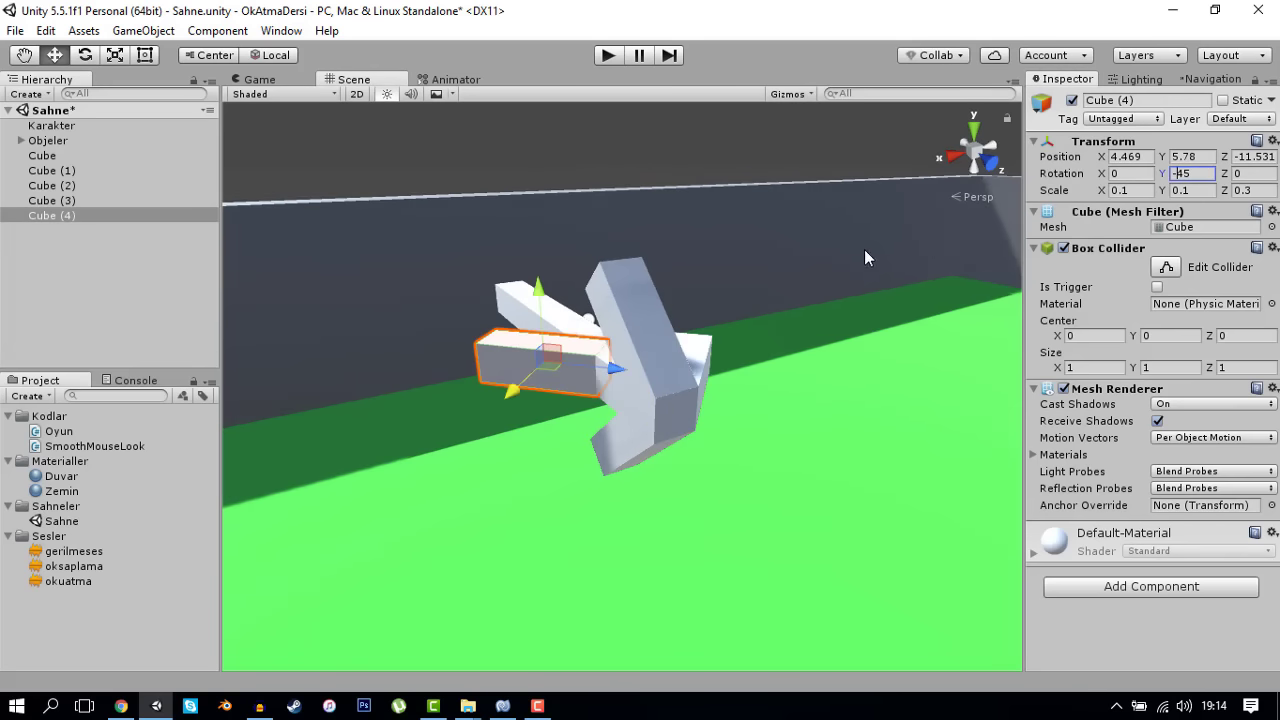
left_click_drag(864, 257, 900, 250, "alt")
left_click_drag(646, 357, 685, 400)
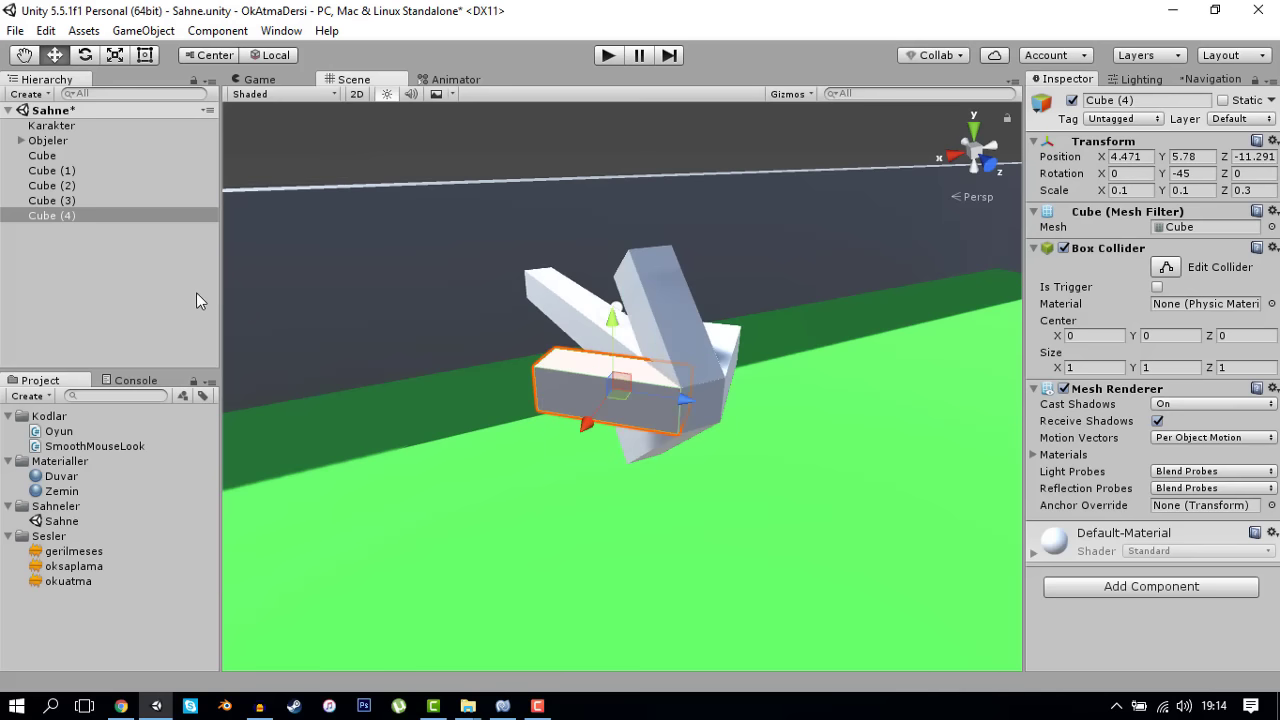
left_click(165, 290)
mouse_move(300, 300)
left_mouse_down("alt")
mouse_move(286, 305)
mouse_move(448, 380)
left_mouse_up("alt")
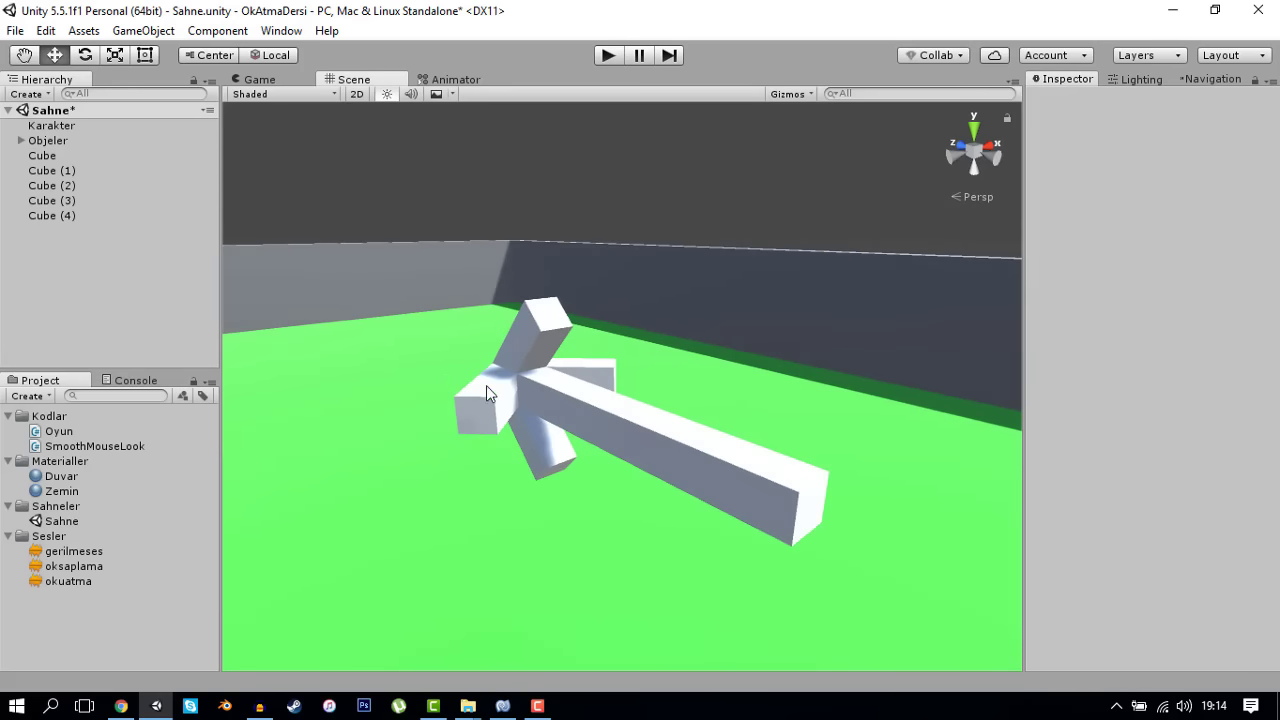
- Remove the Box Collider from all five arrow cubes and save the scene
mouse_move(586, 400)
left_mouse_down("alt")
mouse_move(606, 414)
mouse_move(971, 409)
mouse_move(586, 431)
mouse_move(493, 520)
mouse_move(343, 514)
mouse_move(449, 500)
left_mouse_up("alt")
scroll(606, 414, "down", 5)
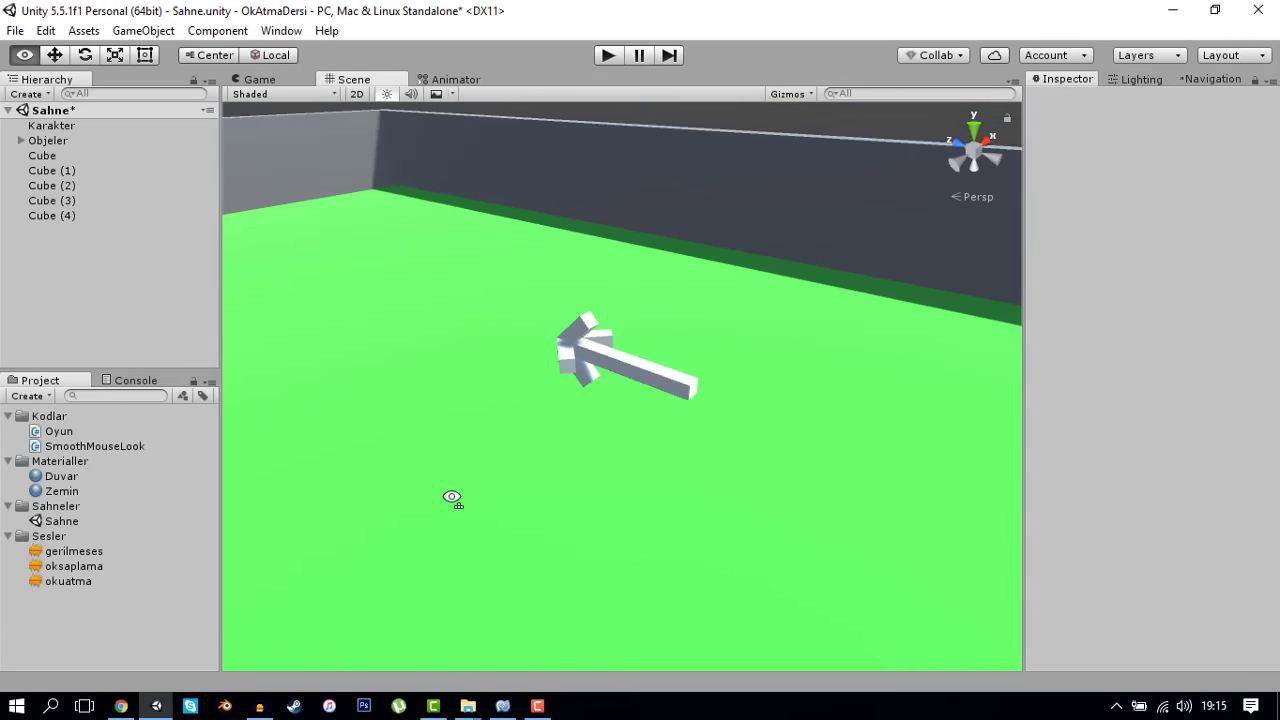
scroll(586, 367, "up", 2)
left_click(701, 355)
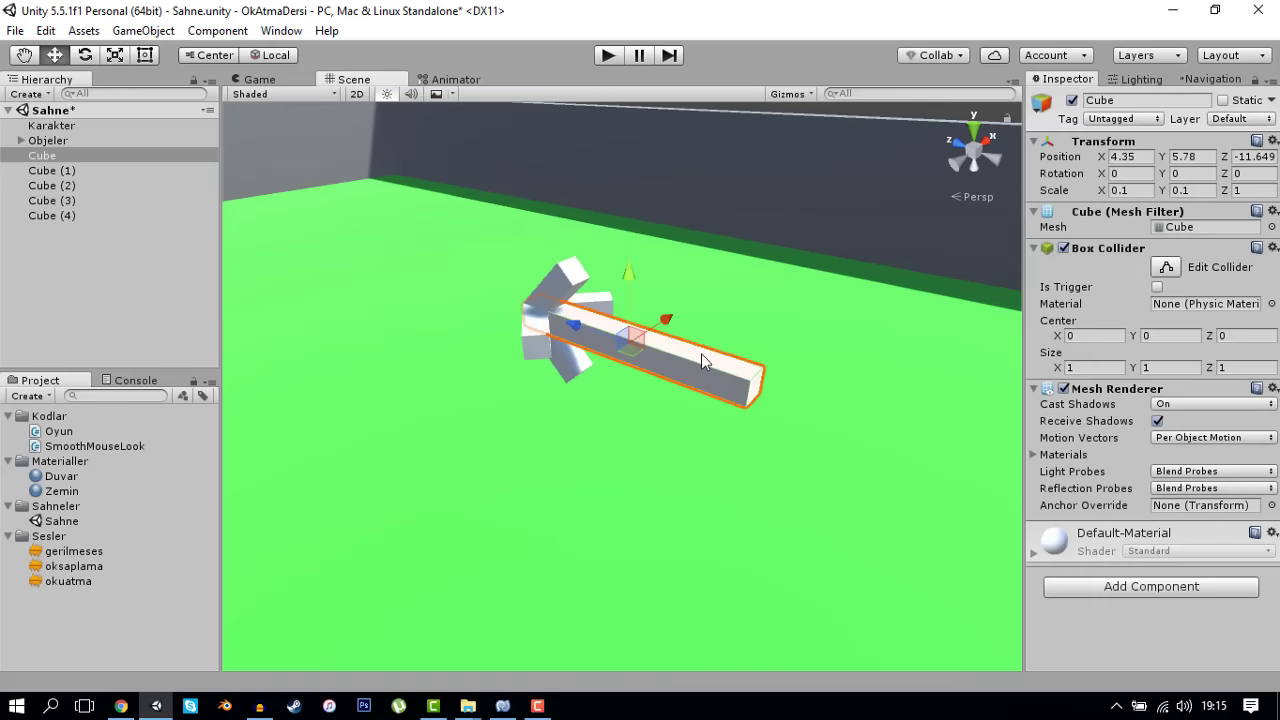
left_click(1100, 250)
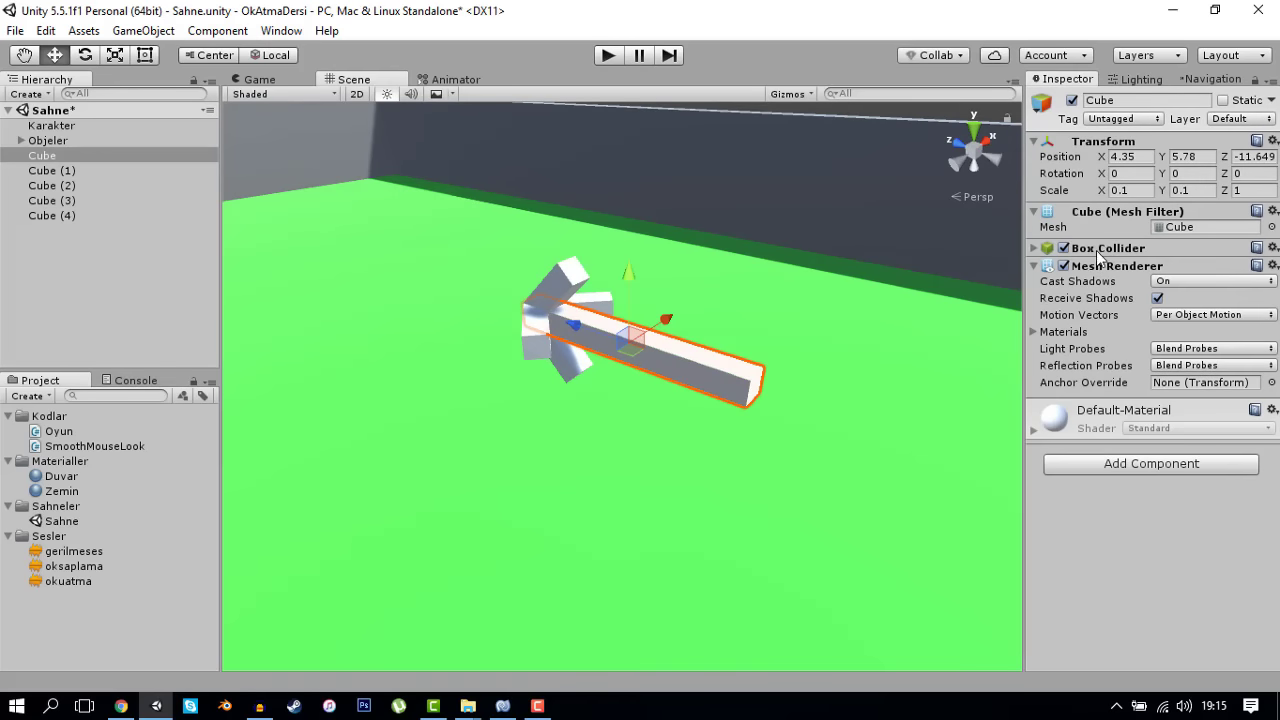
left_click(61, 210, "shift")
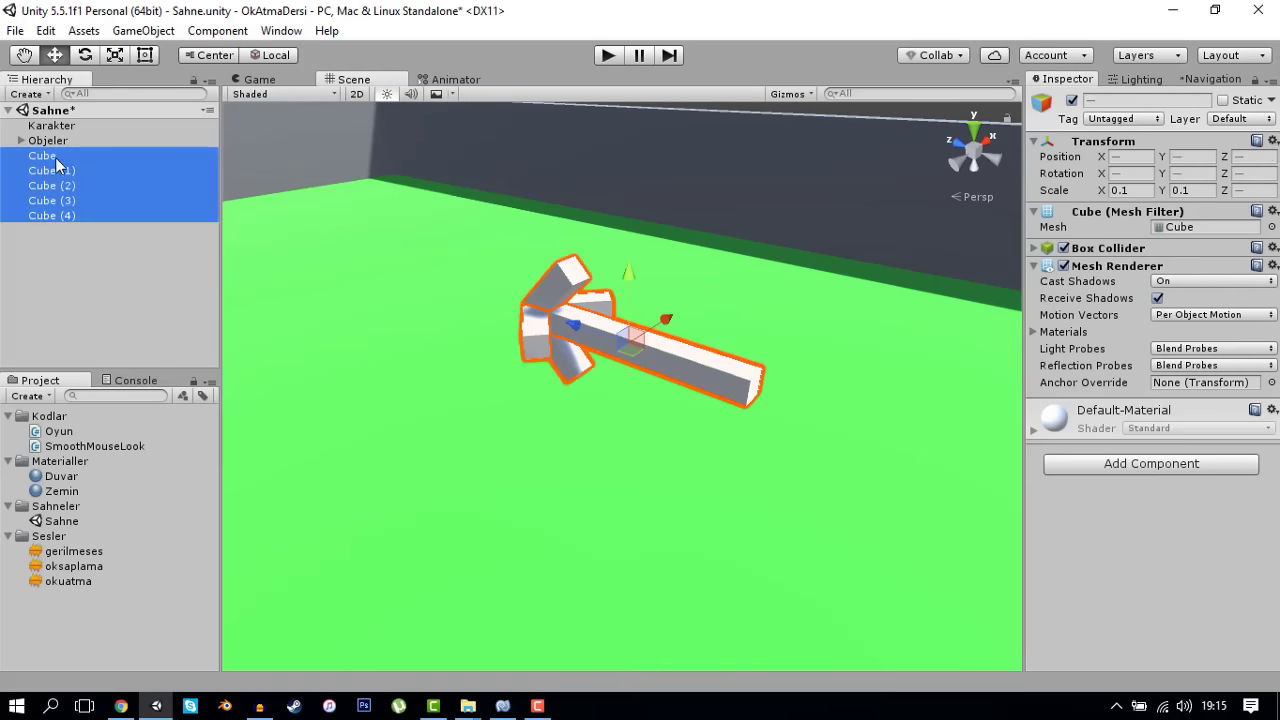
right_click(1070, 248)
left_click(1110, 326)
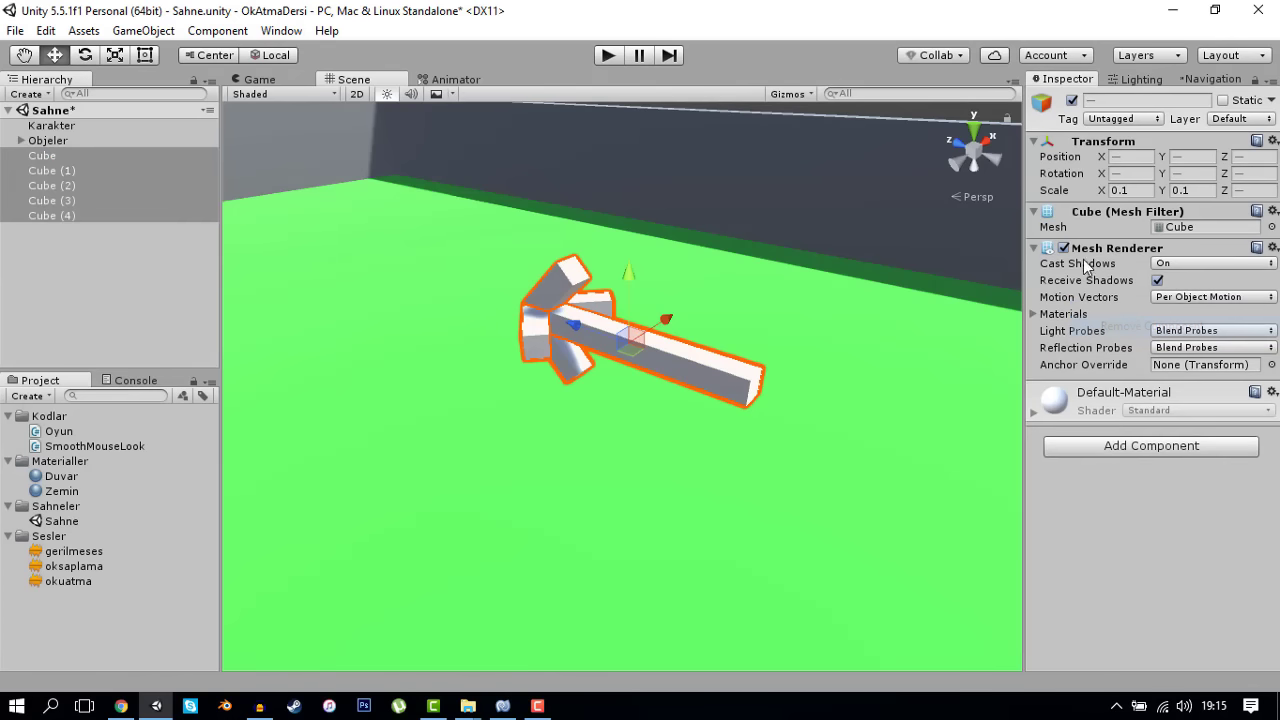
left_click(14, 263)
key("ctrl+s")
- Create an empty object at the scene root with scale 1, 1, 1
left_click(640, 339)
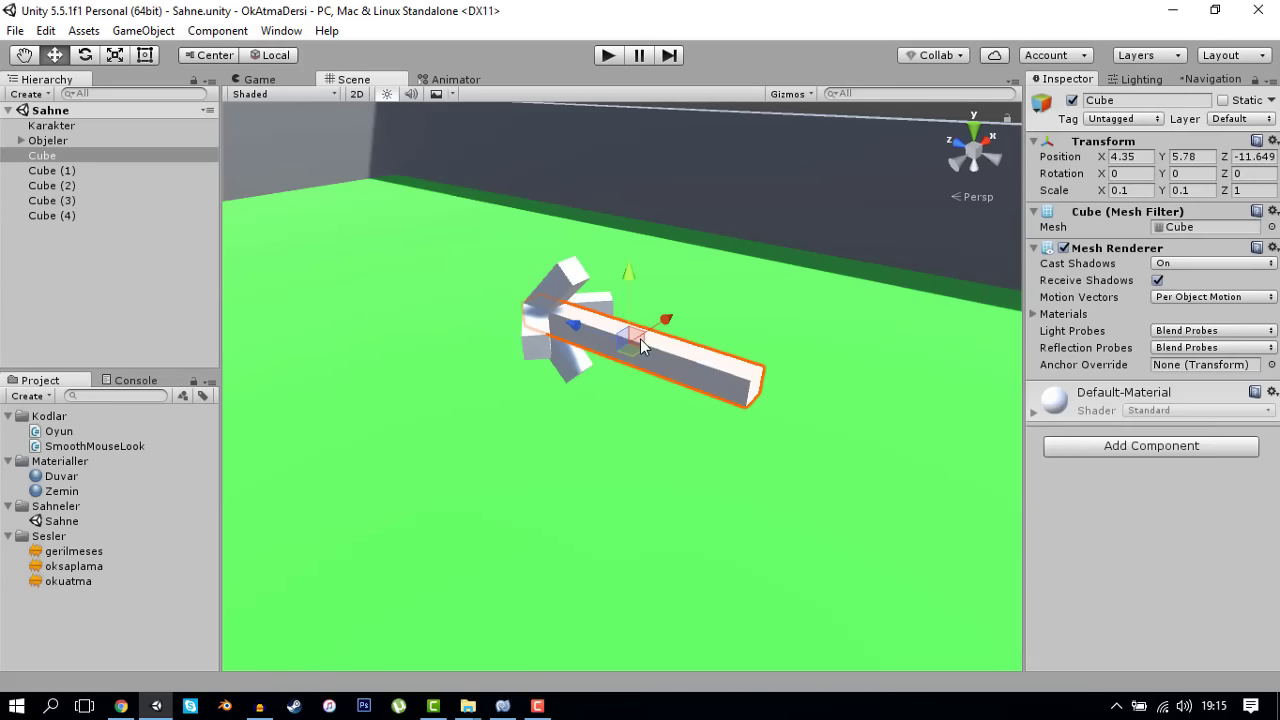
right_click(46, 163)
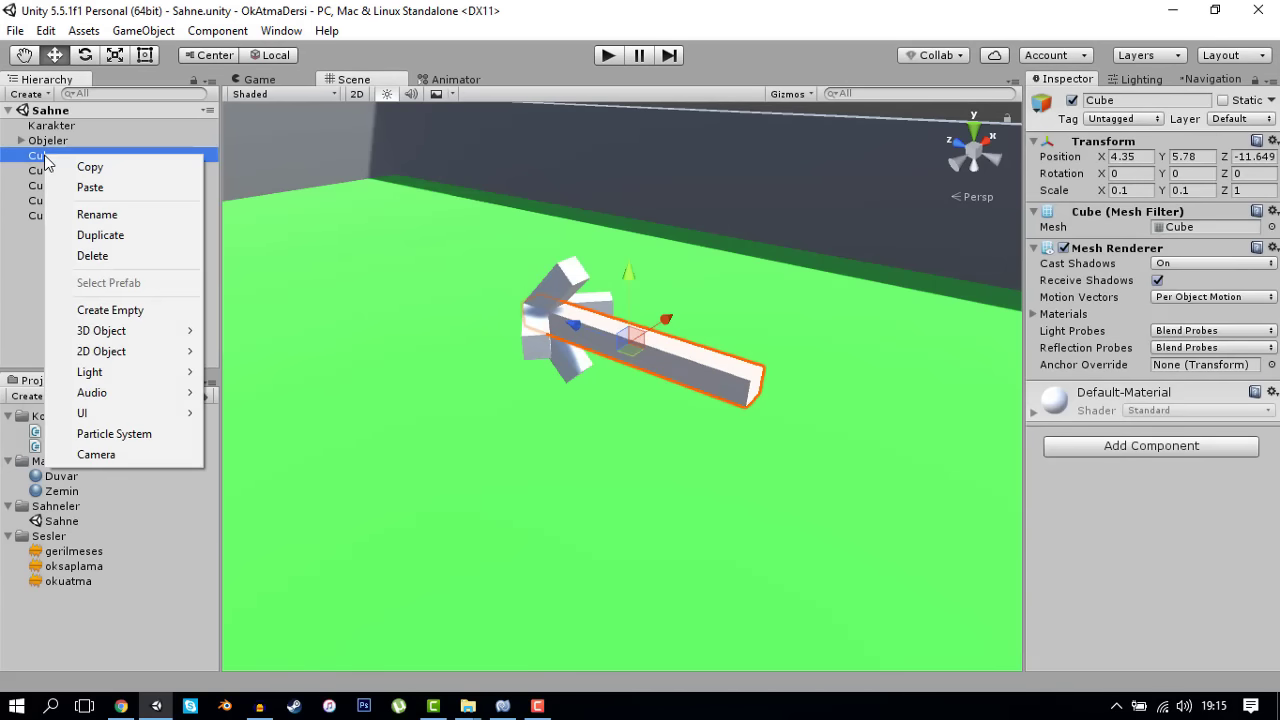
left_click(114, 310)
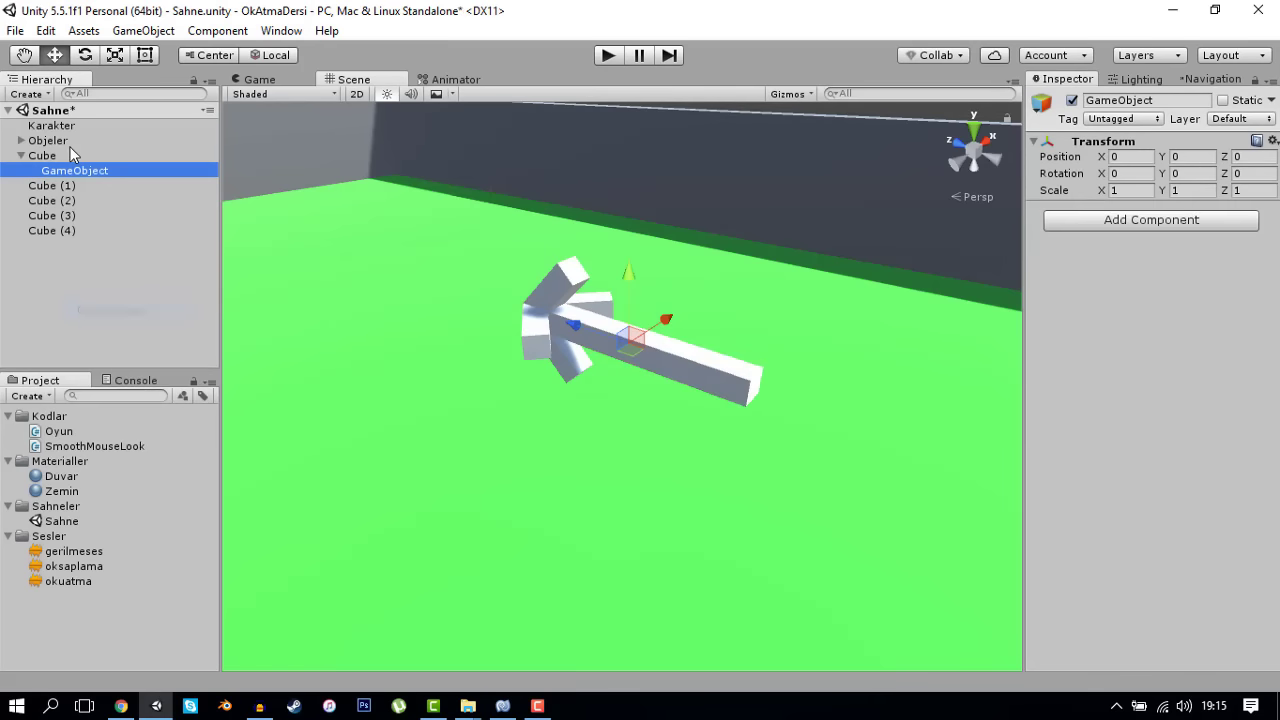
left_click_drag(50, 178, 48, 152)
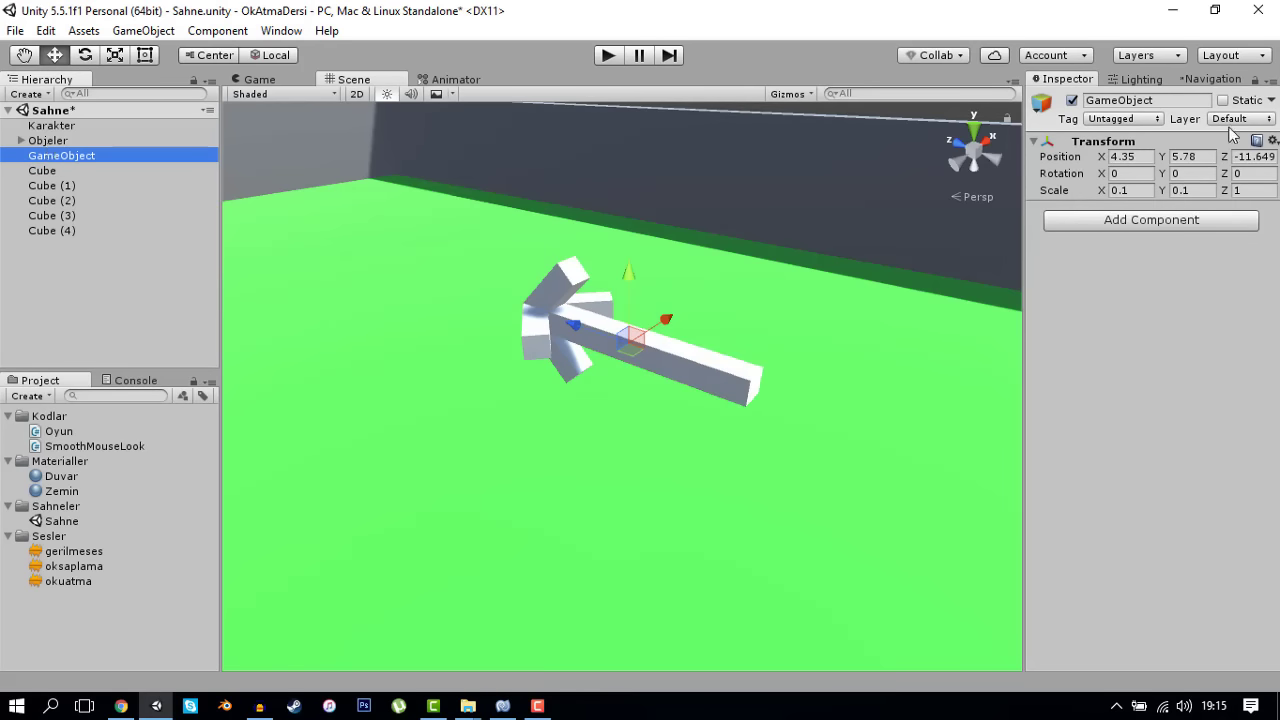
left_click(1145, 189)
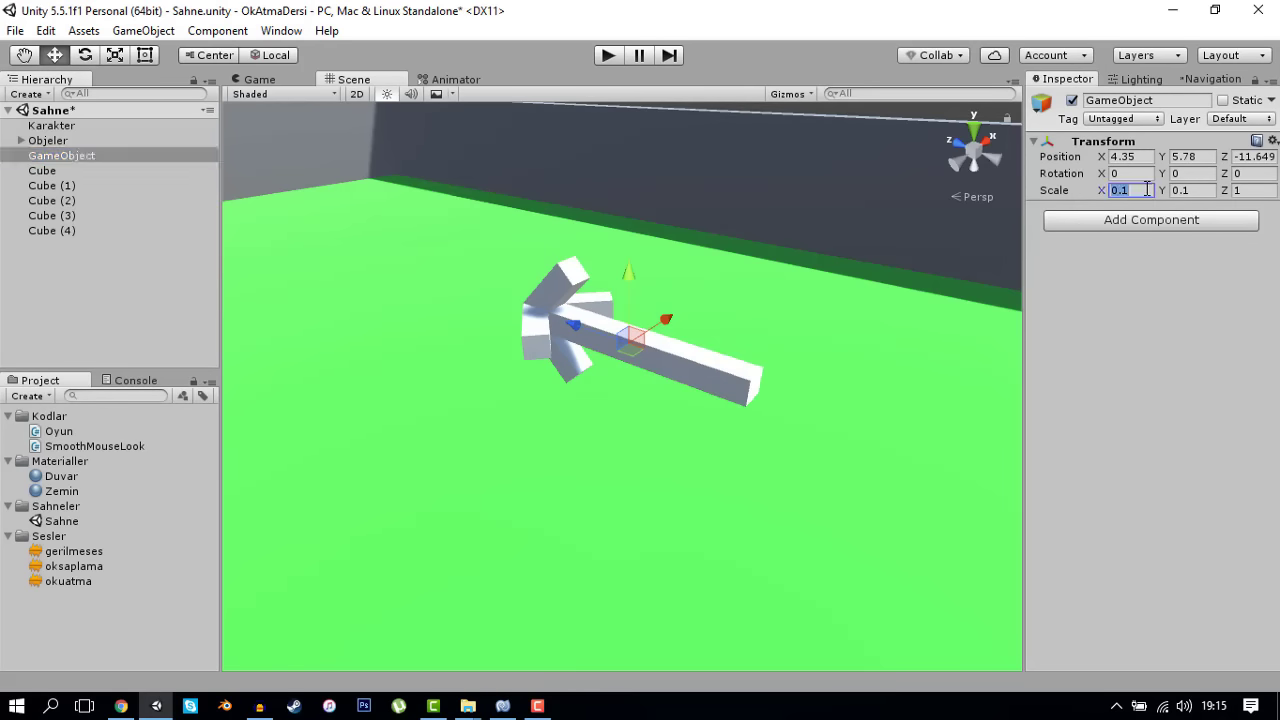
type("1")
left_click(1198, 190)
type("1")
left_click(1258, 191)
left_click(634, 343)
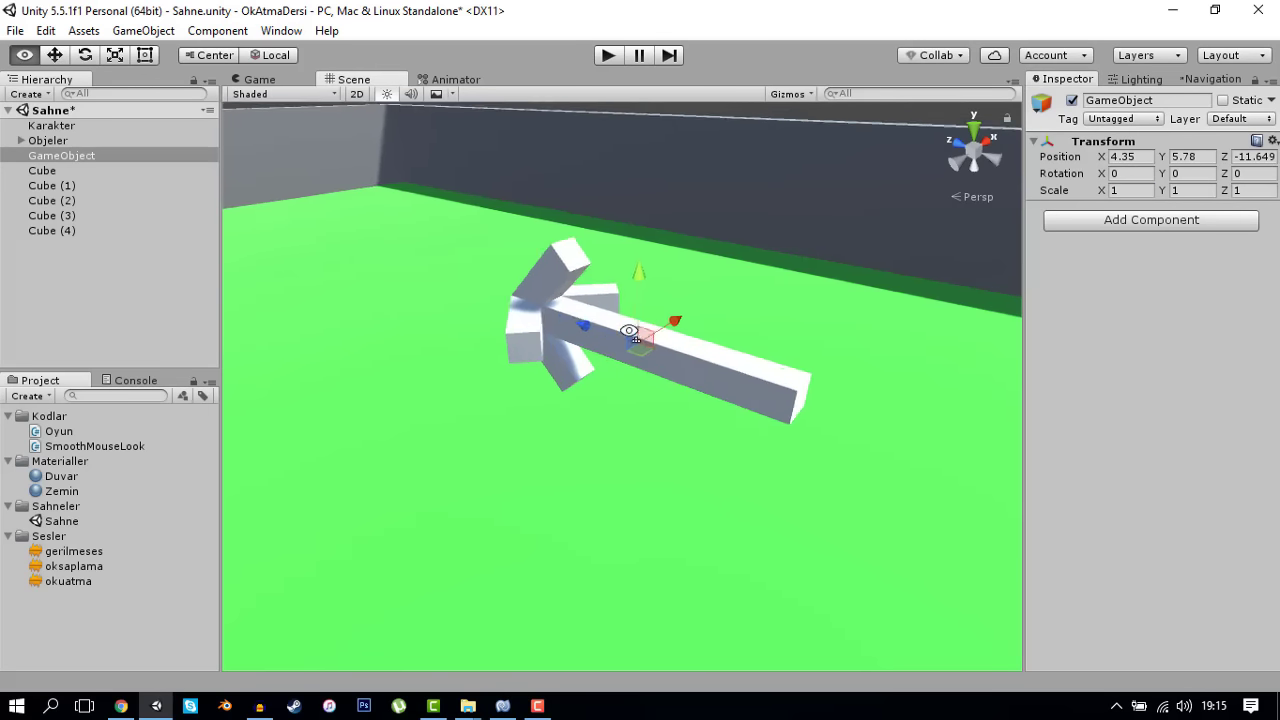
scroll(665, 289, "down", 5)
scroll(671, 307, "up", 5)
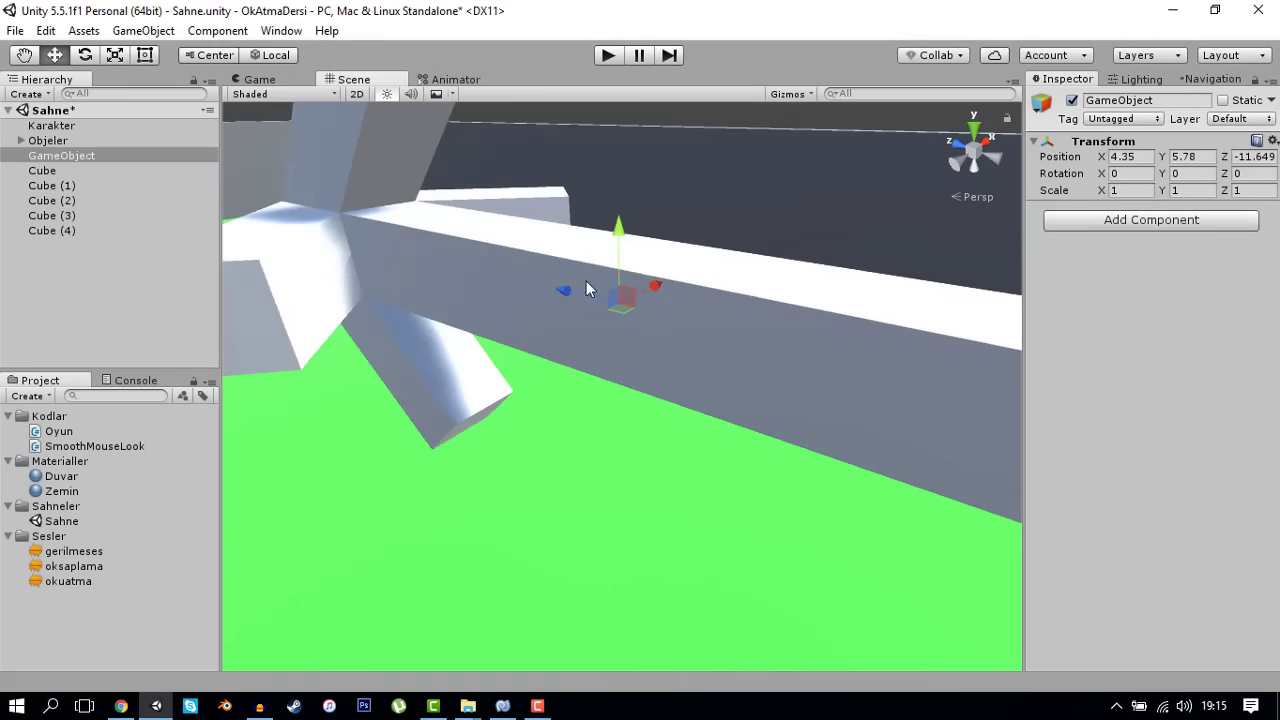
scroll(603, 300, "down", 5)
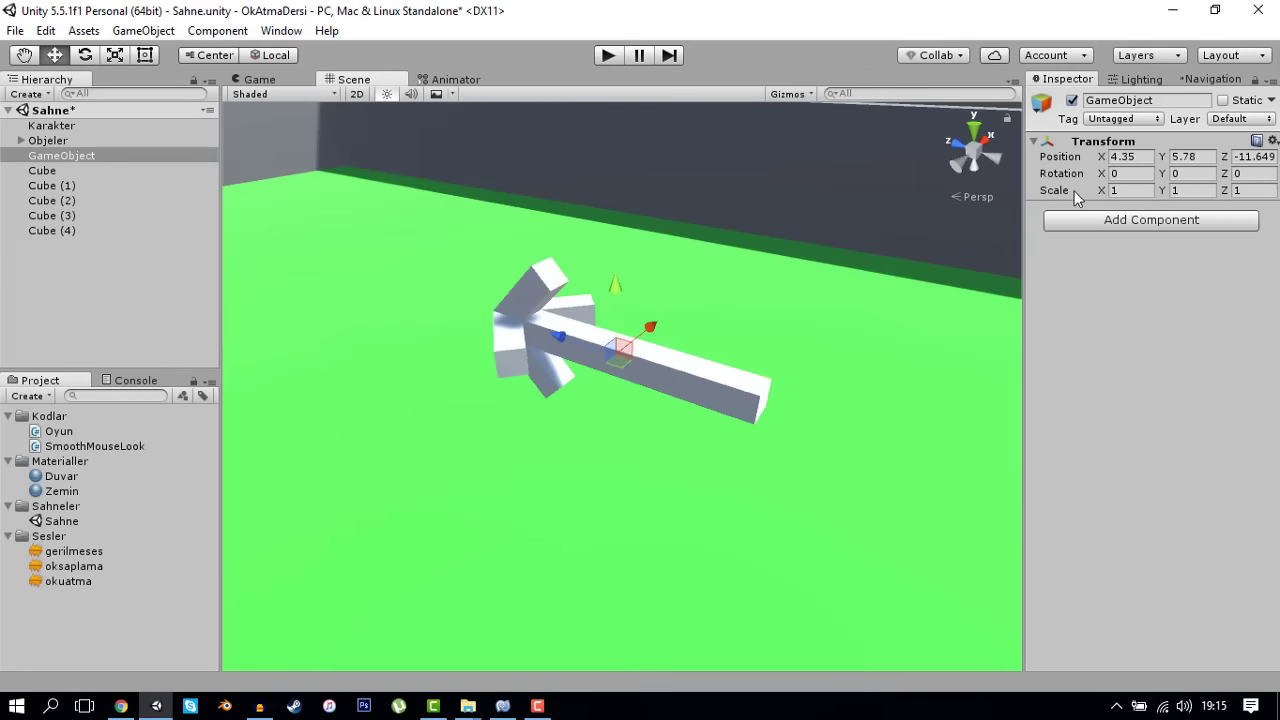
- Rename the empty object Ok and save the scene
left_click(50, 155)
left_click(48, 155)
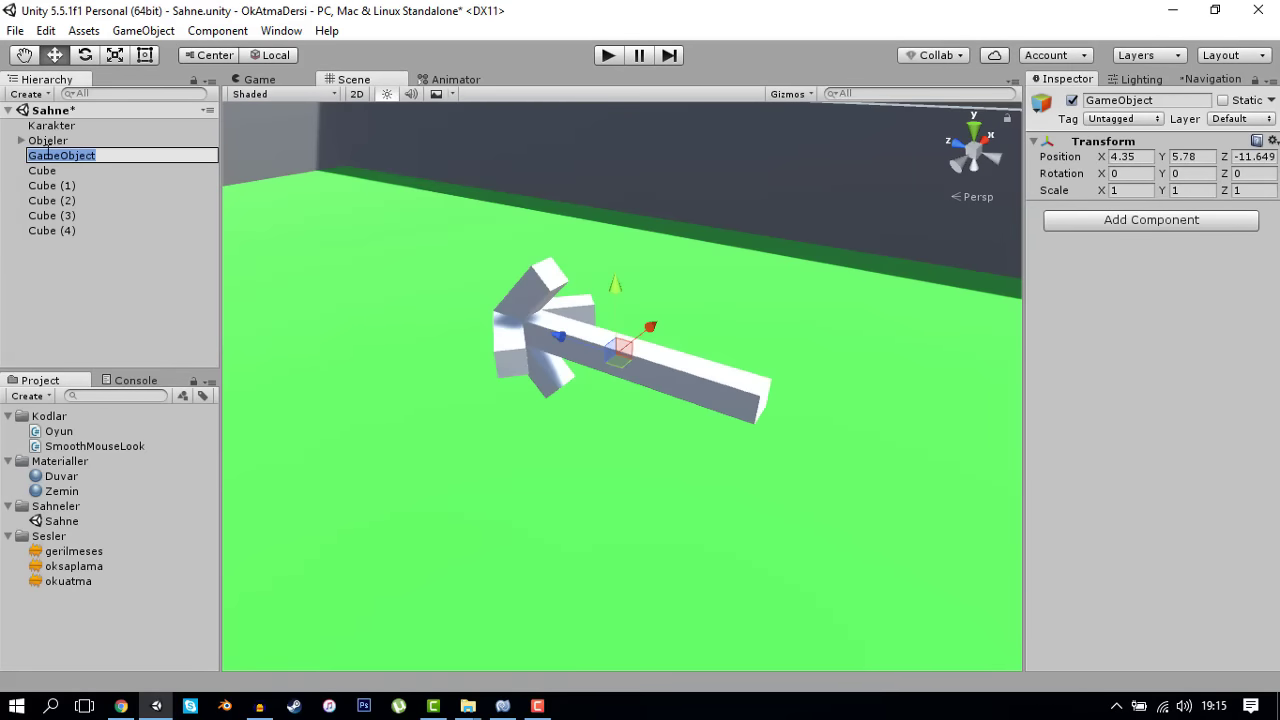
type("Ok")
key("Return")
key("ctrl+s")
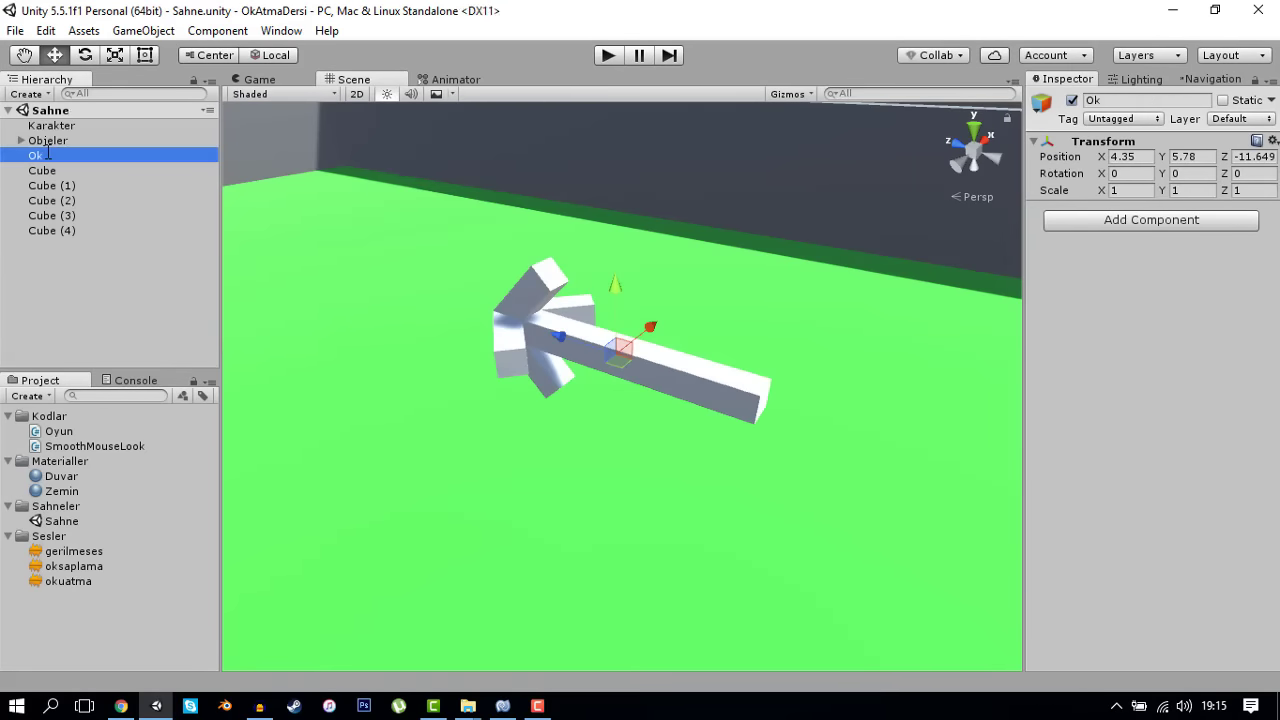
- Make Cube through Cube (4) children of Ok
left_click(44, 172)
left_click(50, 215, "shift")
left_click(49, 234, "shift")
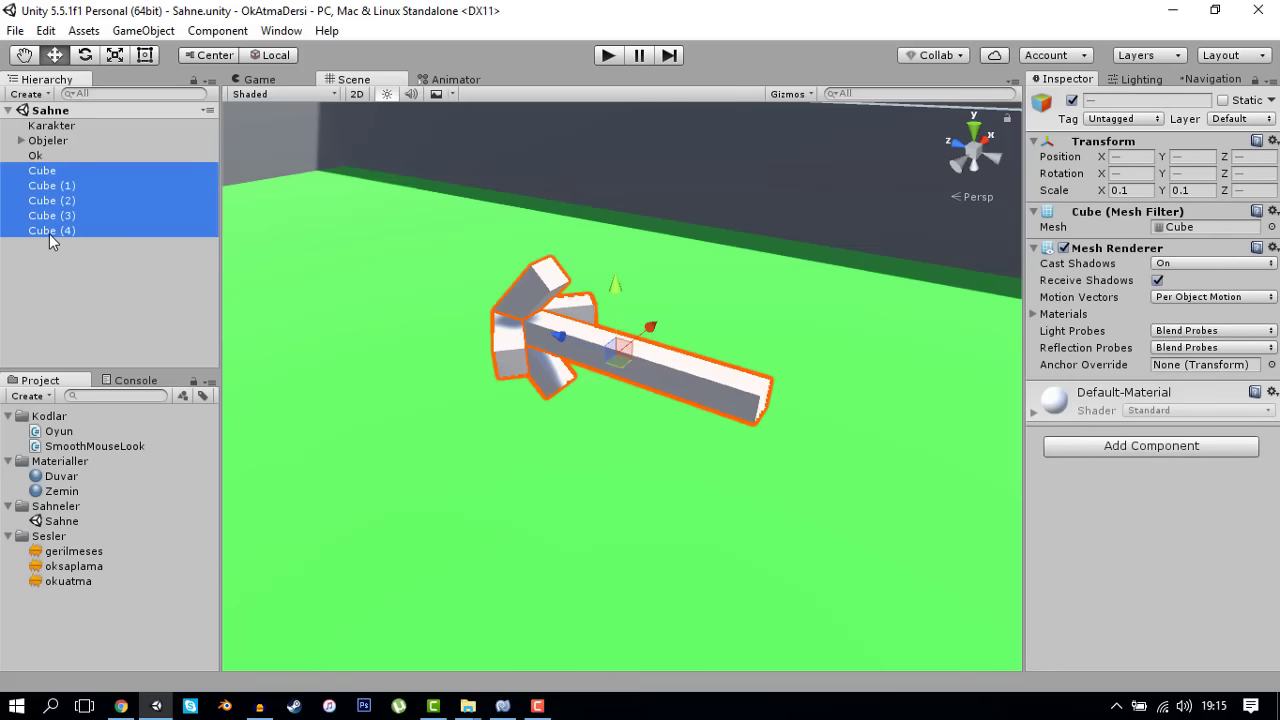
left_click_drag(53, 204, 40, 156)
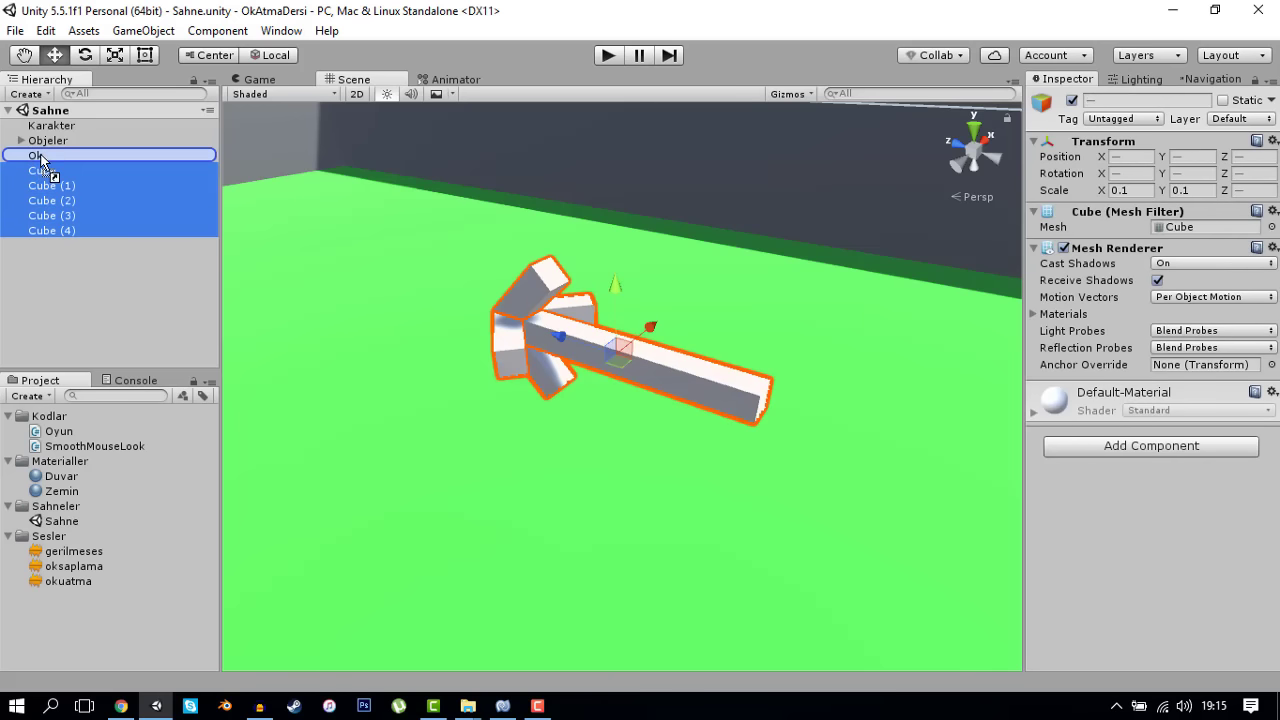
left_click(21, 156)
mouse_move(561, 336)
left_mouse_down()
mouse_move(588, 338)
mouse_move(548, 322)
left_mouse_up()
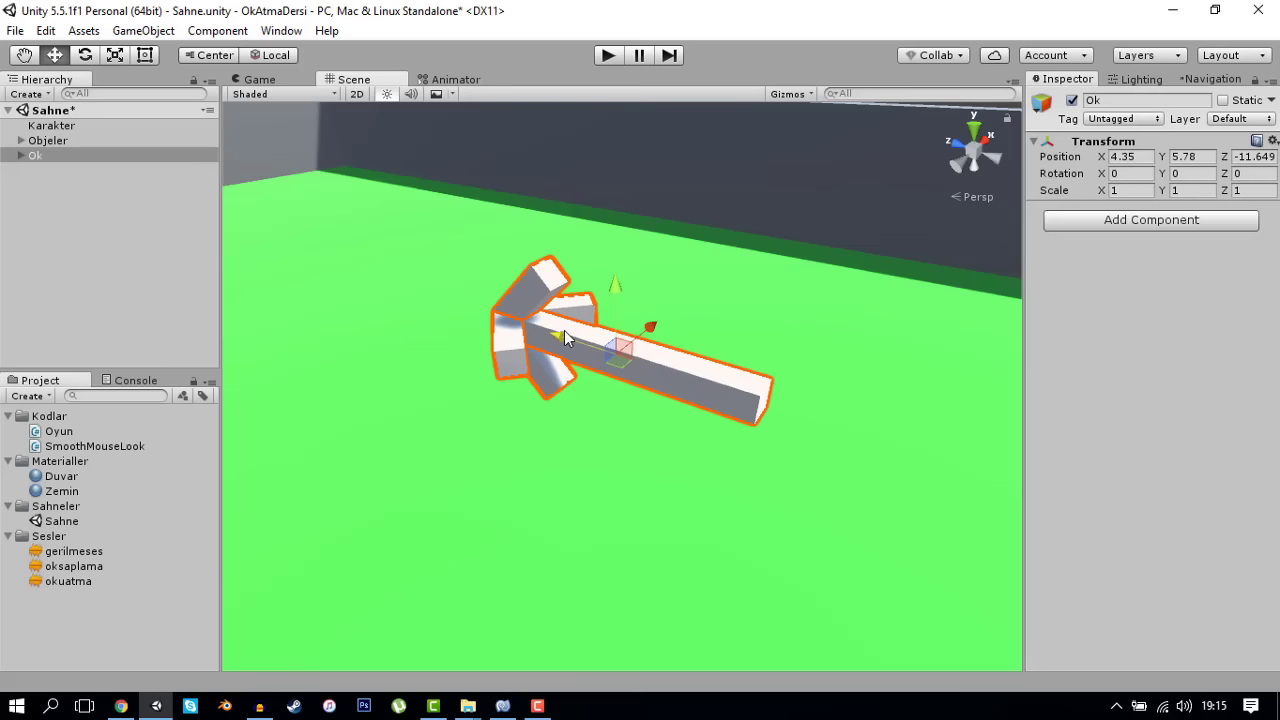
- Add a Box Collider to Ok and frame the arrow in an orthographic side view
left_click(1172, 222)
type("b")
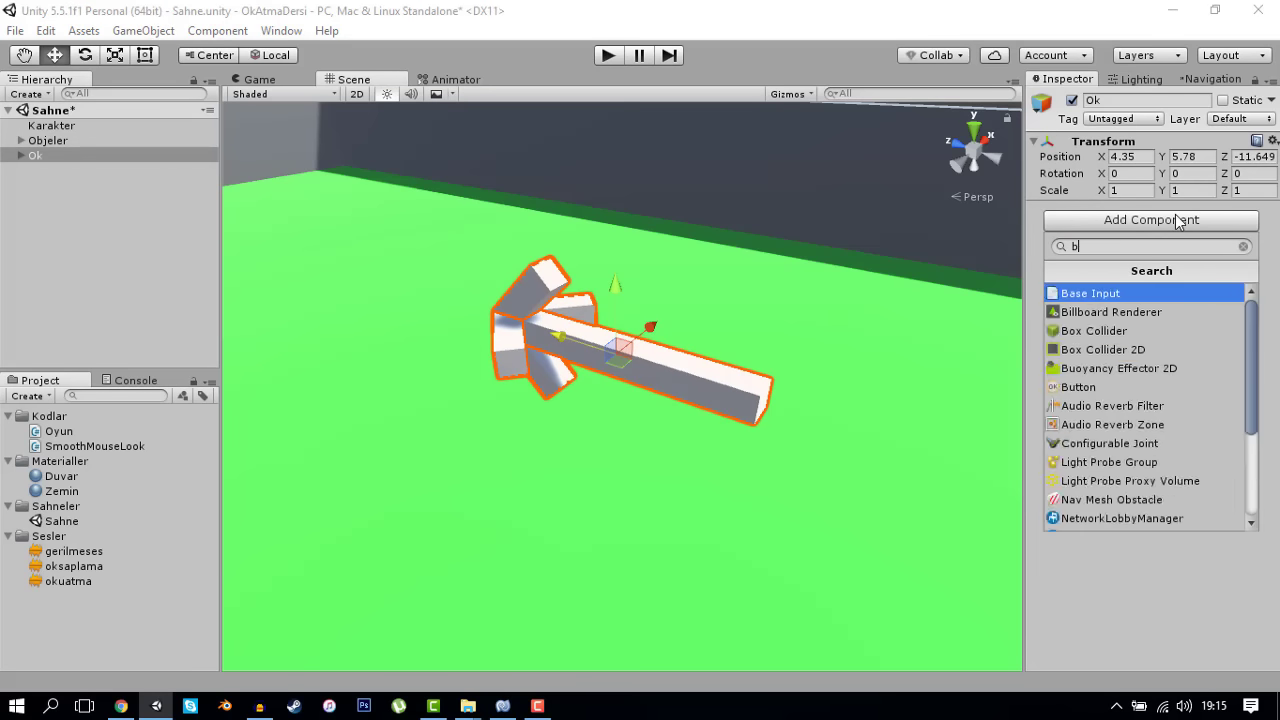
type("ox")
key("Return")
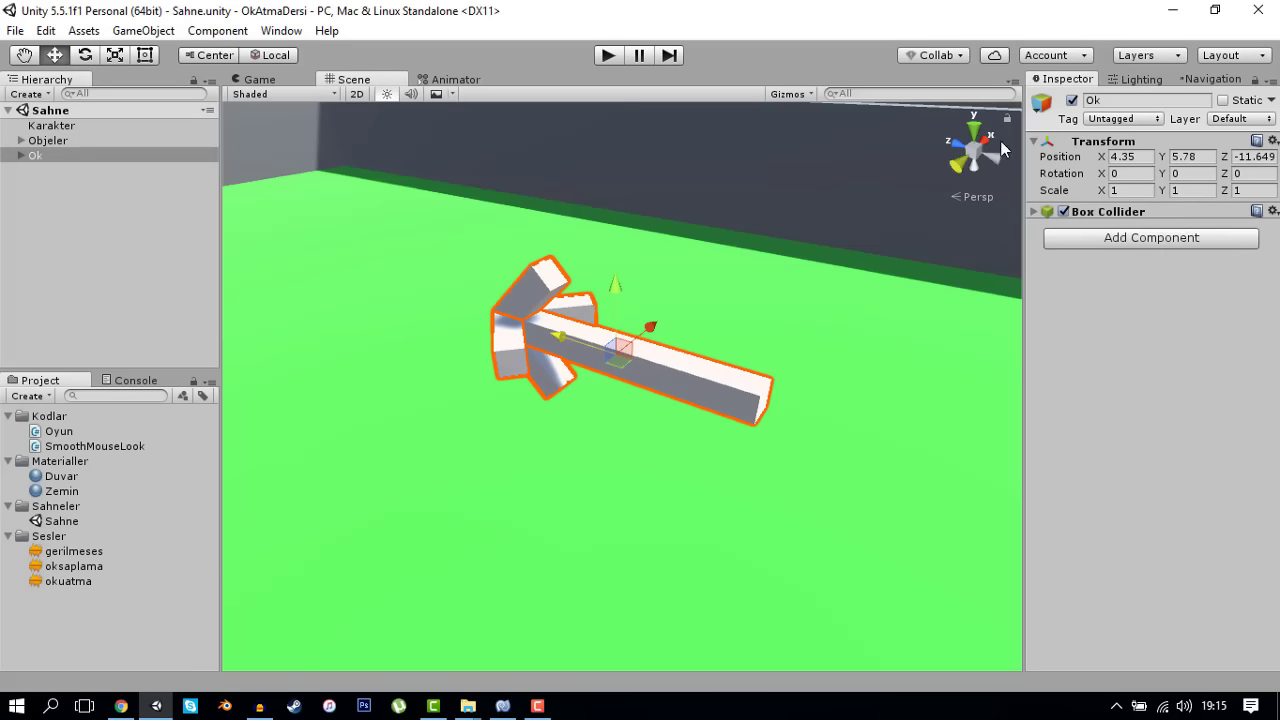
left_click(995, 158)
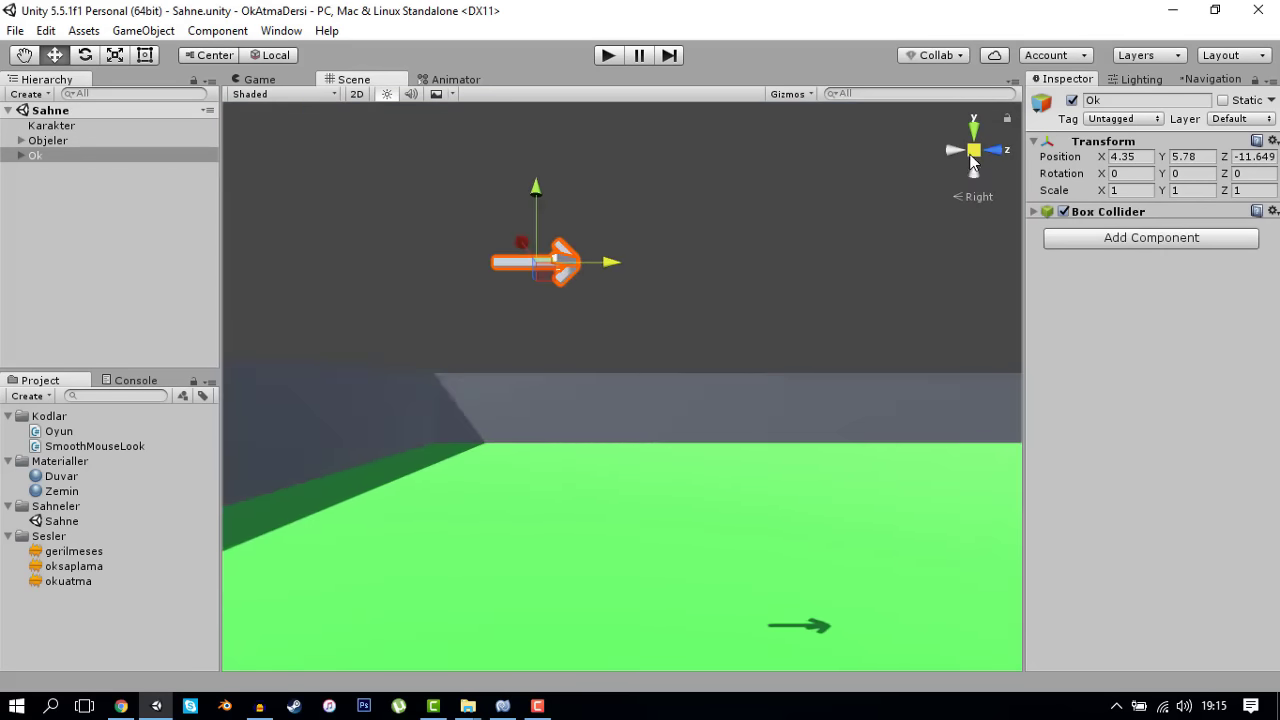
left_click(971, 155)
key("f")
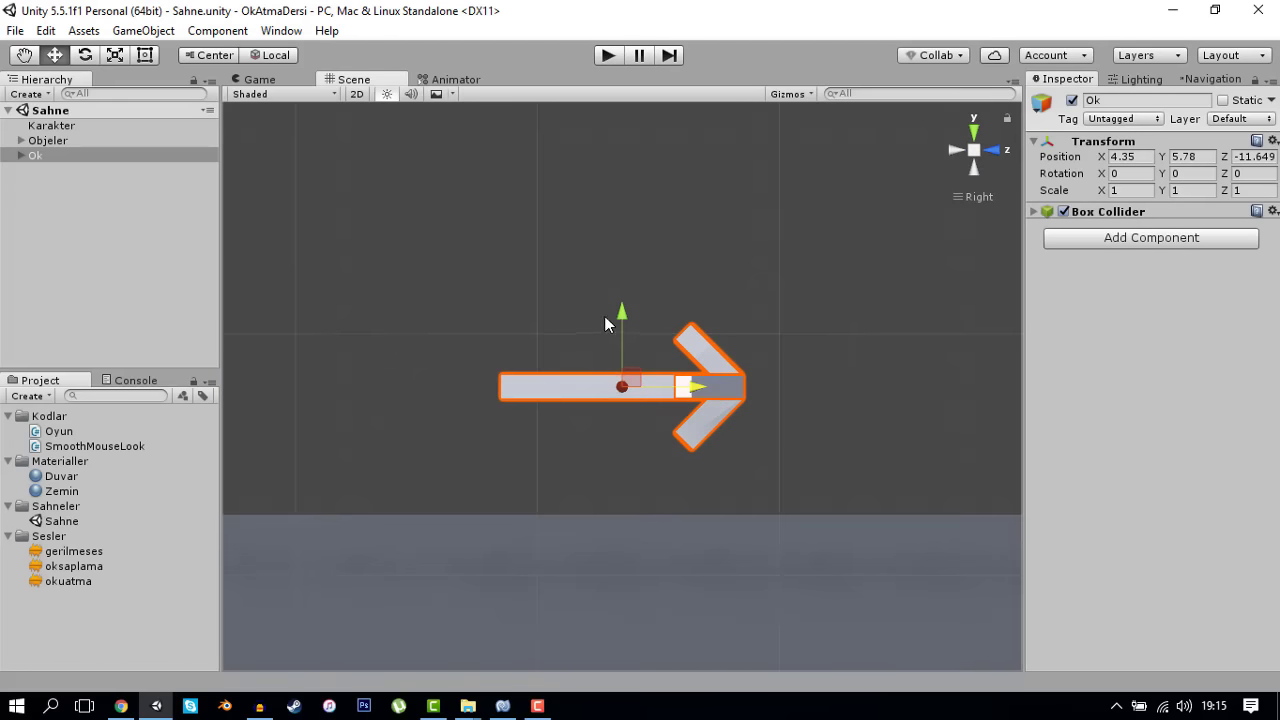
- Raise the arrow to Y 8.712 and centre it in the view
scroll(605, 323, "down", 2)
mouse_move(700, 306)
middle_mouse_down()
mouse_move(637, 371)
mouse_move(603, 577)
middle_mouse_up()
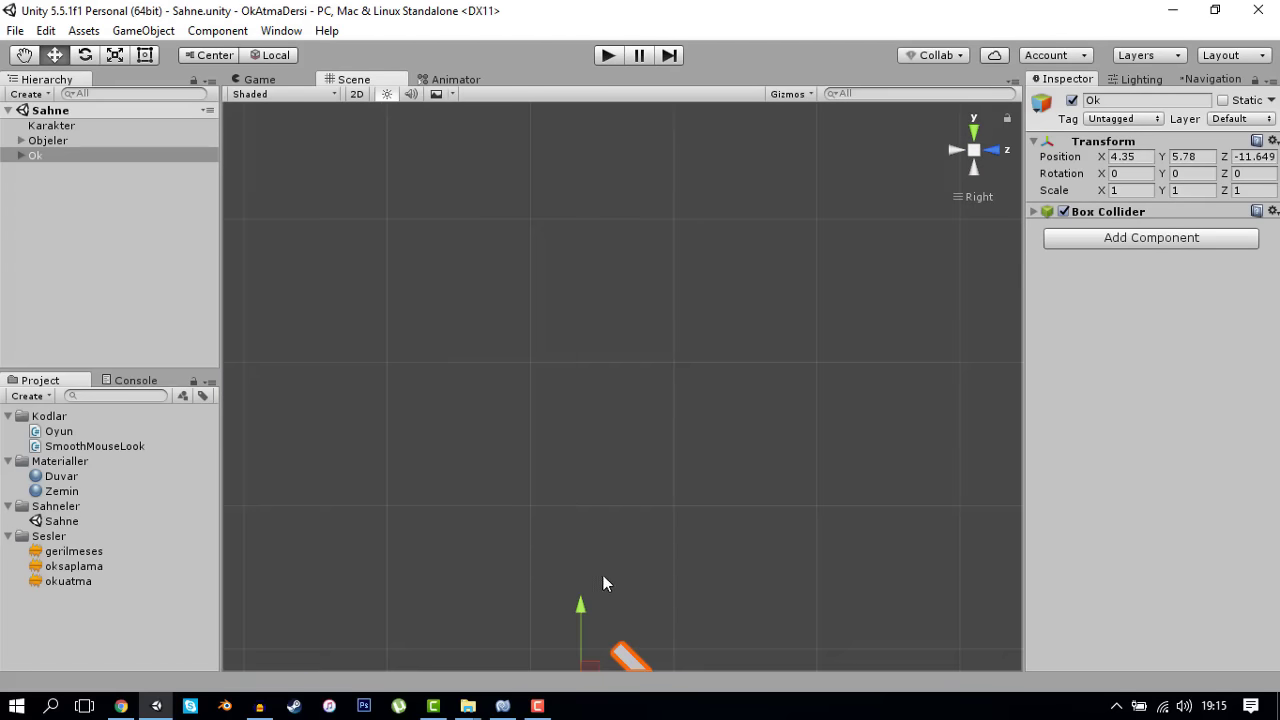
left_click_drag(583, 607, 575, 181)
scroll(597, 636, "down", 3)
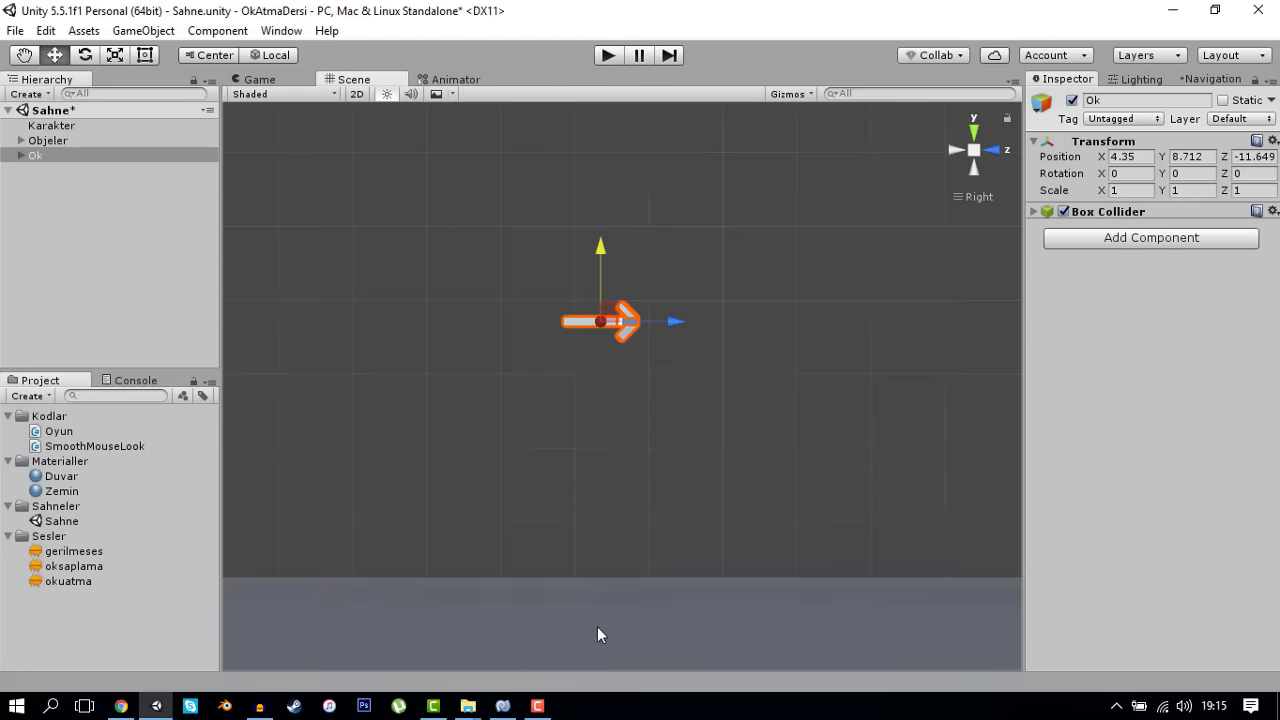
scroll(509, 197, "up", 3)
scroll(509, 197, "up", 3)
middle_click_drag(509, 197, 564, 267)
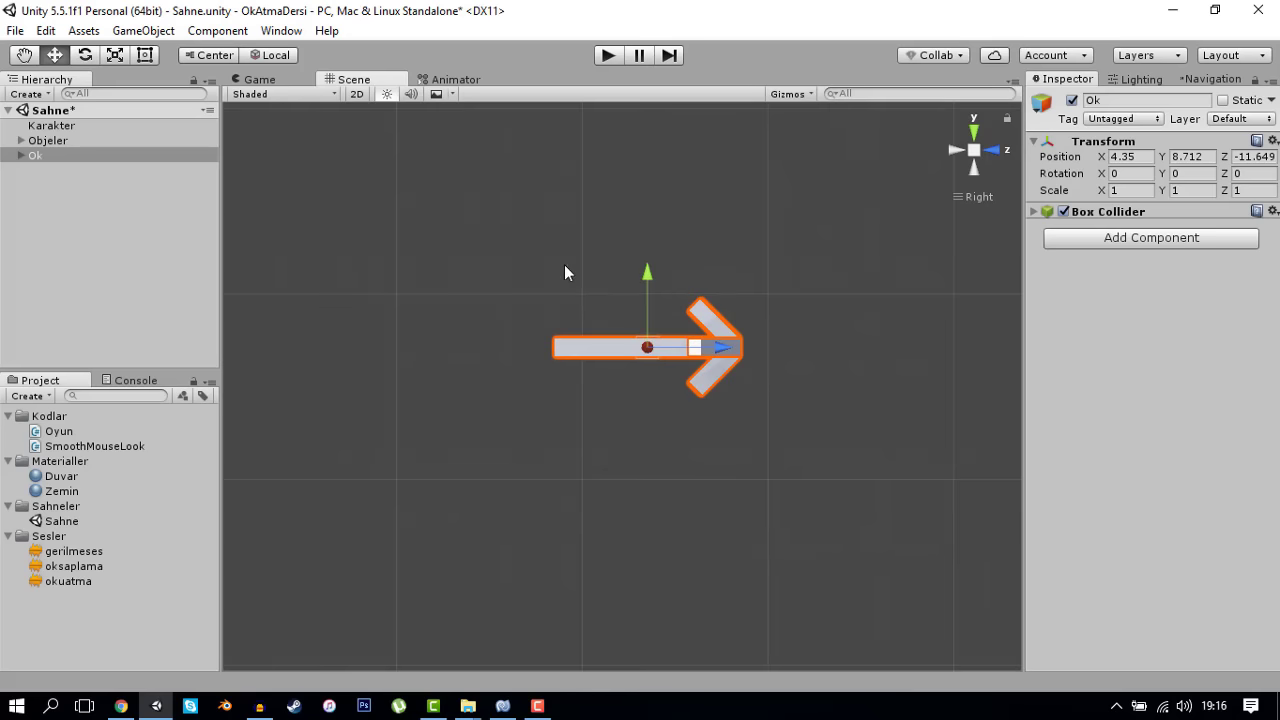
scroll(768, 262, "up", 1)
scroll(768, 262, "up", 2)
scroll(790, 240, "up", 1)
scroll(845, 225, "down", 1)
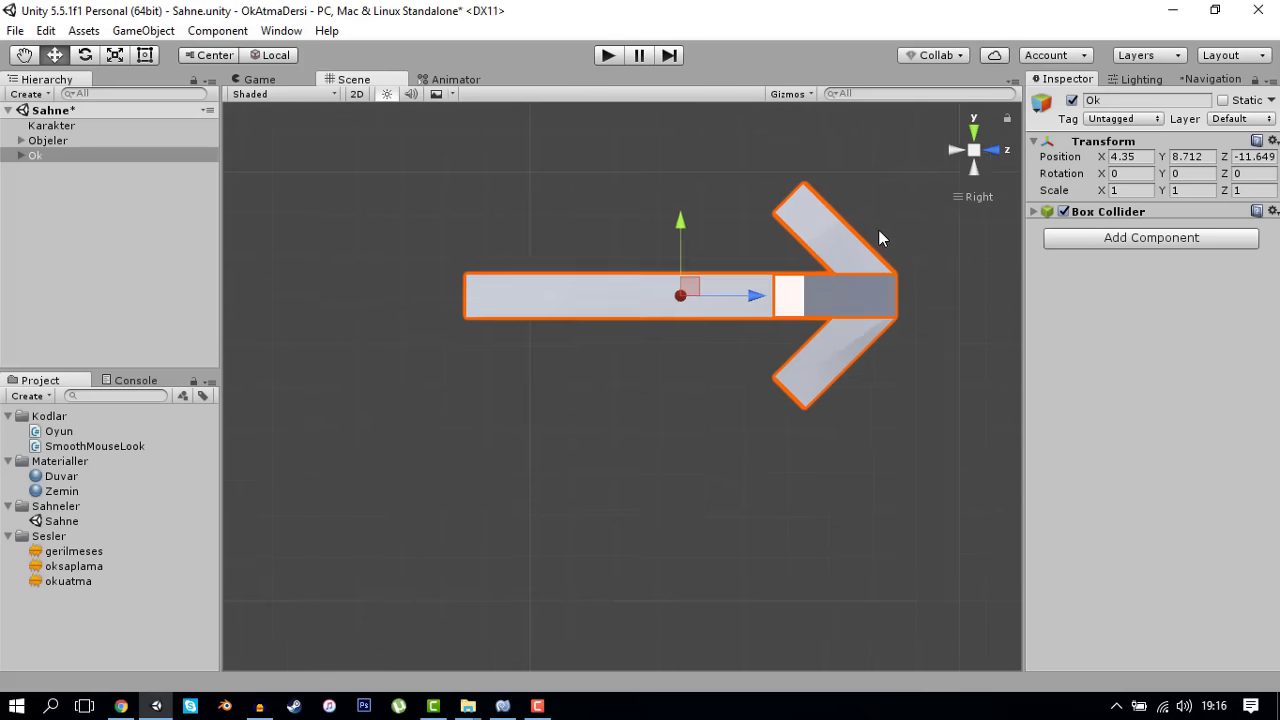
- Set the Box Collider's Y size to 0.1
left_click(1116, 214)
scroll(689, 240, "down", 2)
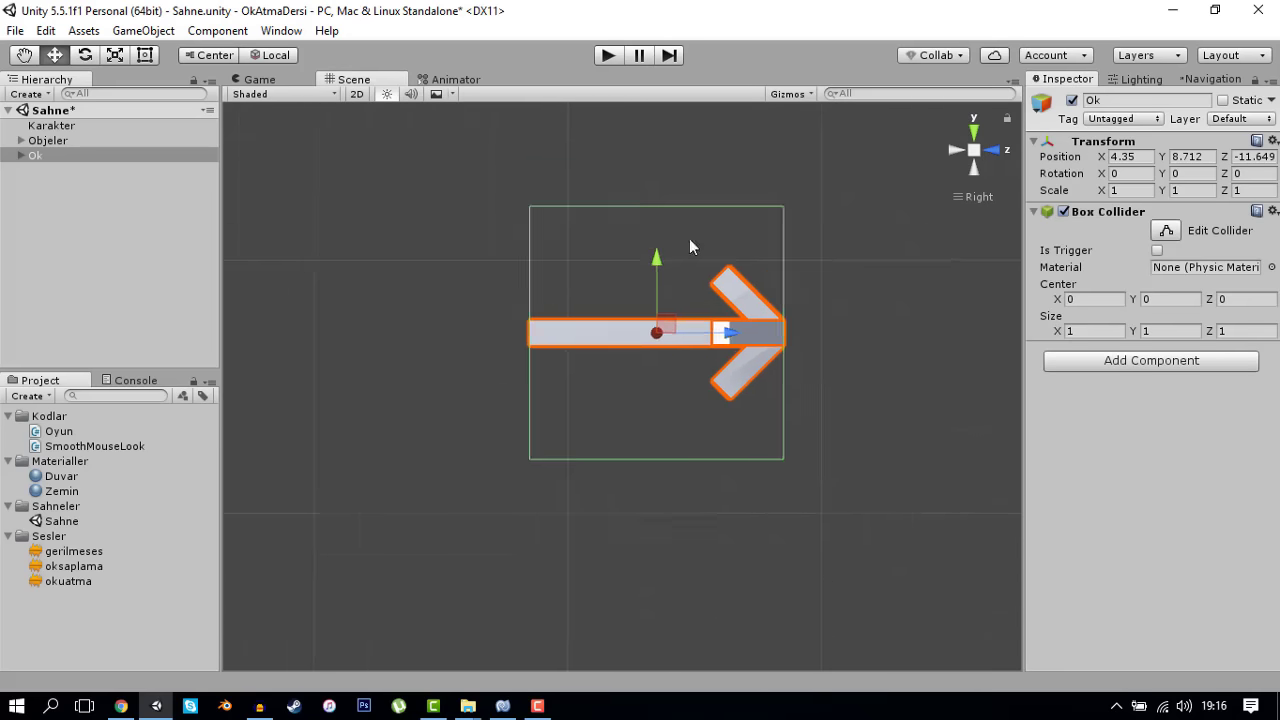
scroll(759, 286, "up", 2)
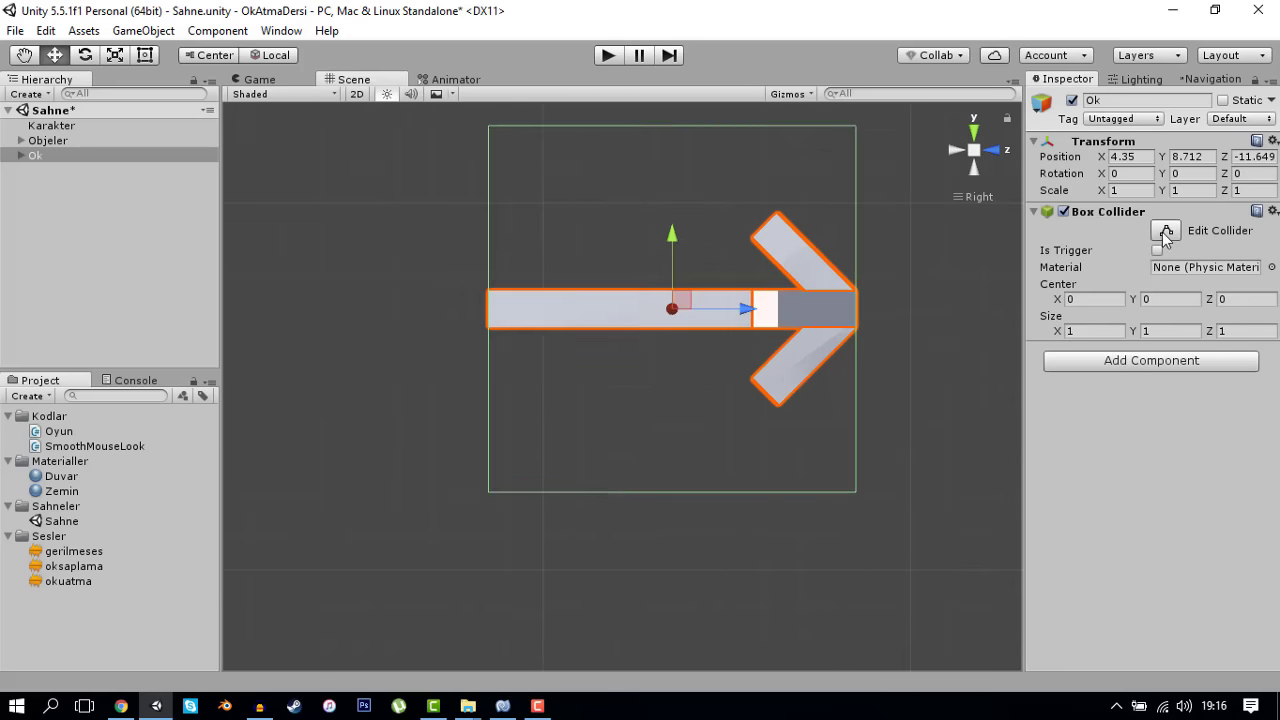
left_click(1172, 331)
type("0.2")
key("BackSpace")
type("1")
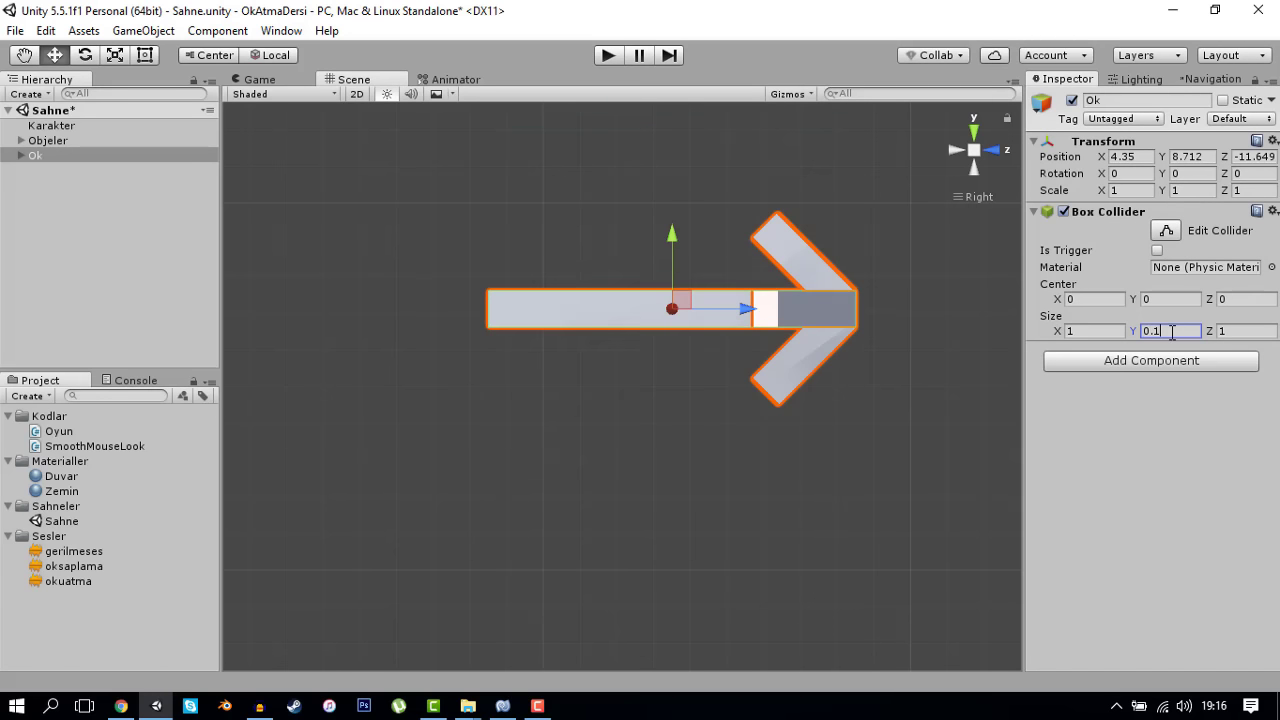
type("6")
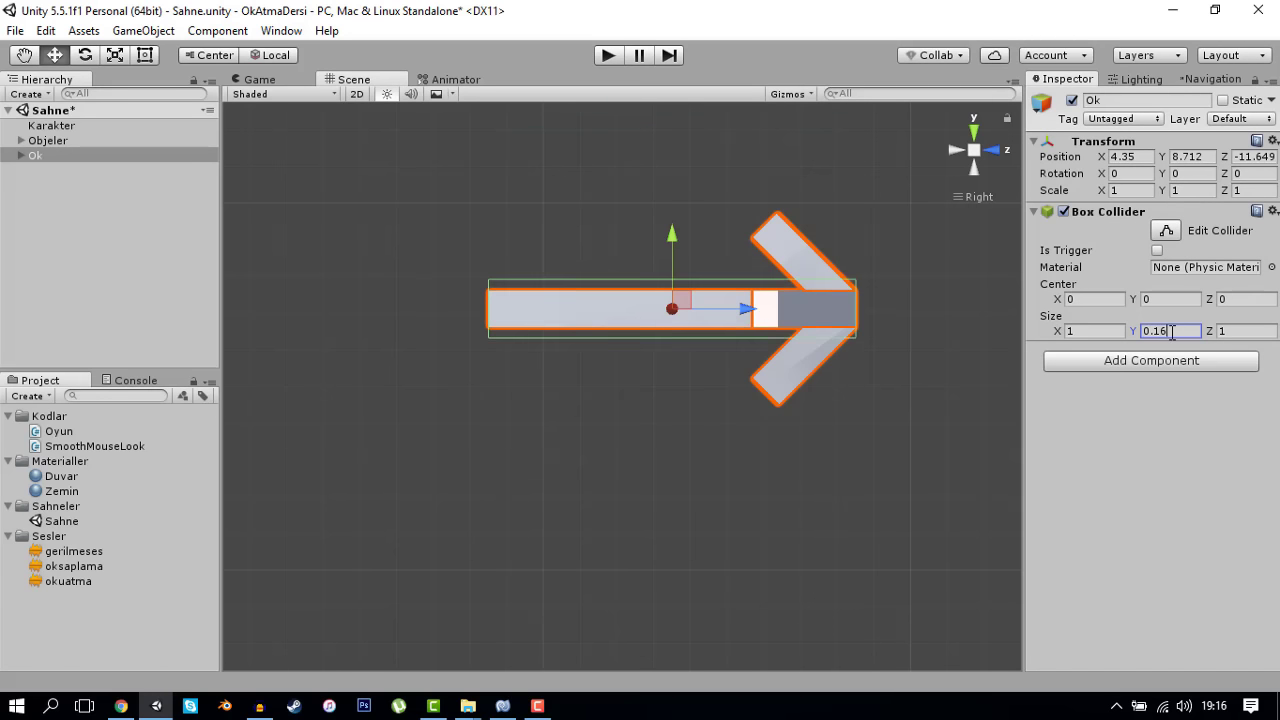
key("BackSpace")
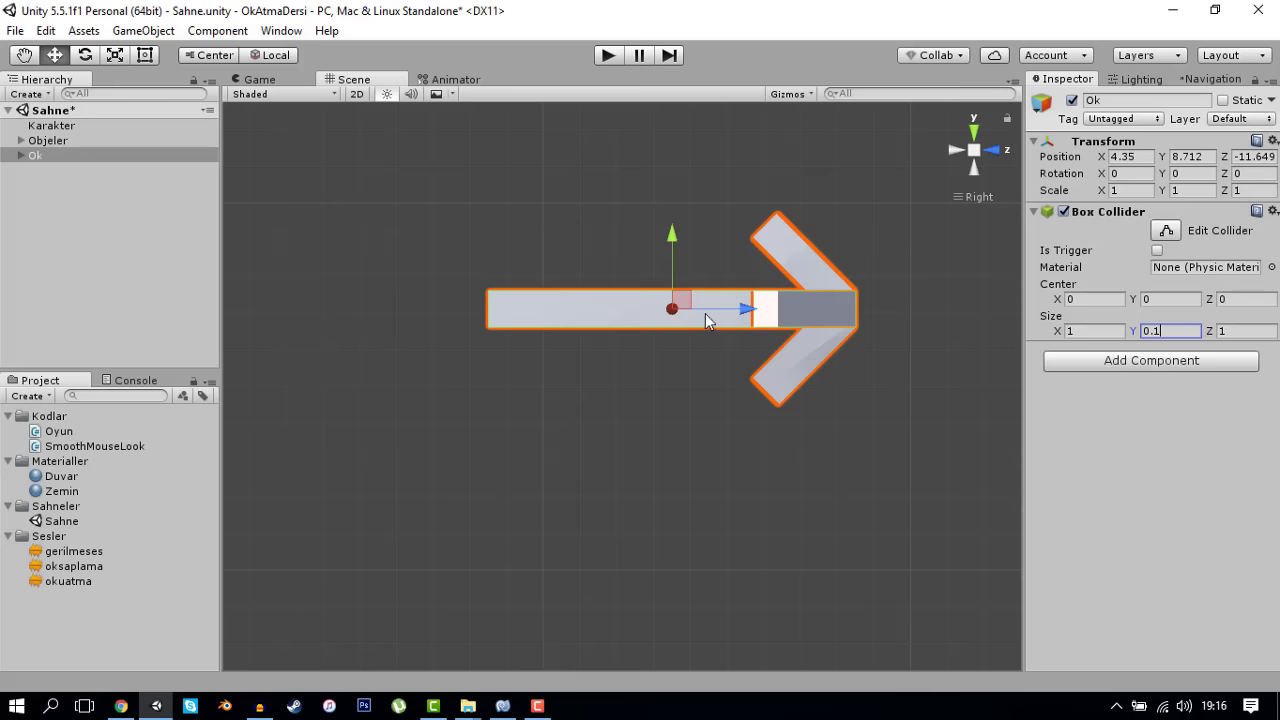
- From the front view, set collider X size 0.1 and Z size 1, then orbit to check
left_click(993, 153)
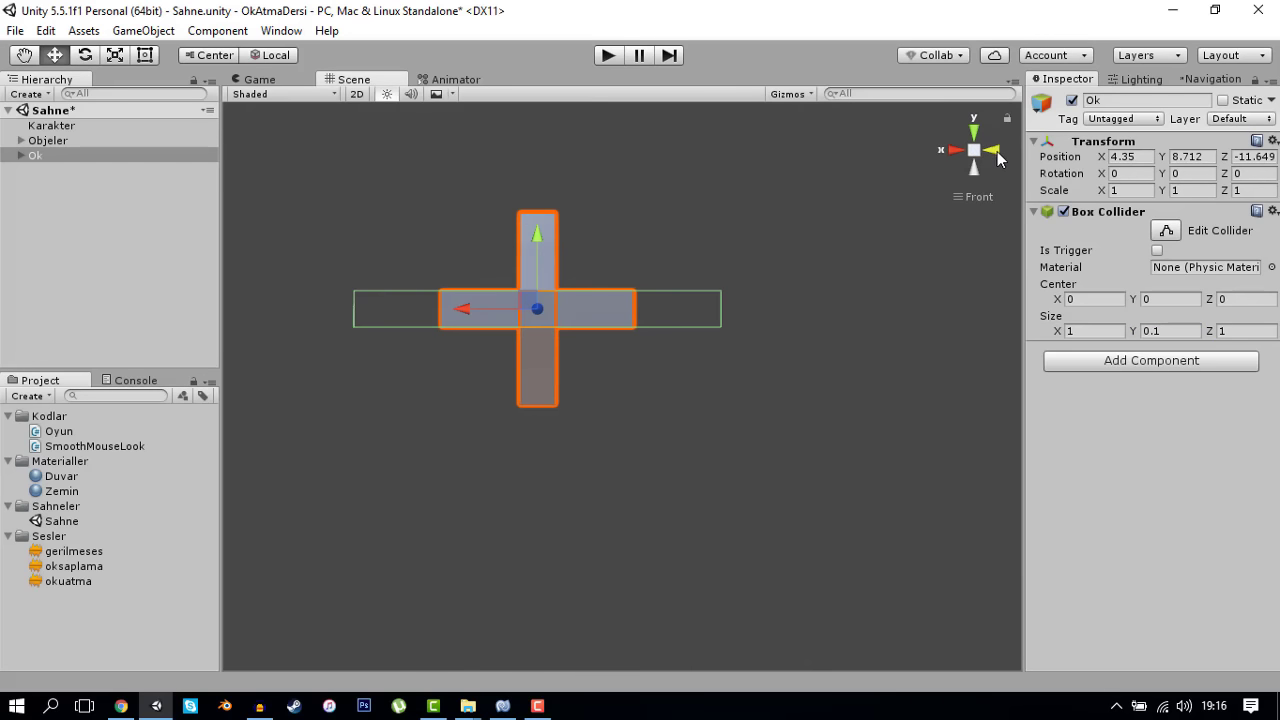
scroll(425, 338, "up", 2)
scroll(440, 292, "up", 1)
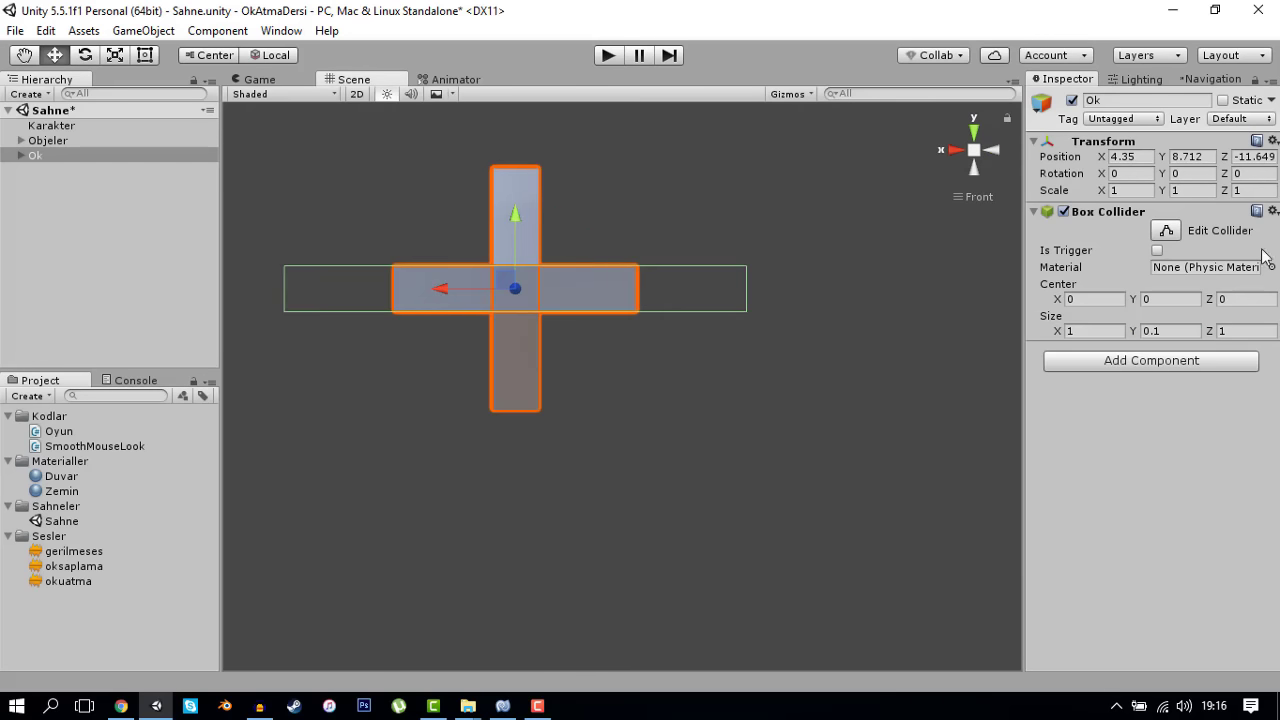
left_click(1231, 333)
type("0")
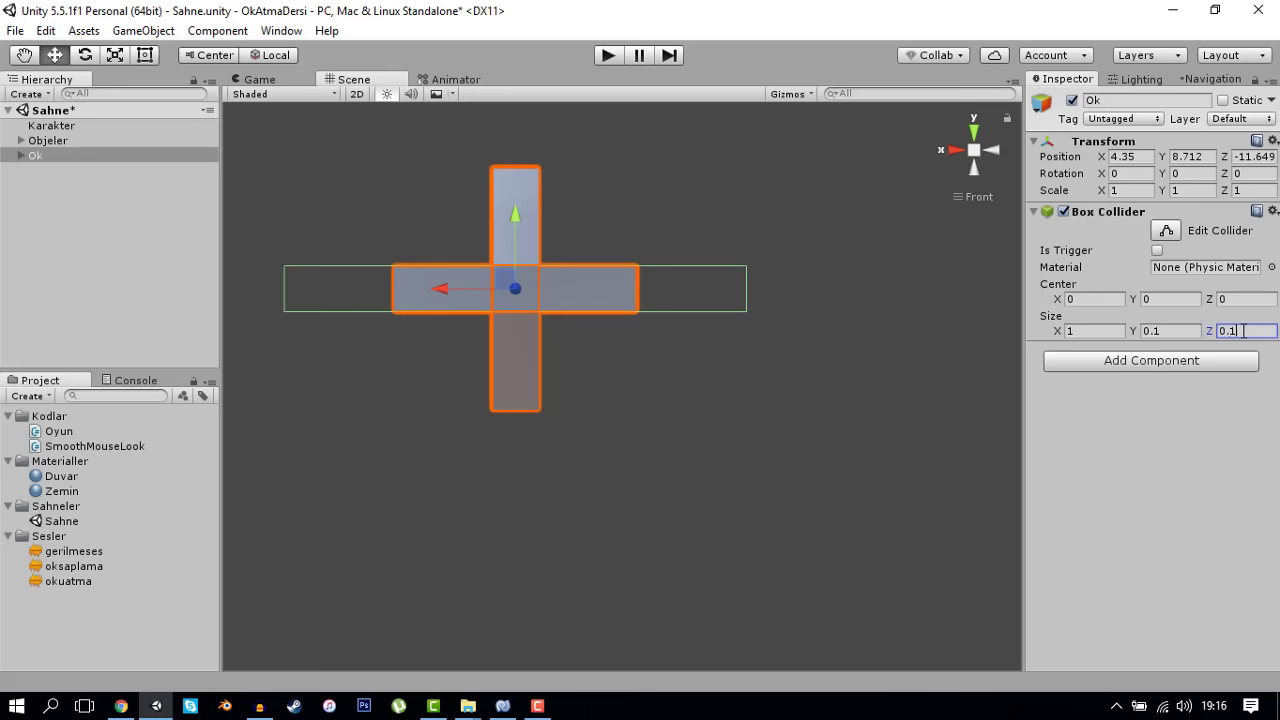
left_click(1100, 334)
type("0.1")
left_click(1232, 331)
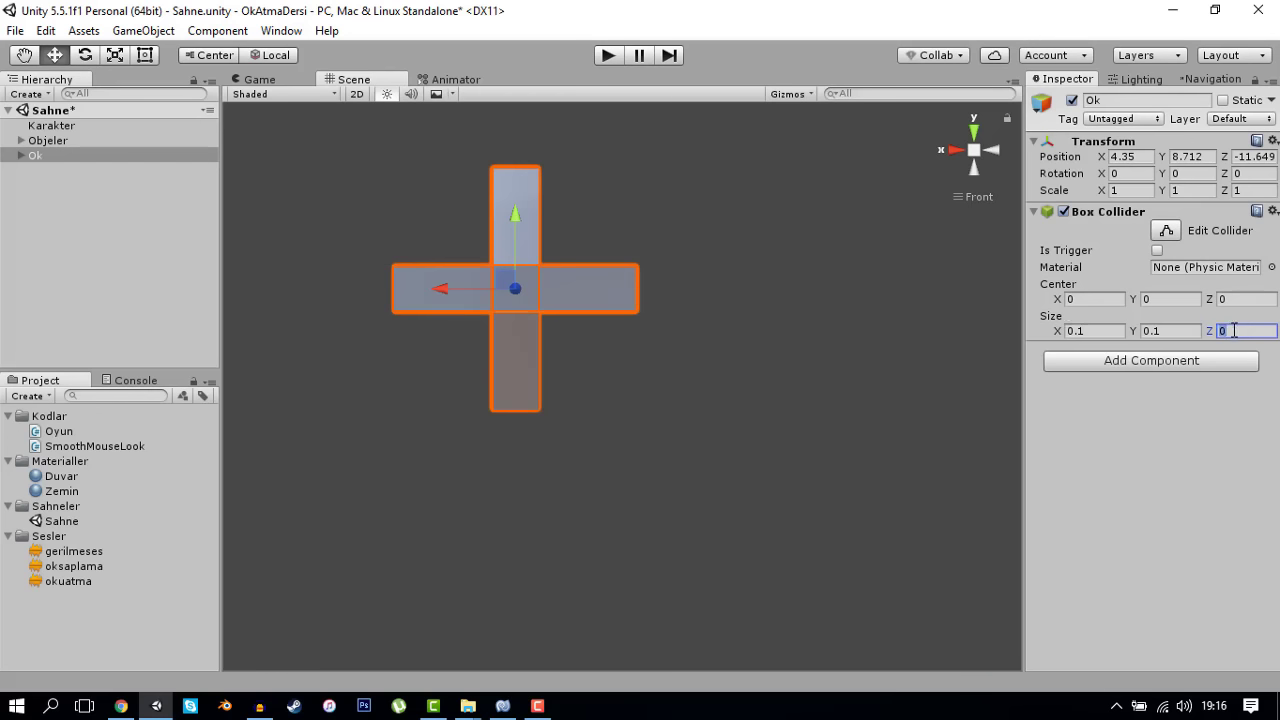
type("1")
key("Return")
left_click_drag(531, 394, 680, 350, "alt")
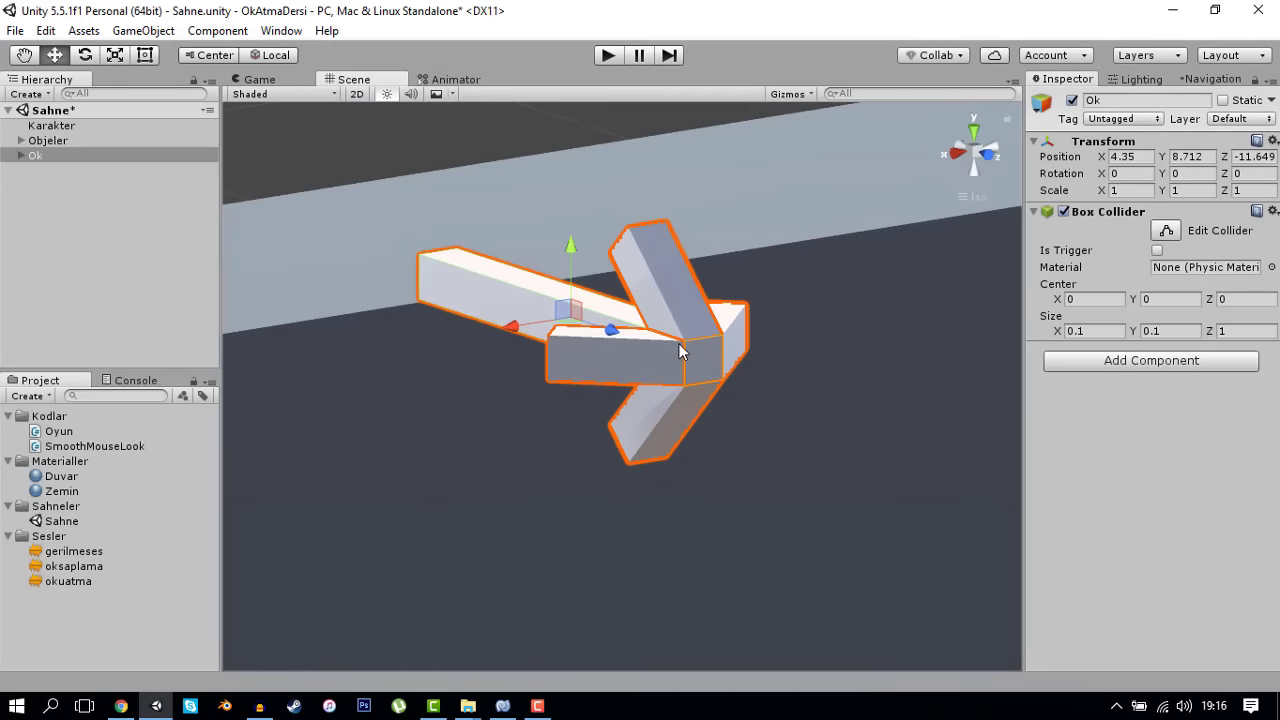
scroll(680, 350, "up", 5)
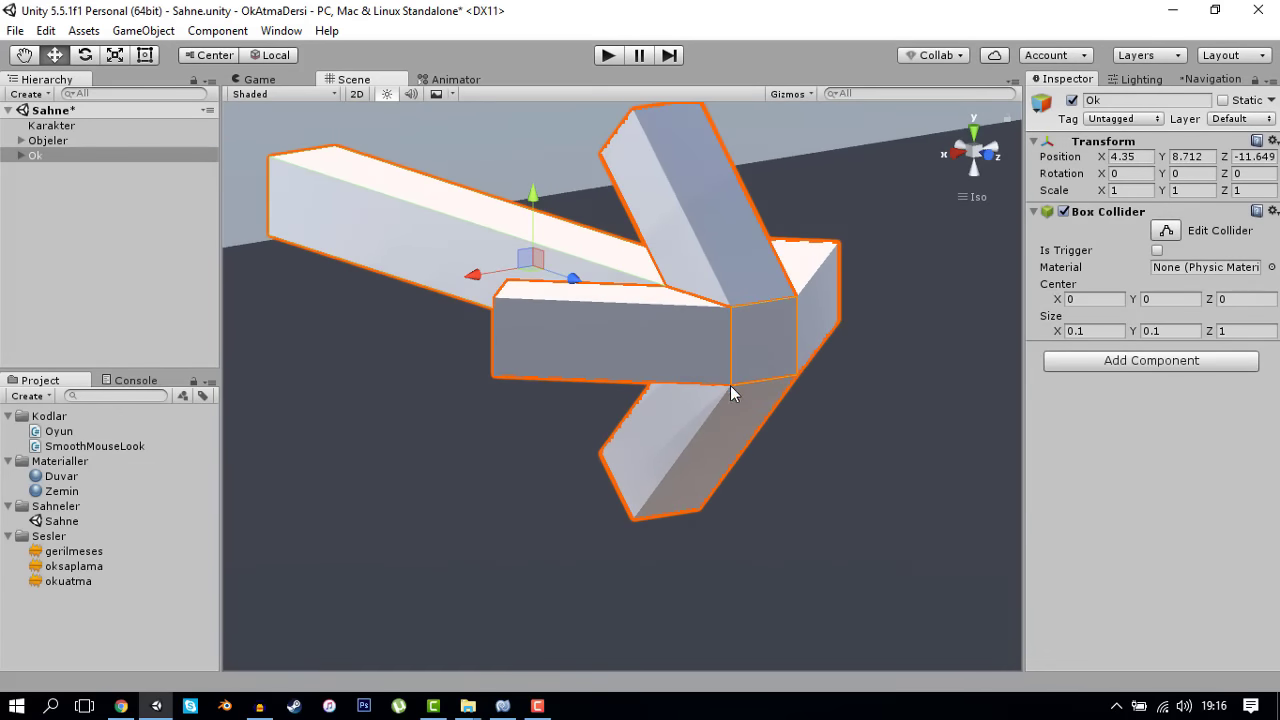
scroll(494, 334, "down", 2)
scroll(794, 318, "down", 2)
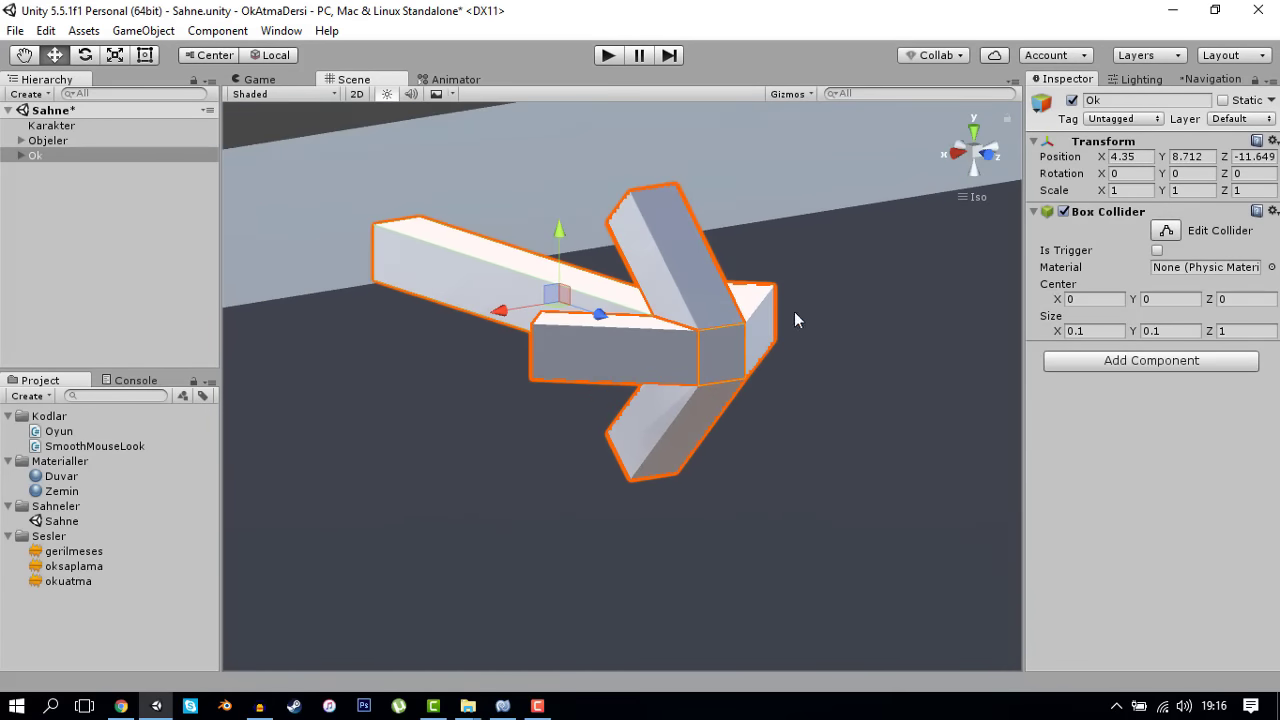
mouse_move(397, 209)
left_mouse_down("alt")
mouse_move(441, 313)
mouse_move(649, 421)
mouse_move(651, 393)
mouse_move(877, 365)
mouse_move(629, 389)
left_mouse_up("alt")
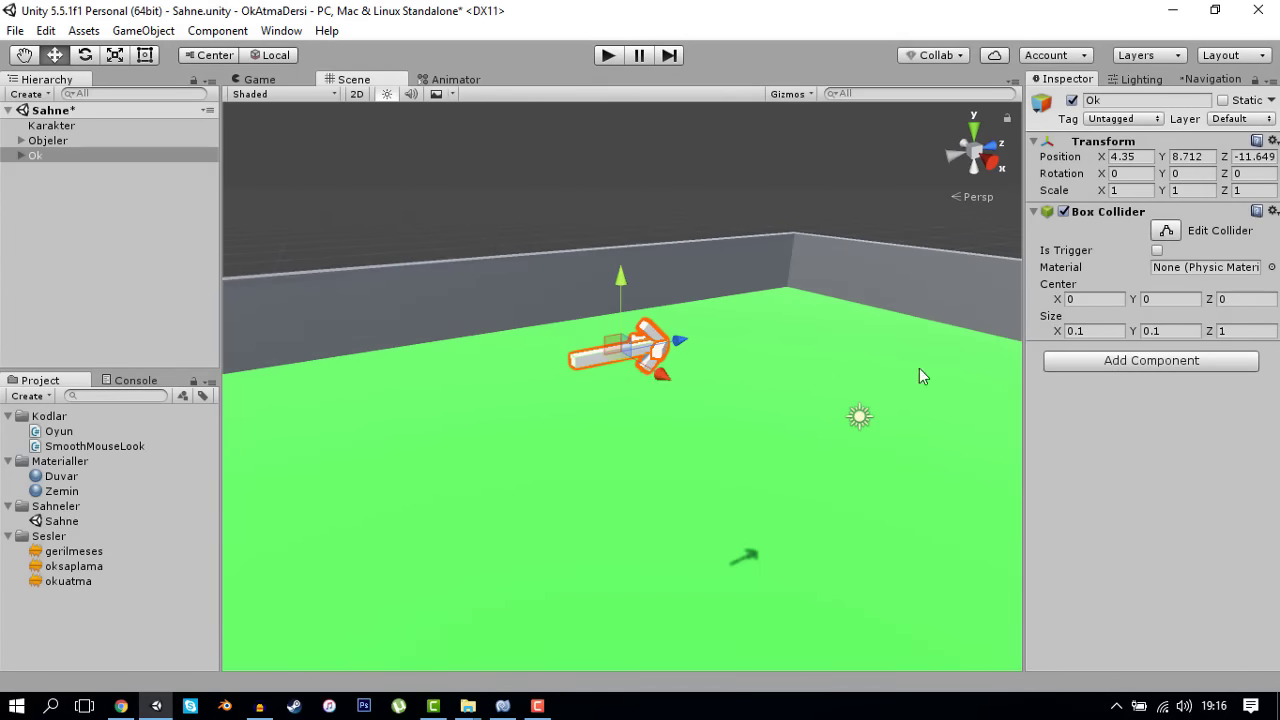
- Add a Rigidbody component to the Ok arrow
left_click(1129, 363)
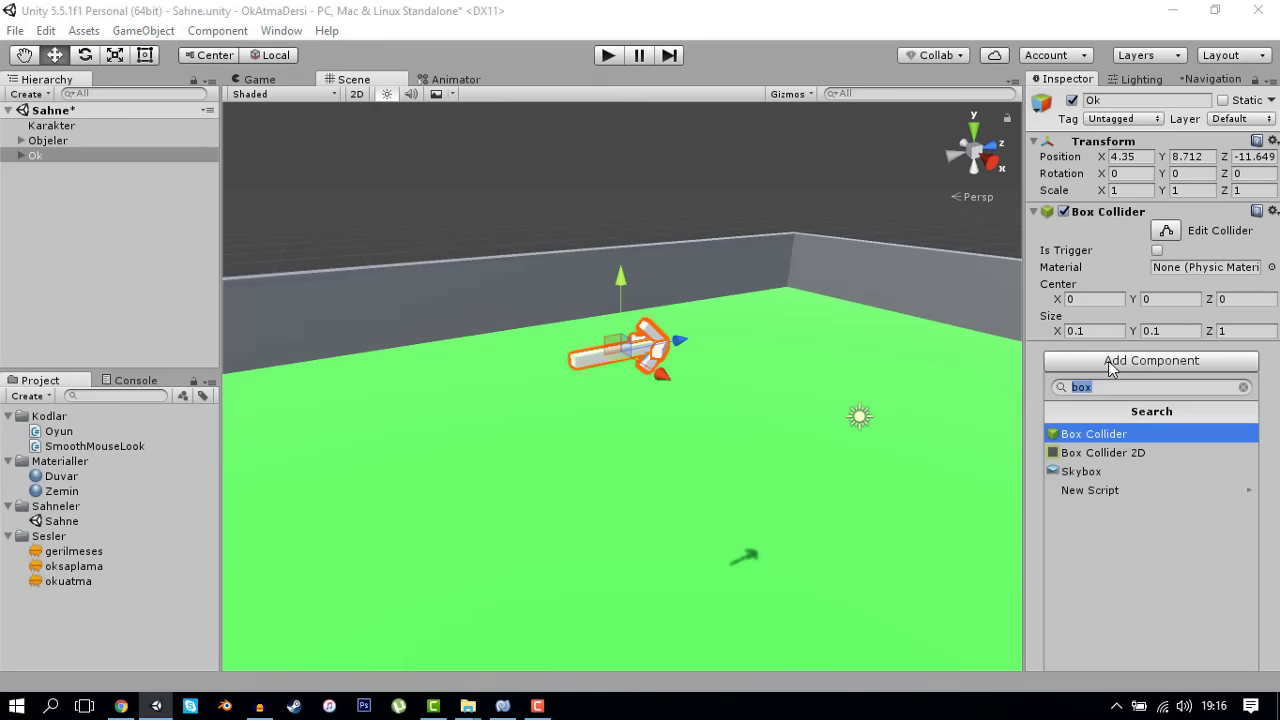
key("BackSpace")
type("rig")
key("Return")
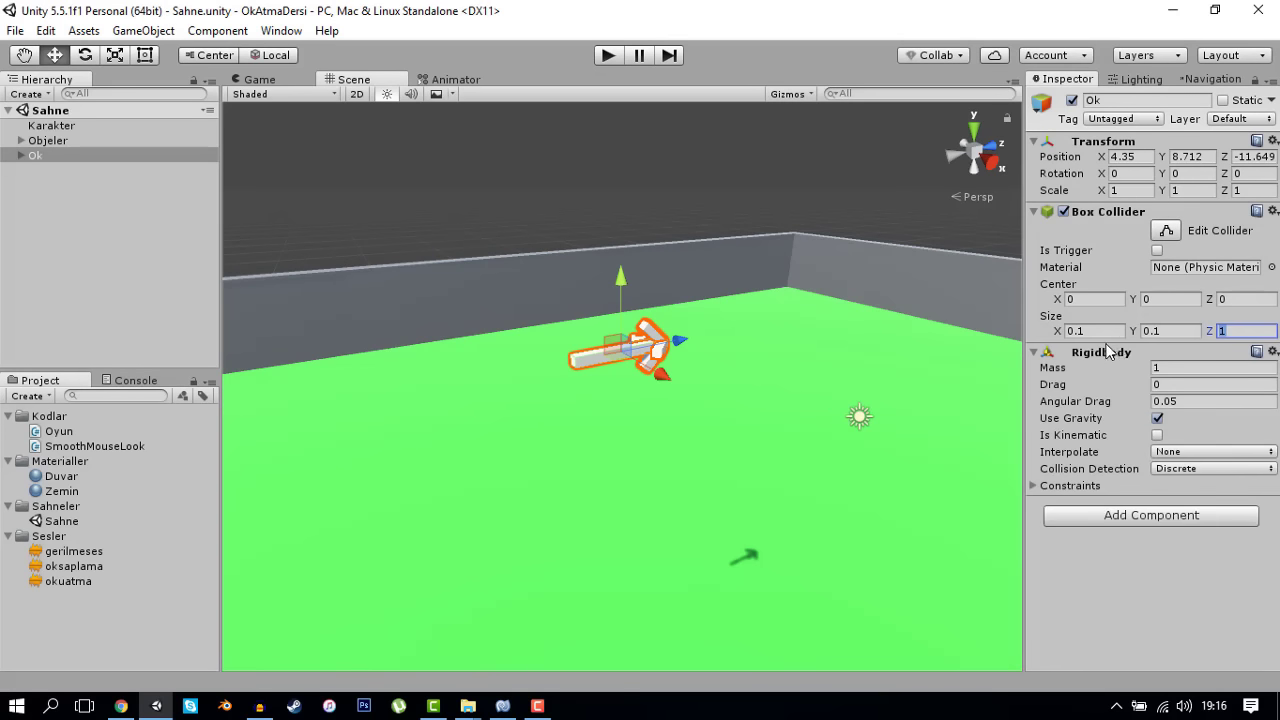
left_click_drag(653, 278, 310, 84, "alt")
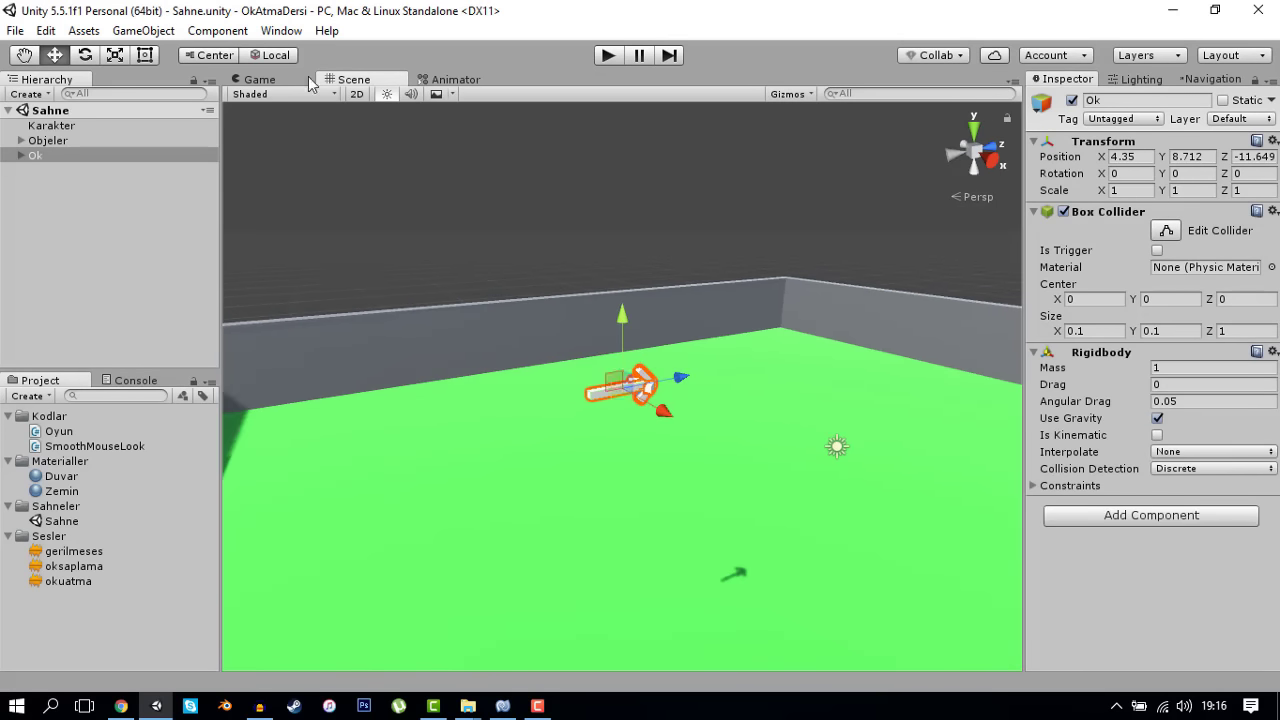
- Play the game in the Game view to watch the arrow fall, then stop and reselect Ok
left_click(258, 79)
left_click(609, 55)
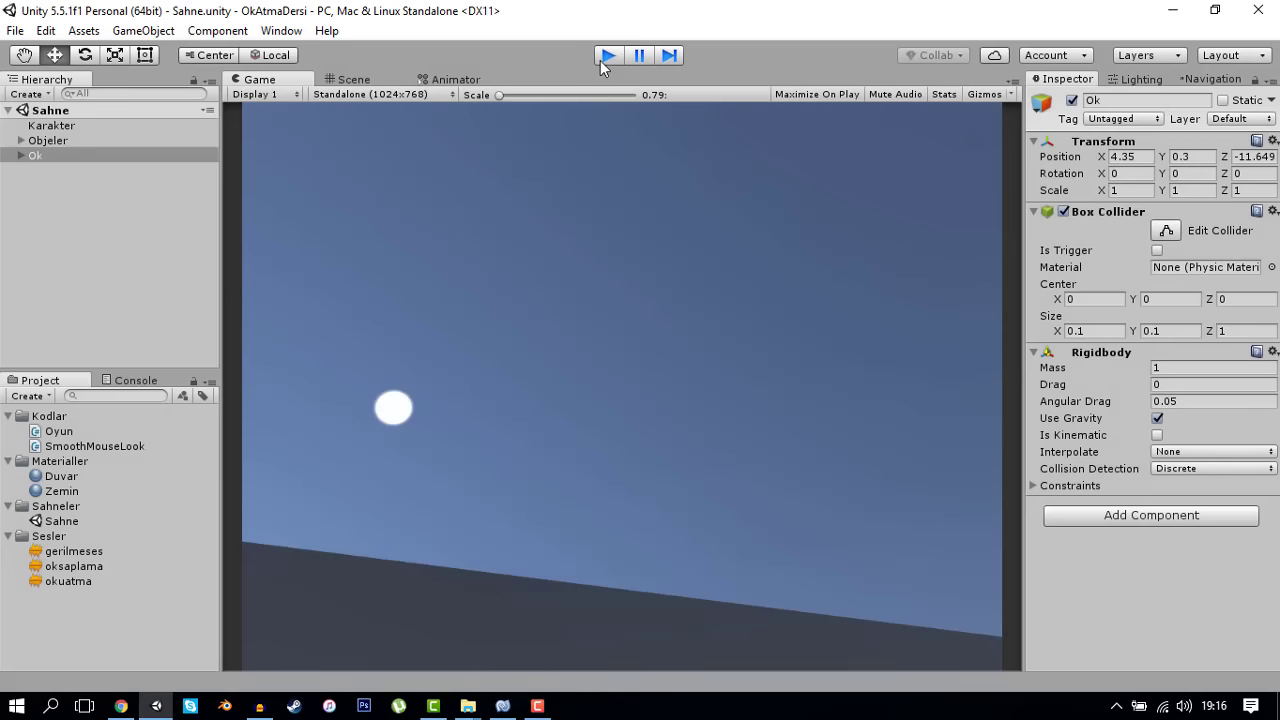
left_click(607, 55)
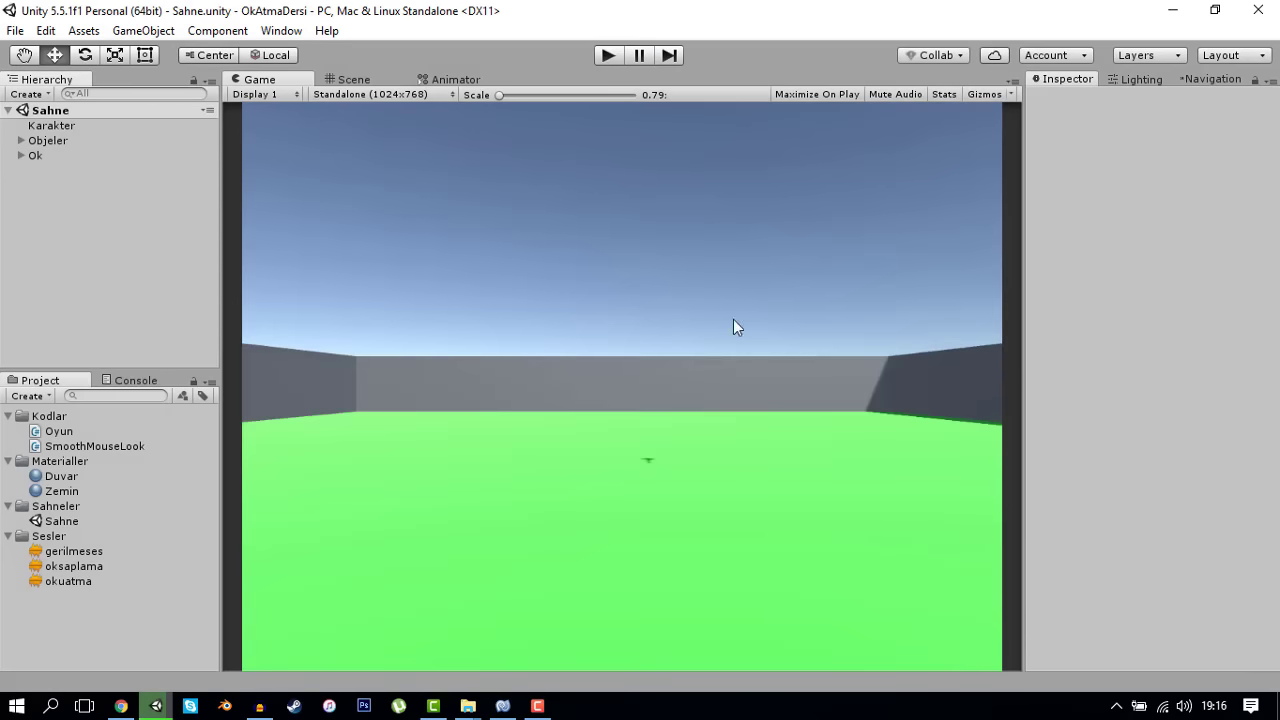
left_click(93, 155)
- Frame the Ok arrow, try rotating it, undo the rotation, and save the scene
left_click(348, 79)
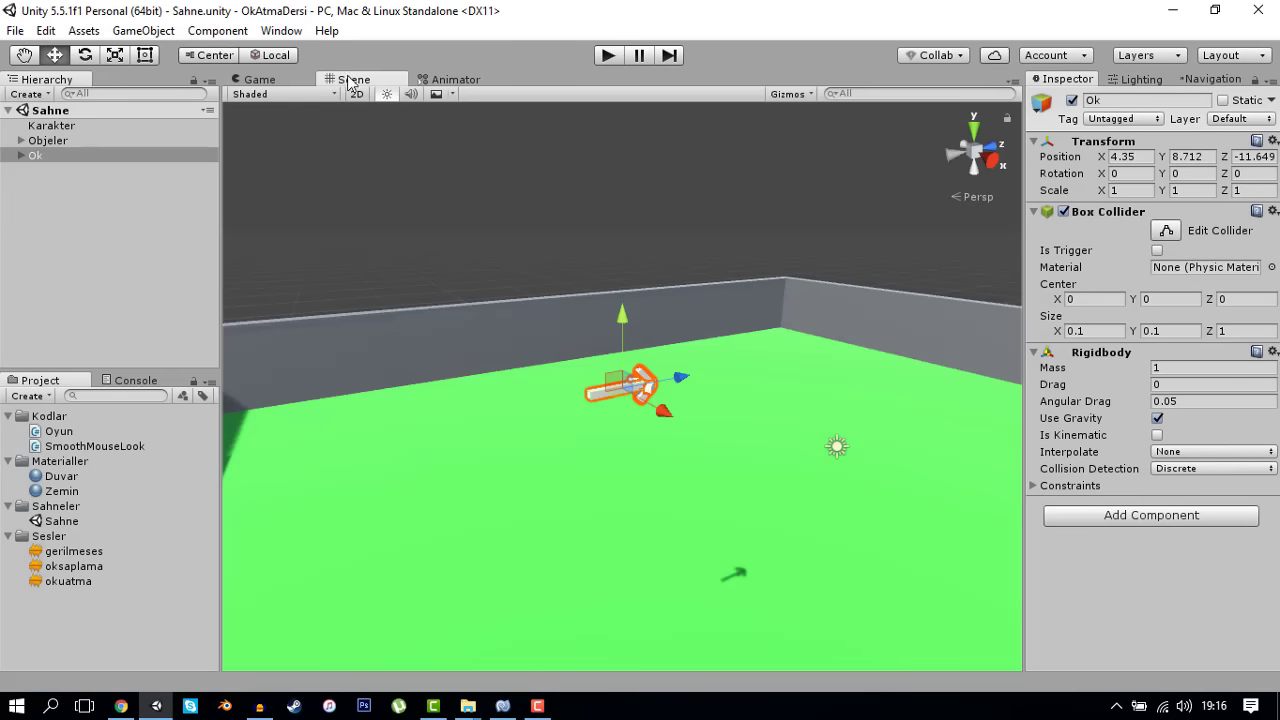
key("f")
mouse_move(800, 330)
left_mouse_down("alt")
mouse_move(577, 467)
mouse_move(319, 214)
left_mouse_up("alt")
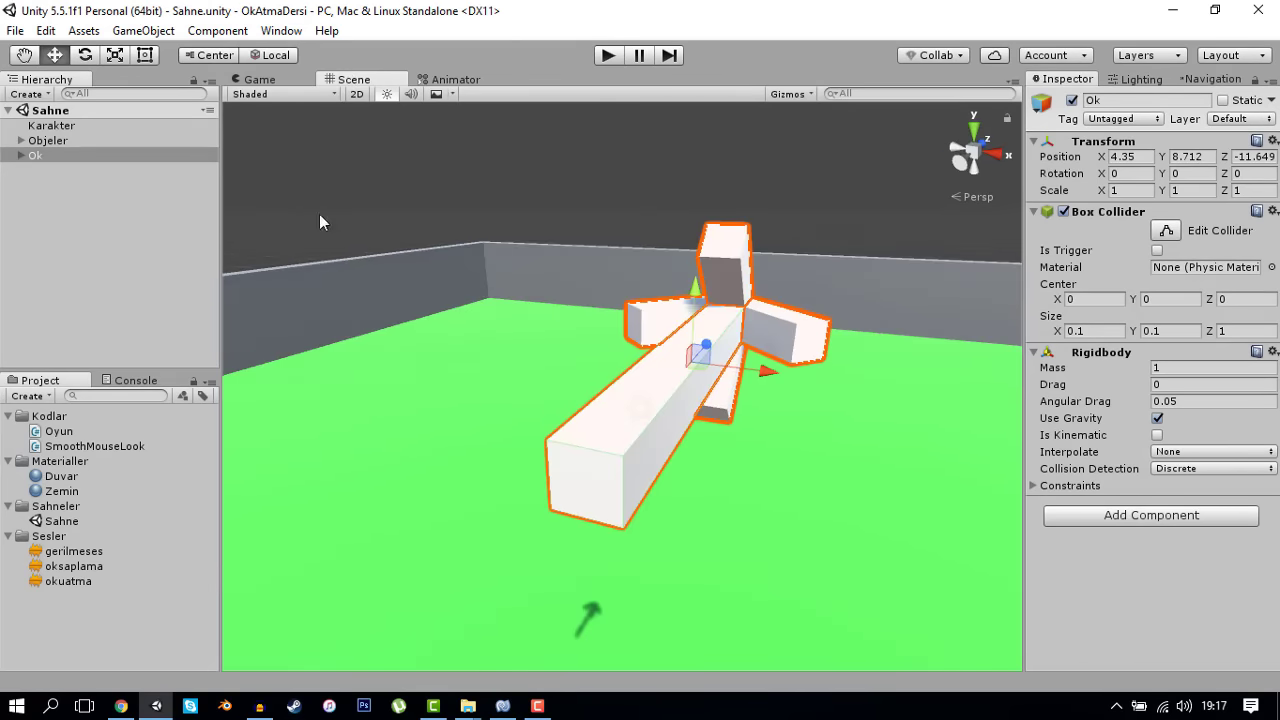
key("e")
scroll(658, 379, "down", 3)
left_click_drag(660, 381, 507, 428)
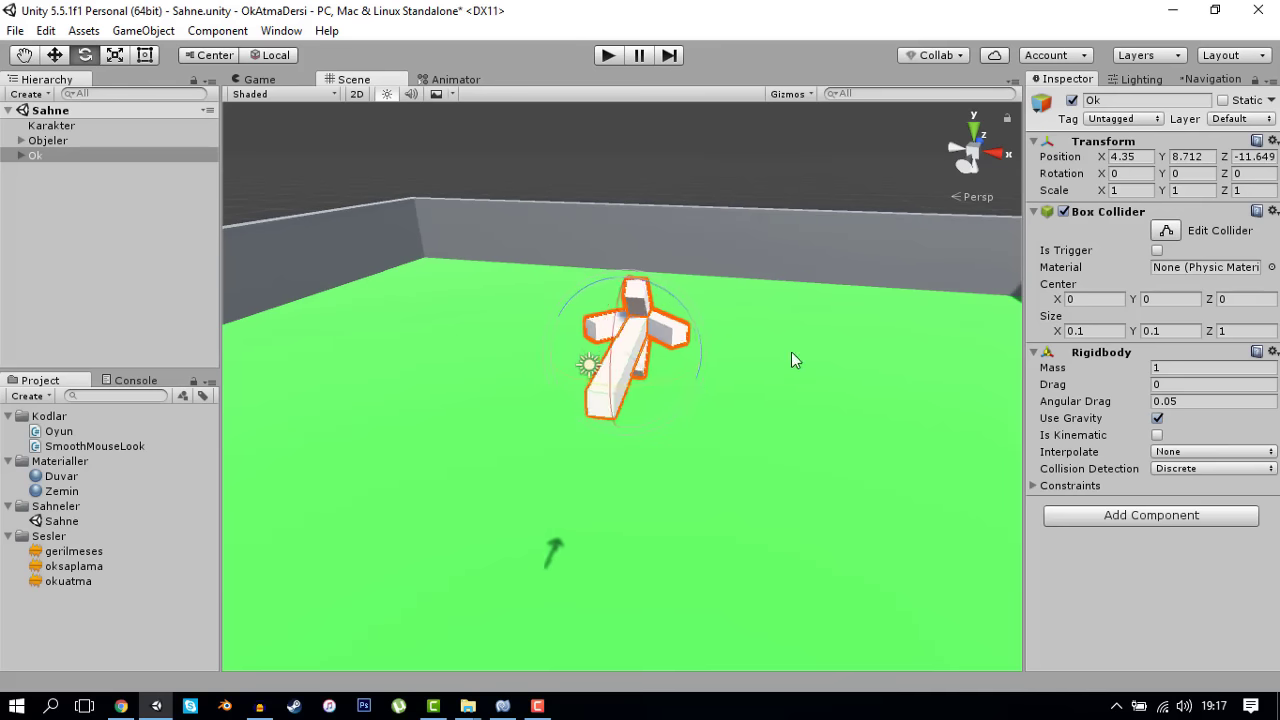
key("ctrl+z")
key("ctrl+z")
scroll(770, 412, "up", 3)
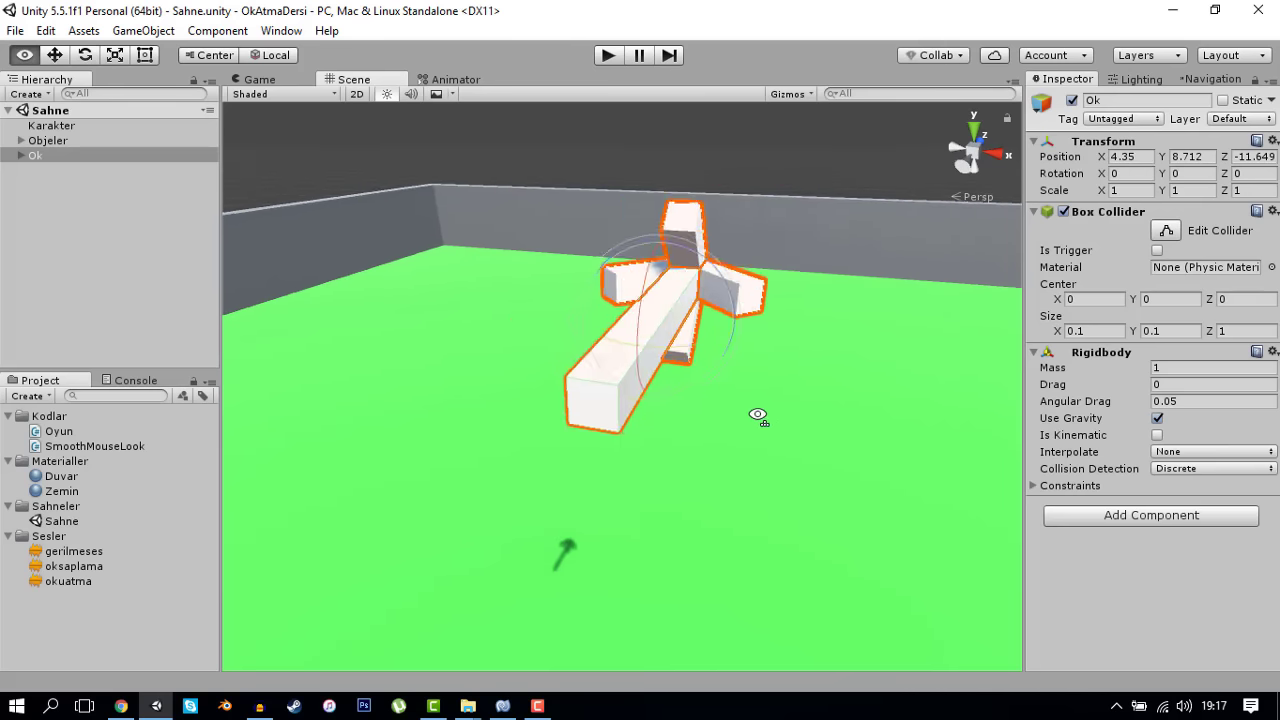
scroll(990, 379, "down", 5)
mouse_move(760, 354)
left_mouse_down("alt")
mouse_move(664, 334)
mouse_move(686, 374)
mouse_move(603, 330)
mouse_move(718, 342)
mouse_move(669, 301)
mouse_move(617, 190)
left_mouse_up("alt")
key("ctrl+s")
- Undo a test tilt, then tick Freeze Rotation X, Y and Z under Rigidbody Constraints
left_click_drag(586, 267, 636, 219)
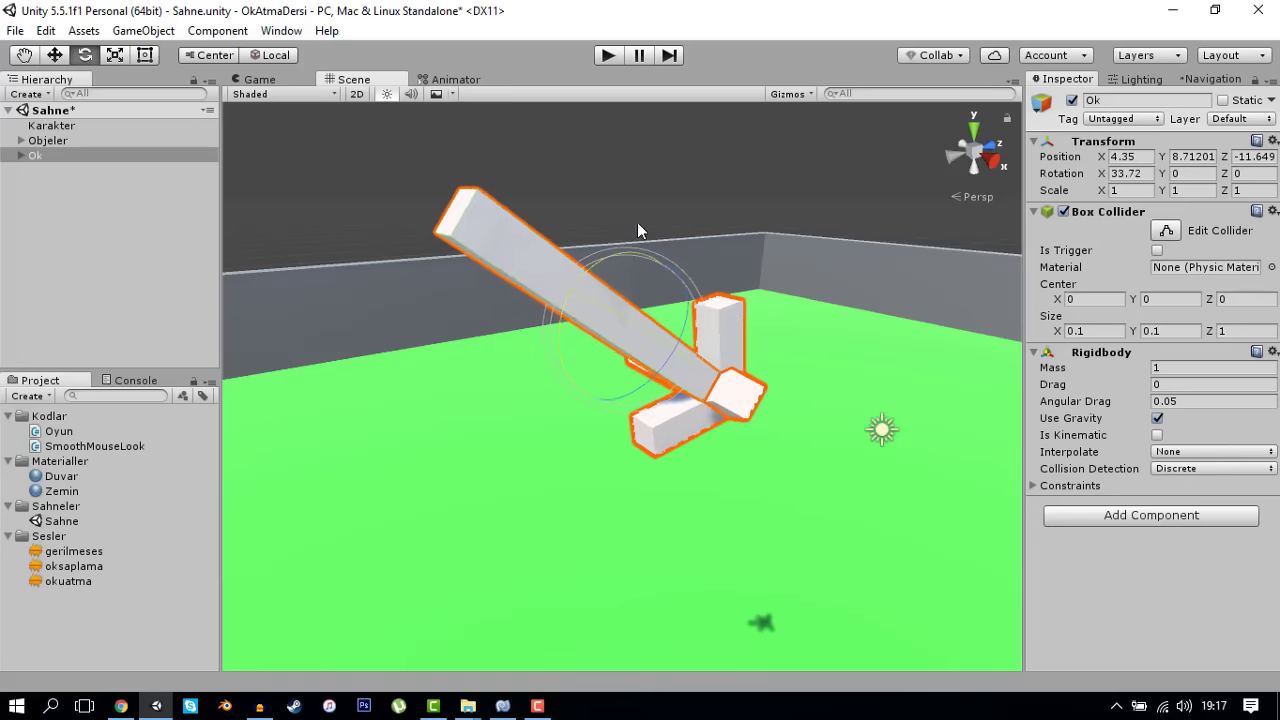
key("ctrl+z")
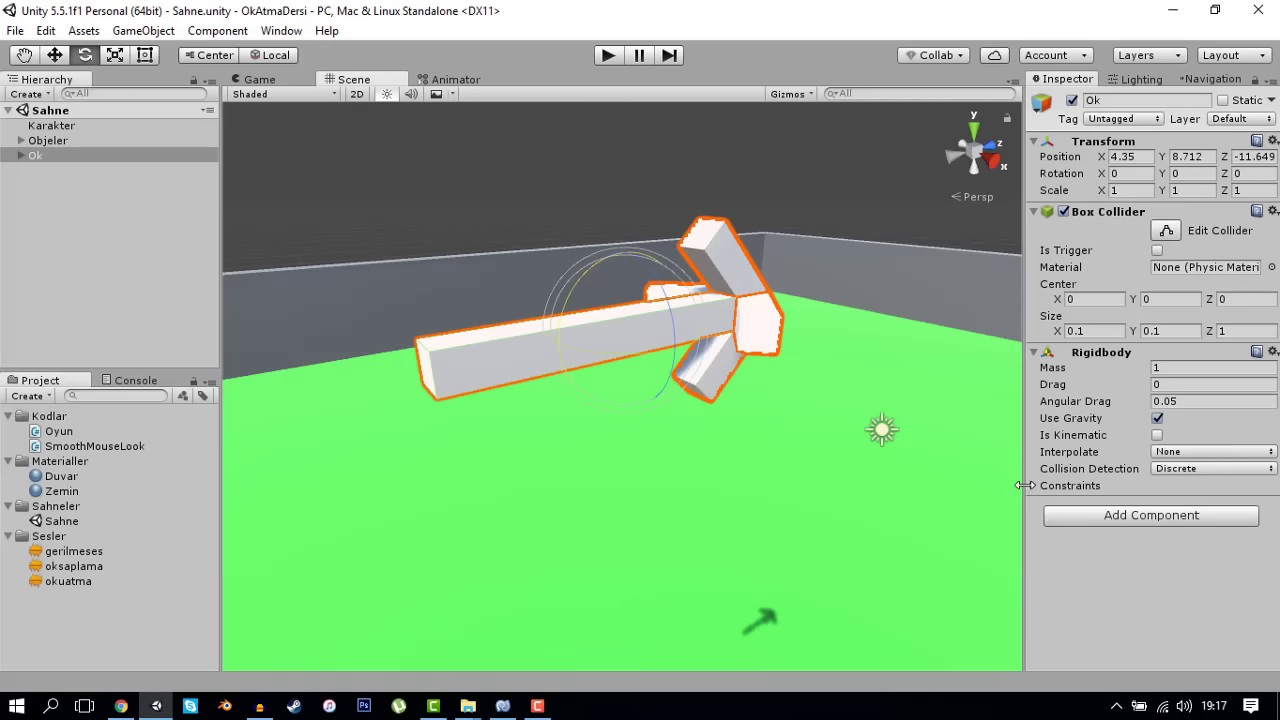
left_click(1031, 487)
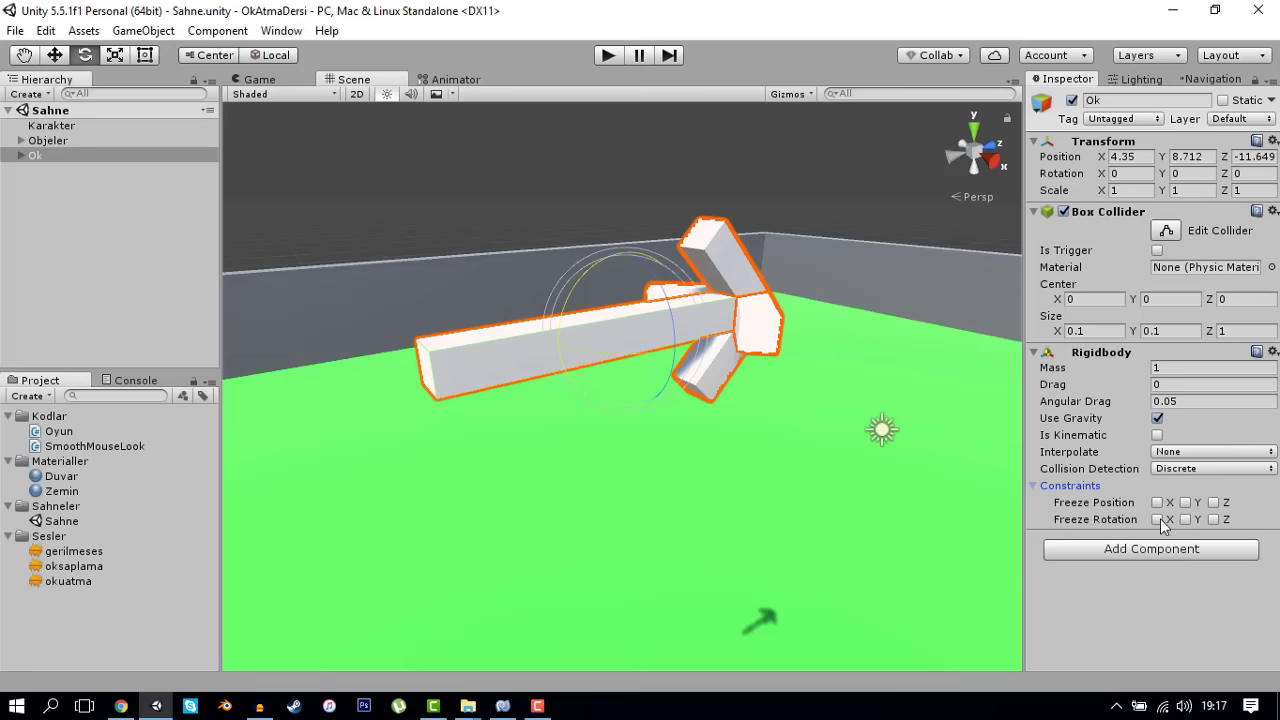
left_click(1158, 519)
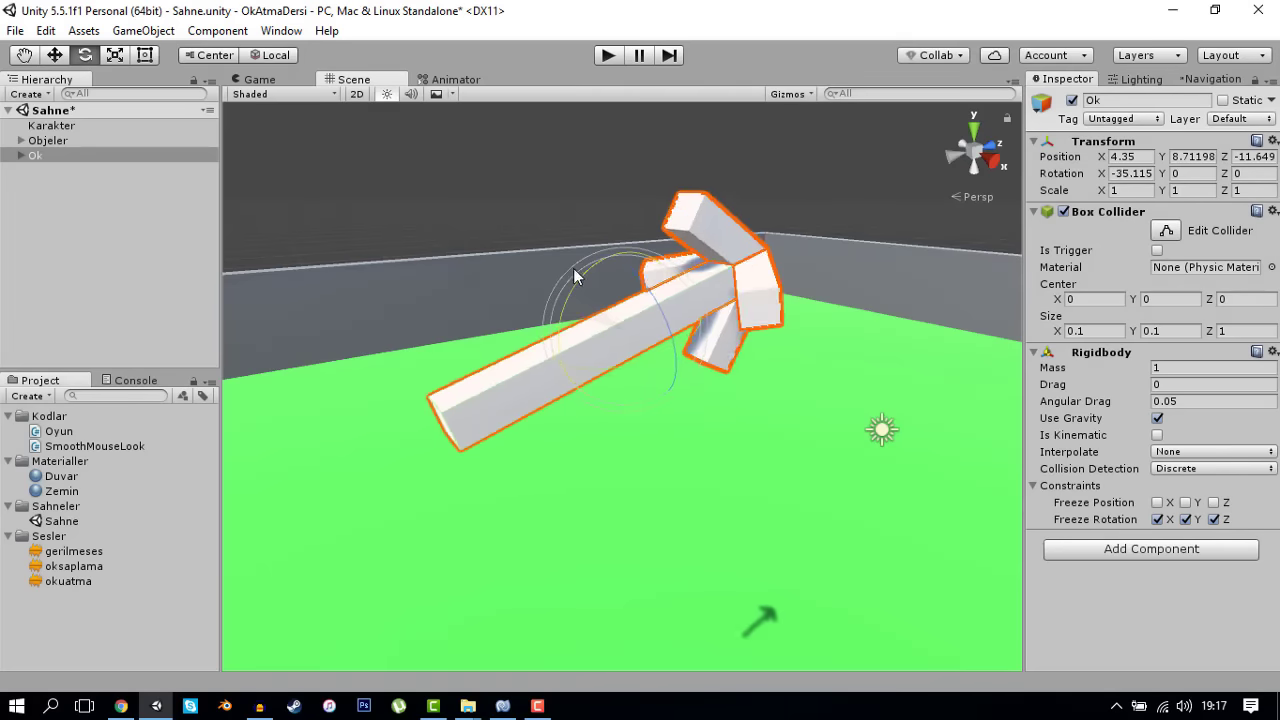
- Play and stop the game to watch the arrow drop, then collapse Box Collider, Transform and Rigidbody
left_click(608, 55)
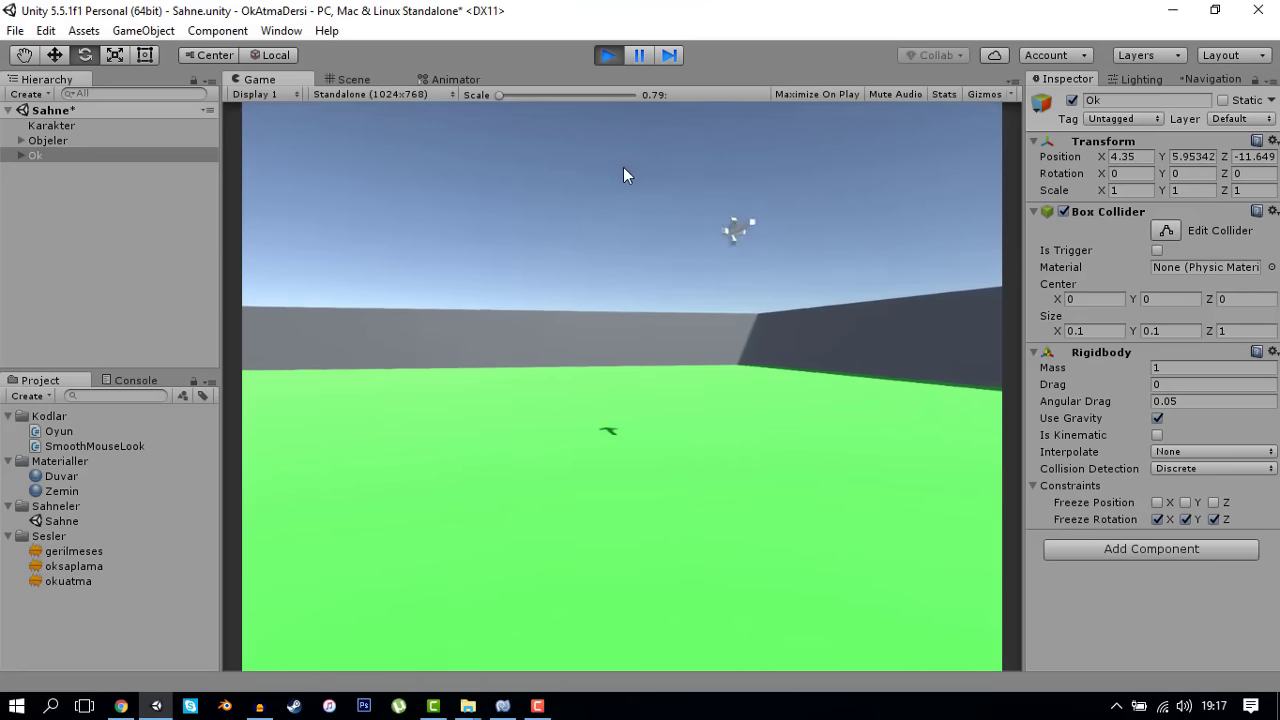
left_click(608, 55)
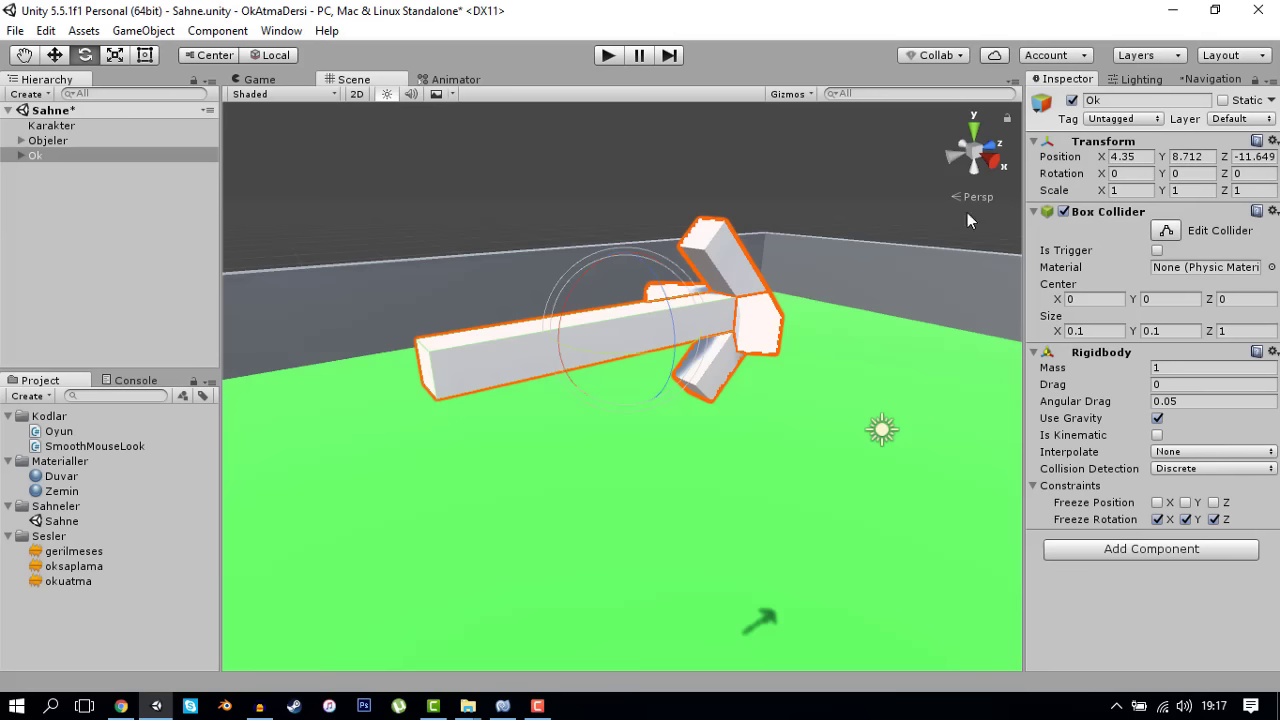
left_click(1100, 212)
left_click(1090, 141)
left_click(1085, 176)
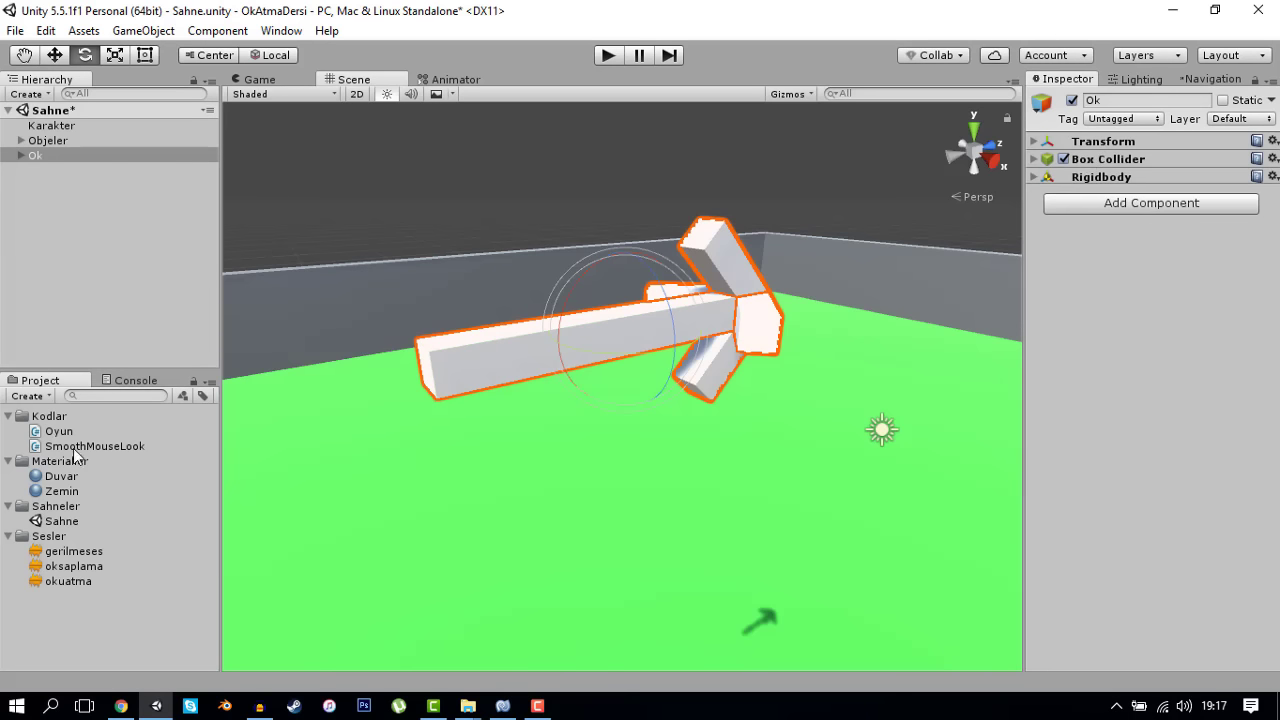
- Create a new HazirObjeler folder in Assets and save the scene
right_click(76, 623)
mouse_move(140, 278)
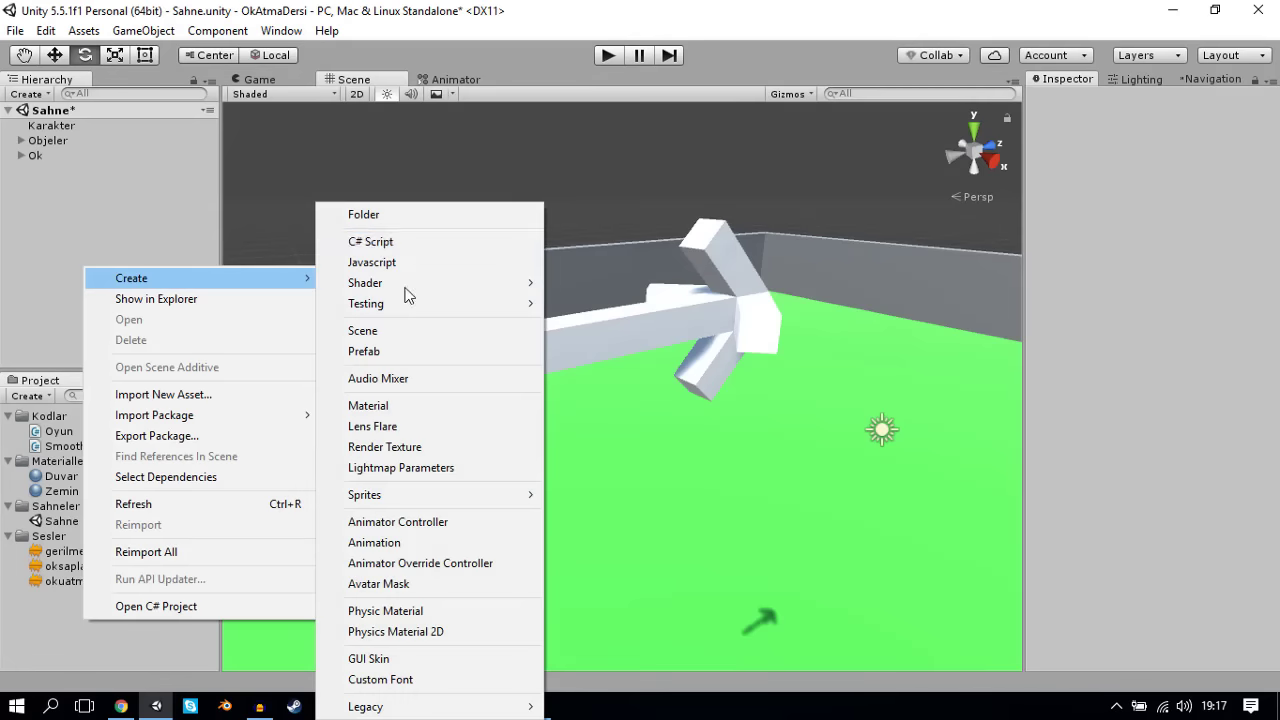
left_click(488, 217)
type("HazirObjeler")
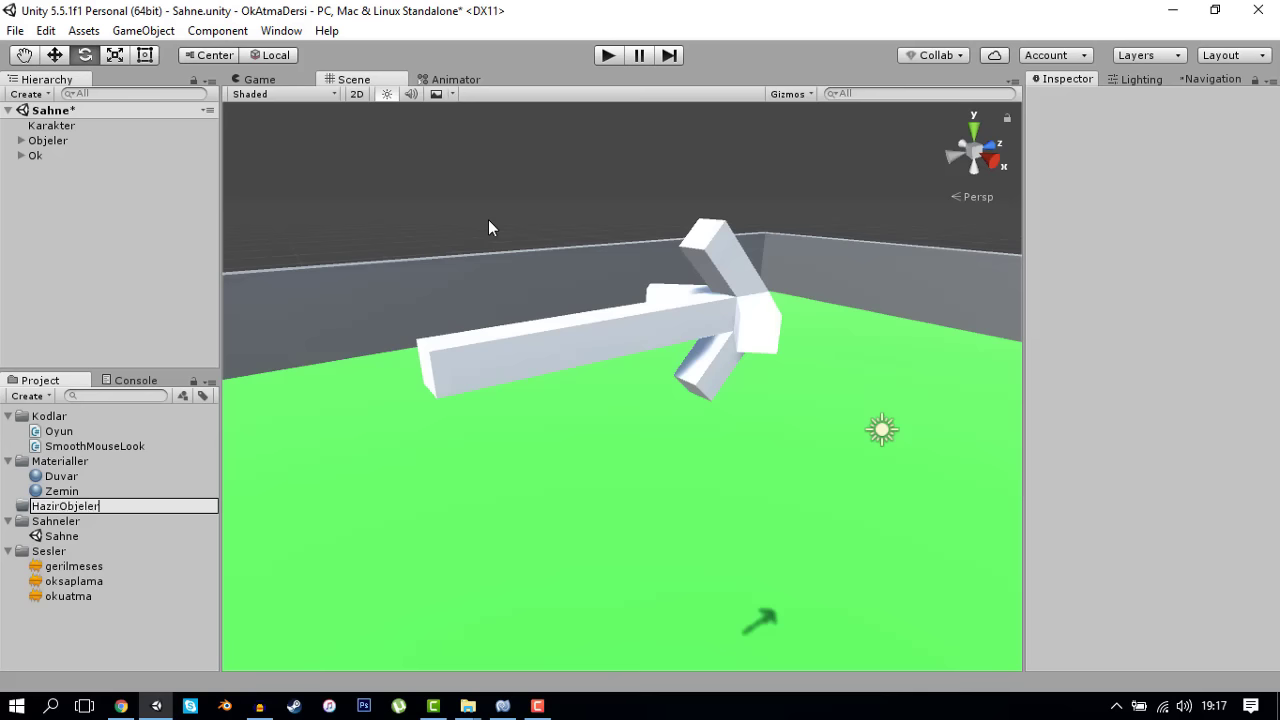
key("Return")
key("ctrl+s")
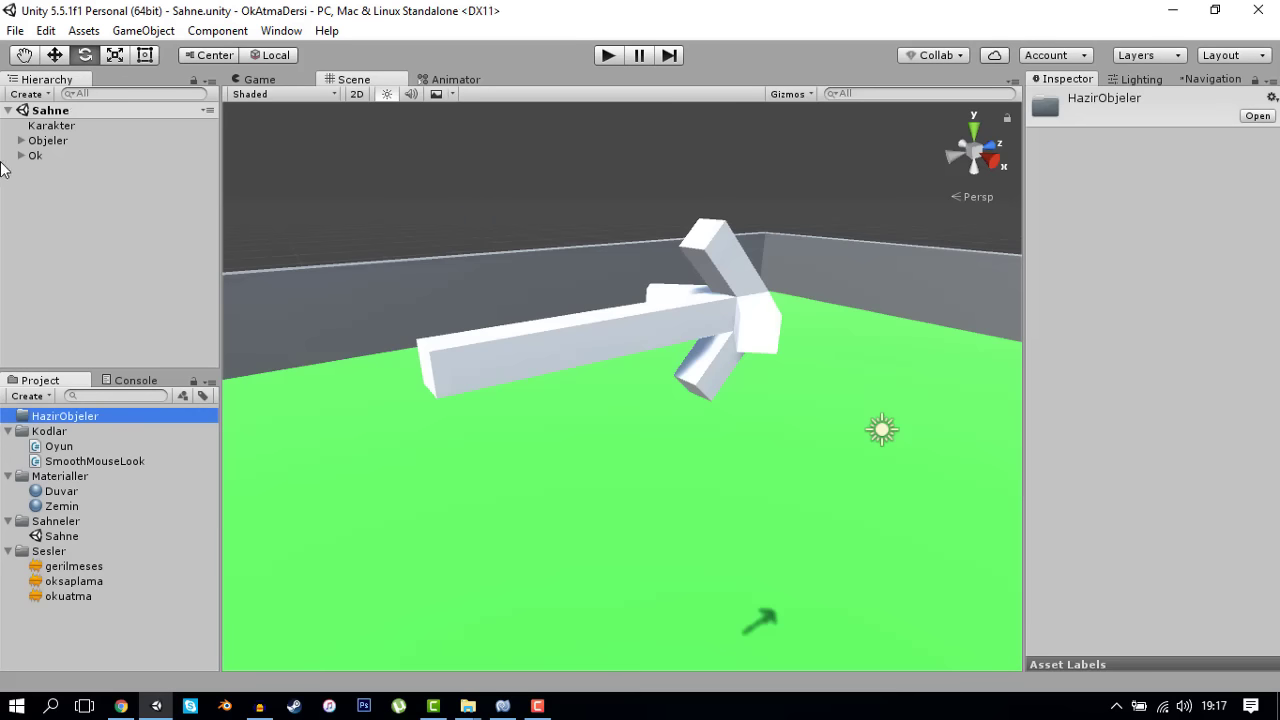
- Turn the Ok arrow into a prefab in HazirObjeler and place three copies in the scene
left_click_drag(36, 158, 75, 418)
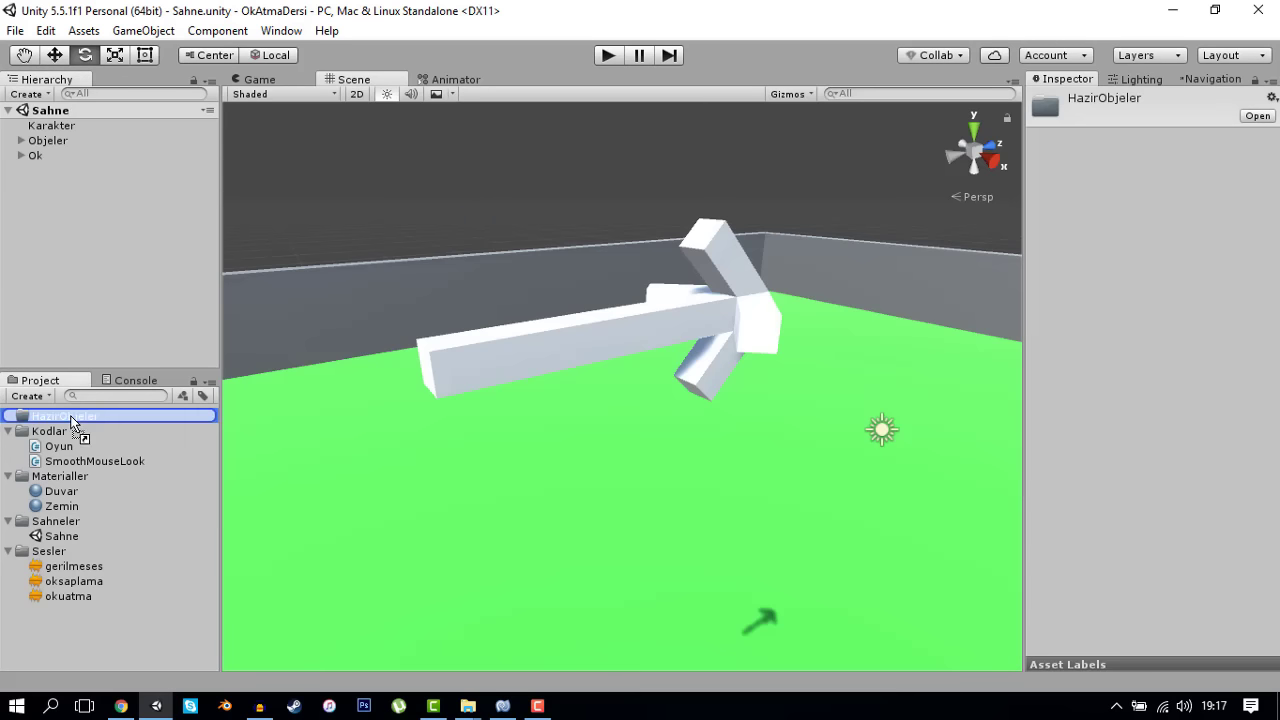
mouse_move(85, 305)
left_mouse_down()
mouse_move(60, 416)
mouse_move(973, 448)
left_mouse_up()
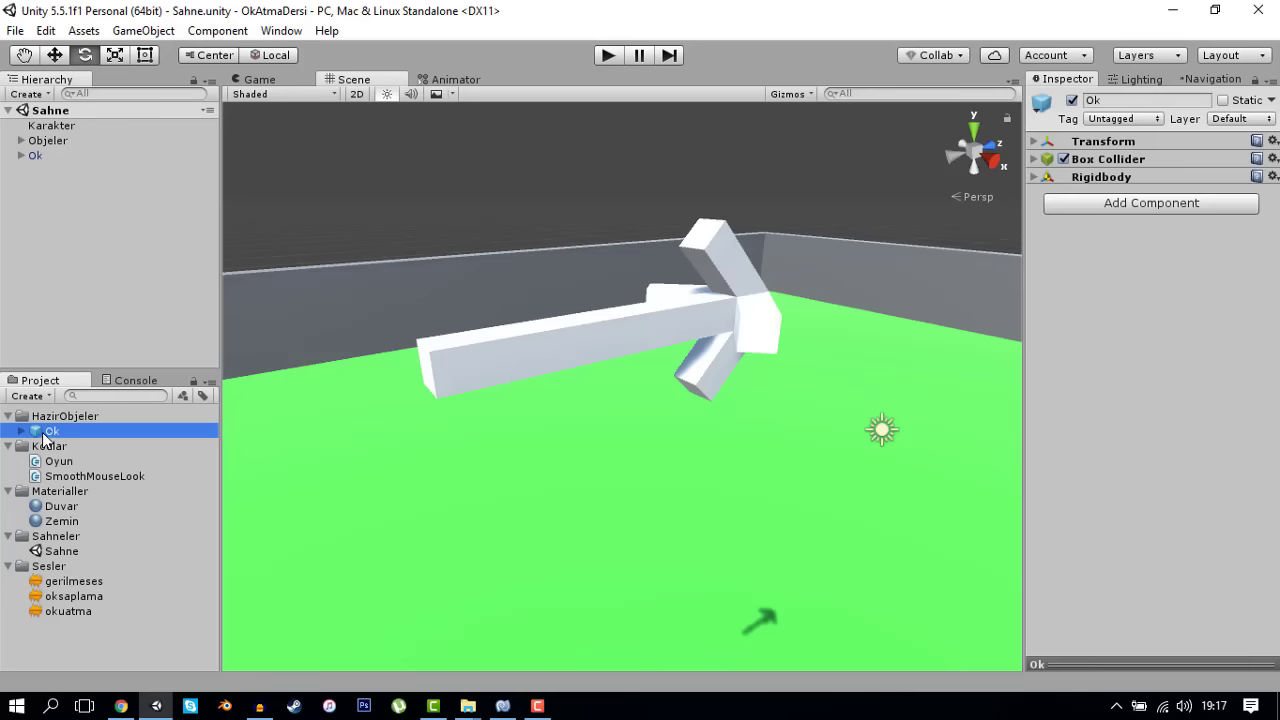
left_click_drag(708, 503, 600, 523)
mouse_move(45, 431)
left_mouse_down()
mouse_move(284, 468)
mouse_move(250, 560)
left_mouse_up()
- Delete the extra Ok arrow copies and save the Sahne scene
left_click(51, 157, "shift")
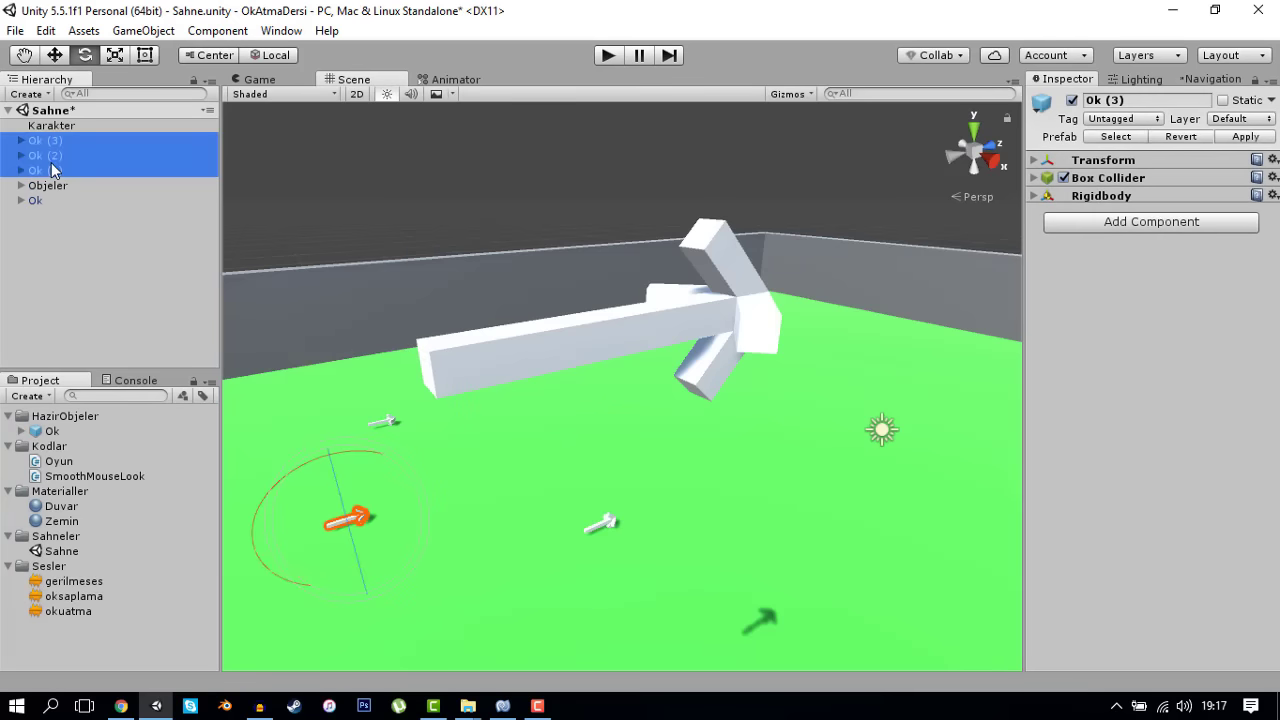
key("Delete")
key("ctrl+s")
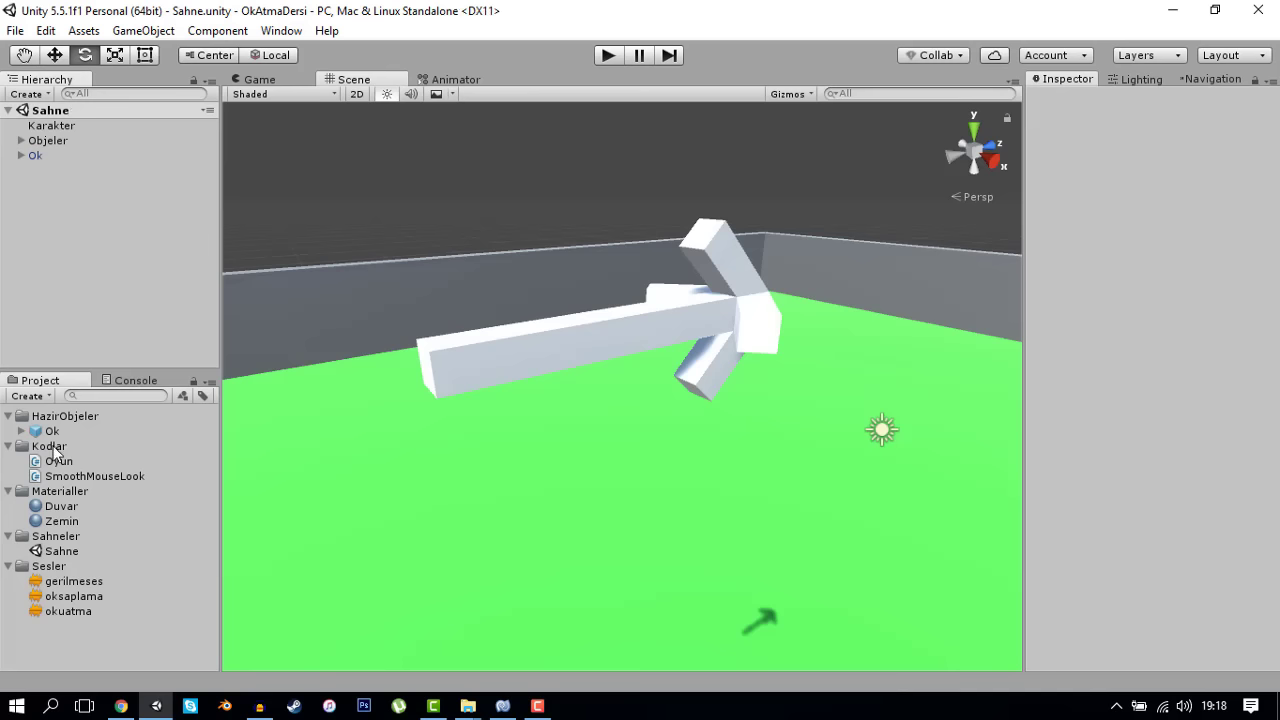
left_click(54, 447)
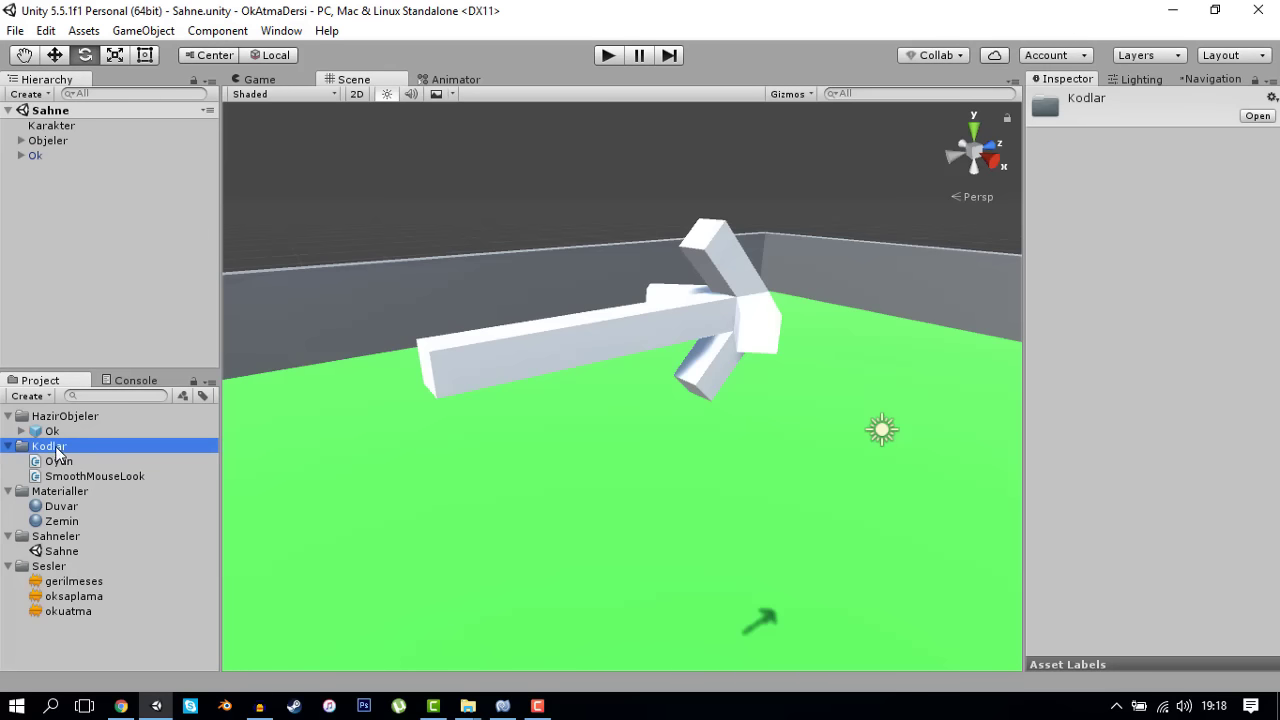
- Reopen Oyun.cs in MonoDevelop past the crash dialogs, accept the line-endings notice, and return to Unity
left_click(60, 462)
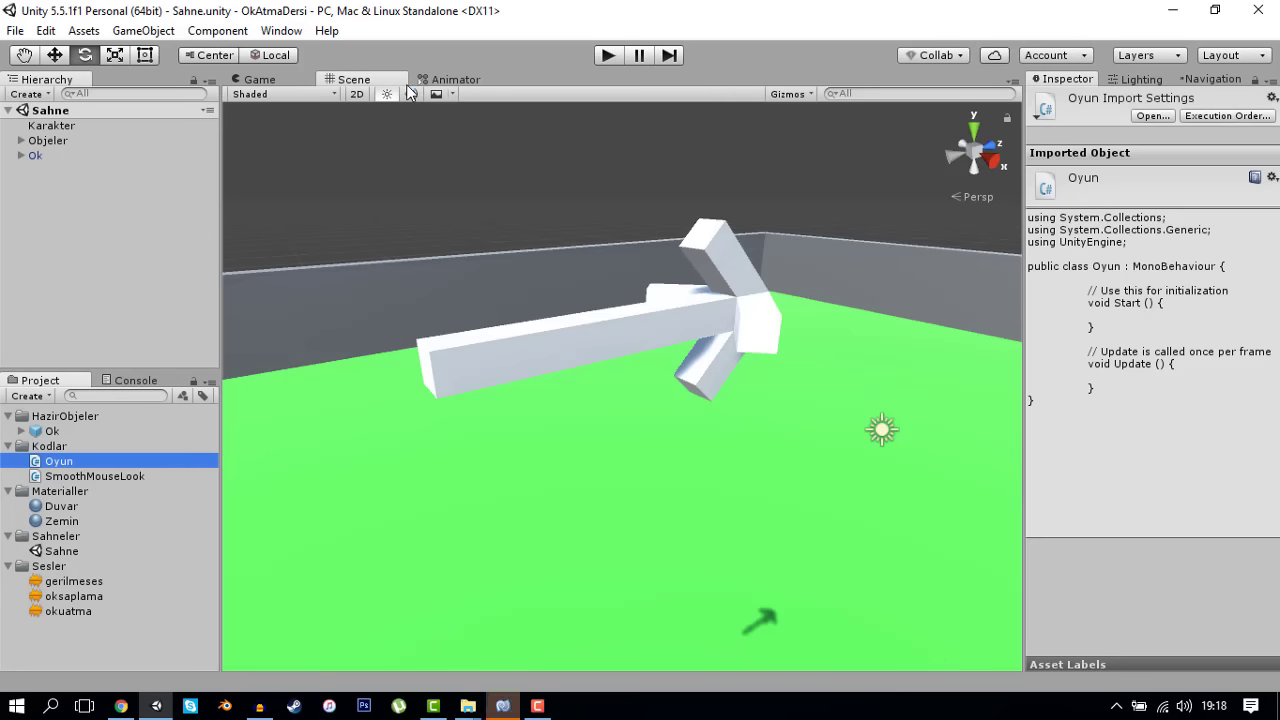
left_click(497, 712)
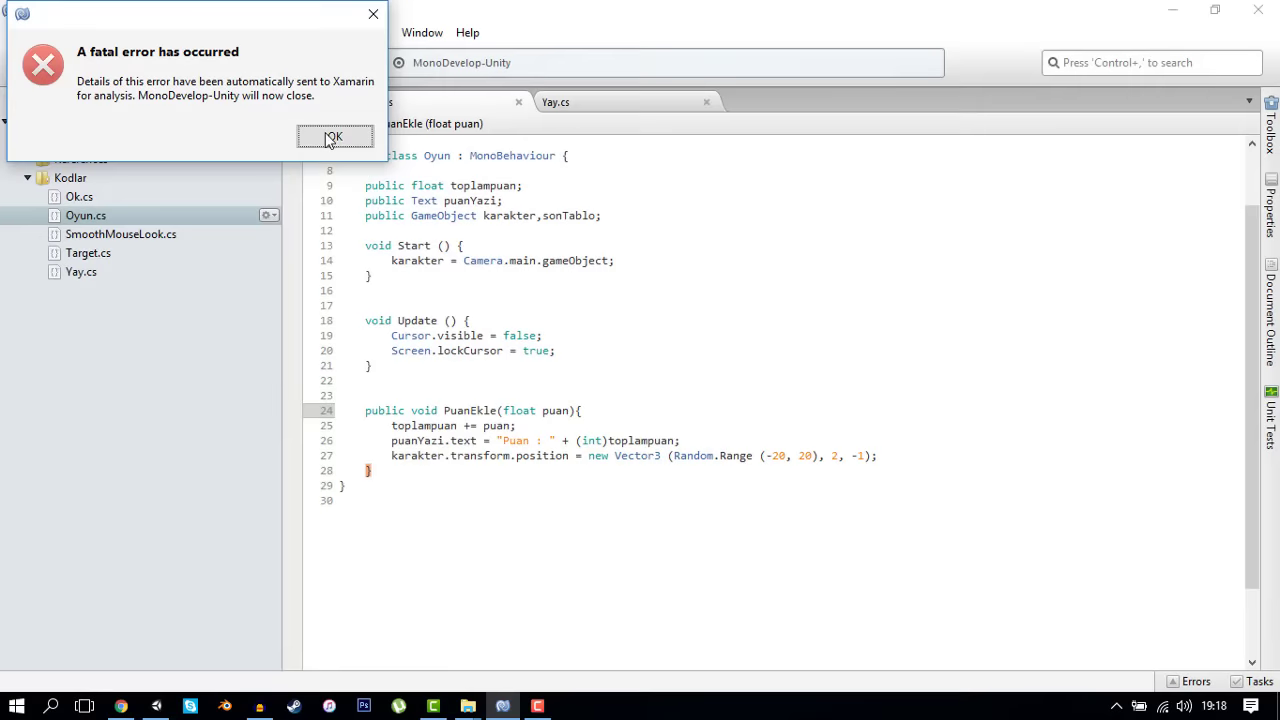
left_click(328, 139)
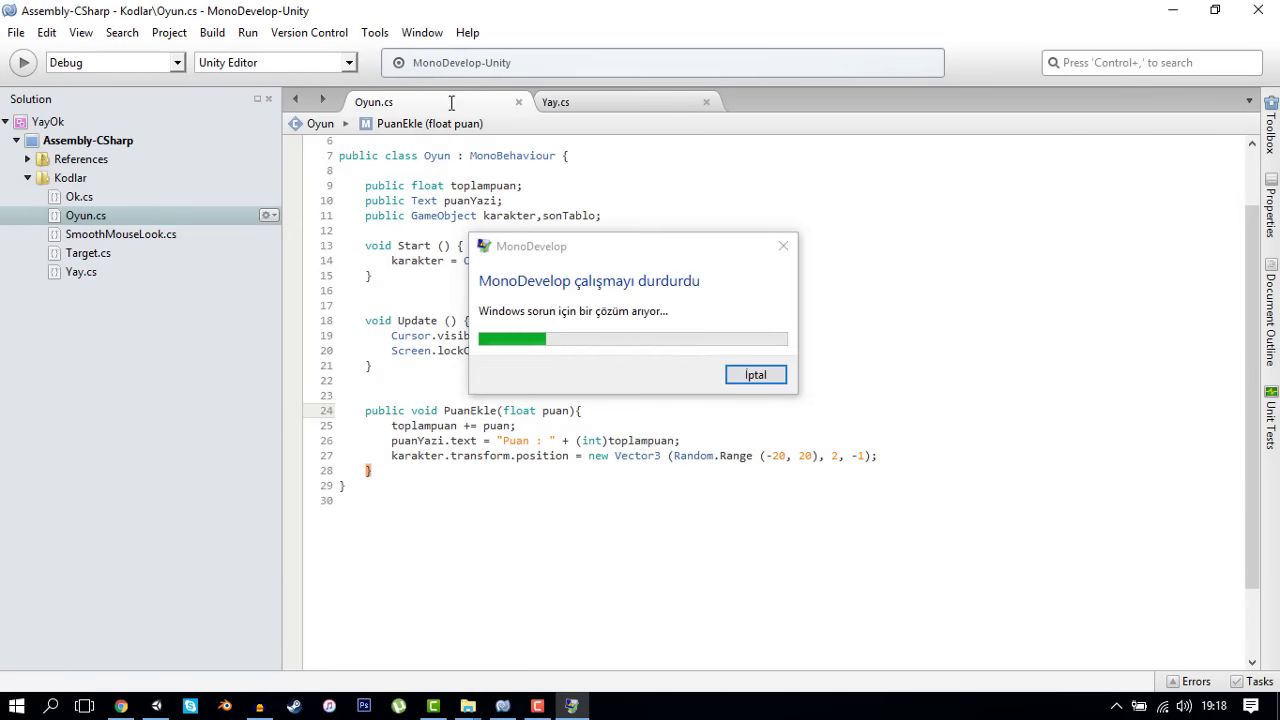
left_click(768, 375)
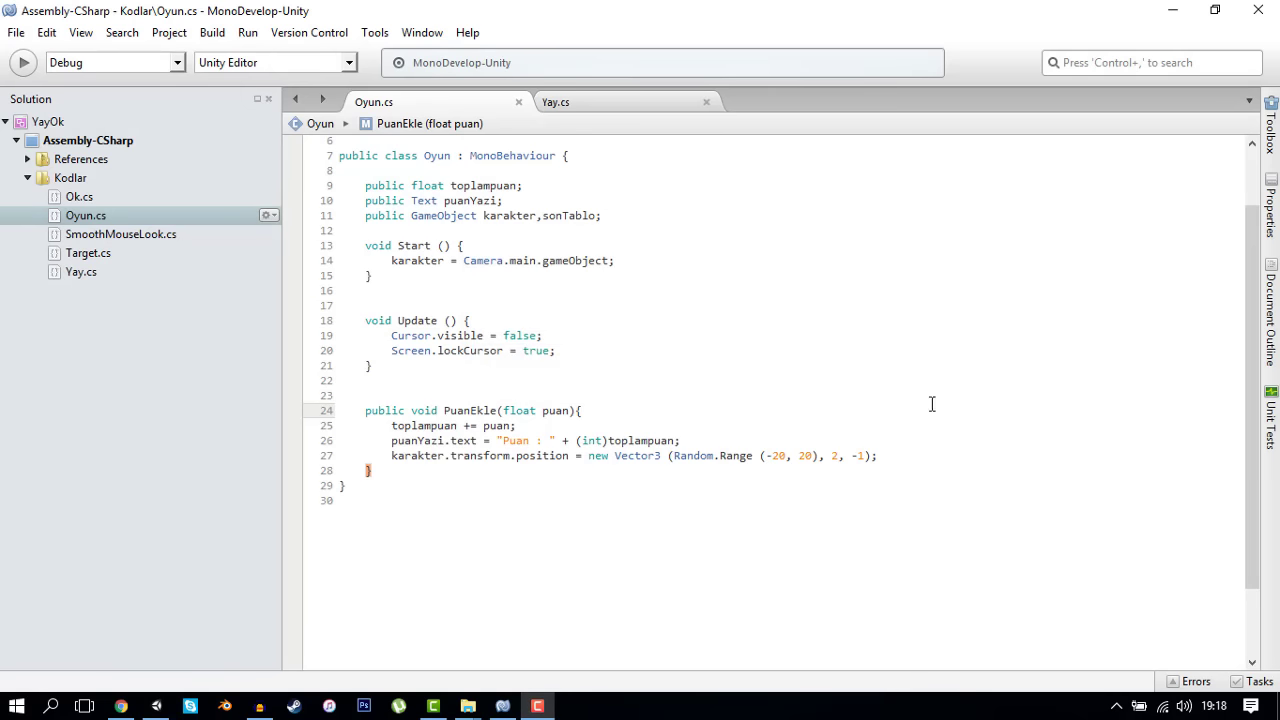
left_click(1258, 10)
right_click(703, 697)
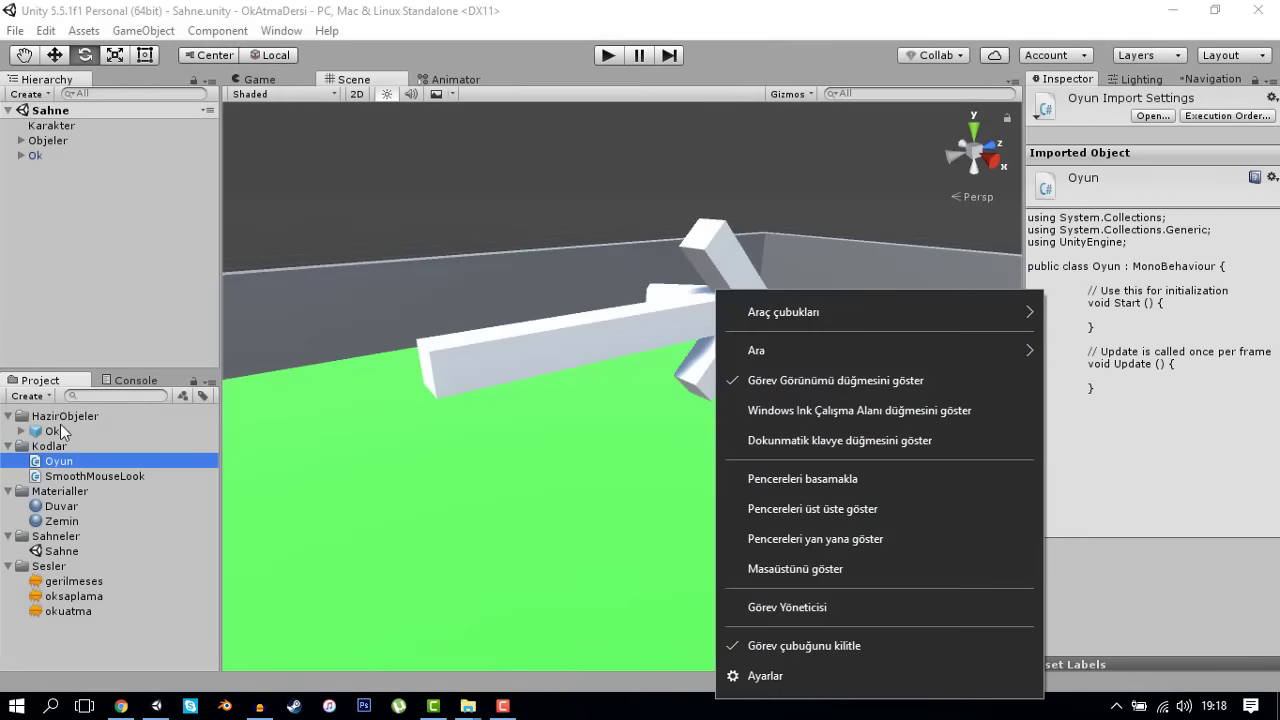
left_click(62, 462)
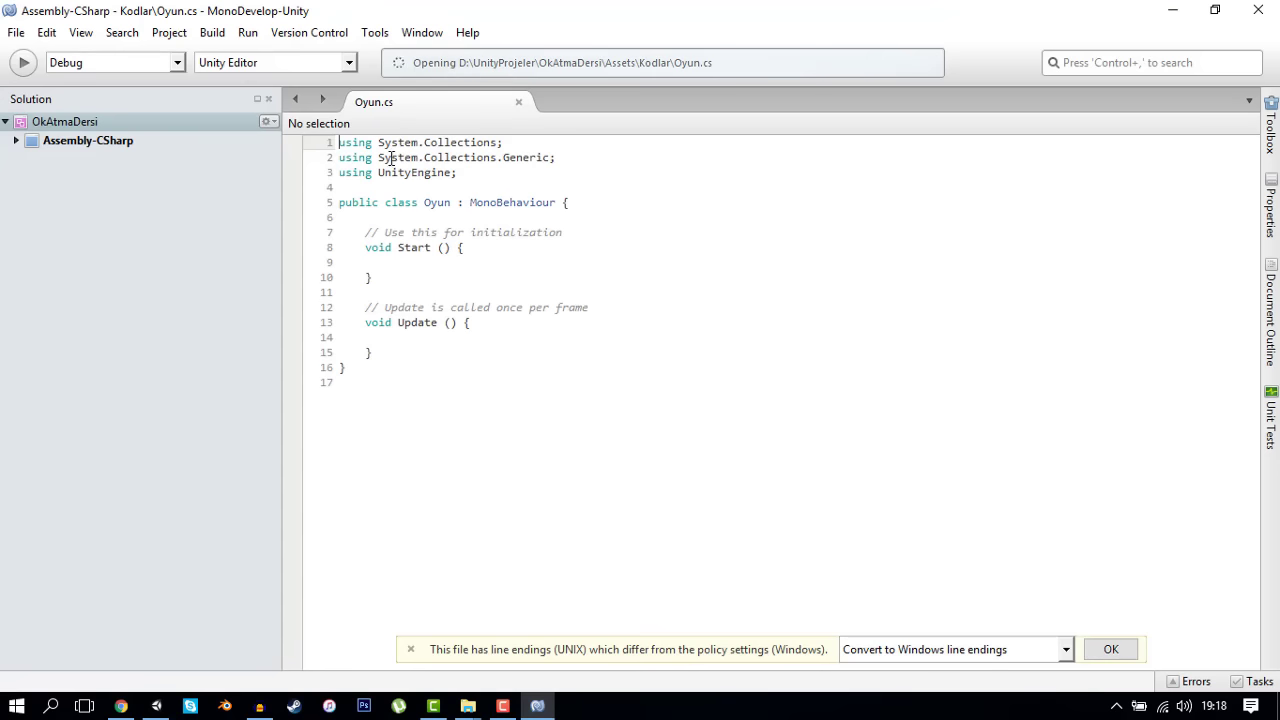
left_click(1116, 652)
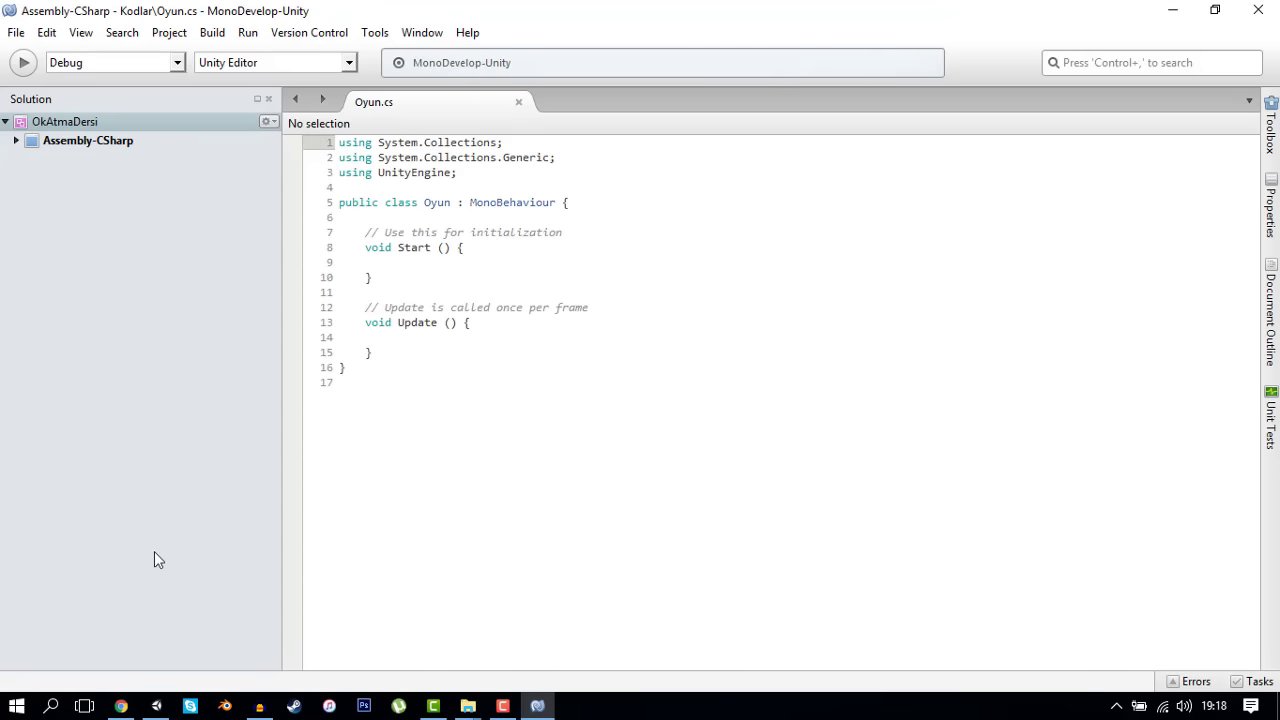
left_click(157, 706)
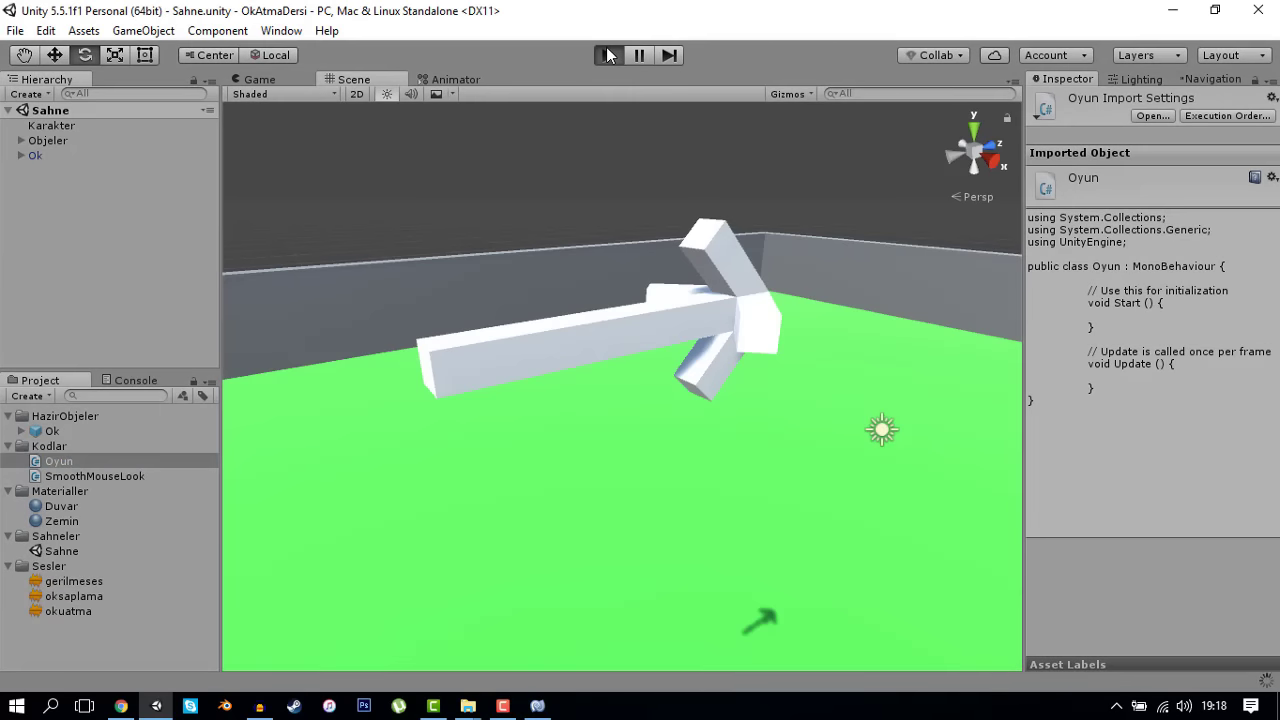
- Run a short play test of the scene, then bring Oyun.cs in MonoDevelop back to front
left_click(609, 55)
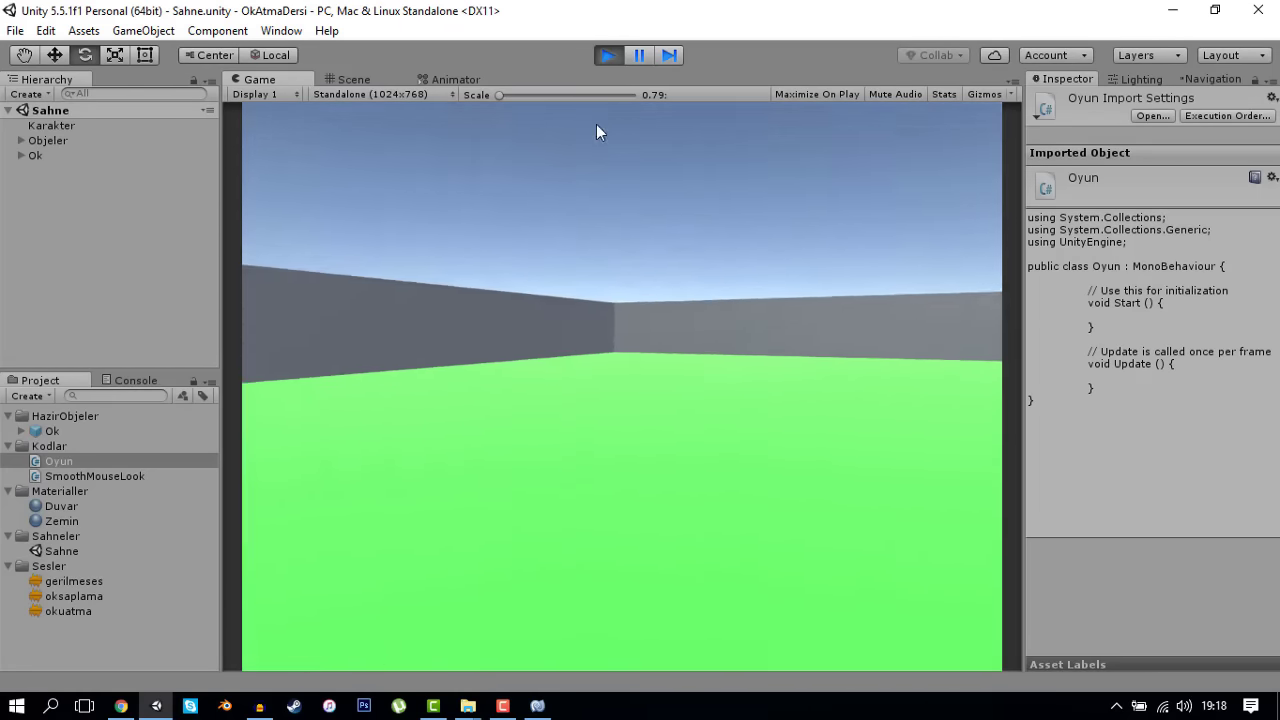
left_click(607, 55)
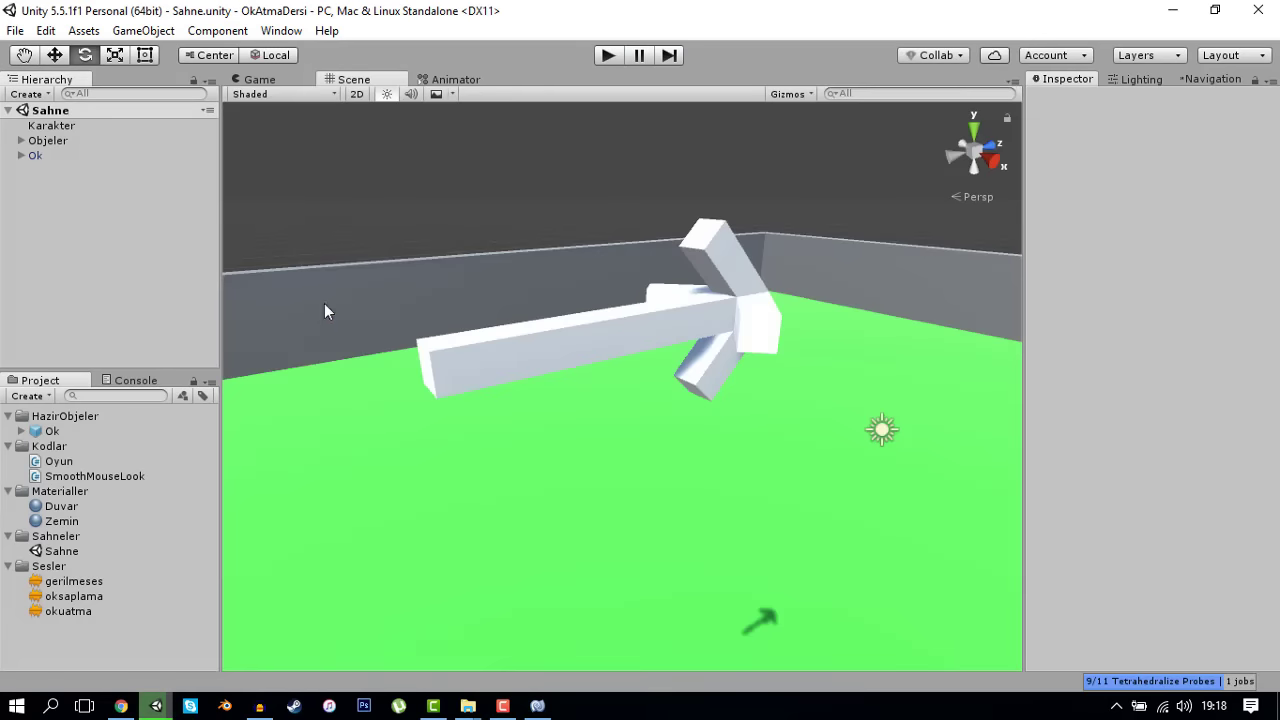
left_click(537, 706)
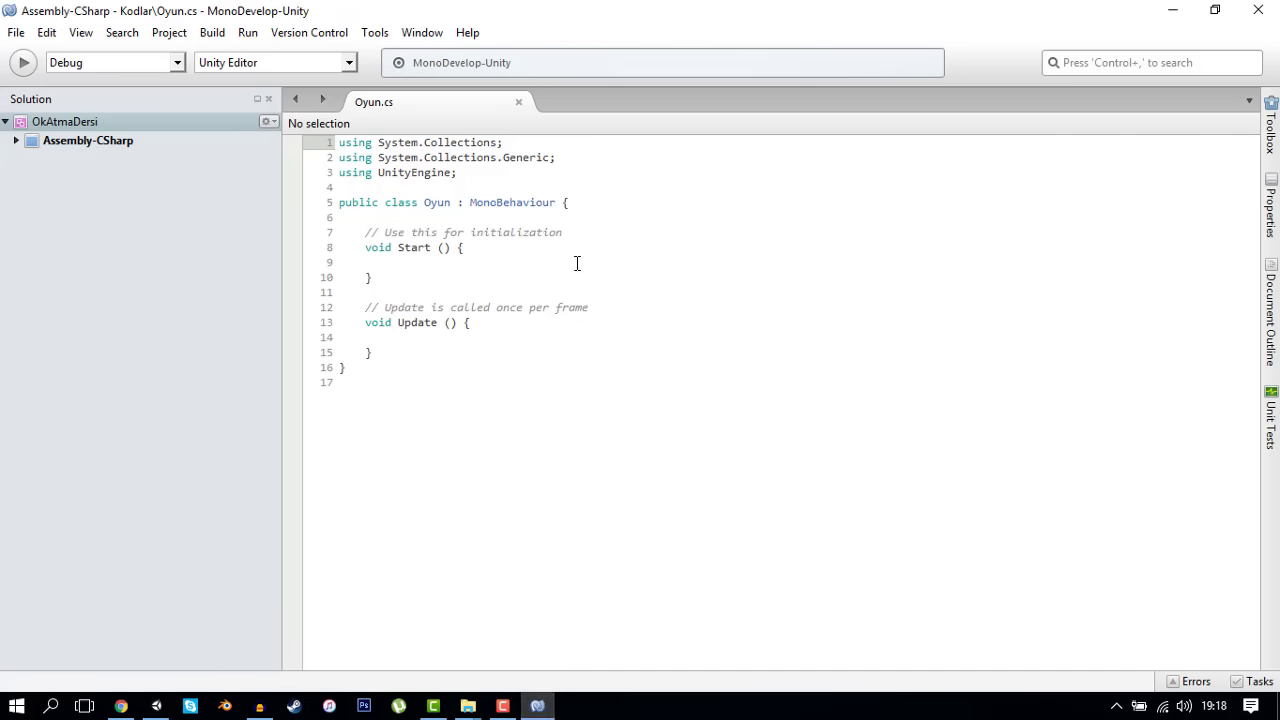
- Add 'Cursor.visible = false;' inside the Update method
left_click(469, 337)
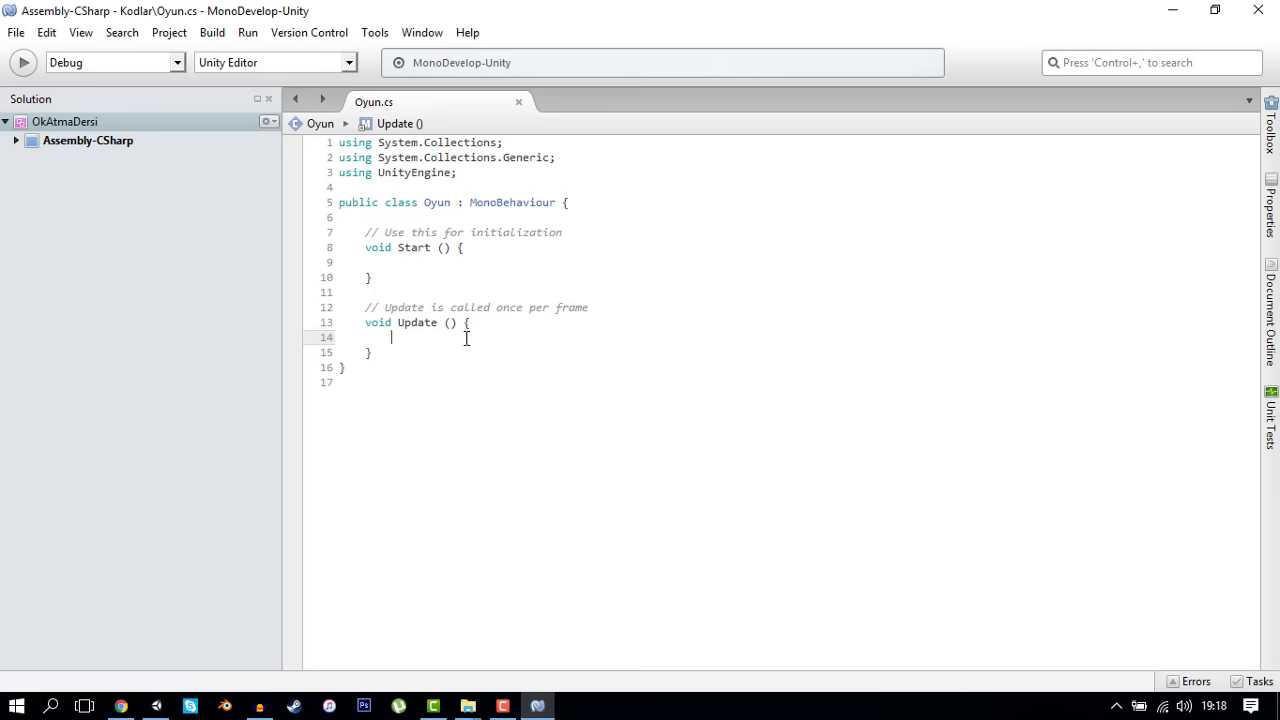
type("Cur")
key("Return")
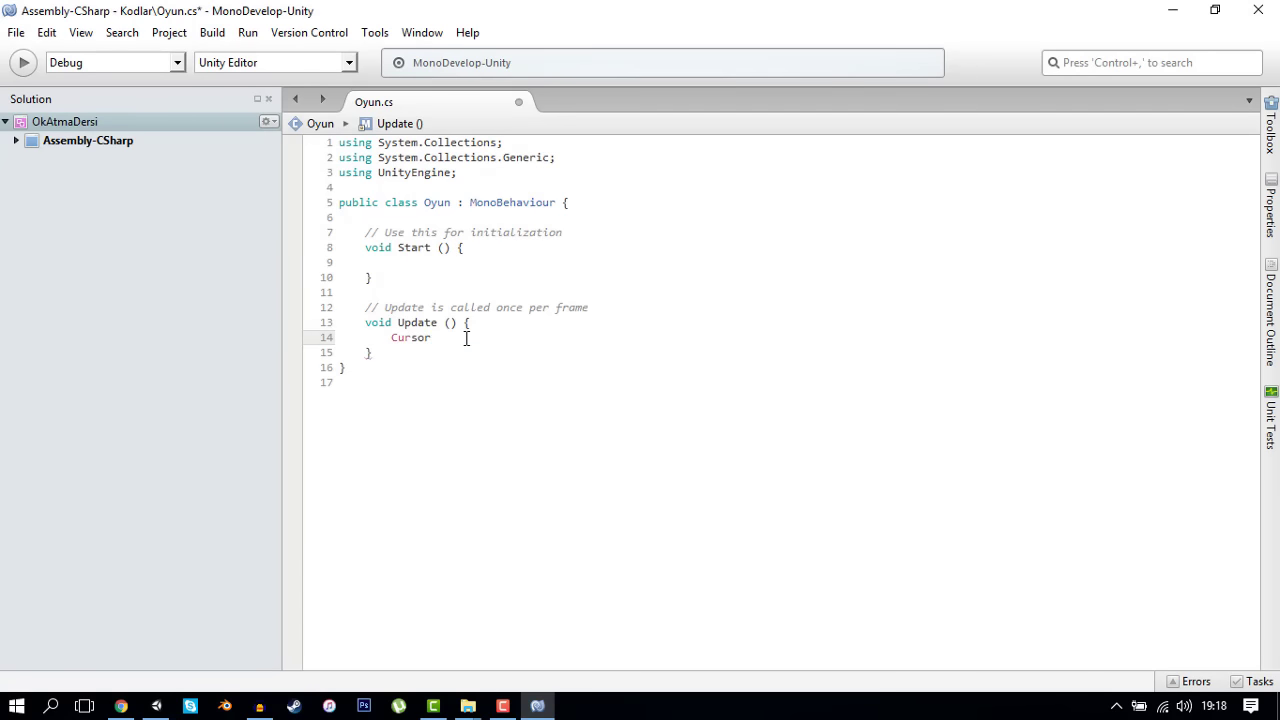
type(".vi")
key("Return")
type("false")
type(";")
key("Return")
- Add 'Screen.lockCursor = true;' on the next line and save the script
type("S")
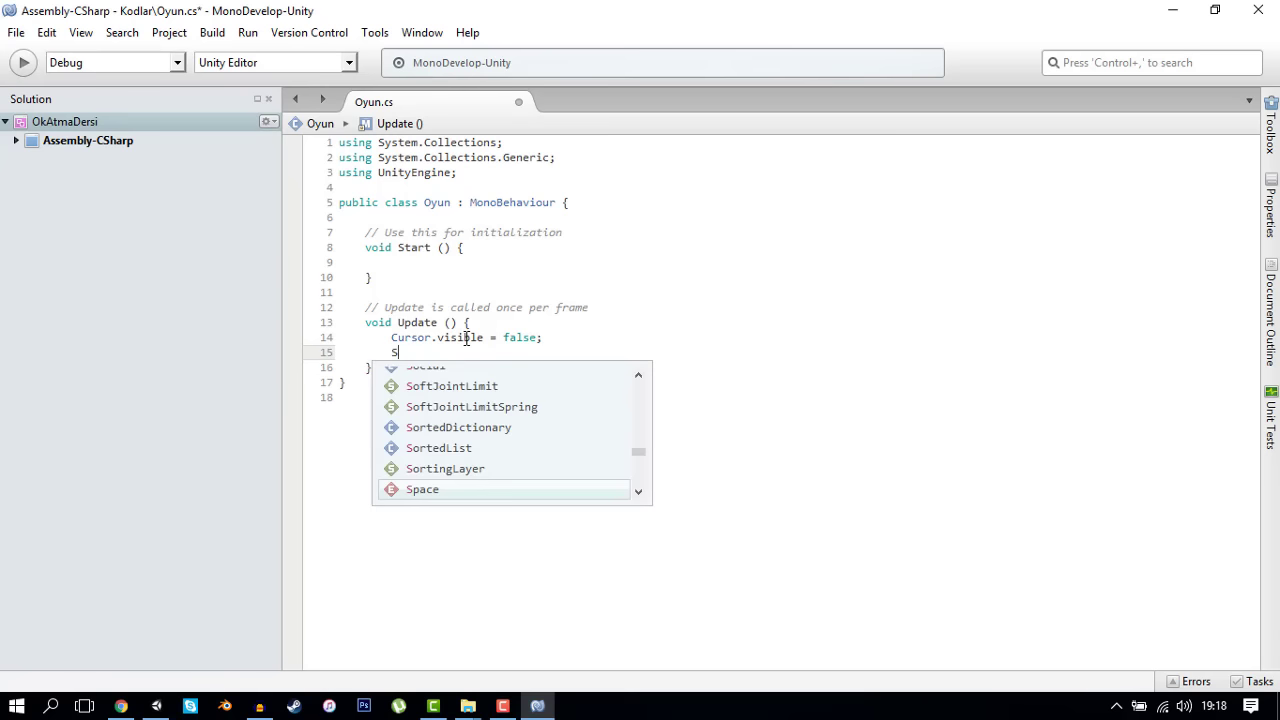
type("cr")
key("Return")
type(".")
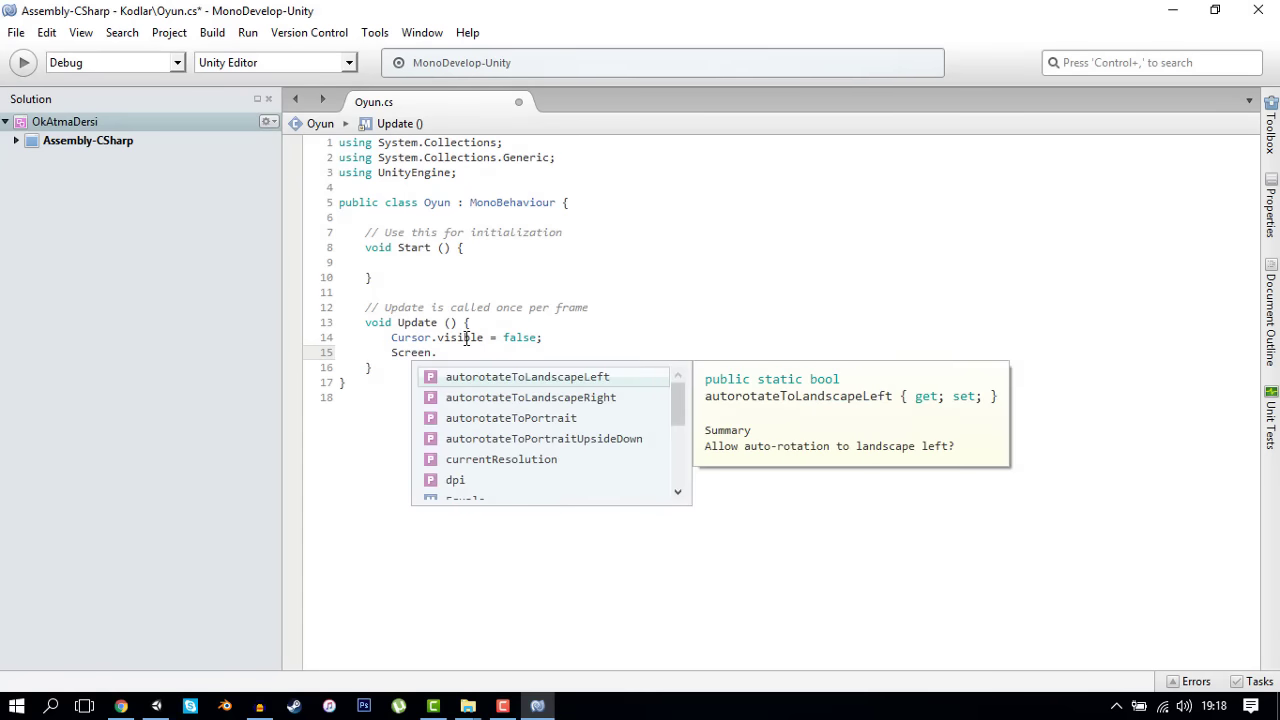
type("cur")
key("BackSpace")
key("BackSpace")
key("BackSpace")
type("lock")
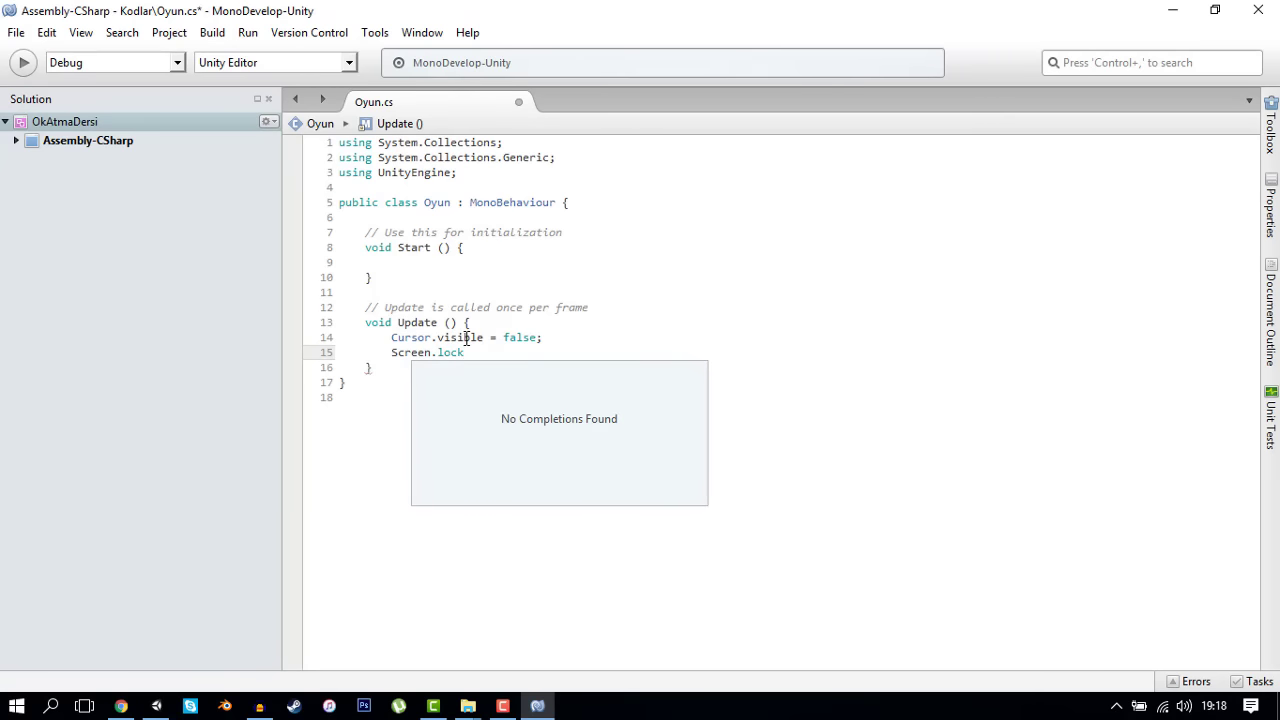
type("Cursor")
type(" =")
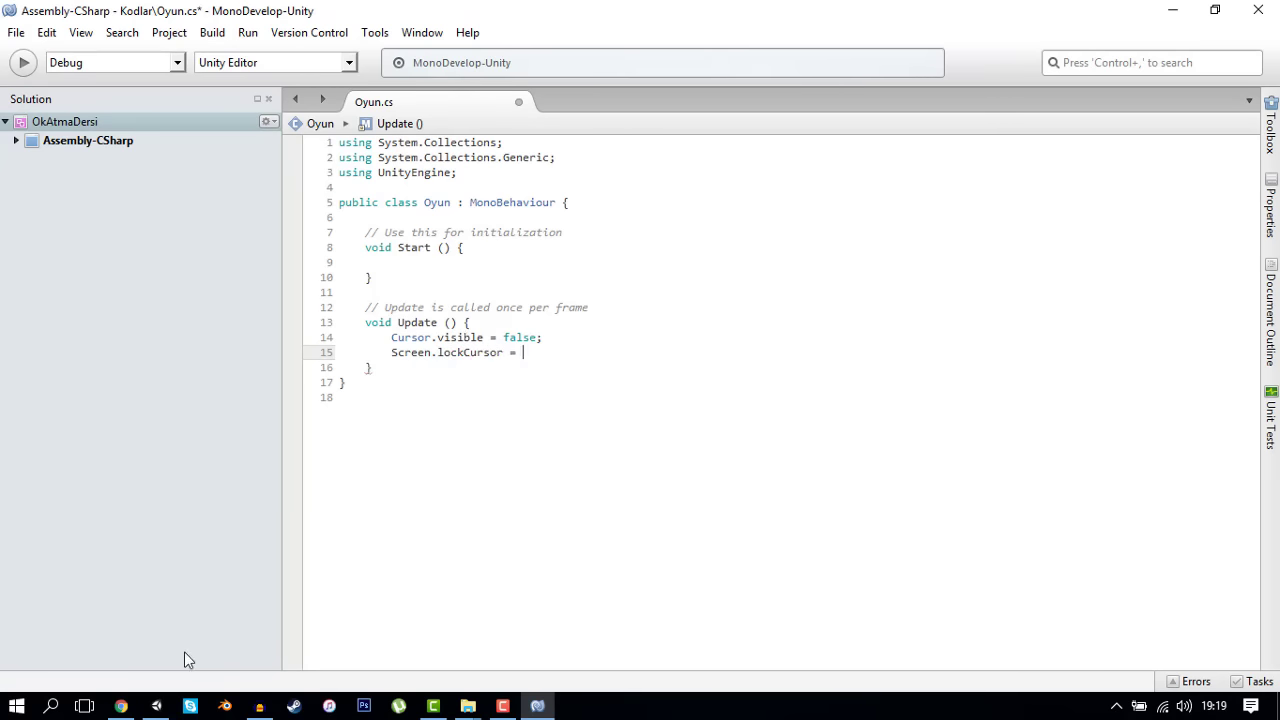
left_click(156, 706)
left_click(262, 79)
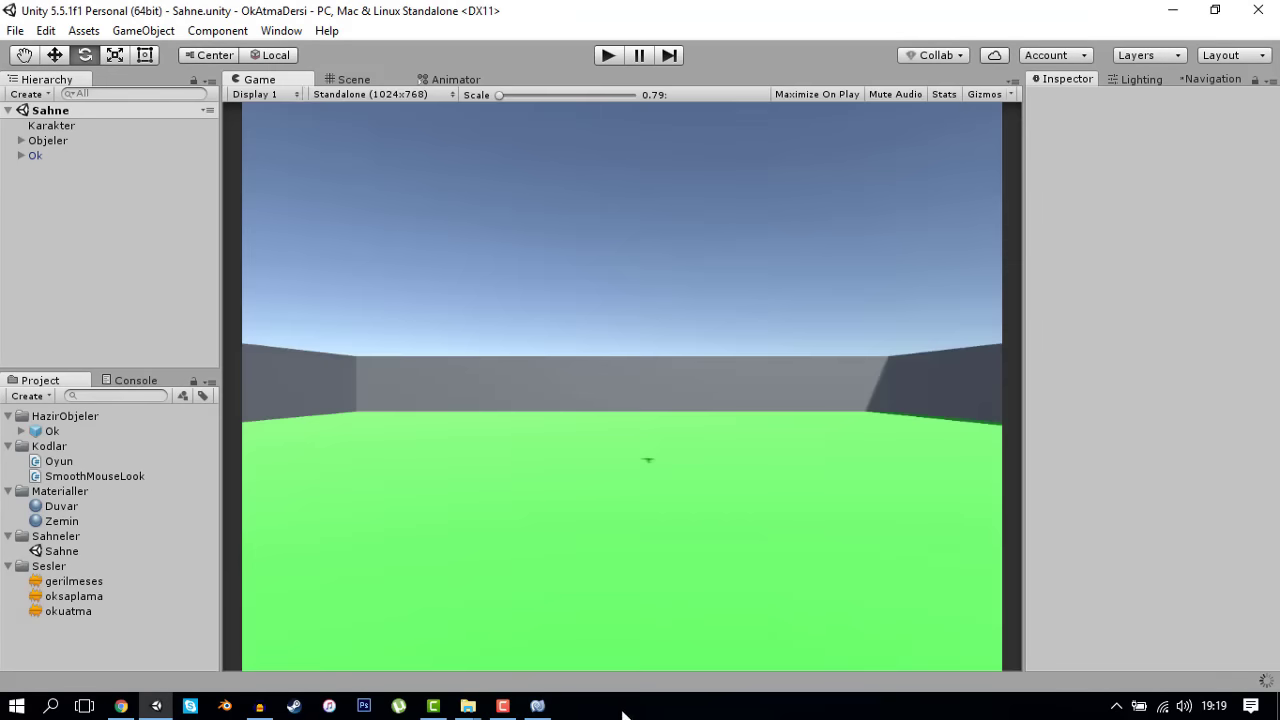
left_click(537, 706)
type("tru")
key("Return")
type(";")
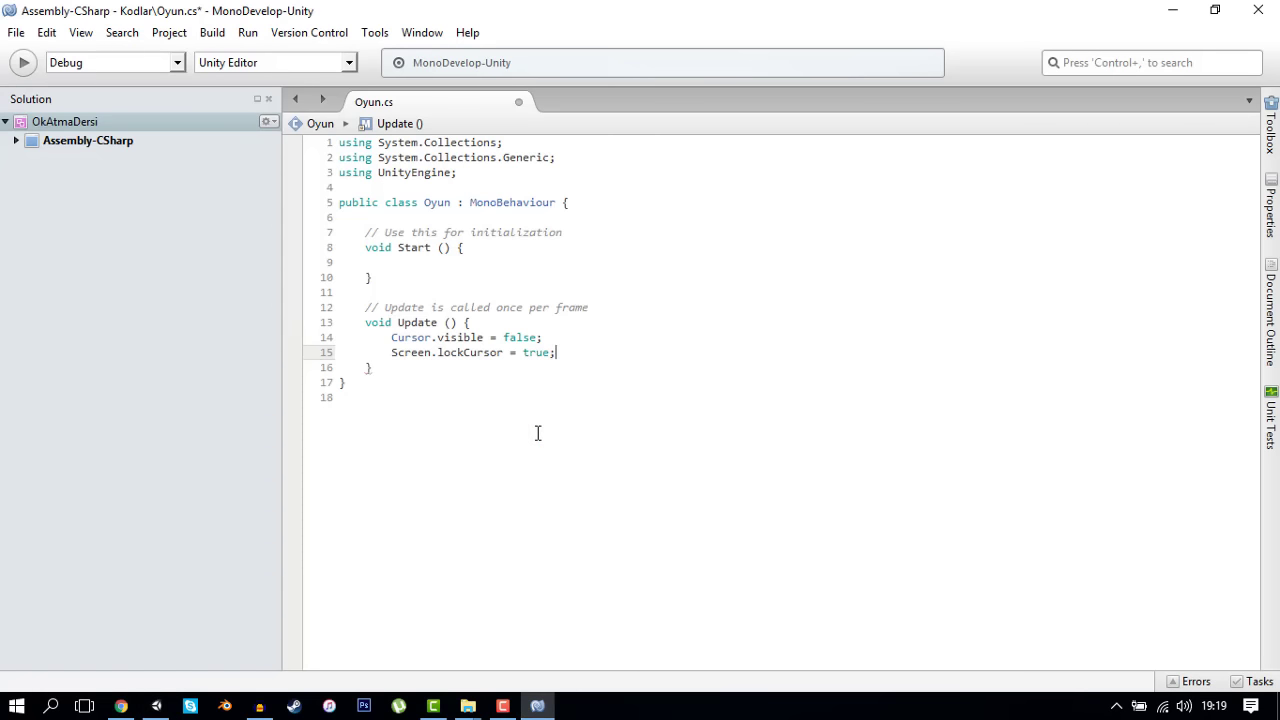
key("ctrl+s")
left_click(150, 708)
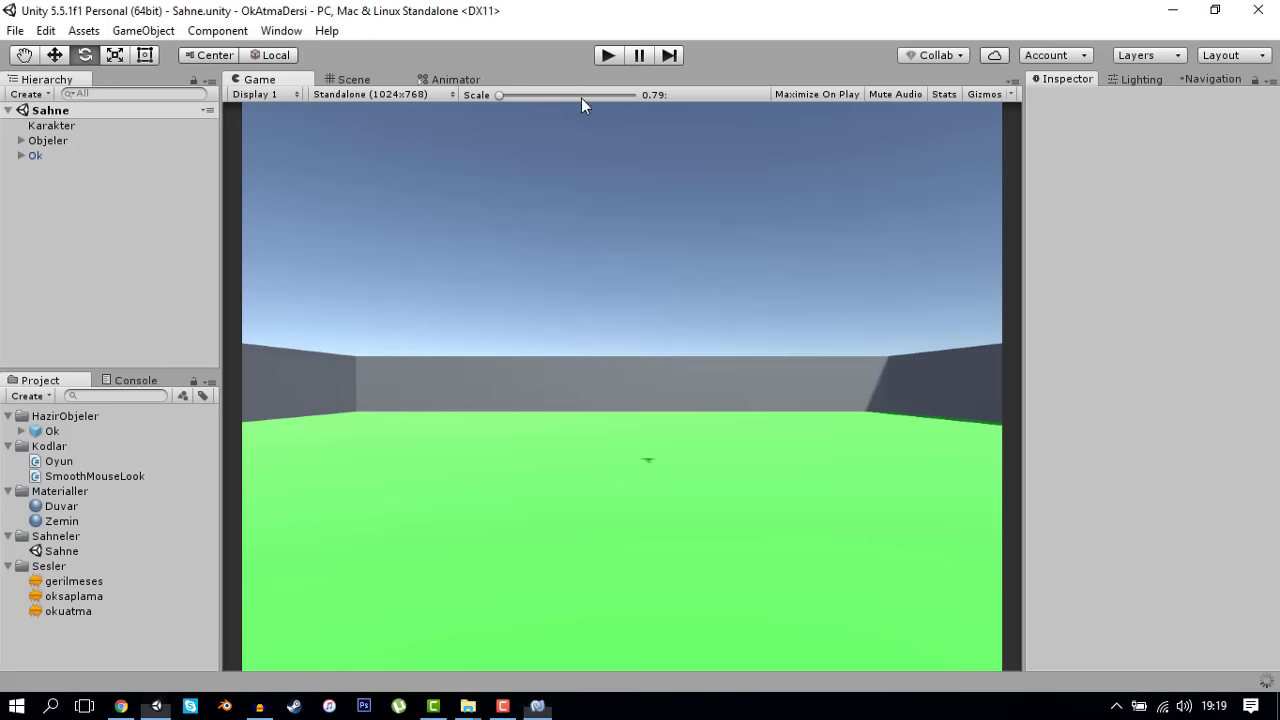
left_click(618, 51)
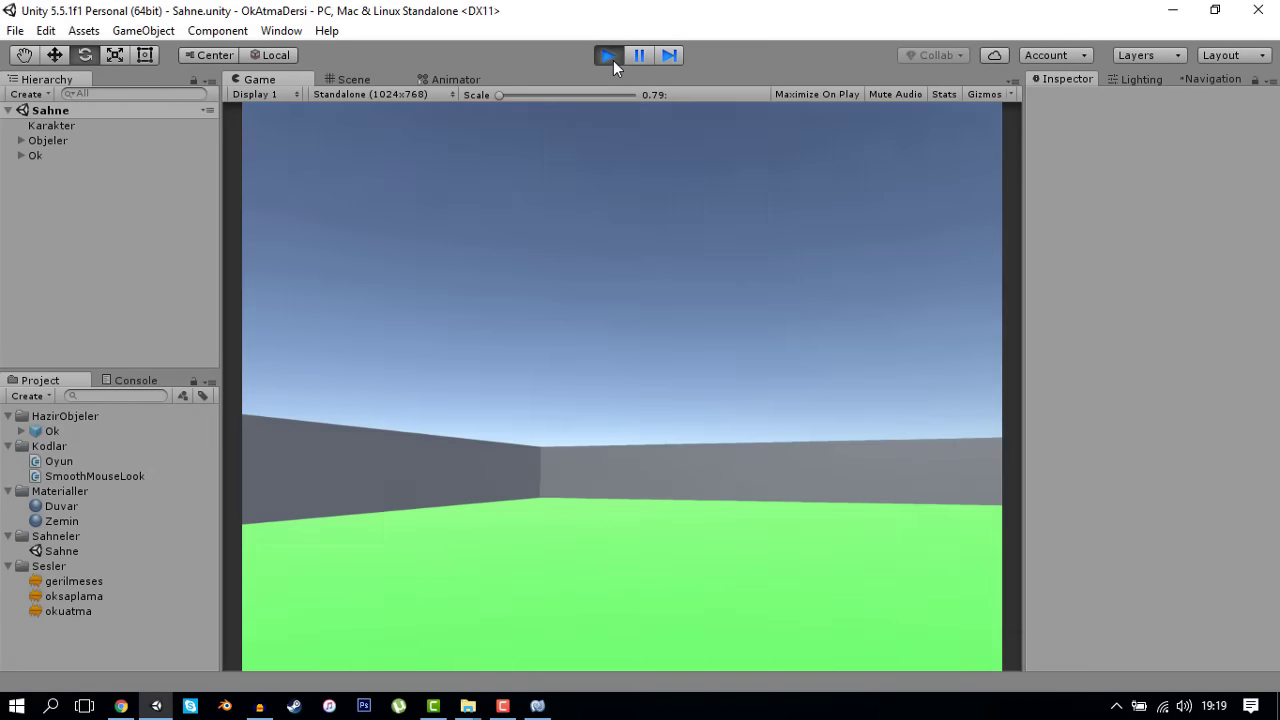
left_click(610, 56)
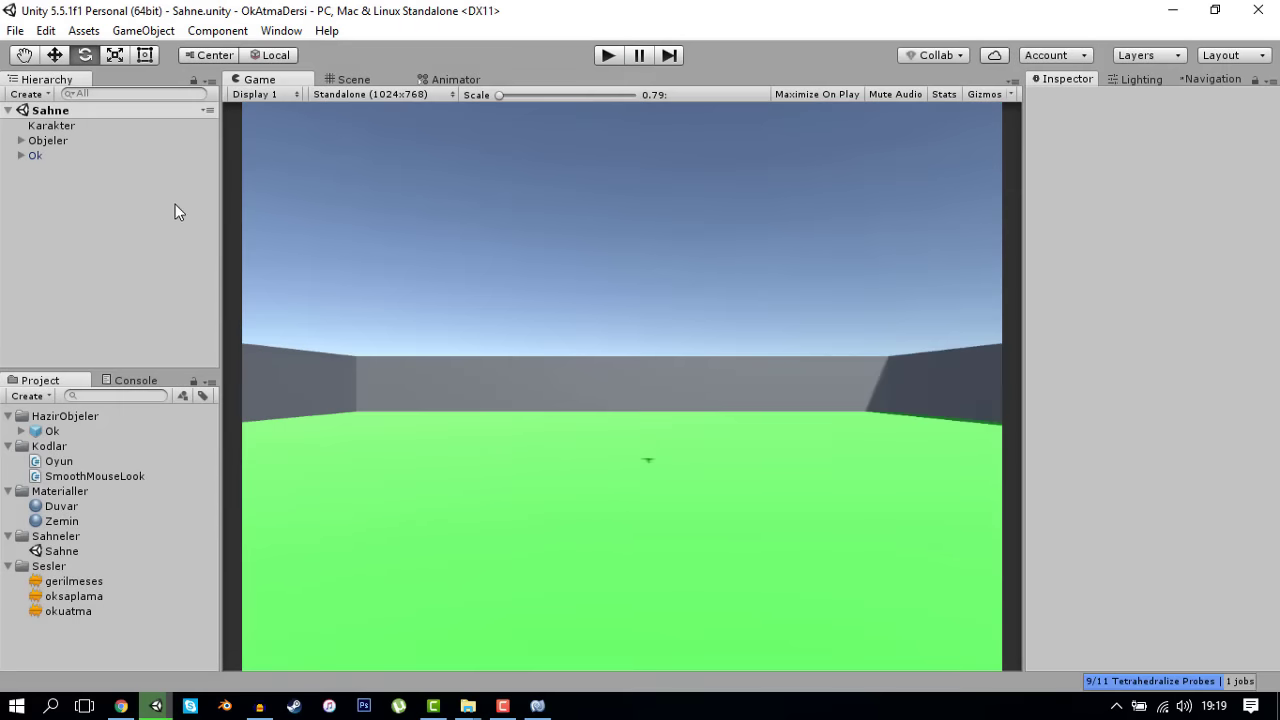
left_click(80, 462)
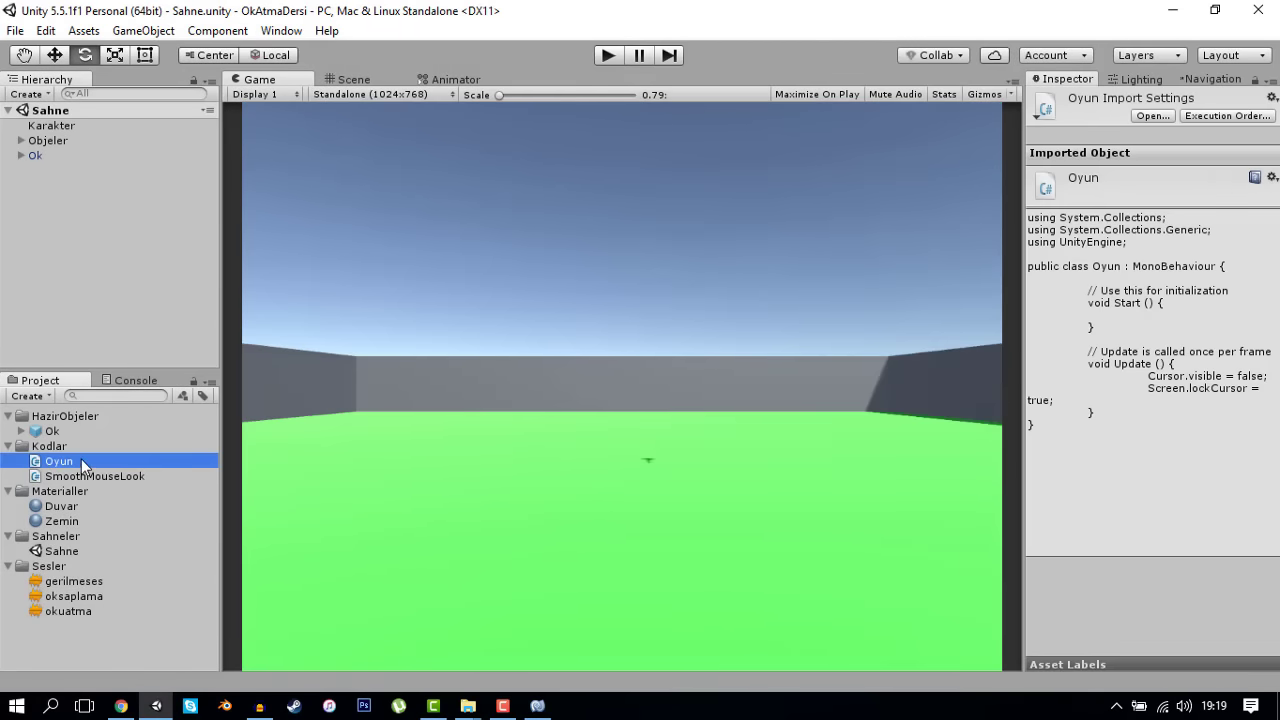
left_click(26, 212)
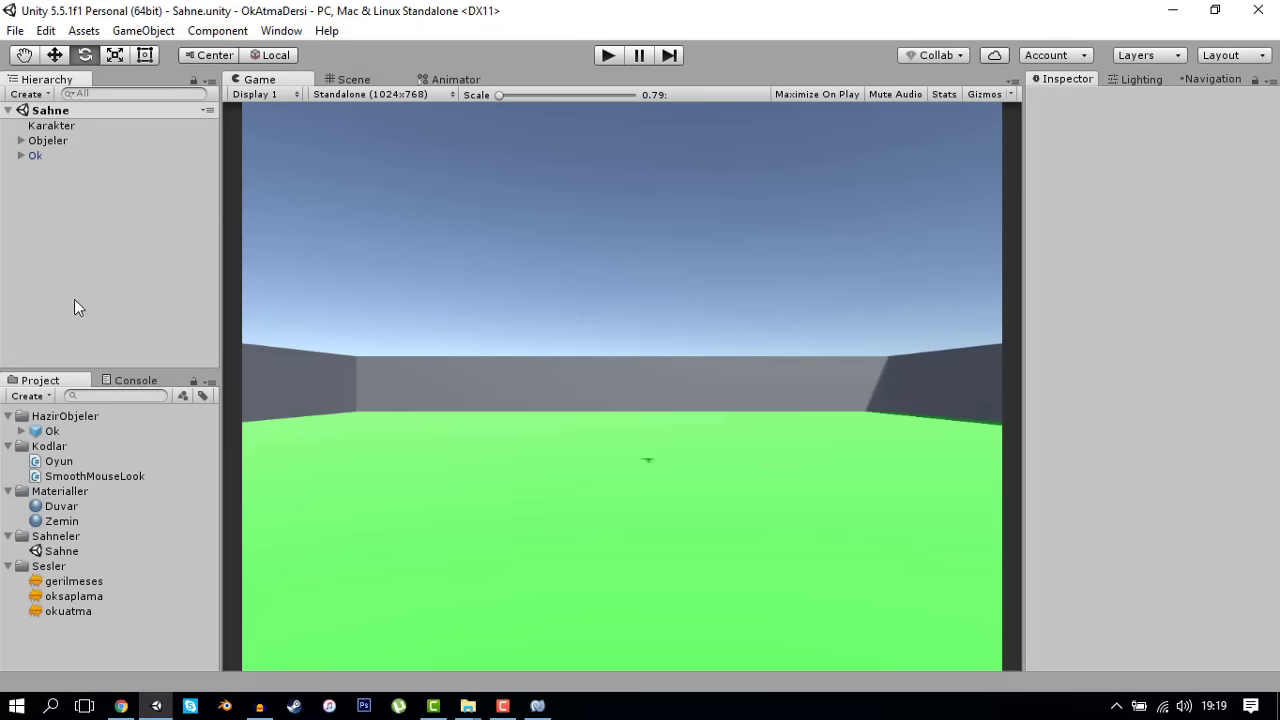
- Create an empty object in the Hierarchy named Oyun
right_click(68, 255)
left_click(126, 409)
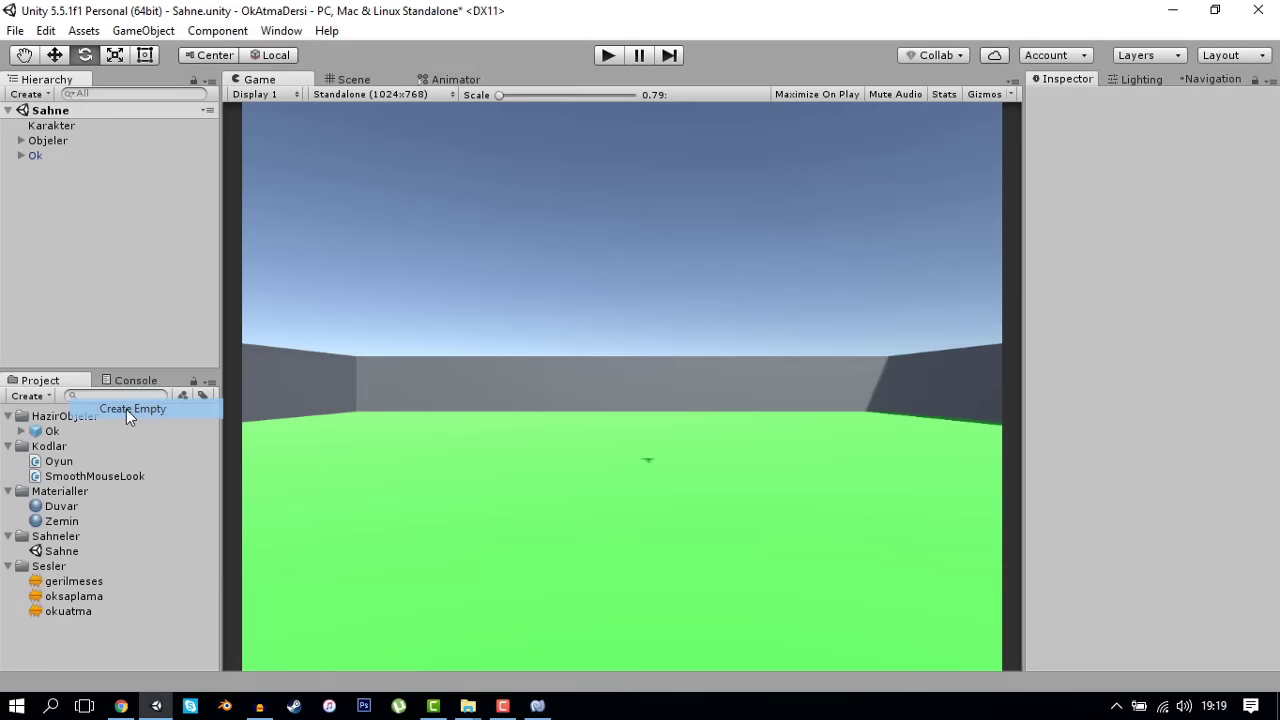
type("Oyun")
key("Return")
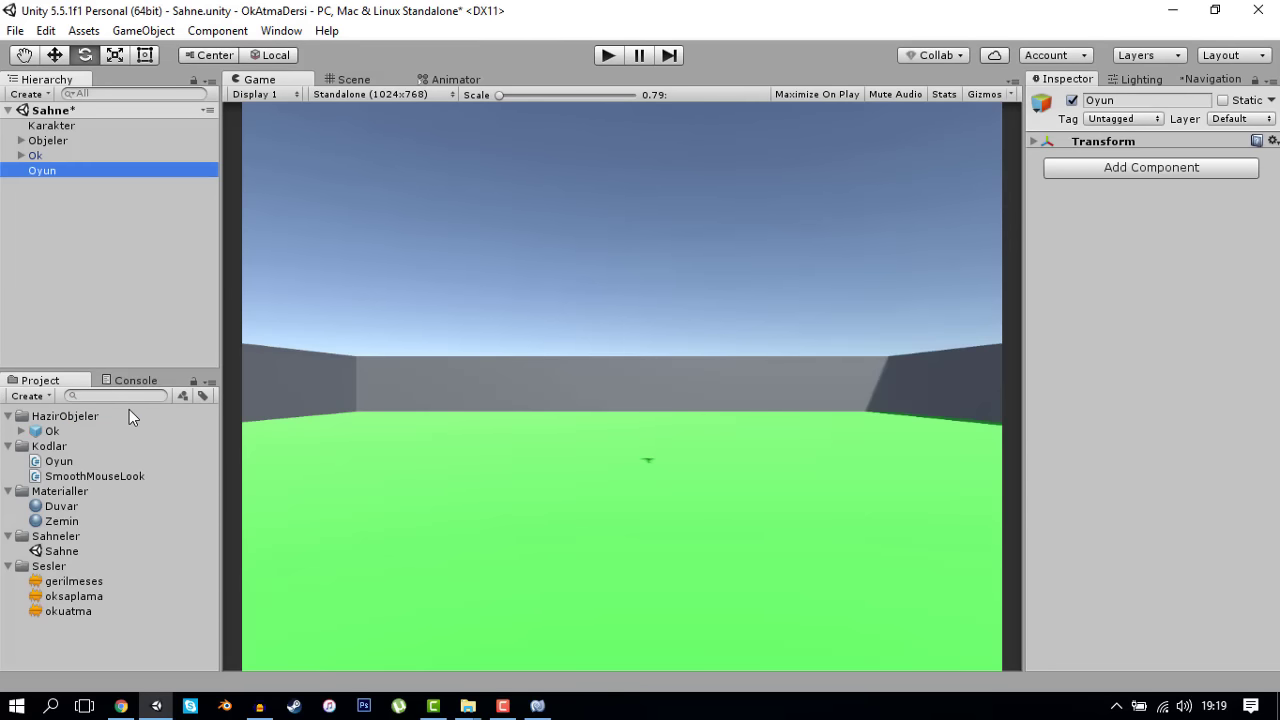
- Reset Oyun's Transform to 0, 0, 0, attach the Oyun script, and run the game
left_click(1103, 141)
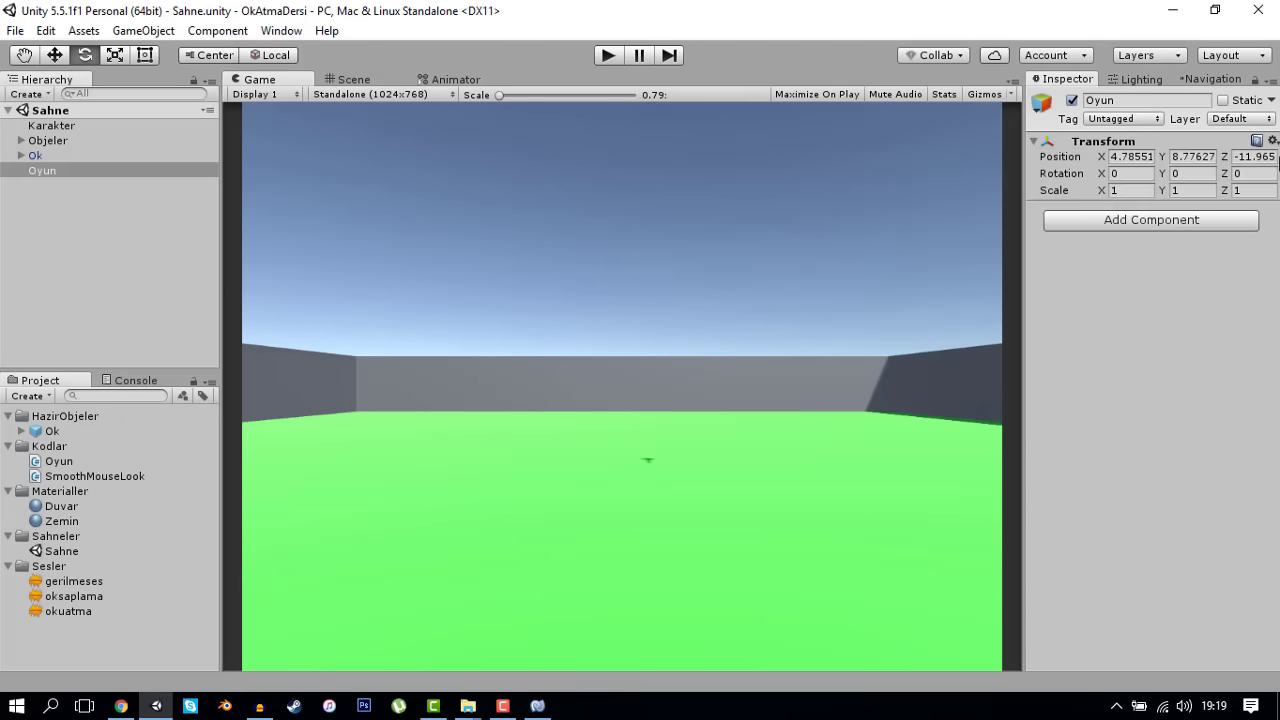
left_click(1273, 141)
left_click(1240, 163)
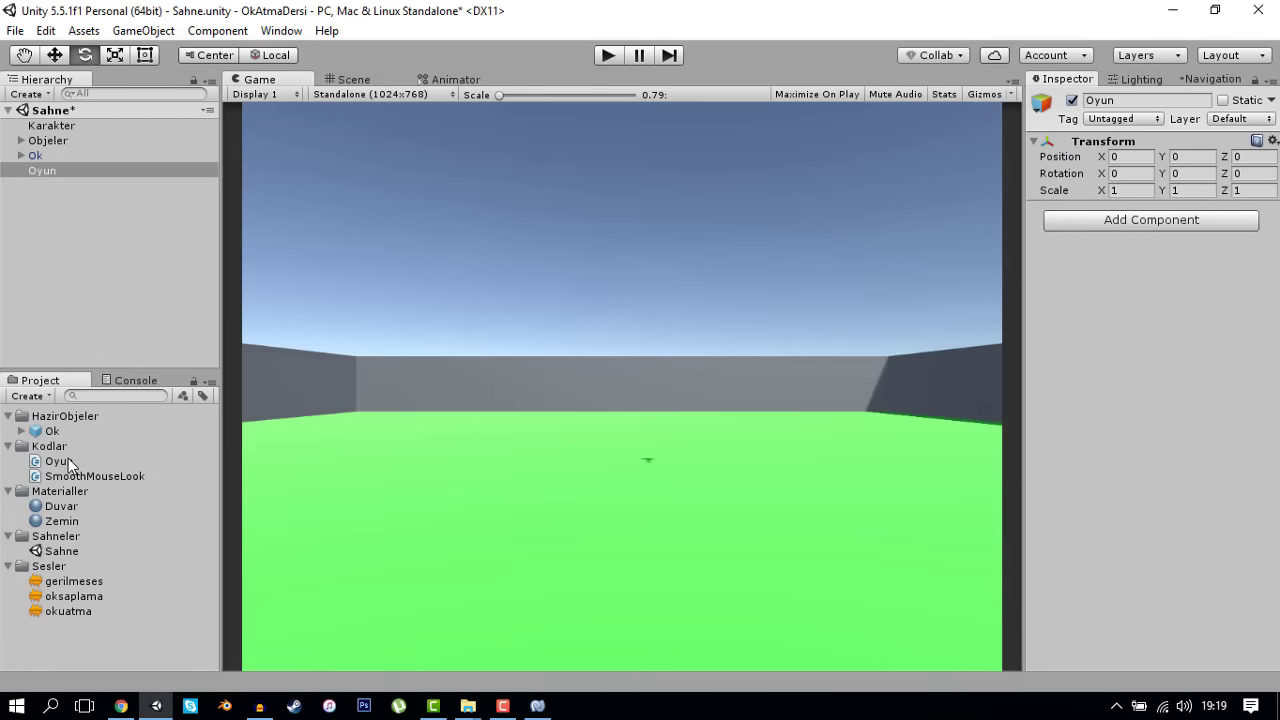
left_click_drag(62, 462, 1234, 225)
left_click(610, 56)
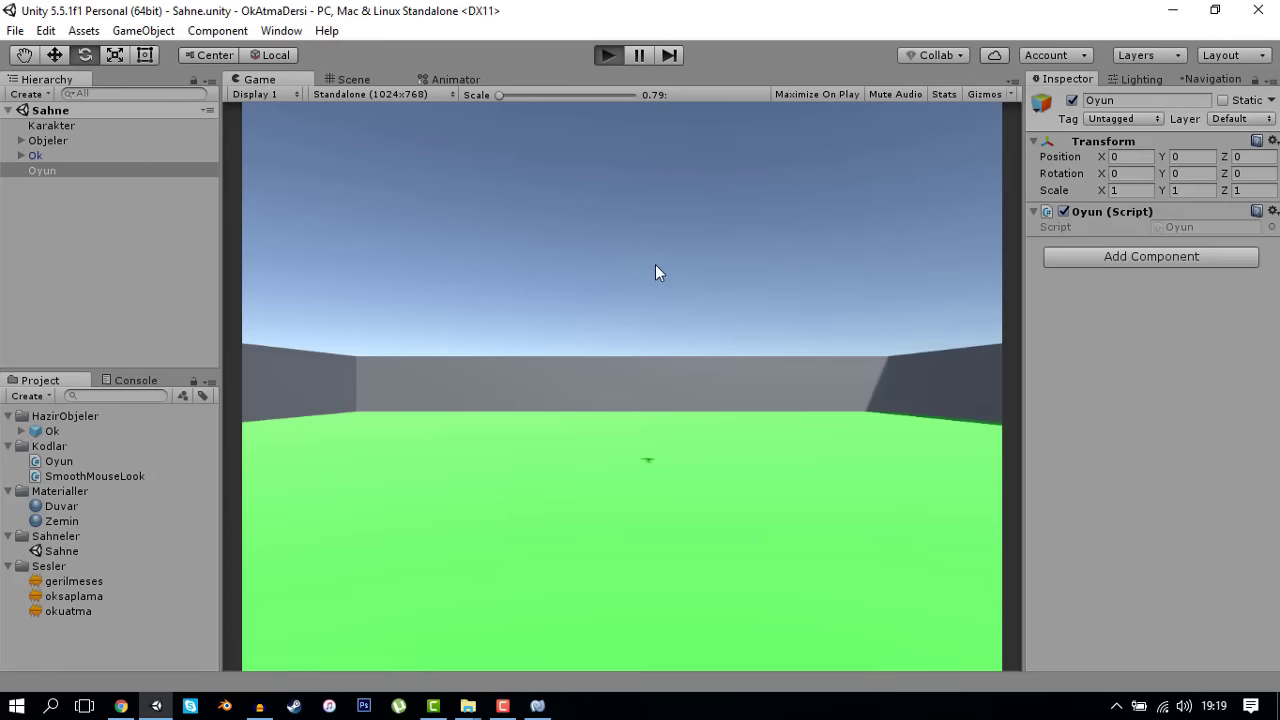
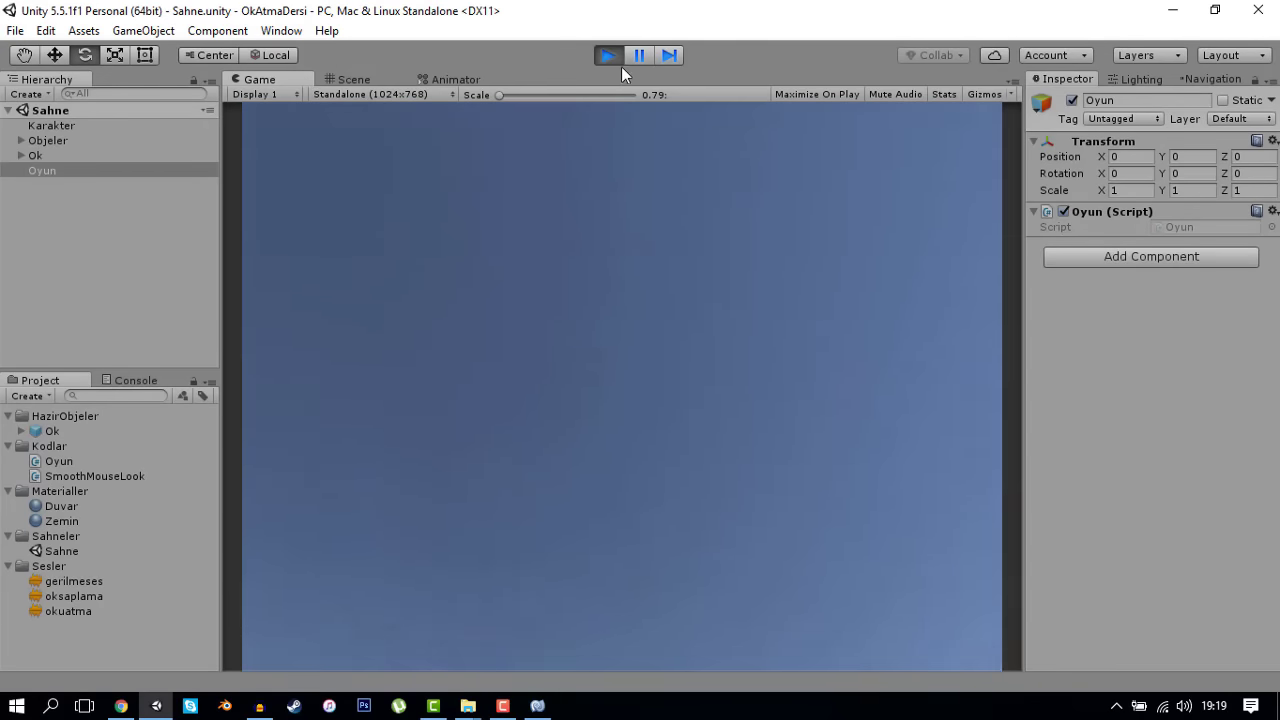
- Stop play mode, create a C# script named Yay in Kodlar, and open it in MonoDevelop
left_click(612, 57)
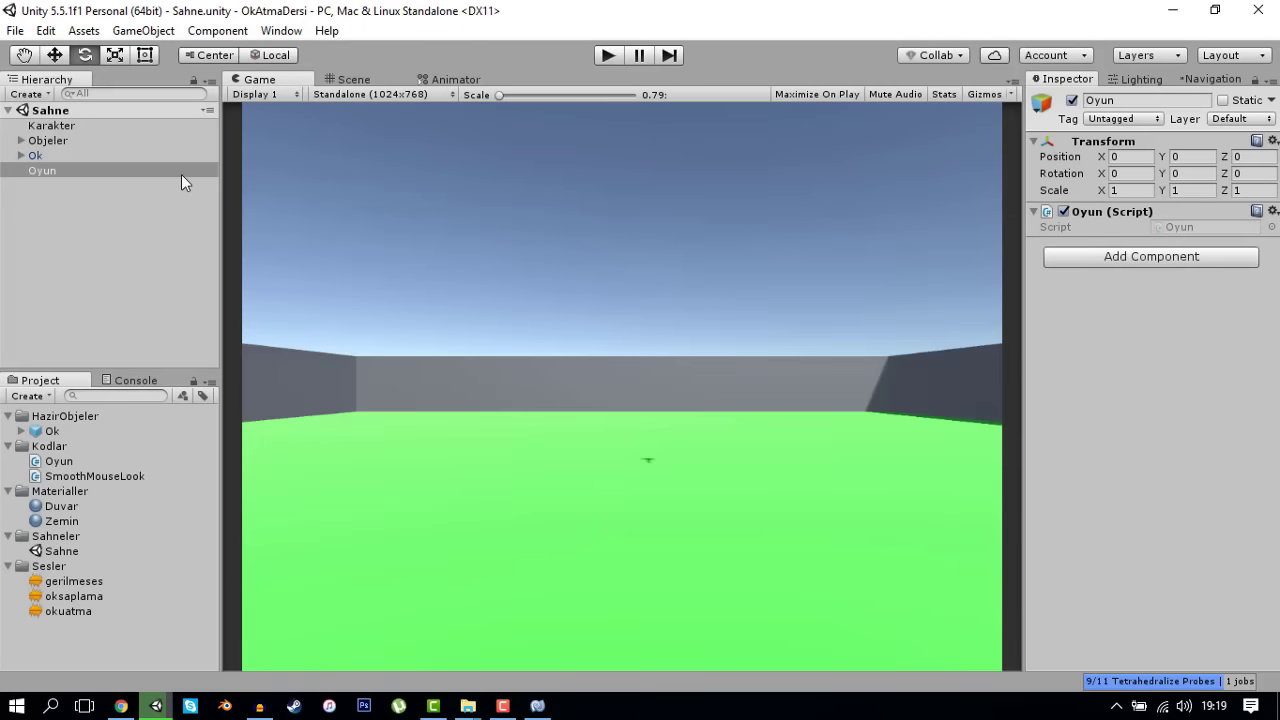
right_click(64, 440)
mouse_move(261, 100)
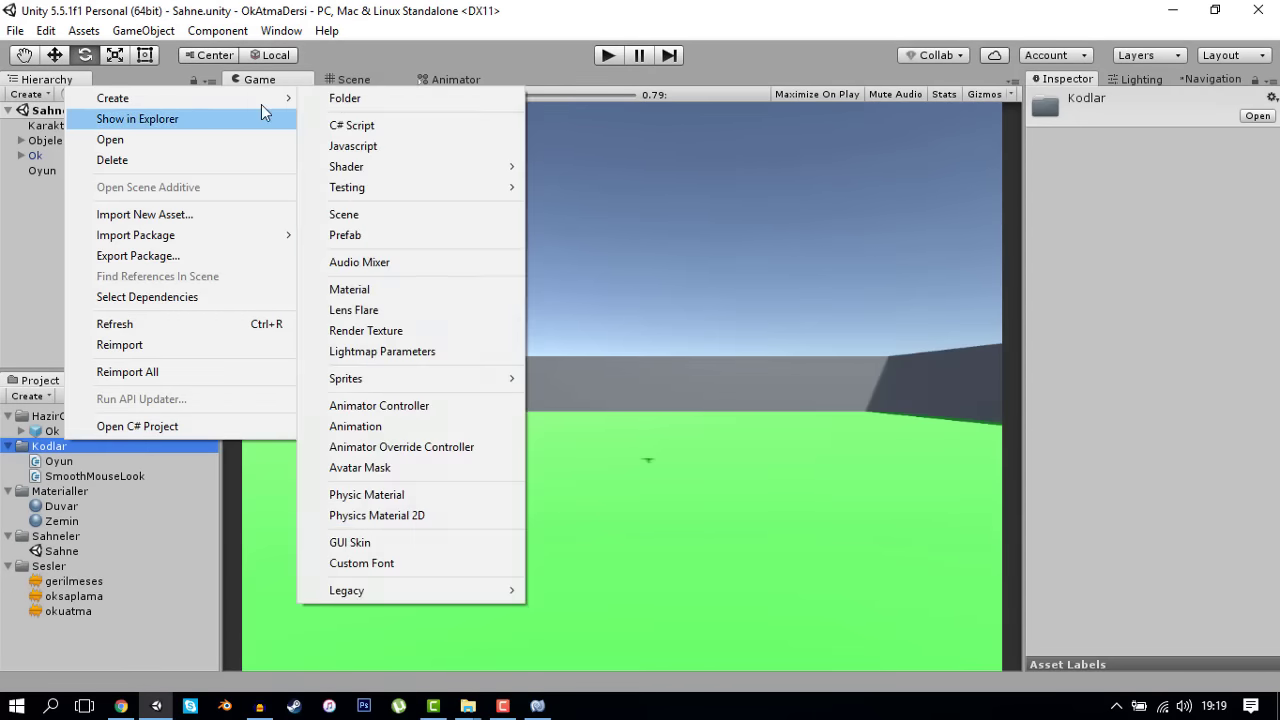
left_click(357, 122)
type("Yay")
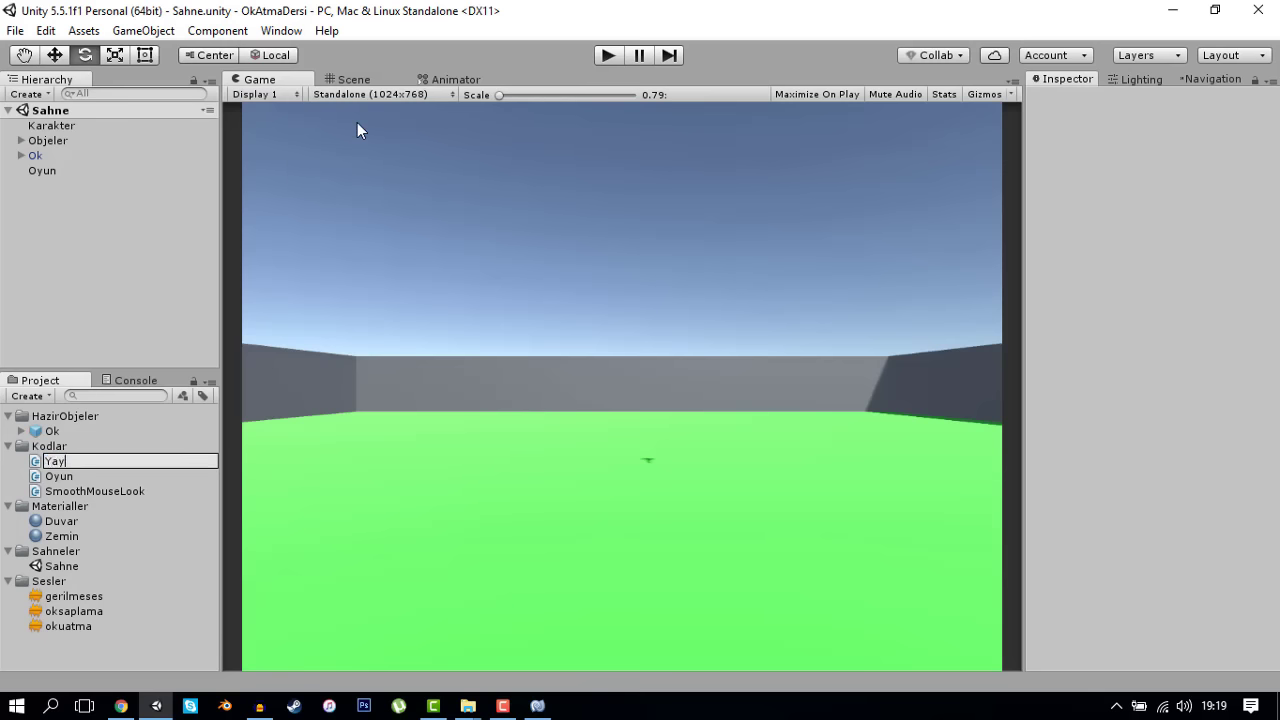
key("Return")
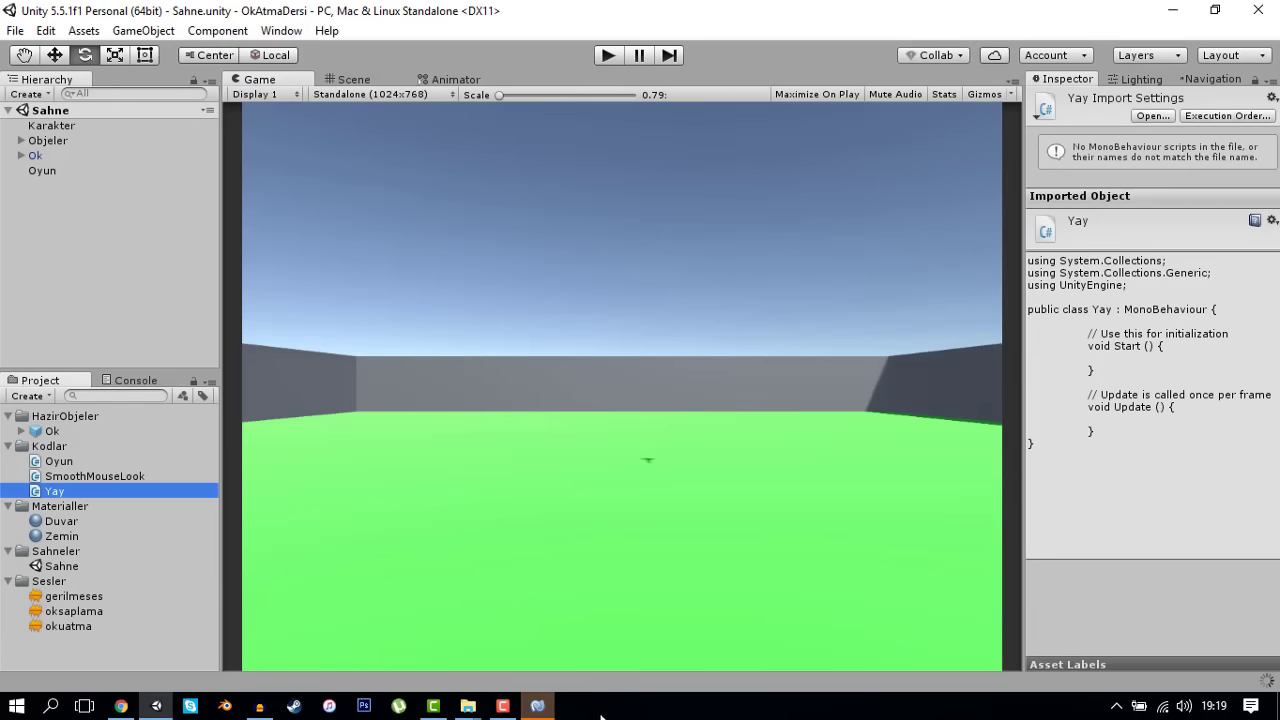
left_click(537, 706)
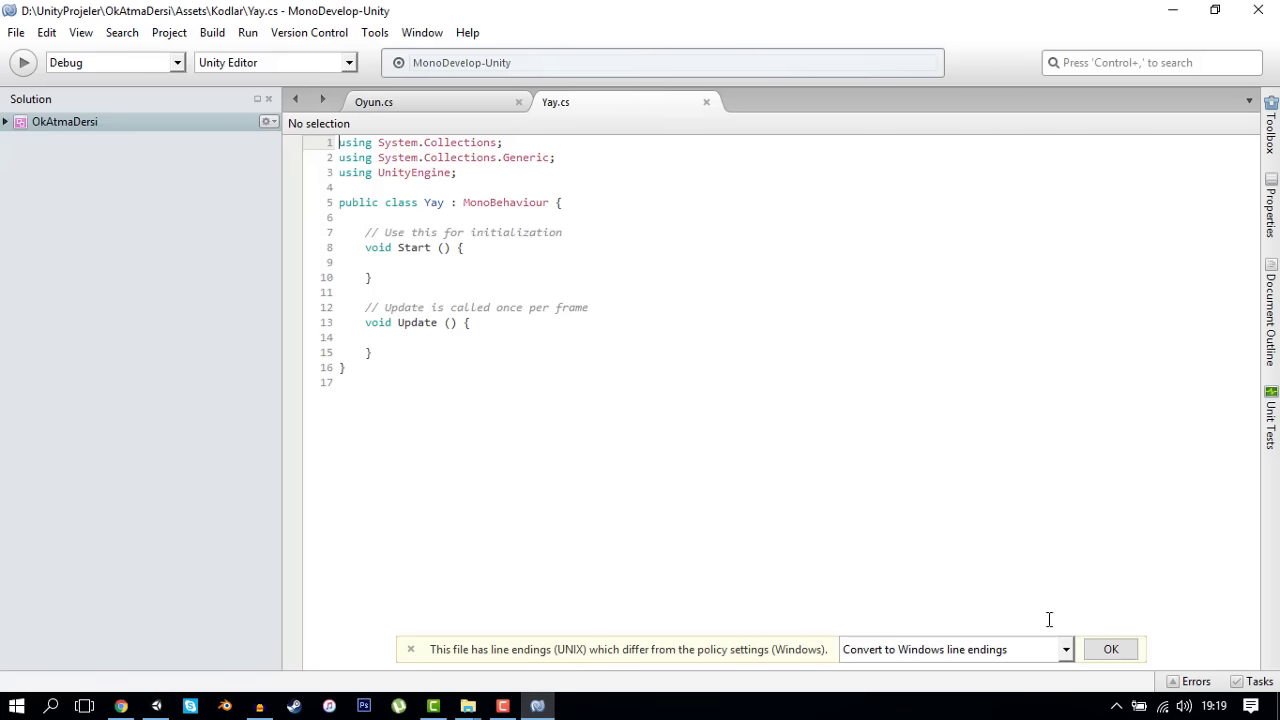
- Delete the two template comments from Yay.cs and make room for field declarations
left_click(1110, 649)
mouse_move(582, 236)
left_mouse_down()
mouse_move(405, 252)
mouse_move(354, 234)
left_mouse_up()
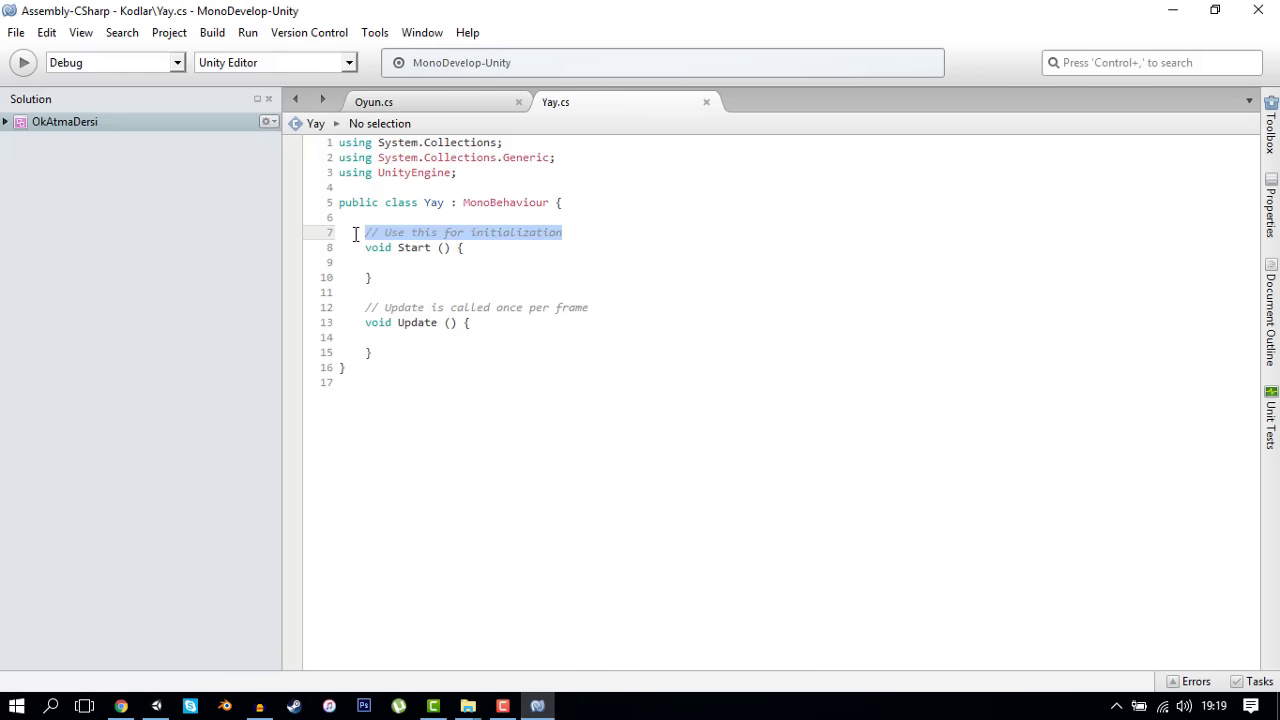
key("Delete")
mouse_move(622, 311)
left_mouse_down()
mouse_move(351, 298)
mouse_move(365, 307)
left_mouse_up()
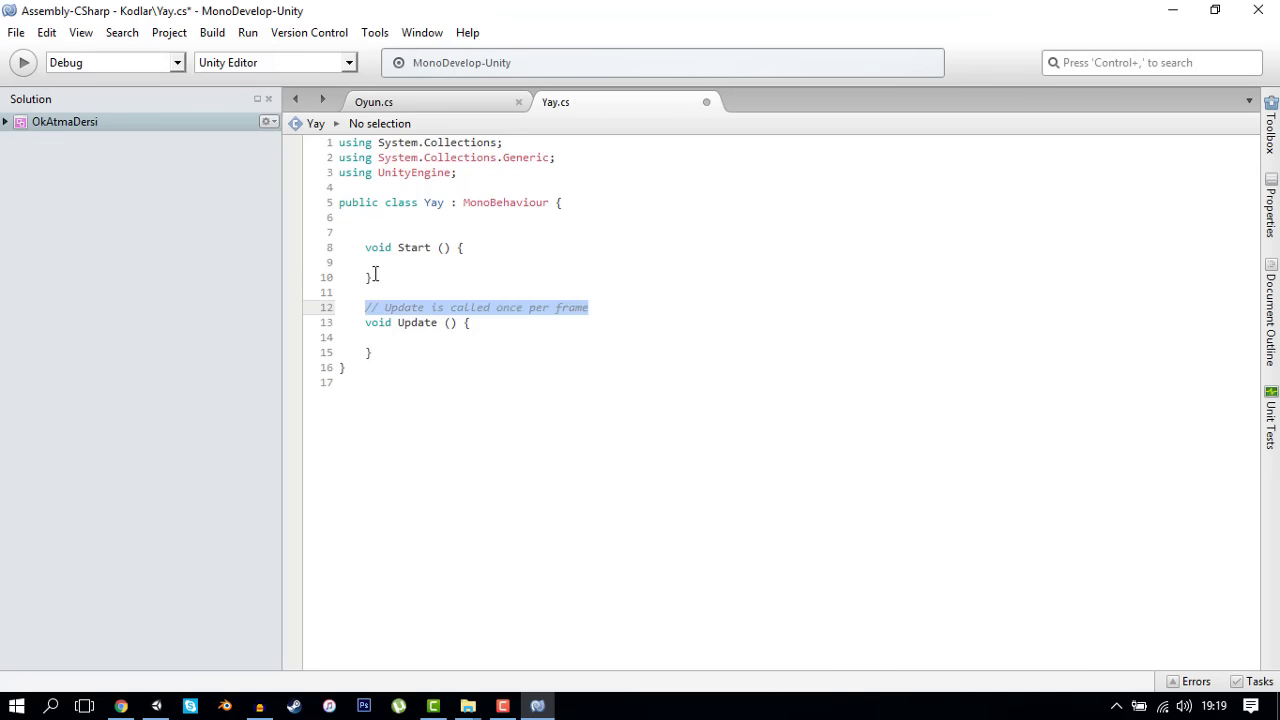
key("Delete")
left_click(392, 236)
key("Return")
key("Return")
key("Up")
key("Up")
- Declare public float gerilme, gerilmeHizi, gerilmeMax and save the script
type("p")
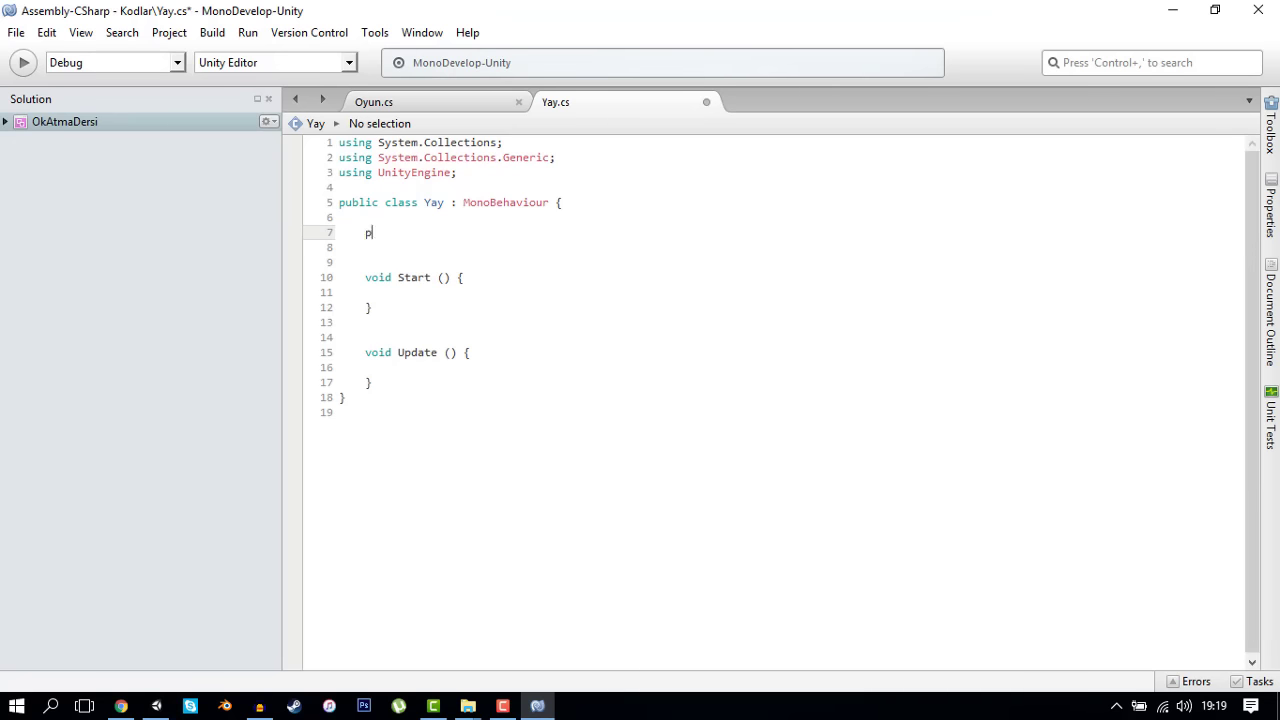
type("ublic float")
type(" ge")
key("BackSpace")
key("BackSpace")
type("geril")
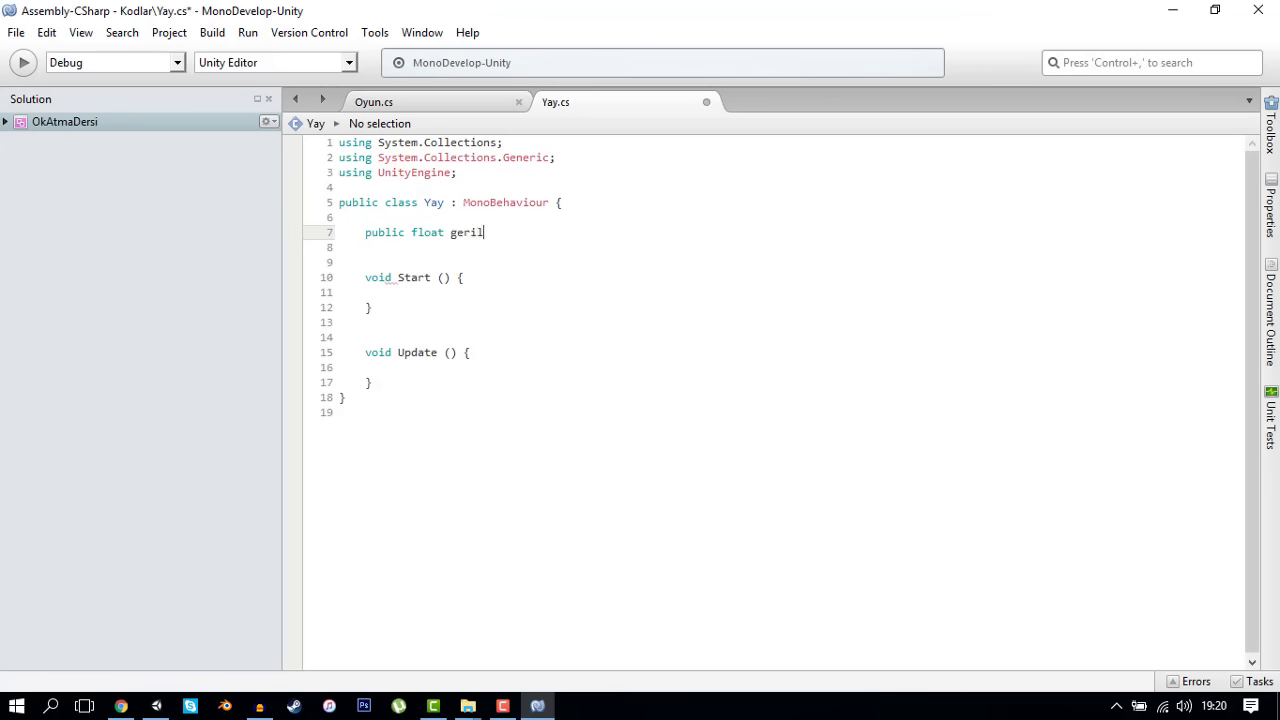
type("me,")
type("ger")
type("ilmeHizi,")
type("ger")
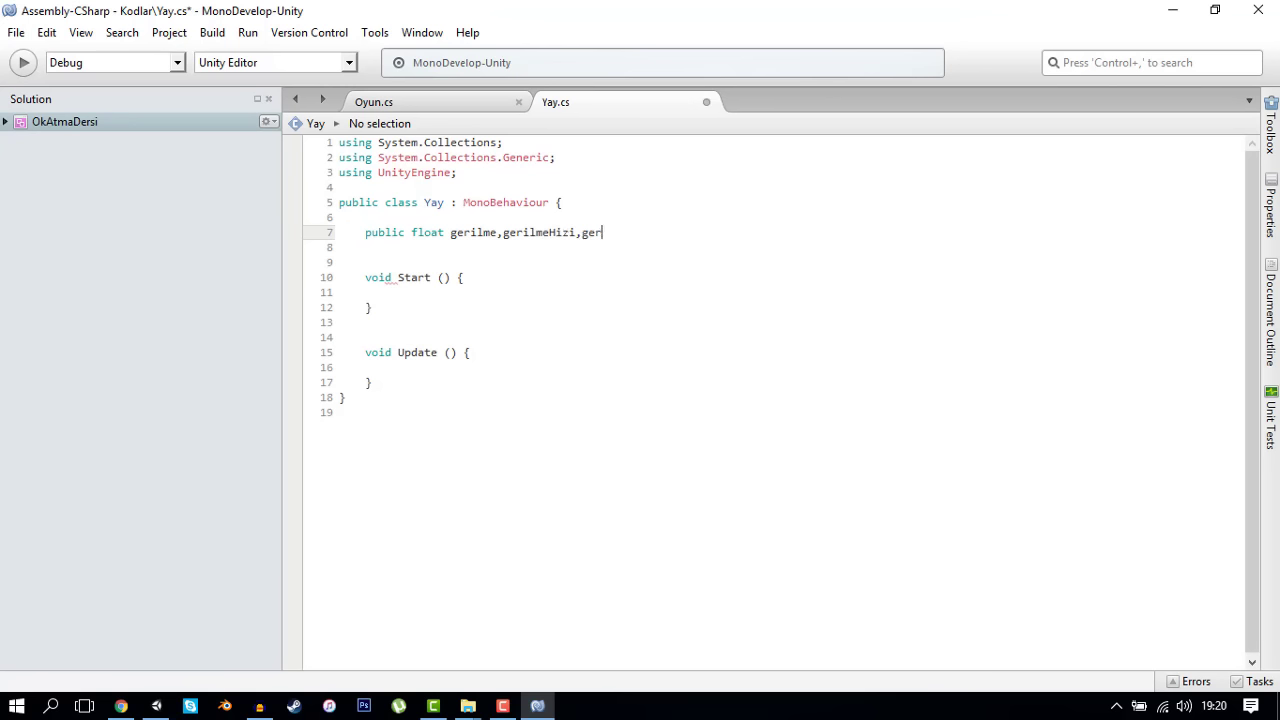
type("gerilmeMax;")
key("ctrl+s")
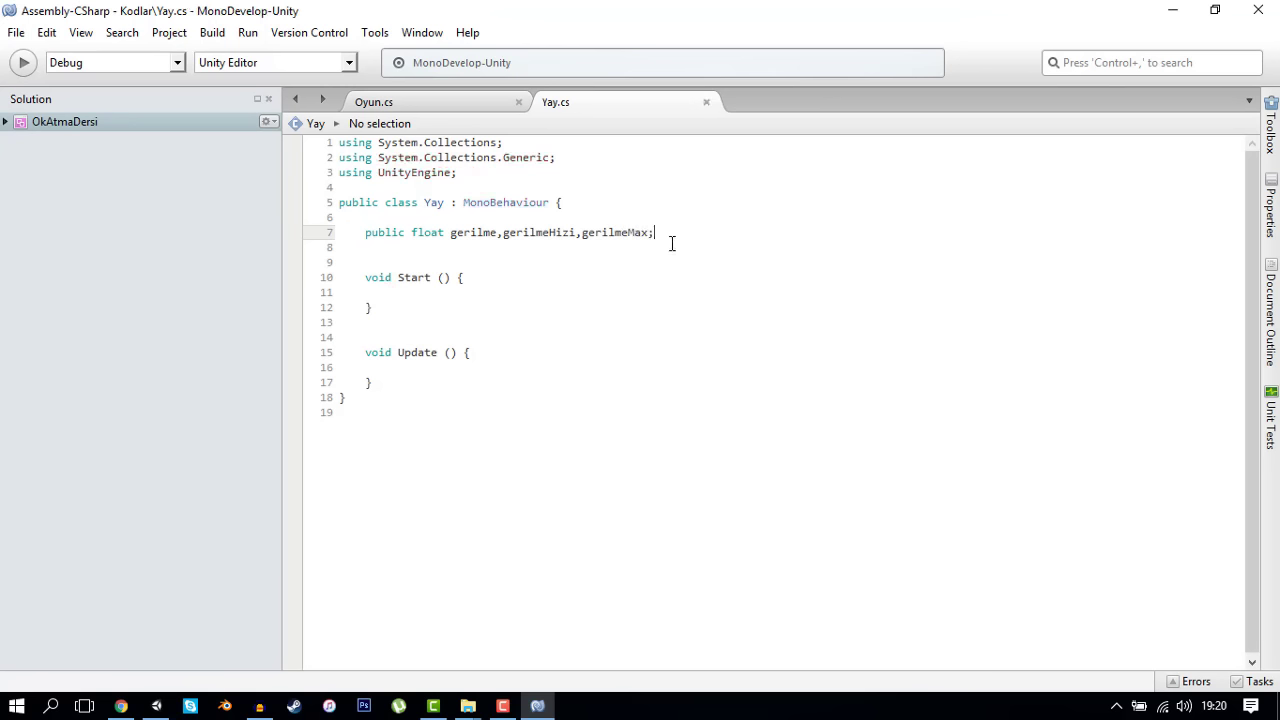
left_click(672, 243)
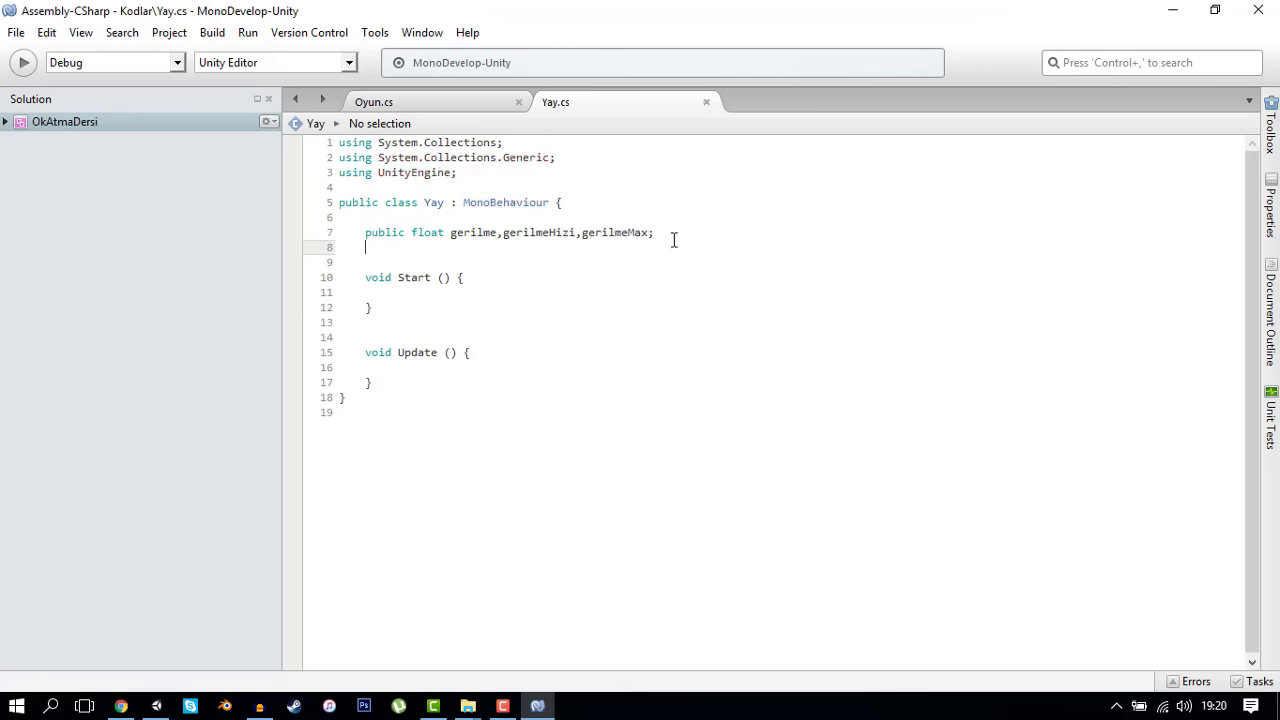
left_click(674, 235)
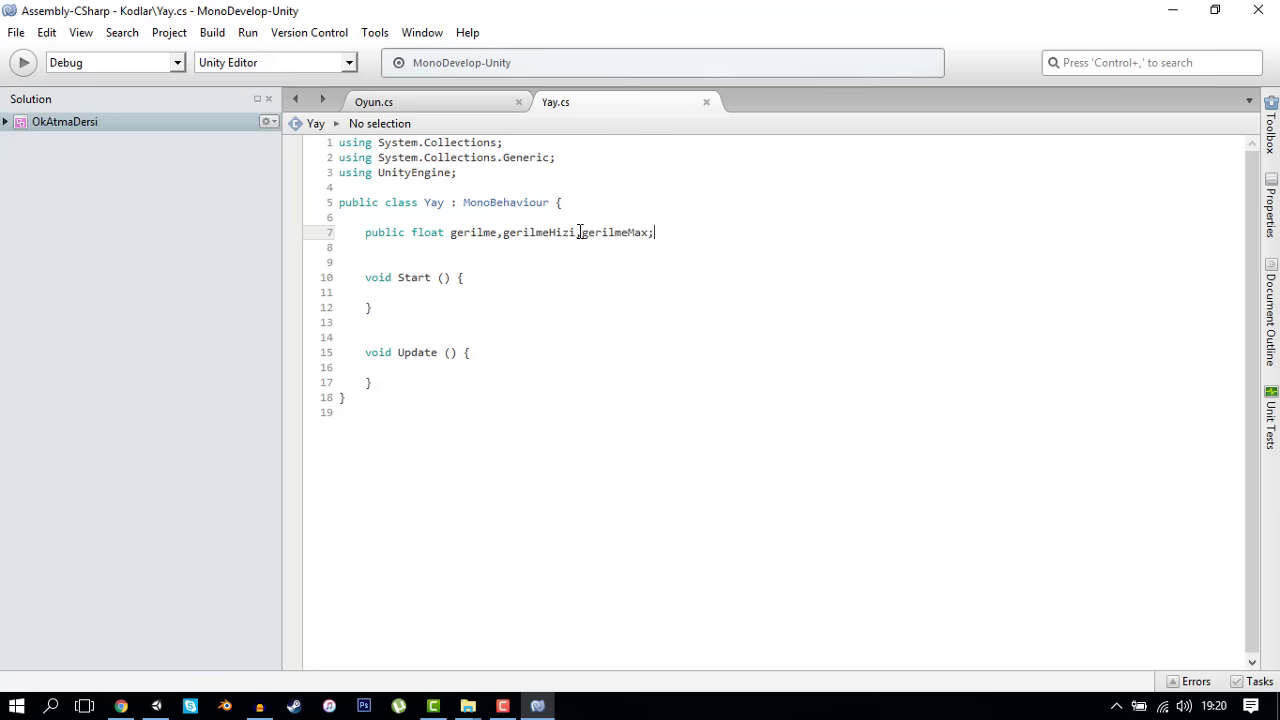
left_click(580, 232)
left_click(648, 232, "shift")
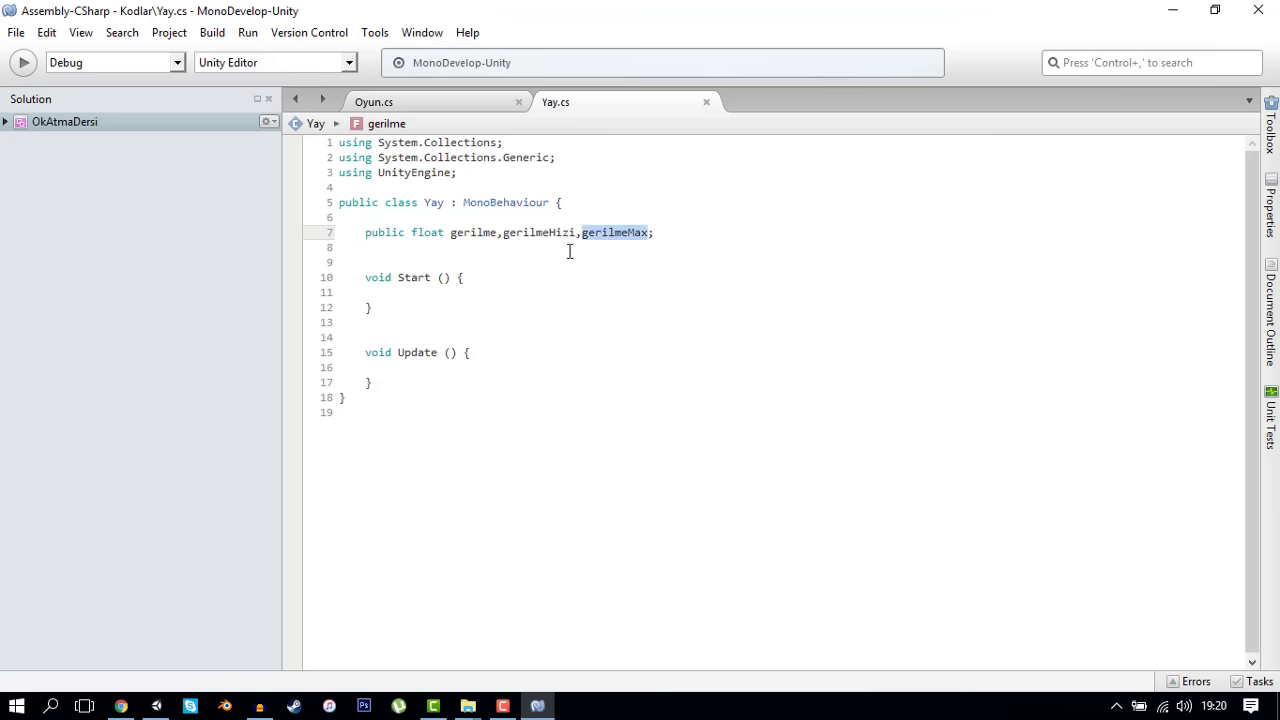
- Add an if (Input.GetMouseButton(0)) block inside Update
left_click(391, 367)
type("if(")
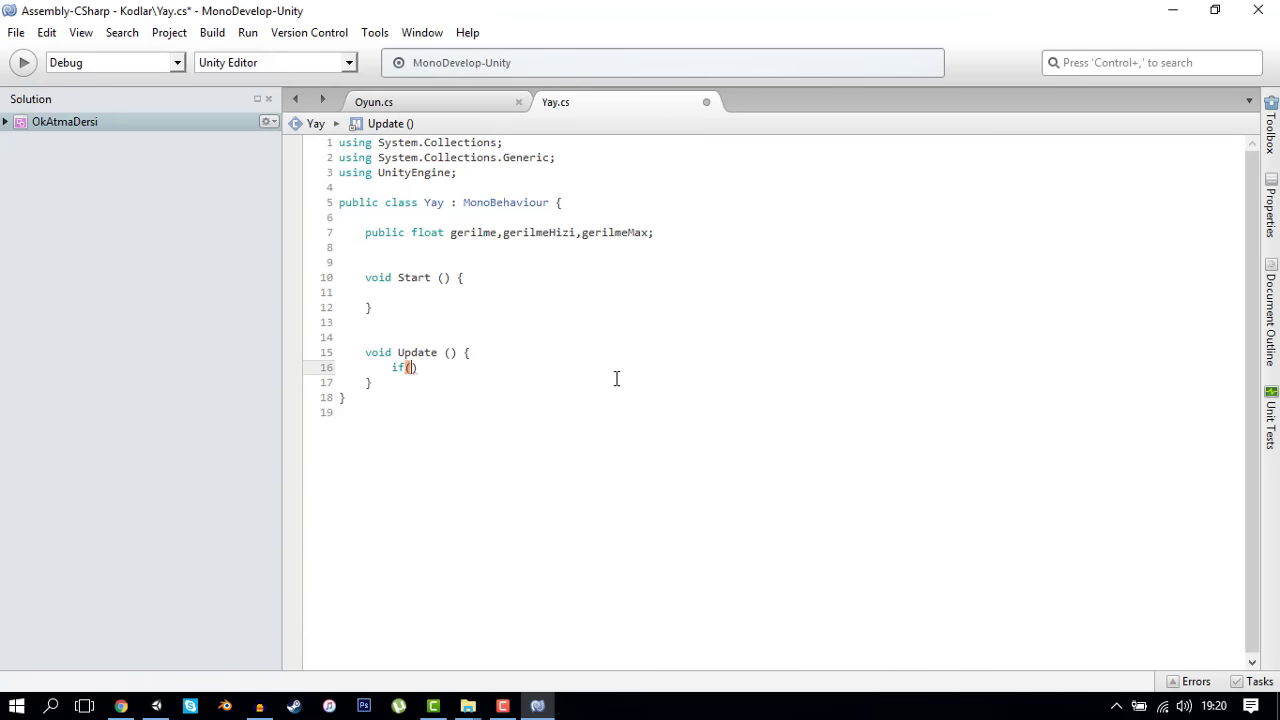
type("In")
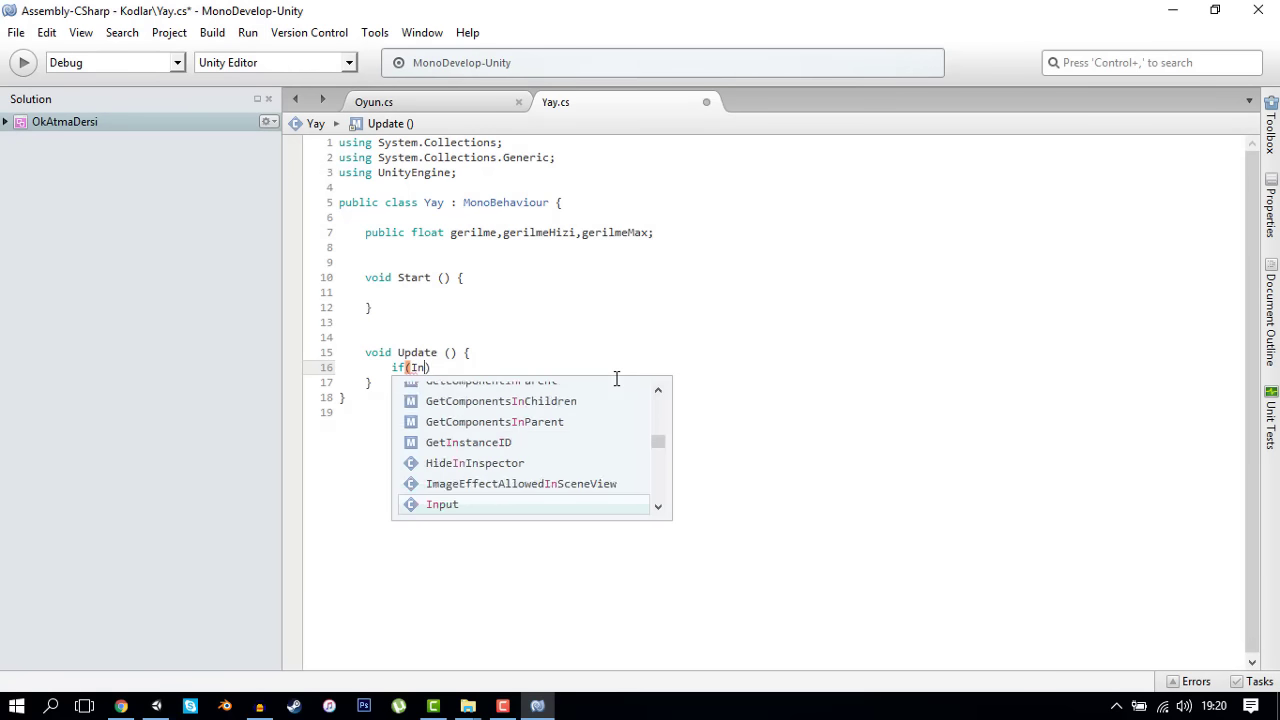
type("put.")
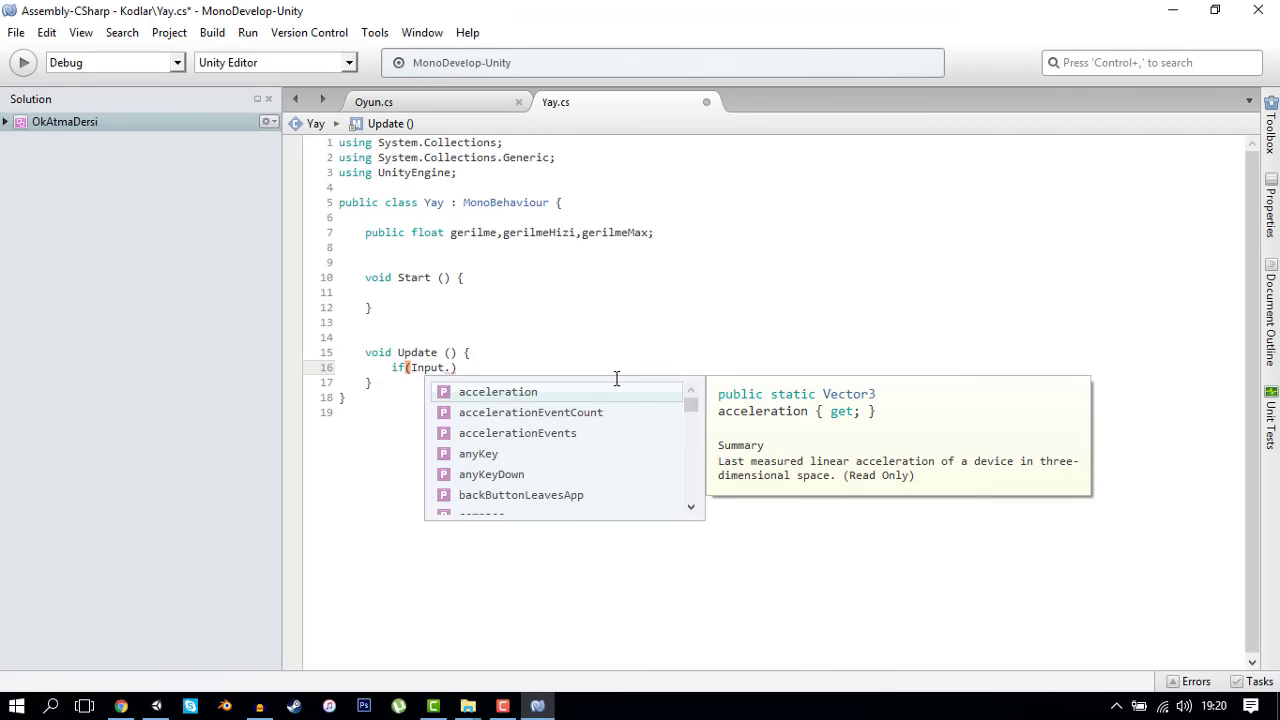
type("GetA")
key("BackSpace")
type("Mo")
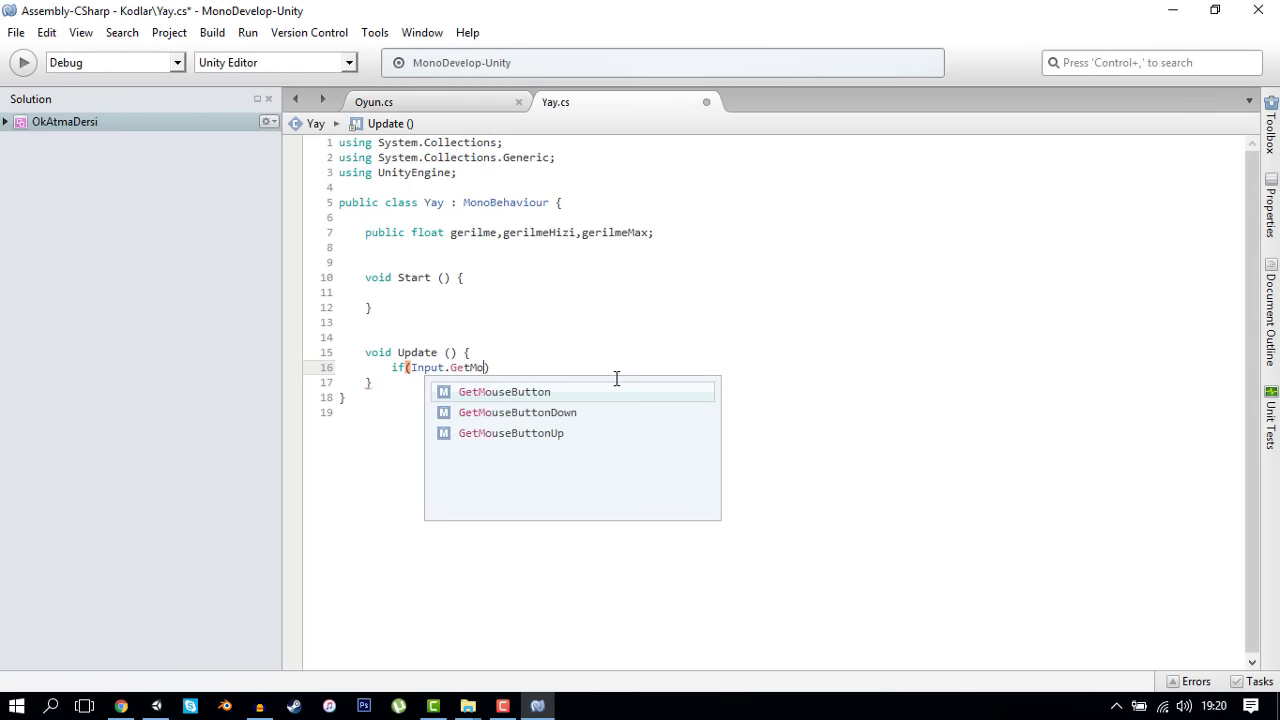
type("use")
key("Down")
key("Up")
key("Return")
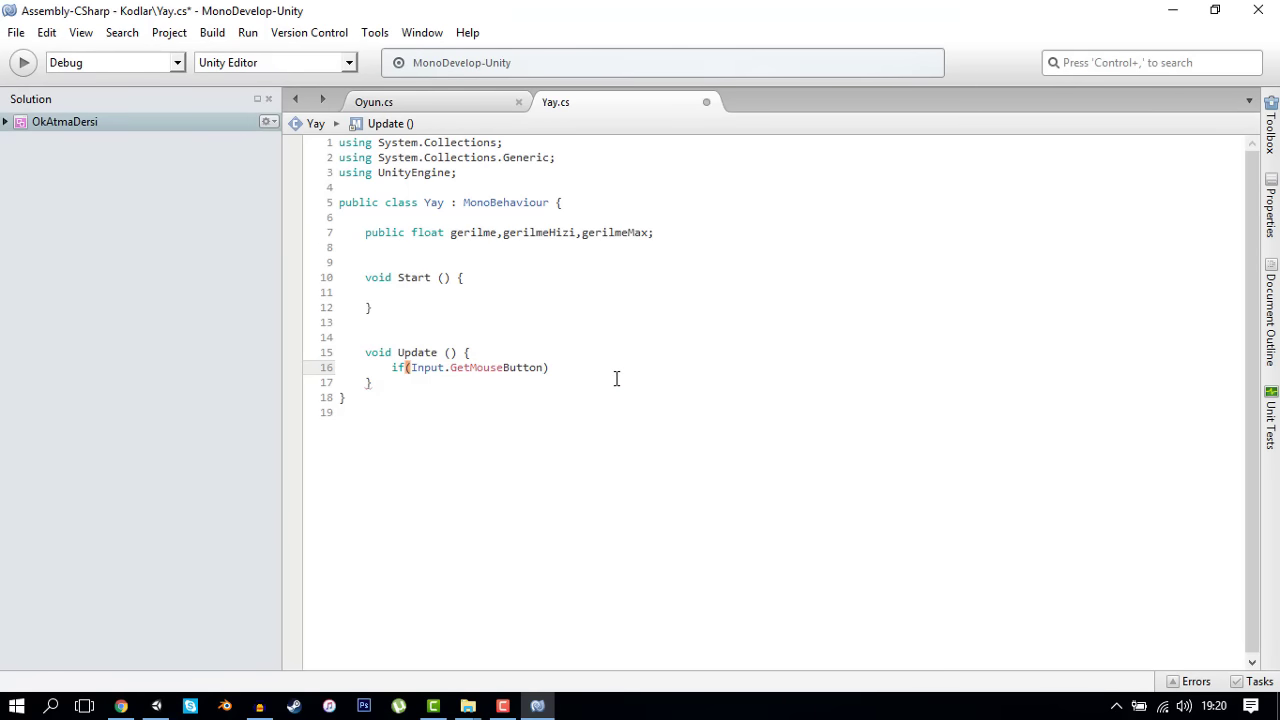
type("(0)")
type(") {")
key("Return")
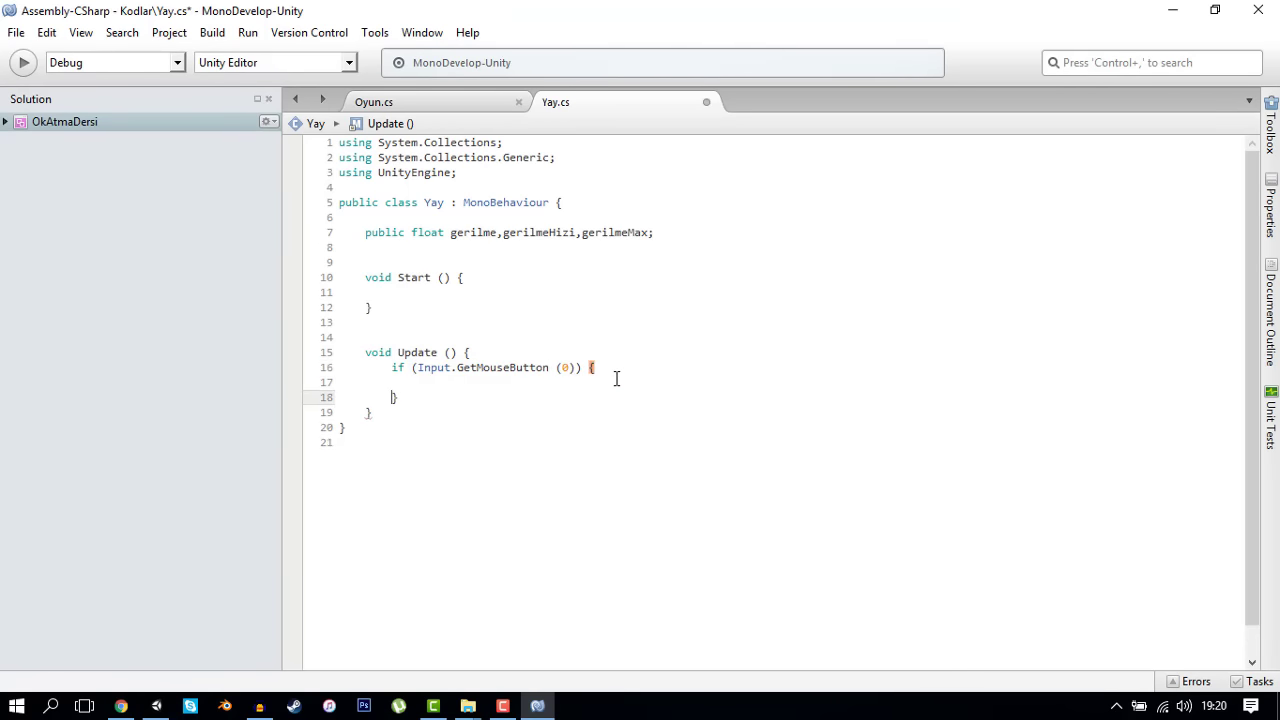
key("Up")
key("Up")
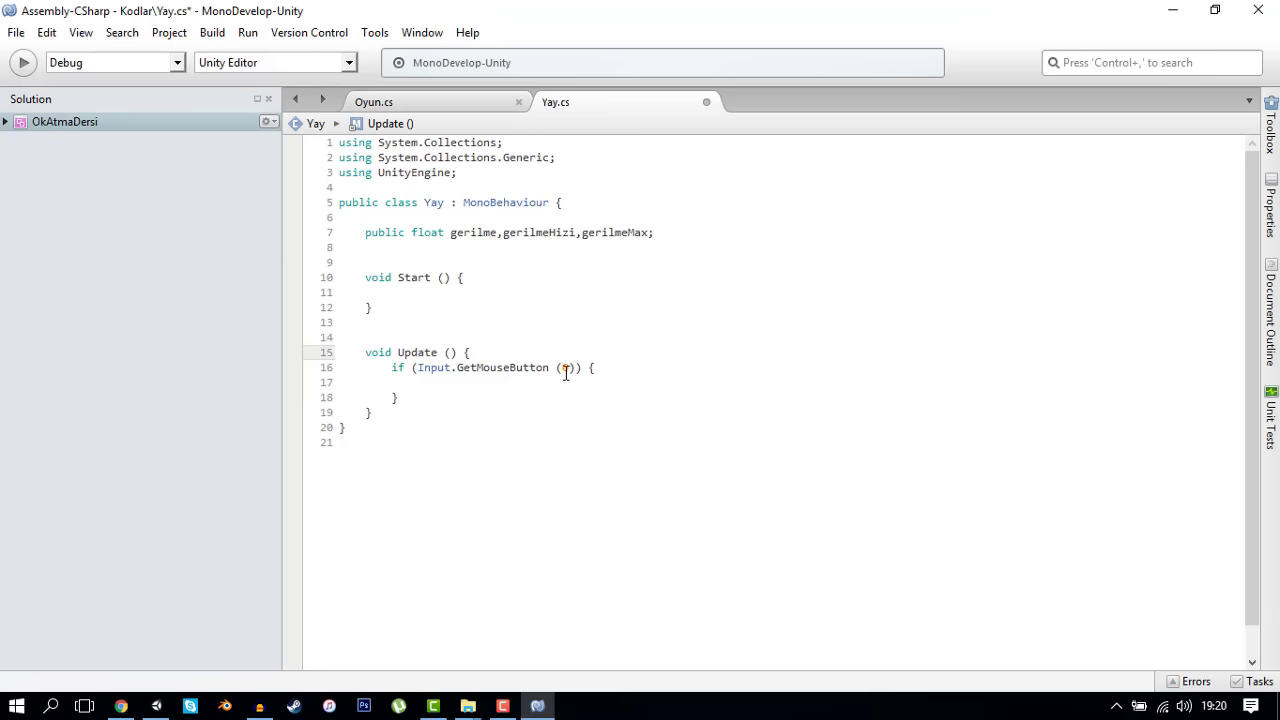
- Nest an if (gerilme < gerilmeMax) block inside the mouse-button block
left_click(472, 383)
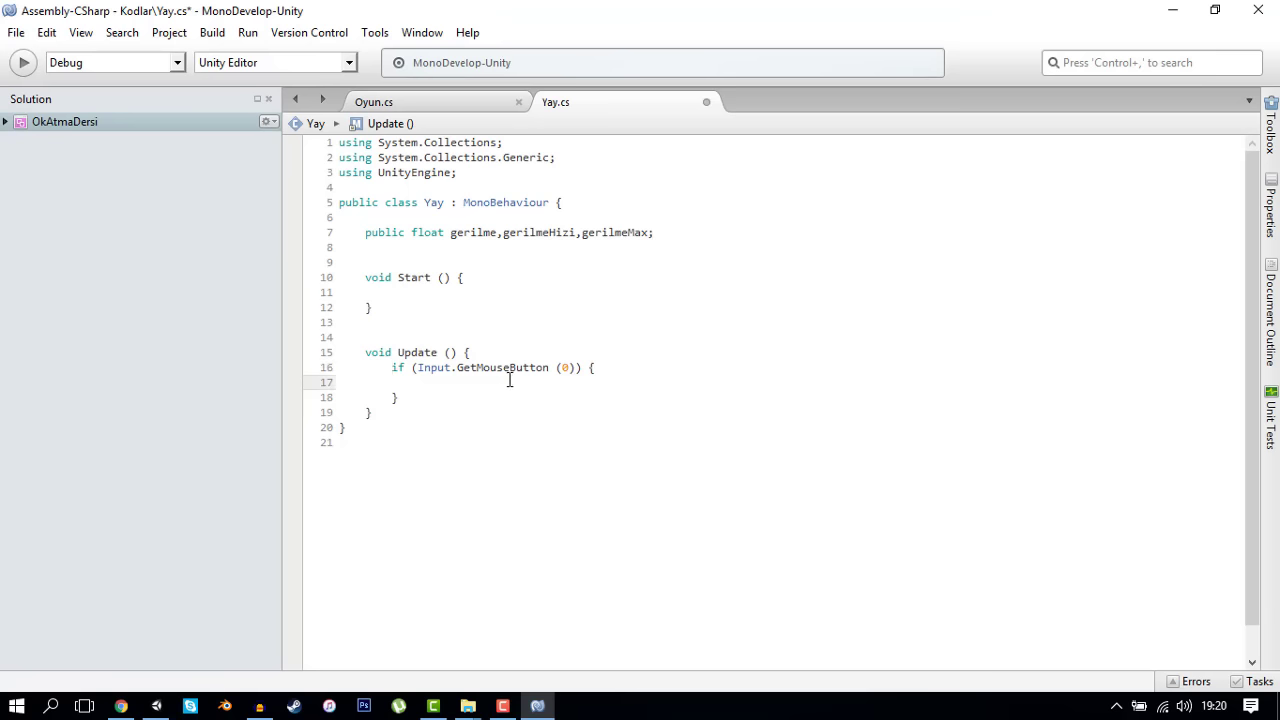
type("if()")
type("geri")
type("l")
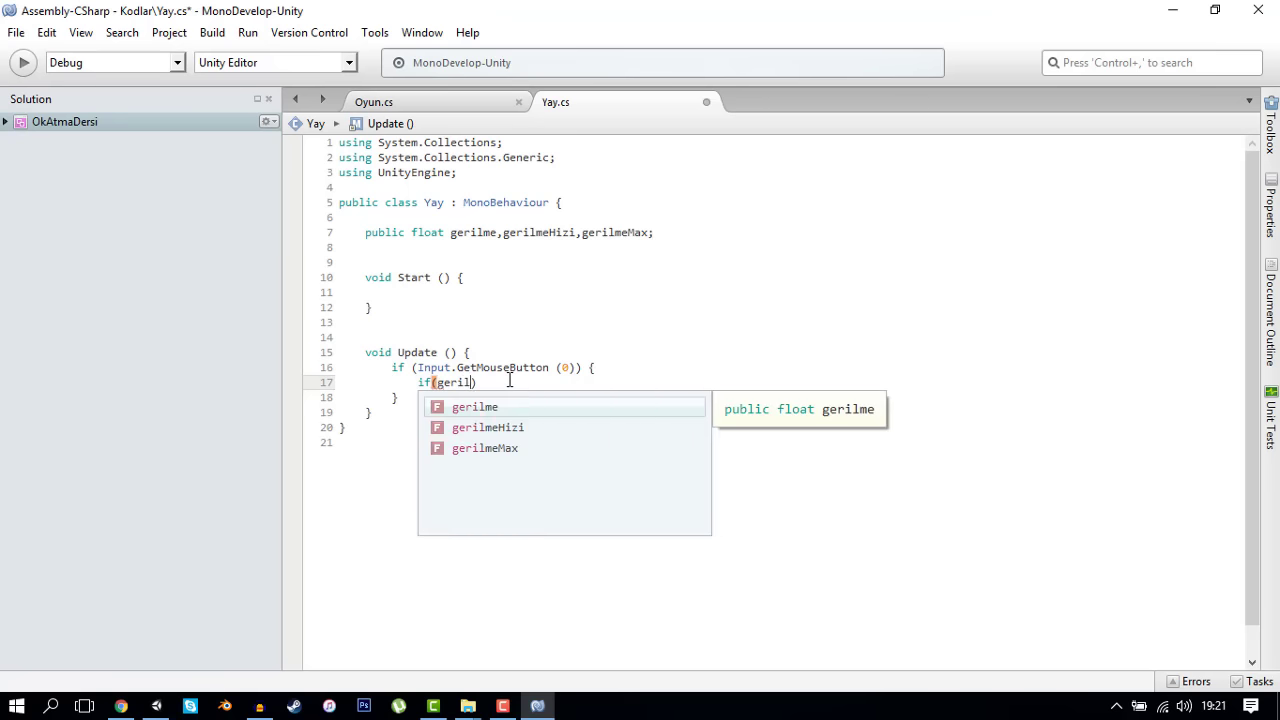
type("e")
key("BackSpace")
key("Return")
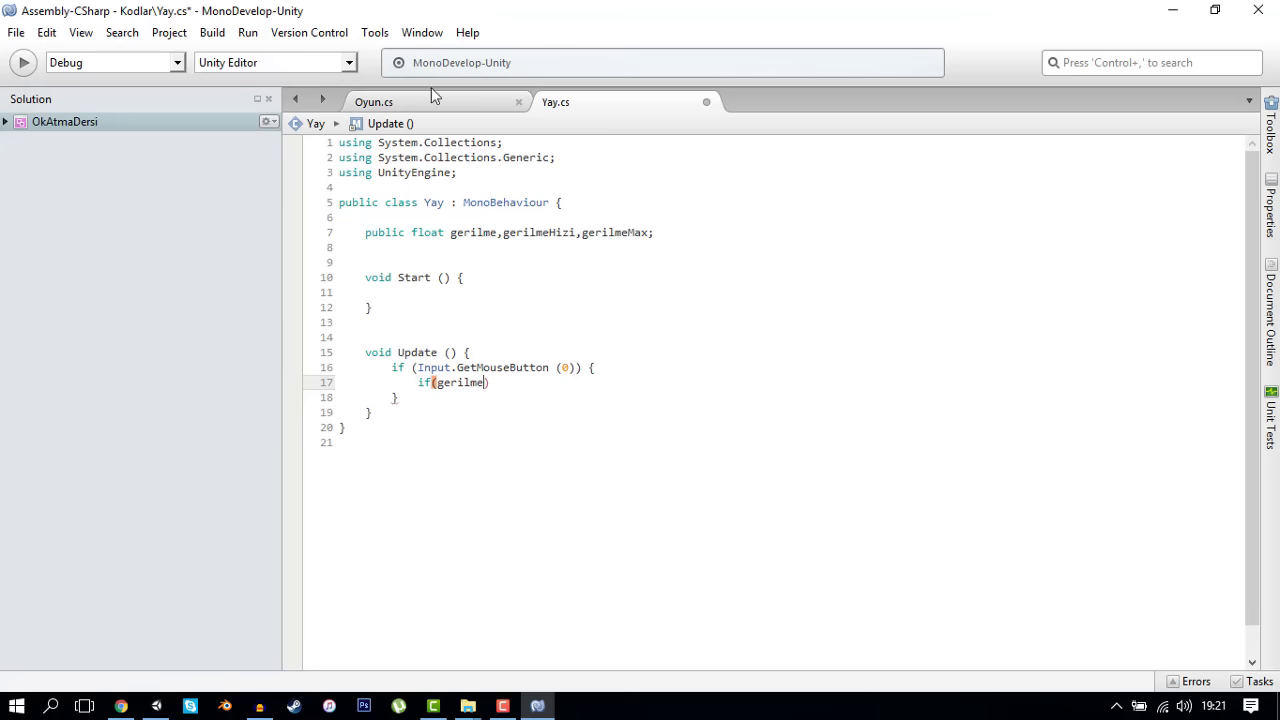
type("< ")
type("geril")
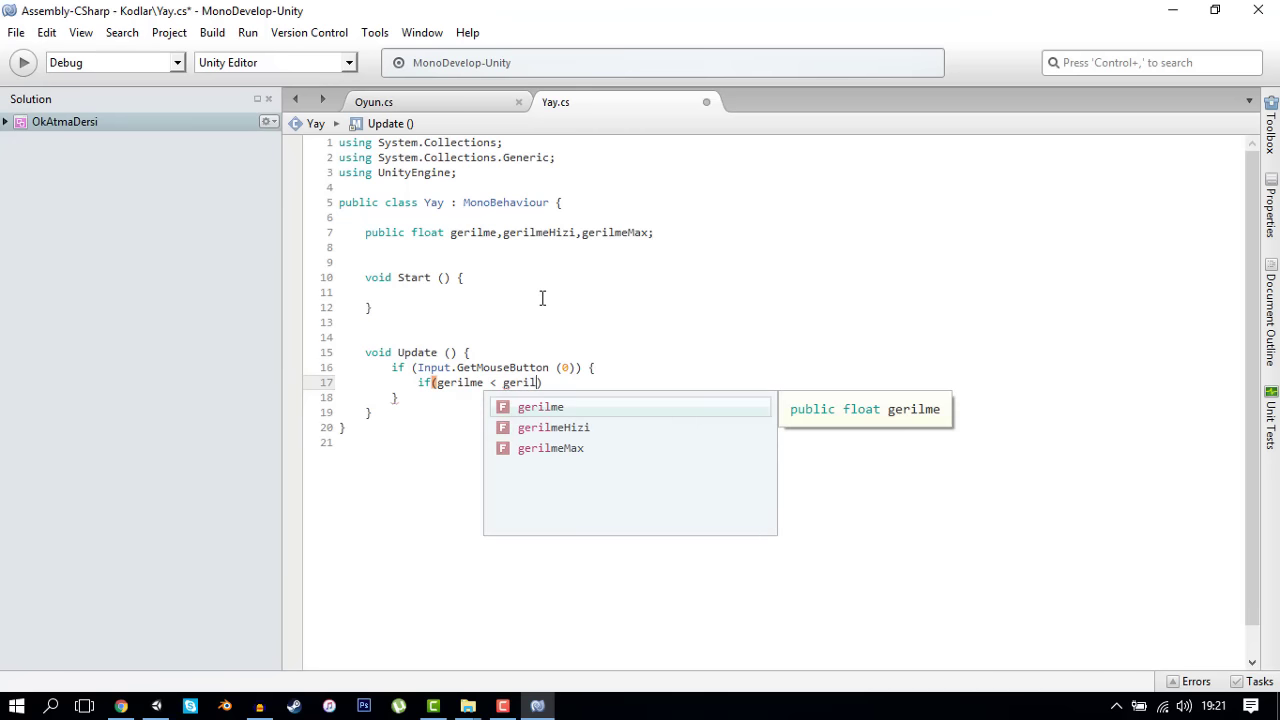
key("Down")
key("Down")
key("Return")
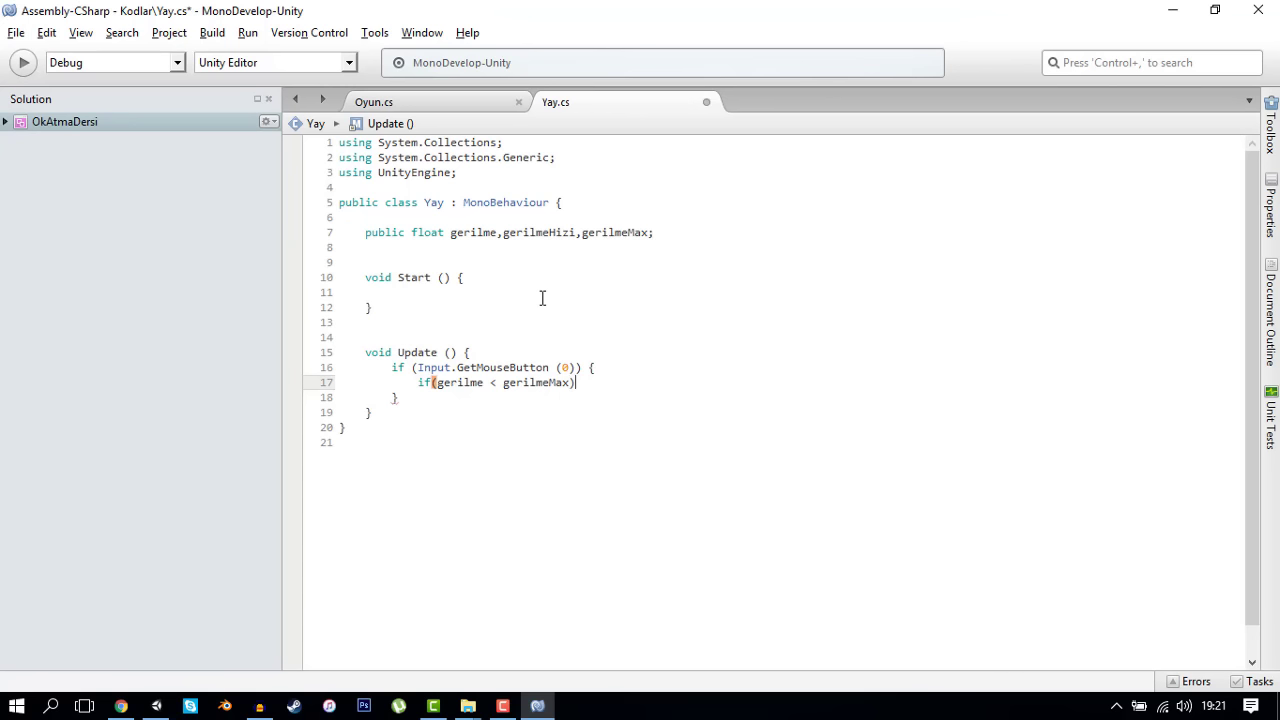
type("{")
key("Return")
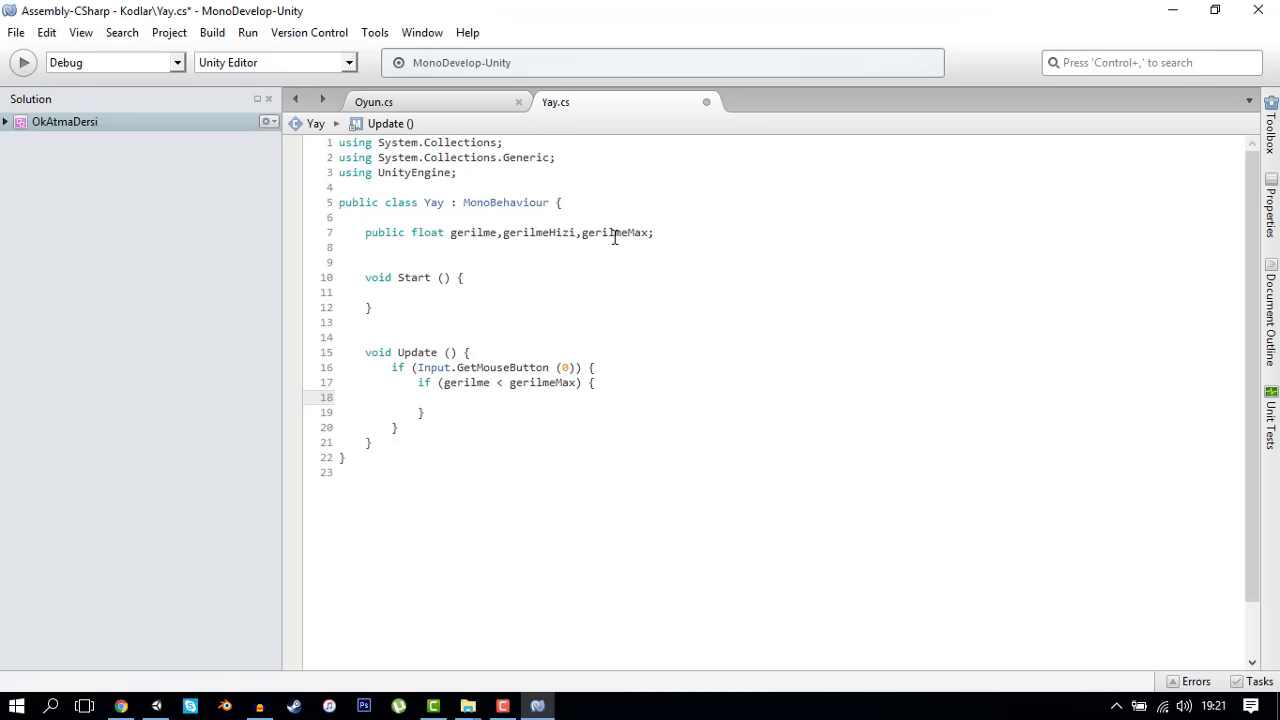
- Make gerilme grow by Time.deltaTime * gerilmeHizi, then save Yay.cs
type("geril")
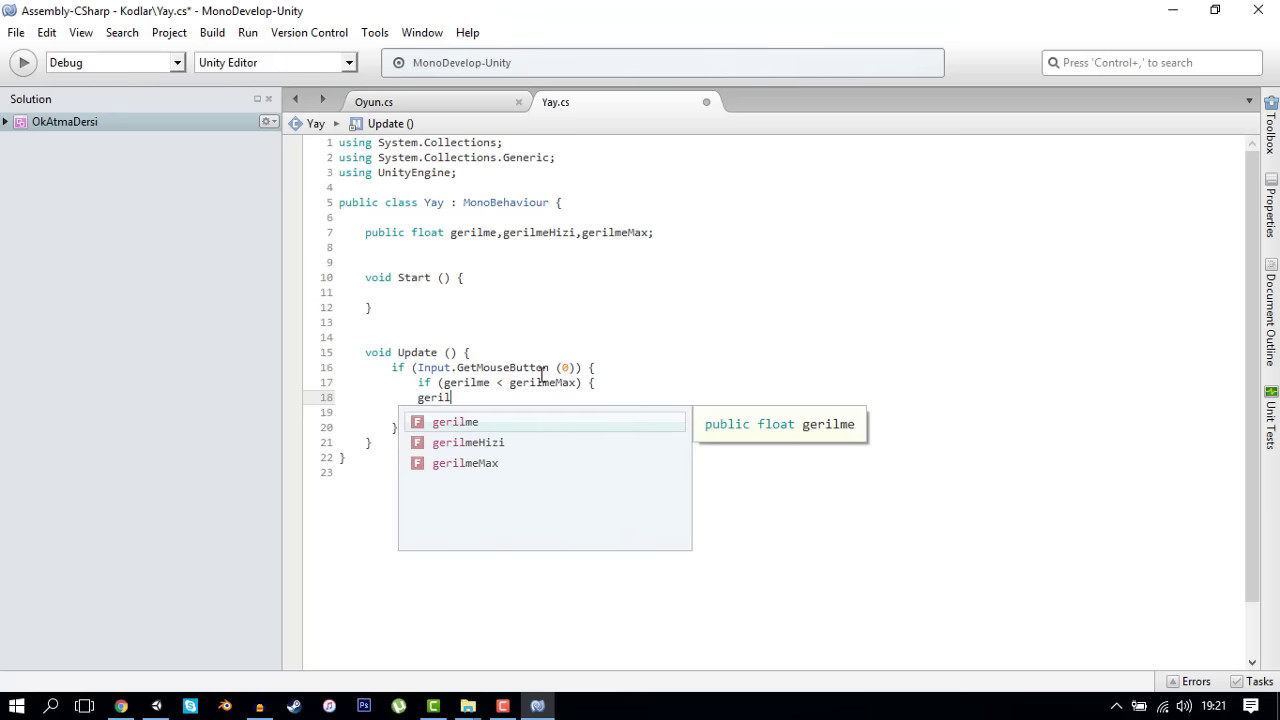
key("Return")
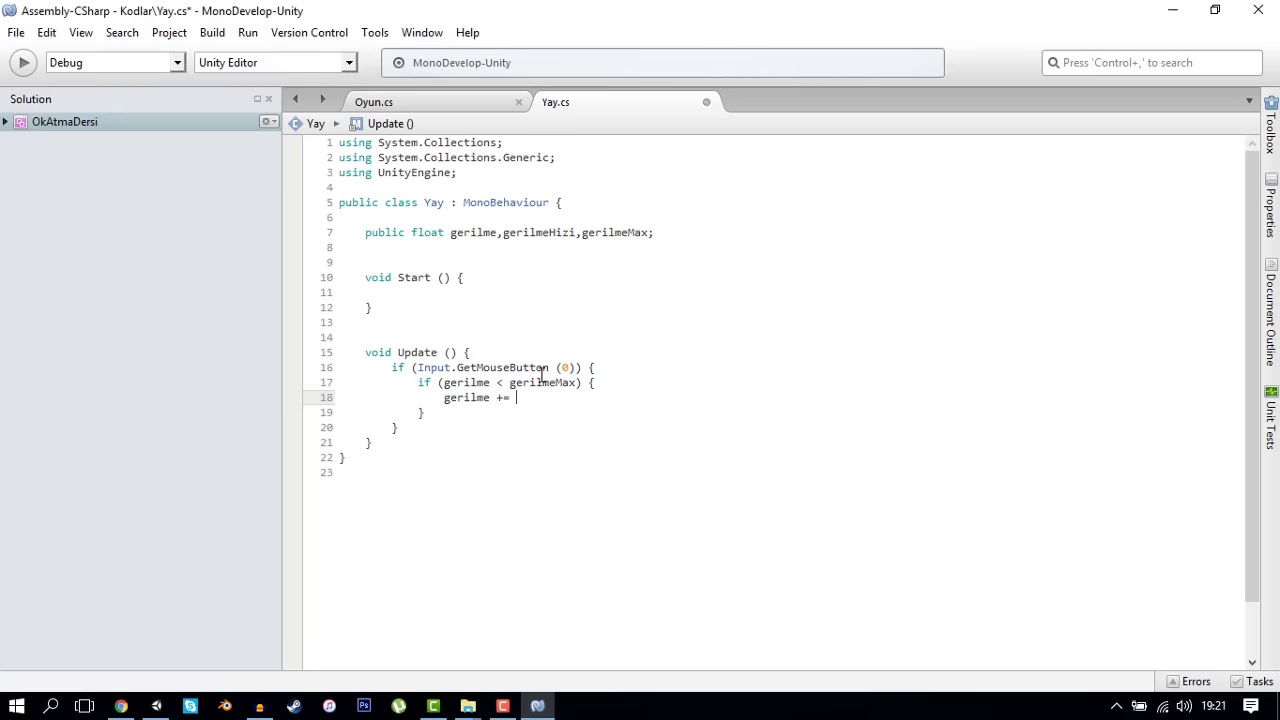
type("Time.d")
key("Return")
type("*")
left_click(525, 232)
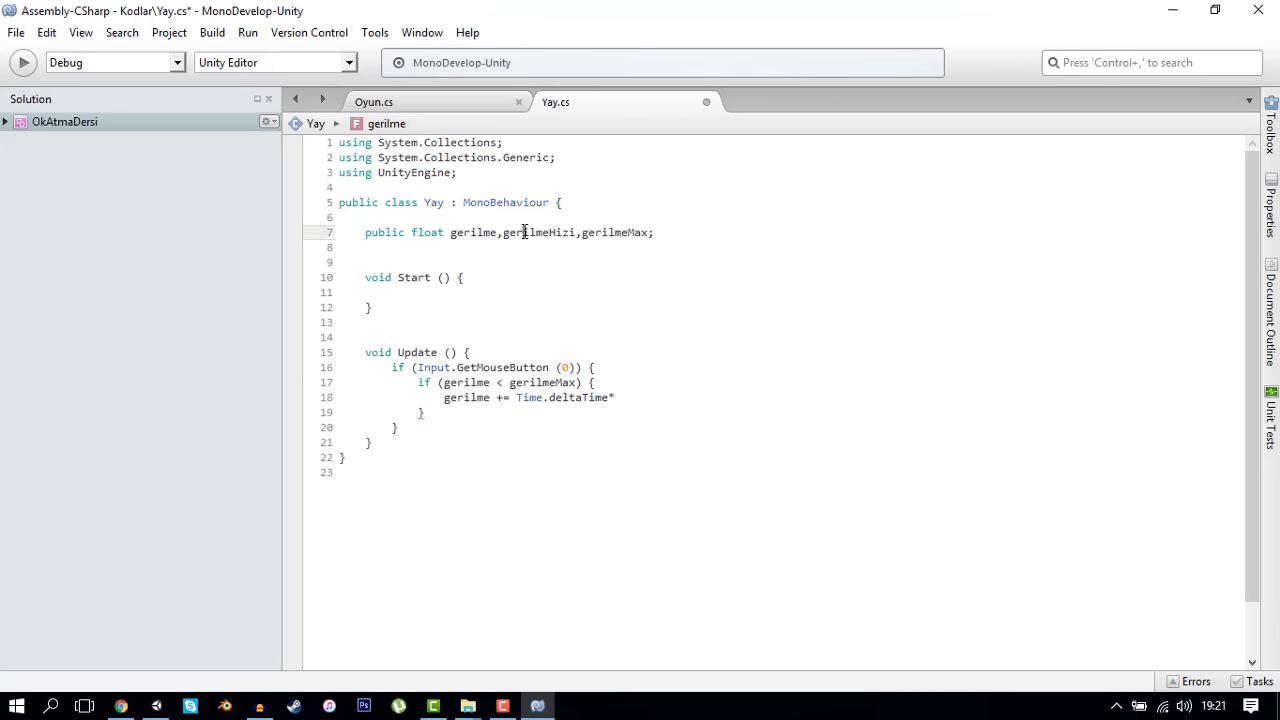
left_click(631, 396)
type("gerilmeHizi")
type(";")
key("ctrl+s")
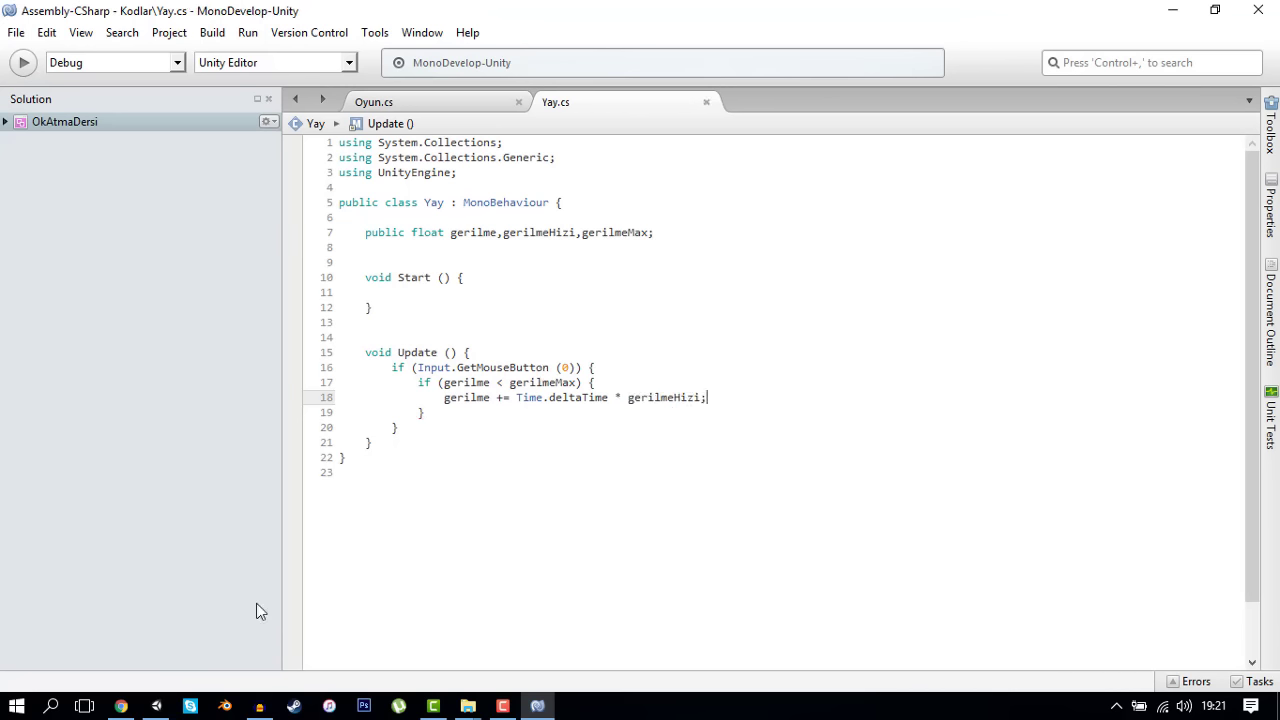
left_click(150, 707)
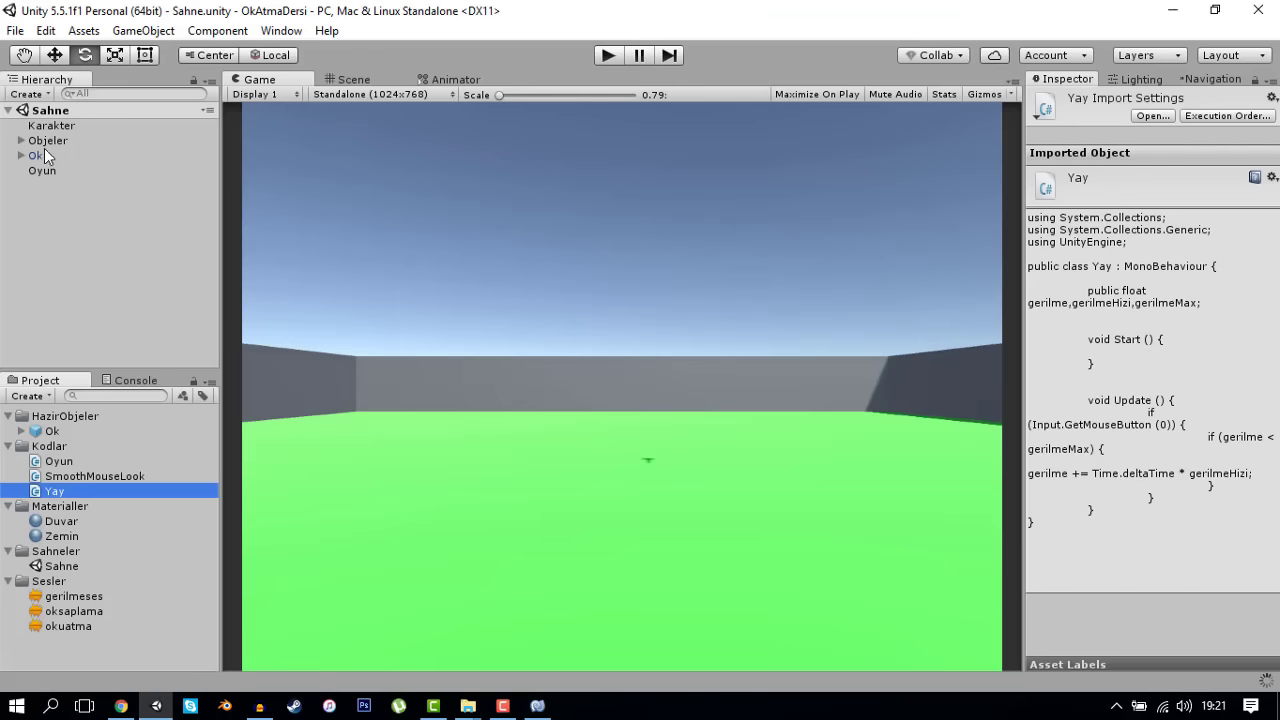
- Attach the Yay script to Karakter with Gerilme Hizi 5 and Gerilme Max 50
left_click(50, 189)
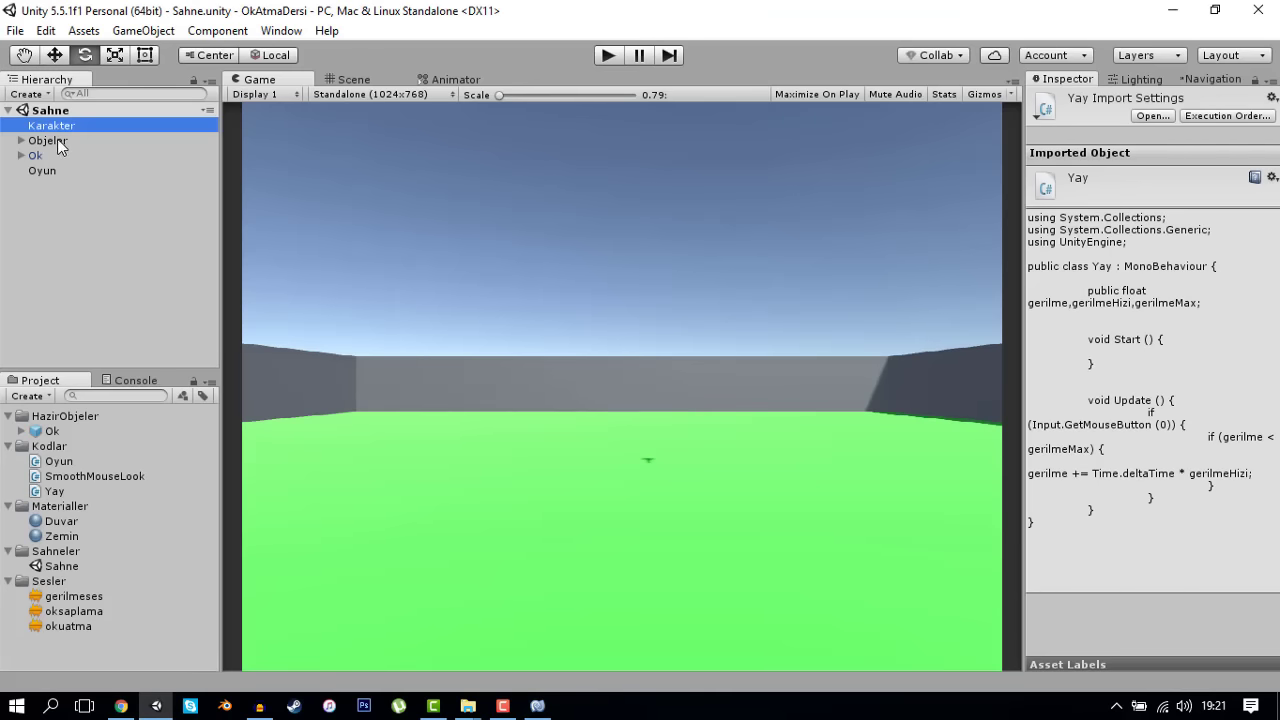
left_click(50, 125)
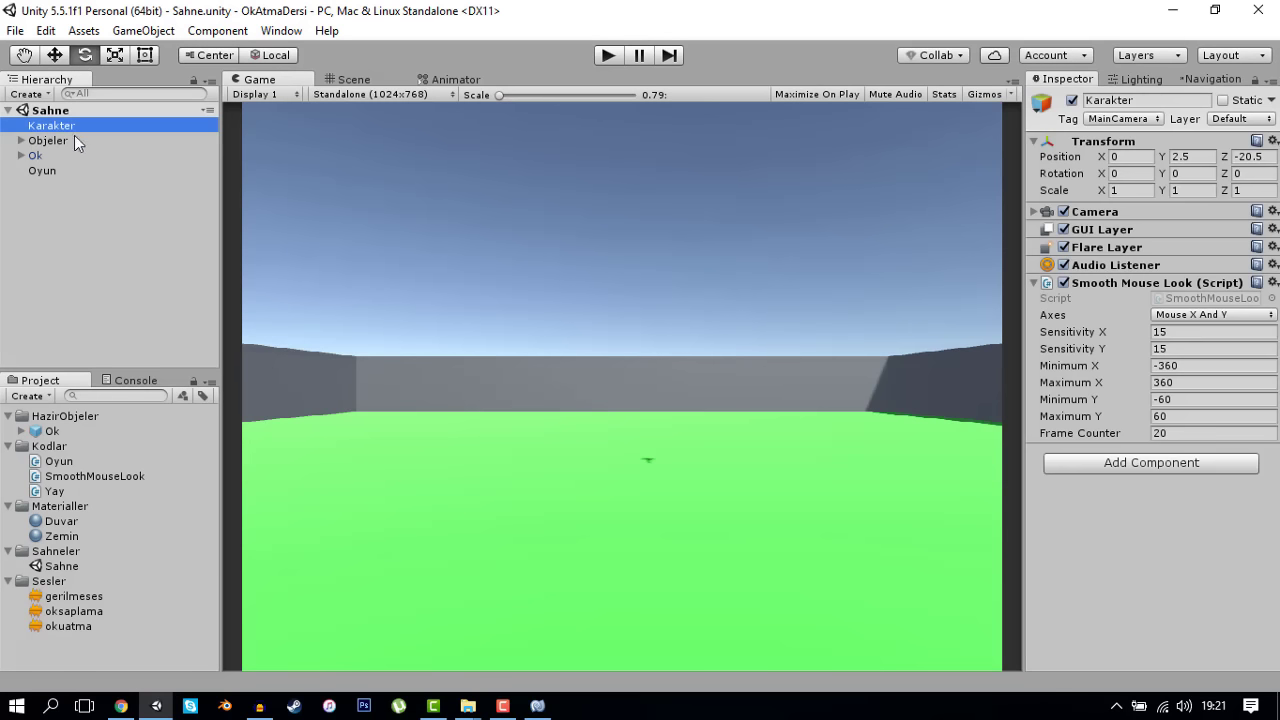
left_click(1097, 282)
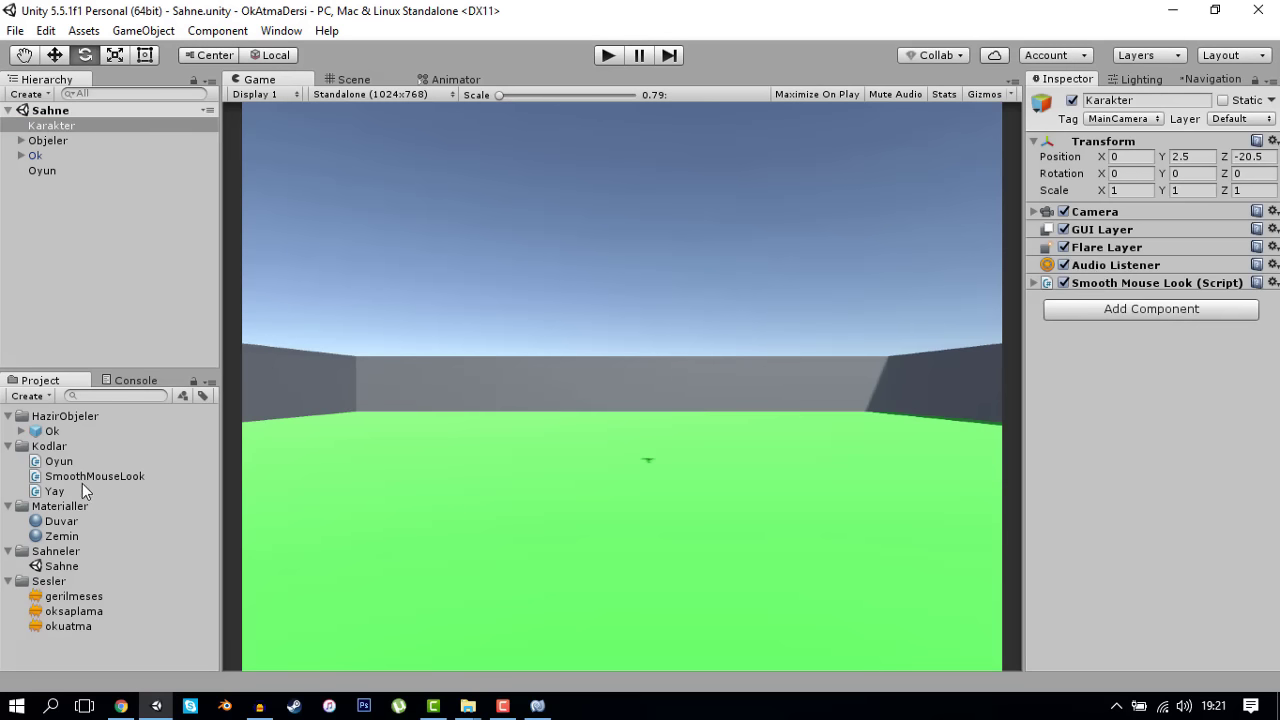
left_click_drag(82, 486, 1072, 420)
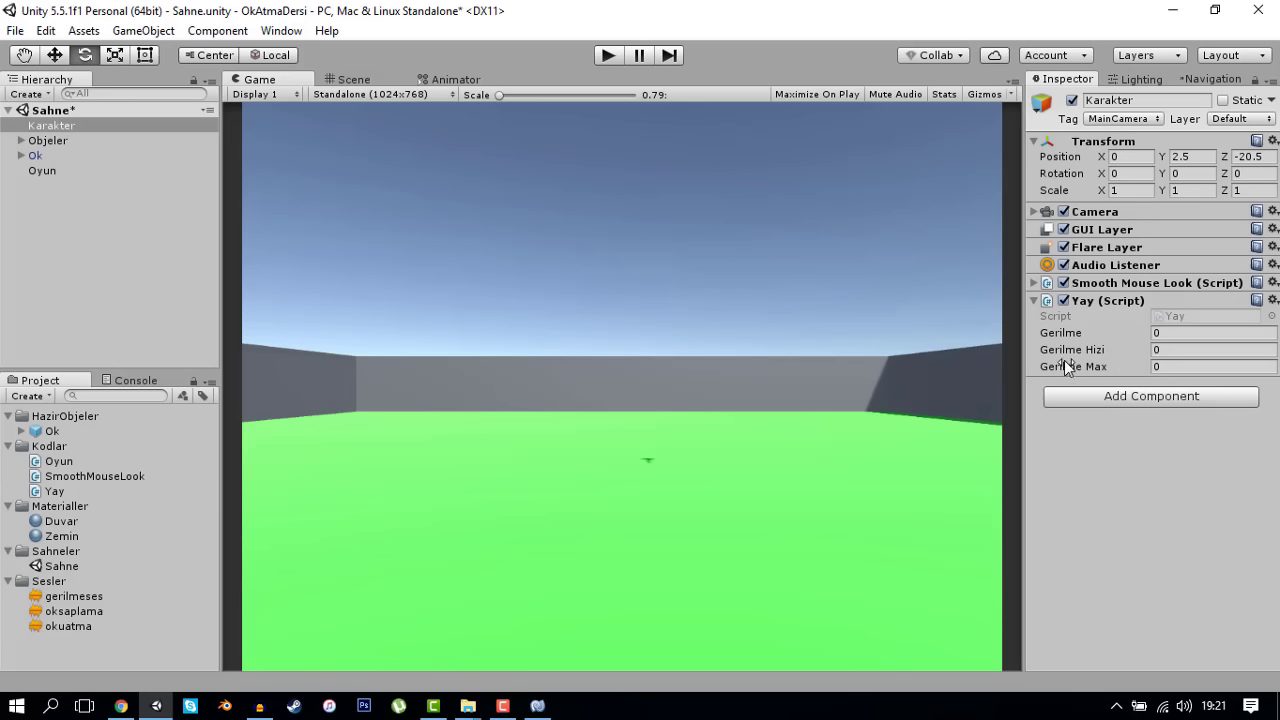
left_click(1176, 349)
left_click(1162, 367)
type("50")
- Play-test the bow draw, raising Gerilme Hizi to 20 mid-play, then stop
left_click(608, 55)
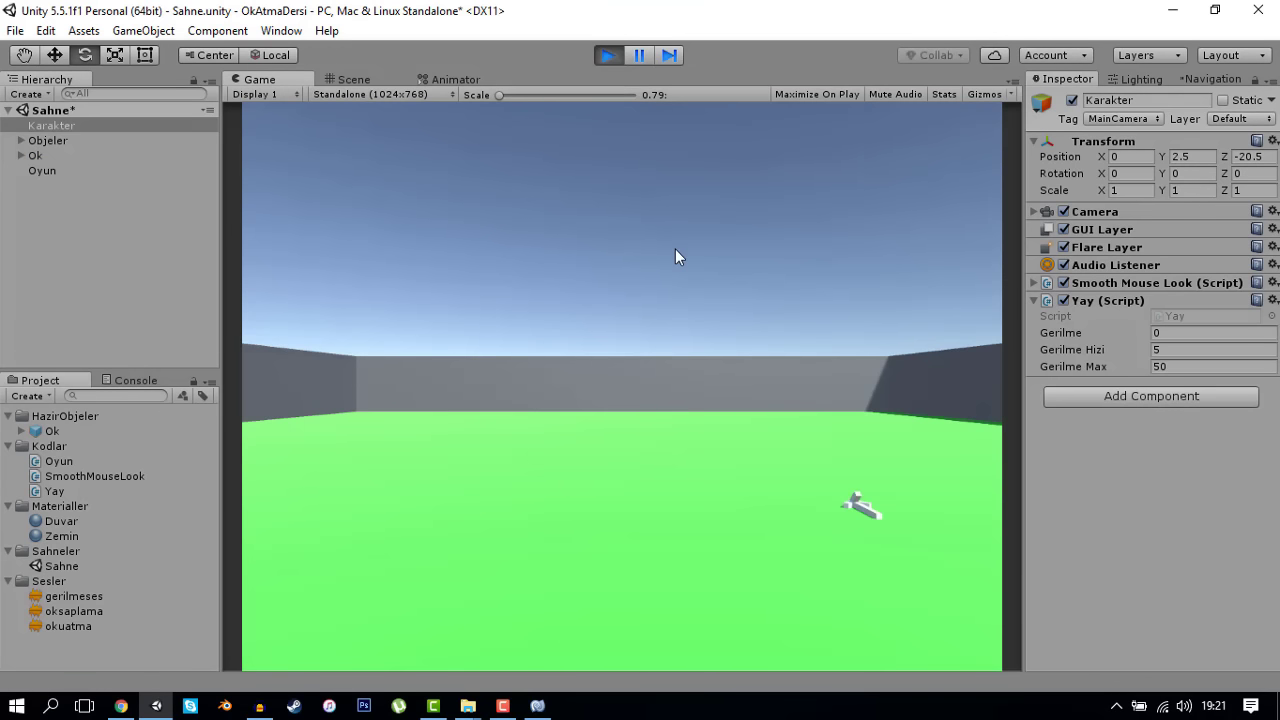
left_click_drag(676, 256, 676, 248)
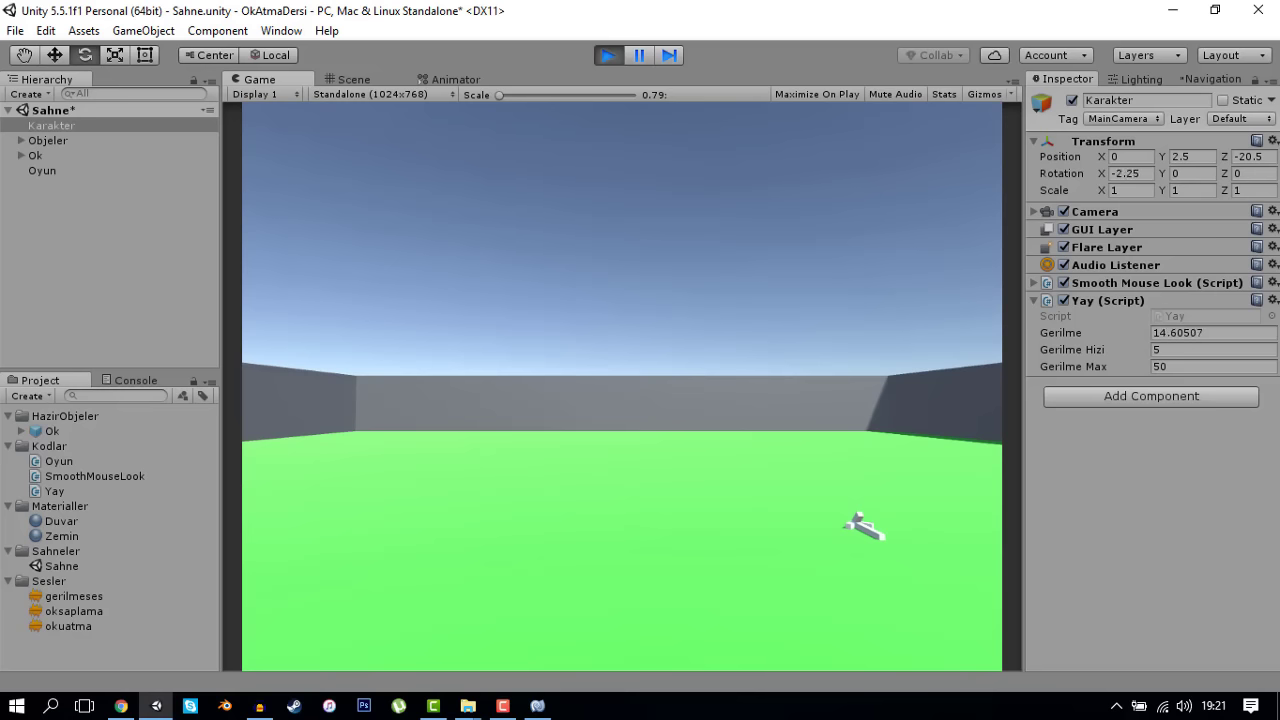
left_click_drag(676, 248, 676, 256)
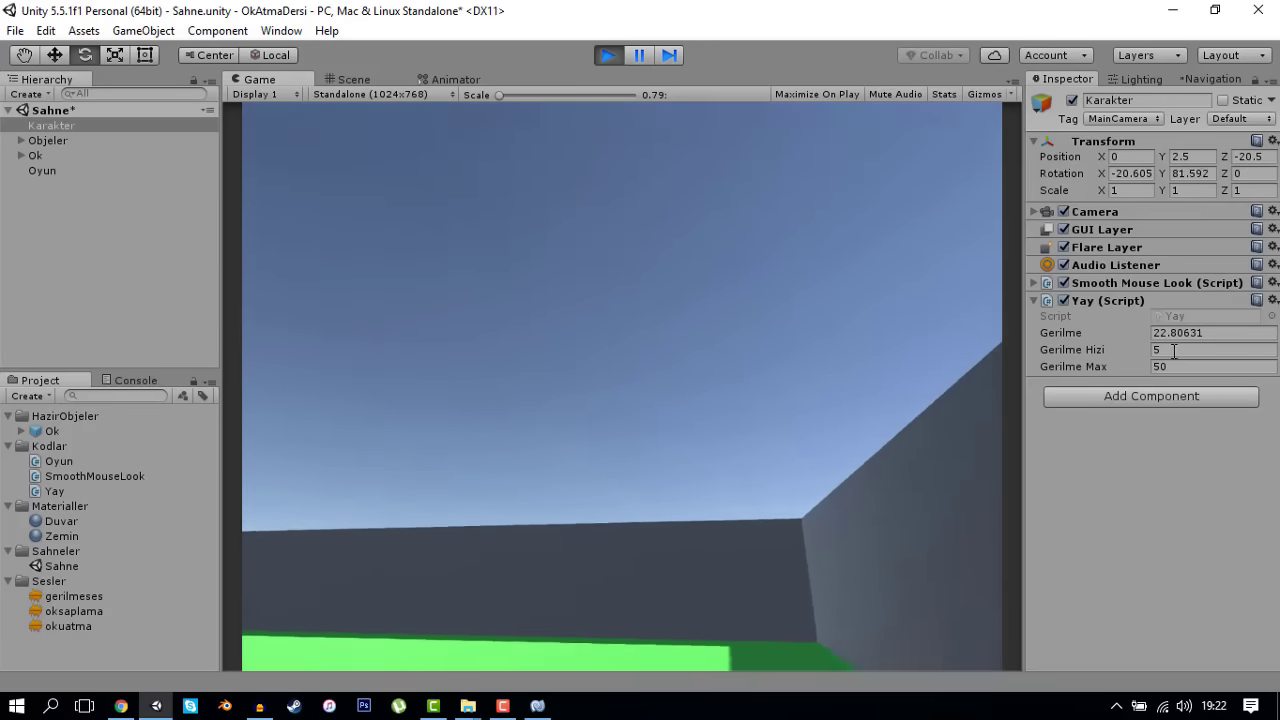
left_click(1174, 350)
type("20")
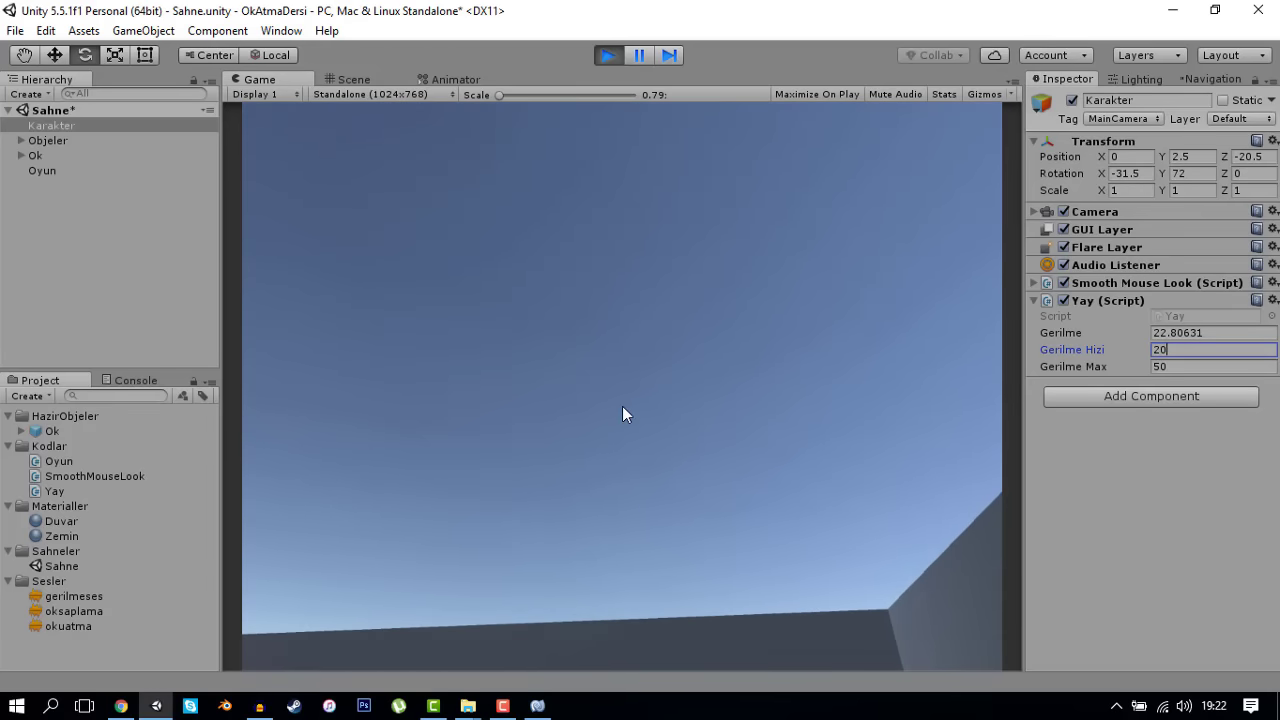
left_click_drag(622, 413, 622, 440)
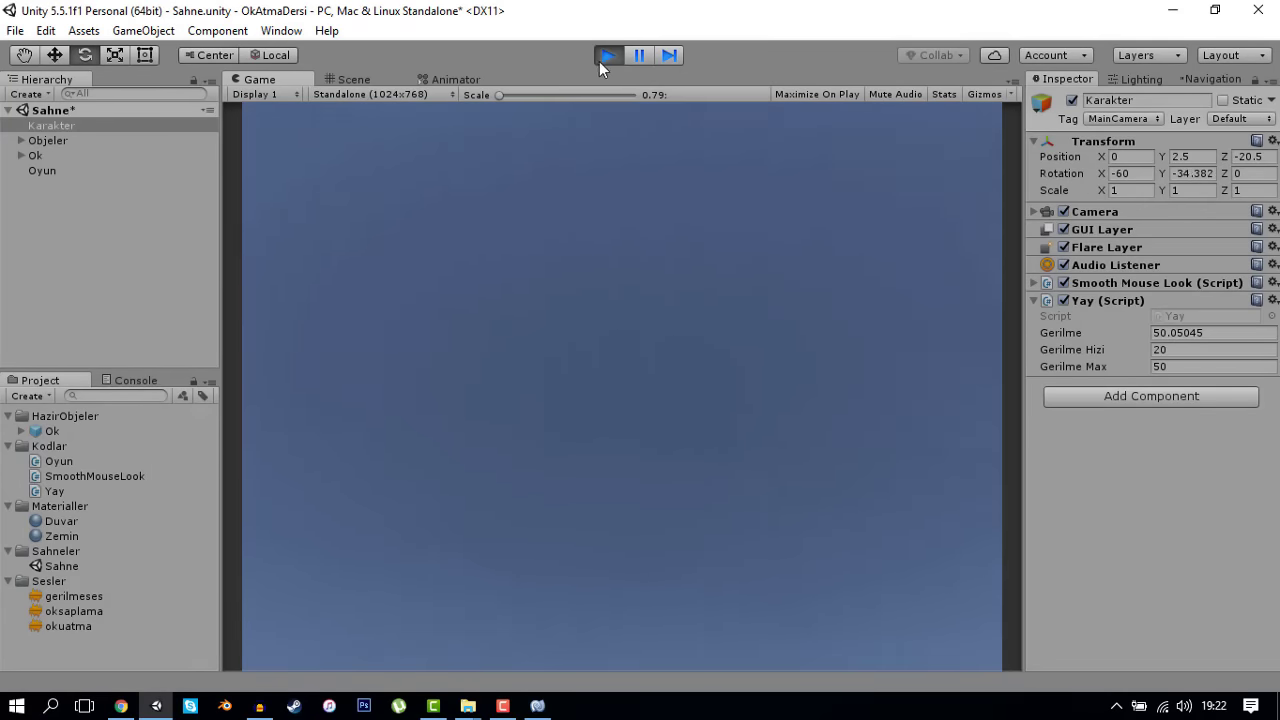
left_click(607, 55)
- Save the scene and start a new if statement below the held-button block
left_click(89, 258)
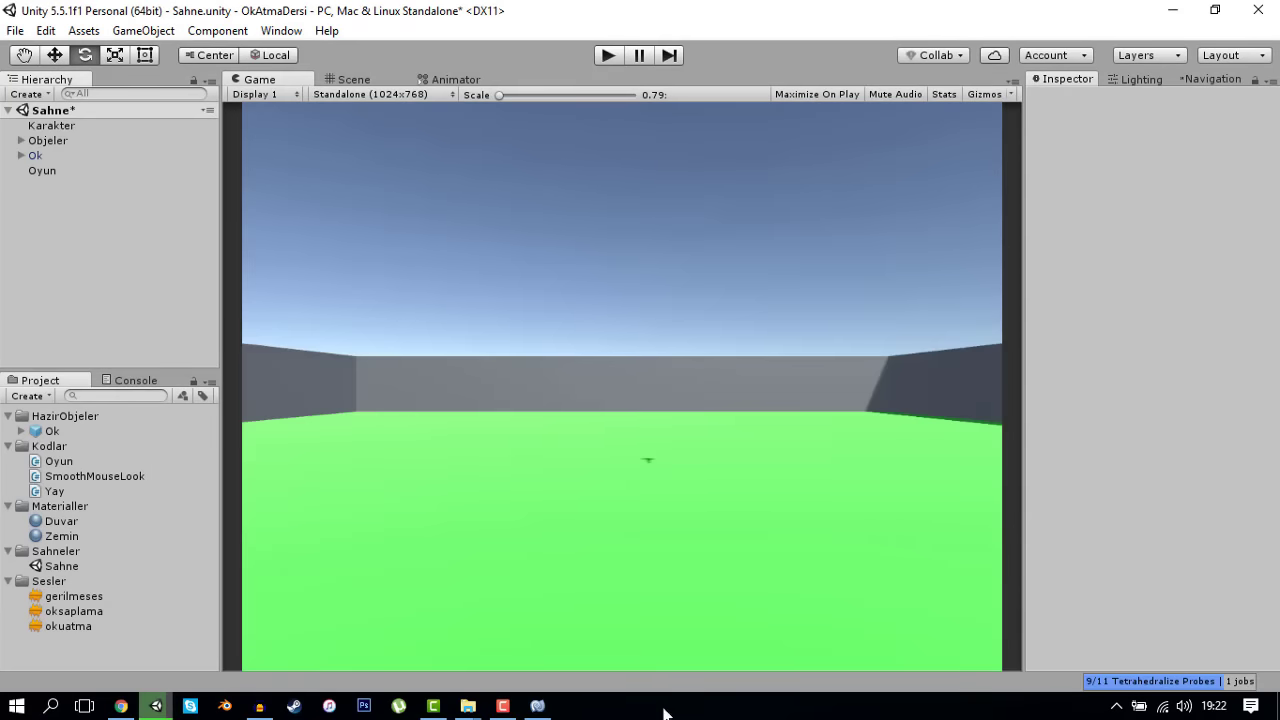
key("ctrl+s")
left_click(530, 708)
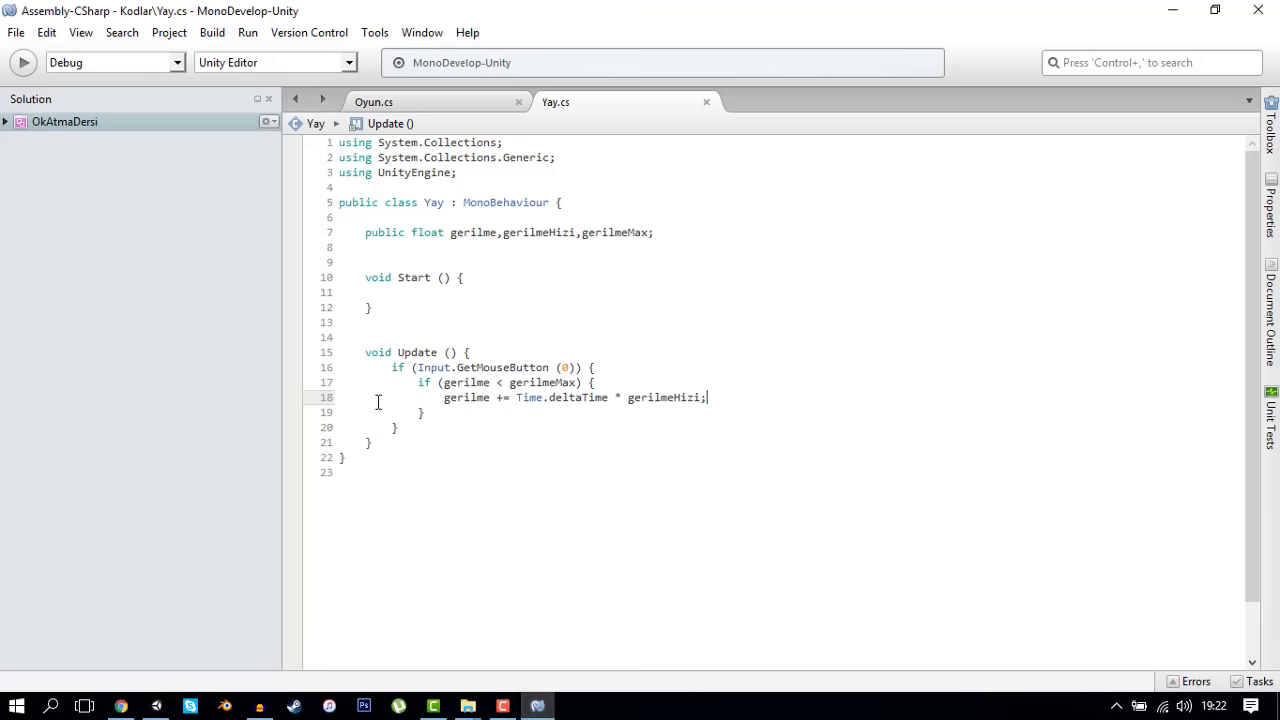
left_click(414, 427)
key("Return")
type("if(")
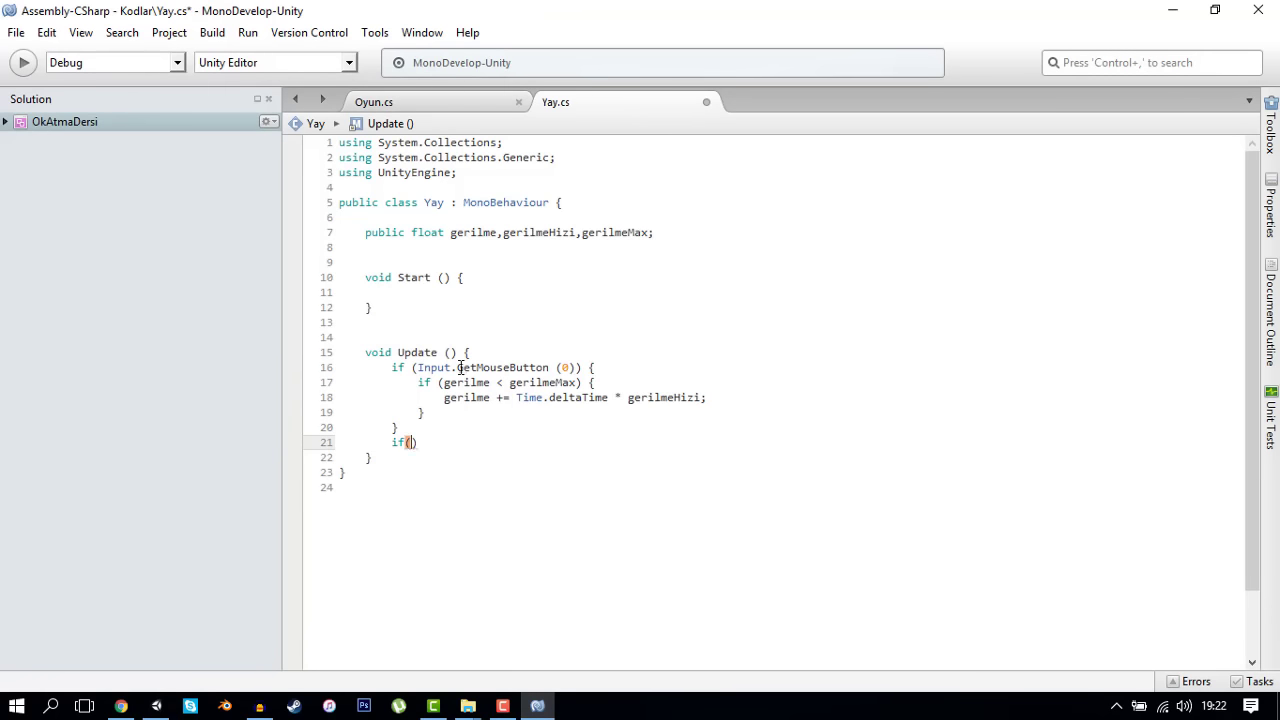
- Review the existing GetMouseButton block on lines 16–19
double_click(567, 367)
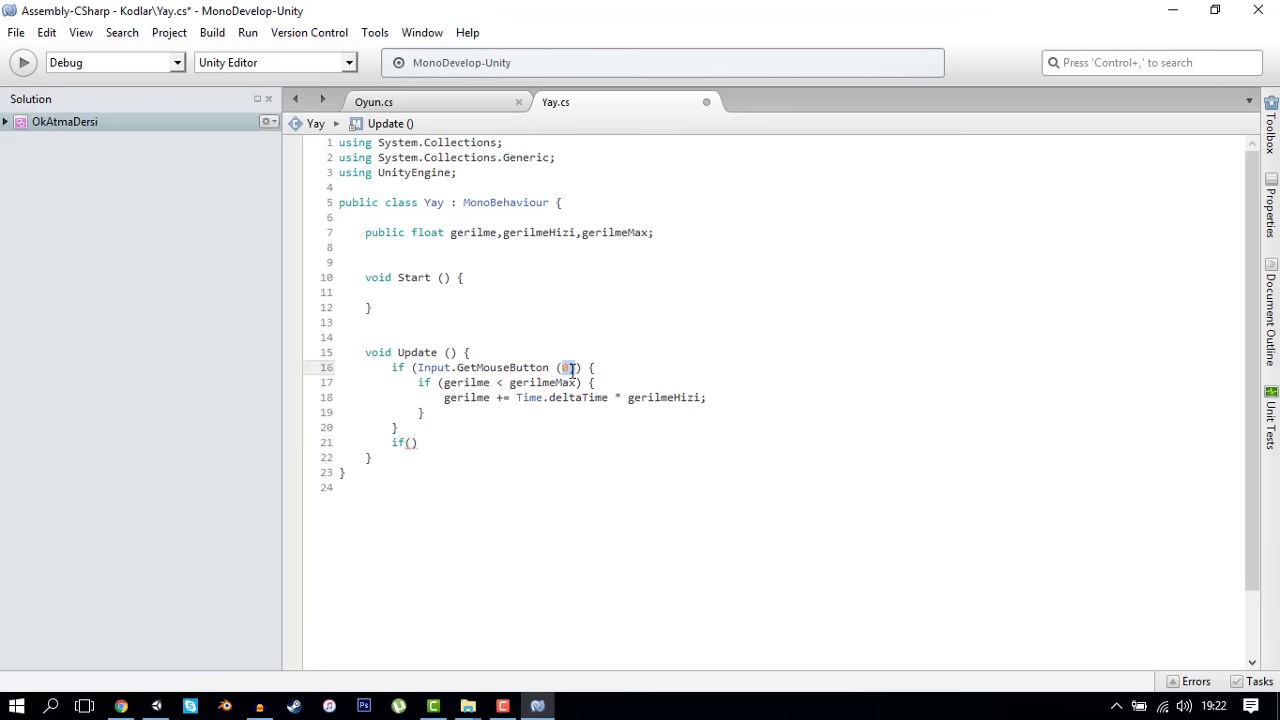
left_click(569, 368)
double_click(540, 367)
left_click_drag(425, 412, 350, 371)
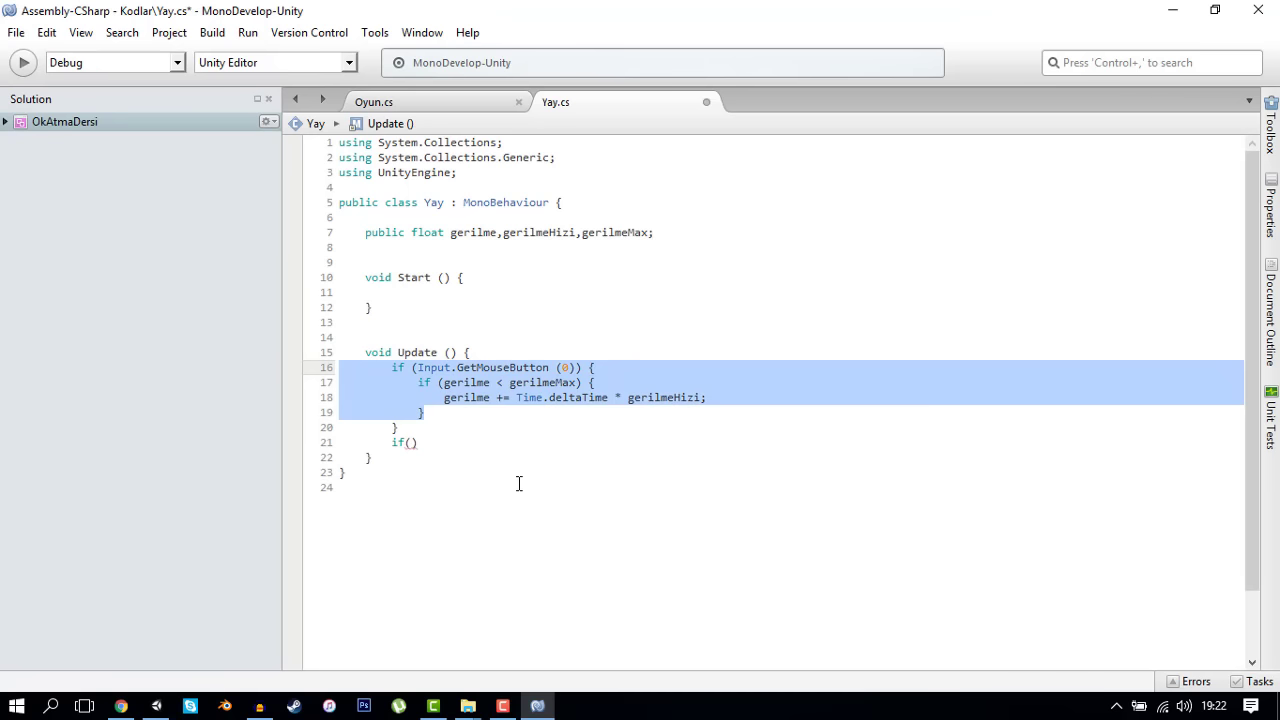
left_click_drag(449, 455, 416, 443)
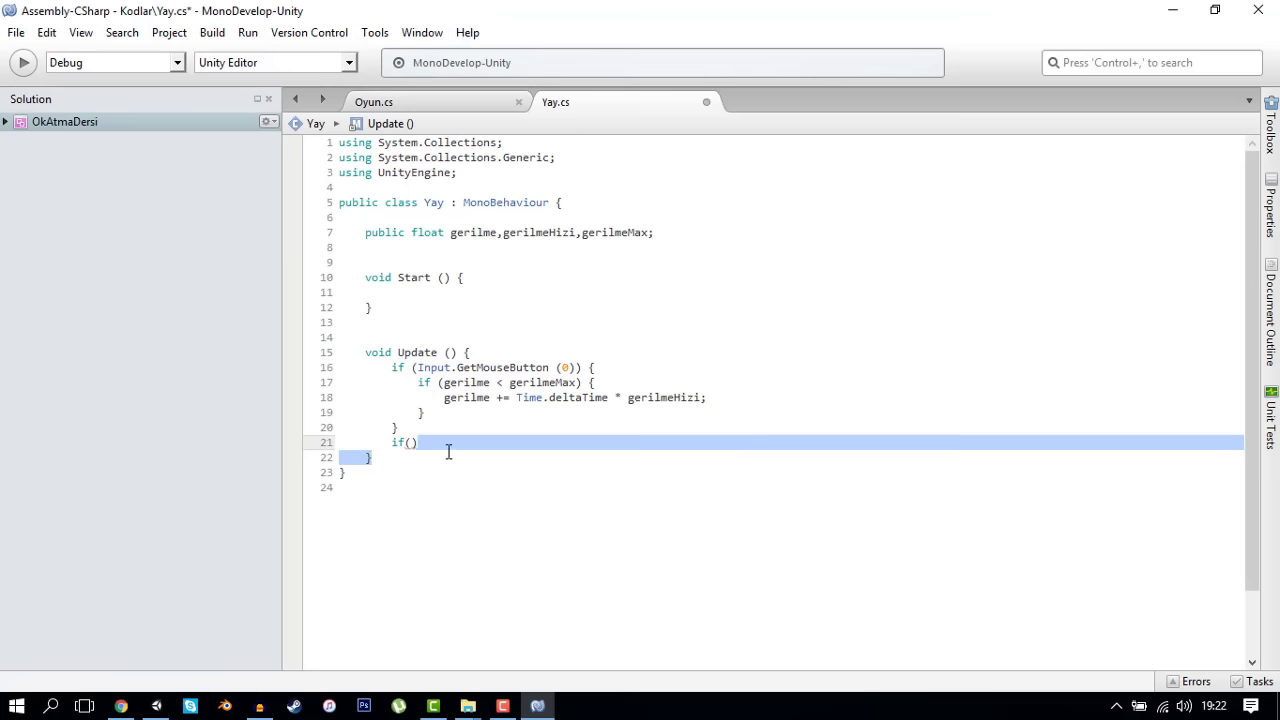
- Complete it as an empty if (Input.GetMouseButtonUp (0)) { } block
left_click(415, 443)
type("!No")
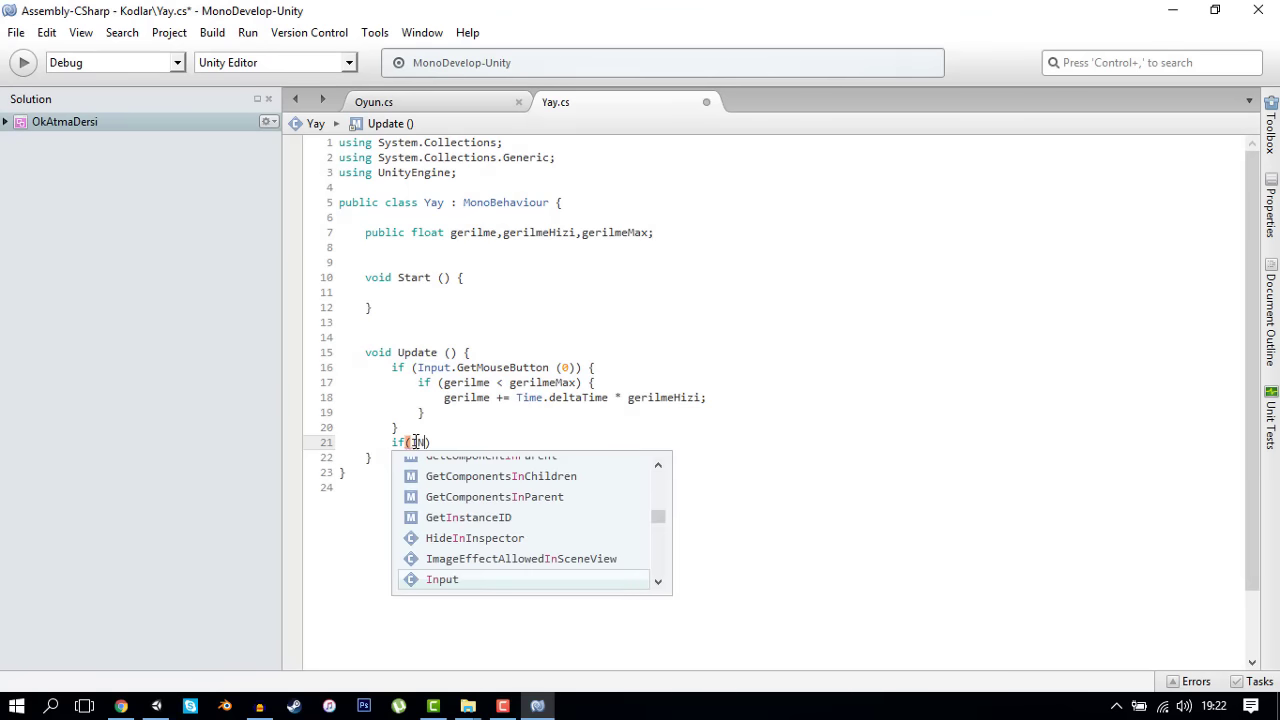
key("BackSpace")
key("BackSpace")
key("BackSpace")
type("I")
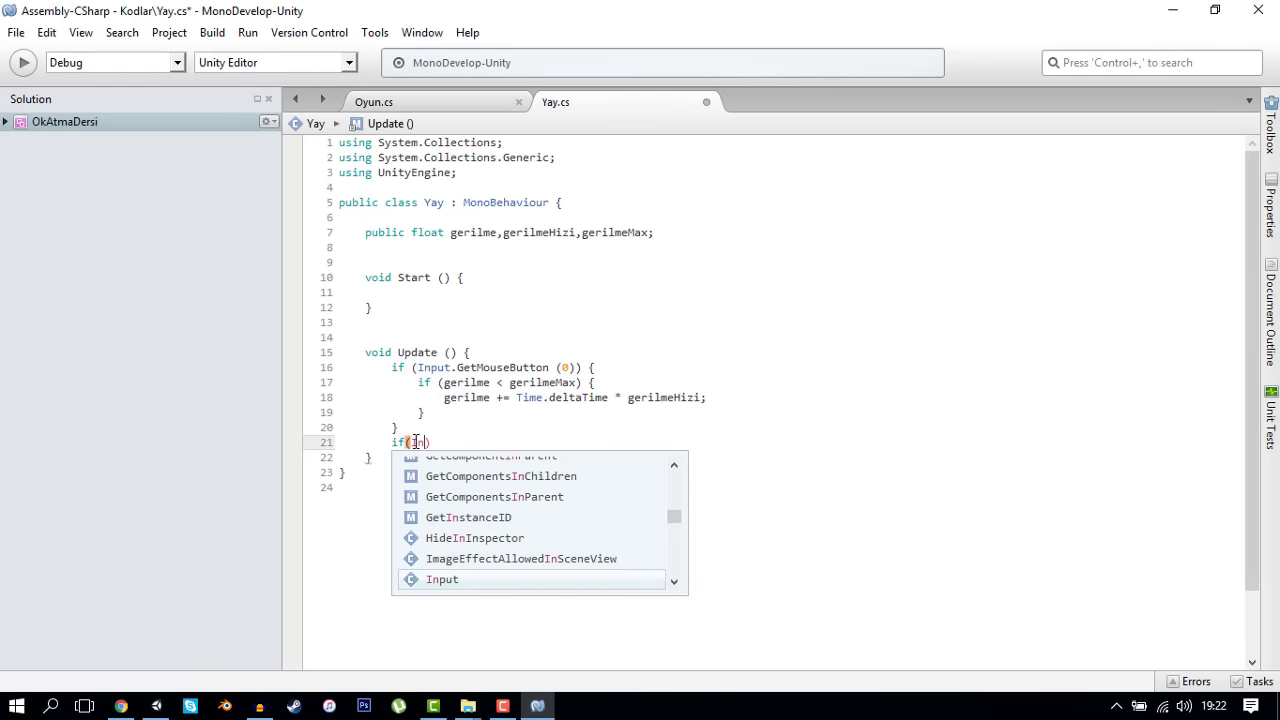
type("nput.G")
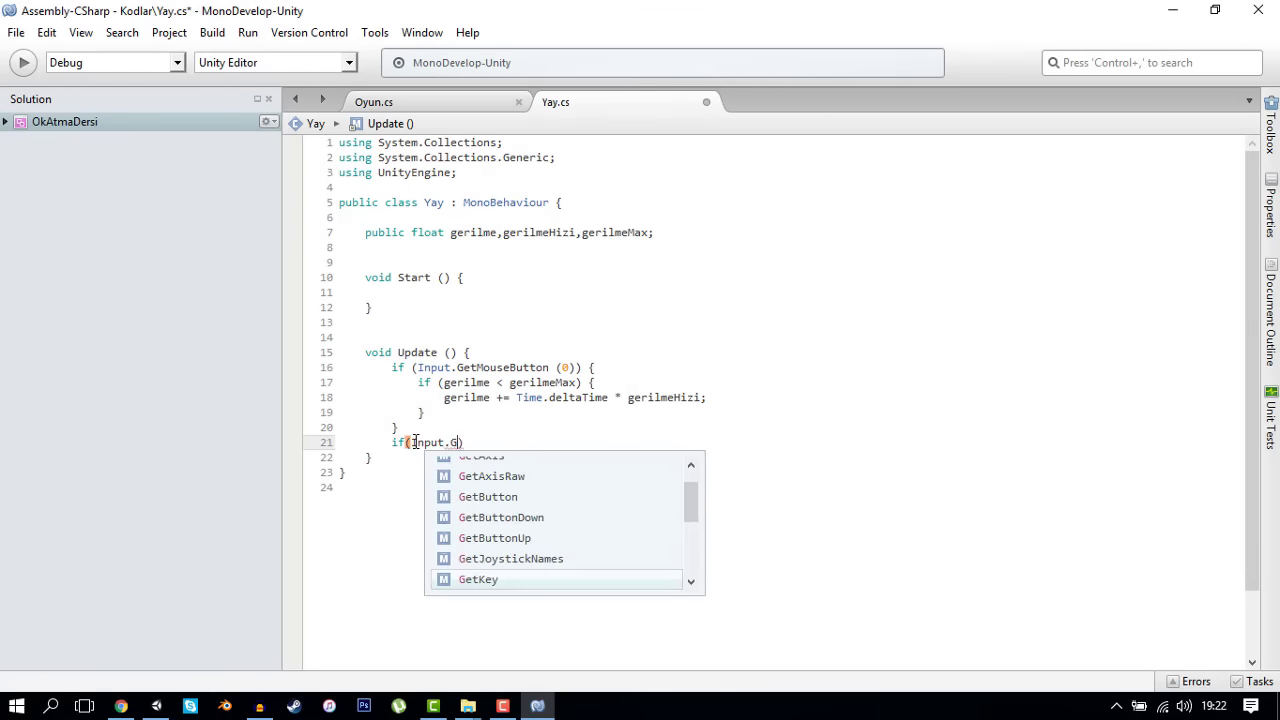
type("etMouse")
key("Down")
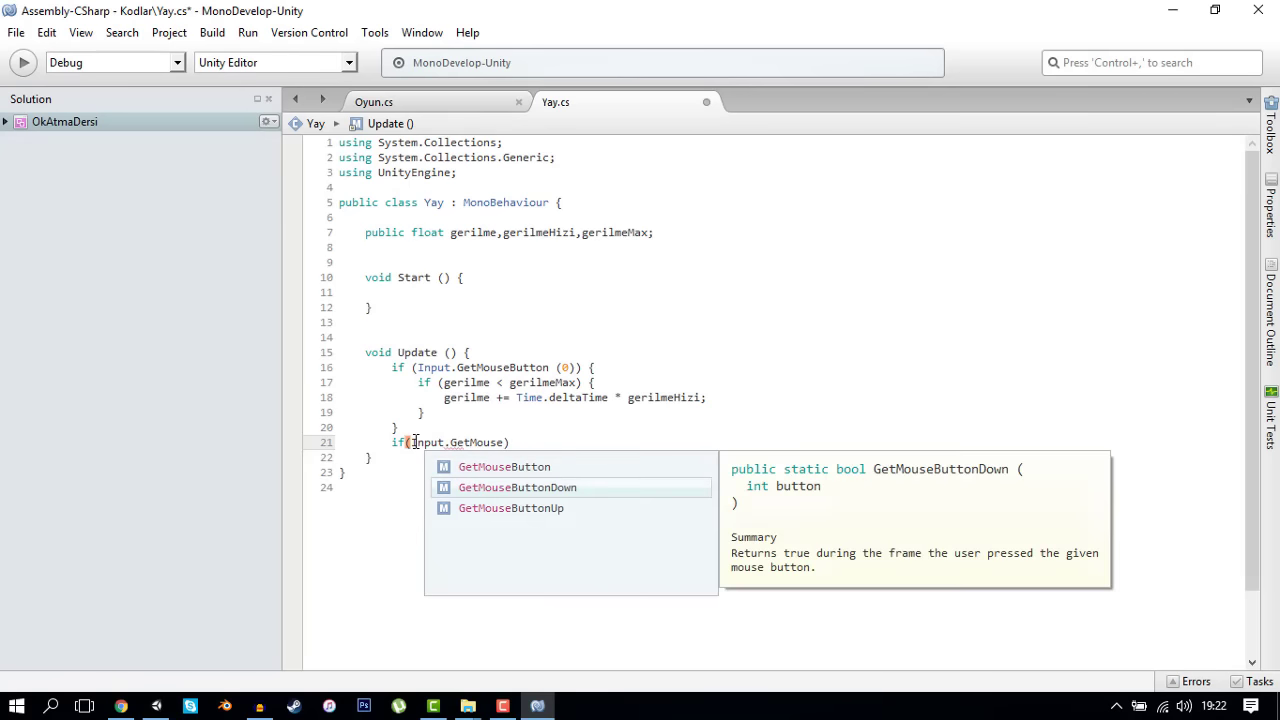
key("Down")
key("Return")
type("(0")
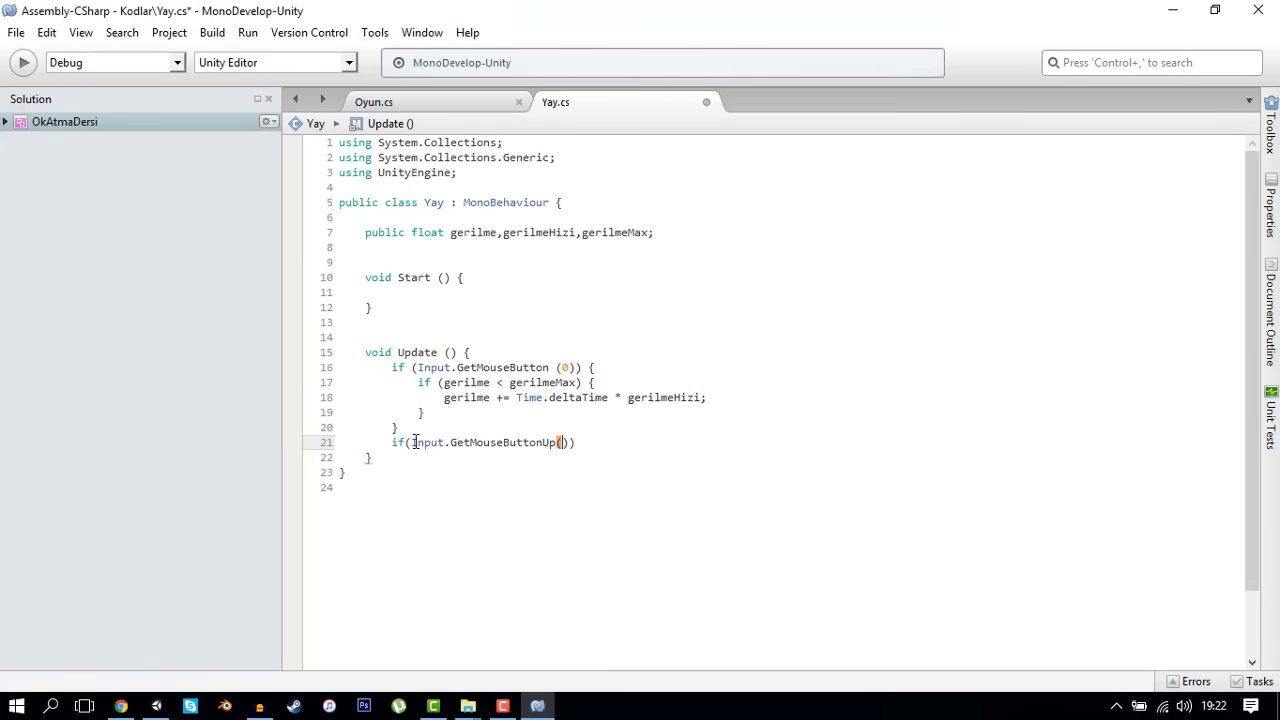
type("))")
type(" {")
key("Return")
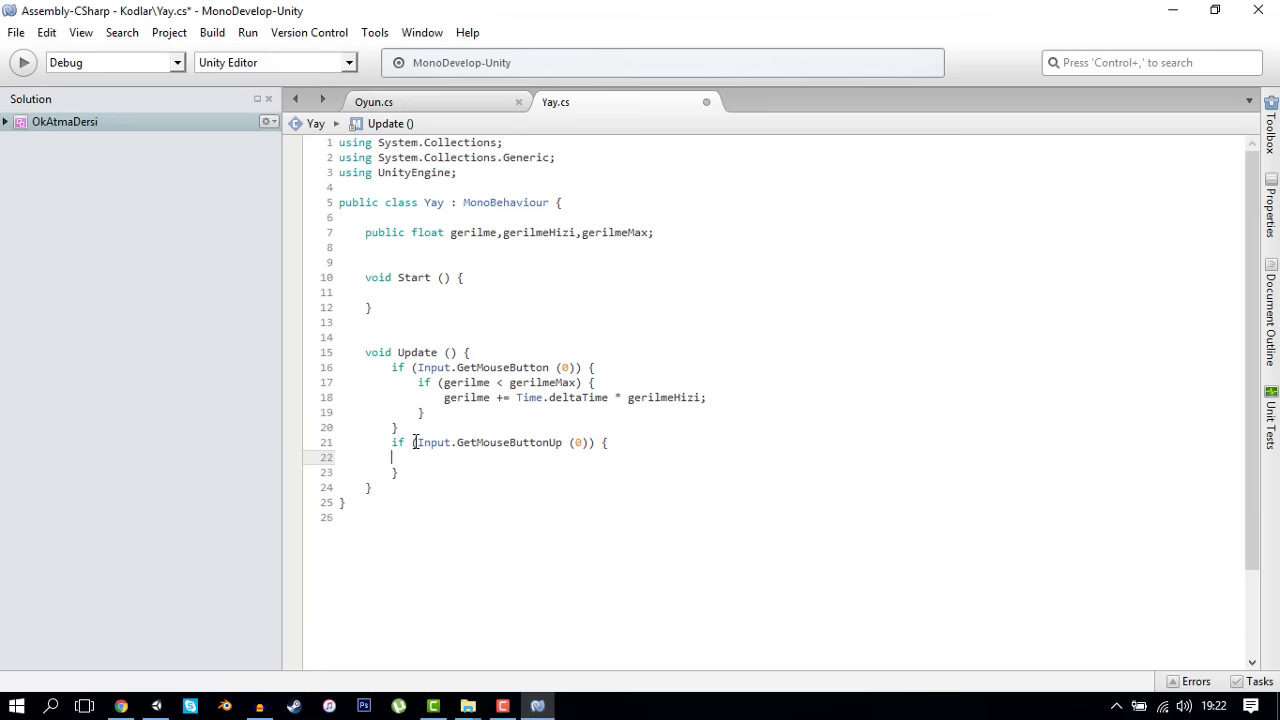
left_click(377, 490)
- Add an empty void OkuAt(float hiz) method below Update
key("Return")
key("Return")
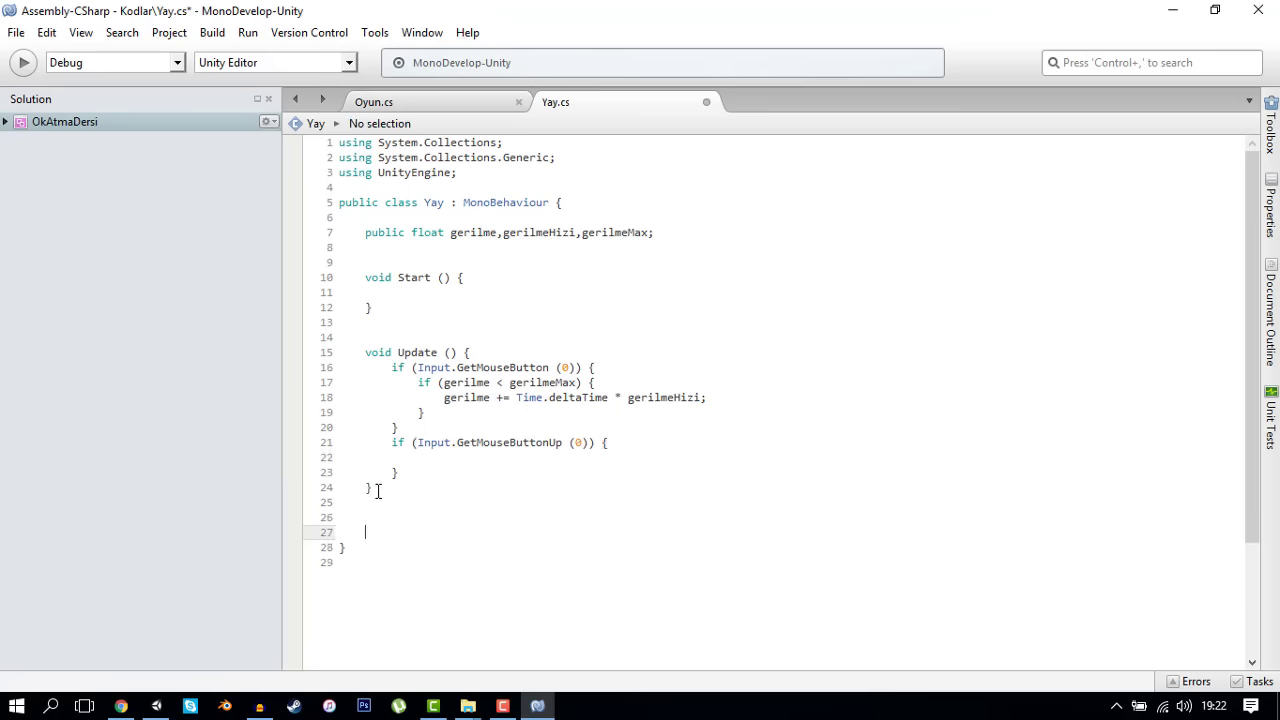
key("Return")
type("void ")
type("OkuAt")
type("()")
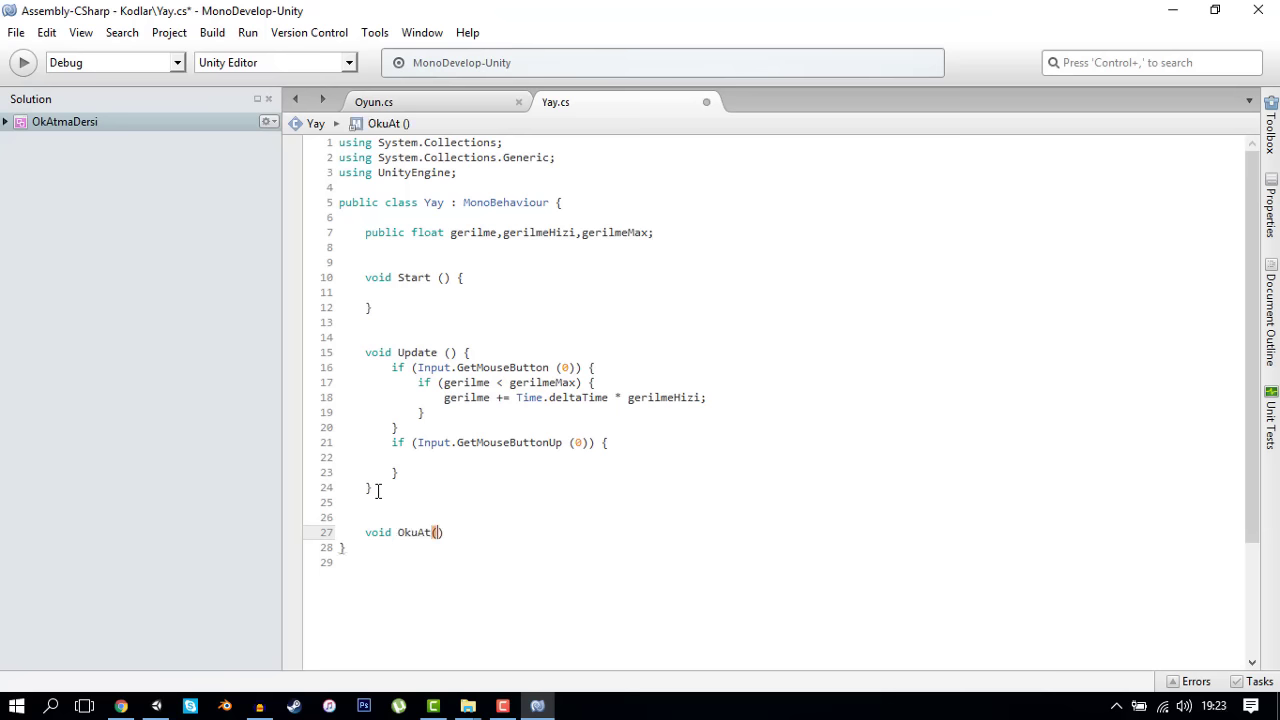
type("{")
key("Return")
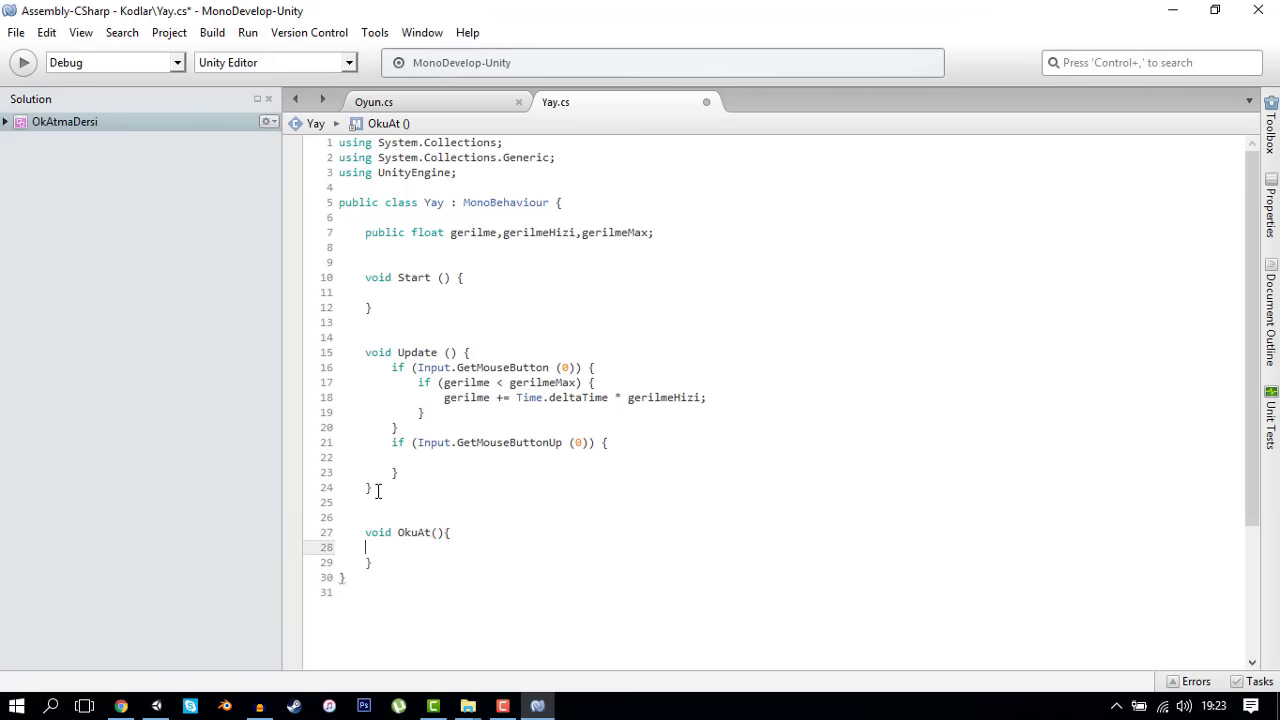
key("Up")
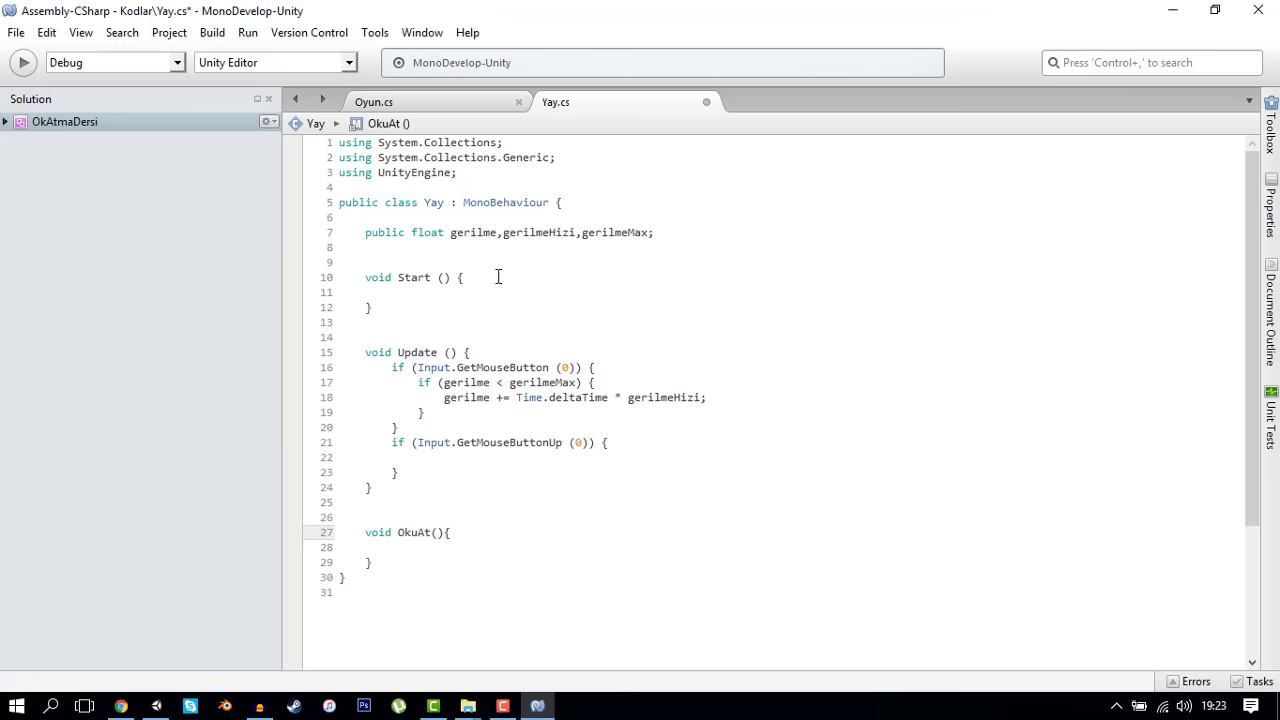
left_click(436, 532)
left_click(440, 532)
type("float ")
type("hiz")
- Insert an OkuAt() call in the mouse-release block and save
left_click(442, 456)
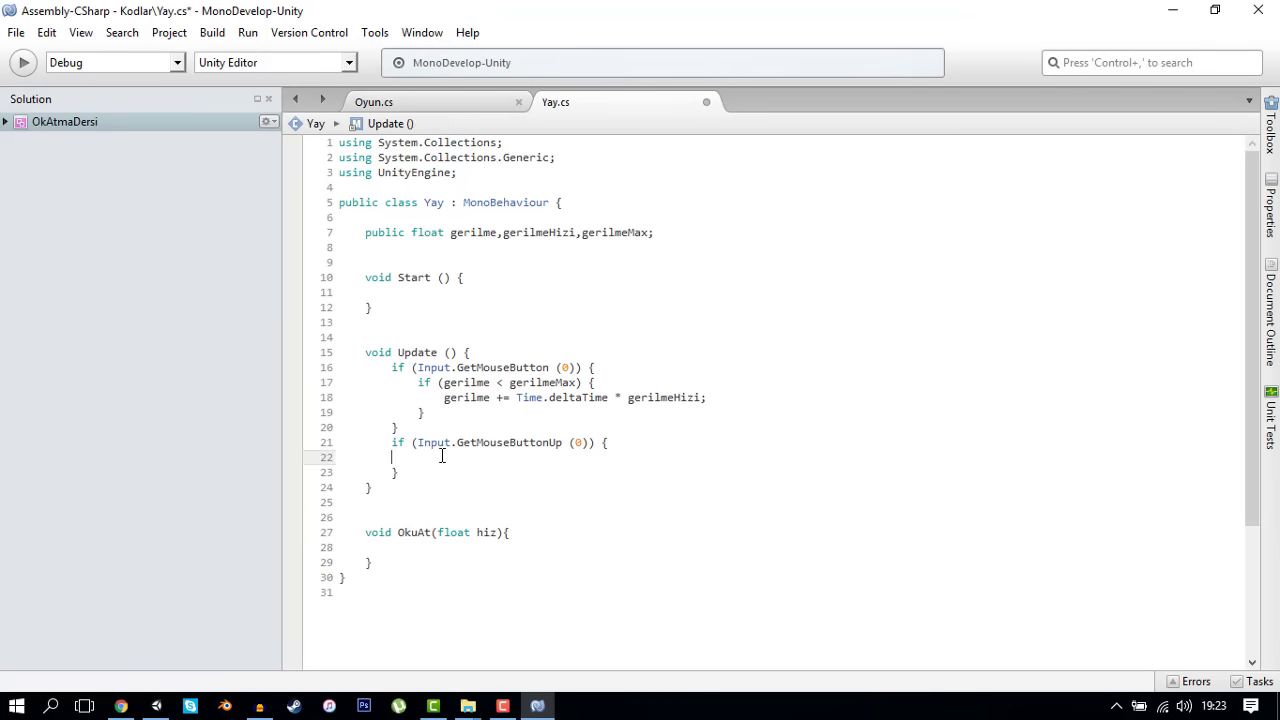
type("OkuAt")
type("()")
key("ctrl+s")
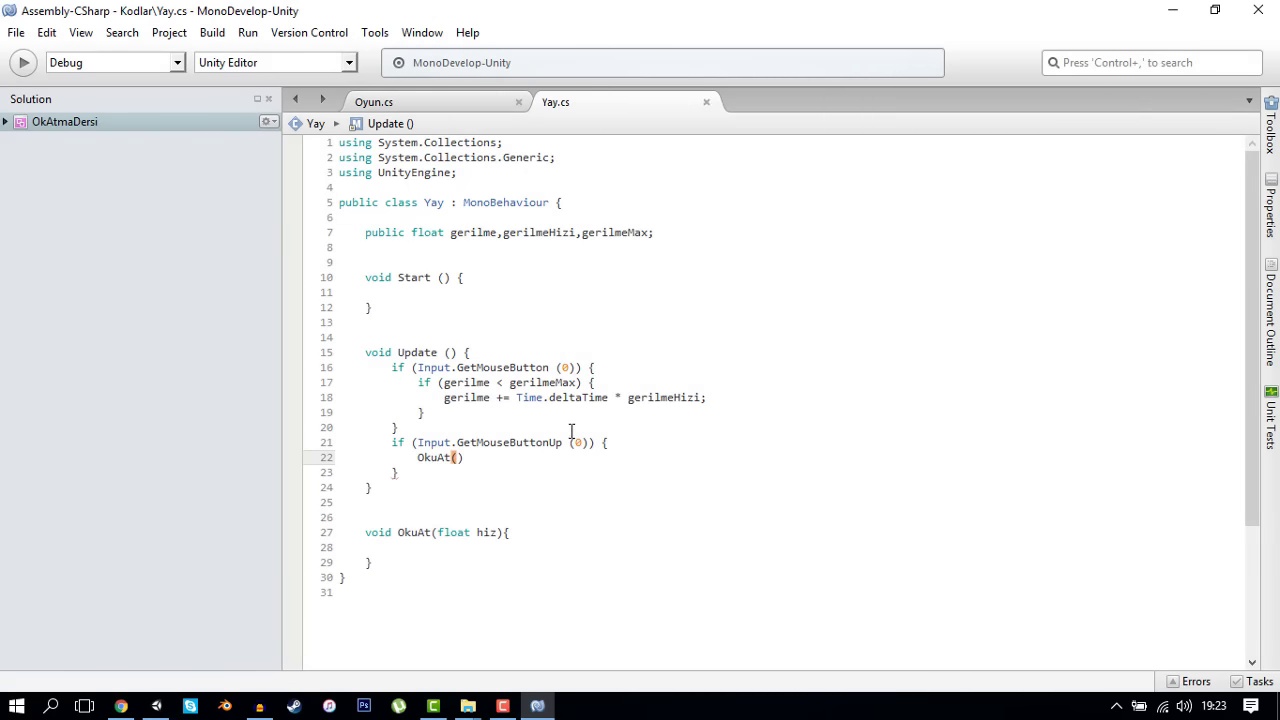
left_click(388, 546)
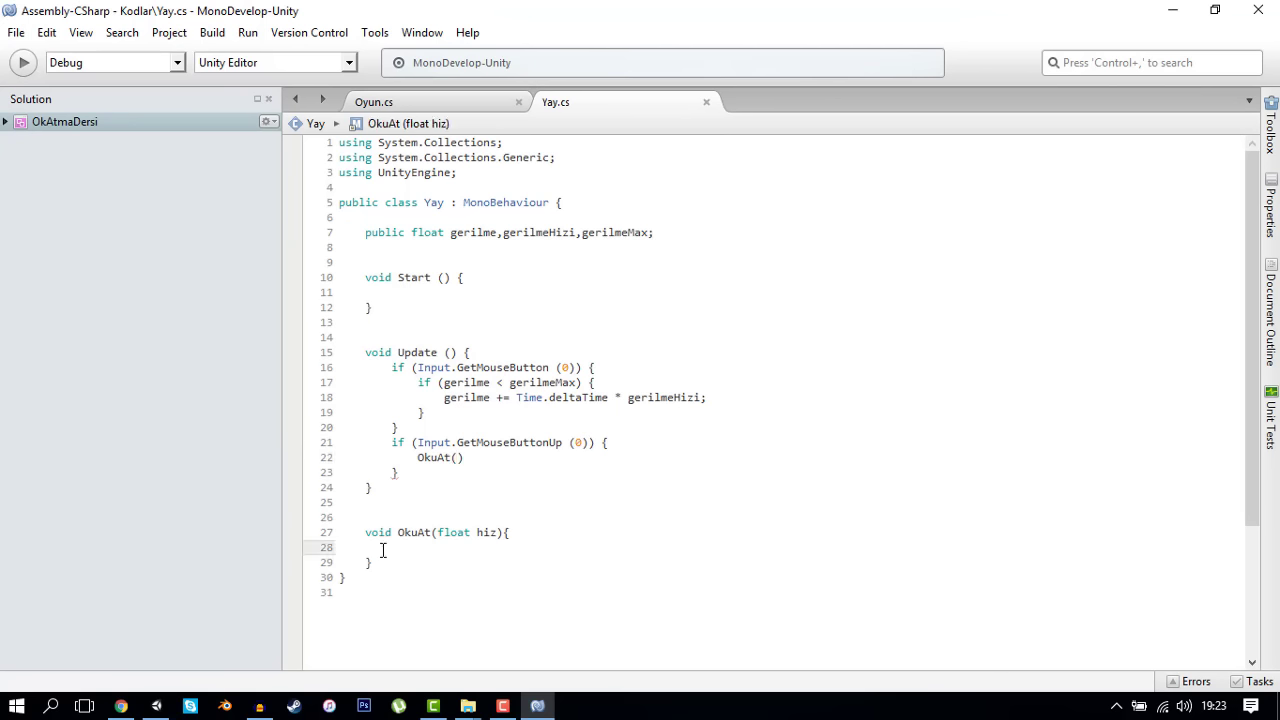
left_click_drag(437, 532, 500, 533)
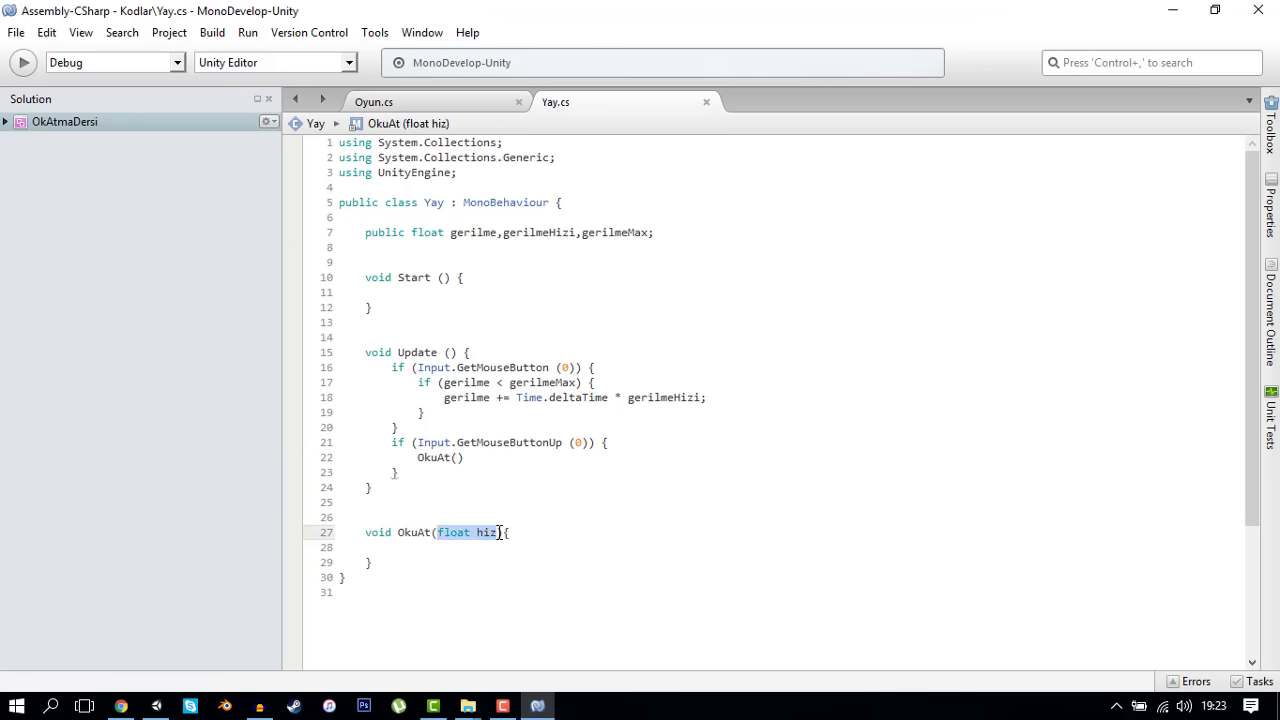
key("shift+Left")
key("shift+Left")
key("shift+Left")
left_click(440, 545)
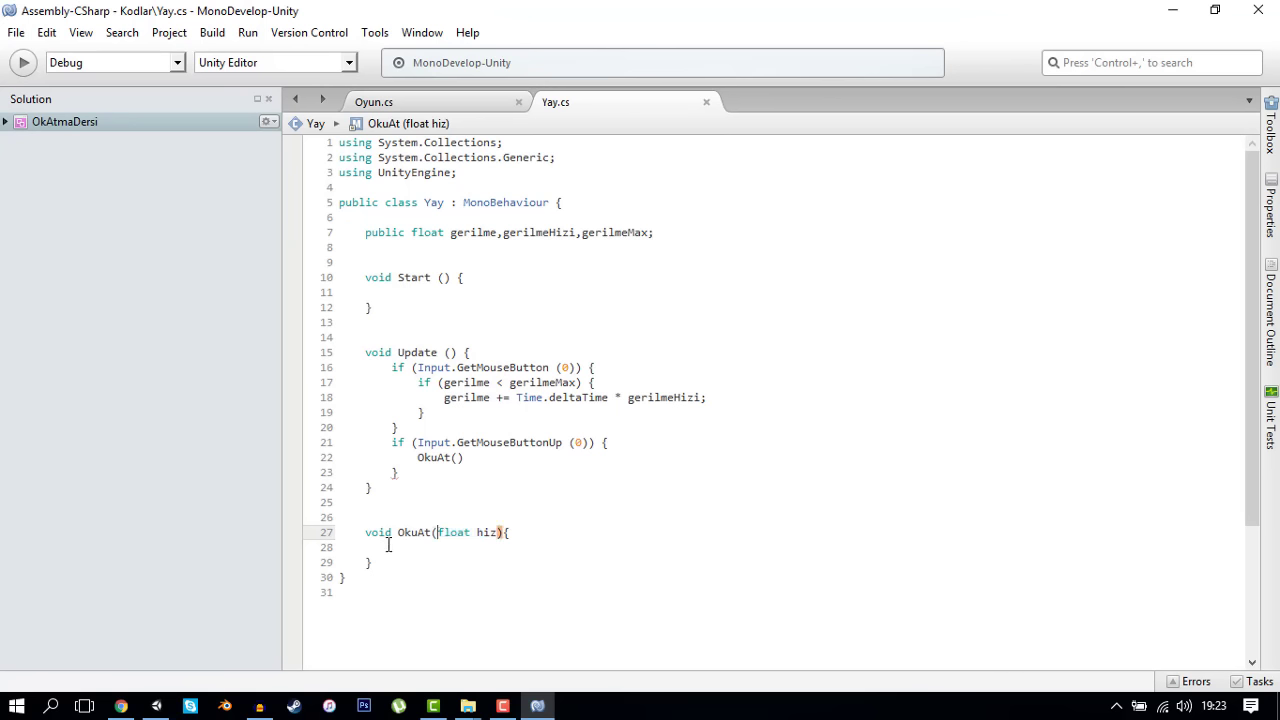
- Pass gerilme into the call as OkuAt (gerilme); and save Yay.cs
left_click(487, 459)
type(";")
key("Left")
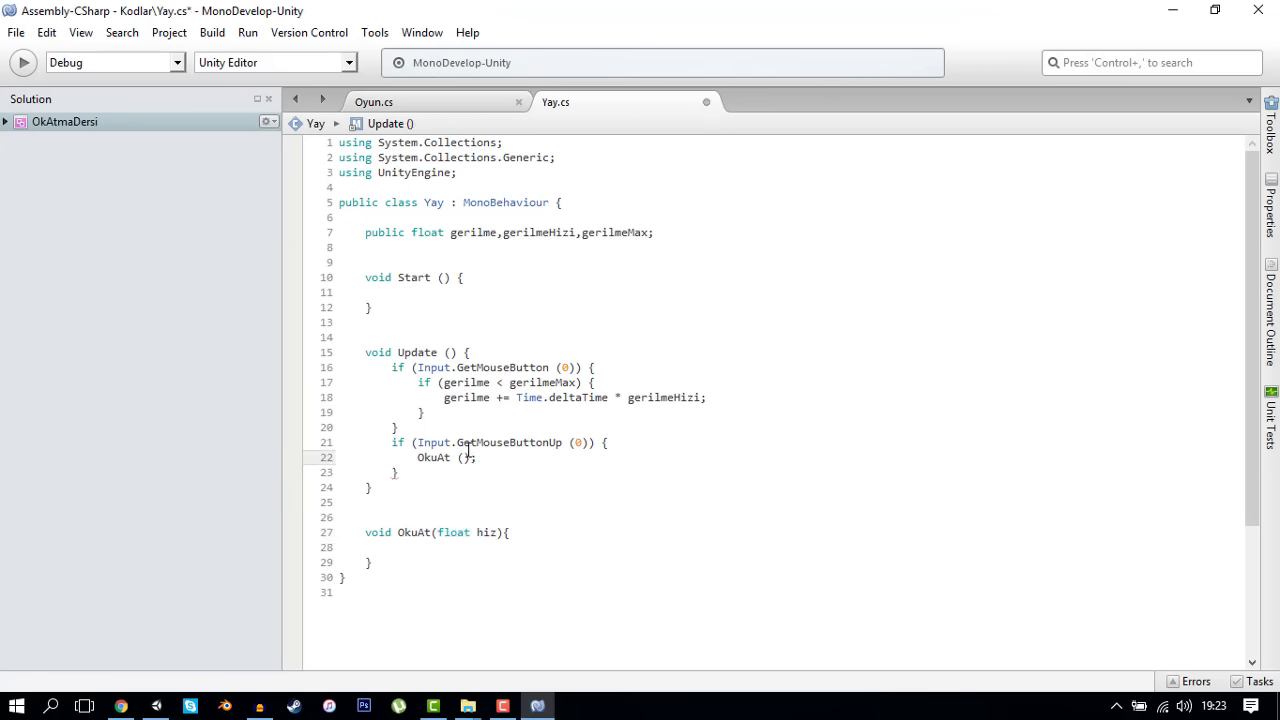
key("Left")
type("ger")
key("Return")
key("ctrl+s")
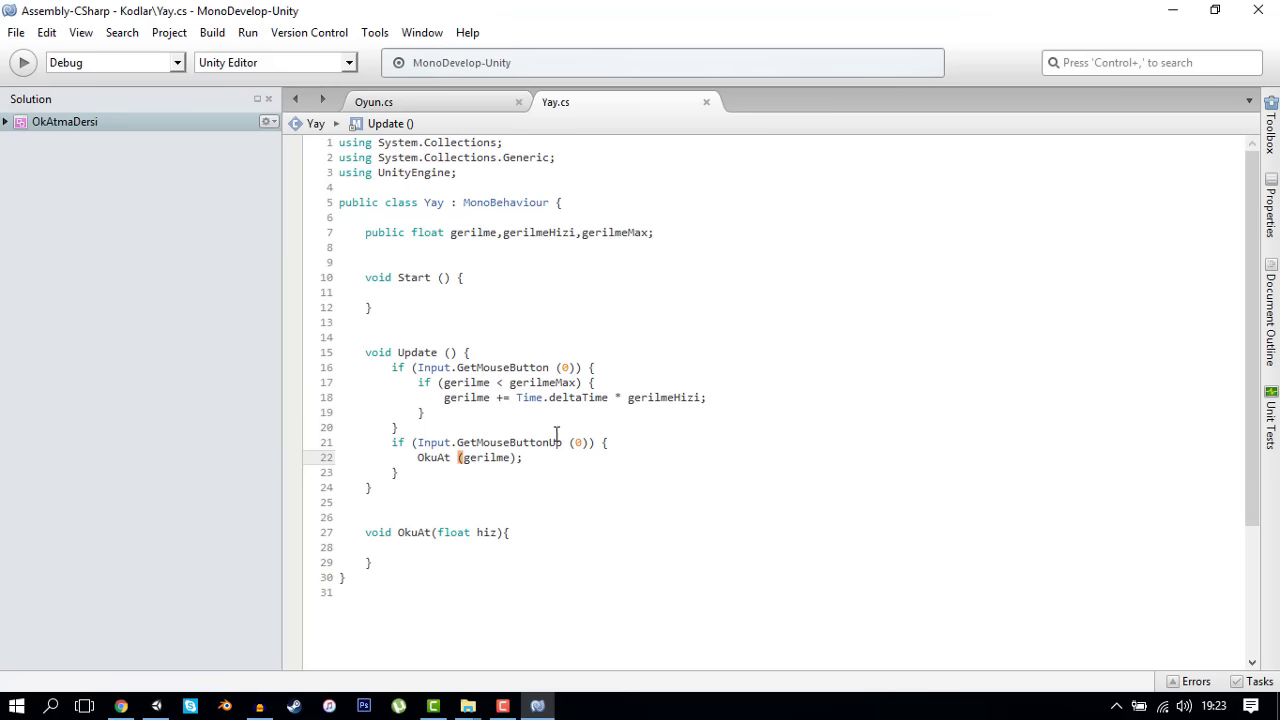
key("Down")
key("Down")
key("Down")
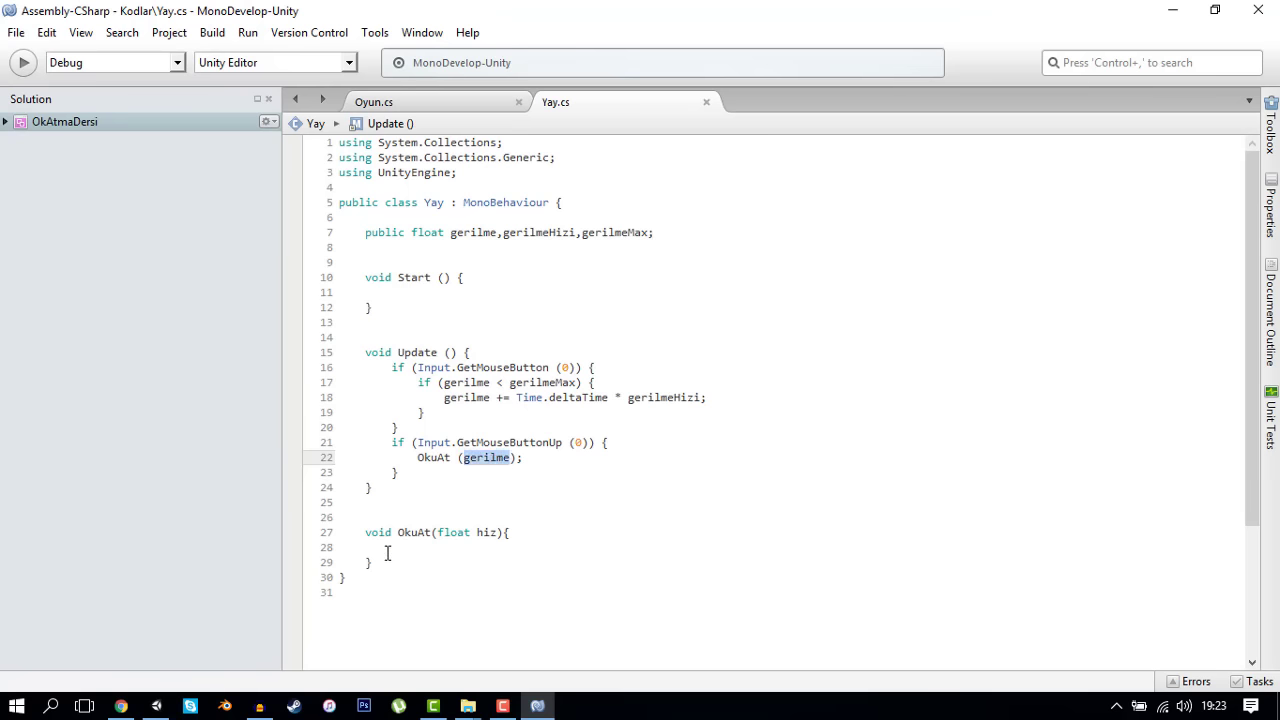
left_click(535, 460)
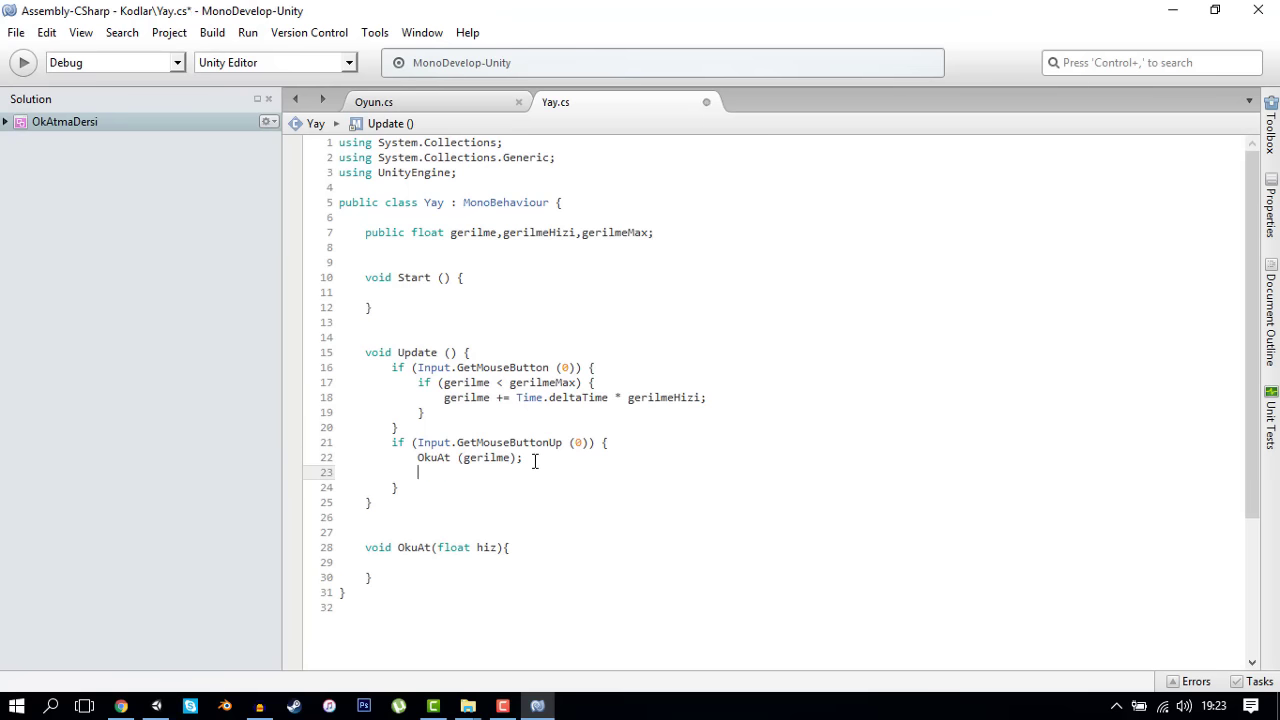
key("ctrl+End")
left_click(156, 706)
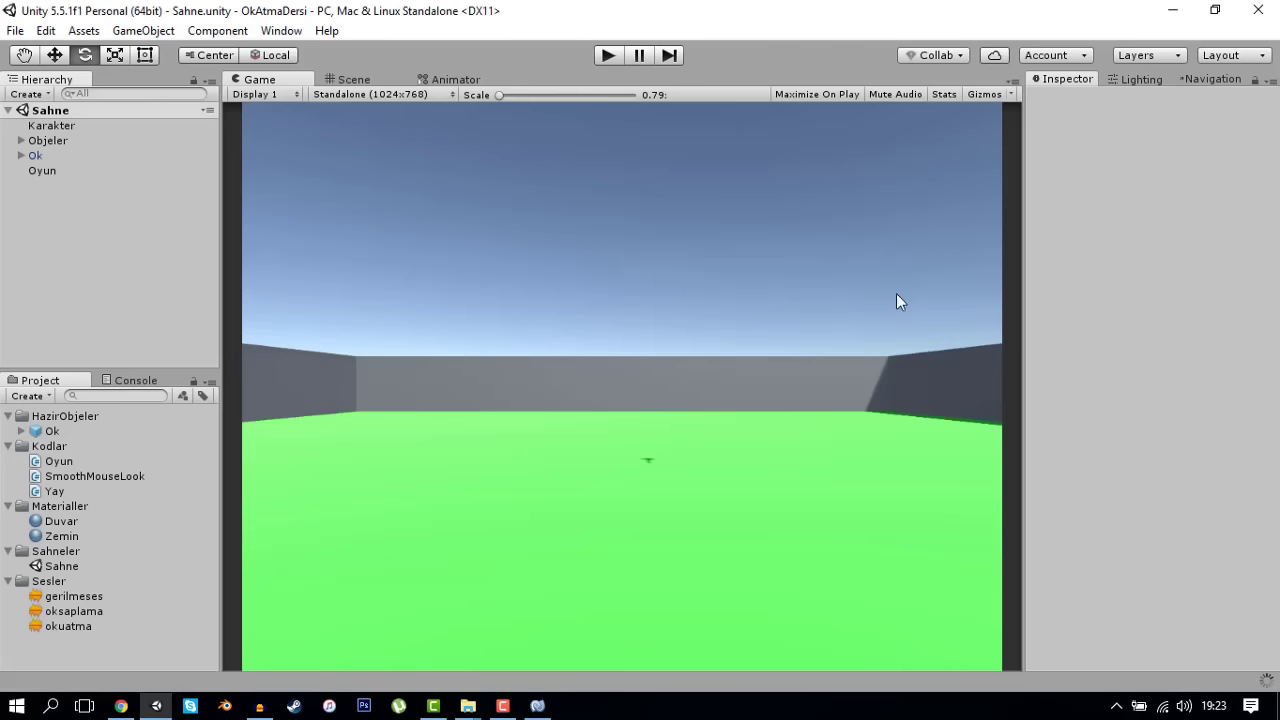
- On Karakter's Yay component, scrub the Gerilme value and type 30 into it
left_click(83, 168)
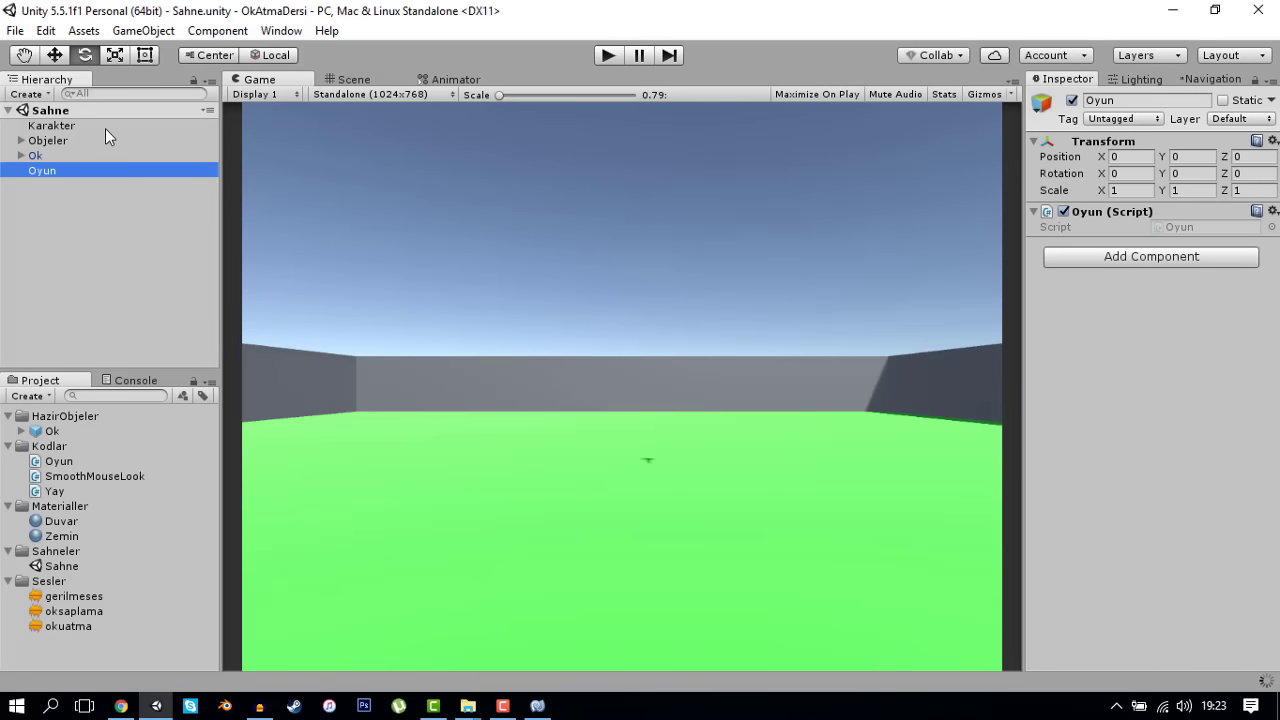
left_click(105, 128)
left_click(1190, 335)
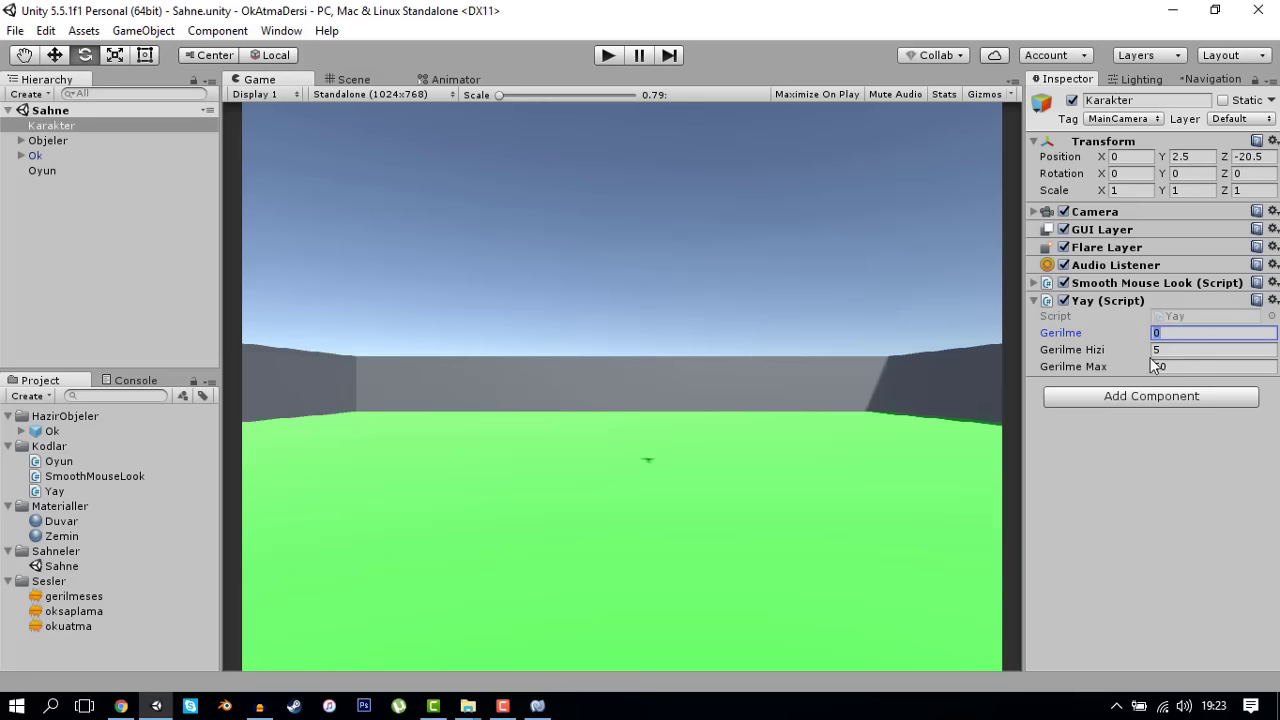
left_click_drag(1131, 342, 1176, 341)
left_click(1207, 332)
key("BackSpace")
type("30")
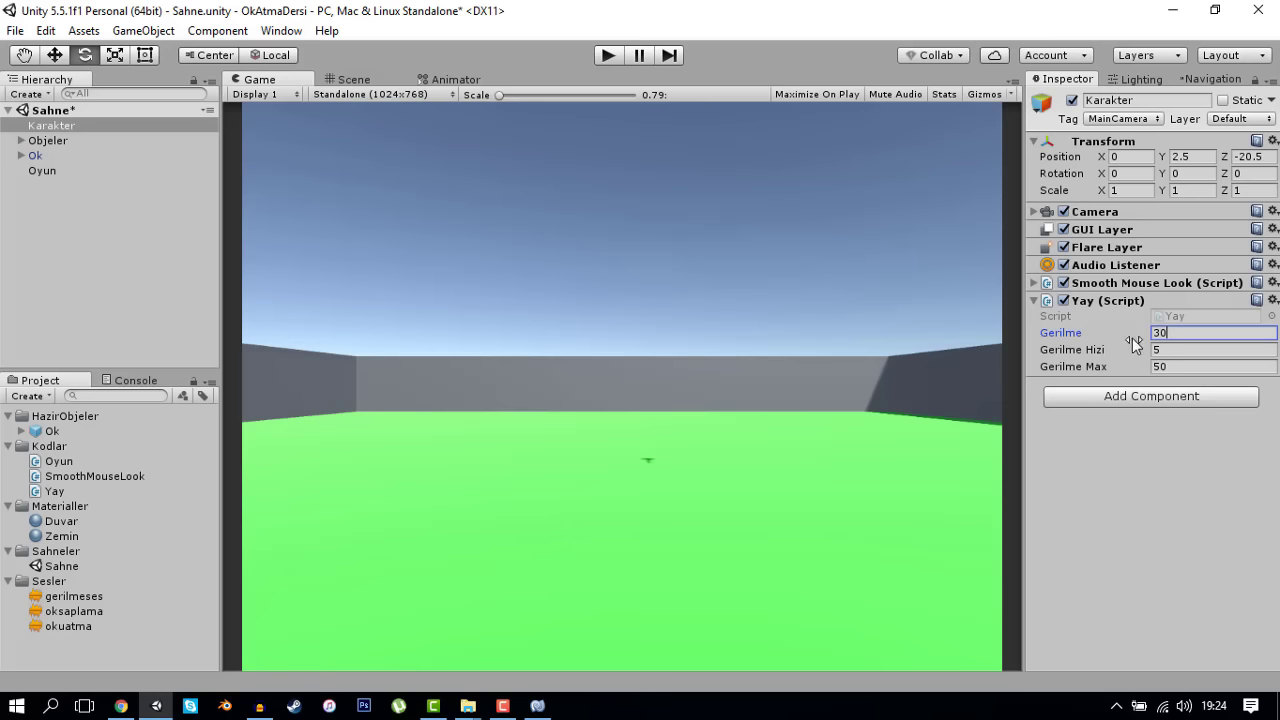
key("ctrl+a")
- Set Gerilme to 0 and reset gerilme to 0 after the OkuAt call, then save
type("0")
left_click(538, 706)
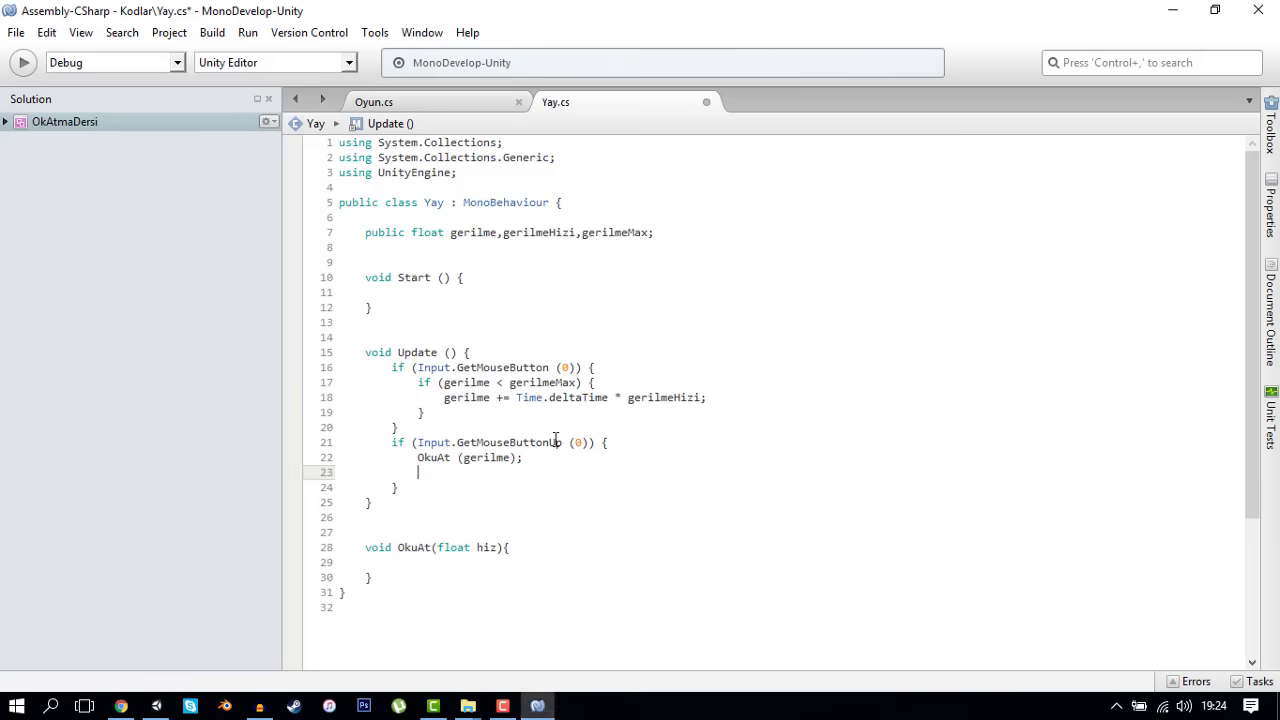
type("geril")
key("Return")
key("ctrl+s")
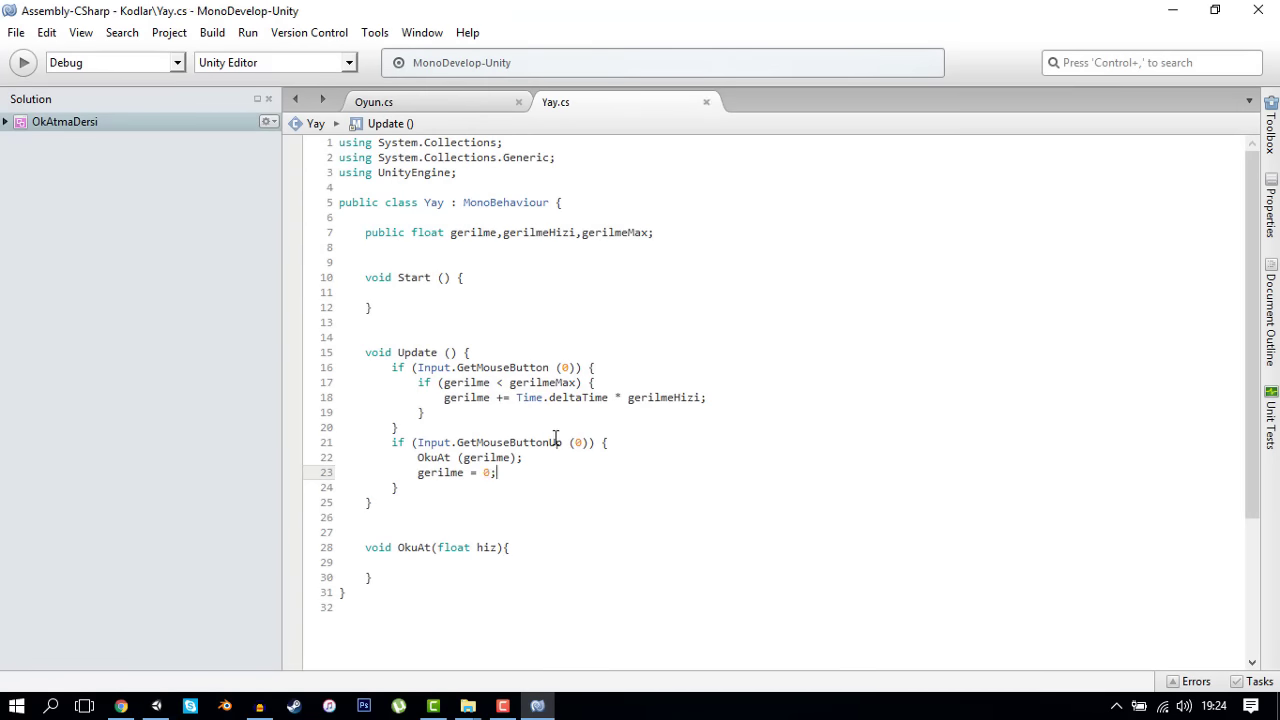
- Declare a public GameObject ok field below the float fields and save Yay.cs
scroll(558, 437, "down", 3)
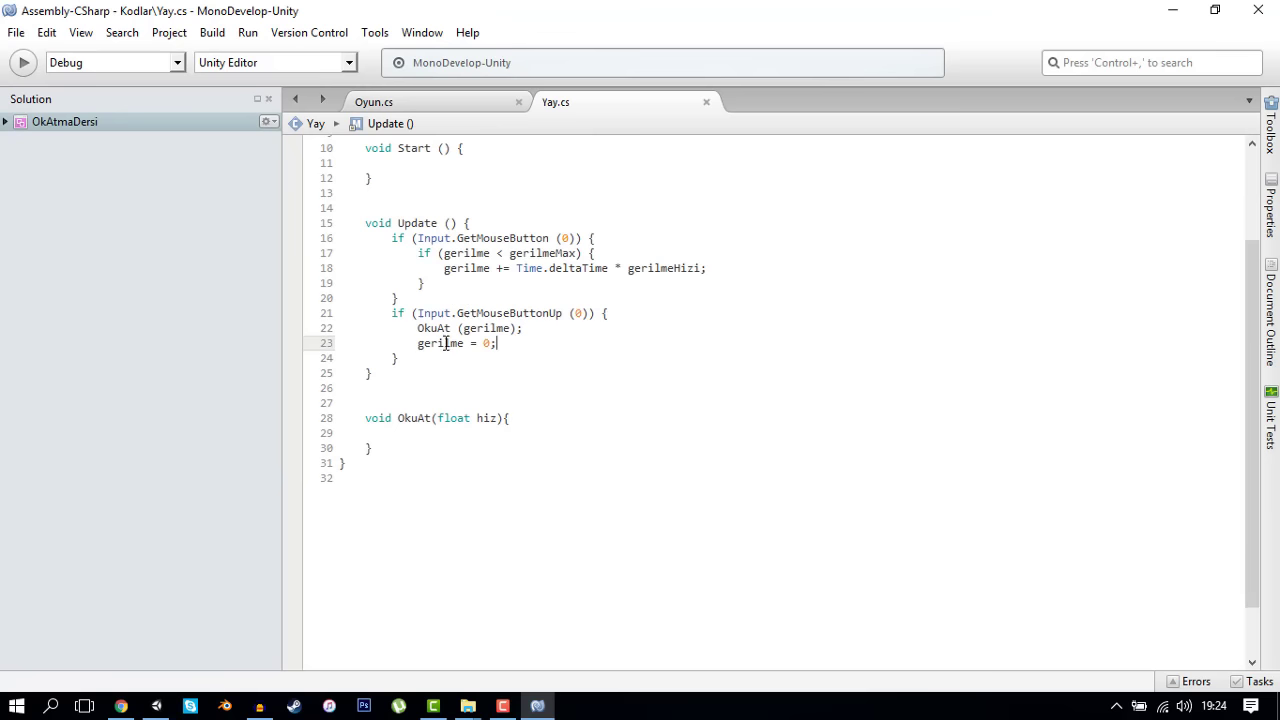
left_click(427, 434)
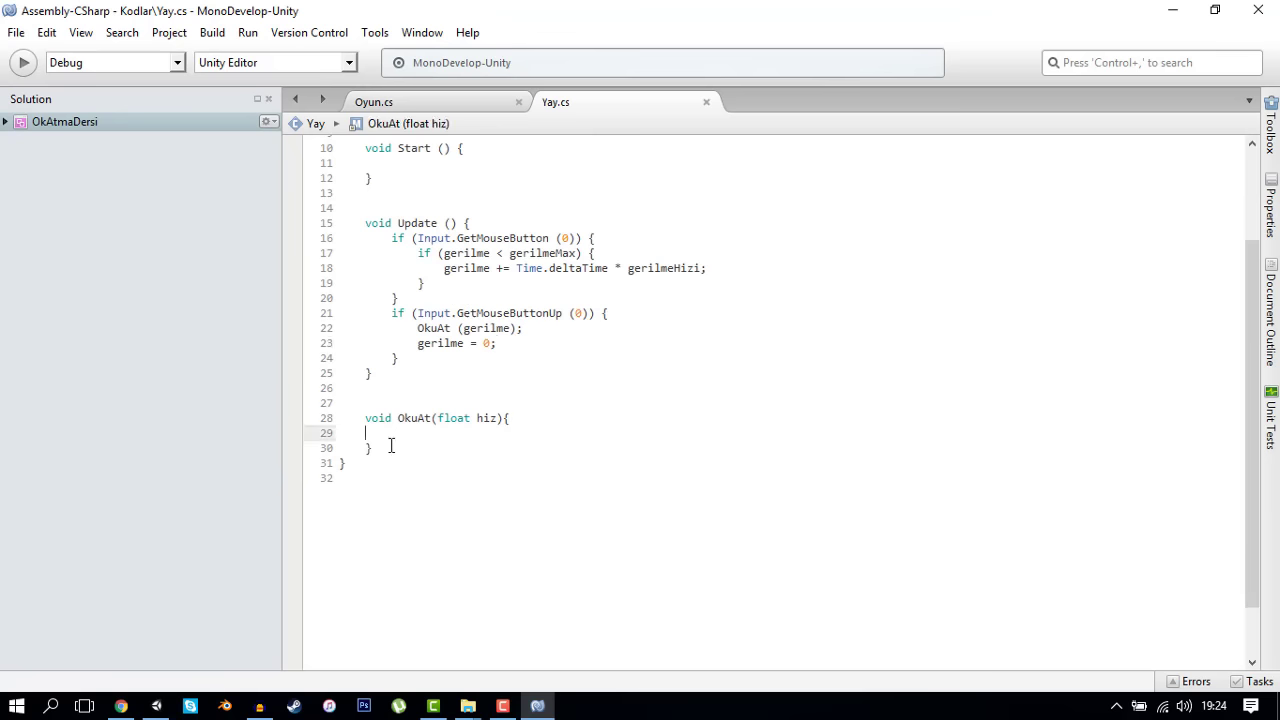
scroll(417, 468, "up", 3)
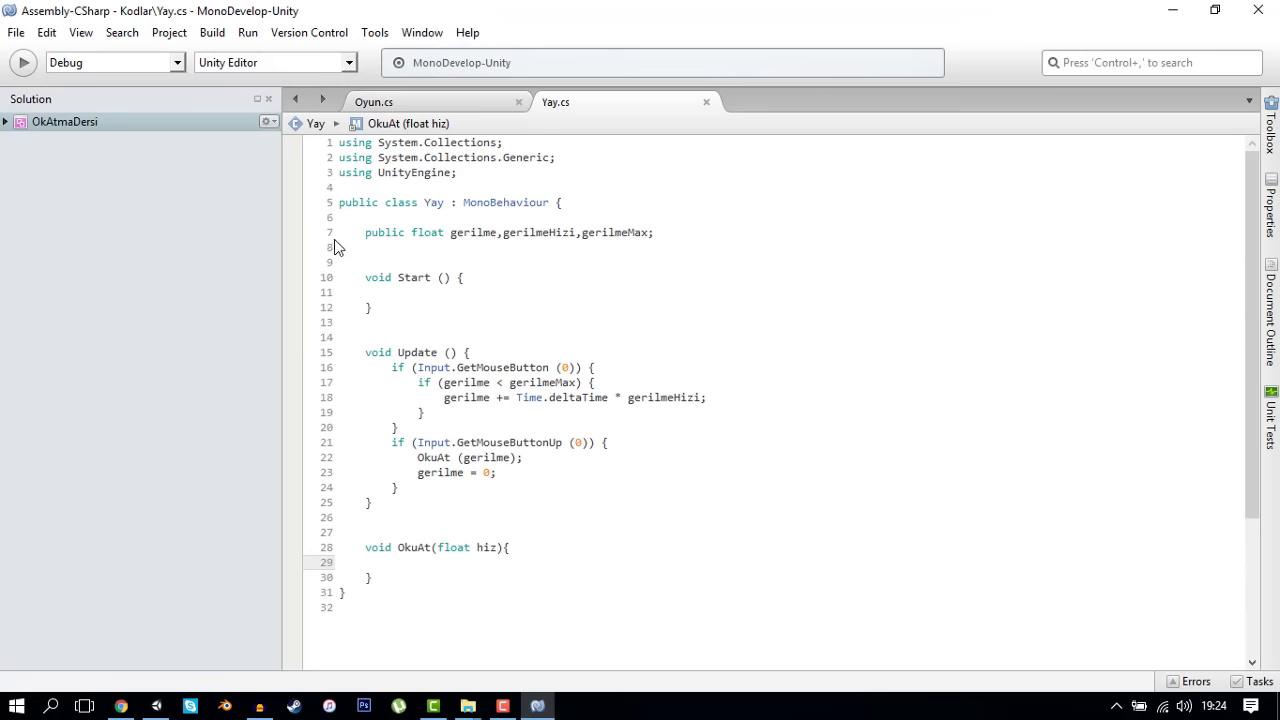
left_click(377, 248)
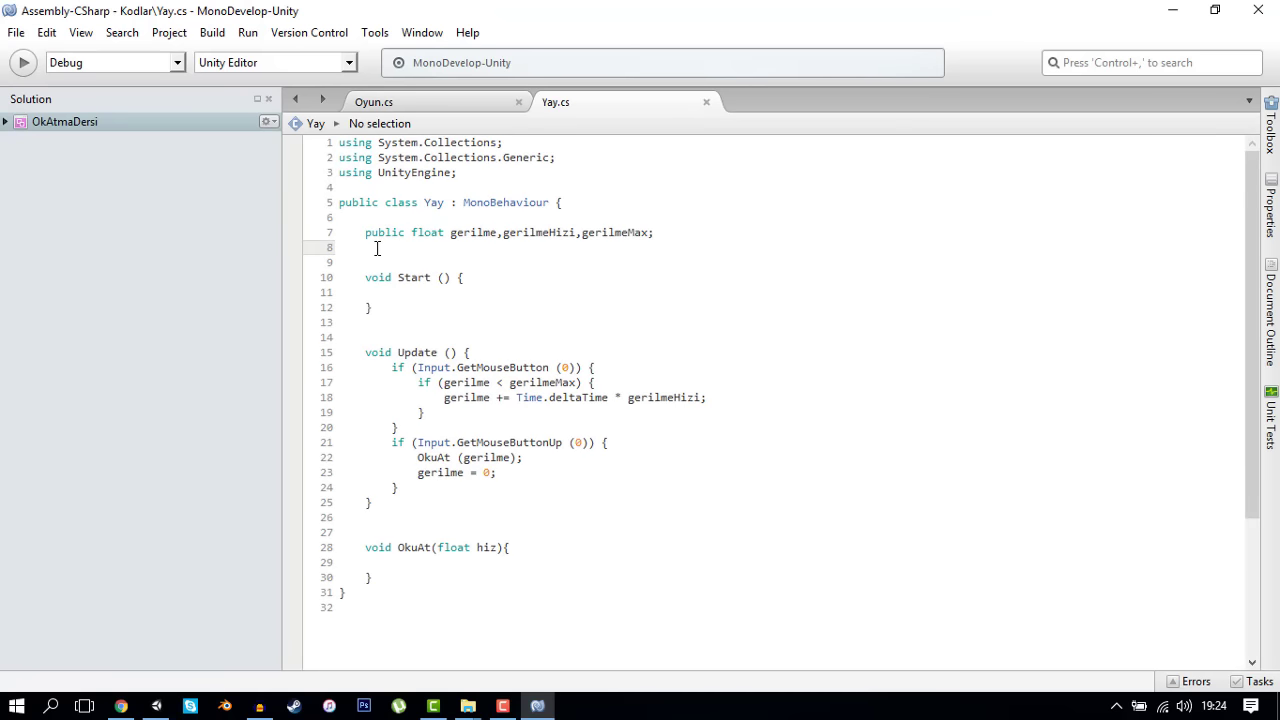
type("public G")
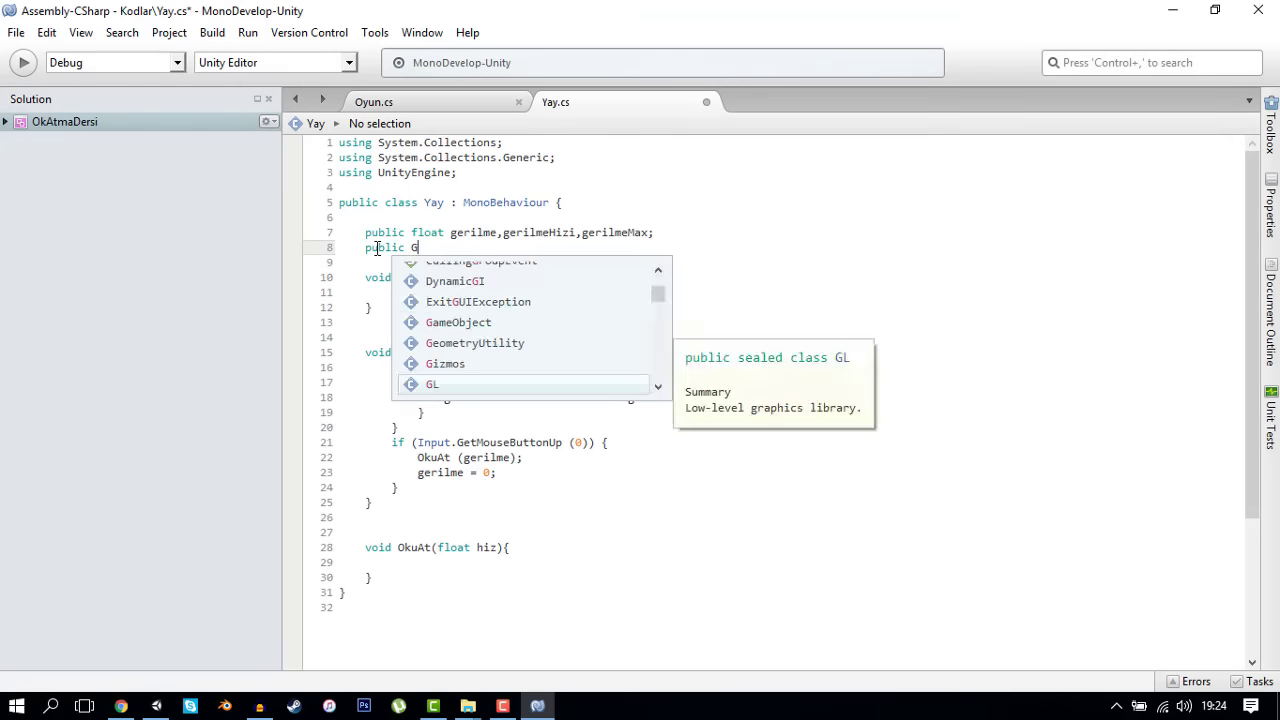
type("a")
key("Return")
type("ok;")
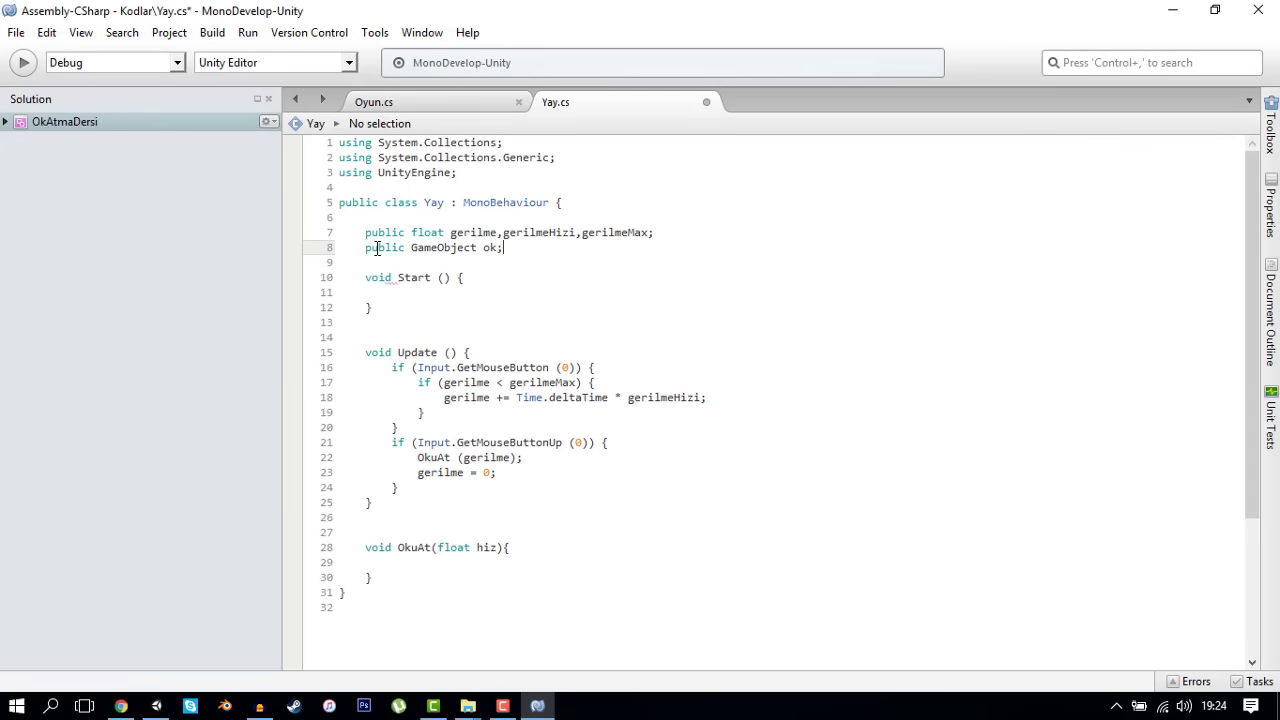
key("Return")
key("ctrl+s")
left_click(438, 248)
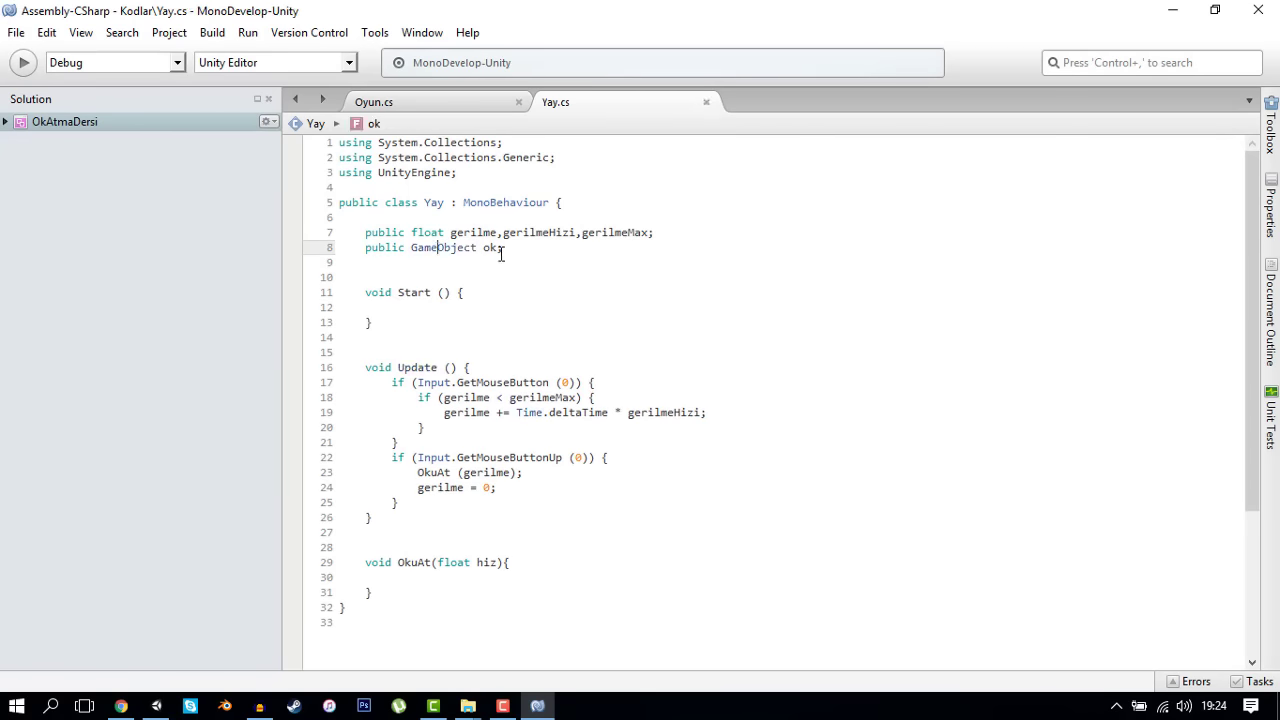
left_click(156, 706)
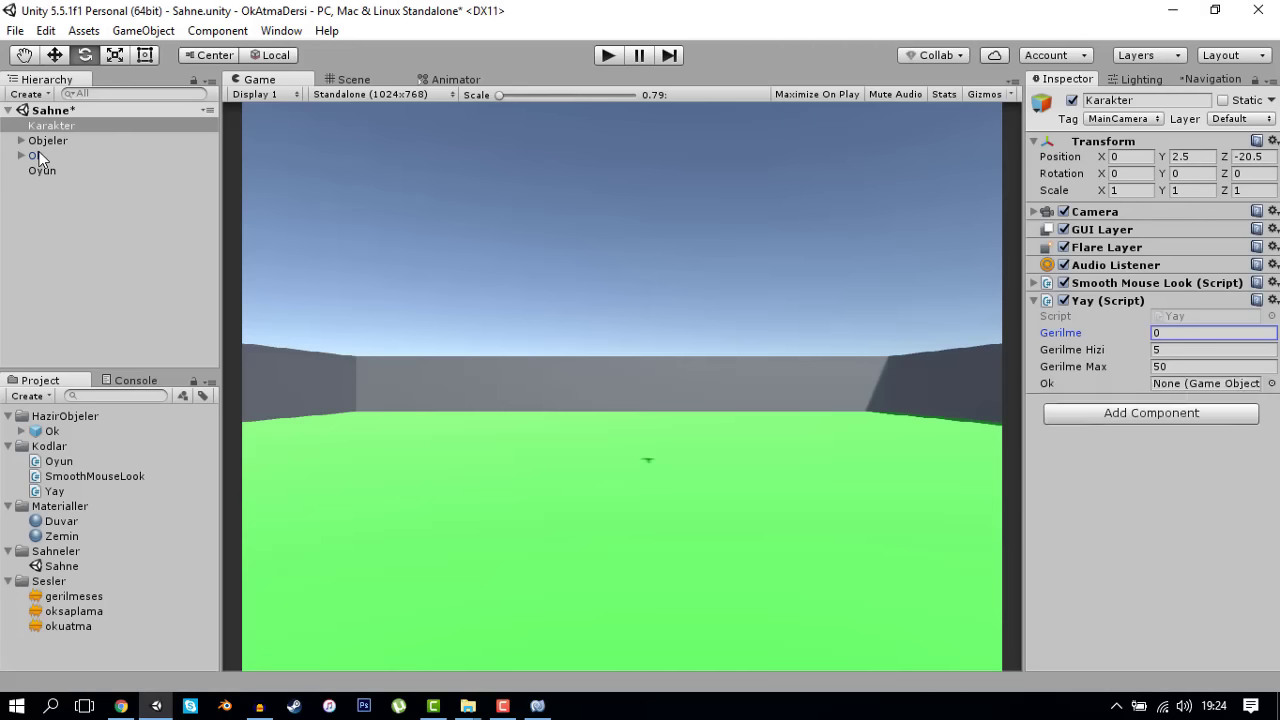
- Select the Ok arrow prefab to inspect its Box Collider and Rigidbody
left_click(72, 231)
left_click(70, 432)
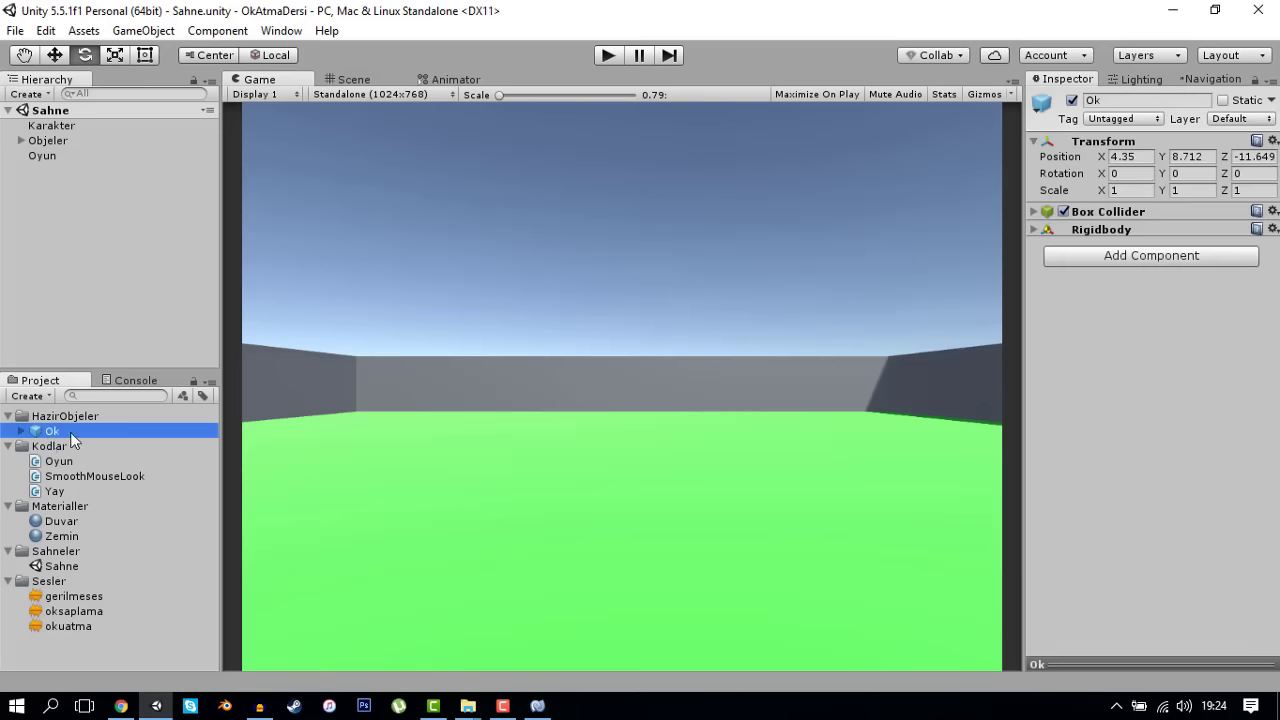
left_click(60, 188)
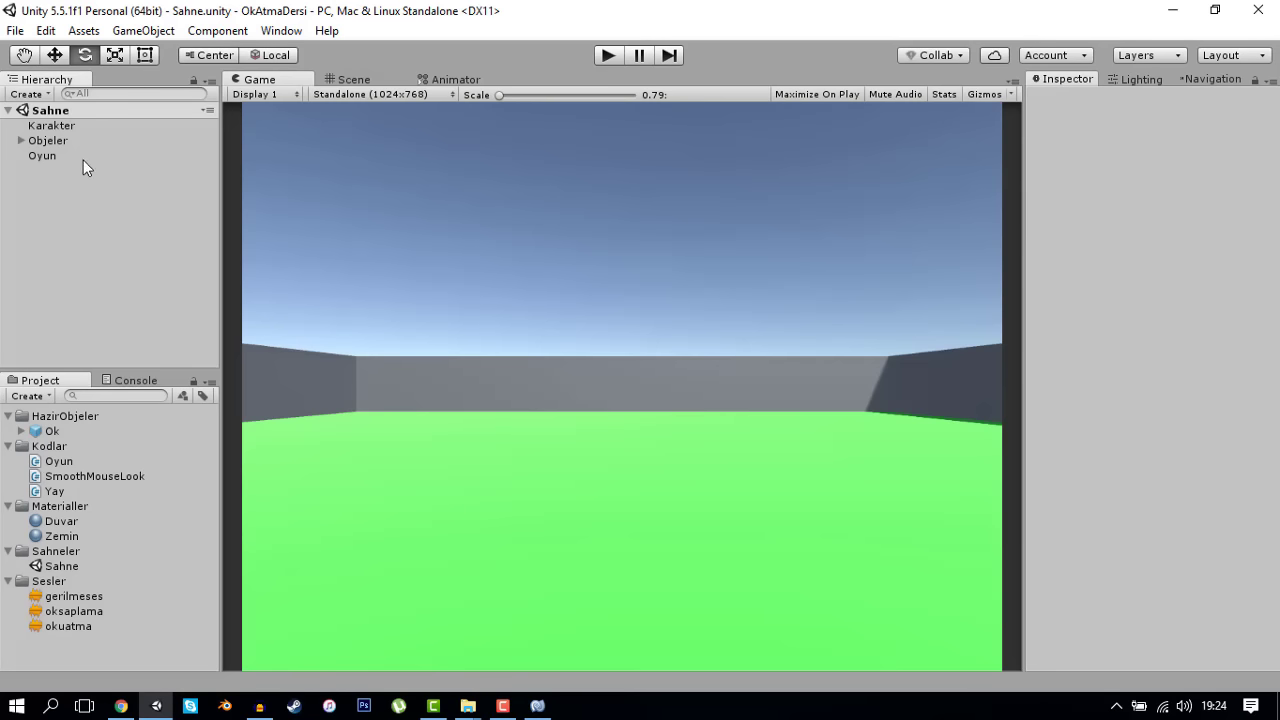
left_click(52, 431)
key("ctrl+1")
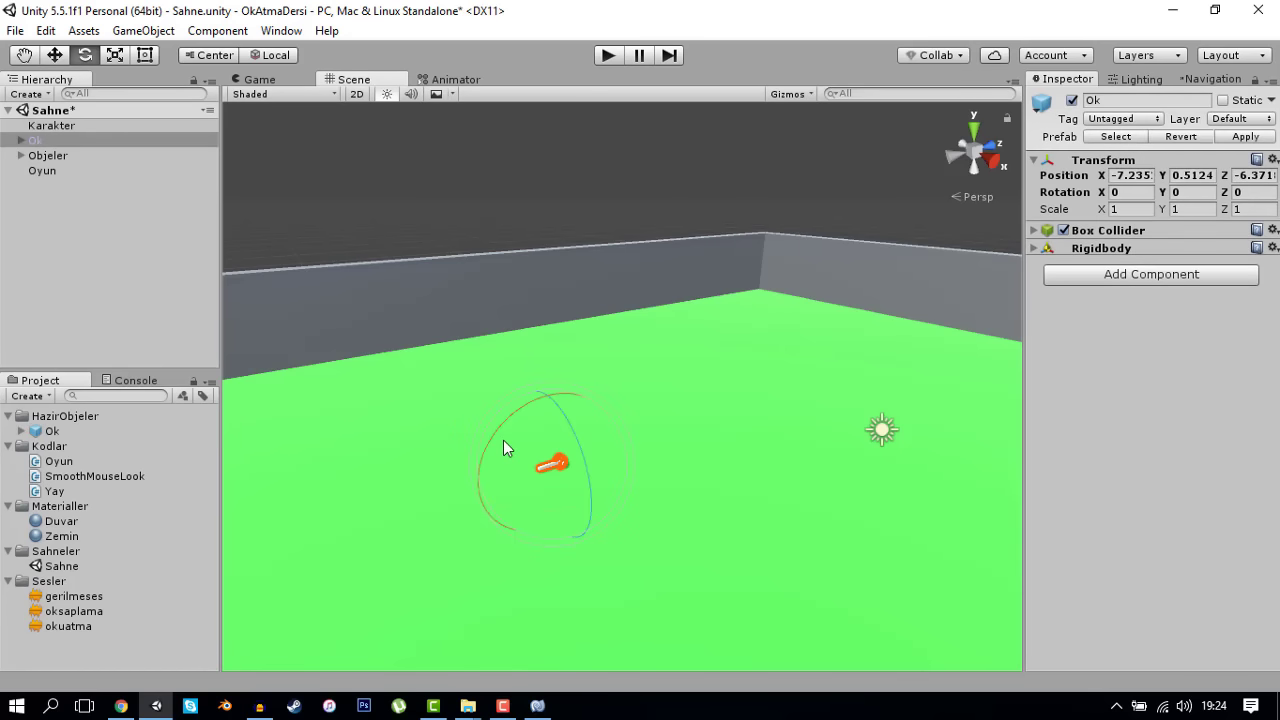
- Try the Ok prefab in the Scene view, save the Sahne scene, and return to Yay.cs
left_click_drag(75, 438, 295, 362)
key("ctrl+s")
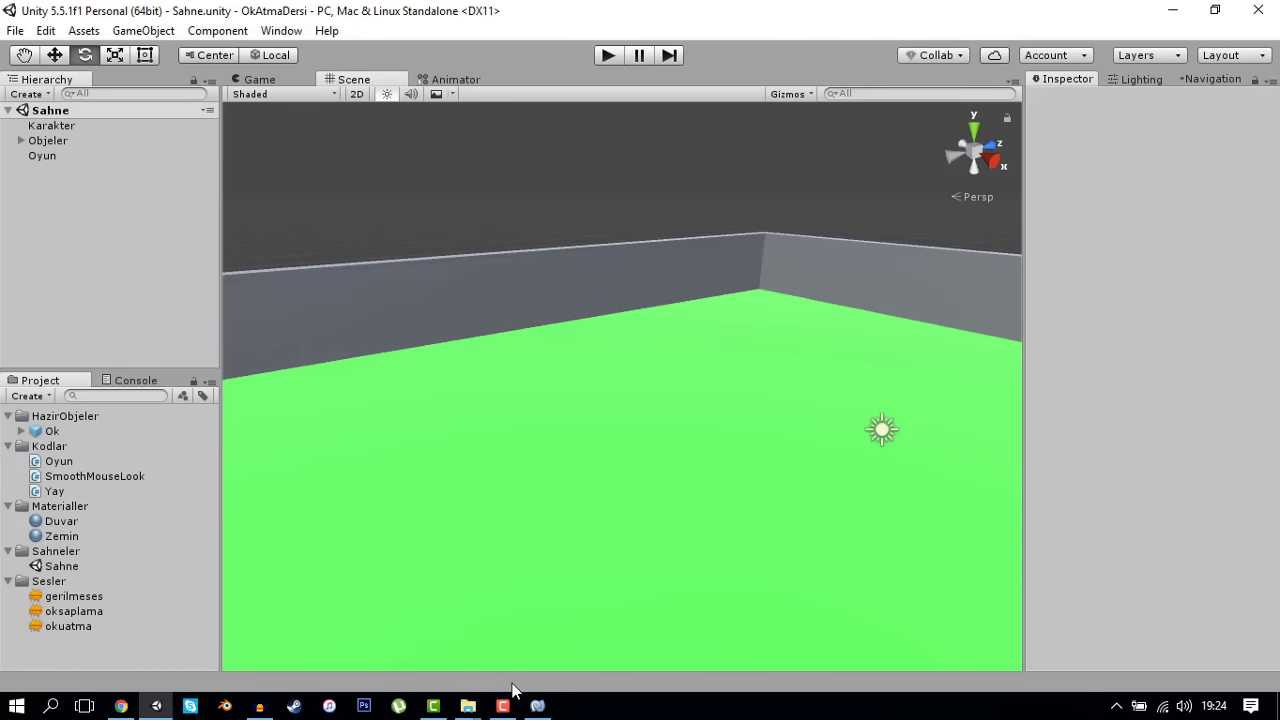
left_click(52, 431)
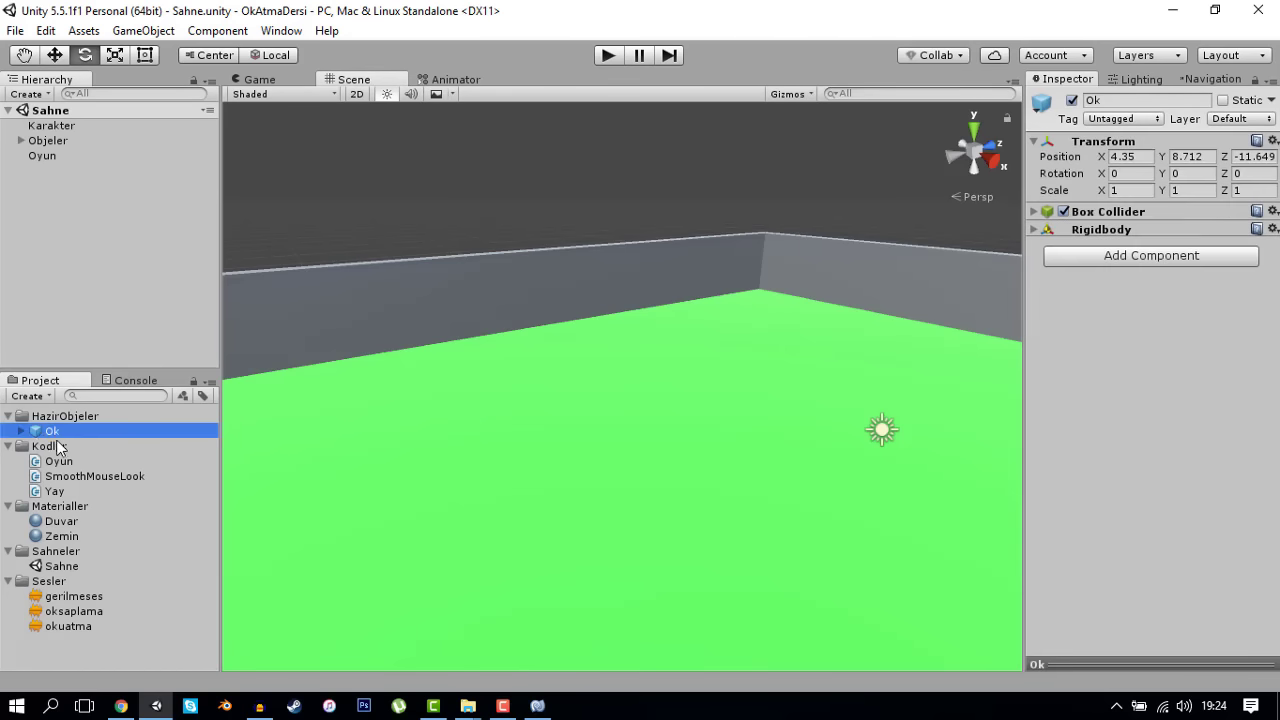
left_click(537, 705)
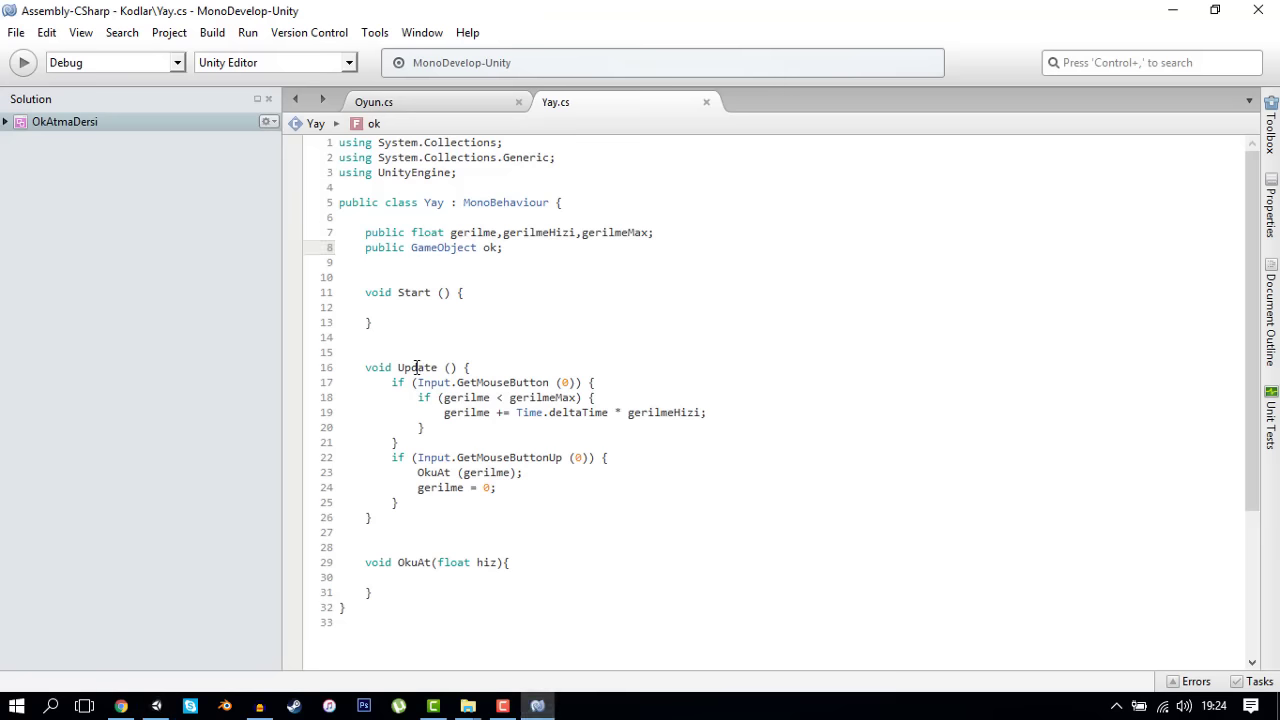
- Begin OkuAt's line 30 declaring GameObject okobjesi from Instantiate(ok,
scroll(495, 360, "down", 4)
left_click(412, 384)
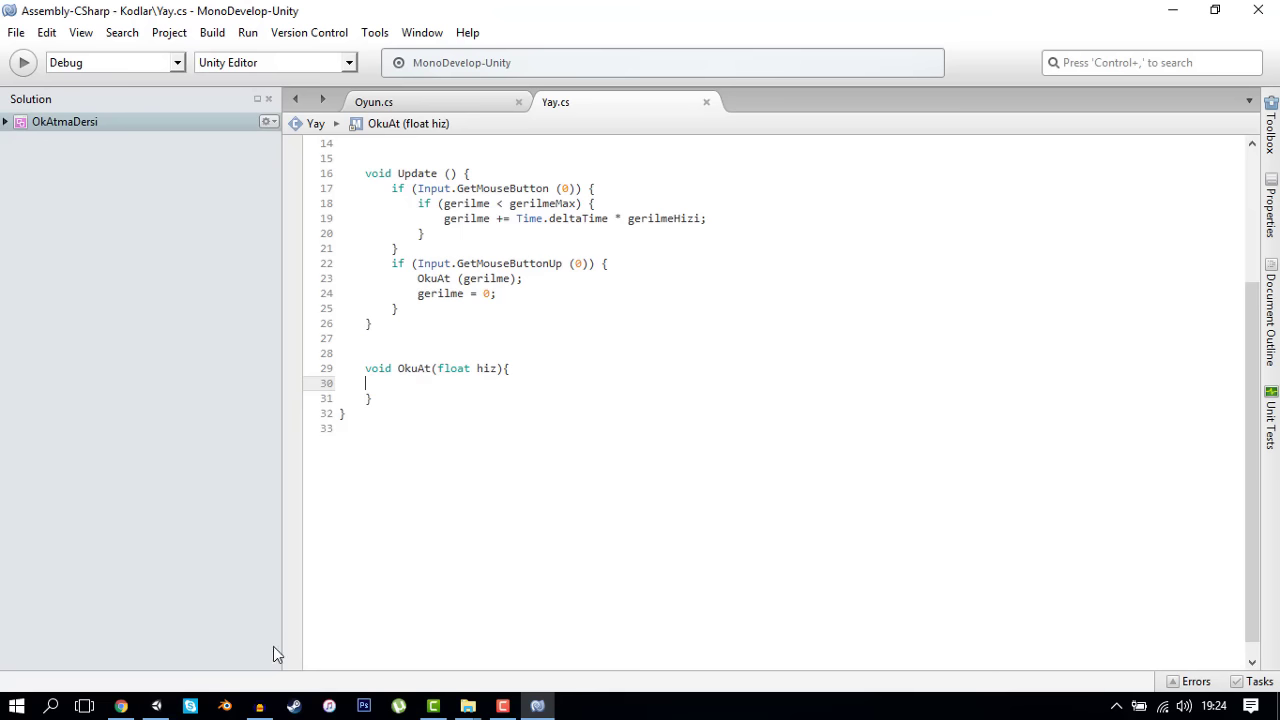
type("GameObject ")
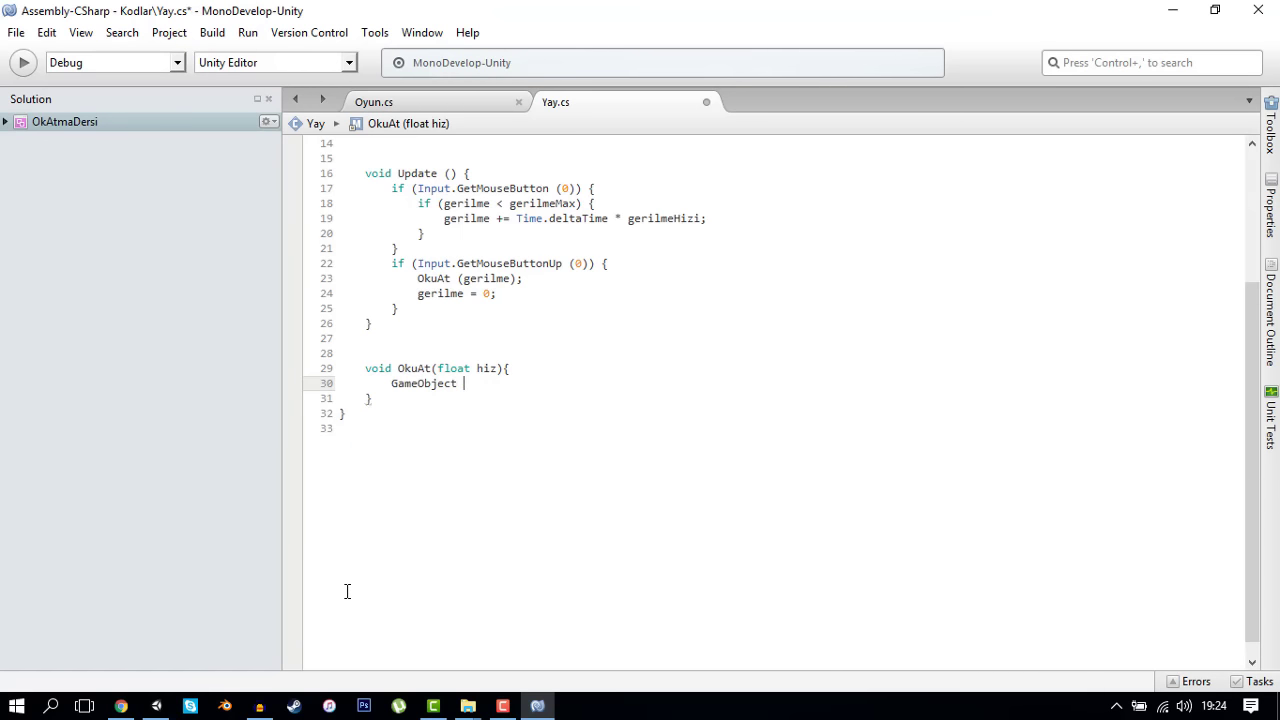
type("okobje")
type("si =")
double_click(475, 386)
left_click(551, 383)
type("Inst")
key("Return")
type("(")
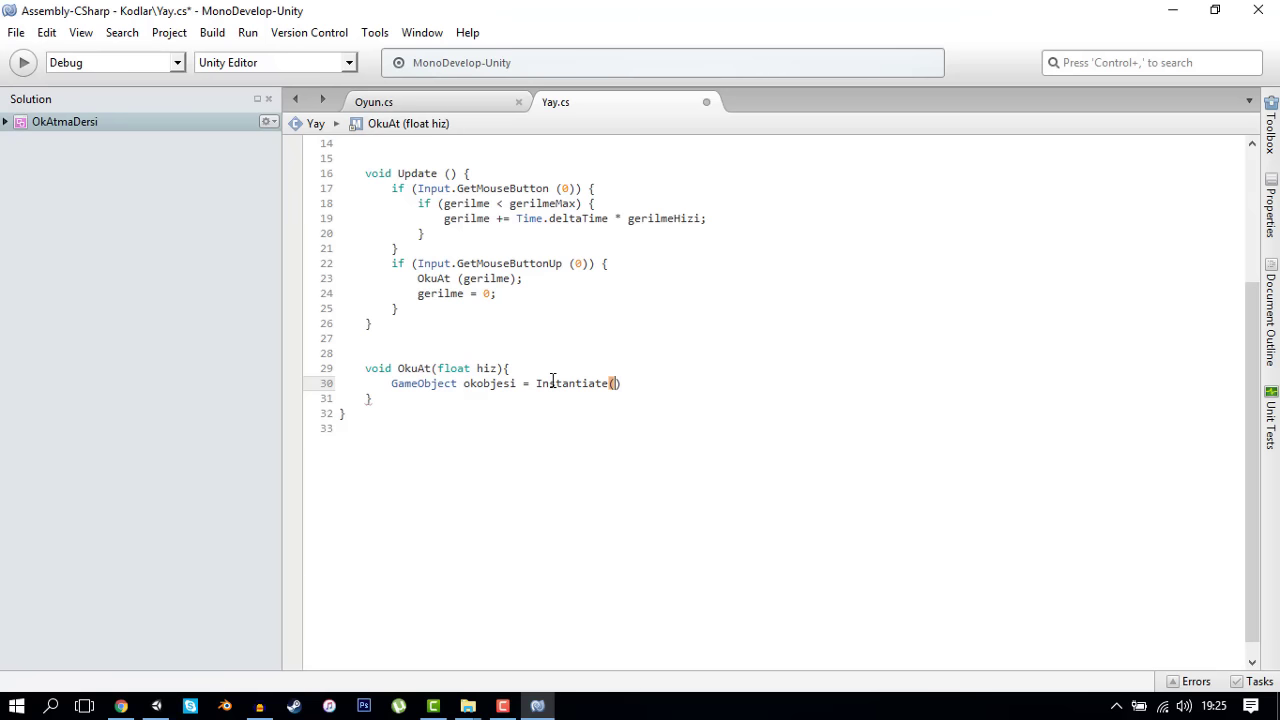
scroll(557, 373, "up", 5)
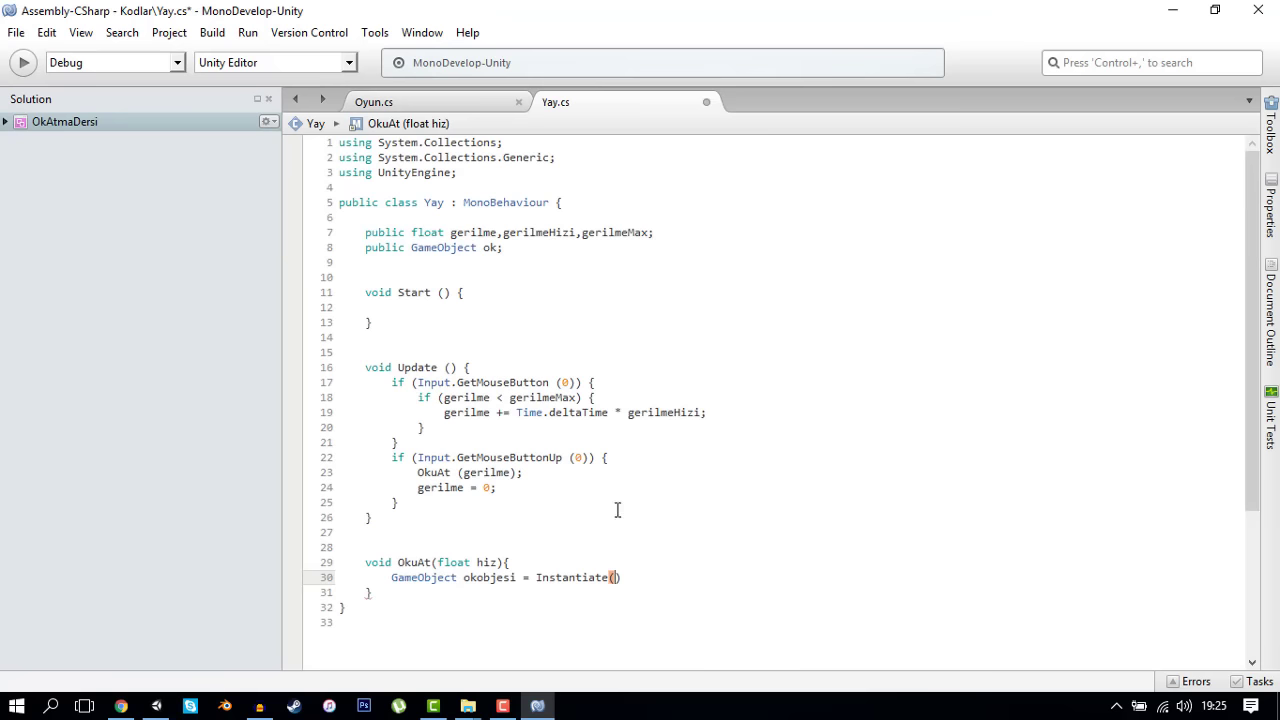
scroll(618, 520, "down", 3)
type("ok")
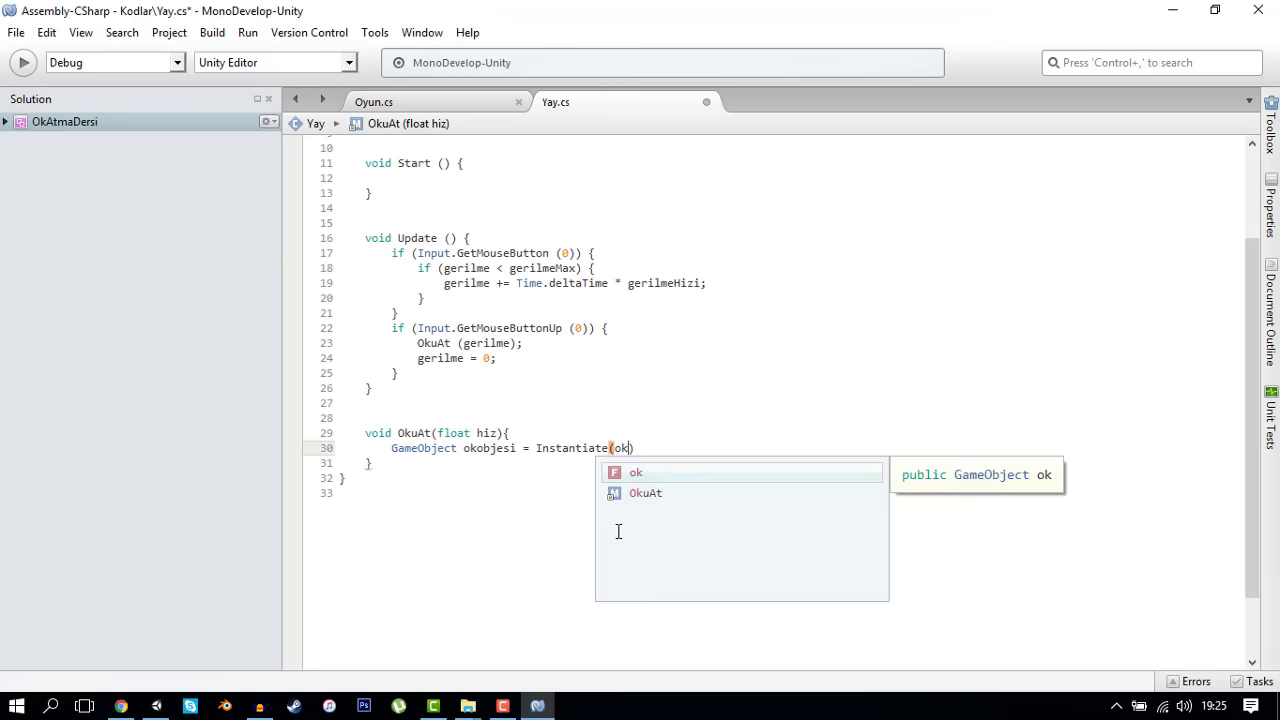
type(",")
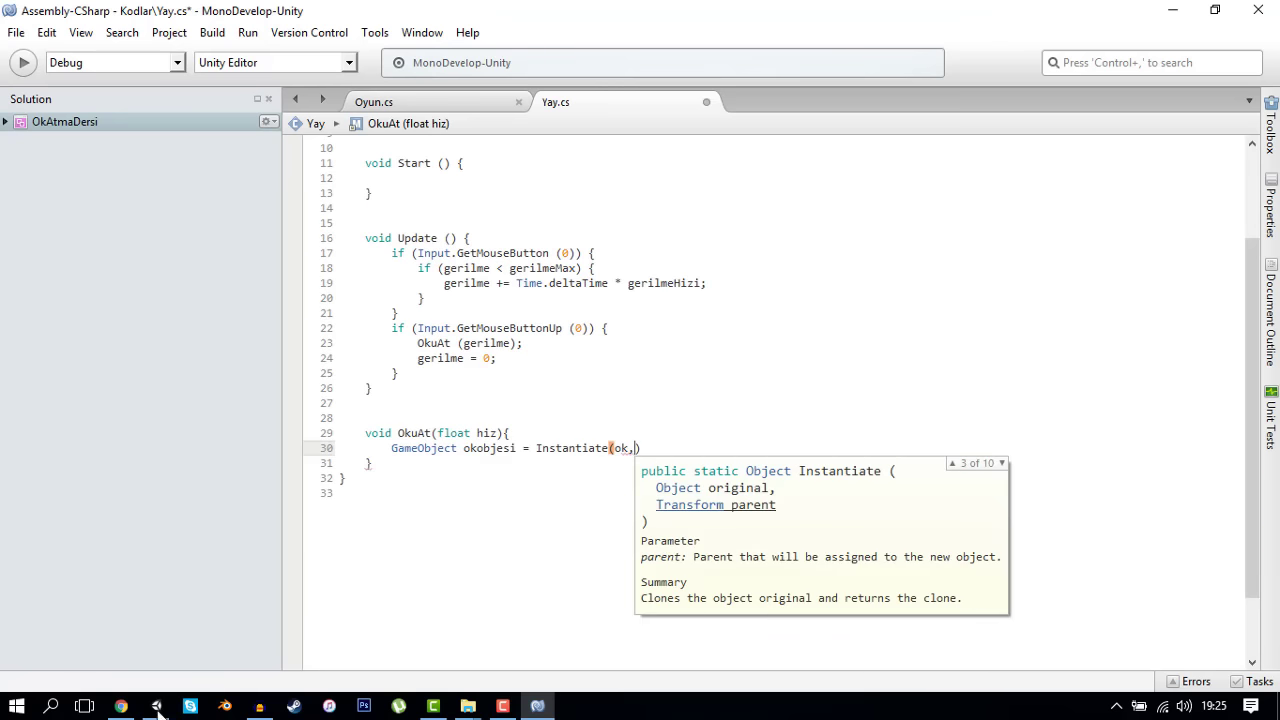
- Complete the call with transform.position, transform.rotation) as GameObject;
left_click(156, 706)
left_click(54, 127)
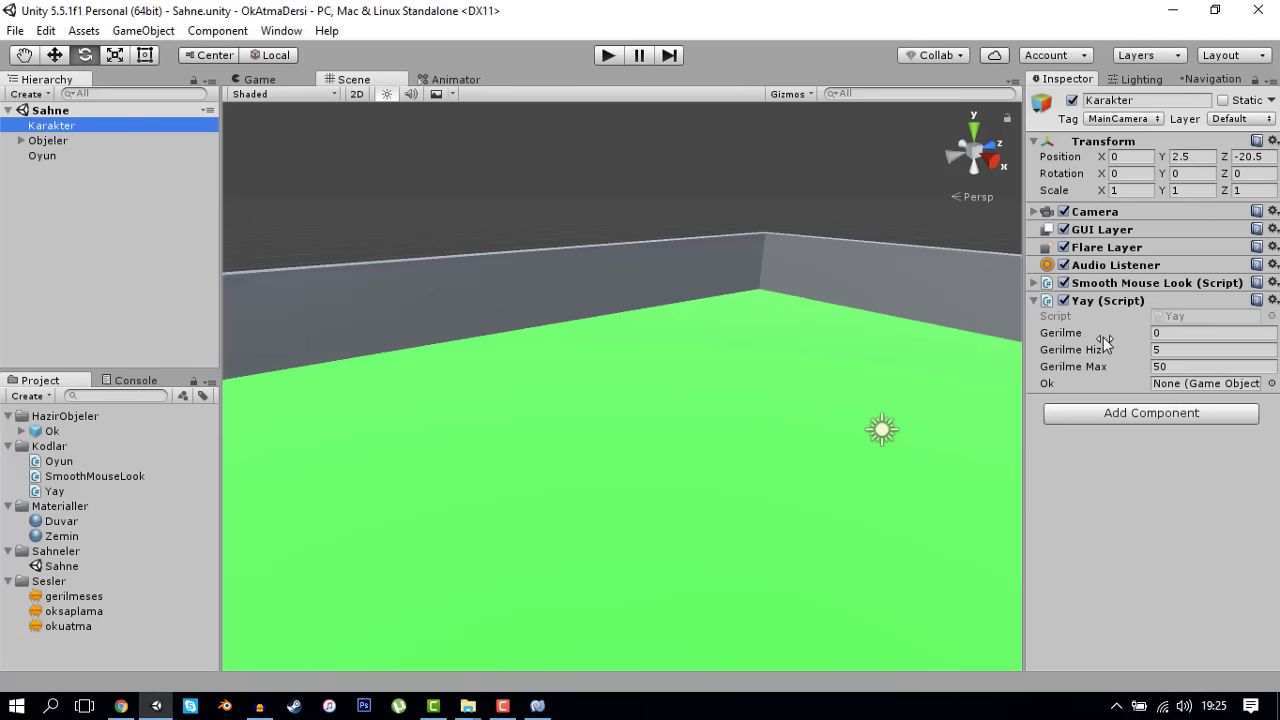
left_click(537, 706)
type("transform")
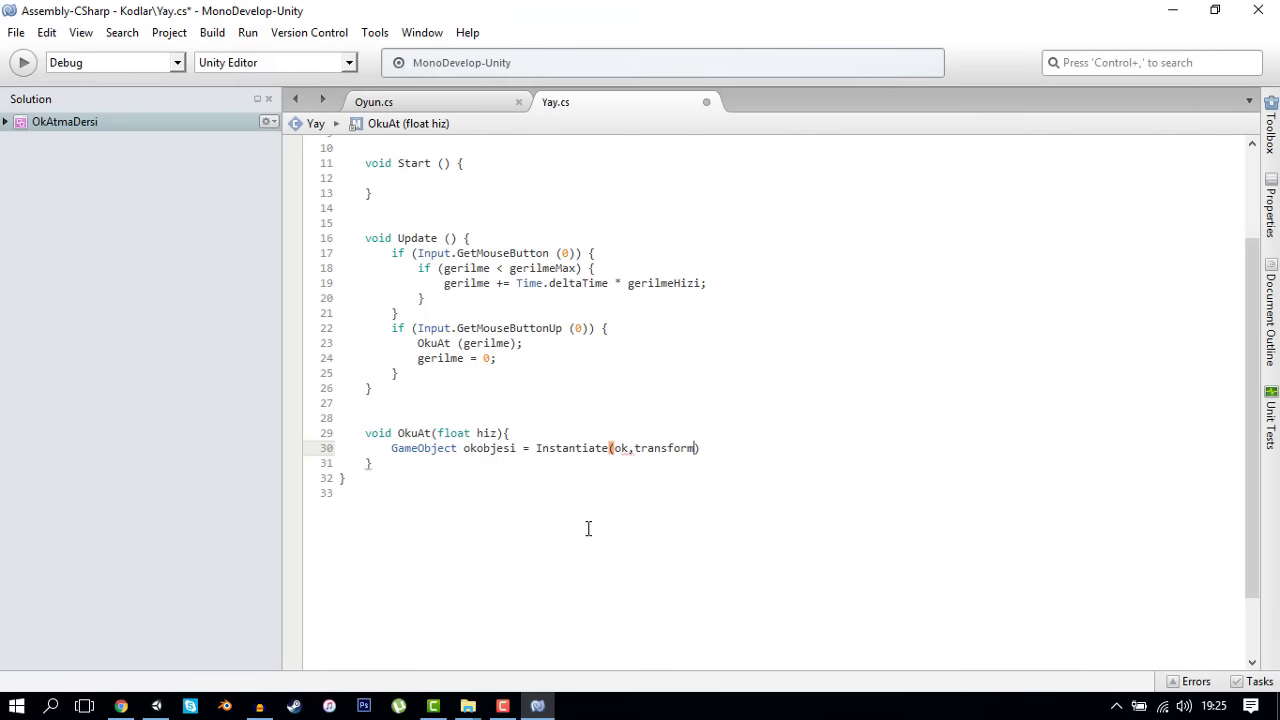
type(".position,")
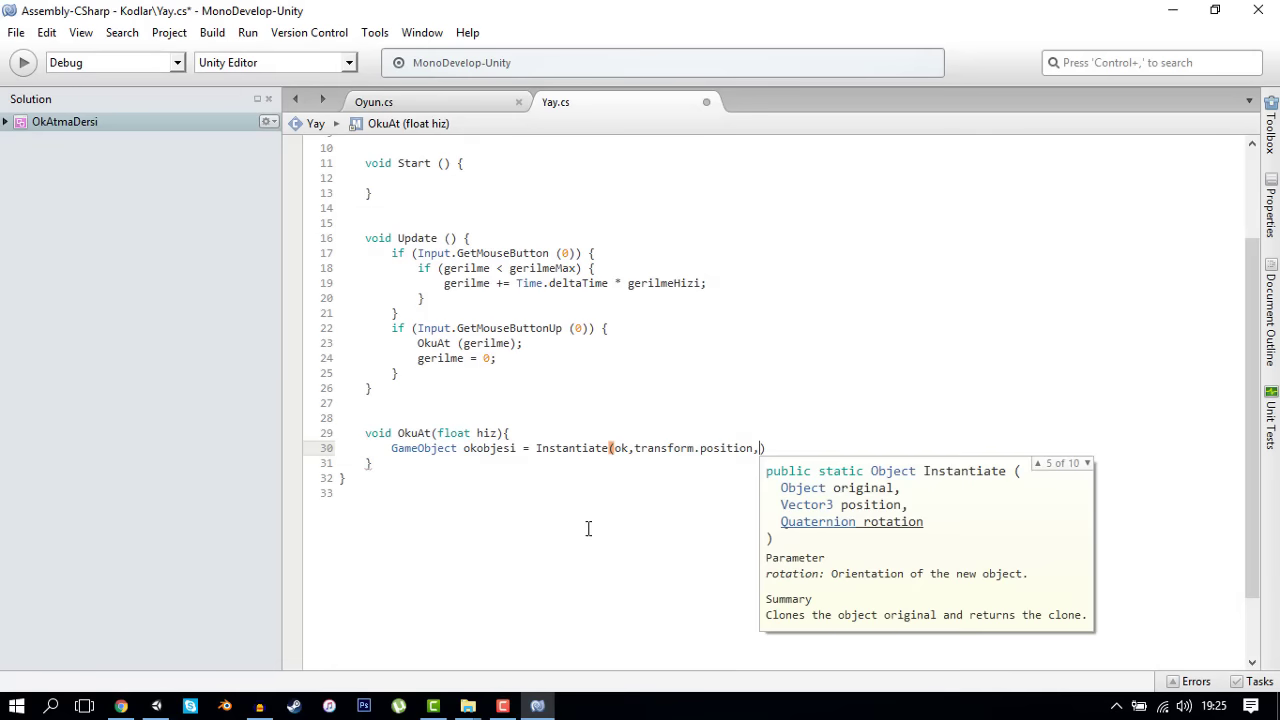
type("transformç.")
key("BackSpace")
key("BackSpace")
type(".rota")
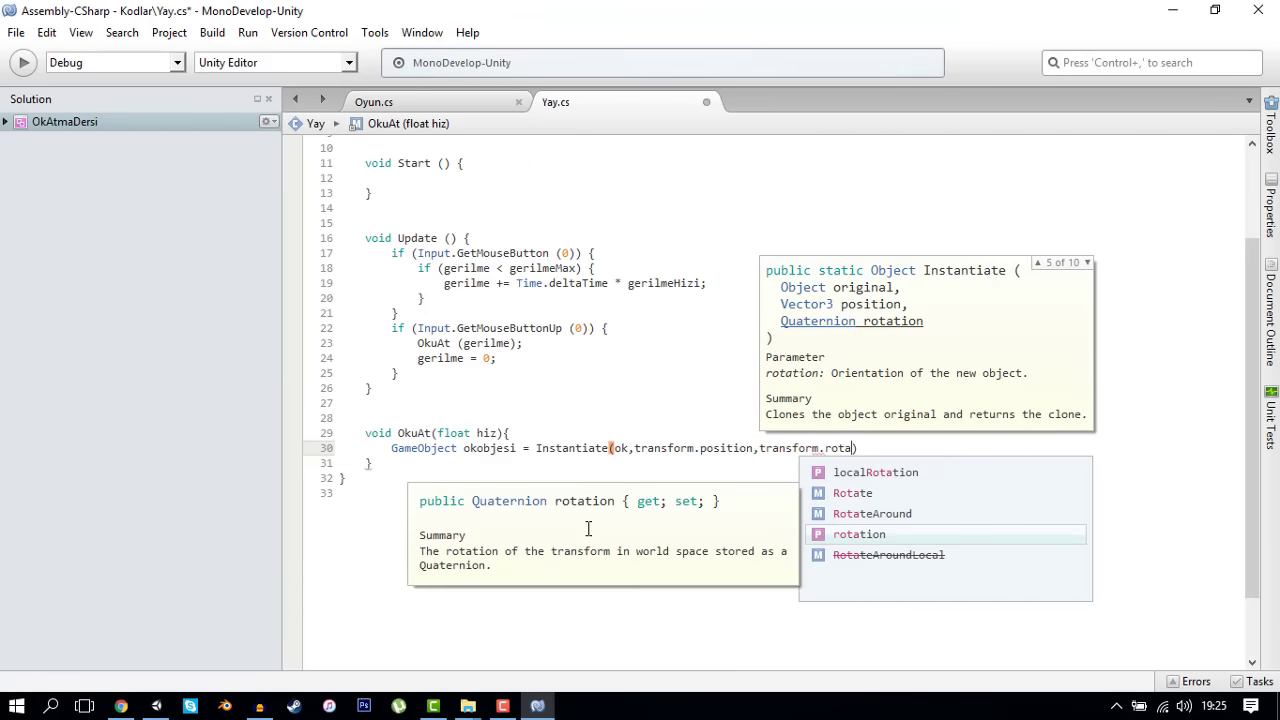
key("Return")
key("End")
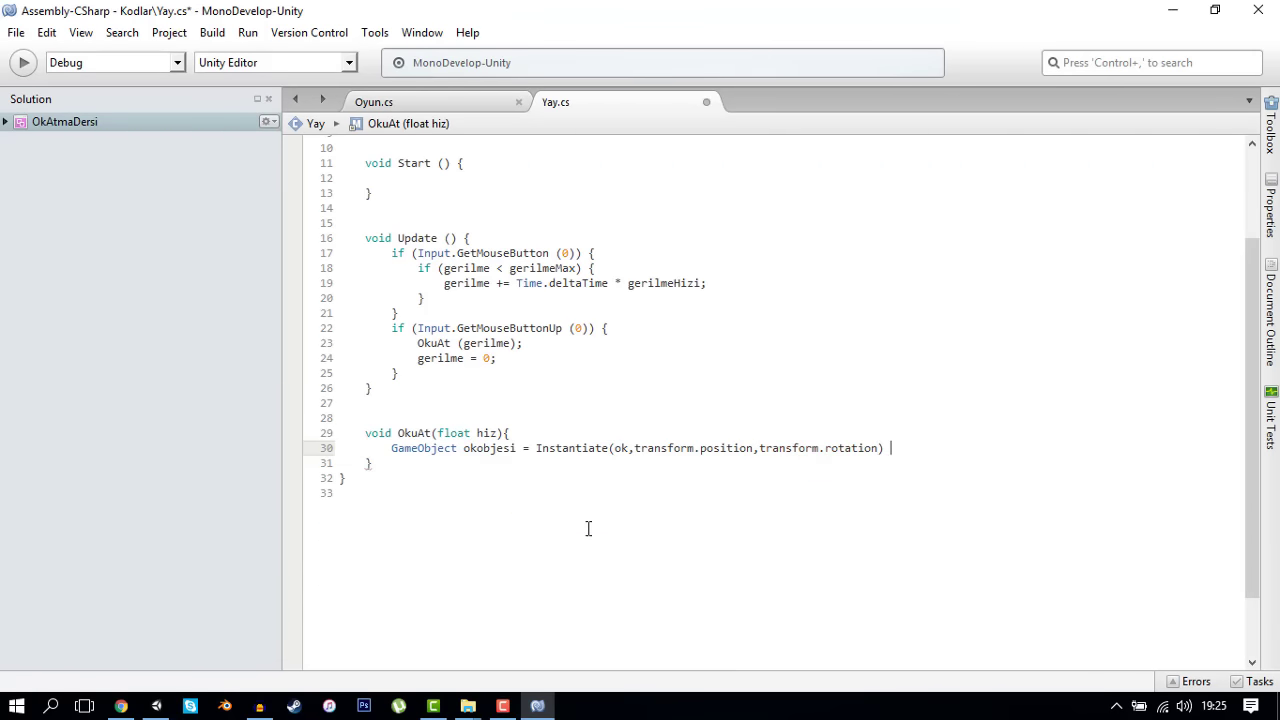
type("as GameObject;")
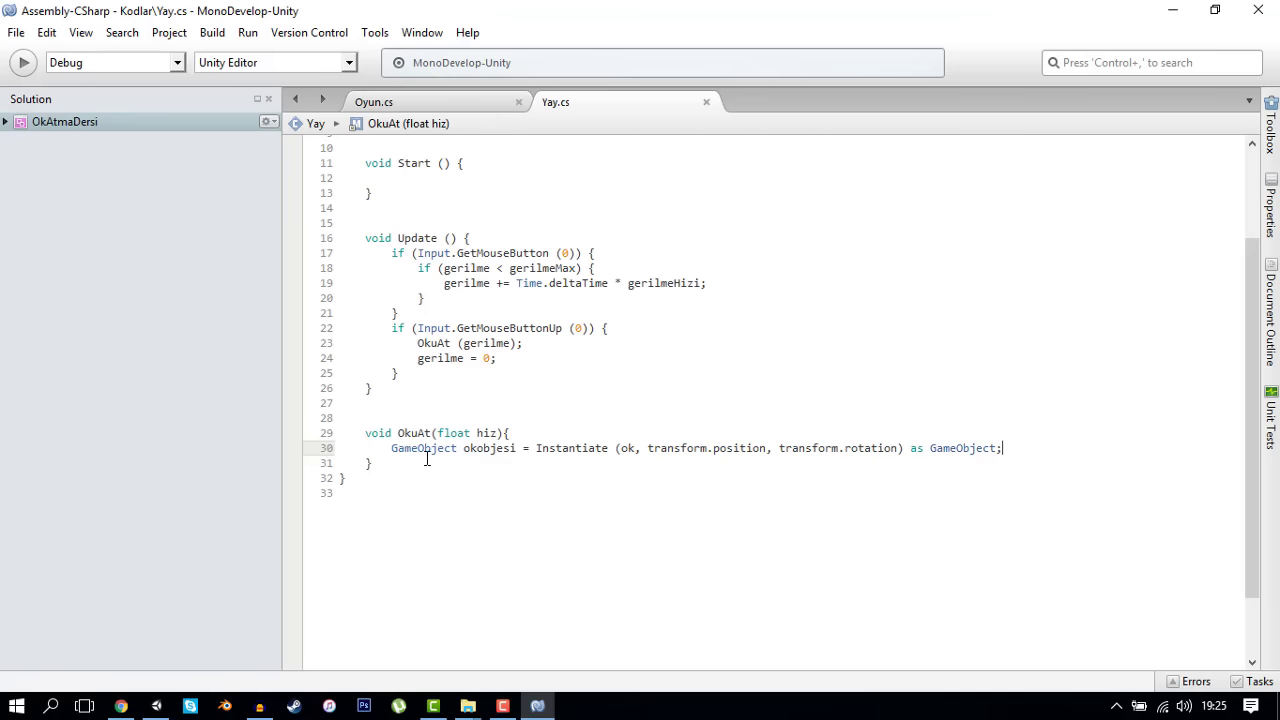
- Highlight the okobjesi name on line 30, then view the arena in Unity
double_click(470, 448)
left_click(520, 449)
left_click_drag(459, 449, 515, 450)
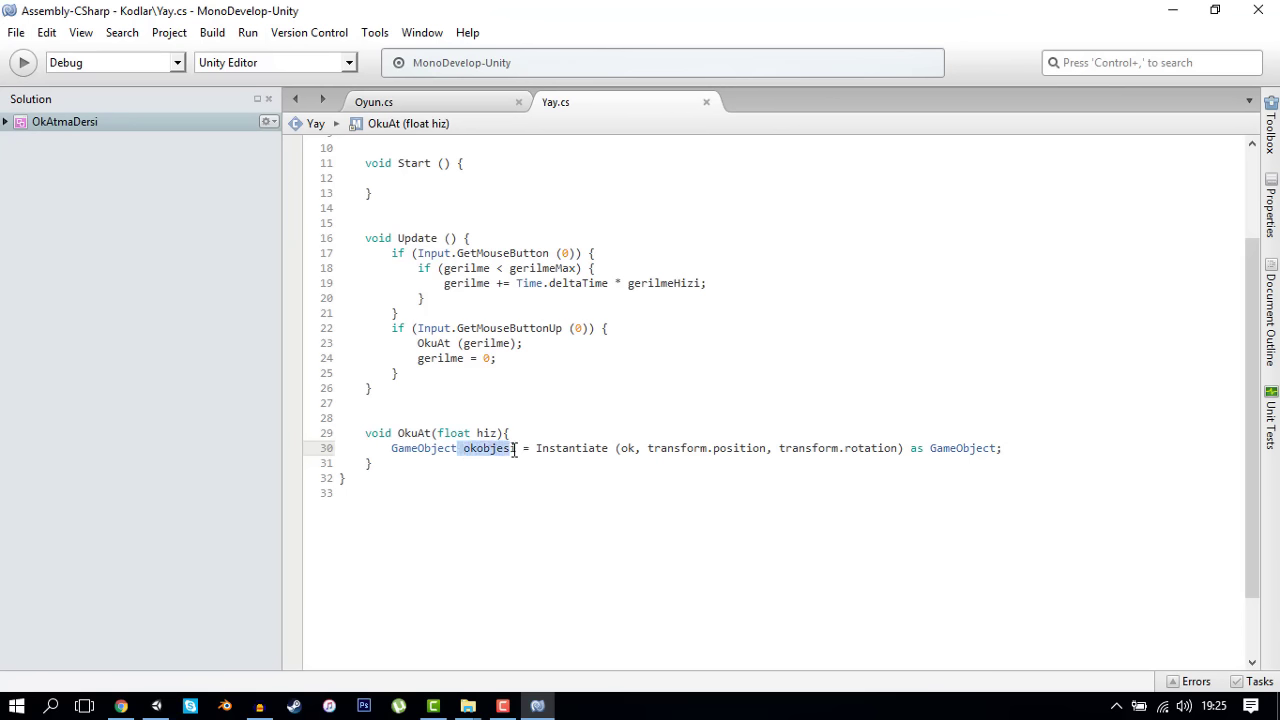
left_click(156, 706)
mouse_move(555, 234)
left_mouse_down("alt")
mouse_move(472, 432)
mouse_move(107, 429)
left_mouse_up("alt")
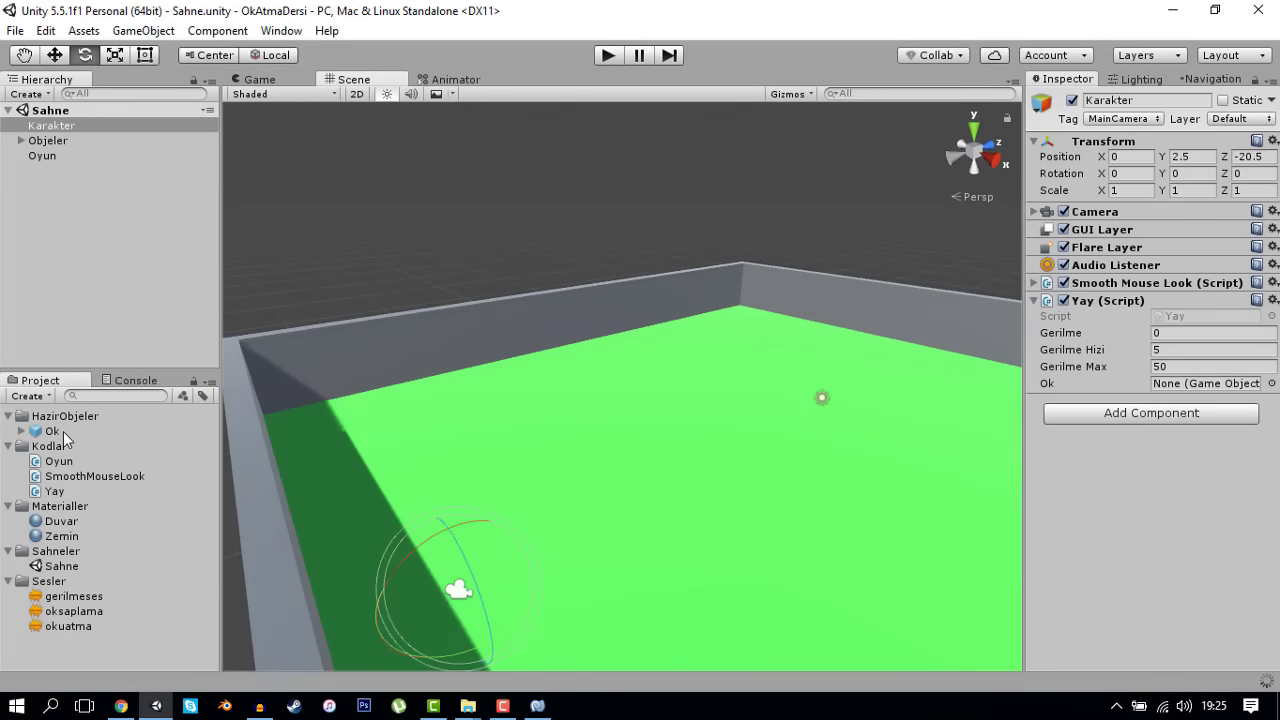
- Place a copy of the Ok arrow prefab in the scene and frame it
left_click(64, 416)
left_click(52, 431)
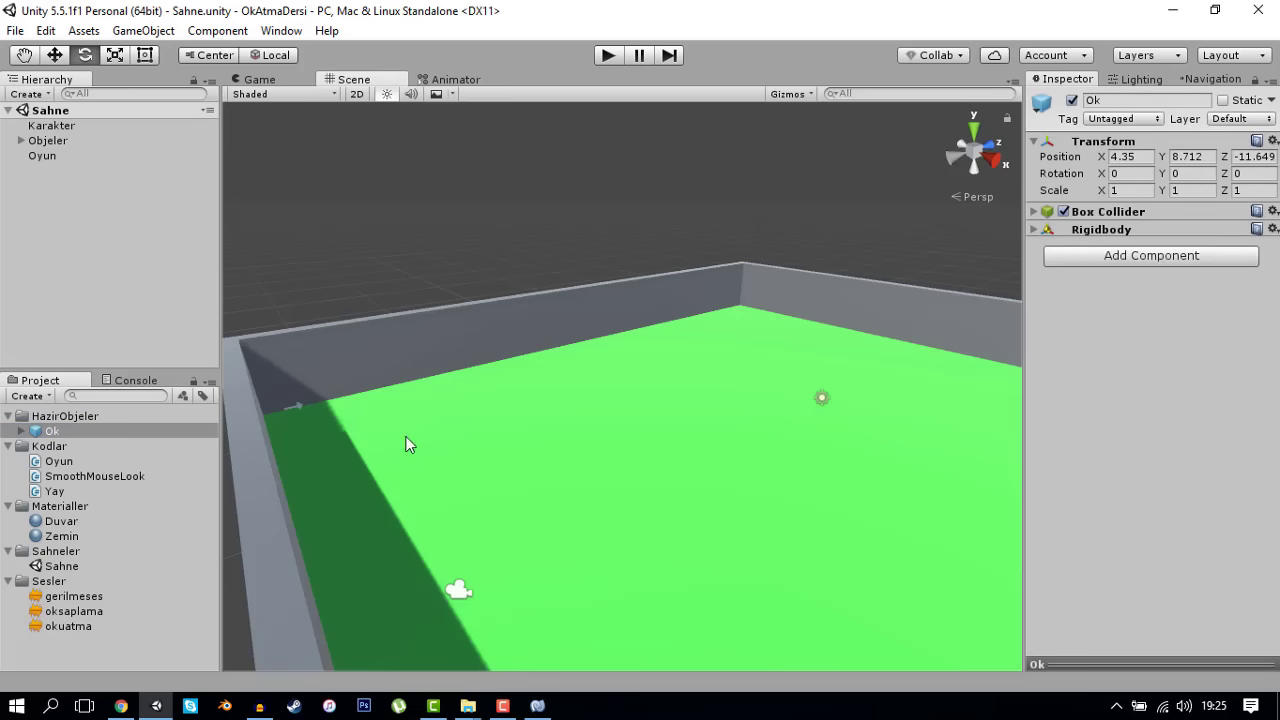
left_click_drag(452, 466, 450, 462)
key("f")
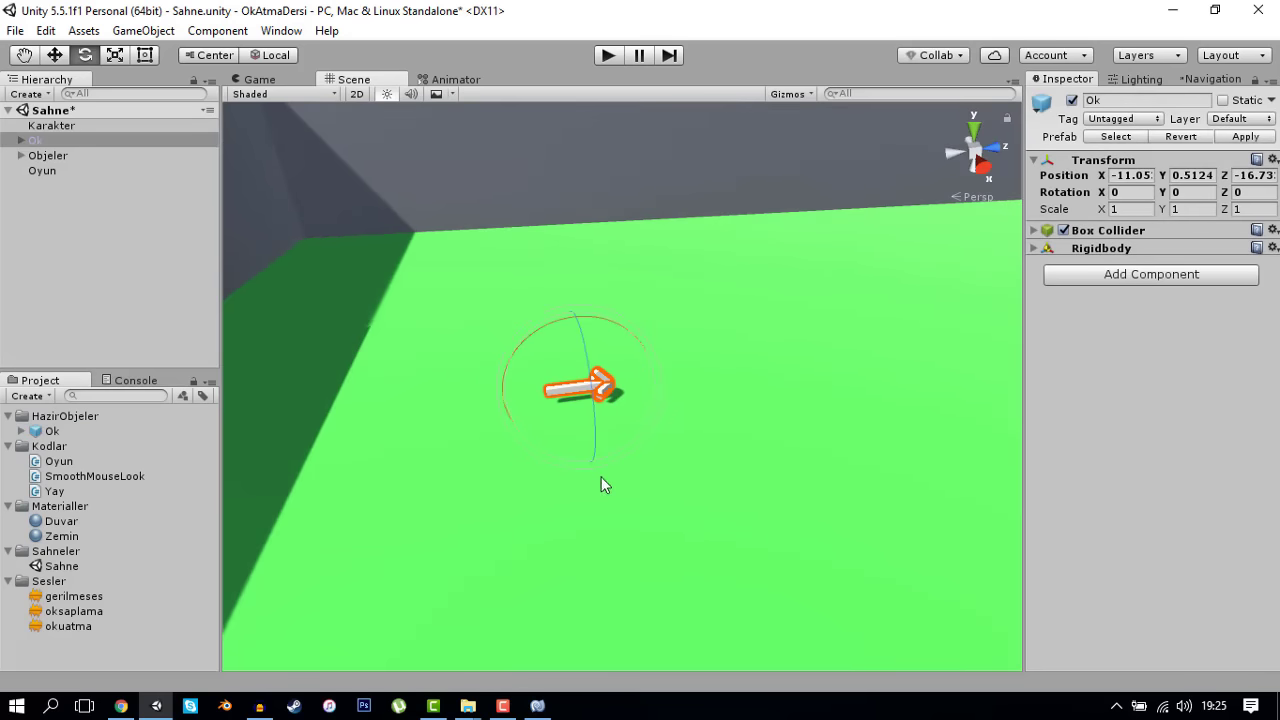
- Start a new line 31 in OkuAt with okobjesi. to list its members
left_click(538, 706)
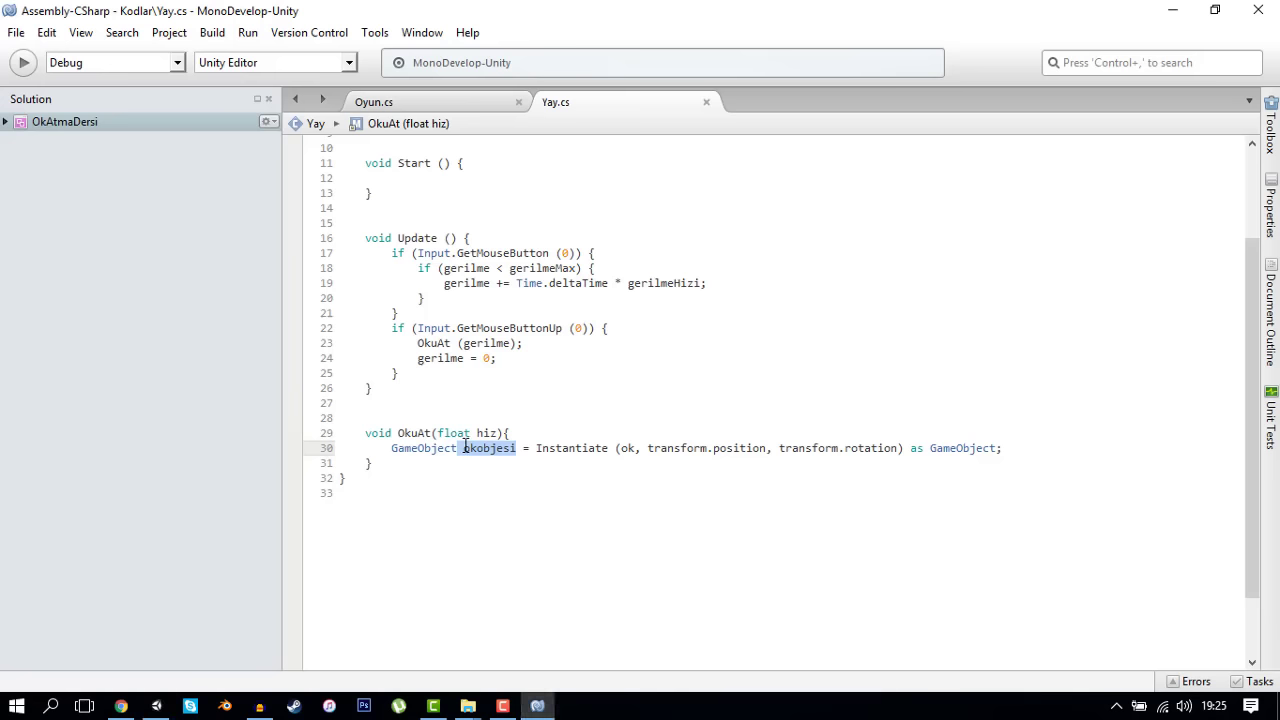
left_click_drag(906, 448, 1004, 448)
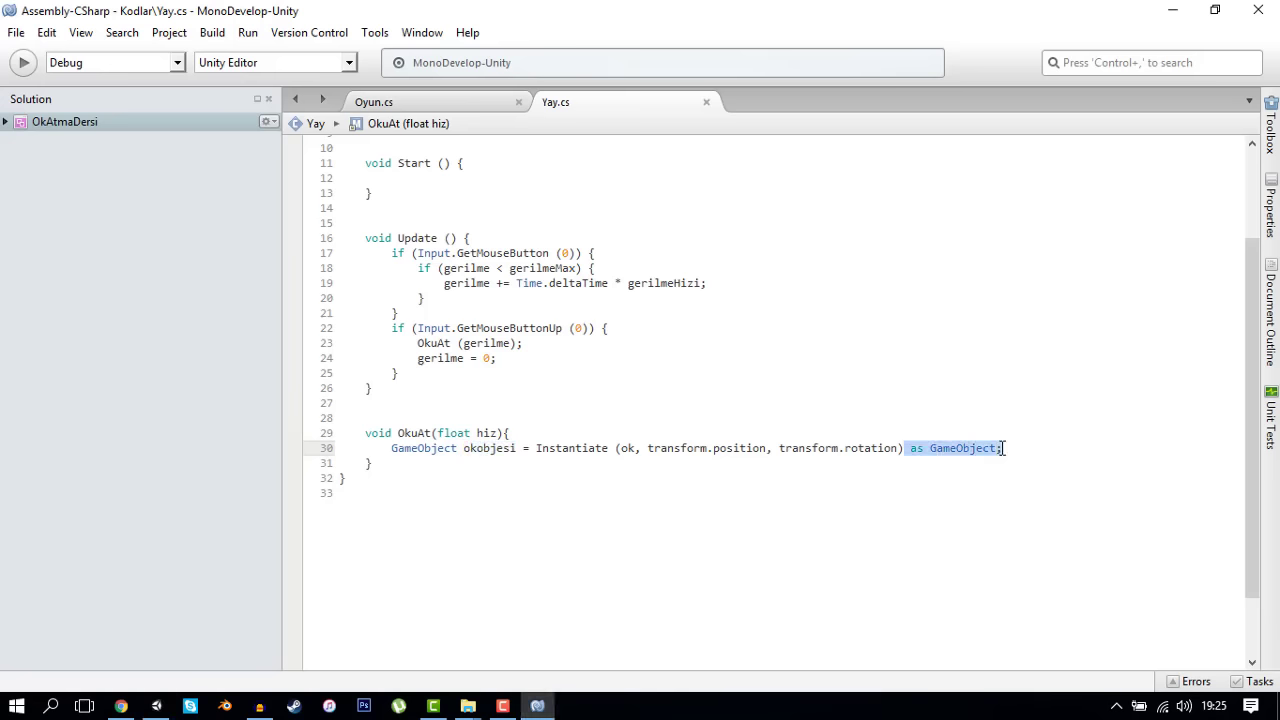
left_click(1020, 448)
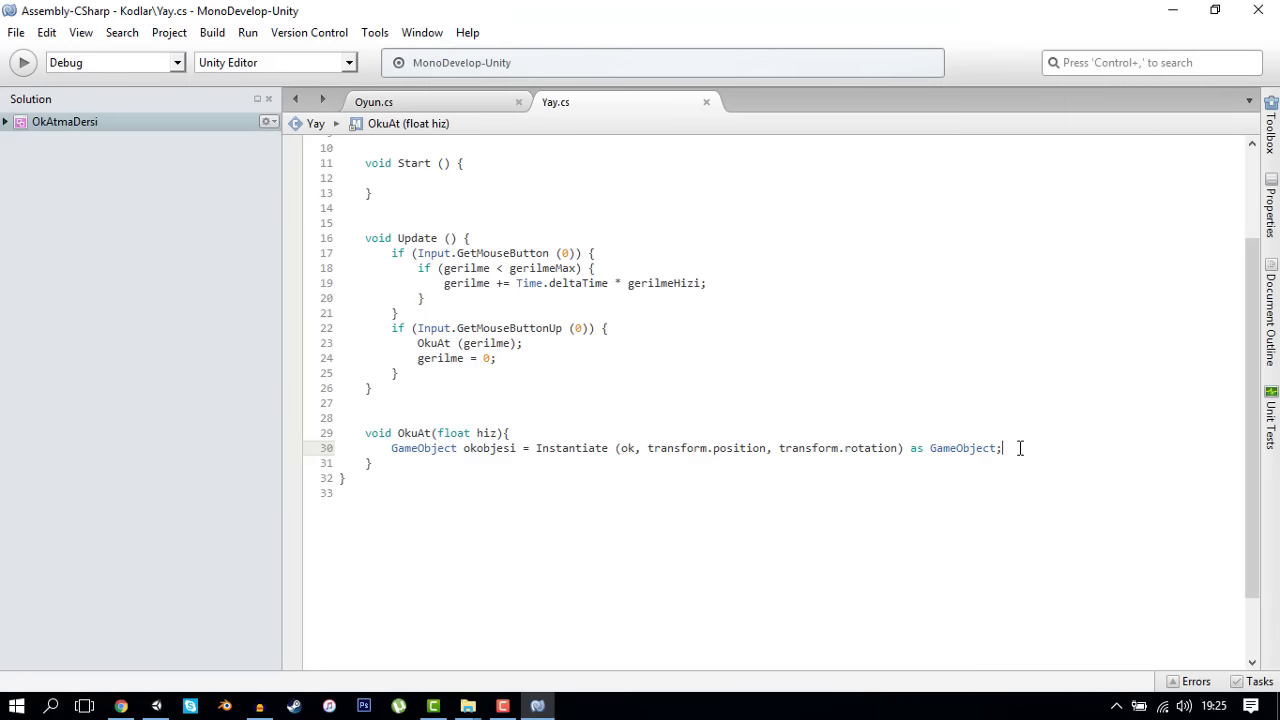
key("Return")
type("ok")
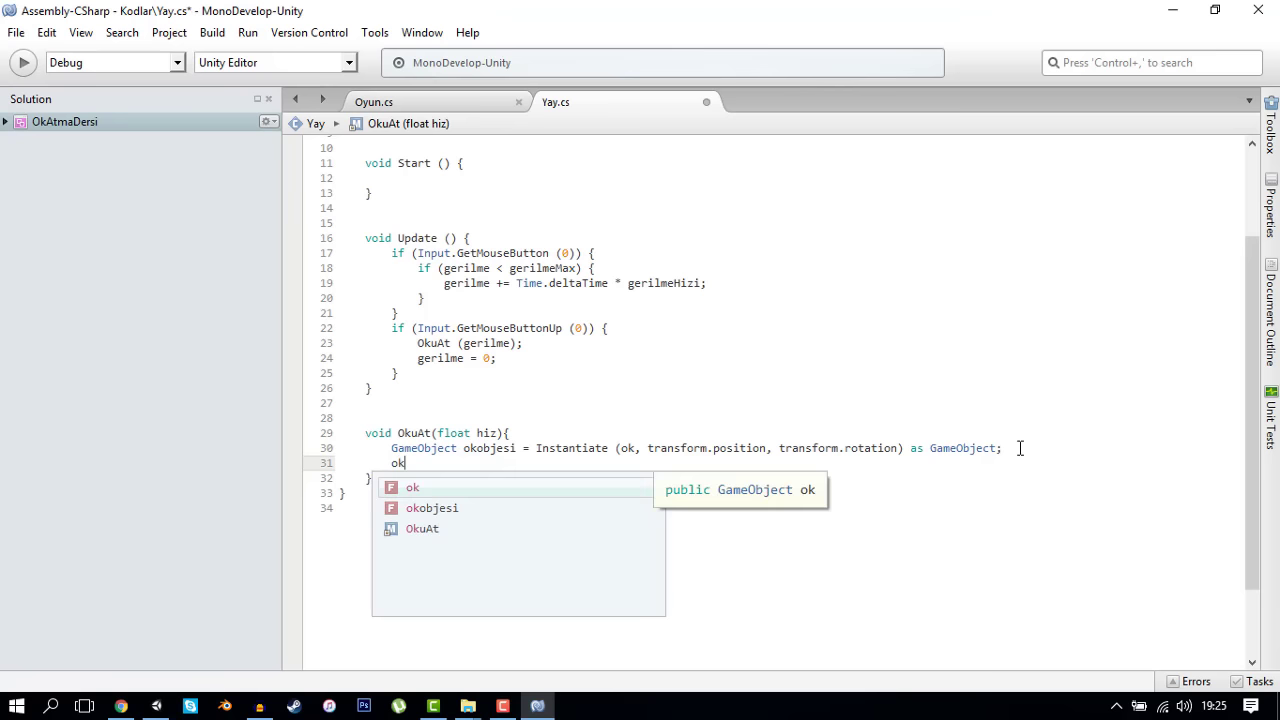
type("obje")
key("Return")
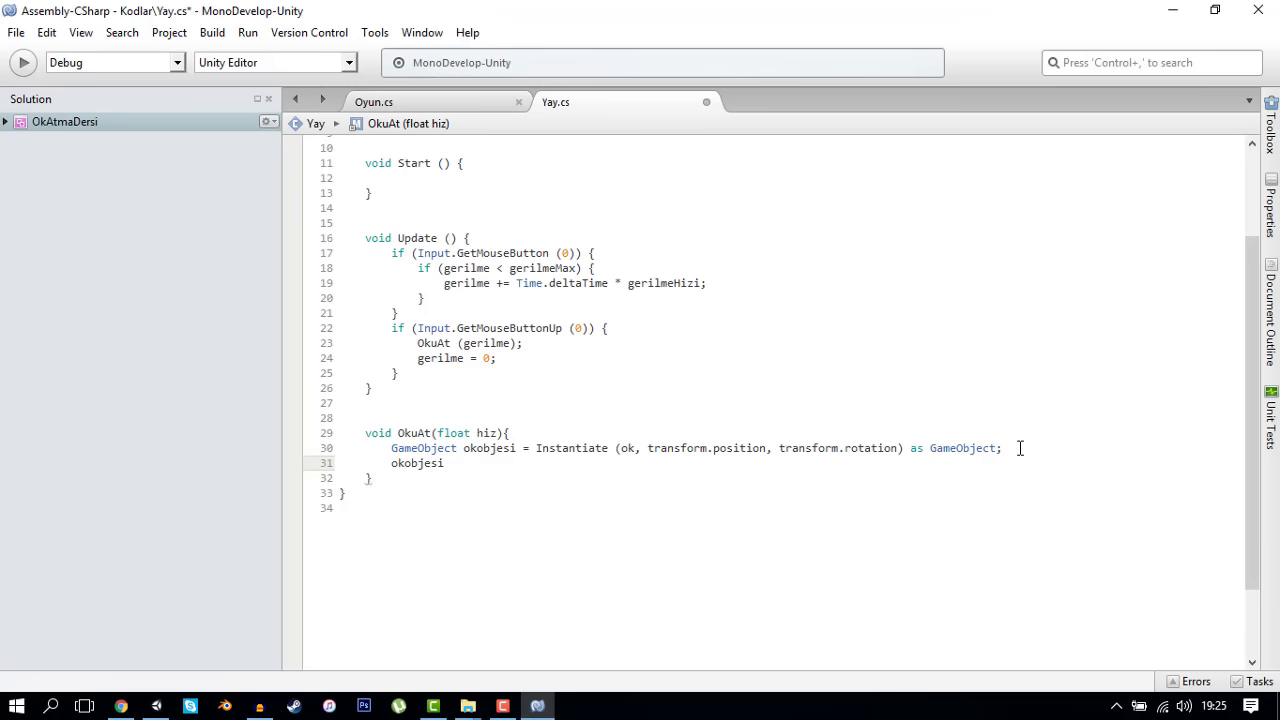
type(".g")
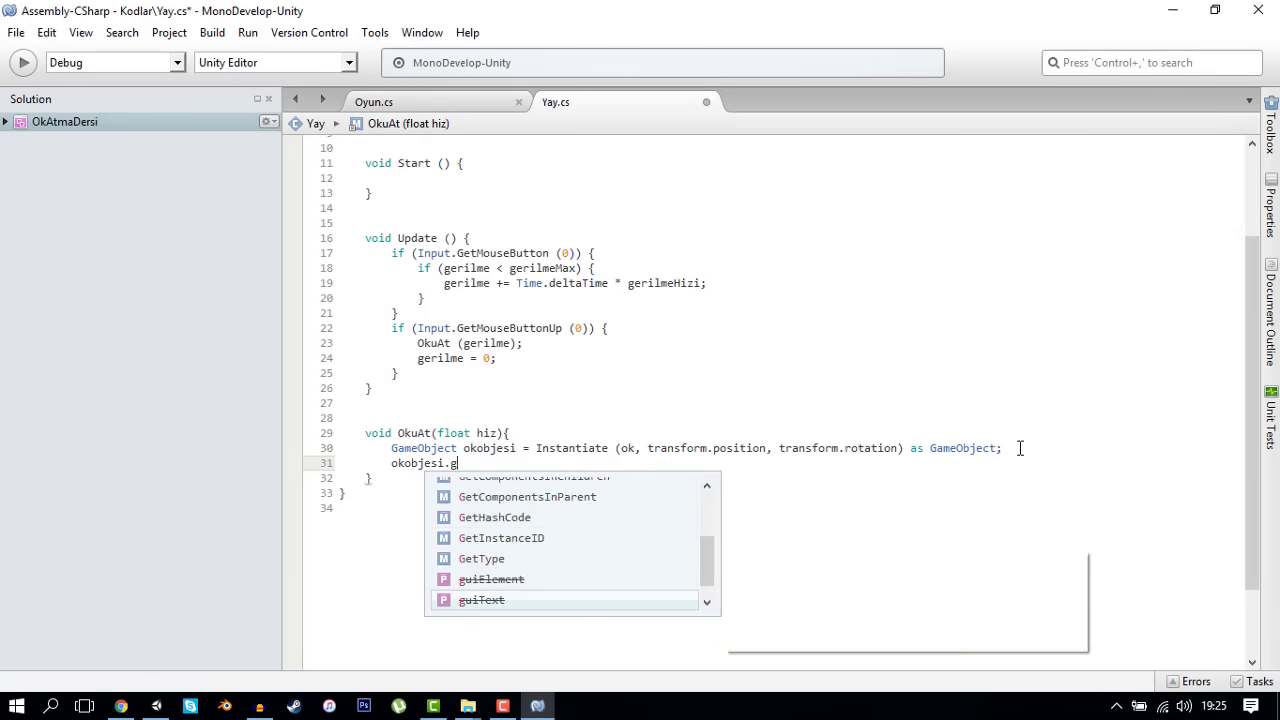
key("BackSpace")
- Expand the Ok prefab's Rigidbody, test-move the placed arrow along Z, then undo
left_click(156, 706)
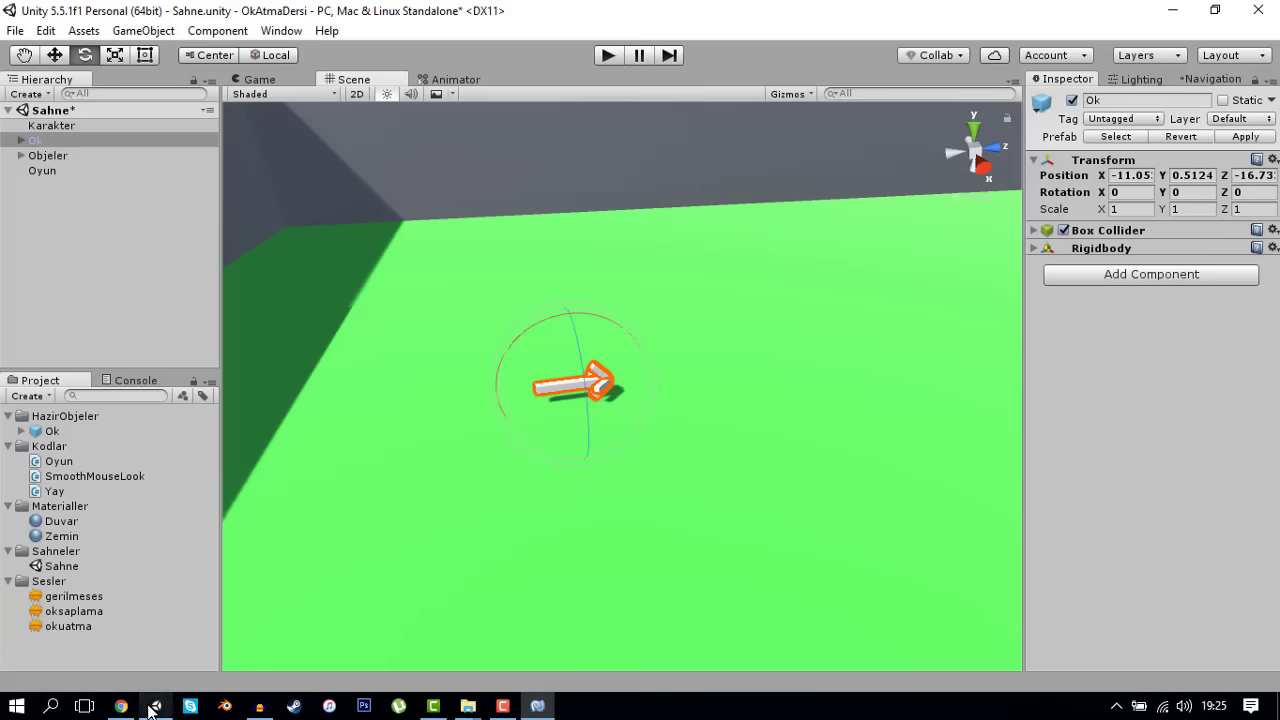
left_click(52, 431)
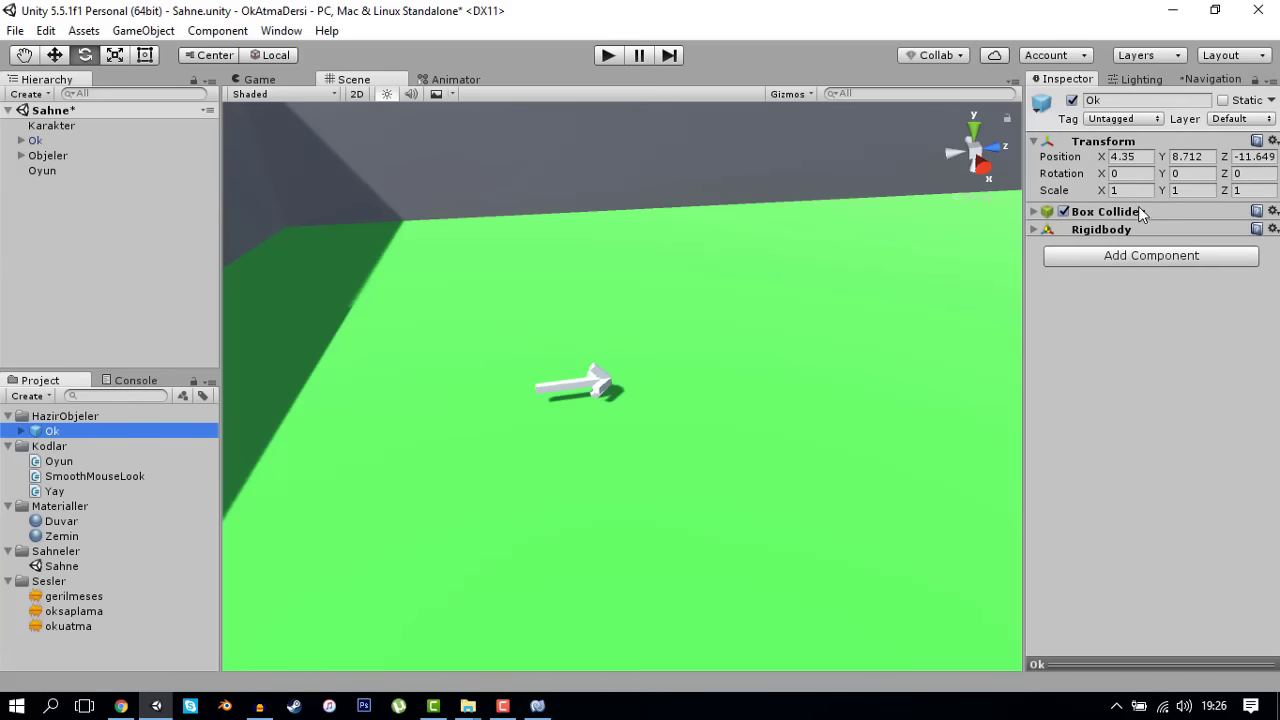
left_click(1105, 236)
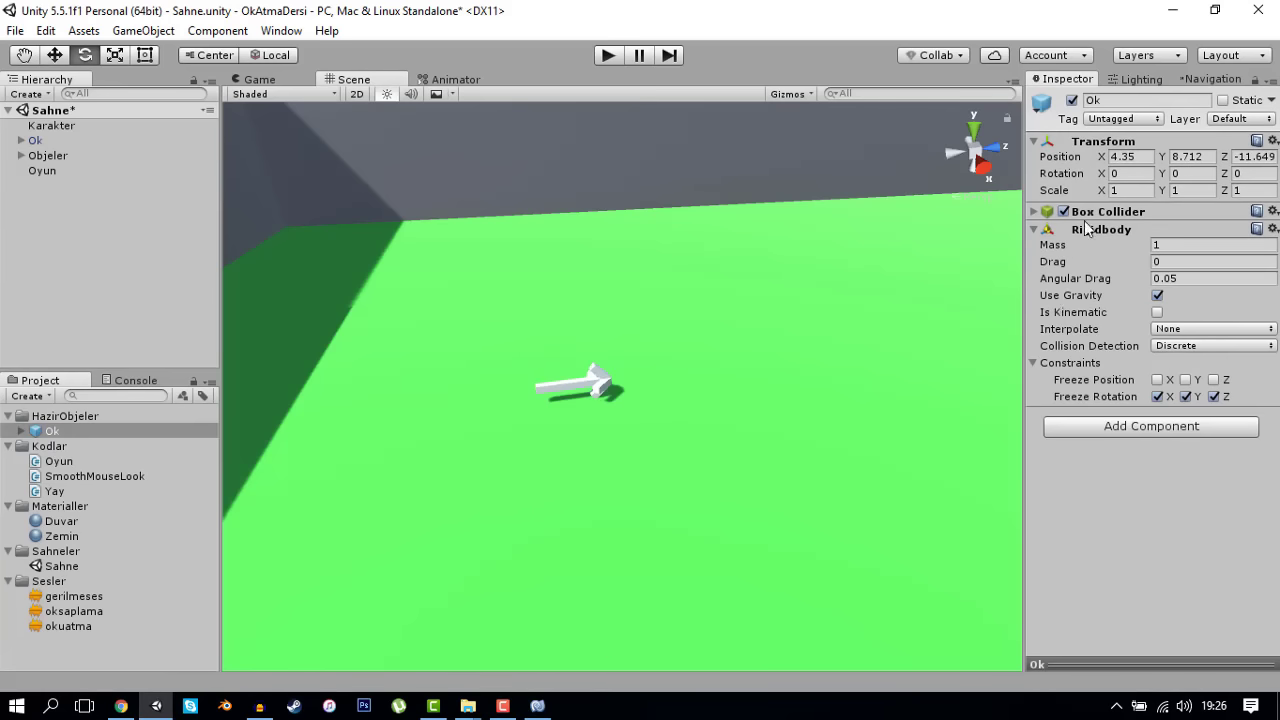
left_click(85, 55)
double_click(35, 140)
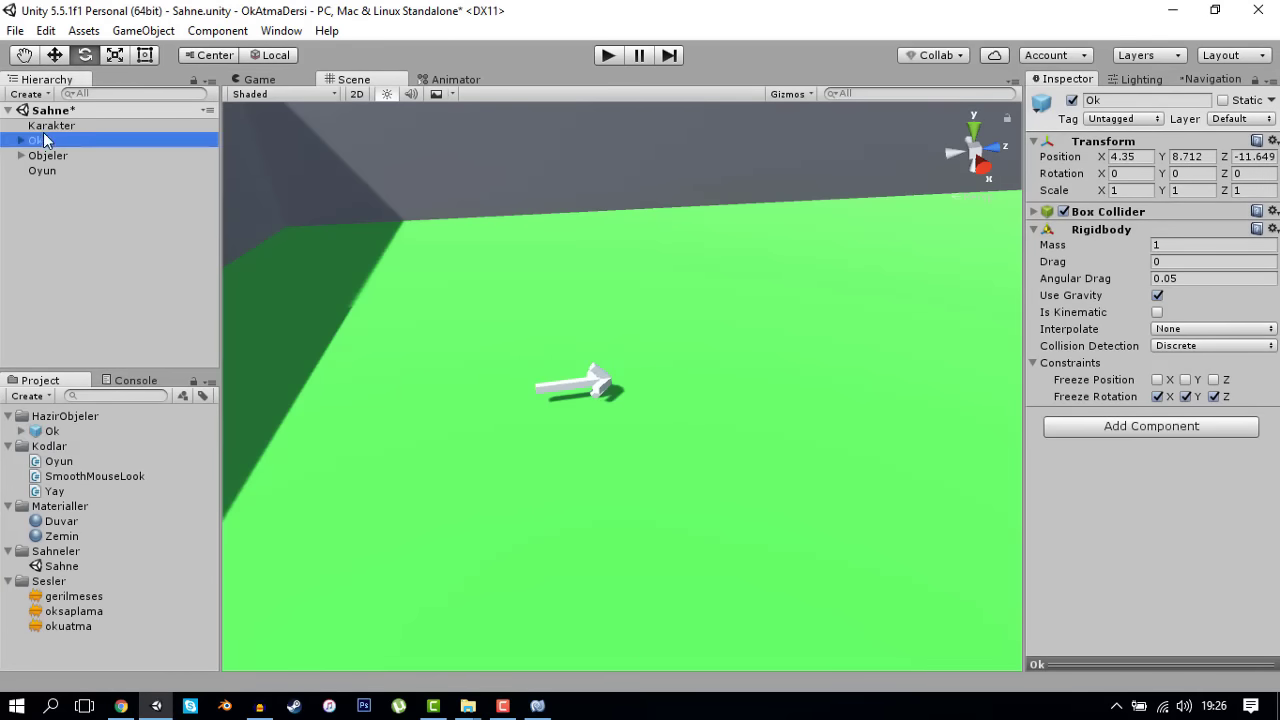
left_click(54, 55)
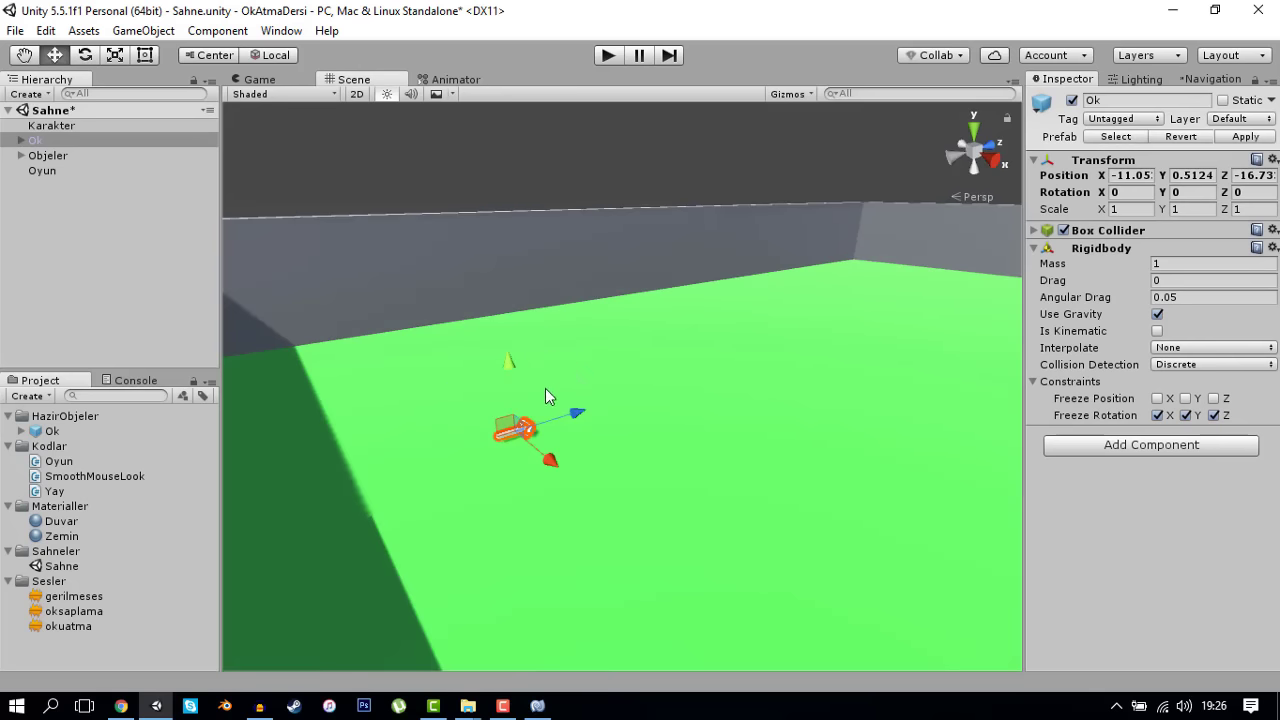
left_click_drag(582, 418, 124, 329)
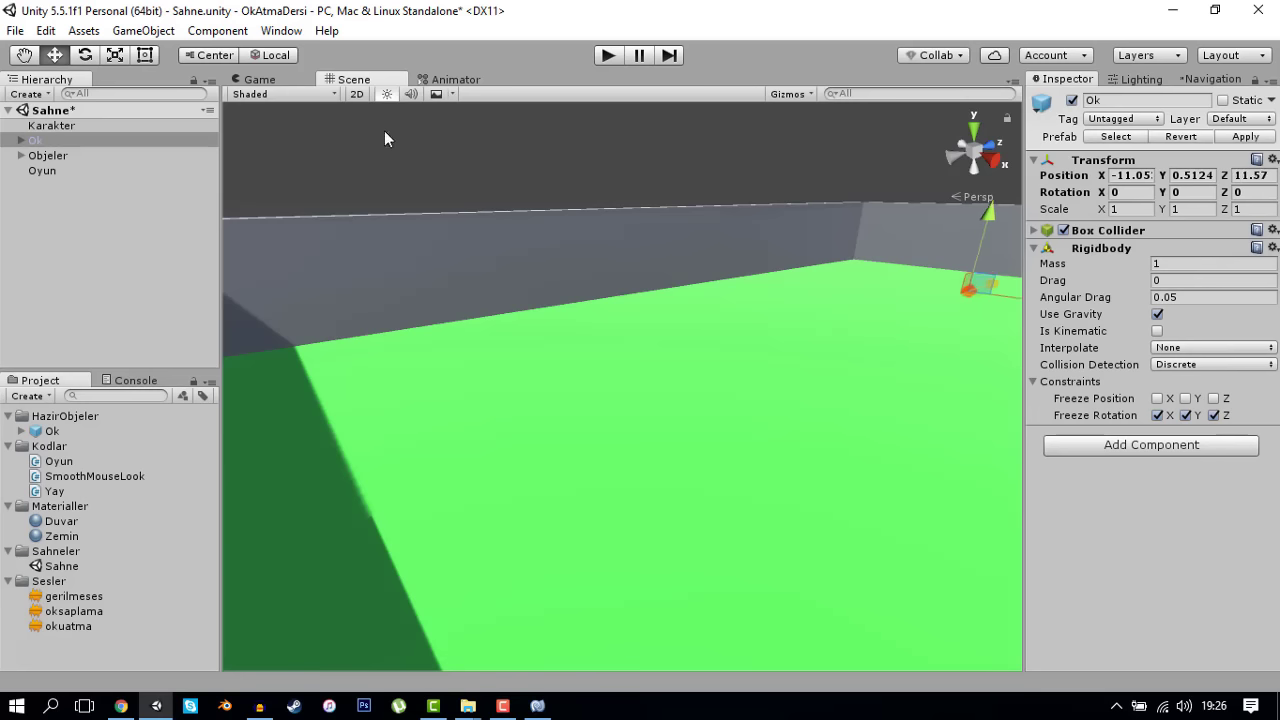
scroll(659, 310, "down", 3)
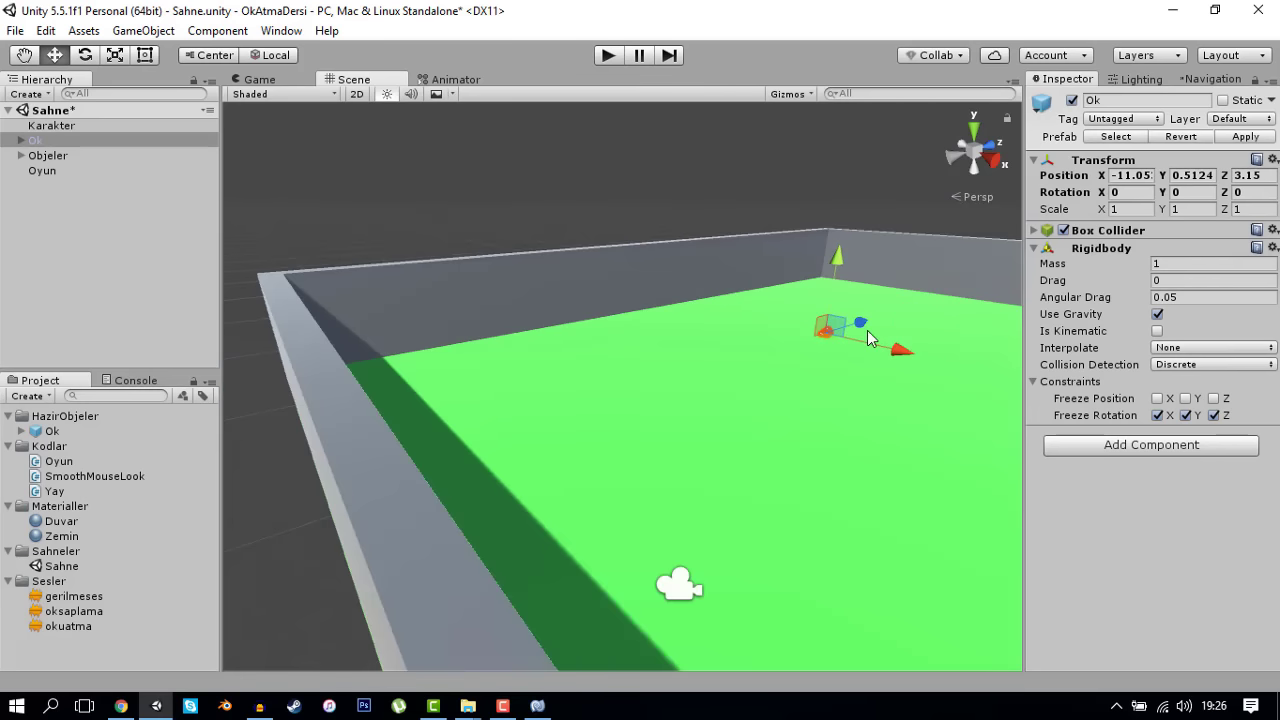
key("ctrl+z")
left_click(134, 349)
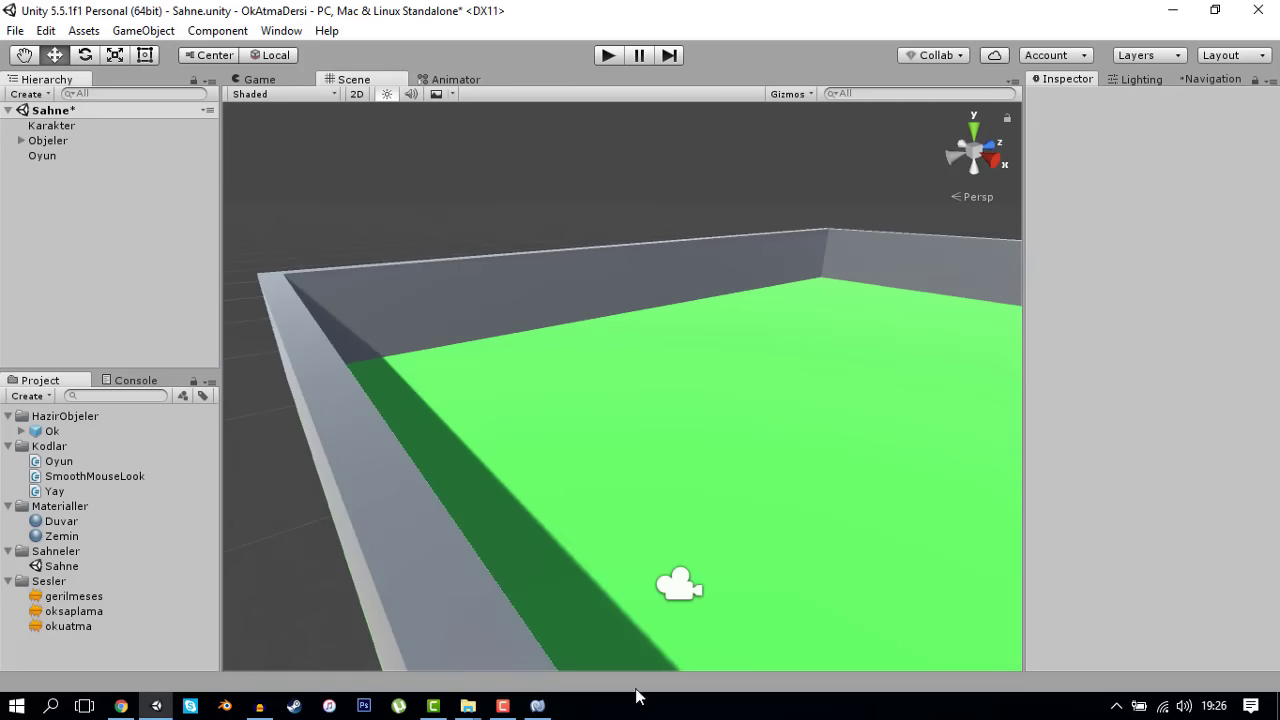
left_click(537, 706)
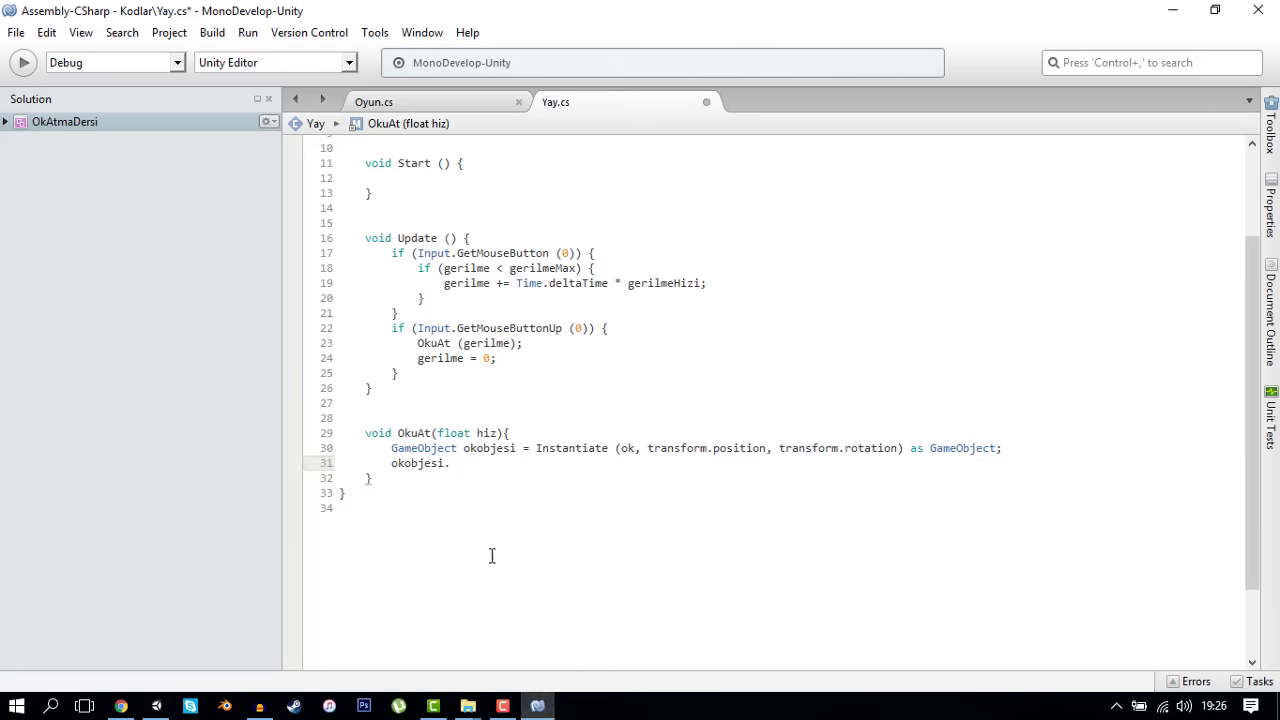
- After rechecking the Ok prefab, continue line 31 with okobjesi.GetComponent
left_click(156, 706)
left_click(52, 431)
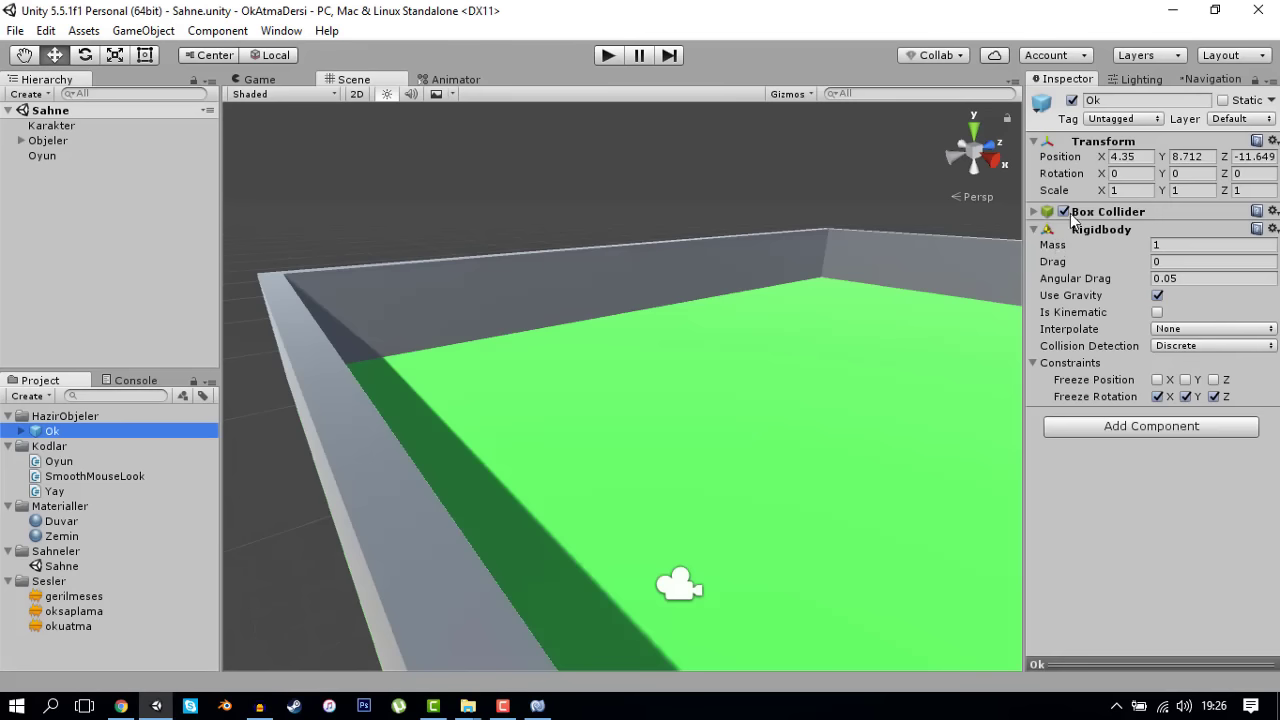
left_click(538, 707)
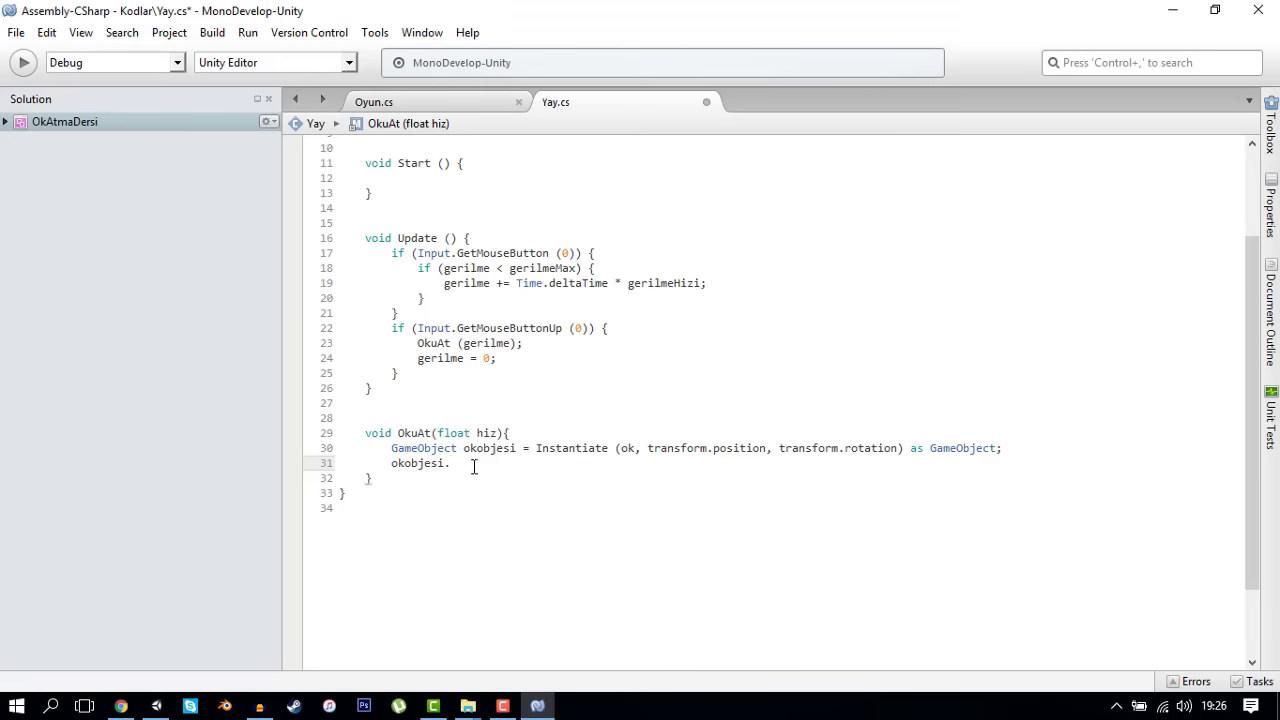
type("Gwe")
key("BackSpace")
key("BackSpace")
type("et")
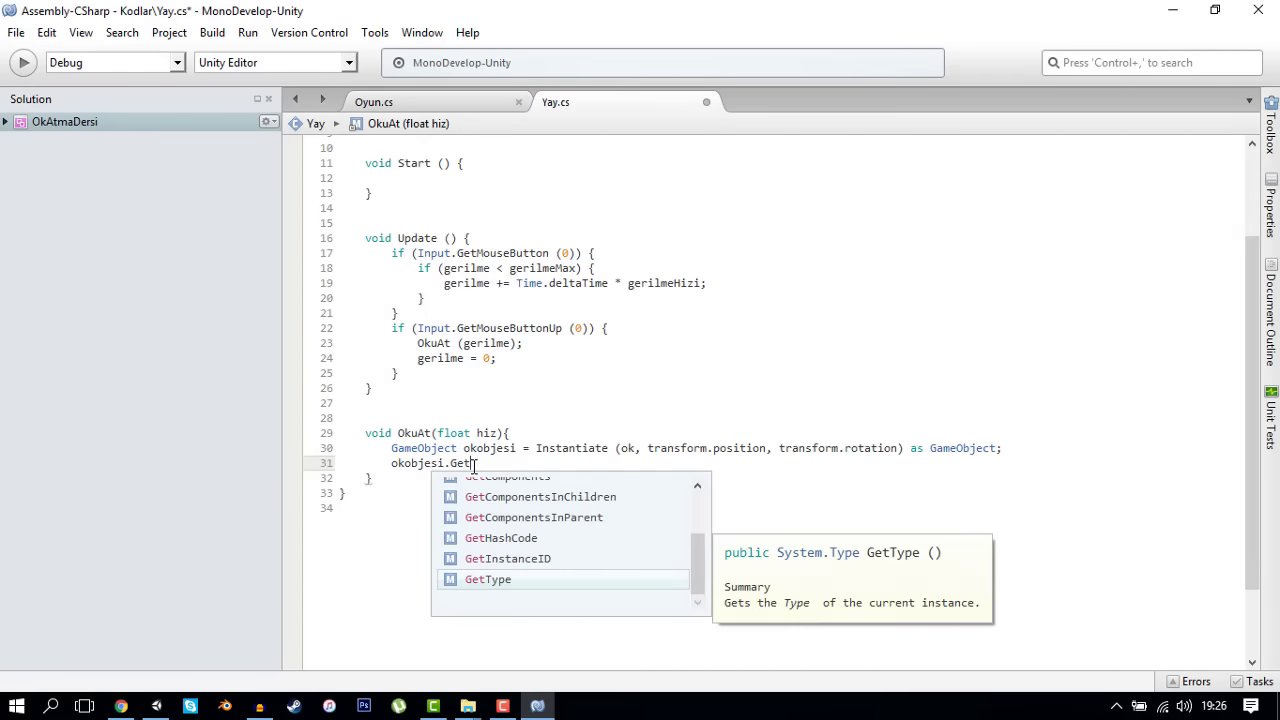
type("C")
key("Return")
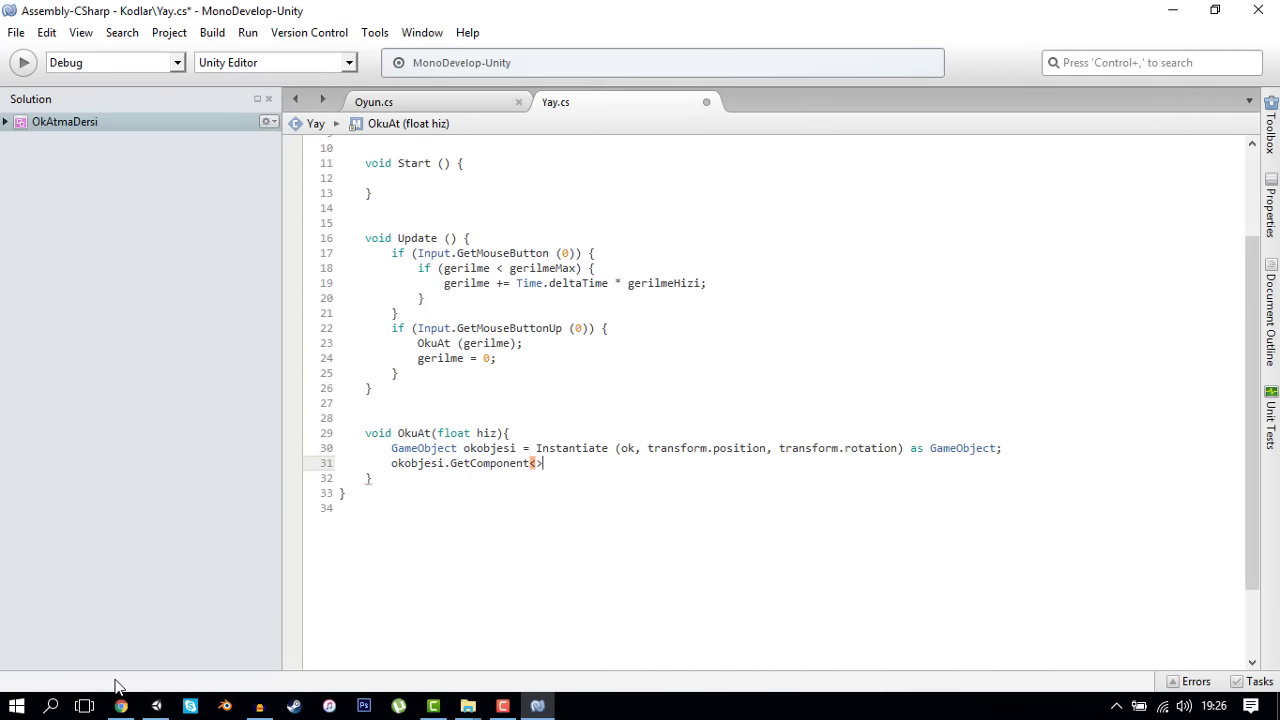
- Complete line 31 as GetComponent<Rigidbody>().velocity = transform.forward, checking the Box Collider
left_click(156, 707)
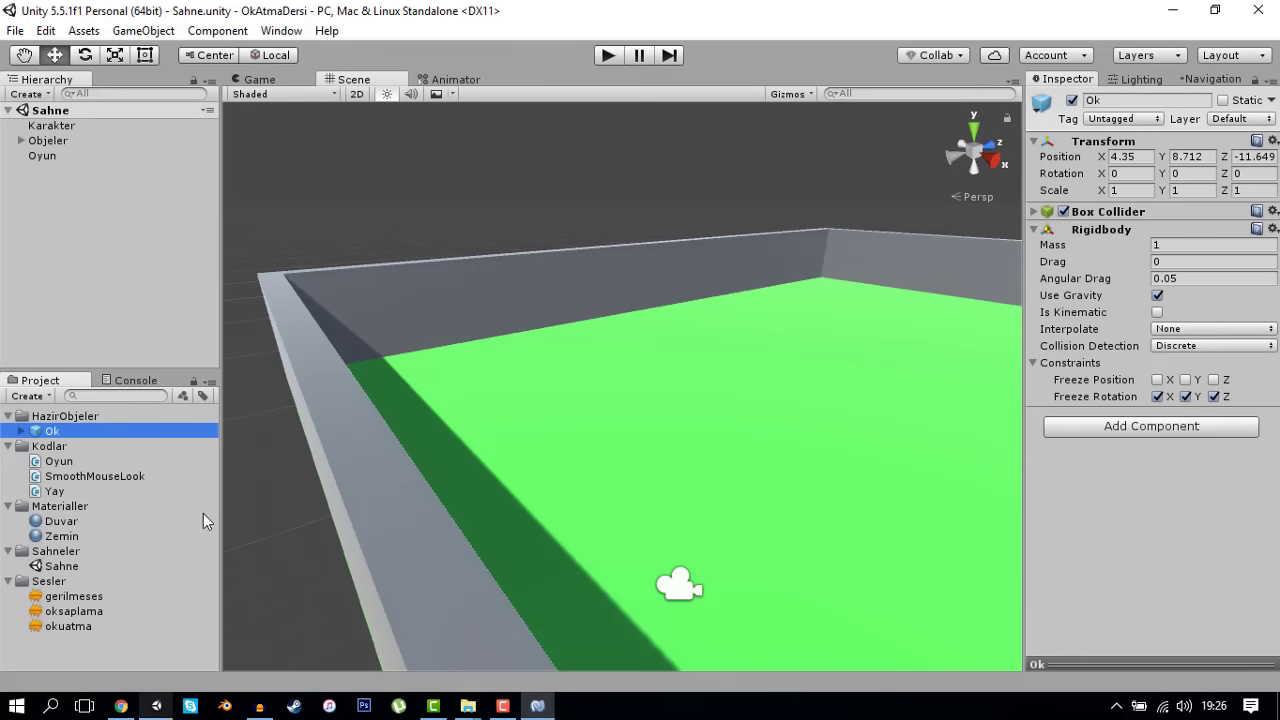
left_click(1118, 211)
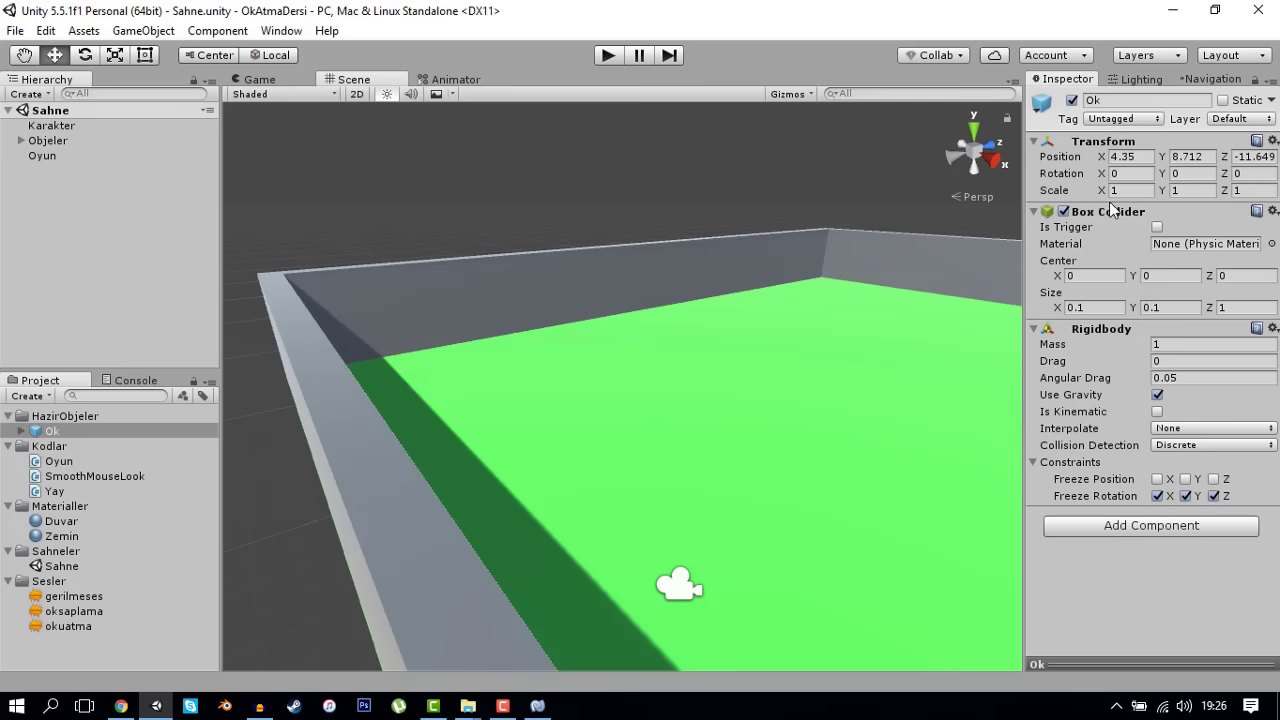
left_click(537, 706)
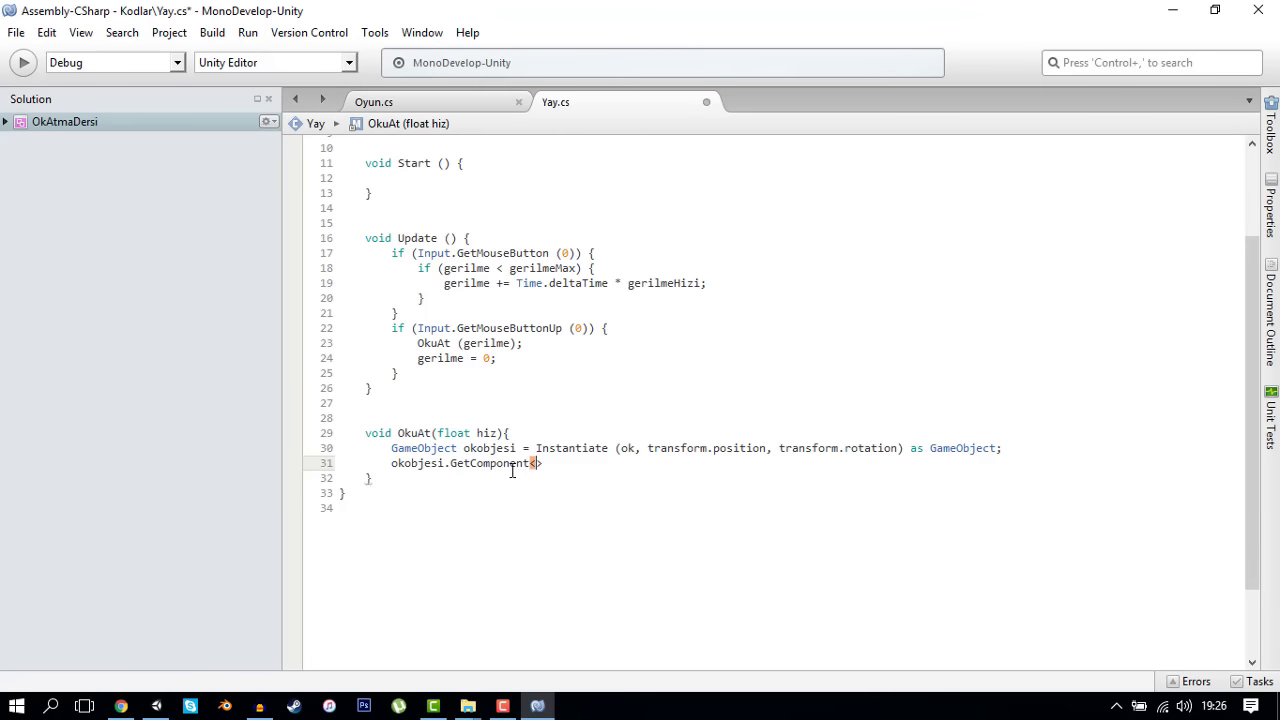
type("Rig")
key("Return")
type("().ve")
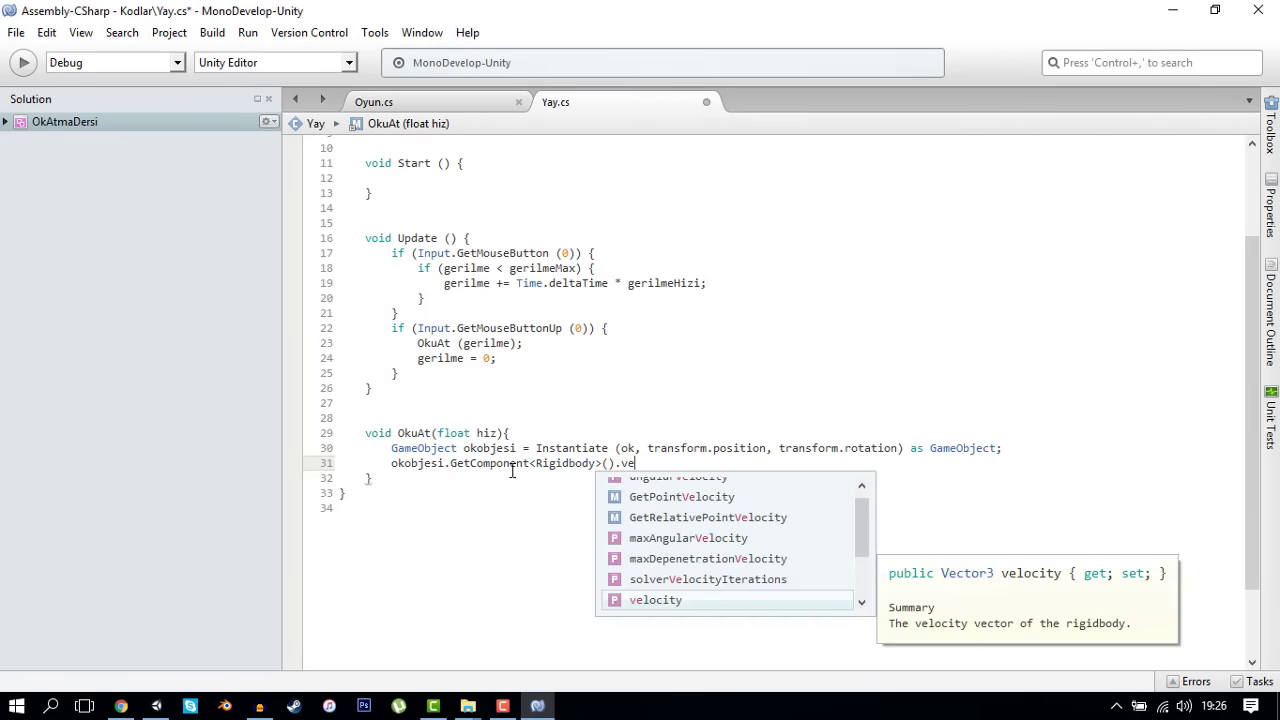
key("Return")
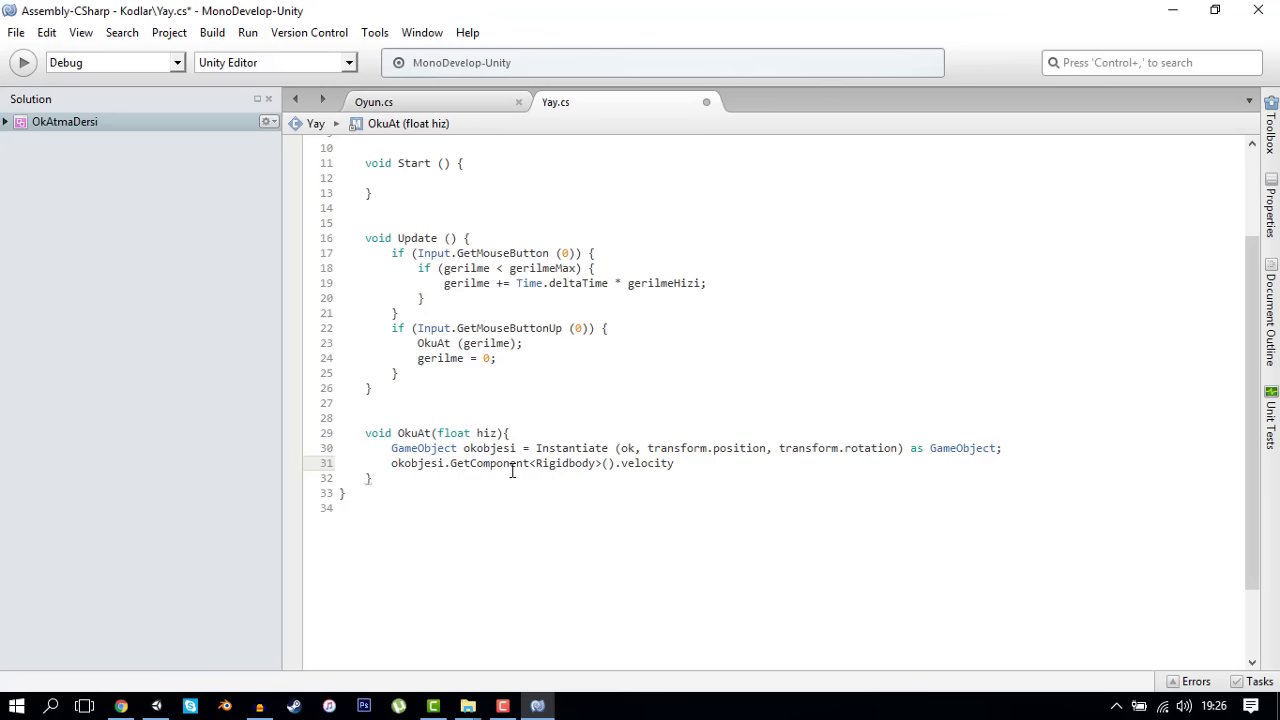
type("tra")
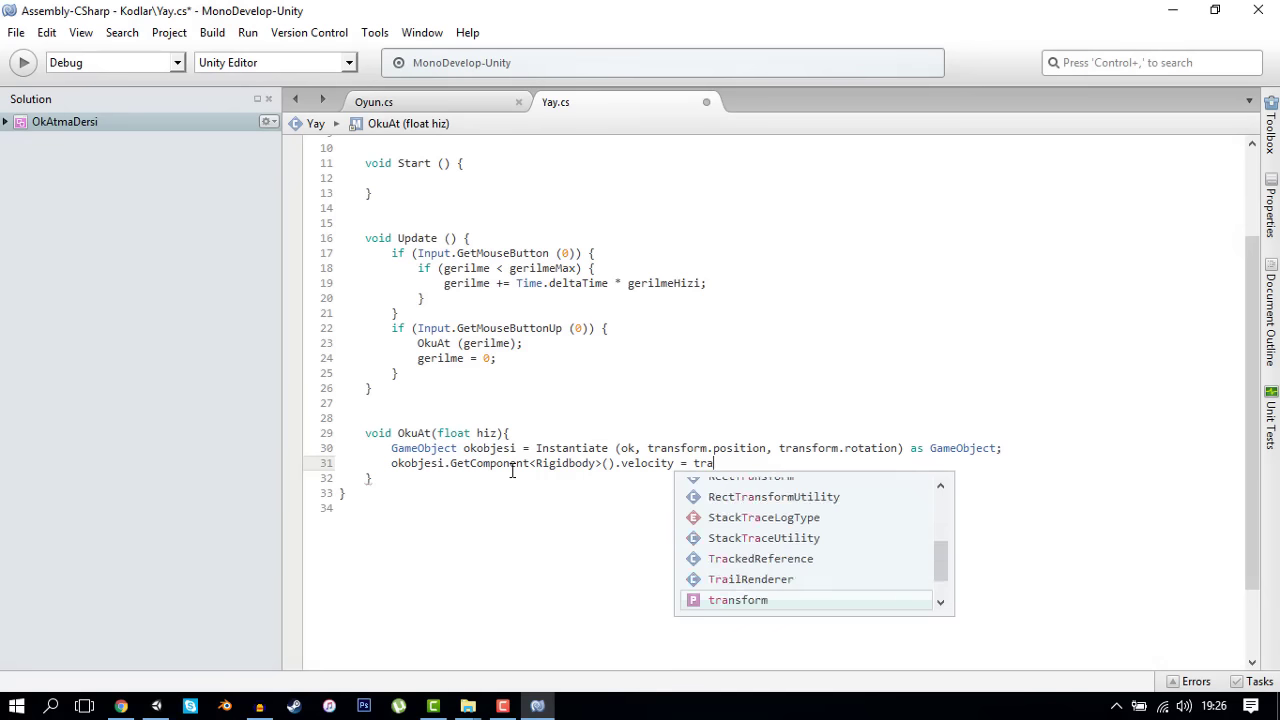
type("nsform.forward")
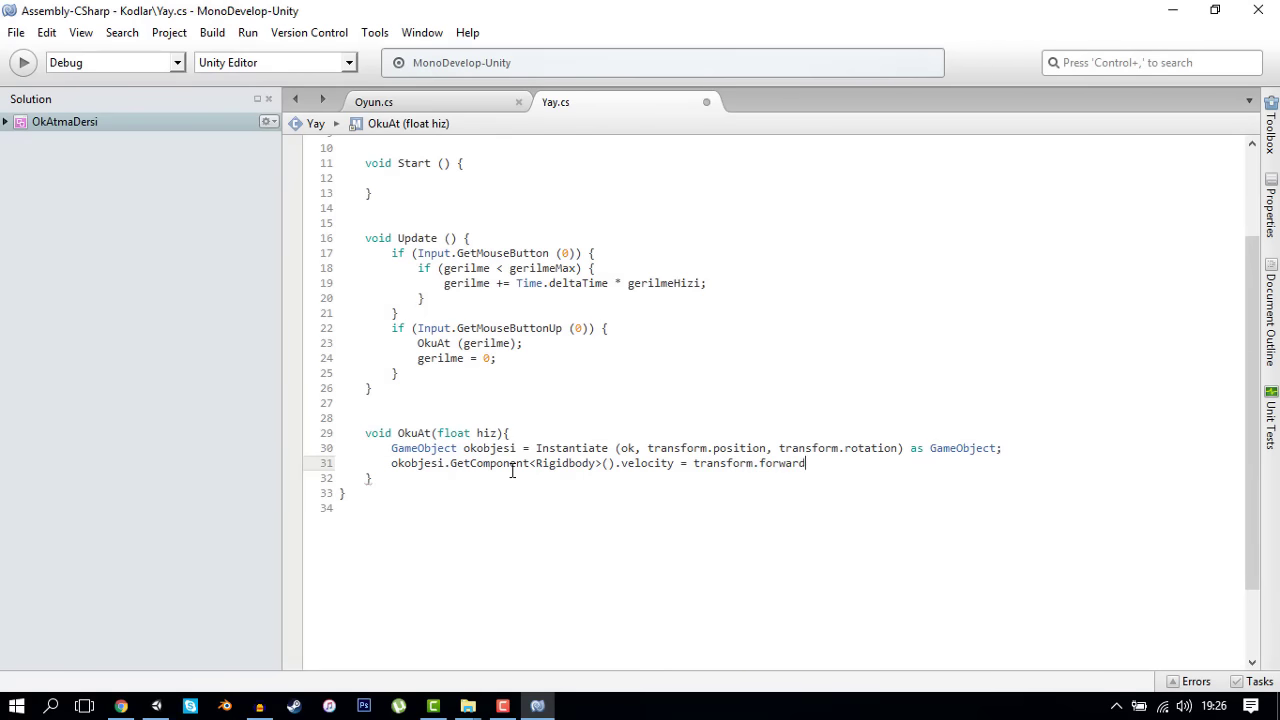
left_click(156, 706)
double_click(51, 125)
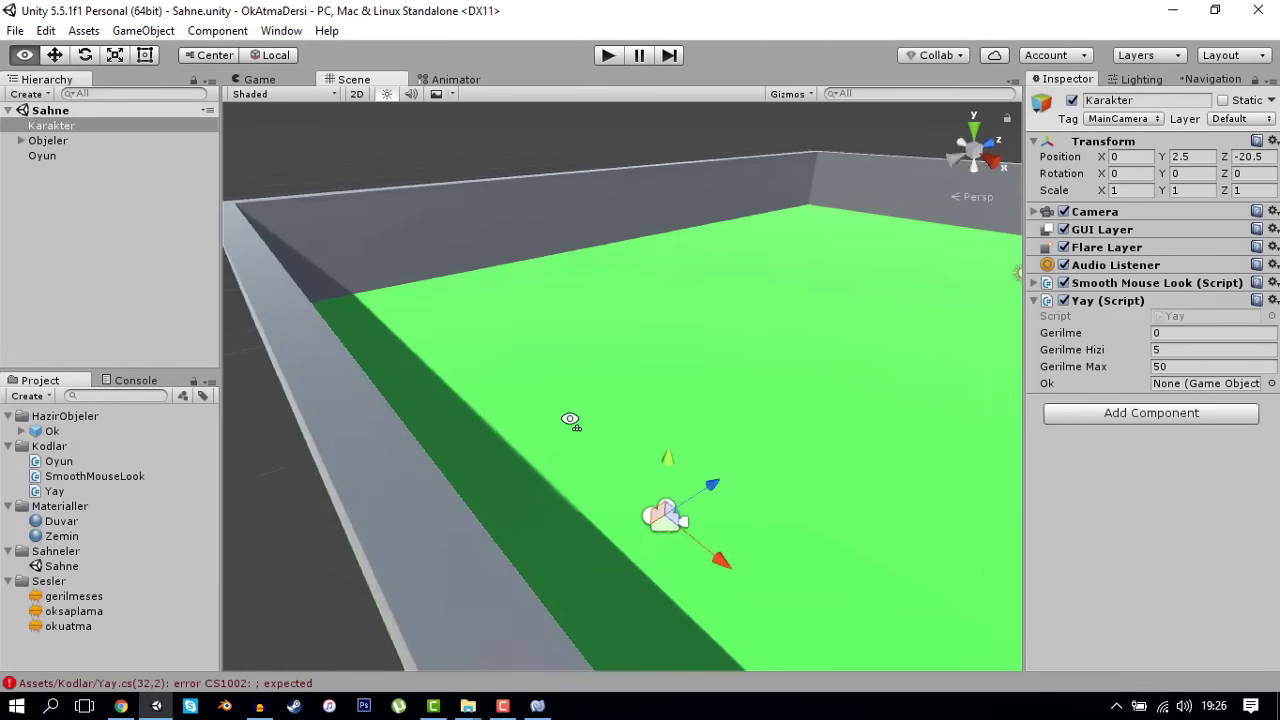
- Orbit the Scene view around Karakter with the Rotate tool active, then reopen Yay.cs
mouse_move(493, 527)
left_mouse_down("alt")
mouse_move(549, 503)
mouse_move(417, 434)
mouse_move(717, 480)
mouse_move(838, 401)
mouse_move(789, 329)
left_mouse_up("alt")
key("e")
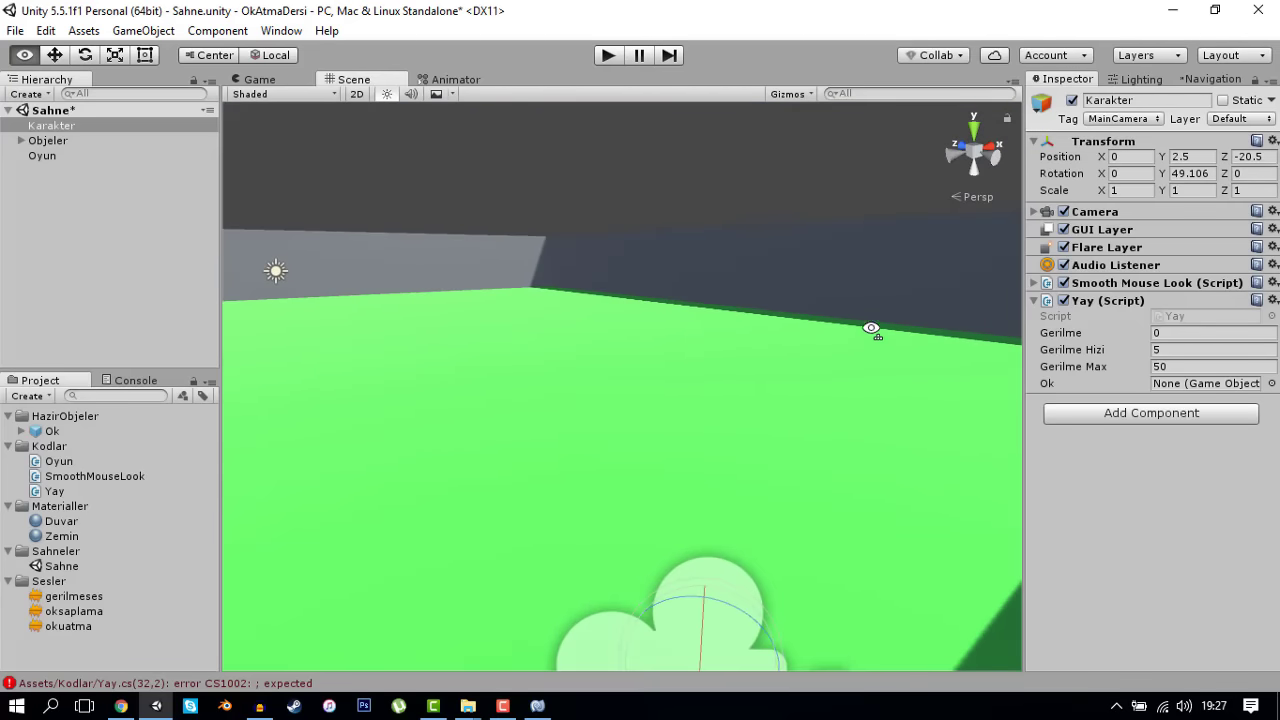
mouse_move(751, 509)
left_mouse_down("alt")
mouse_move(540, 500)
mouse_move(437, 371)
mouse_move(623, 463)
mouse_move(629, 360)
mouse_move(767, 472)
mouse_move(763, 291)
mouse_move(243, 506)
mouse_move(347, 527)
mouse_move(322, 393)
left_mouse_up("alt")
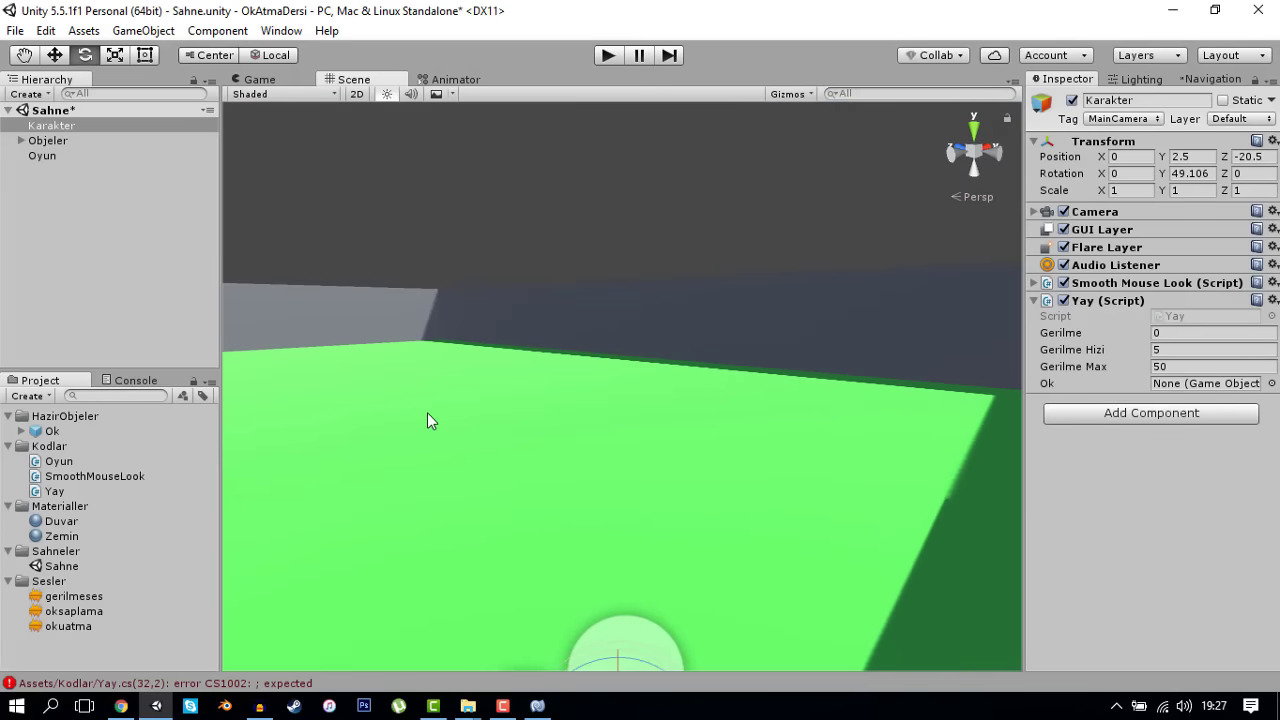
left_click(537, 706)
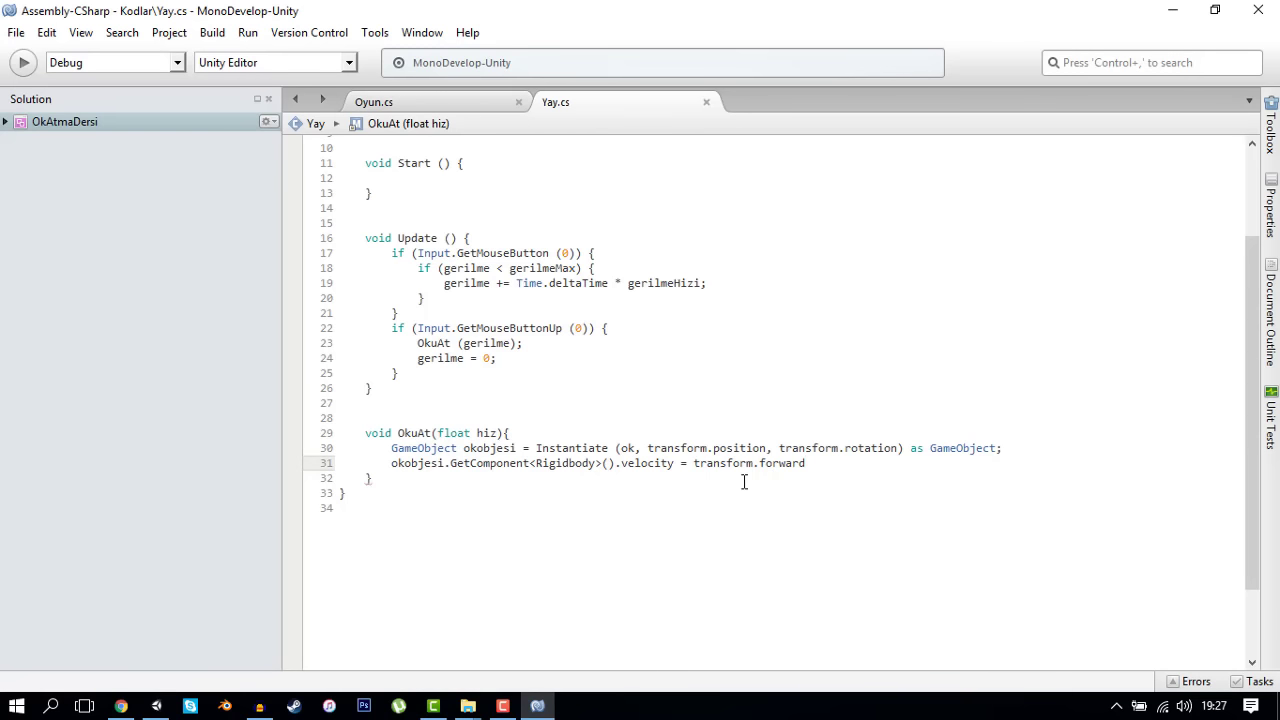
- End line 31 with * hiz; so velocity is transform.forward * hiz, and save Yay.cs
double_click(784, 464)
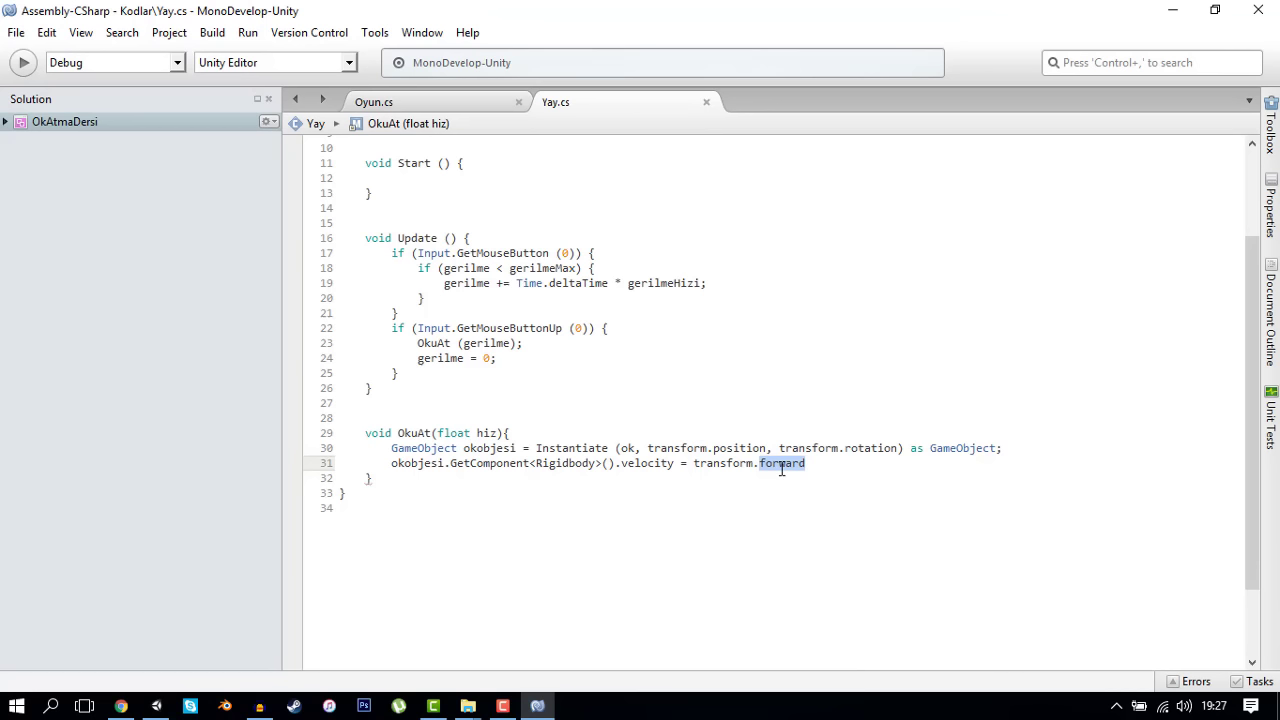
left_click(832, 467)
type("*")
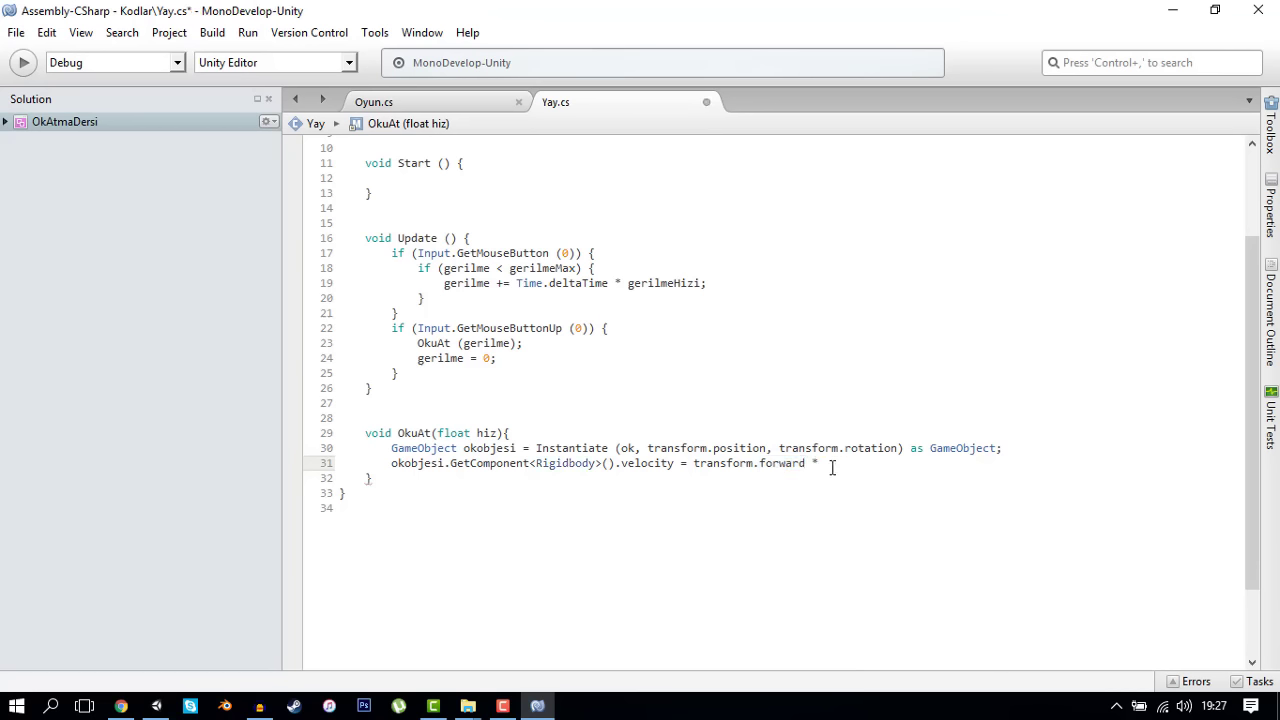
left_click(487, 433)
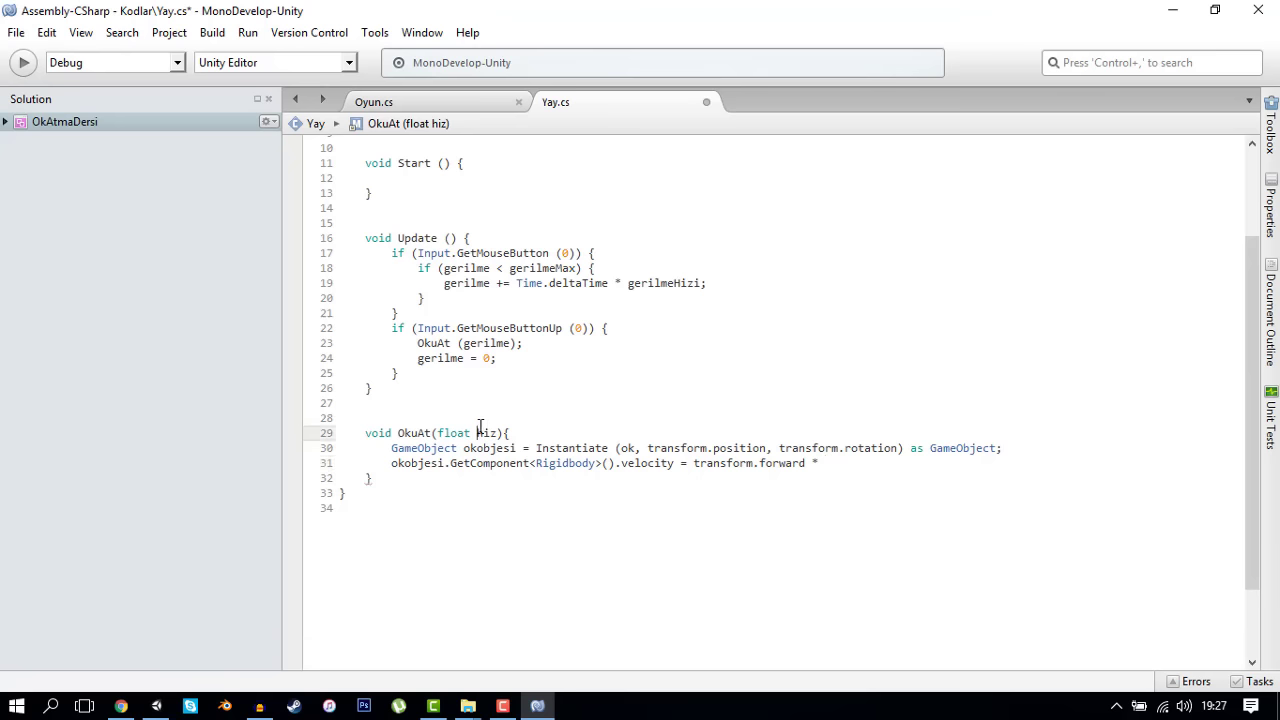
left_click(886, 465)
type("hs")
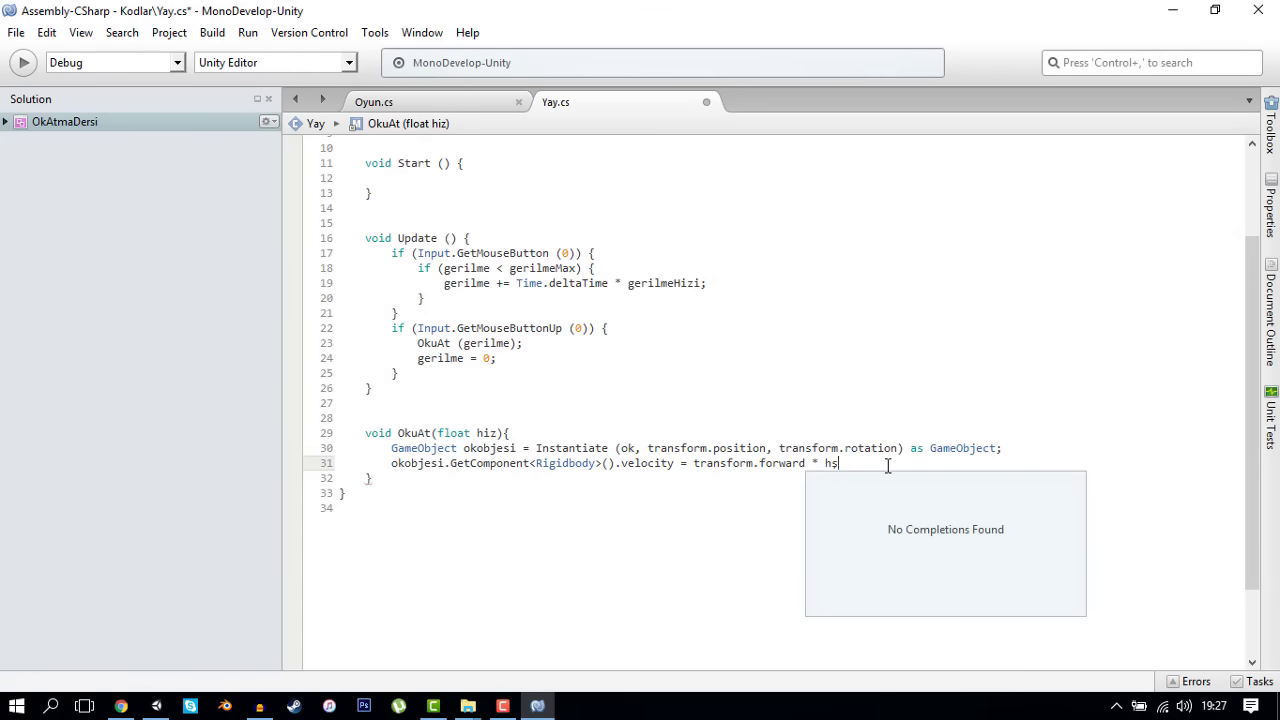
key("BackSpace")
type("iz;")
key("ctrl+s")
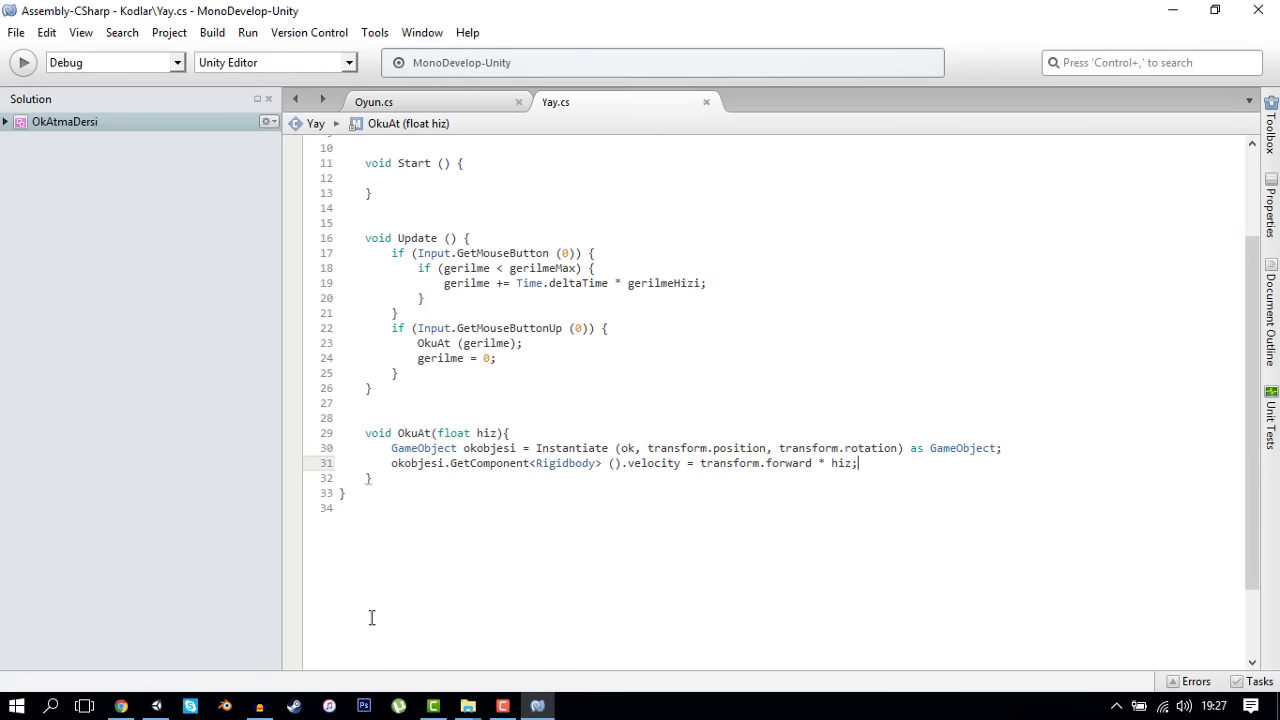
left_click(156, 706)
mouse_move(320, 262)
left_mouse_down("alt")
mouse_move(635, 497)
mouse_move(721, 433)
left_mouse_up("alt")
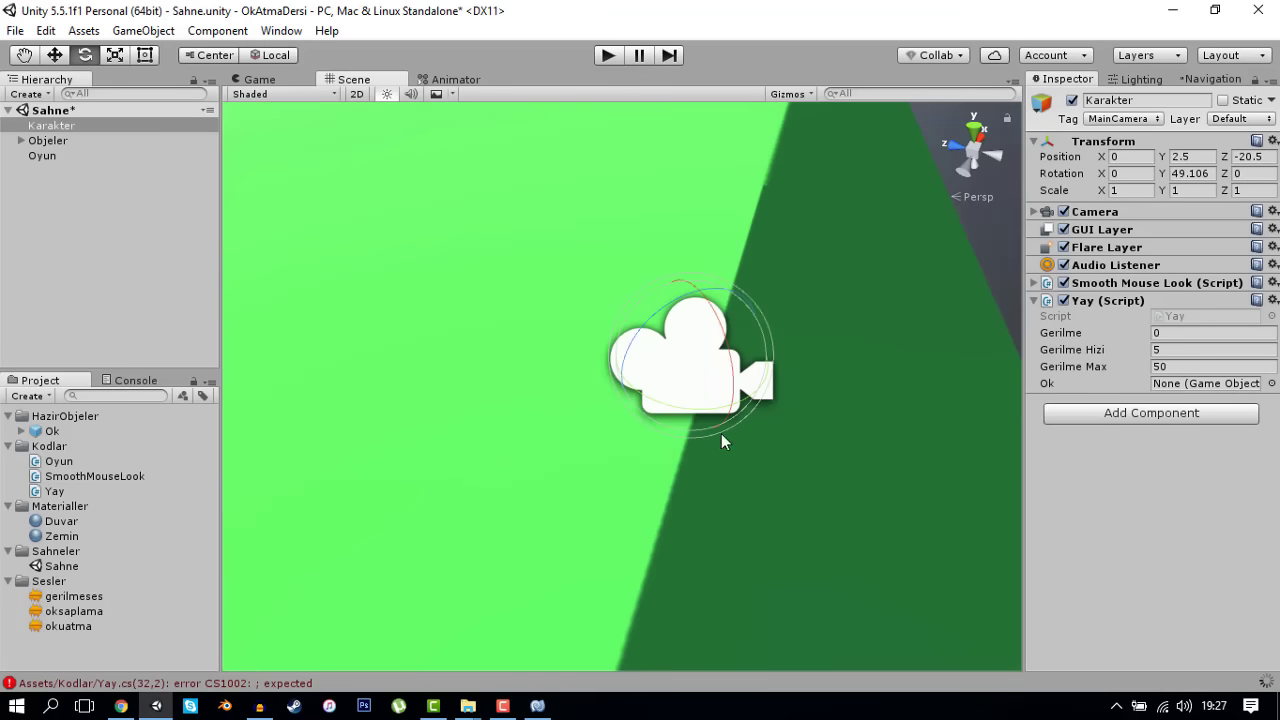
- Clear Karakter's 49.106 Y rotation and save the scene
left_click(1195, 173)
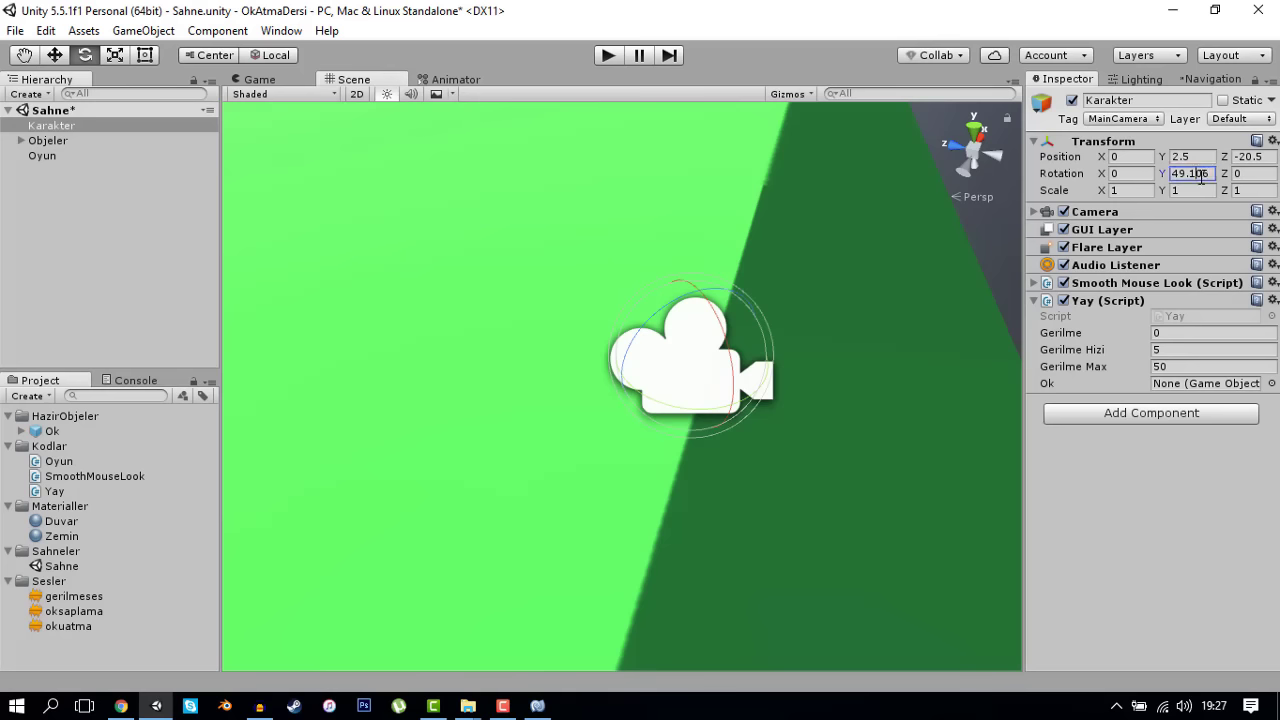
key("BackSpace")
left_click(244, 134)
key("ctrl+s")
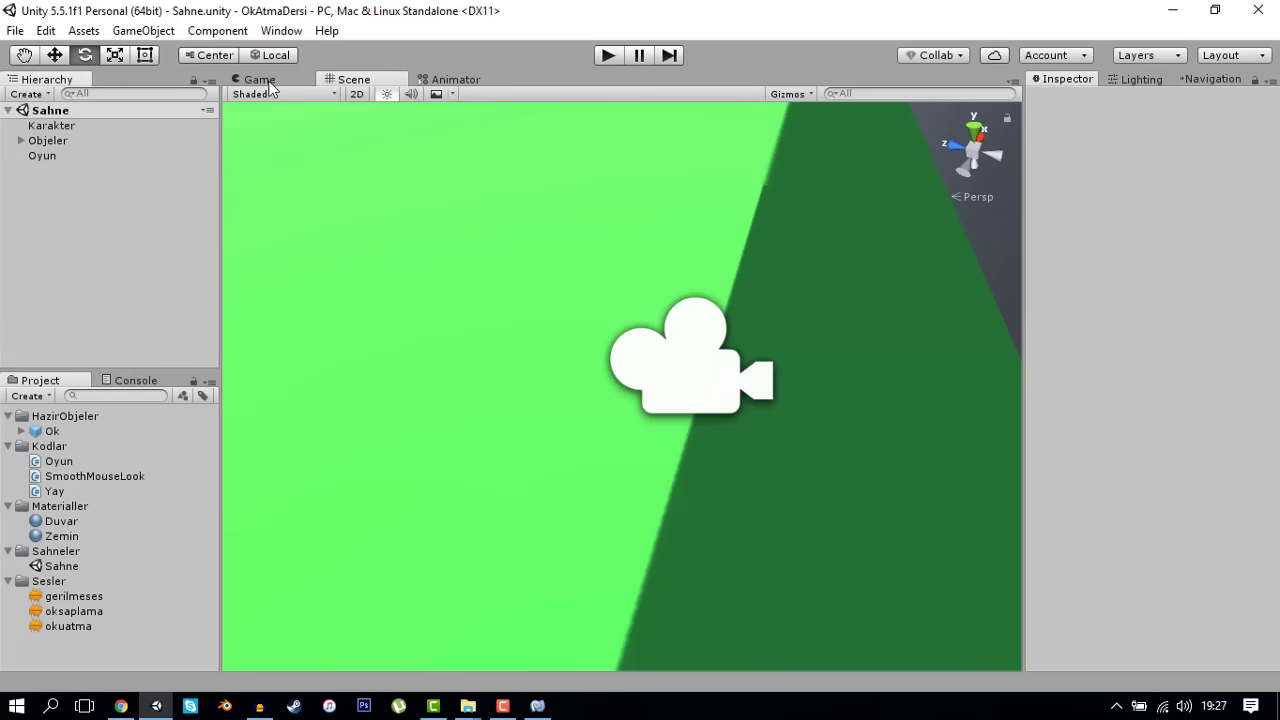
key("ctrl+2")
left_click(46, 127)
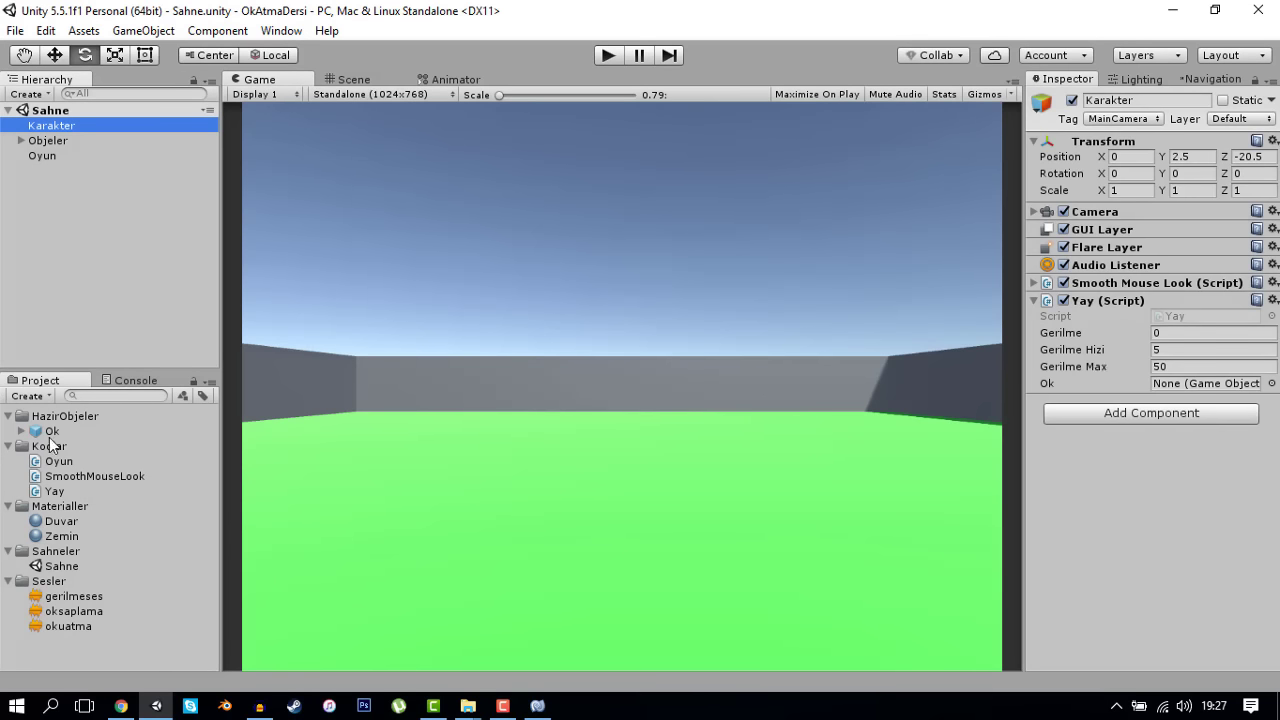
- Assign the Ok prefab to the Yay script's Ok slot and test-fire two arrows in play mode
left_click_drag(50, 432, 1172, 390)
left_click(609, 57)
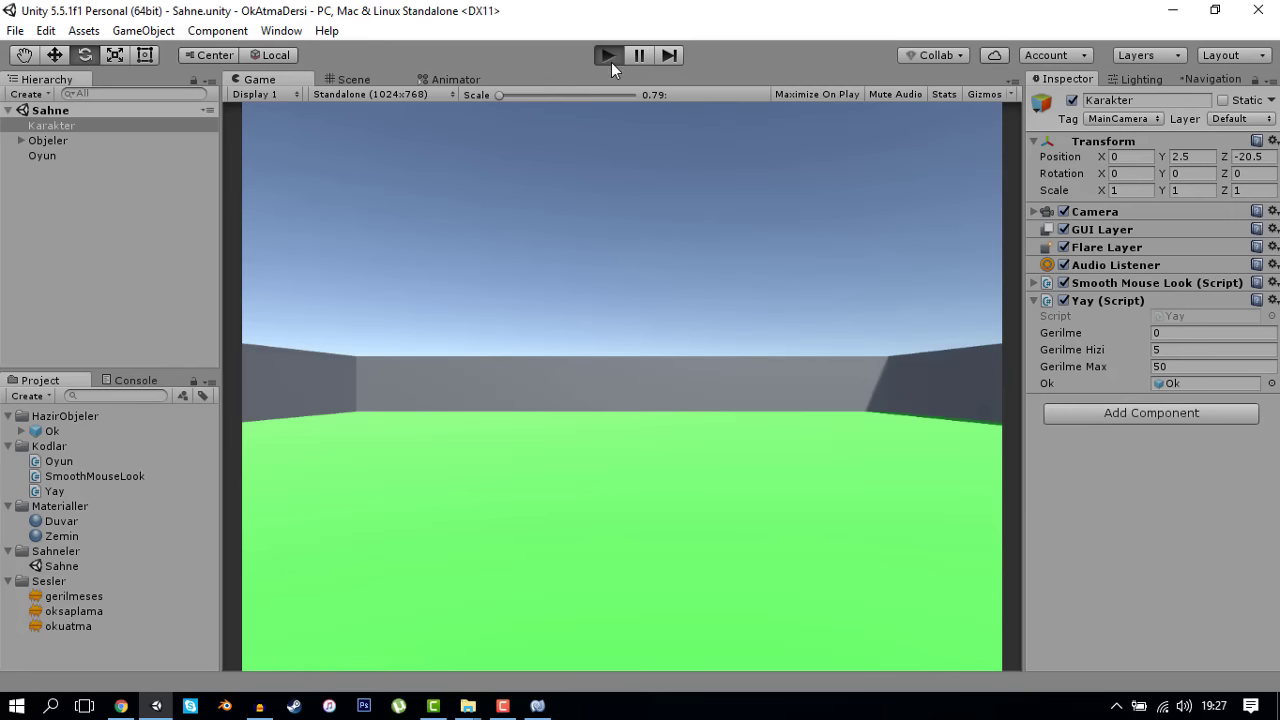
left_click_drag(669, 328, 645, 305)
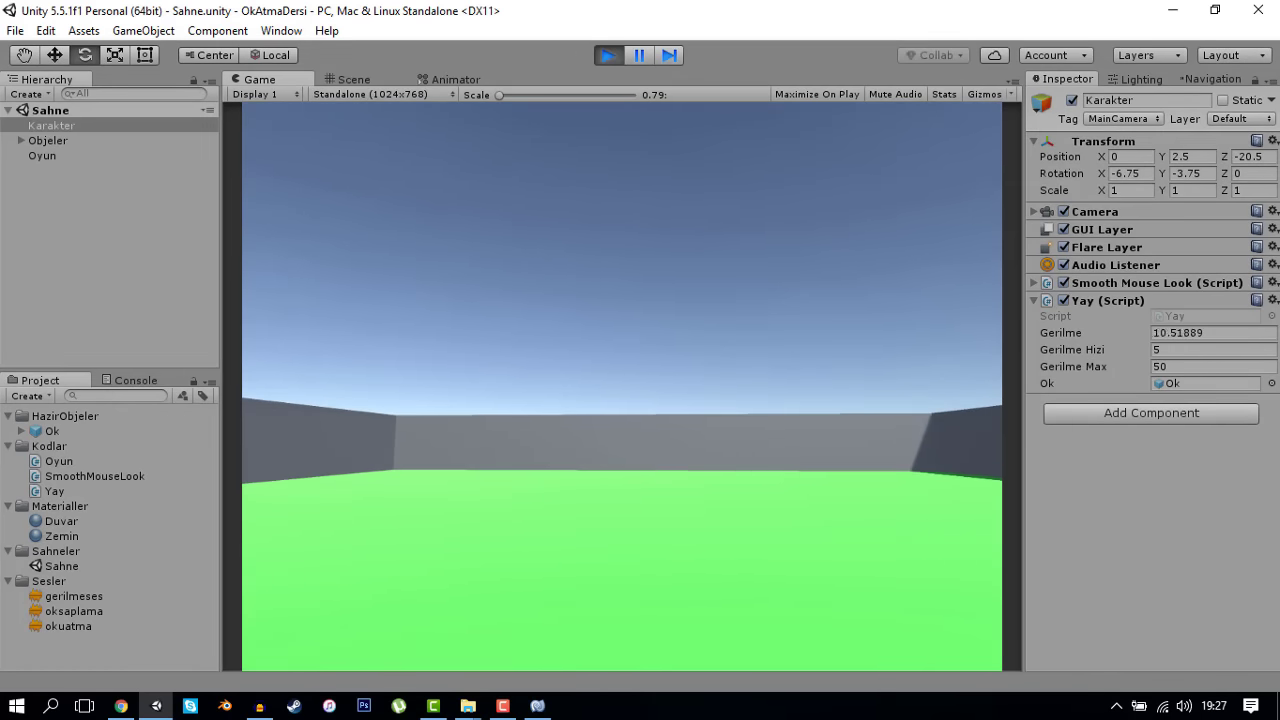
left_click_drag(645, 305, 645, 310)
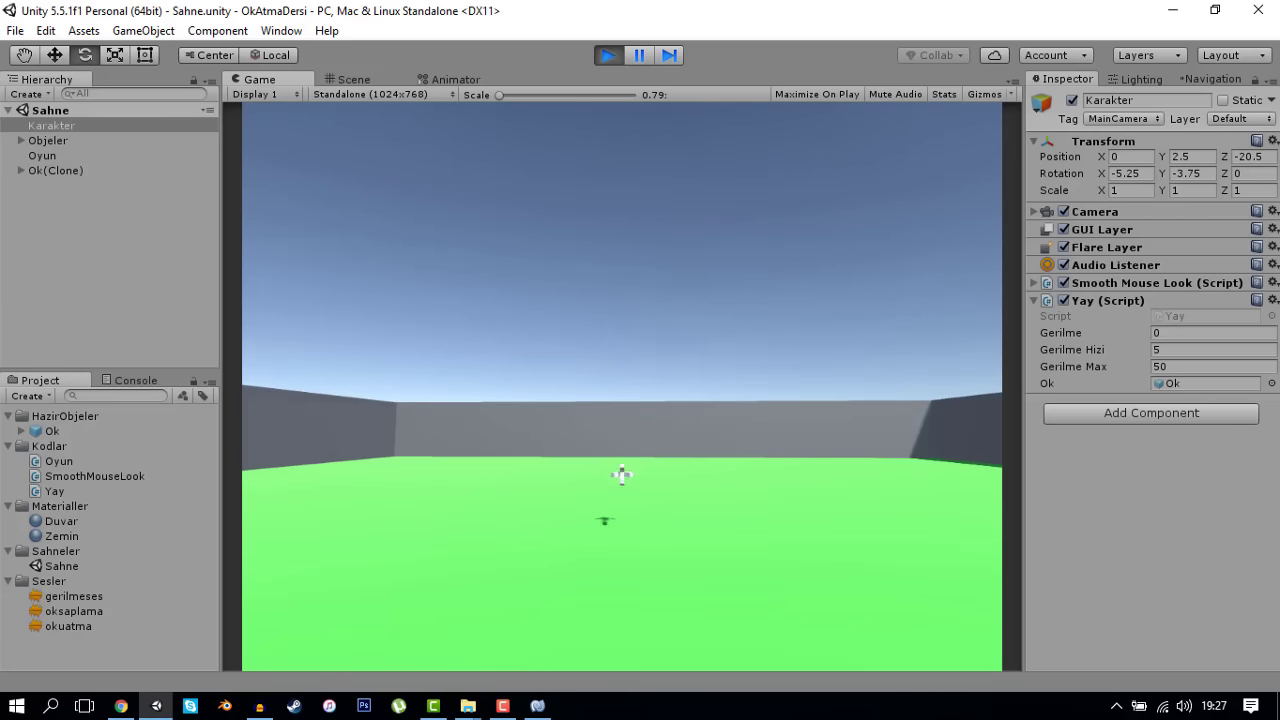
left_click_drag(621, 489, 550, 640)
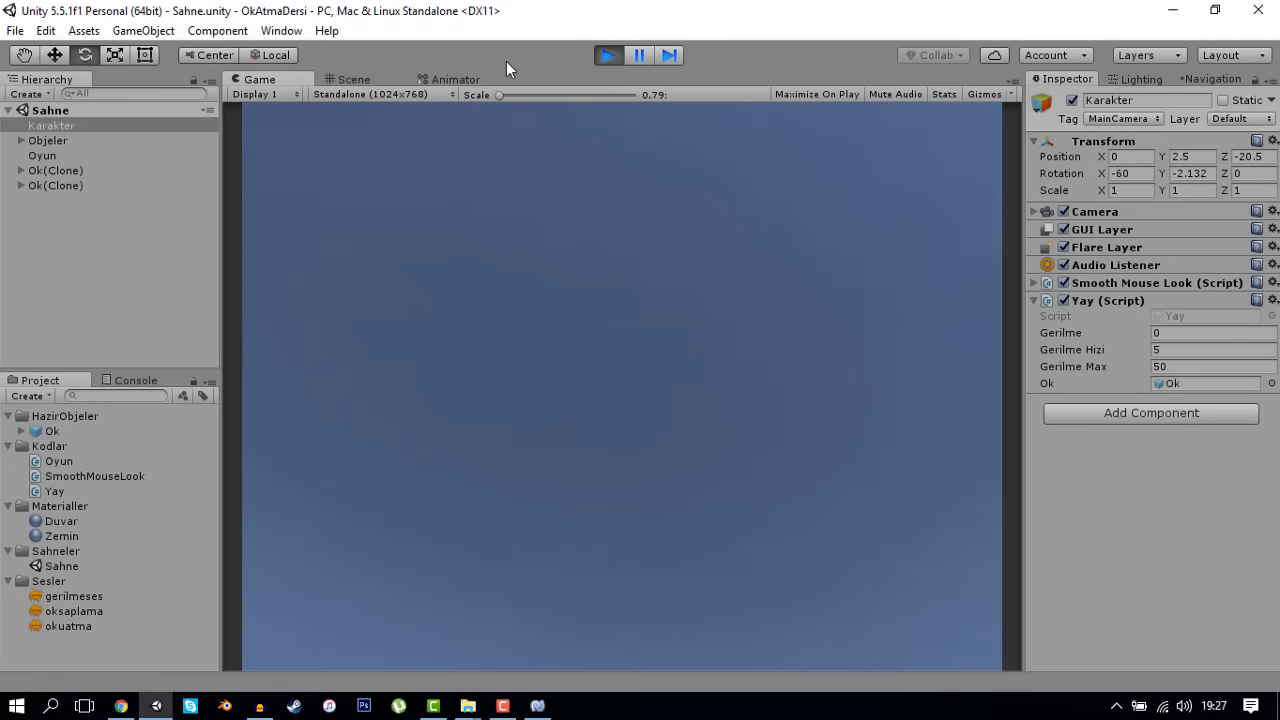
left_click(608, 55)
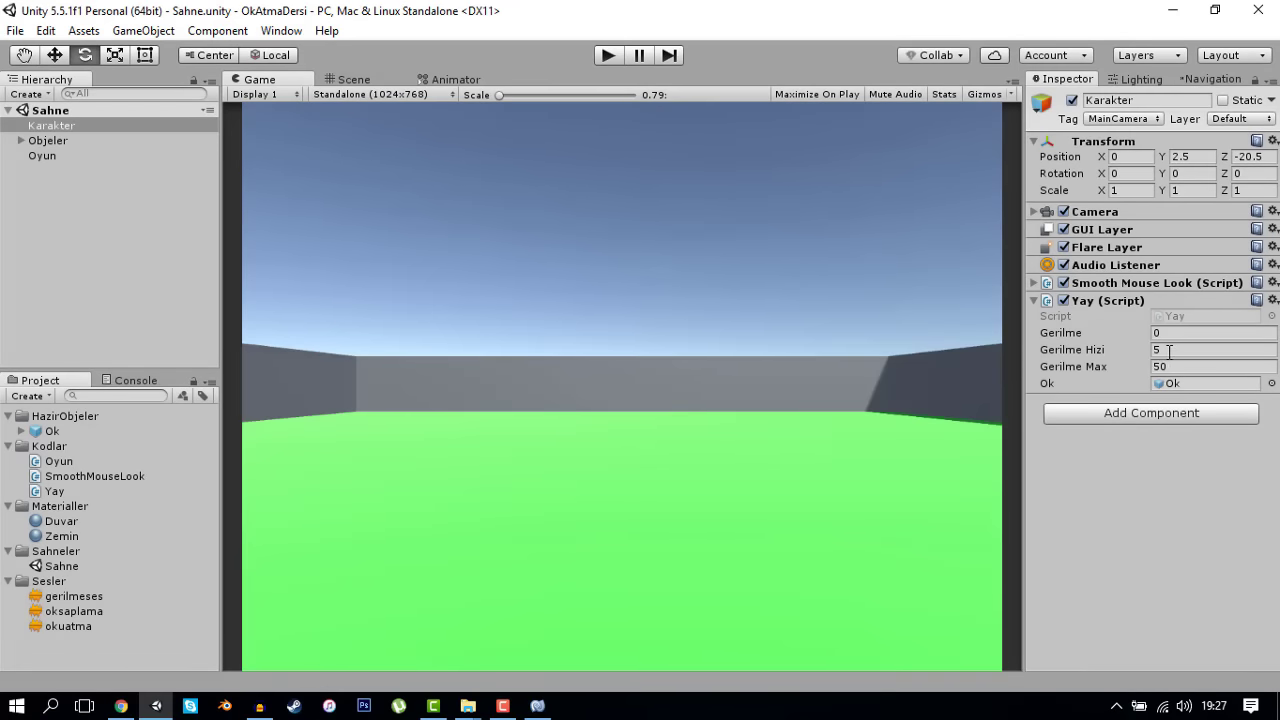
- Set Gerilme Hizi to 20 and fire another arrow in a new play test
left_click(1160, 349)
type("20")
left_click(672, 158)
left_click(606, 56)
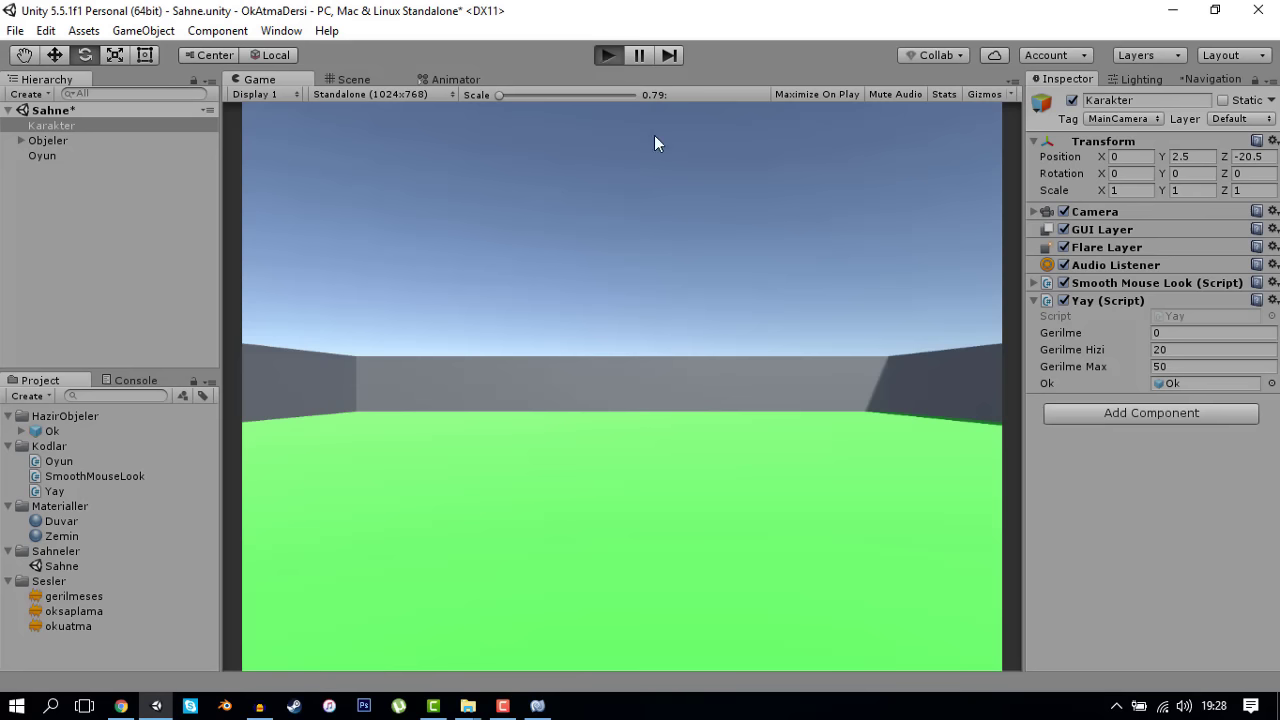
left_click_drag(654, 135, 662, 126)
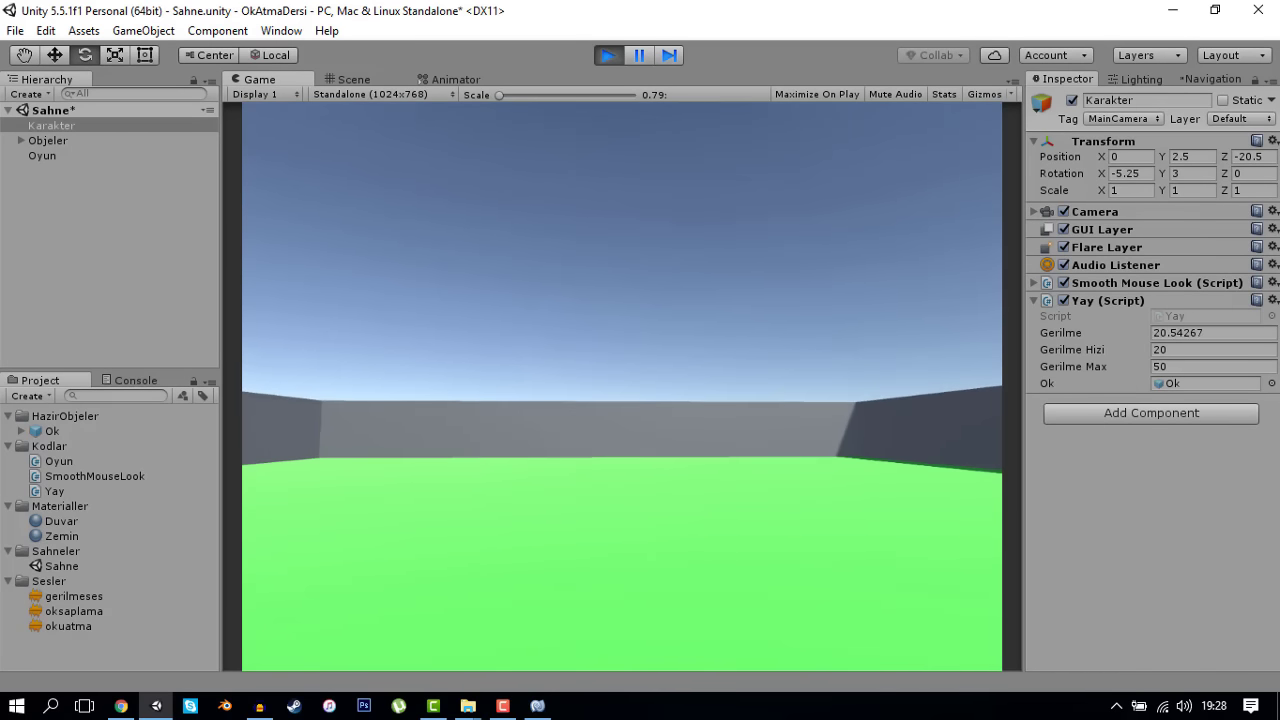
left_click_drag(622, 386, 600, 372)
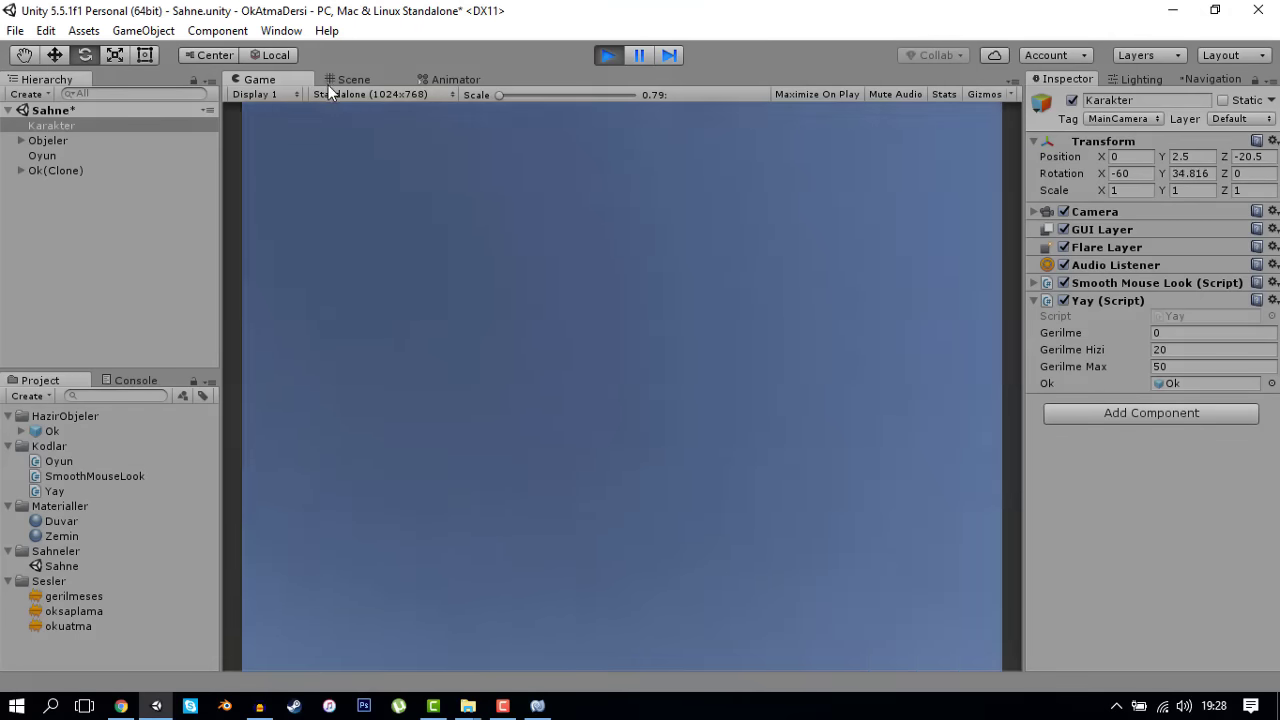
- Select the landed Ok(Clone) arrow, orbit around it to inspect its physics, then stop playing
left_click(328, 85)
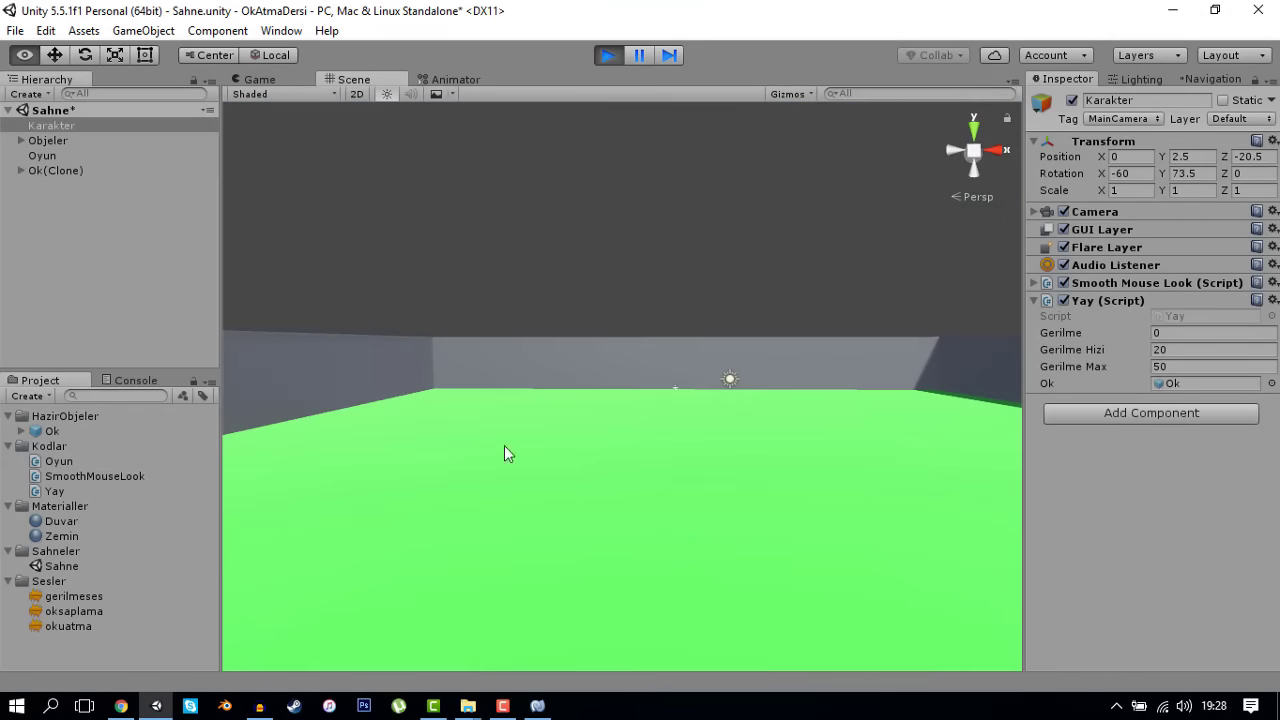
mouse_move(506, 451)
left_mouse_down("alt")
mouse_move(683, 520)
mouse_move(645, 466)
left_mouse_up("alt")
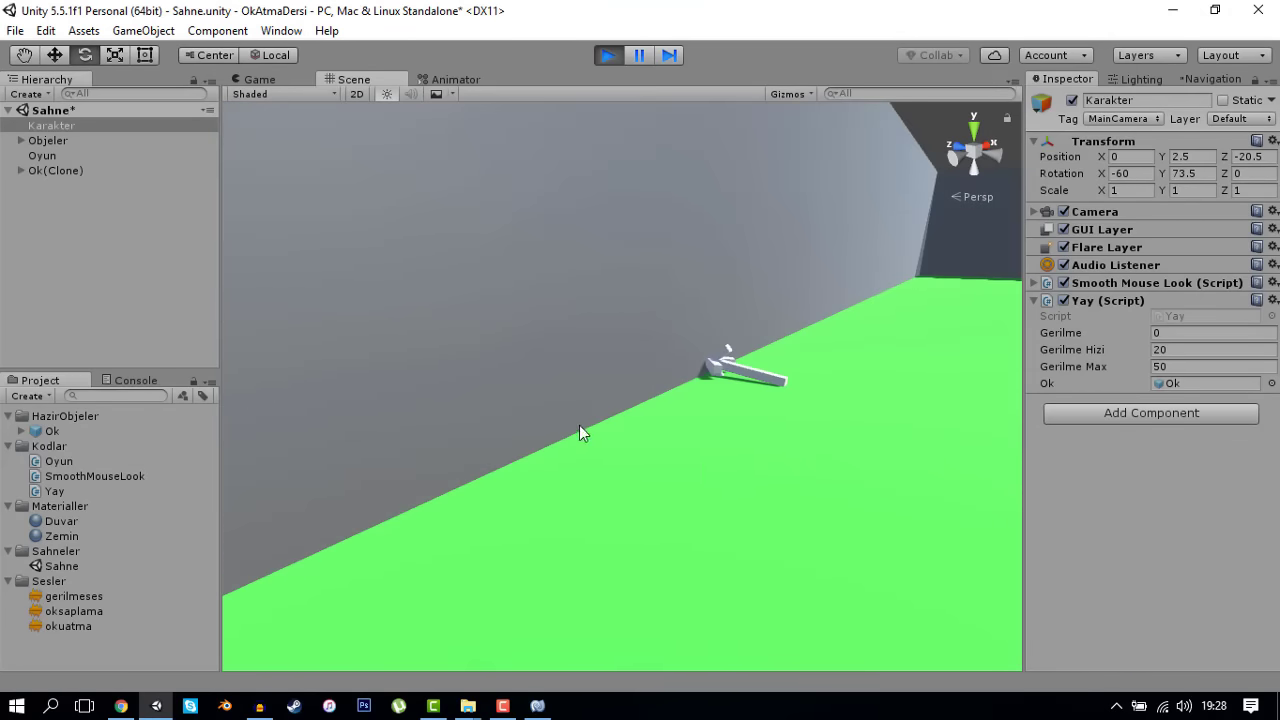
scroll(607, 375, "up", 5)
left_click(607, 375)
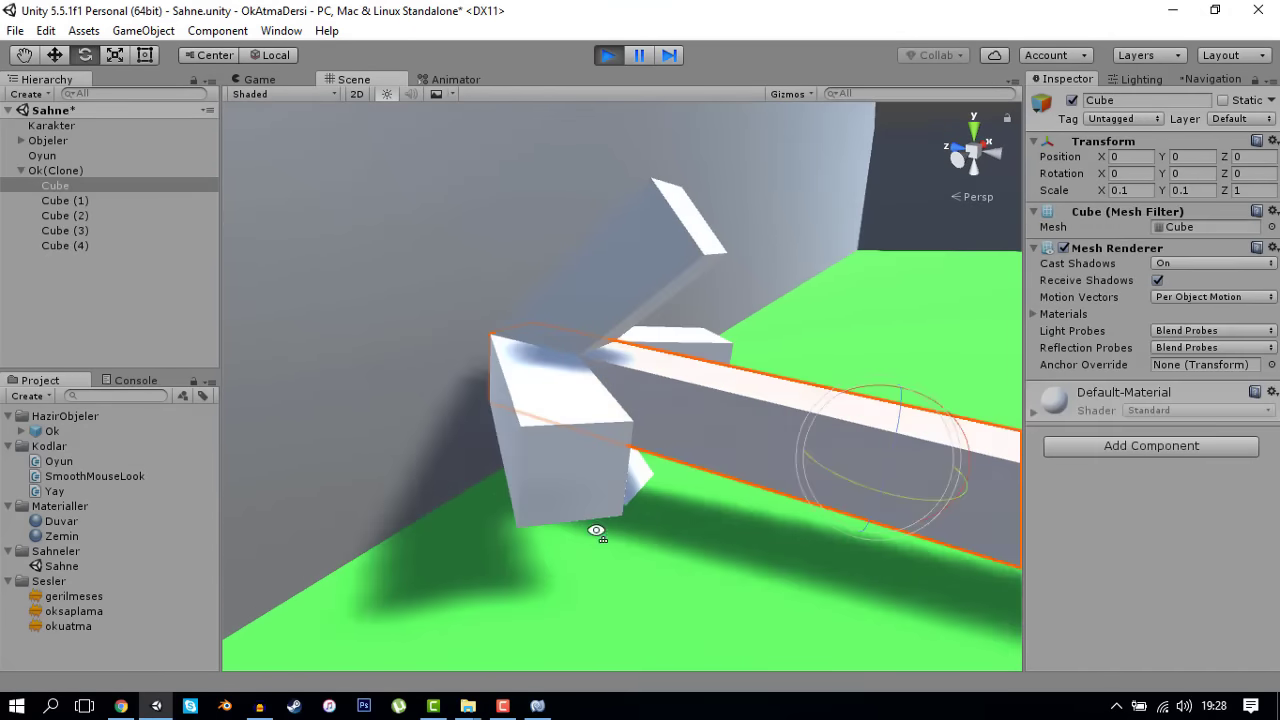
key("f")
left_click(56, 185)
left_click(55, 170)
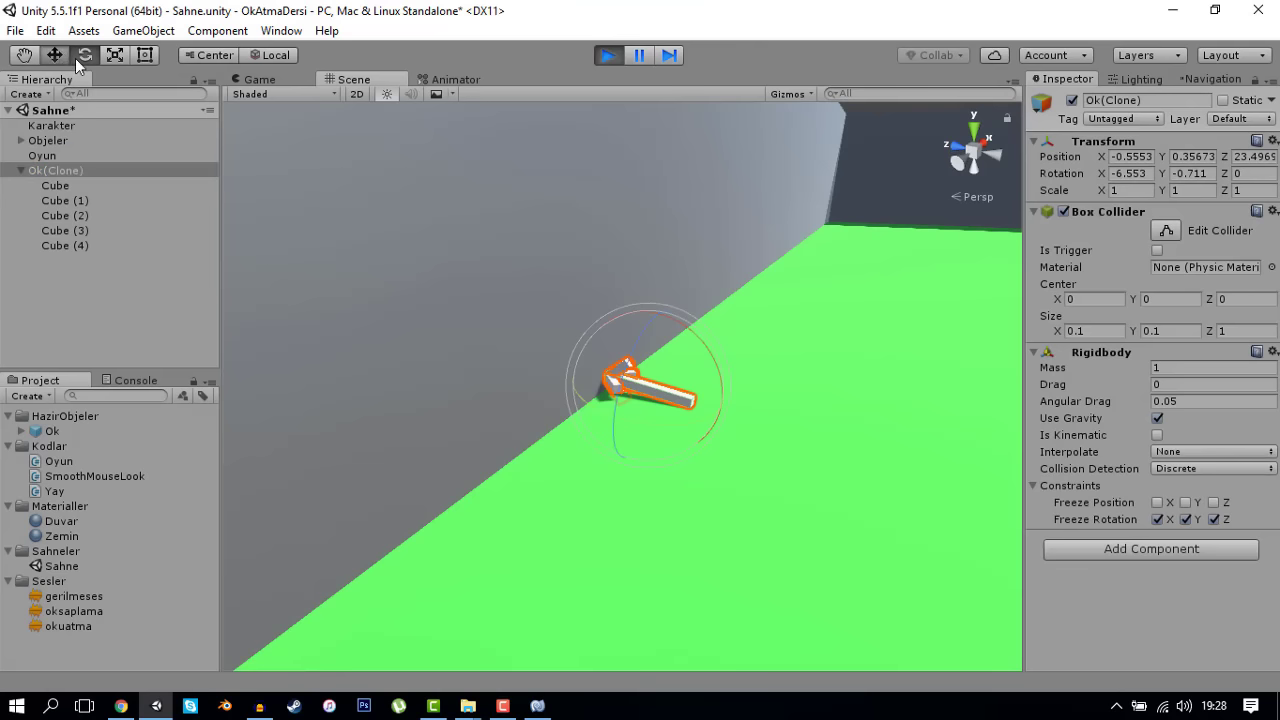
mouse_move(591, 351)
left_mouse_down("alt")
mouse_move(637, 418)
mouse_move(633, 503)
left_mouse_up("alt")
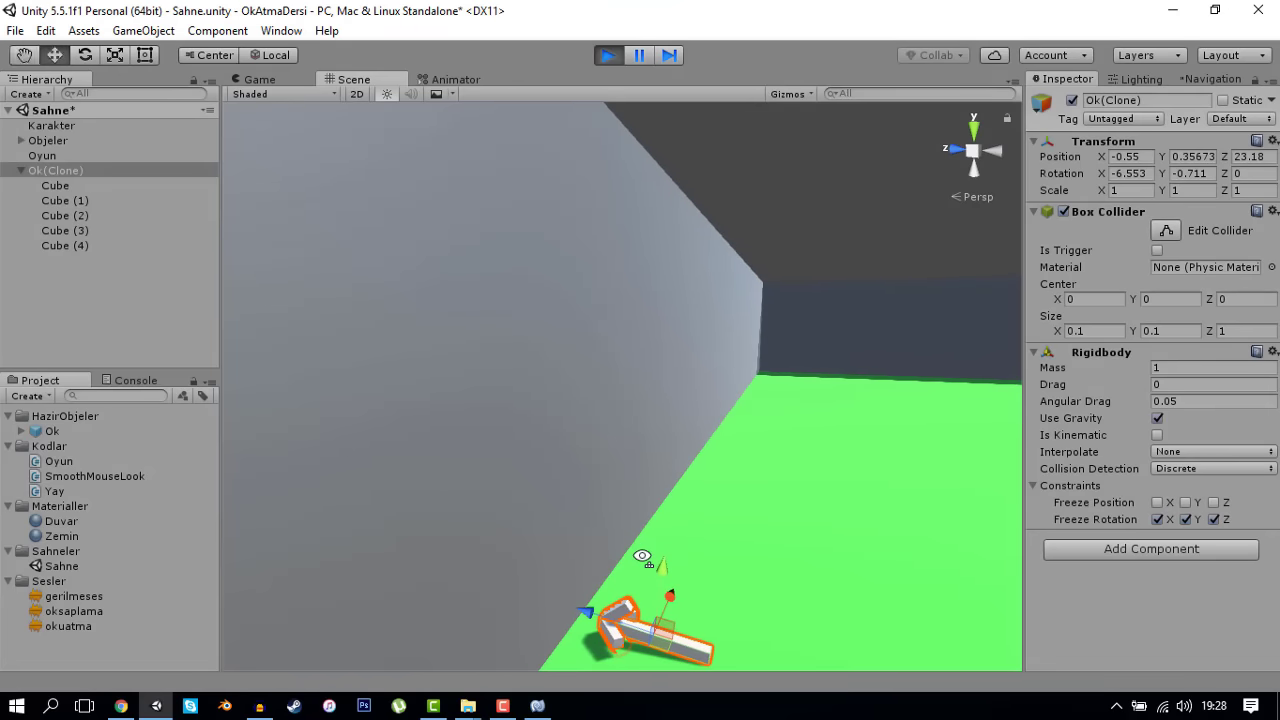
left_click_drag(633, 503, 560, 318, "alt")
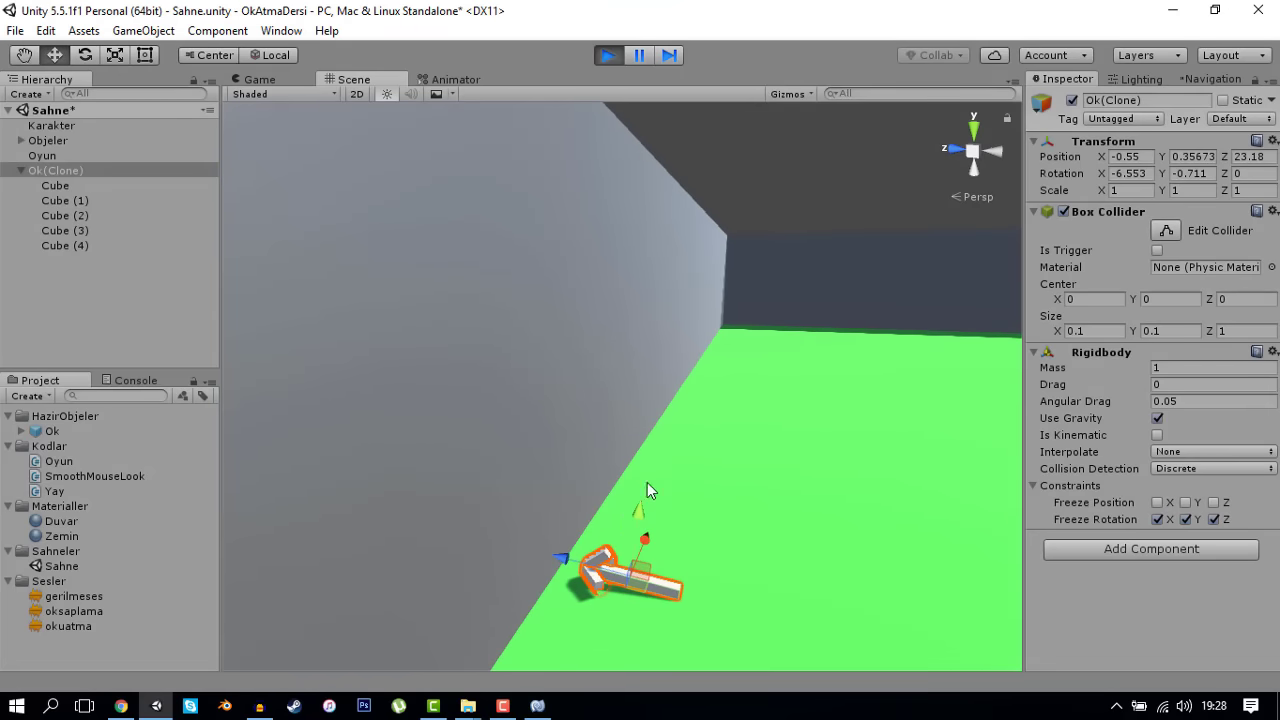
left_click_drag(678, 540, 476, 287, "alt")
left_click_drag(676, 514, 660, 492, "alt")
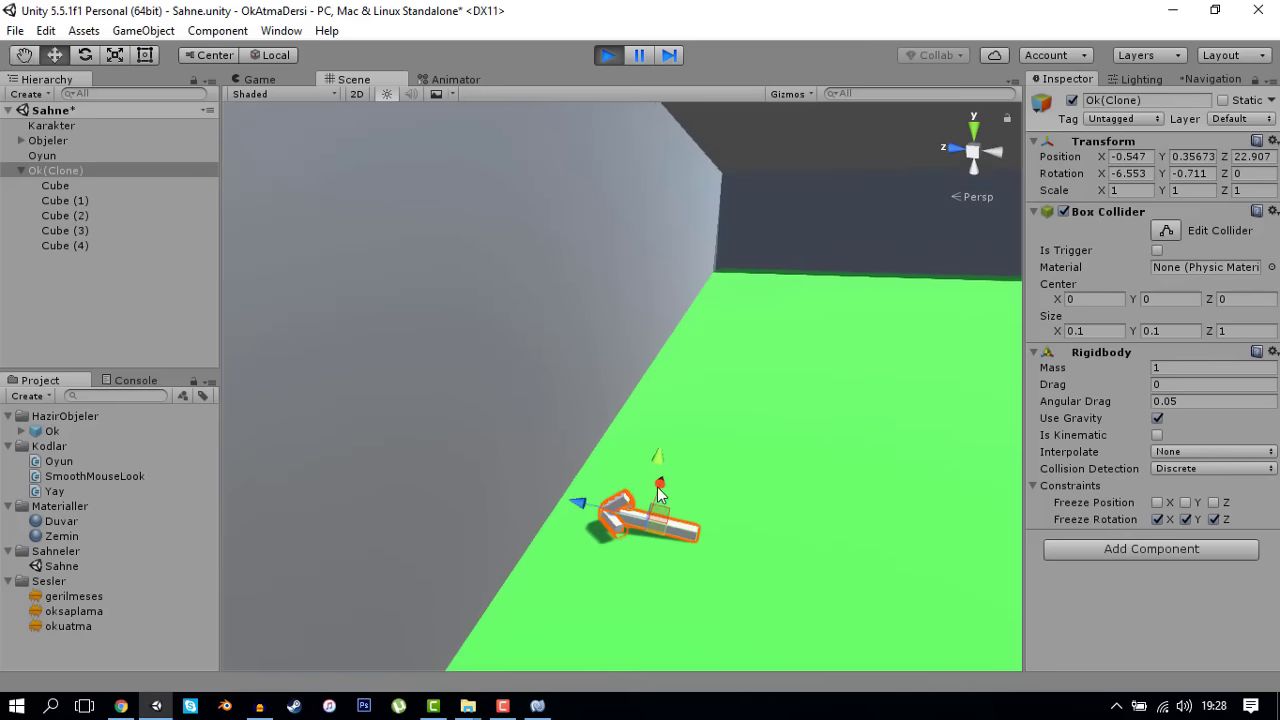
left_click(609, 55)
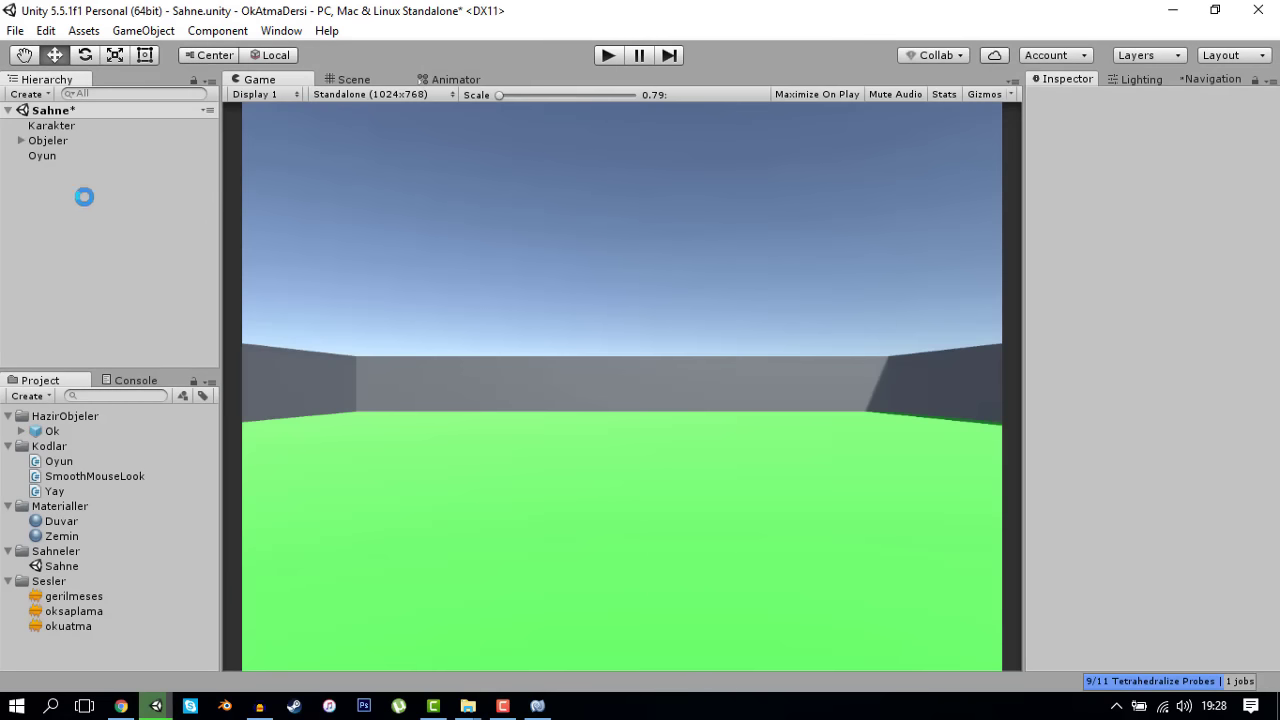
- Place an Ok arrow prefab copy in the scene and position it just above the floor
left_click(352, 80)
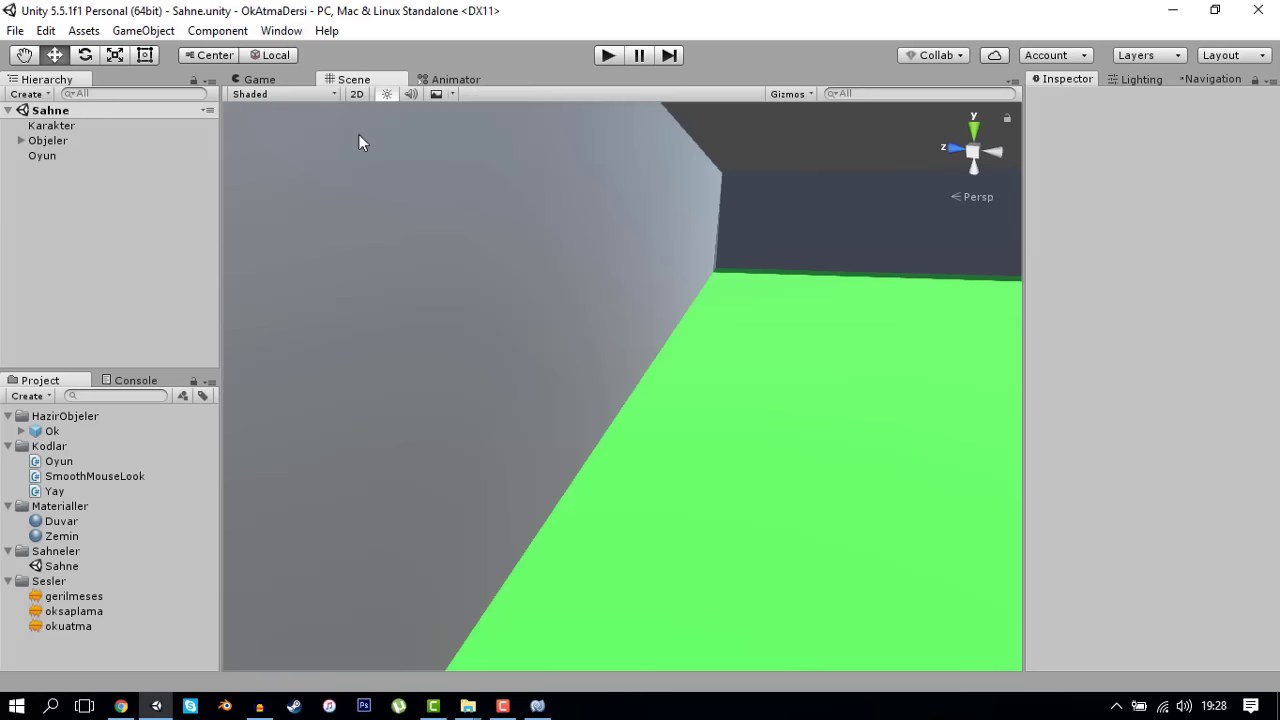
mouse_move(465, 443)
left_mouse_down("alt")
mouse_move(547, 445)
mouse_move(878, 322)
mouse_move(404, 382)
mouse_move(470, 360)
left_mouse_up("alt")
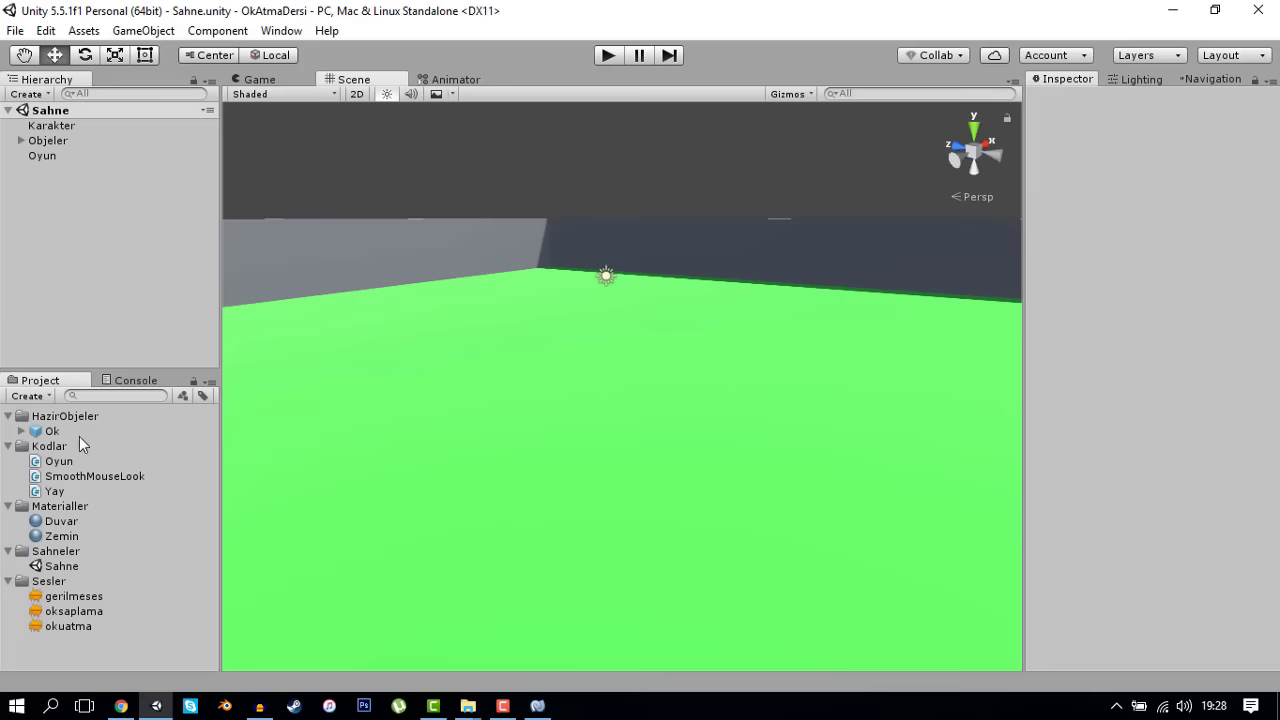
left_click_drag(52, 431, 510, 420)
mouse_move(509, 357)
left_mouse_down()
mouse_move(474, 155)
mouse_move(695, 366)
left_mouse_up()
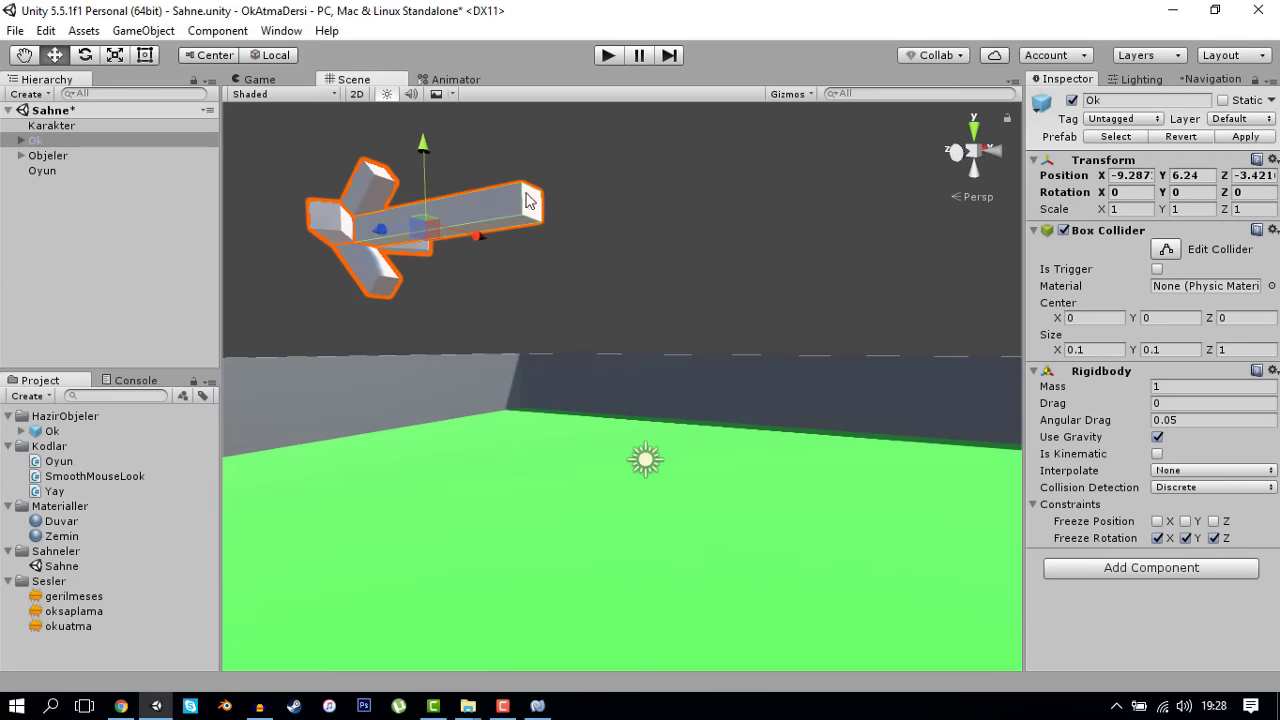
scroll(640, 420, "down", 5)
mouse_move(607, 284)
left_mouse_down()
mouse_move(600, 450)
mouse_move(634, 489)
mouse_move(709, 380)
left_mouse_up()
scroll(698, 288, "up", 3)
left_click_drag(698, 281, 699, 218)
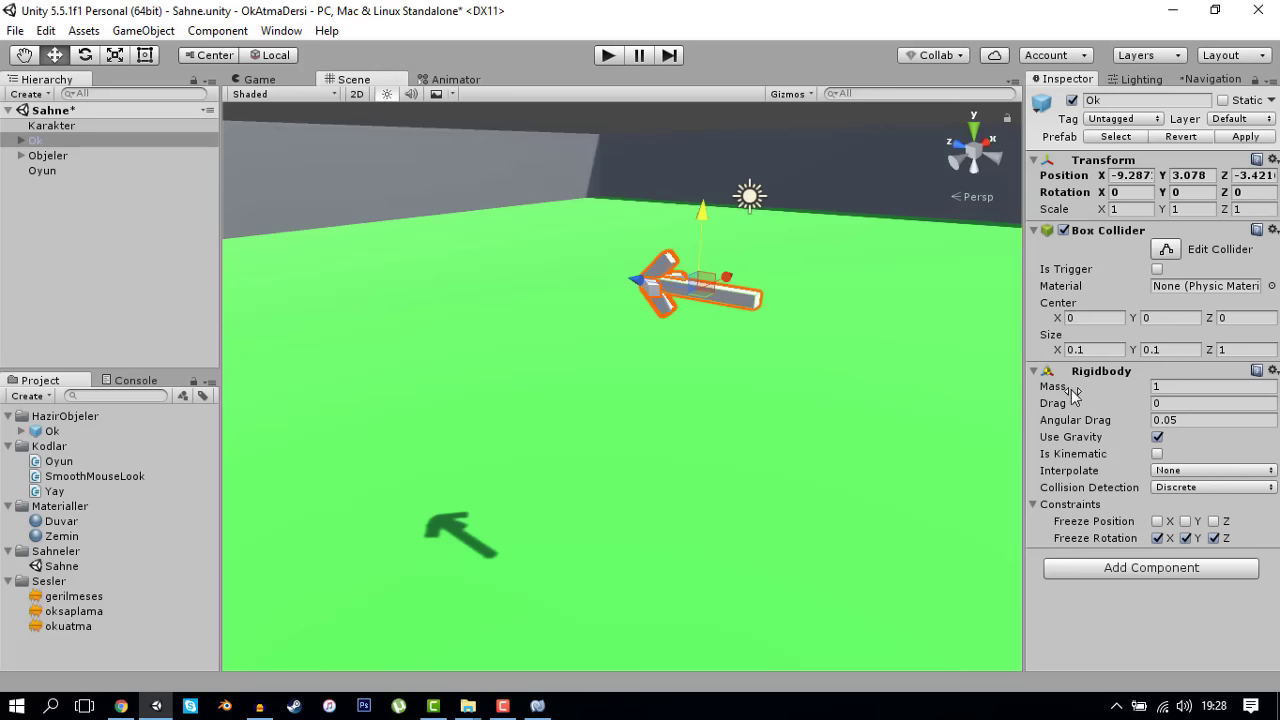
- Save the scene, then delete the placed Ok arrow copy
mouse_move(1071, 389)
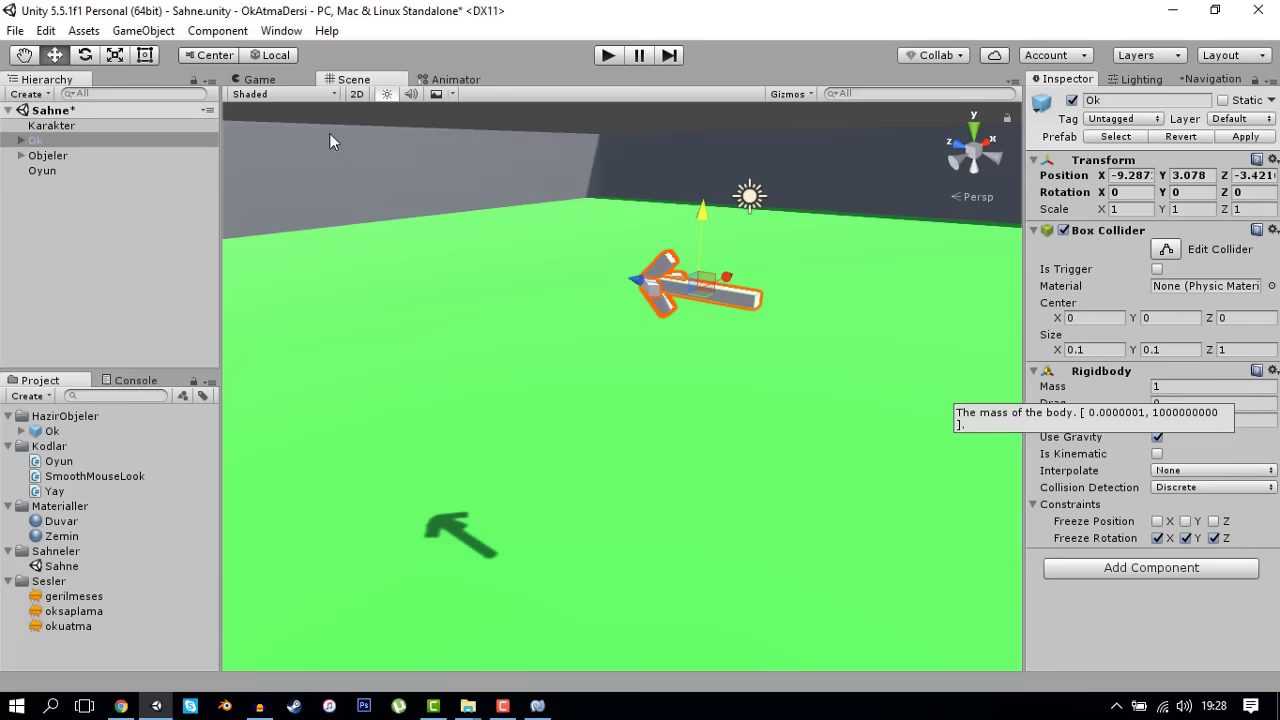
left_click(170, 279)
key("ctrl+s")
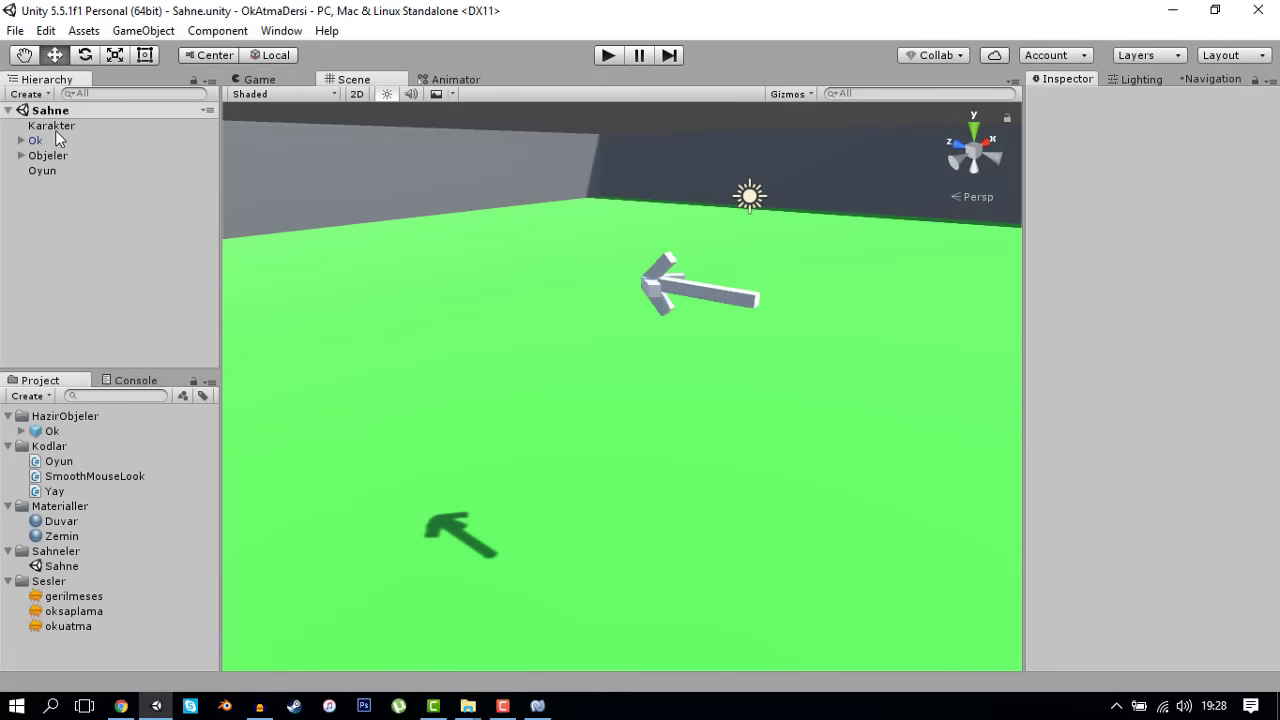
left_click(55, 140)
key("Delete")
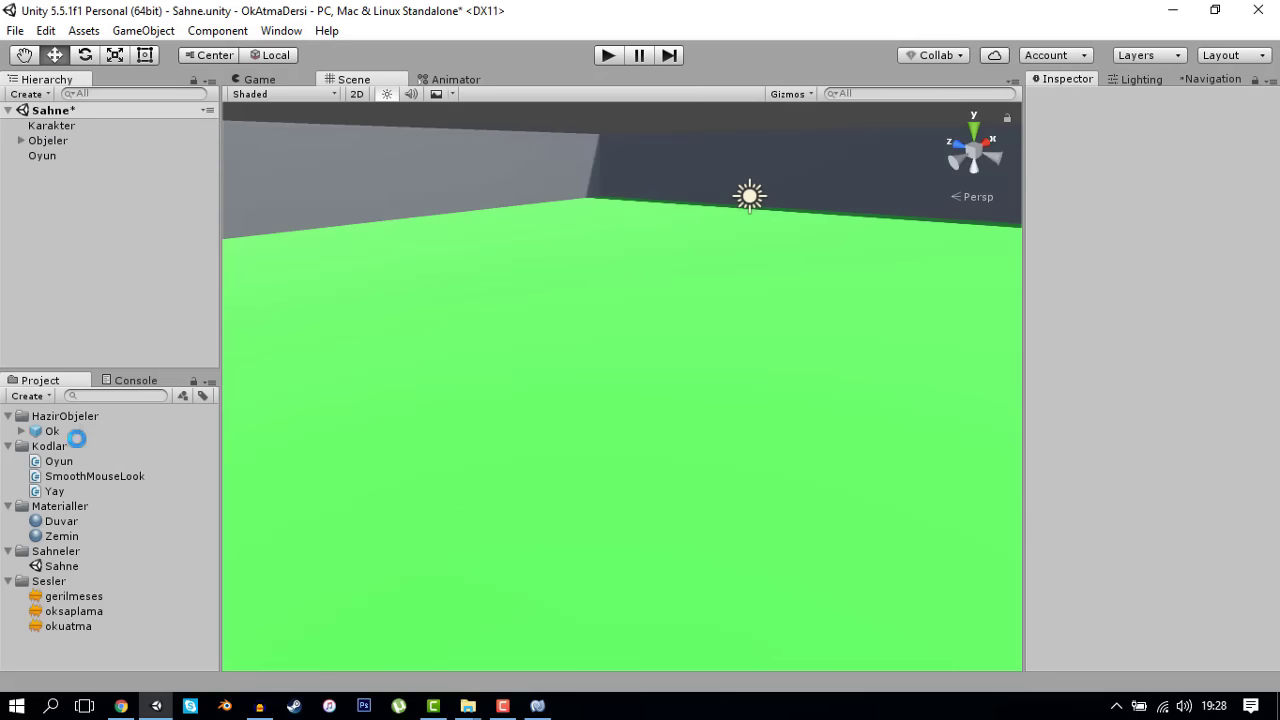
- Create a new C# script named Ok in the Kodlar folder
left_click(51, 448)
right_click(48, 452)
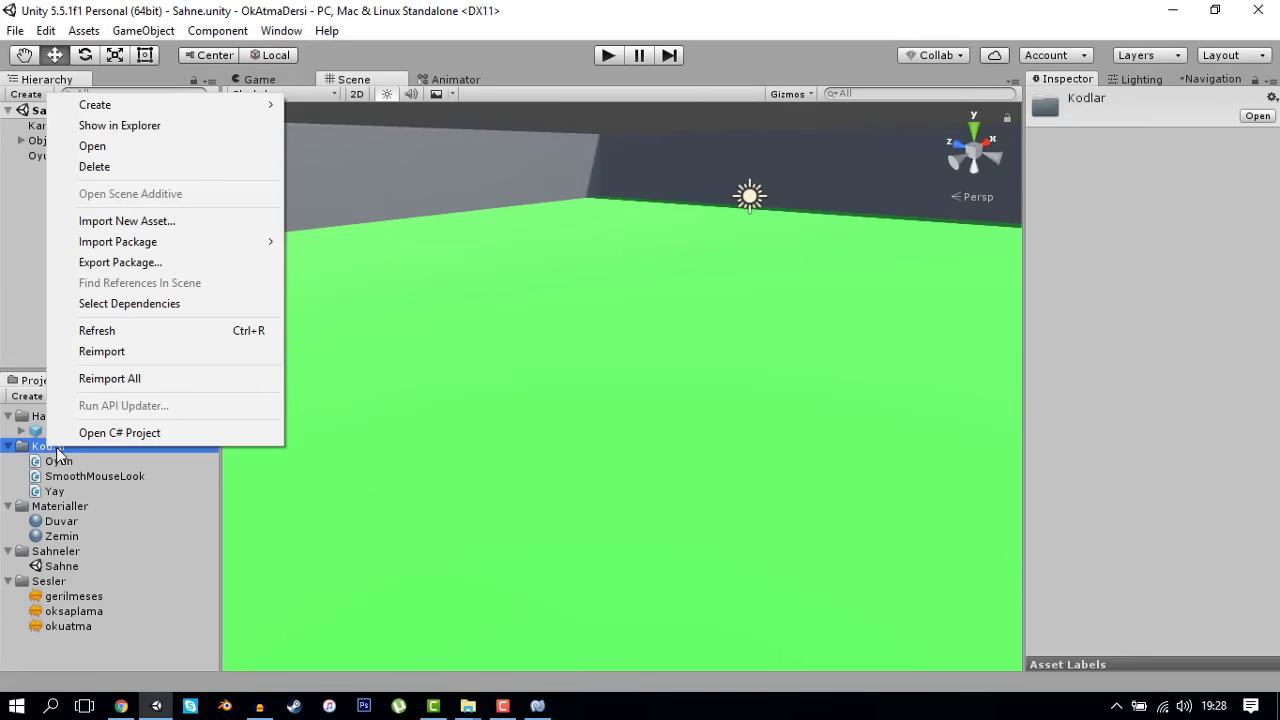
mouse_move(145, 106)
left_click(335, 133)
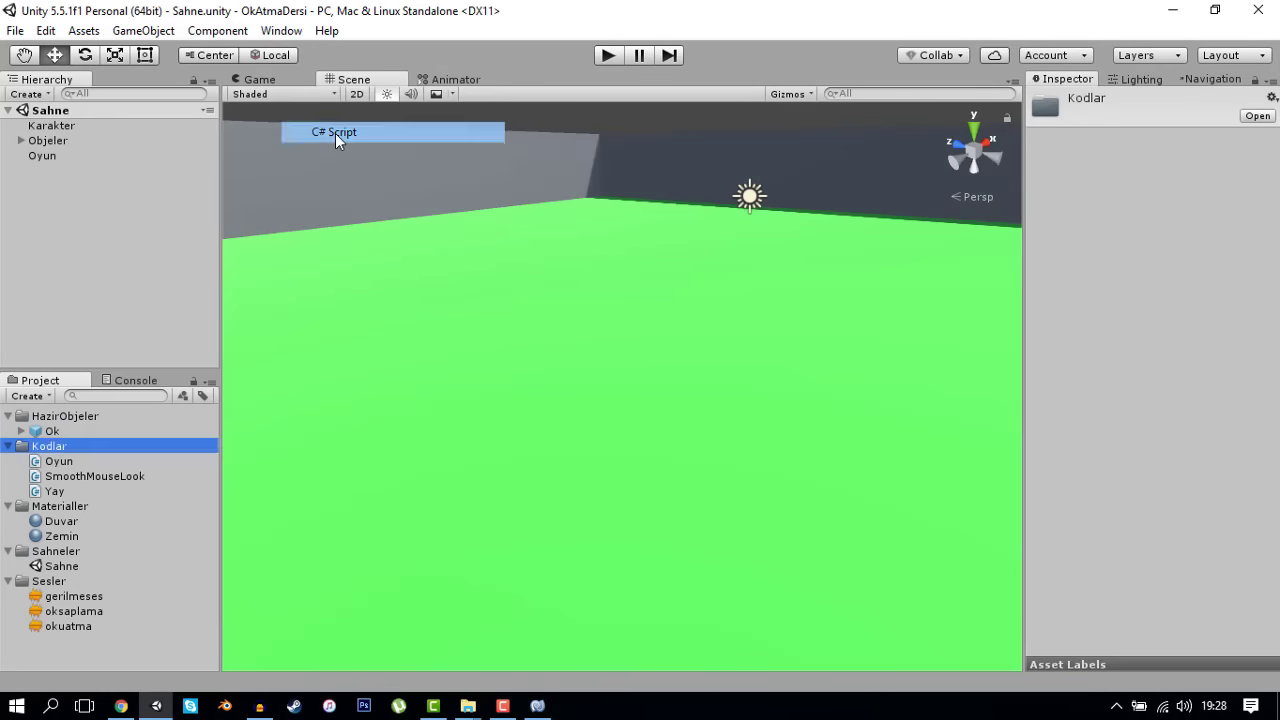
type("Ok")
key("Return")
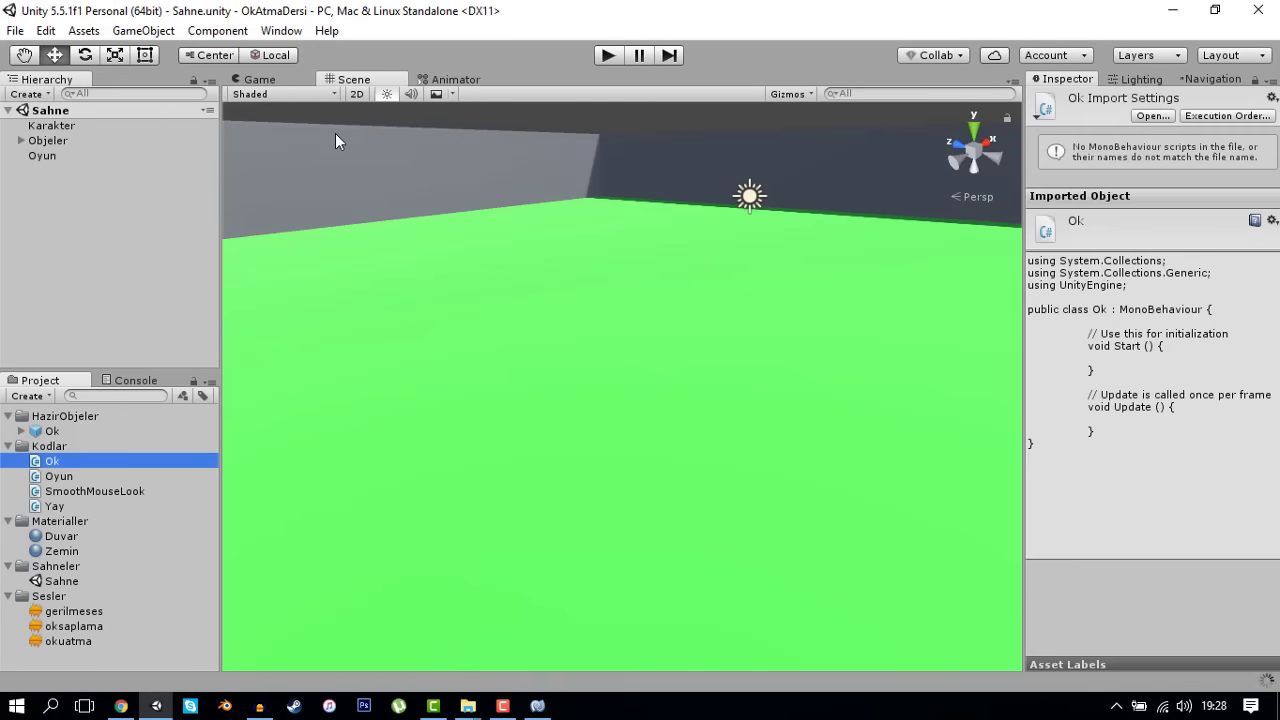
- Open Ok.cs in MonoDevelop and begin a void OnCollisionEnter method below Update
double_click(50, 463)
left_click(1130, 649)
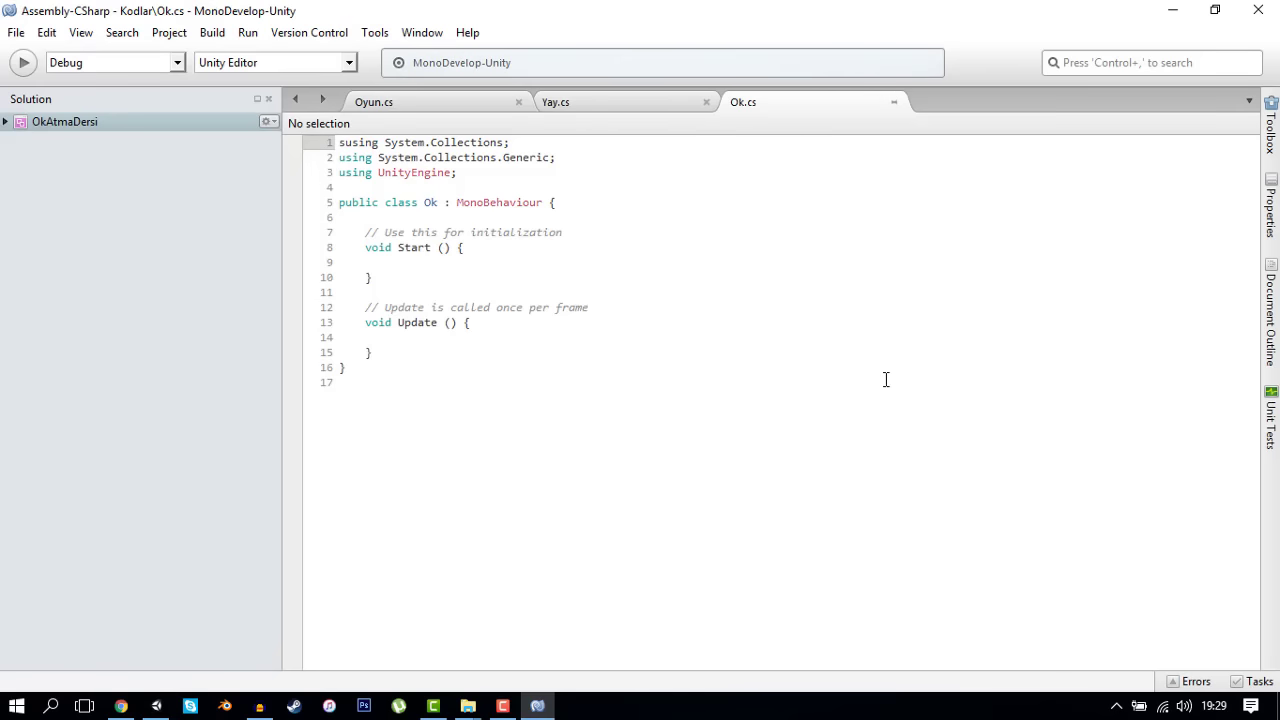
left_click(410, 353)
key("Return")
key("Return")
type("void On")
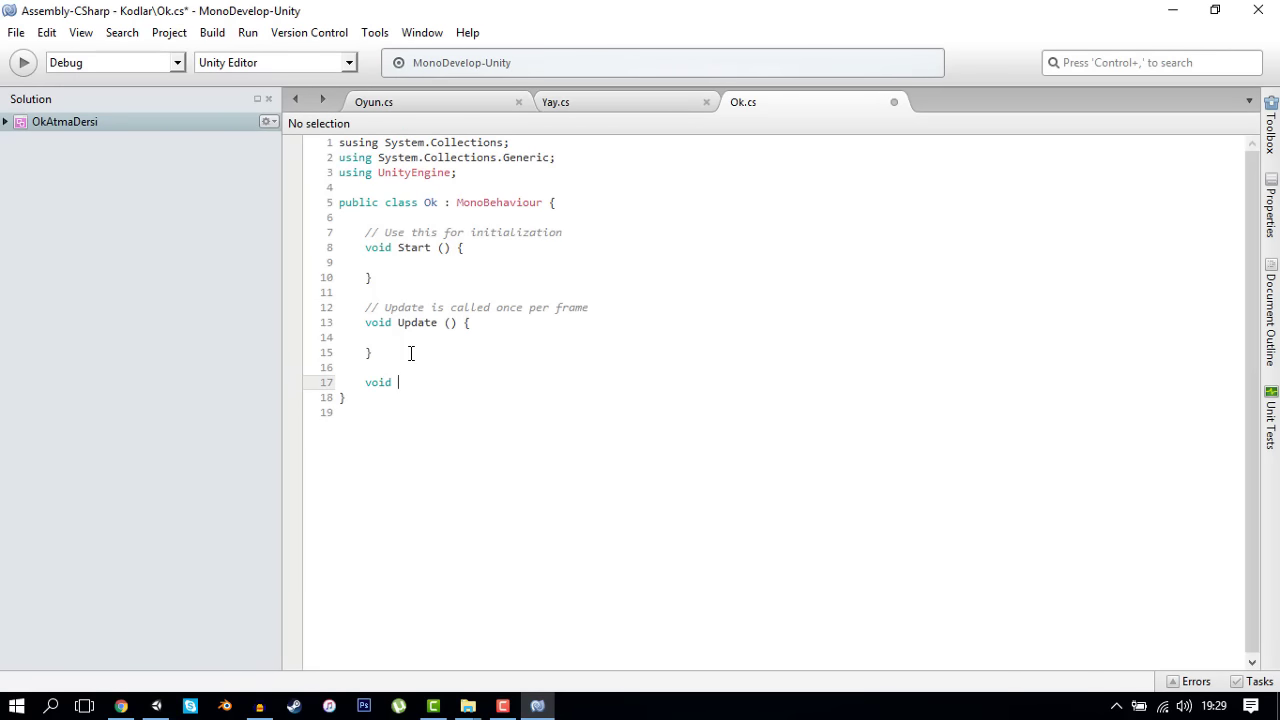
type("Co")
type("llisionEnter")
- Place an Ok arrow prefab from Objeler on the floor and frame it in the Scene view
left_click(156, 706)
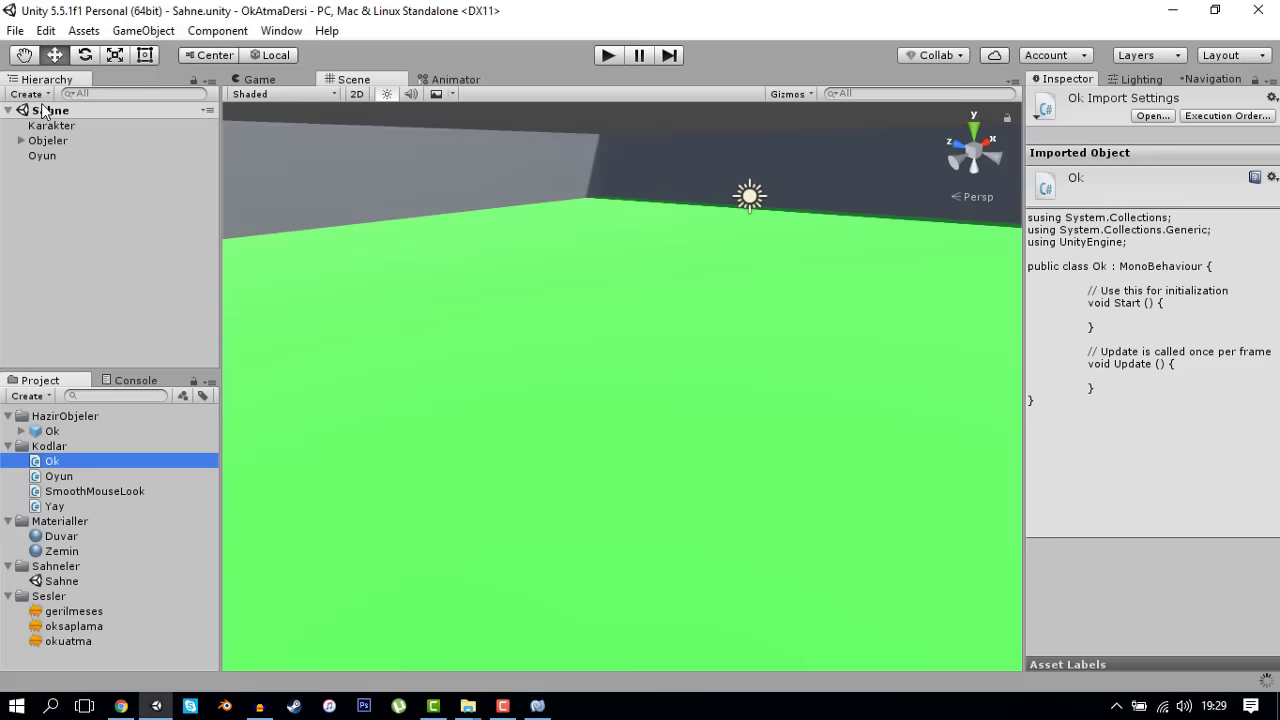
left_click(37, 155)
left_click(40, 142)
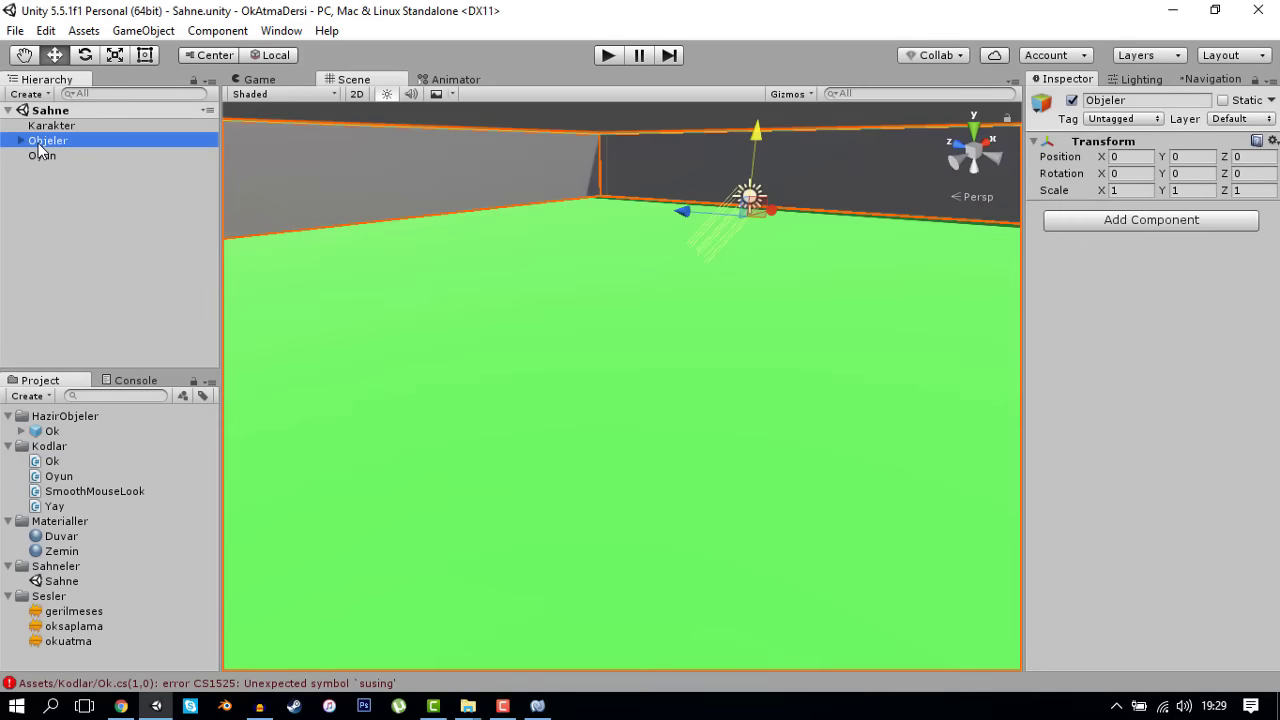
left_click(470, 343)
left_click_drag(52, 431, 633, 363)
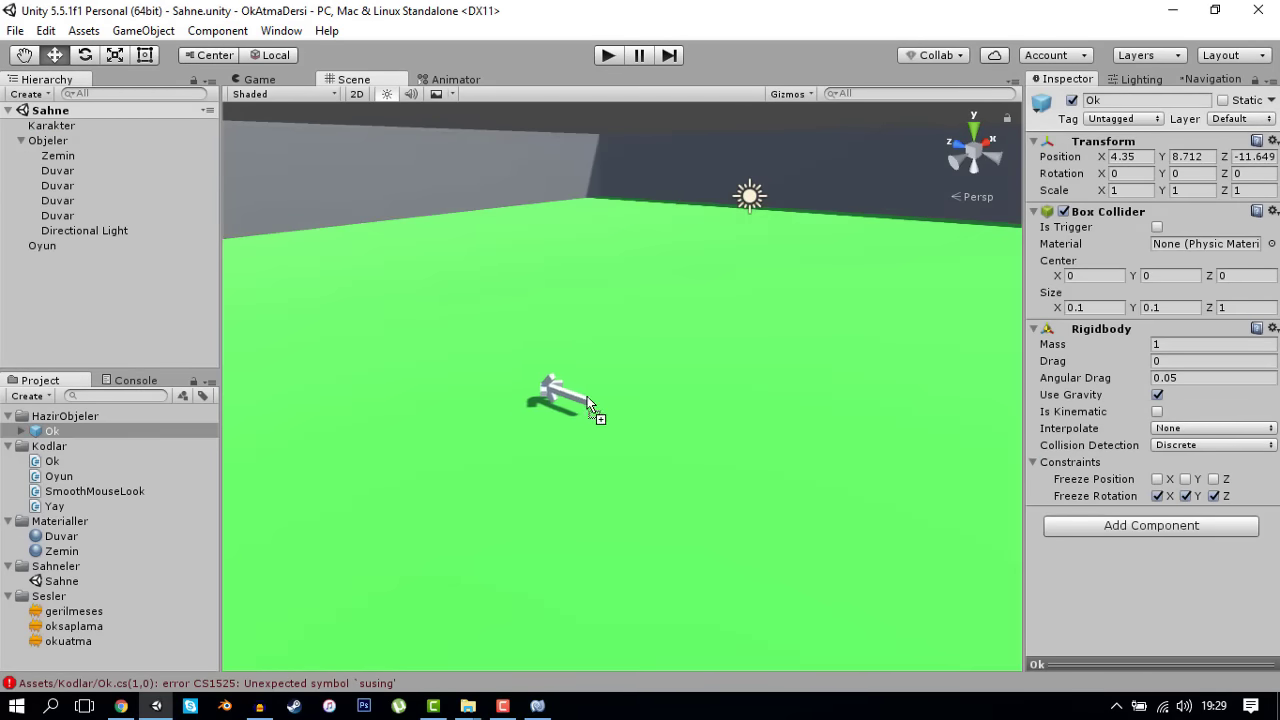
key("f")
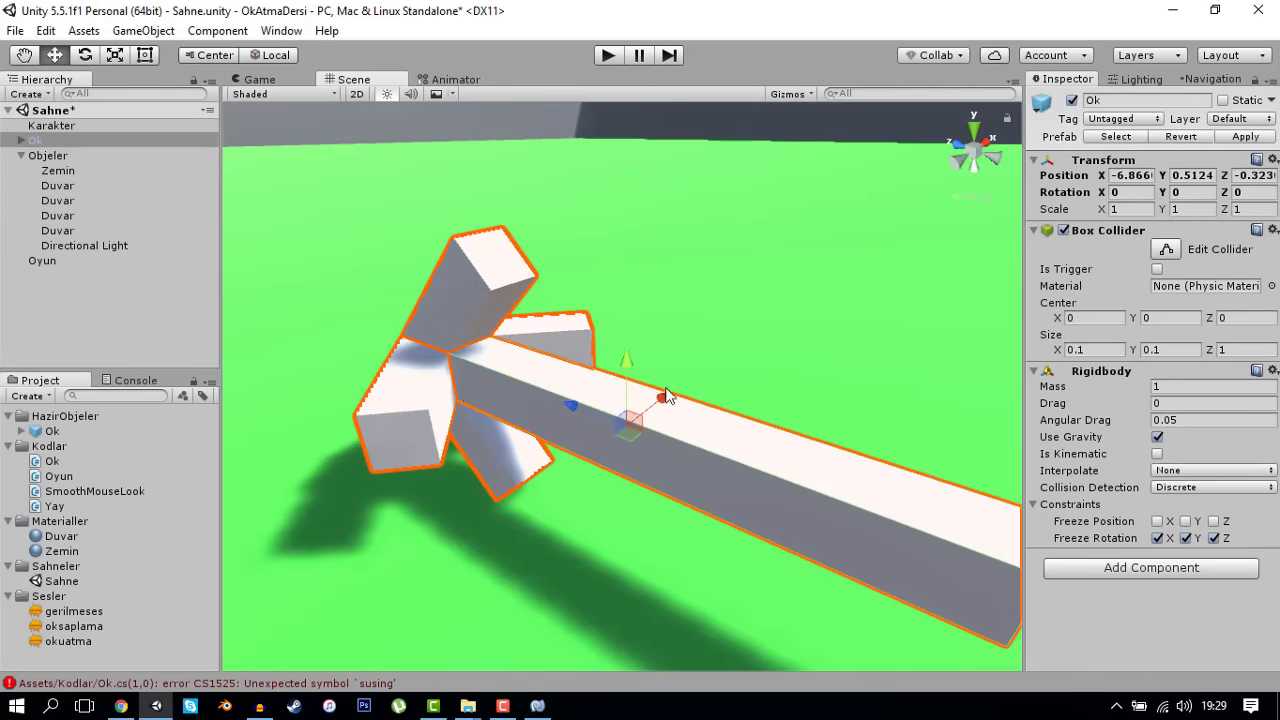
left_click_drag(500, 370, 490, 433, "alt")
scroll(490, 433, "up", 5)
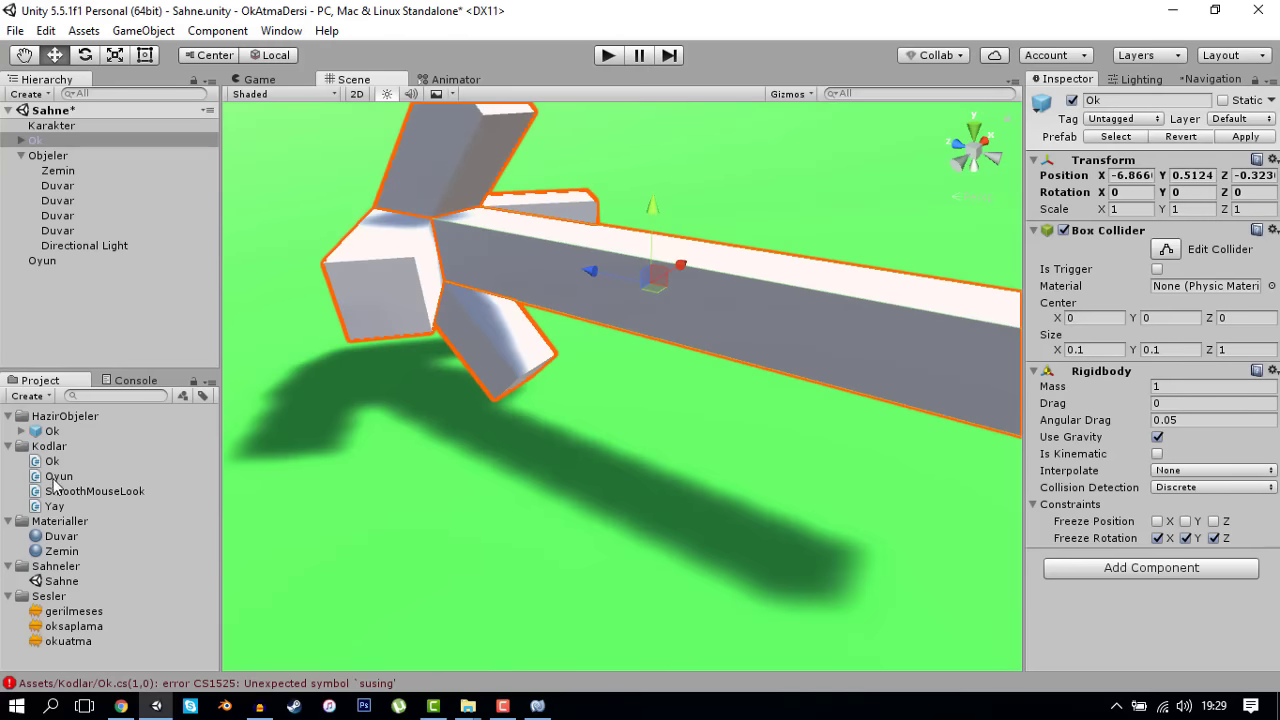
- Attach the Ok script to the arrow and check its Box Collider and Rigidbody components
mouse_move(52, 461)
left_mouse_down()
mouse_move(618, 497)
mouse_move(1112, 598)
left_mouse_up()
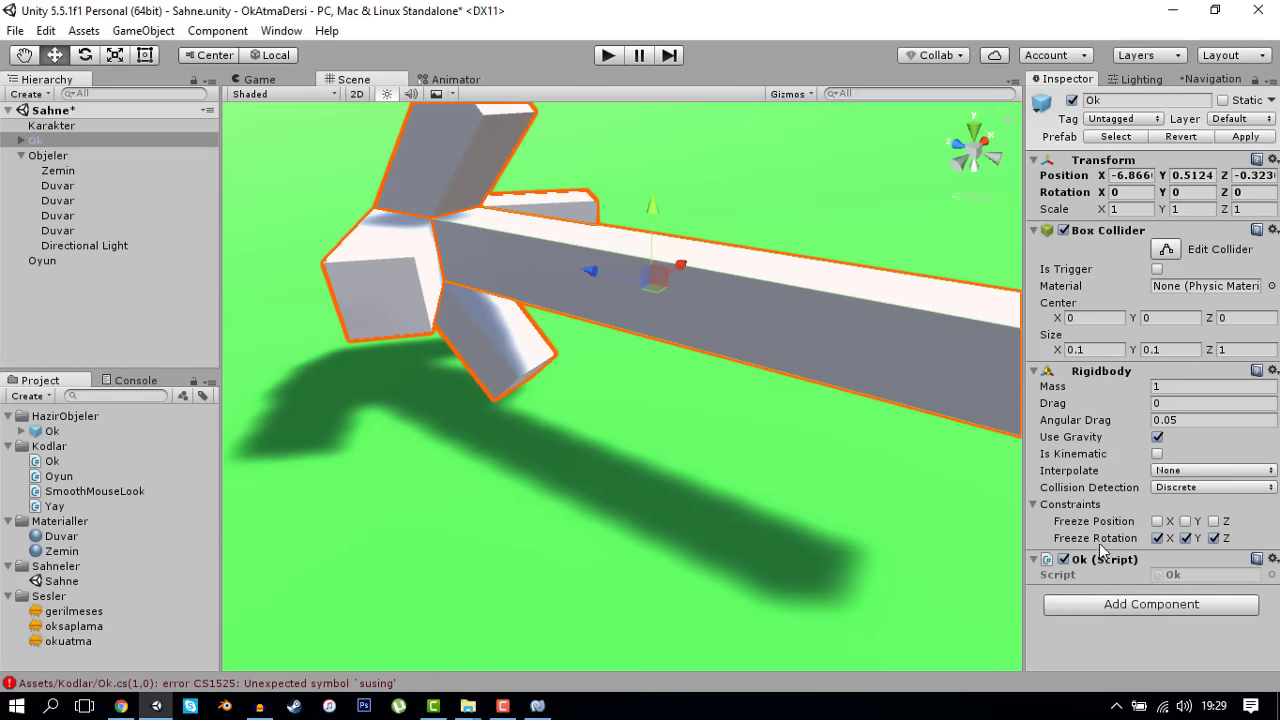
left_click(1082, 232)
left_click(1122, 232)
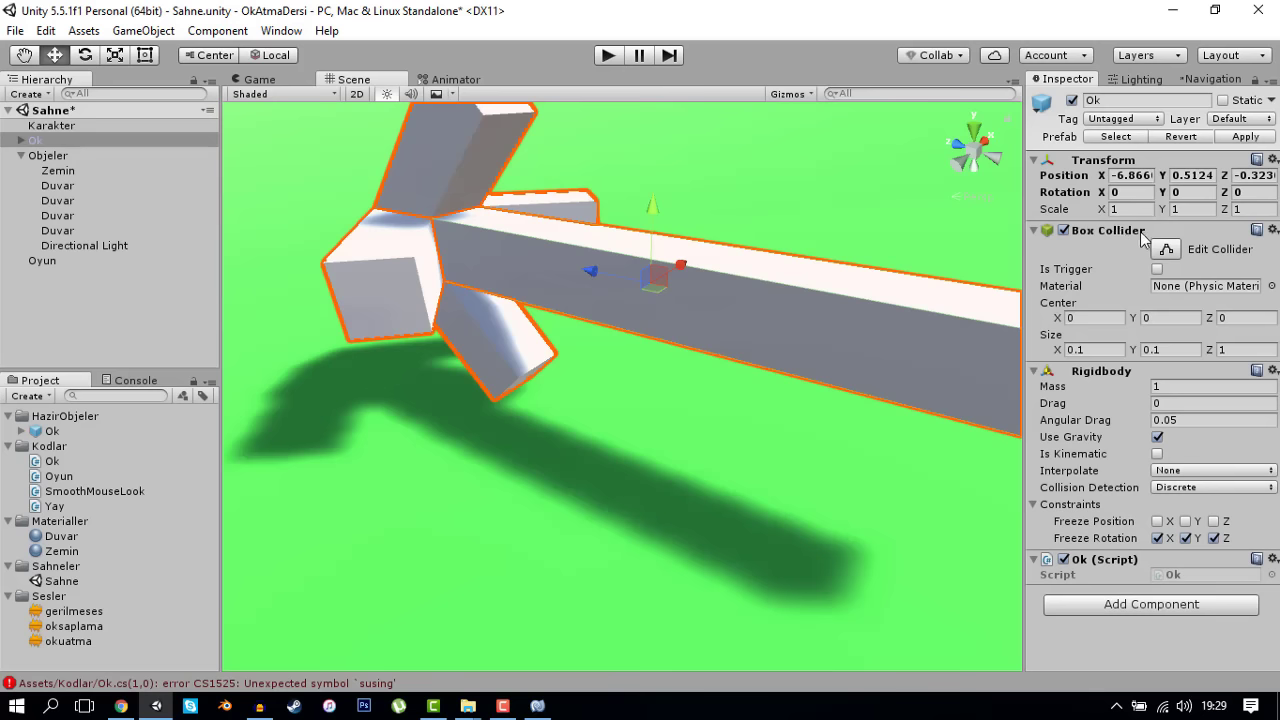
left_click(1095, 375)
left_click(1098, 374)
- Look around the arrow, briefly selecting Duvar walls before reselecting the Ok arrow
right_click_drag(740, 360, 823, 356)
mouse_move(587, 346)
right_mouse_down()
mouse_move(517, 313)
mouse_move(698, 386)
mouse_move(570, 376)
right_mouse_up()
left_click(570, 376)
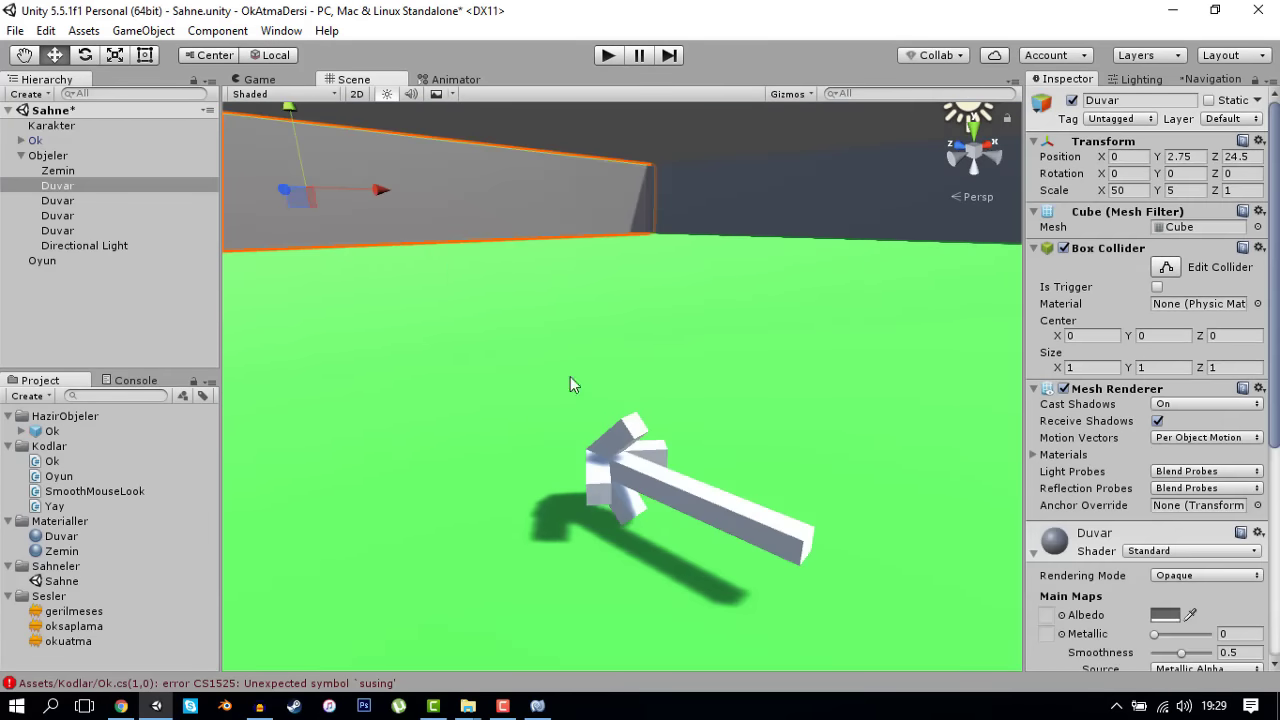
left_click(655, 490)
mouse_move(655, 490)
right_mouse_down()
mouse_move(647, 527)
mouse_move(760, 520)
mouse_move(692, 393)
mouse_move(677, 441)
right_mouse_up()
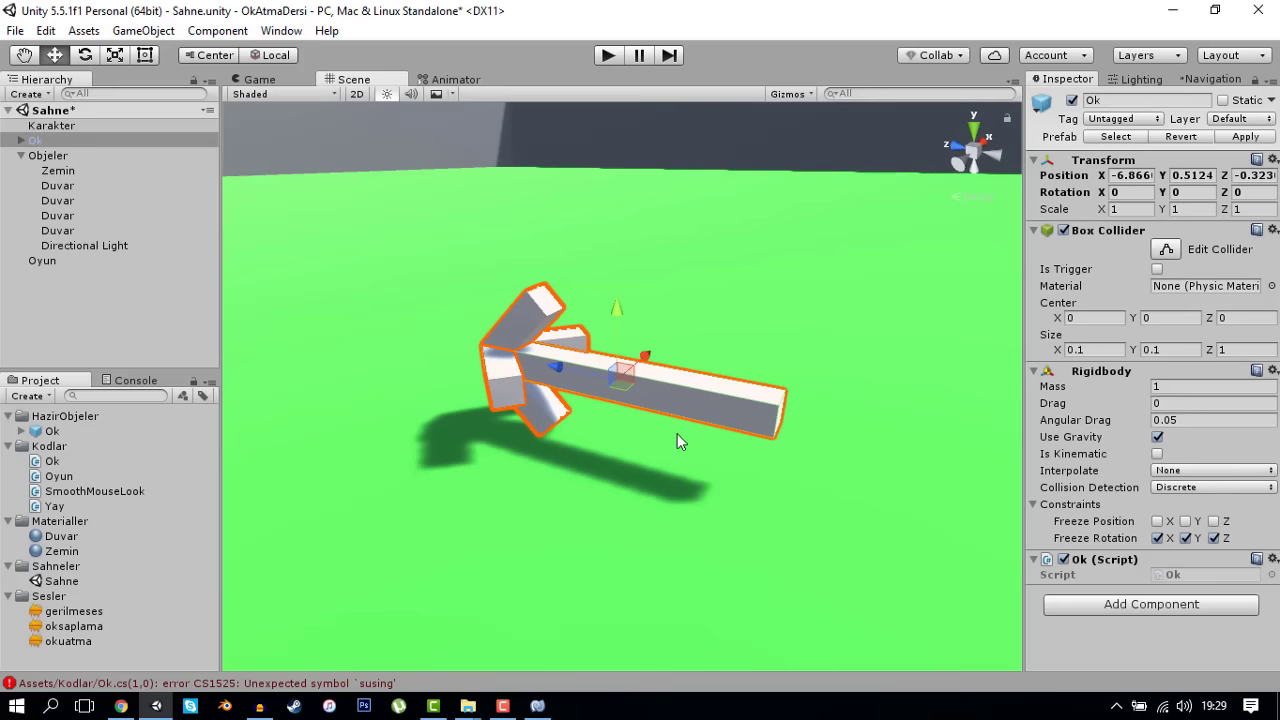
left_click(648, 438)
left_click(679, 393)
- Raise the Ok arrow above the floor in the Scene view
left_click(538, 706)
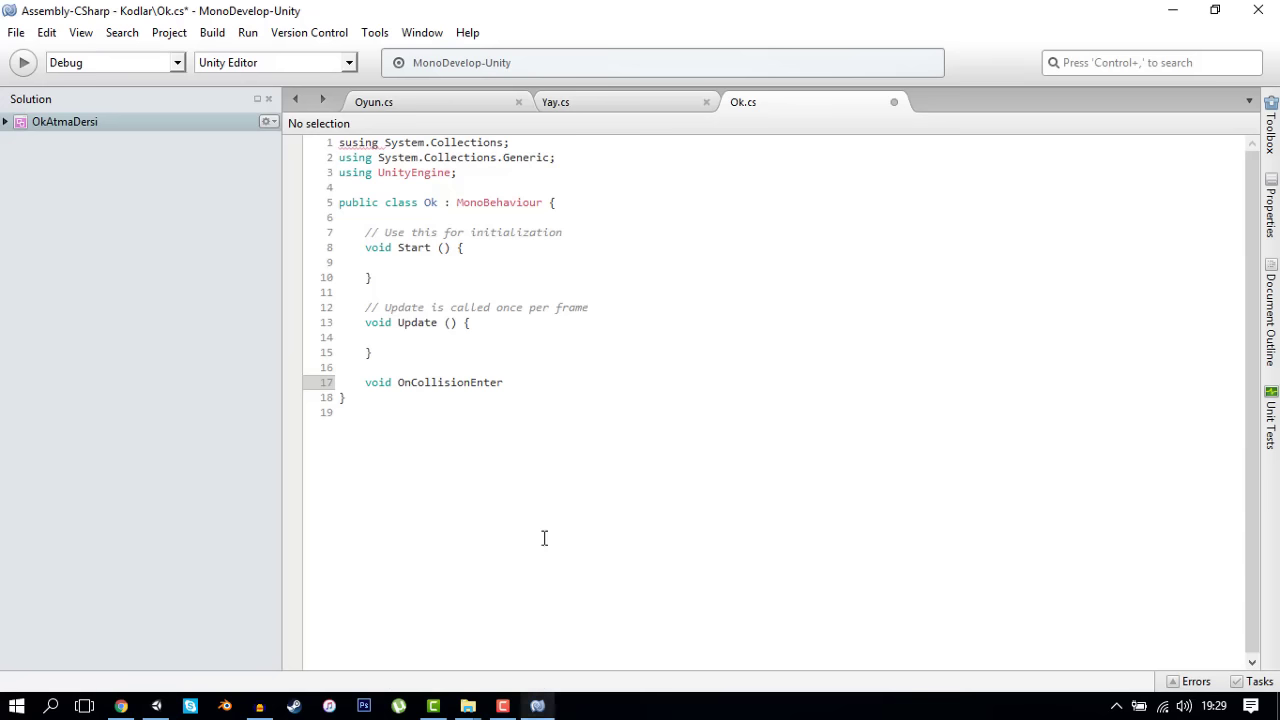
double_click(413, 384)
left_click(519, 381)
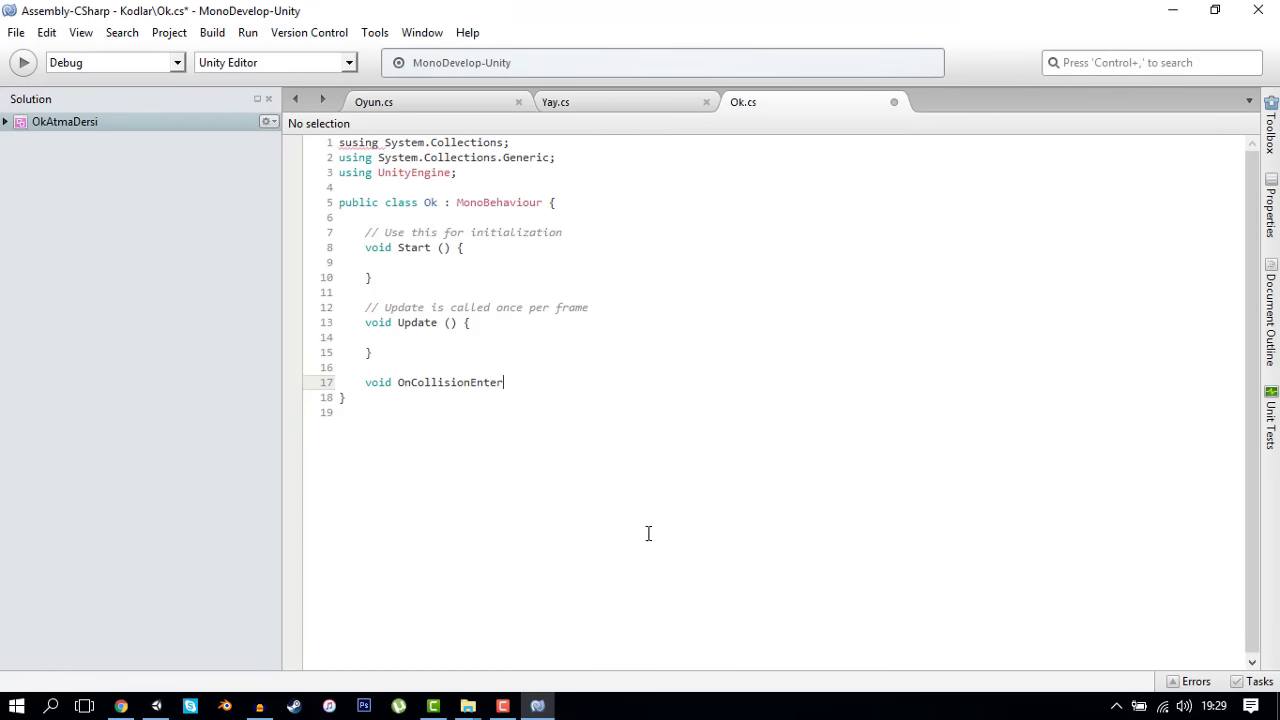
left_click(157, 706)
scroll(606, 437, "down", 3)
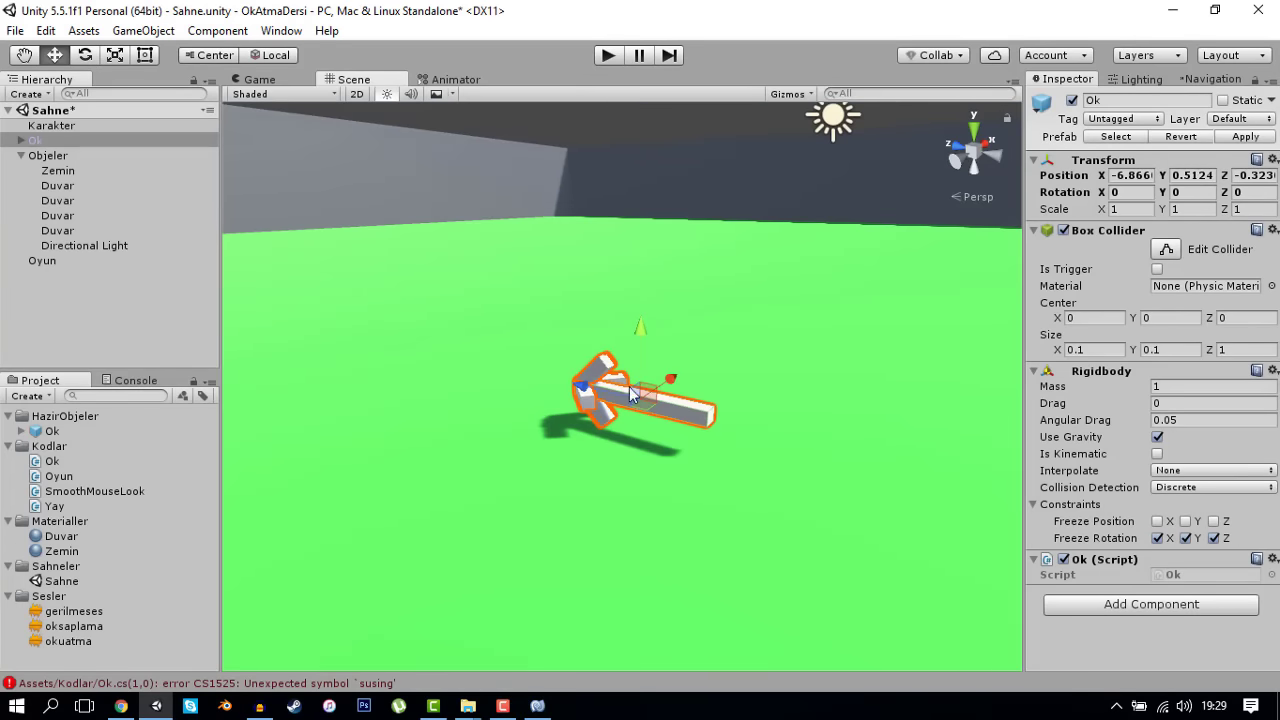
scroll(614, 371, "up", 2)
left_click_drag(643, 283, 646, 425)
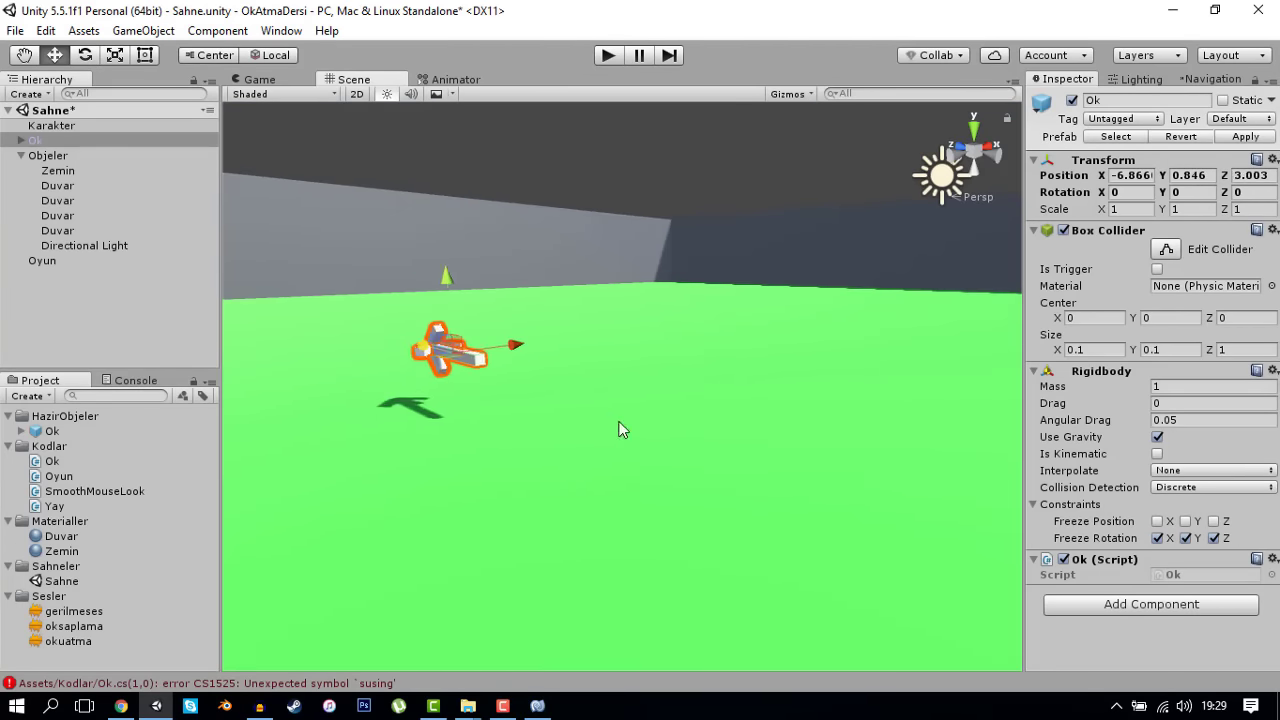
scroll(622, 428, "up", 5)
mouse_move(646, 425)
left_mouse_down("alt")
mouse_move(747, 486)
mouse_move(808, 470)
left_mouse_up("alt")
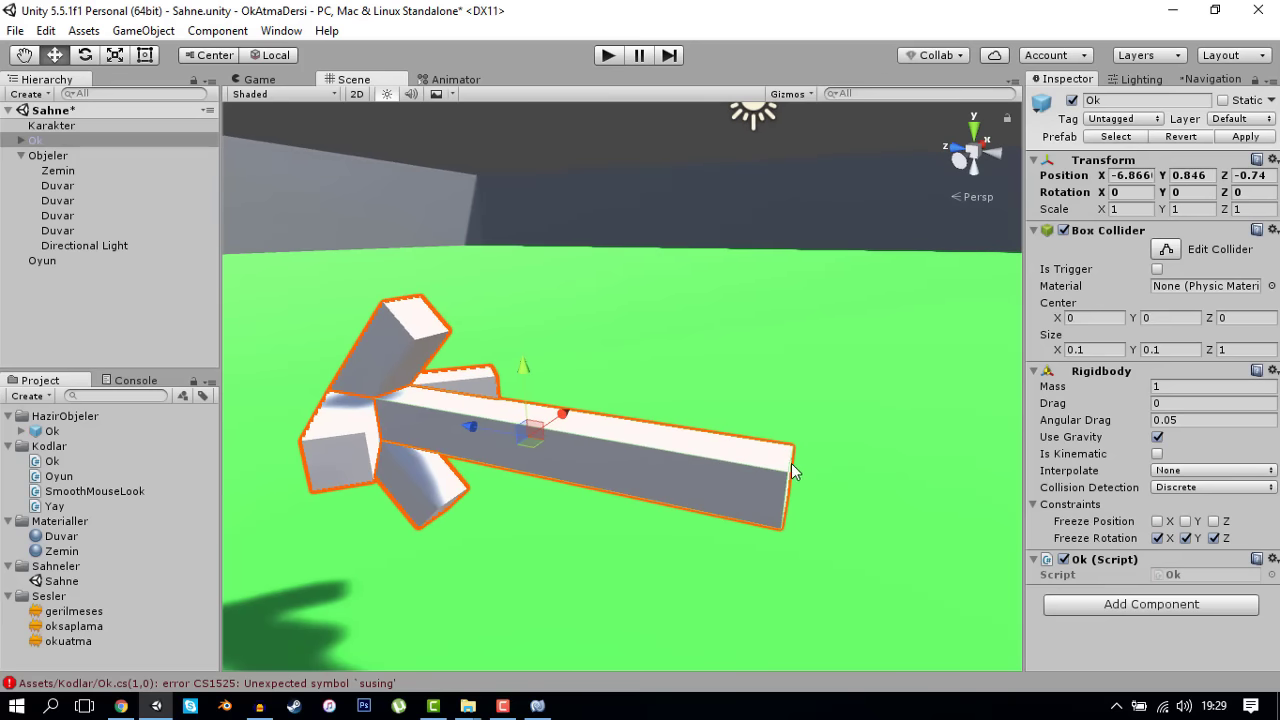
- Complete the signature as OnCollisionEnter(Collision nesne) with an empty body
left_click(550, 706)
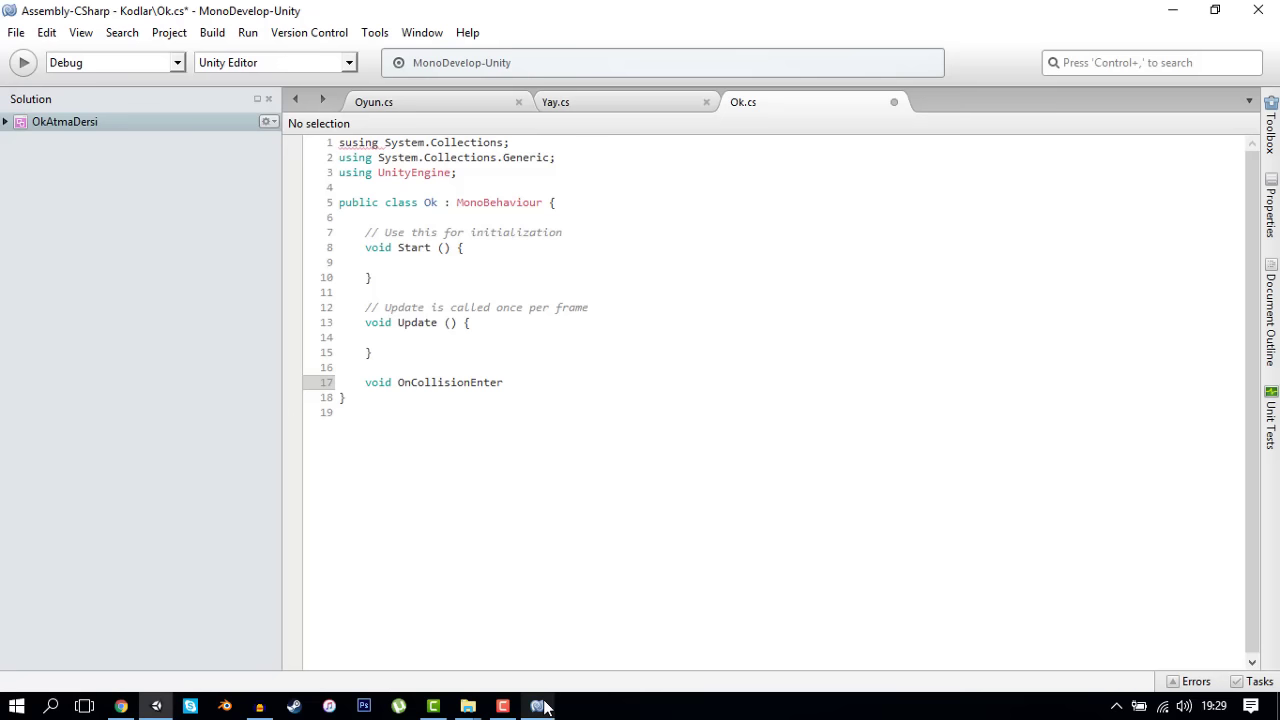
type("()")
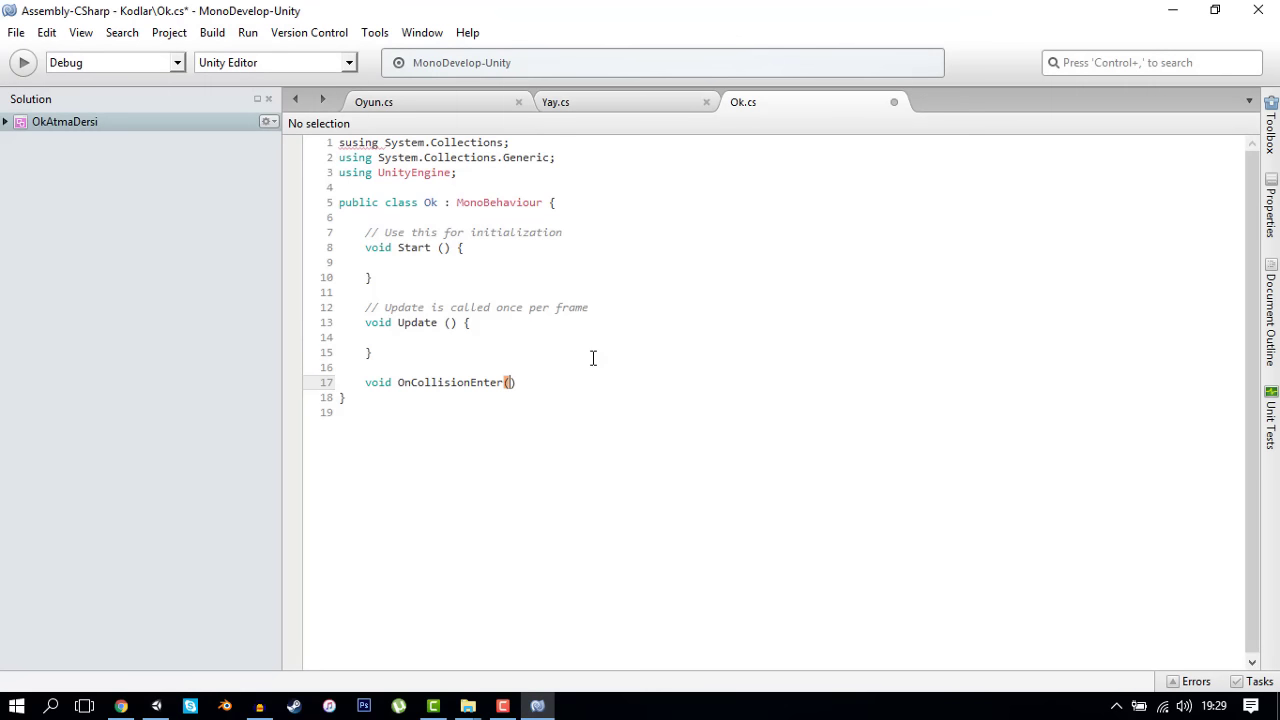
type("Collisi")
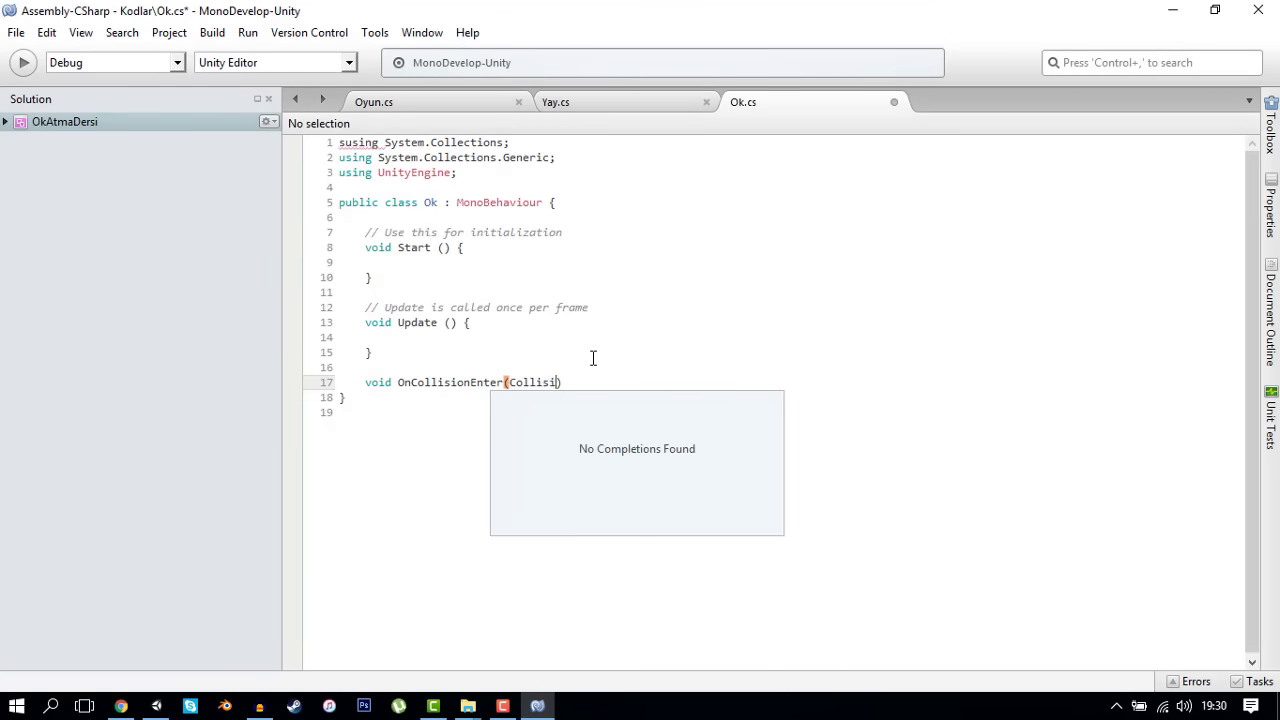
type("on ne")
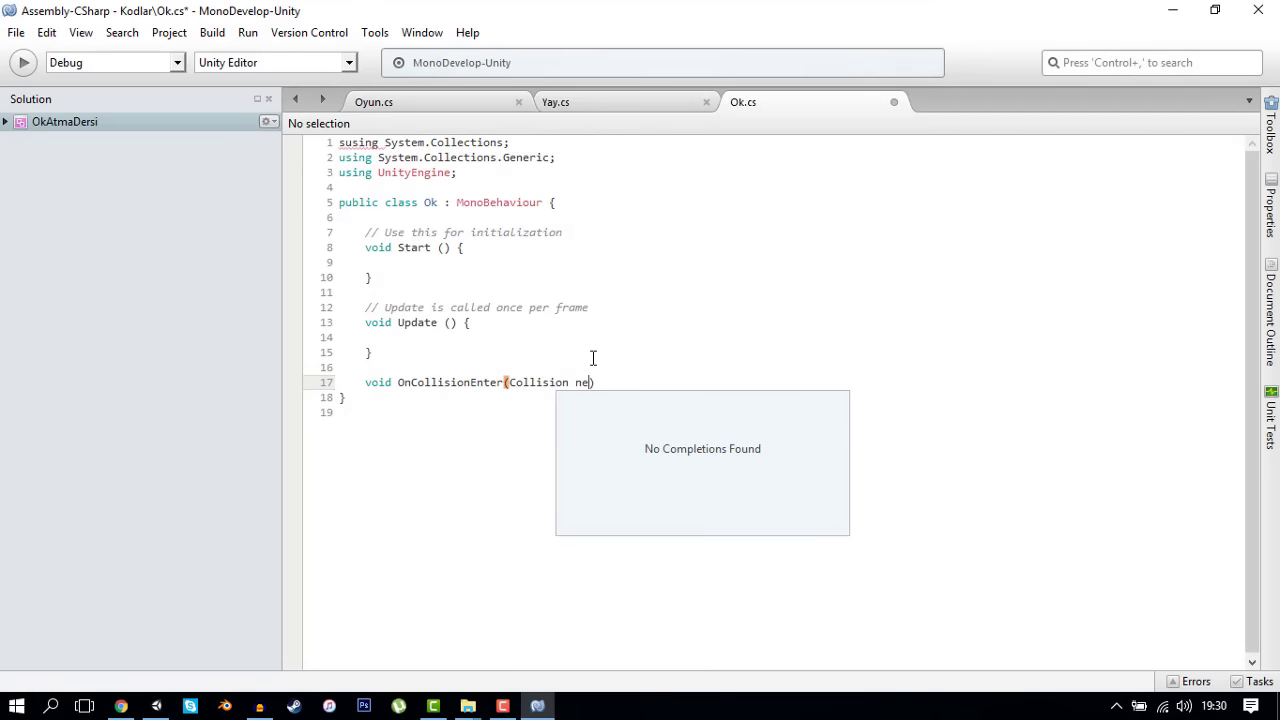
type("sne")
key("Right")
type("{")
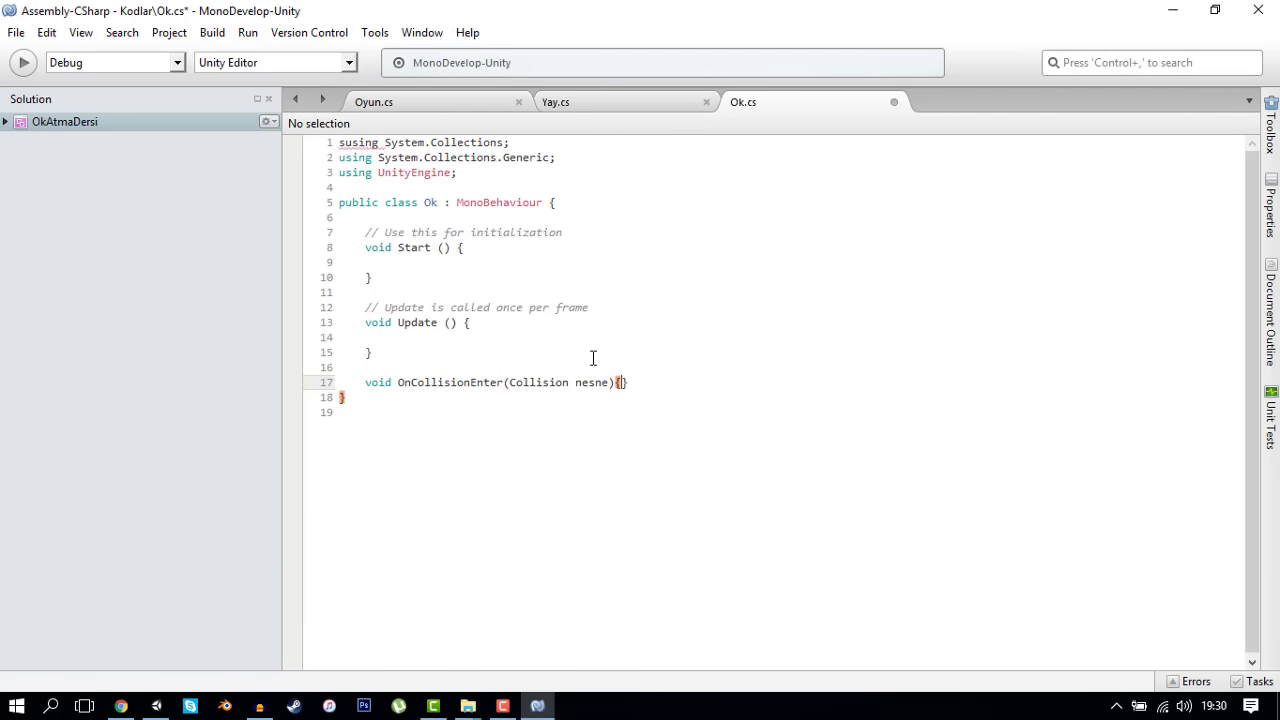
key("Return")
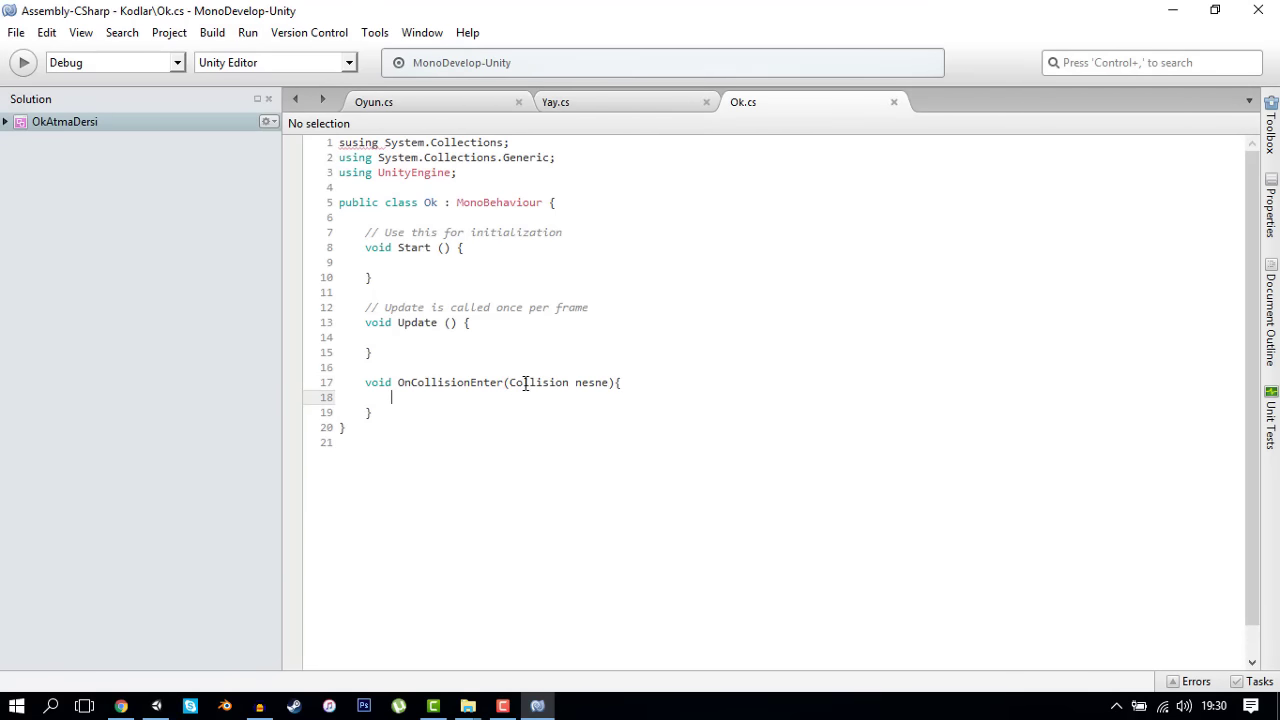
- Remove the stray 's' from 'susing' on line 1 and save Ok.cs
left_click(346, 143)
key("BackSpace")
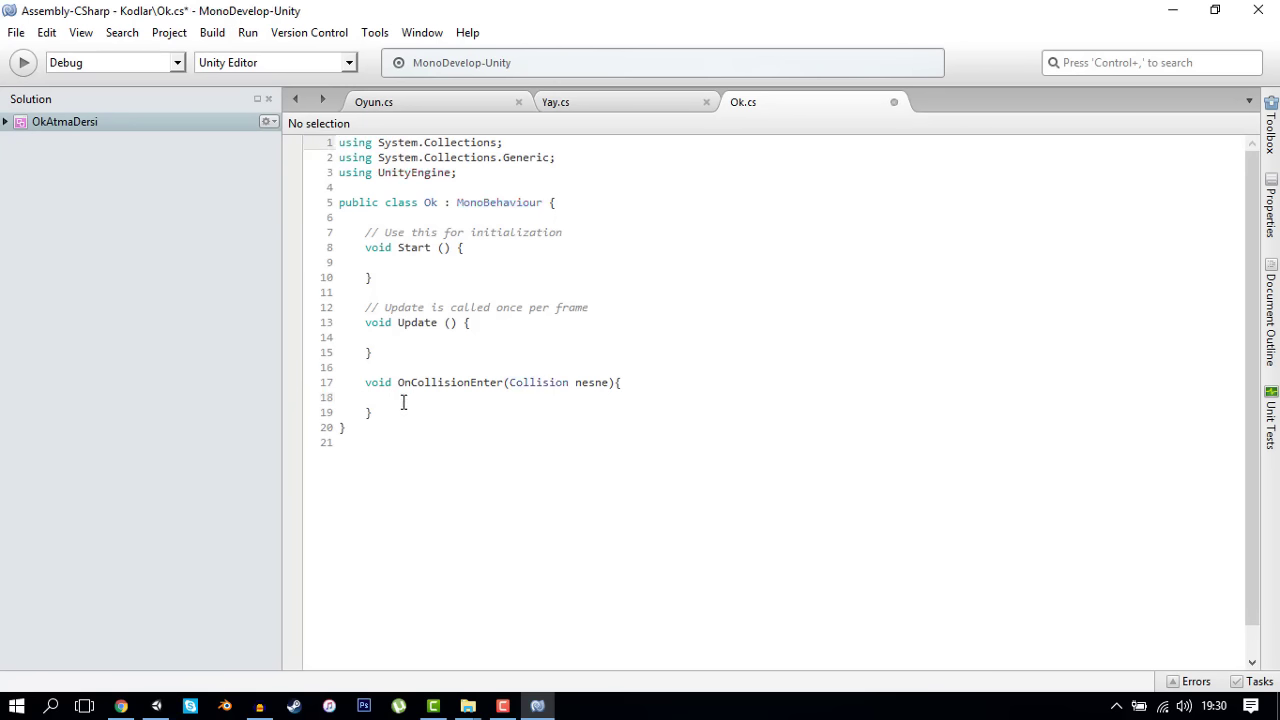
left_click(408, 398)
key("ctrl+s")
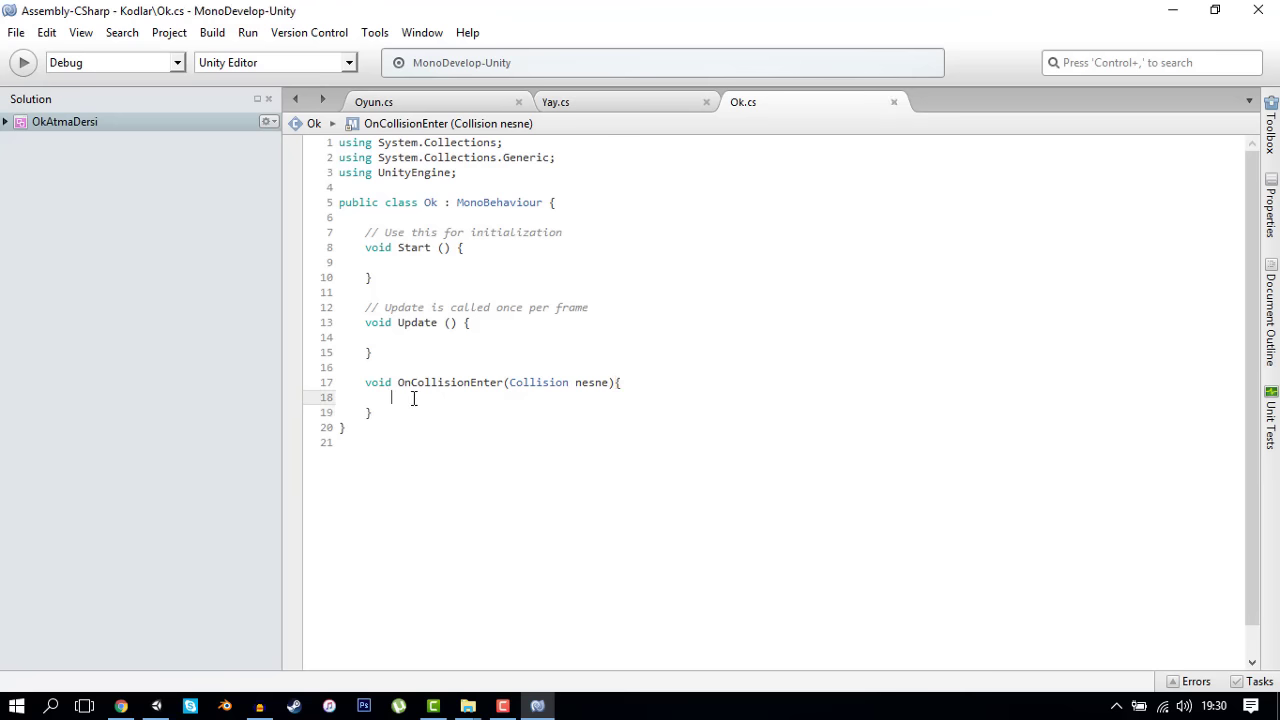
- Start an if statement on nesne.gameObject inside the method
type("if")
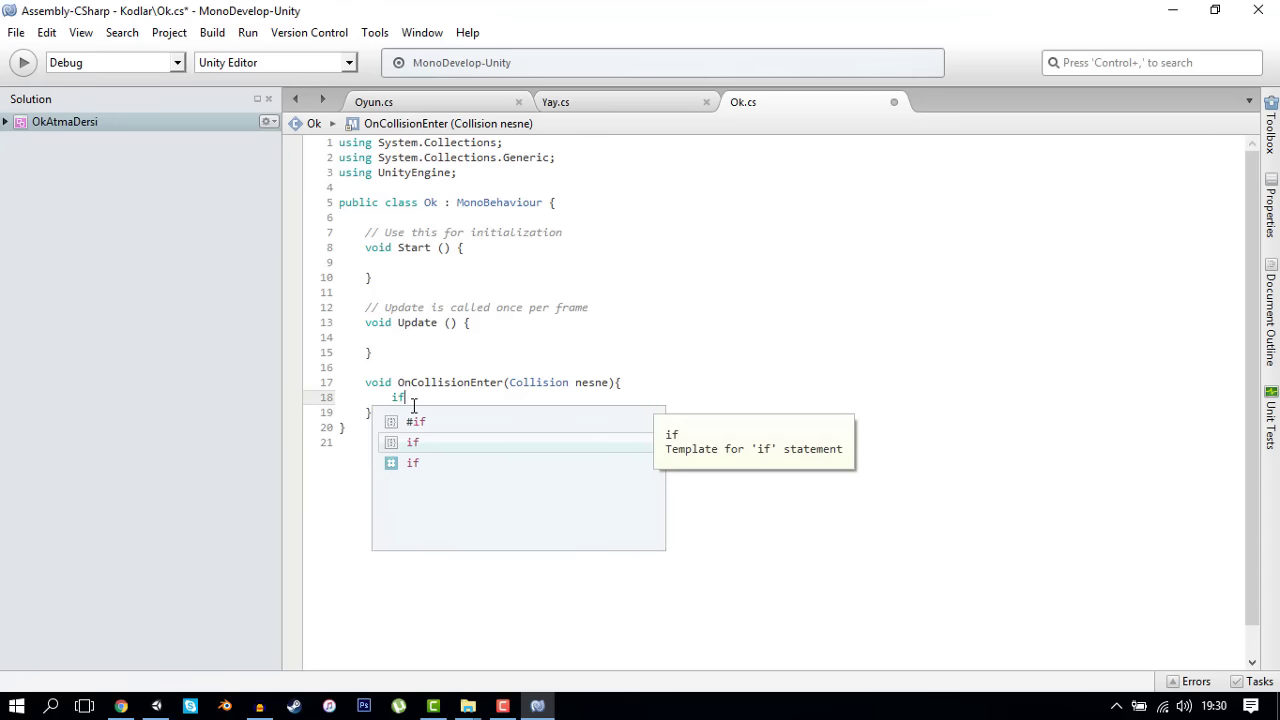
type("(")
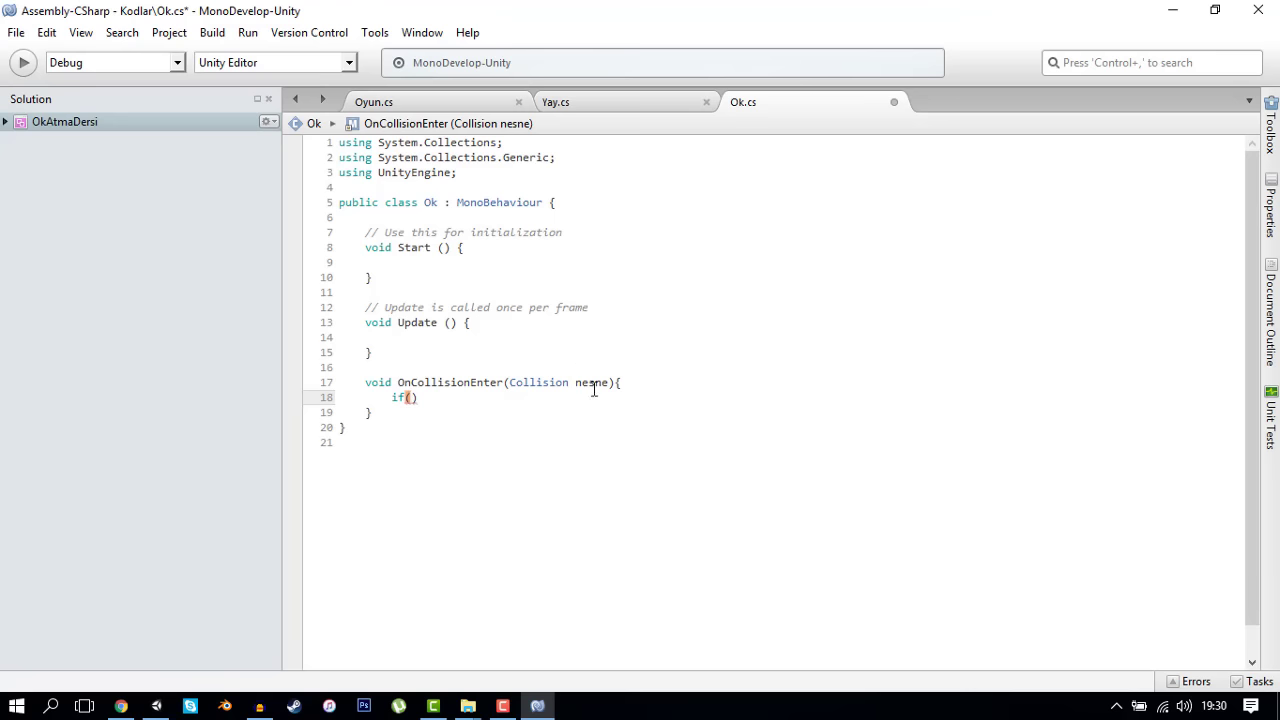
double_click(591, 382)
left_click(415, 398)
type("nesne.ga")
key("Return")
- Extend the condition with .name, then erase the unfinished if condition
type(".name")
key("Return")
key("BackSpace")
key("BackSpace")
key("BackSpace")
key("BackSpace")
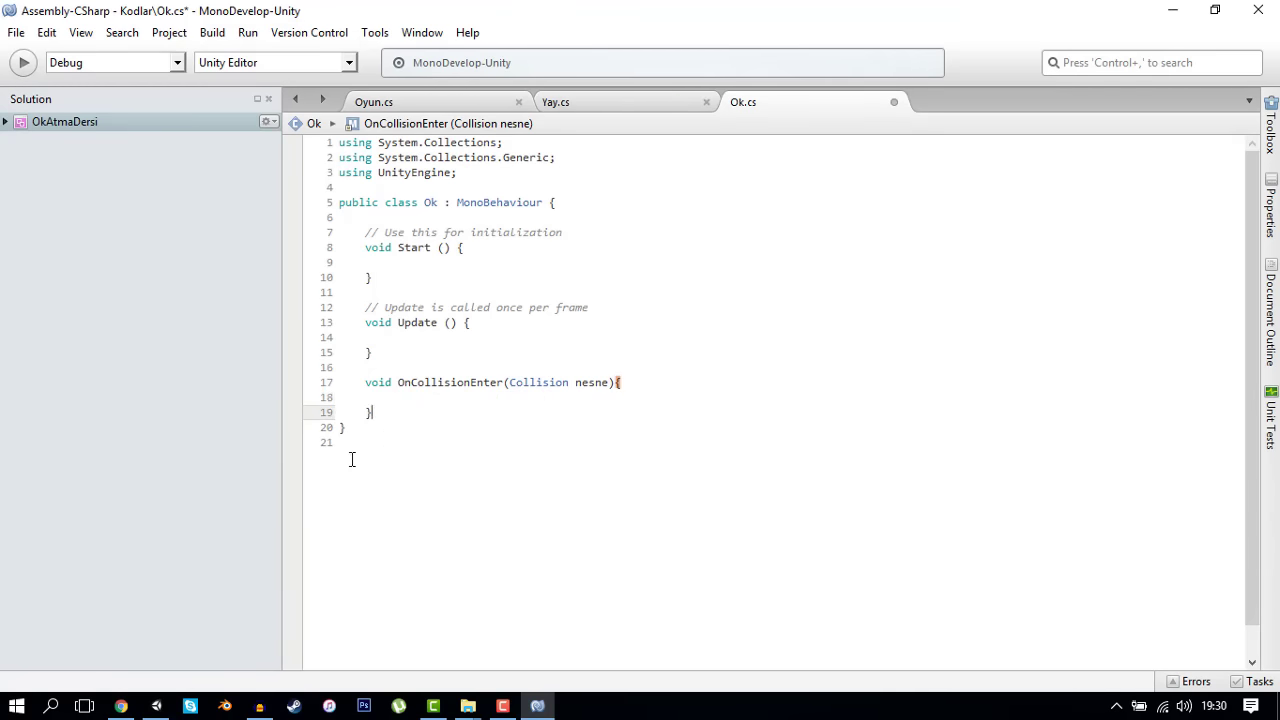
- Tilt and move the Ok arrow with the gizmos, then undo both to restore its pose
left_click(156, 706)
key("f")
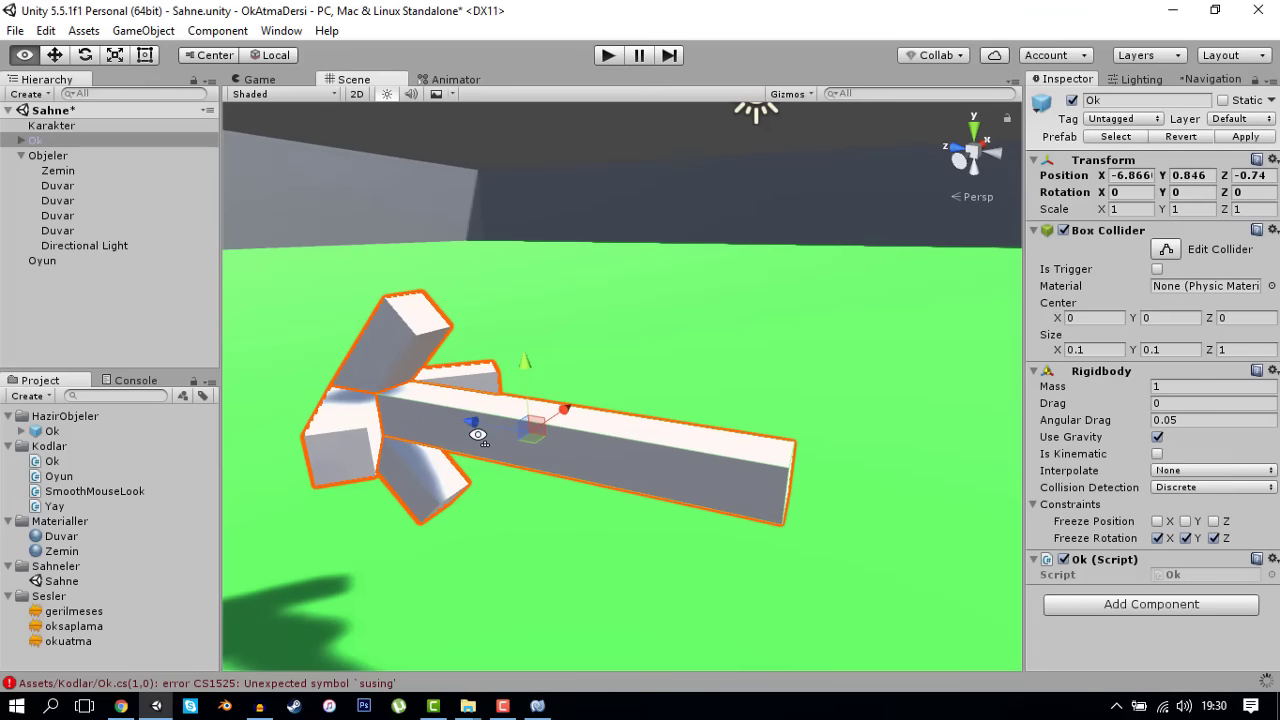
scroll(594, 443, "up", 3)
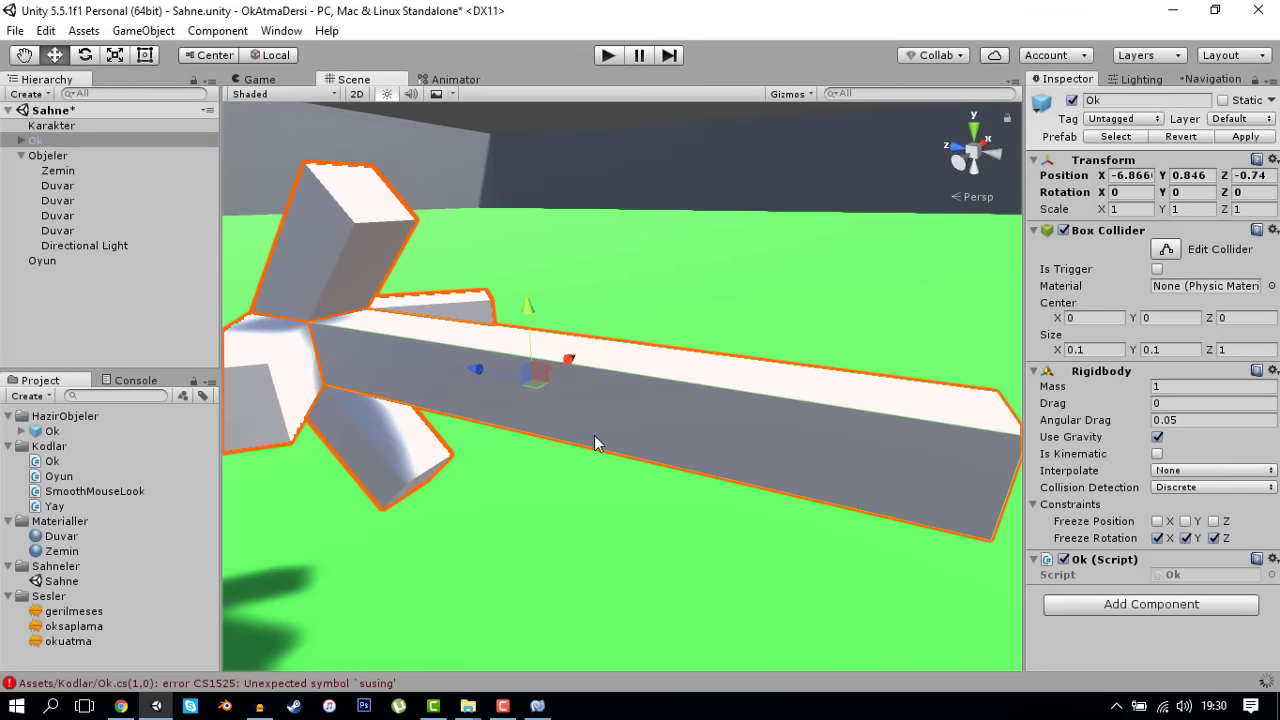
left_click(85, 55)
scroll(443, 380, "down", 5)
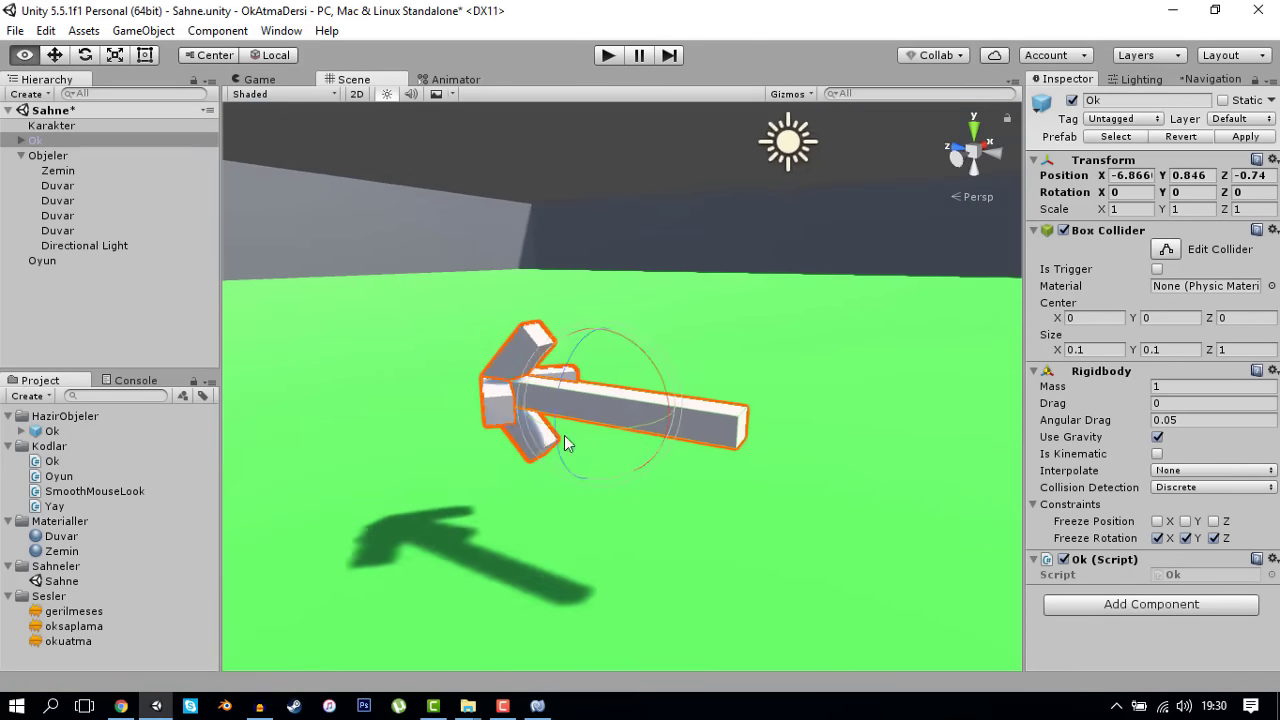
left_click_drag(655, 372, 571, 266)
left_click(45, 57)
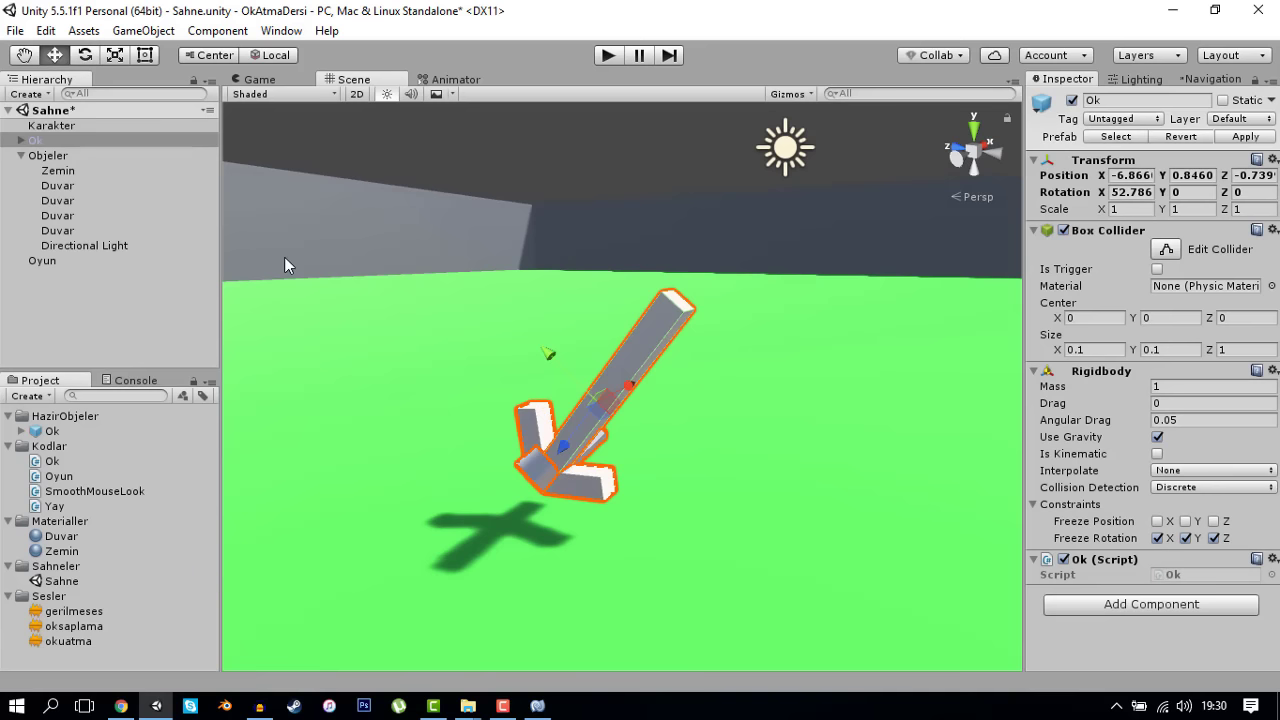
left_click_drag(558, 462, 537, 500)
key("ctrl+z")
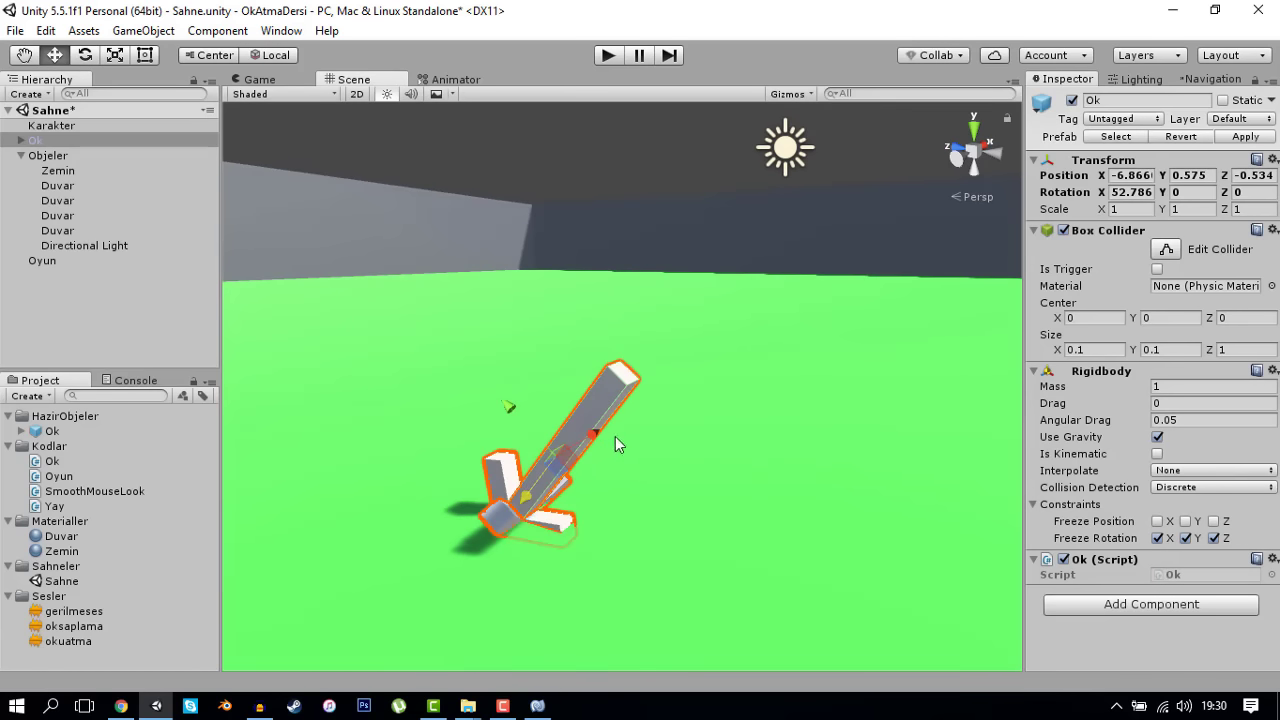
key("ctrl+z")
key("ctrl+z")
left_click(57, 338)
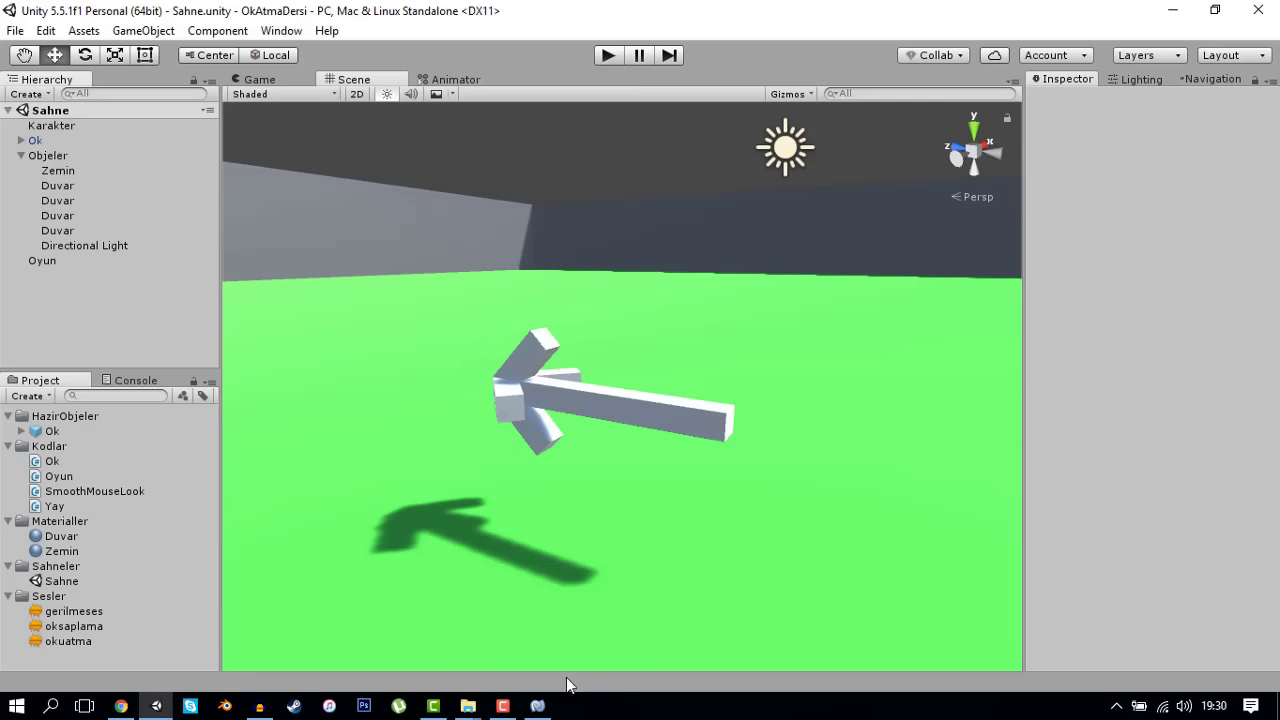
- Type and remove an if() in the empty OnCollisionEnter body, then select the Ok arrow
left_click(537, 705)
left_click(156, 705)
scroll(456, 423, "down", 3)
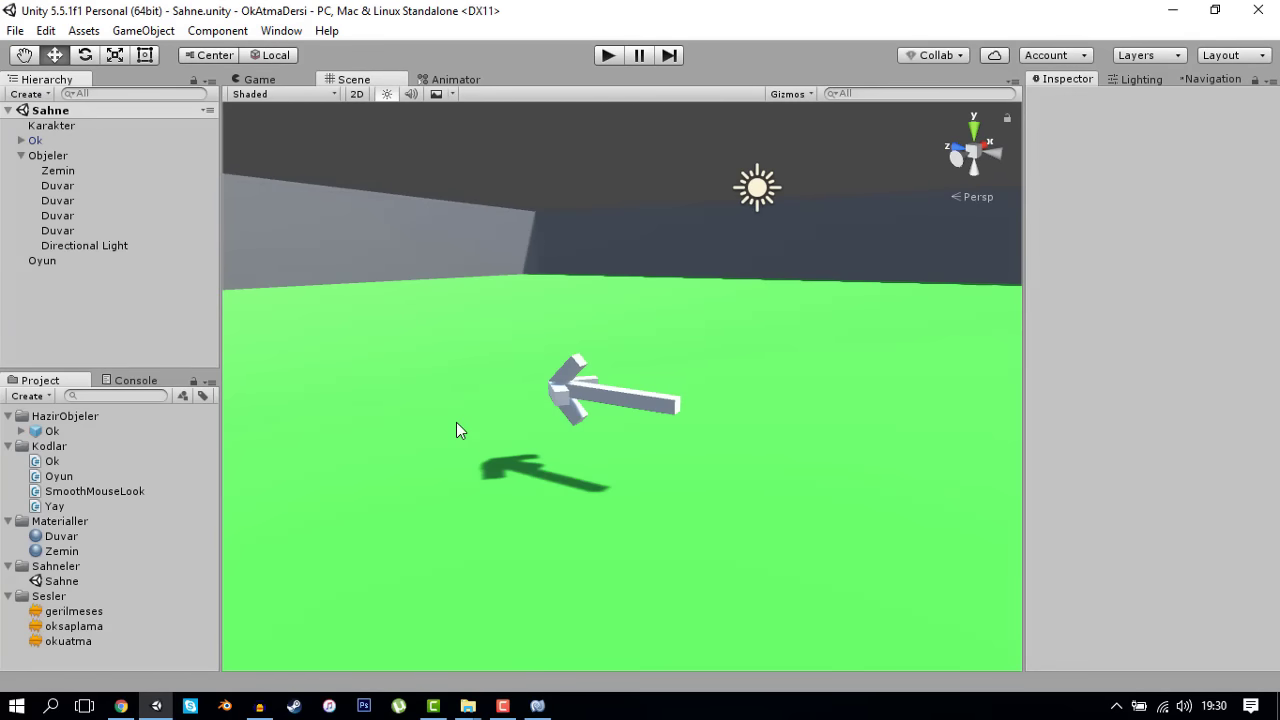
left_click(539, 706)
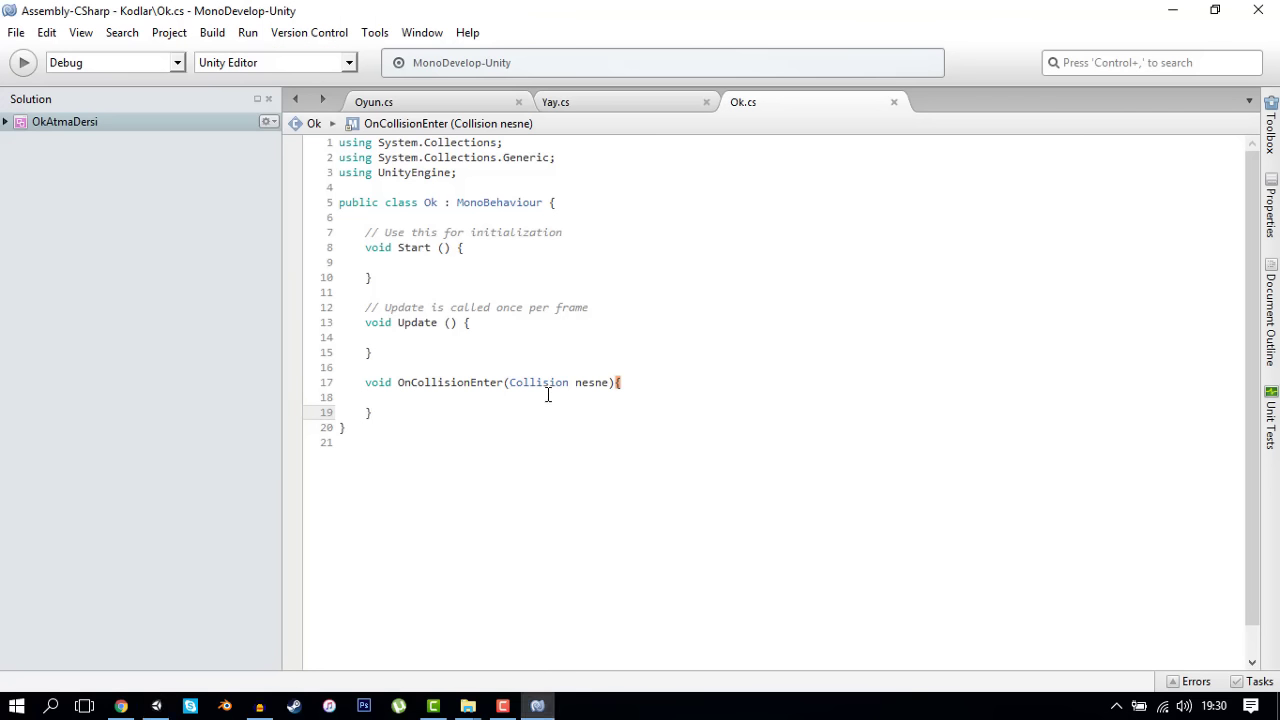
left_click(156, 705)
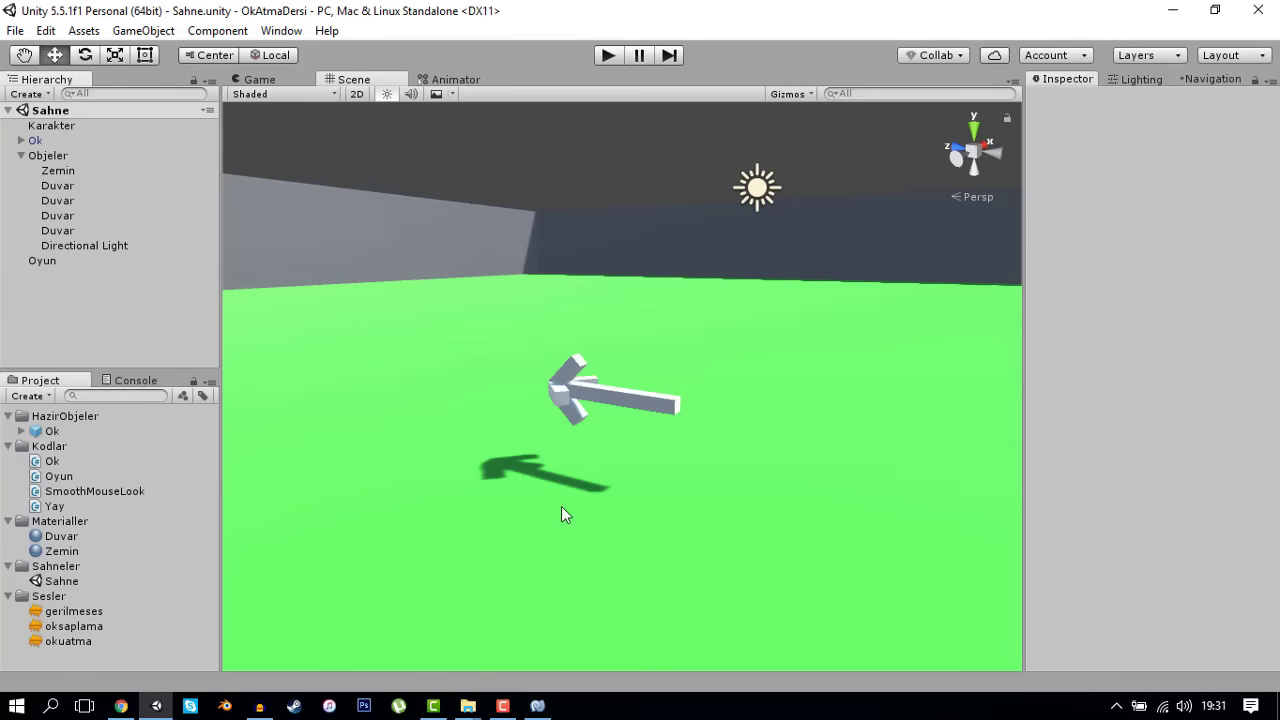
left_click(539, 706)
left_click(486, 396)
type("if()")
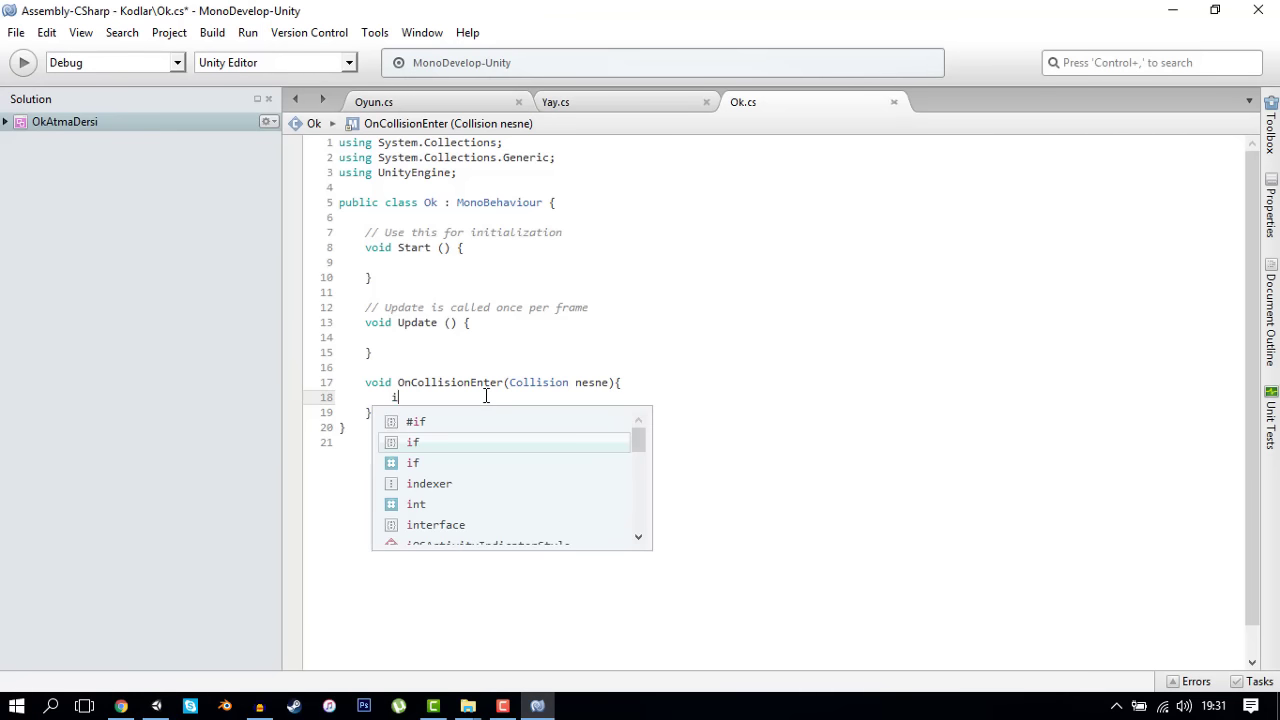
key("BackSpace")
key("BackSpace")
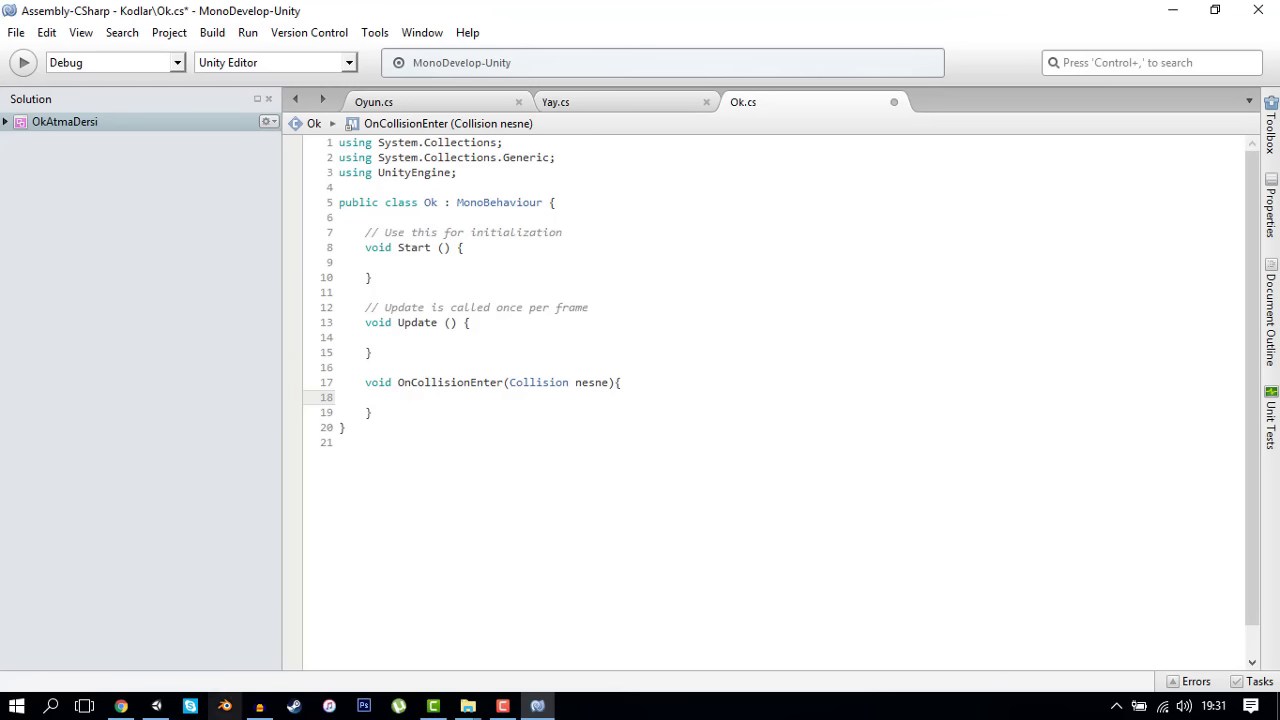
left_click(157, 706)
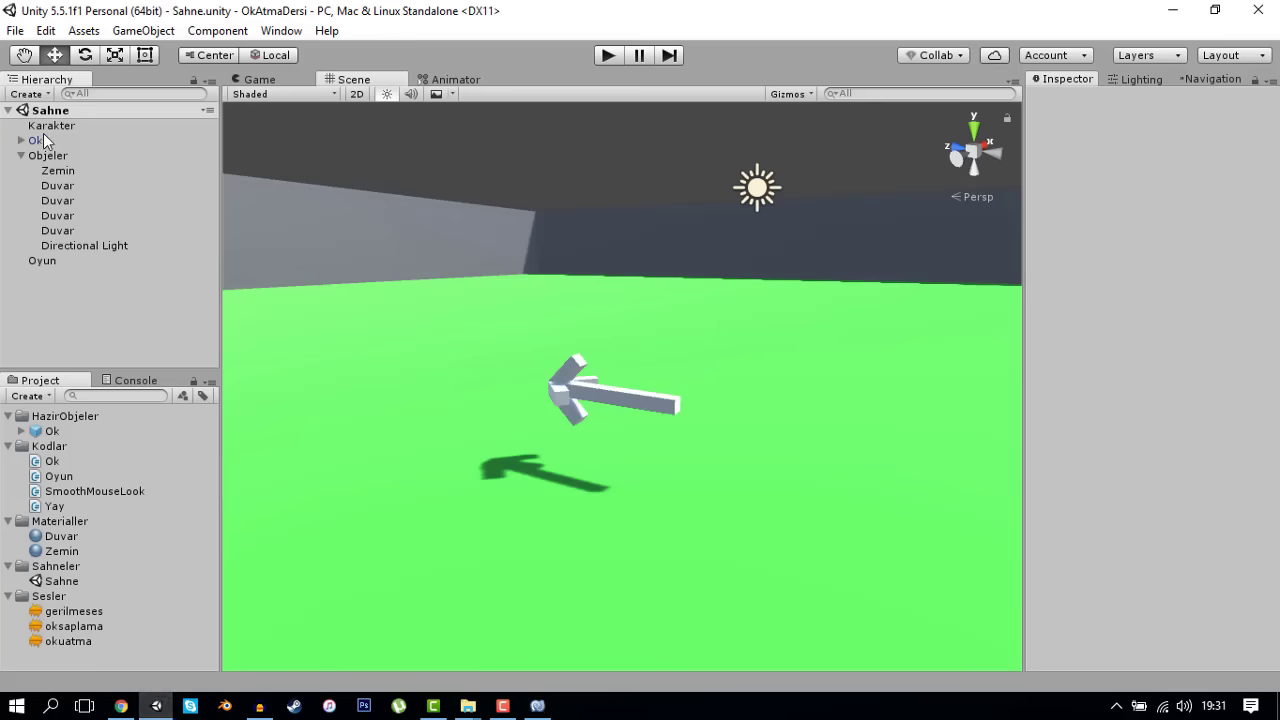
left_click(45, 142)
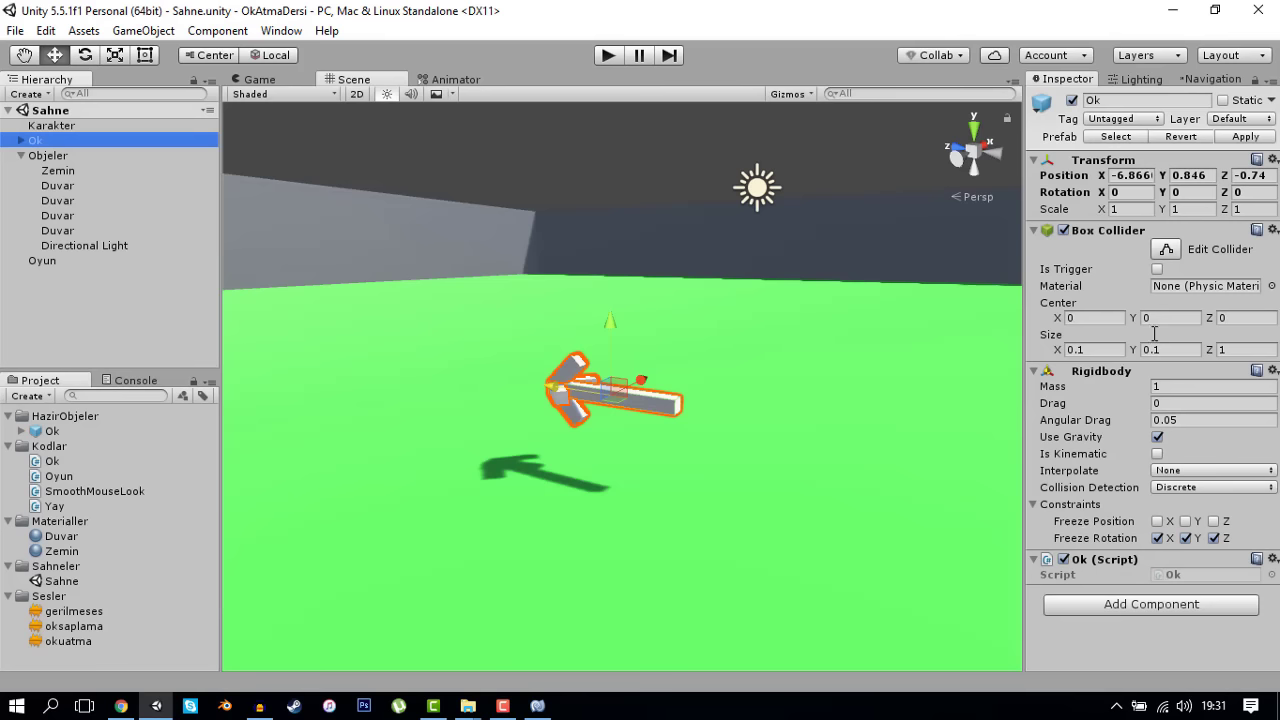
- Start a GetComponent<> call inside OnCollisionEnter in Ok.cs
left_click(538, 706)
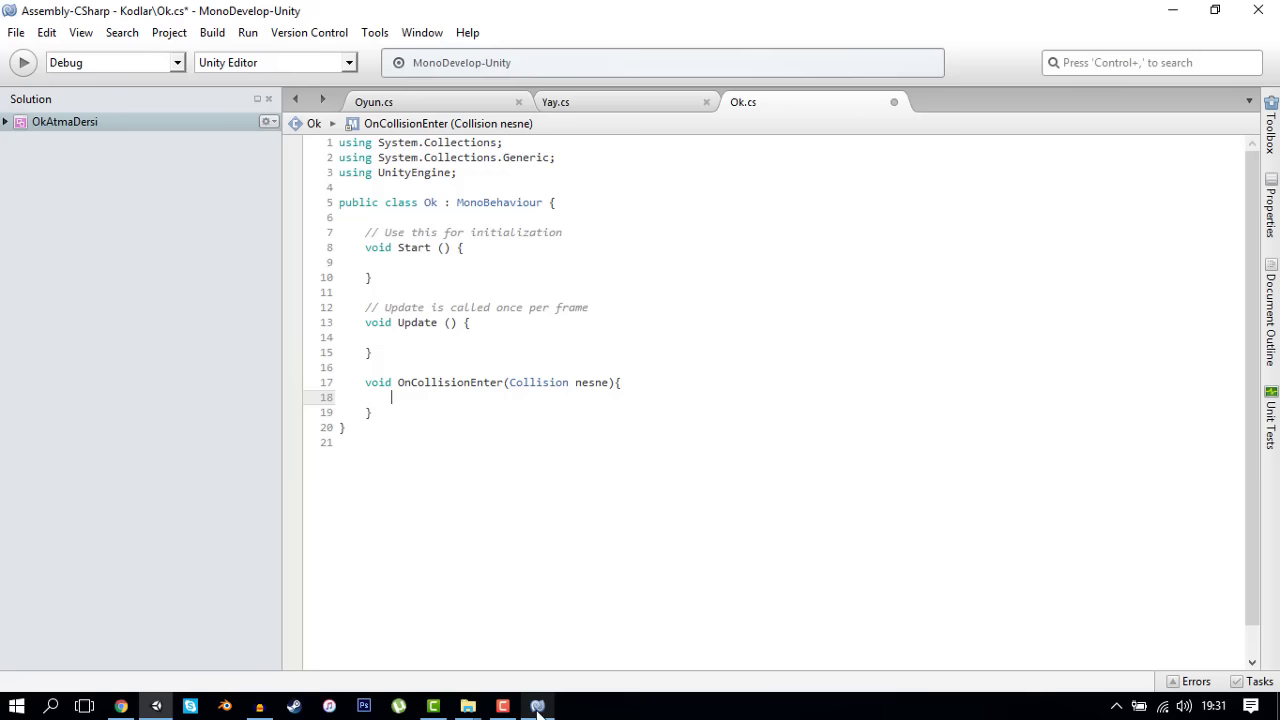
type("GetC")
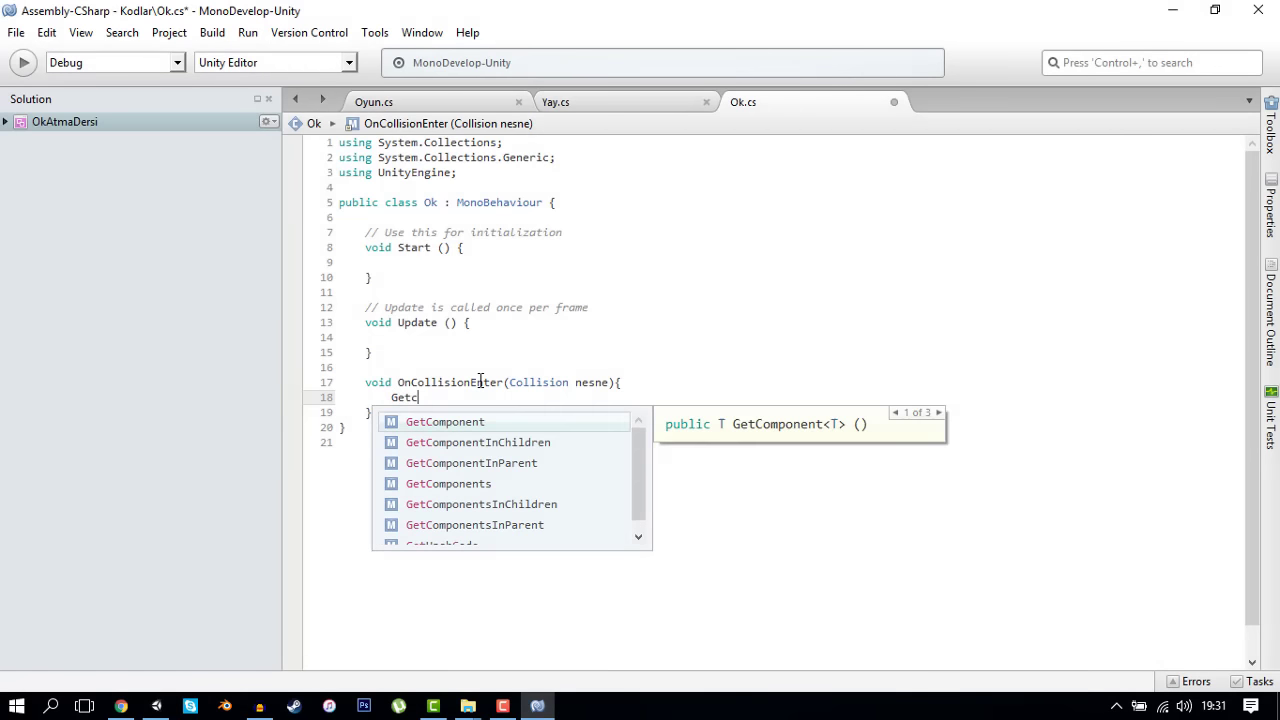
key("Return")
type("<>")
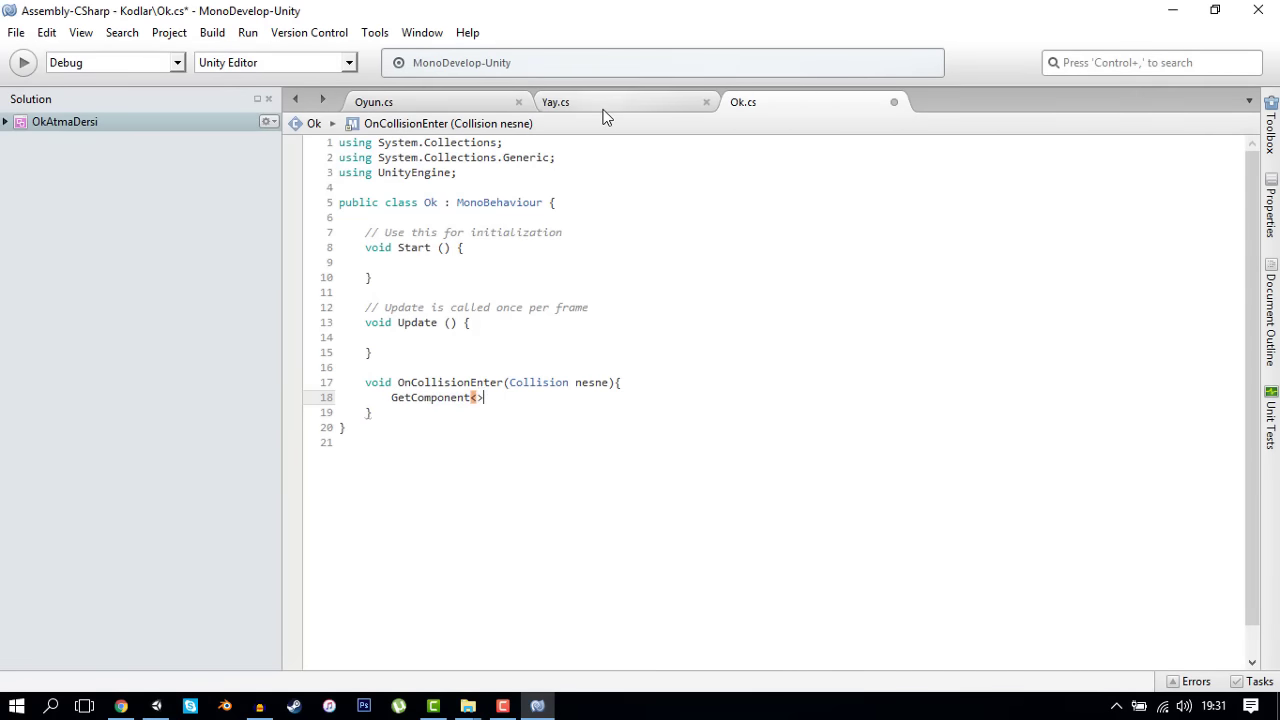
- Review how Yay.cs fetches okobjesi's Rigidbody with GetComponent<Rigidbody>
left_click(603, 110)
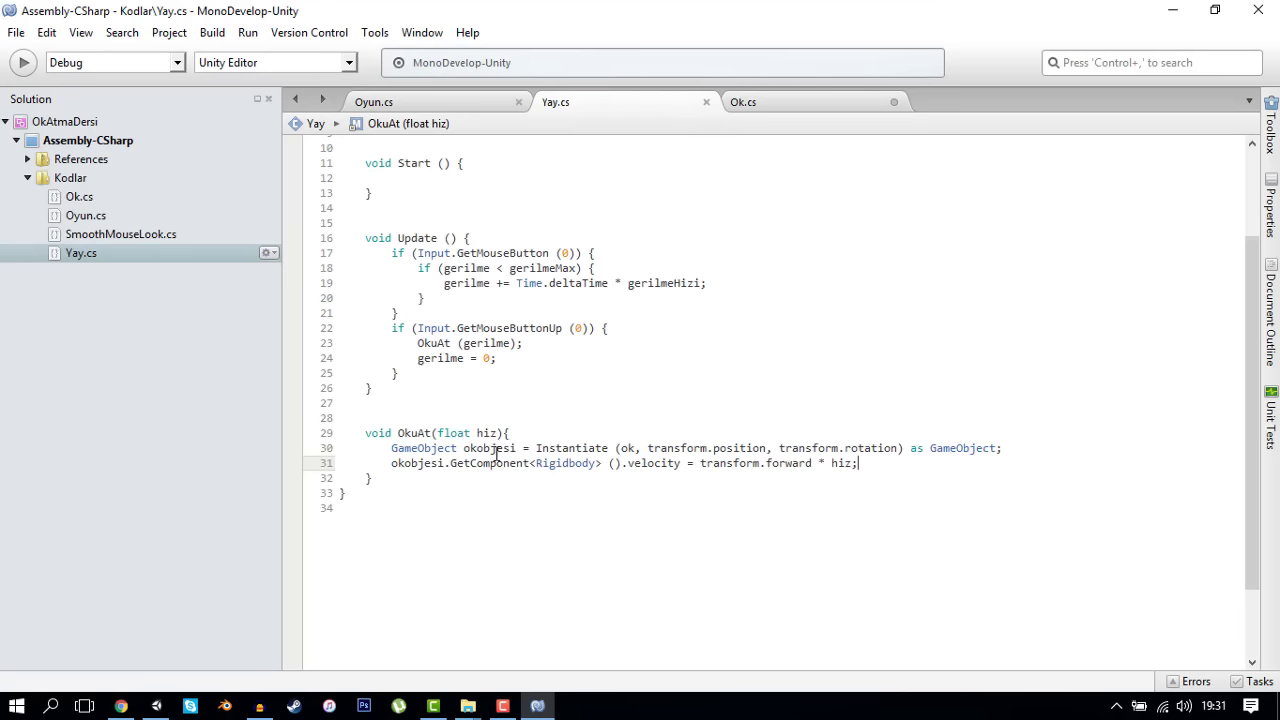
left_click_drag(462, 465, 605, 462)
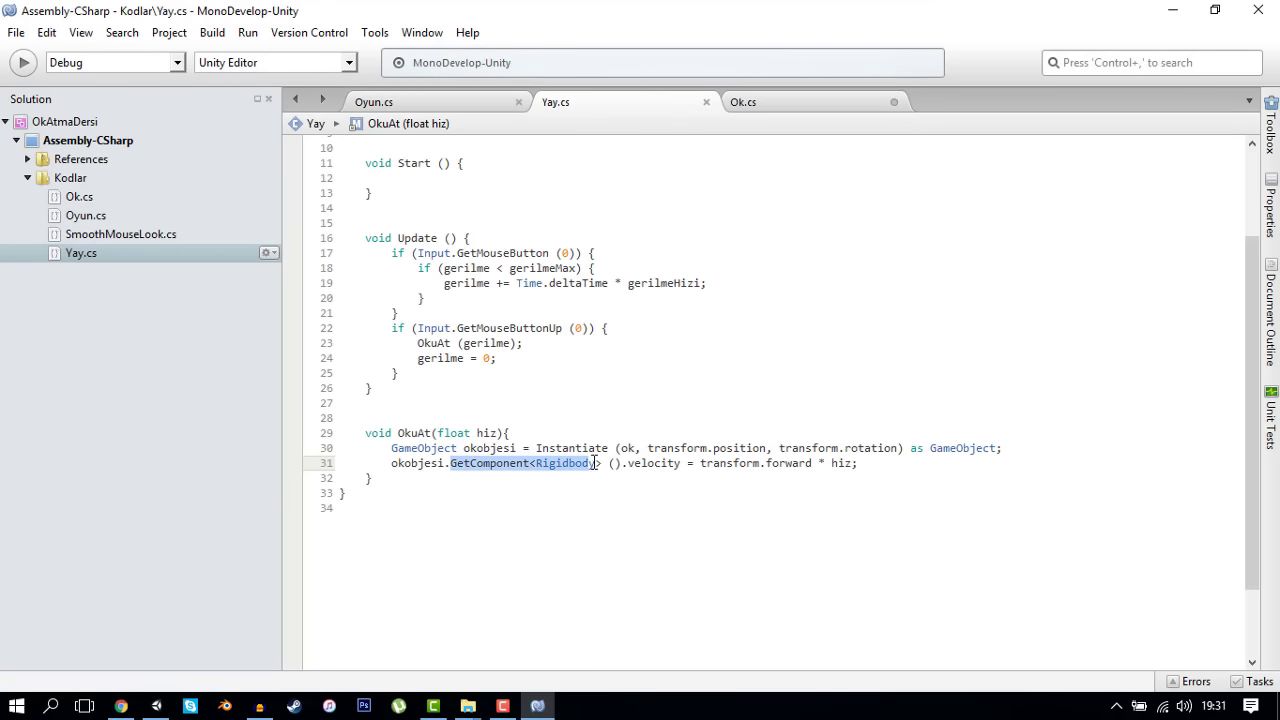
left_click_drag(388, 465, 453, 469)
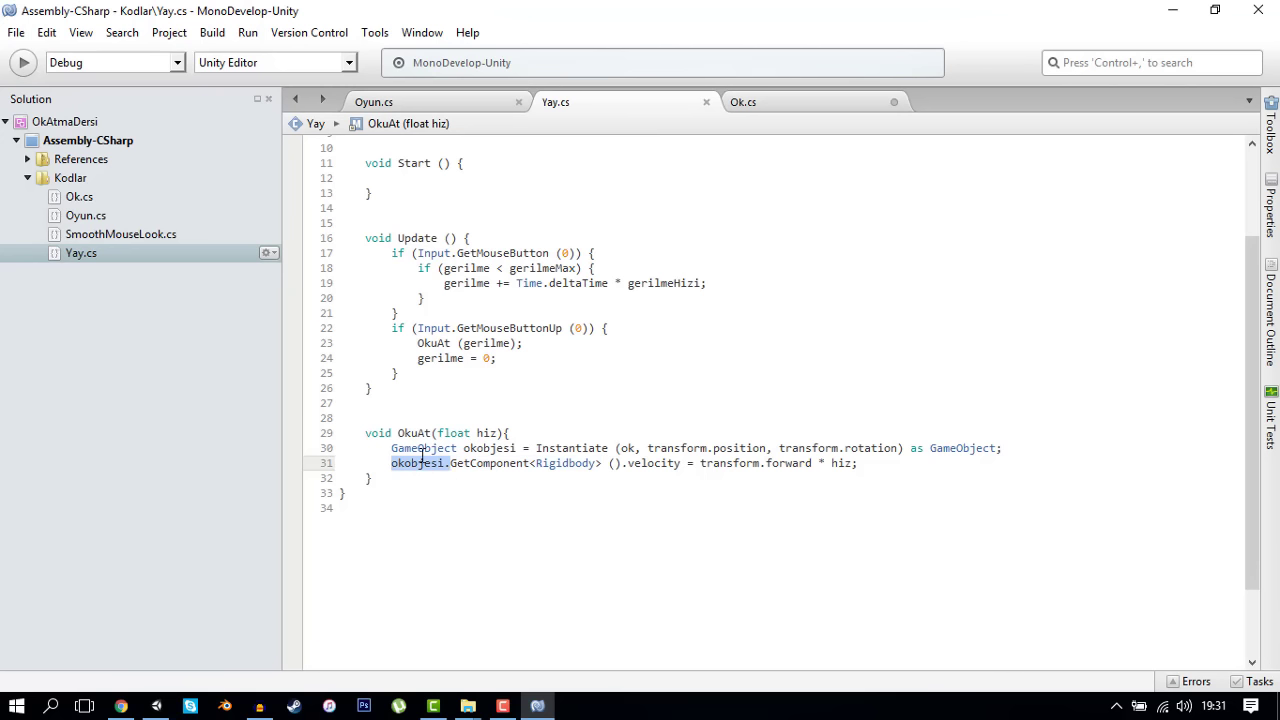
double_click(479, 450)
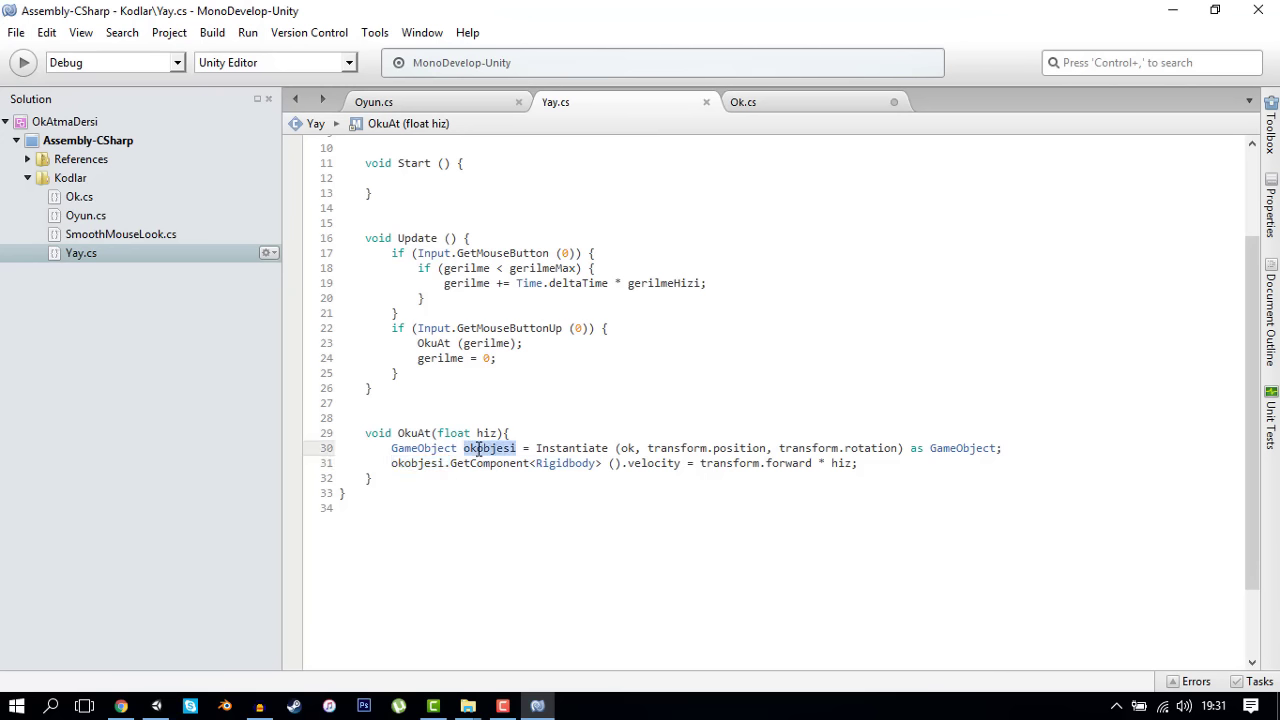
- Fill in Rigidbody to form GetComponent<Rigidbody>() in Ok.cs
left_click(757, 100)
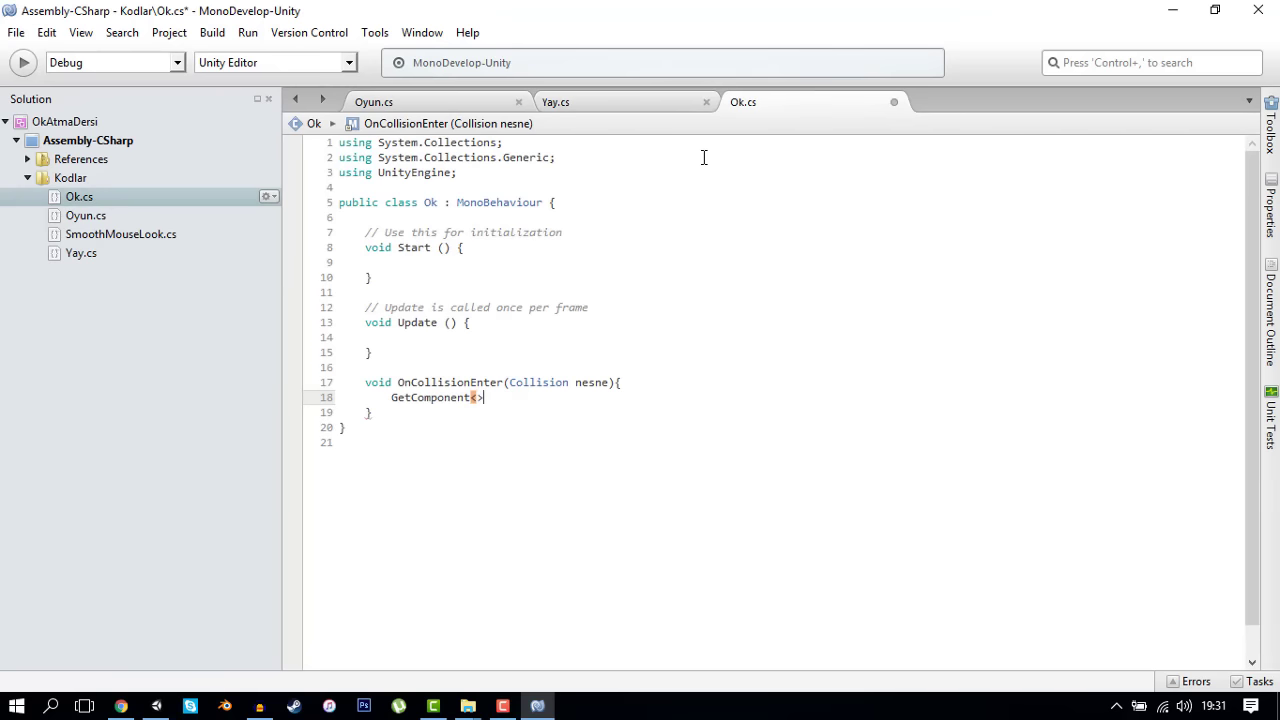
left_click(388, 395)
left_click(476, 401)
type("Ri")
key("Return")
type("(")
type(">")
- Turn off Use Gravity on the arrow's Rigidbody and start play mode
left_click(156, 706)
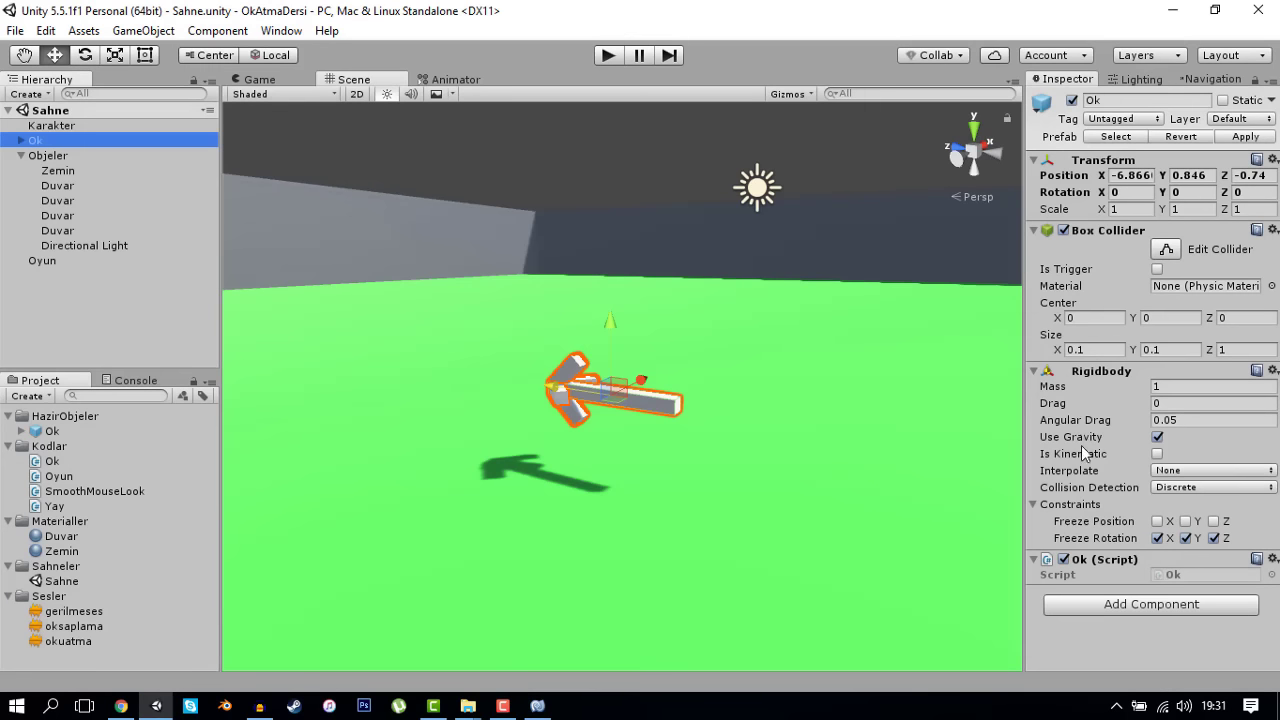
scroll(1018, 355, "up", 2)
scroll(1018, 355, "up", 2)
scroll(1018, 355, "up", 1)
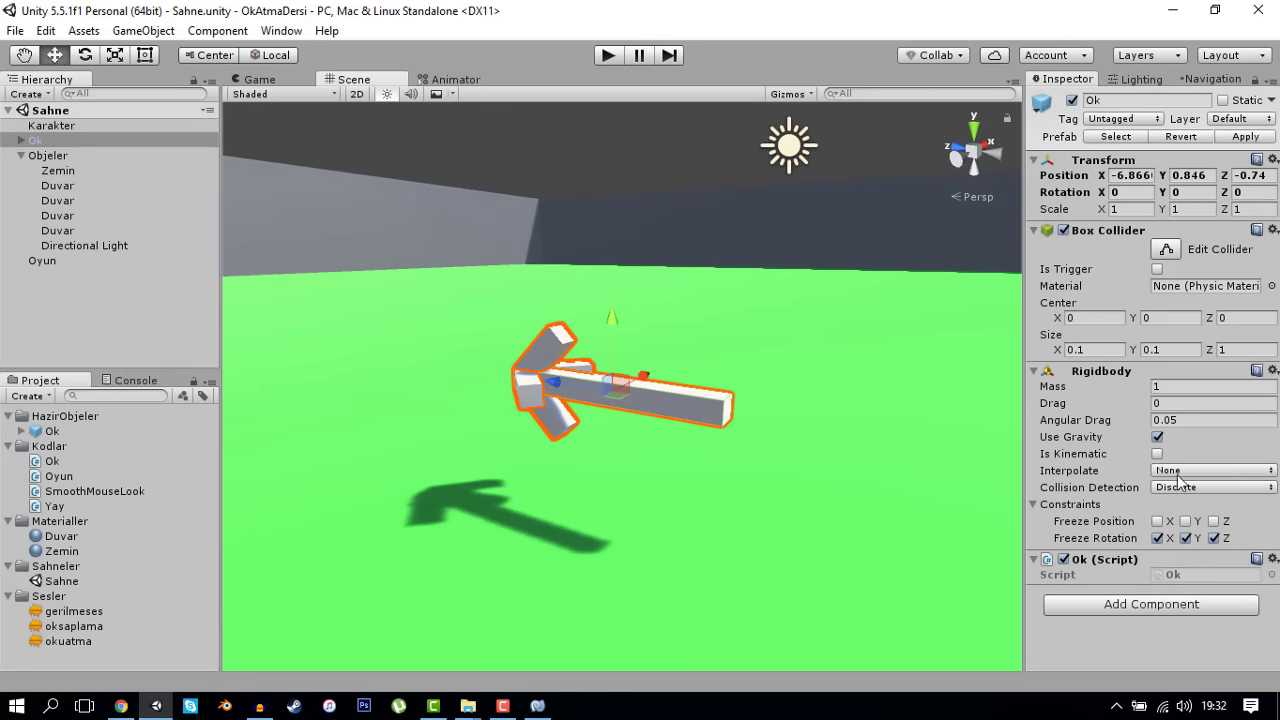
mouse_move(1000, 430)
left_mouse_down("alt")
mouse_move(567, 355)
mouse_move(620, 360)
left_mouse_up("alt")
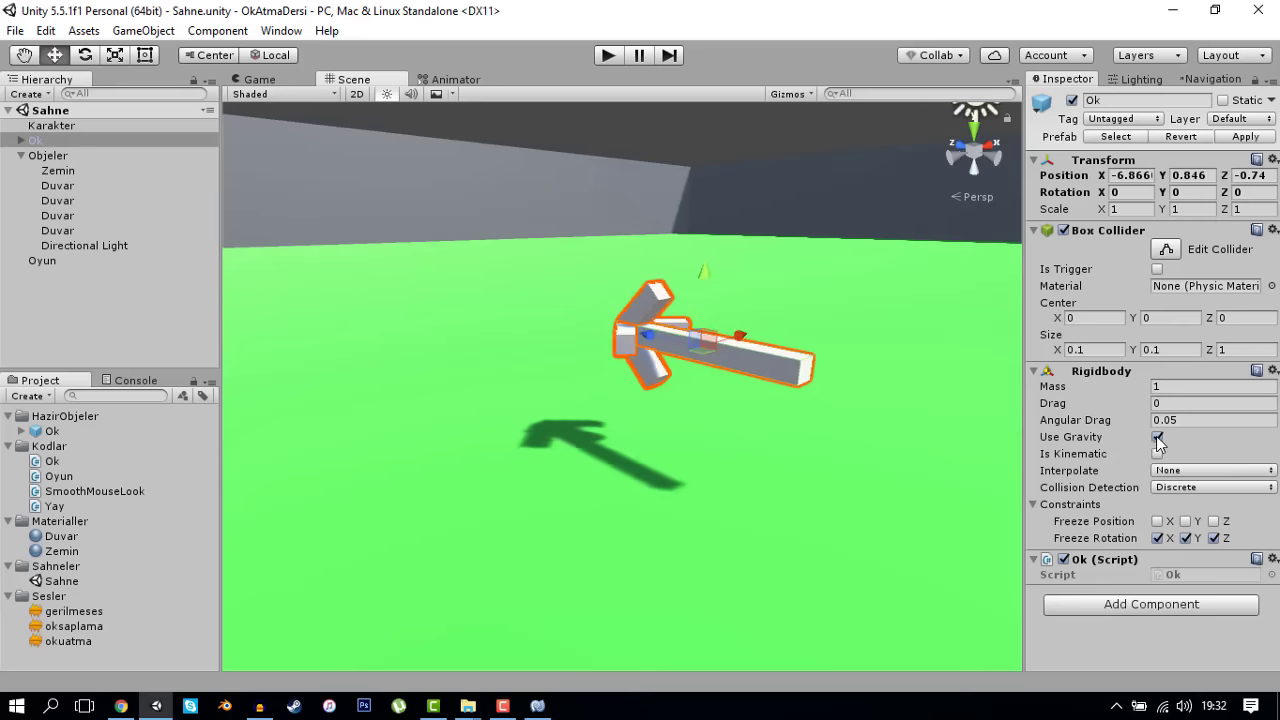
left_click(1158, 437)
left_click(604, 58)
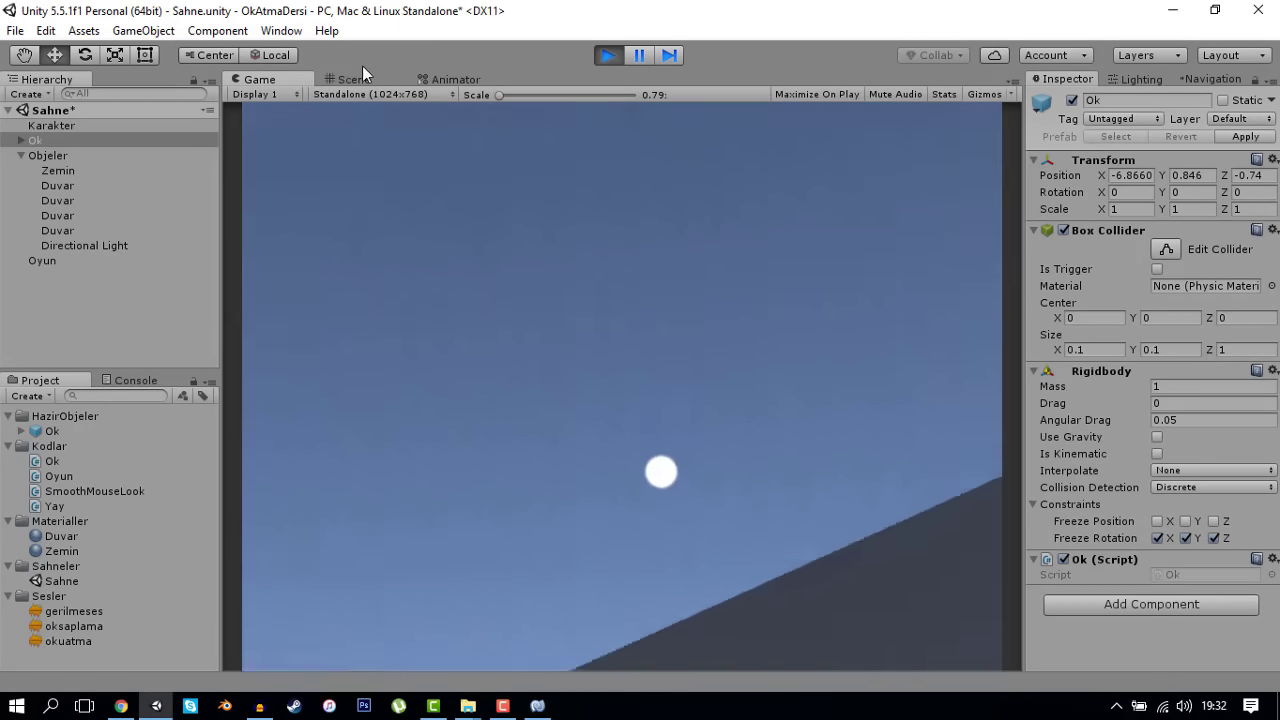
- Raise the arrow during play, enable gravity so it falls, then stop and keep gravity on
left_click(362, 76)
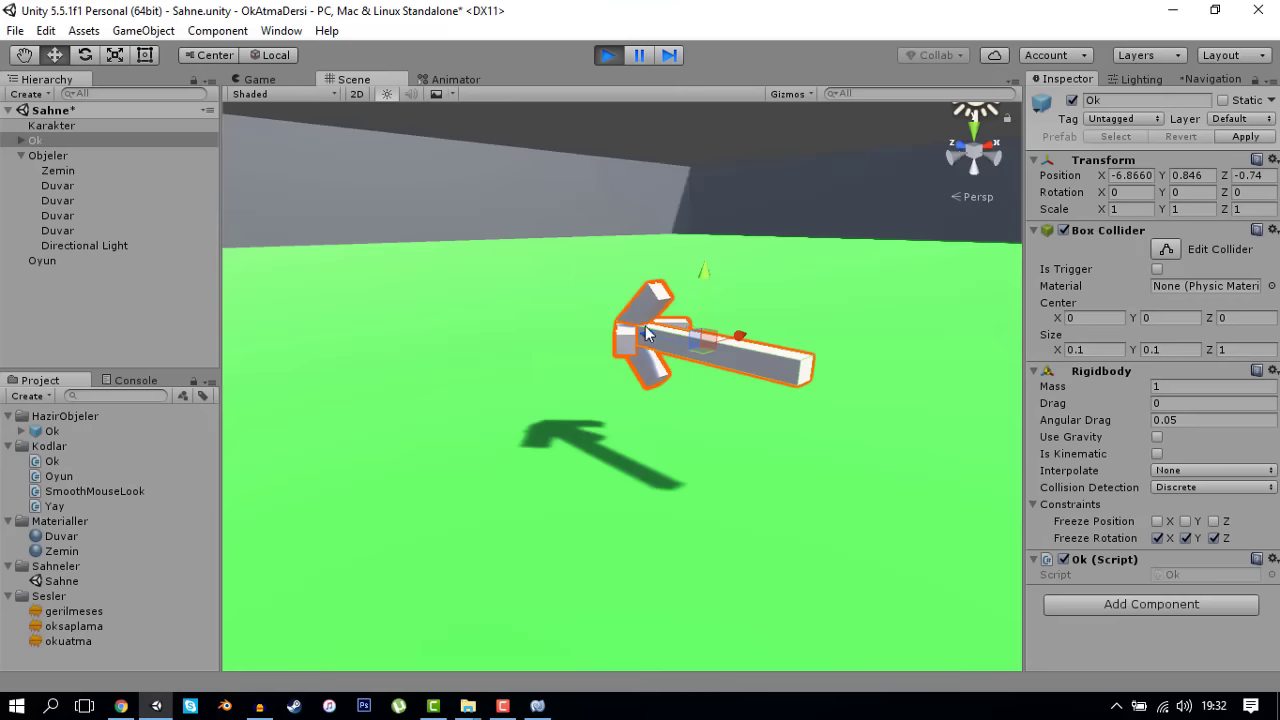
mouse_move(651, 334)
right_mouse_down()
mouse_move(859, 361)
mouse_move(656, 367)
right_mouse_up()
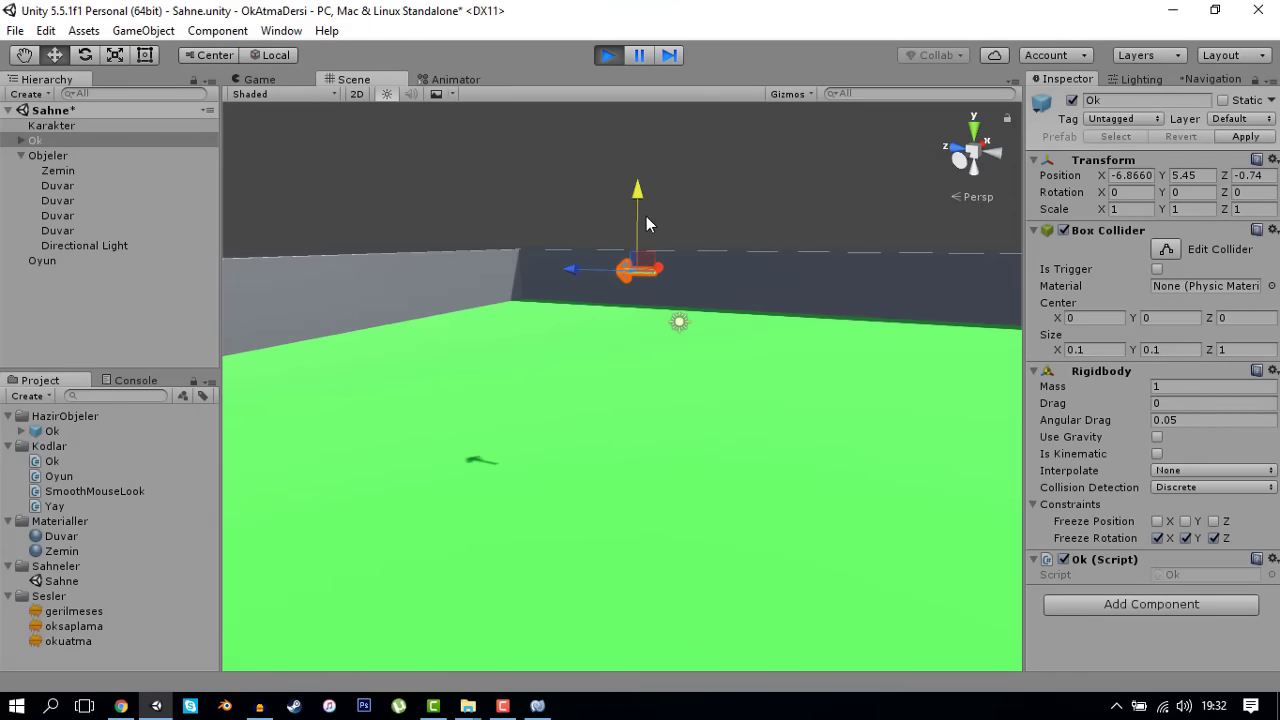
right_click_drag(656, 367, 637, 333)
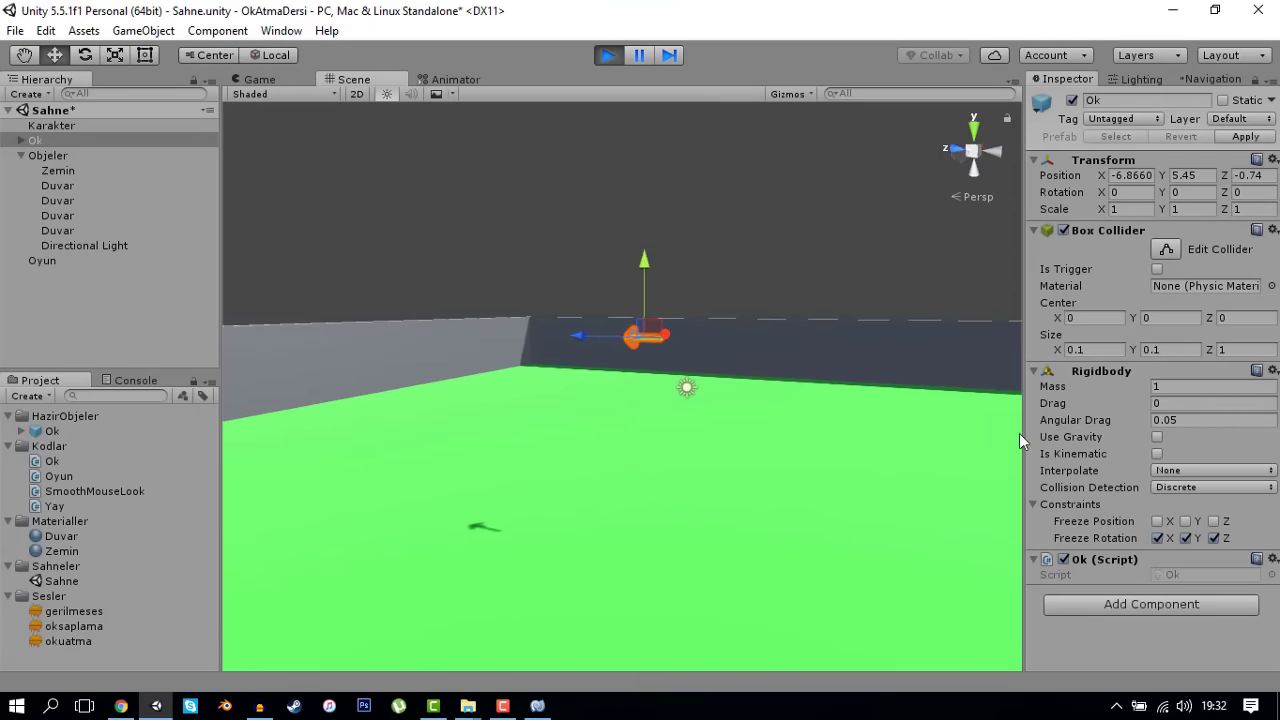
left_click(1158, 437)
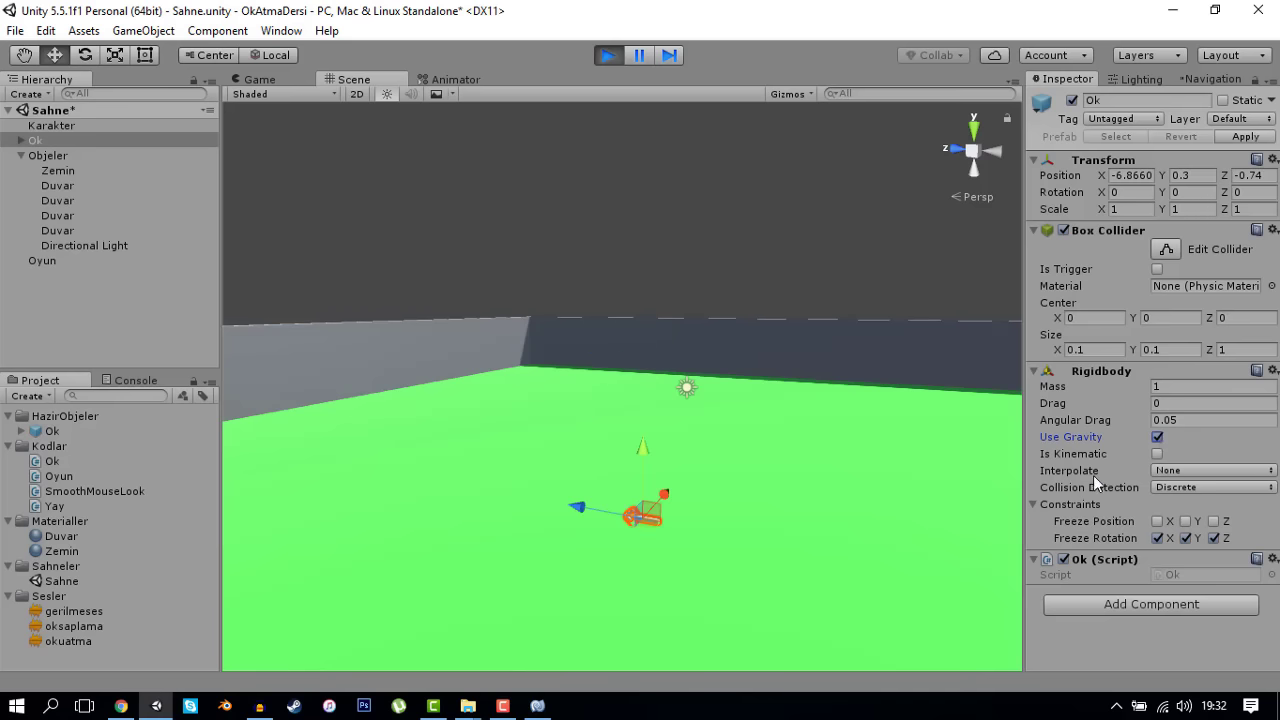
left_click(607, 55)
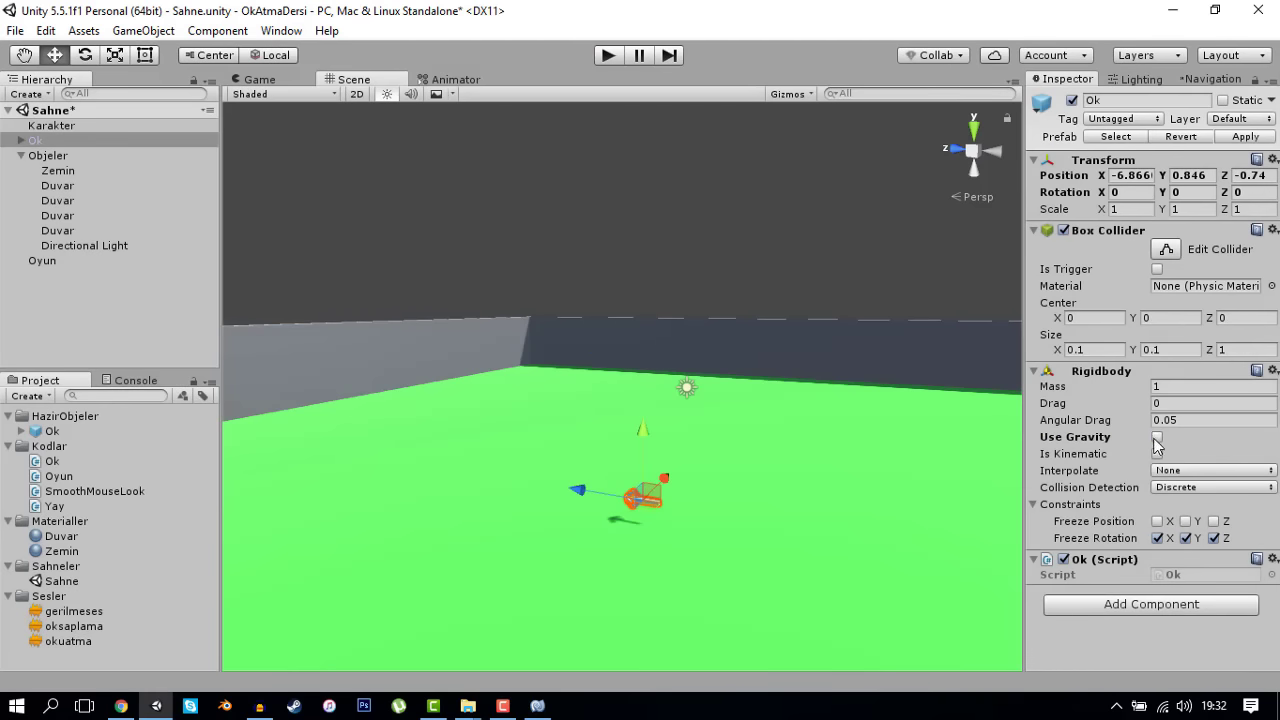
left_click(1157, 438)
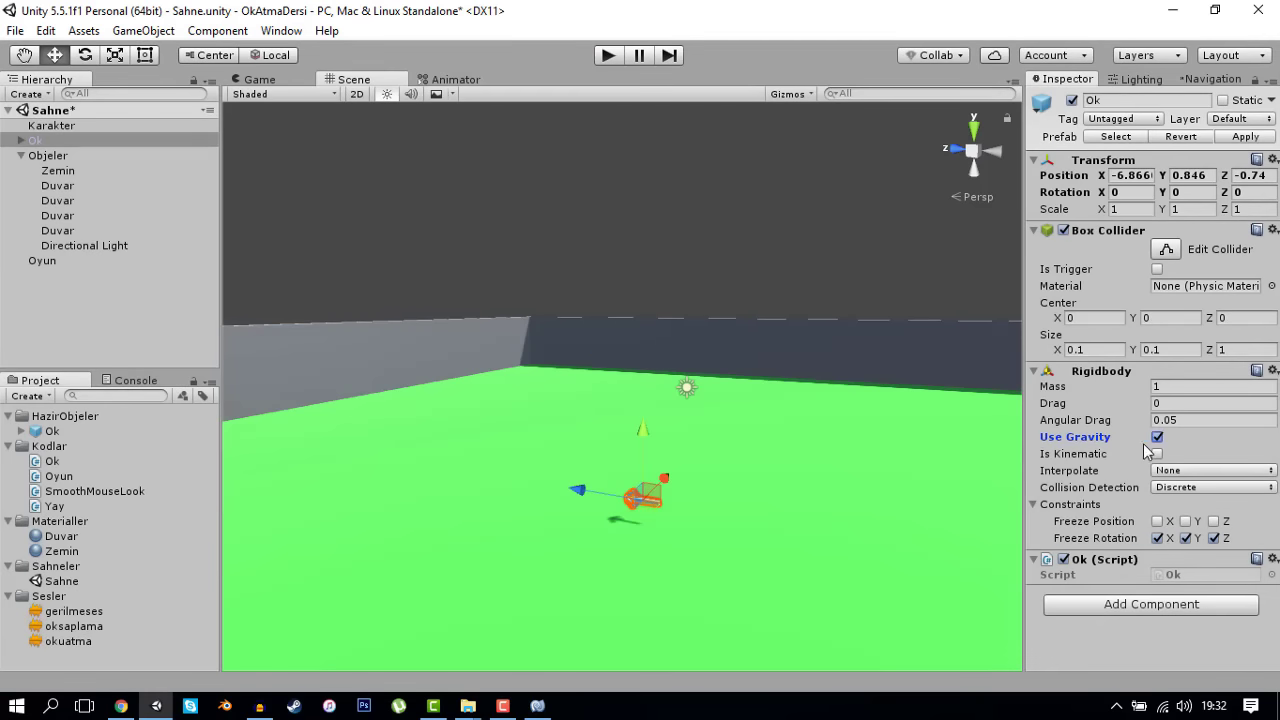
left_click(540, 703)
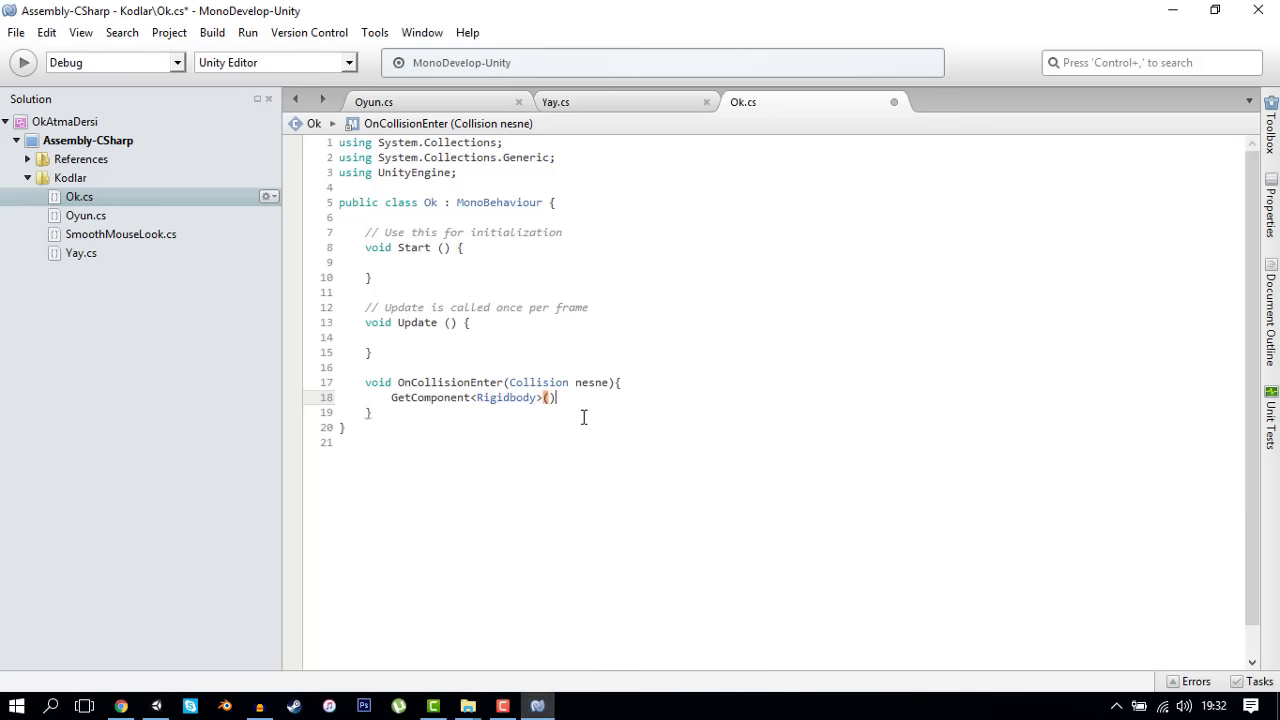
- Append .useGravity = false; to the GetComponent<Rigidbody>() call and save Ok.cs
type(".")
type("us")
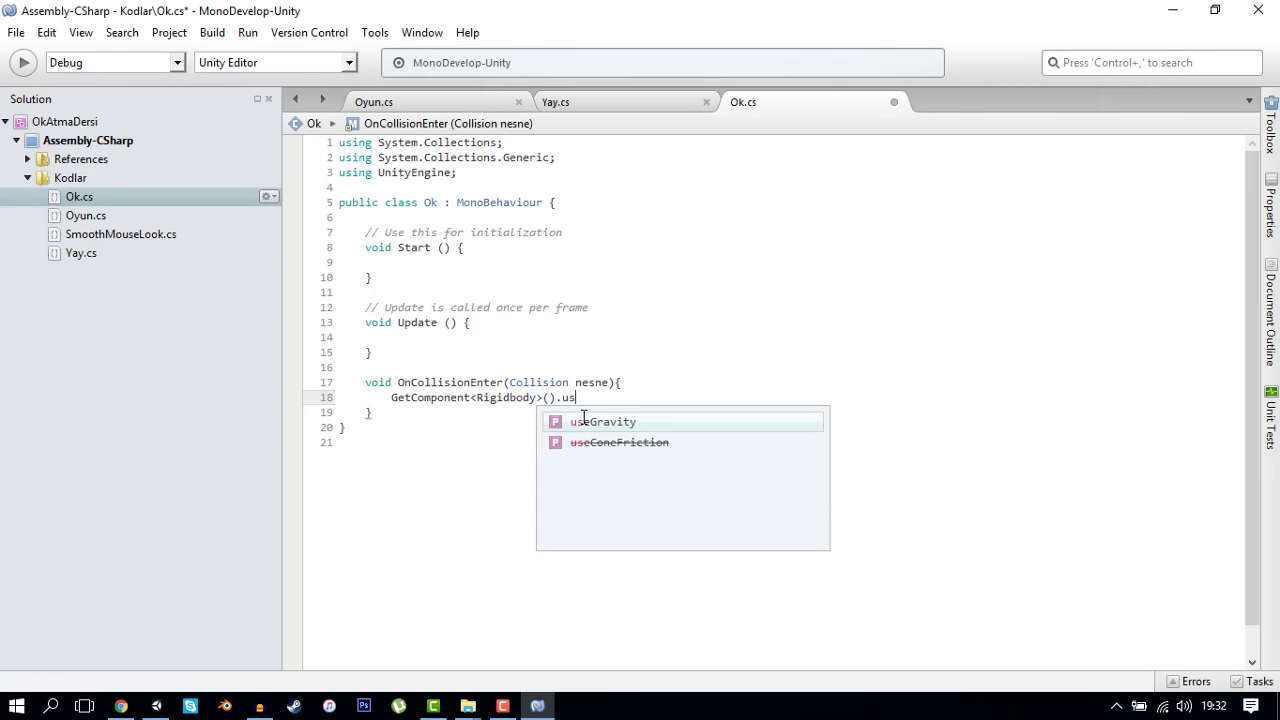
key("Return")
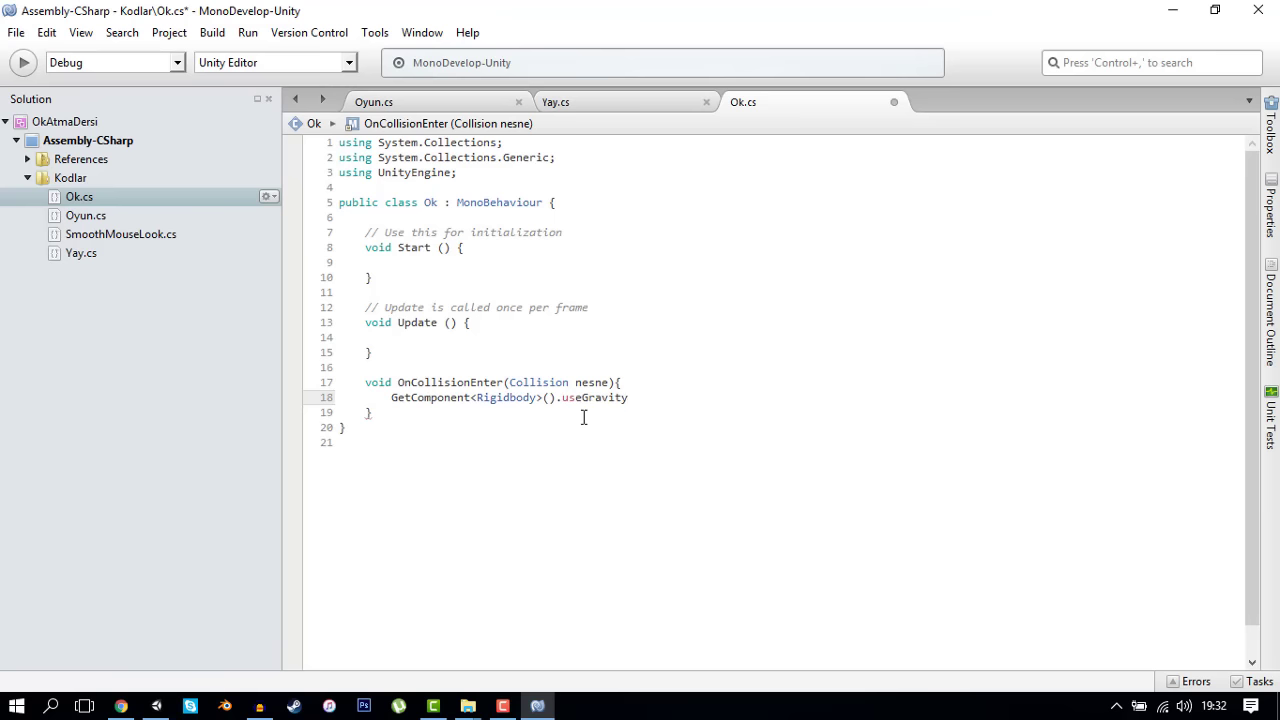
type("false;")
key("ctrl+s")
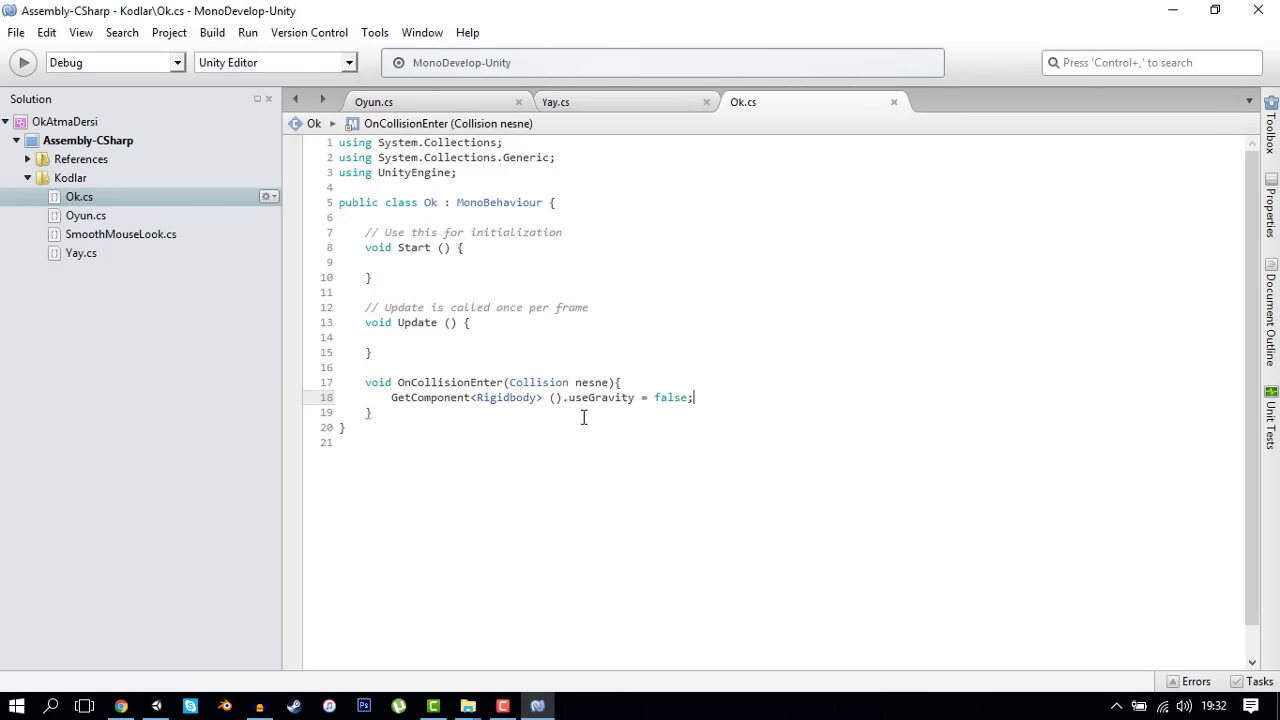
left_click(156, 706)
mouse_move(640, 500)
right_mouse_down()
mouse_move(652, 601)
mouse_move(662, 510)
mouse_move(735, 472)
right_mouse_up()
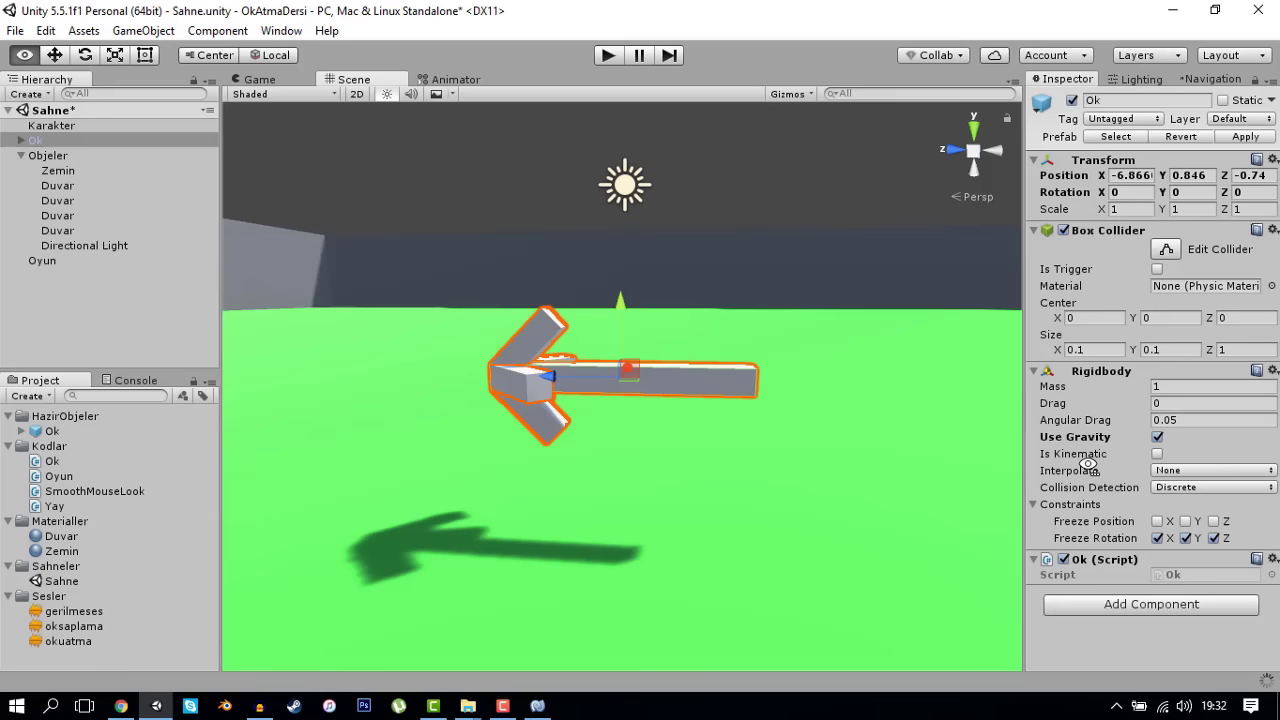
- Make the arrow's Rigidbody kinematic and lift the arrow above the ground
right_click_drag(1161, 458, 1160, 456)
left_click(1157, 454)
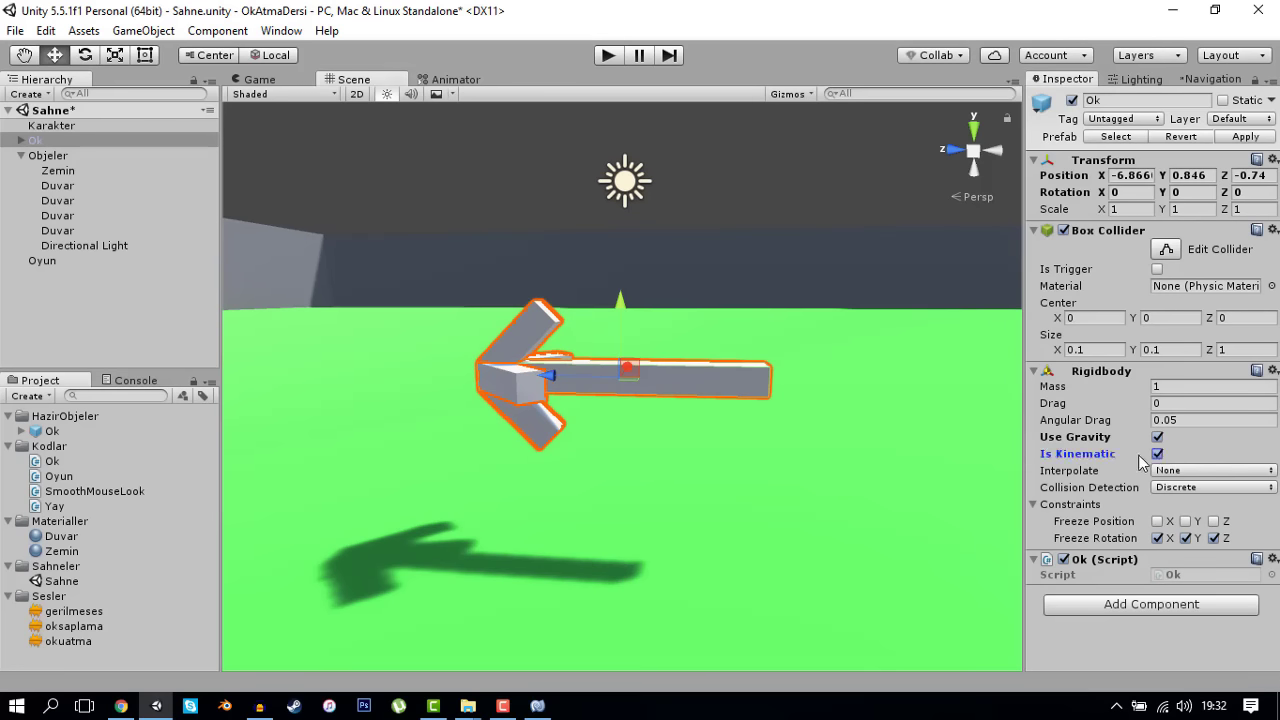
scroll(694, 277, "down", 3)
left_click_drag(620, 313, 625, 213)
scroll(432, 115, "down", 2)
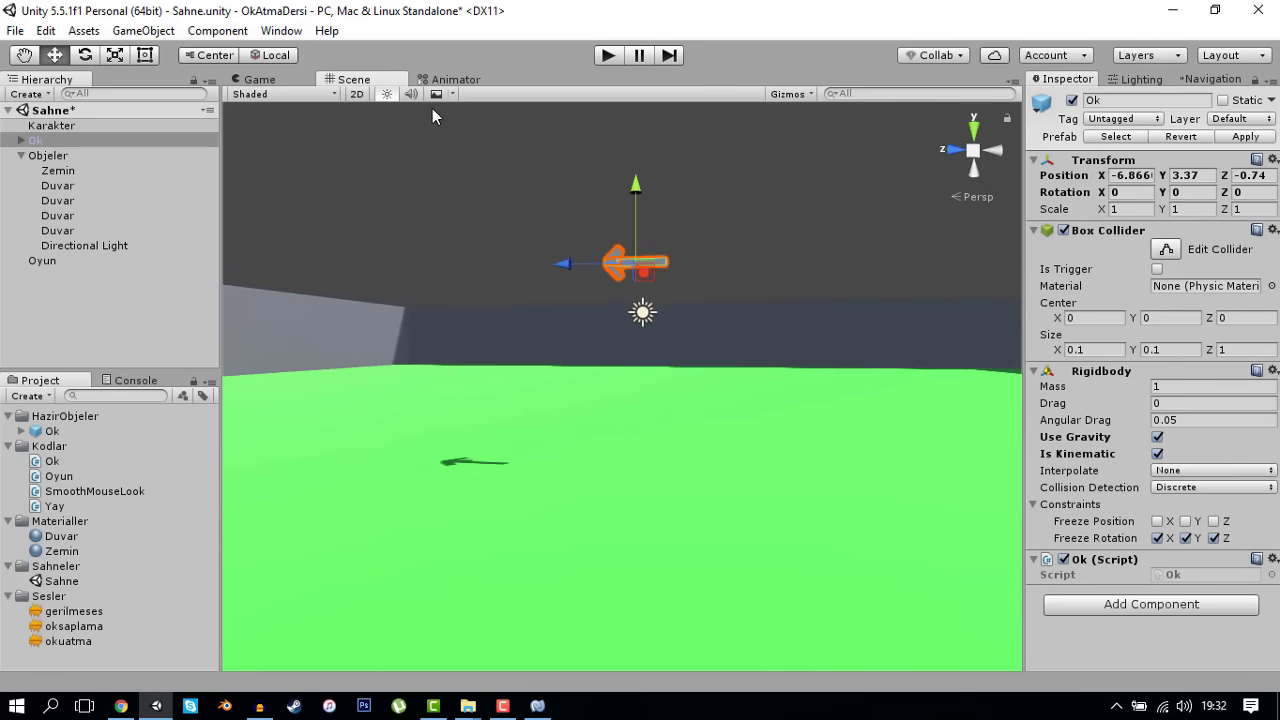
- Dock the Scene view beside the Game view, run a play test, then toggle Is Kinematic
left_click_drag(377, 85, 968, 382)
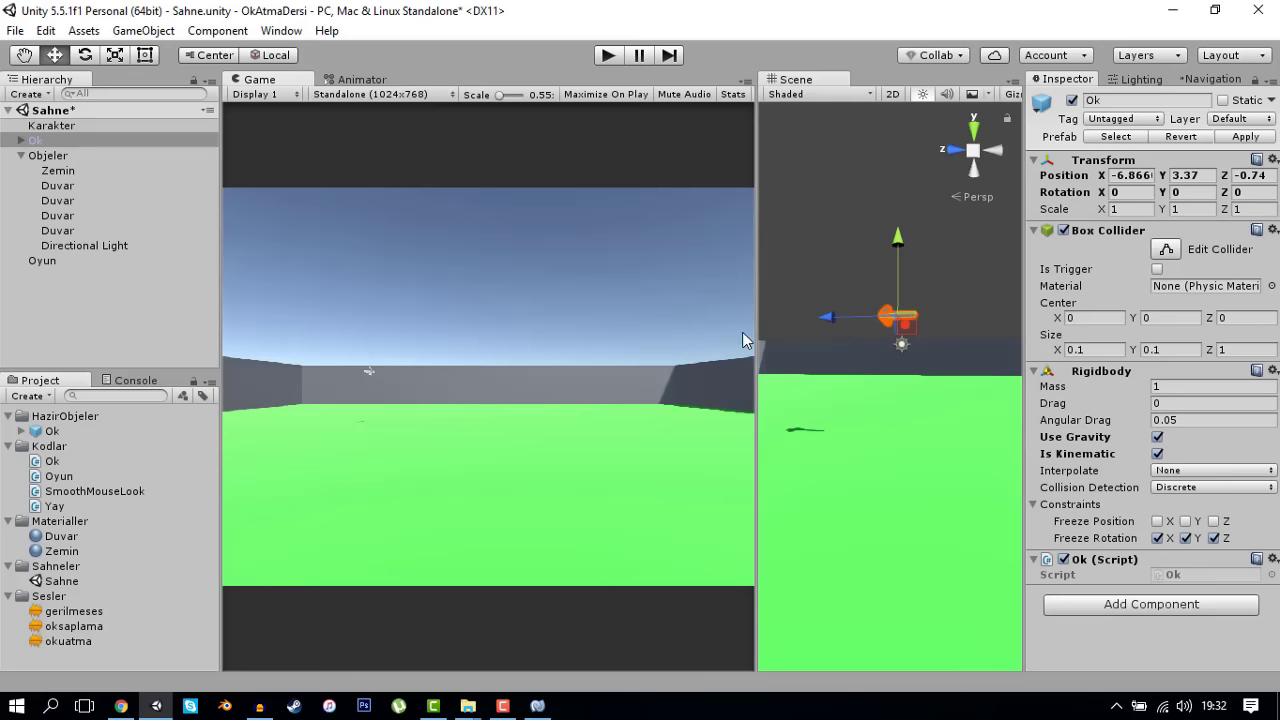
left_click_drag(757, 334, 605, 334)
left_click(607, 55)
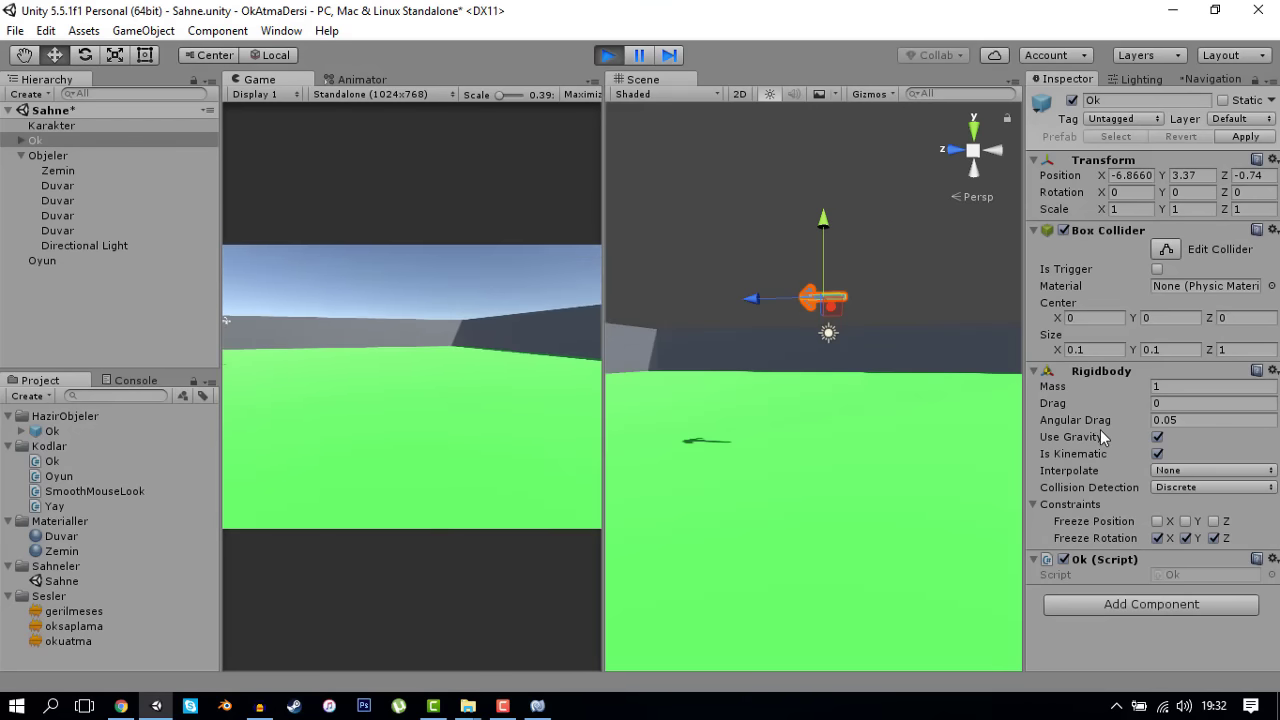
left_click(604, 56)
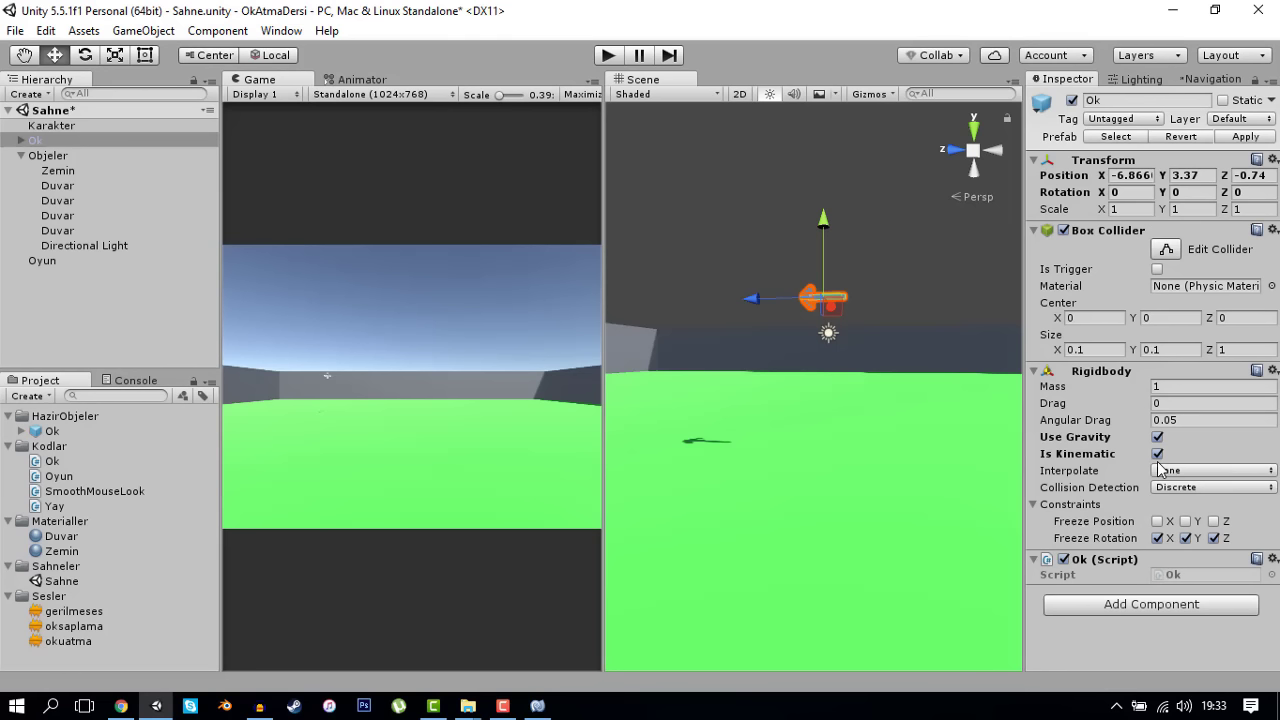
left_click(1157, 455)
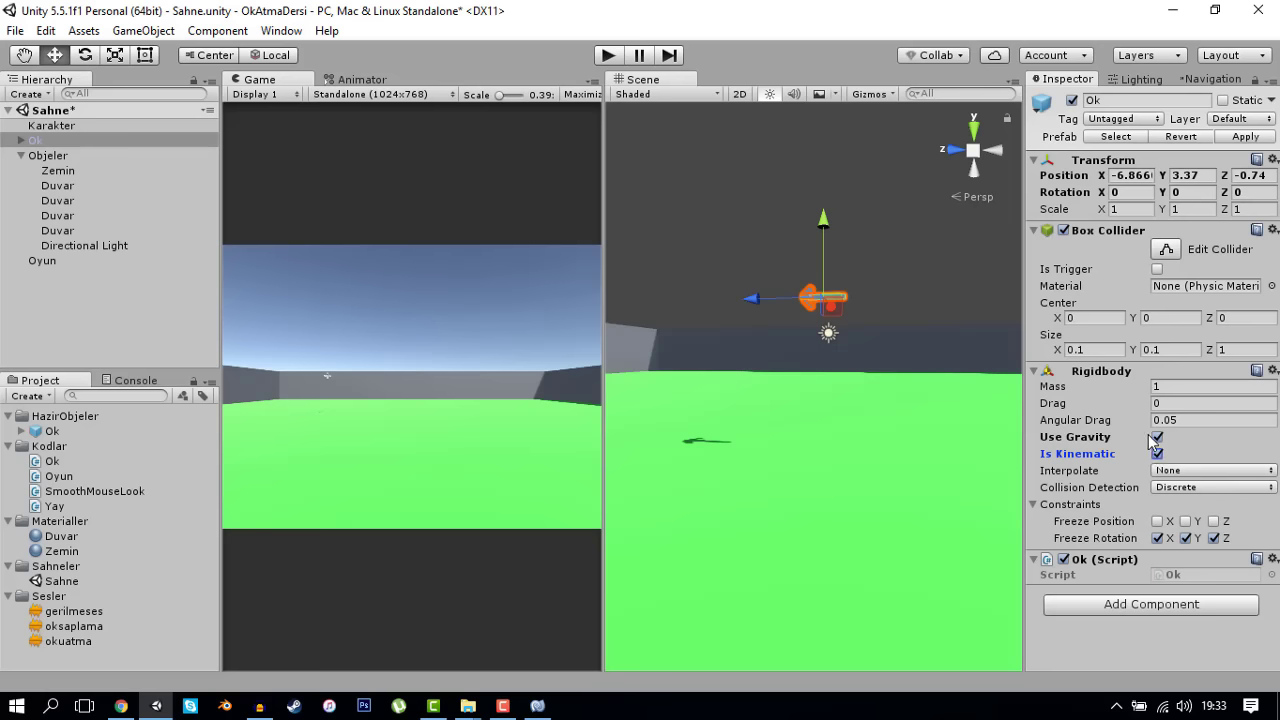
- Enable Use Gravity and disable Is Kinematic on the arrow's Rigidbody, then bring up Ok.cs
left_click(1157, 437)
left_click(1157, 455)
left_click(1157, 437)
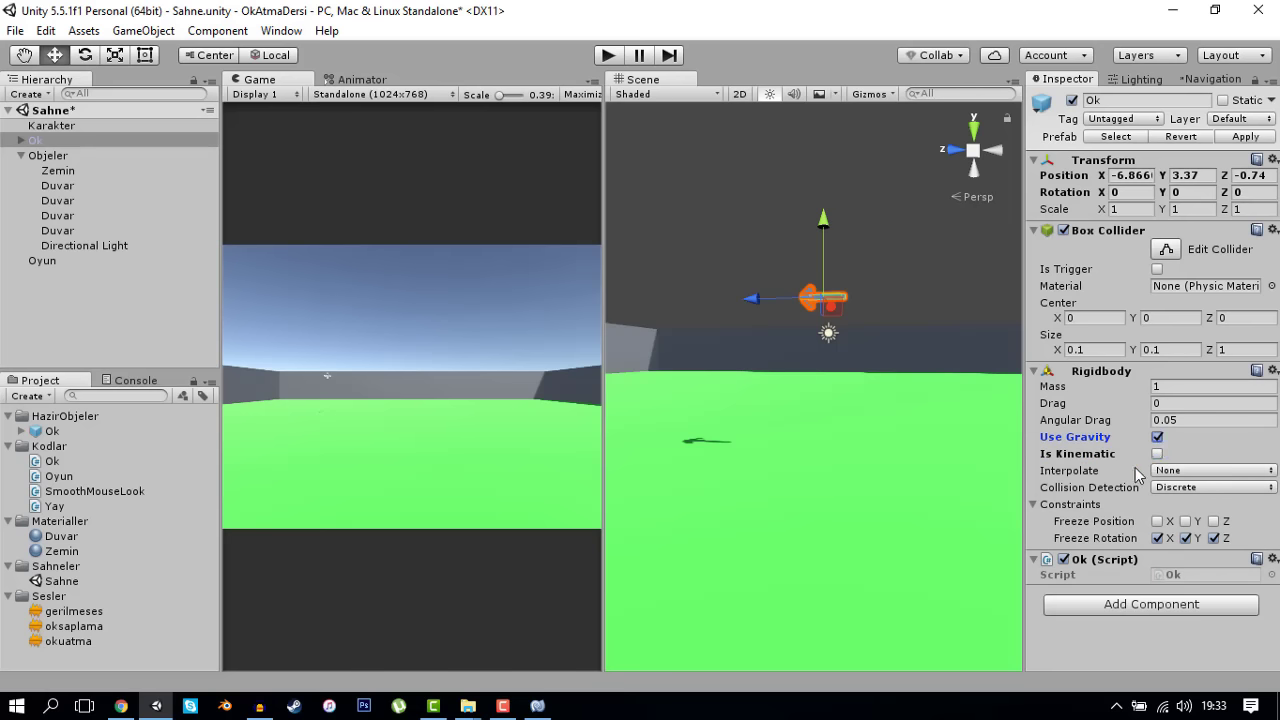
left_click(540, 704)
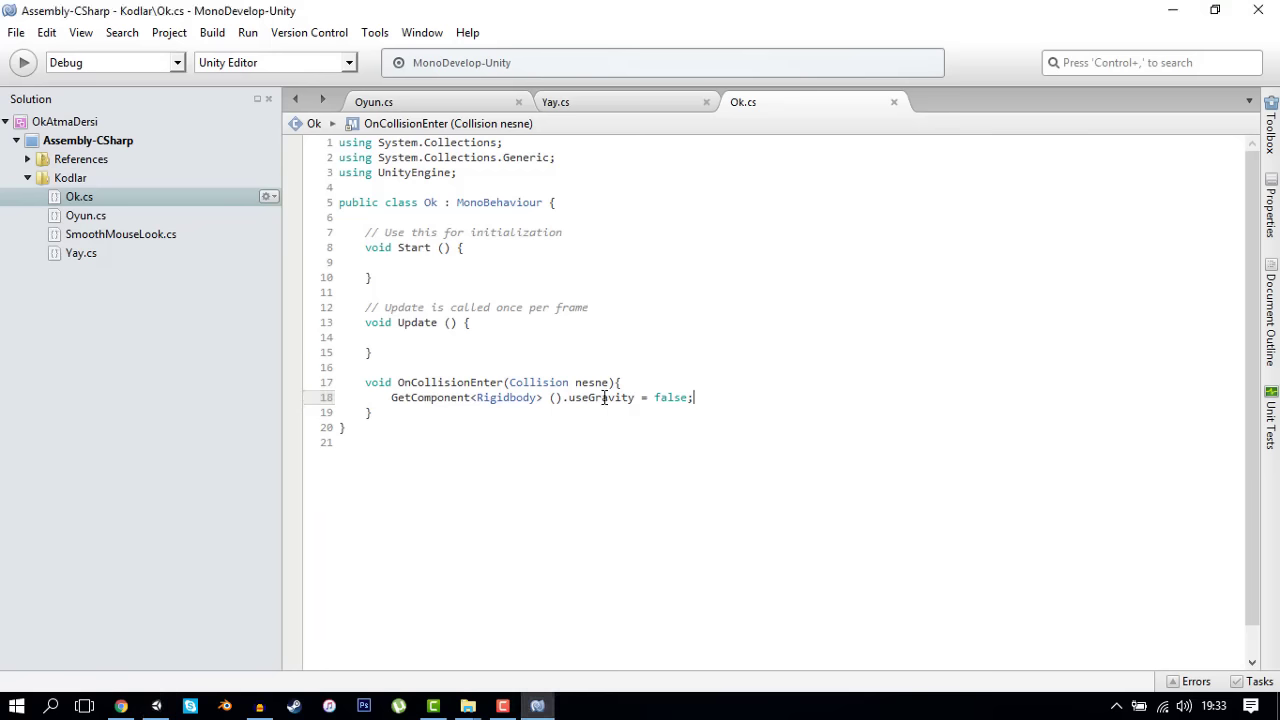
- Duplicate the useGravity line as isKinematic = true in OnCollisionEnter, save Ok.cs, and return to Unity
left_click_drag(694, 397, 391, 397)
left_click(723, 396)
key("Return")
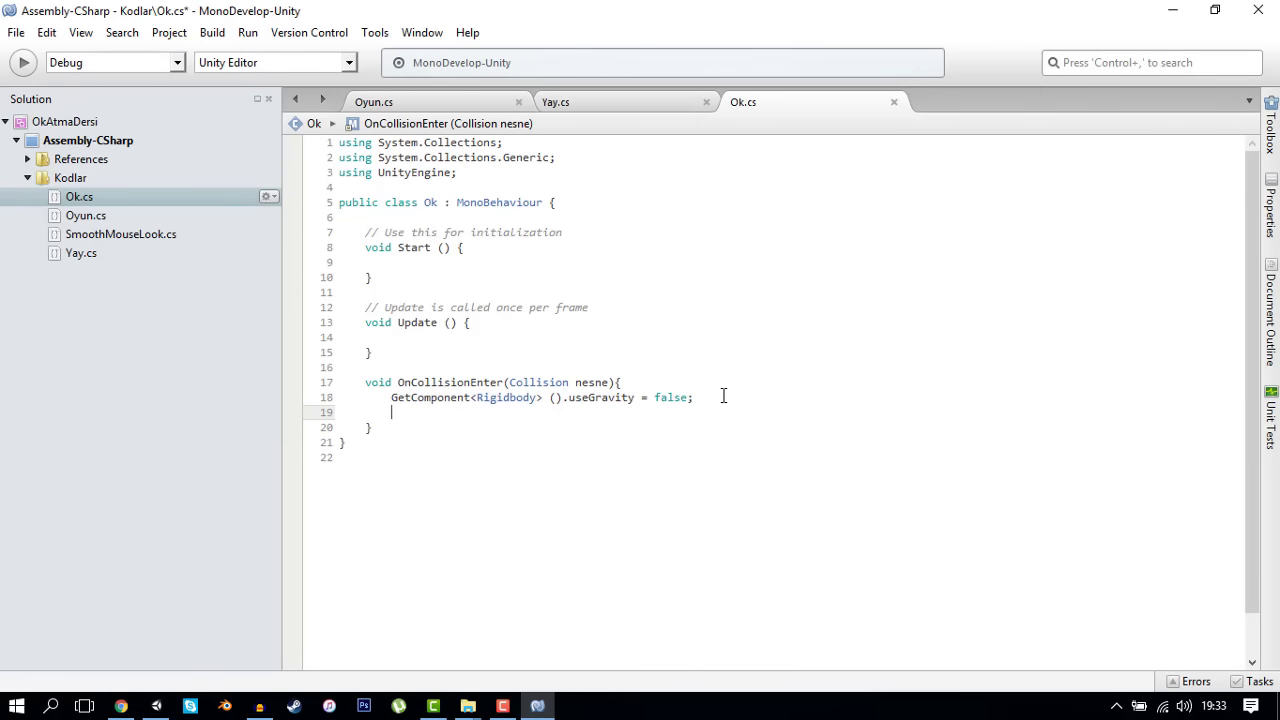
type("GetComponent<Rigidbody> ().useGravity = false;")
double_click(601, 412)
type("is")
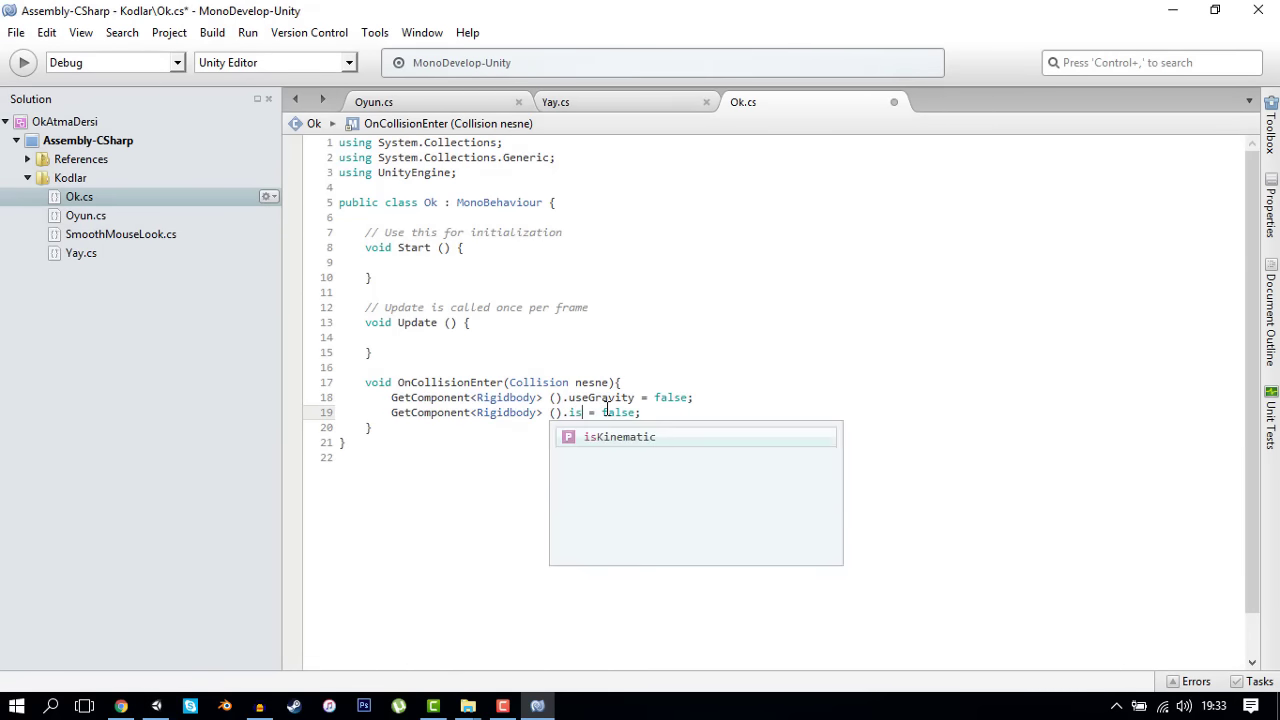
key("Return")
double_click(672, 414)
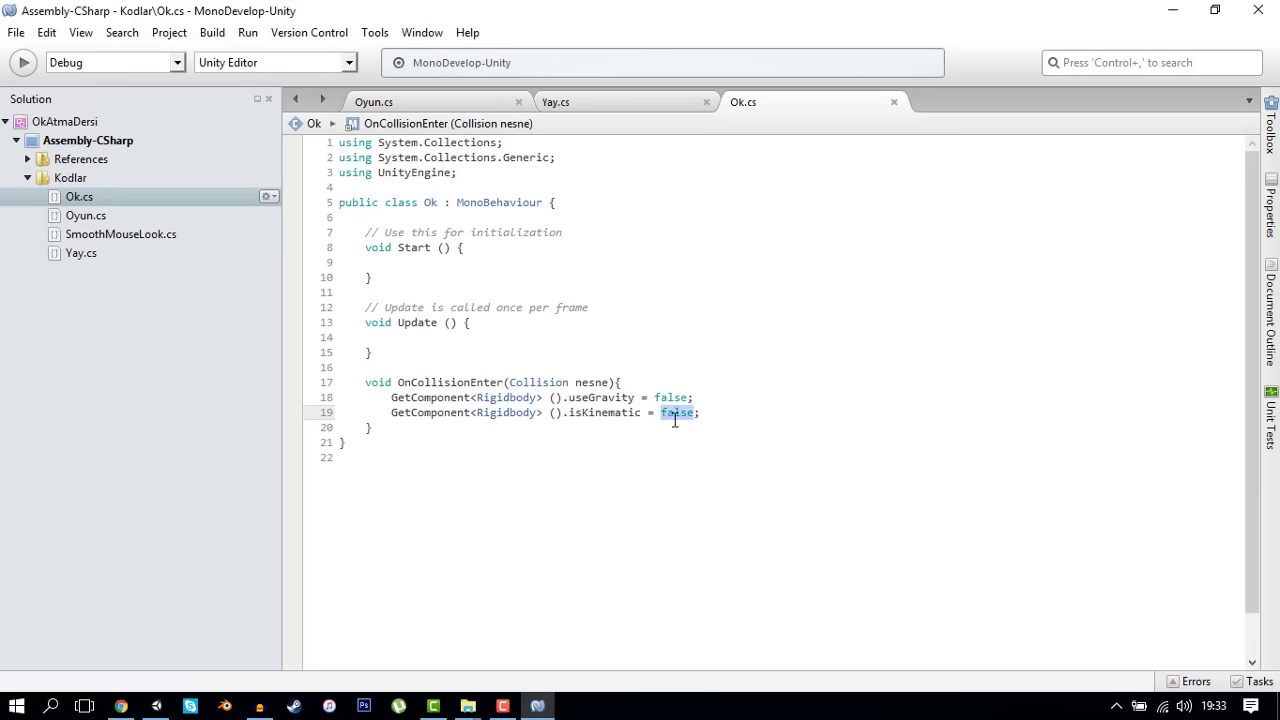
type("true")
key("ctrl+s")
left_click(157, 706)
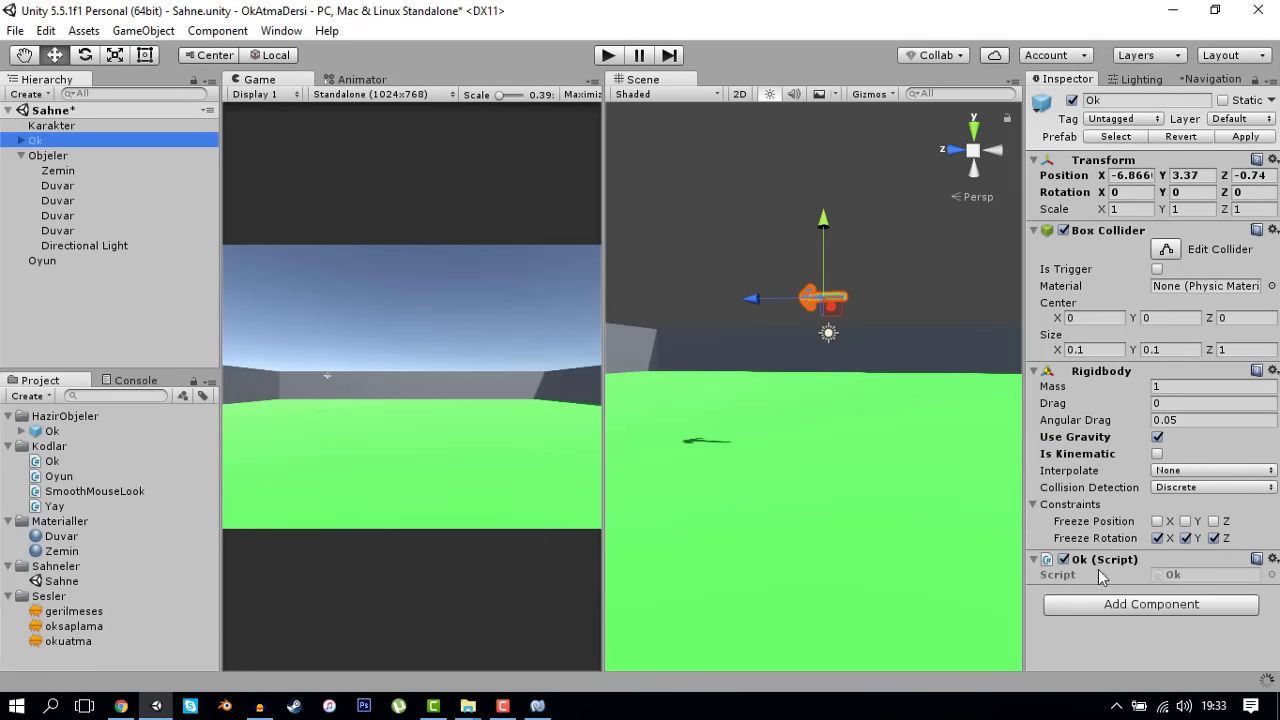
- Apply the arrow's changes to the Ok prefab, delete Ok from the scene, and save
left_click(1243, 138)
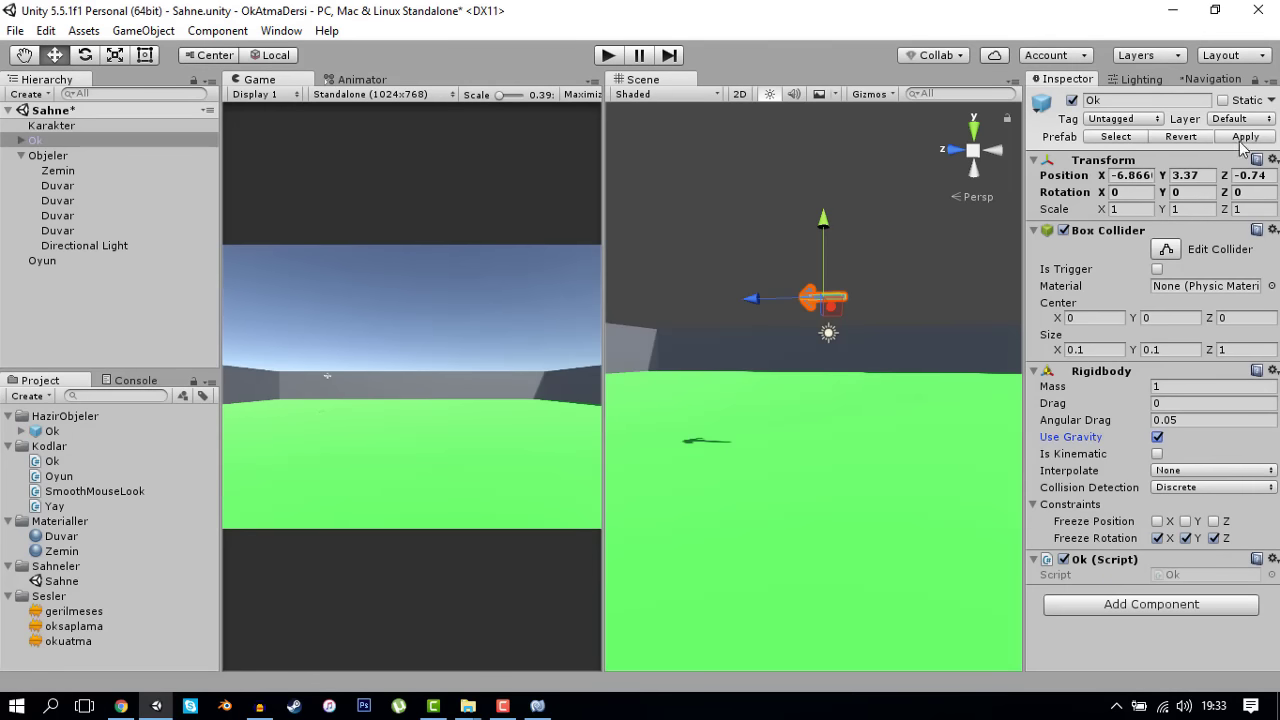
left_click(50, 142)
key("Delete")
key("ctrl+s")
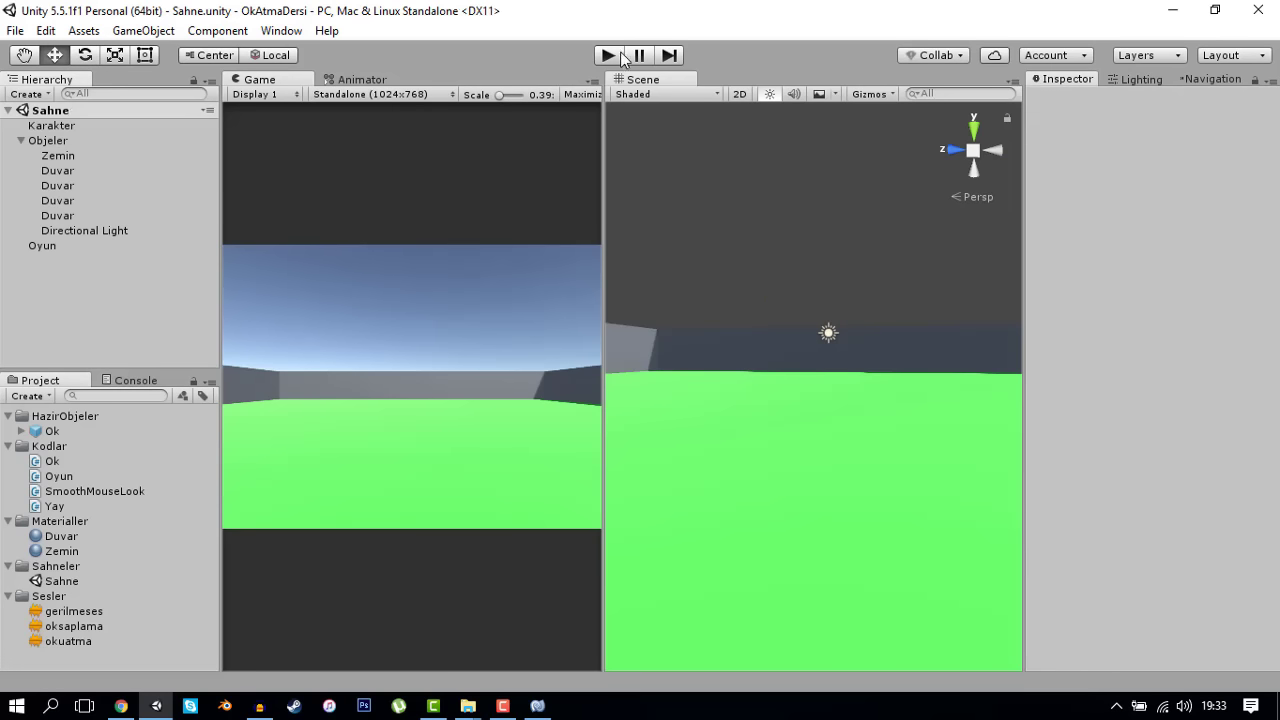
- Play-test the game, looking around the arena before stopping
left_click(607, 55)
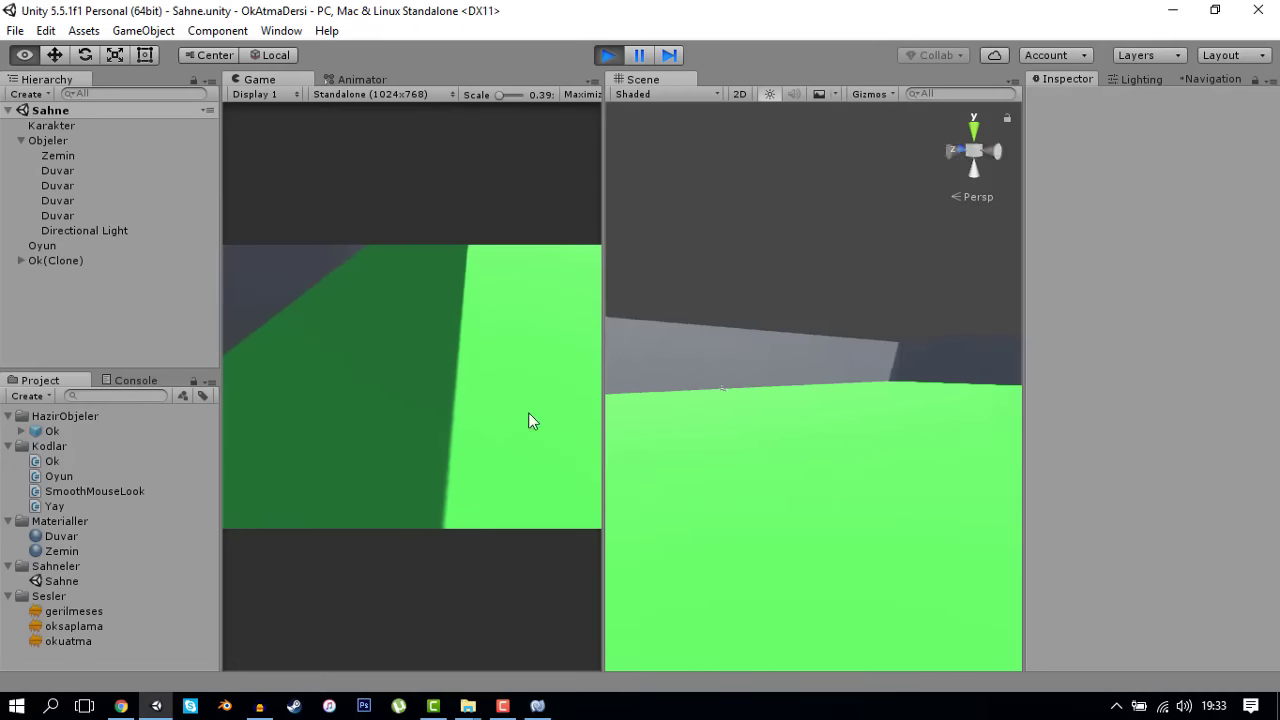
mouse_move(660, 400)
right_mouse_down()
mouse_move(722, 444)
mouse_move(887, 458)
mouse_move(791, 473)
right_mouse_up()
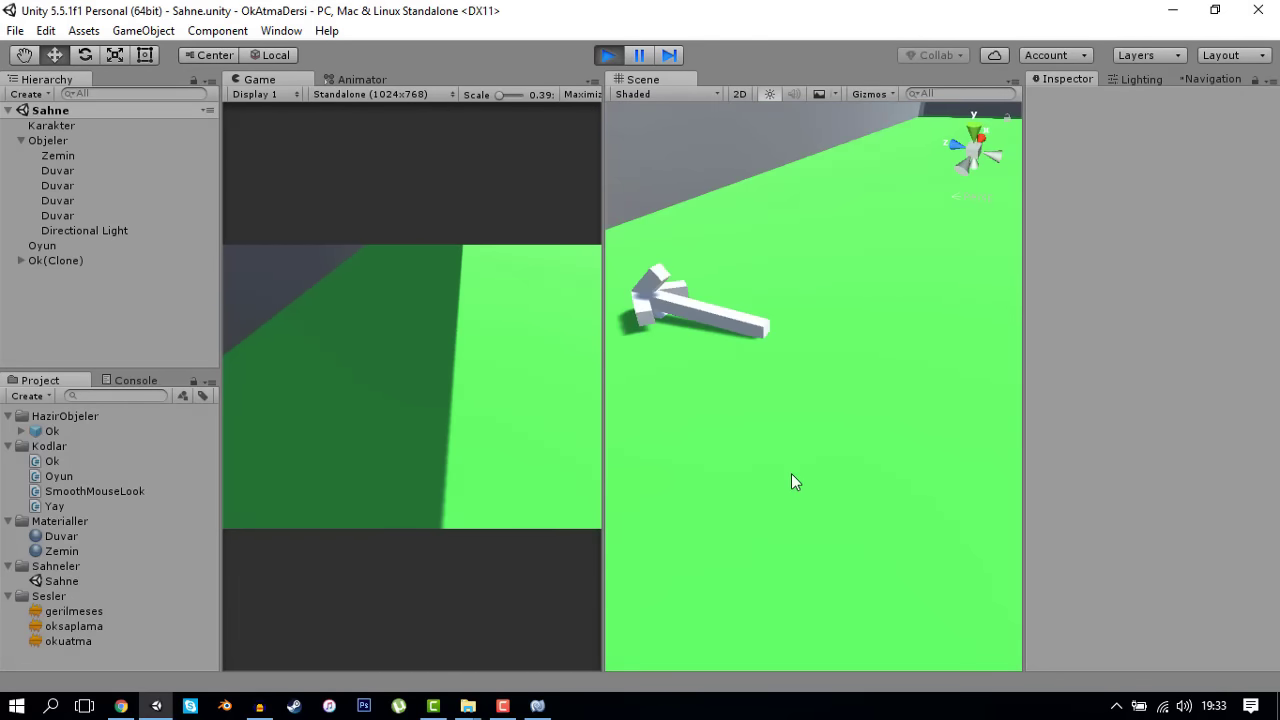
left_click(609, 52)
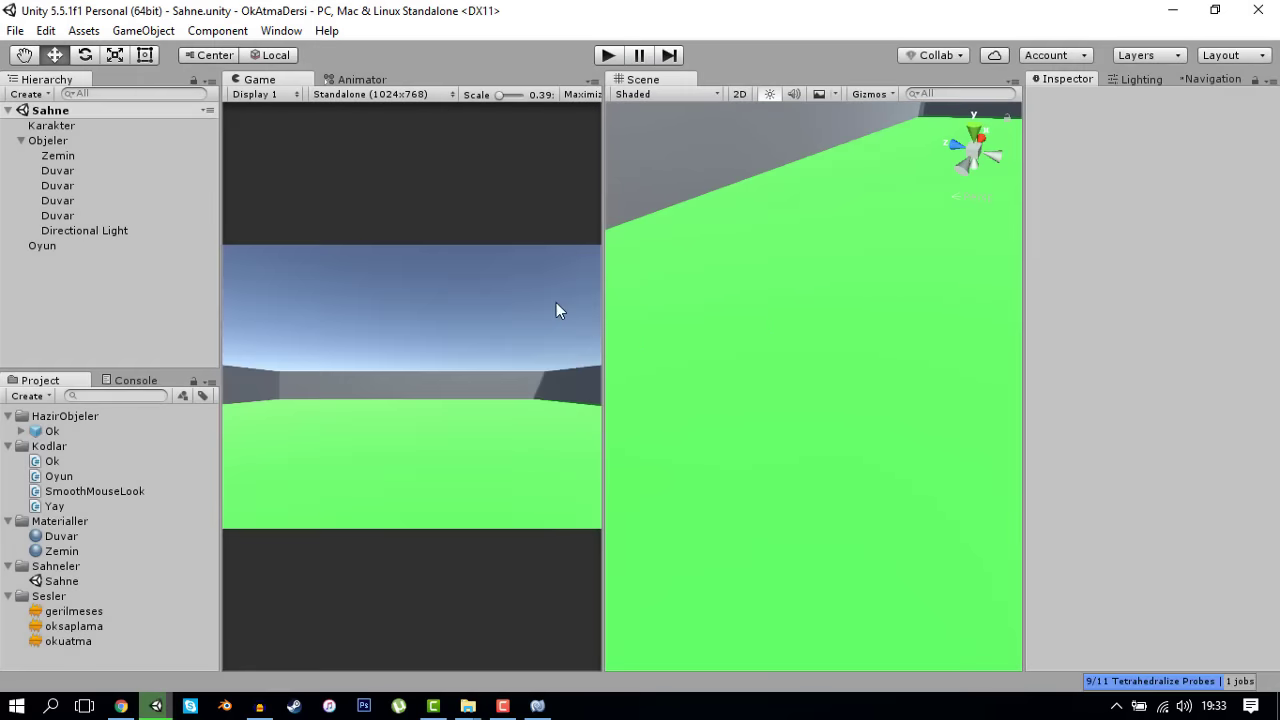
left_click(608, 60)
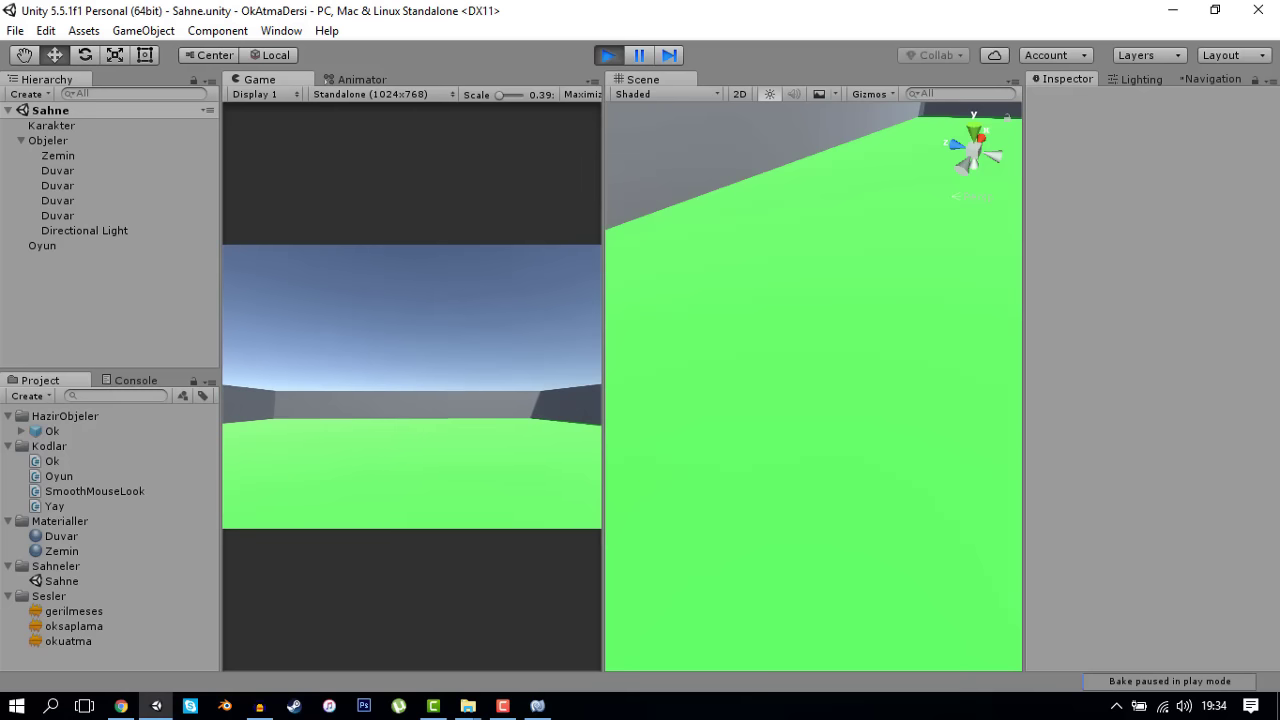
left_click(411, 390)
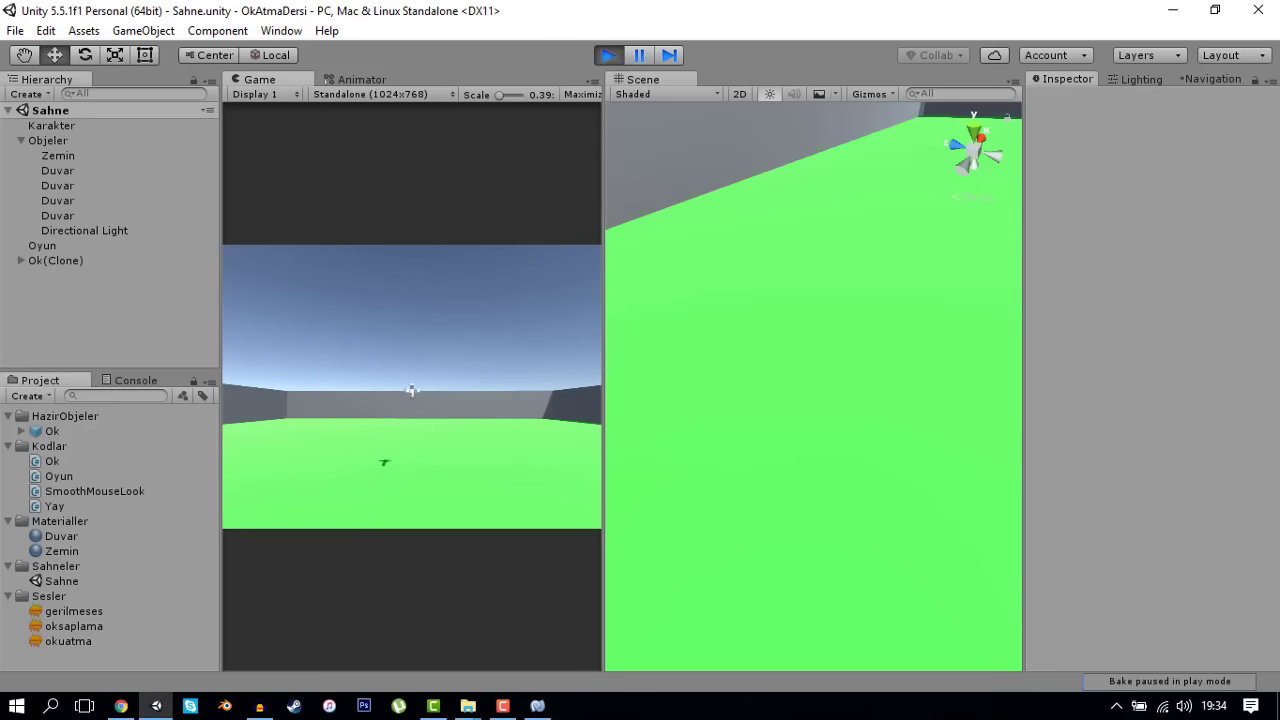
mouse_move(700, 322)
right_mouse_down()
mouse_move(622, 204)
mouse_move(931, 418)
mouse_move(736, 418)
mouse_move(824, 460)
mouse_move(791, 388)
mouse_move(764, 375)
right_mouse_up()
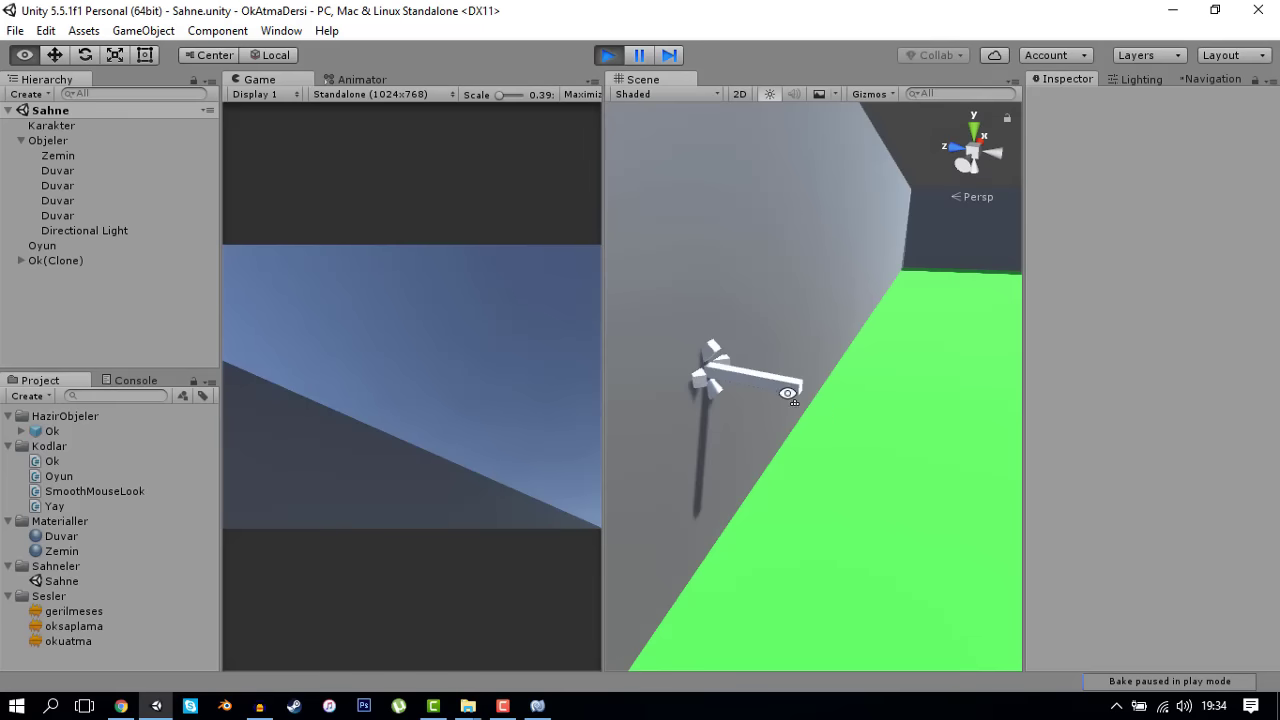
left_click(720, 400)
double_click(70, 261)
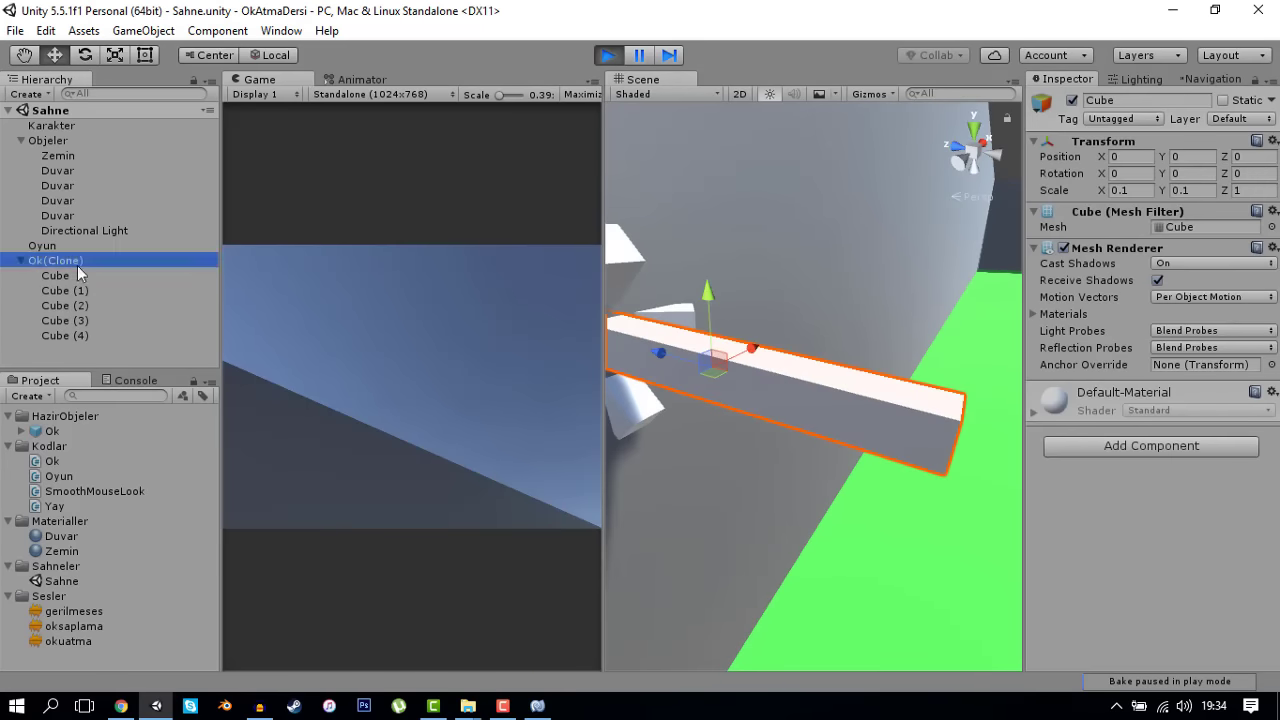
left_click_drag(792, 421, 847, 458)
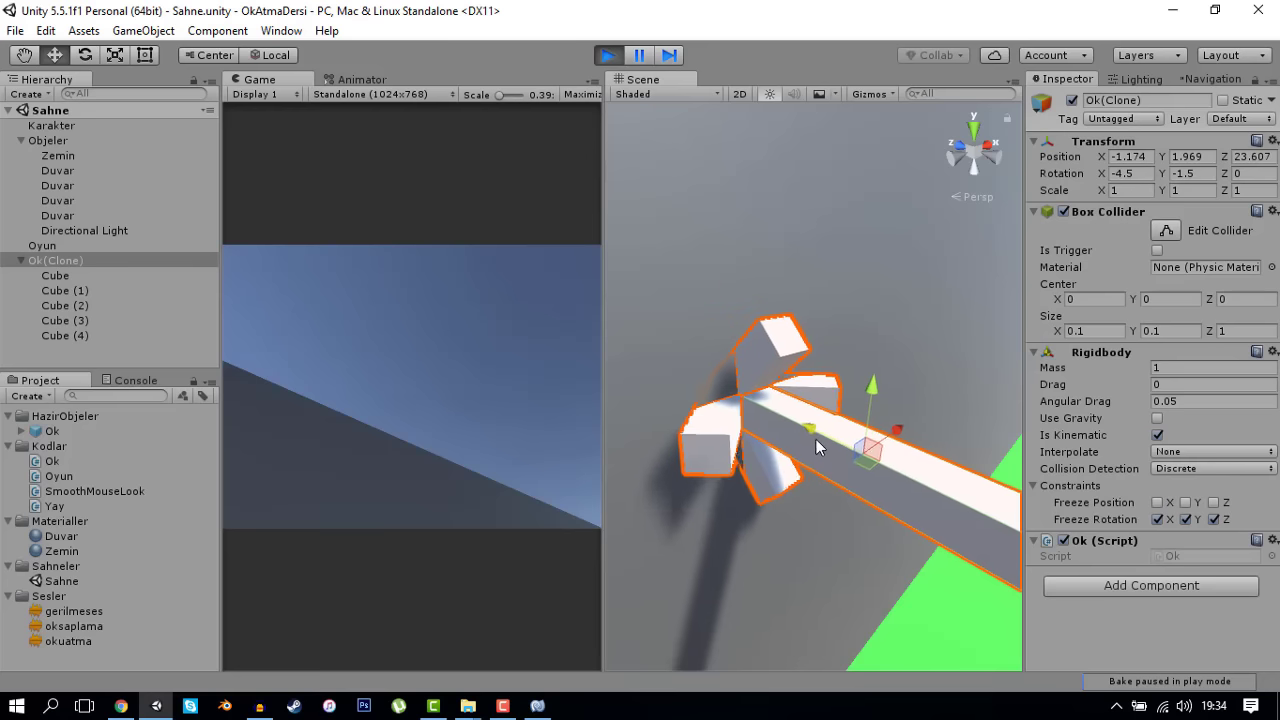
left_click_drag(847, 452, 850, 442)
scroll(850, 448, "down", 2)
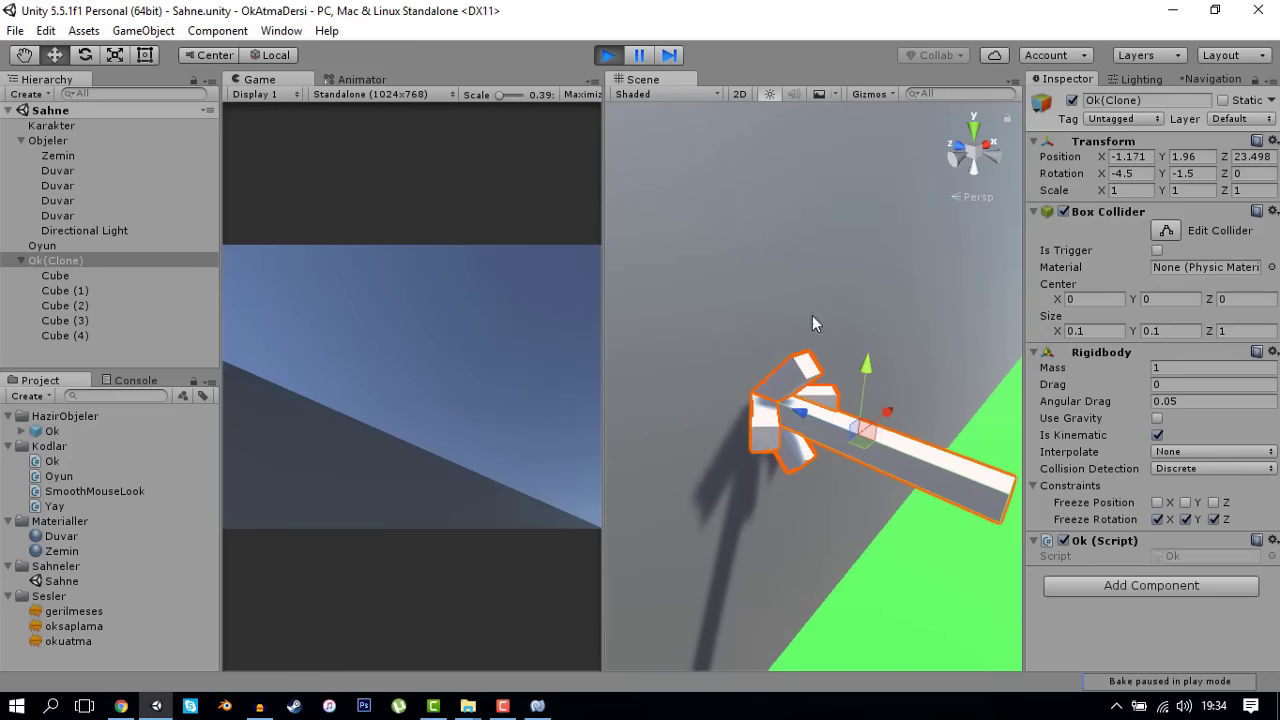
left_click(608, 57)
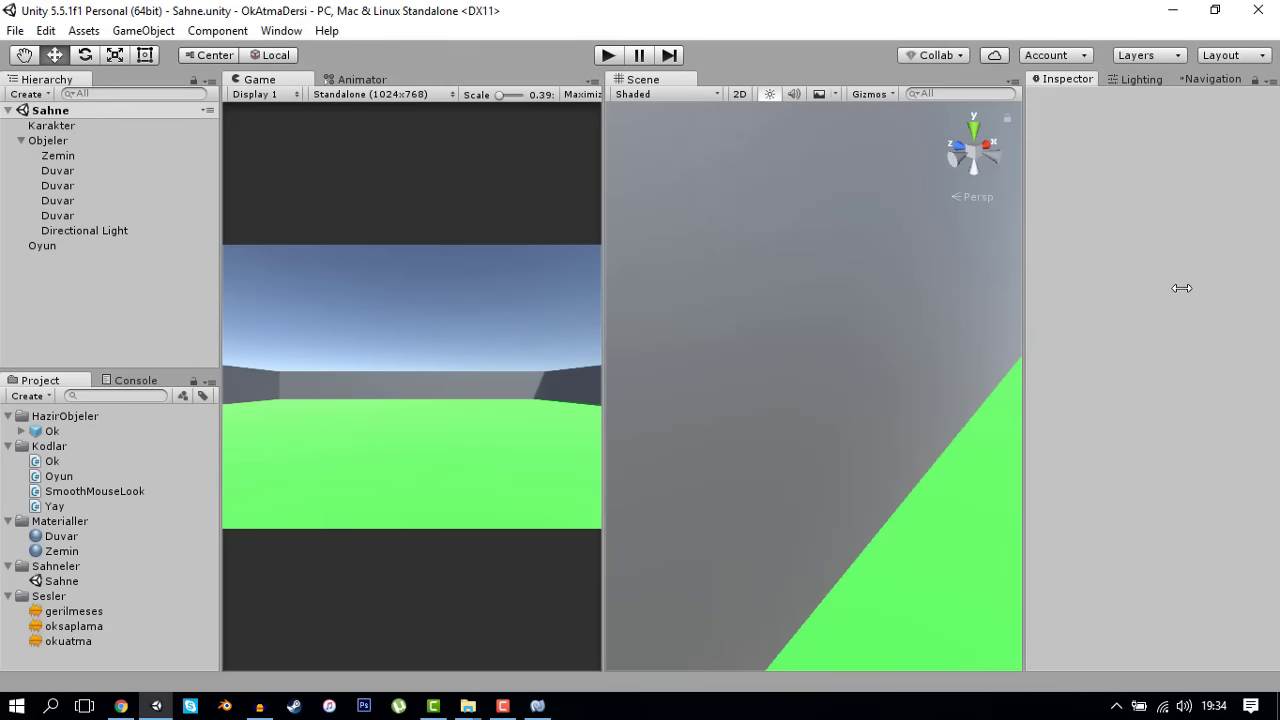
- Place the Ok arrow prefab in the scene and add a child Camera to it
left_click_drag(604, 320, 760, 340)
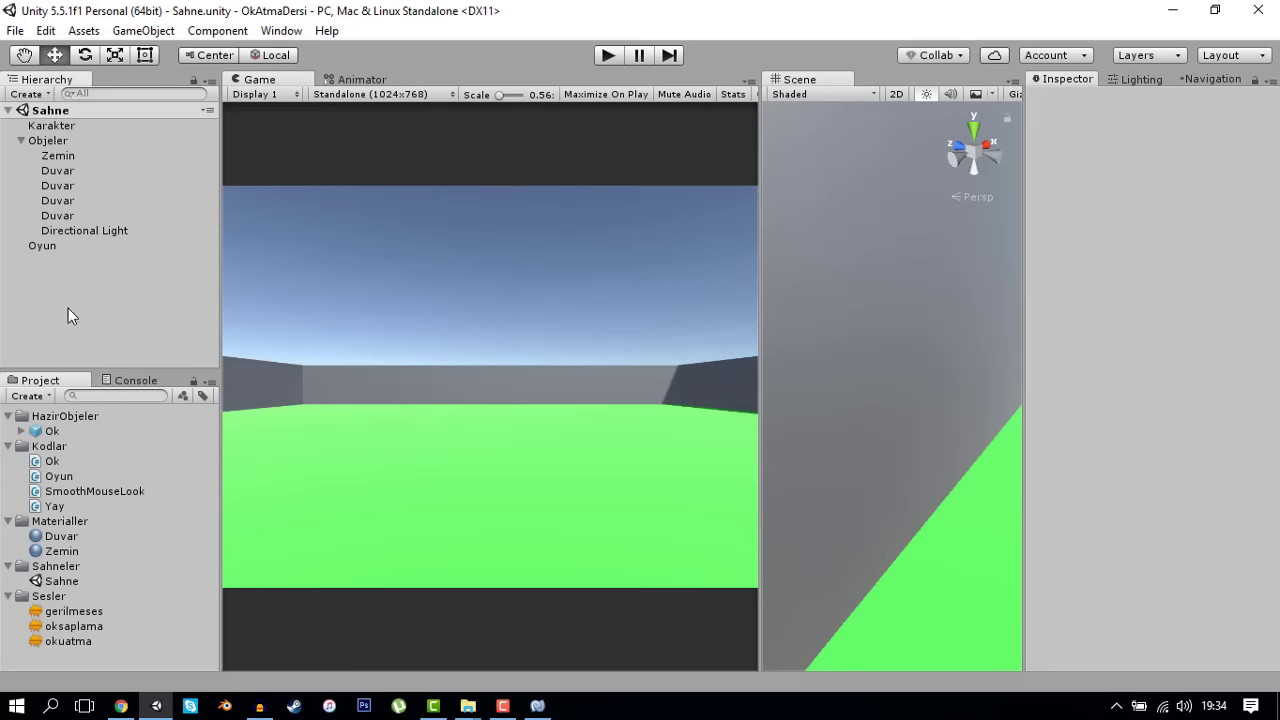
left_click_drag(57, 430, 68, 308)
left_click(21, 140)
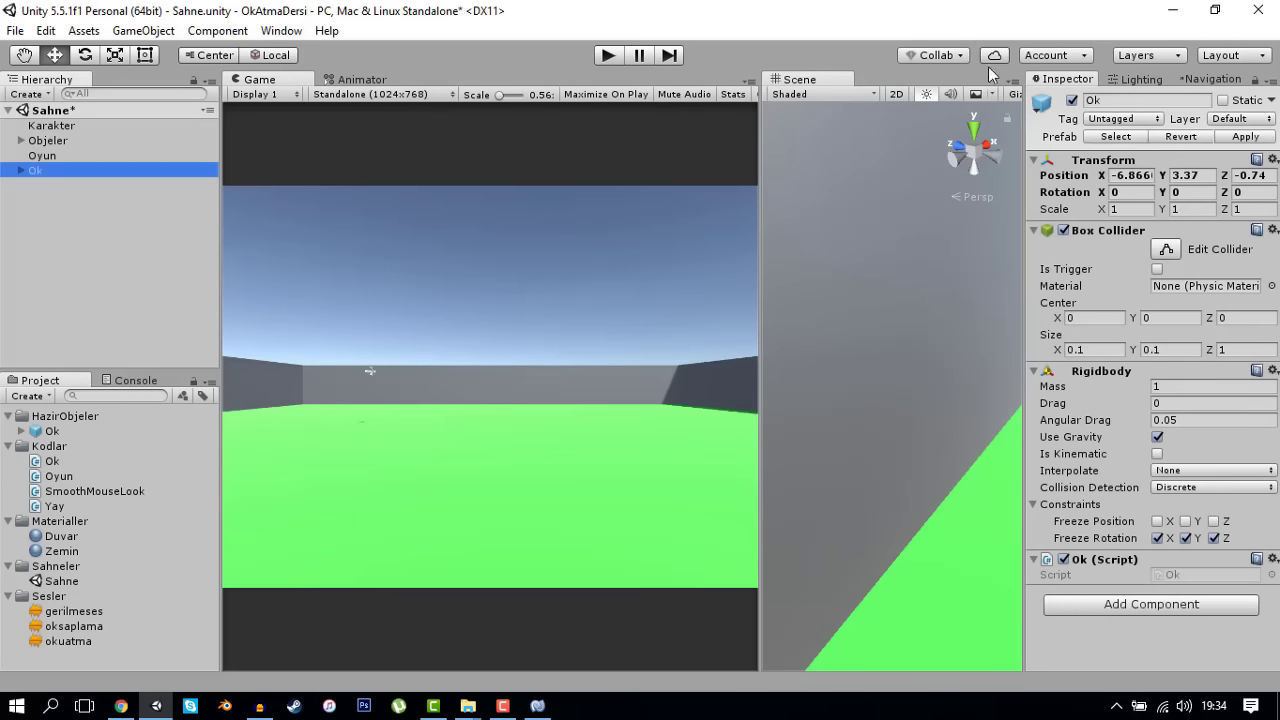
left_click(22, 171)
right_click(58, 172)
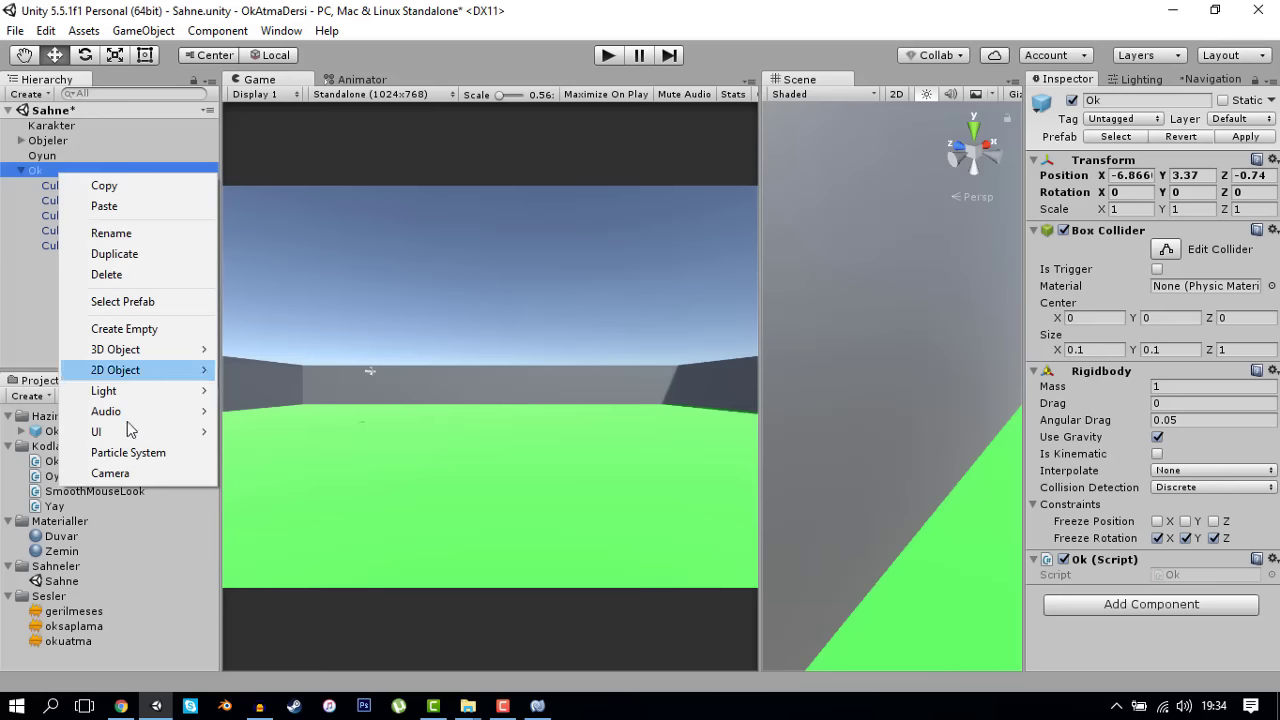
left_click(125, 478)
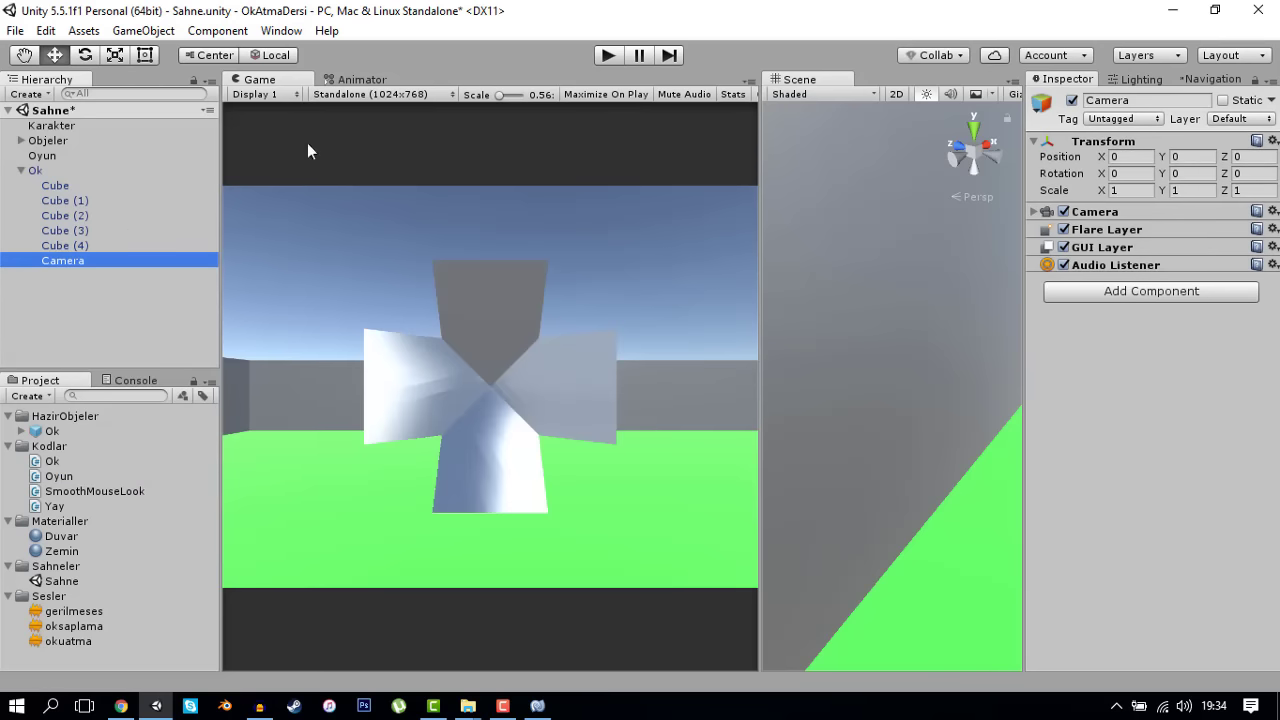
- Move the camera to Y 0.28, Z -0.952 behind the arrow, set near clipping to 0.01, and save
left_click_drag(763, 271, 502, 261)
key("f")
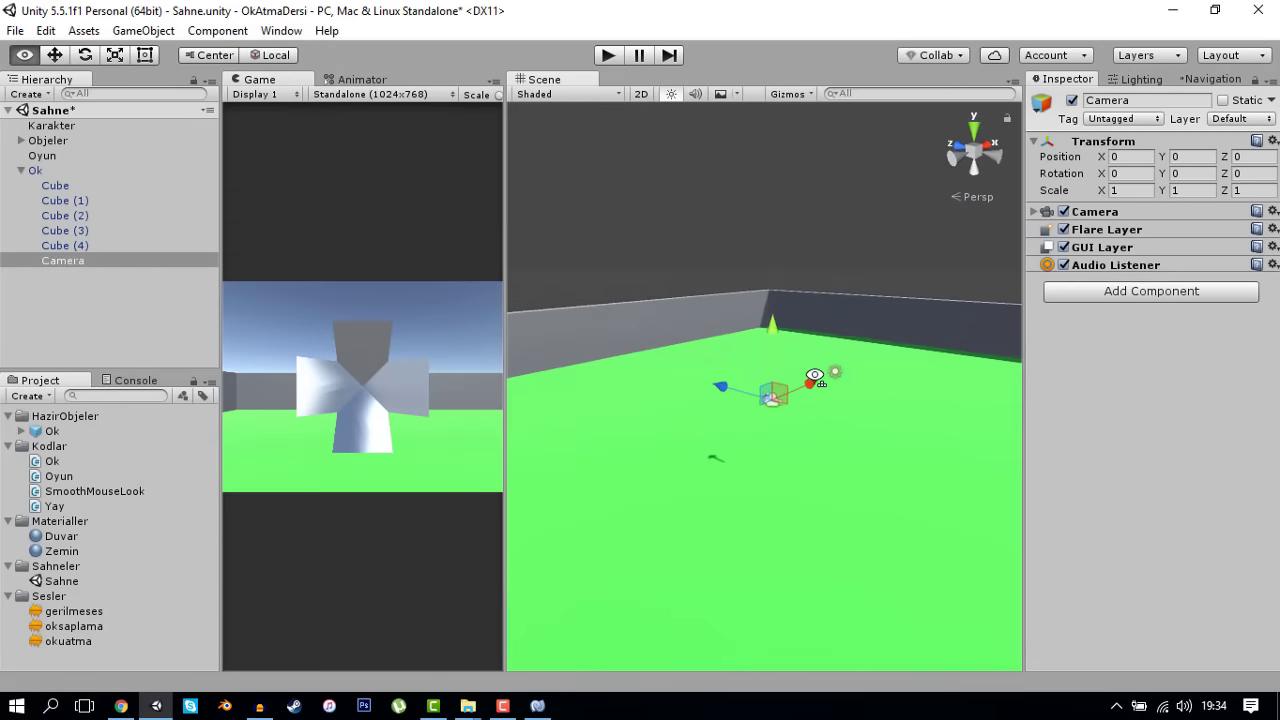
scroll(797, 359, "up", 5)
left_click_drag(797, 359, 790, 310)
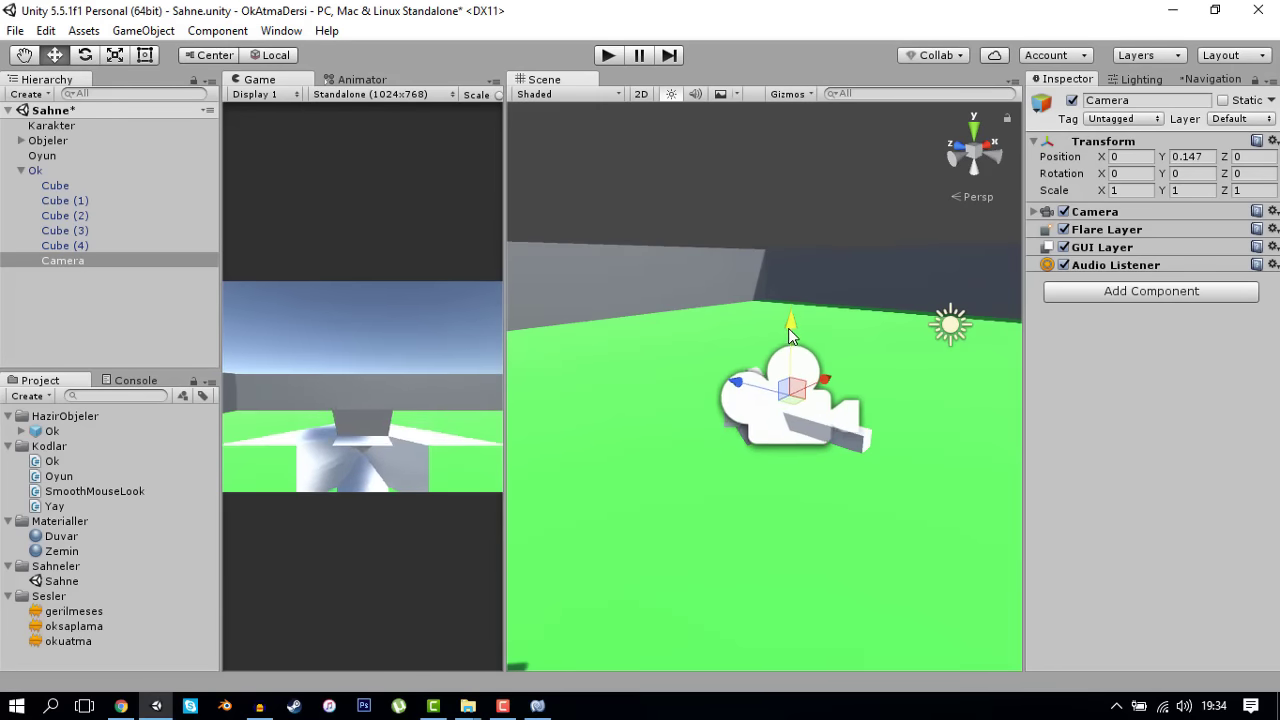
left_click_drag(736, 364, 840, 434)
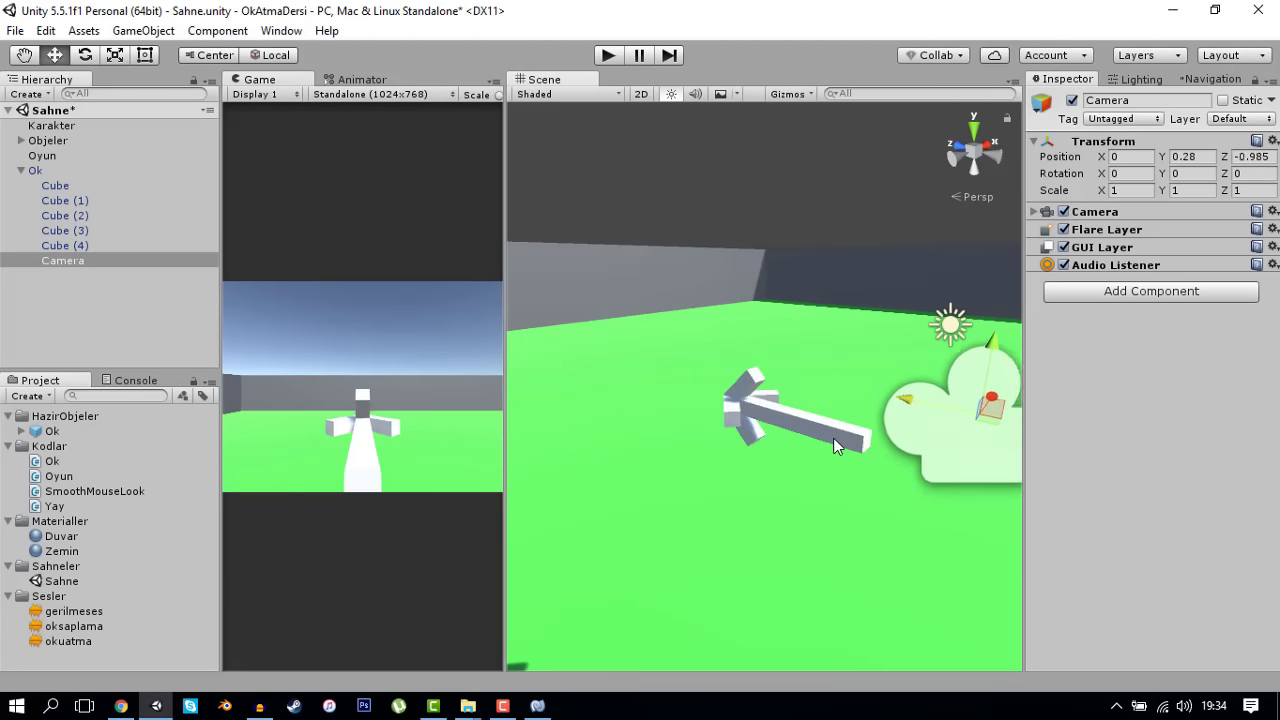
left_click(1100, 212)
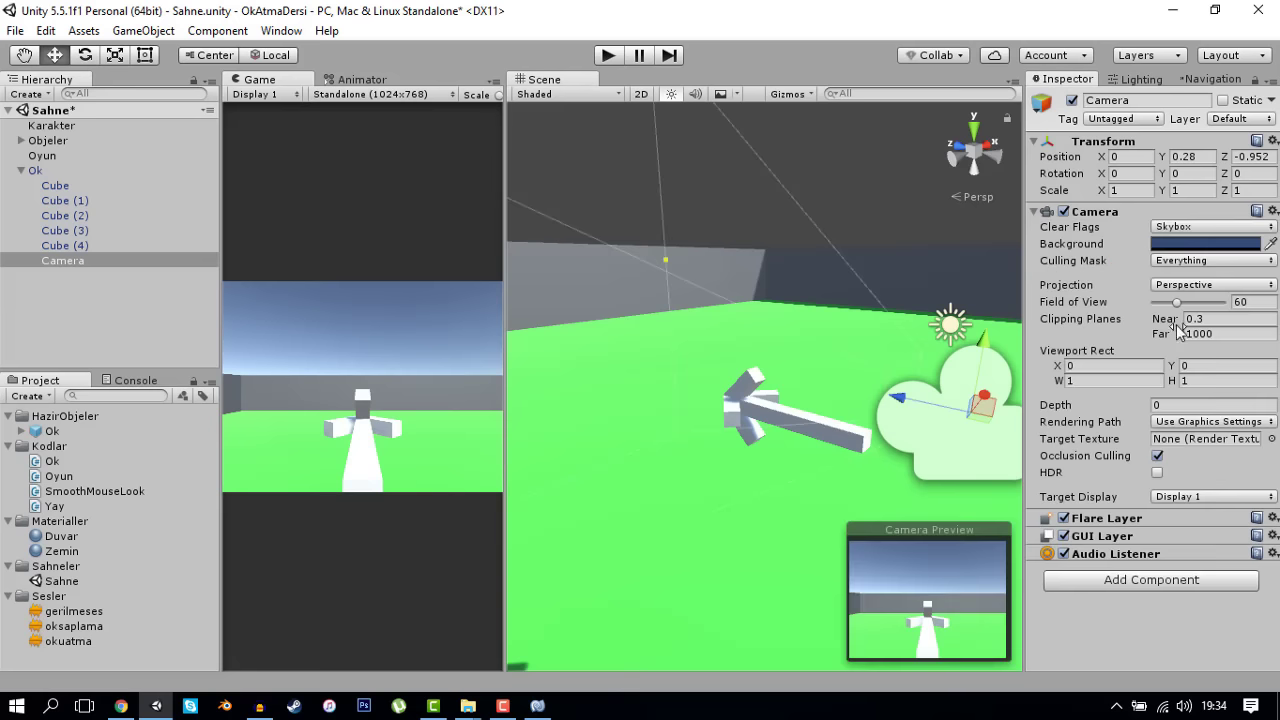
left_click(1214, 321)
type("0.01")
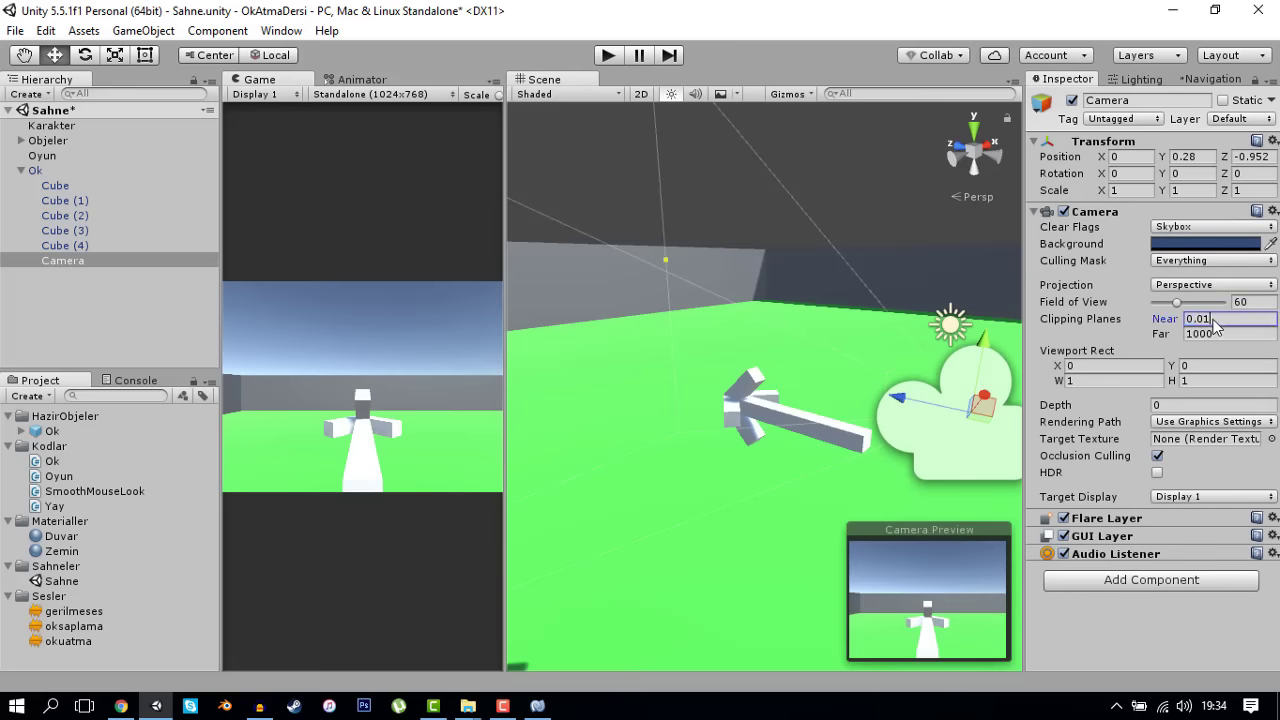
left_click(150, 302)
key("ctrl+s")
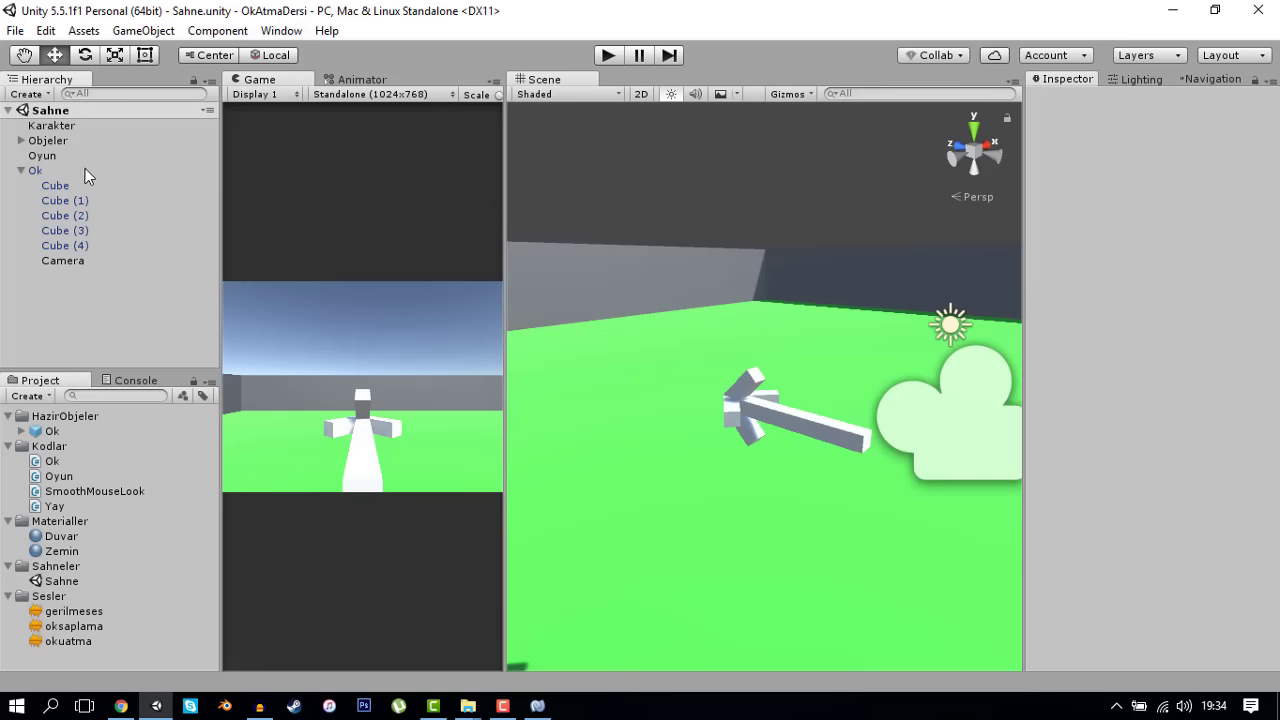
left_click(35, 171)
- Apply the arrow's edits to its prefab, delete it from the scene, and test-fire a shot
left_click(1245, 137)
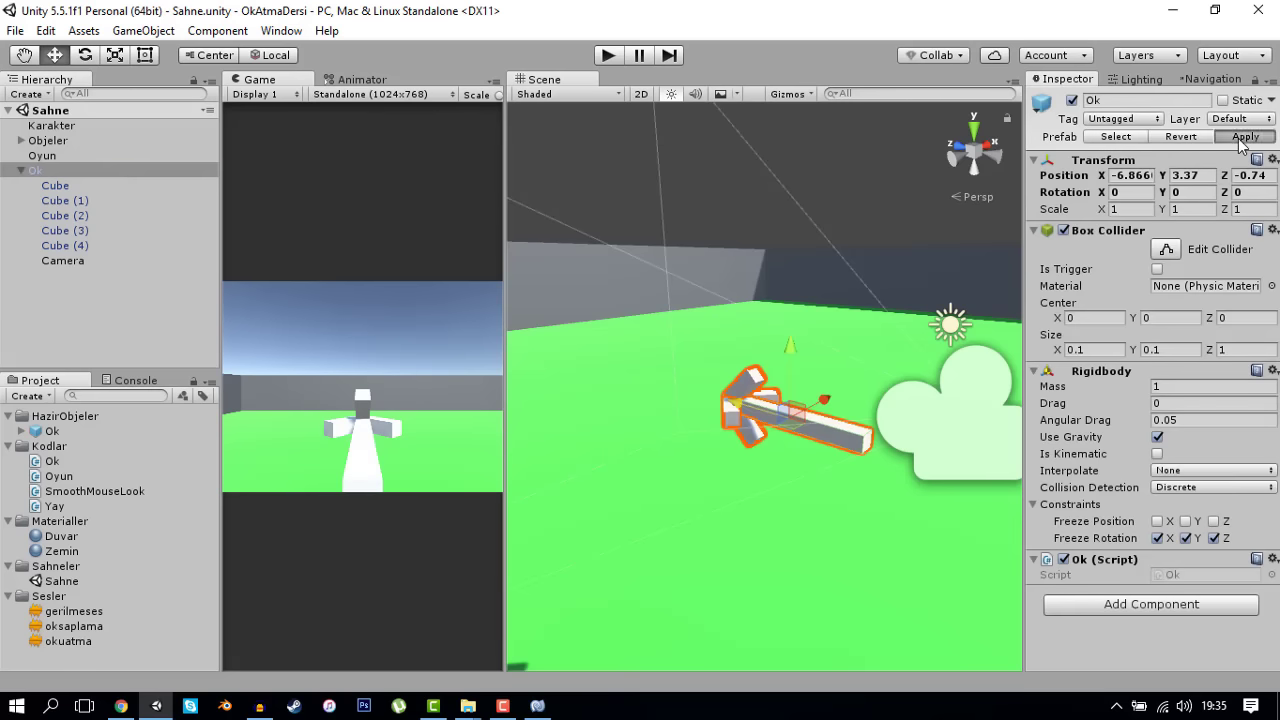
left_click(105, 170)
key("Delete")
left_click(607, 55)
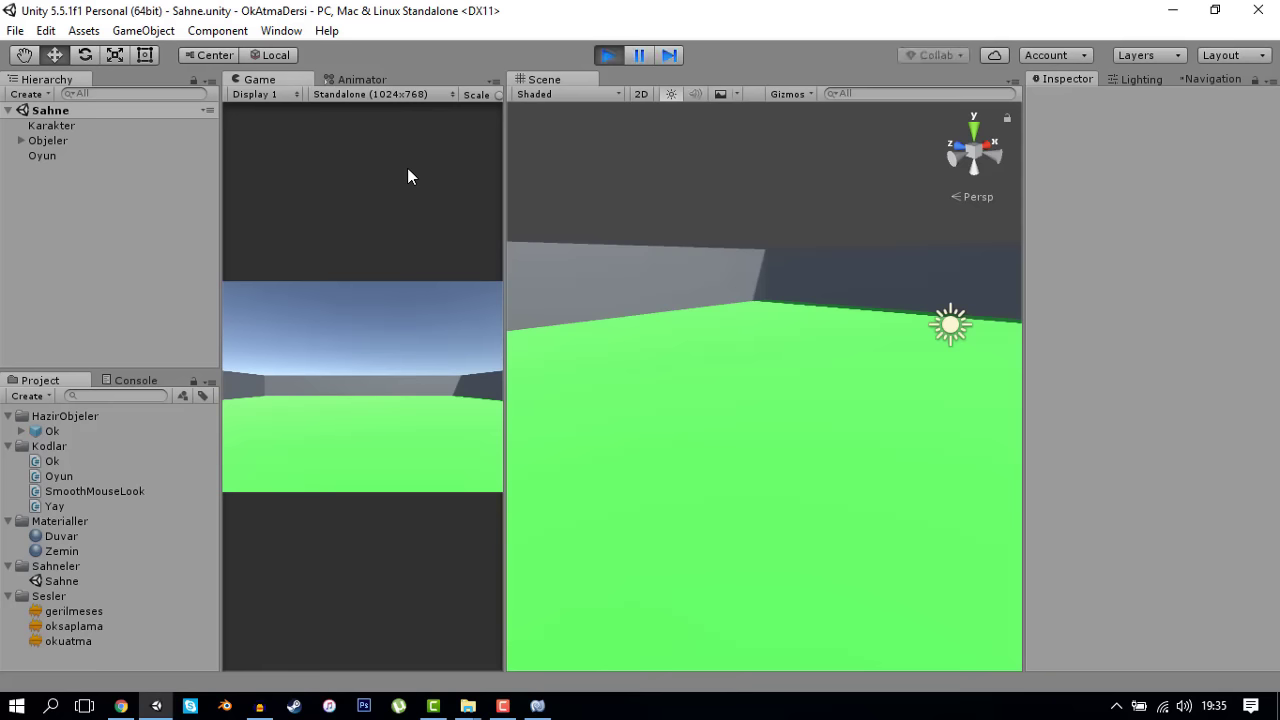
left_click(407, 177)
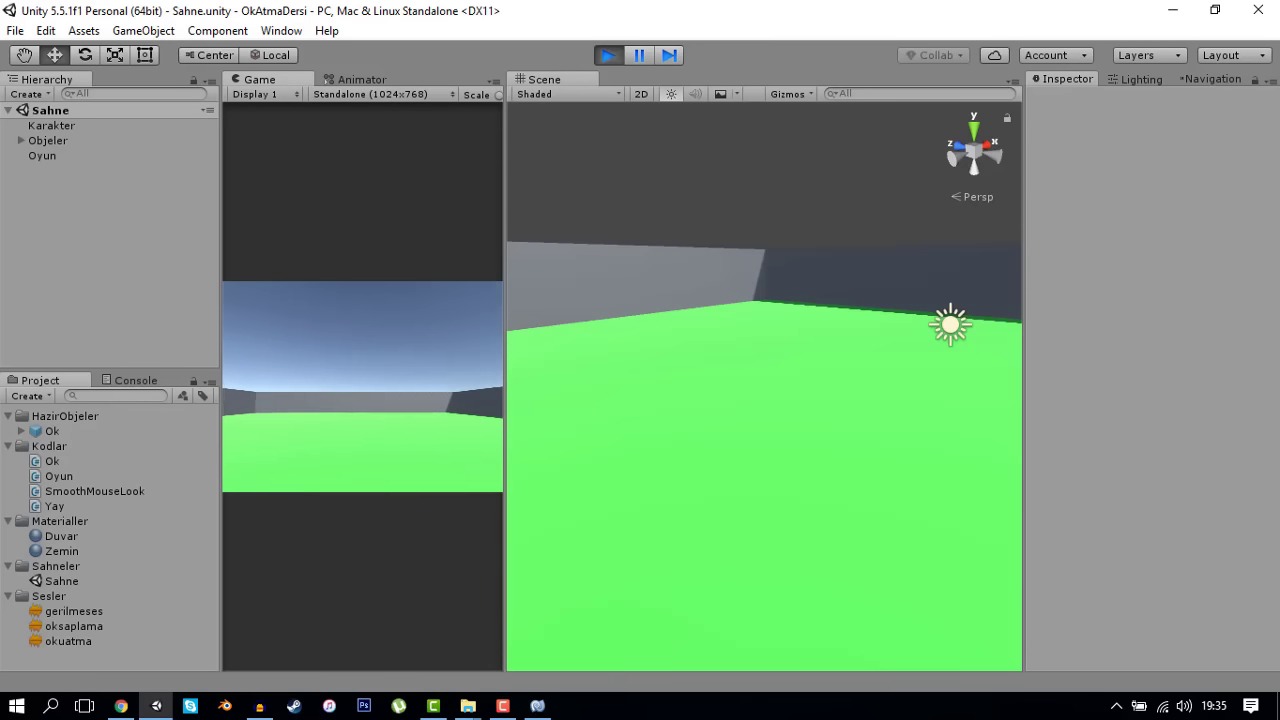
left_click(362, 386)
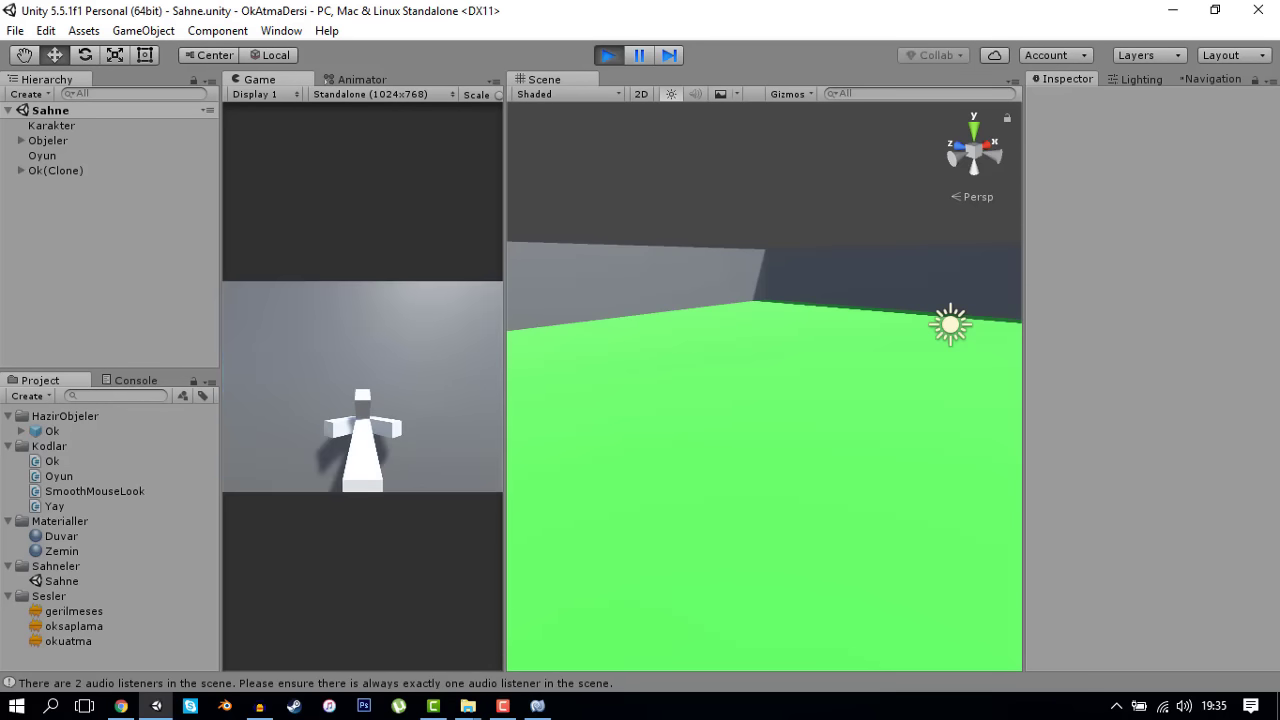
left_click(612, 58)
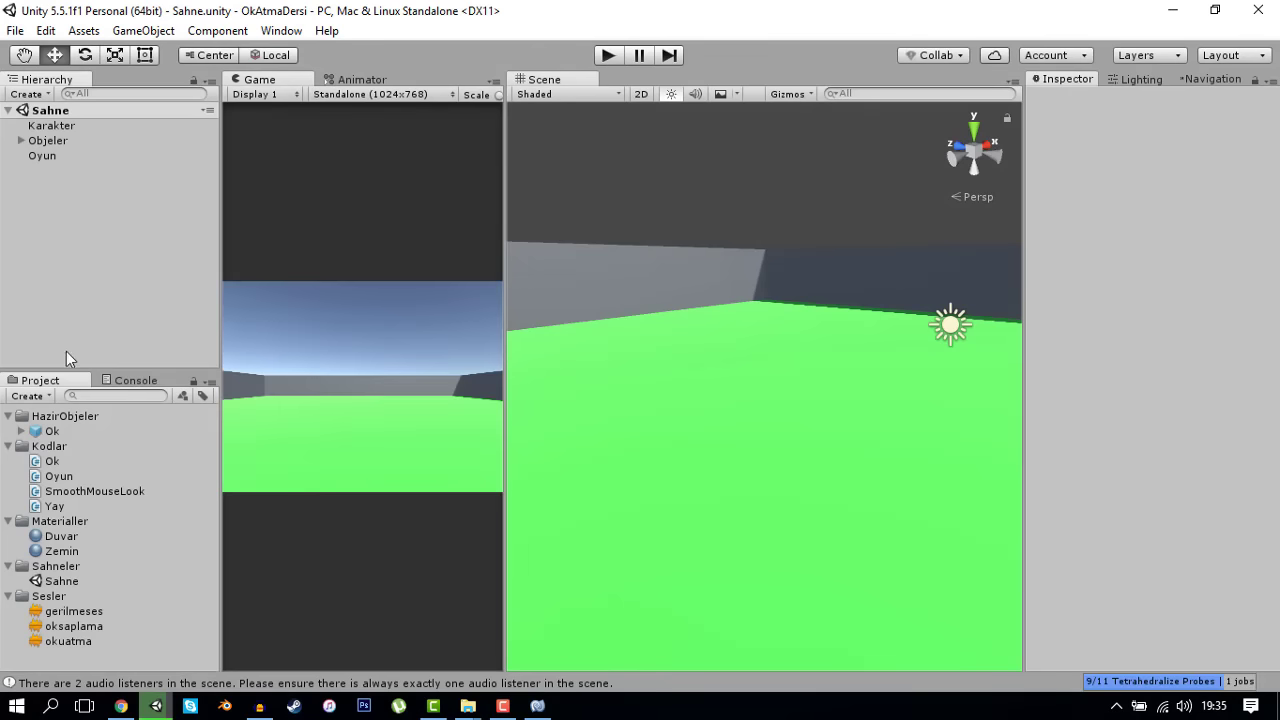
- Enlarge the Console and clear the two-audio-listener warnings
left_click(134, 381)
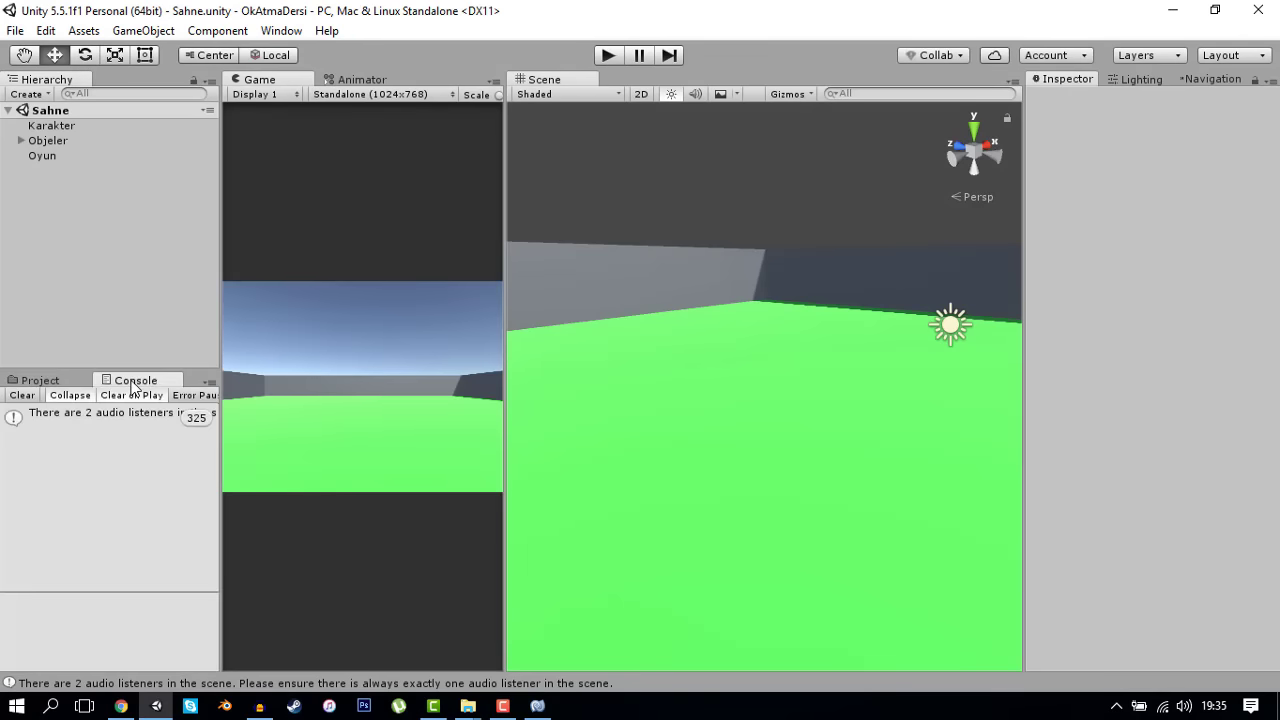
left_click_drag(139, 343, 151, 300)
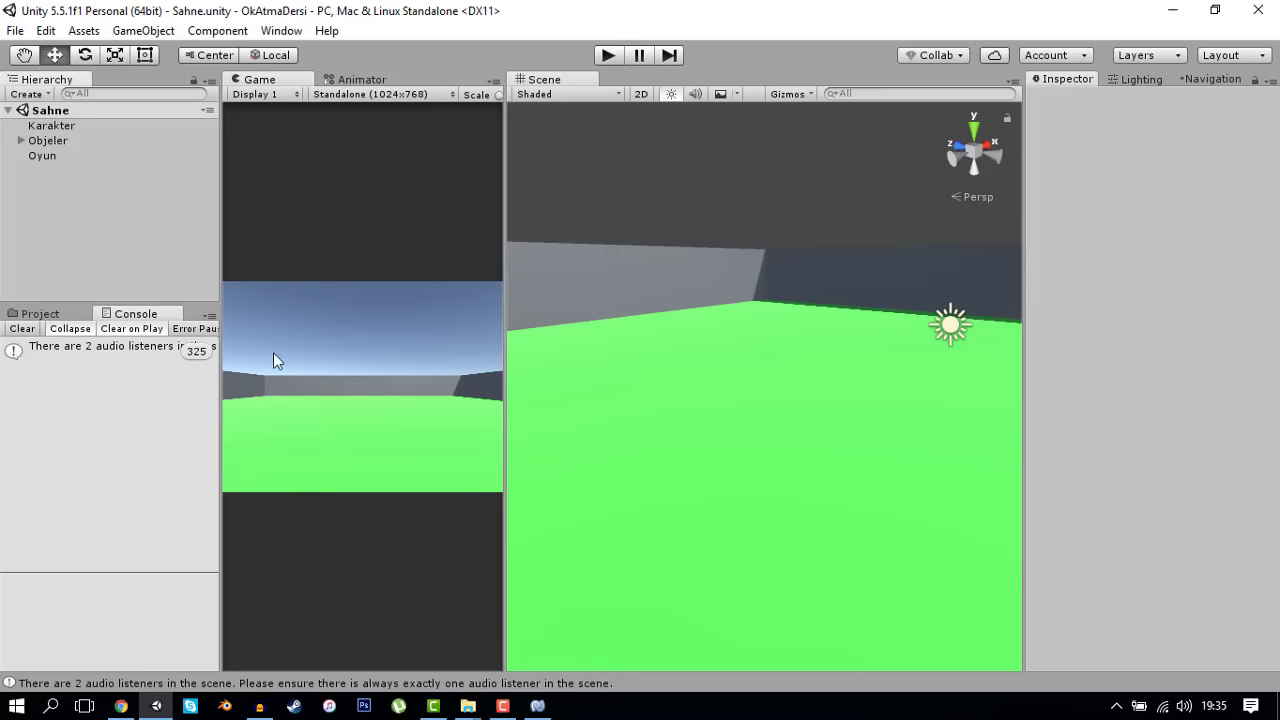
left_click(22, 329)
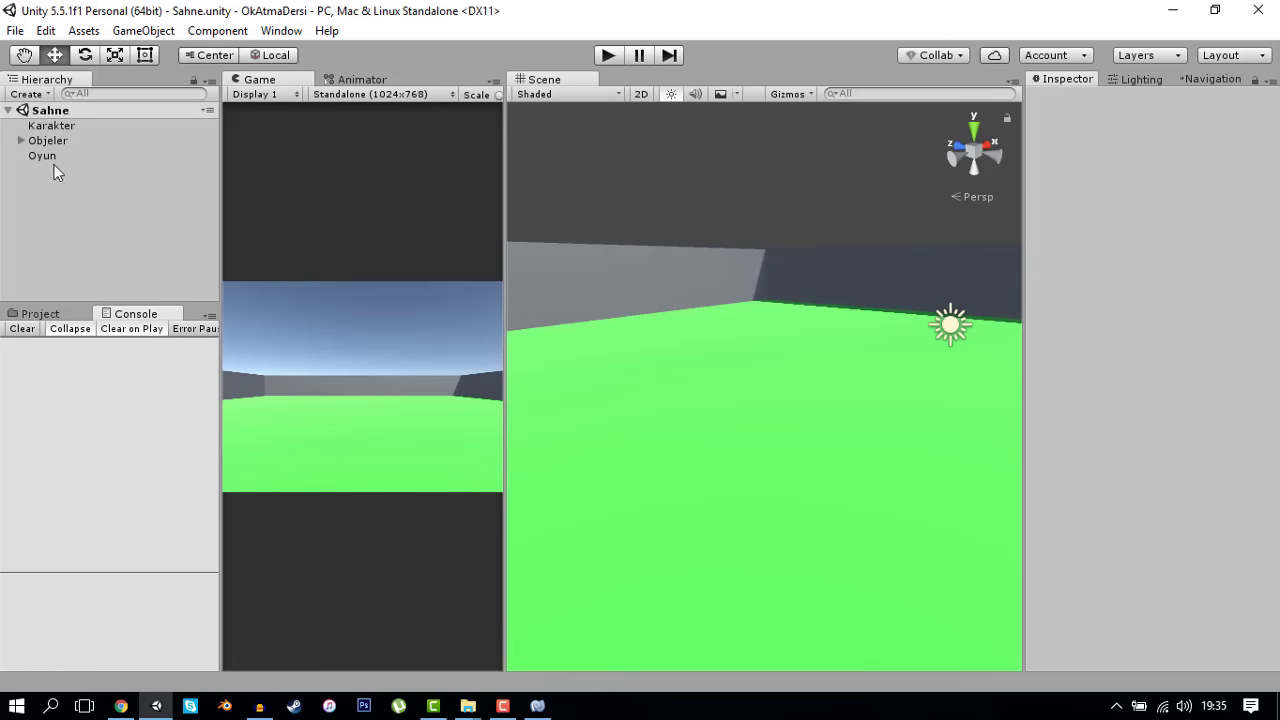
- Briefly disable and re-enable the Karakter object's Audio Listener
left_click(57, 127)
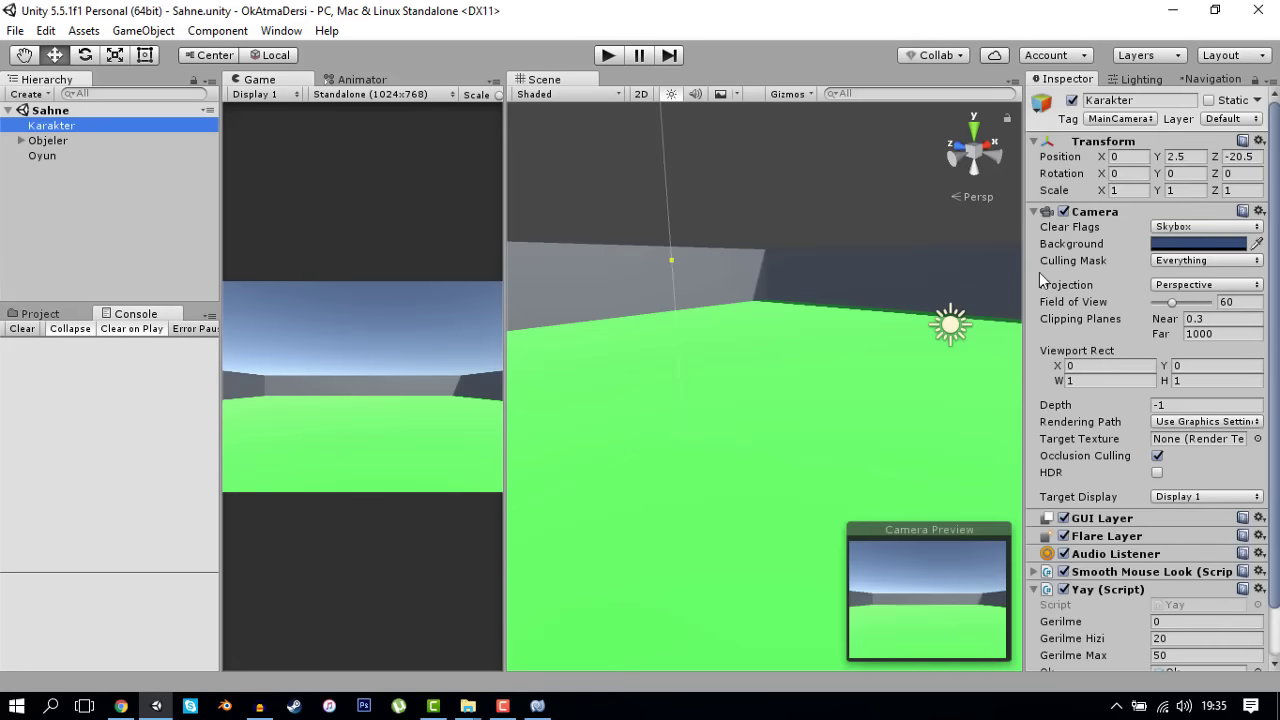
left_click(1099, 215)
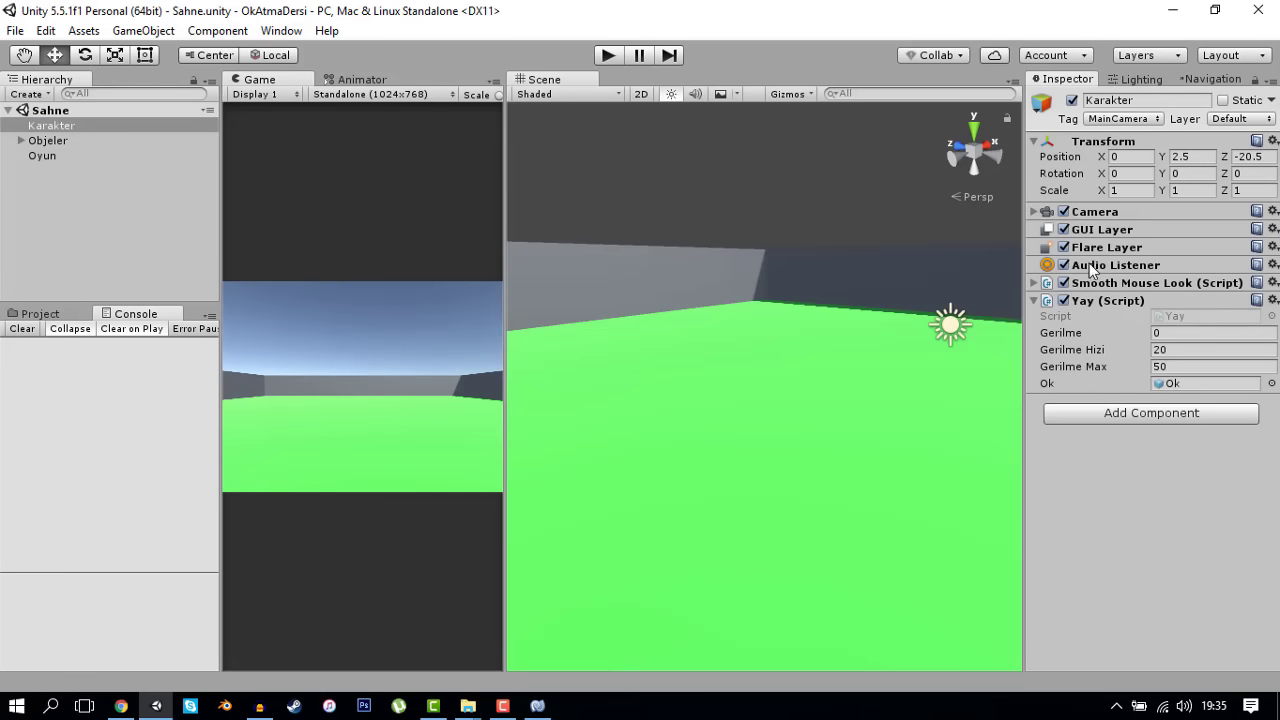
left_click(1064, 265)
left_click(1064, 266)
- Place the Ok prefab in the scene and remove the Audio Listener from its Camera child
left_click(40, 313)
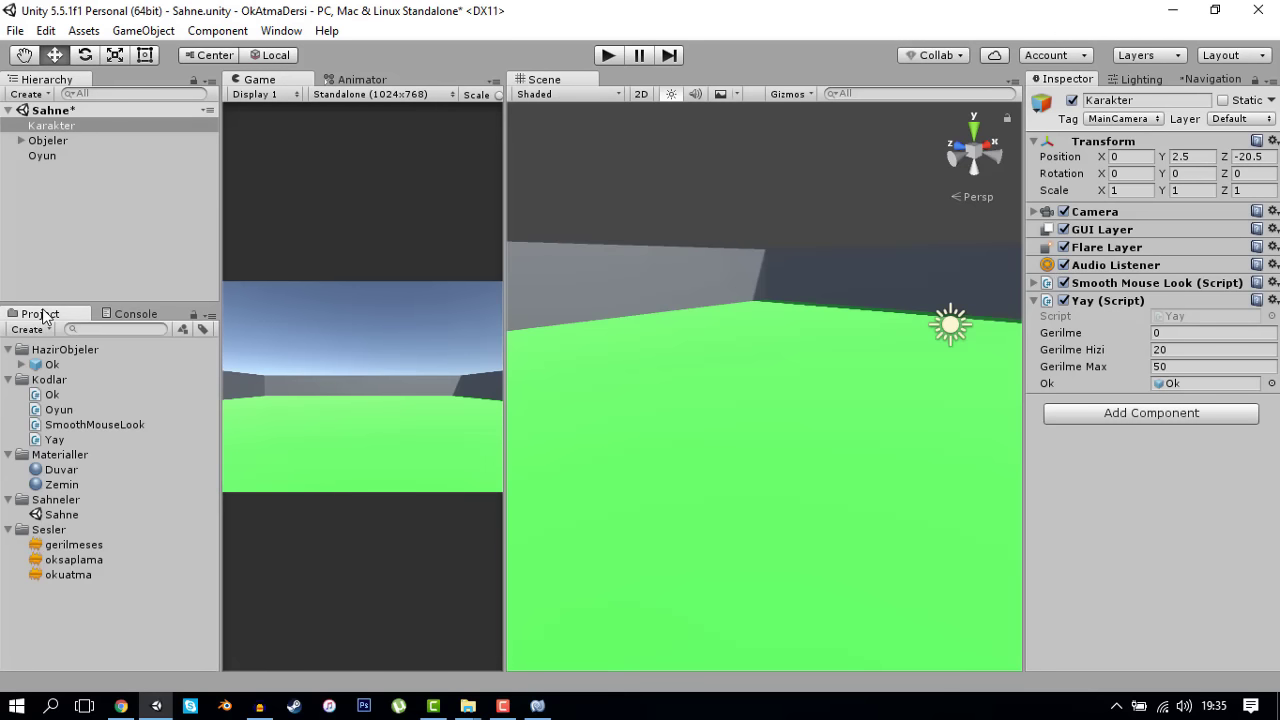
left_click_drag(45, 365, 63, 223)
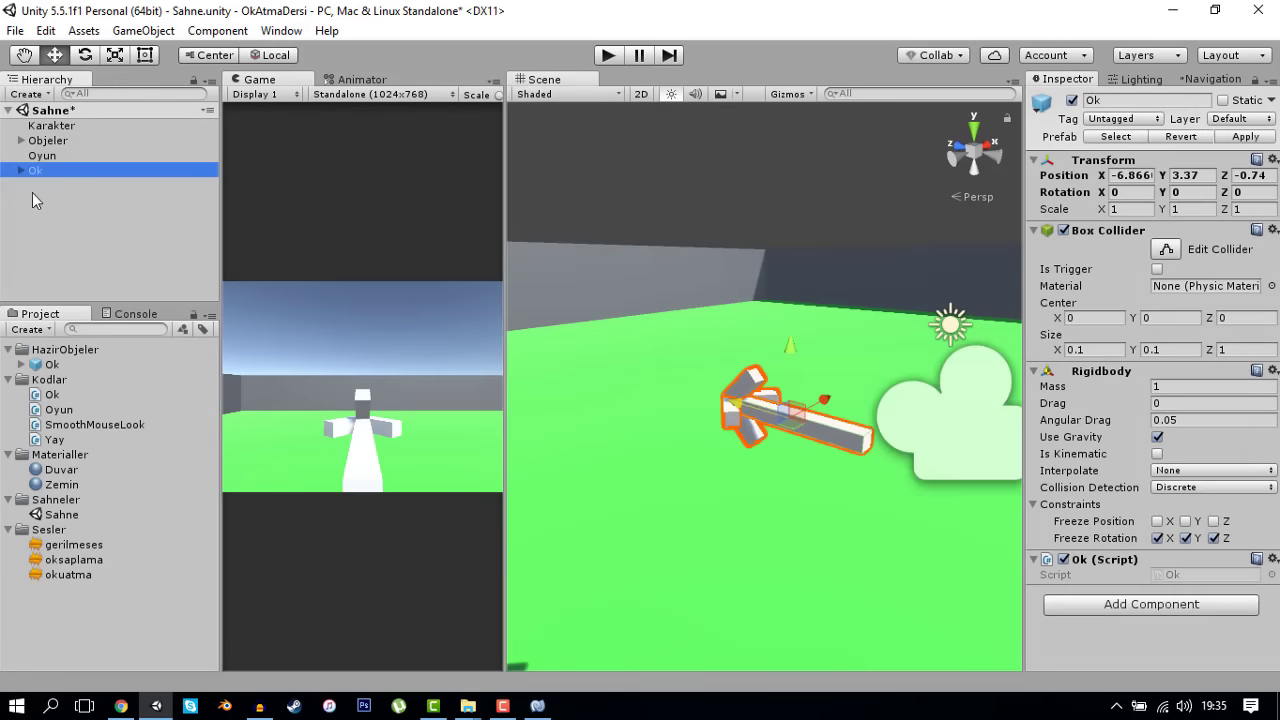
left_click(22, 171)
left_click(60, 262)
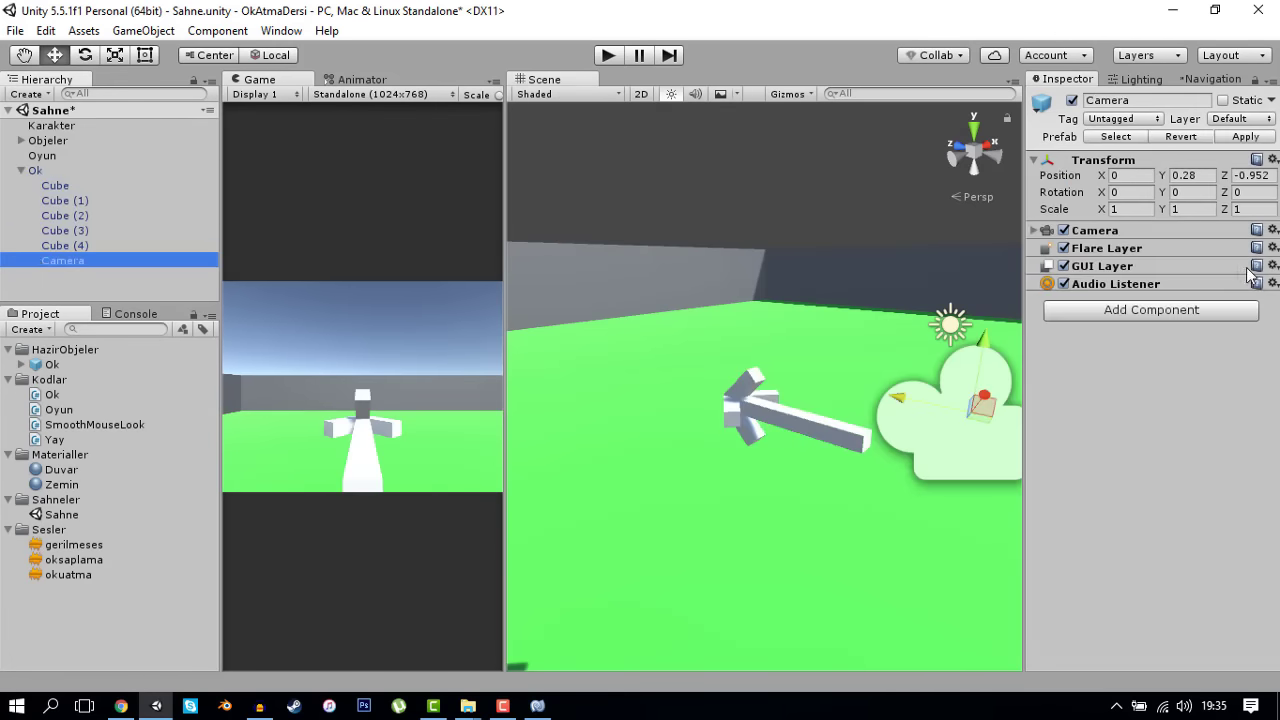
right_click(1146, 286)
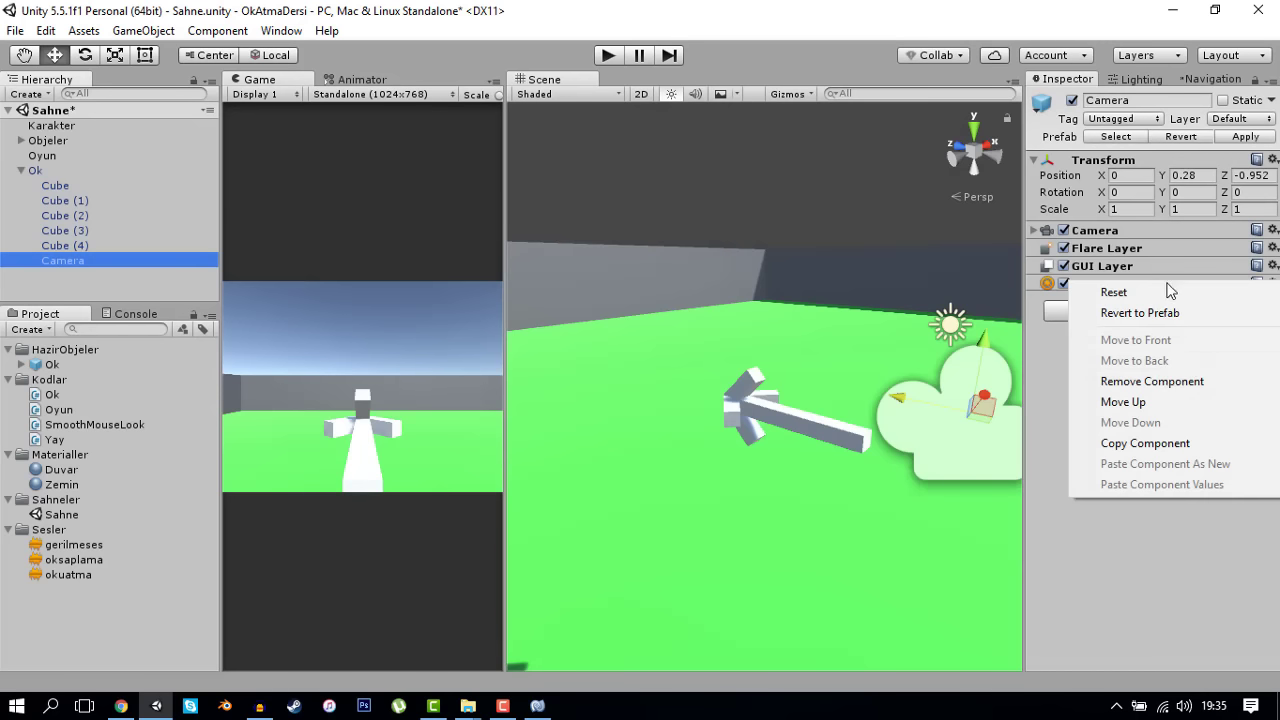
left_click(1130, 380)
- Apply the change to the Ok prefab, delete the arrow from the scene, and run a play test
left_click(52, 126)
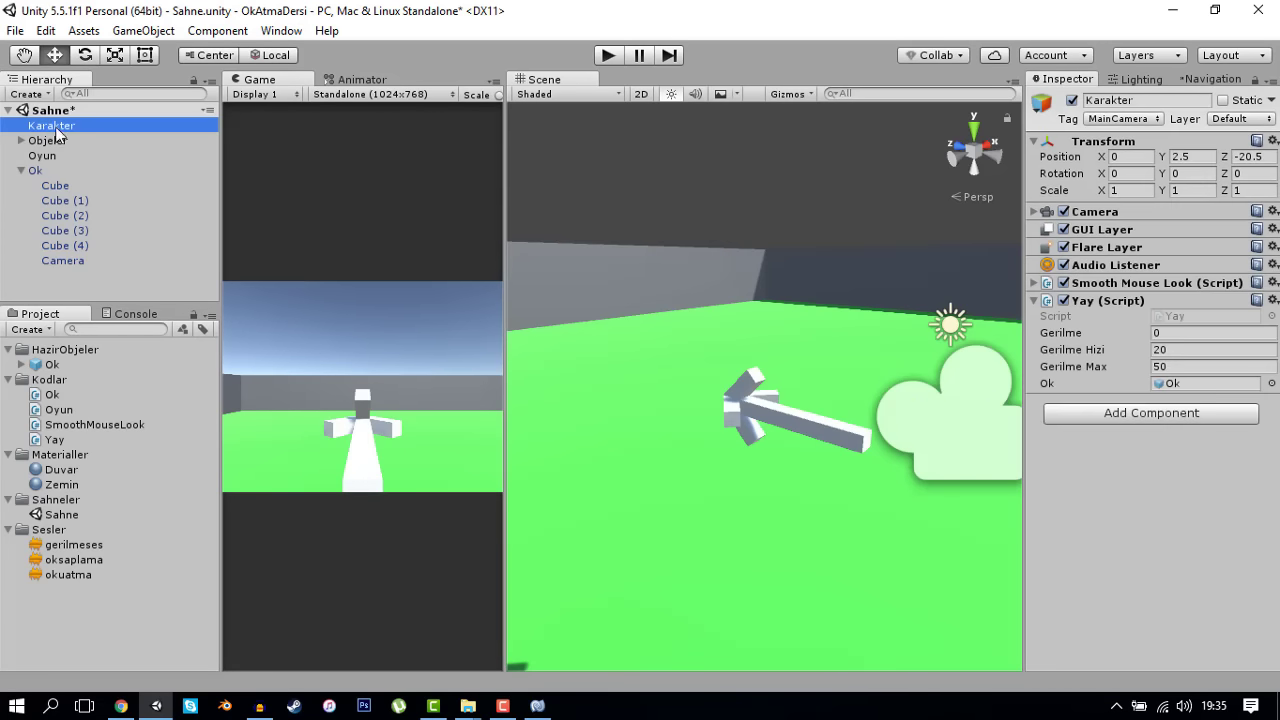
left_click(92, 262)
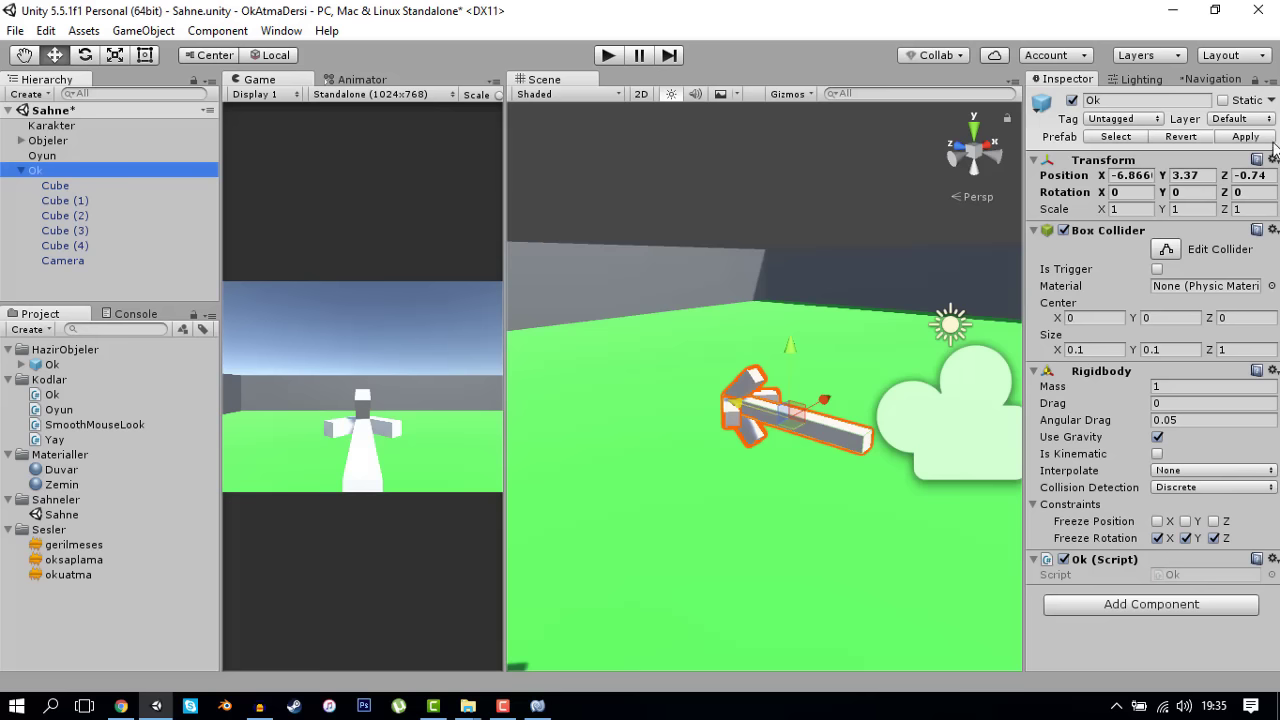
left_click(1245, 136)
left_click(42, 172)
key("Delete")
left_click(608, 55)
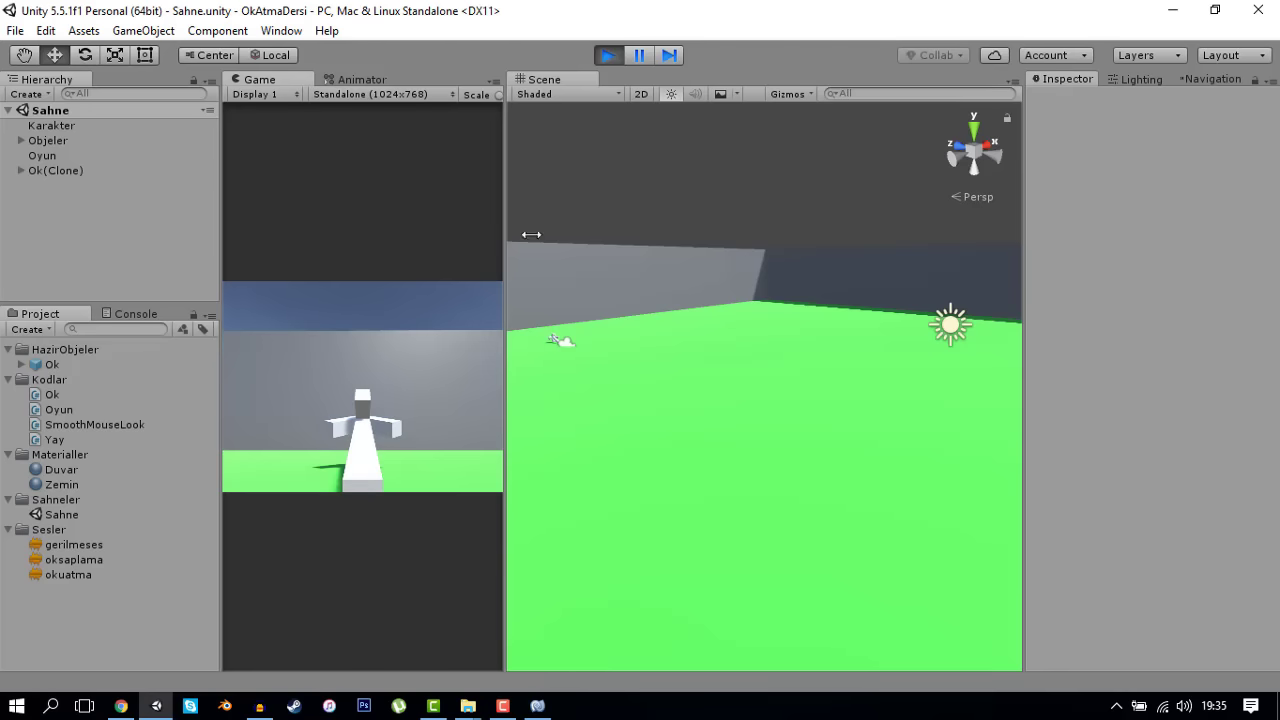
left_click(607, 57)
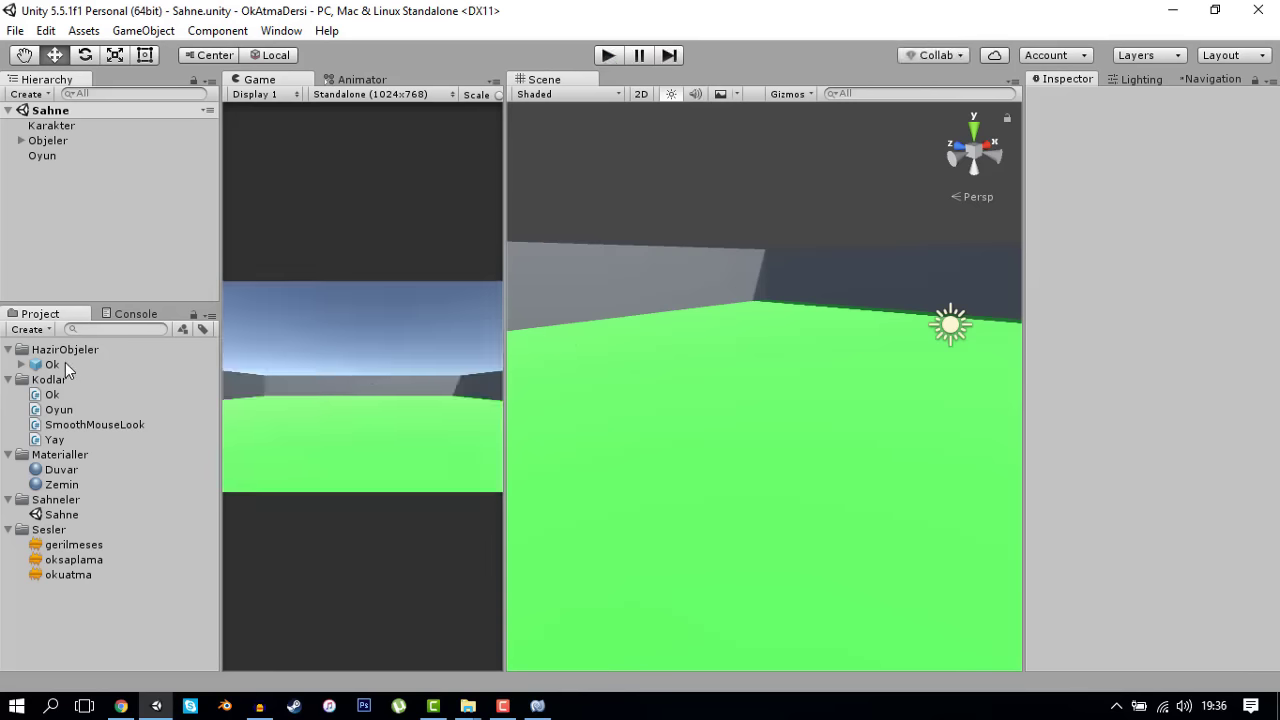
- Place the Ok prefab in the scene, try tilting it around X, then undo the rotation
left_click_drag(55, 370, 790, 360)
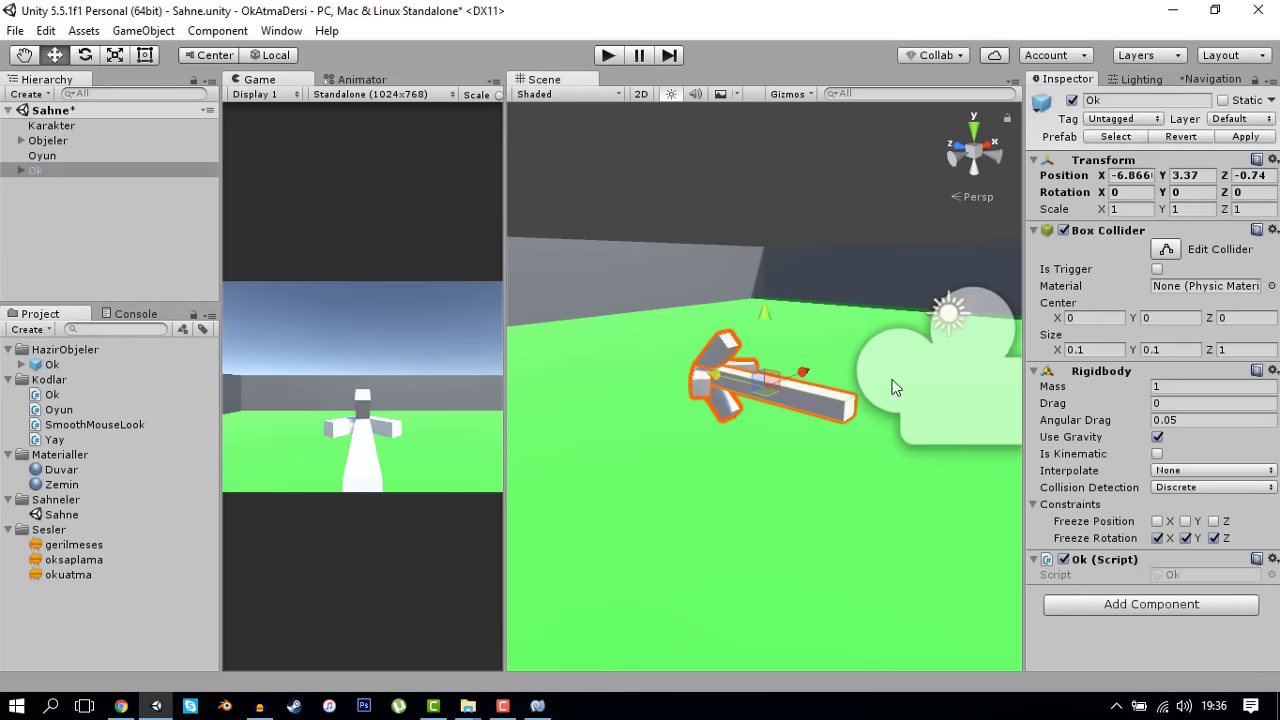
mouse_move(740, 430)
right_mouse_down()
mouse_move(785, 445)
mouse_move(786, 420)
mouse_move(808, 537)
mouse_move(917, 437)
mouse_move(830, 415)
right_mouse_up()
scroll(830, 414, "up", 3)
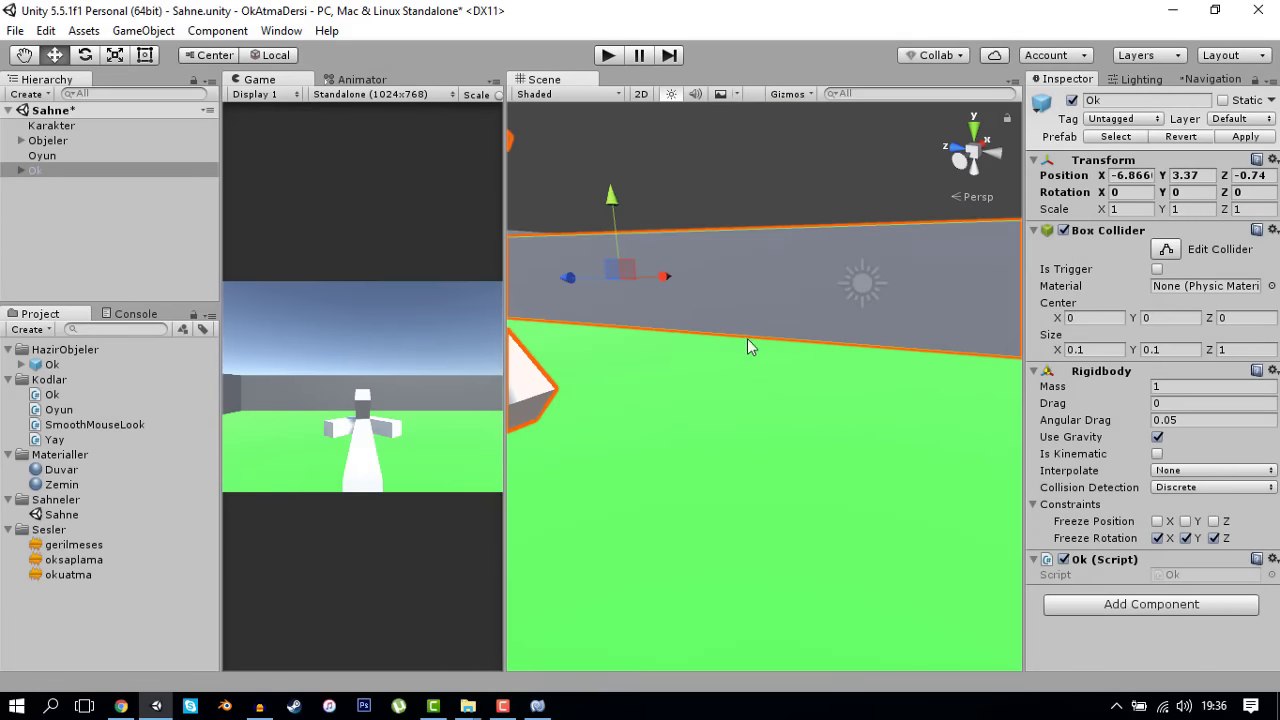
scroll(747, 338, "down", 3)
left_click(85, 55)
mouse_move(730, 300)
left_mouse_down()
mouse_move(717, 247)
mouse_move(772, 364)
mouse_move(710, 194)
mouse_move(758, 283)
mouse_move(714, 217)
left_mouse_up()
key("ctrl+z")
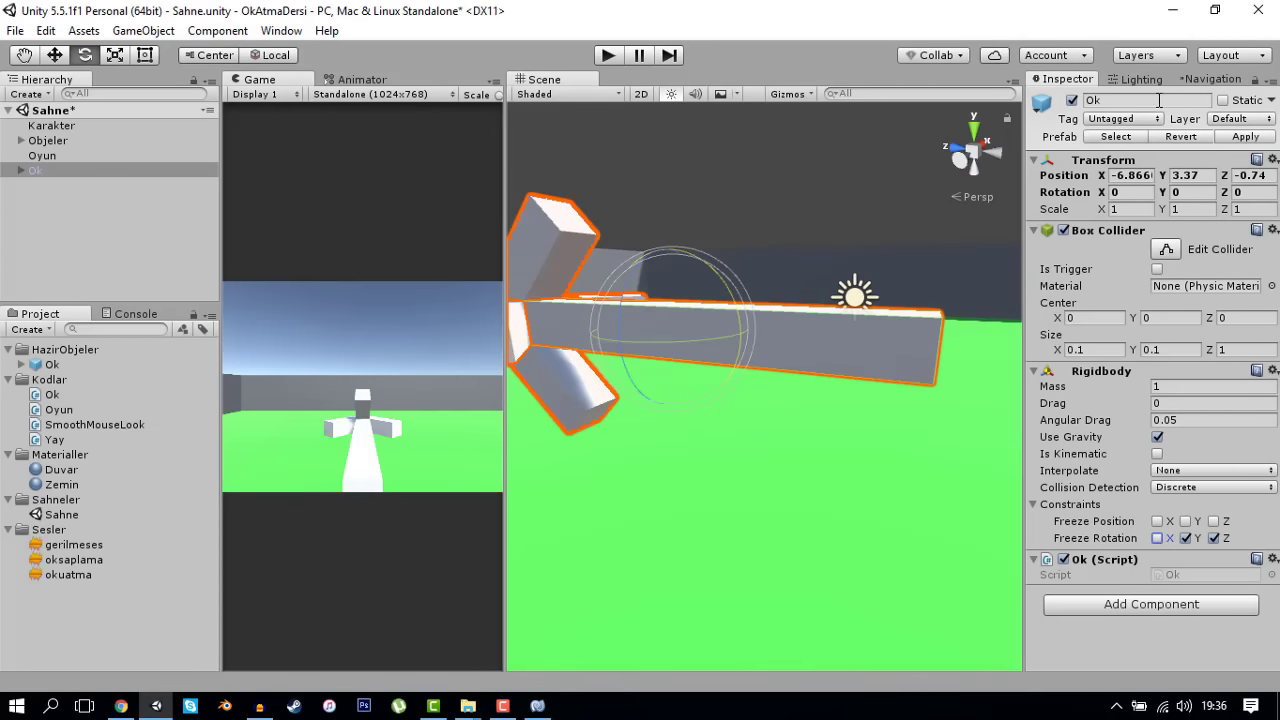
- Apply the arrow's changes to its prefab, delete it from the scene, save, and start a play test
left_click(1245, 136)
left_click(40, 187)
left_click(44, 166)
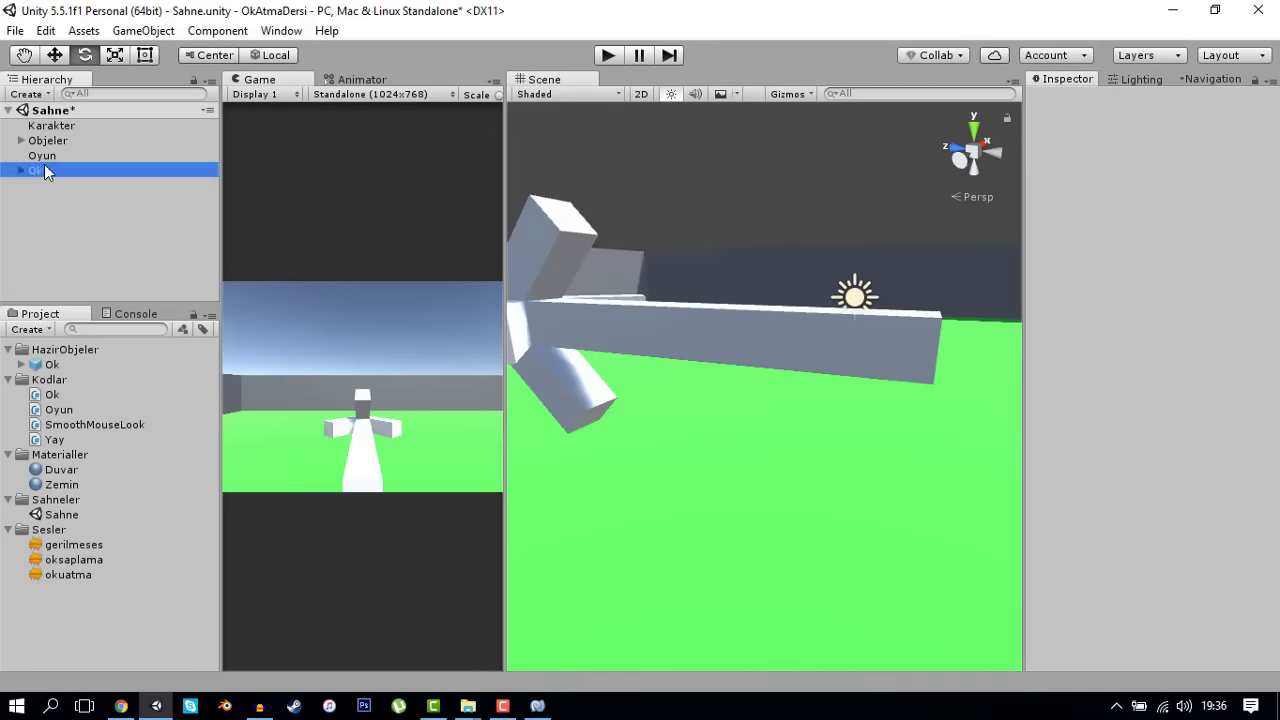
key("Delete")
key("ctrl+s")
left_click(608, 55)
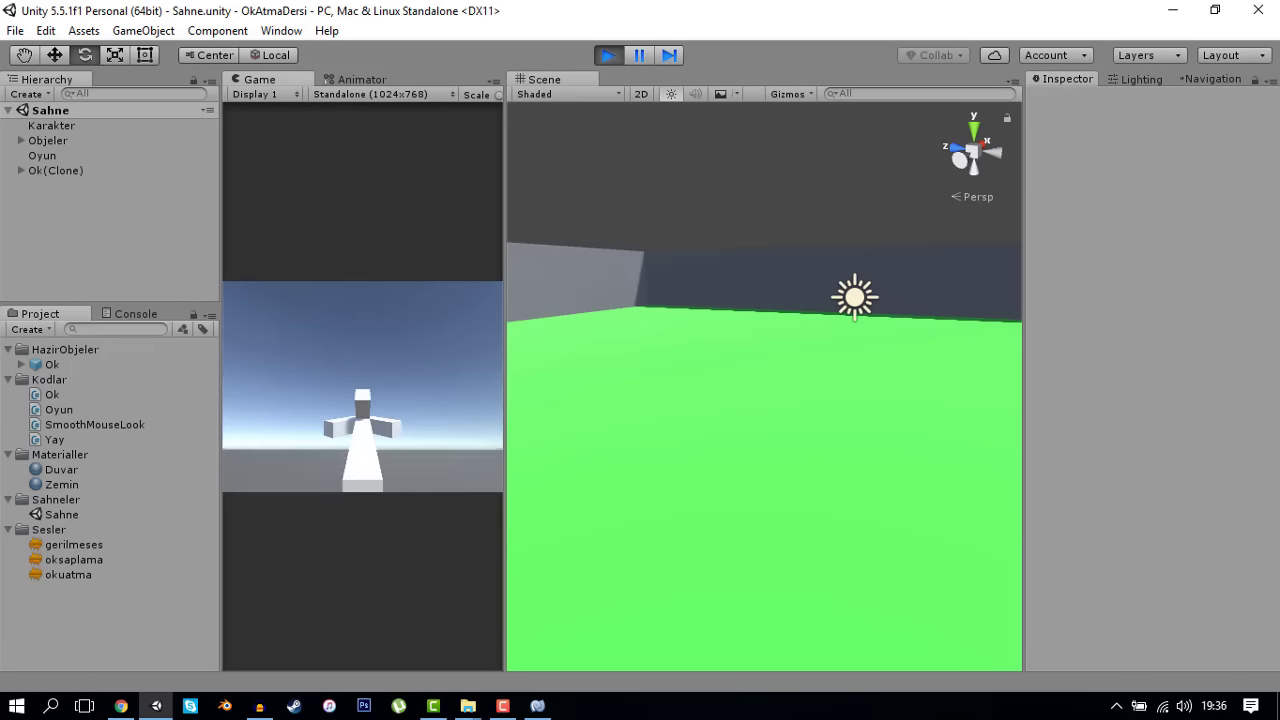
- Inspect the shot at the wall, stop play, and re-add the Ok prefab with Freeze Rotation X checked
mouse_move(791, 446)
right_mouse_down()
mouse_move(770, 425)
mouse_move(678, 177)
right_mouse_up()
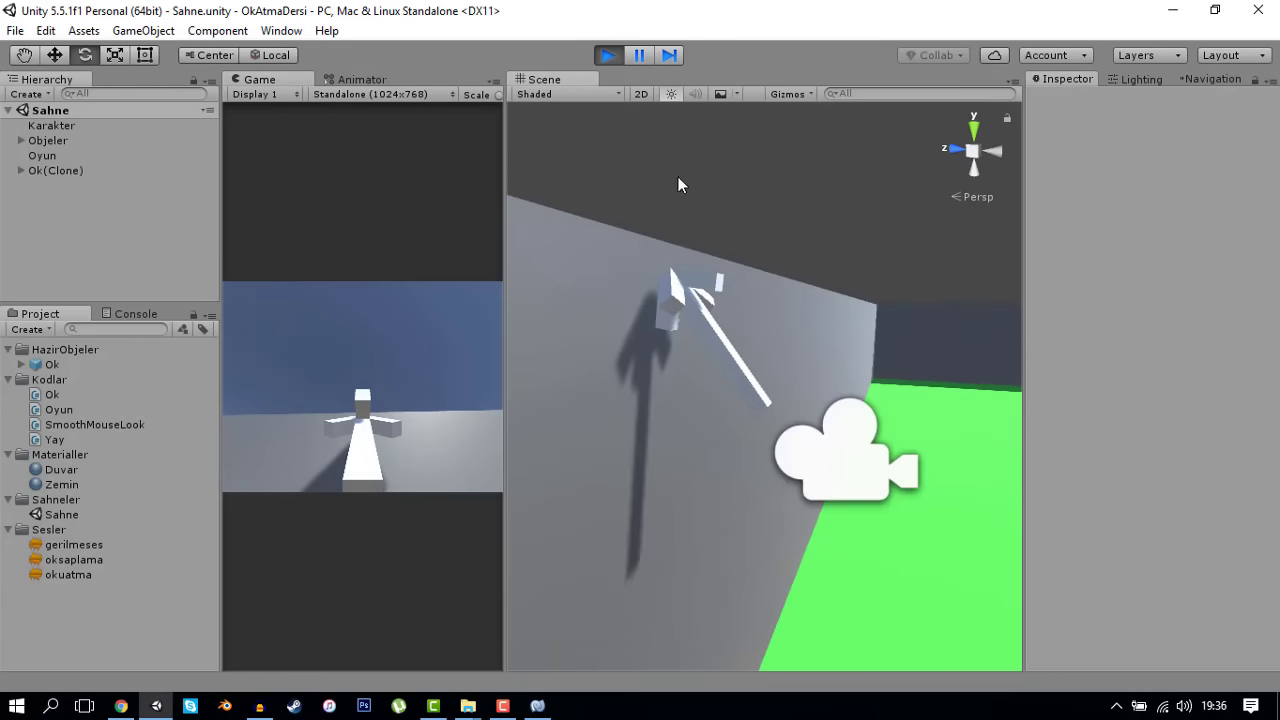
left_click(607, 55)
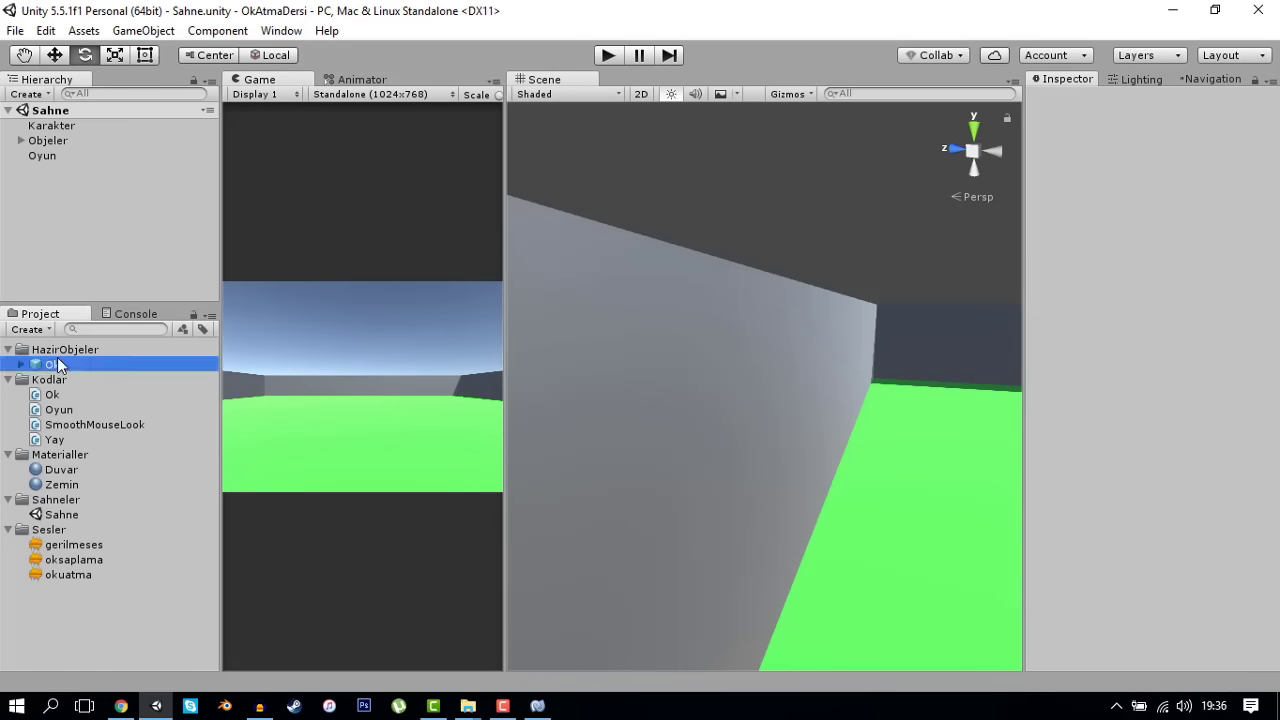
left_click_drag(50, 364, 70, 262)
left_click(1157, 538)
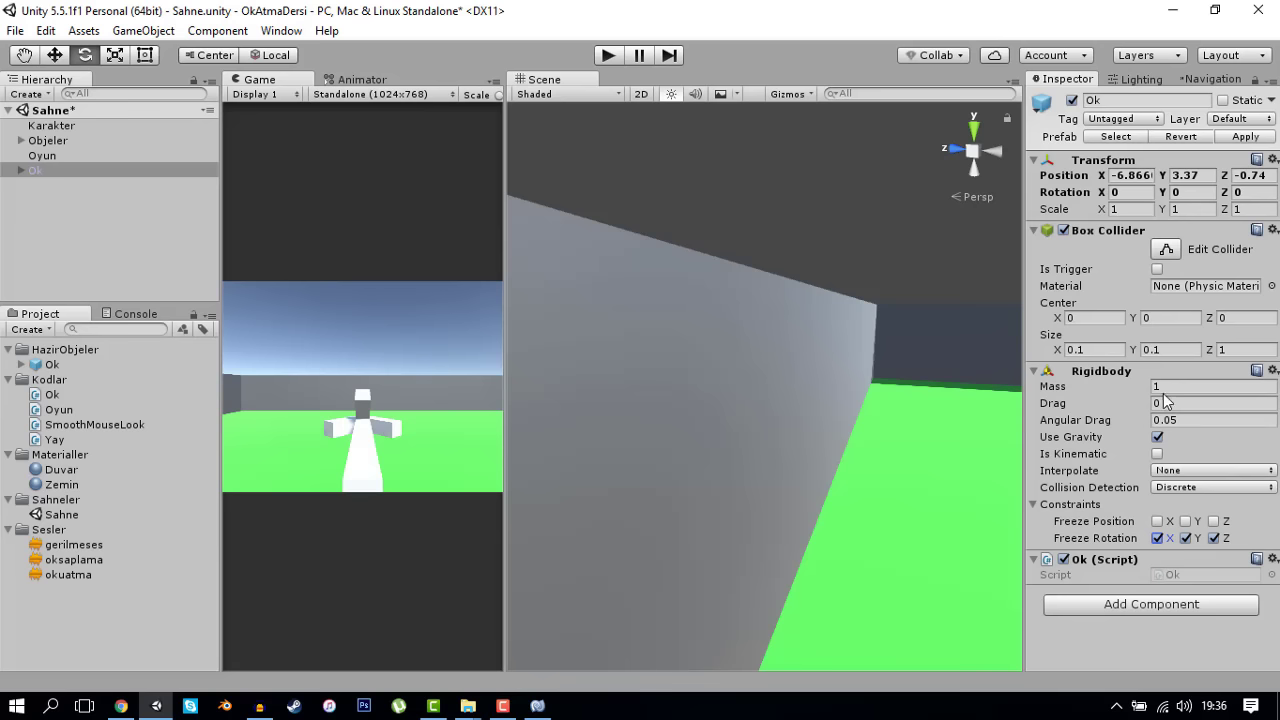
- Set the arrow's Angular Drag to 0, run a quick test, and delete the arrow from the scene
left_click(1187, 418)
type("0")
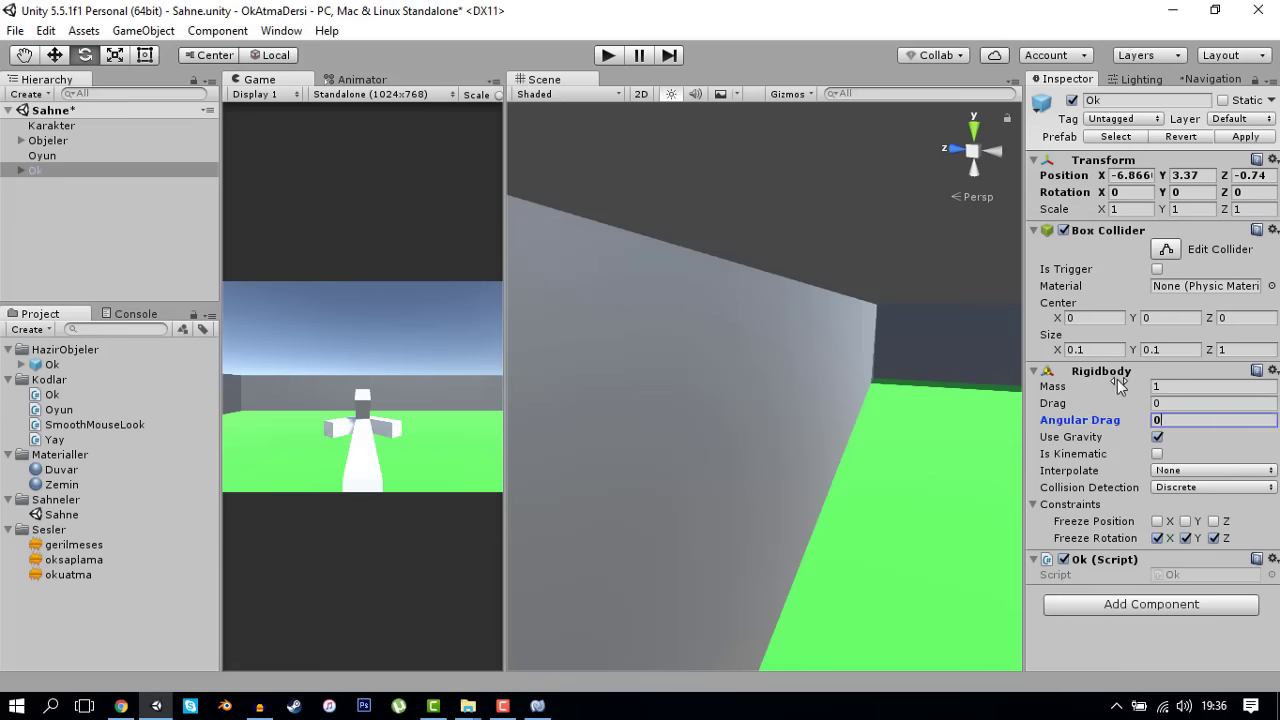
key("Return")
left_click(610, 55)
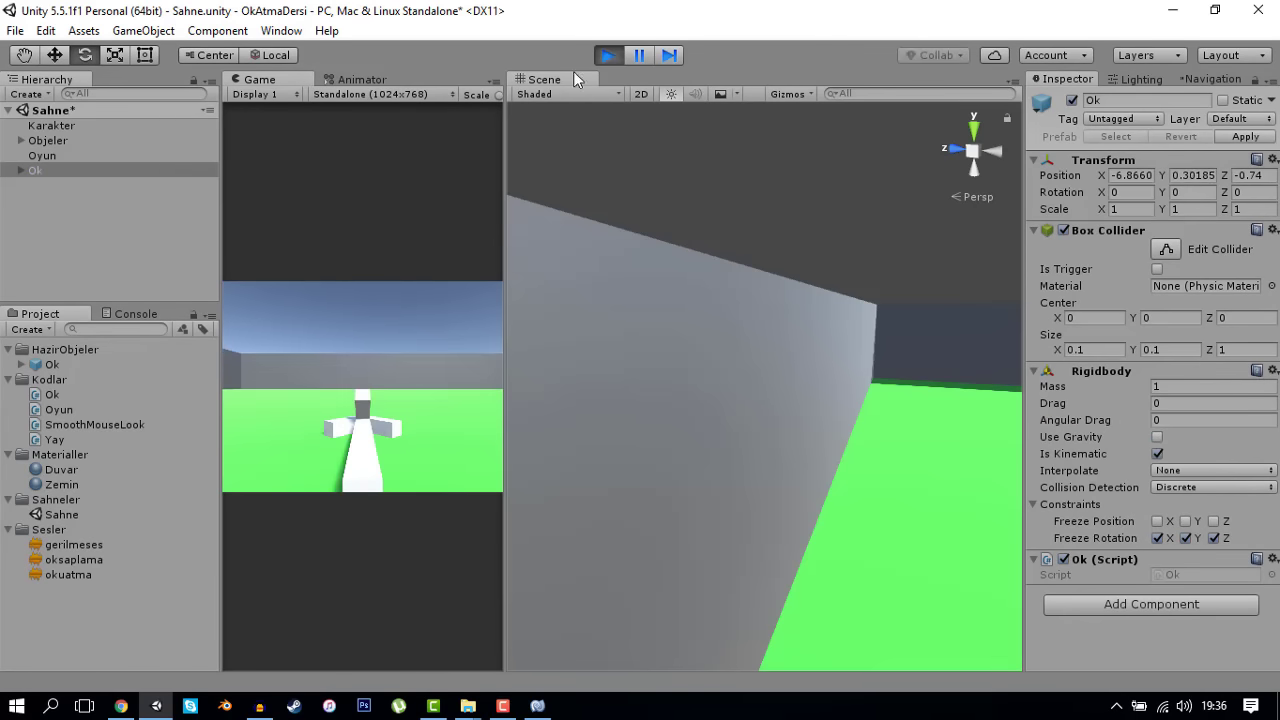
left_click(608, 55)
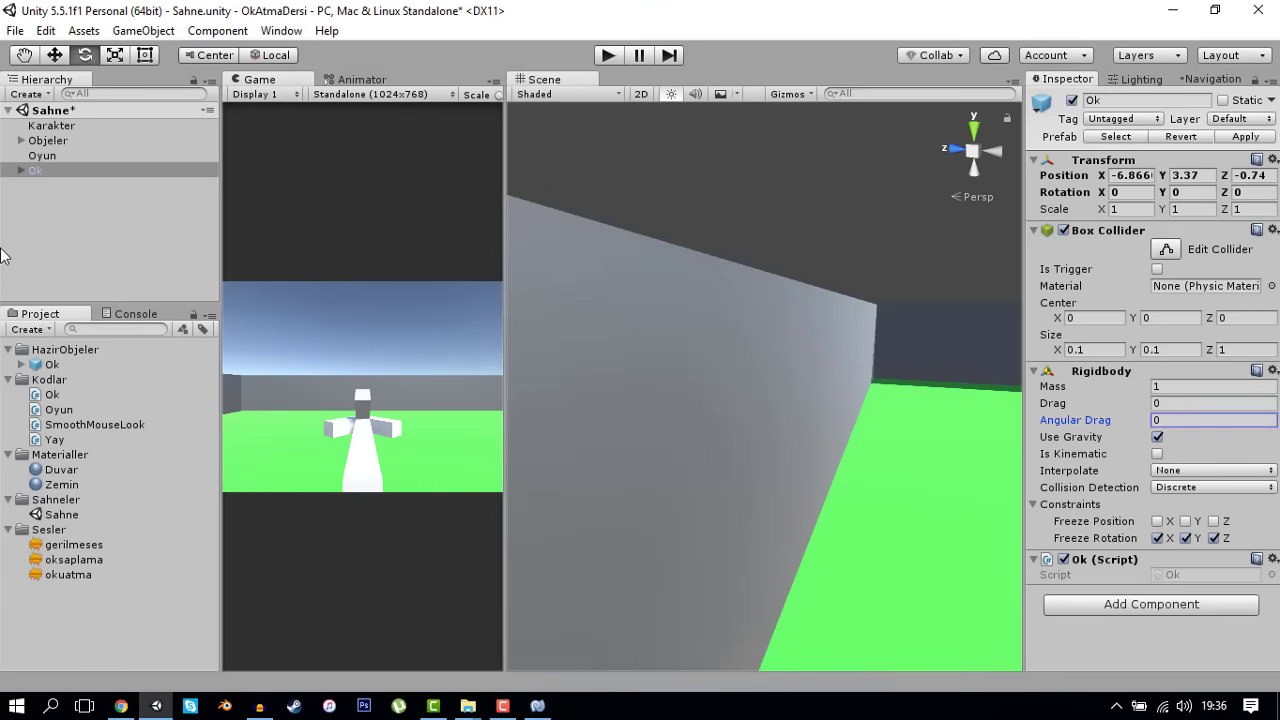
left_click(36, 170)
key("Delete")
- Start a play test and fly the Scene view to the fired Ok(Clone) arrow, selecting it
left_click(608, 55)
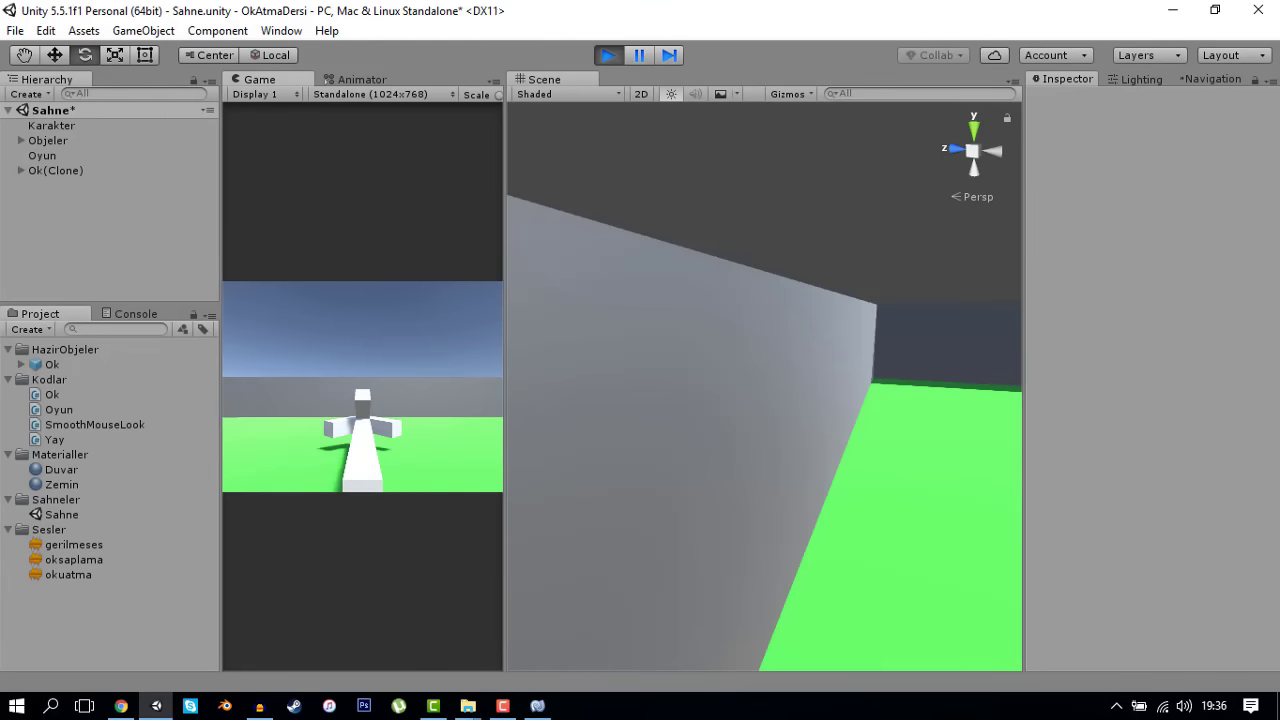
right_click_drag(727, 276, 794, 342)
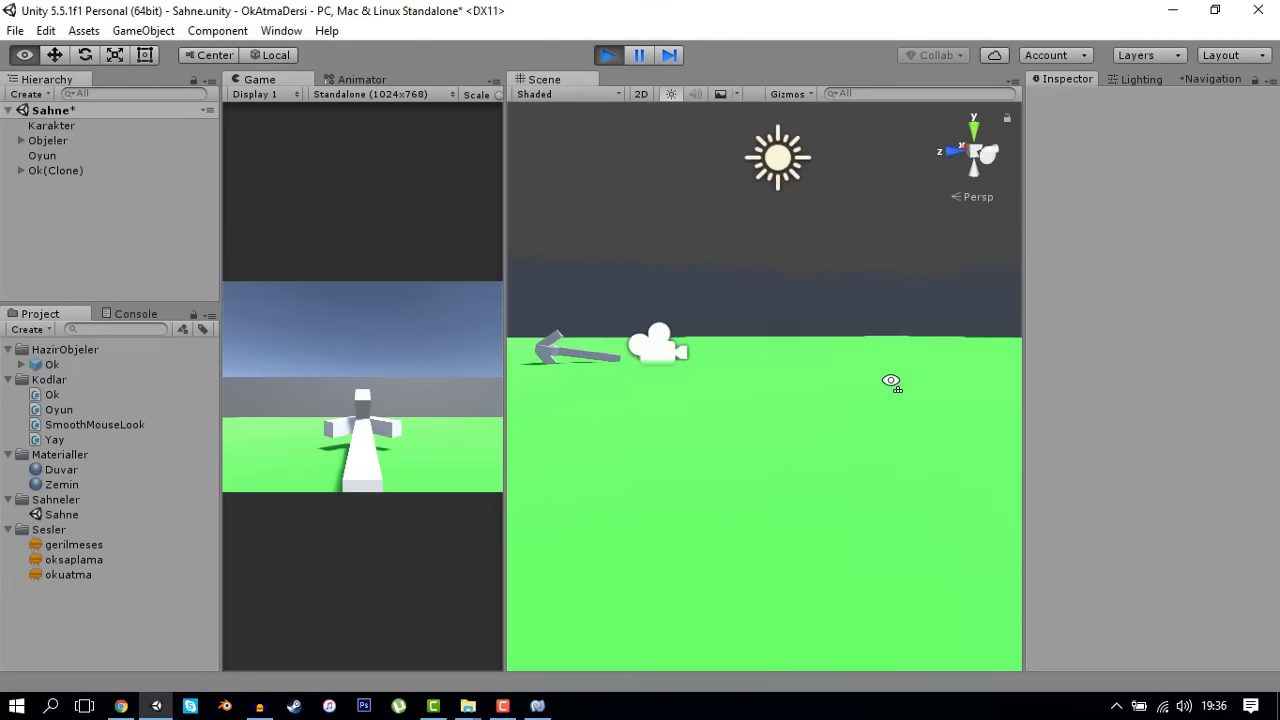
key("w")
right_click_drag(794, 342, 782, 396)
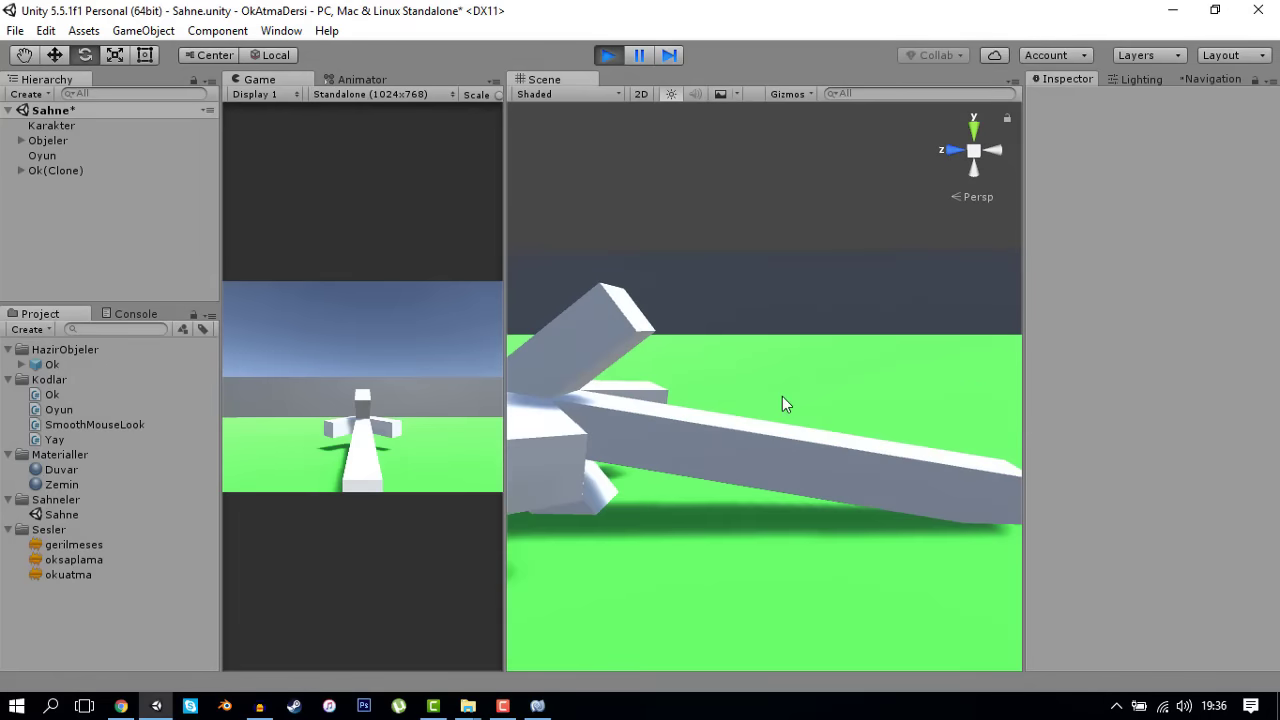
left_click(744, 425)
key("f")
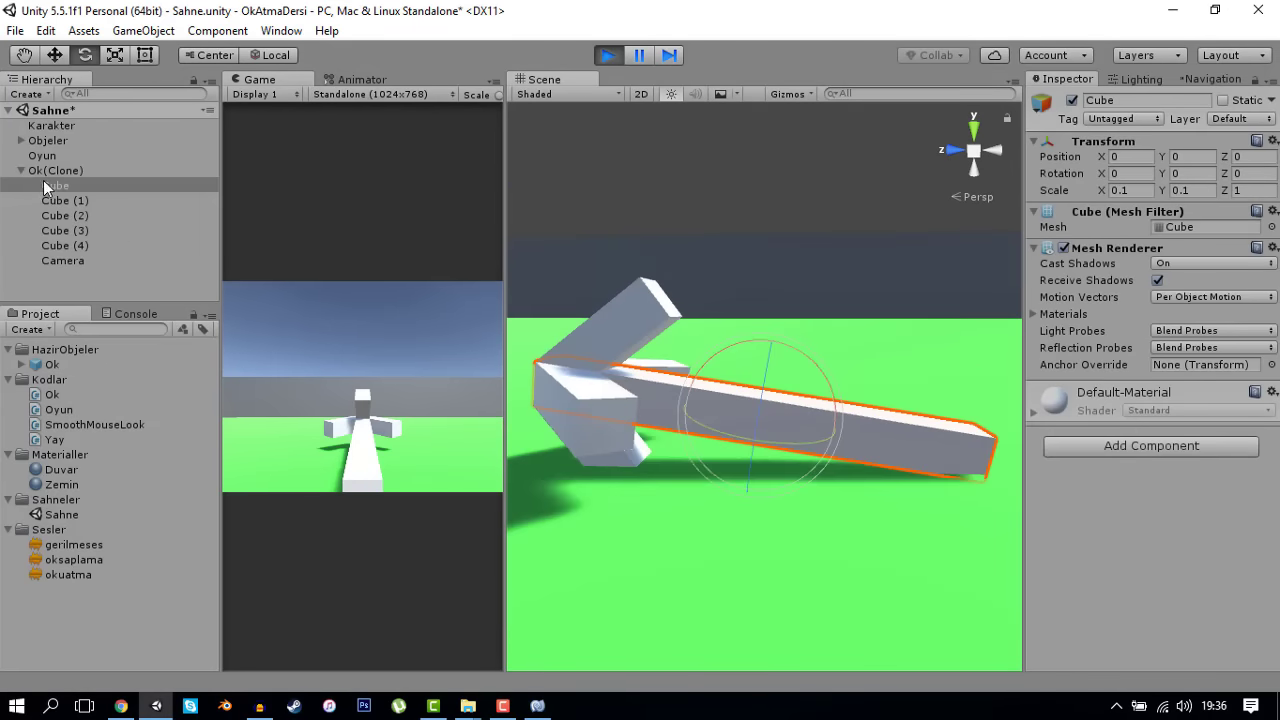
left_click(48, 174)
right_click_drag(680, 463, 676, 474)
key("w")
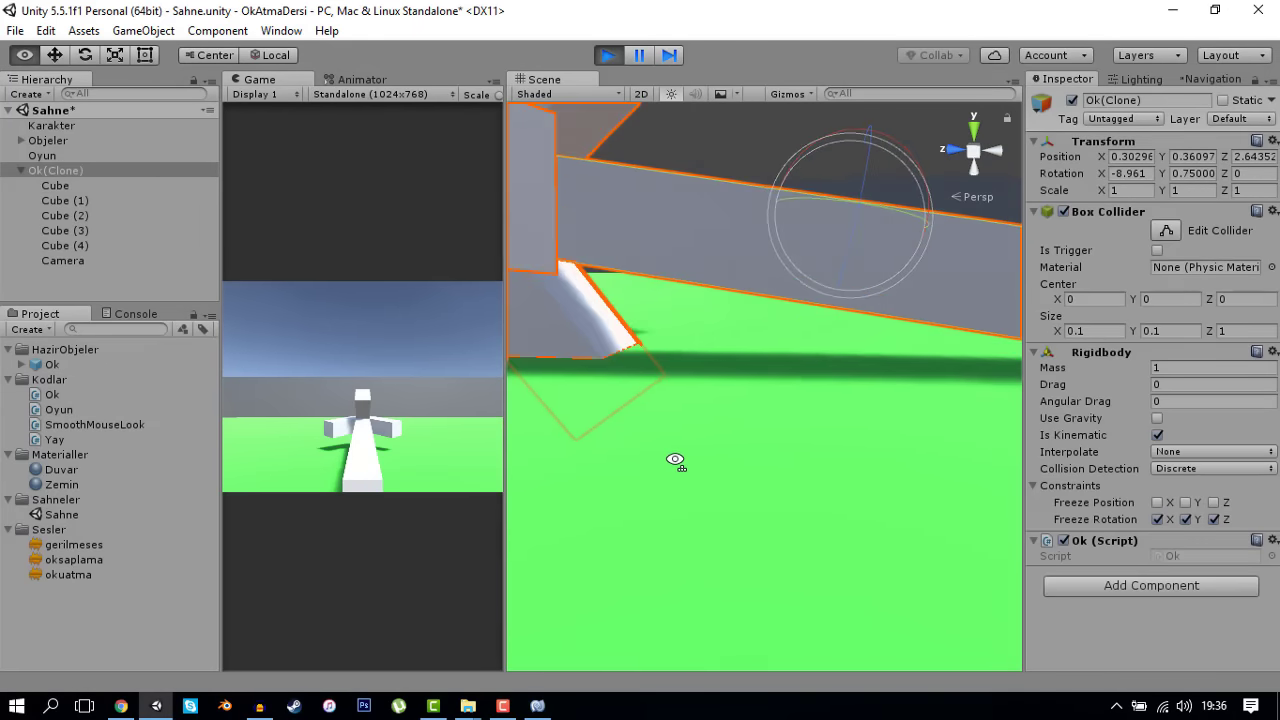
key("s")
right_click_drag(676, 474, 682, 437)
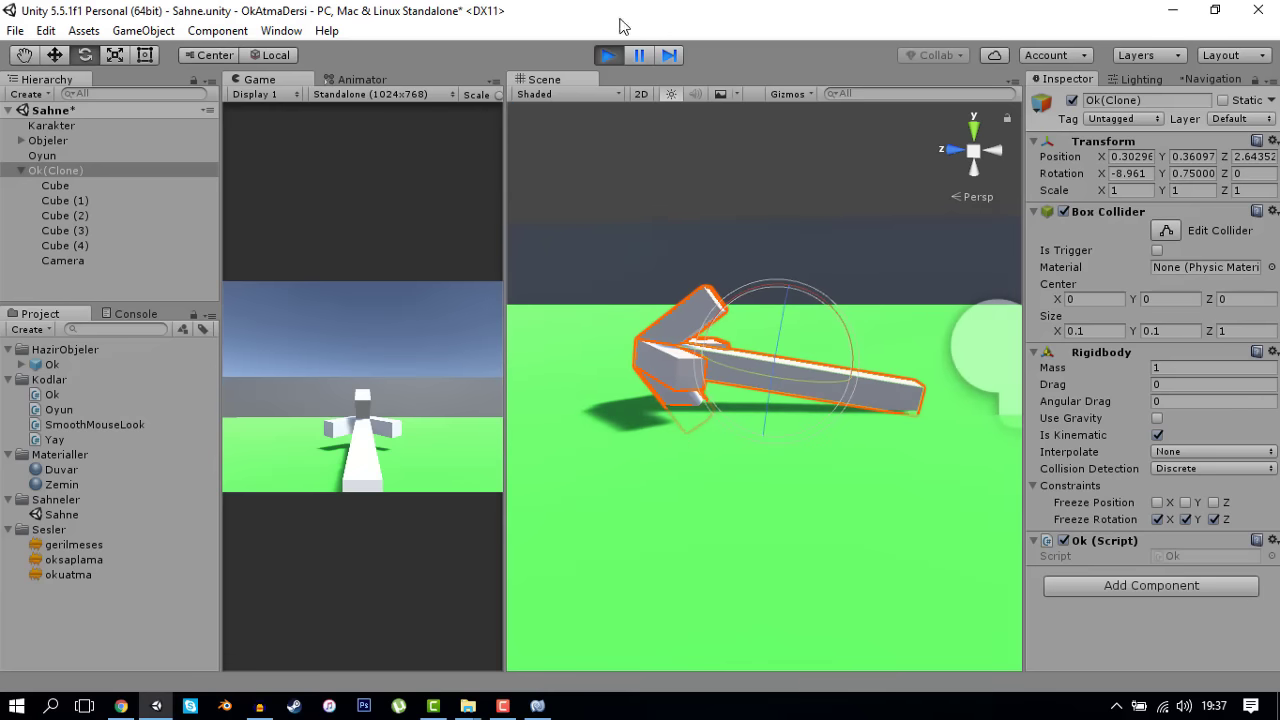
- Tilt the fired arrow with the Rotate tool, then stop the game and bring up Ok.cs
left_click(56, 58)
right_click_drag(767, 369, 815, 381)
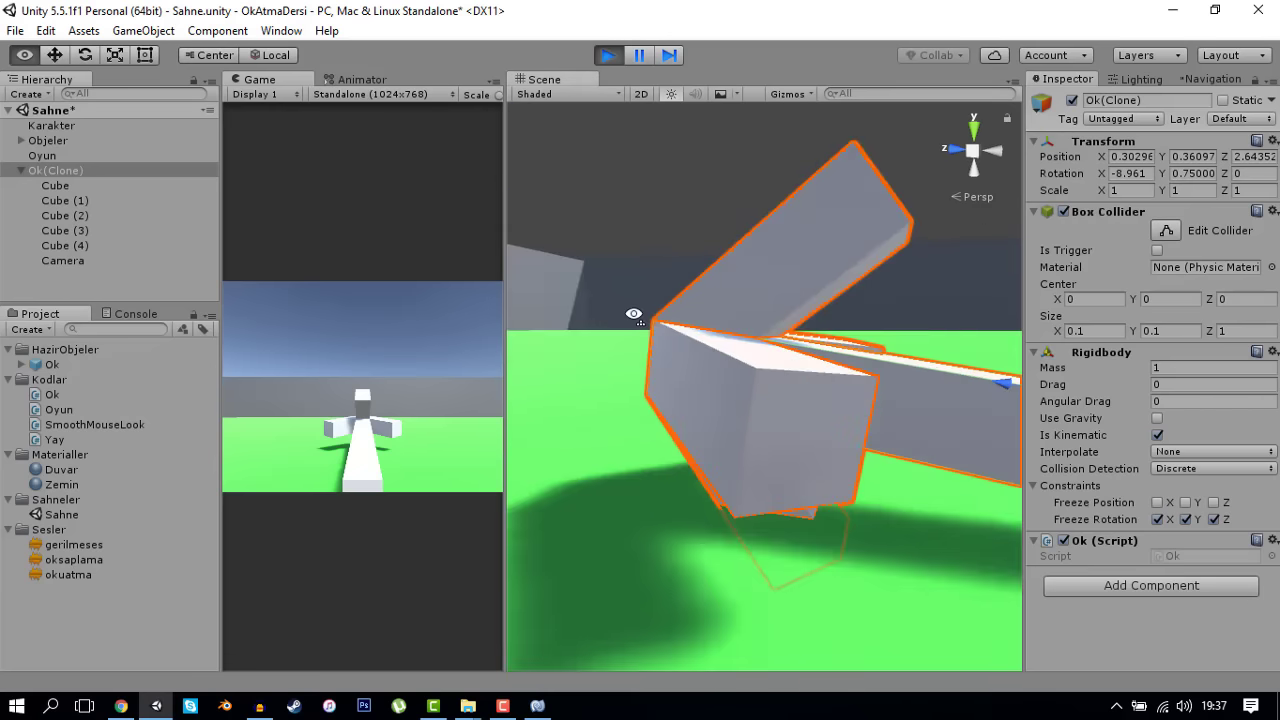
right_click_drag(742, 425, 785, 365)
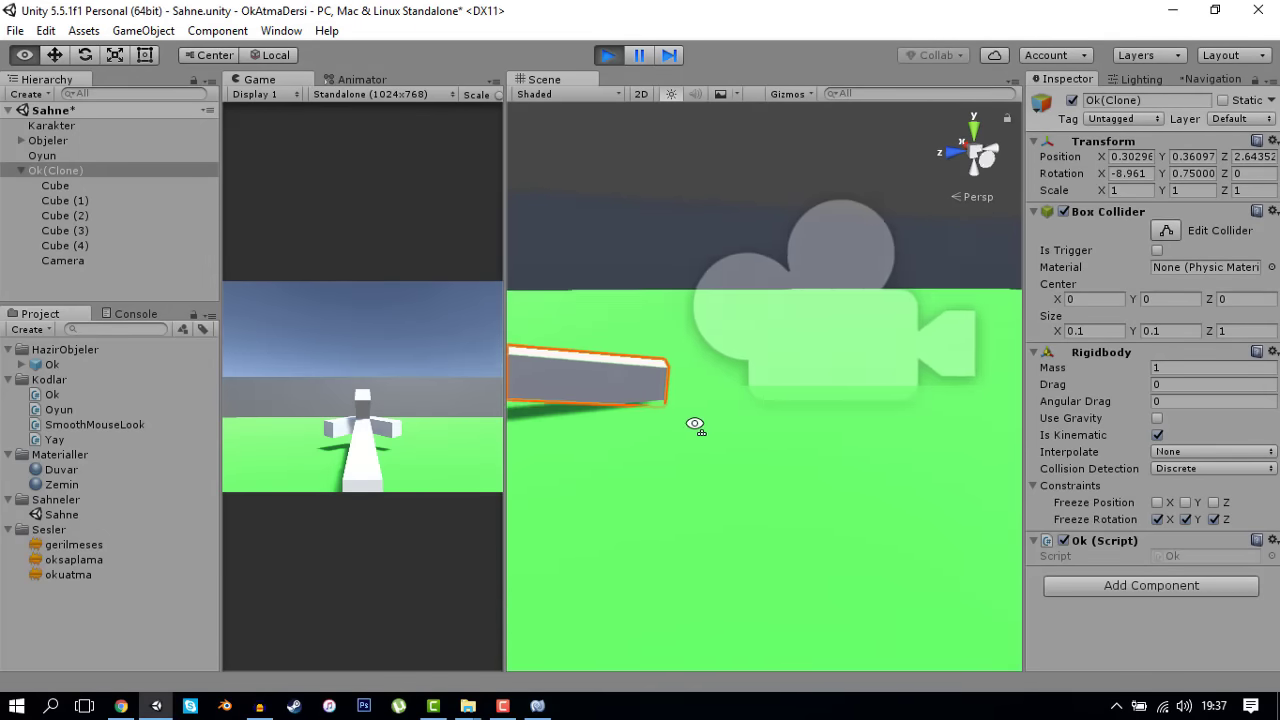
left_click(85, 55)
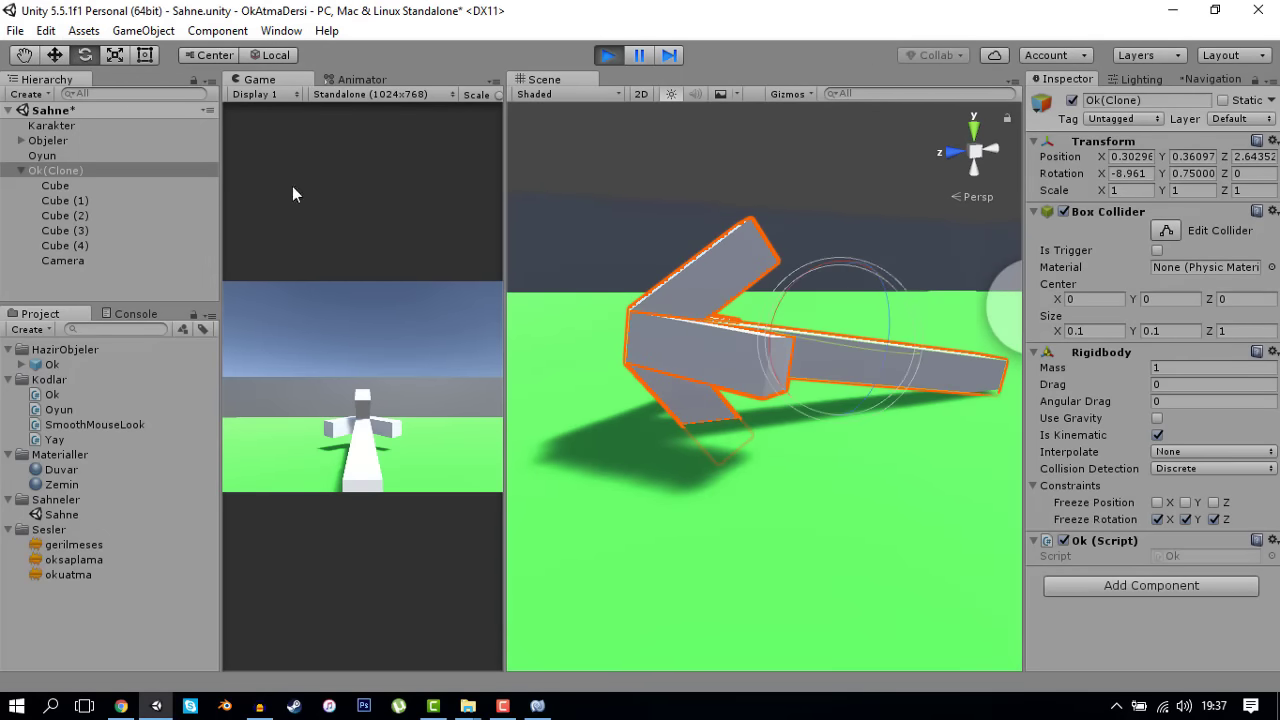
right_click_drag(740, 320, 790, 284)
left_click_drag(790, 276, 726, 264)
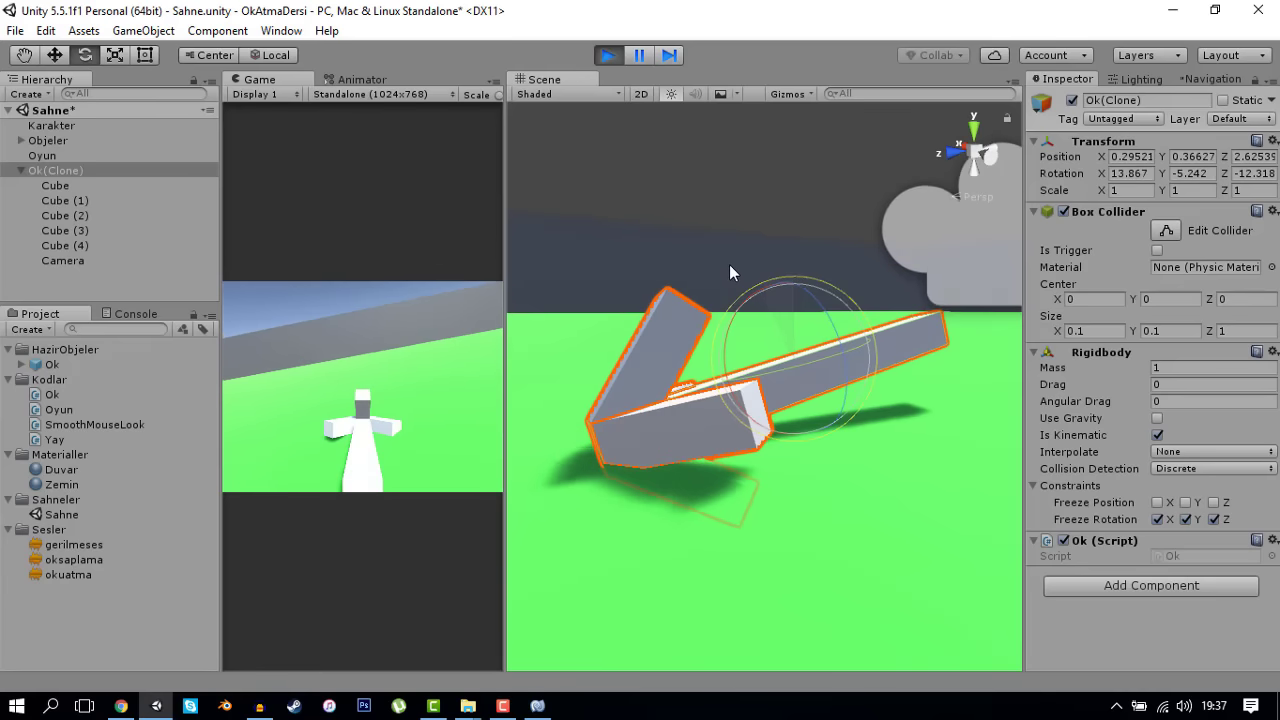
left_click_drag(726, 264, 788, 283)
left_click(608, 55)
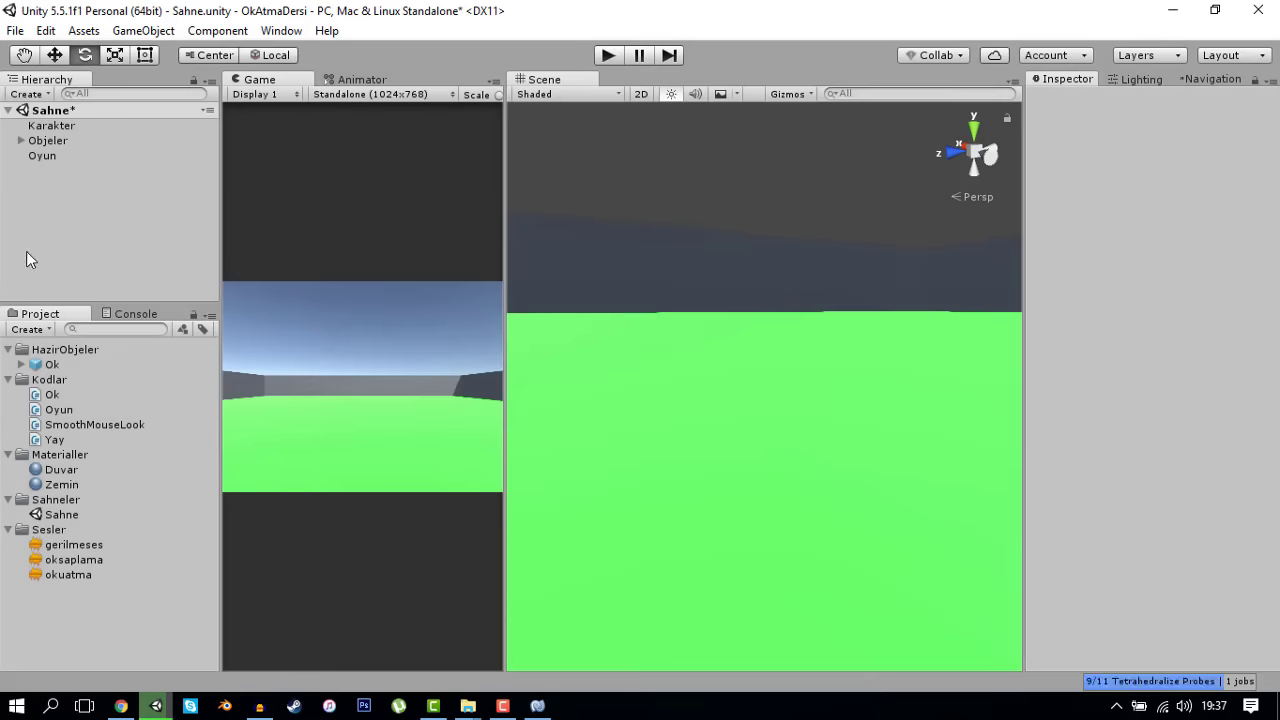
left_click(538, 706)
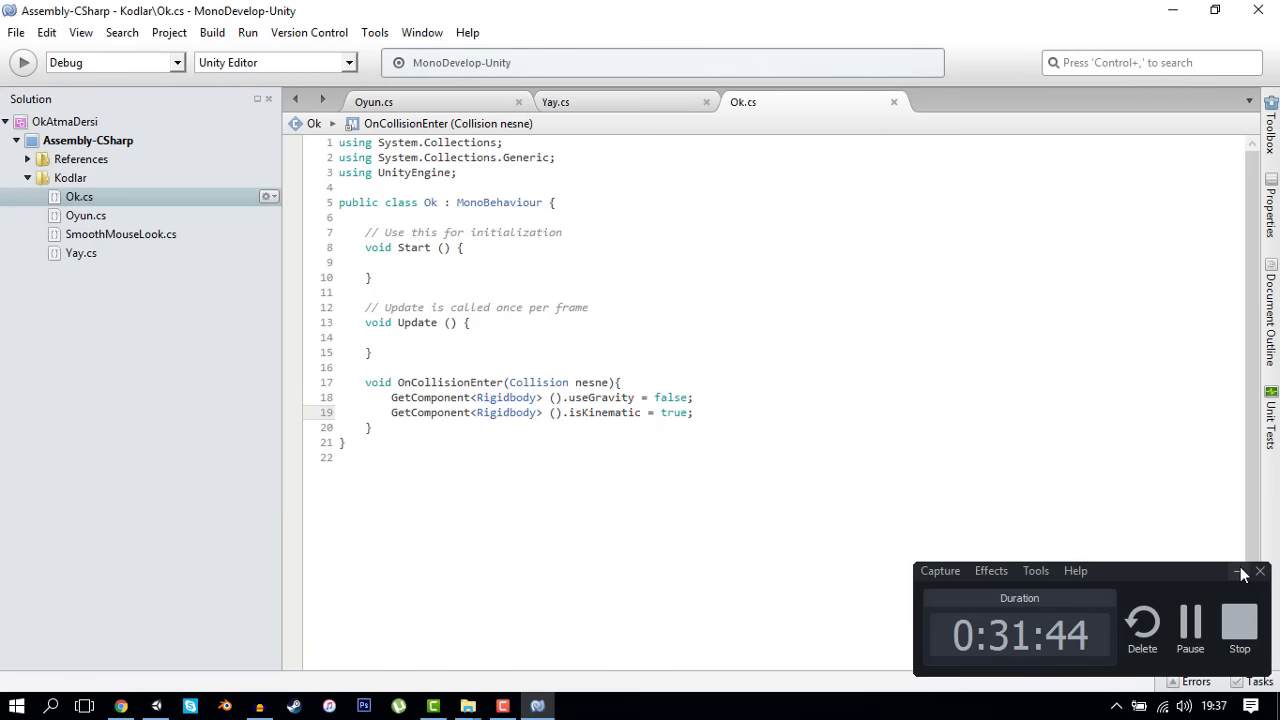
- Delete the template comments and declare a public GameObject field agirlikMerkezi
left_click(1238, 570)
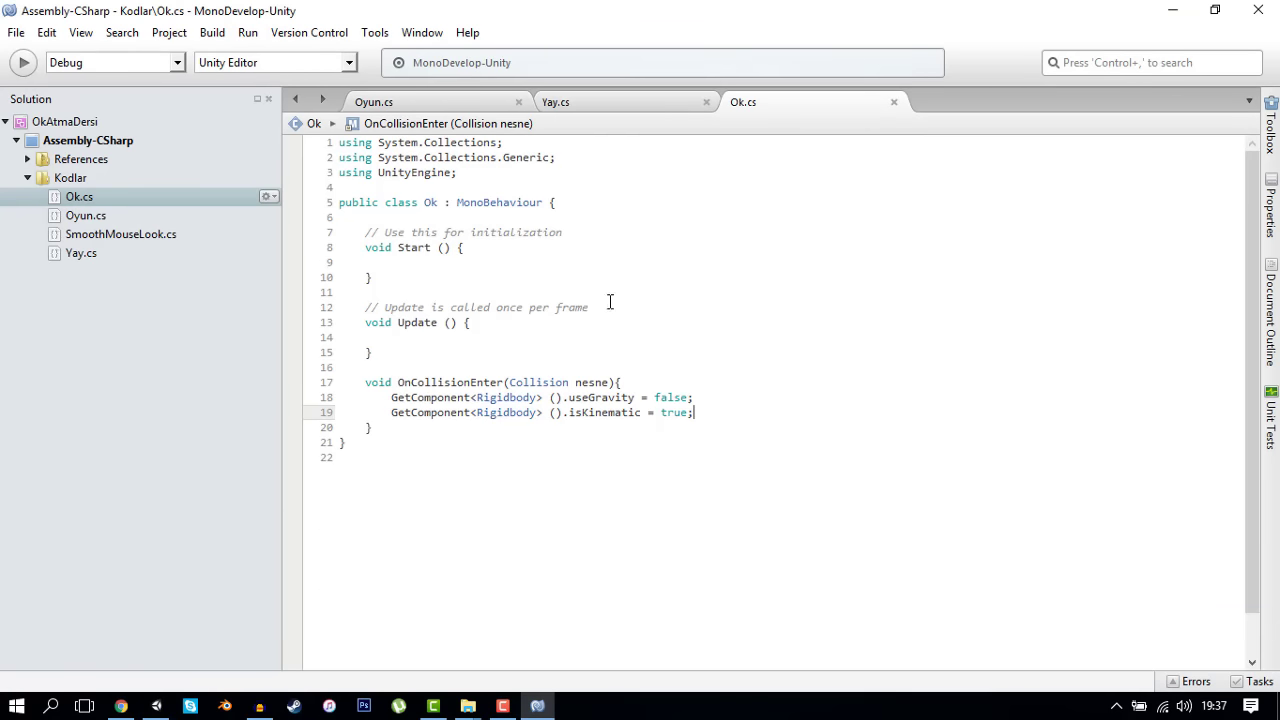
left_click_drag(610, 302, 366, 307)
key("BackSpace")
mouse_move(591, 236)
left_mouse_down()
mouse_move(318, 262)
mouse_move(366, 233)
left_mouse_up()
key("BackSpace")
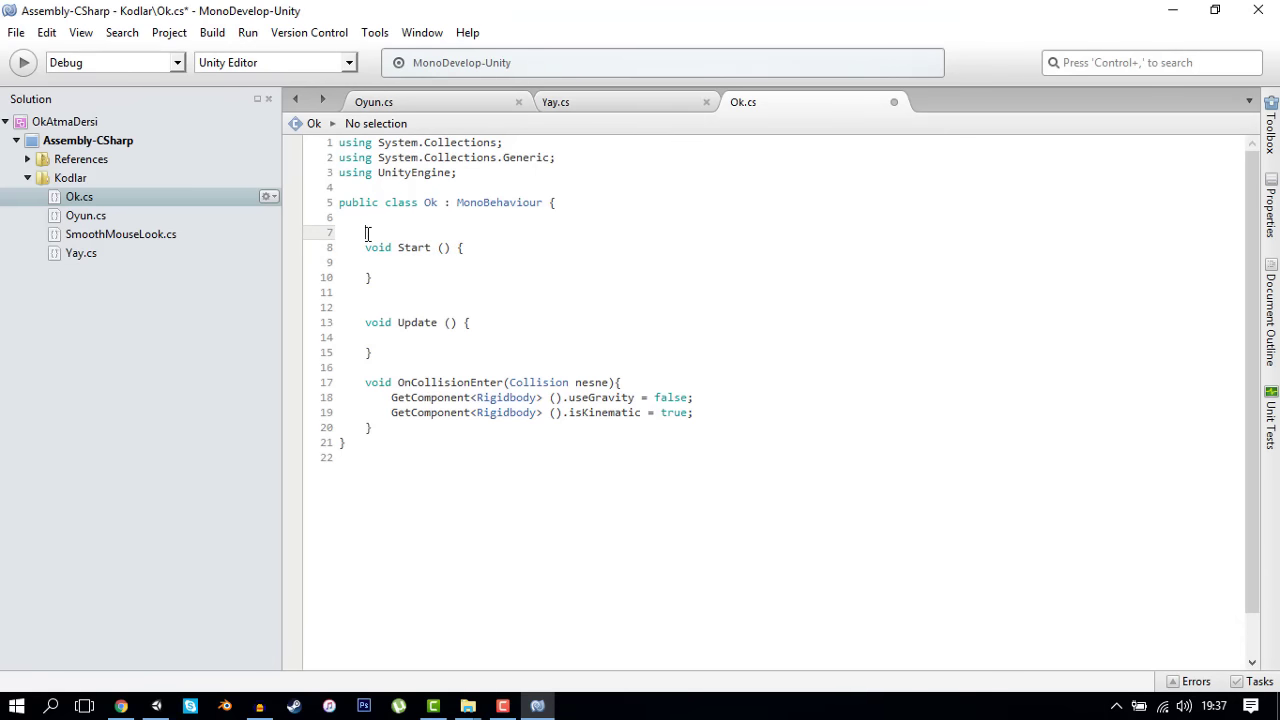
type("pu")
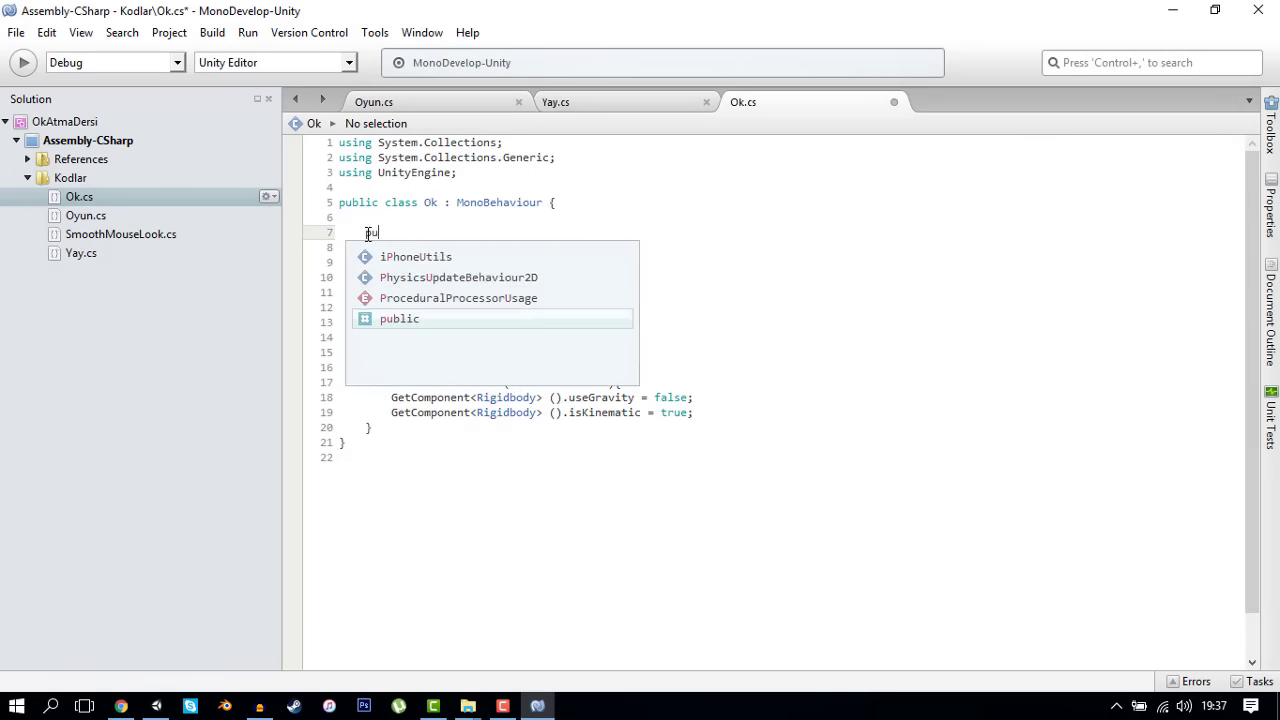
type("blic Ga ")
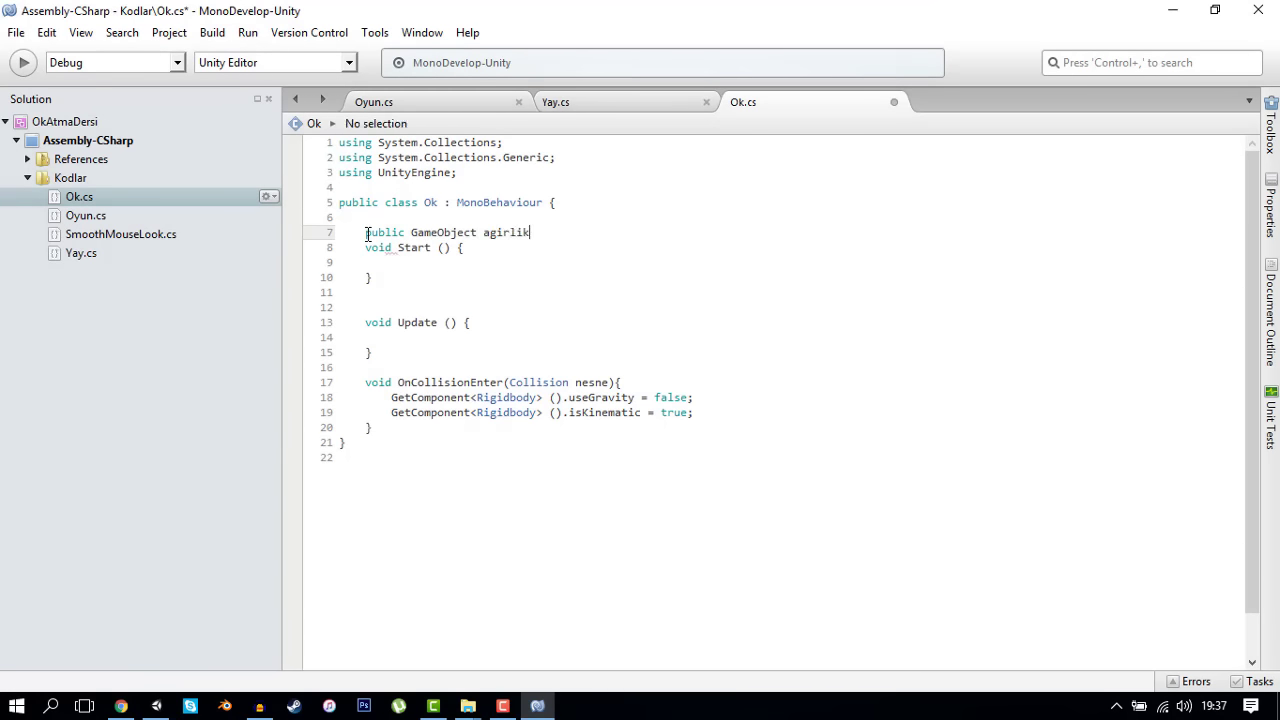
type("erkezi")
type(";")
key("Return")
- In Start, write GetComponent<Rigidbody>().centerOfMass
left_click(388, 281)
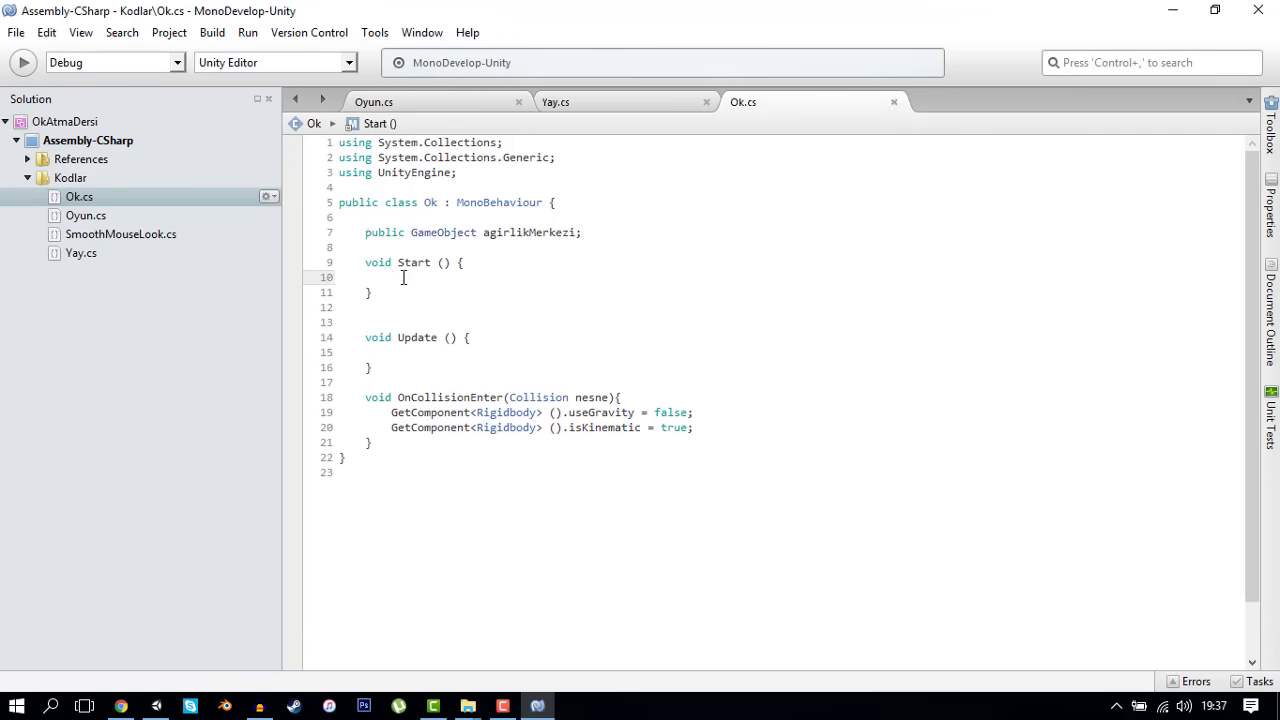
type("Get")
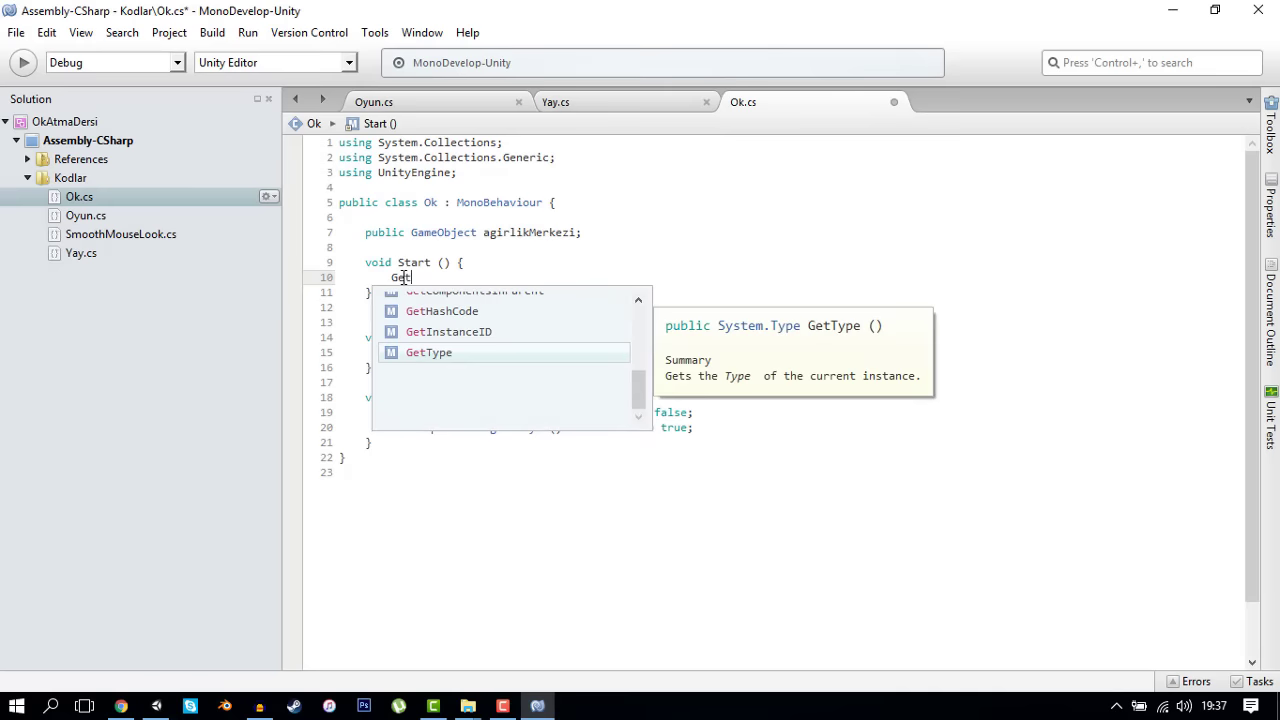
type("Component<r>")
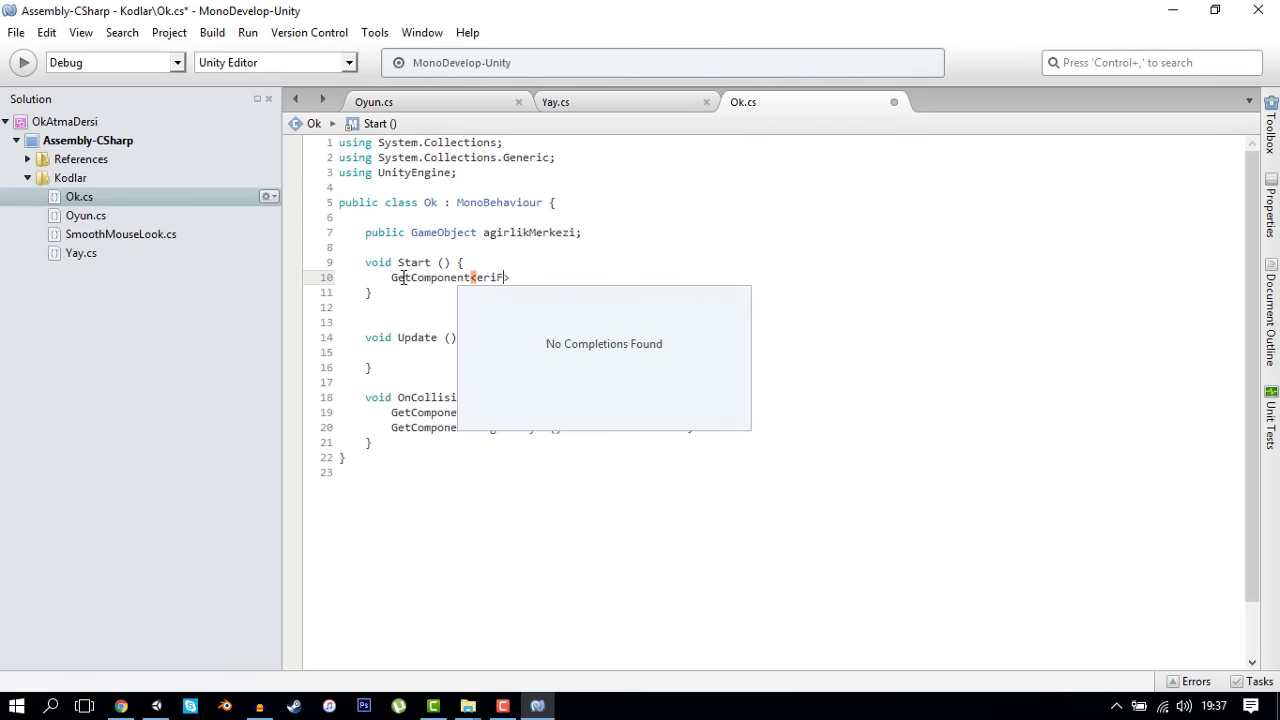
key("BackSpace")
type("R")
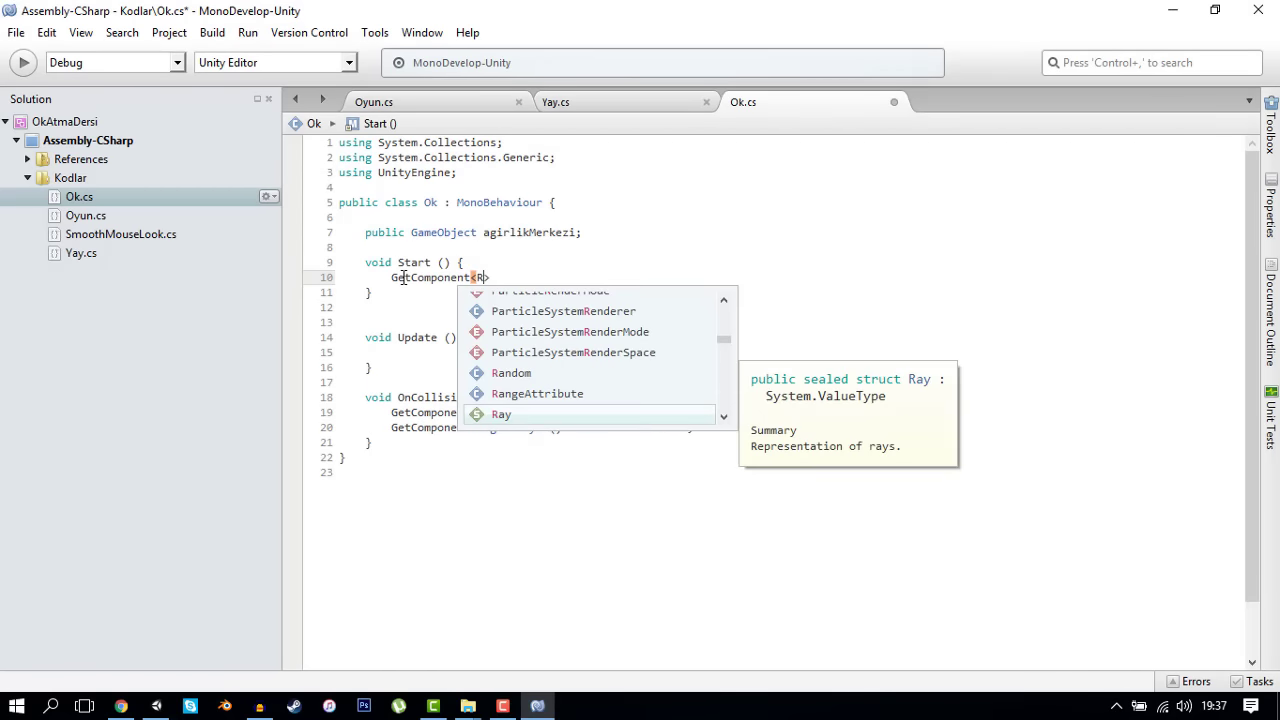
type("igi")
key("Return")
type("()")
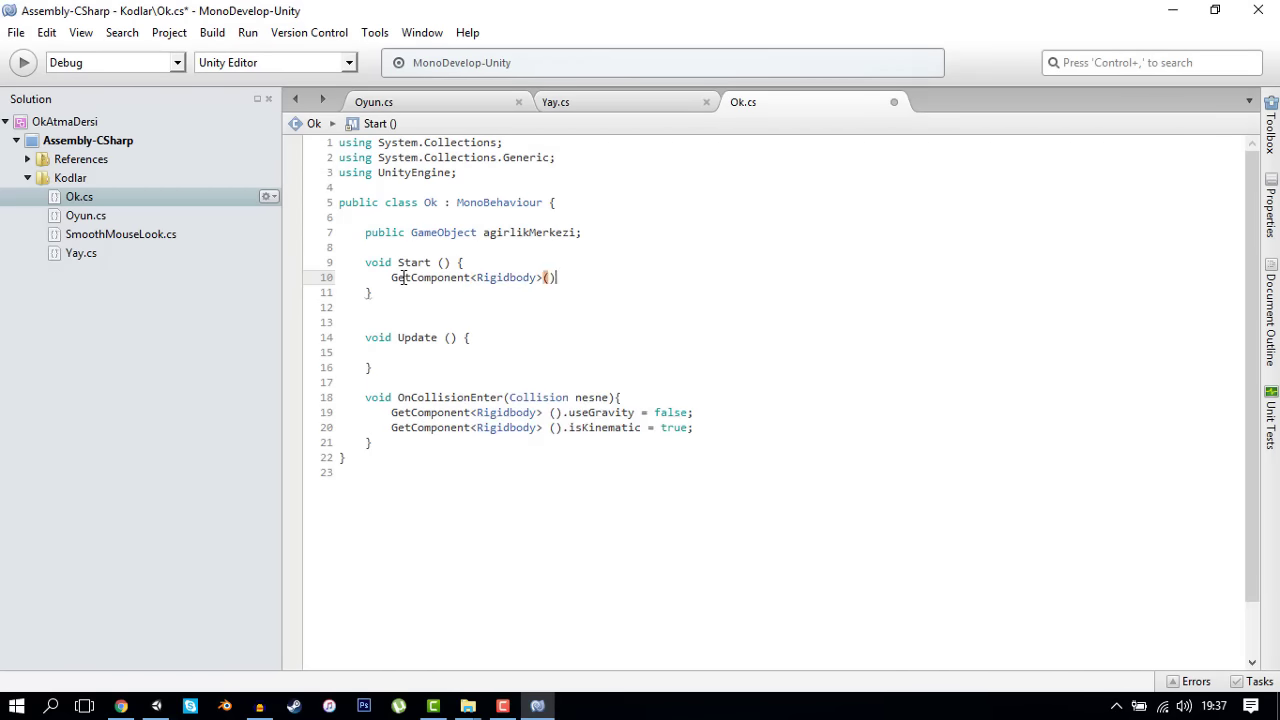
type(".")
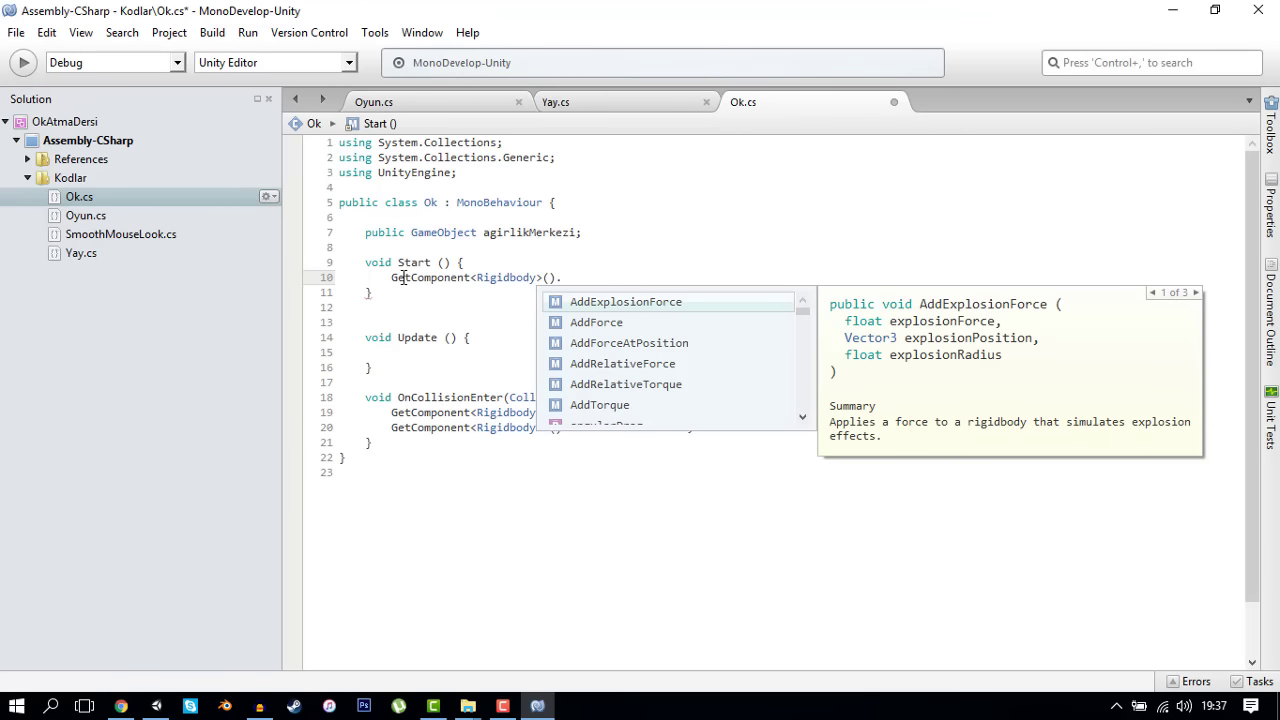
type("o")
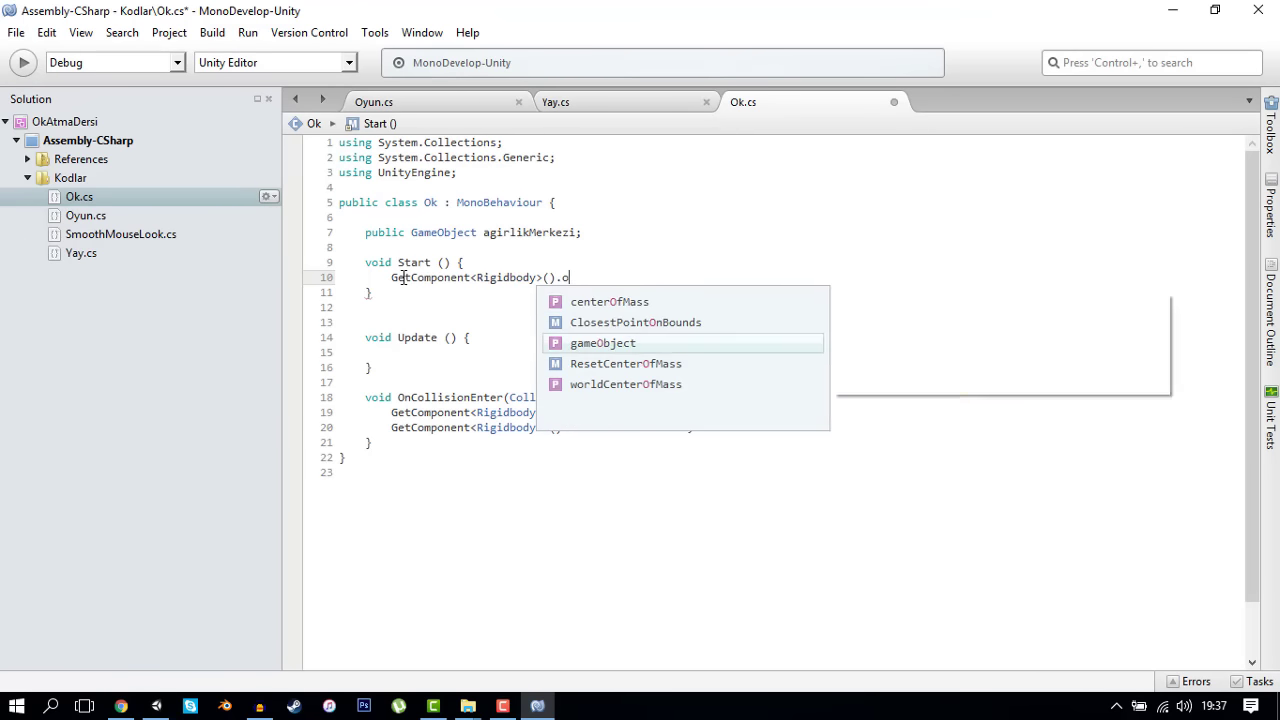
type("f")
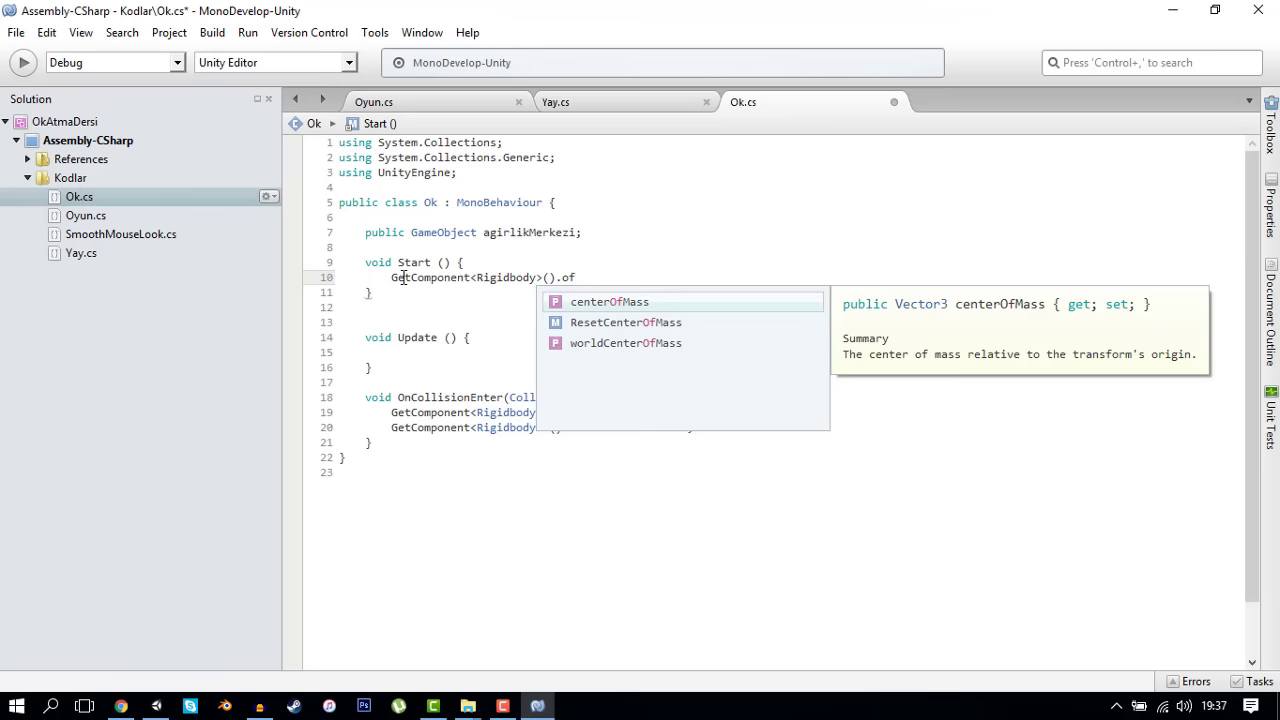
key("Down")
key("Down")
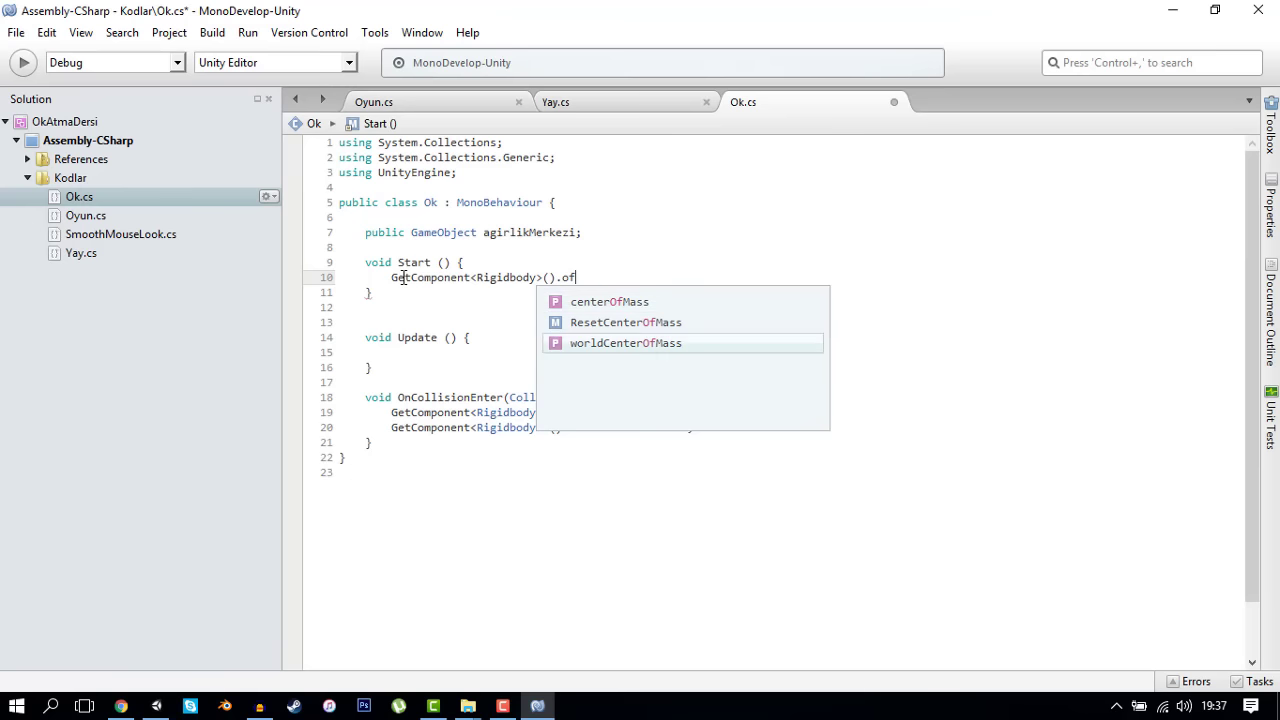
key("Up")
key("Up")
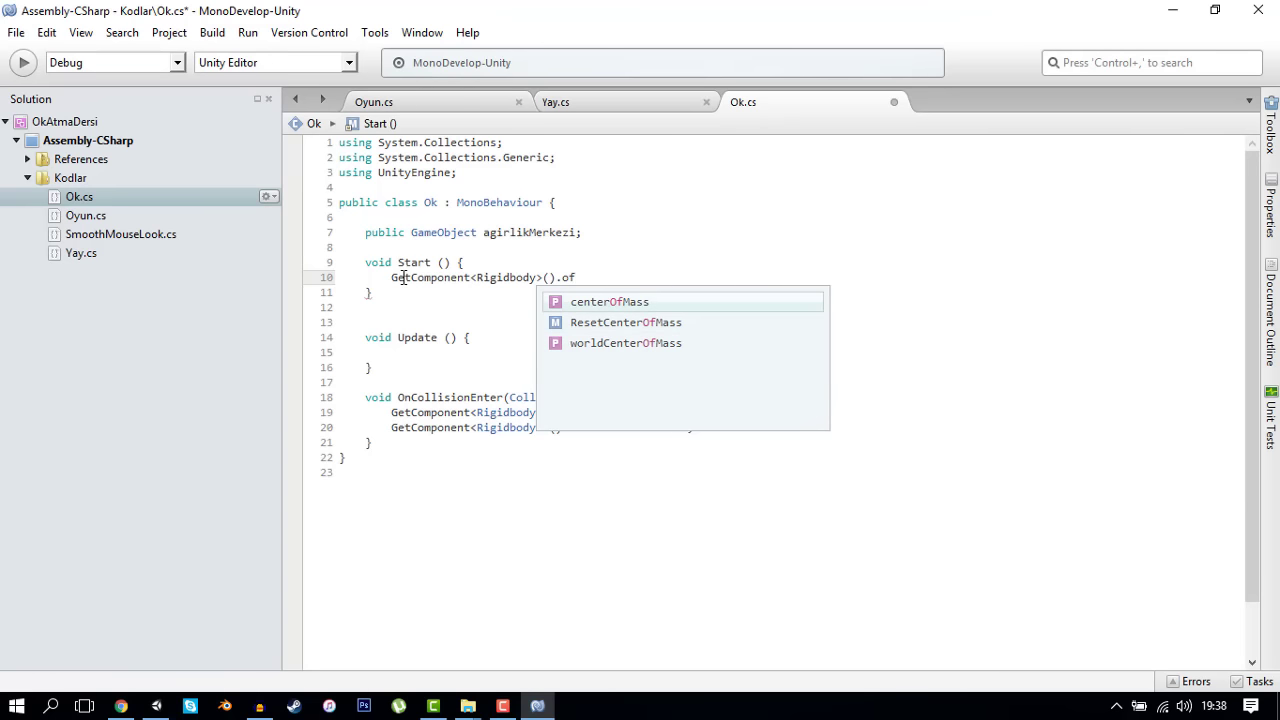
key("Down")
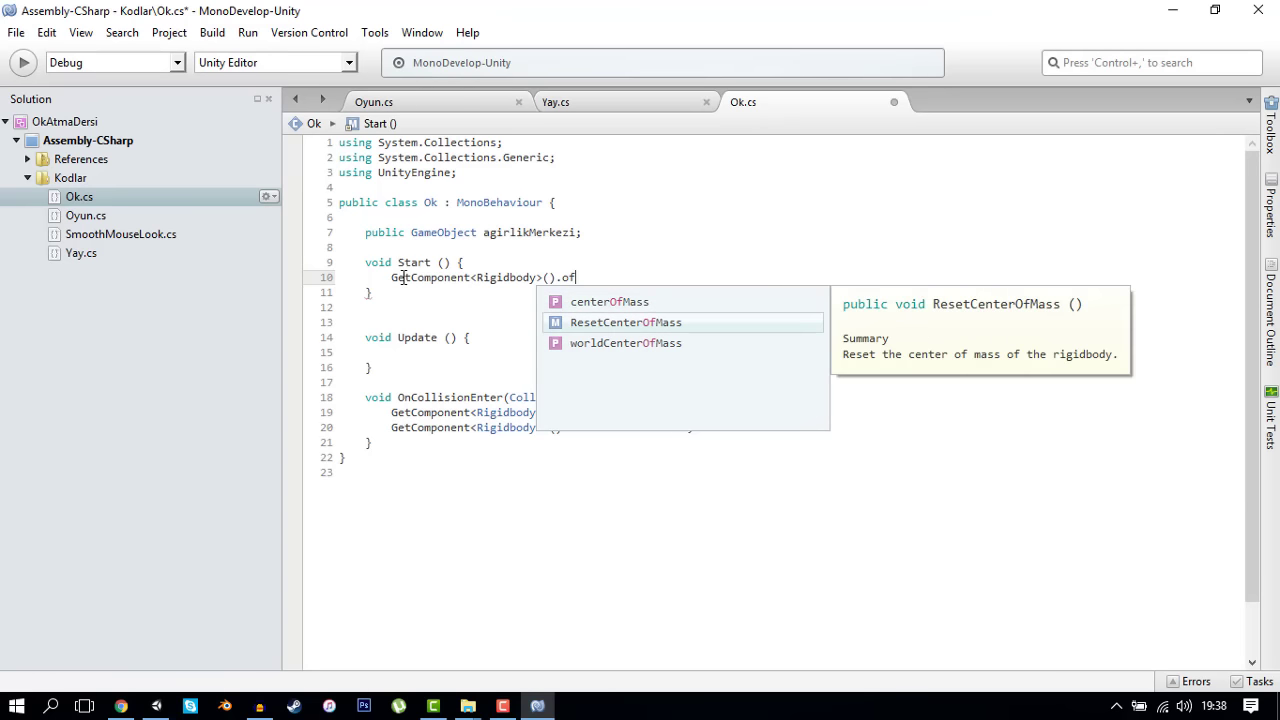
key("Up")
key("Return")
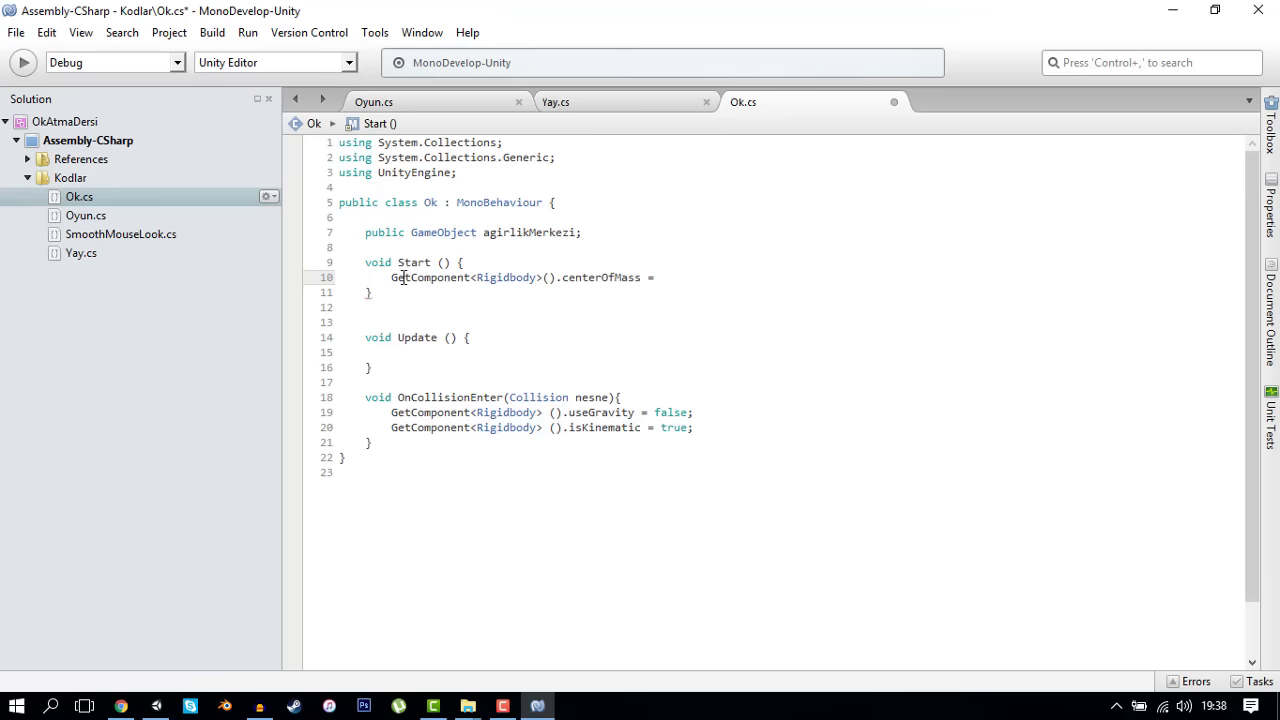
- Assign agirlikMerkezi to centerOfMass, save Ok.cs, and return to Unity
type("agirl")
key("Return")
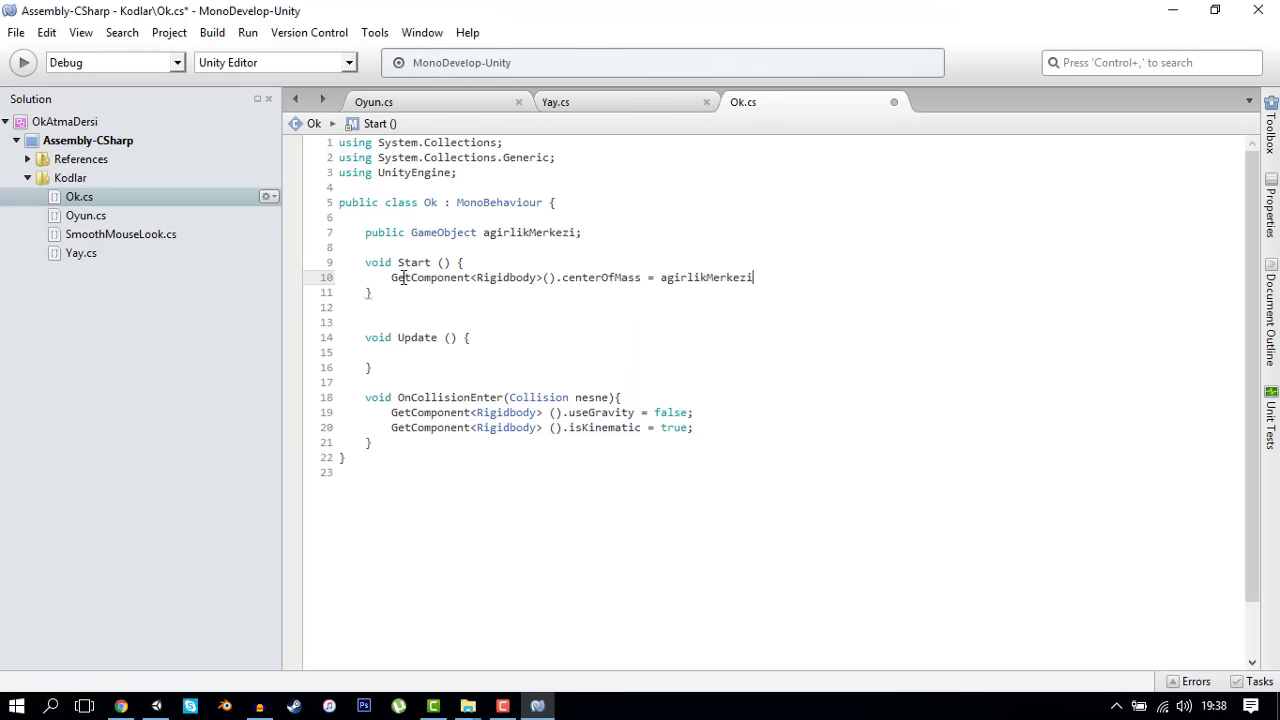
type(";")
key("ctrl+s")
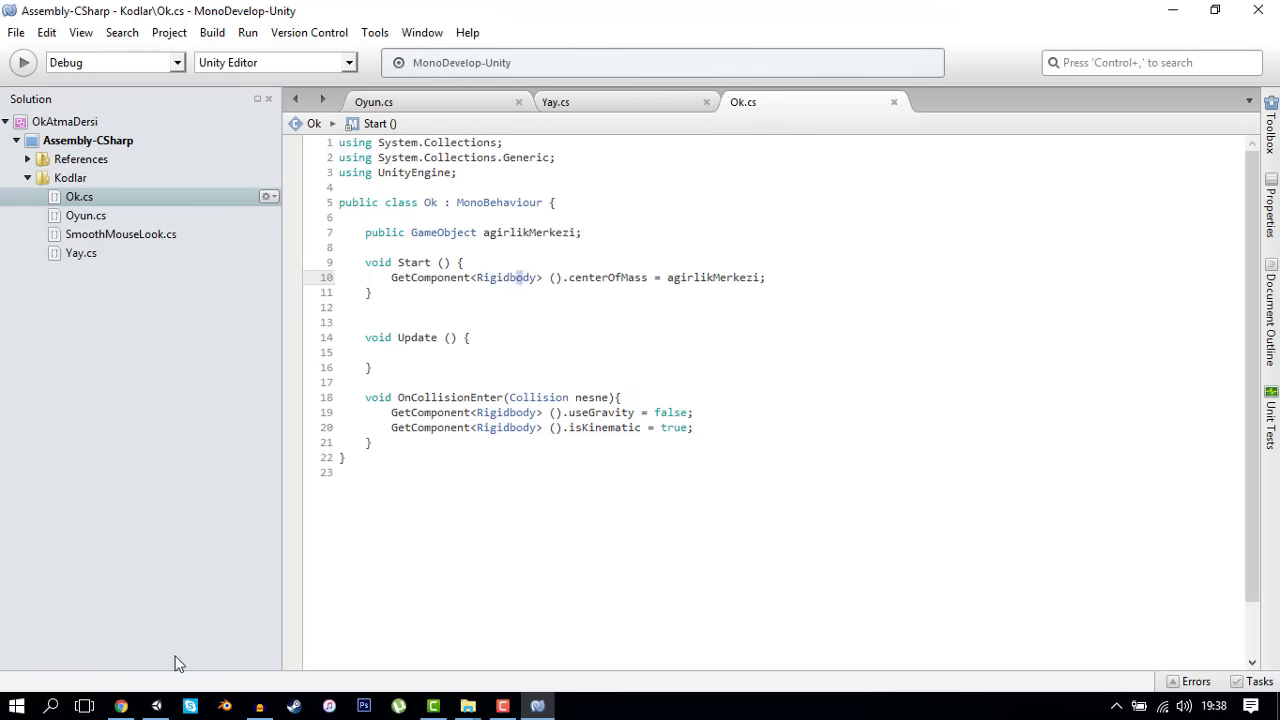
left_click(156, 706)
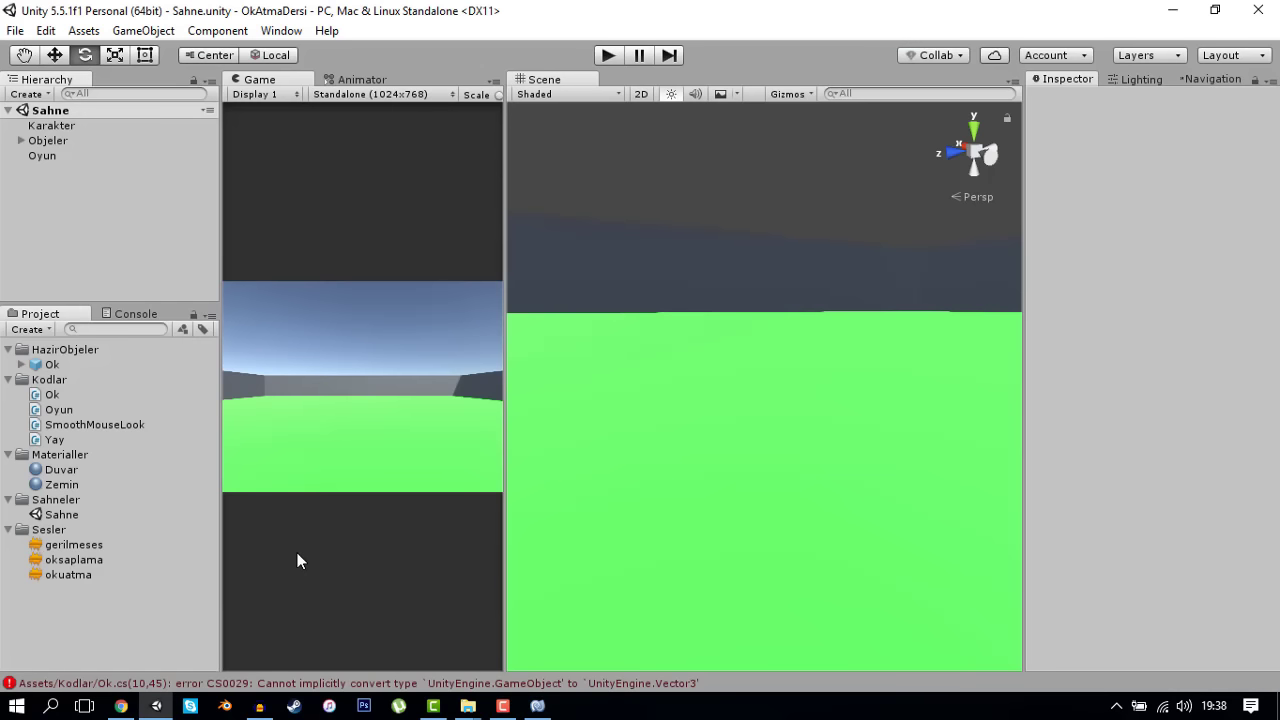
- Append .transform to the centerOfMass line in Ok.cs, save, and check compilation in Unity
left_click(548, 705)
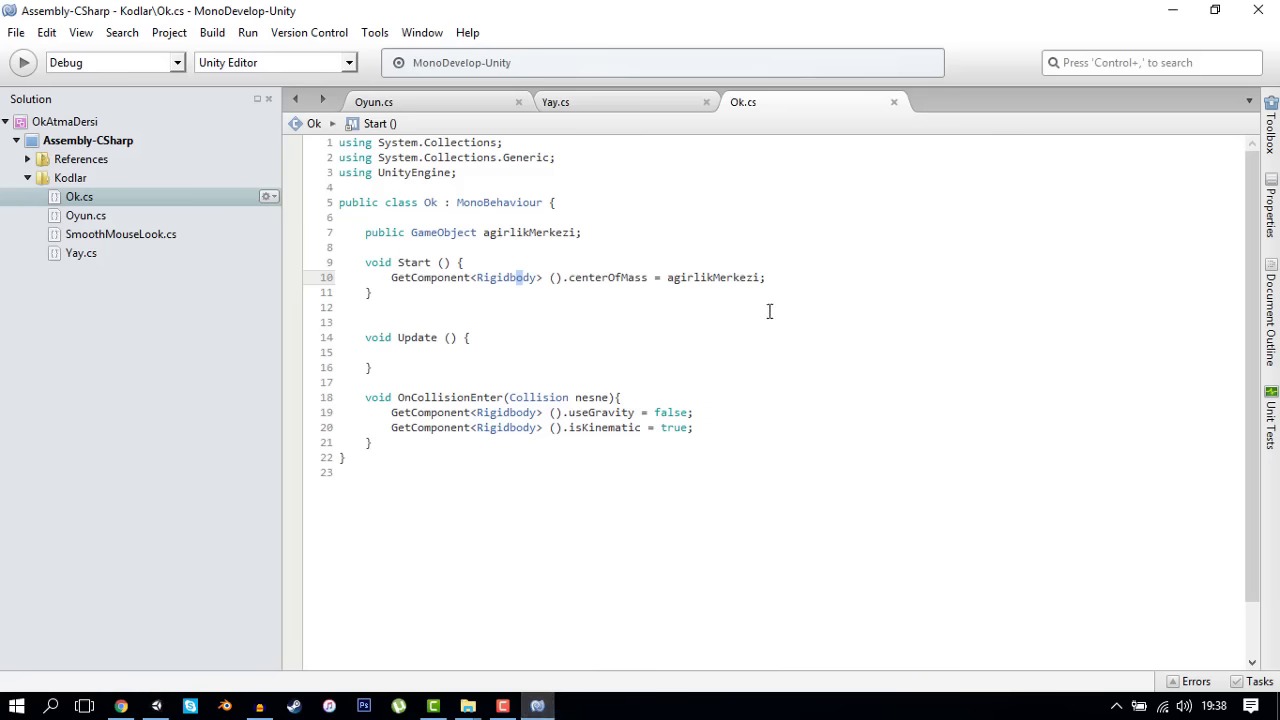
type(".transform")
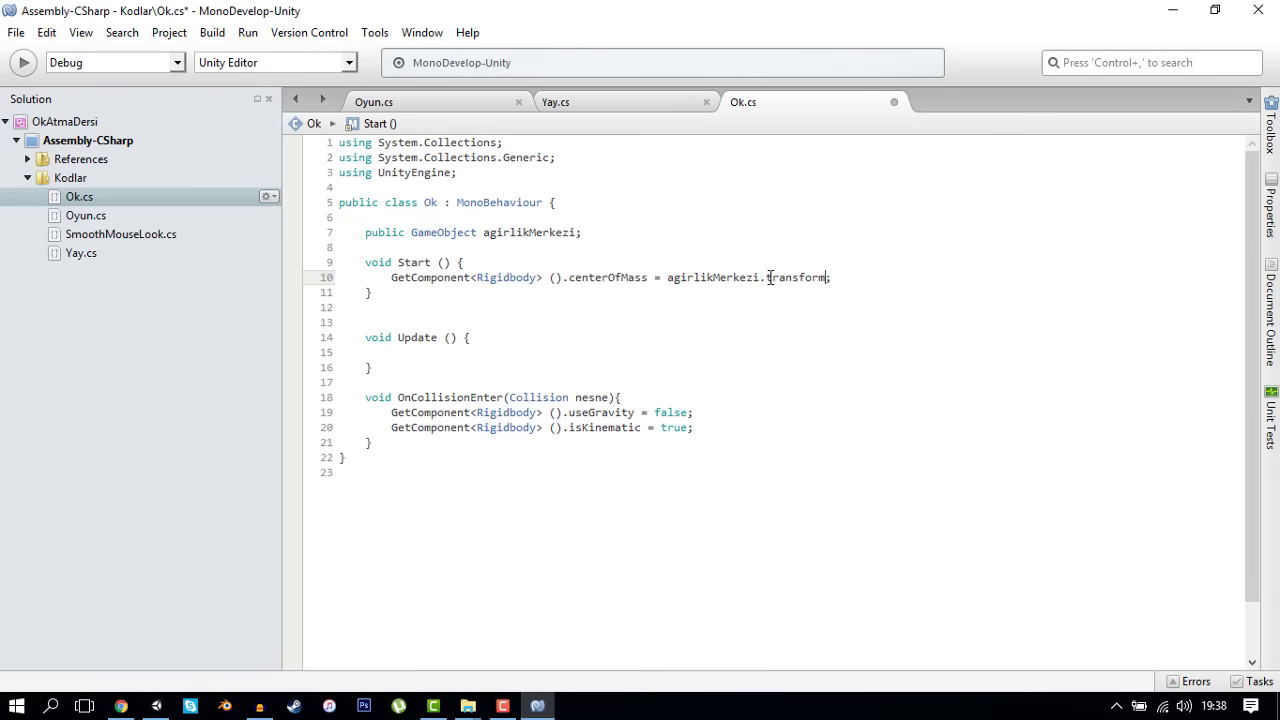
key("ctrl+s")
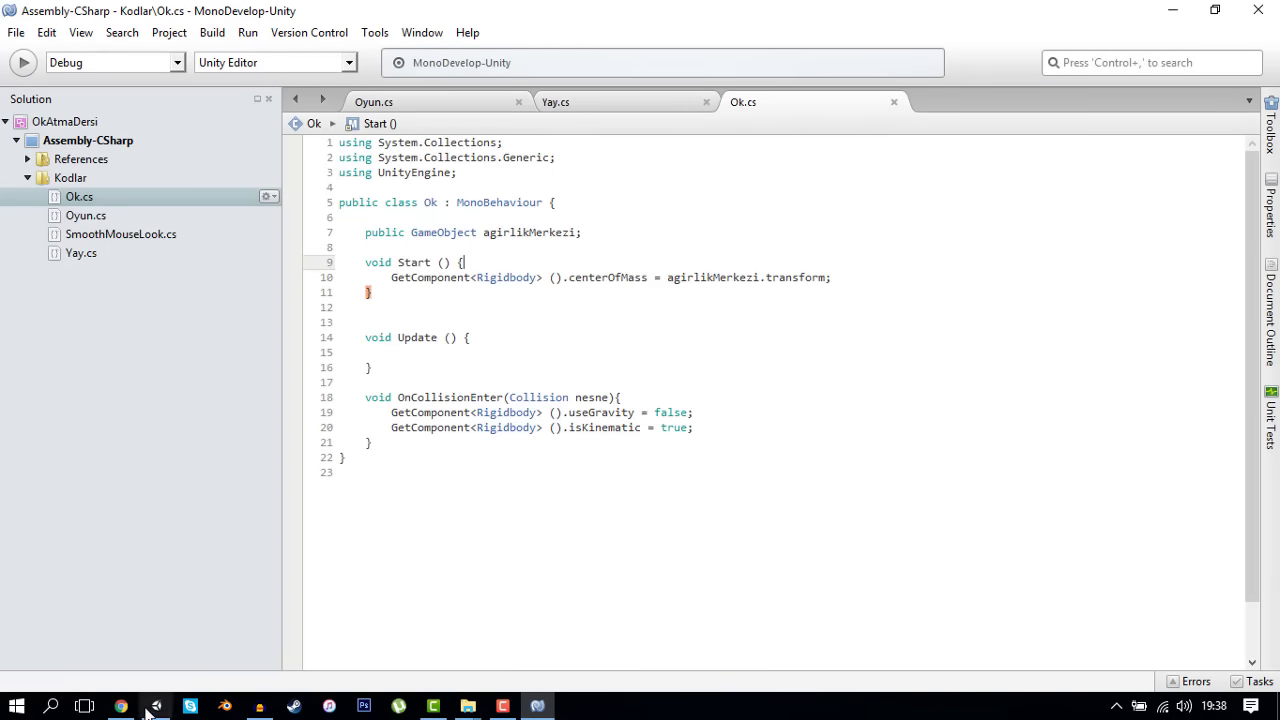
left_click(156, 705)
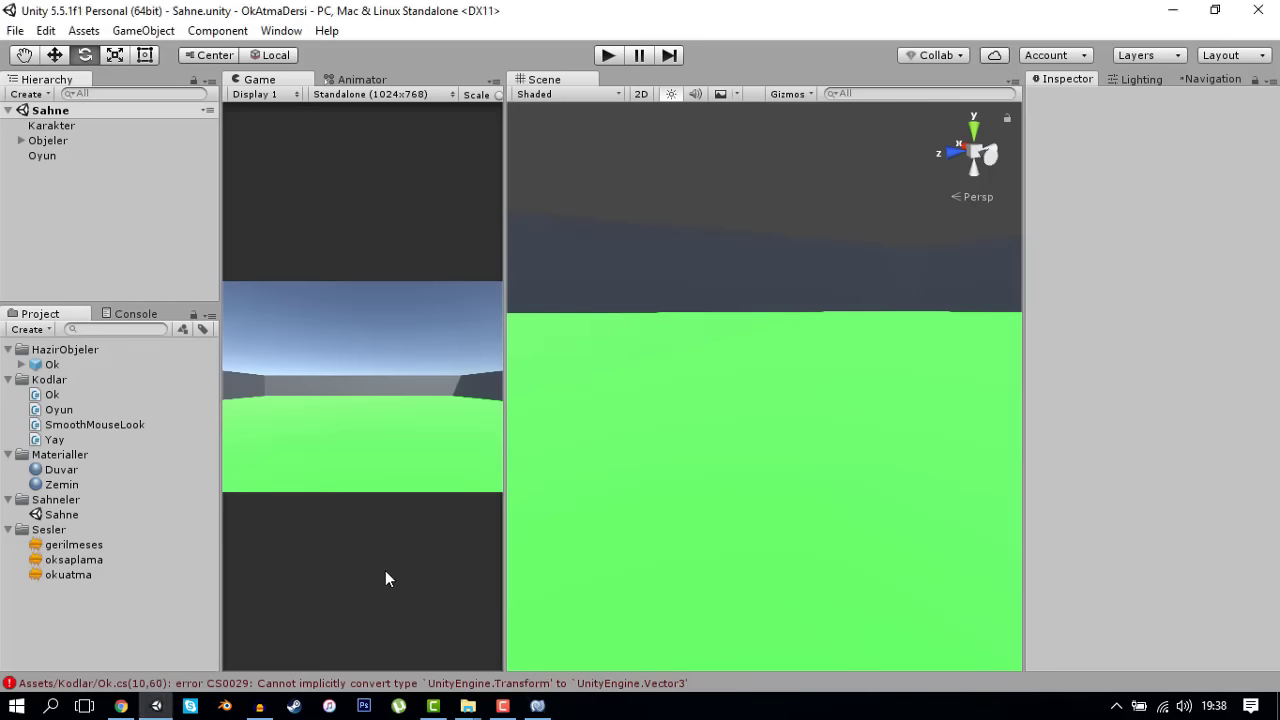
- Try rewriting the centerOfMass assignment on line 10, browsing the Vector3 member suggestions
left_click(537, 705)
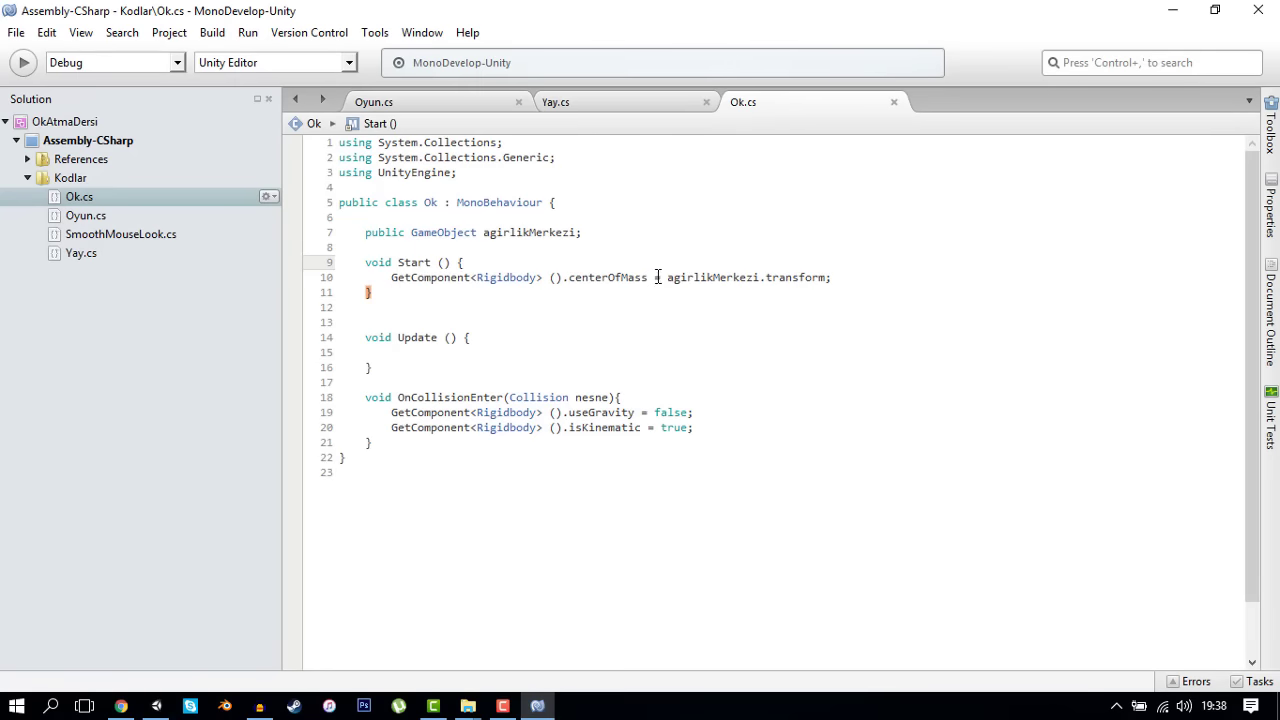
left_click_drag(668, 277, 831, 277)
type("s")
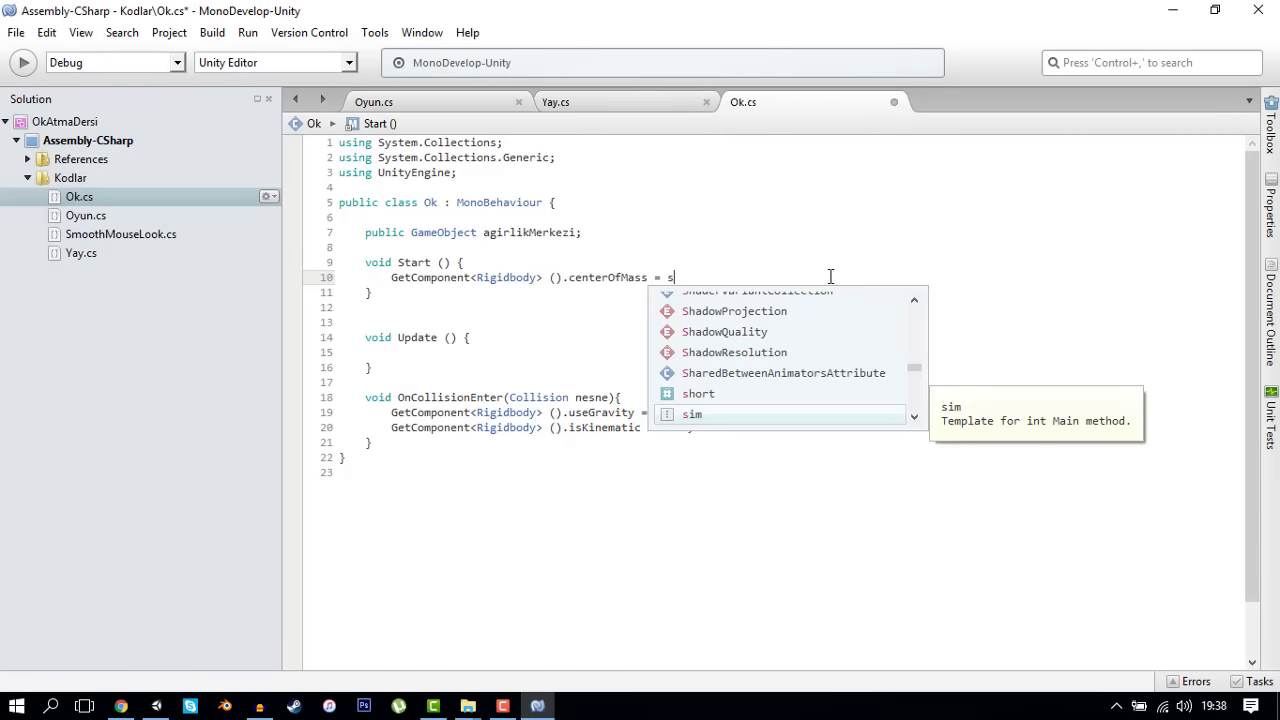
key("BackSpace")
type("agiw")
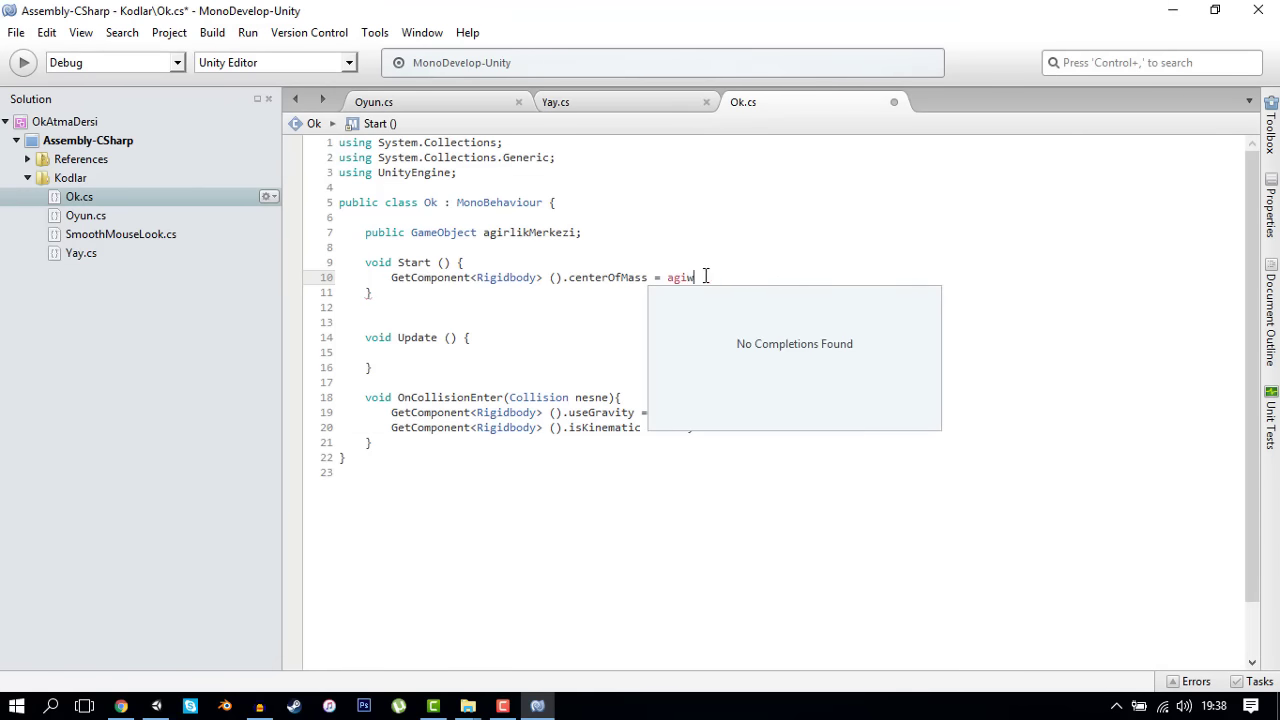
left_click_drag(700, 277, 649, 277)
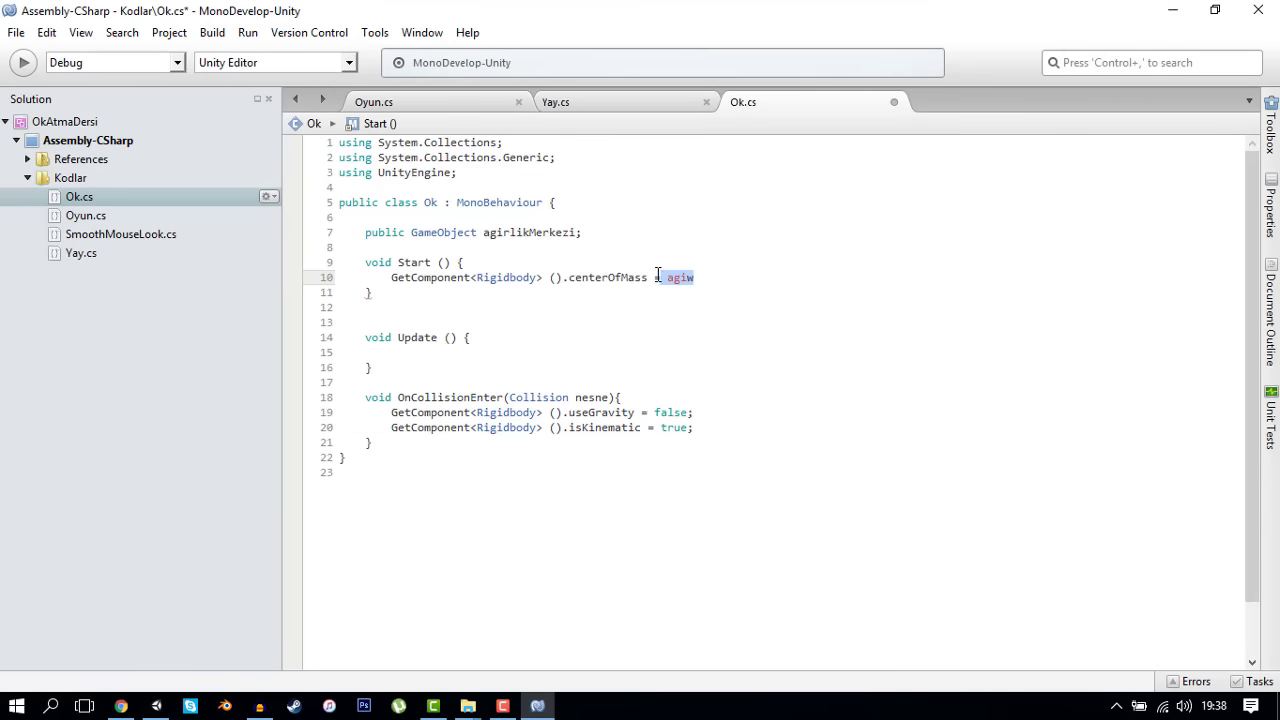
key("BackSpace")
type(".")
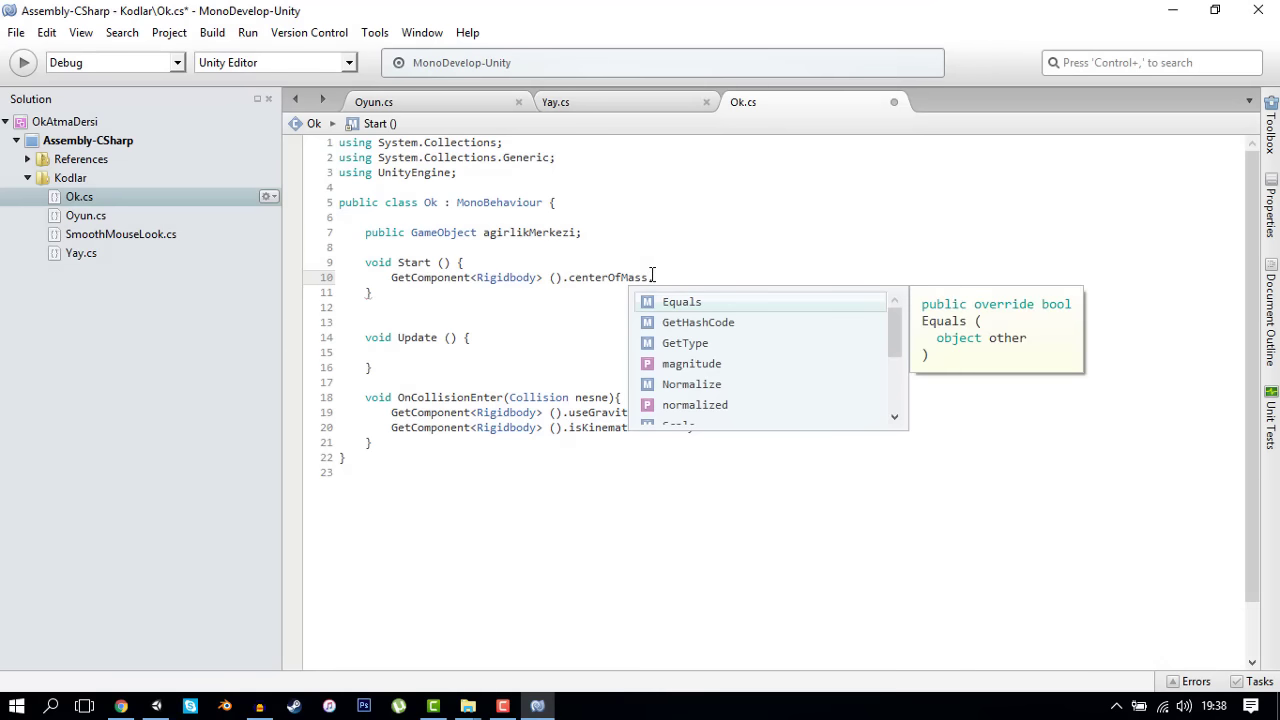
key("Down")
key("Down")
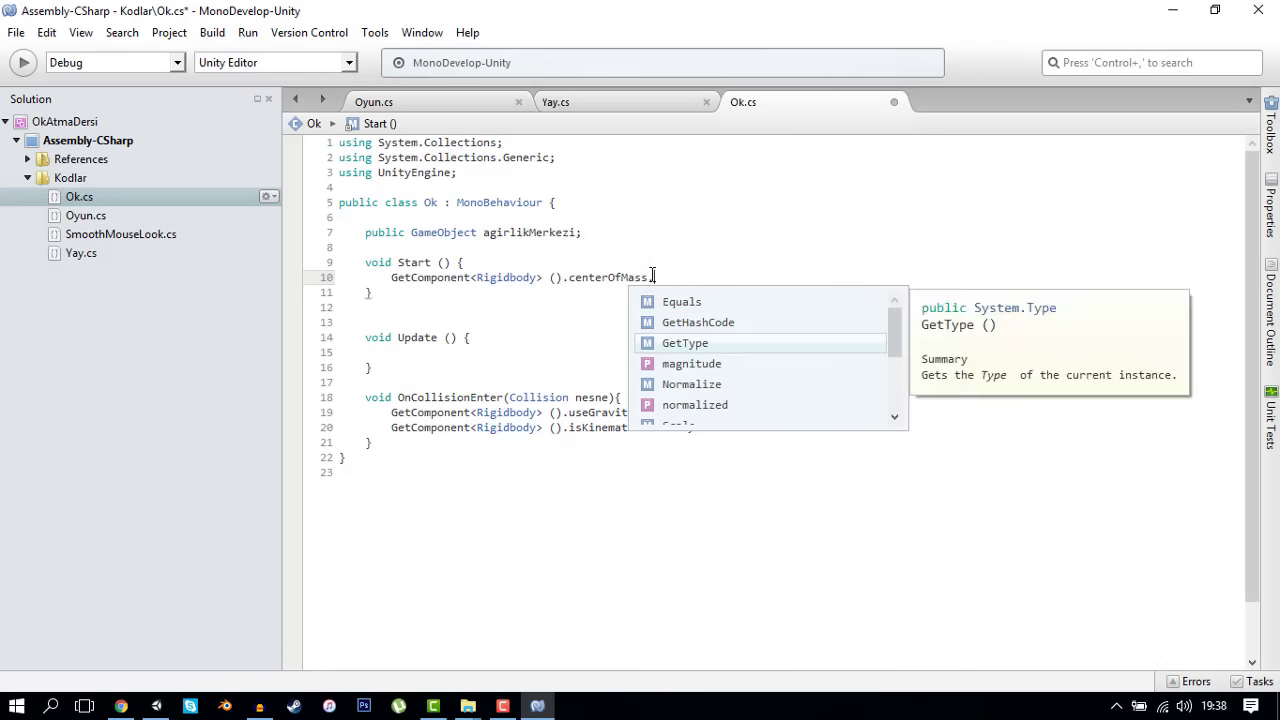
key("Down")
key("Escape")
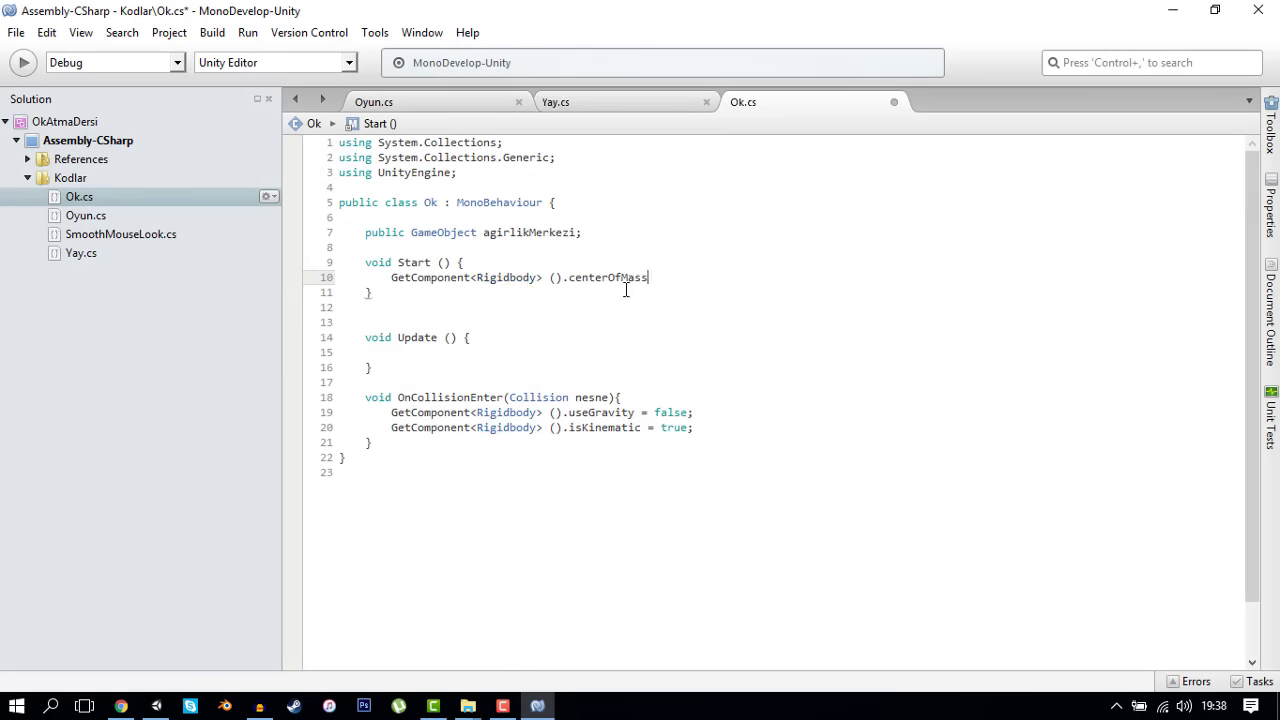
- Delete the whole centerOfMass statement on line 10, save Ok.cs, and return to Unity
left_click_drag(662, 280, 380, 277)
key("BackSpace")
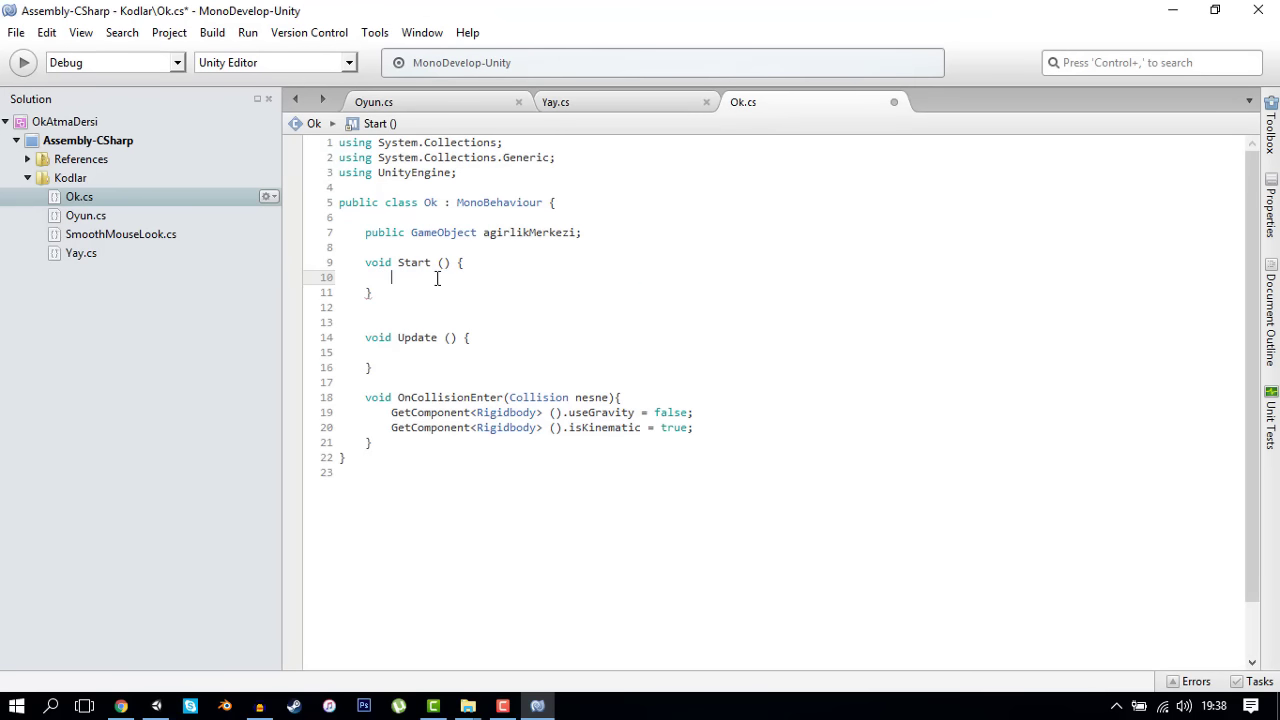
key("ctrl+s")
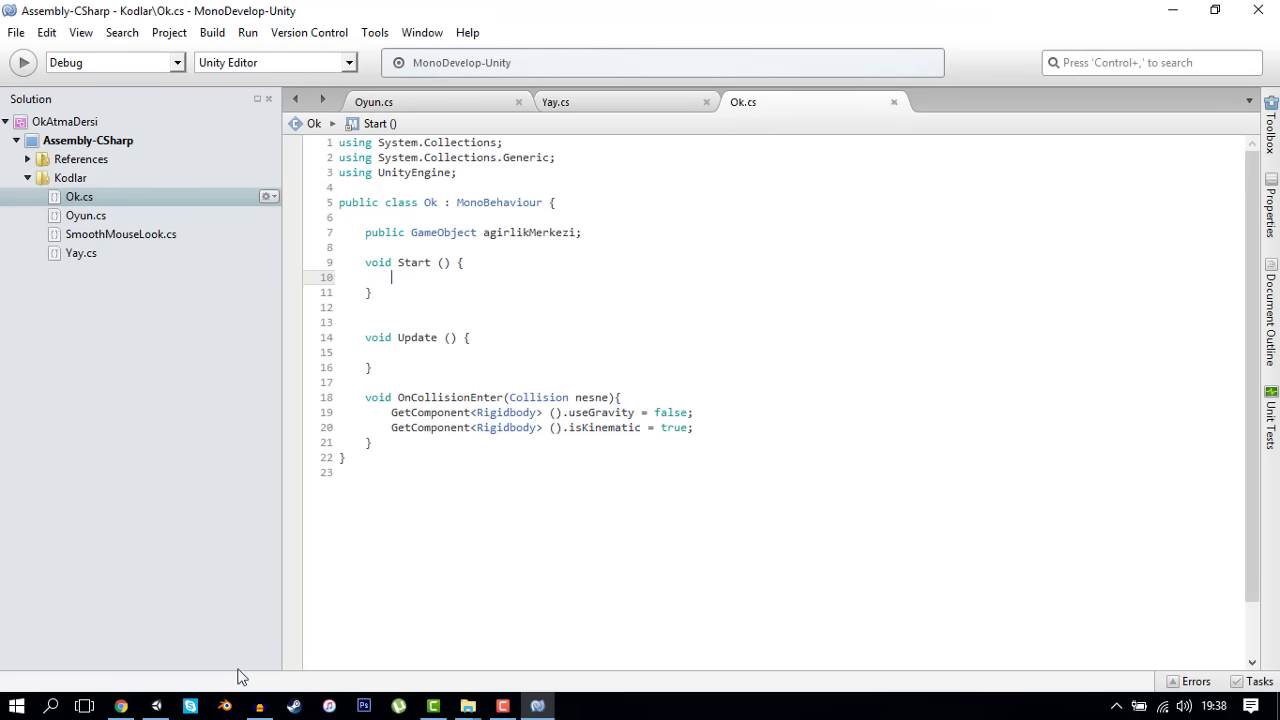
left_click(156, 706)
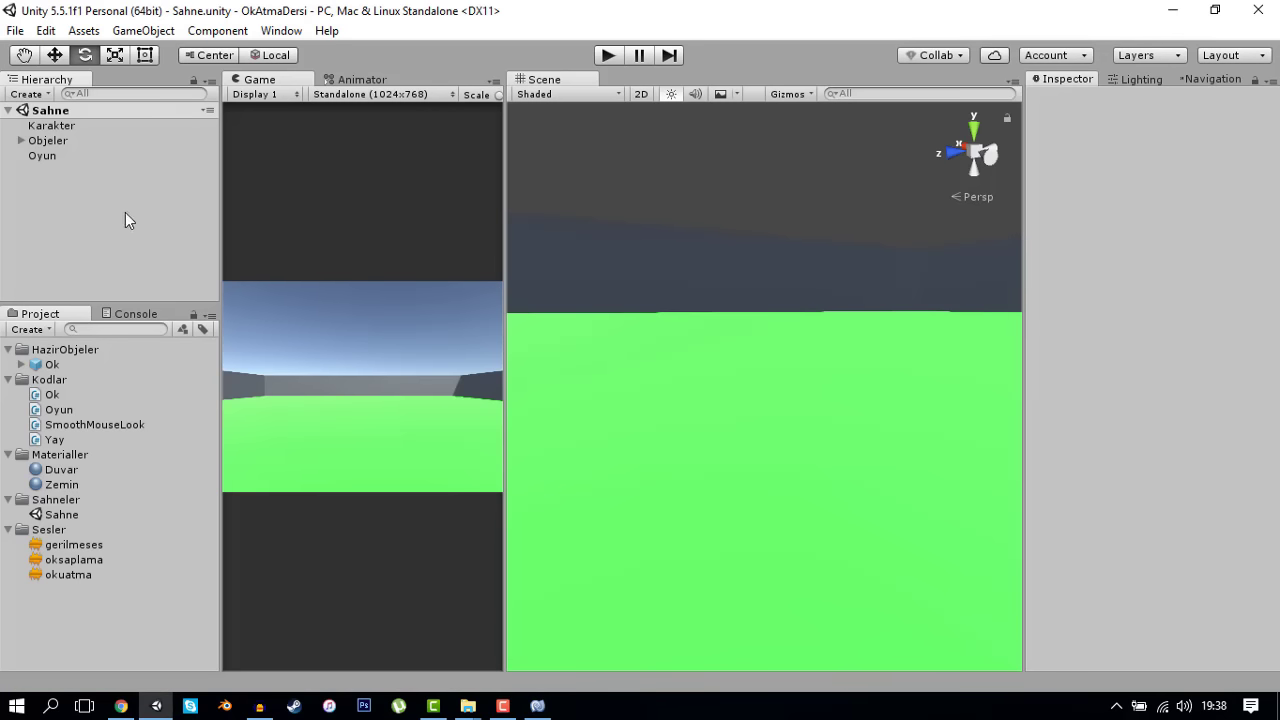
- Add a new 3D Cube to the scene and frame it in the Scene view
mouse_move(602, 280)
left_mouse_down("alt")
mouse_move(466, 556)
mouse_move(788, 500)
mouse_move(348, 560)
mouse_move(713, 367)
mouse_move(474, 383)
left_mouse_up("alt")
right_click(30, 226)
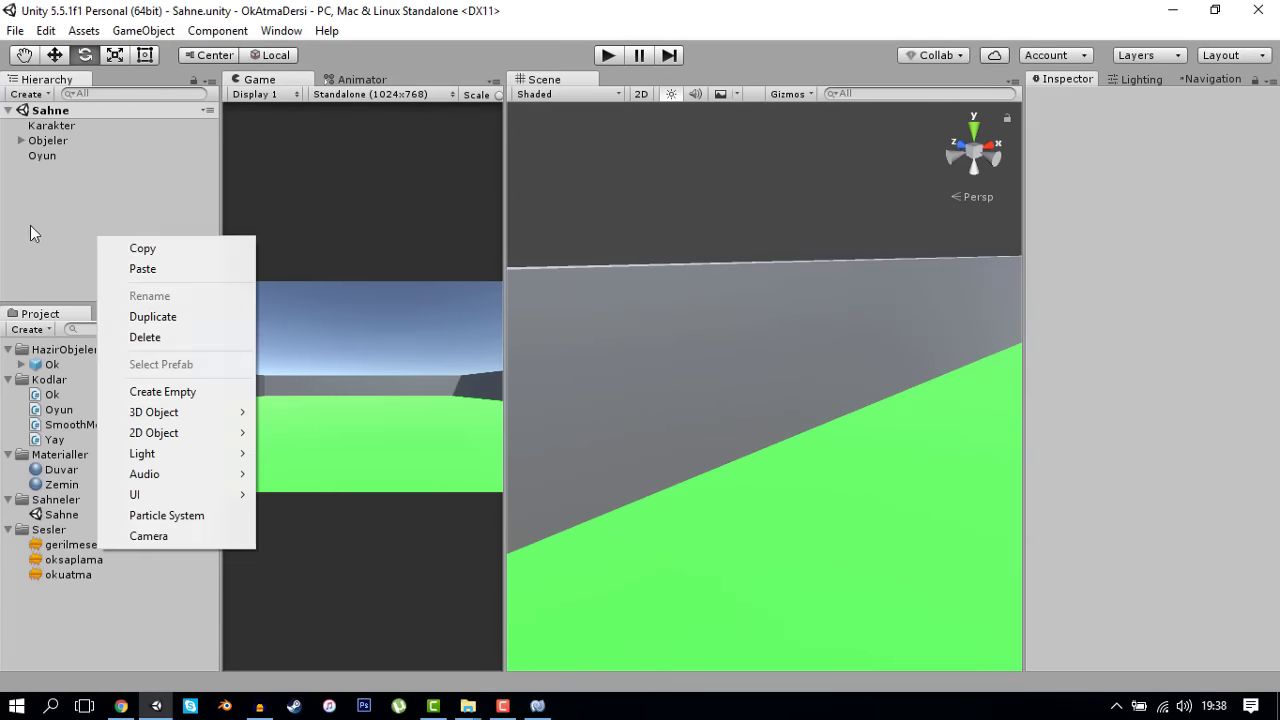
mouse_move(205, 409)
left_click(290, 410)
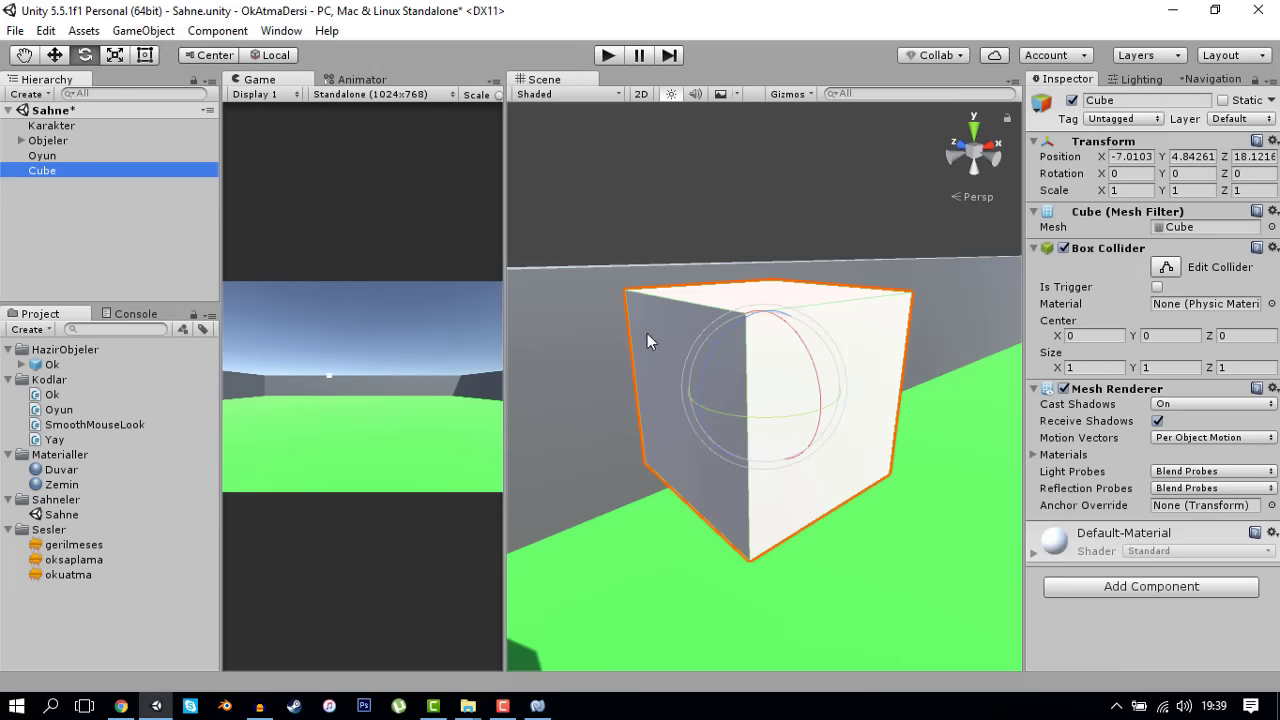
left_click(647, 333)
key("f")
- Slide the cube along Z until it stands against the arena wall
left_click(54, 55)
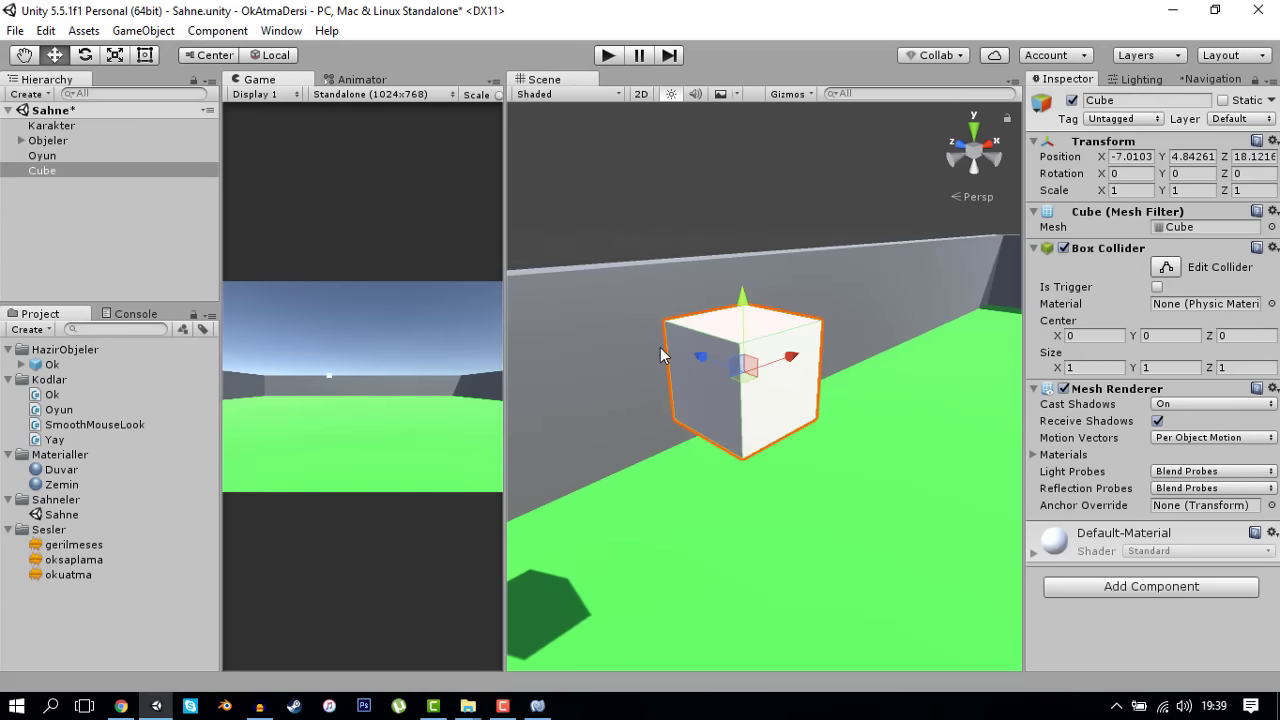
mouse_move(701, 357)
left_mouse_down()
mouse_move(560, 300)
mouse_move(801, 389)
left_mouse_up()
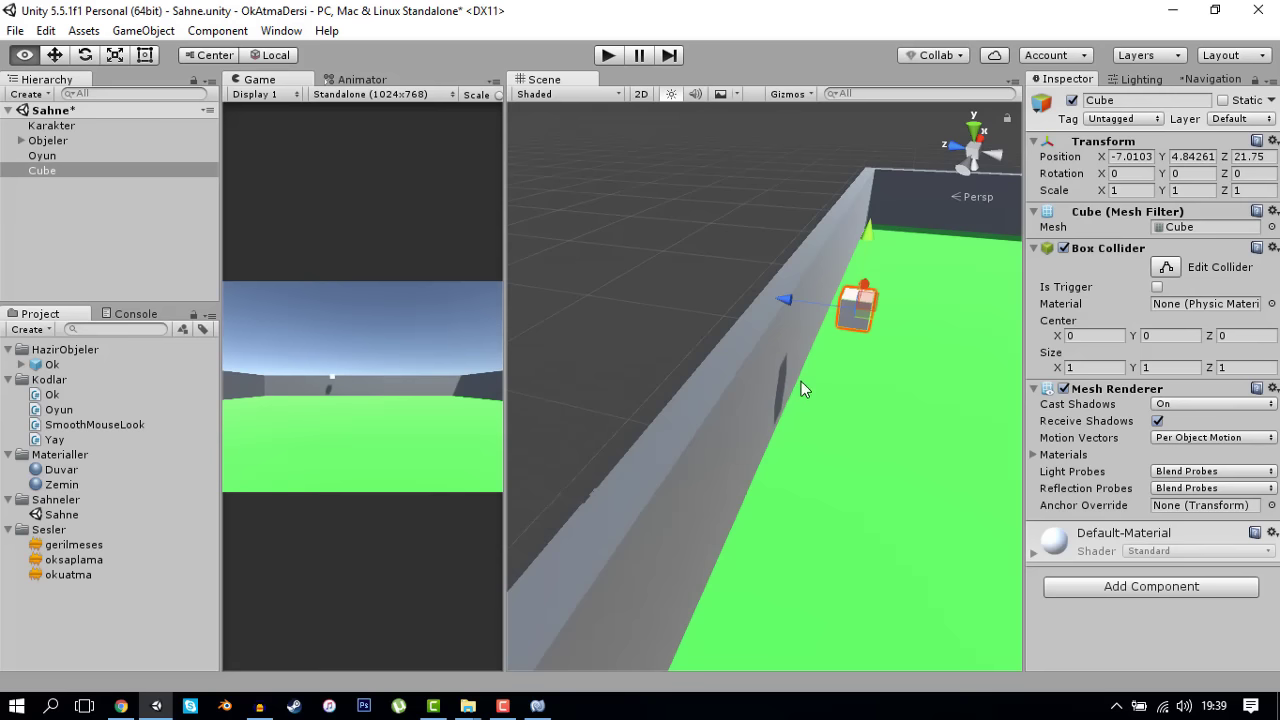
mouse_move(786, 299)
left_mouse_down()
mouse_move(752, 289)
mouse_move(821, 277)
mouse_move(810, 377)
left_mouse_up()
left_click_drag(780, 400, 785, 401)
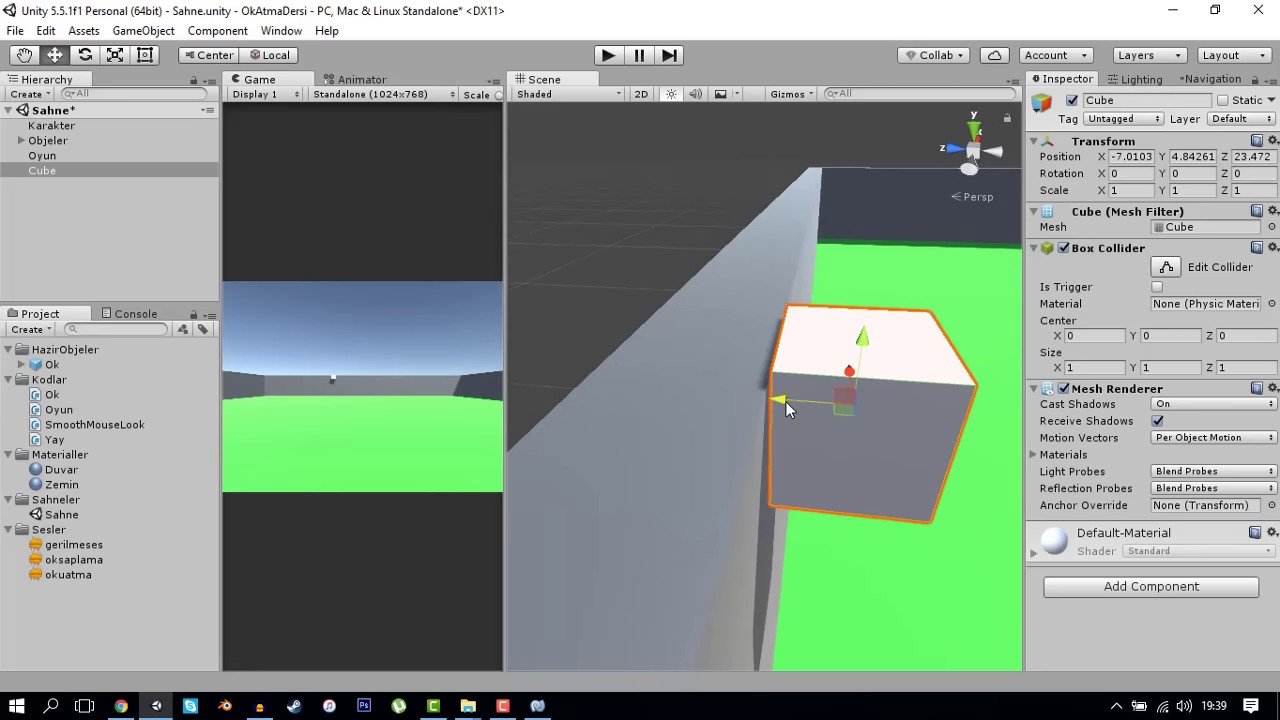
right_click_drag(785, 401, 255, 92)
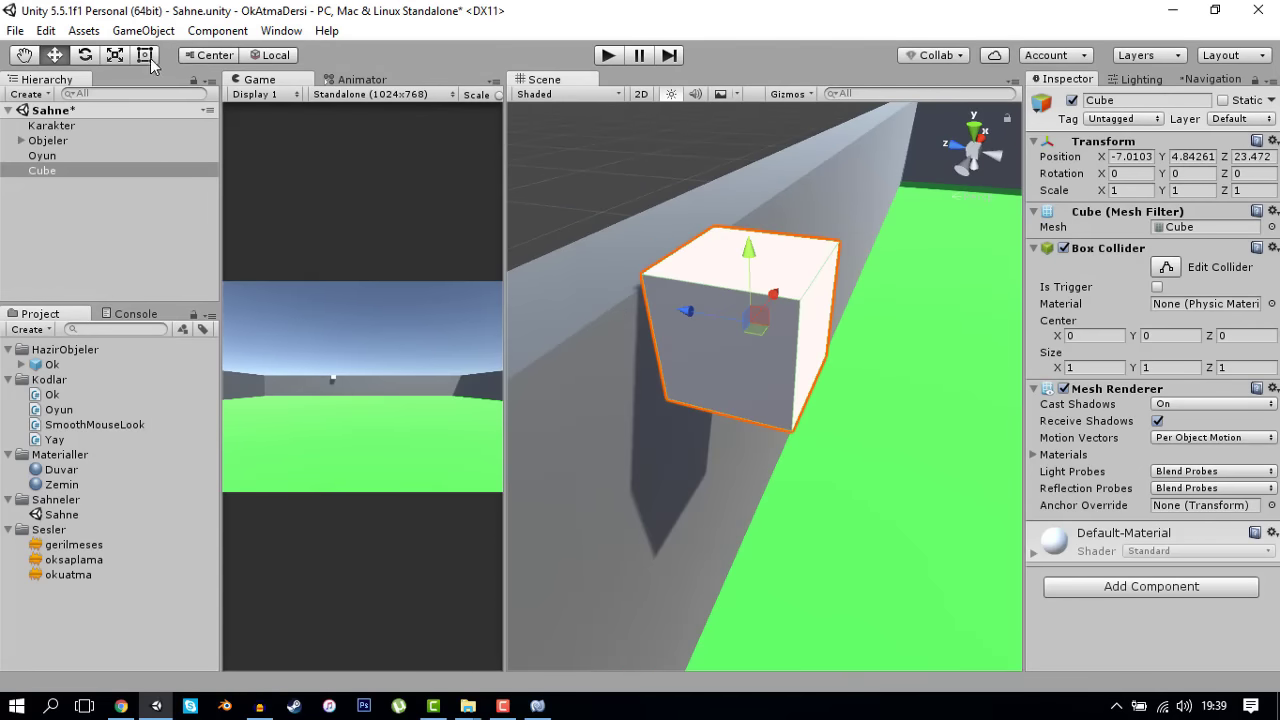
- Scale the cube to X 4, Y 4, Z 0.1 to make a flat board
left_click(146, 56)
left_click_drag(817, 340, 693, 309)
left_click(1273, 190)
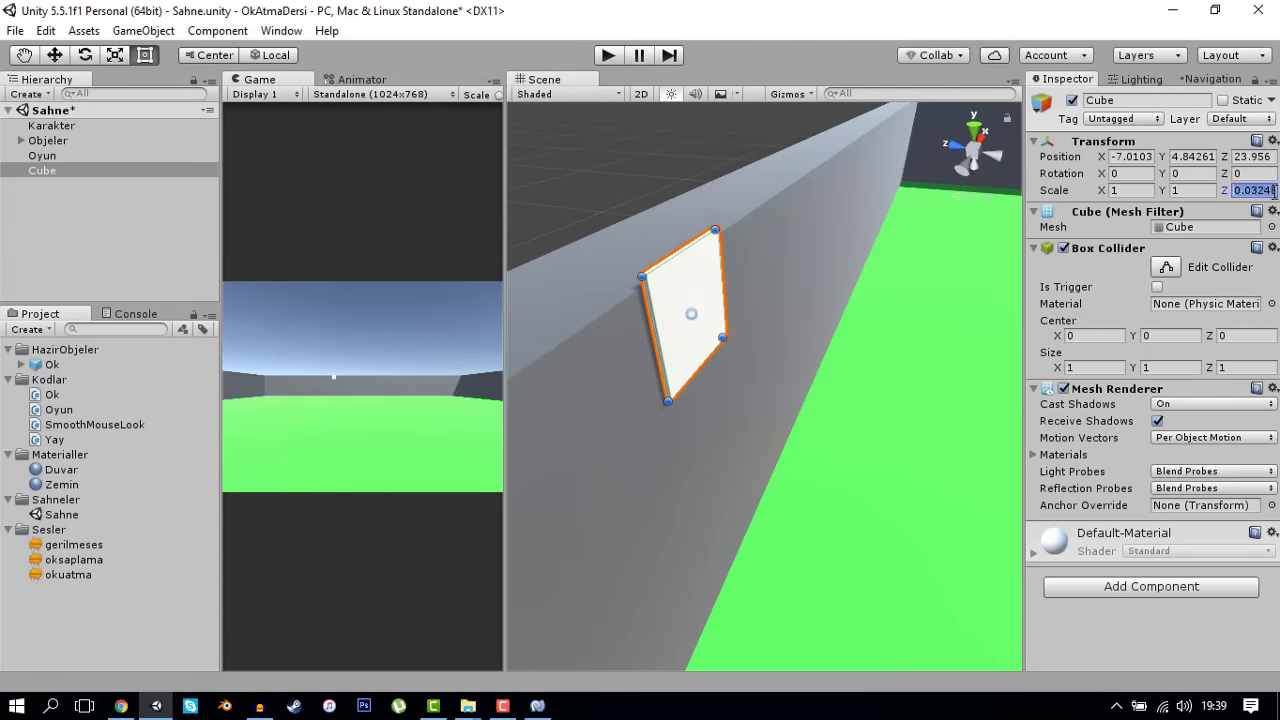
type(".")
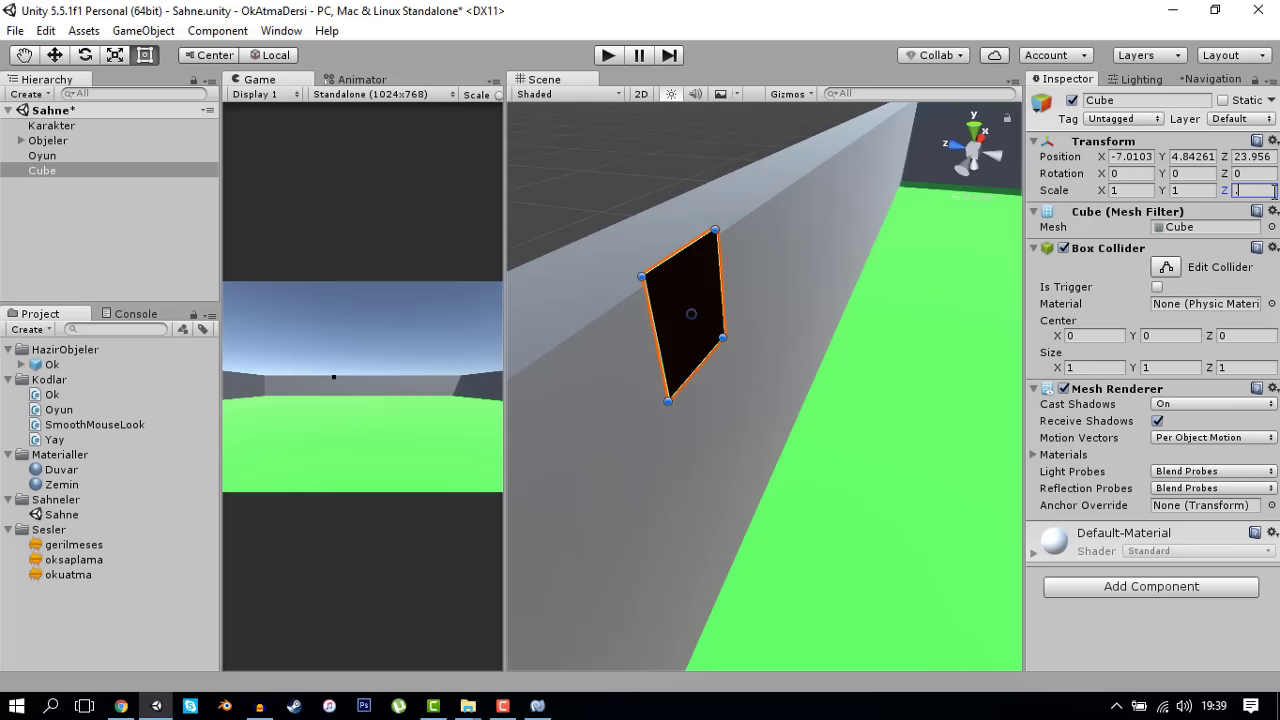
type("1")
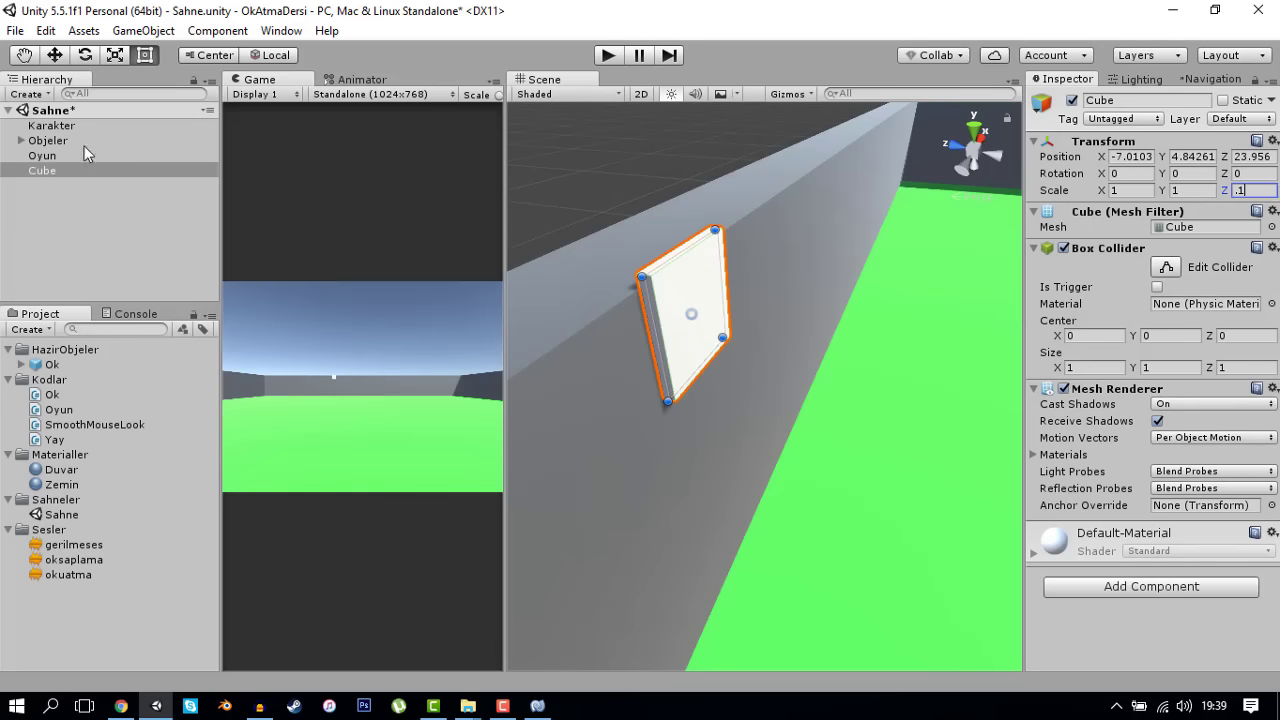
right_click_drag(880, 345, 1155, 205)
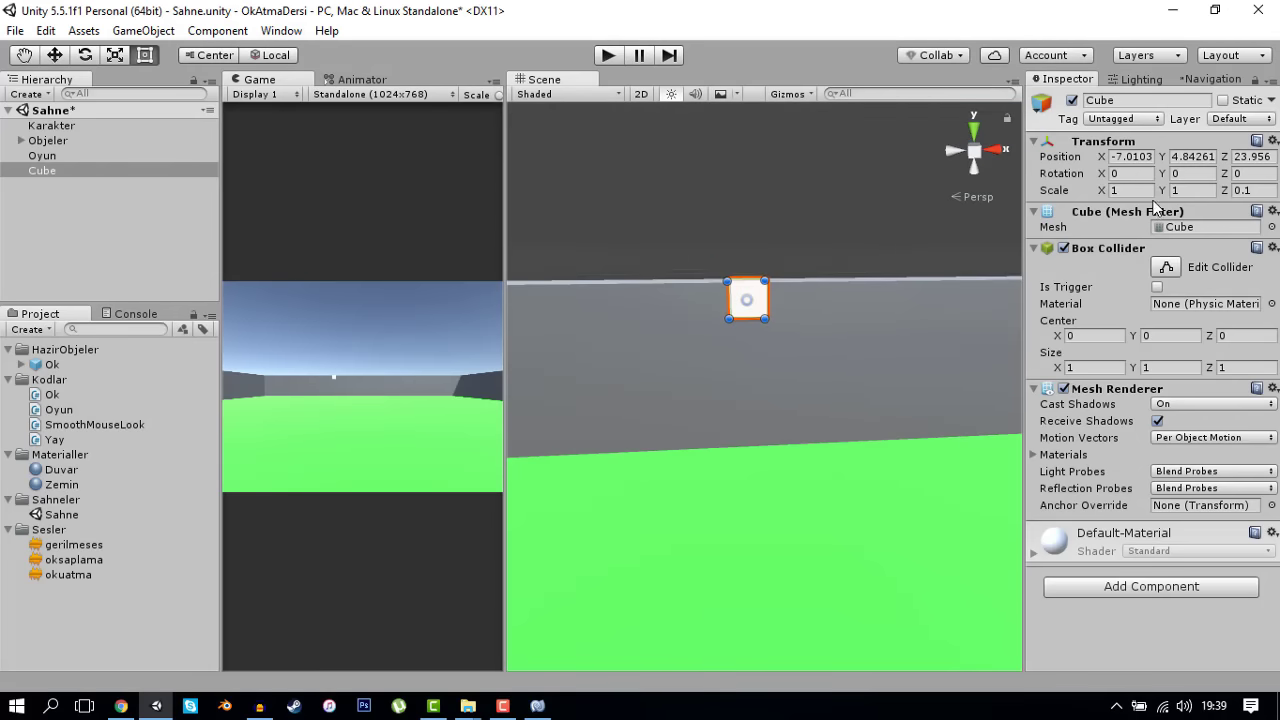
left_click(1141, 190)
type("4")
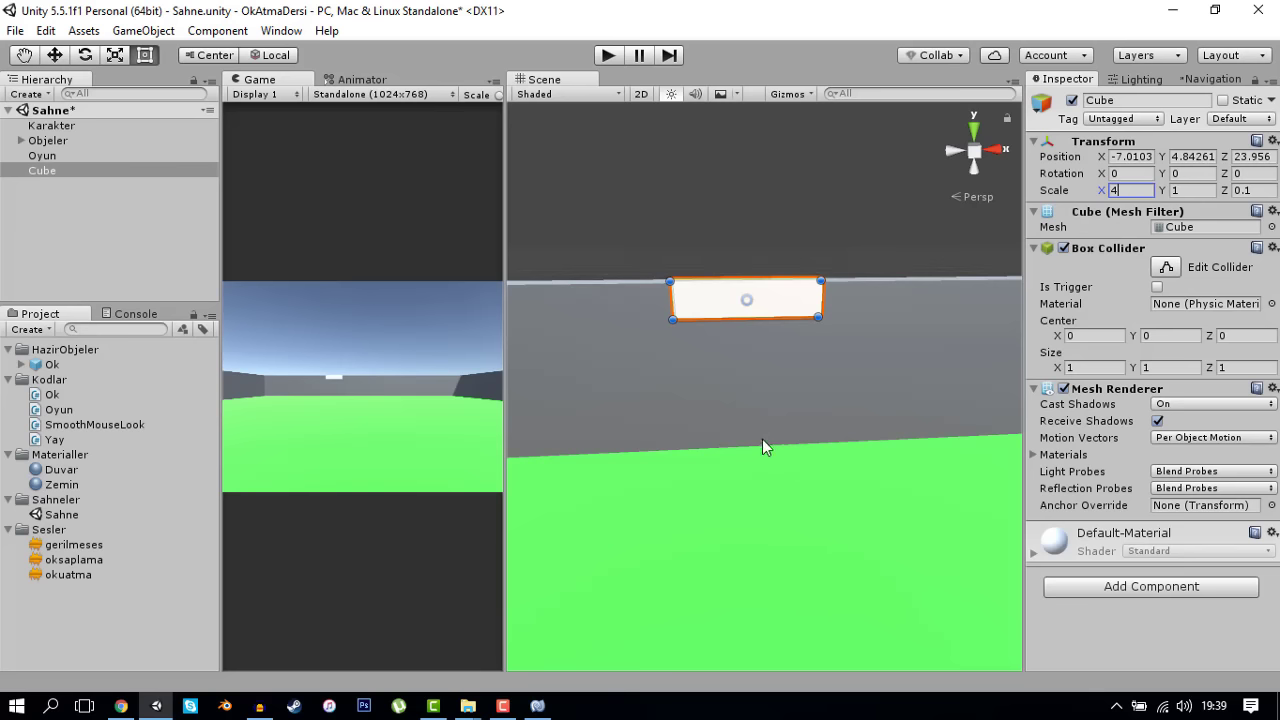
left_click(1190, 190)
type("4w")
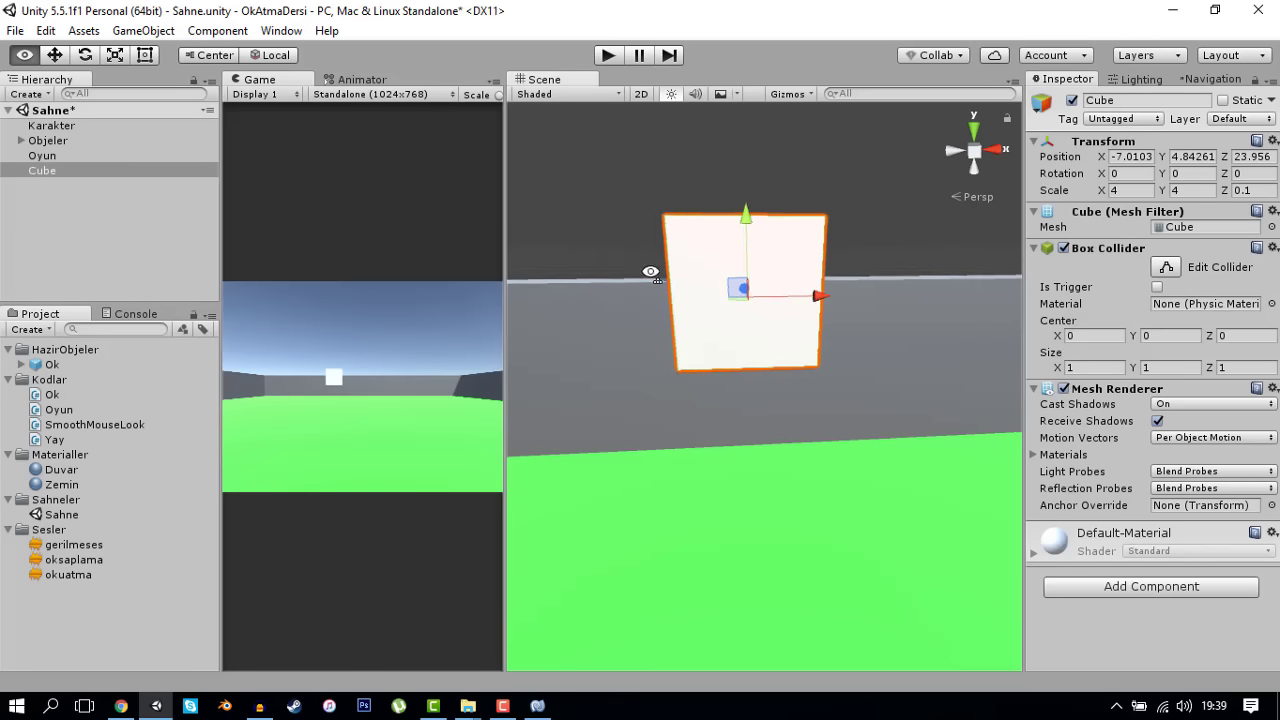
mouse_move(651, 268)
left_mouse_down("alt")
mouse_move(789, 369)
mouse_move(856, 290)
mouse_move(709, 316)
left_mouse_up("alt")
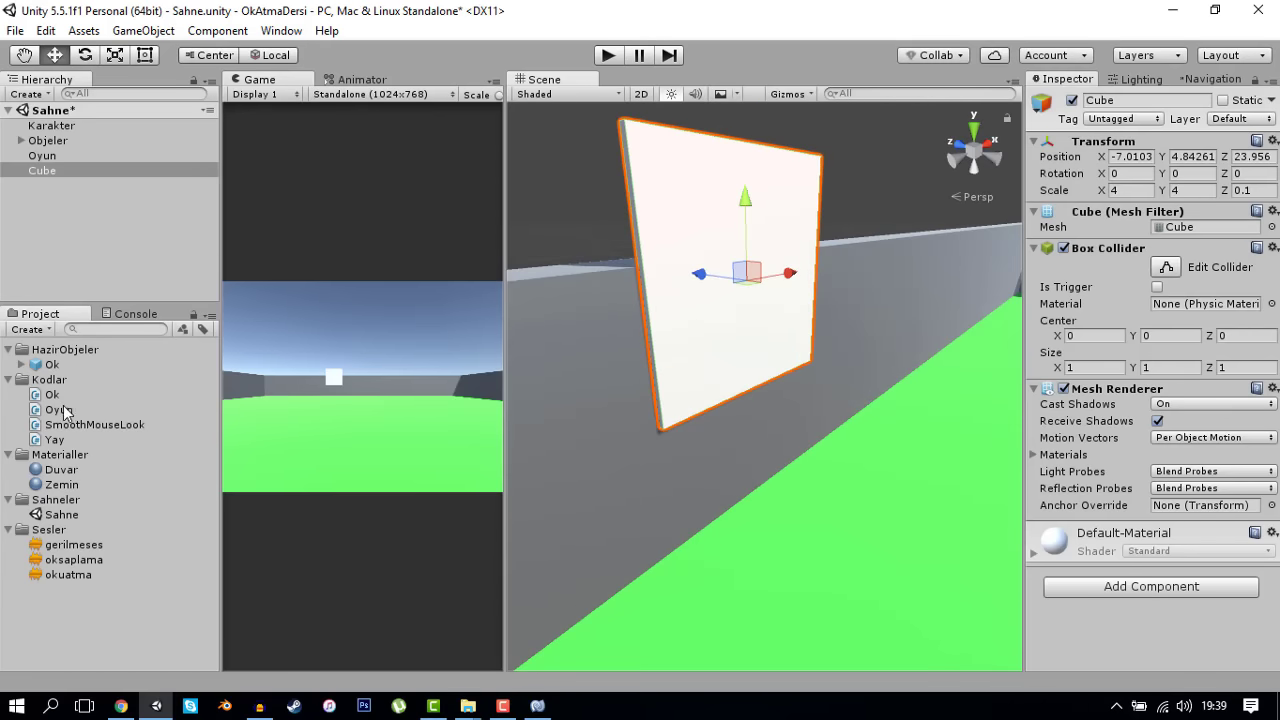
- Create a new material named Siyah in the Materialler folder
right_click(55, 455)
mouse_move(250, 112)
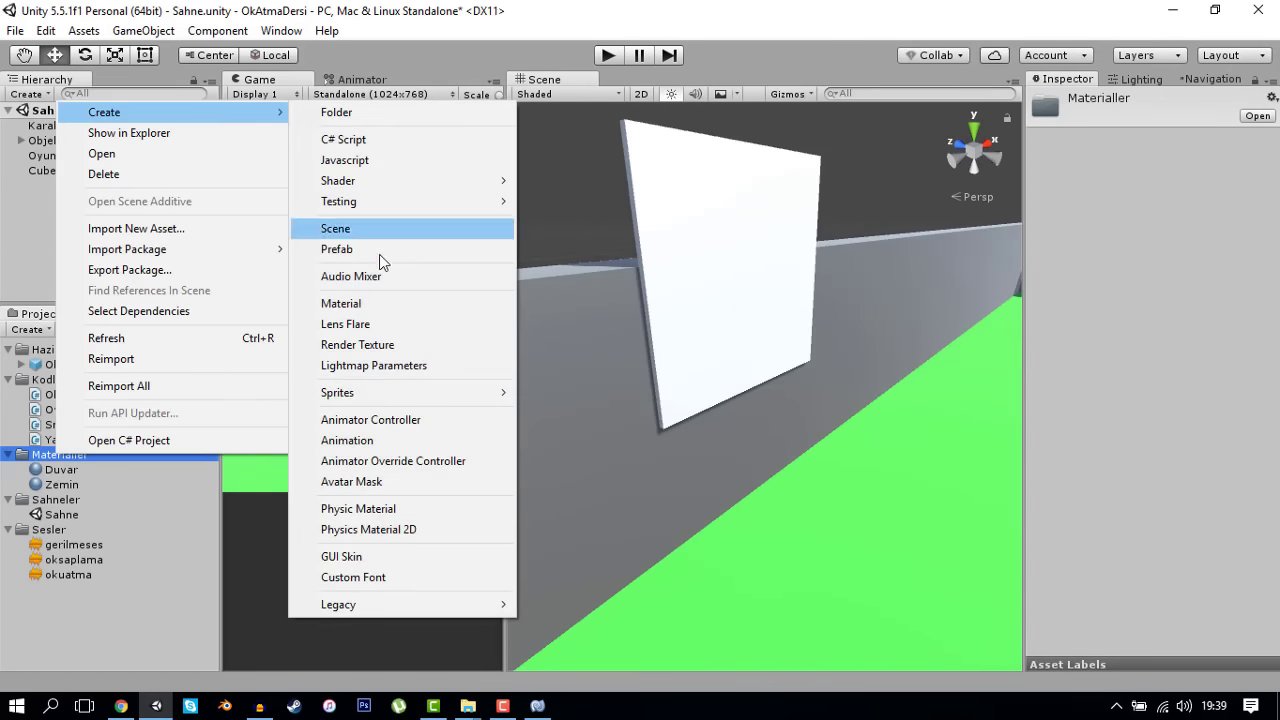
left_click(363, 303)
key("BackSpace")
type("Siyah")
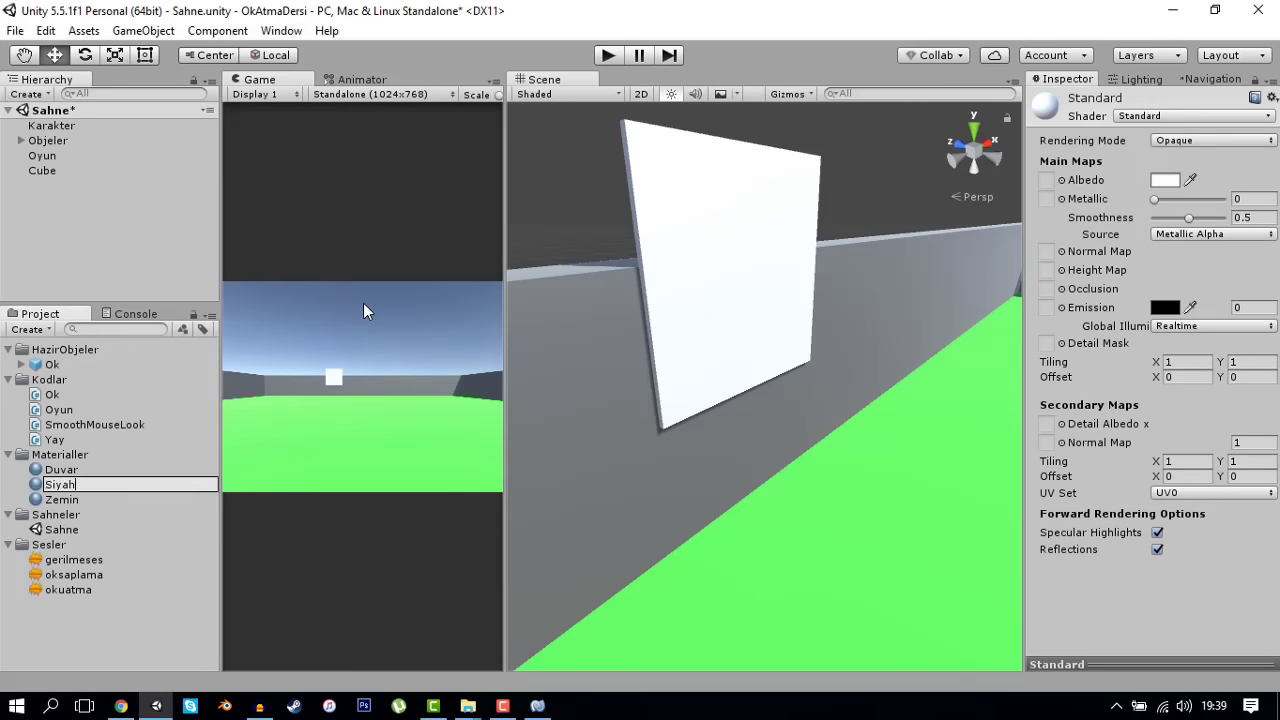
key("Return")
- Rename the Cube board to Beyaz
left_click(697, 293)
key("f")
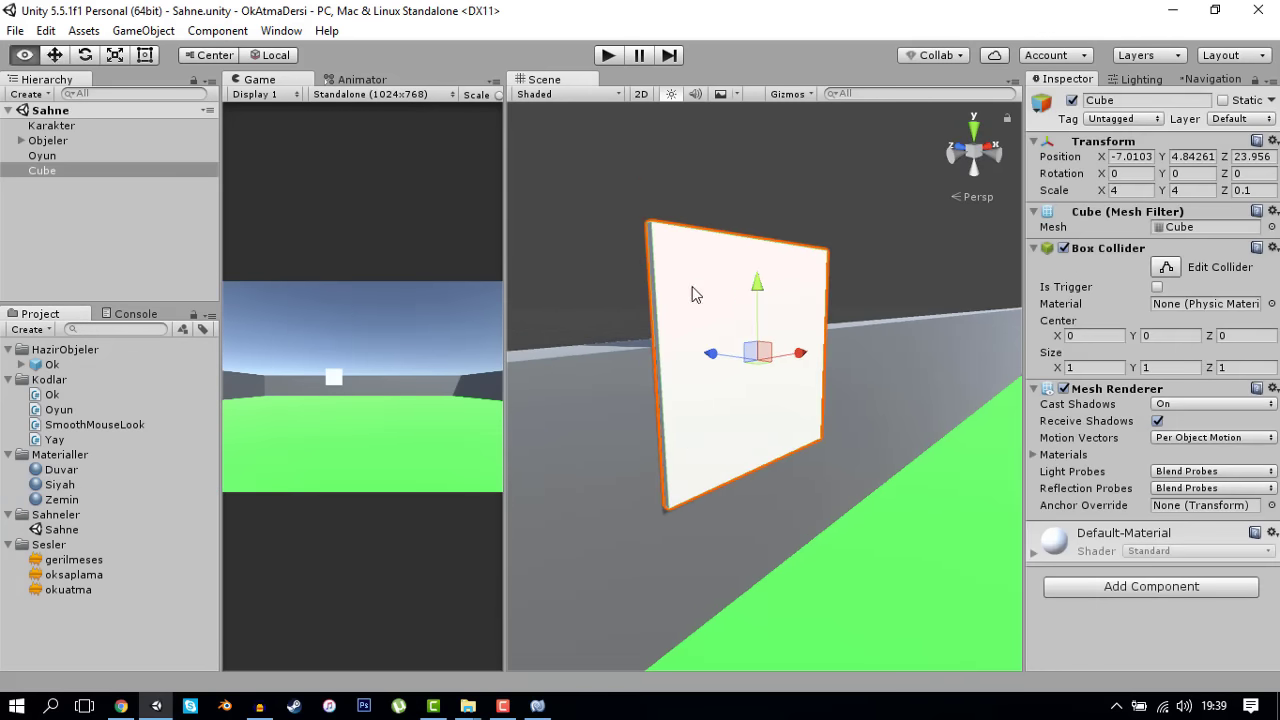
left_click(67, 170)
key("BackSpace")
type("Bey")
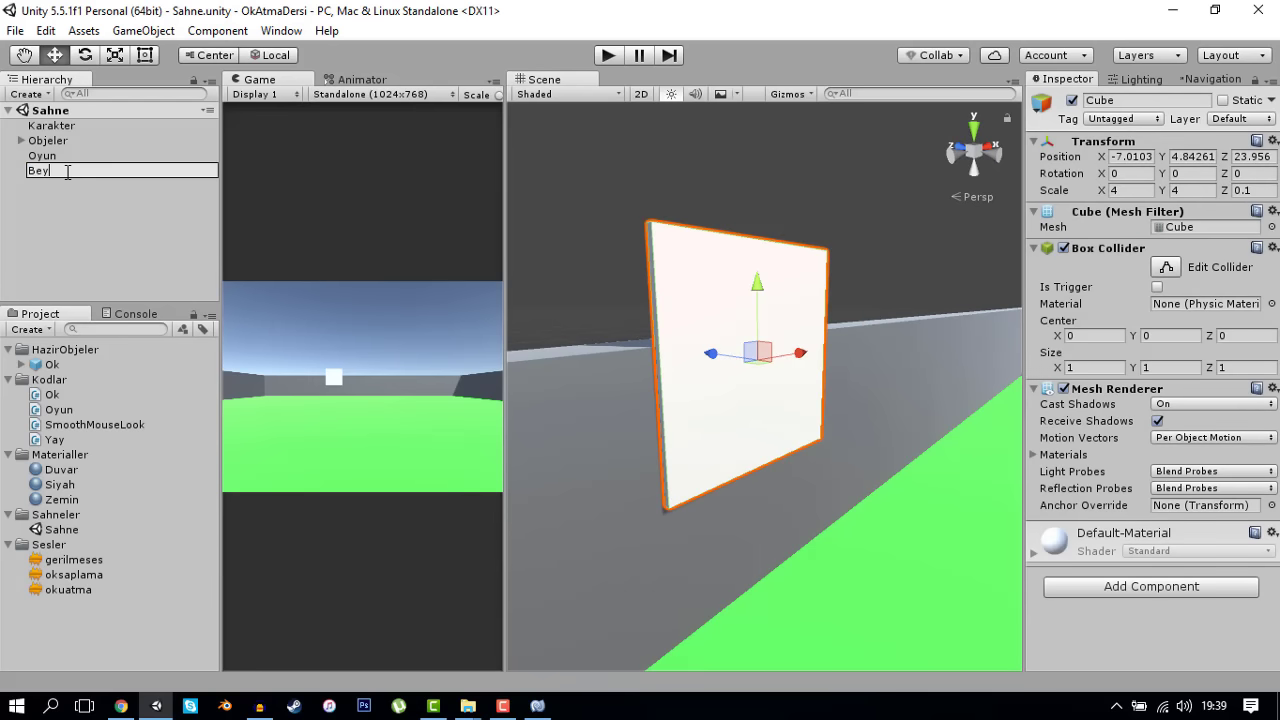
type("az")
key("Return")
- Duplicate Beyaz and shrink the copy's scale to 3
key("ctrl+d")
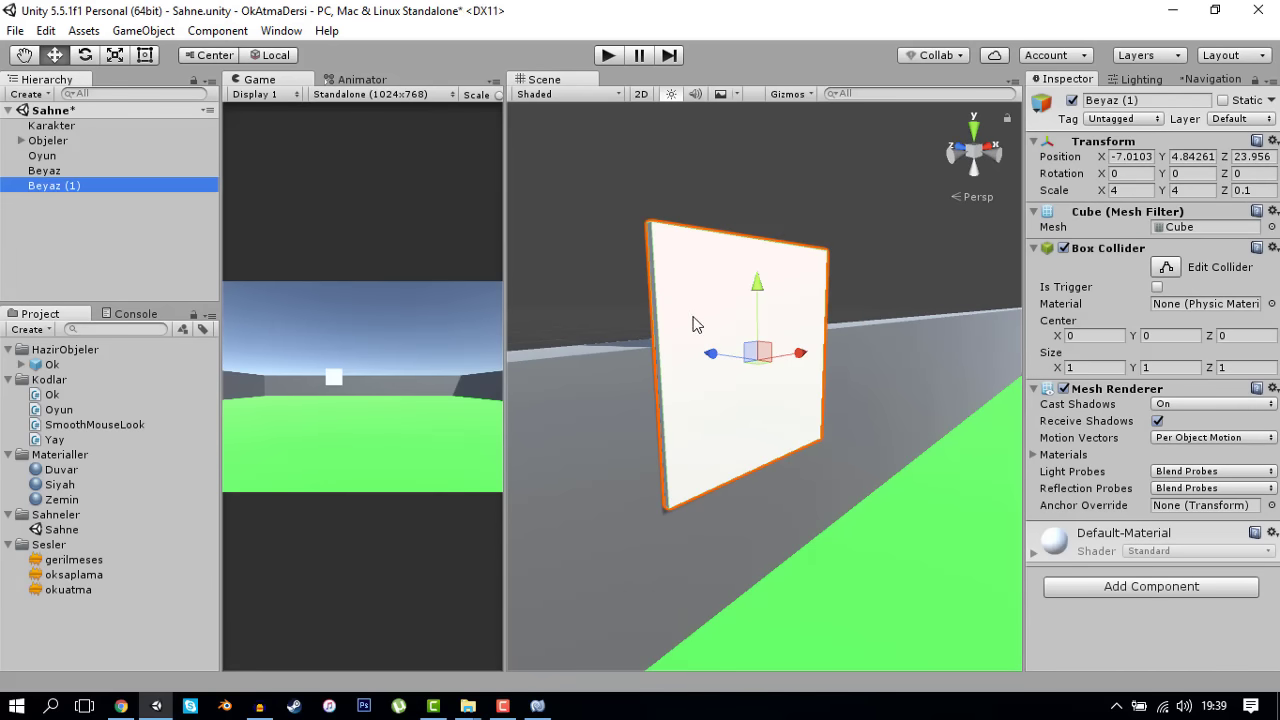
mouse_move(712, 356)
left_mouse_down("alt")
mouse_move(779, 268)
mouse_move(676, 254)
mouse_move(755, 262)
mouse_move(757, 291)
mouse_move(671, 366)
mouse_move(834, 360)
mouse_move(874, 330)
mouse_move(921, 347)
left_mouse_up("alt")
right_click_drag(921, 347, 948, 341, "alt")
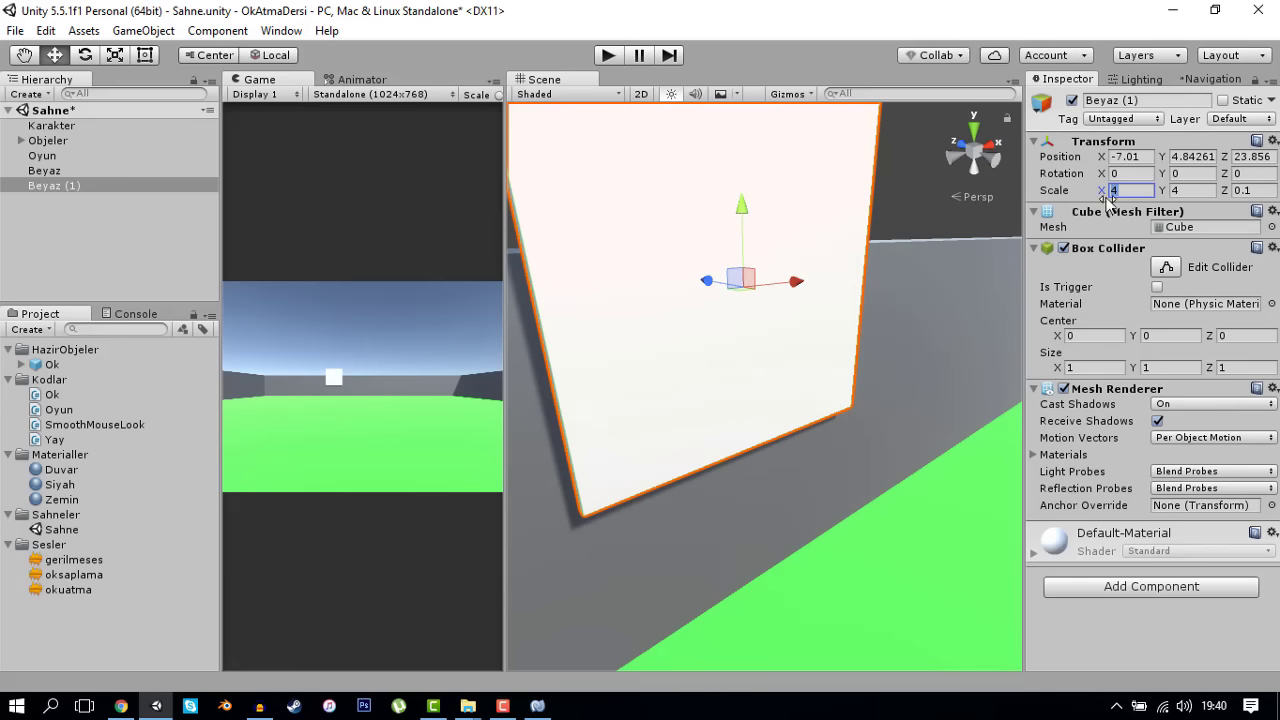
type("3")
key("Tab")
type("3")
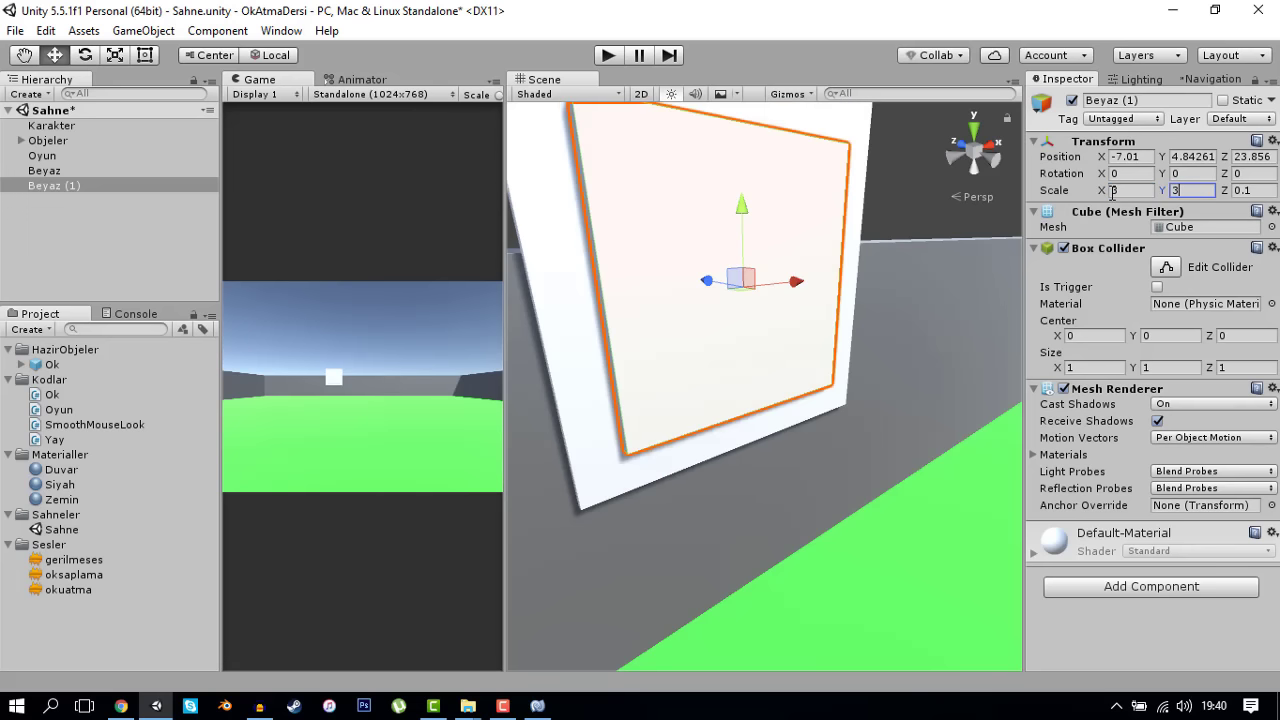
scroll(530, 282, "down", 5)
scroll(527, 284, "up", 4)
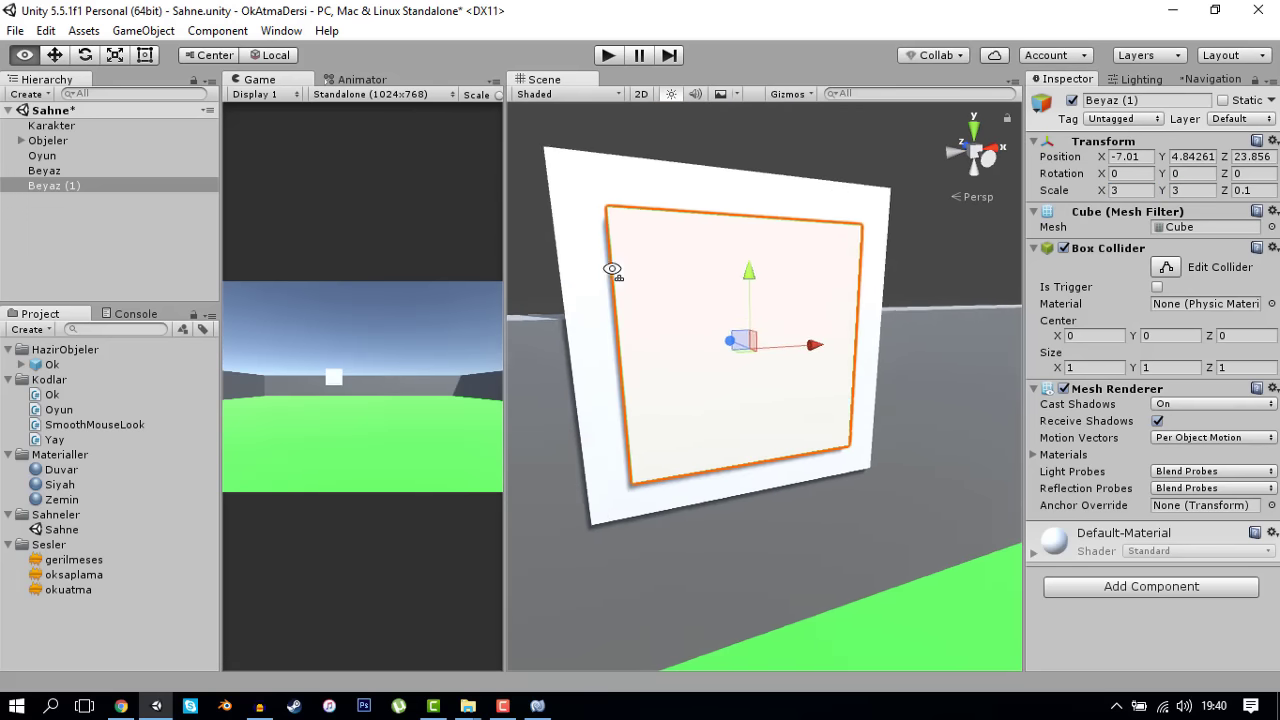
- Set the duplicate's X and Y scale to 2.5 and save the scene
left_click(1130, 190)
type("2")
key("Tab")
type("2")
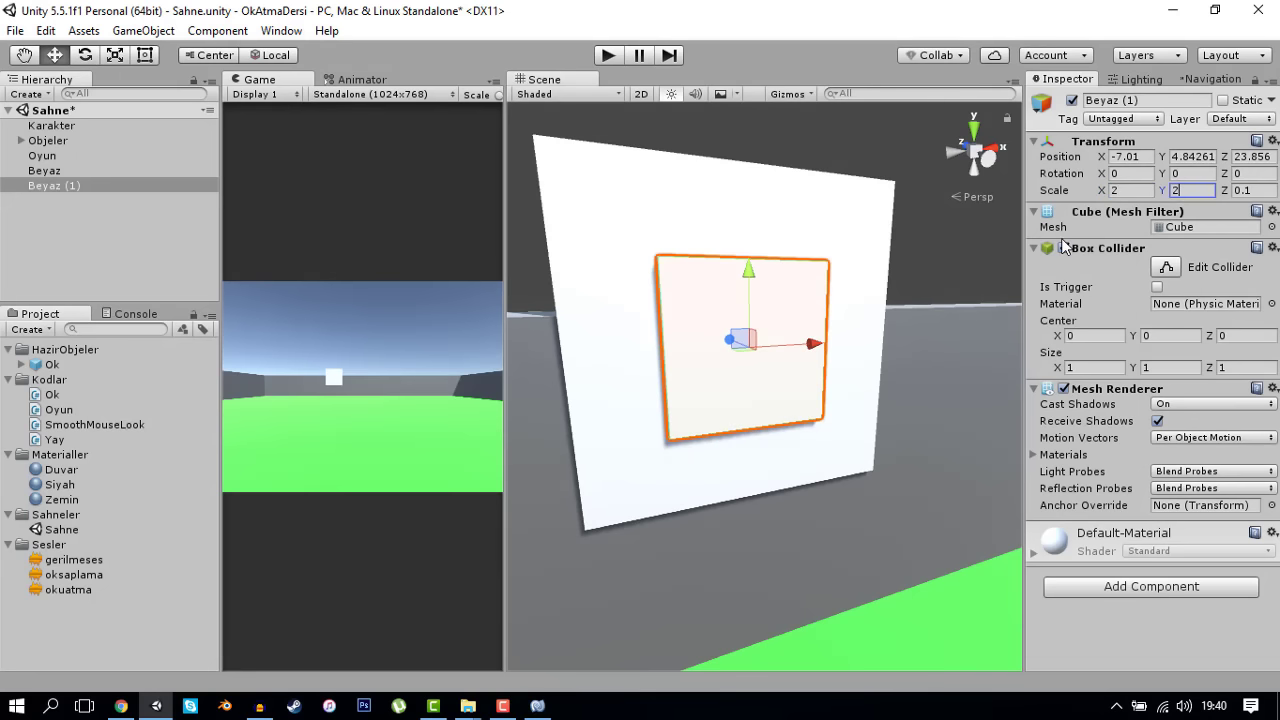
type(".5")
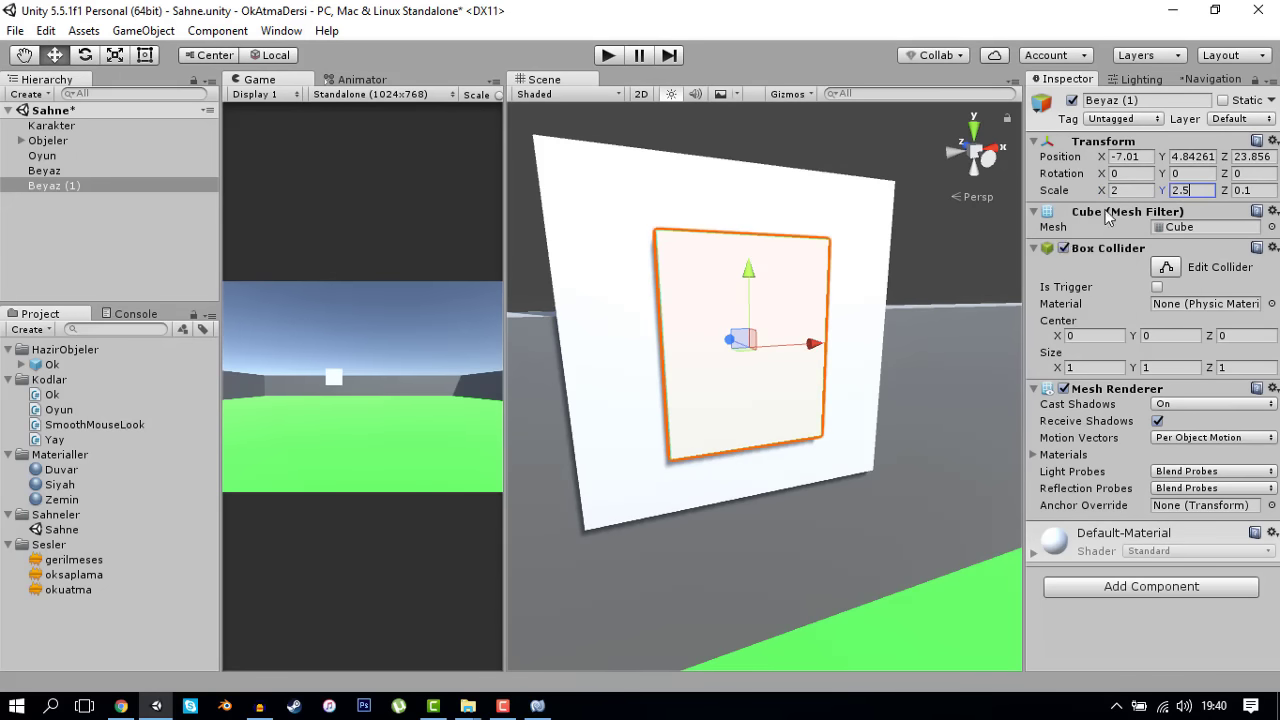
left_click(1134, 191)
type(".5")
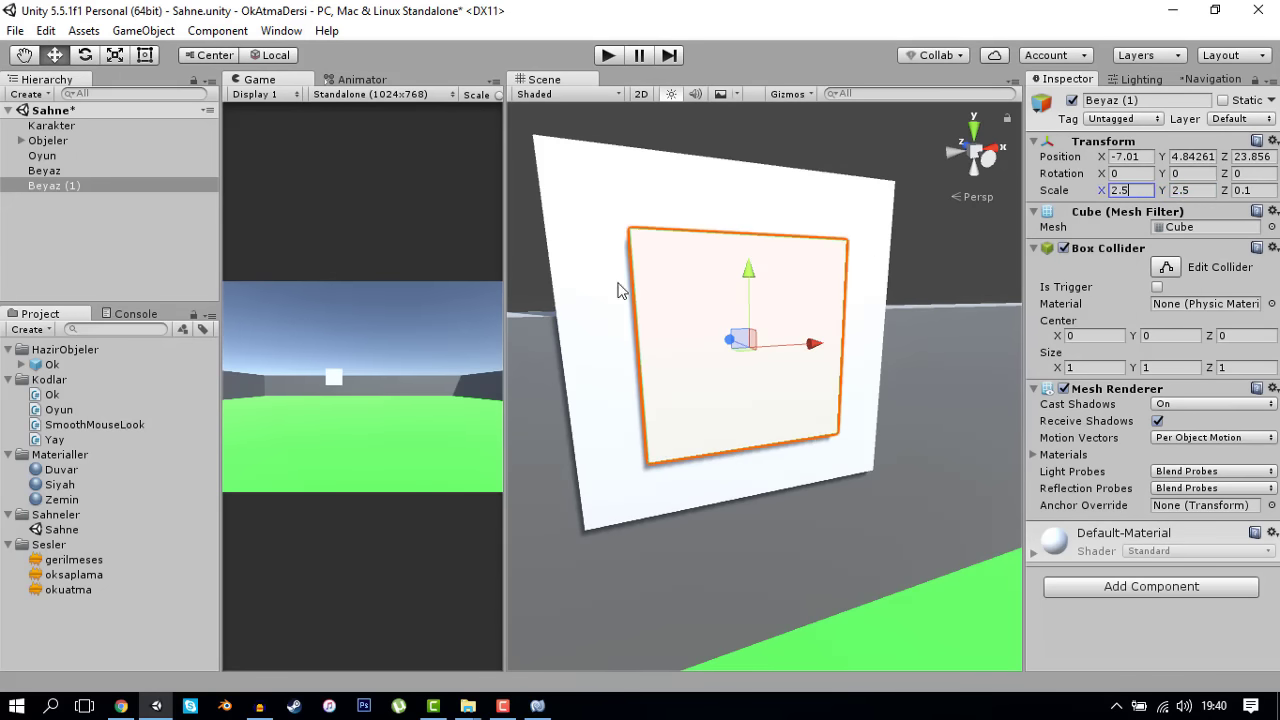
key("ctrl+s")
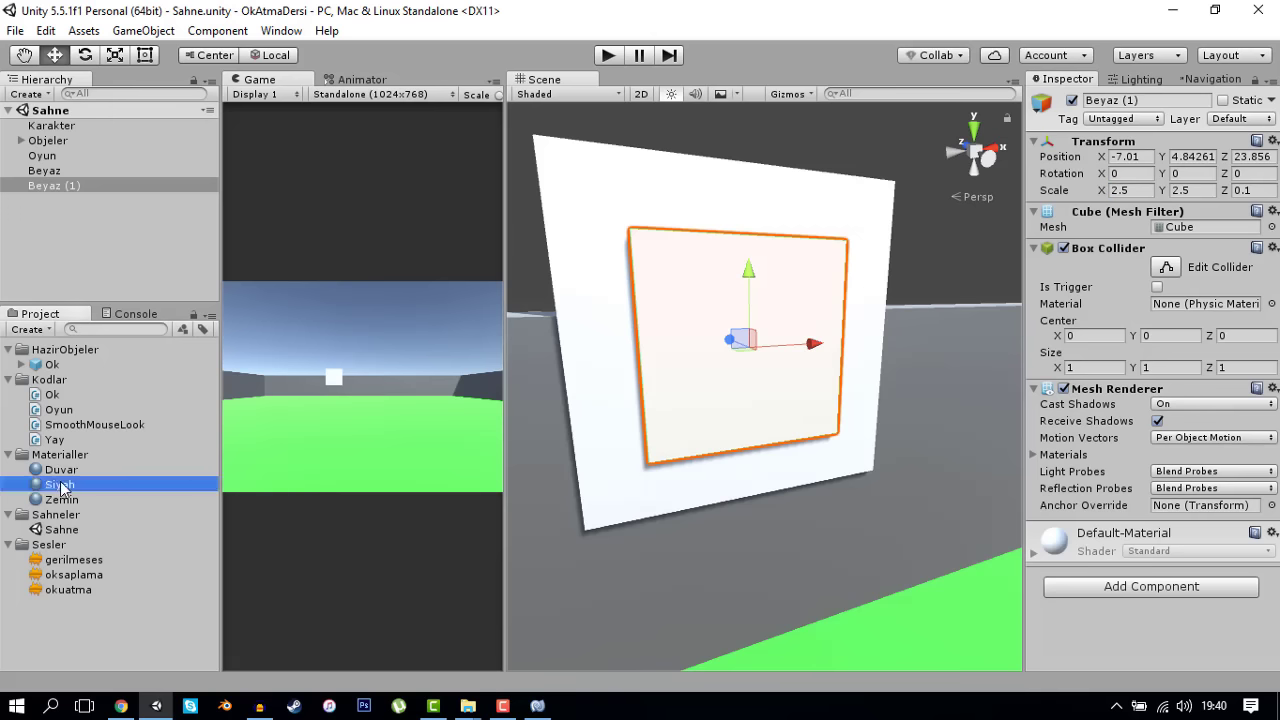
- Apply the Siyah material to the duplicate and set its Albedo to pure black
left_click_drag(52, 485, 672, 313)
left_click(1034, 551)
scroll(1095, 545, "down", 3)
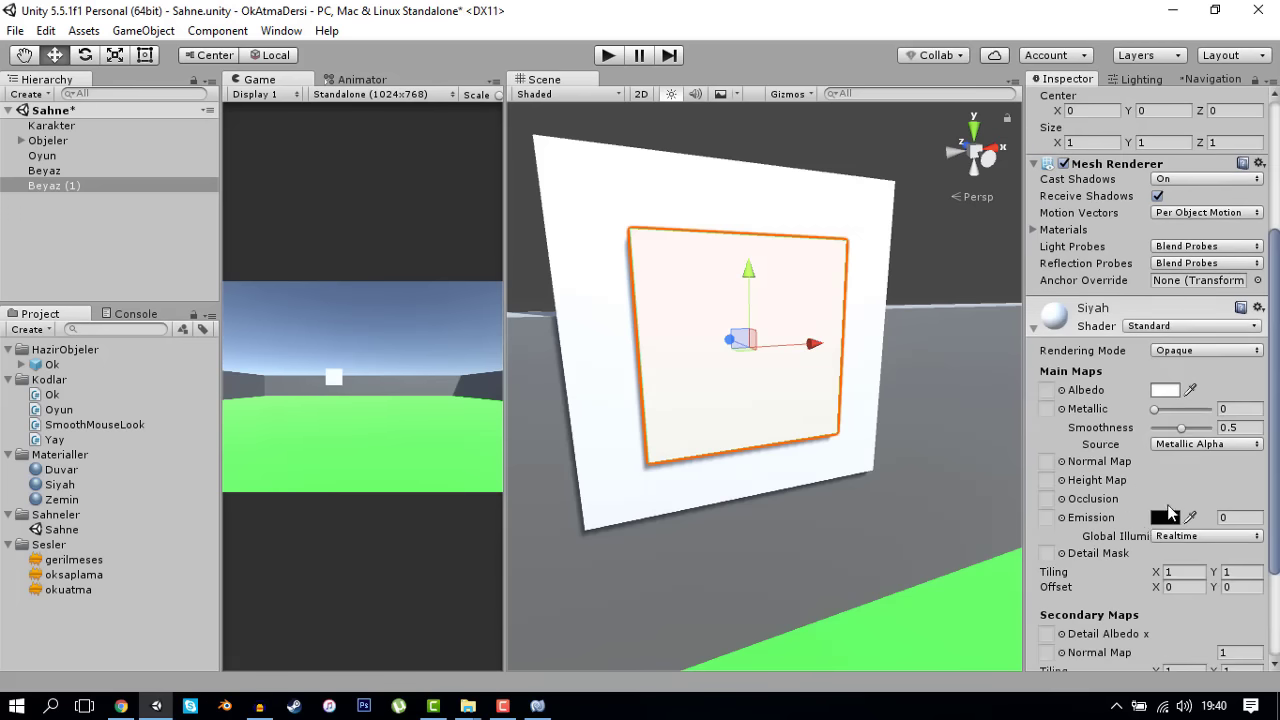
left_click(1164, 390)
left_click_drag(60, 215, 60, 336)
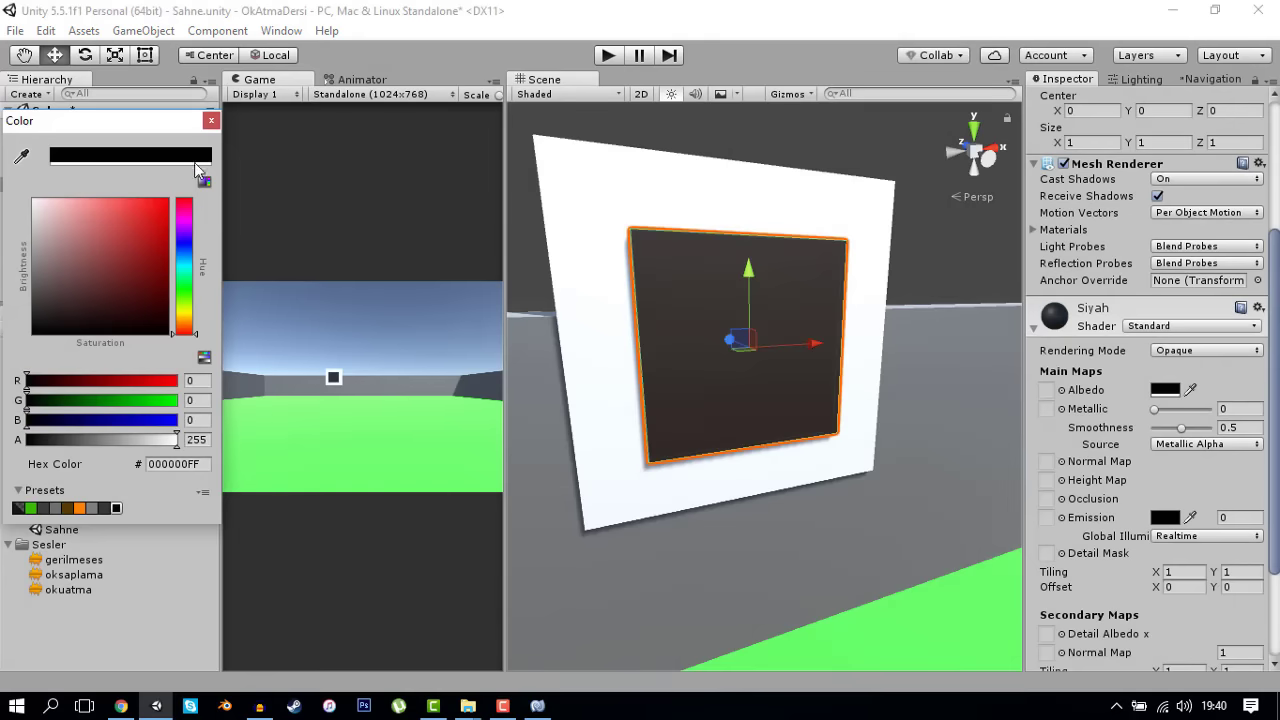
left_click(211, 120)
- Rename the black duplicate panel Beyaz (1) to Siyah
left_click(163, 223)
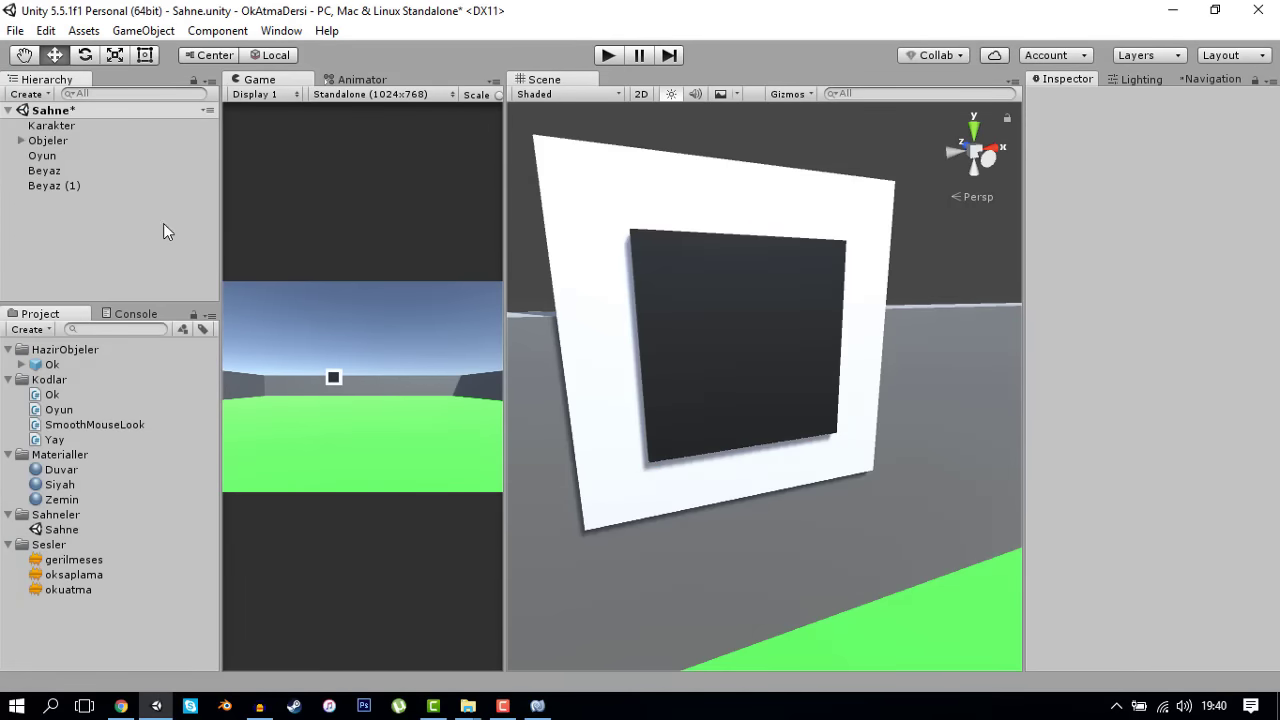
scroll(715, 340, "down", 3)
scroll(715, 340, "down", 2)
left_click(720, 331)
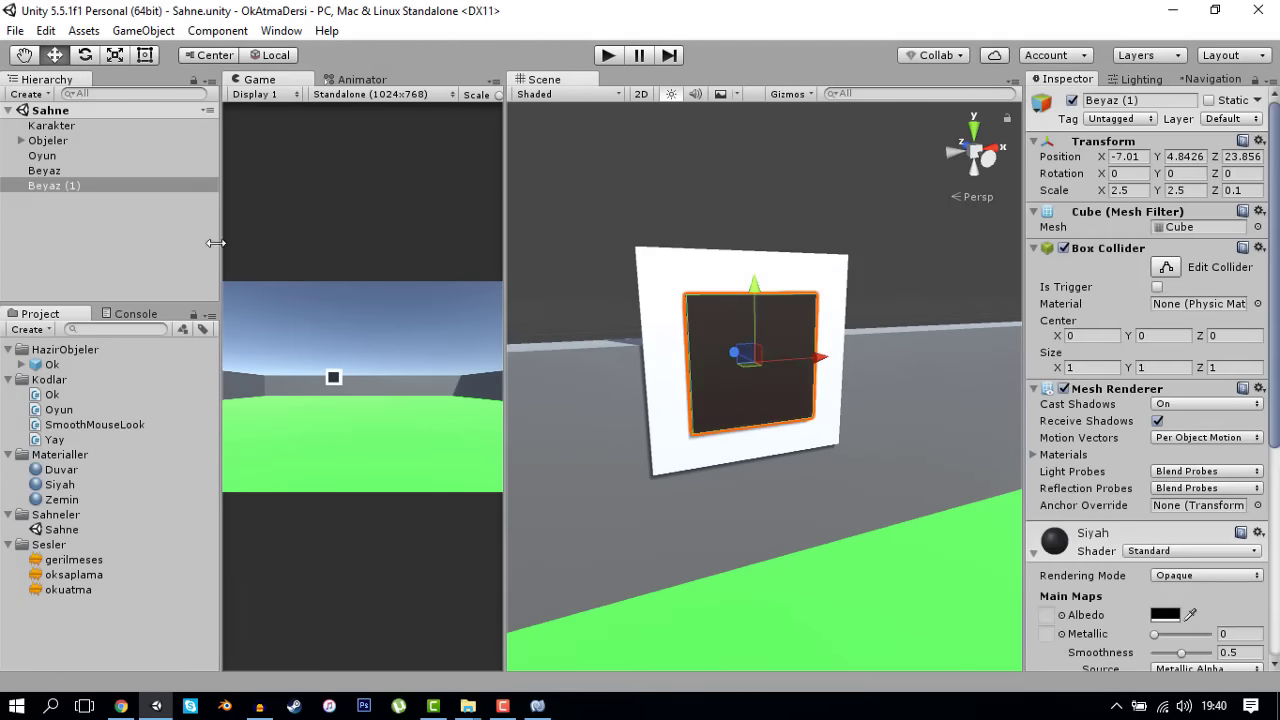
left_click(43, 173)
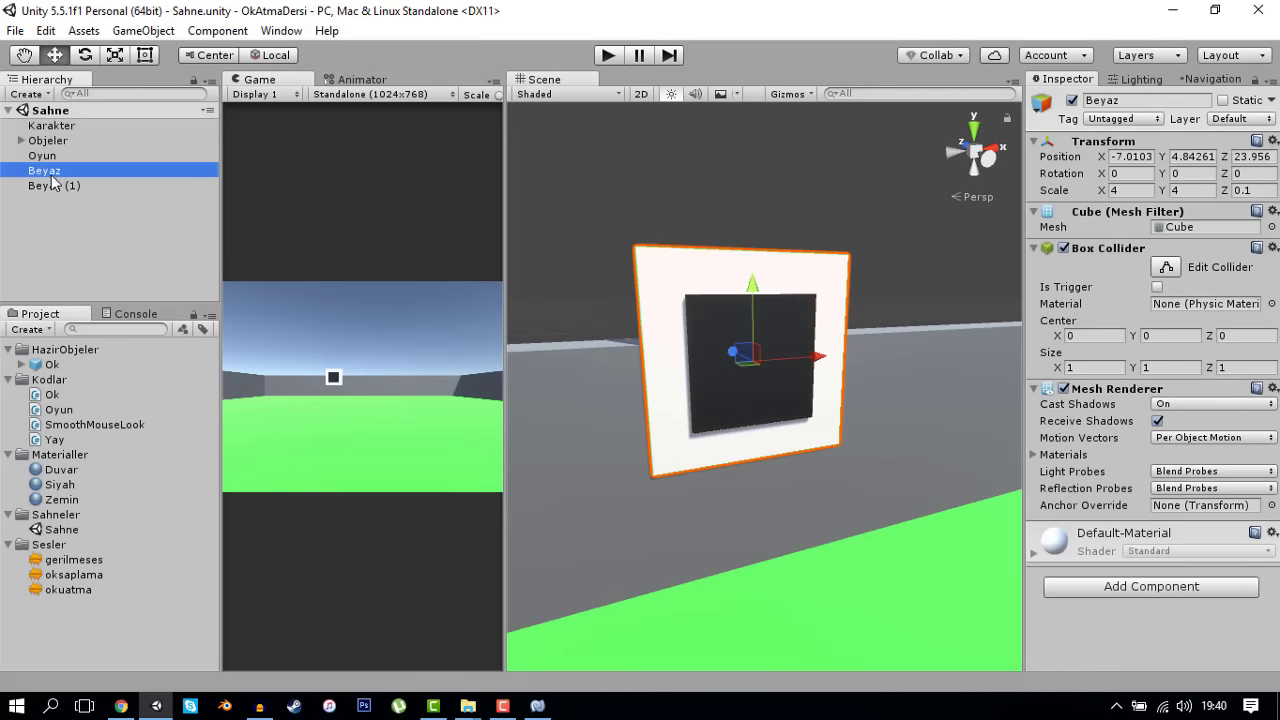
left_click(51, 173)
key("BackSpace")
type("Siyah")
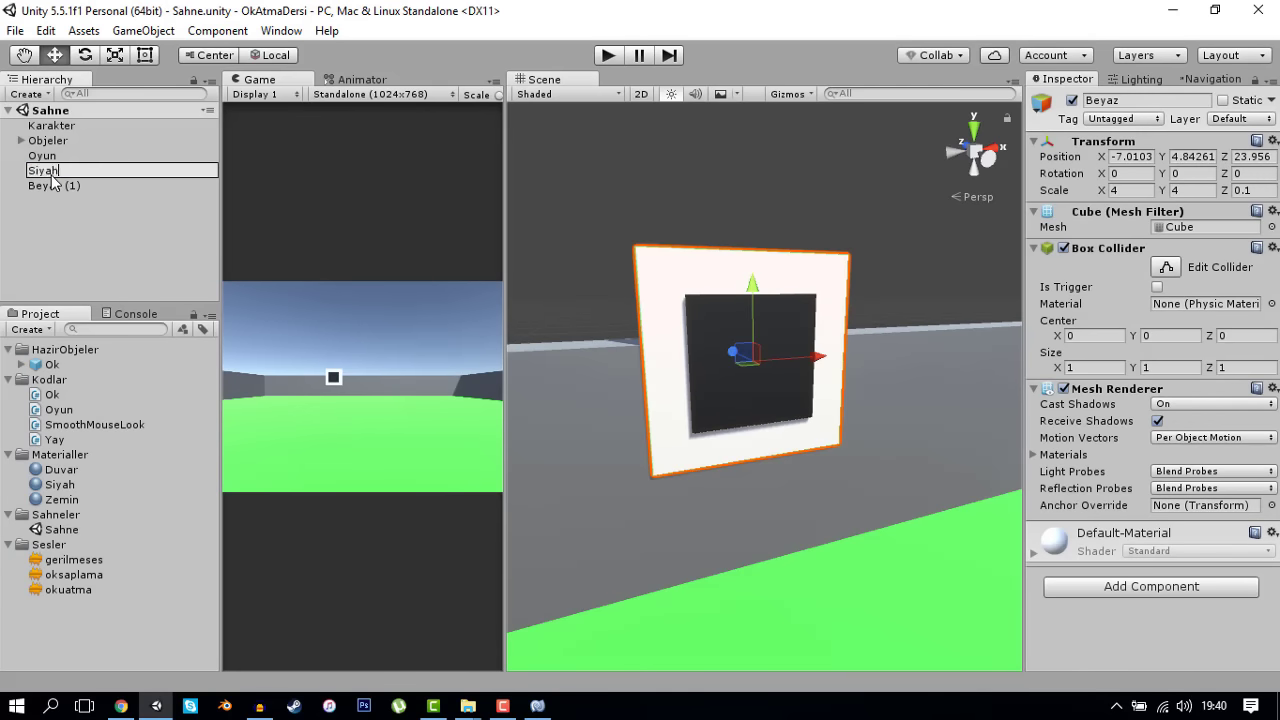
key("Return")
left_click(51, 185)
left_click(54, 184)
key("BackSpace")
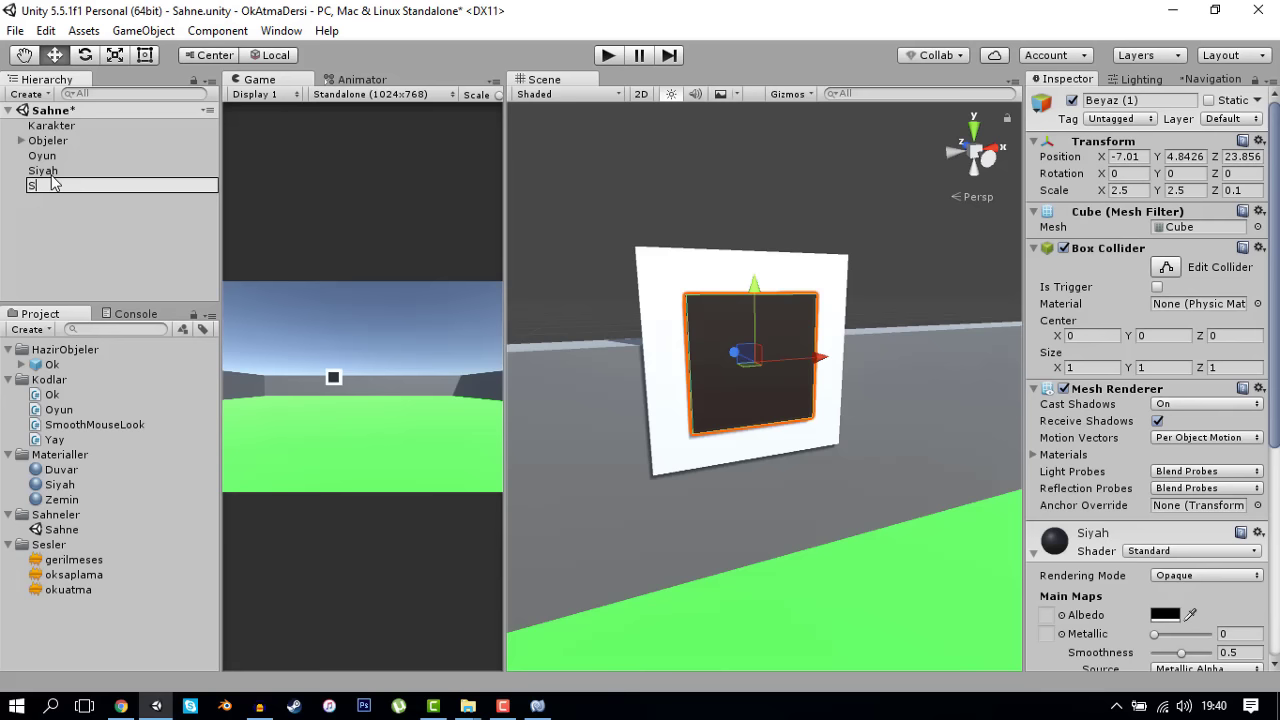
key("Return")
left_click(51, 175)
- Restore the white panel's name to Beyaz and save the scene
left_click(51, 175)
key("BackSpace")
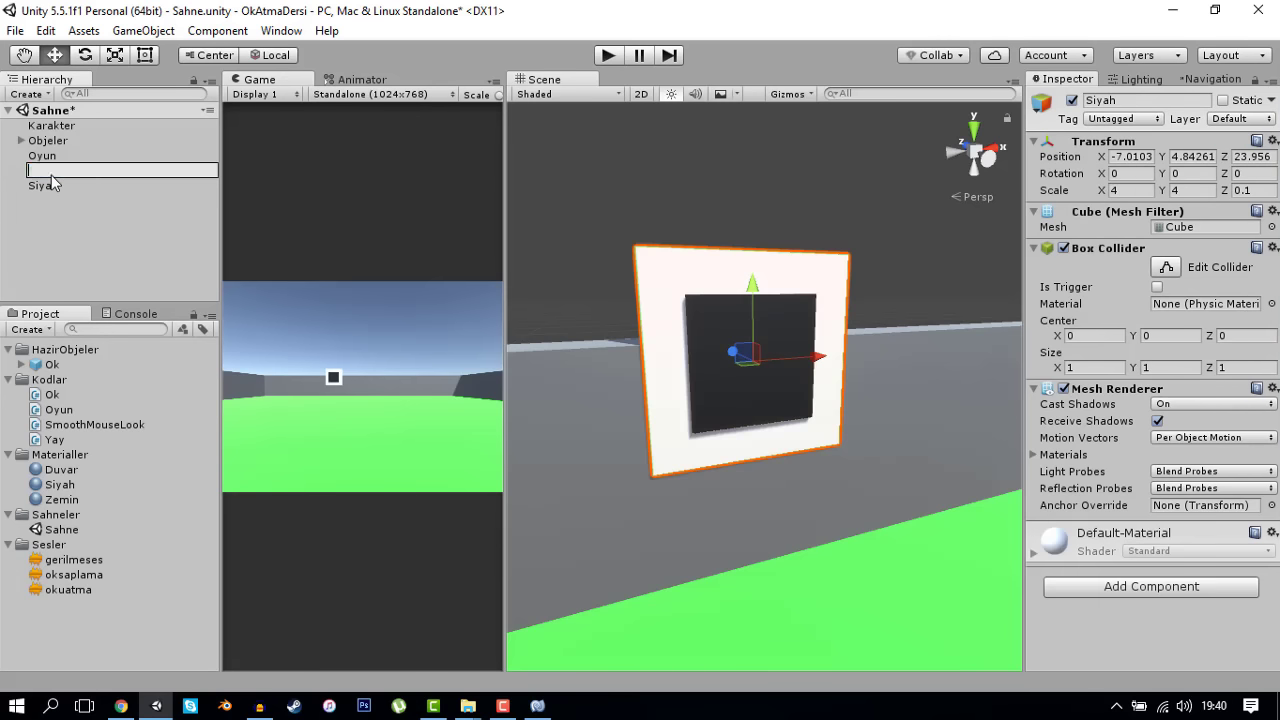
type("eyaz")
key("Return")
key("ctrl+s")
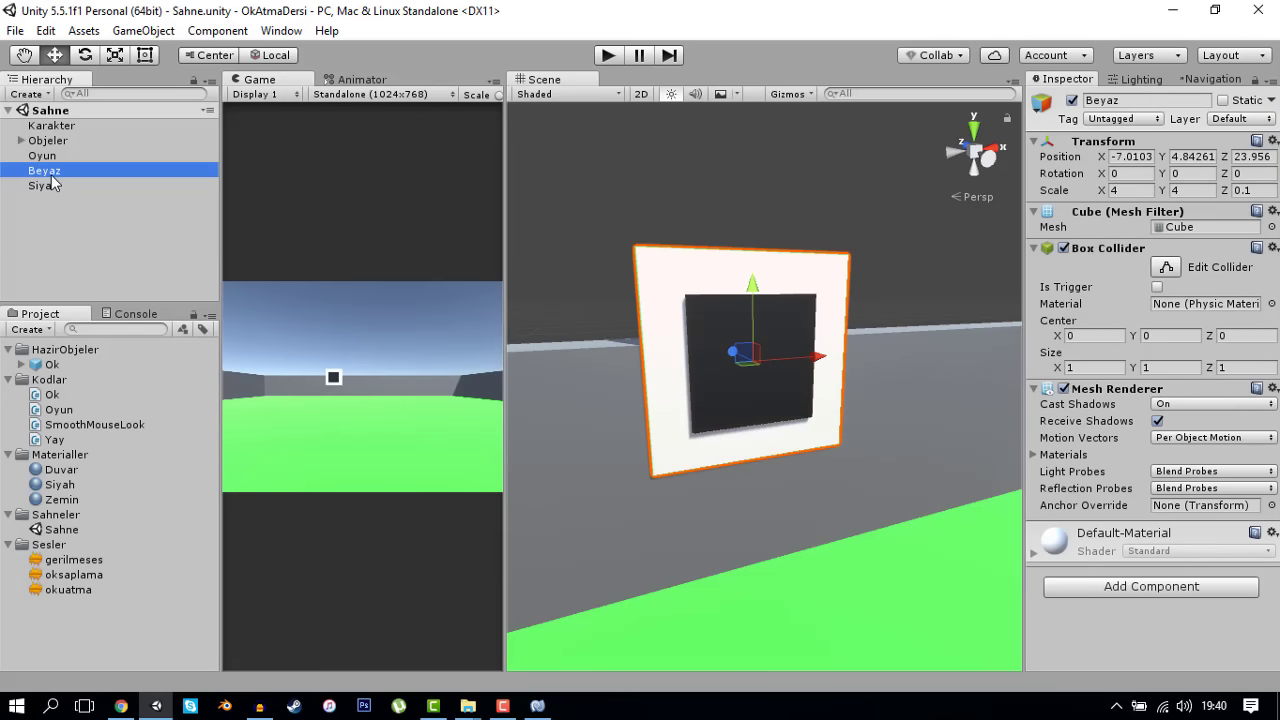
left_click(63, 223)
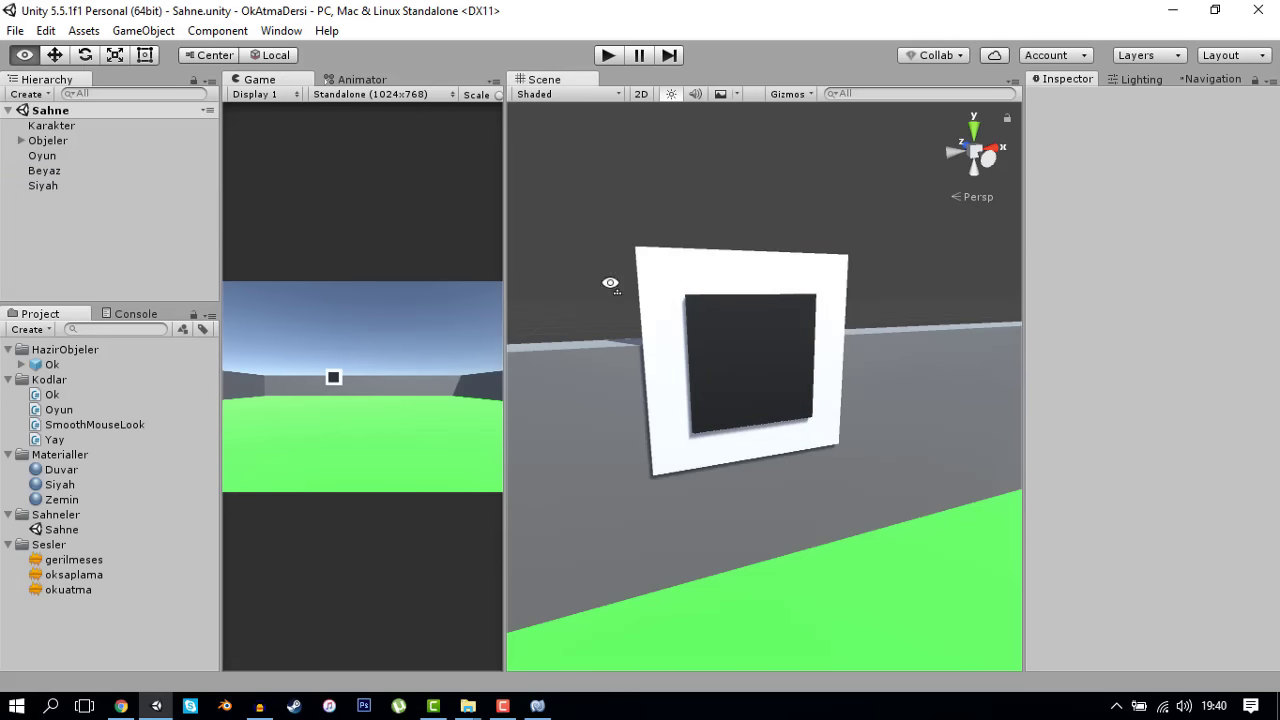
mouse_move(608, 277)
right_mouse_down()
mouse_move(878, 348)
mouse_move(513, 357)
mouse_move(747, 408)
right_mouse_up()
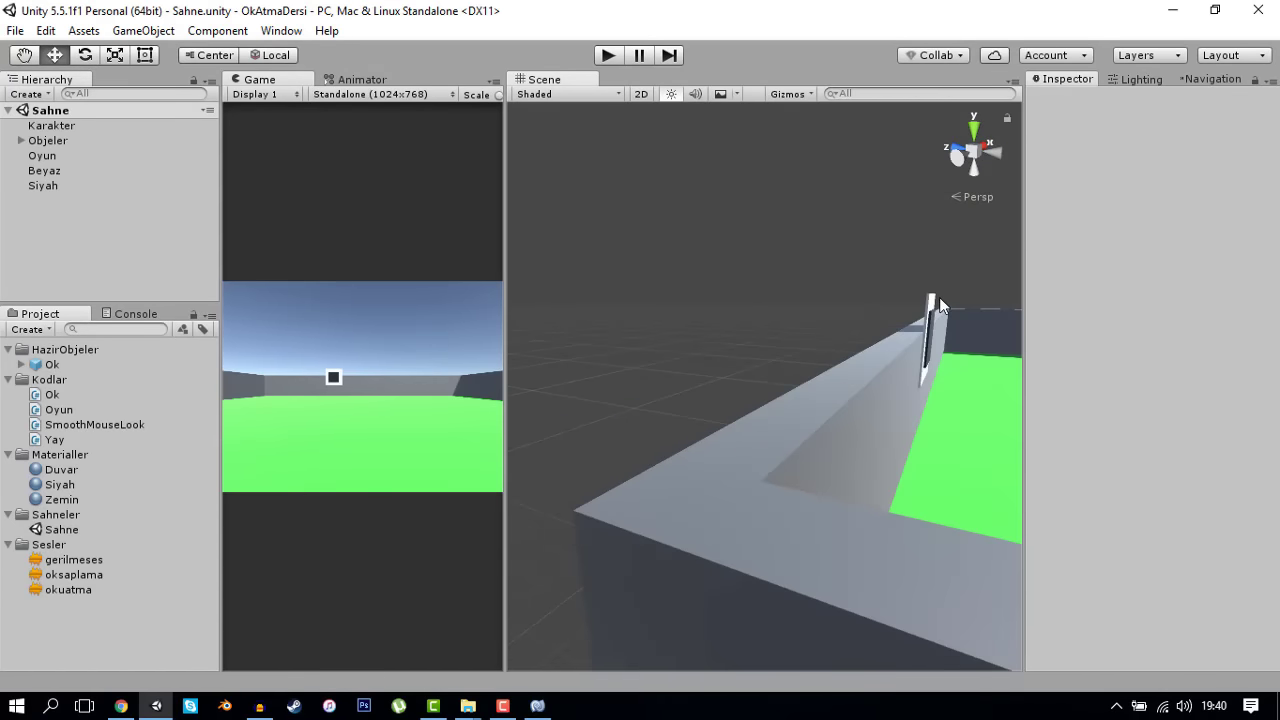
- Create an empty GameObject and move it to the scene root
mouse_move(940, 305)
right_mouse_down()
mouse_move(744, 430)
mouse_move(672, 407)
mouse_move(757, 390)
mouse_move(757, 428)
right_mouse_up()
left_click(672, 407)
left_click(43, 230)
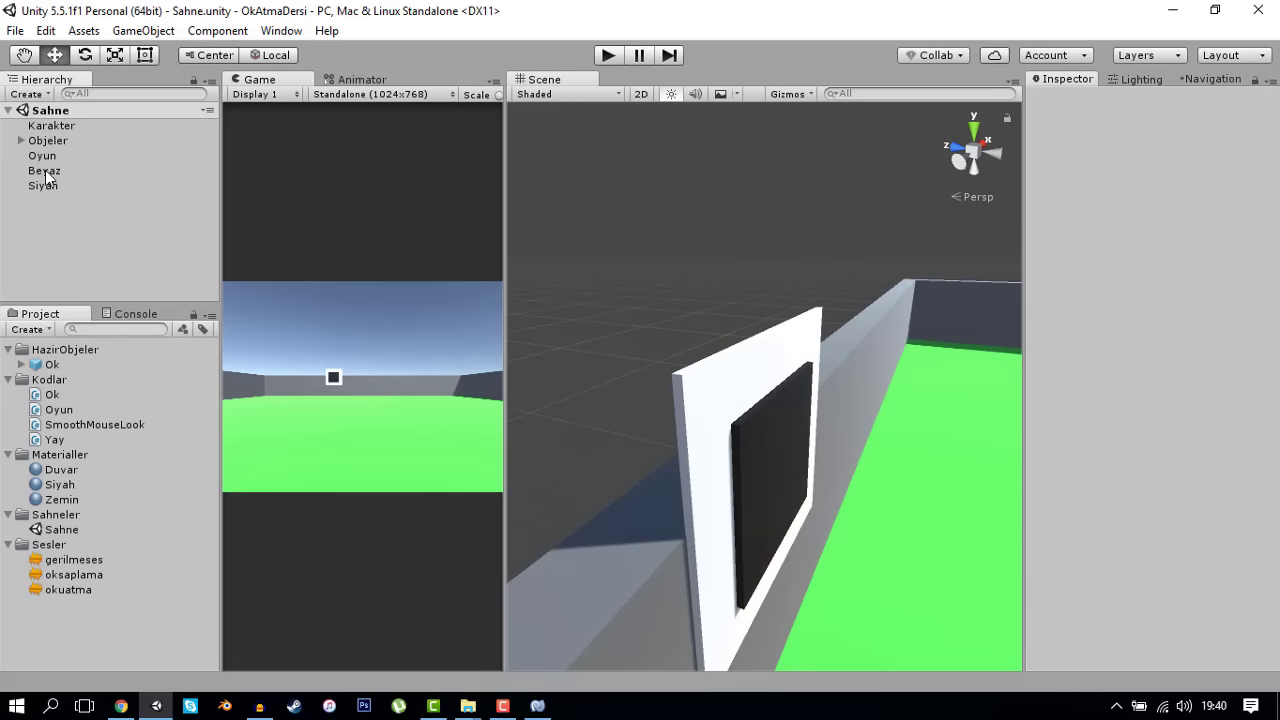
right_click(45, 170)
left_click(110, 325)
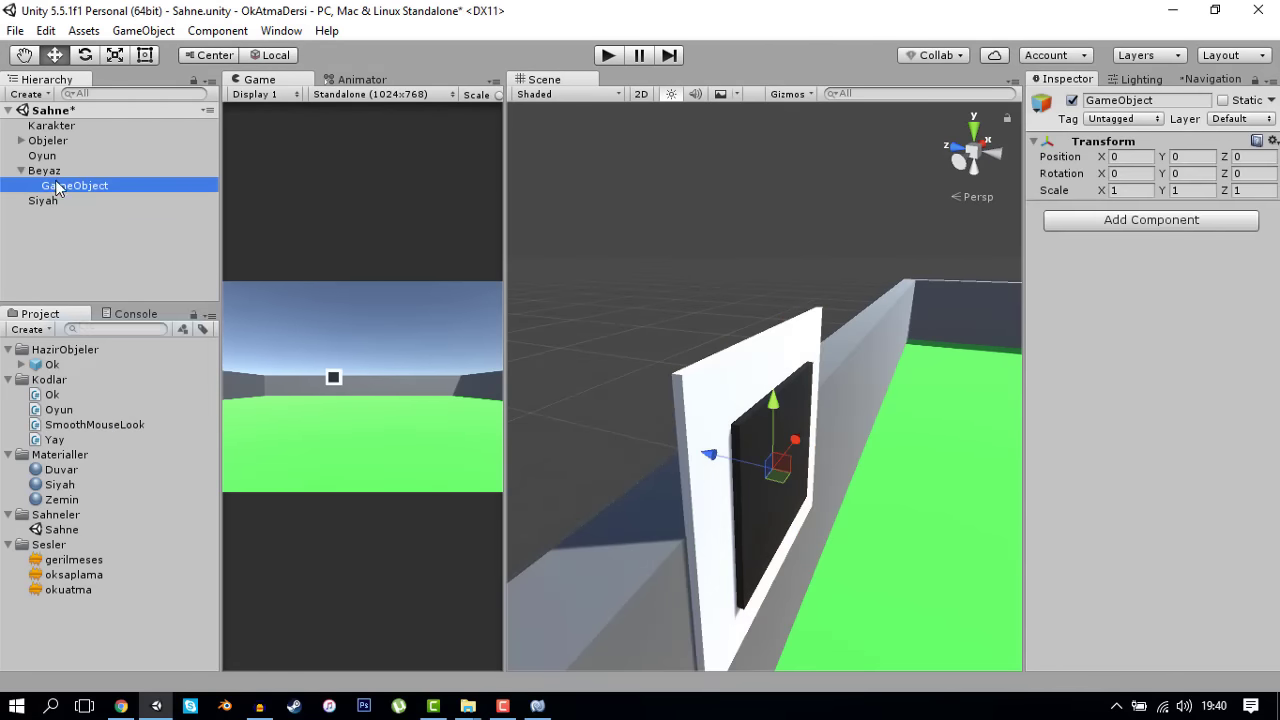
left_click_drag(91, 170, 78, 159)
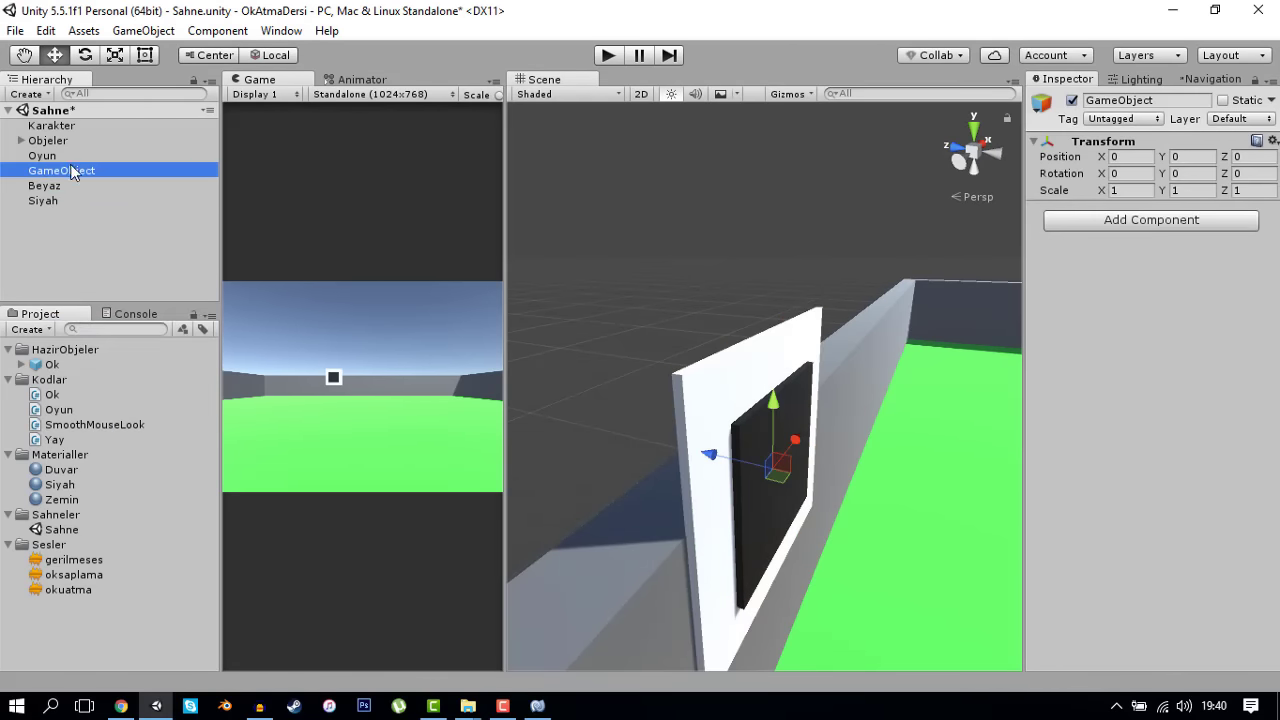
- Set the empty object's scale to 1×1×1, name it Hedef1, and save
left_click(1130, 190)
type("1")
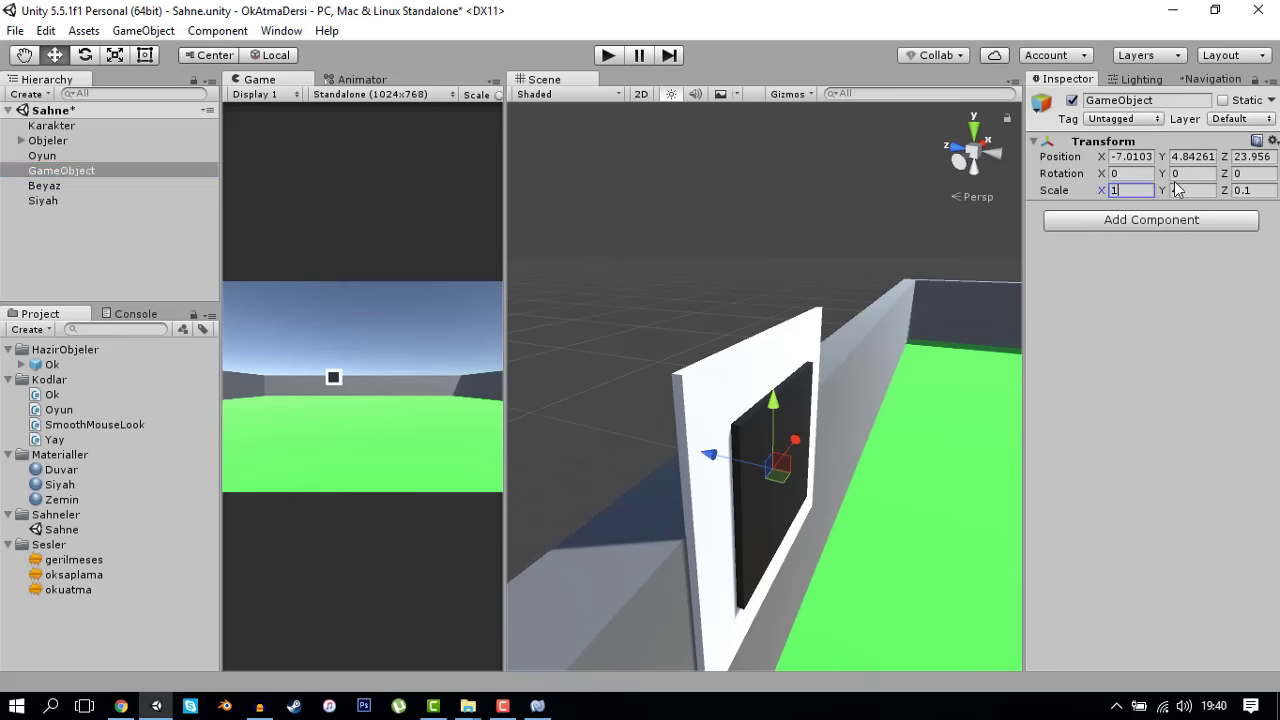
left_click(1175, 190)
type("1")
left_click(1265, 193)
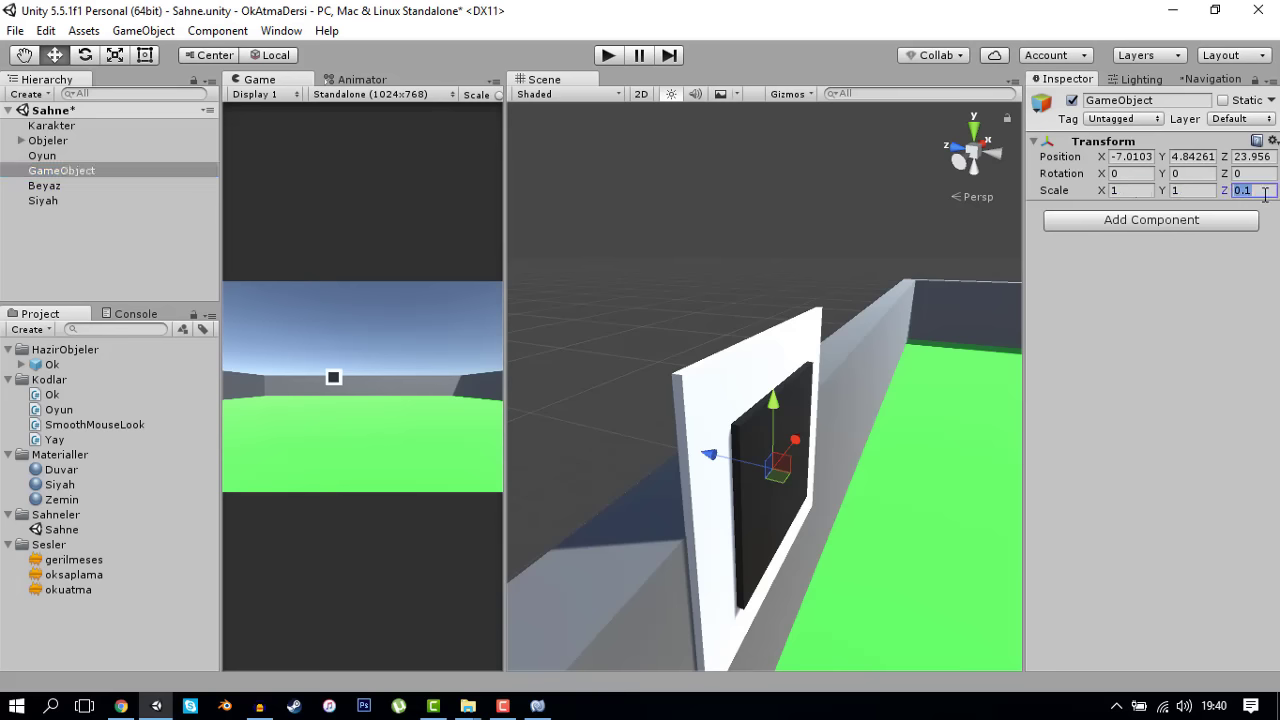
left_click(147, 185)
left_click(145, 172)
left_click(145, 172)
type("Hedef")
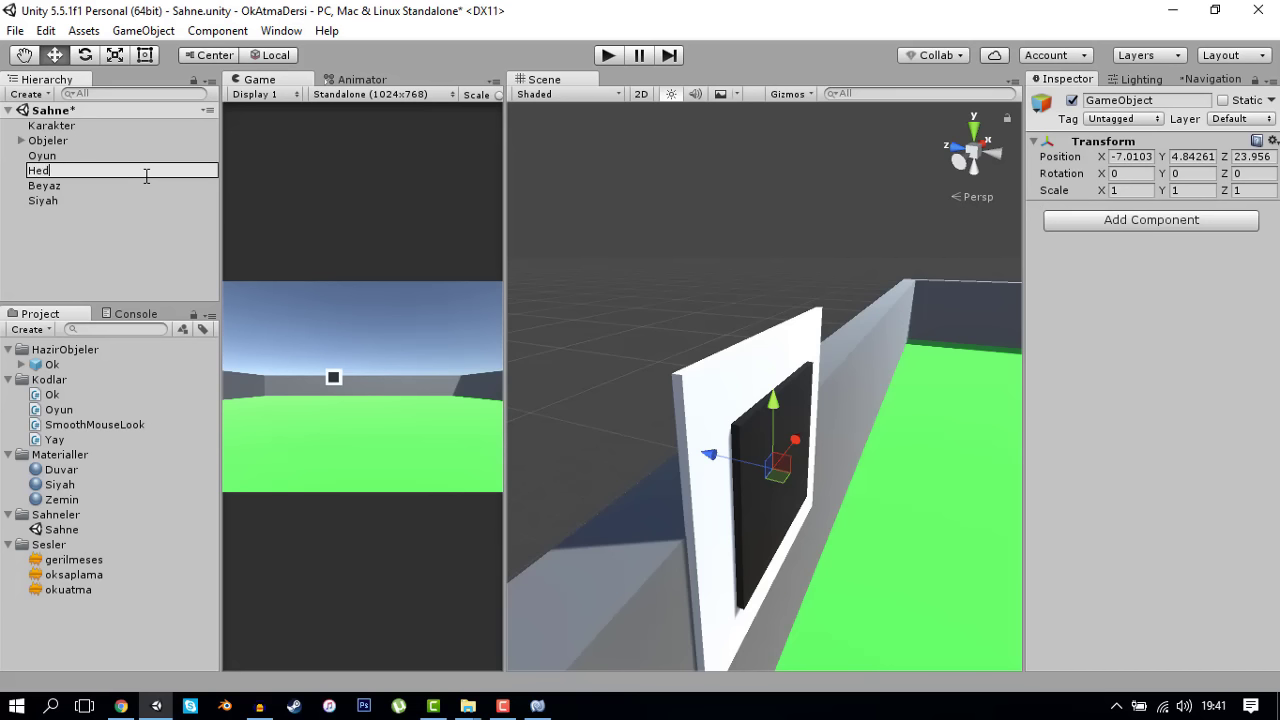
type("1")
key("Return")
key("ctrl+s")
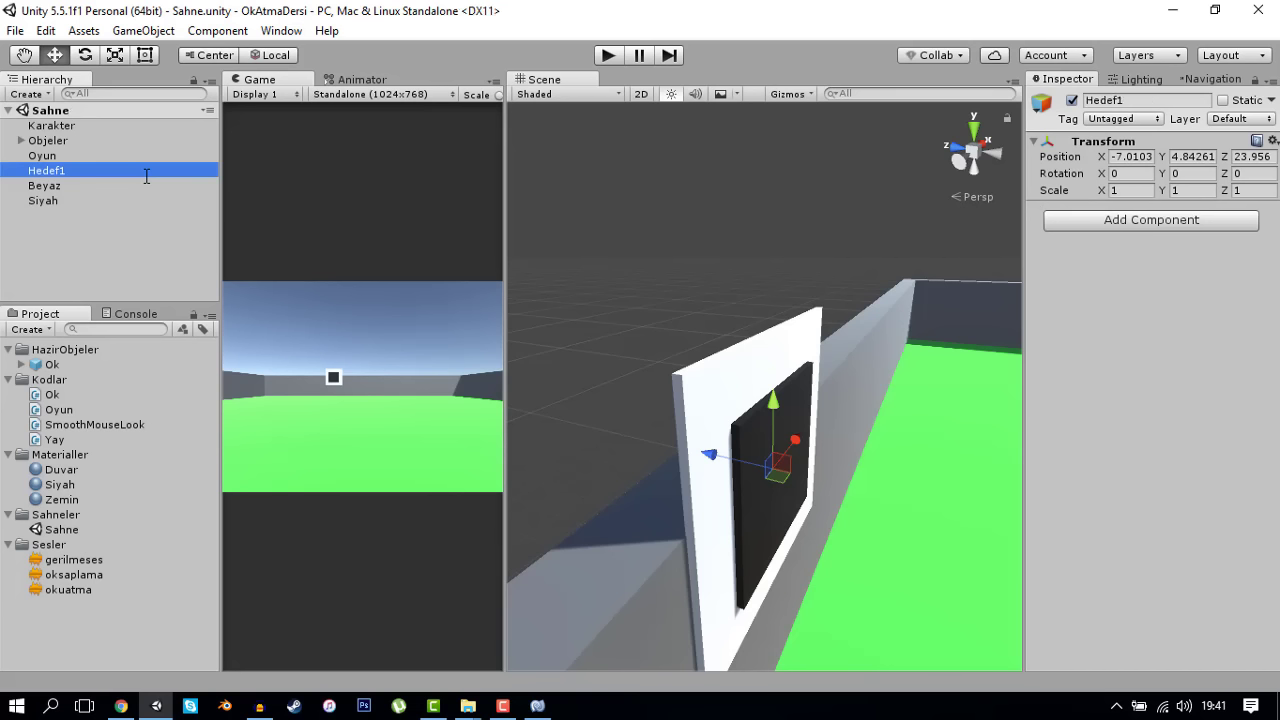
- Drag Beyaz and Siyah under Hedef1, save, and collapse the group
left_click(45, 185)
left_click(45, 200, "shift")
left_click_drag(45, 200, 50, 170)
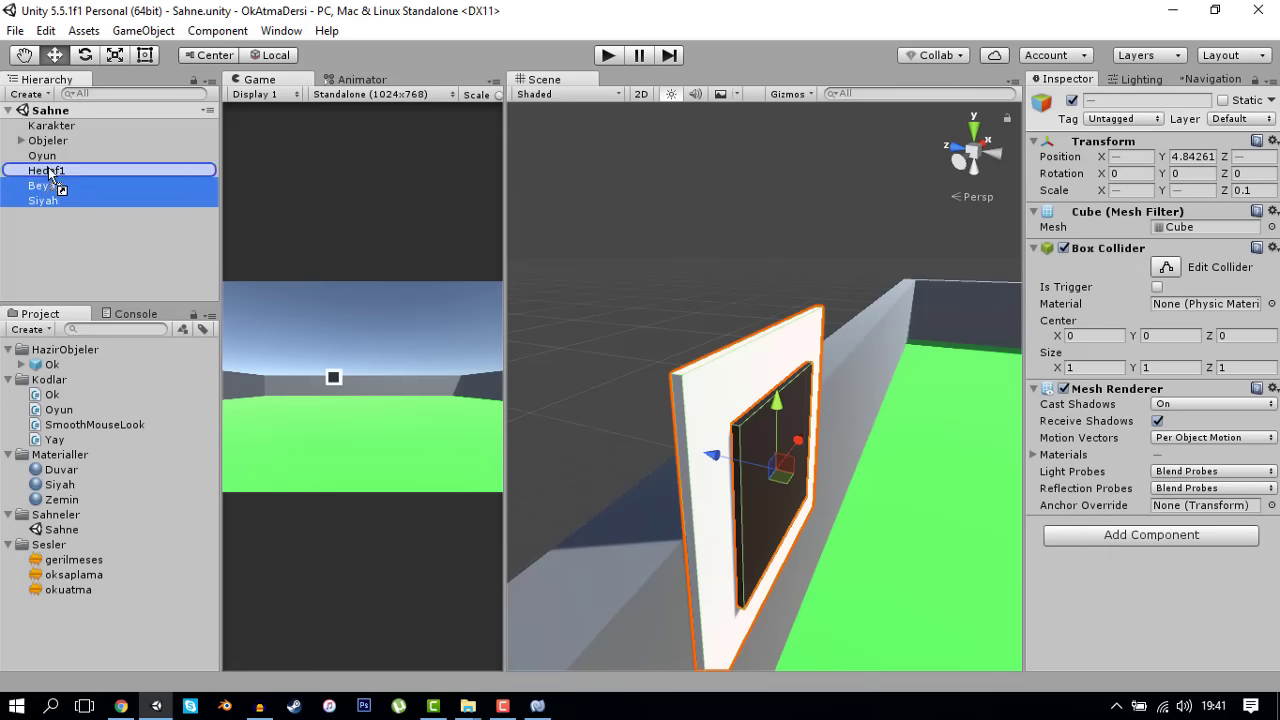
key("ctrl+s")
left_click(40, 171)
left_click(21, 171)
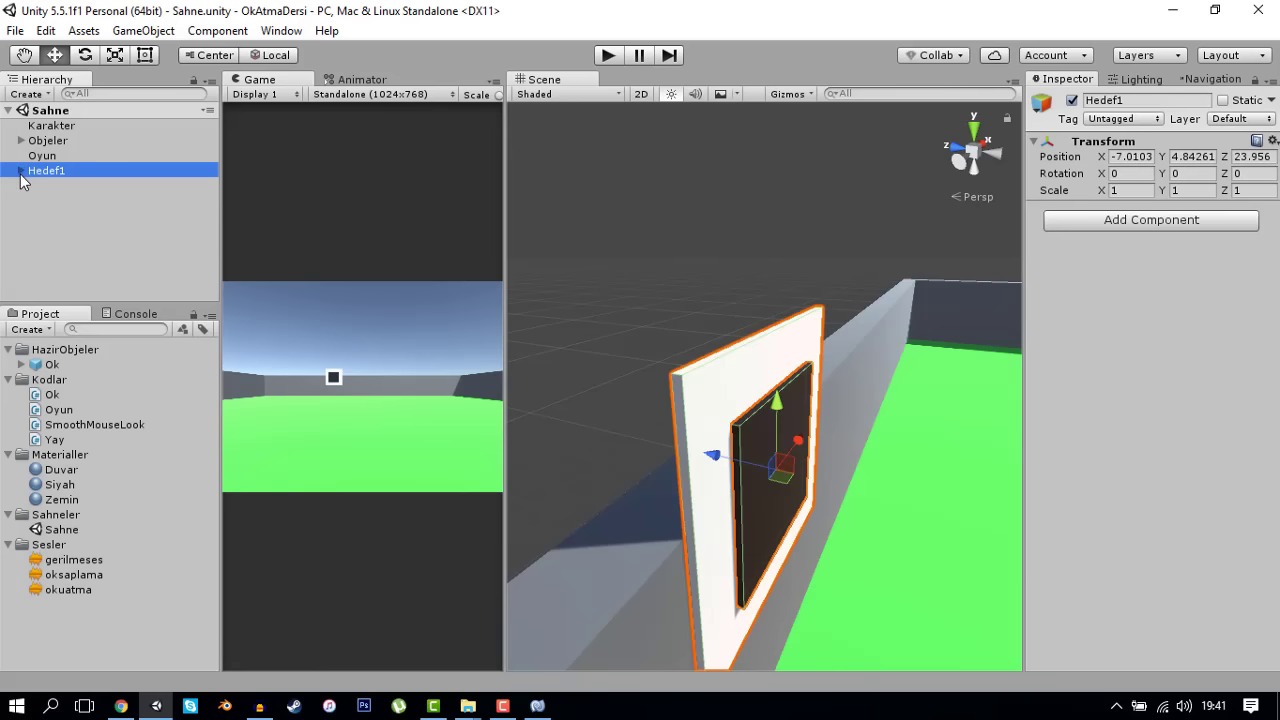
- Duplicate Hedef1, rename the copy Hedef2, save, and raise it above the first target
key("ctrl+d")
key("F2")
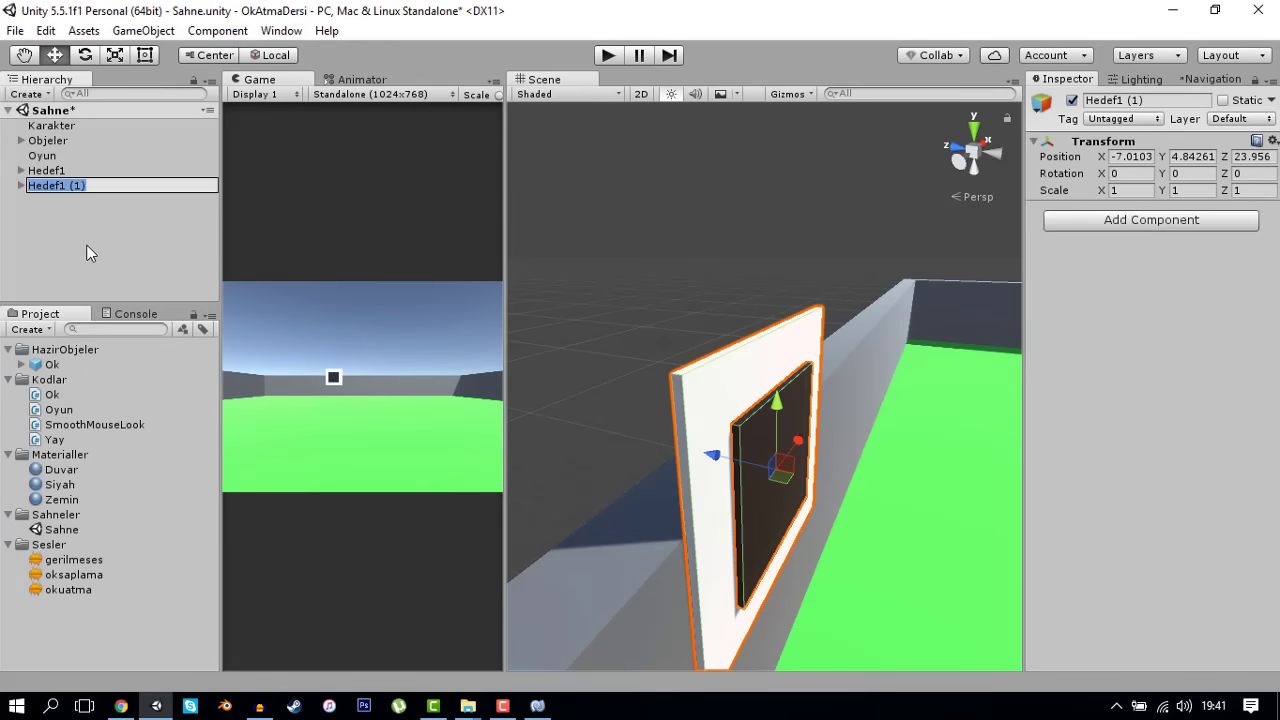
key("End")
key("BackSpace")
key("BackSpace")
key("BackSpace")
type("2")
key("Return")
key("F2")
key("End")
key("BackSpace")
type("2")
key("Return")
key("ctrl+s")
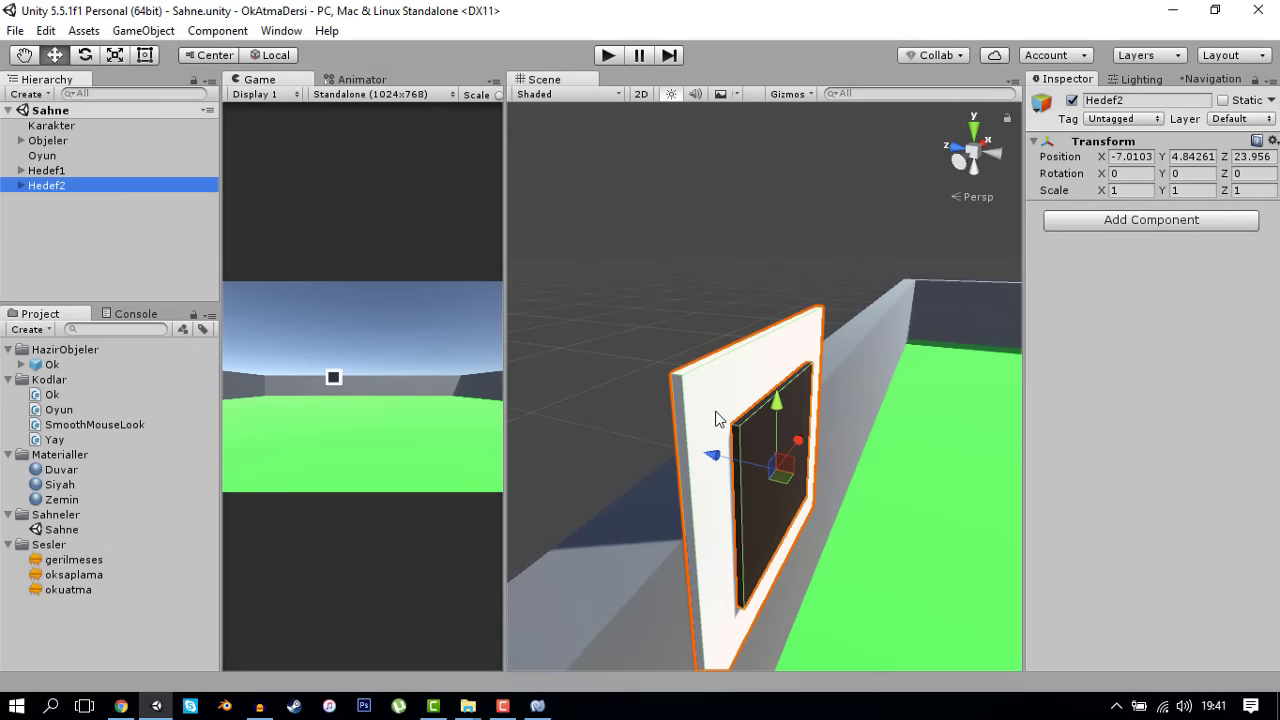
left_click_drag(716, 460, 756, 210)
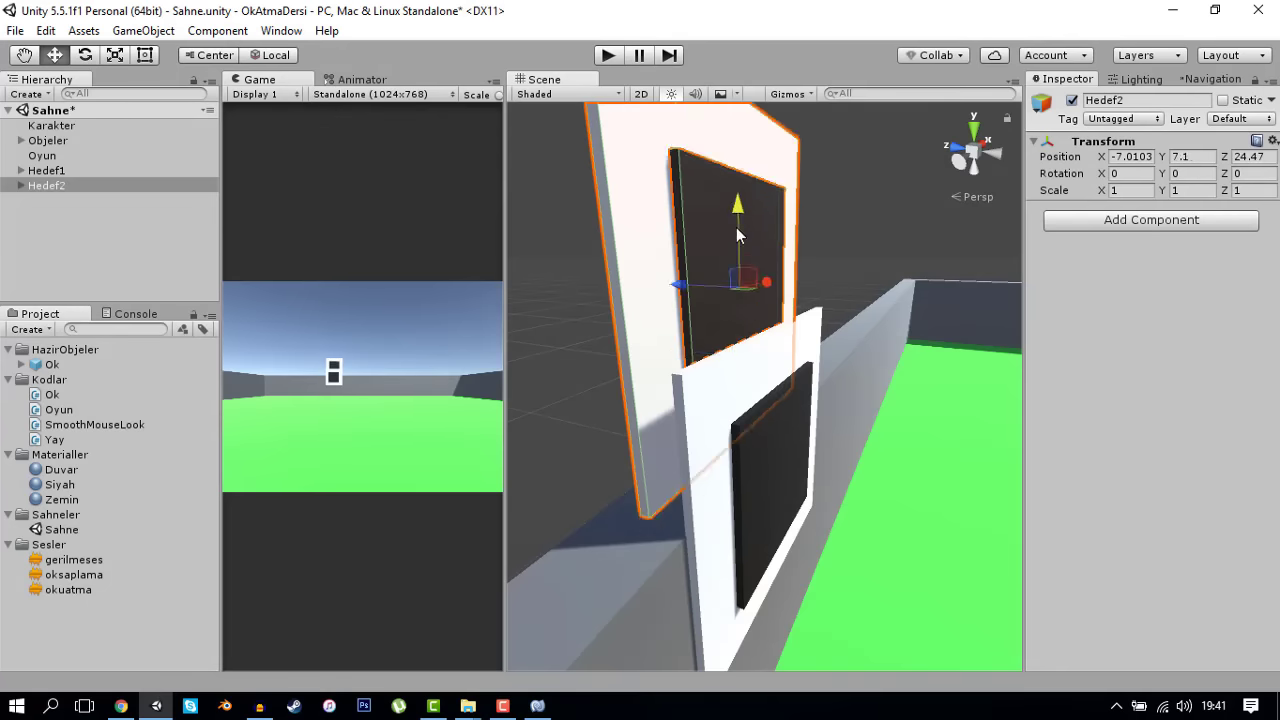
key("f")
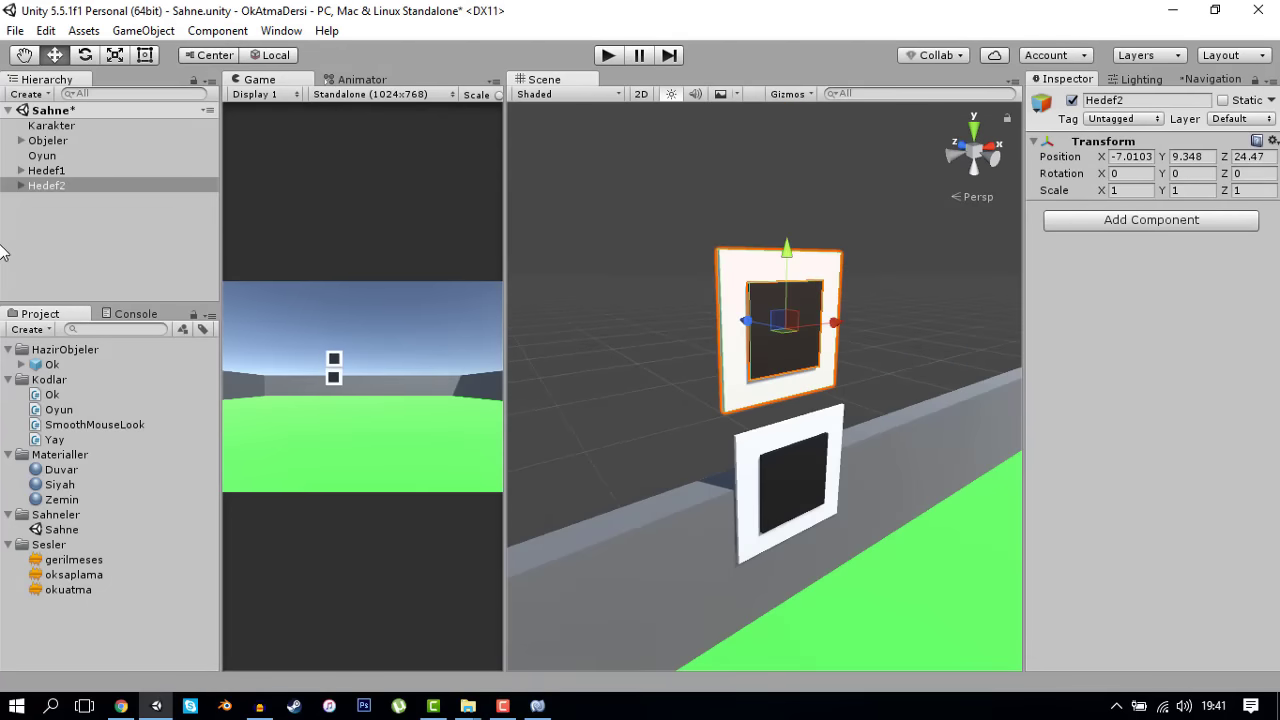
- Set Hedef2's Siyah centre panel scale to 1
left_click(20, 187)
left_click(57, 200)
left_click(1120, 191)
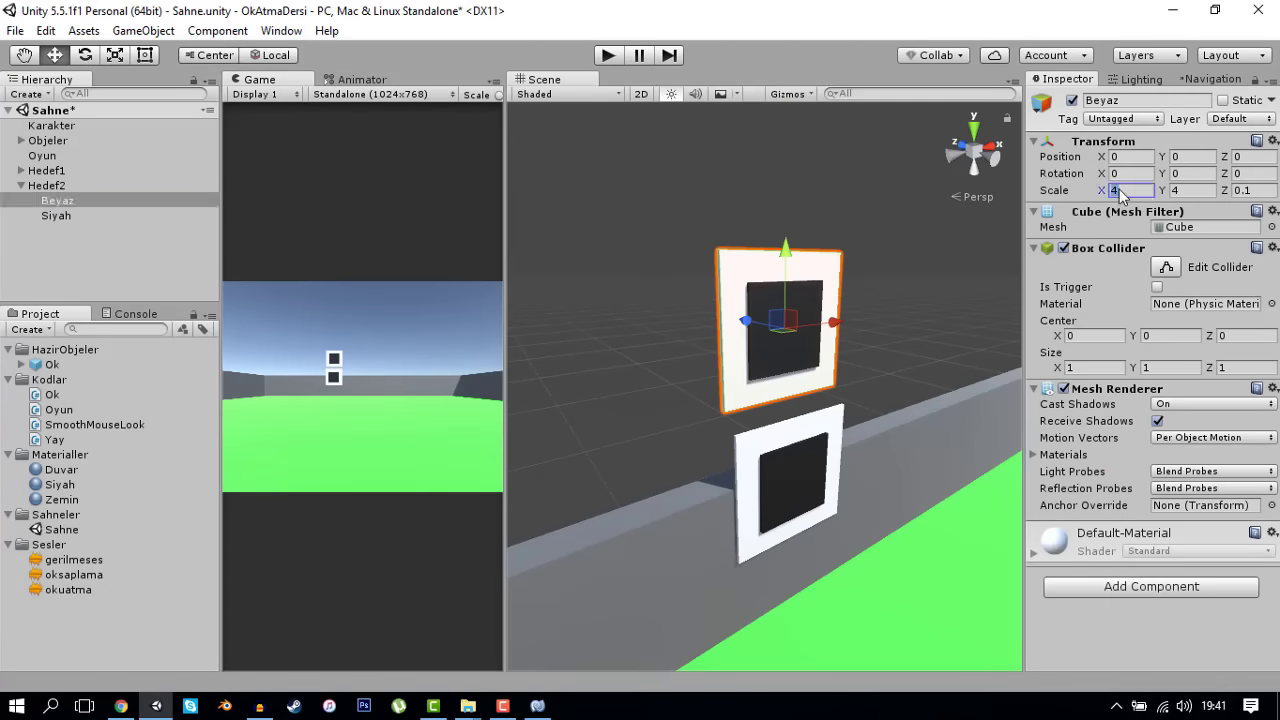
type("3")
key("Tab")
type("3")
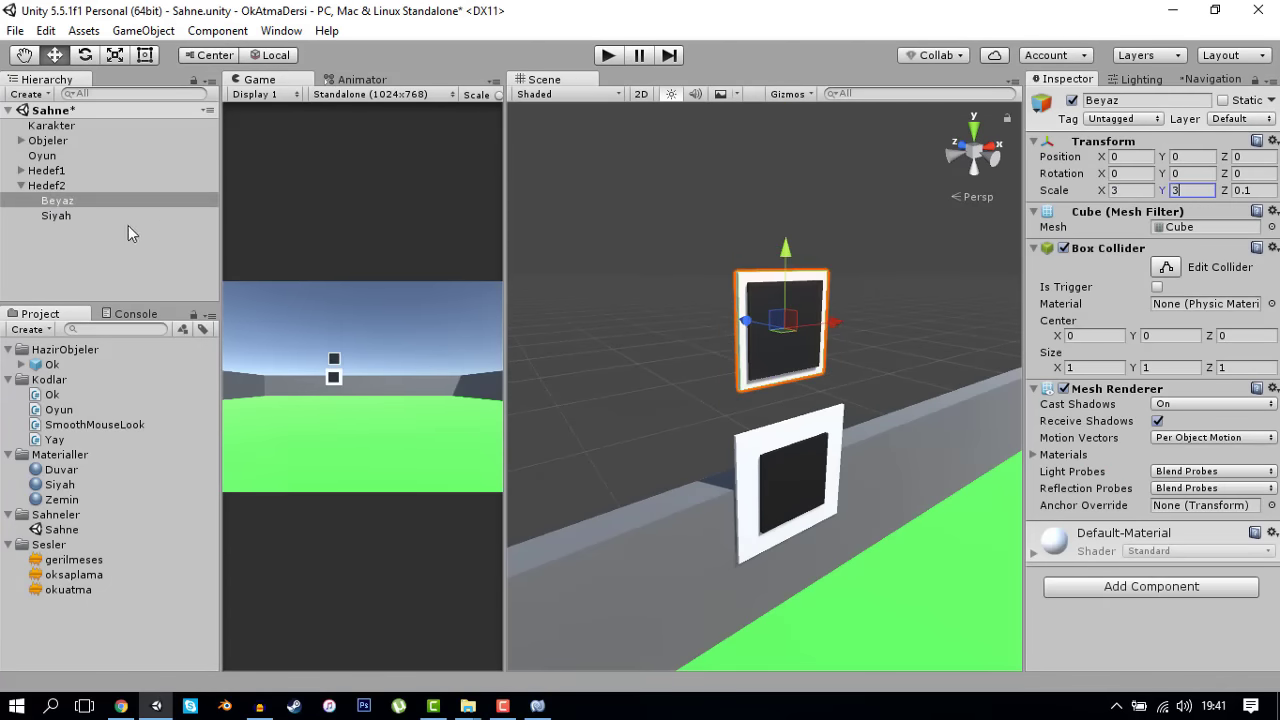
left_click(120, 214)
left_click(1132, 190)
type("1")
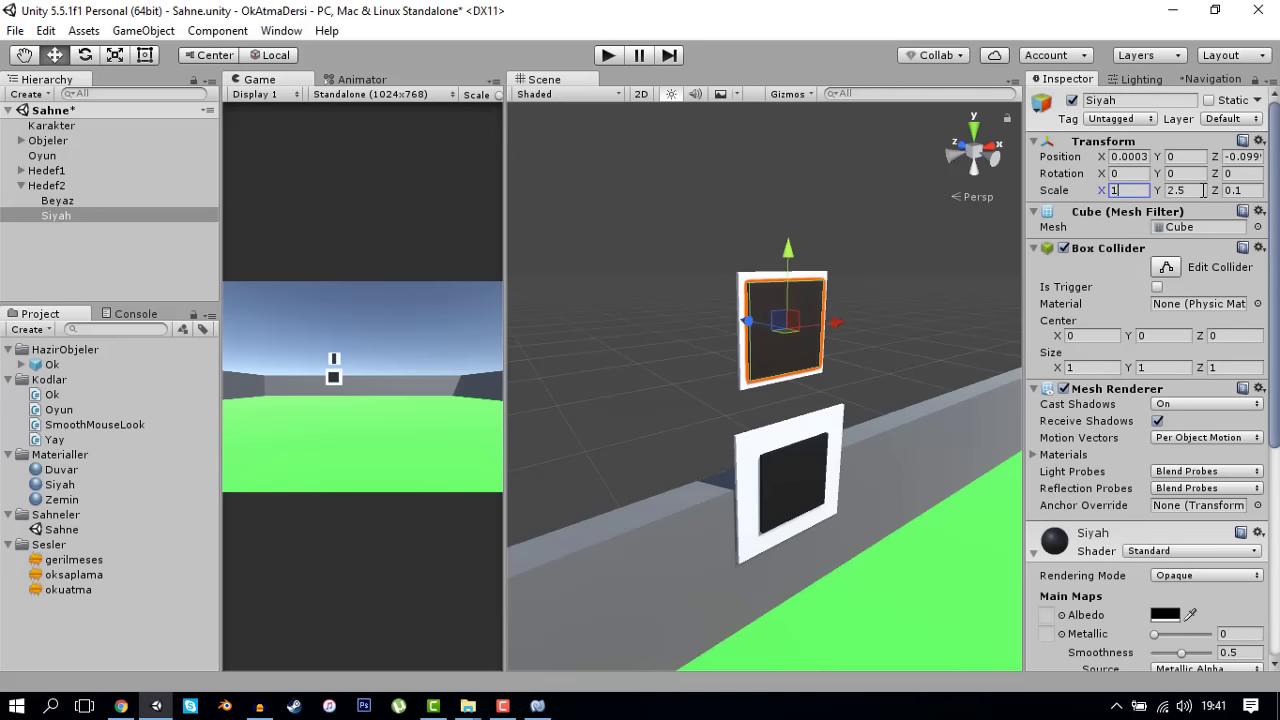
key("Tab")
type("1")
- Resize Hedef2's white Beyaz board to 2.5 by 2.5 and save the scene
mouse_move(791, 366)
left_mouse_down("alt")
mouse_move(813, 213)
mouse_move(634, 451)
left_mouse_up("alt")
left_click(711, 418)
left_click(1134, 190)
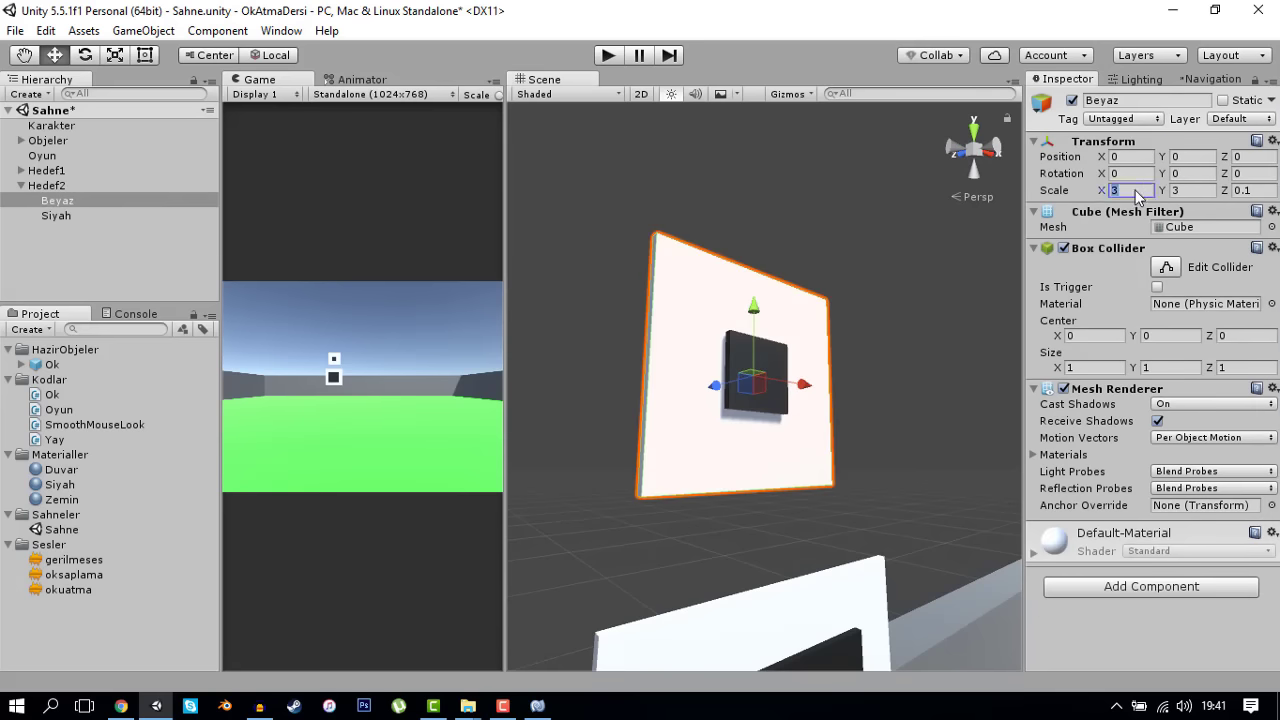
type("2.5")
key("Tab")
type("2.5")
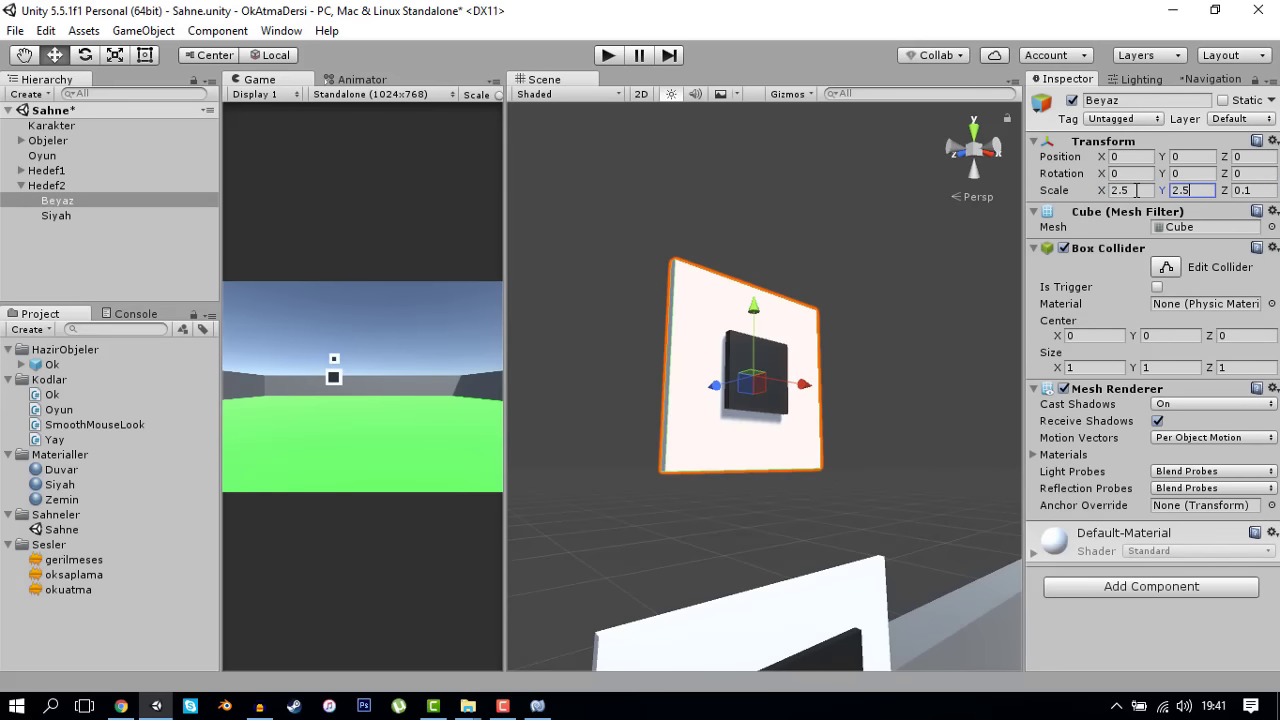
key("ctrl+s")
- Duplicate the Beyaz board, move it below, and make it a 0.1-wide post
left_click(104, 186)
mouse_move(560, 380)
left_mouse_down("alt")
mouse_move(677, 326)
mouse_move(626, 344)
left_mouse_up("alt")
left_click(677, 326)
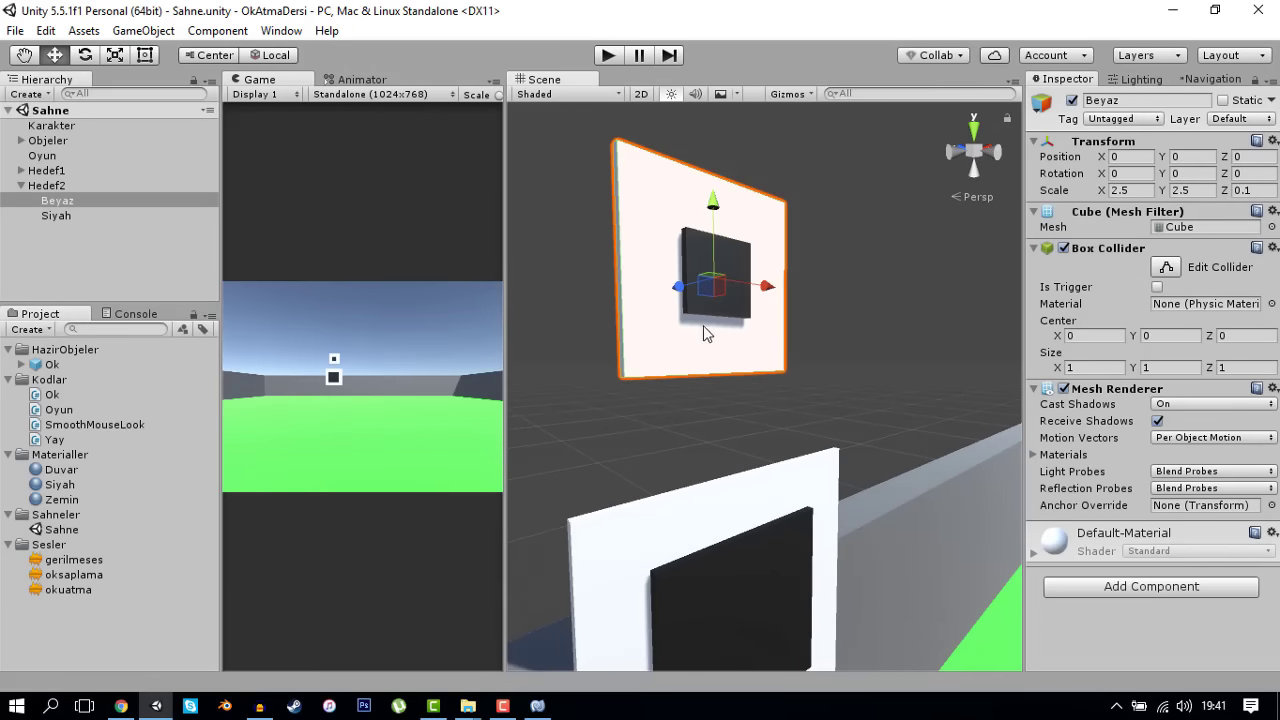
key("ctrl+d")
mouse_move(713, 205)
left_mouse_down()
mouse_move(716, 330)
mouse_move(665, 392)
mouse_move(788, 402)
mouse_move(800, 460)
left_mouse_up()
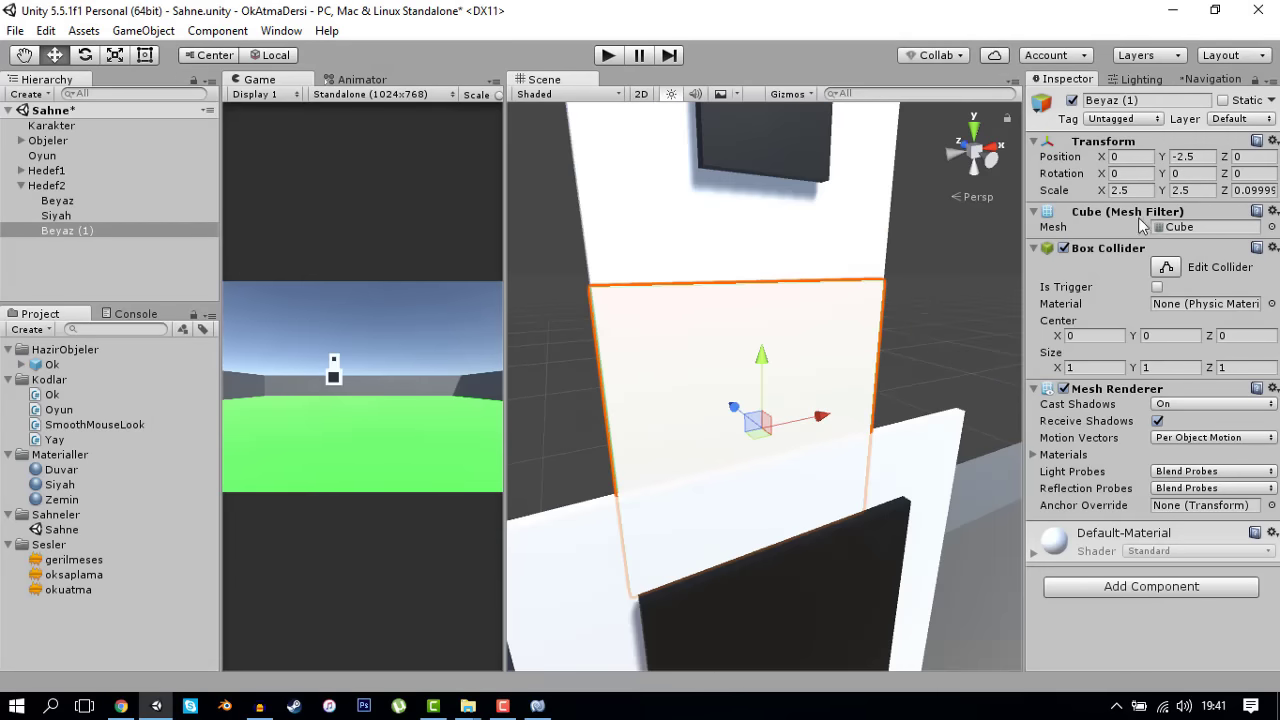
left_click(1130, 191)
type("0.1")
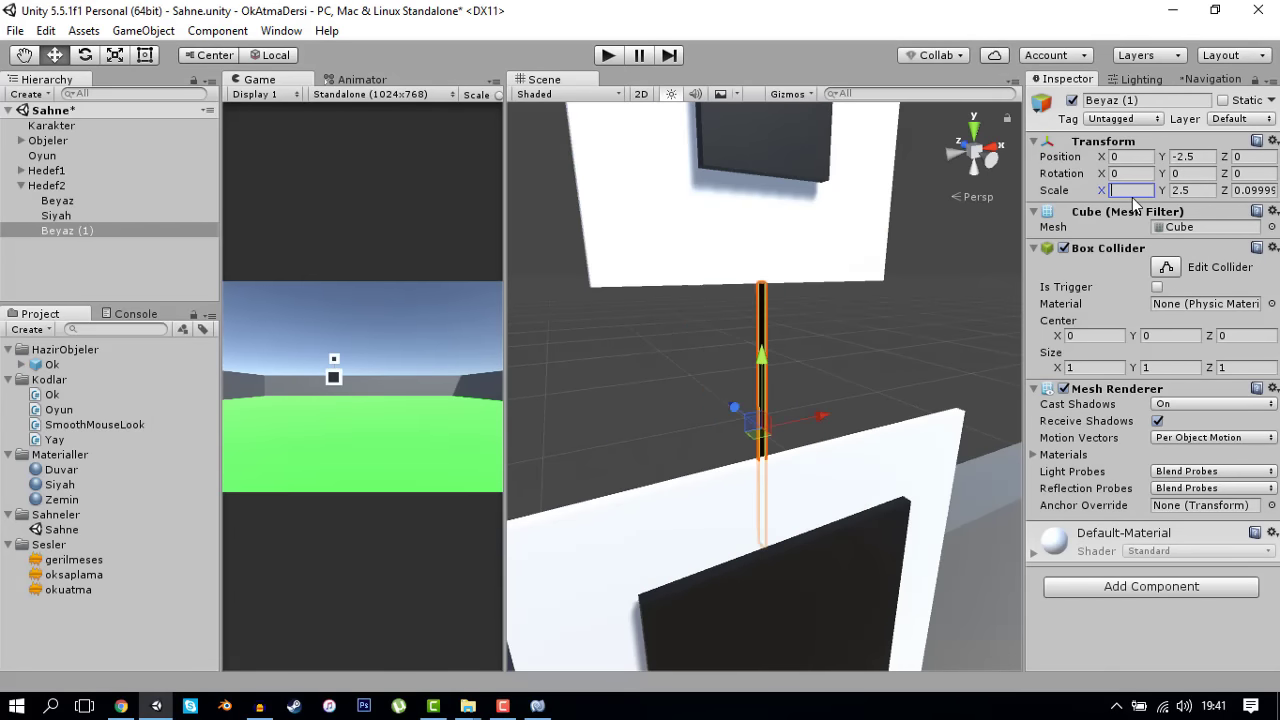
- Frame Hedef2 and orbit to a front view of the new target
mouse_move(843, 357)
left_mouse_down("alt")
mouse_move(857, 467)
mouse_move(796, 376)
mouse_move(740, 370)
left_mouse_up("alt")
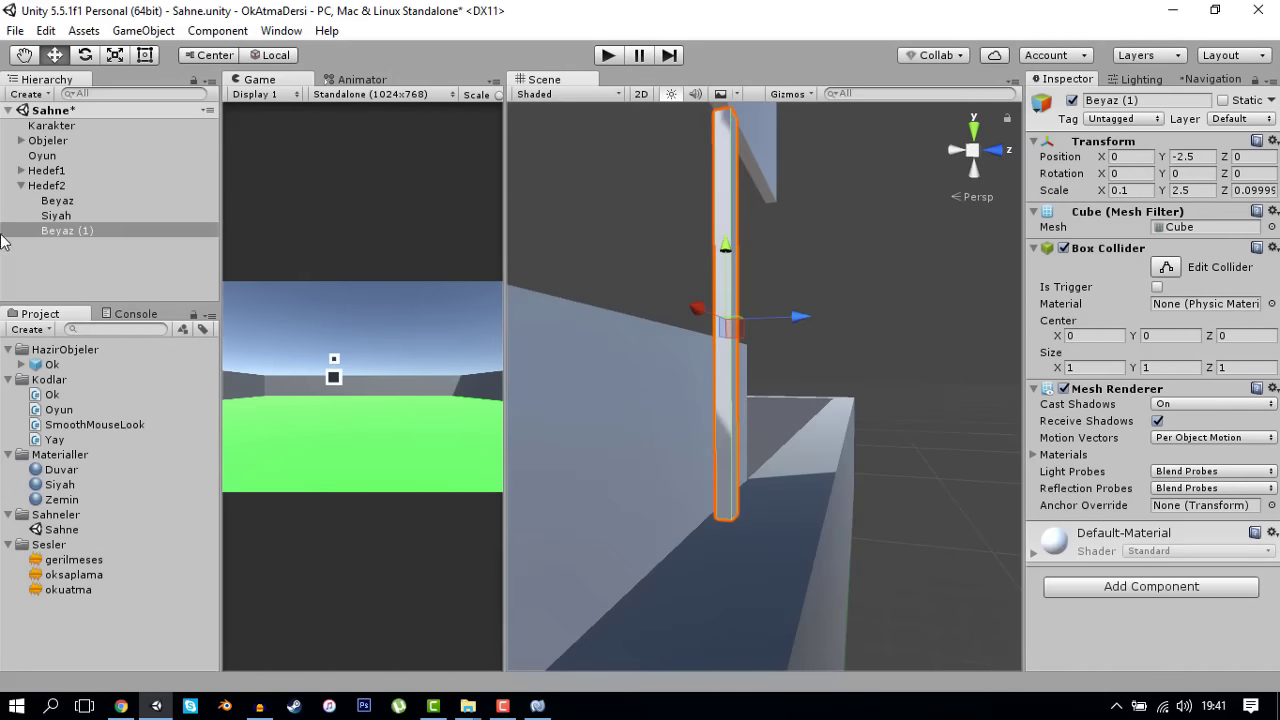
left_click(46, 185)
mouse_move(592, 349)
left_mouse_down("alt")
mouse_move(596, 309)
mouse_move(690, 250)
mouse_move(718, 321)
mouse_move(691, 277)
mouse_move(720, 469)
mouse_move(1065, 556)
left_mouse_up("alt")
key("f")
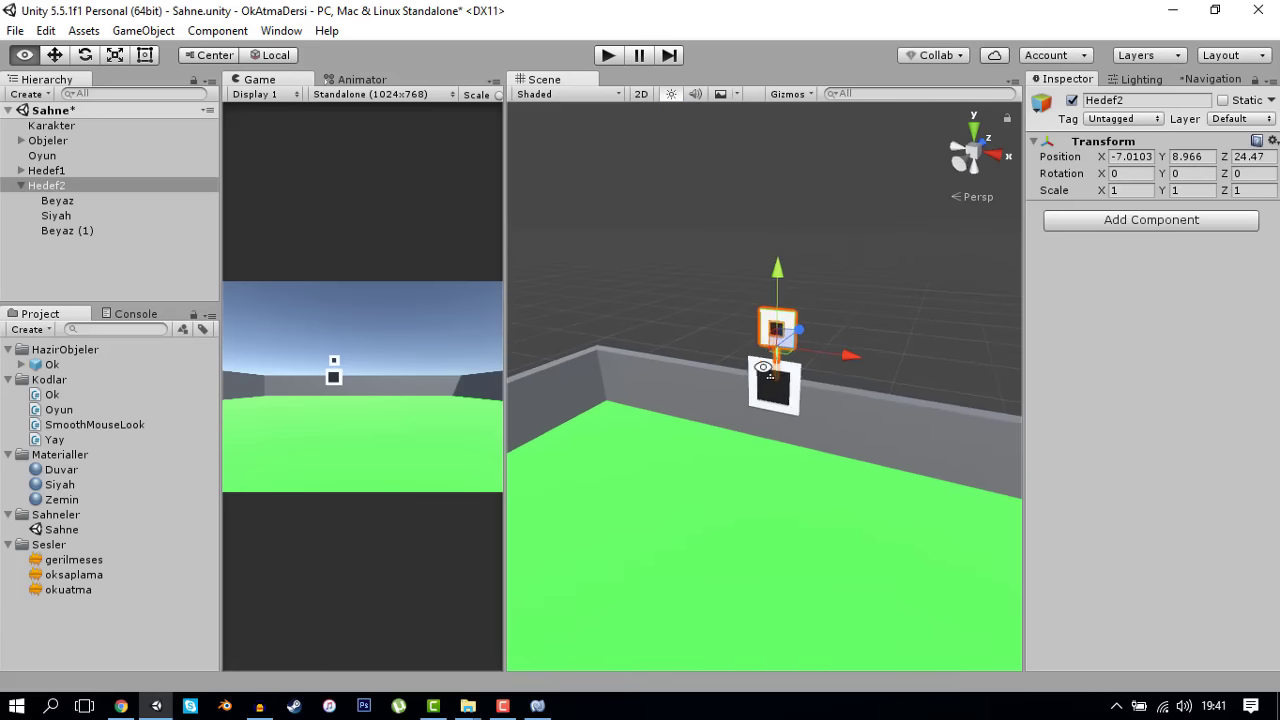
left_click_drag(777, 329, 847, 330, "alt")
left_click(751, 269)
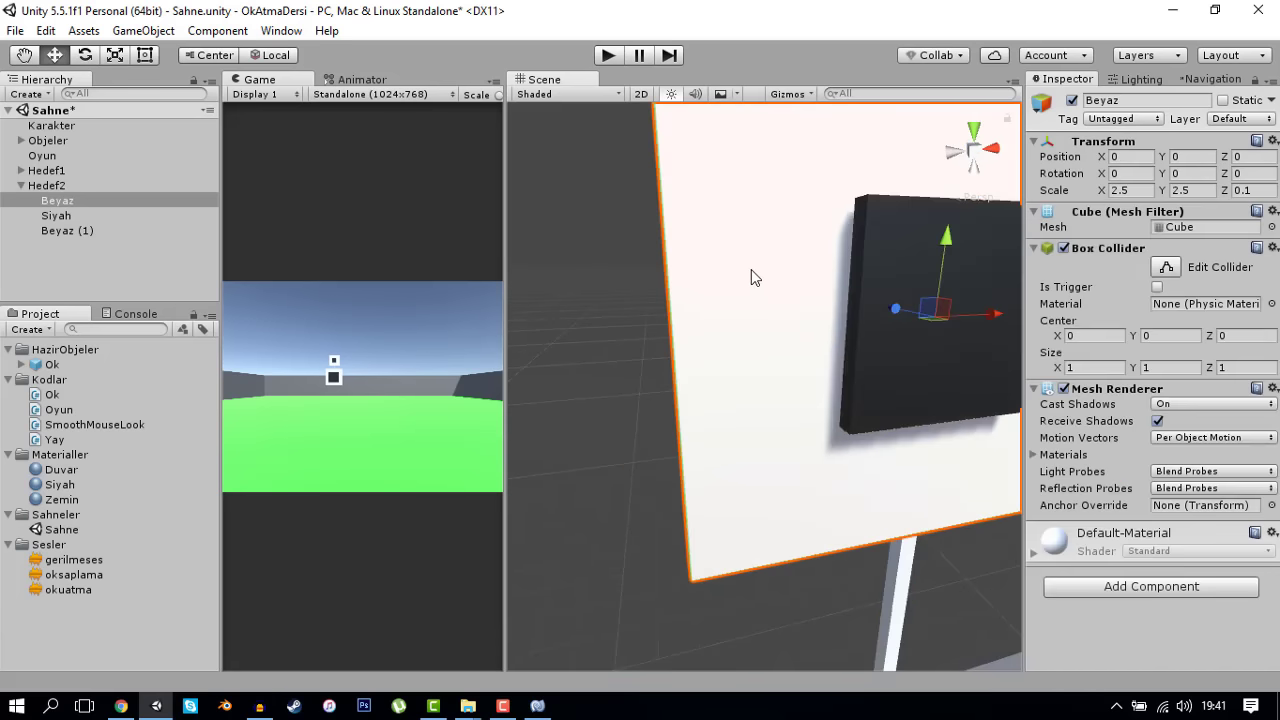
mouse_move(751, 269)
left_mouse_down("alt")
mouse_move(806, 273)
mouse_move(760, 280)
left_mouse_up("alt")
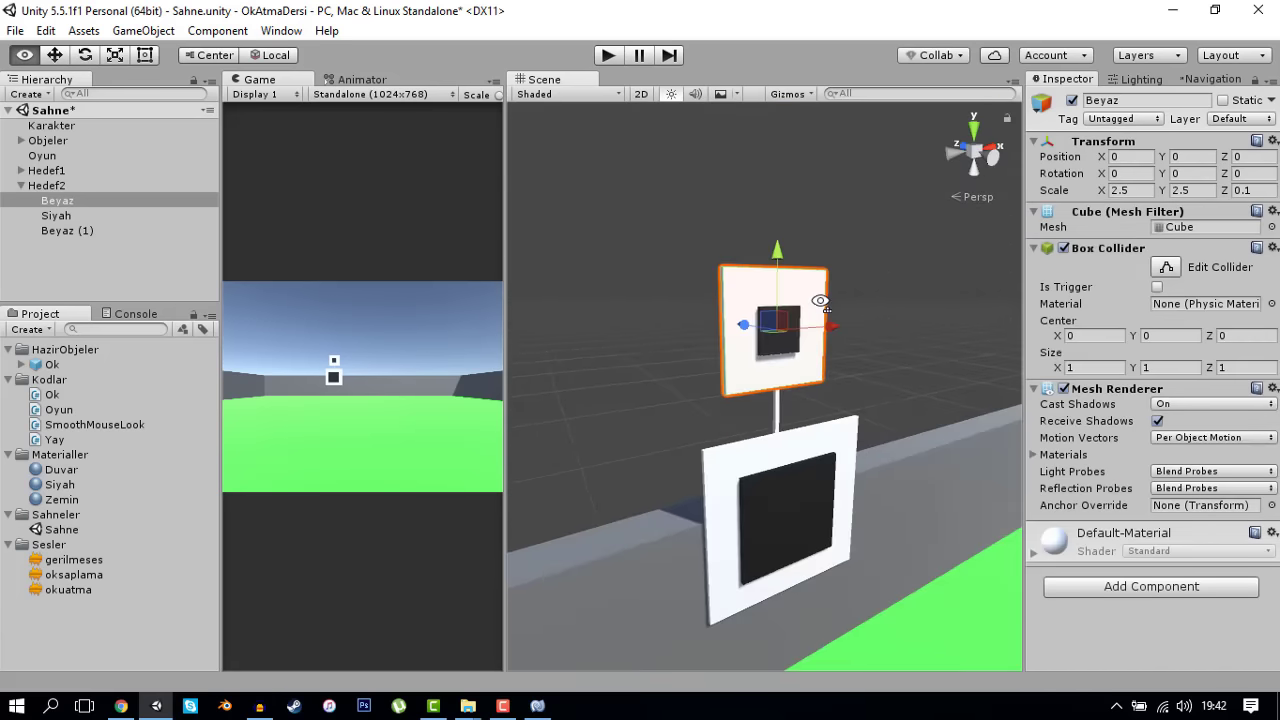
- Duplicate the Siyah material into two new materials named Kırmızı and Sarı
left_click(60, 484)
key("ctrl+d")
key("F2")
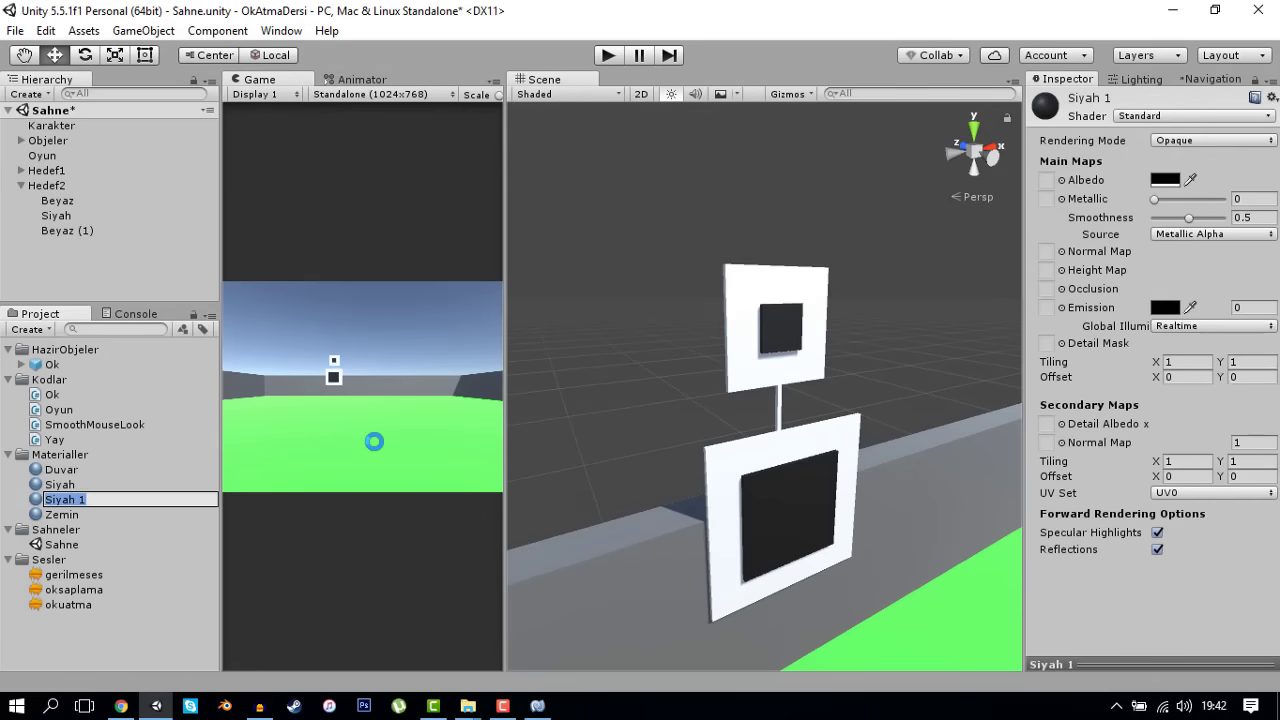
key("BackSpace")
key("Return")
key("ctrl+d")
key("F2")
key("BackSpace")
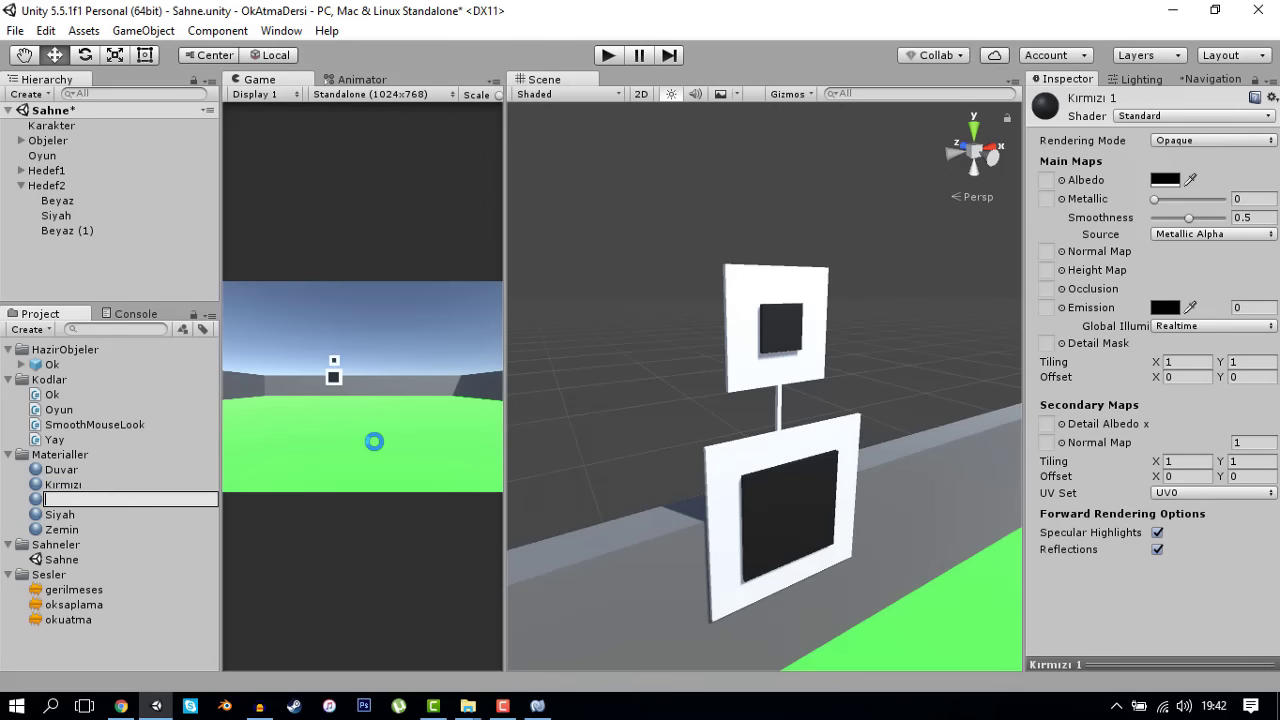
type("Sarı")
key("Return")
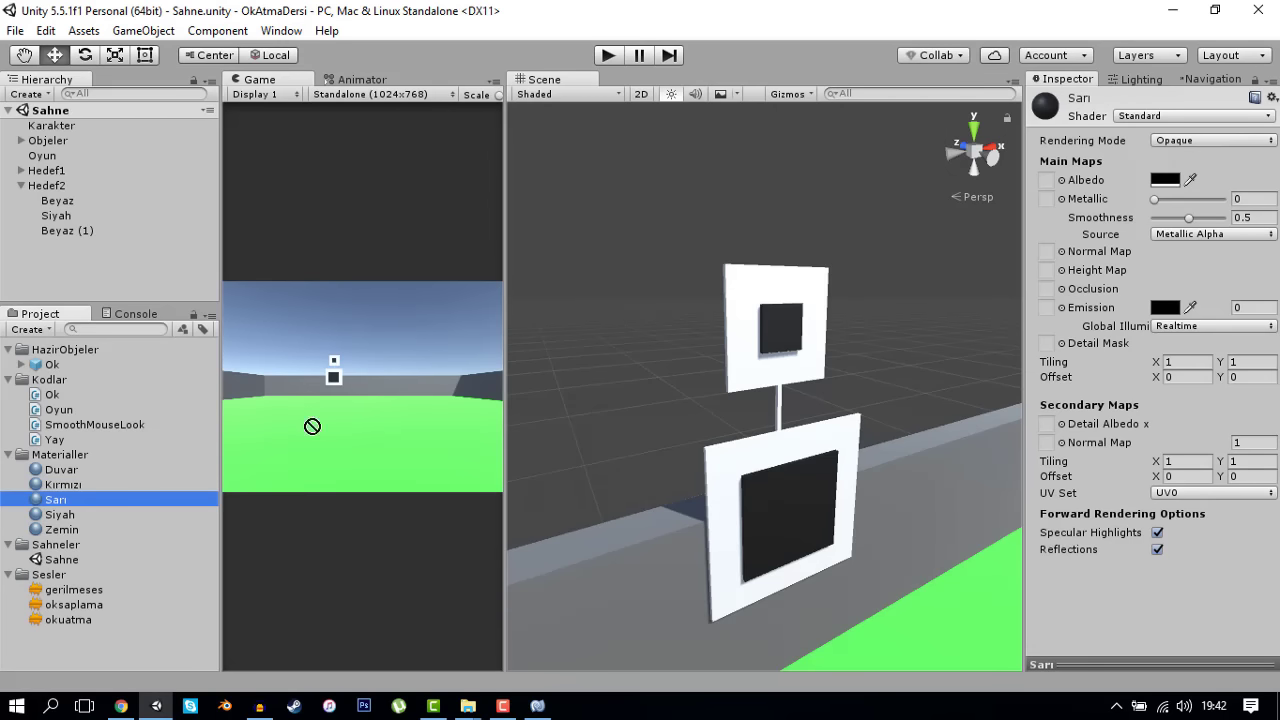
- Apply yellow Sarı to Hedef2's centre and red Kırmızı to its board
mouse_move(55, 499)
left_mouse_down()
mouse_move(740, 320)
mouse_move(788, 338)
mouse_move(774, 340)
left_mouse_up()
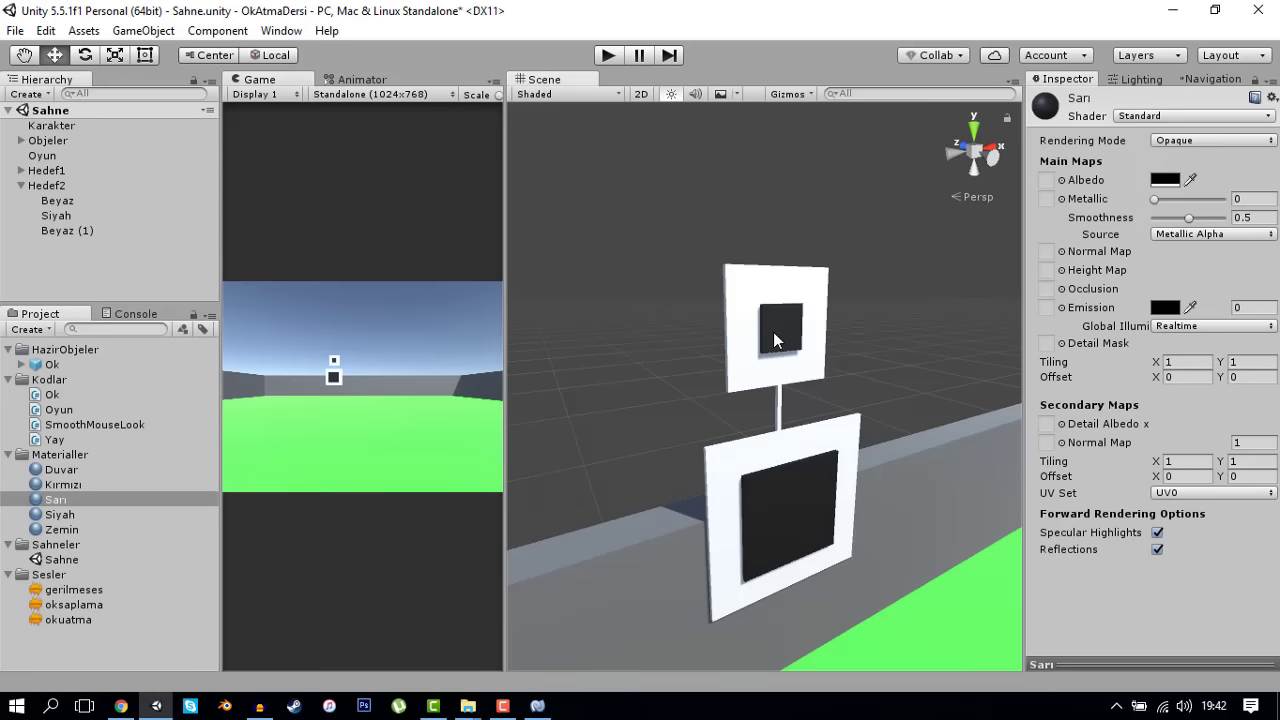
left_click(1165, 181)
left_click_drag(195, 316, 195, 308)
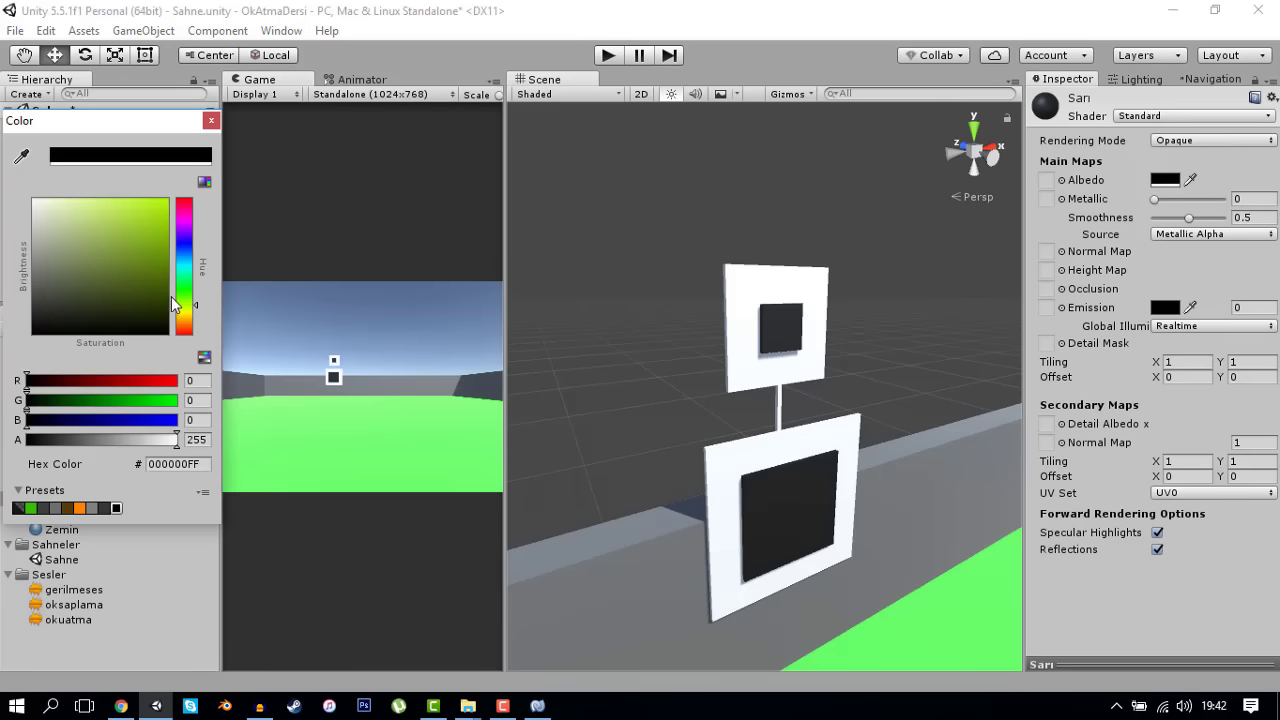
left_click(159, 202)
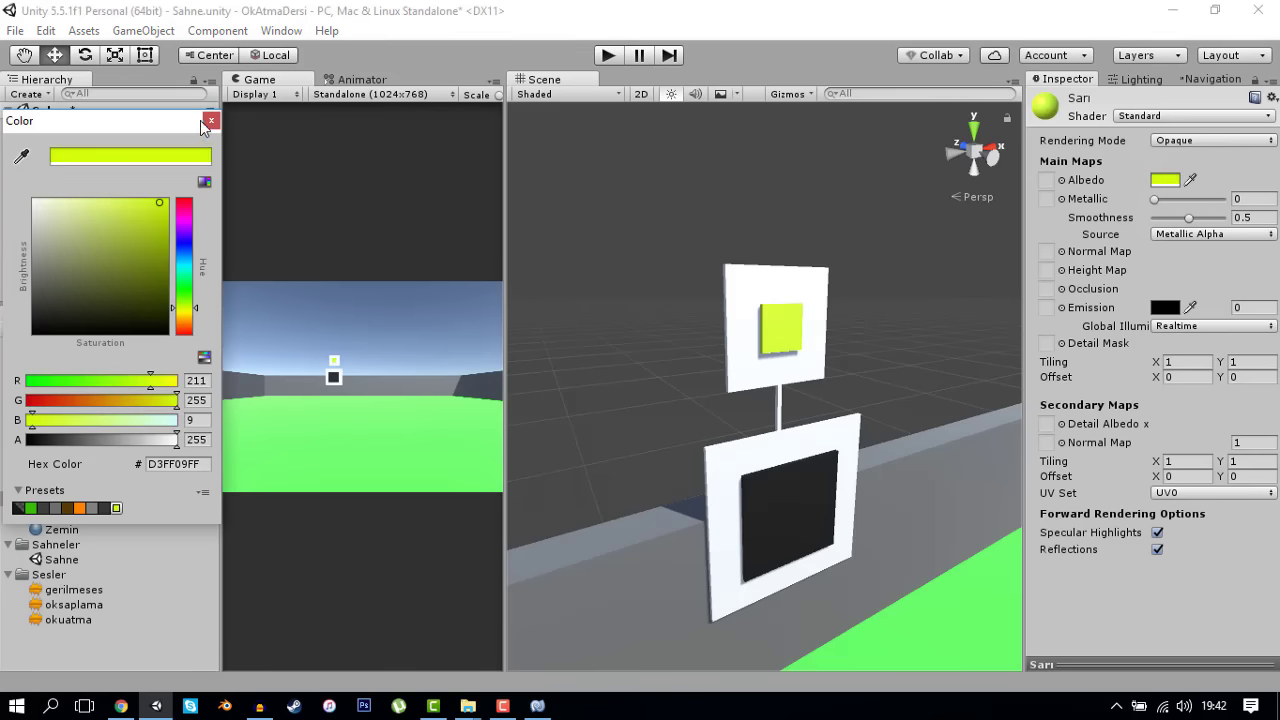
left_click(209, 121)
left_click(745, 302)
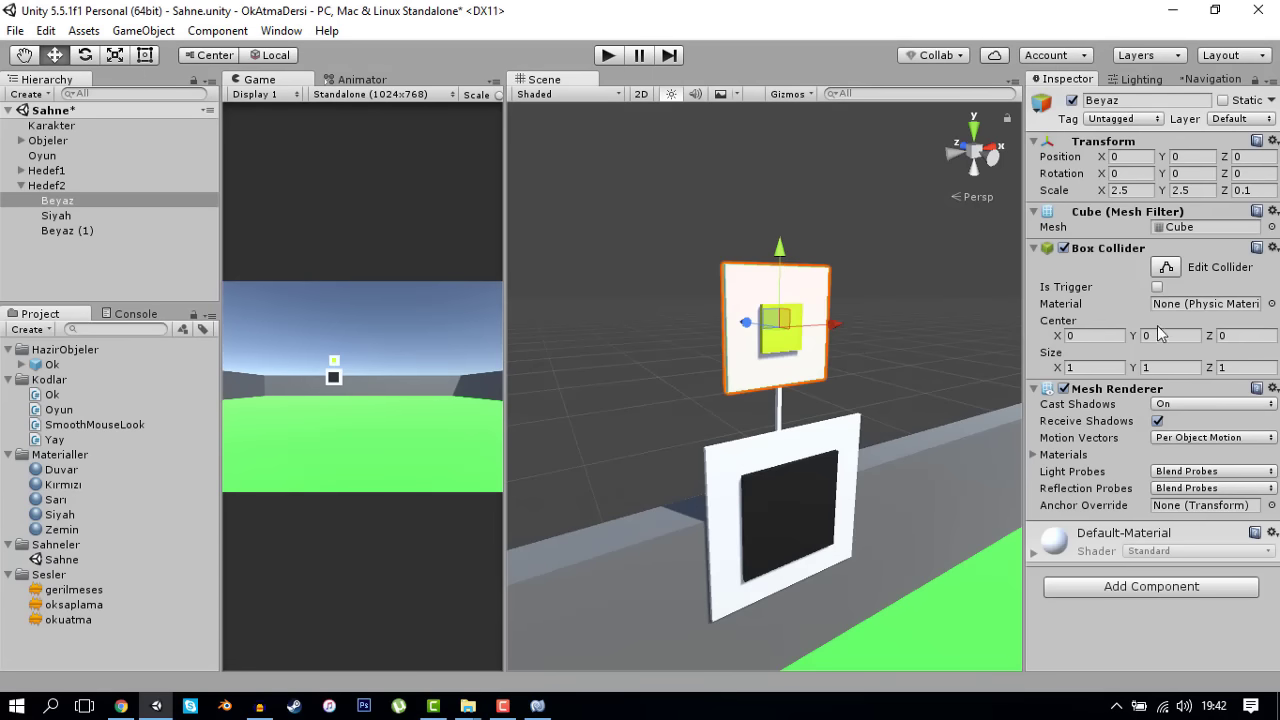
left_click_drag(62, 484, 1087, 626)
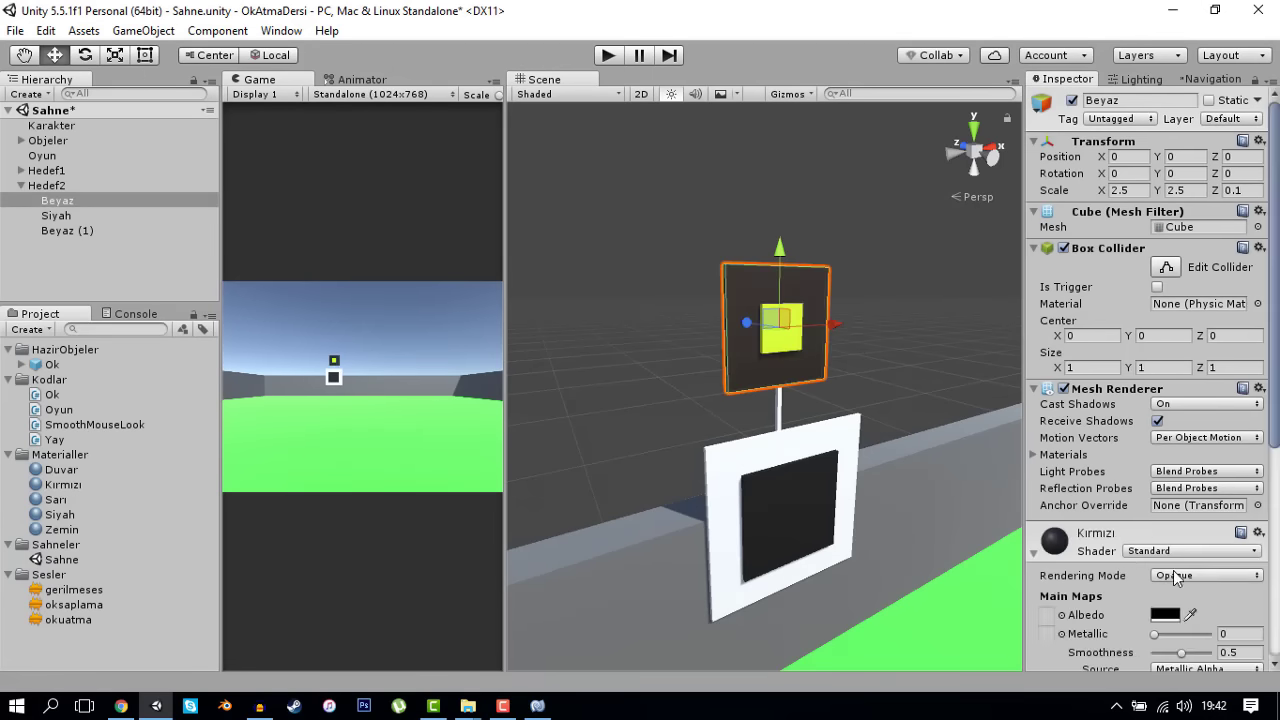
left_click(1165, 614)
left_click(144, 217)
left_click(210, 120)
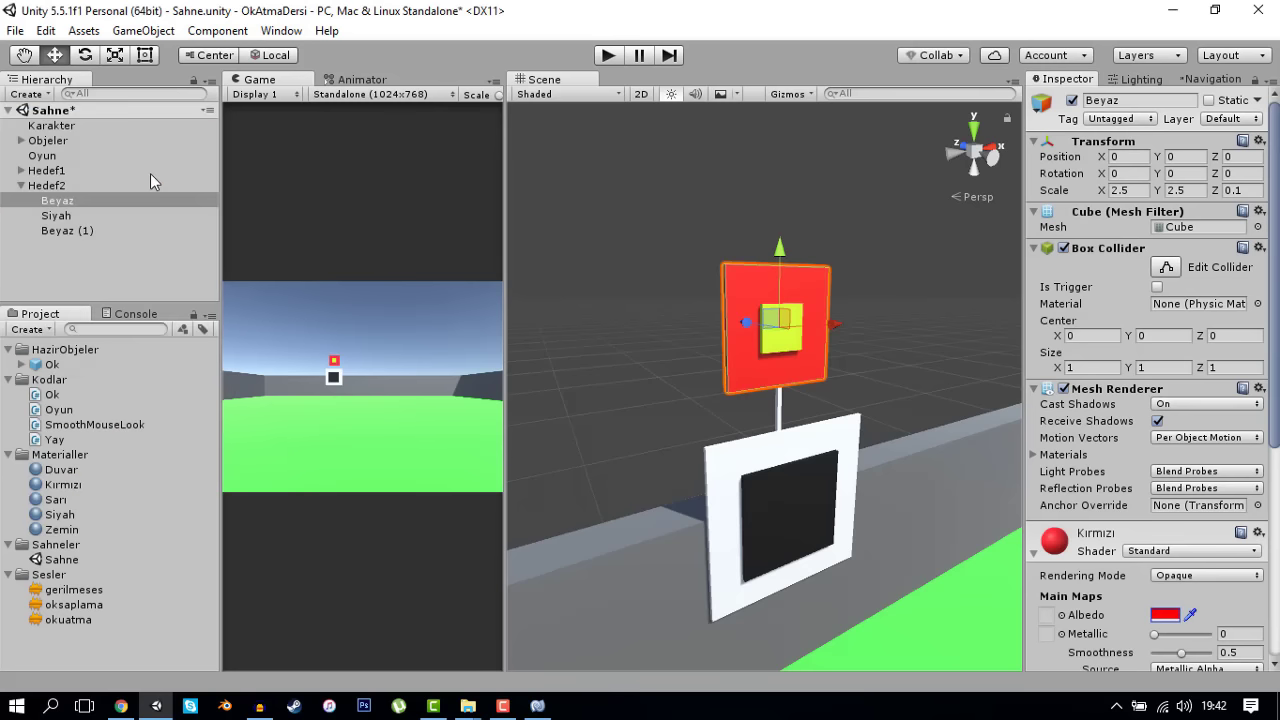
- Set the Beyaz (1) post's width scale to 0.2 and save the scene
left_click(118, 282)
left_click(56, 228)
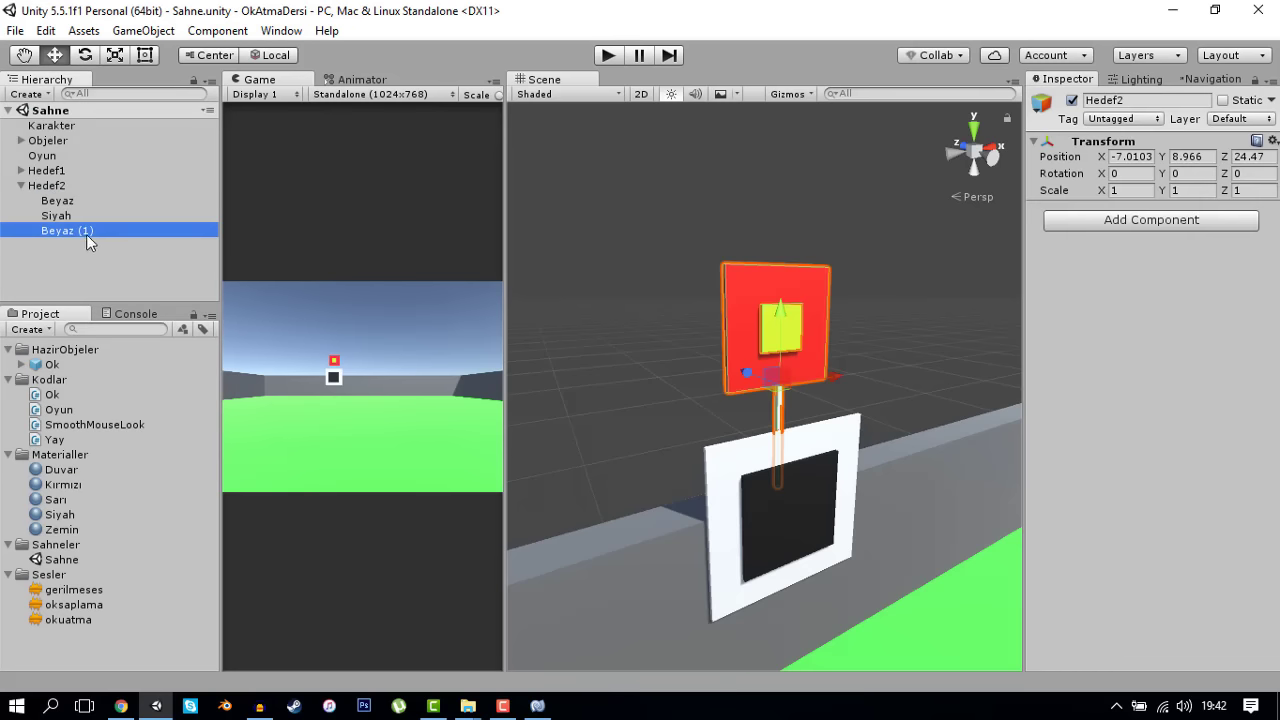
left_click(1121, 189)
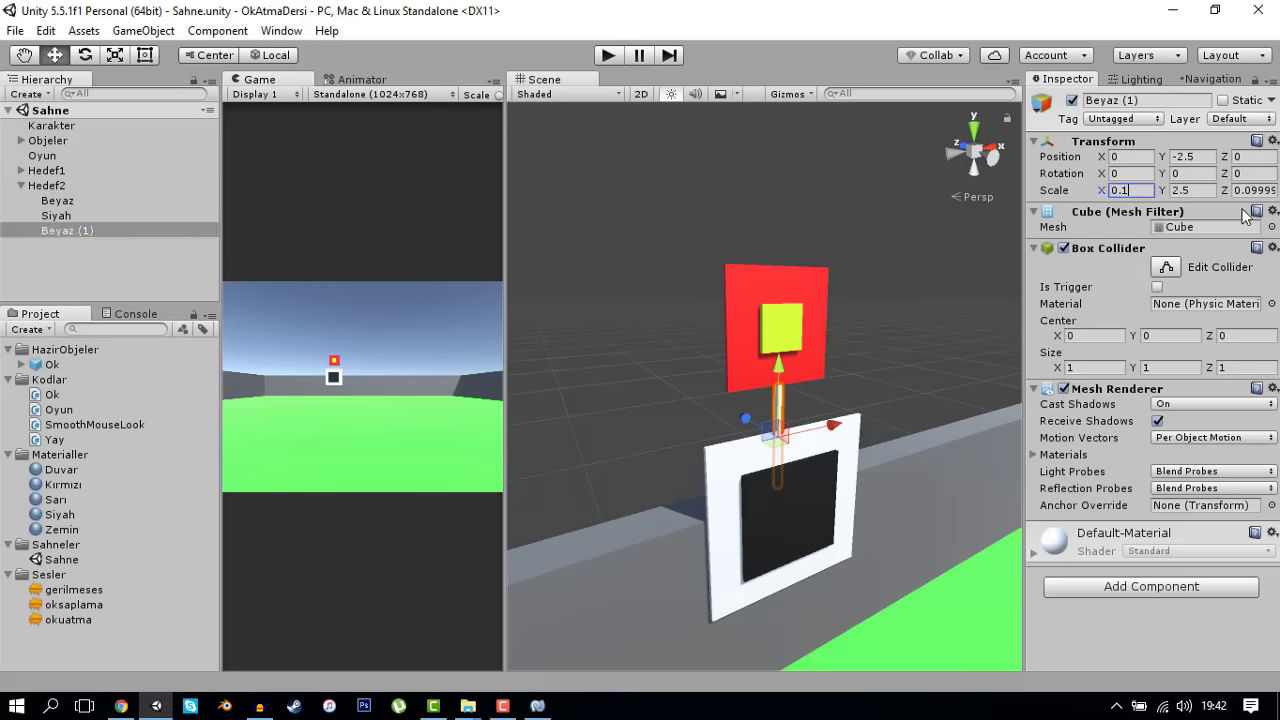
type("0.2")
left_click(65, 186)
key("ctrl+s")
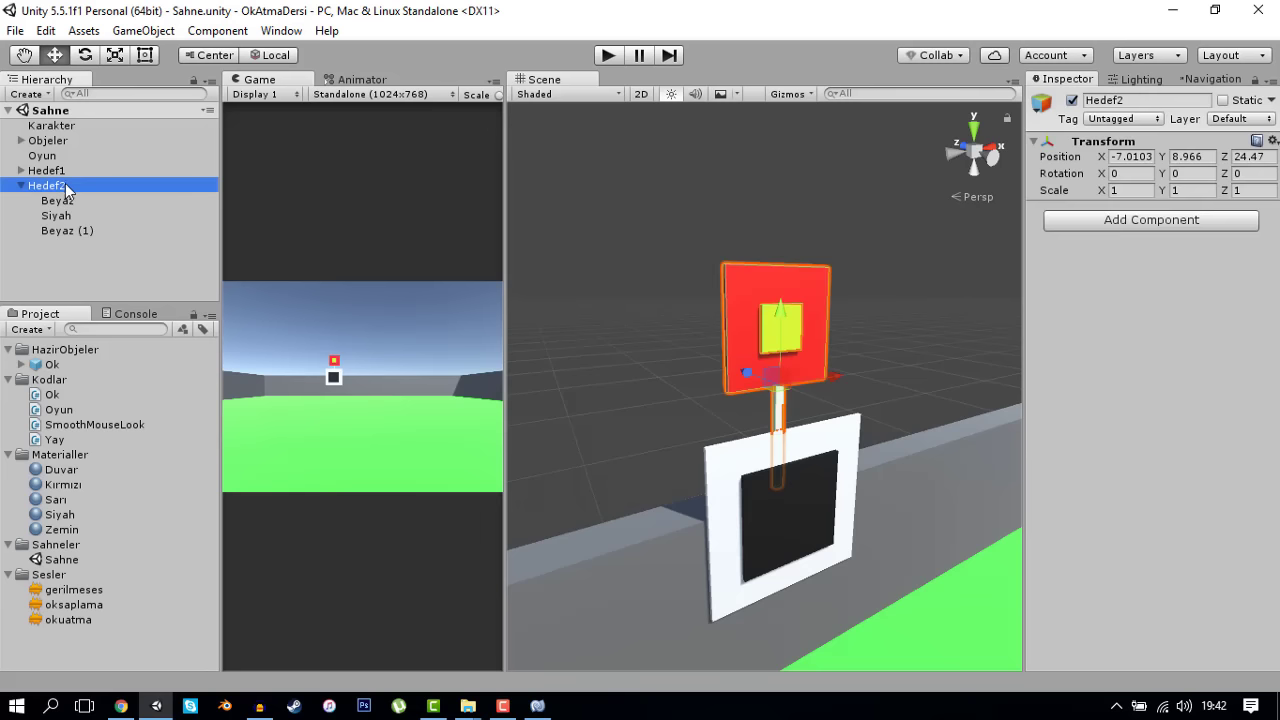
- Slide Hedef2 left and set its Position X to -22.5
right_click_drag(607, 298, 971, 349)
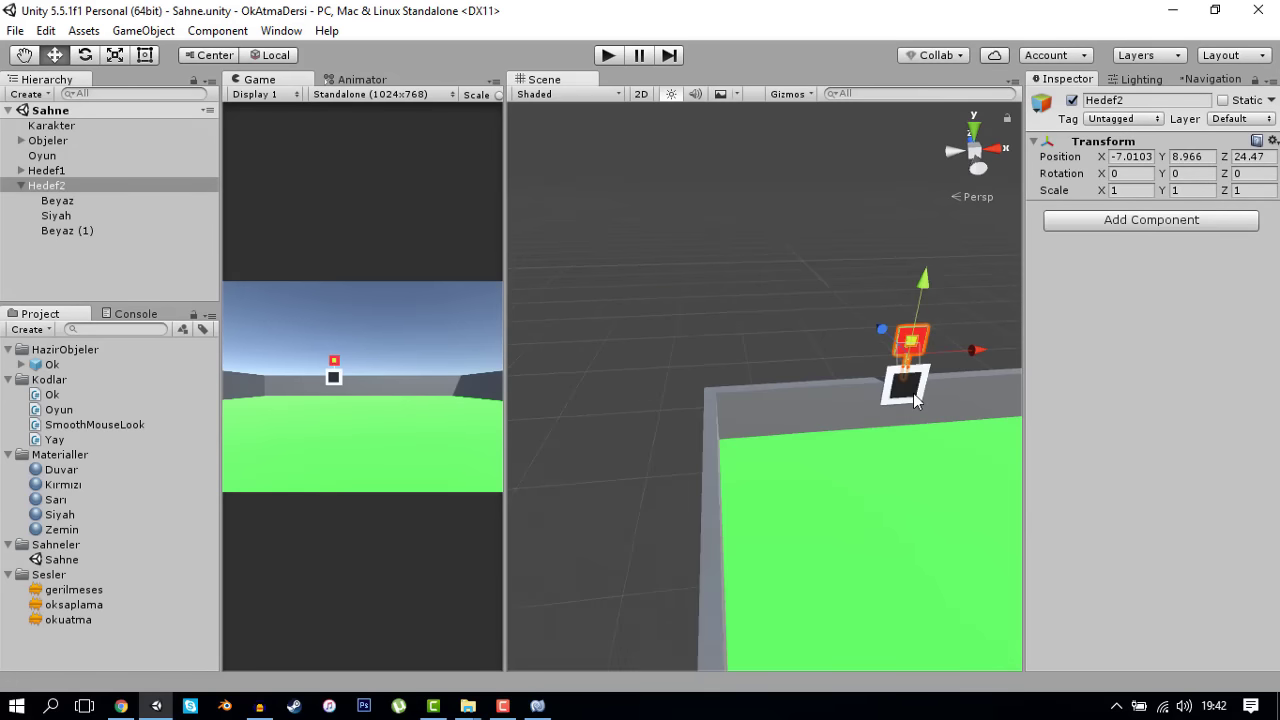
left_click_drag(971, 349, 803, 417)
key("f")
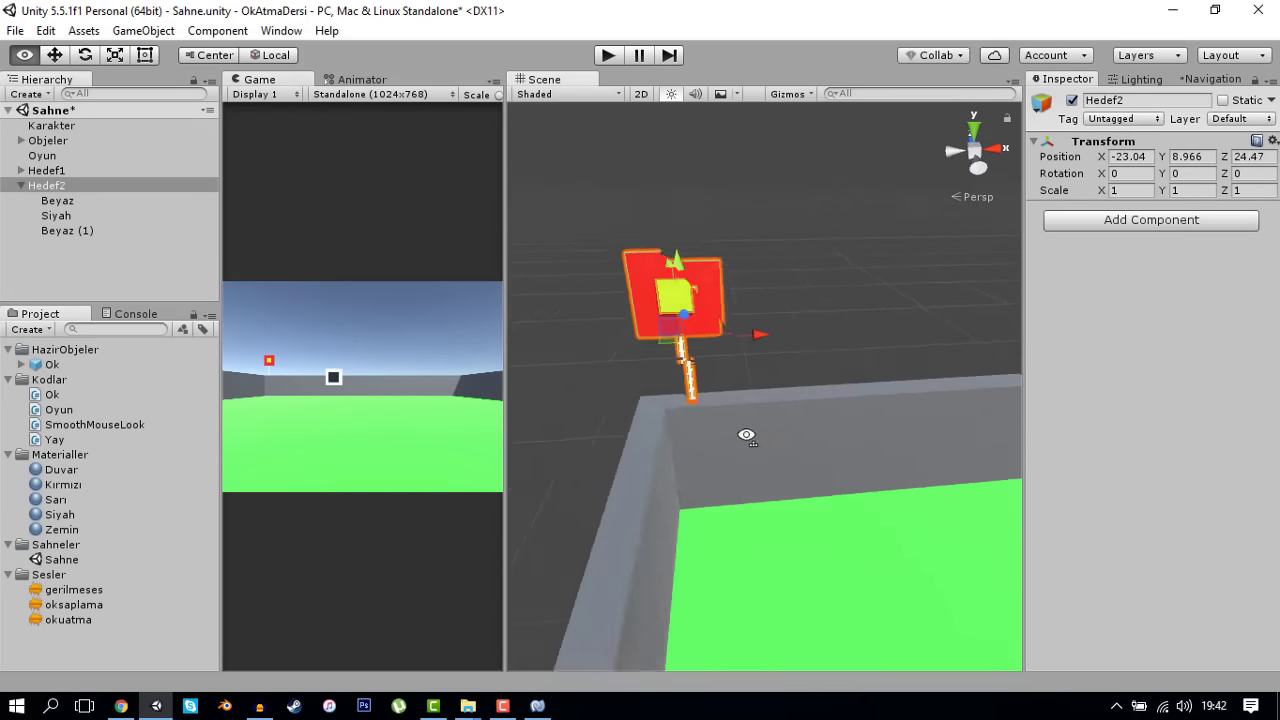
left_click(1145, 157)
key("BackSpace")
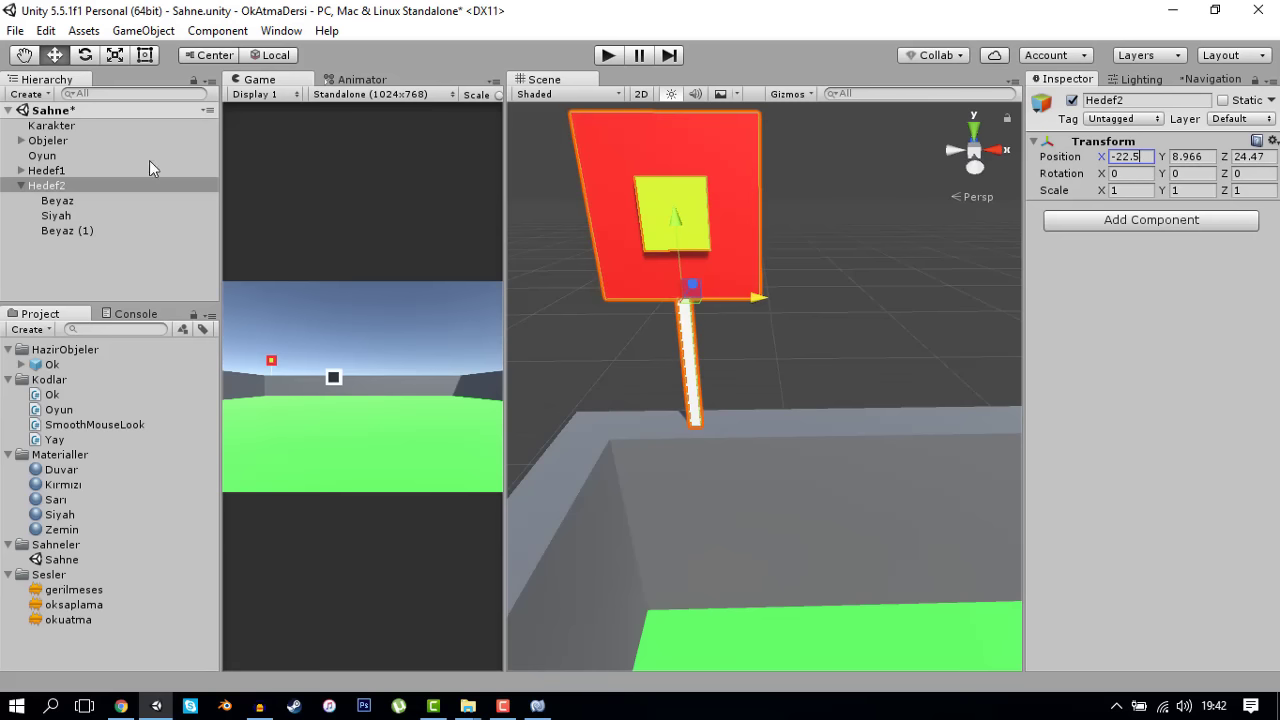
left_click(52, 188)
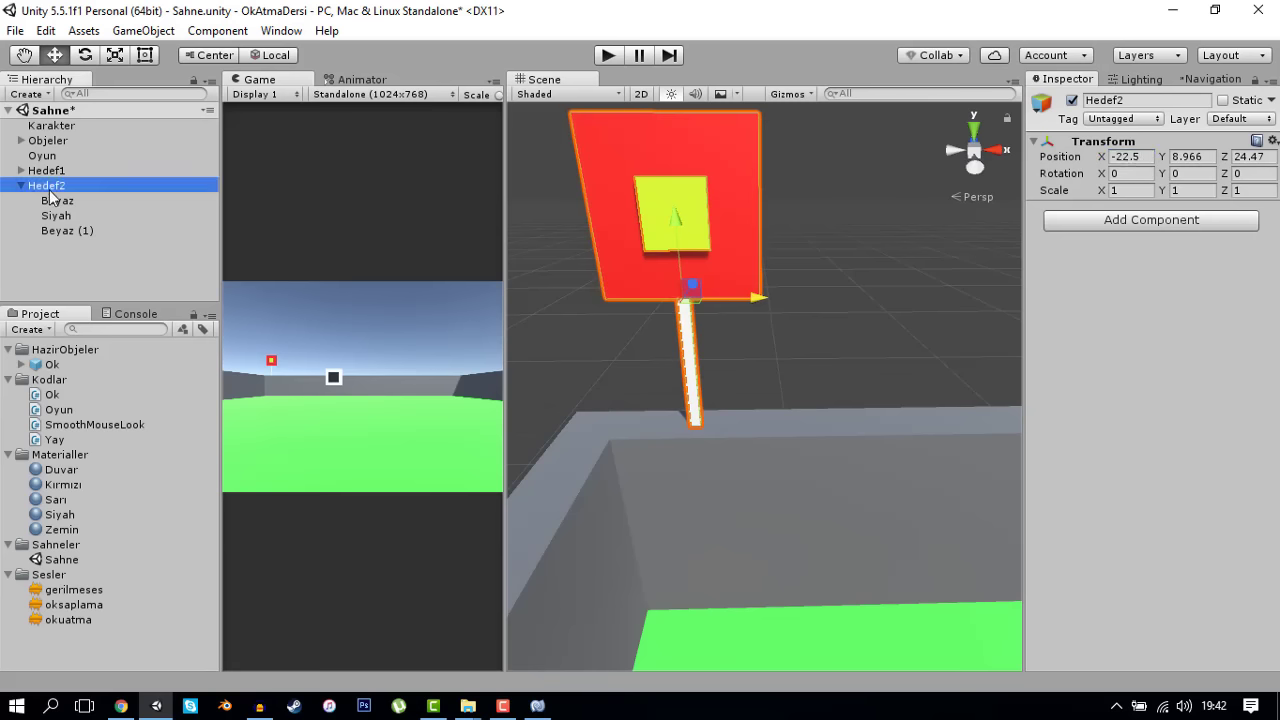
- From the Animation window, create a Hedef2-Kayma clip saved in a new Animasyonlar folder
left_click(281, 30)
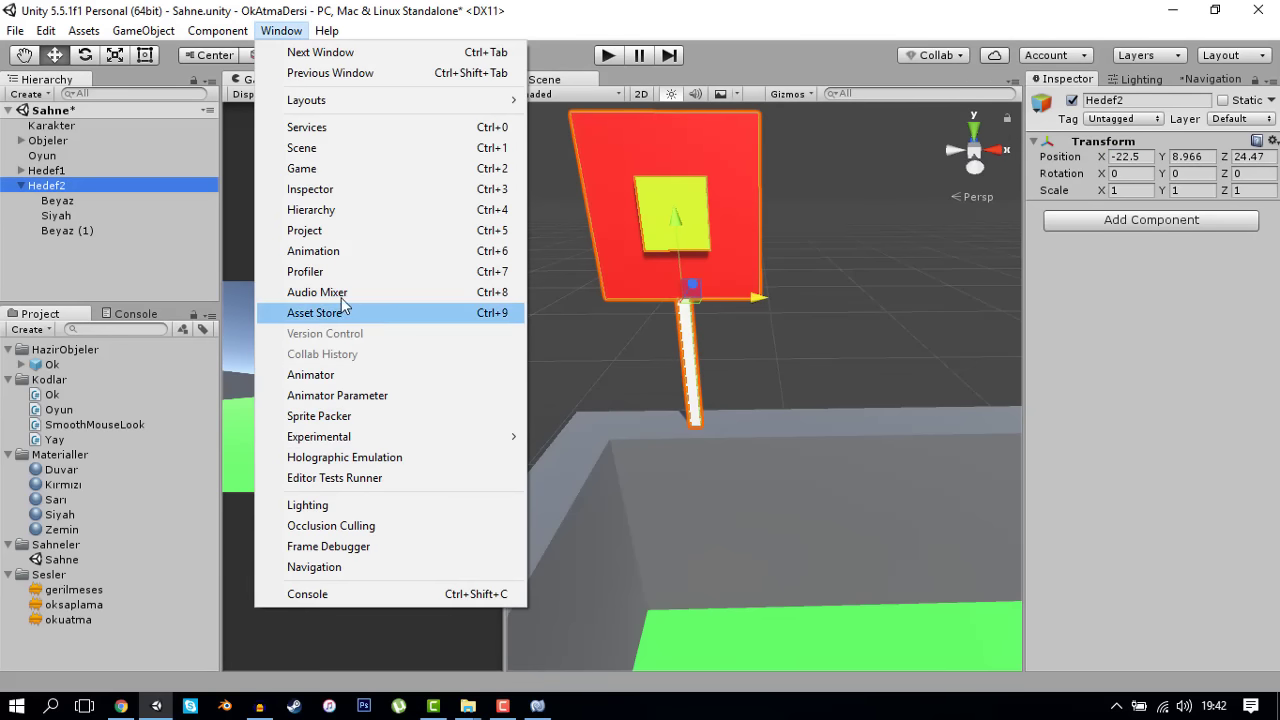
left_click(288, 251)
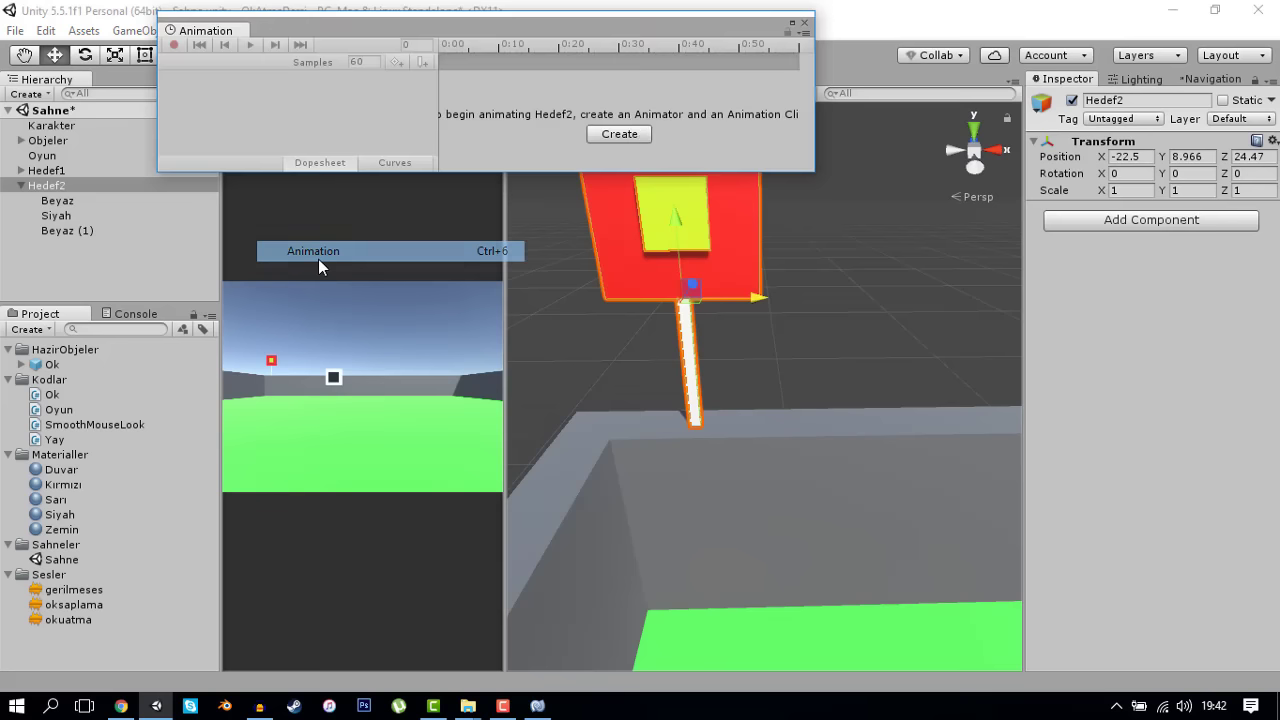
left_click(619, 134)
left_click(140, 116)
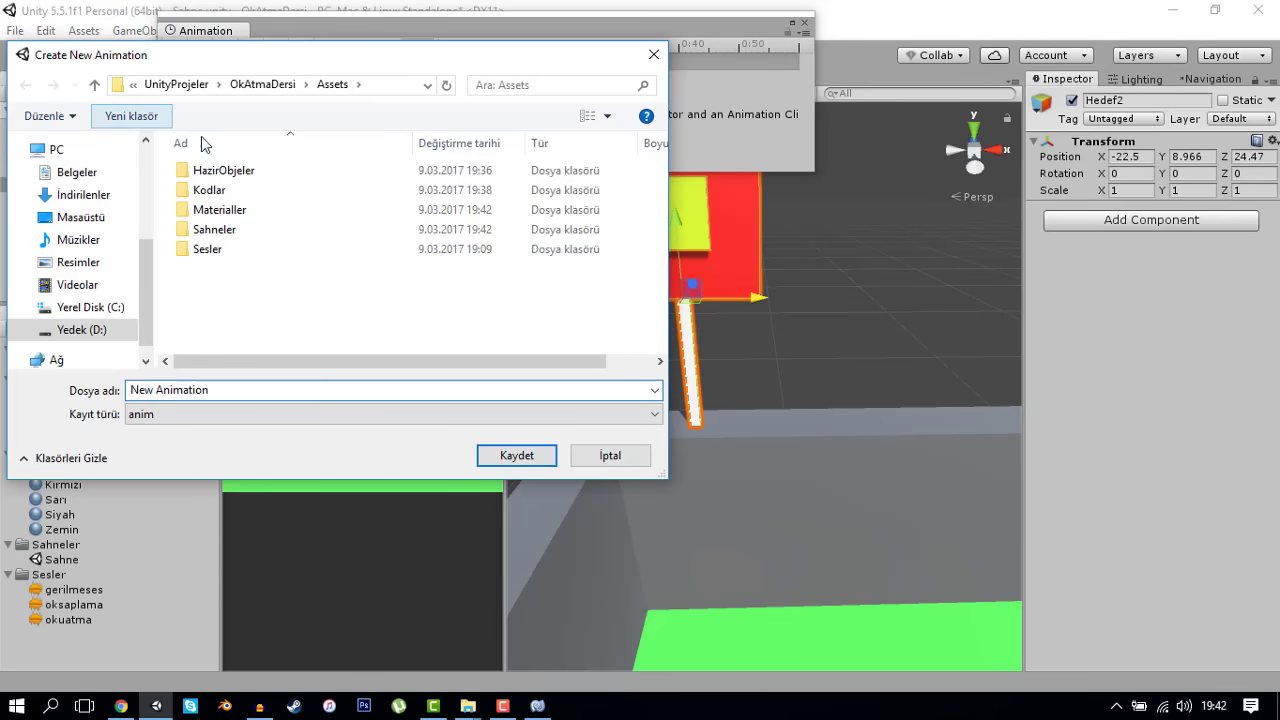
type("Anim")
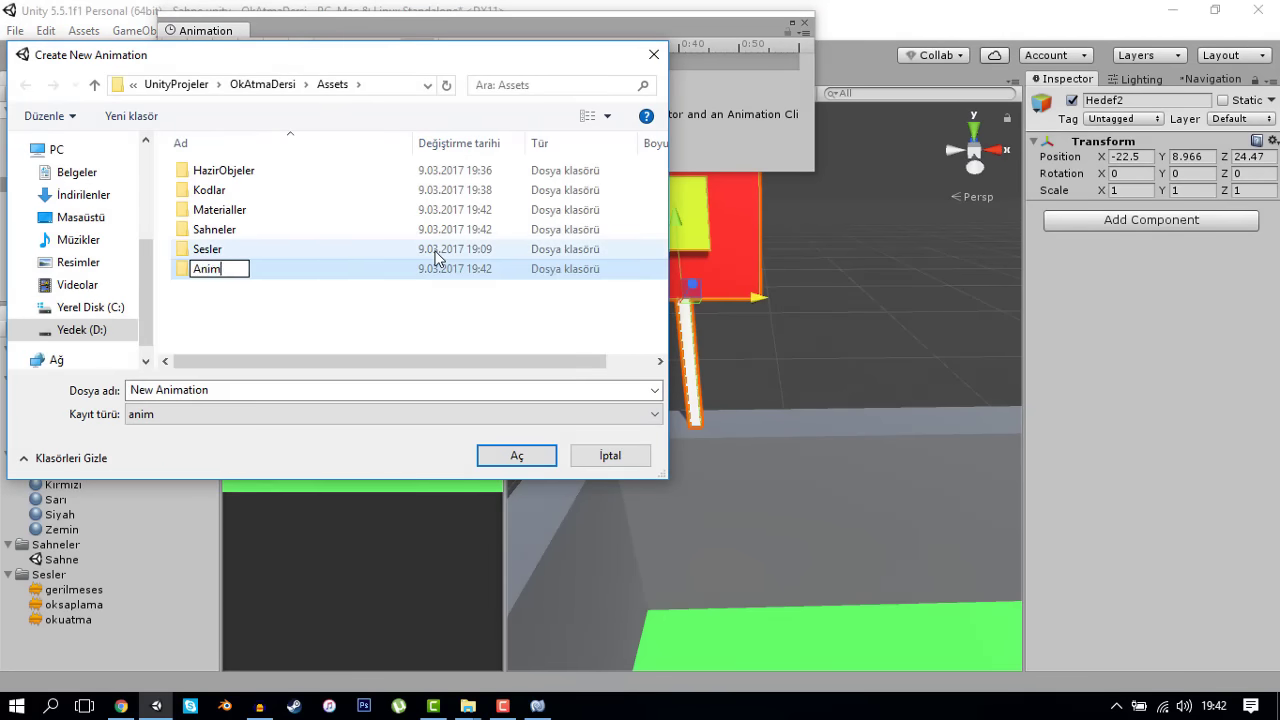
type("asyonlar")
key("Return")
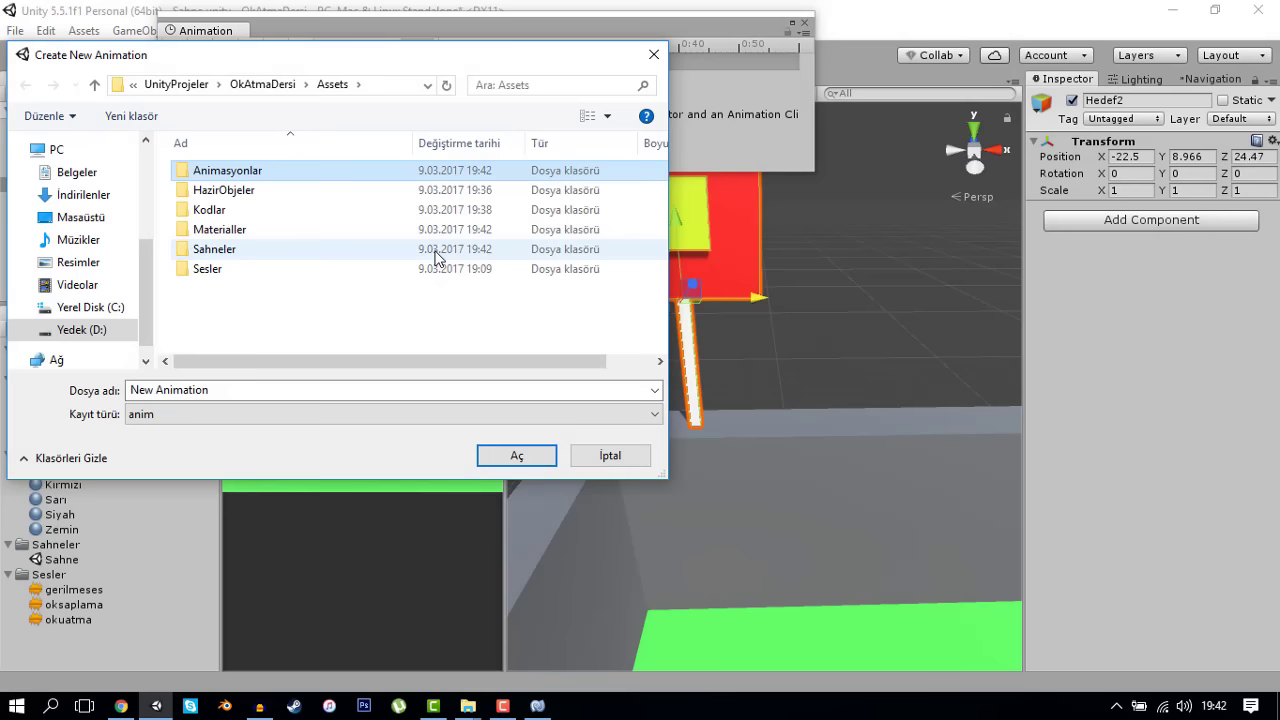
double_click(378, 173)
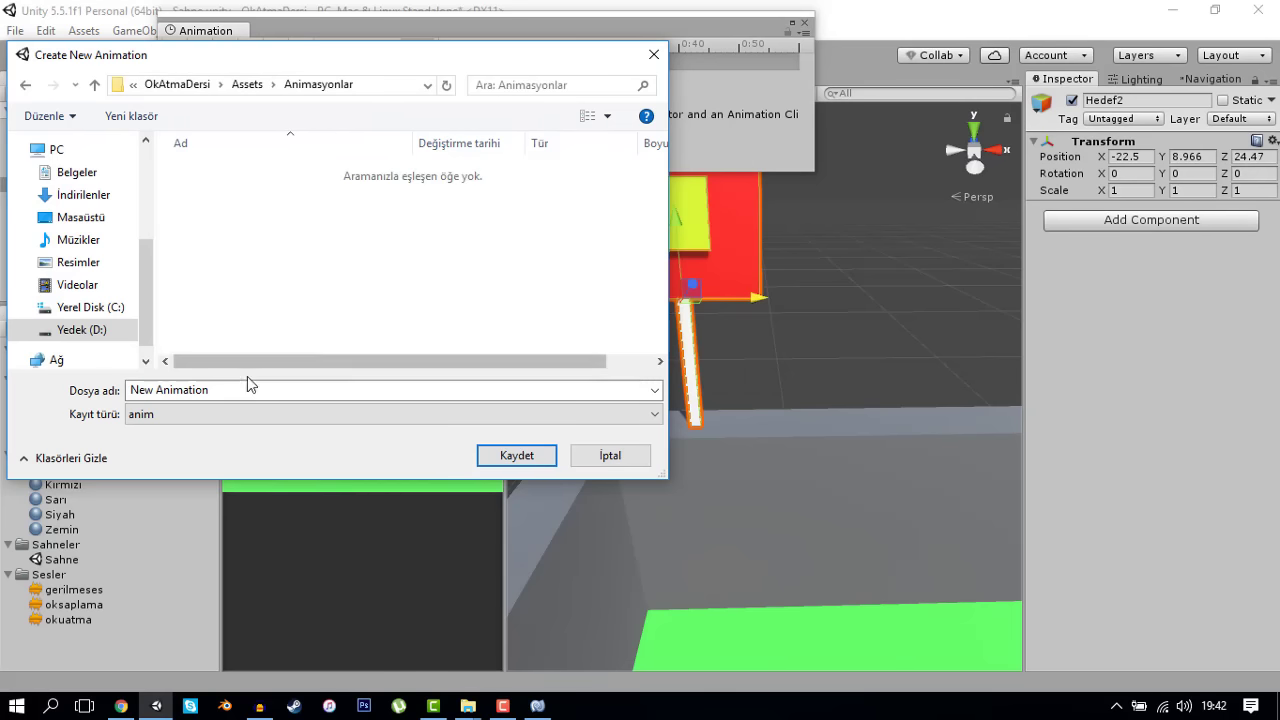
triple_click(247, 388)
key("BackSpace")
type("edefg")
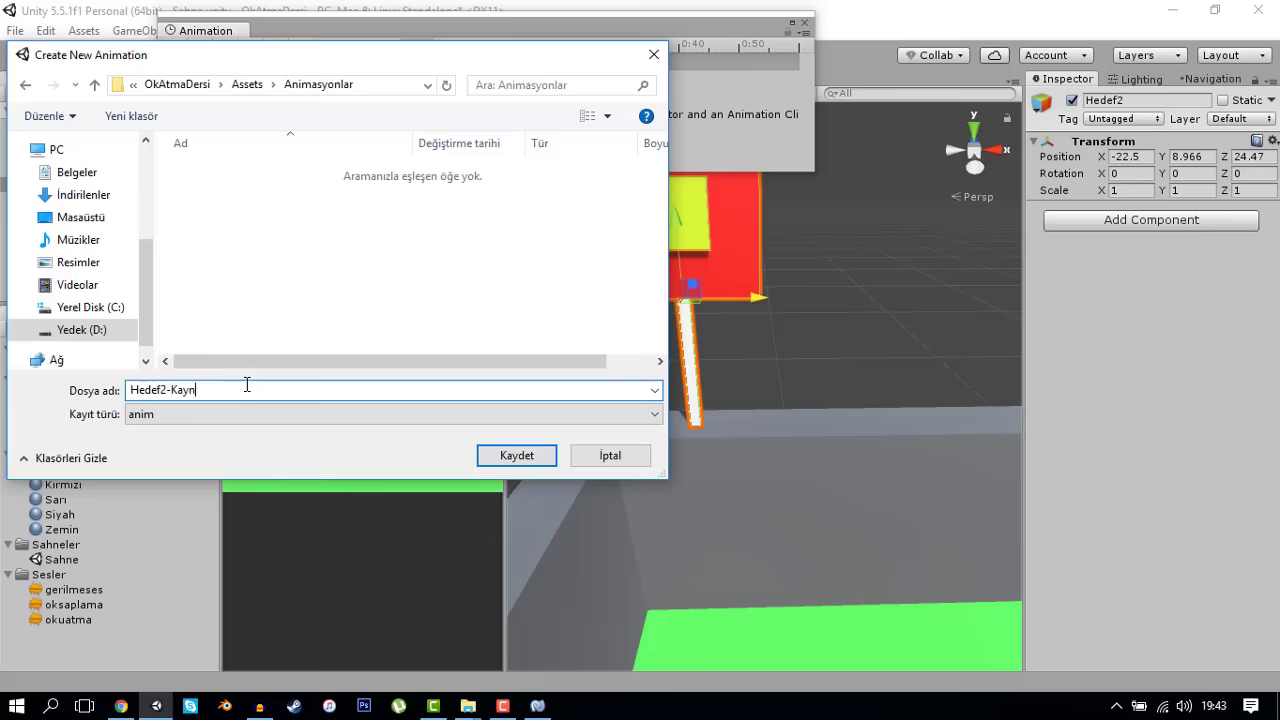
key("Return")
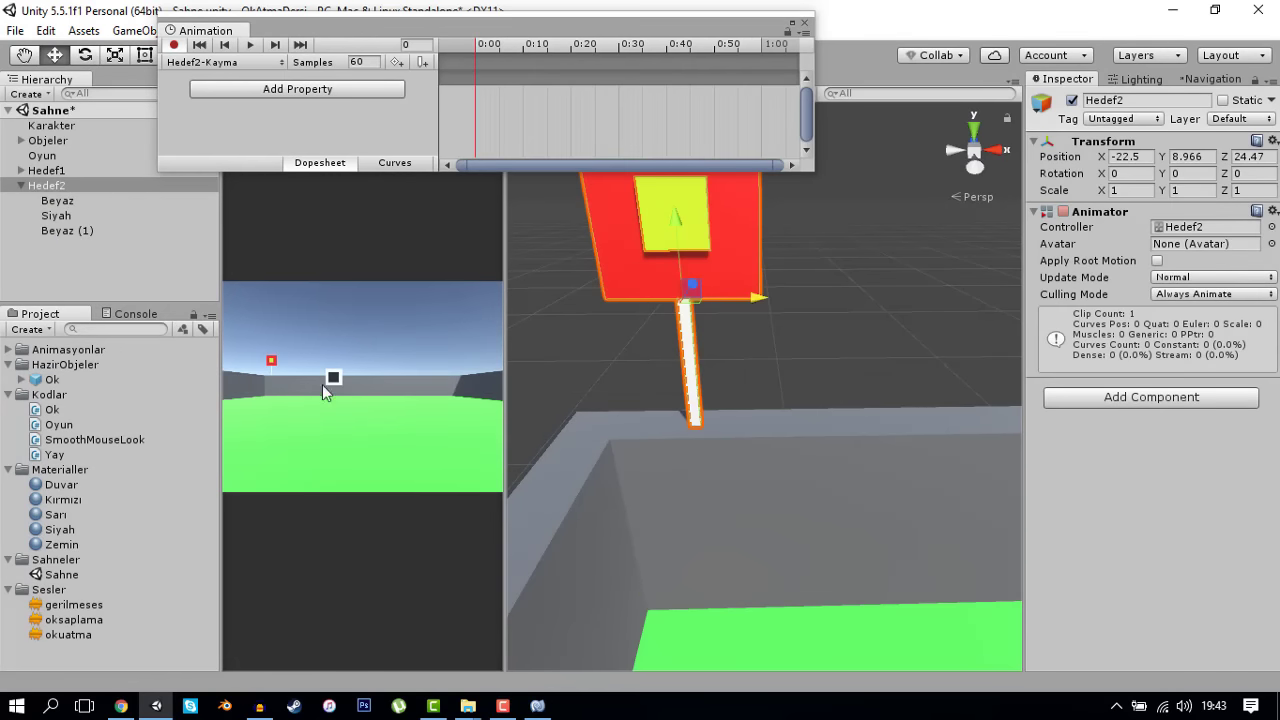
- At frame 300, set Hedef2's Position X to 22.5 to record keyframes
scroll(678, 385, "down", 5)
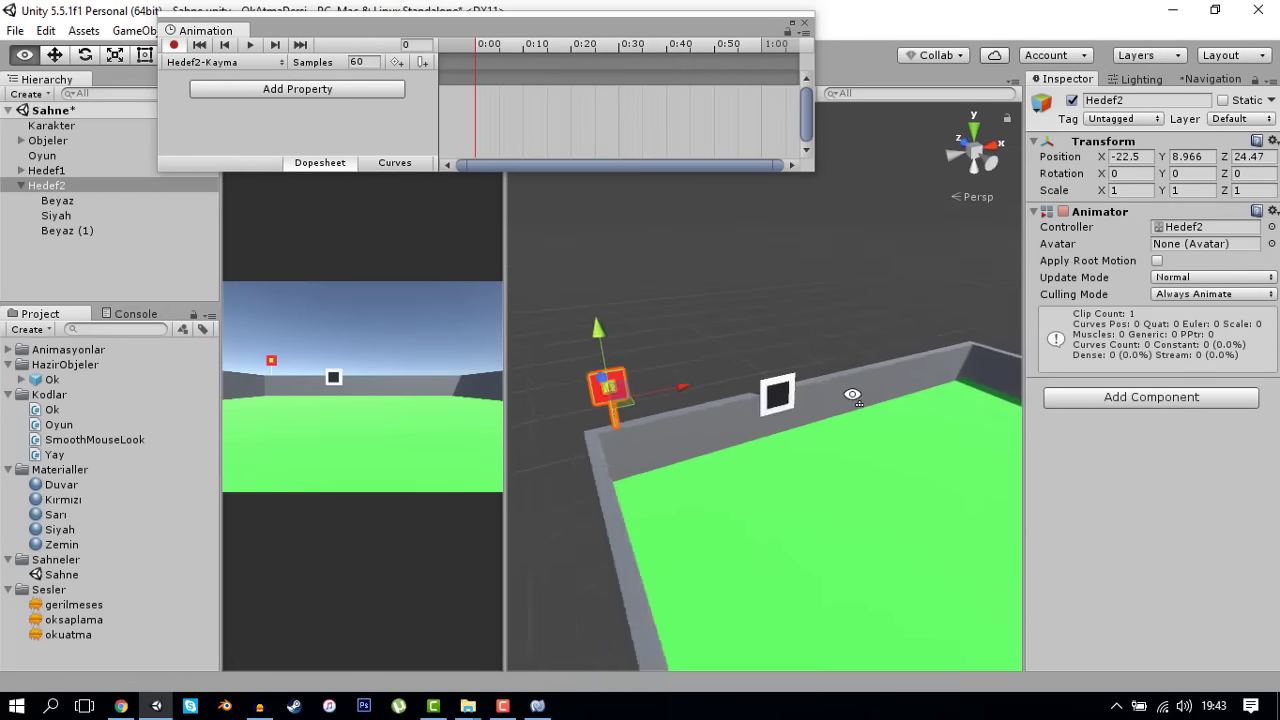
left_click_drag(708, 399, 610, 400, "alt")
scroll(592, 93, "down", 1)
scroll(592, 93, "down", 2)
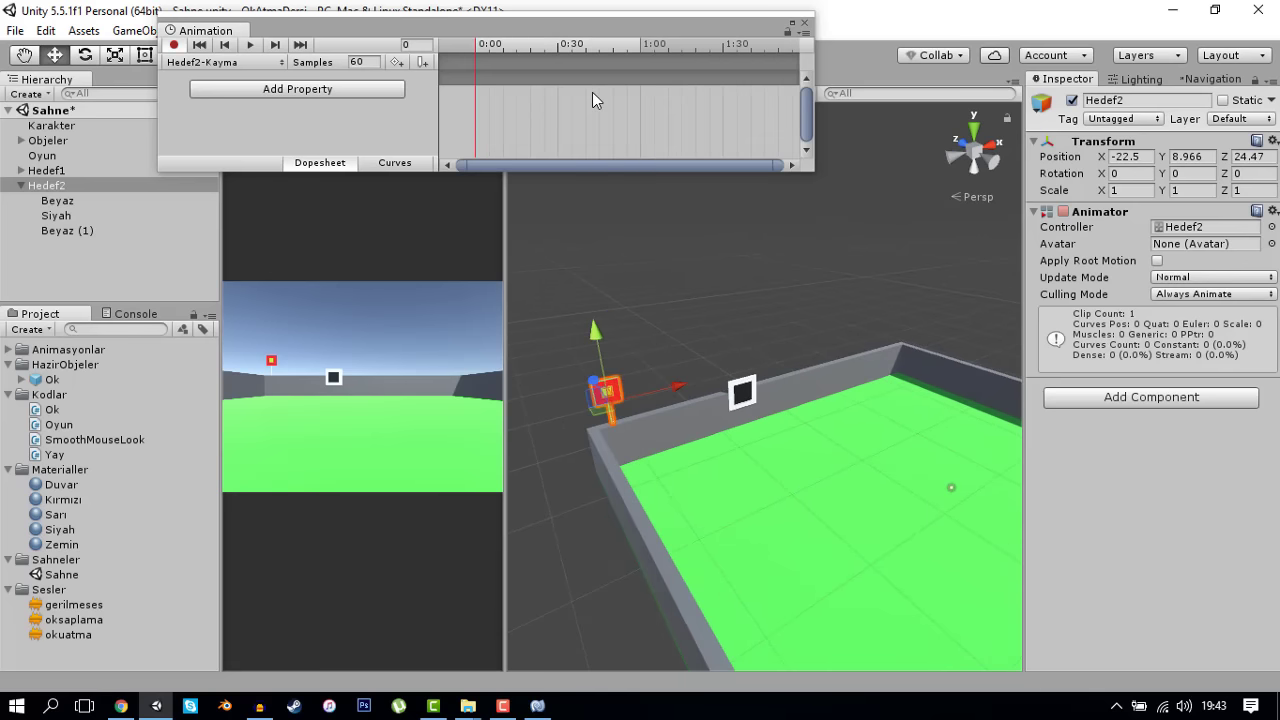
left_click(342, 37)
type("300")
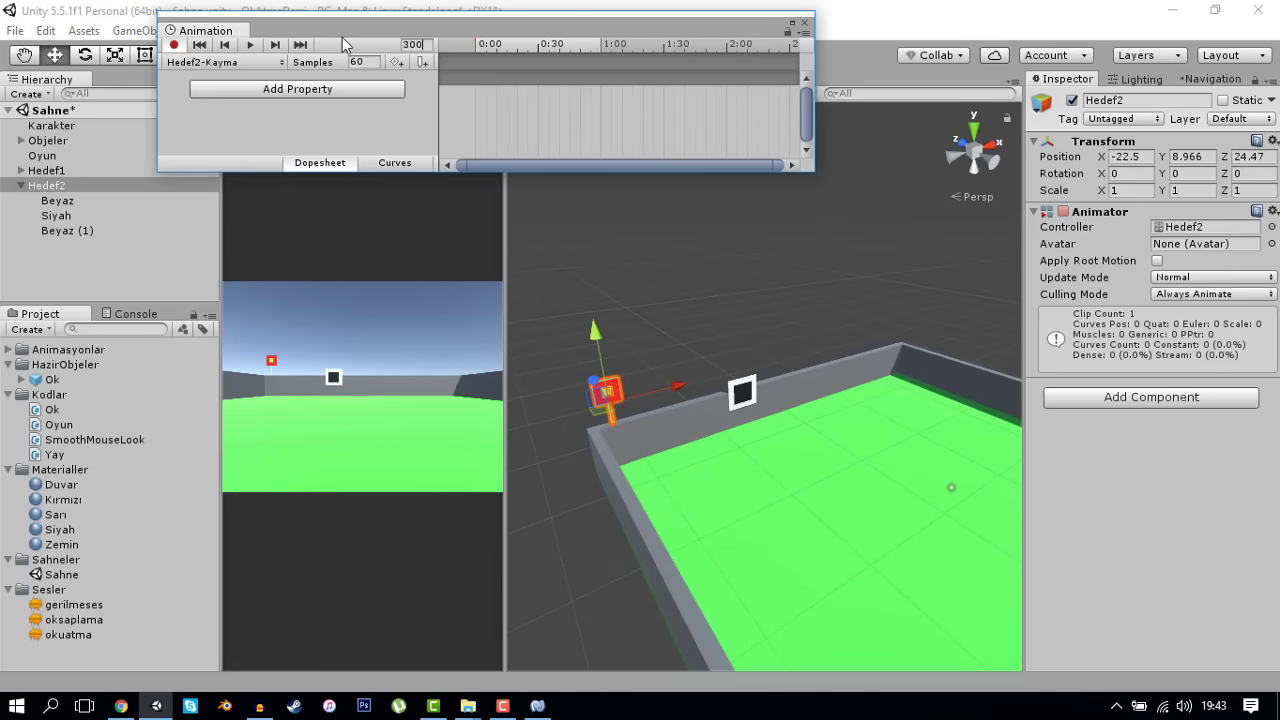
scroll(673, 105, "down", 2)
scroll(672, 88, "down", 1)
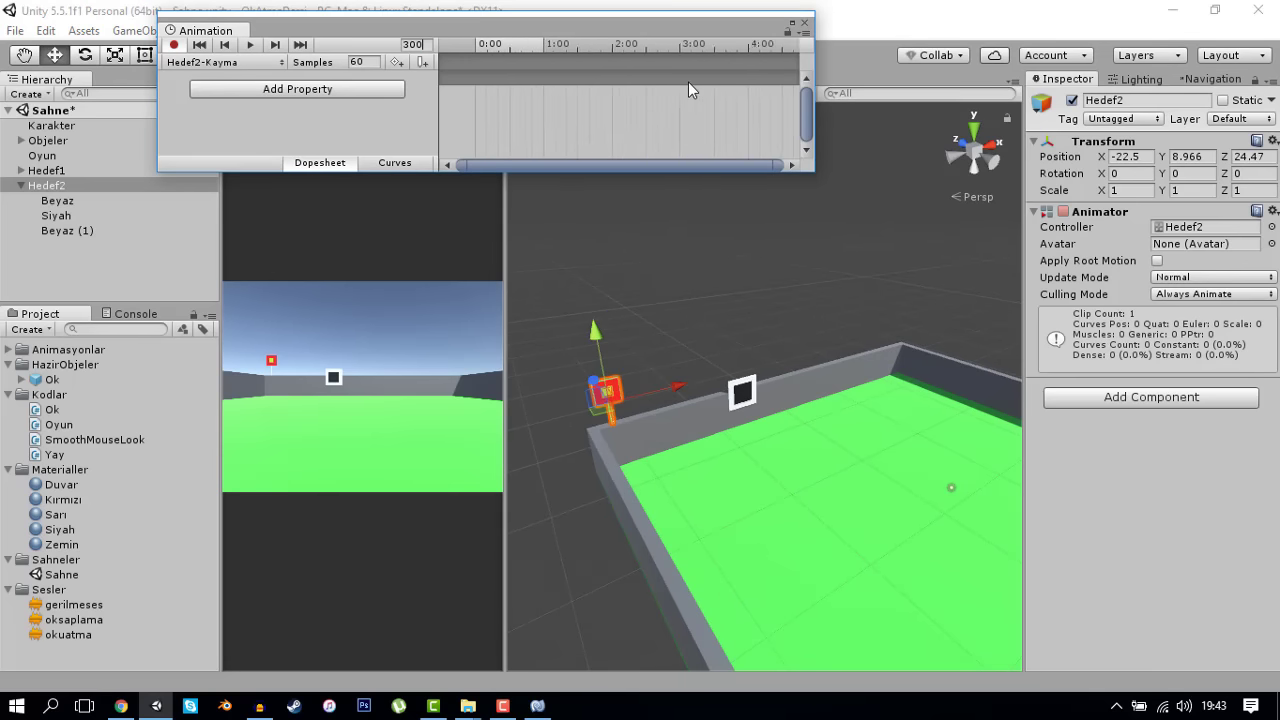
scroll(688, 83, "down", 1)
scroll(688, 83, "down", 1)
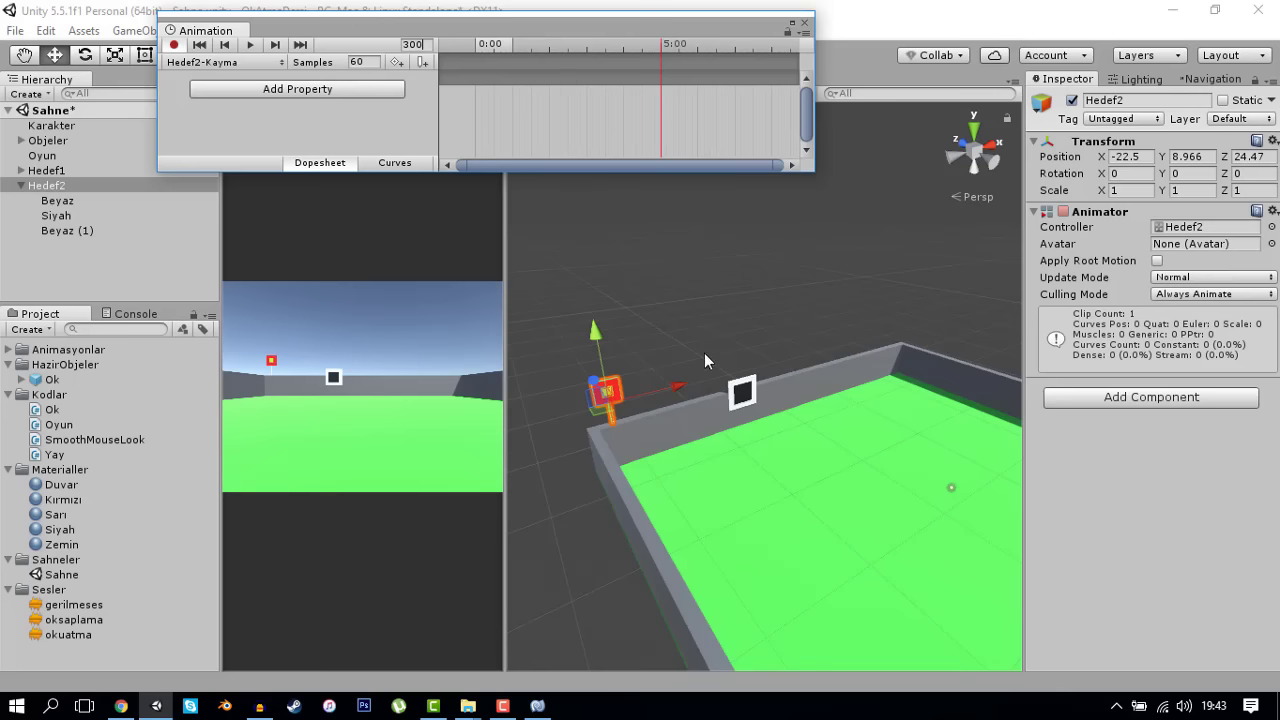
left_click(1143, 160)
key("Home")
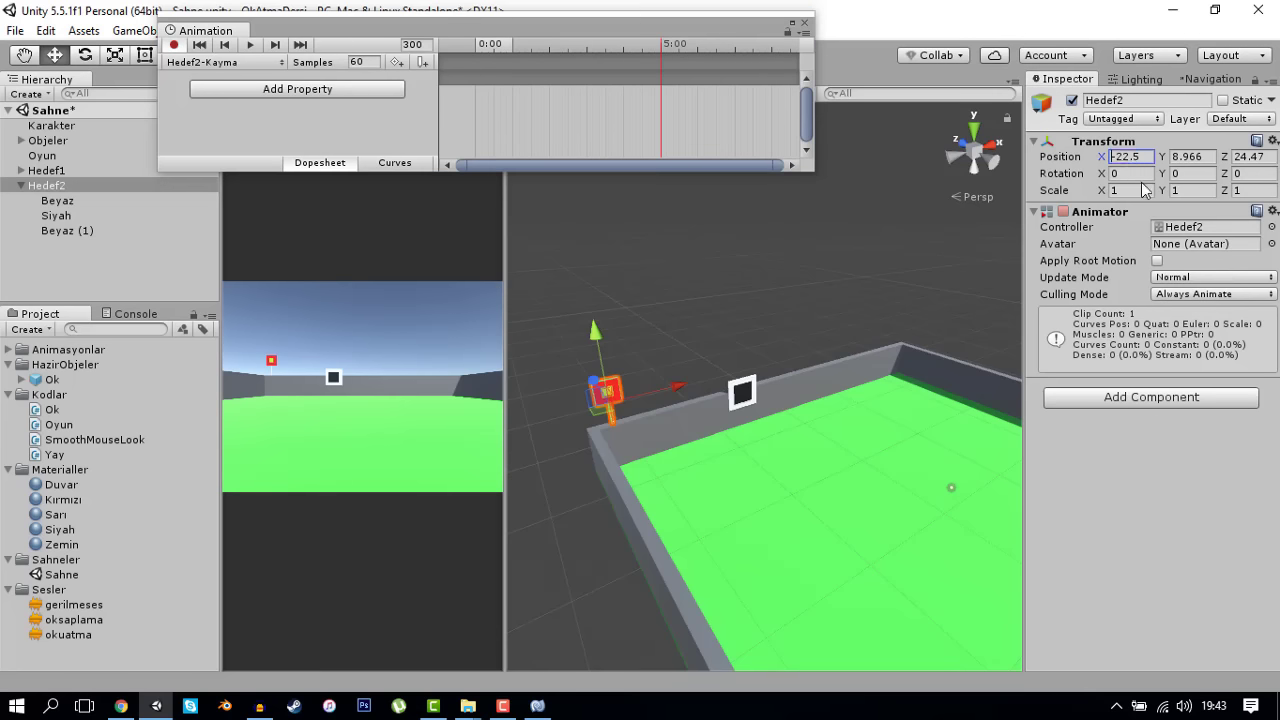
key("Delete")
- Scrub the timeline to frames 300 and 600, then play the sliding animation
left_click_drag(989, 318, 713, 330, "alt")
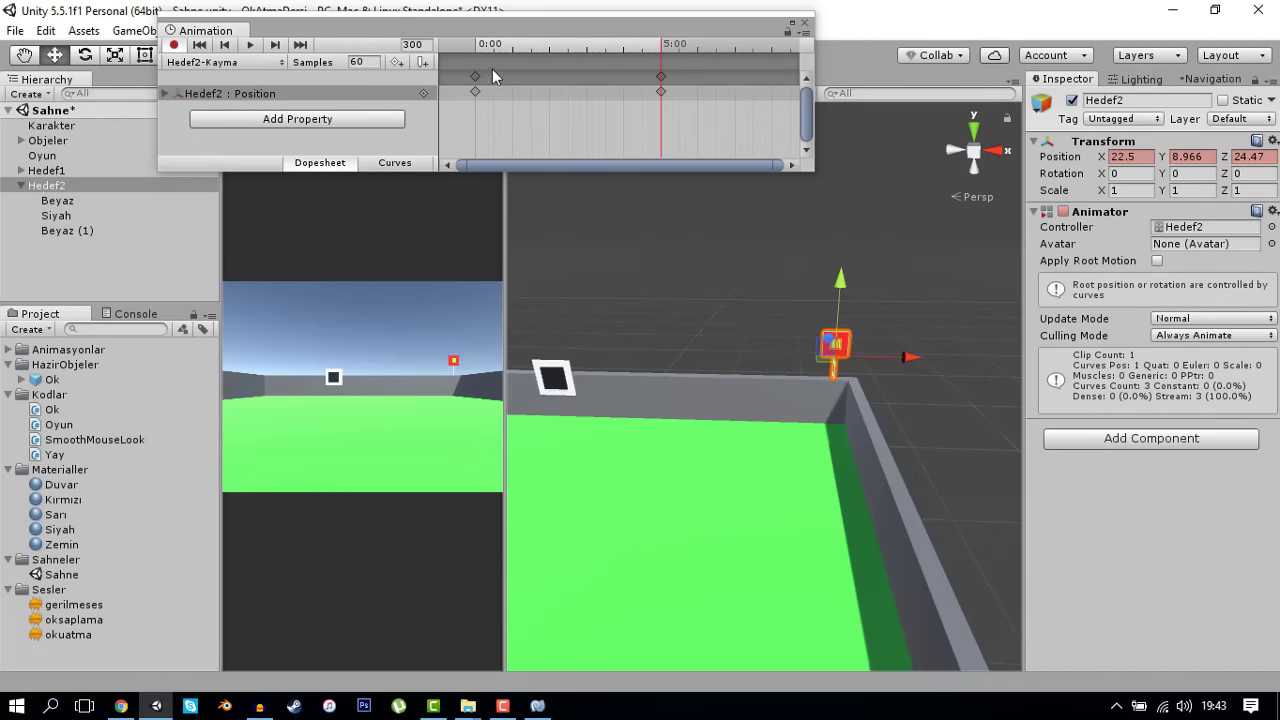
left_click(476, 44)
left_click_drag(795, 232, 527, 113, "alt")
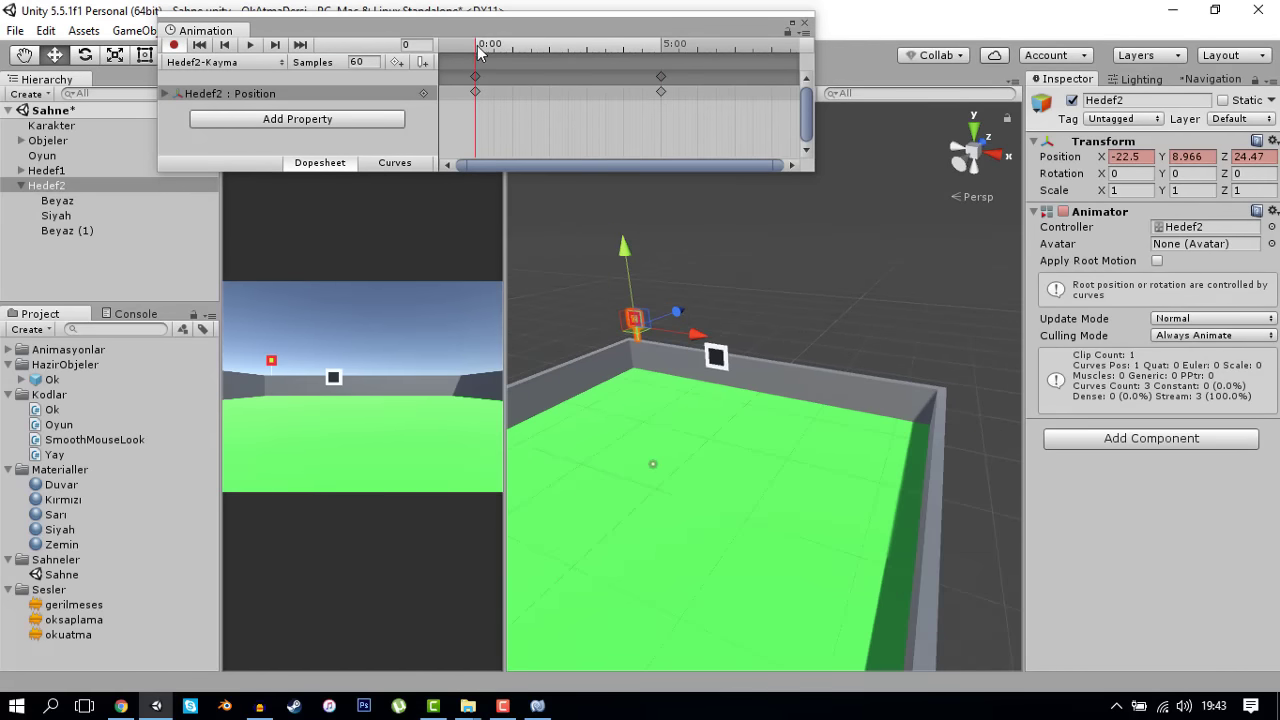
left_click_drag(478, 46, 661, 50)
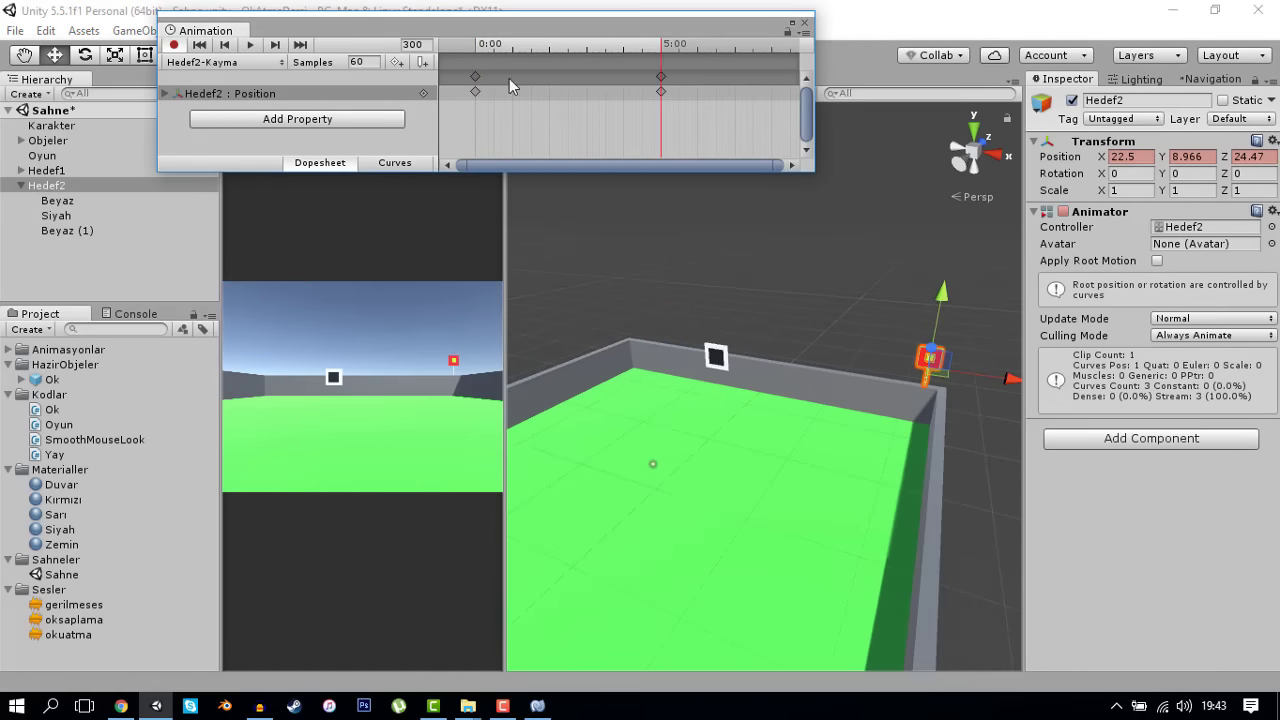
left_click(415, 44)
type("60")
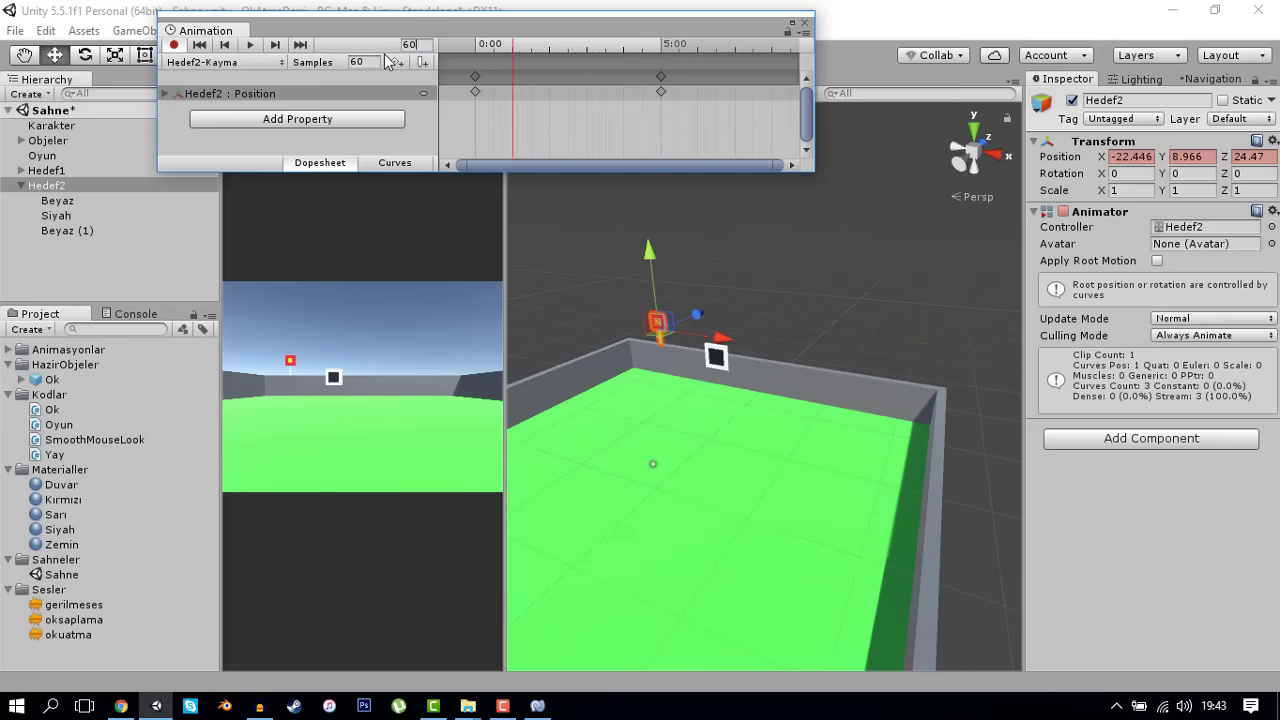
type("0")
left_click(1148, 157)
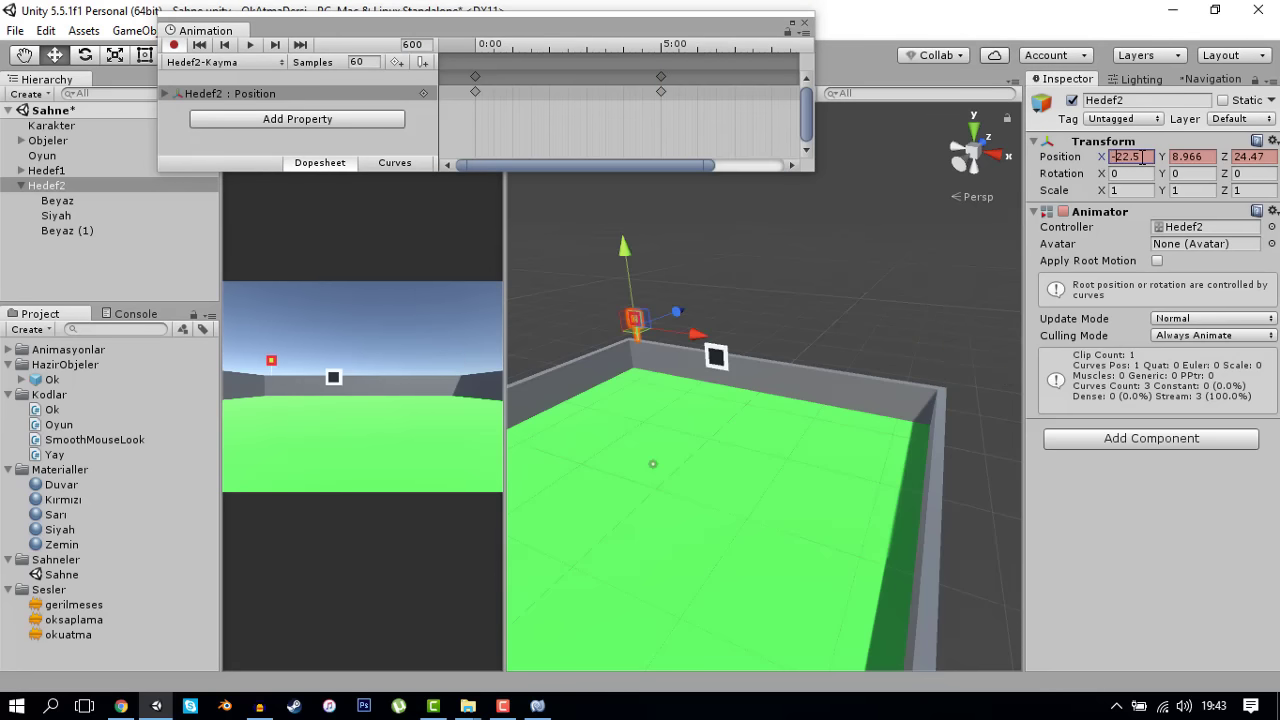
left_click(250, 45)
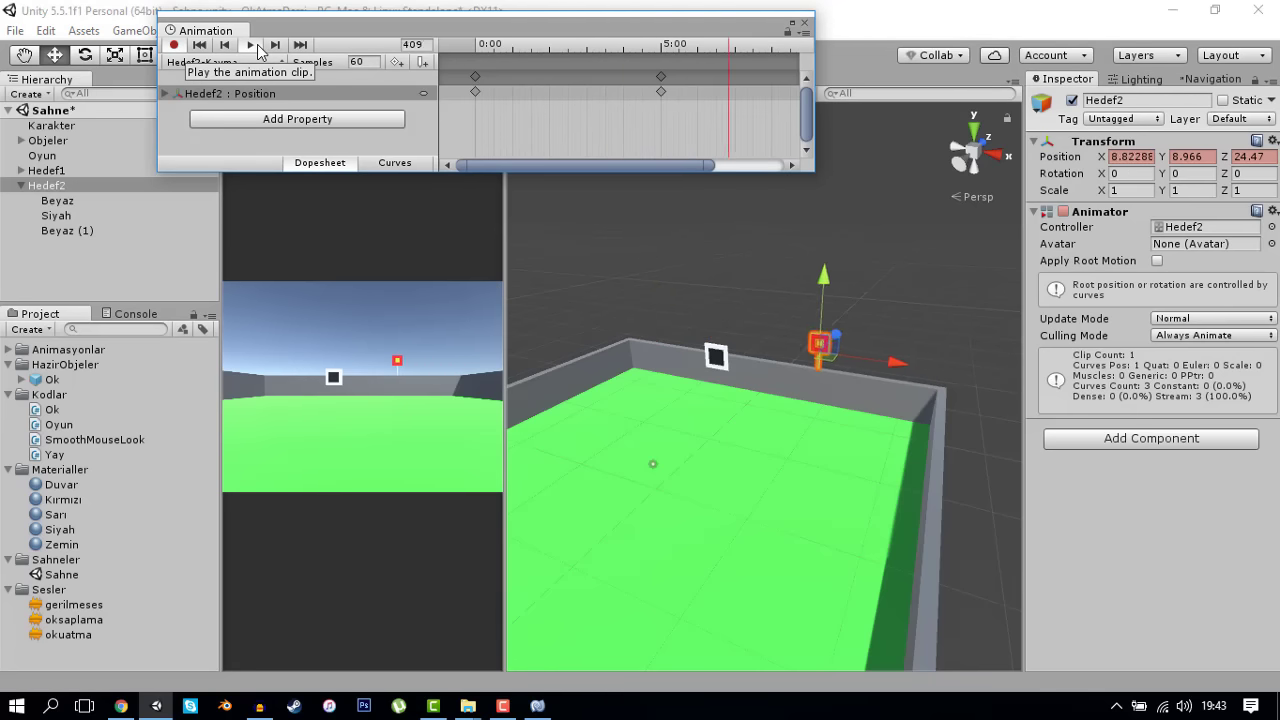
mouse_move(734, 320)
left_mouse_down("alt")
mouse_move(803, 323)
mouse_move(766, 343)
mouse_move(820, 369)
left_mouse_up("alt")
left_click(766, 343)
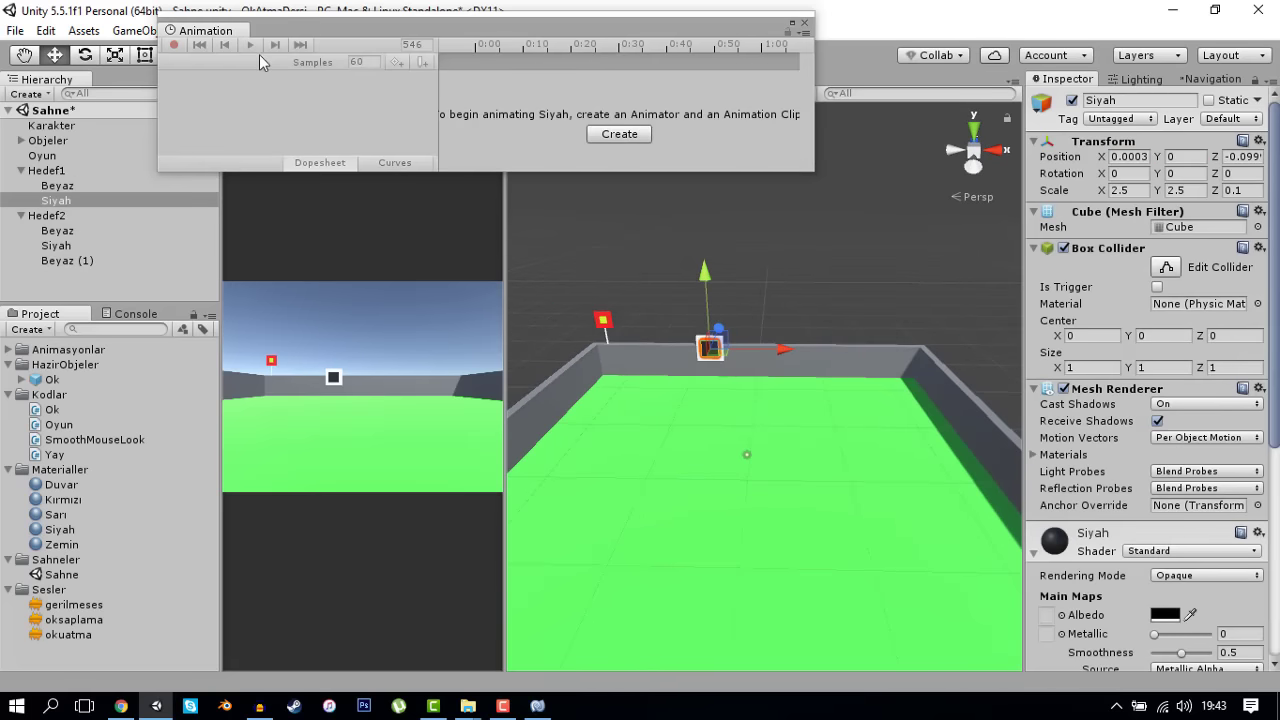
- Close the Animation window and center Hedef1 at Position X 0
left_click(804, 22)
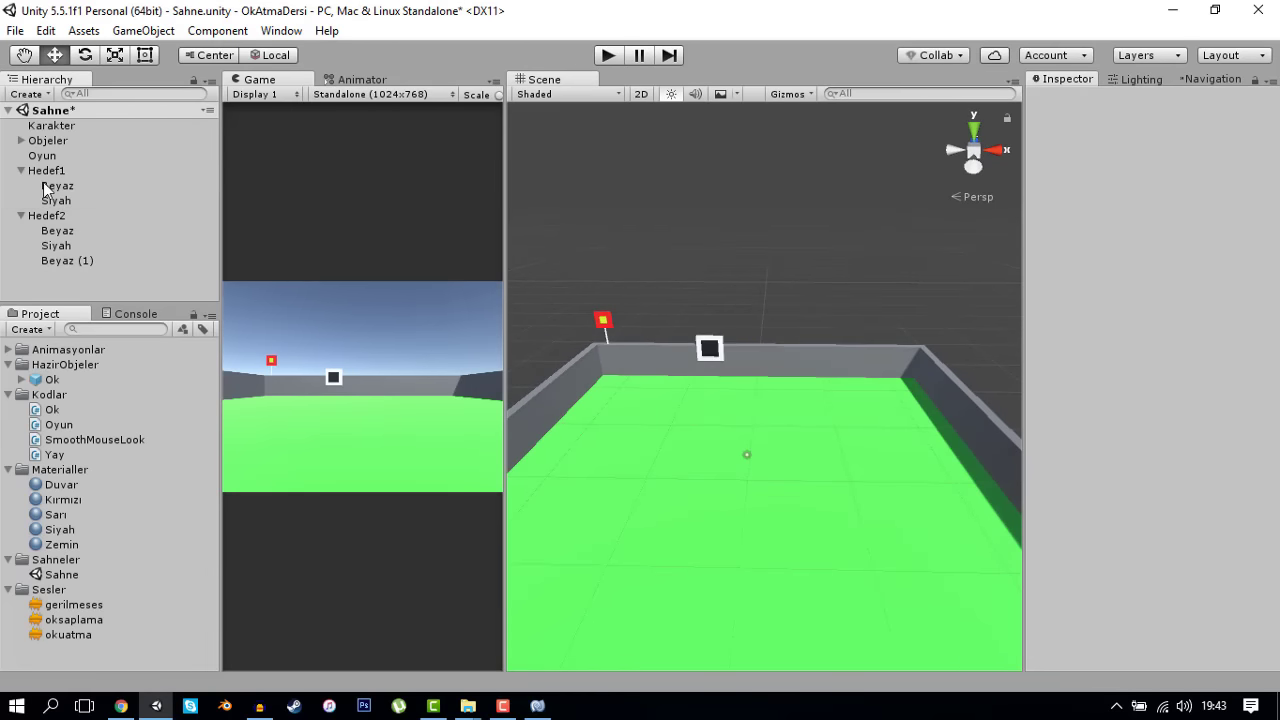
left_click(21, 170)
left_click(47, 170)
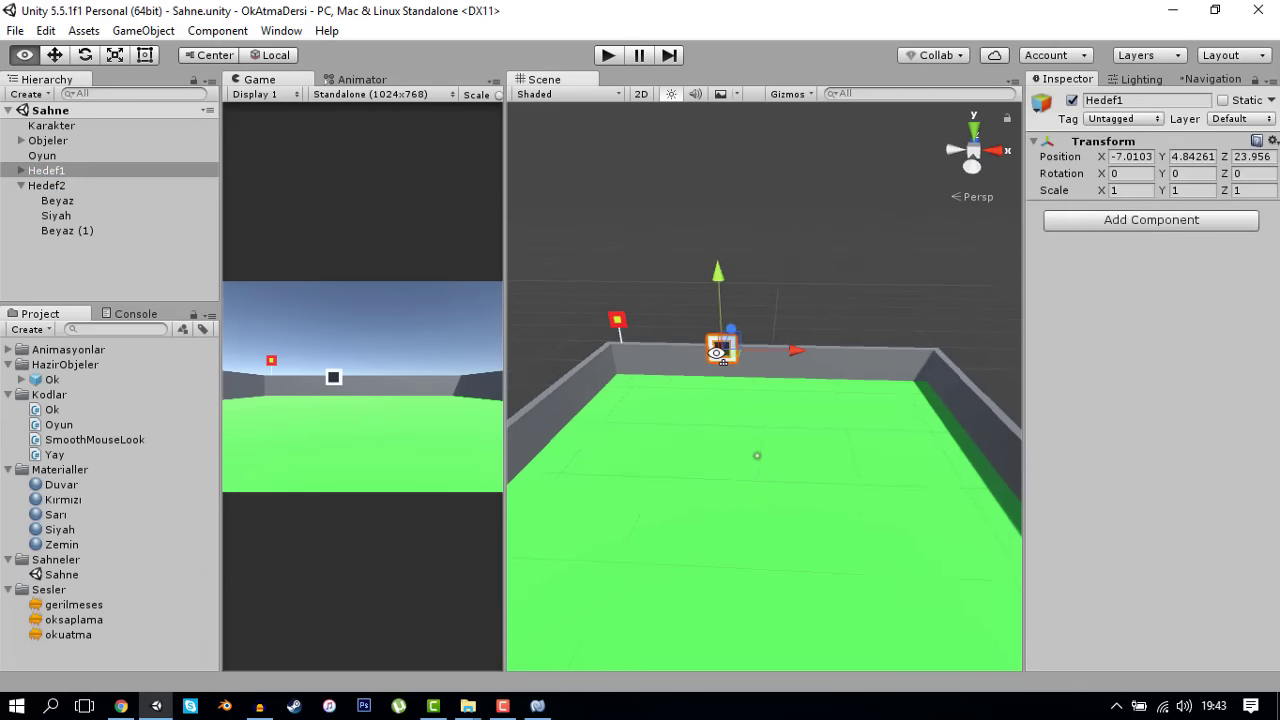
mouse_move(734, 363)
left_mouse_down("alt")
mouse_move(740, 350)
mouse_move(960, 349)
left_mouse_up("alt")
left_click(1146, 158)
type("0")
key("Return")
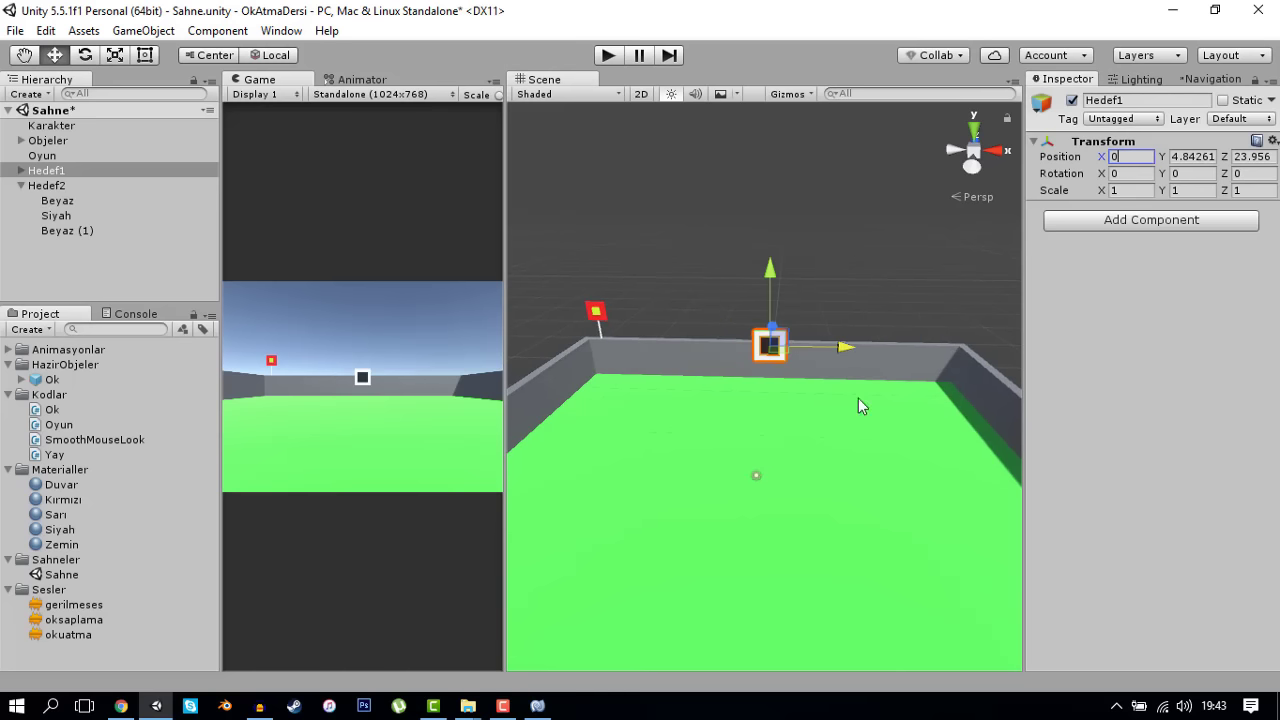
left_click_drag(857, 403, 762, 416, "alt")
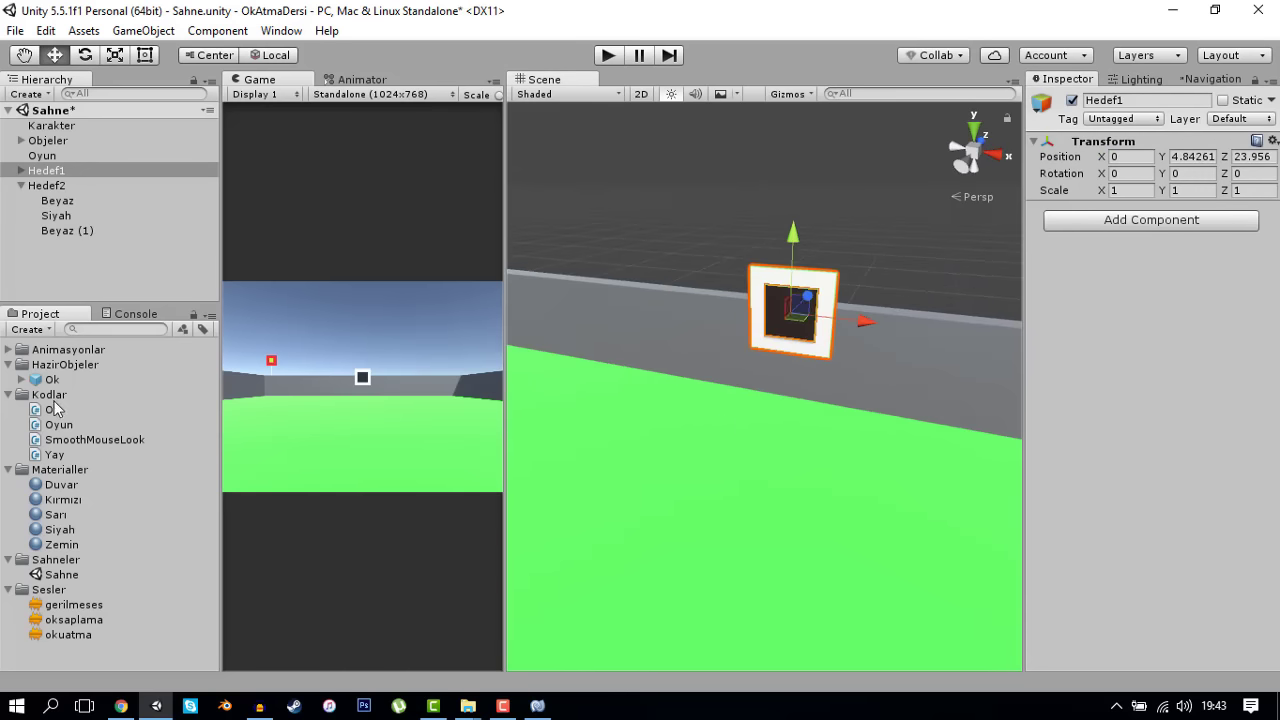
- Create a new C# script named Hedef in the Kodlar folder
left_click(50, 395)
right_click(50, 396)
mouse_move(148, 62)
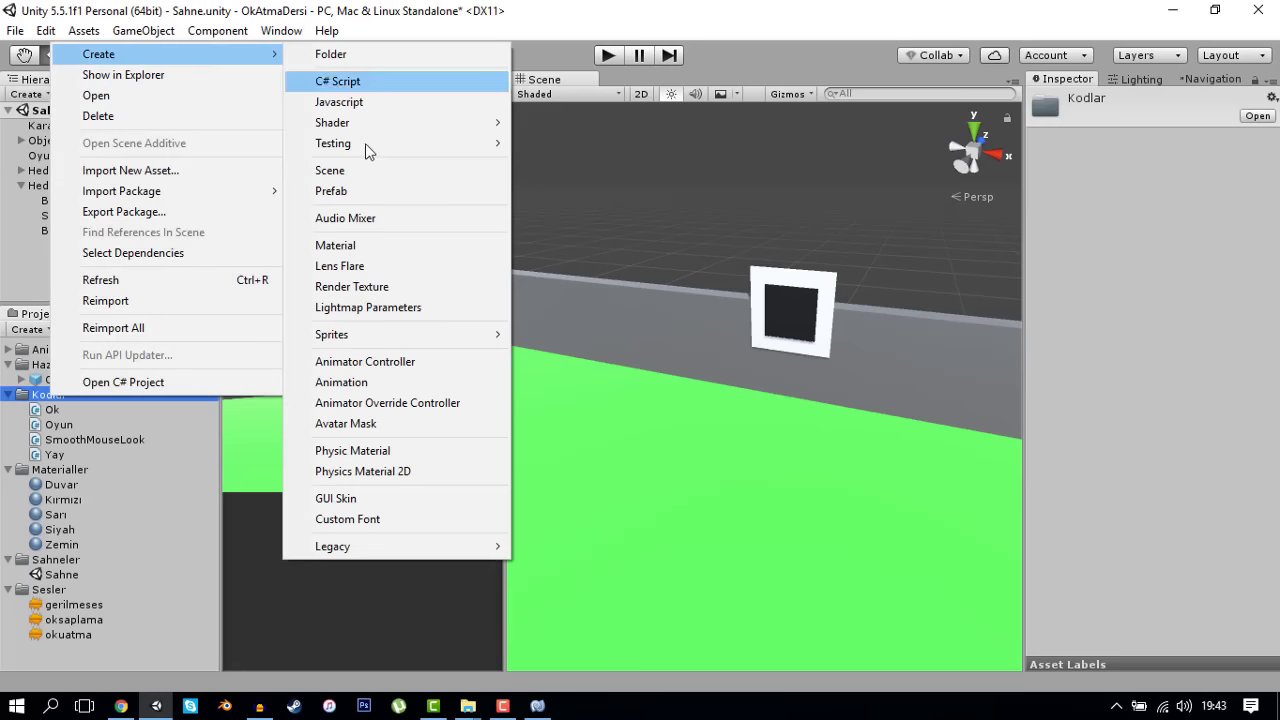
left_click(362, 88)
type("Hedef")
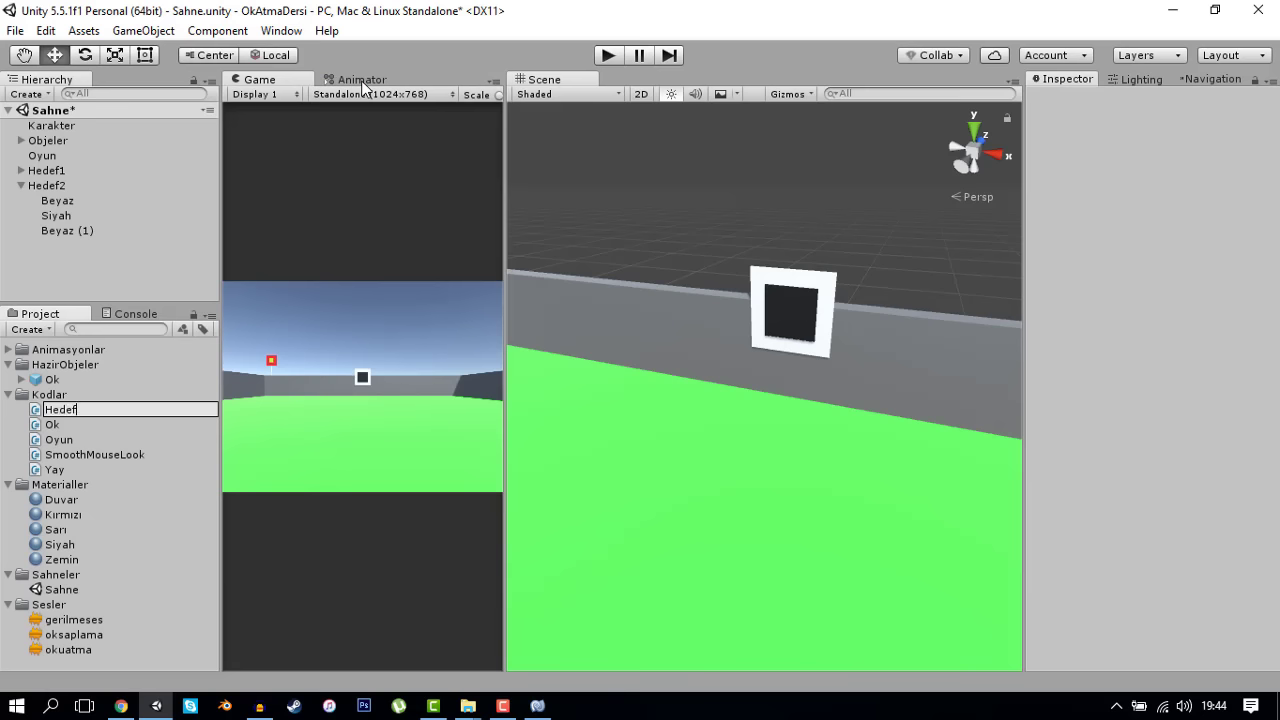
key("Return")
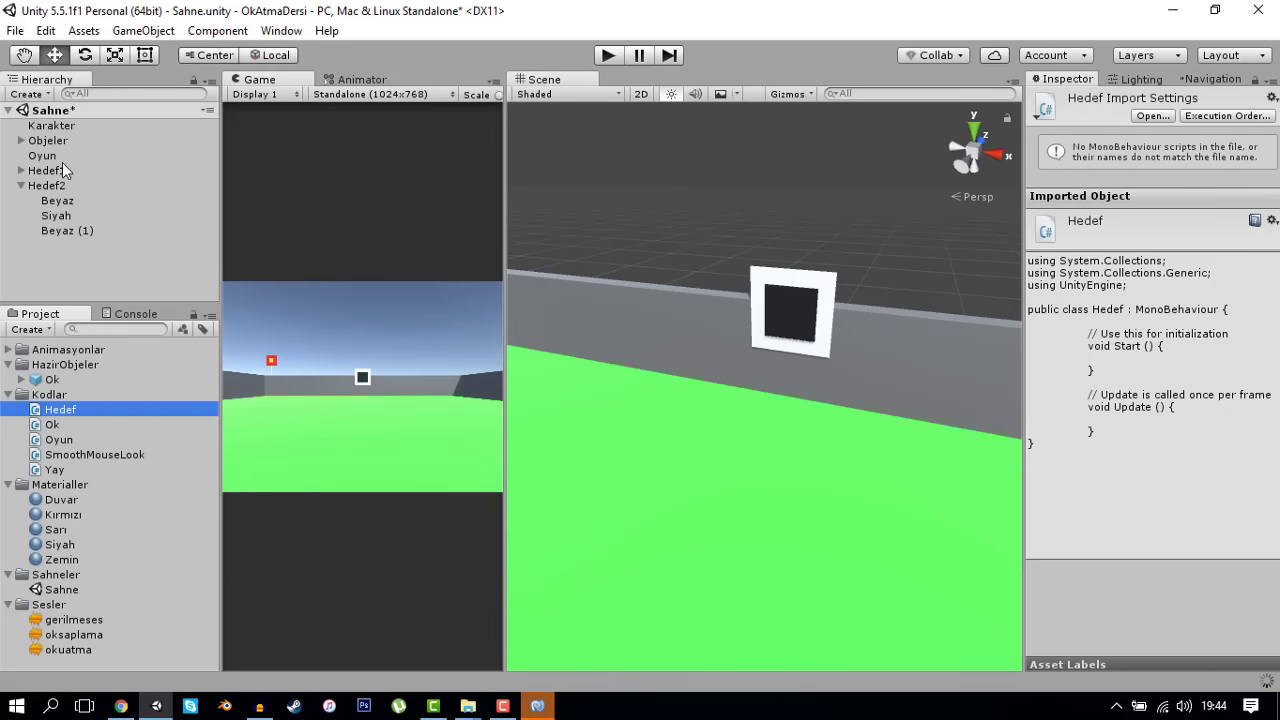
- Delete the initialization and Update template comments from Hedef.cs
left_click(537, 706)
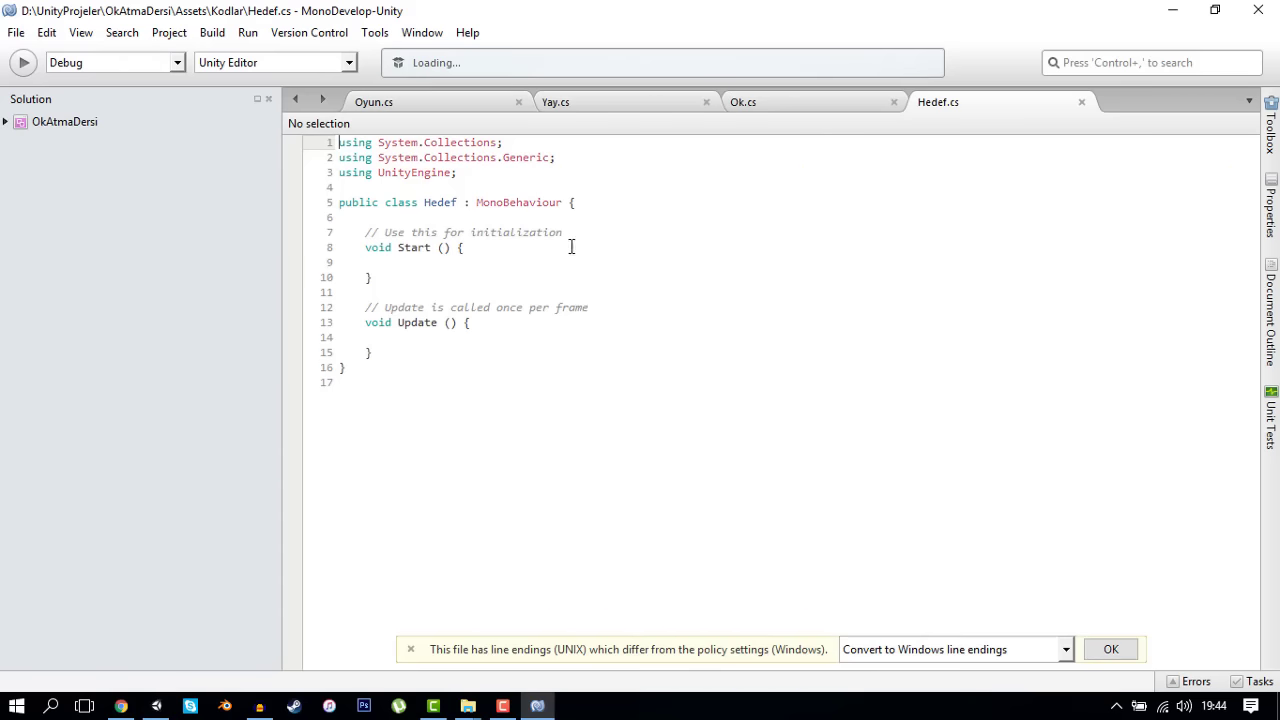
left_click_drag(563, 232, 366, 230)
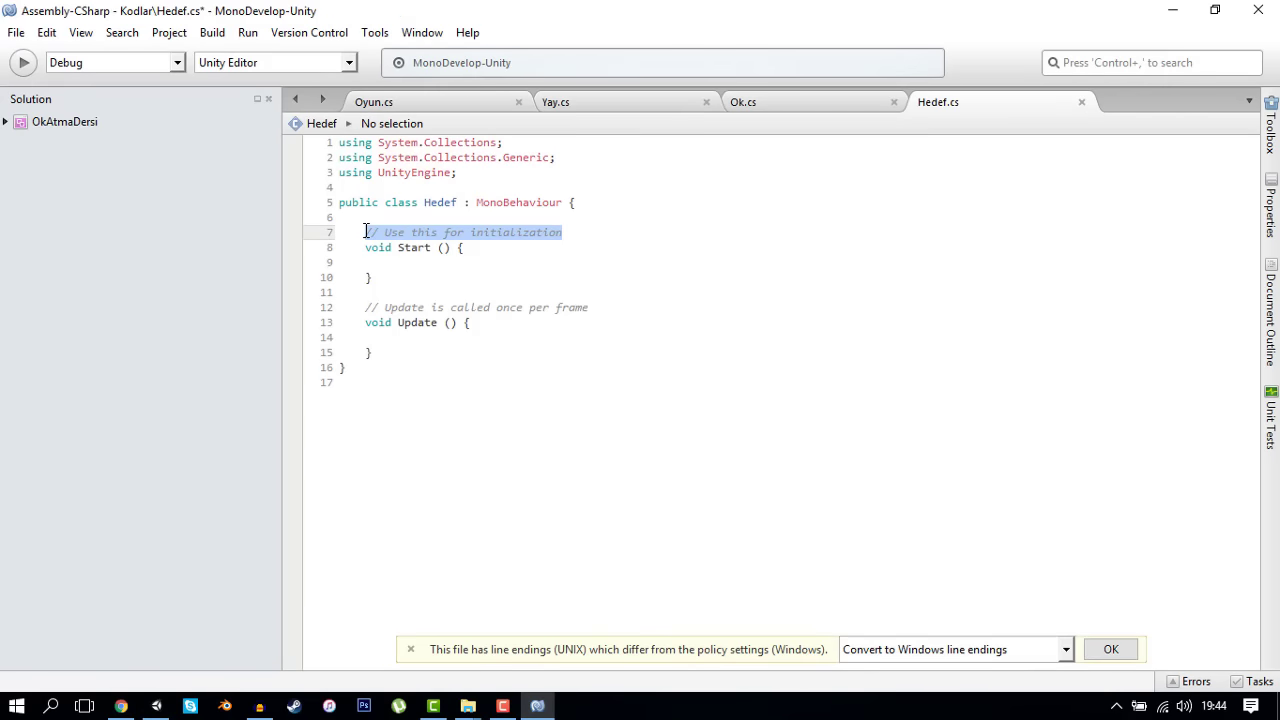
key("BackSpace")
left_click_drag(589, 307, 366, 305)
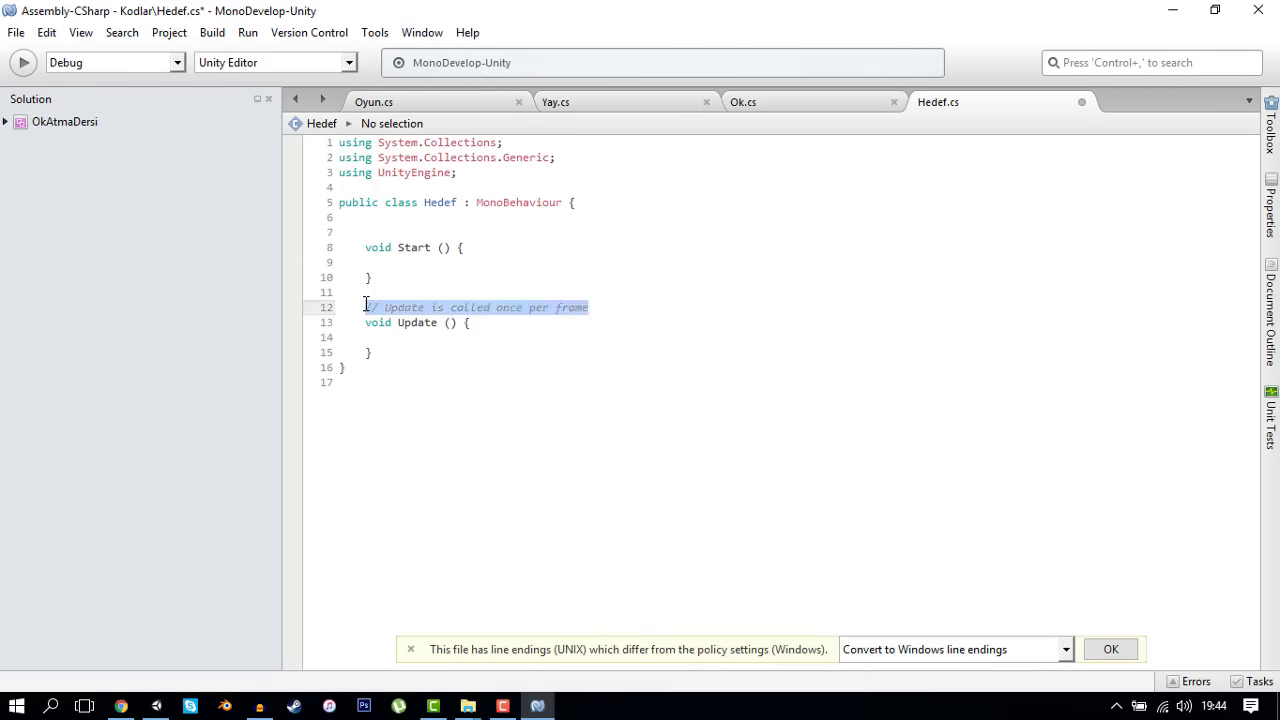
key("BackSpace")
left_click(1134, 648)
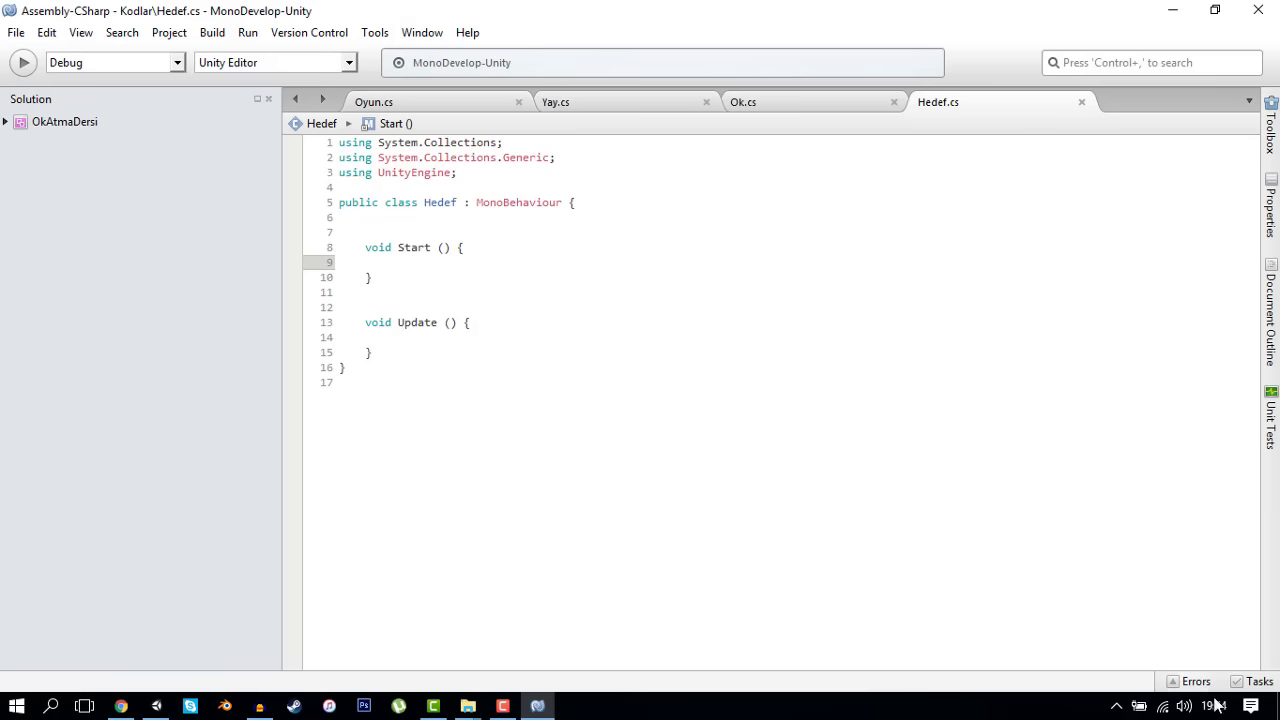
- Declare 'public float puan;' above Start and save Hedef.cs
left_click(373, 232)
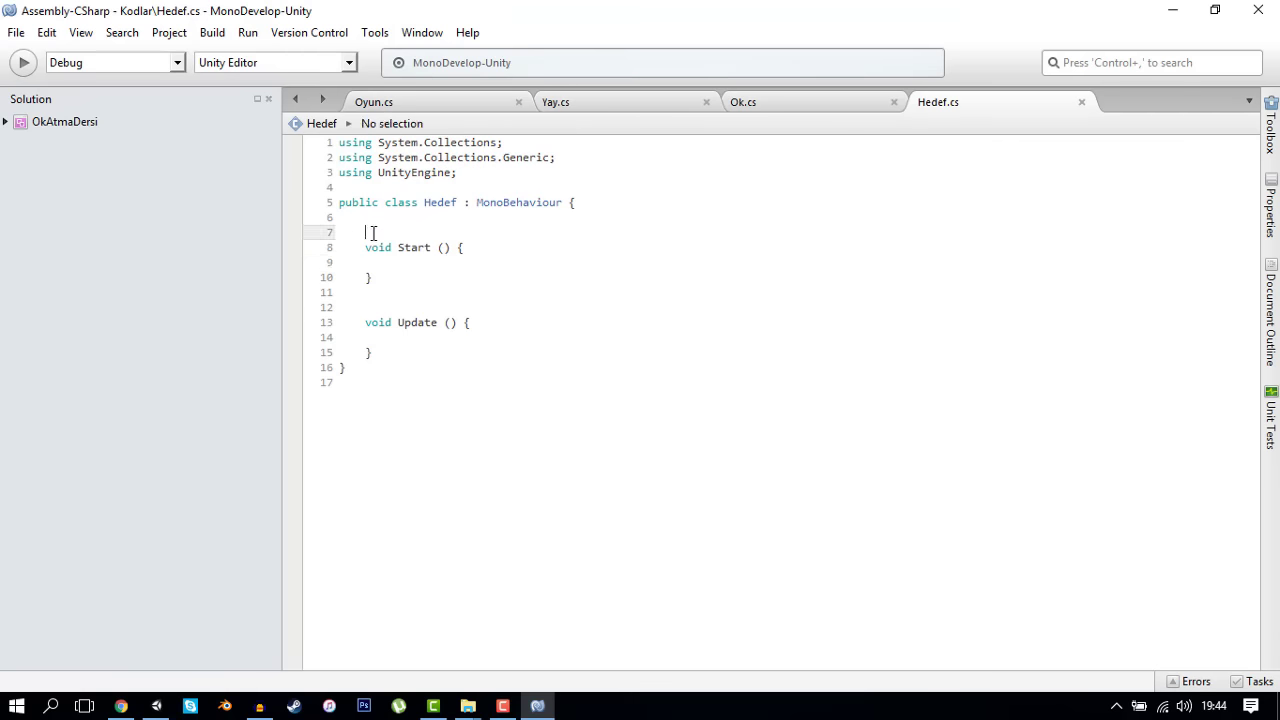
type("public")
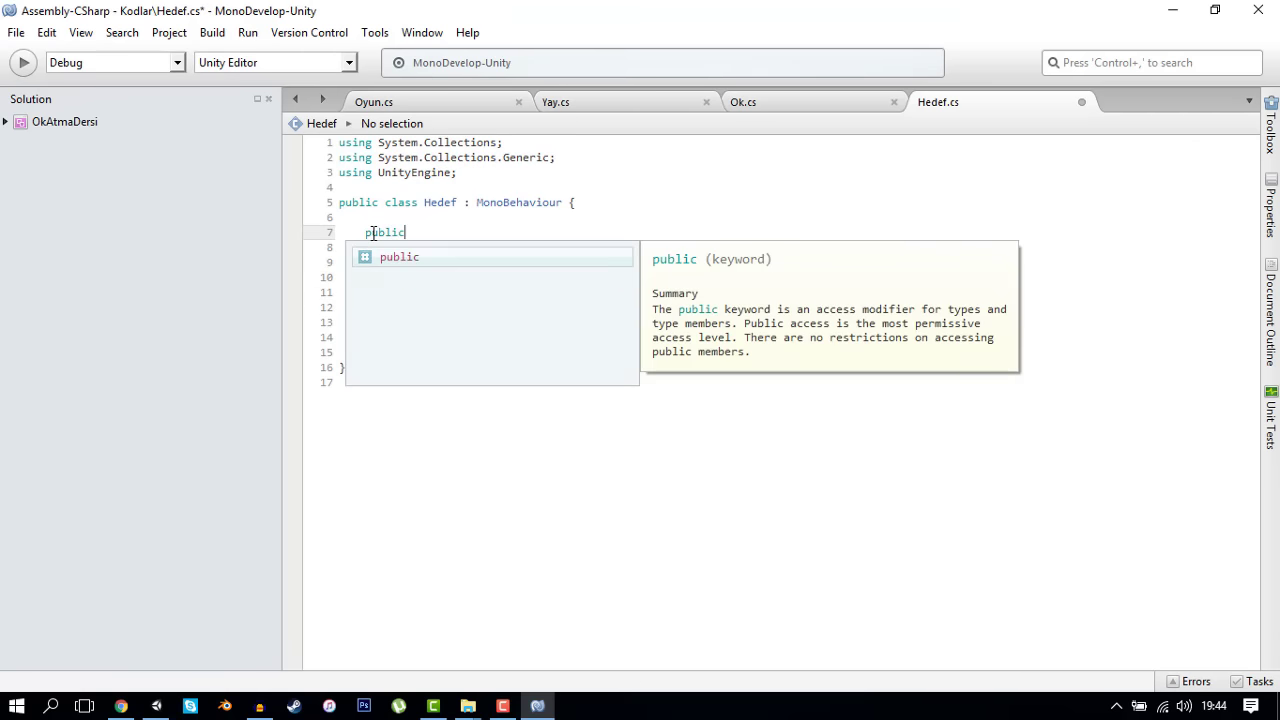
type(" flo")
key("Escape")
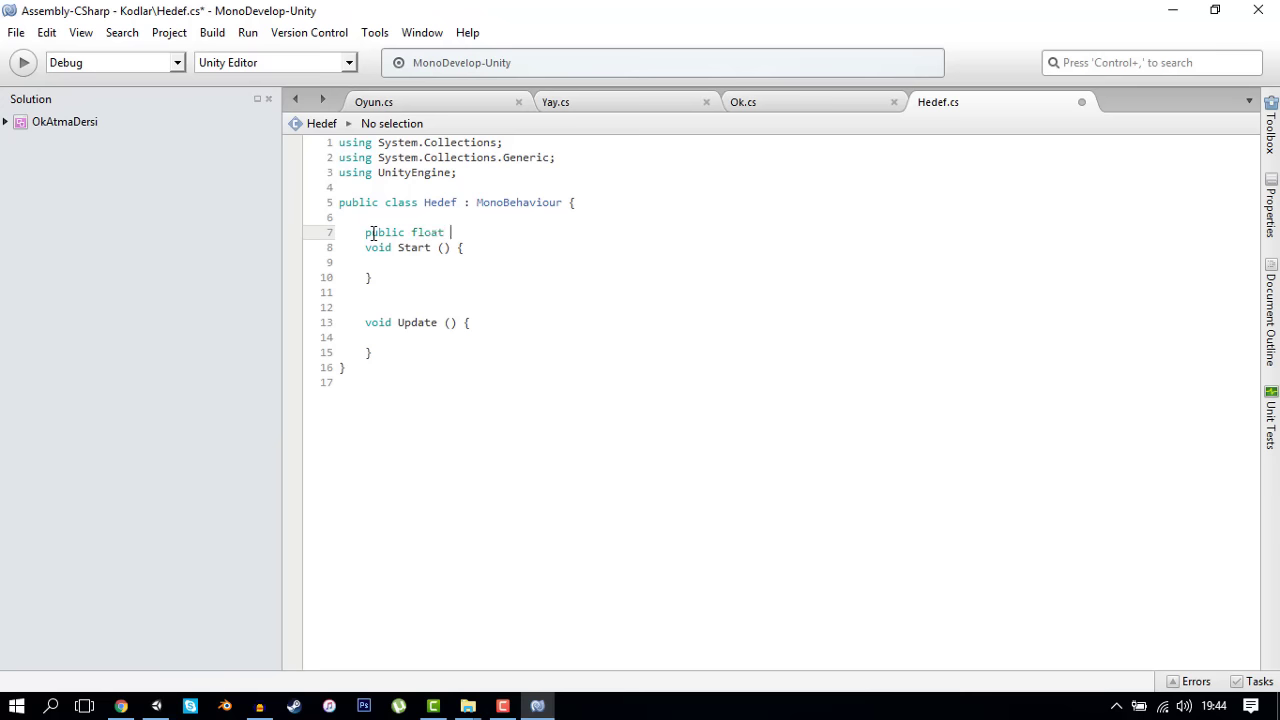
type("puan;")
key("Return")
key("ctrl+s")
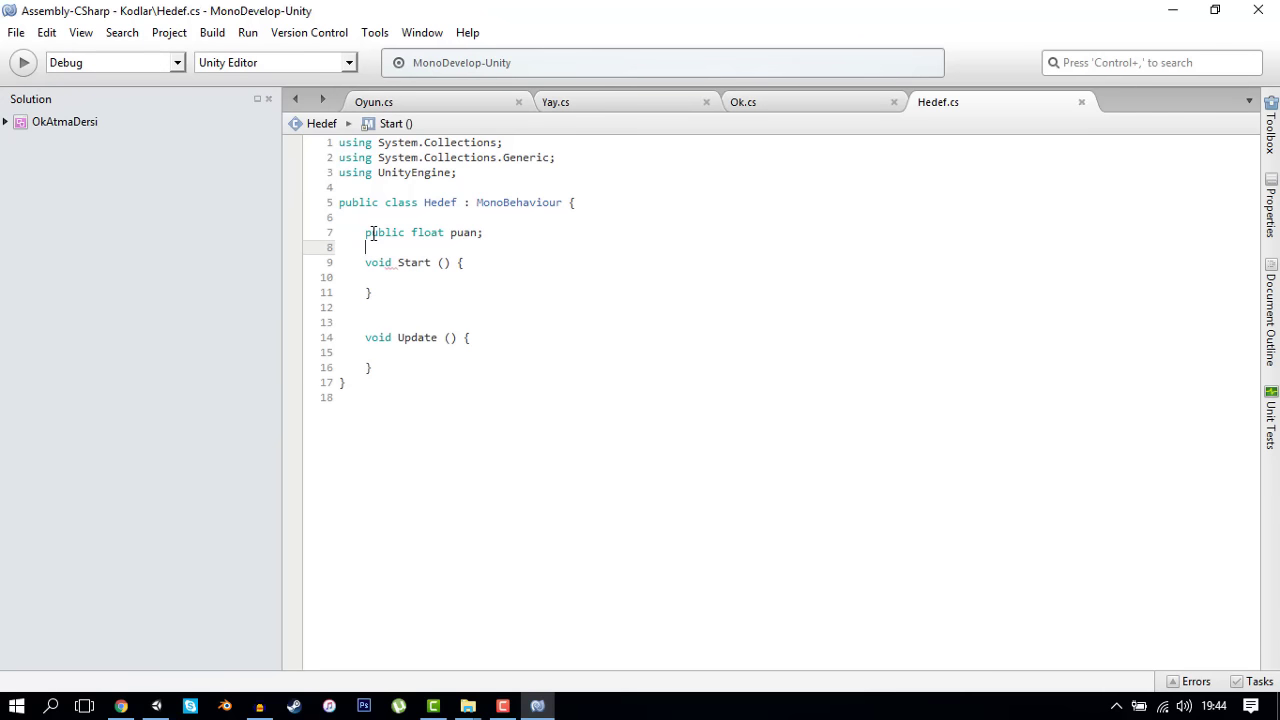
left_click(405, 367)
key("Return")
key("Return")
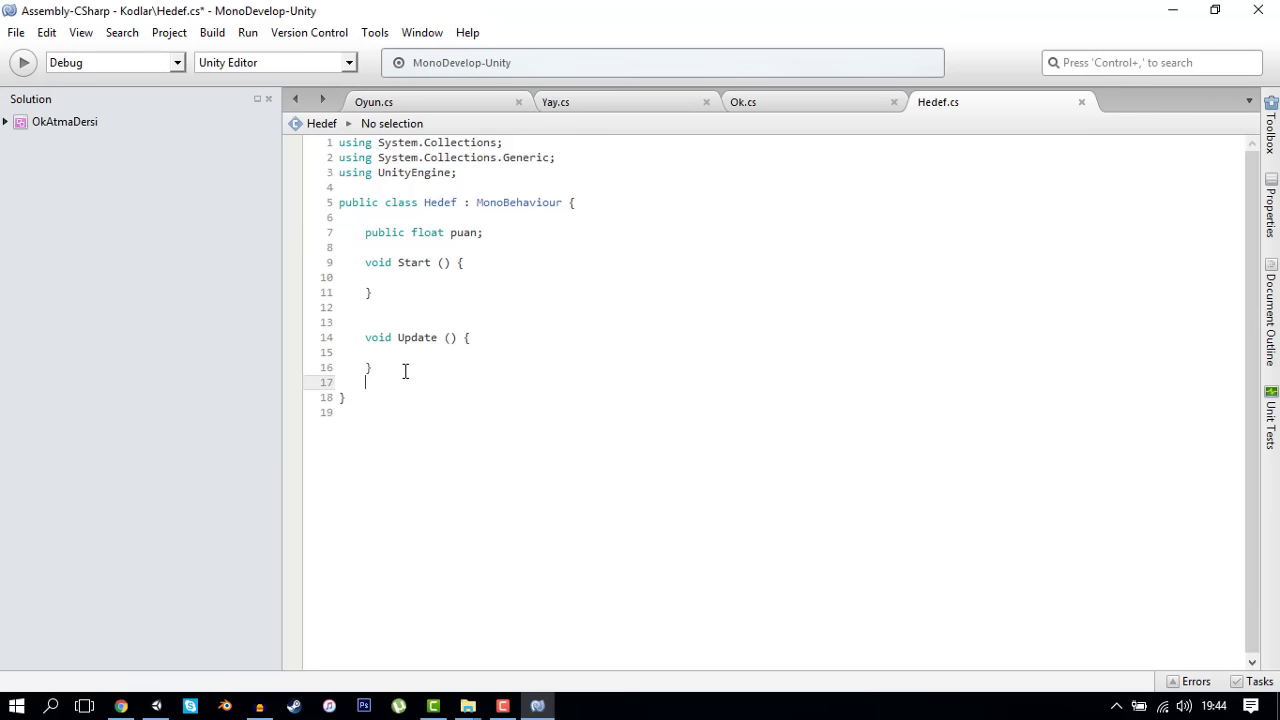
key("Return")
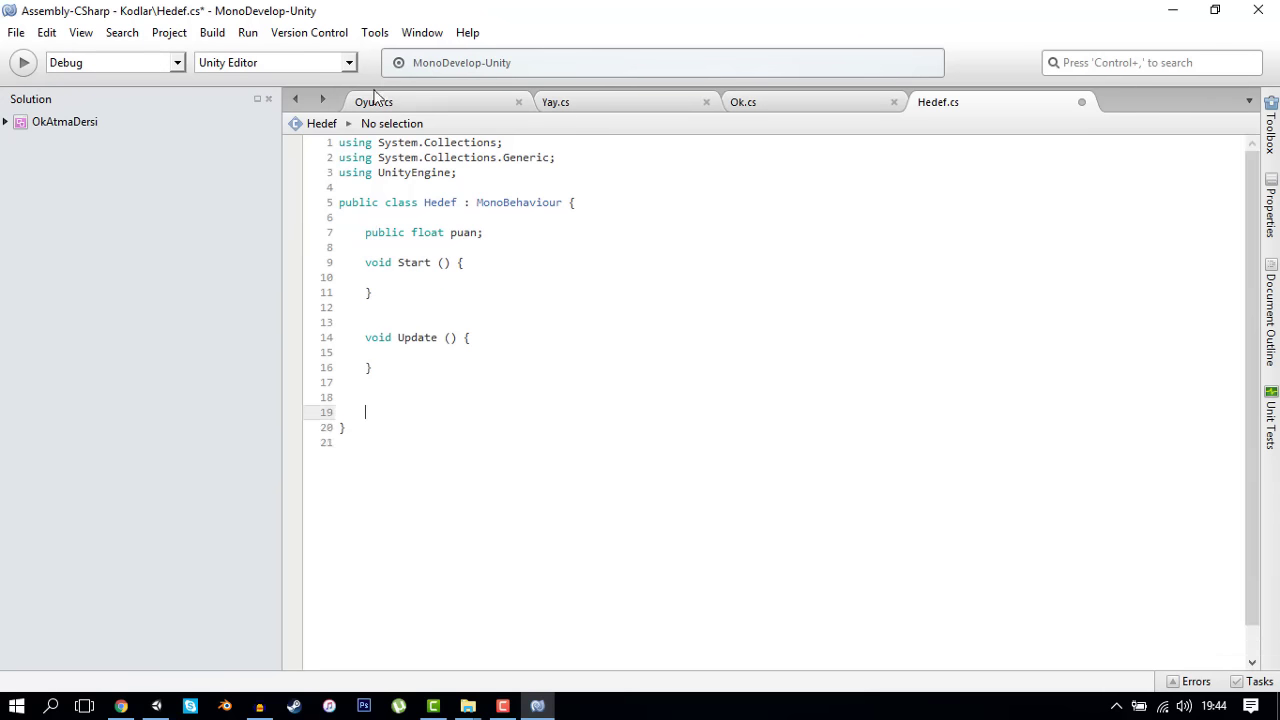
left_click(373, 101)
- Replace the initialization comment with a public float field declaration and save Oyun.cs
left_click_drag(578, 231, 366, 232)
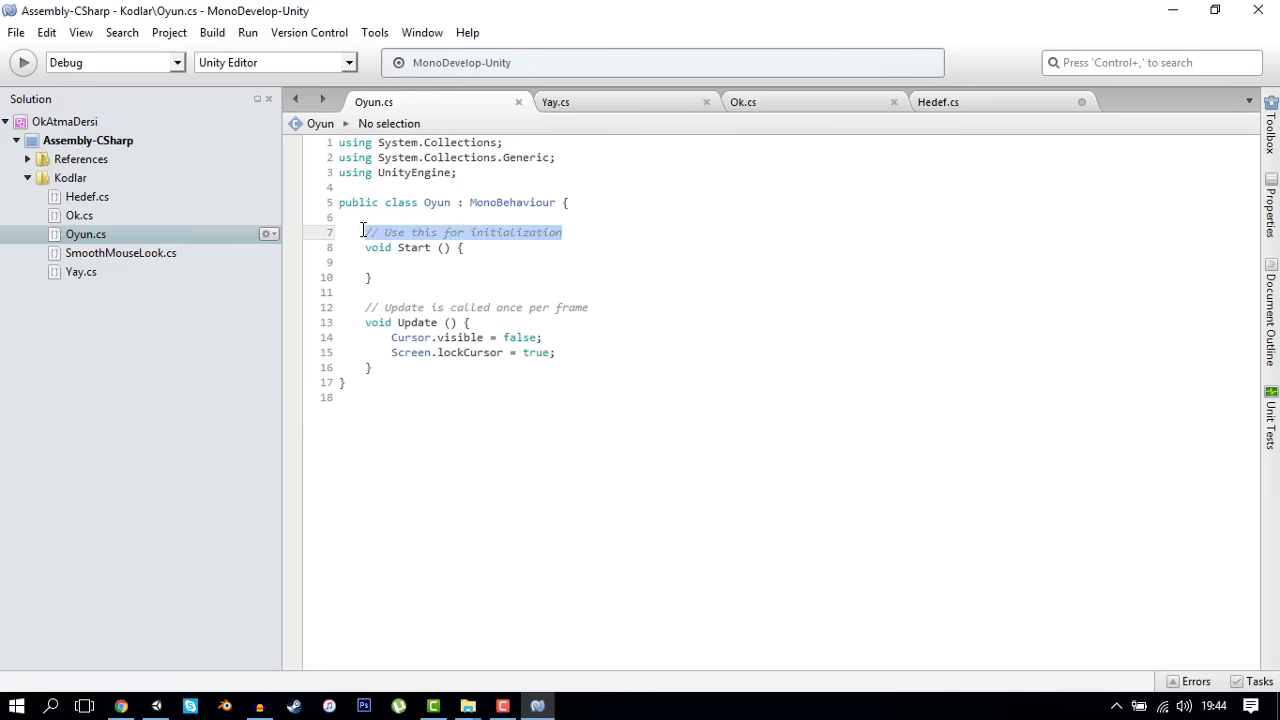
key("BackSpace")
type("public")
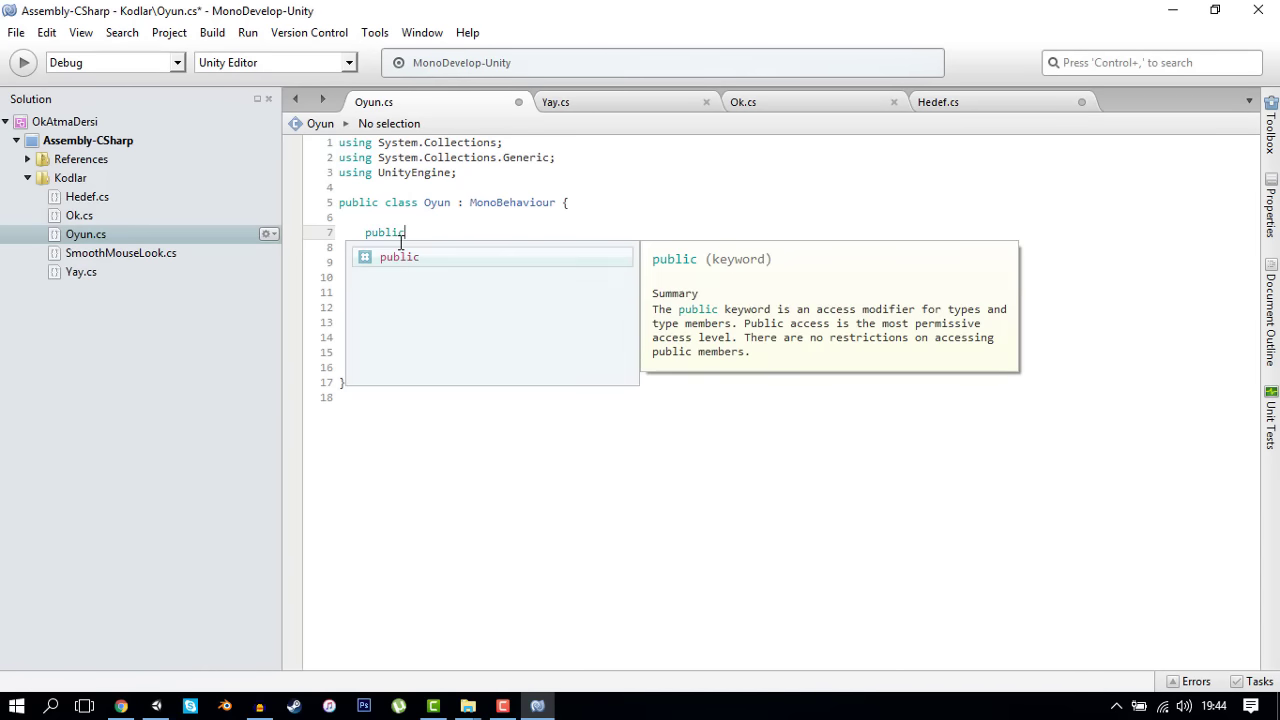
type(" flaot toplampuan;")
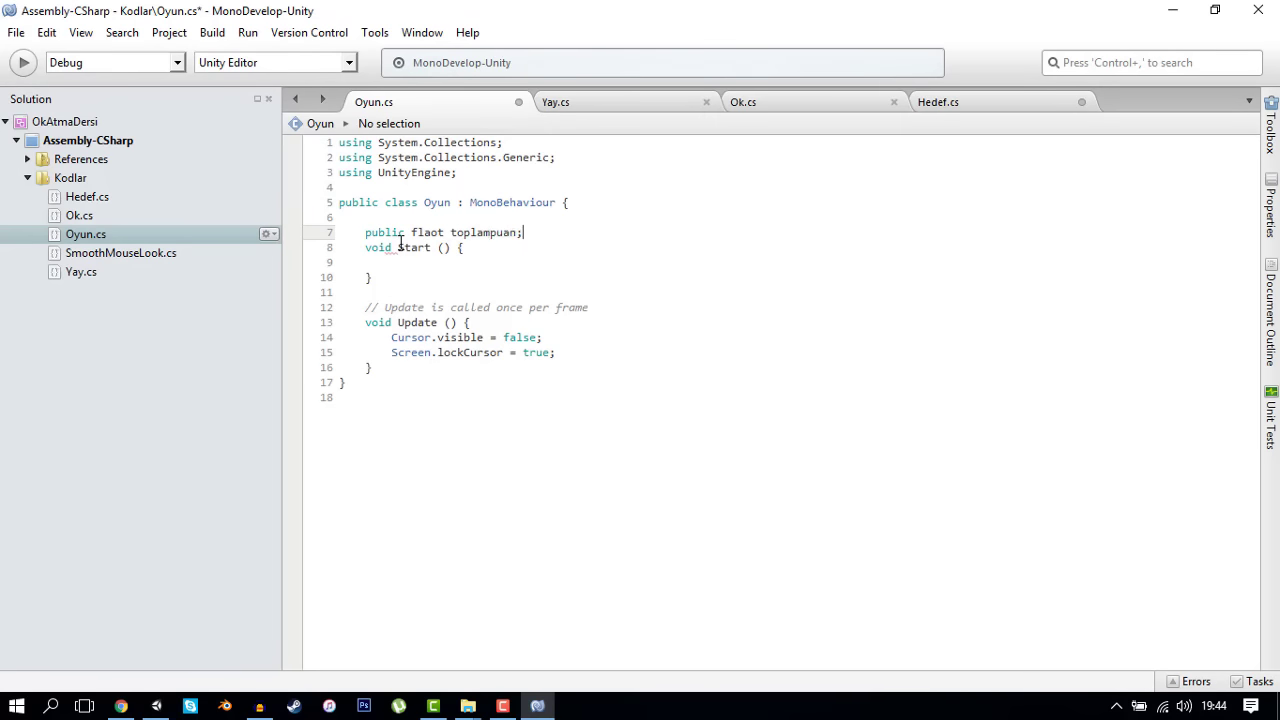
key("Return")
key("ctrl+s")
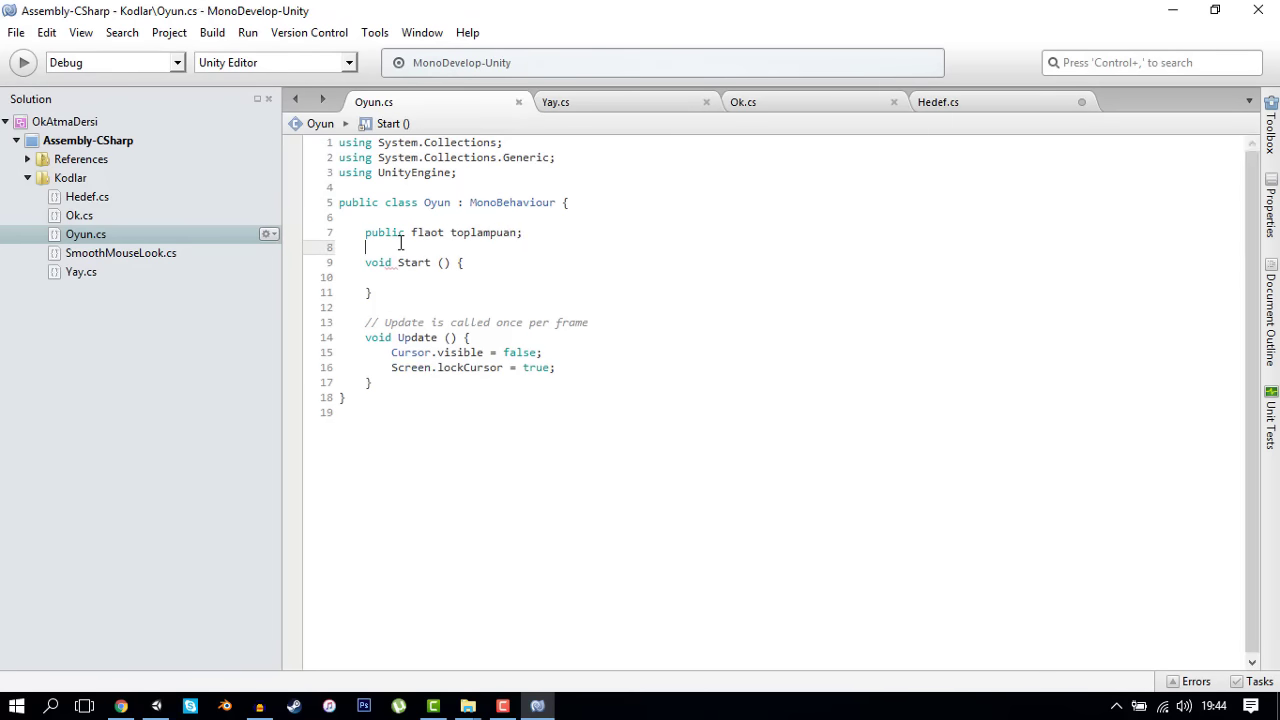
- Correct the misspelled 'flaot' to 'float' and delete the Update comment on line 13
left_click_drag(592, 322, 365, 321)
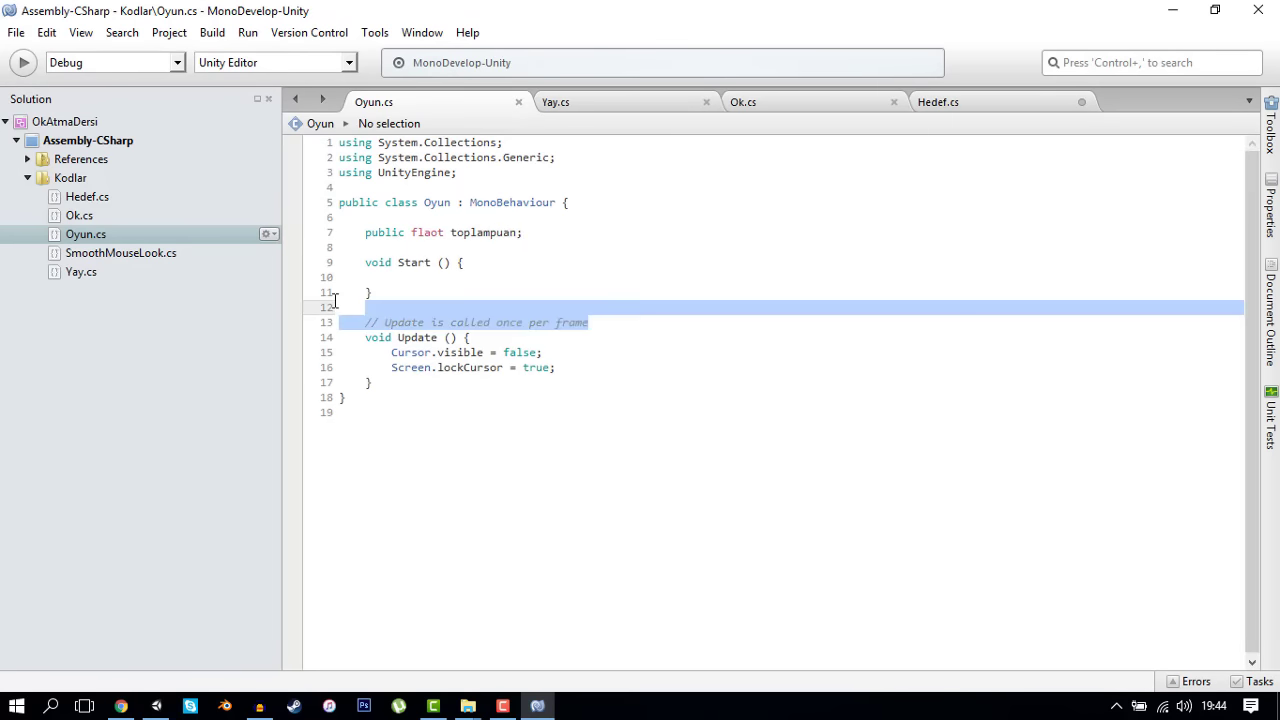
double_click(427, 232)
key("BackSpace")
type("float")
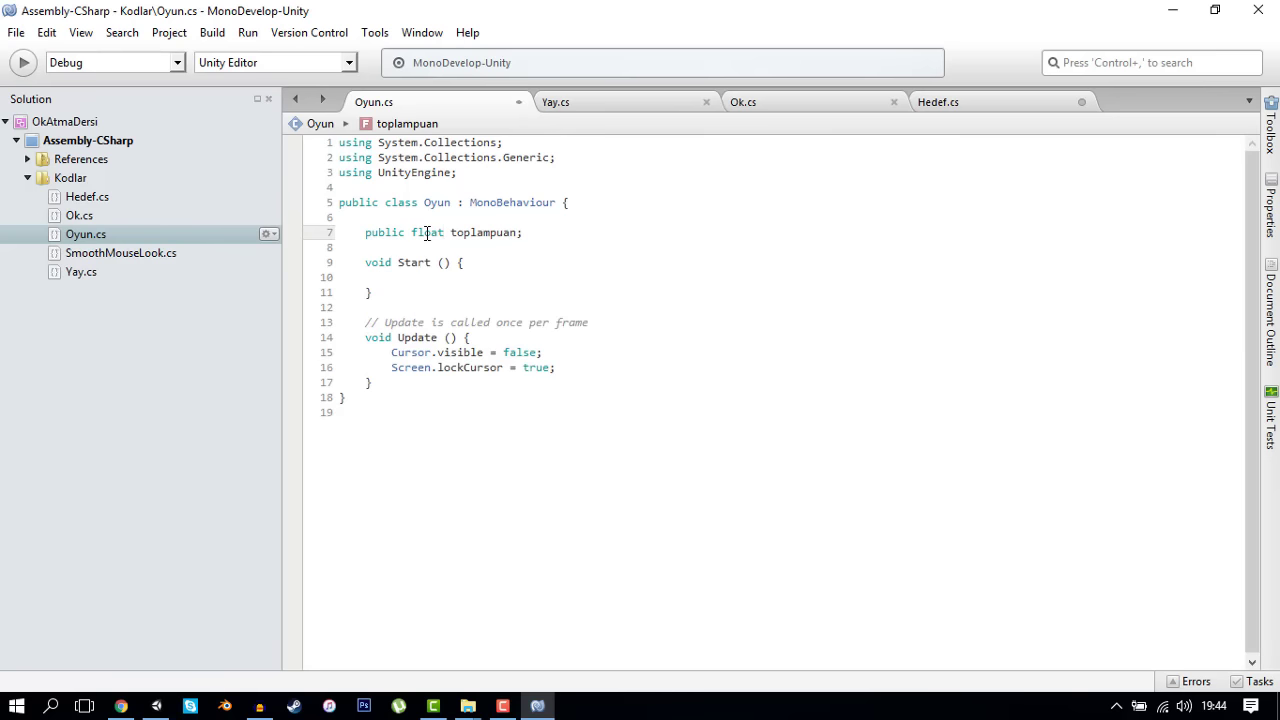
left_click_drag(612, 329, 365, 328)
key("Delete")
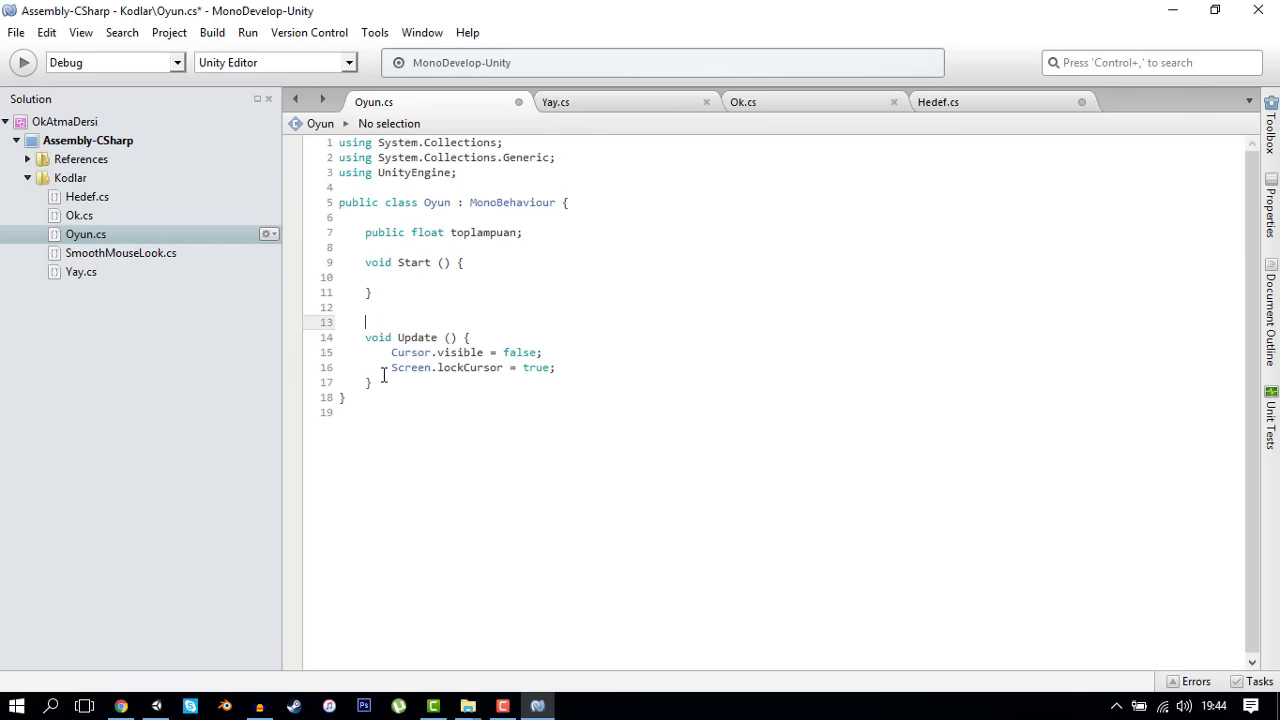
- Begin a new 'public void' method below the Update method
left_click(381, 370)
left_click(383, 378)
key("Return")
key("Return")
key("Return")
type("vo")
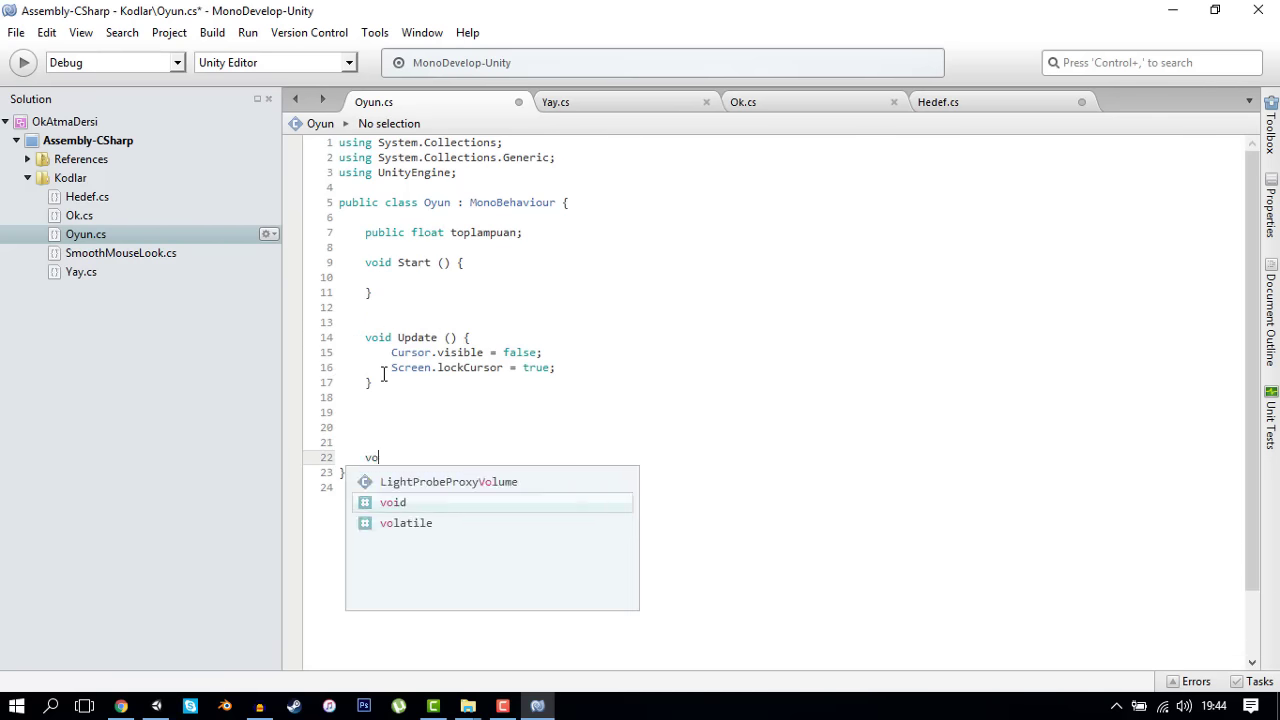
type("i")
key("BackSpace")
key("BackSpace")
key("BackSpace")
key("Return")
type("publ")
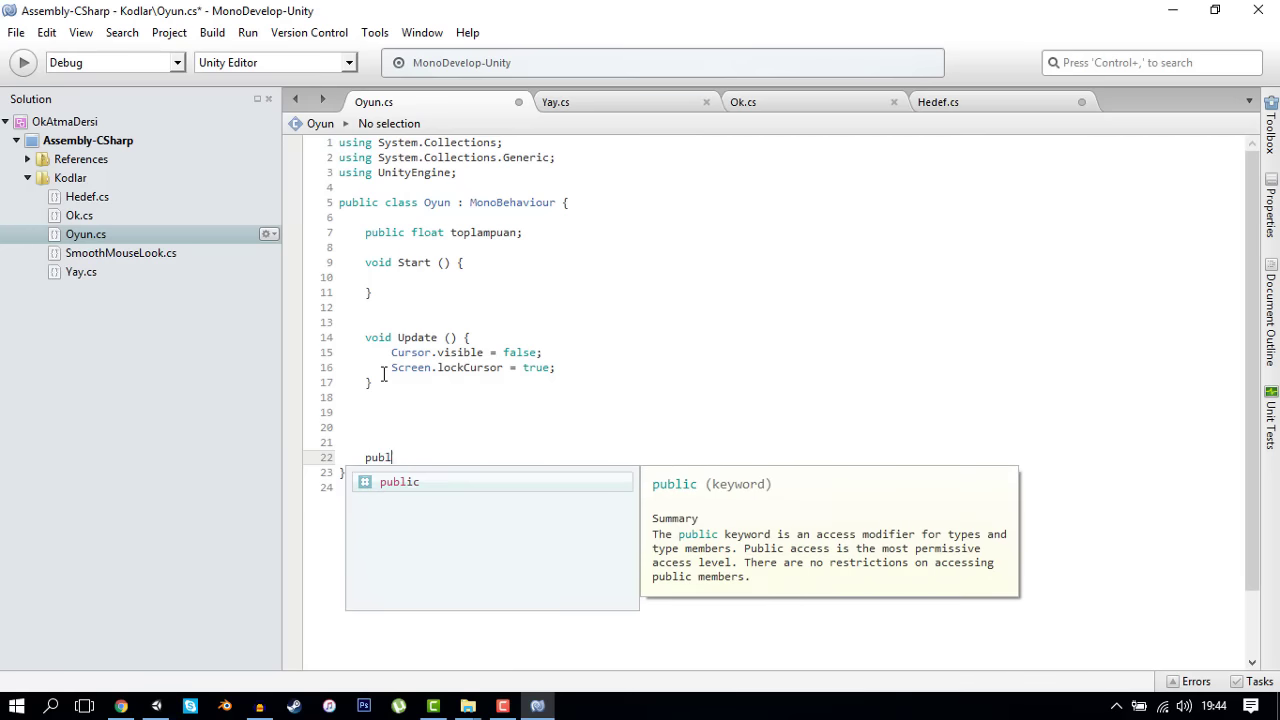
type("ic void PuanEkle(){")
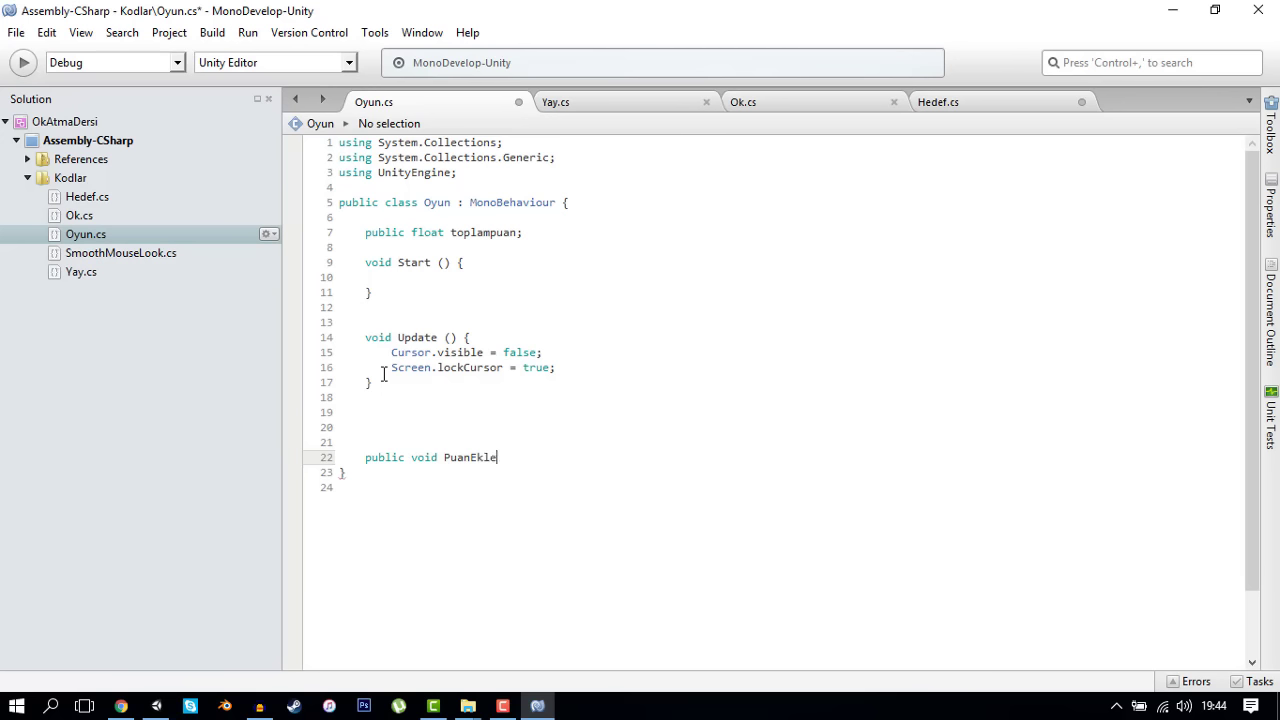
- Add braces and a 'float puan' parameter to the PuanEkle method in Oyun.cs
type("{")
key("Return")
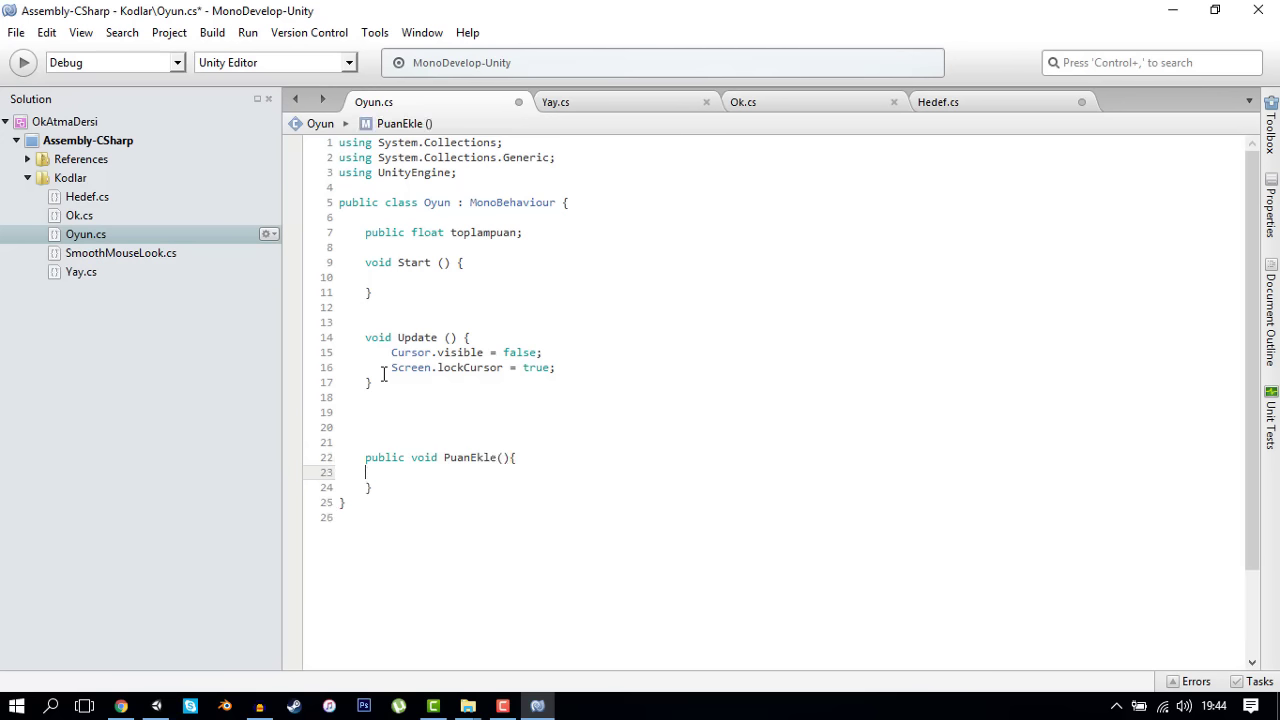
key("Down")
key("Up")
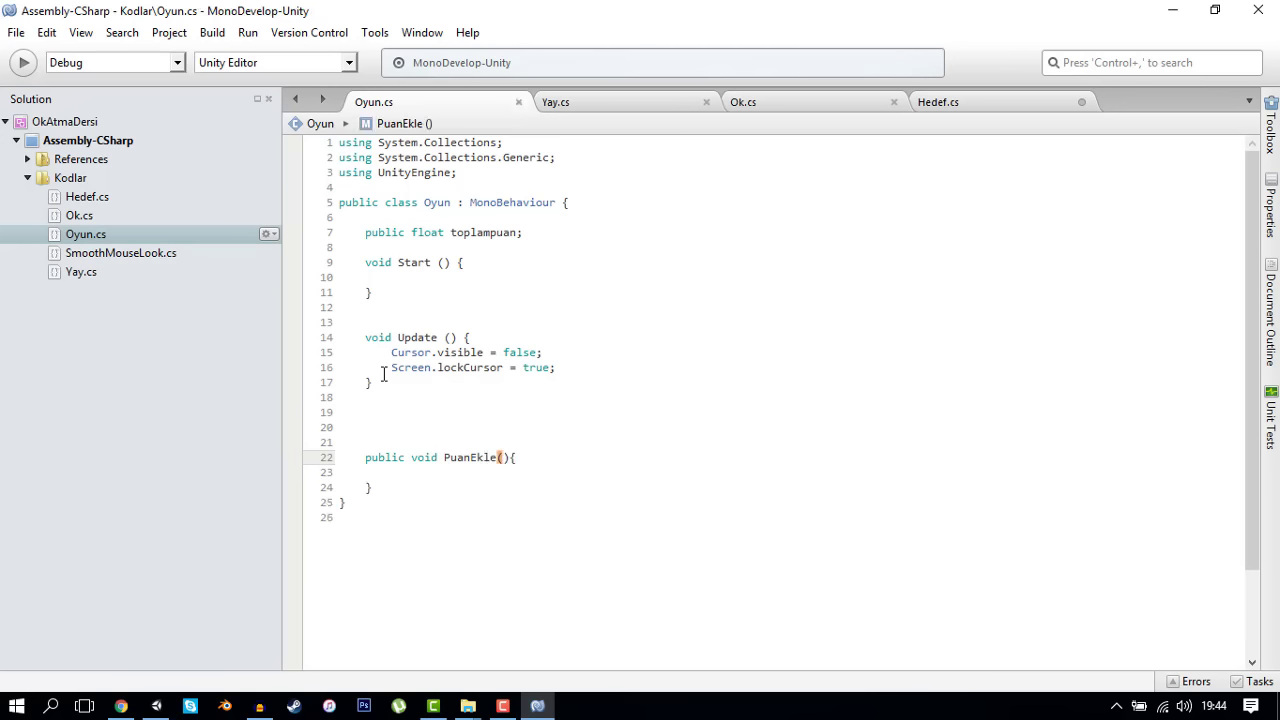
type("in")
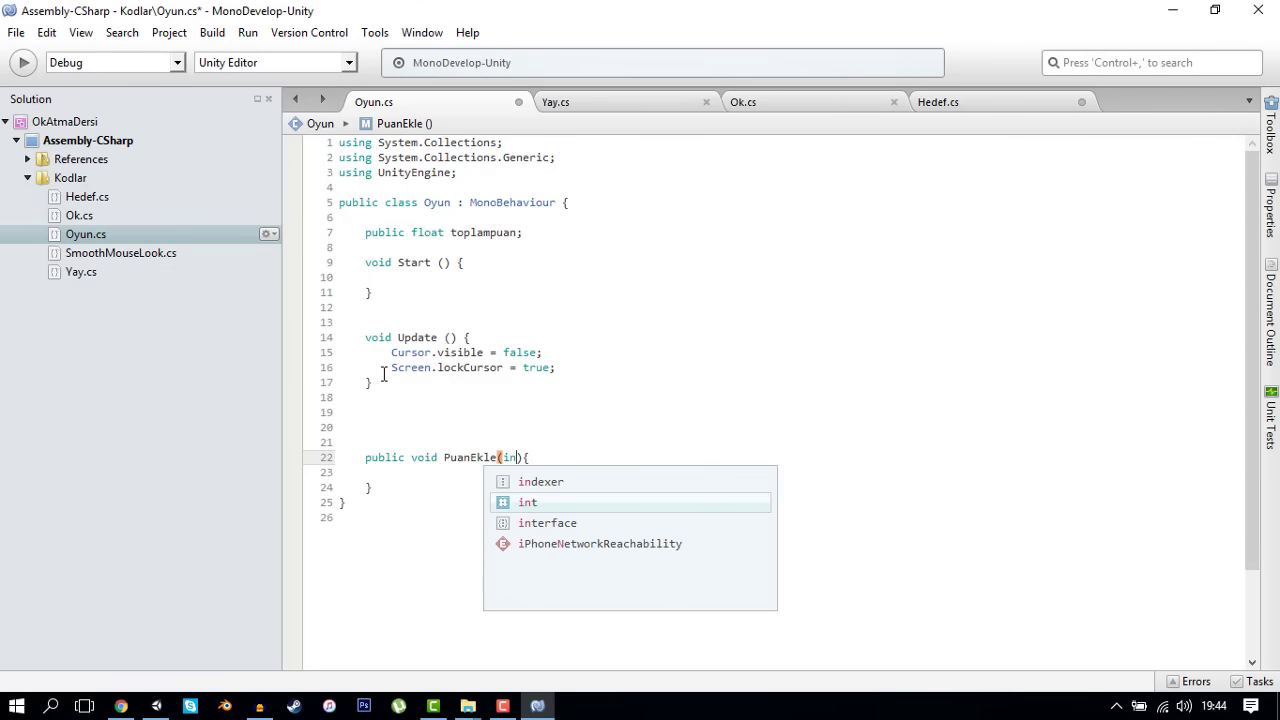
key("BackSpace")
type("float p")
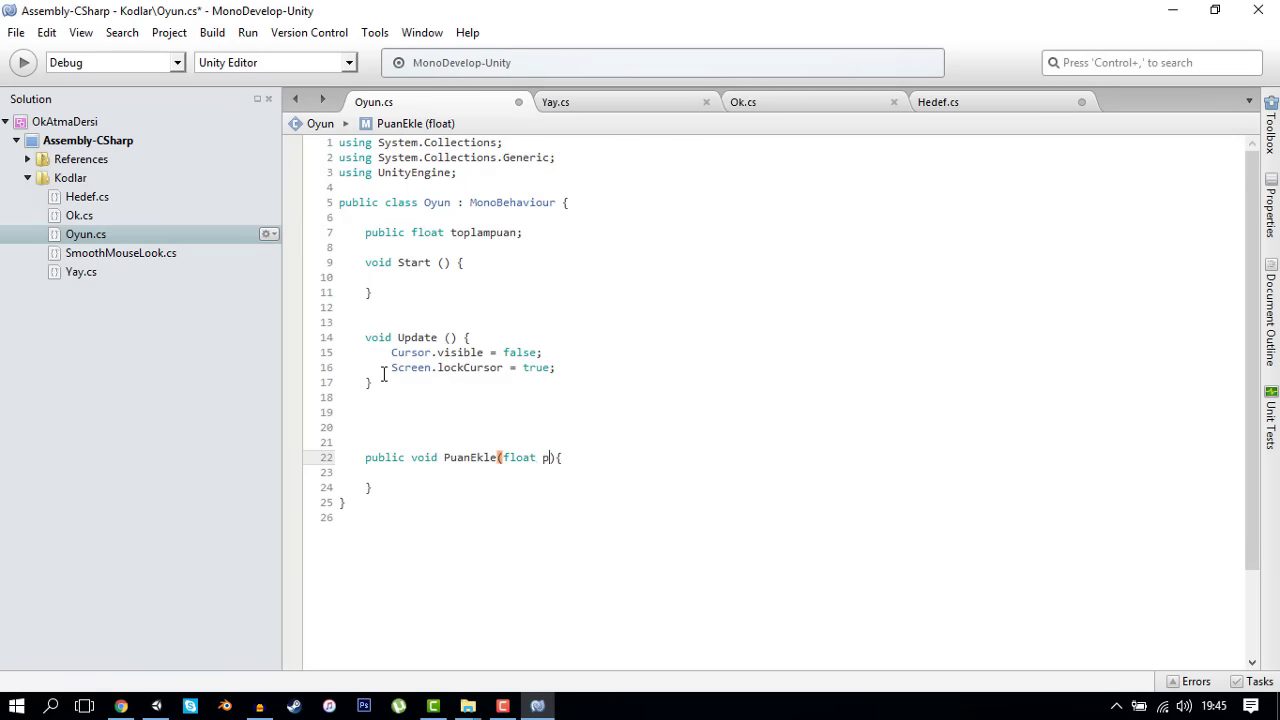
type("uan")
- Write 'toplampuan += puan;' as the body of PuanEkle
key("Down")
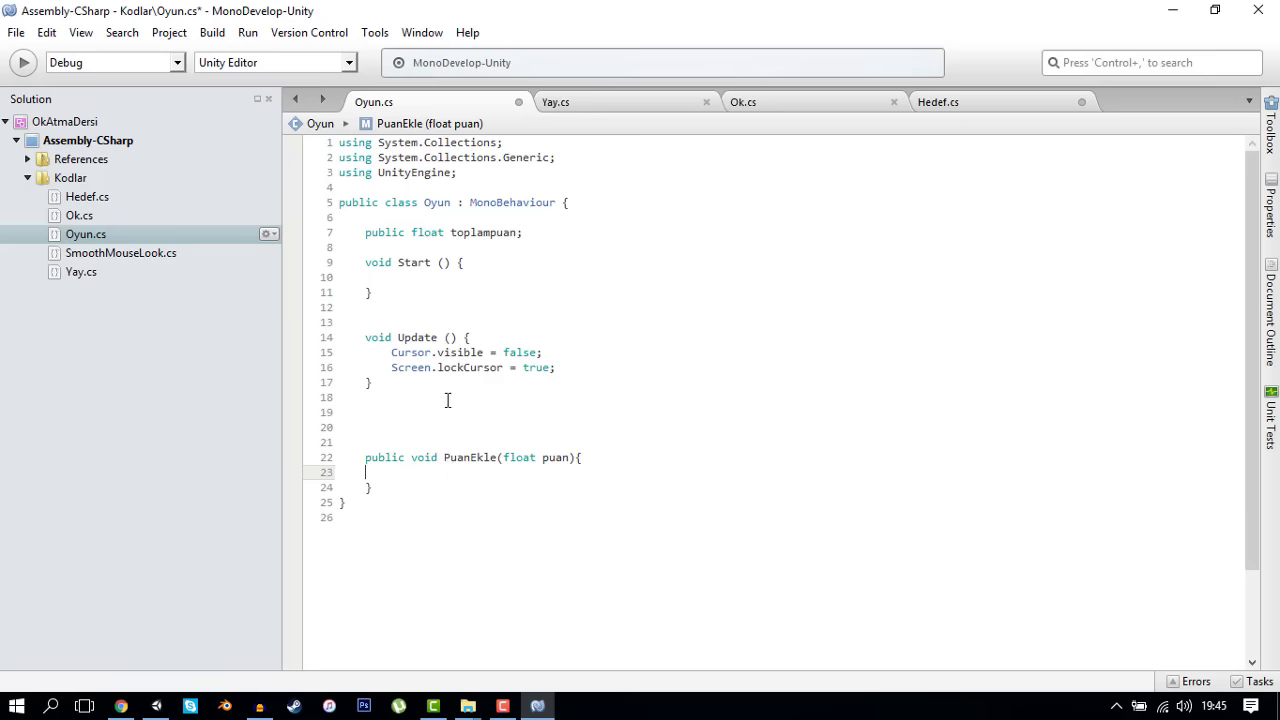
double_click(481, 240)
key("ctrl+c")
left_click(540, 474)
key("ctrl+v")
type("puan;")
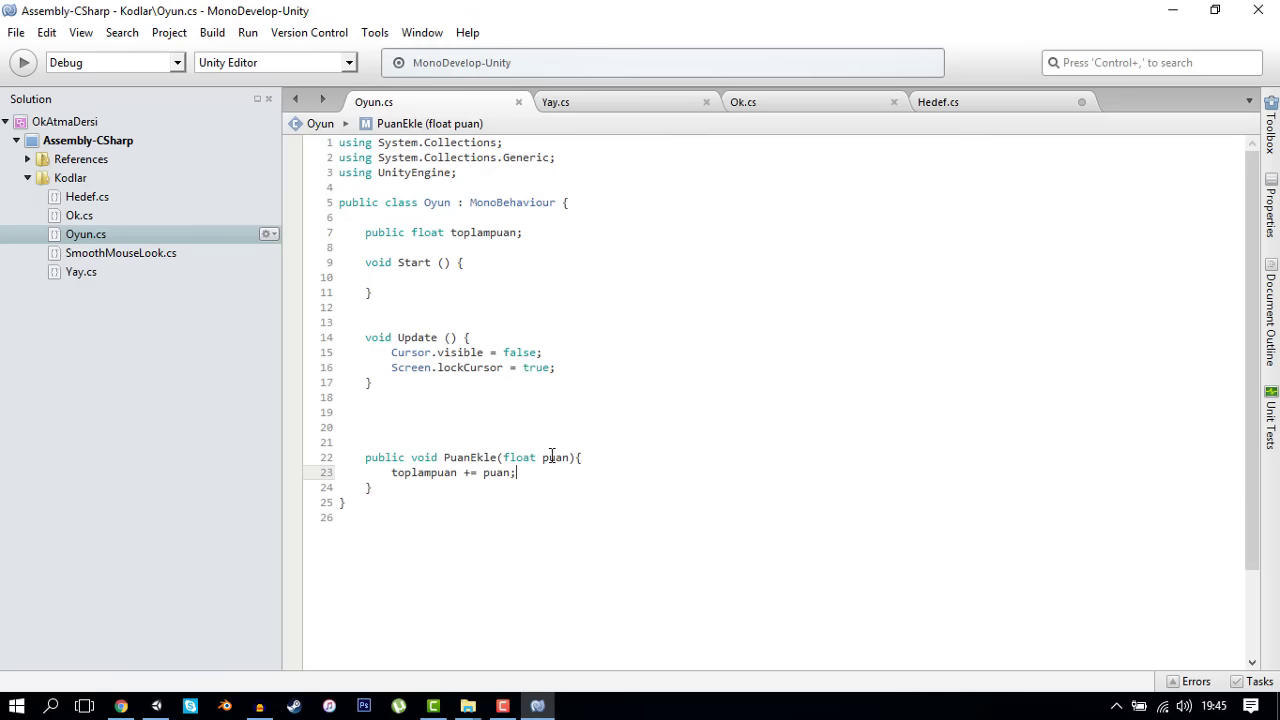
double_click(551, 458)
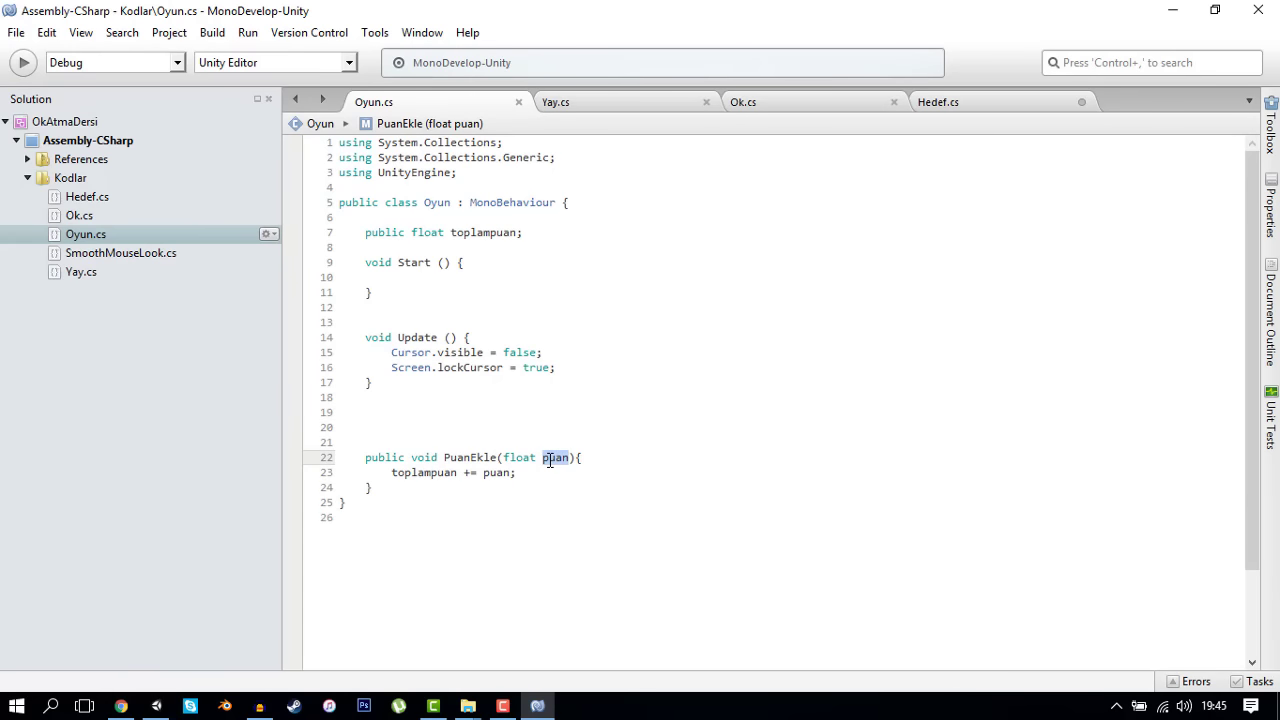
double_click(476, 232)
left_click(562, 457)
left_click(534, 474)
- Declare a 'public Oyun oyun;' field in Hedef.cs and save it
left_click(955, 108)
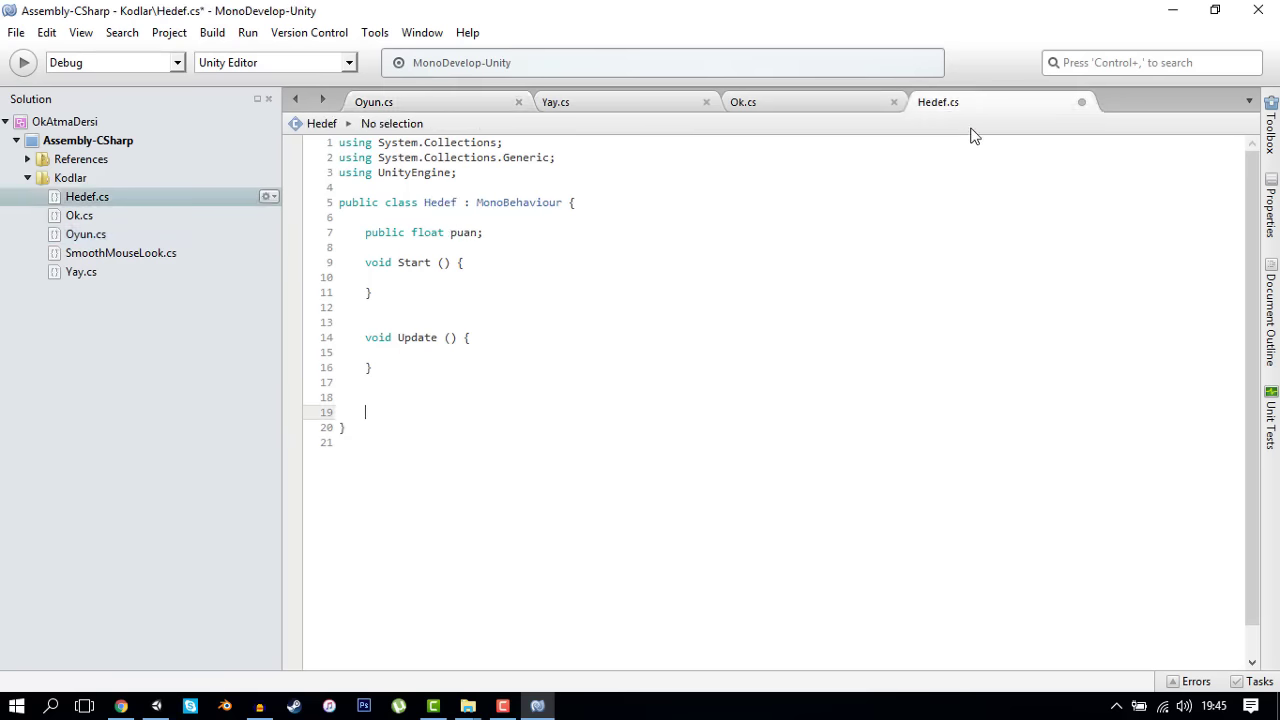
left_click(398, 104)
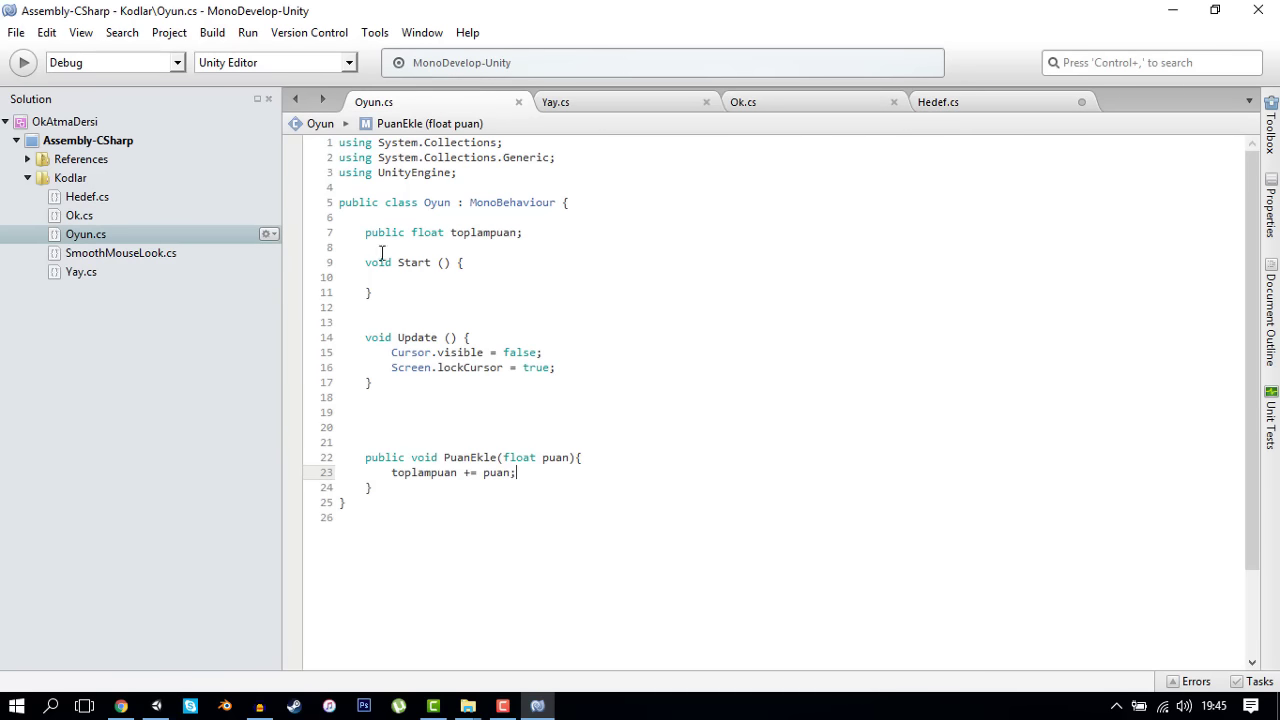
left_click(430, 203)
left_click(975, 102)
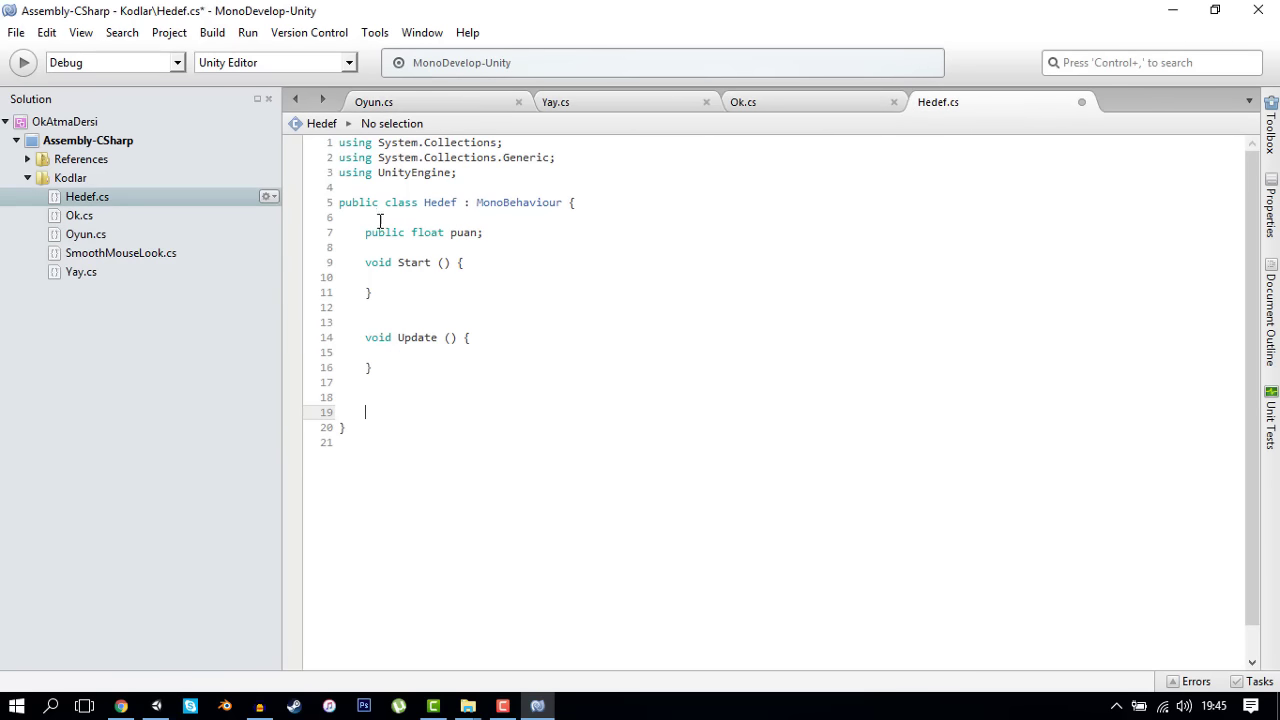
left_click(382, 246)
type("public ")
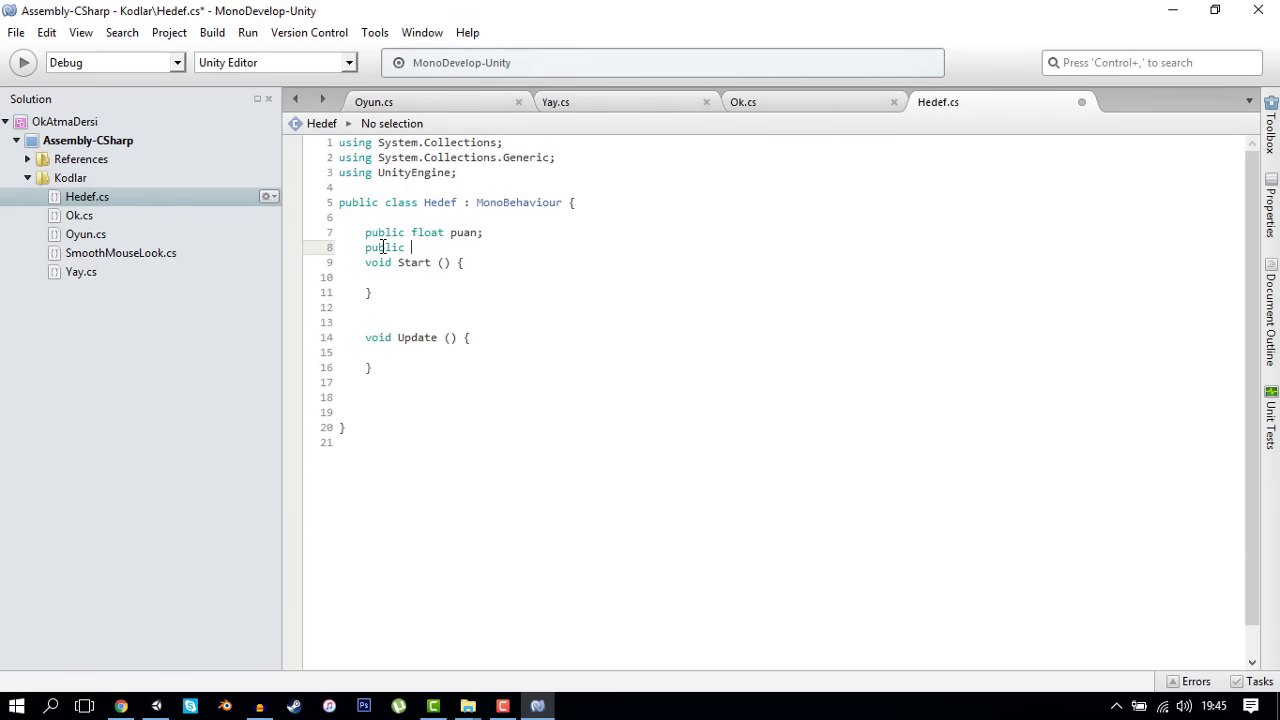
type("Oyun oyun;")
key("Return")
key("ctrl+s")
- Copy OnCollisionEnter from Ok.cs into Hedef.cs below Update, and save
left_click(396, 392)
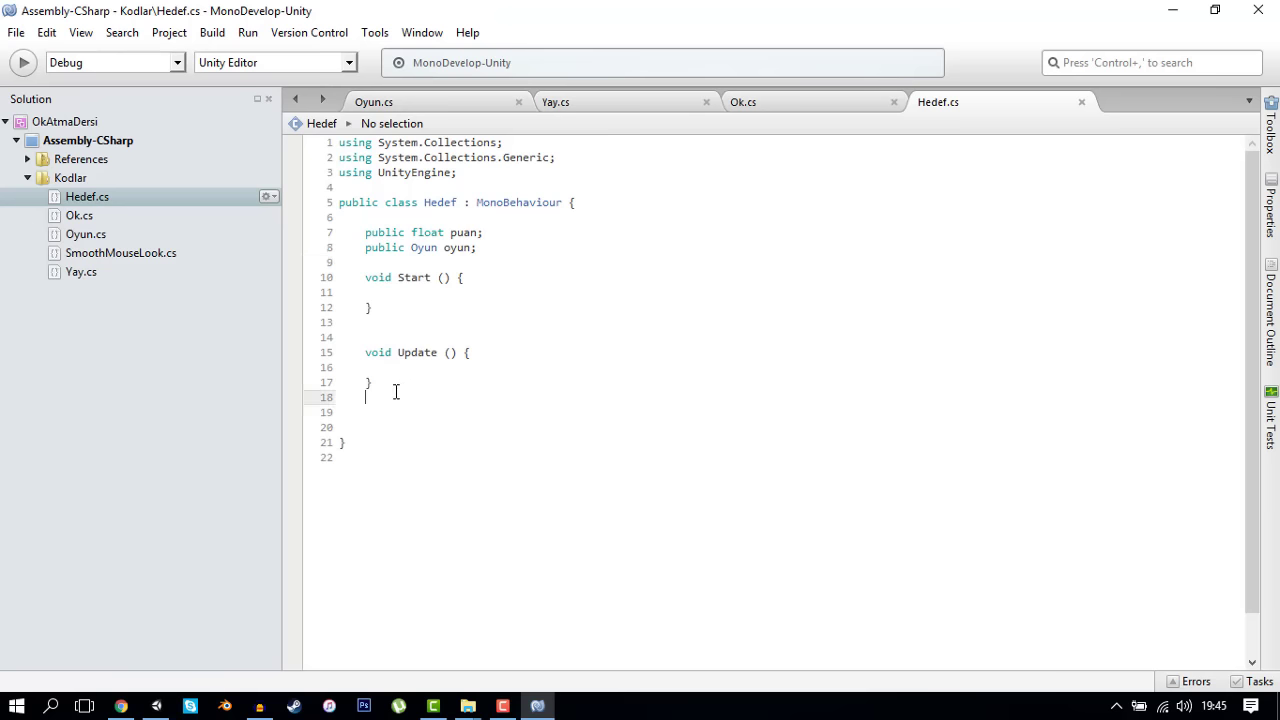
key("Return")
left_click(763, 101)
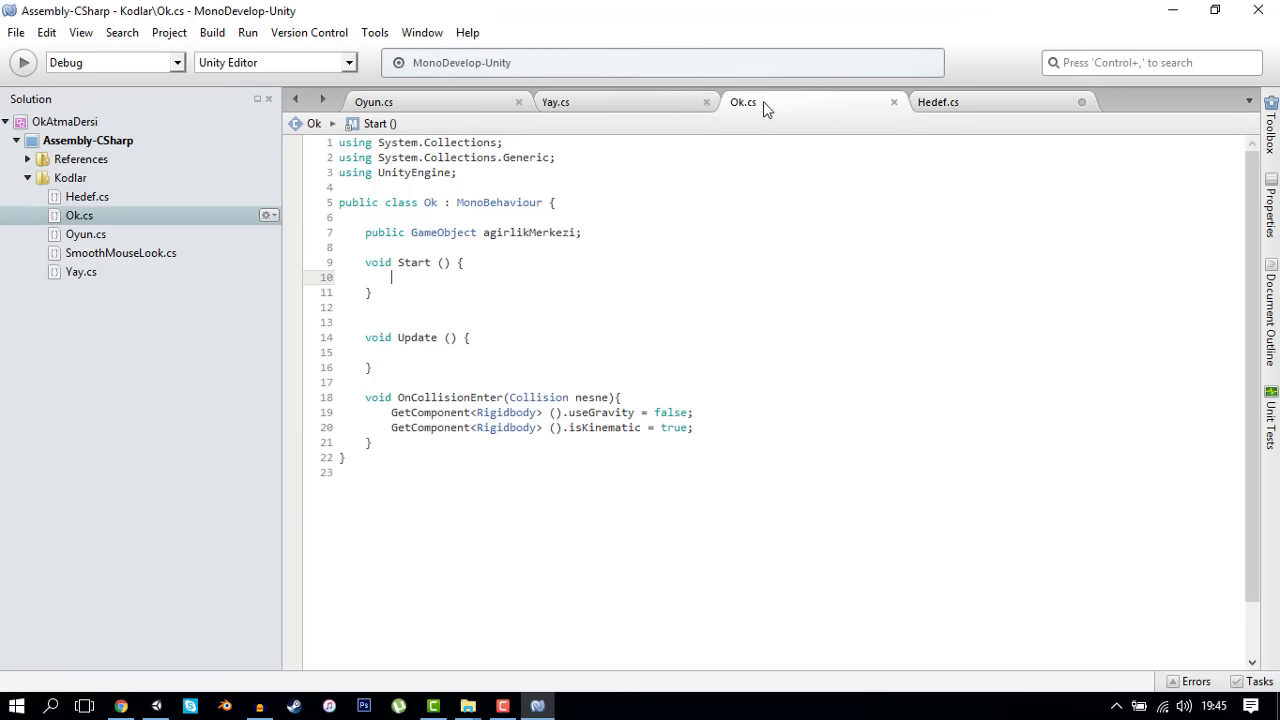
left_click_drag(372, 442, 358, 395)
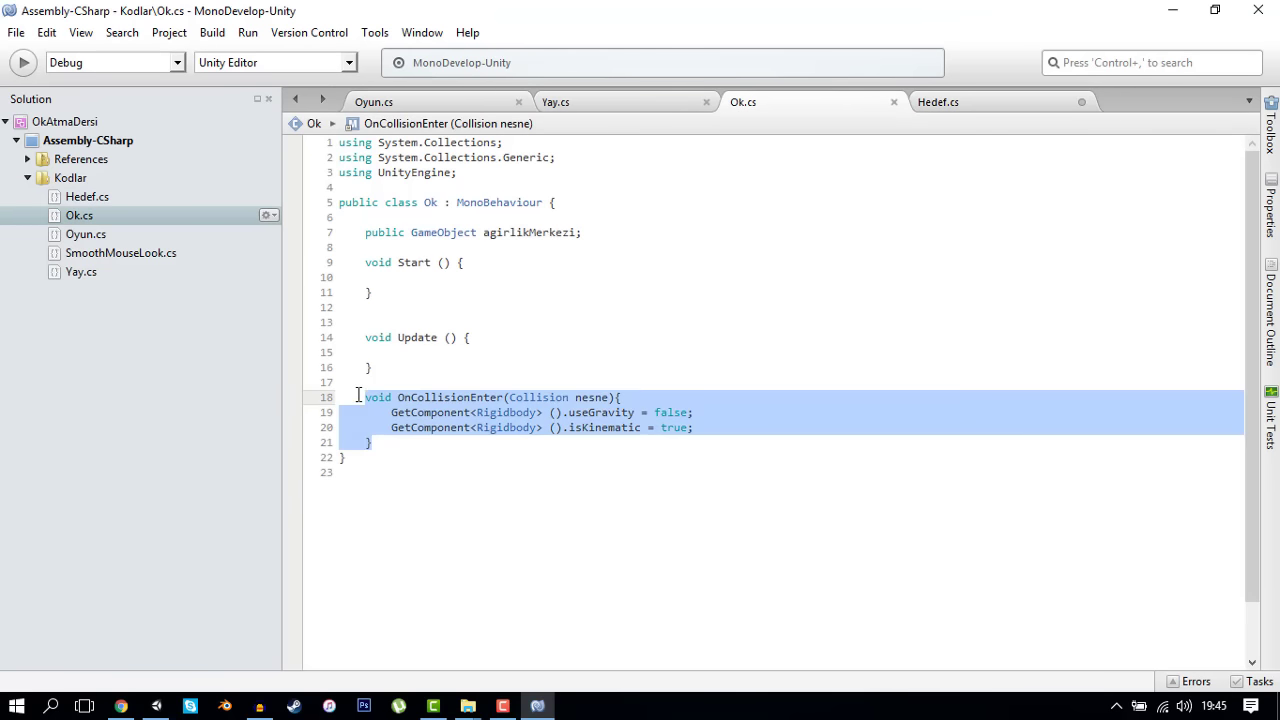
left_click(950, 102)
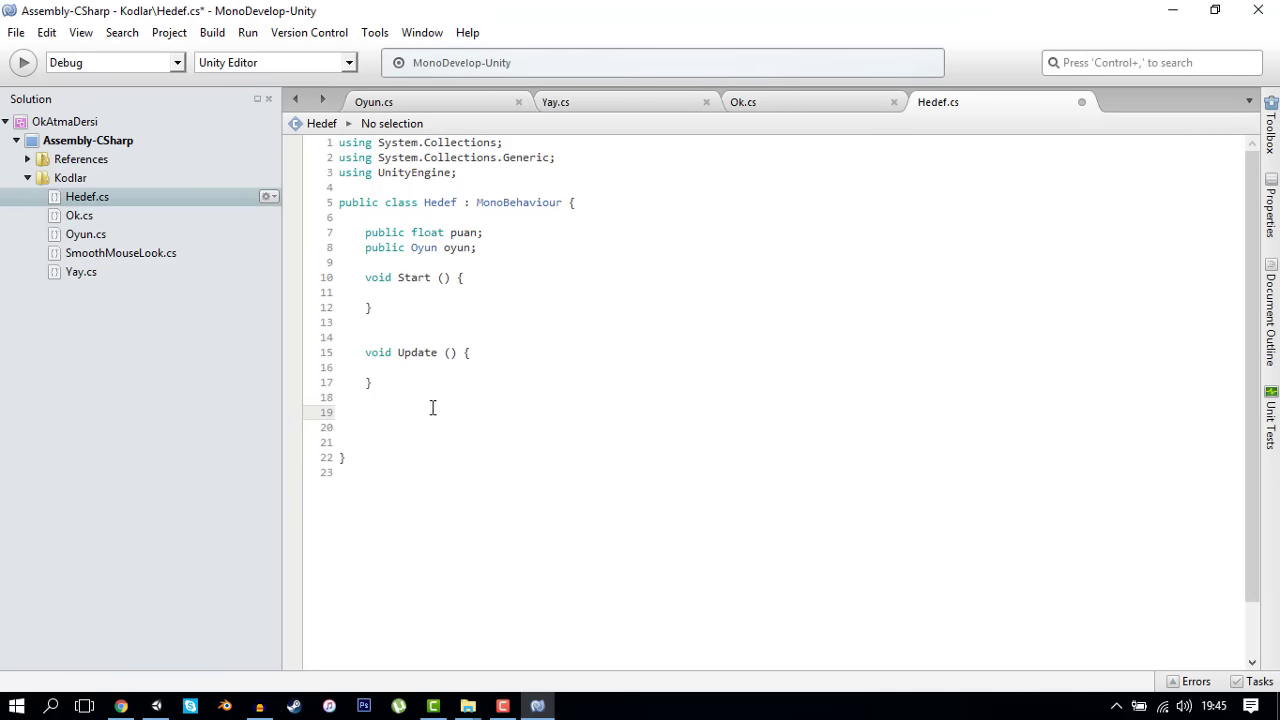
key("ctrl+v")
key("ctrl+s")
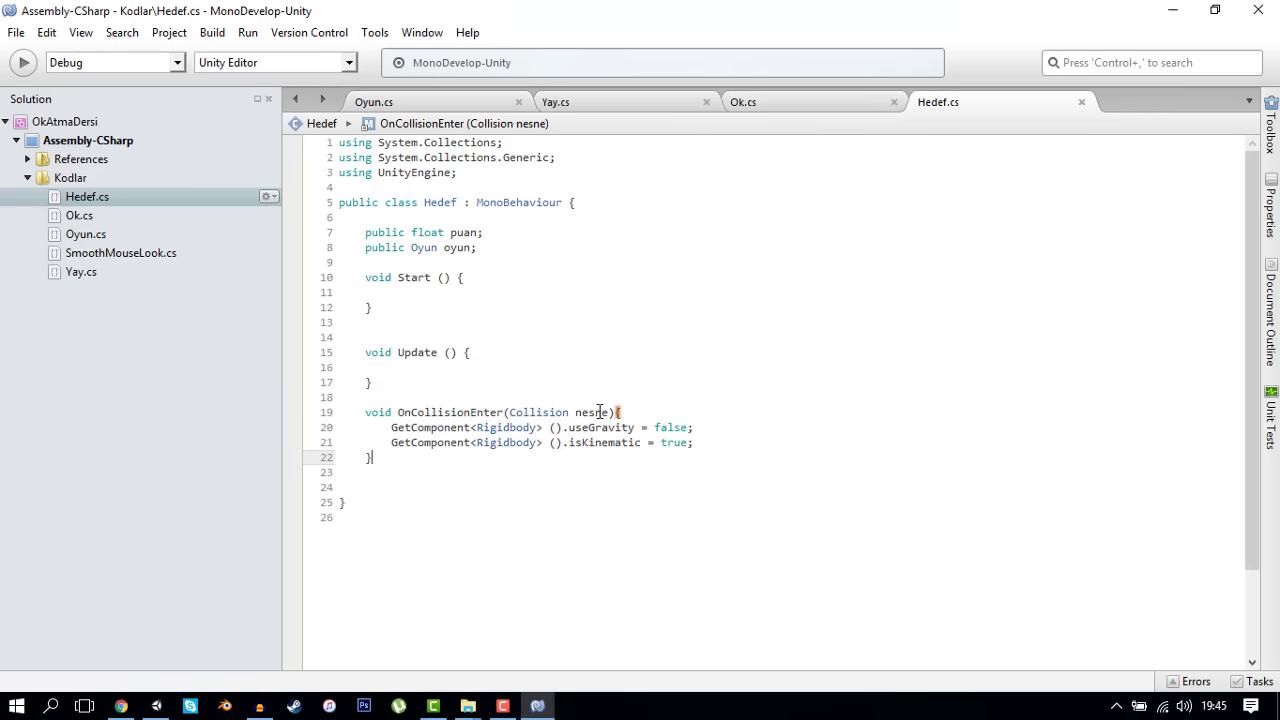
- Start an if statement in OnCollisionEnter and delete the two copied GetComponent lines
left_click(621, 412)
key("Return")
type("if")
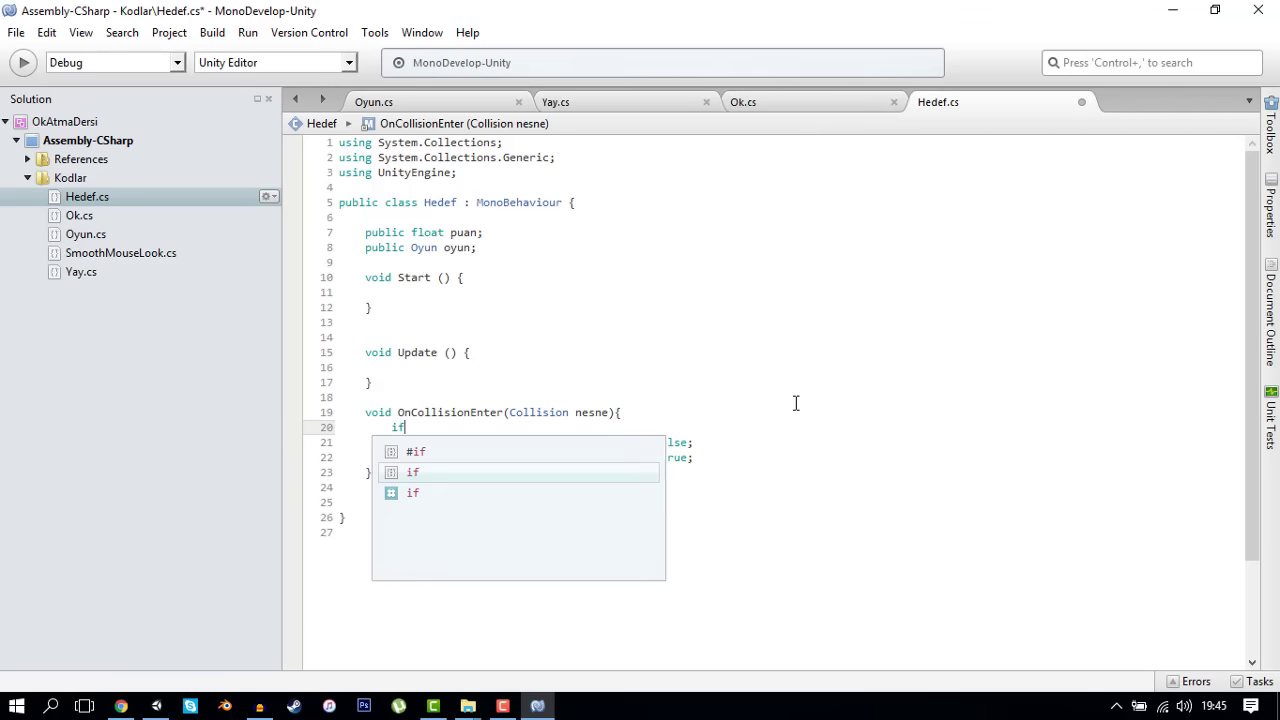
key("Escape")
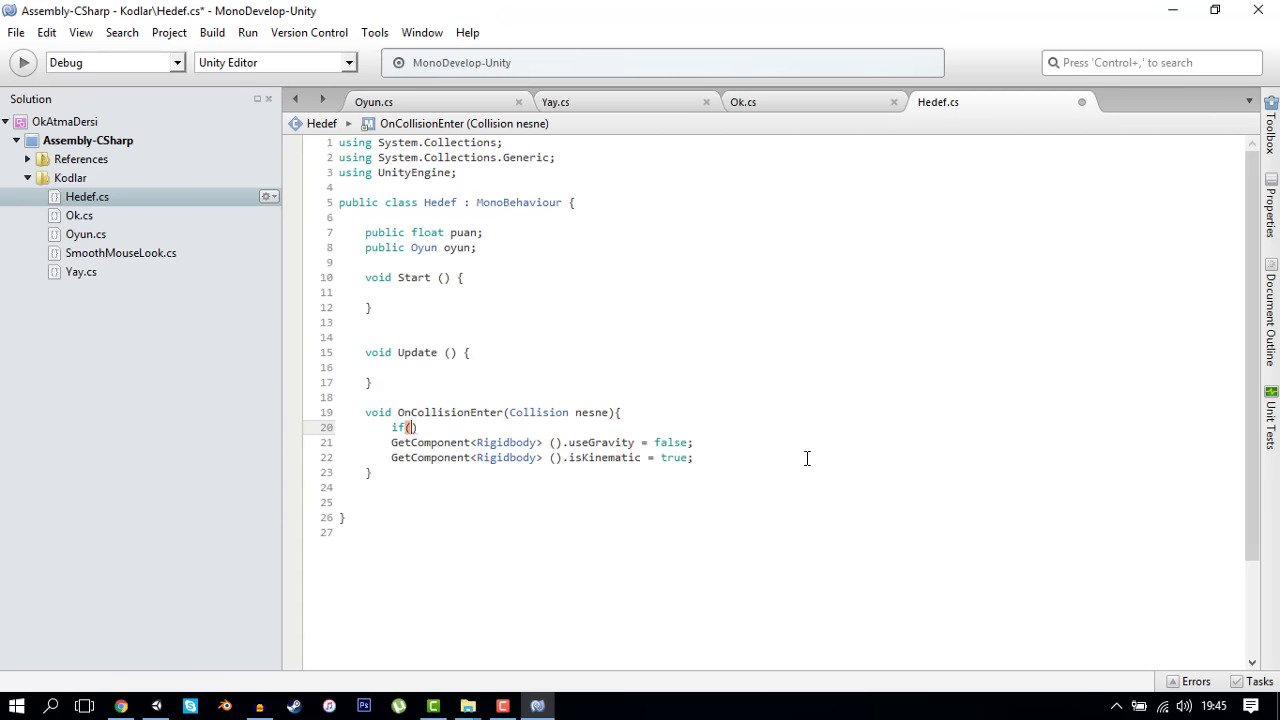
left_click_drag(807, 458, 257, 448)
key("BackSpace")
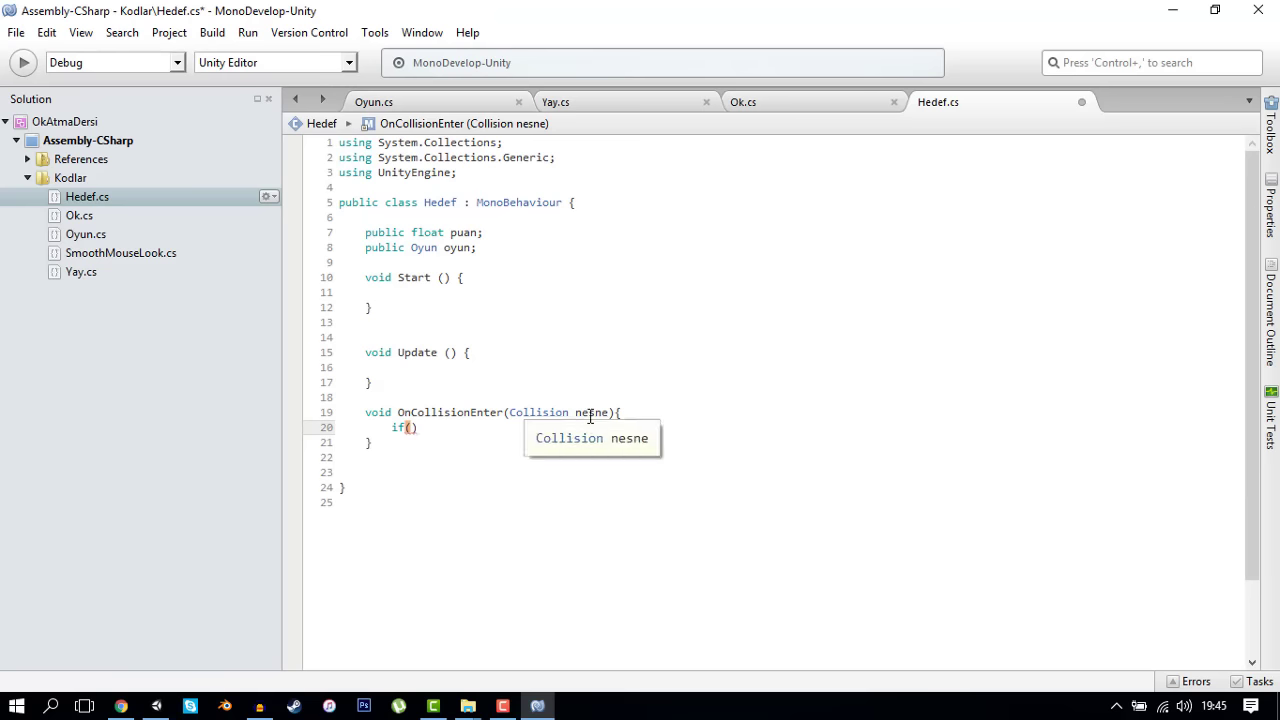
- Make the if condition nesne.gameObject.CompareTag("Ok") and open its block
type("nesne.ga")
key("Return")
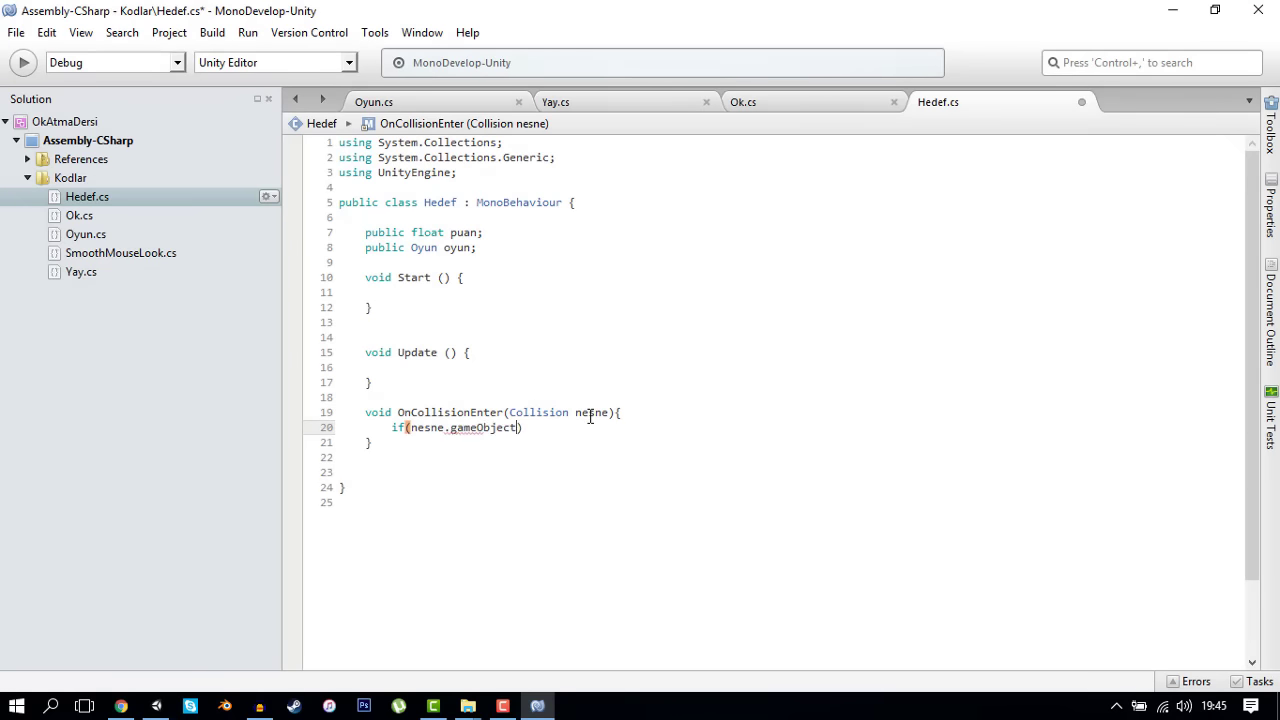
type(".Co")
key("Return")
key("BackSpace")
key("BackSpace")
key("BackSpace")
type("tag")
key("Return")
type("Comü")
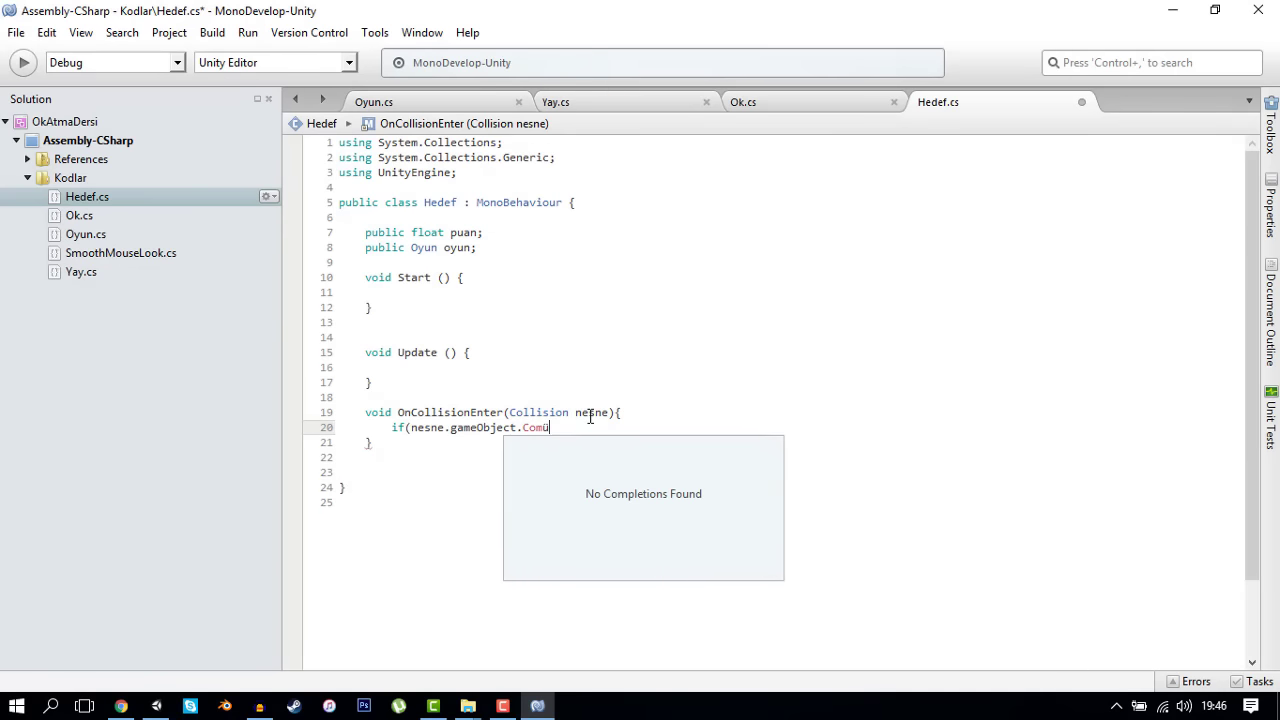
key("Return")
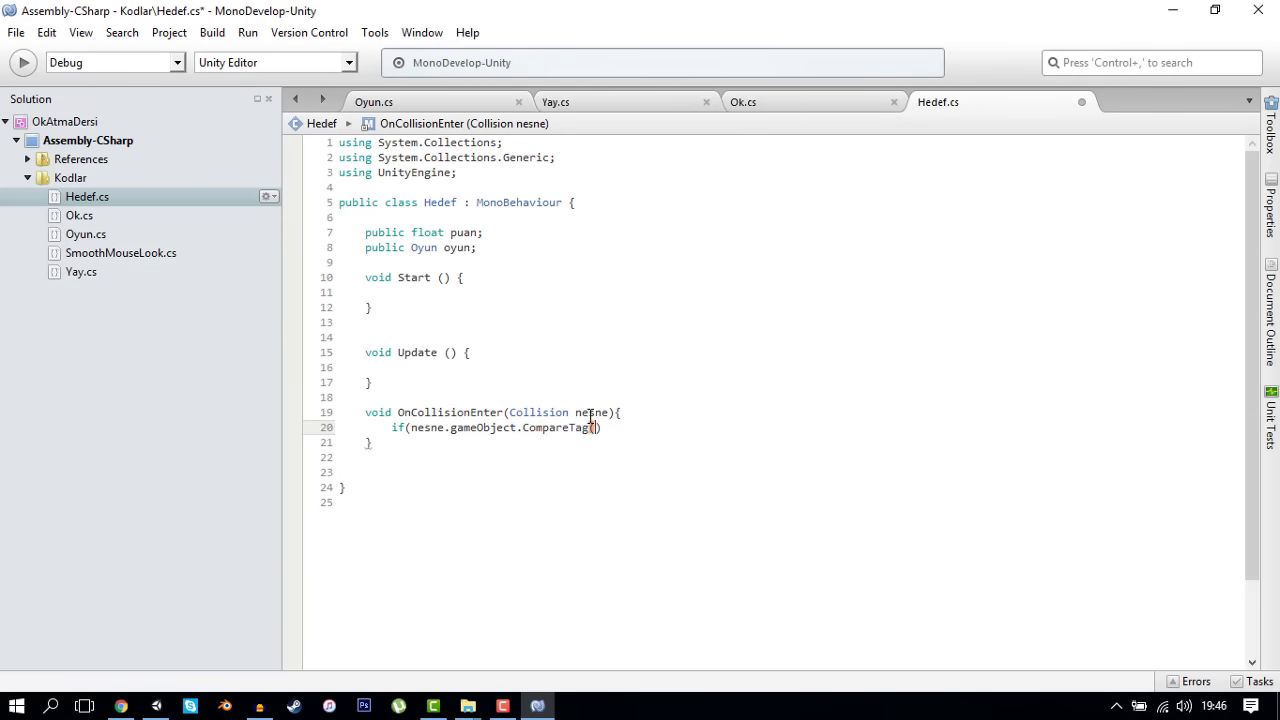
type("\"")
key("BackSpace")
type("\"")
type(")) ")
type("{")
key("Return")
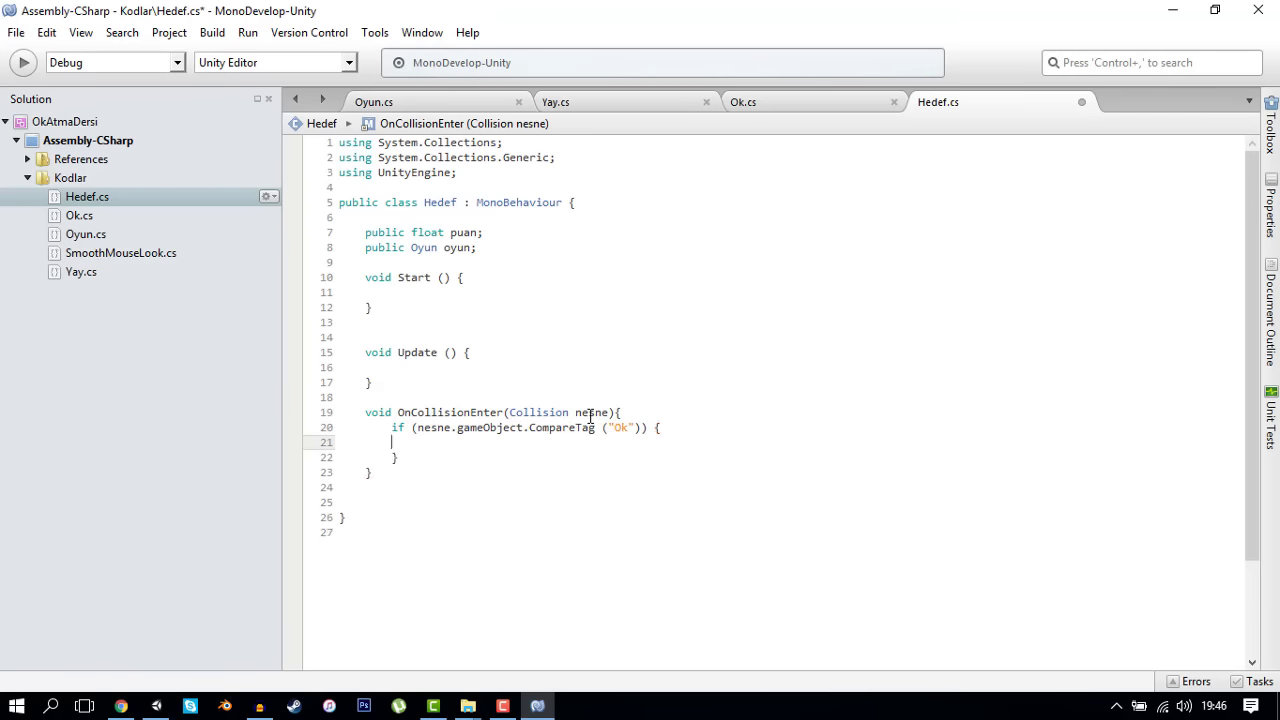
- Inside the block, call oyun.PuanEkle (puan); and save Hedef.cs
type("oyun")
key("ctrl+s")
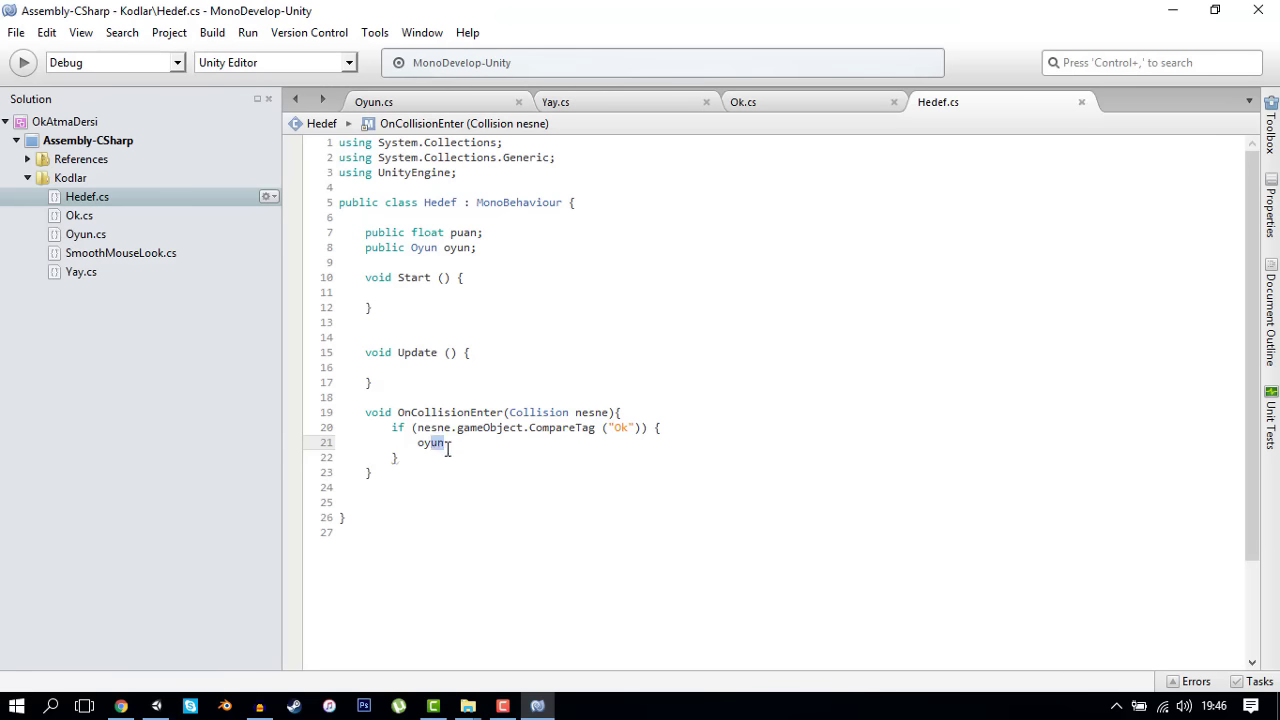
left_click(411, 100)
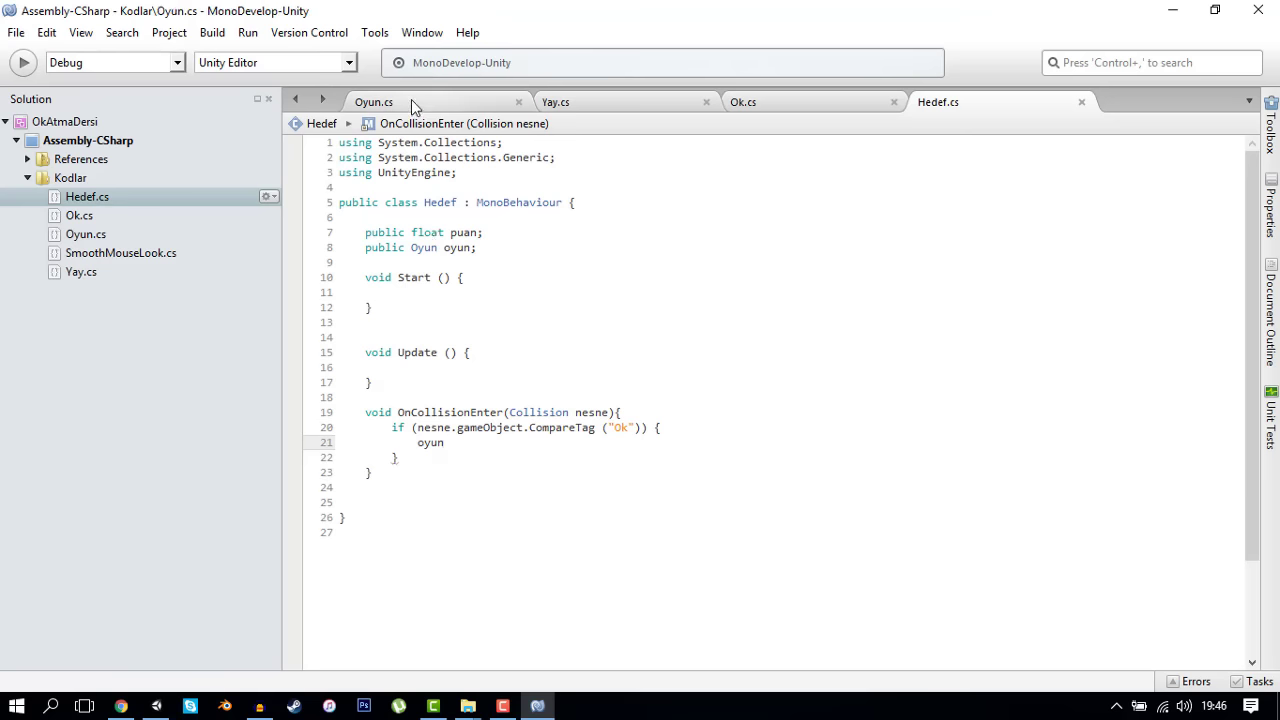
double_click(466, 458)
left_click(958, 103)
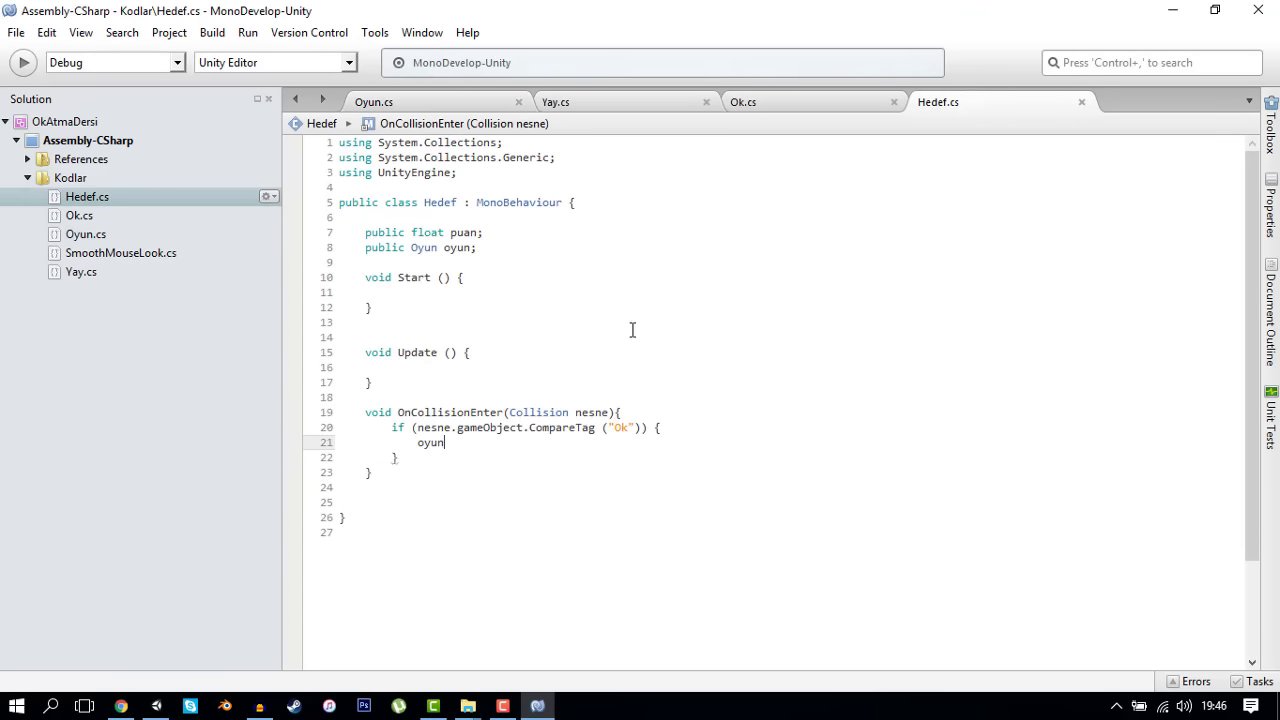
type(".p")
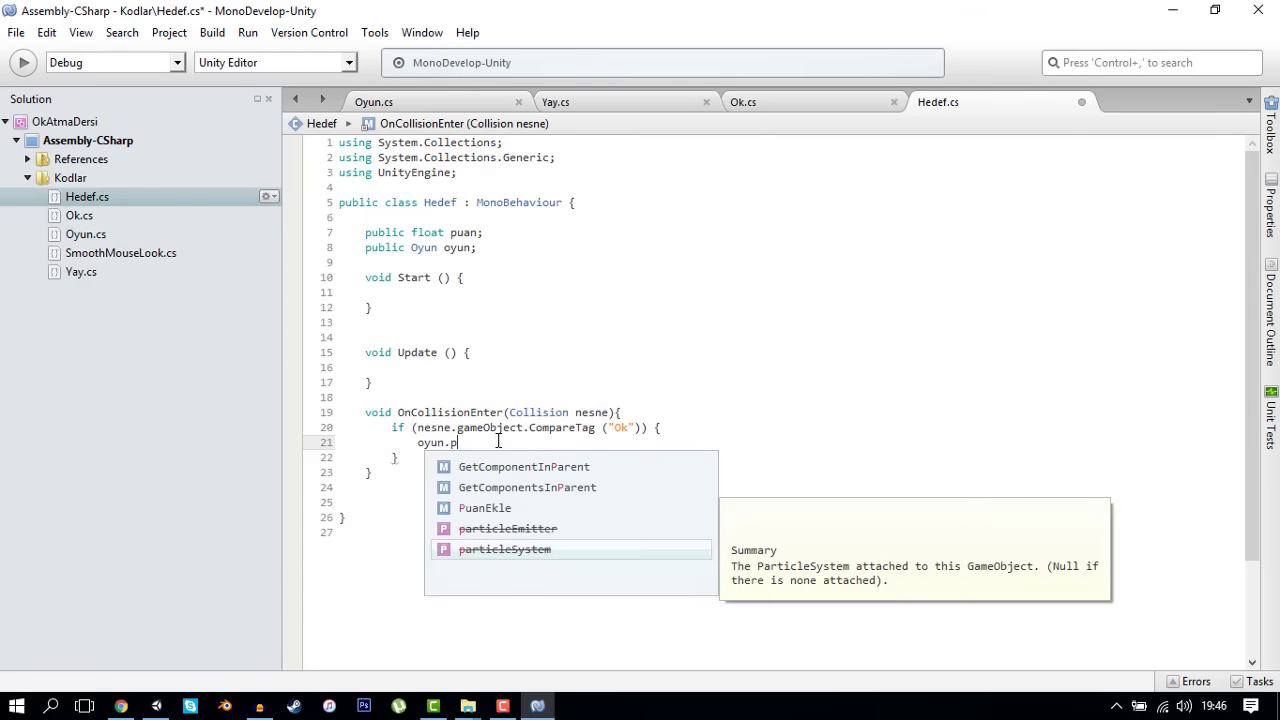
key("BackSpace")
type("PuanE")
key("Return")
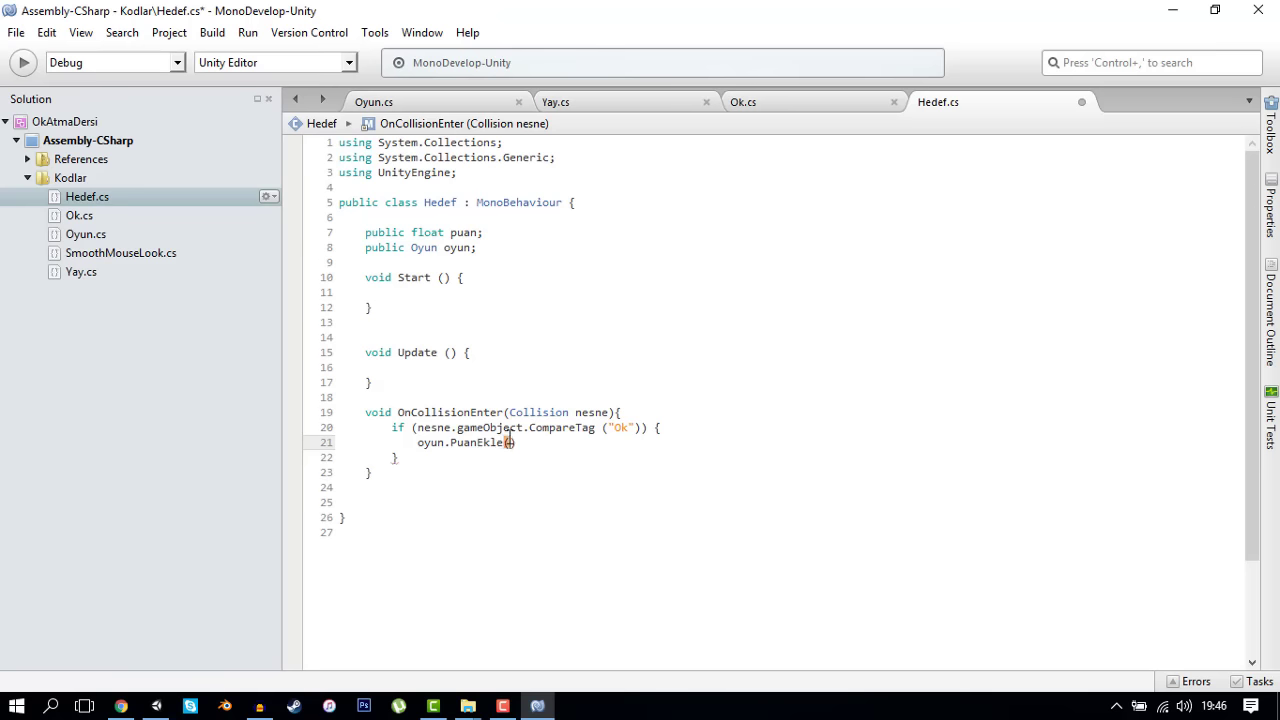
left_click(407, 101)
left_click_drag(503, 457, 570, 457)
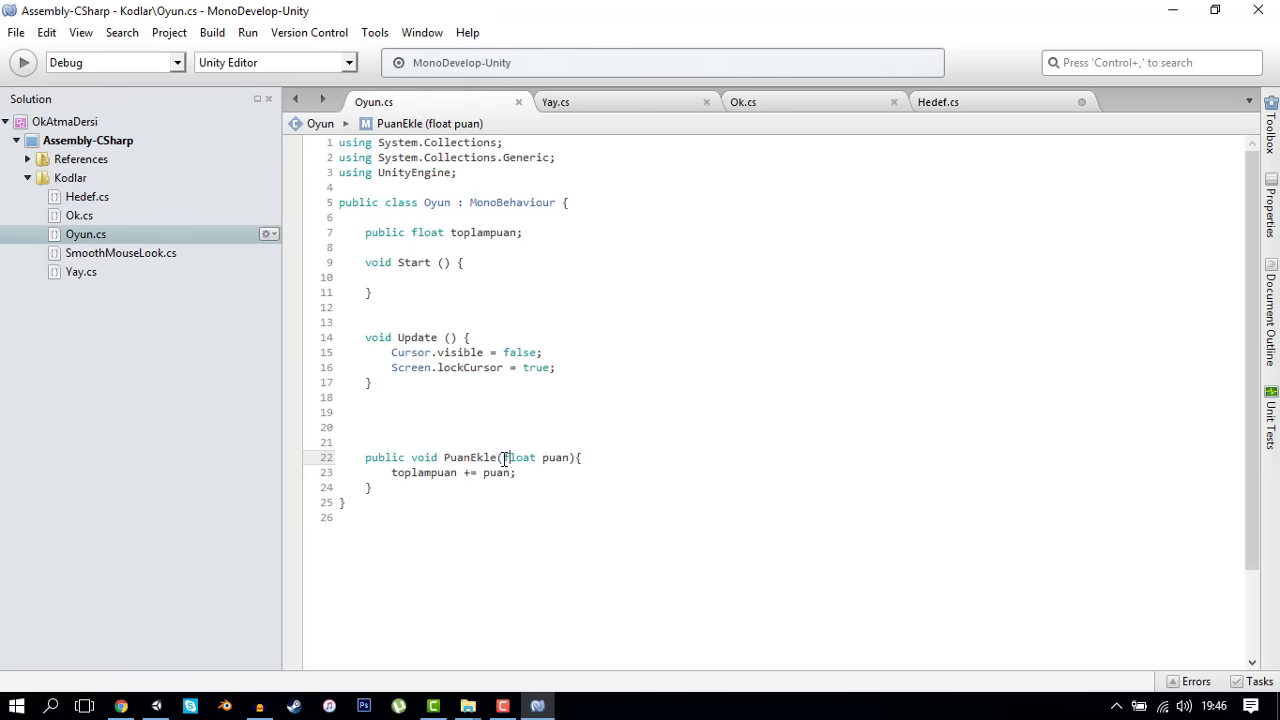
left_click(964, 107)
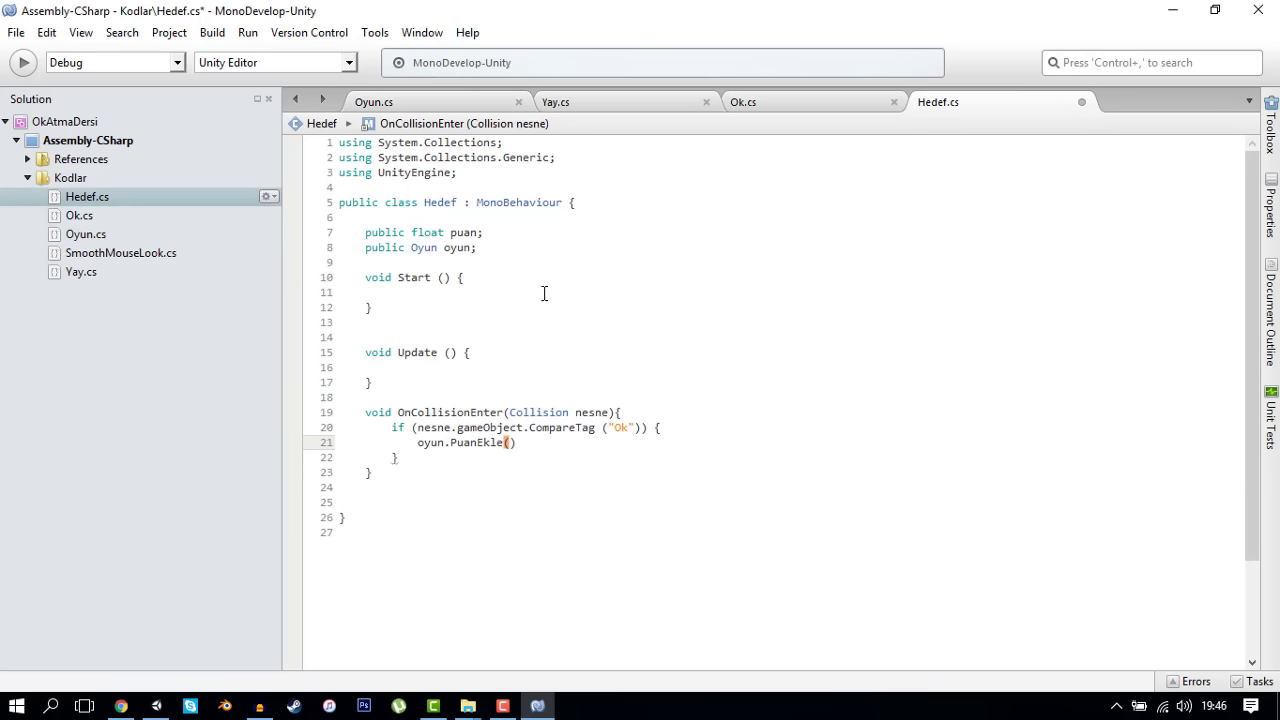
left_click(435, 232)
left_click(513, 446)
type("puan);")
key("ctrl+s")
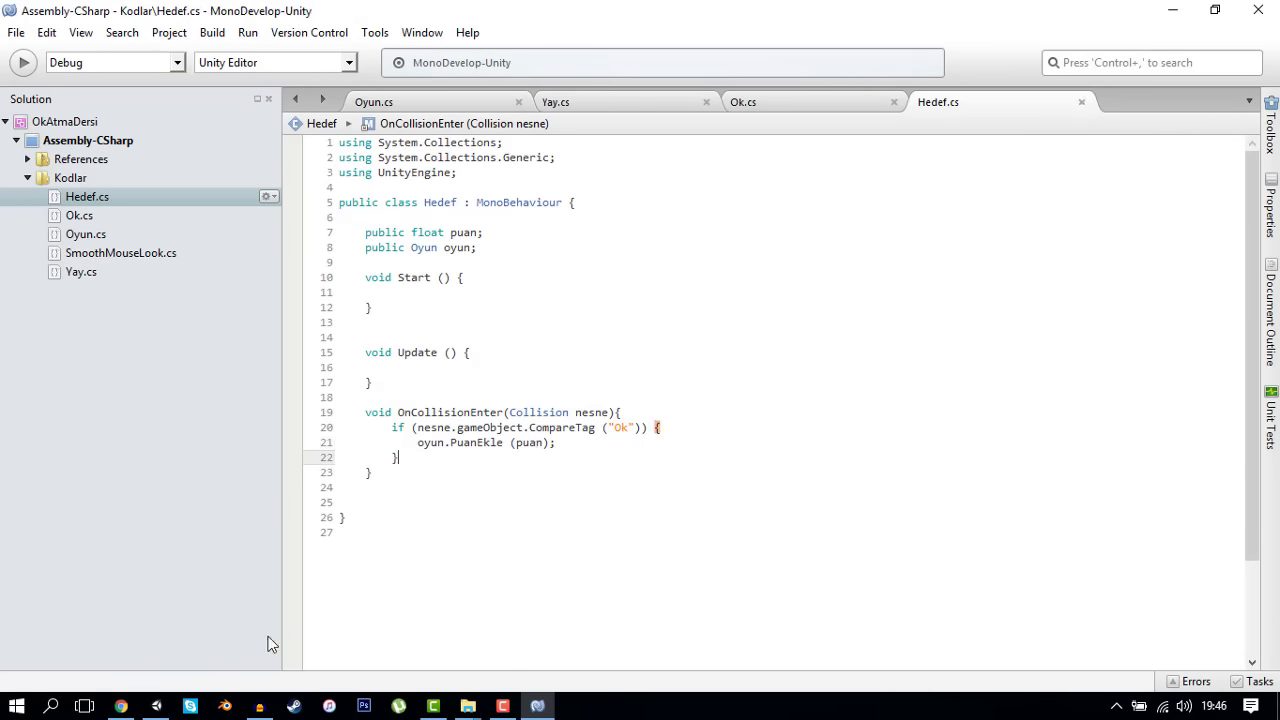
- Select the Beyaz and Siyah parts of Hedef1 and Hedef2 together
left_click(156, 706)
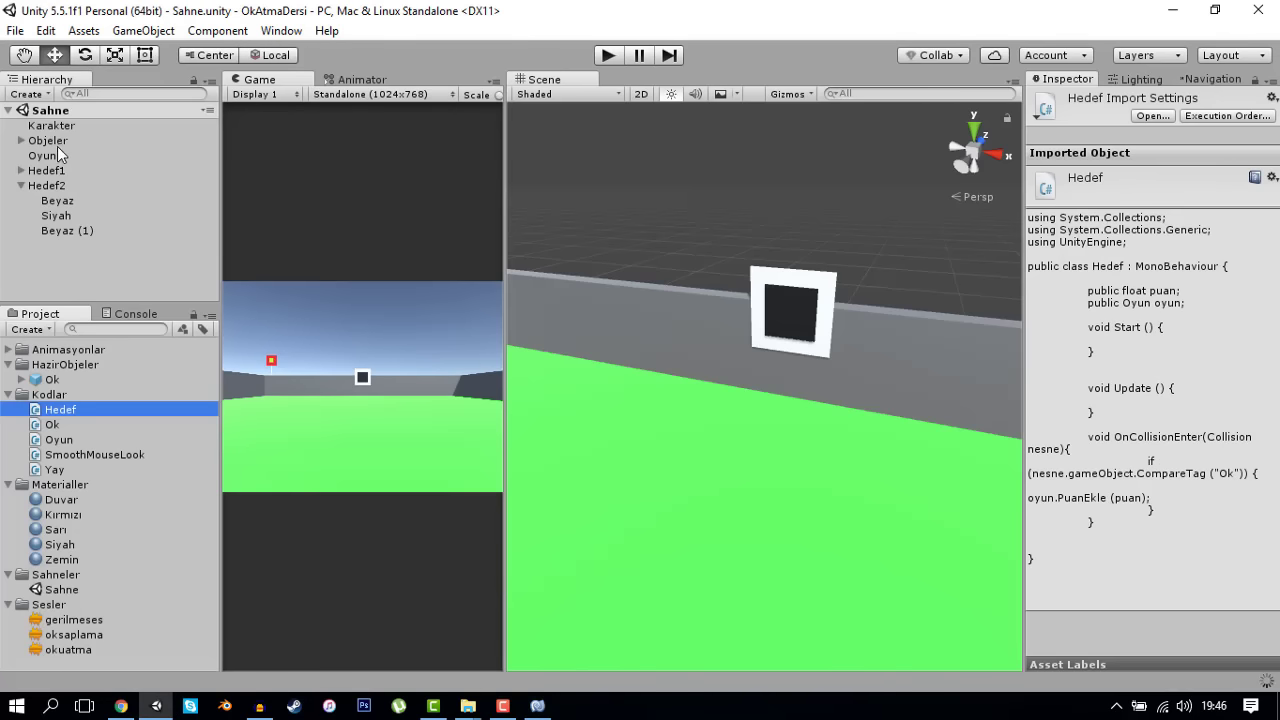
left_click(56, 157)
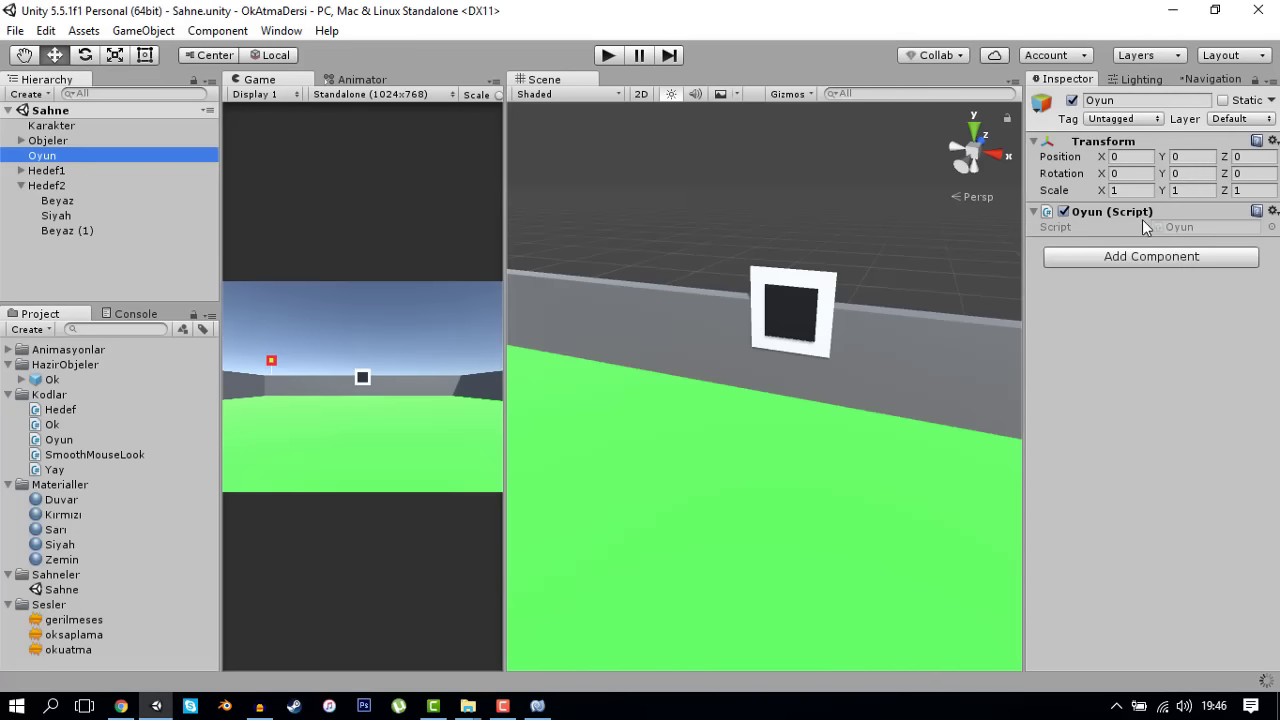
left_click(21, 170)
mouse_move(757, 294)
right_mouse_down()
mouse_move(783, 265)
mouse_move(752, 264)
right_mouse_up()
left_click(750, 263)
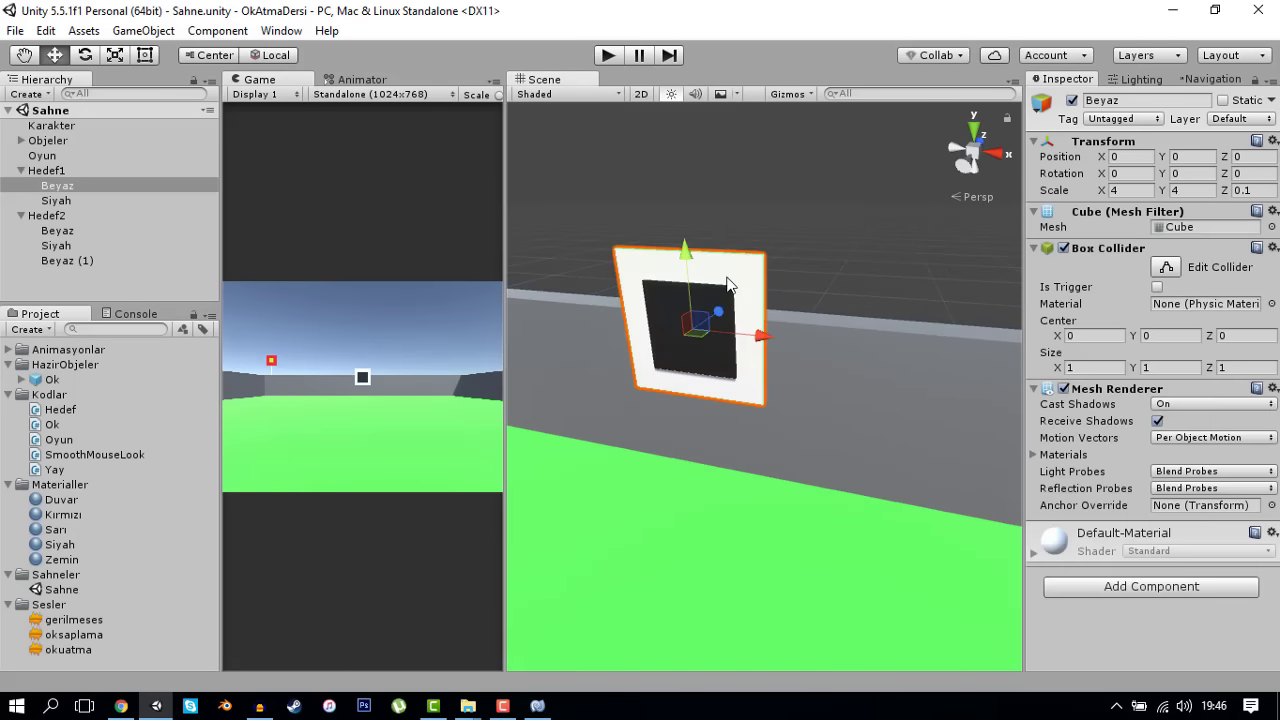
left_click(85, 200, "ctrl")
mouse_move(560, 265)
right_mouse_down()
mouse_move(507, 268)
mouse_move(819, 388)
right_mouse_up()
left_click(807, 337, "ctrl")
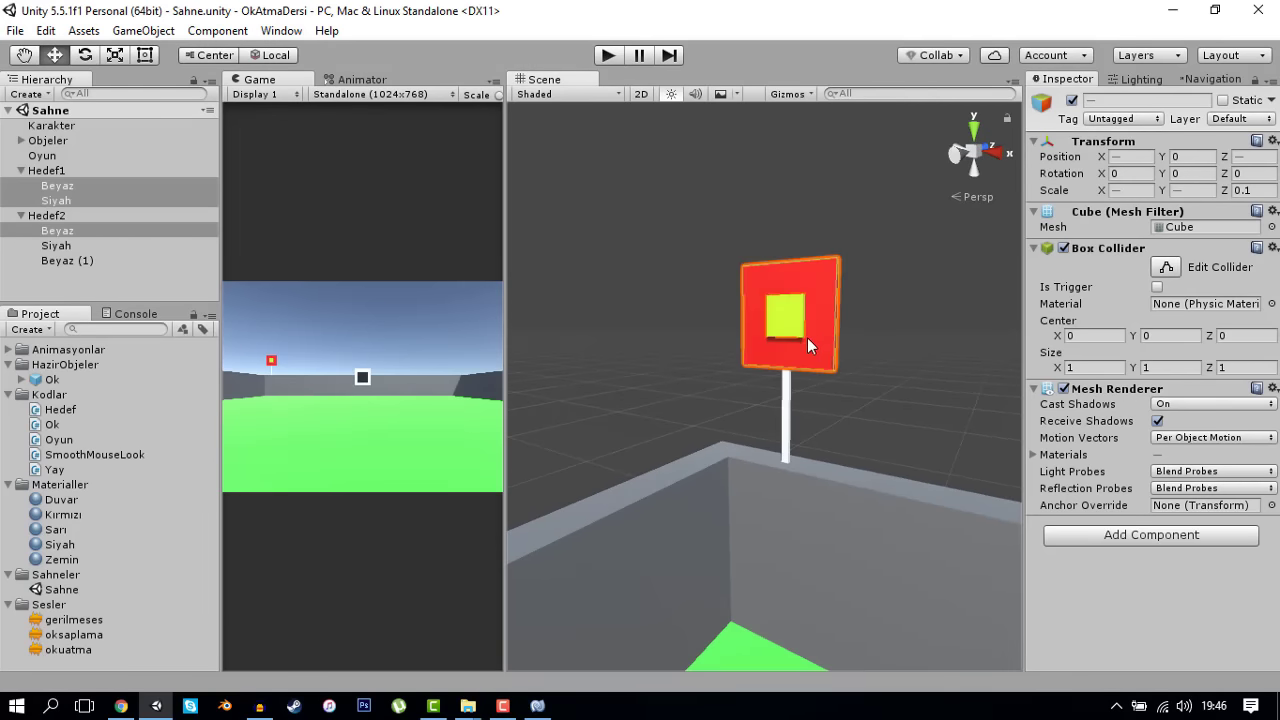
left_click(791, 315, "ctrl")
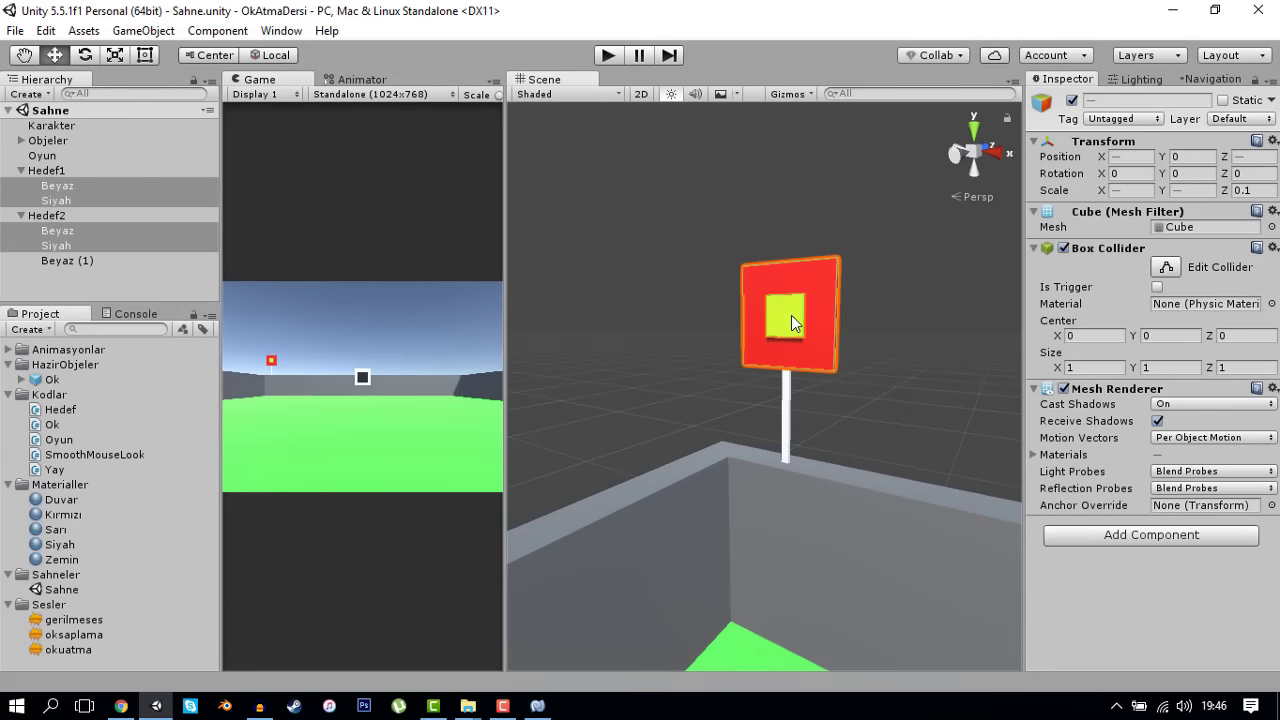
right_click_drag(798, 302, 808, 343)
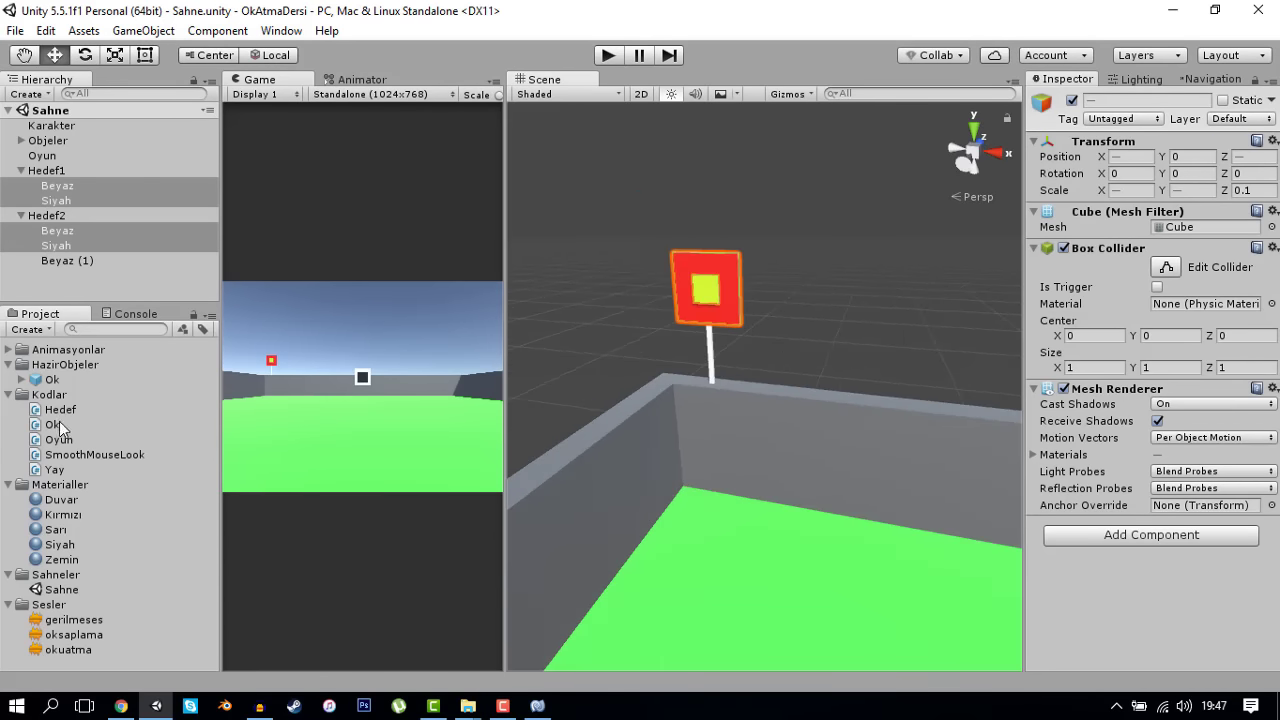
- Attach the Hedef script to the selected parts and drag Oyun into its Oyun field
left_click(58, 410)
left_click_drag(58, 410, 1131, 604)
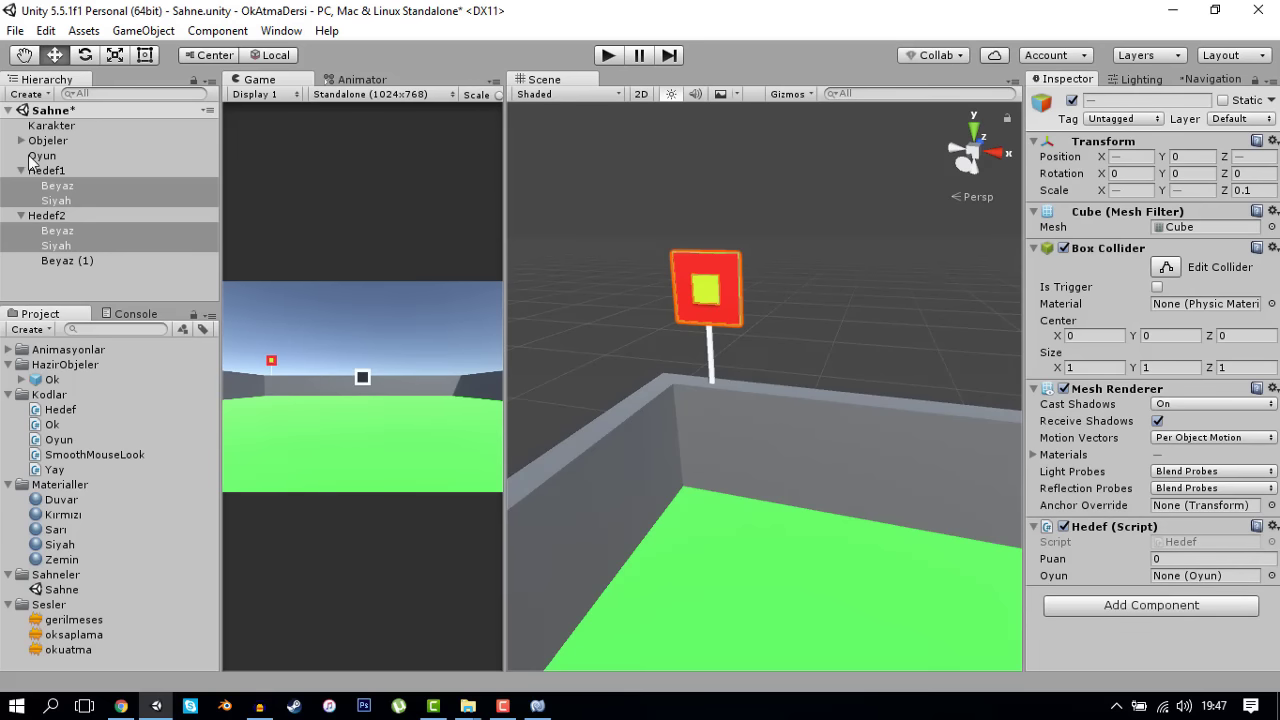
left_click_drag(42, 157, 1175, 578)
left_click_drag(42, 157, 1212, 578)
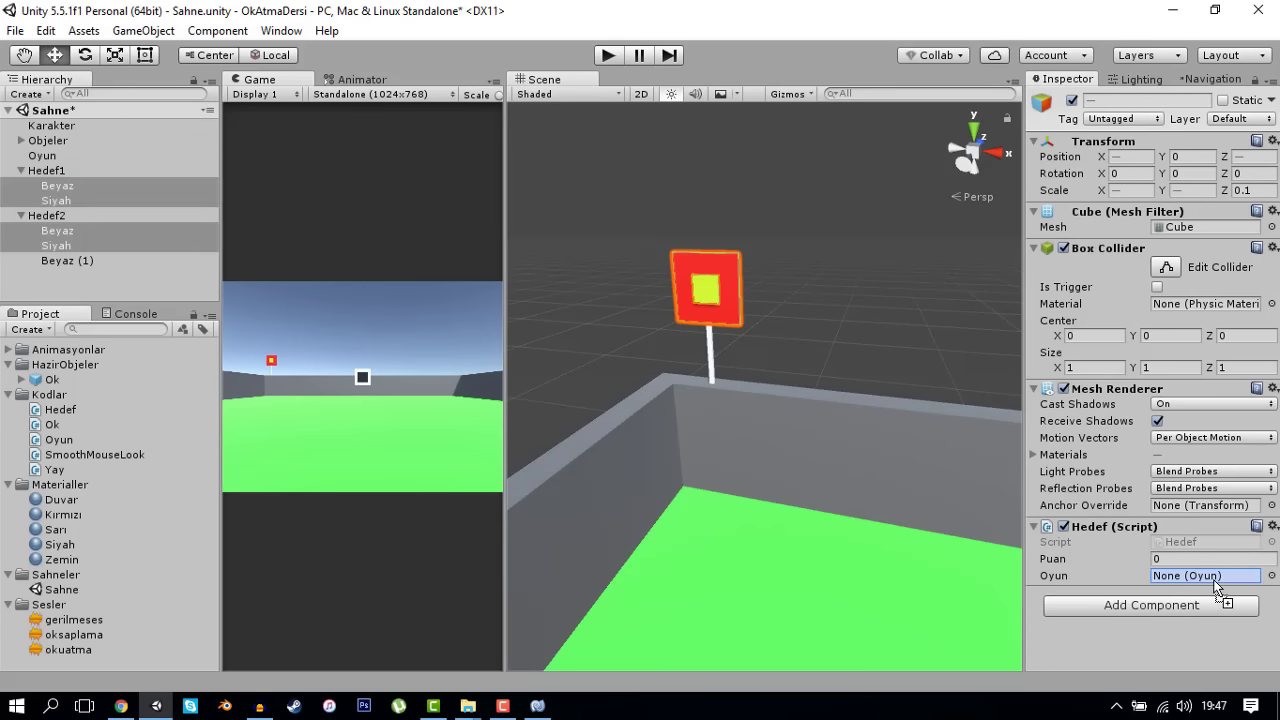
- Set the Puan scores of Hedef1's white Beyaz and black Siyah pieces, Siyah getting 30
double_click(57, 186)
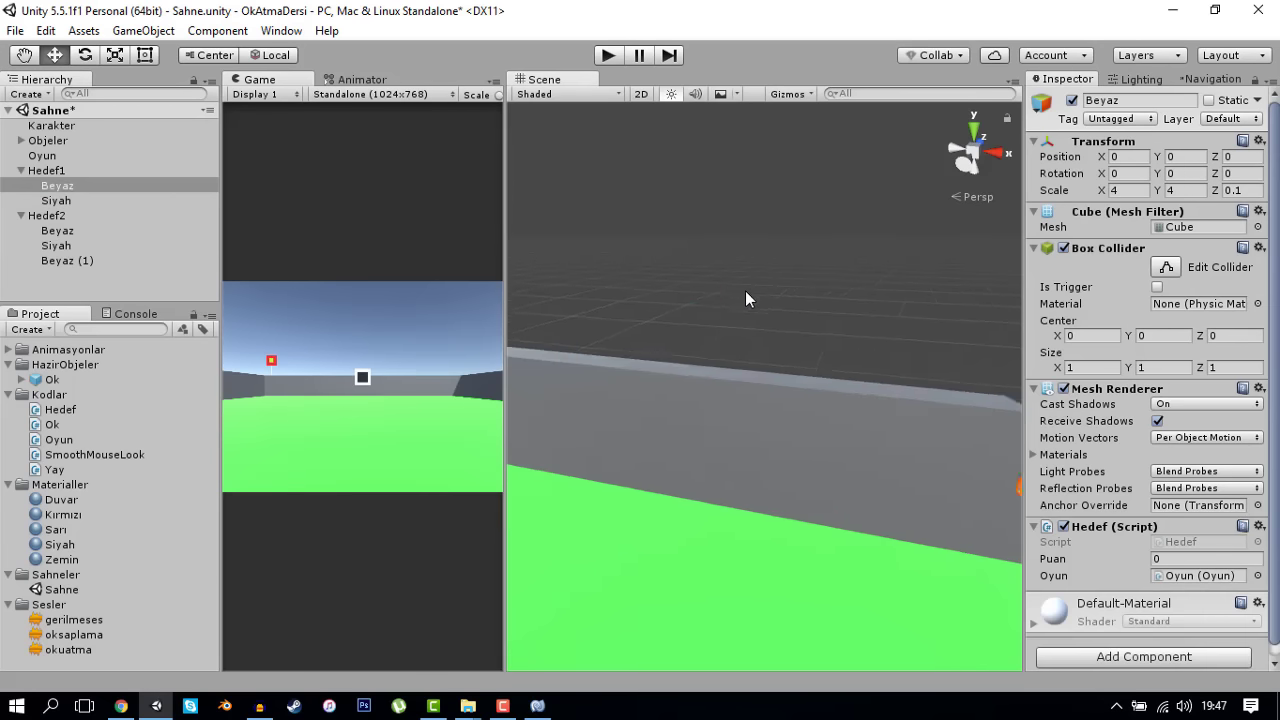
left_click(1175, 558)
type("20")
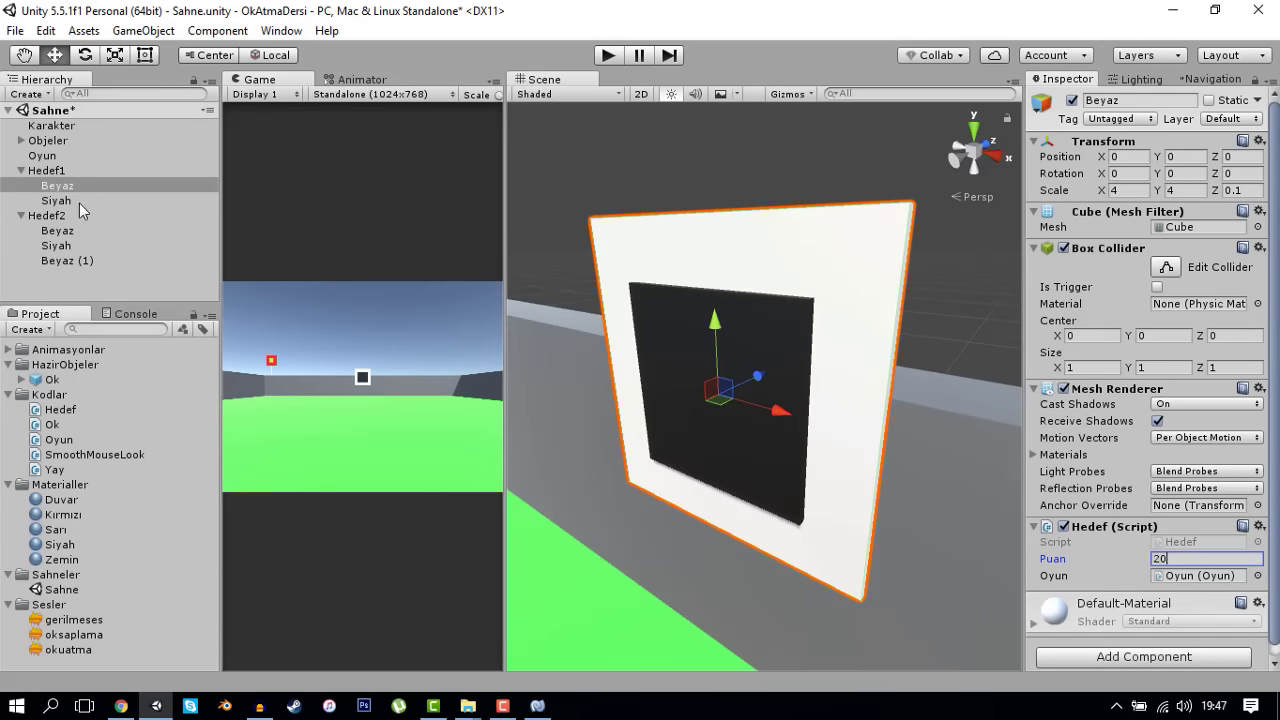
left_click(79, 201)
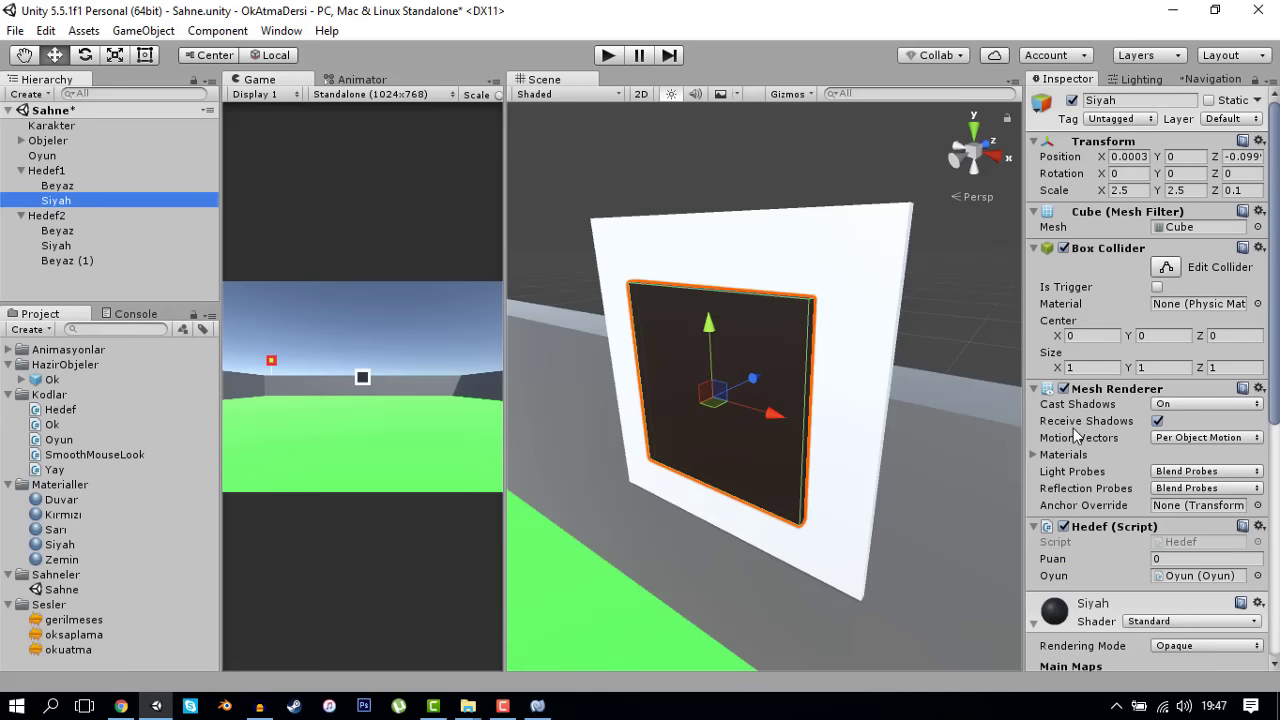
left_click(1167, 558)
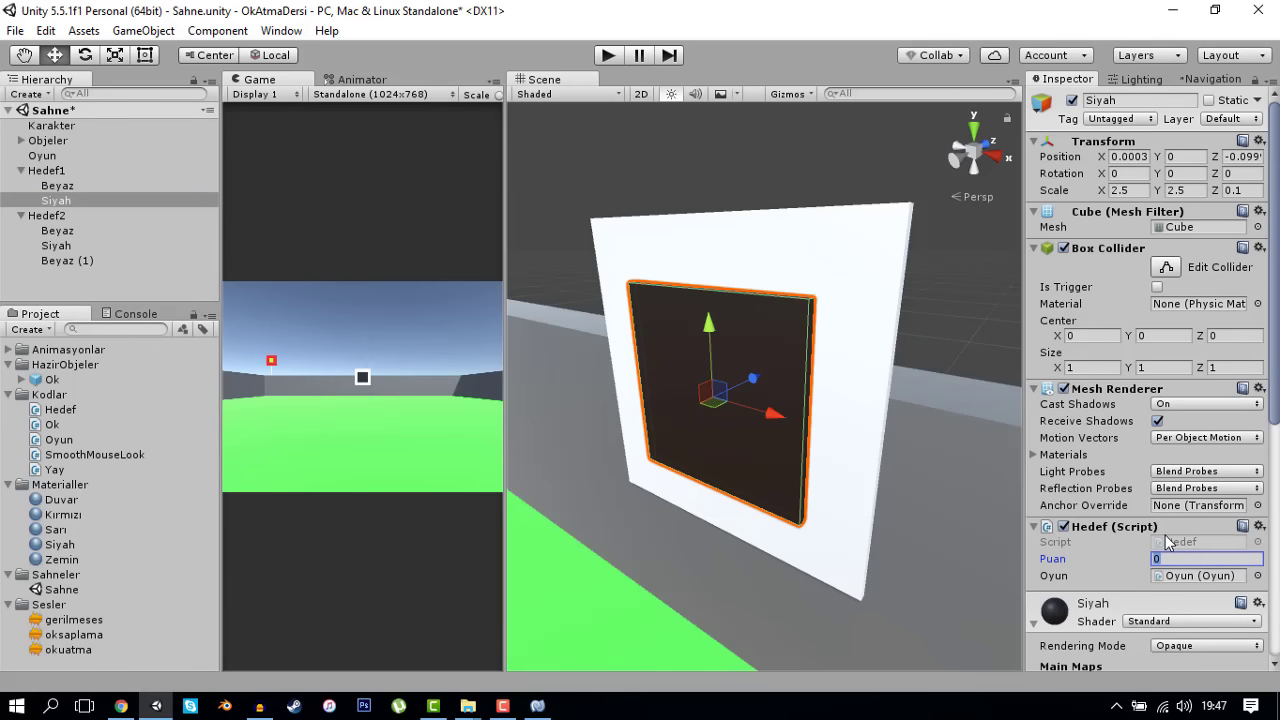
type("30")
- Give Hedef2's red Beyaz piece a Puan of 50 and its yellow Siyah piece 70
right_click_drag(927, 494, 846, 380)
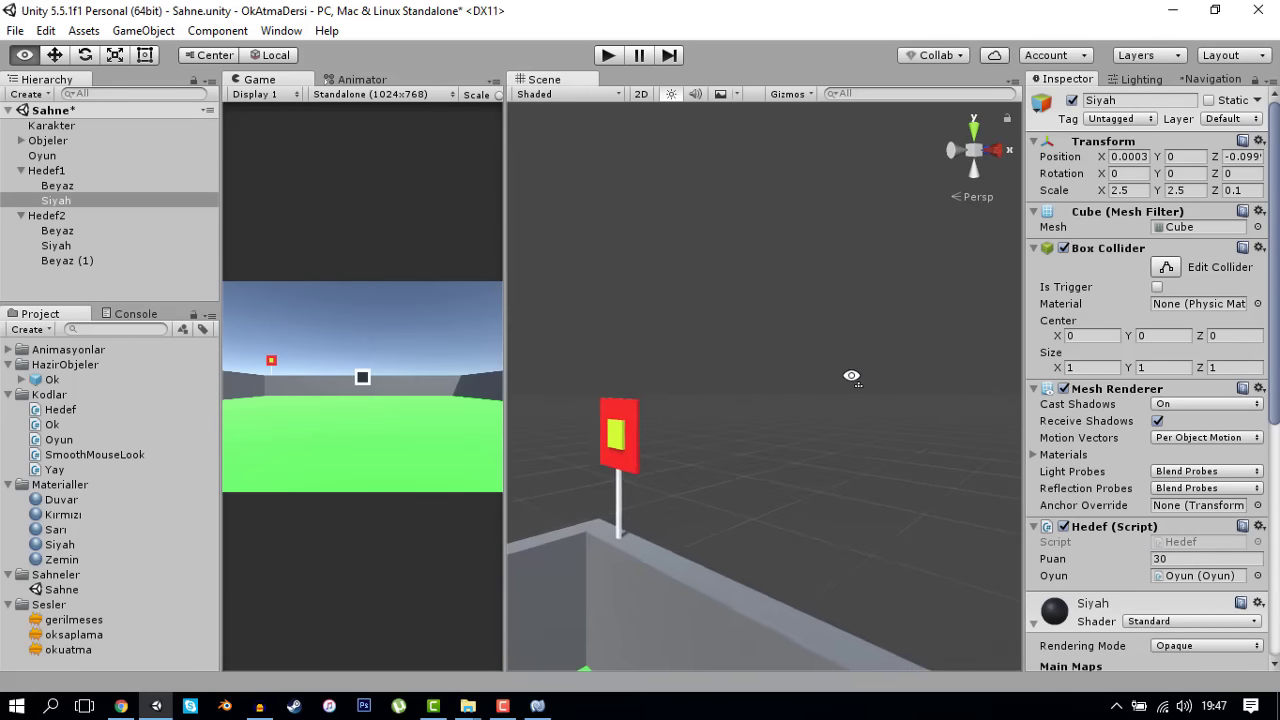
left_click(818, 392)
left_click(1174, 559)
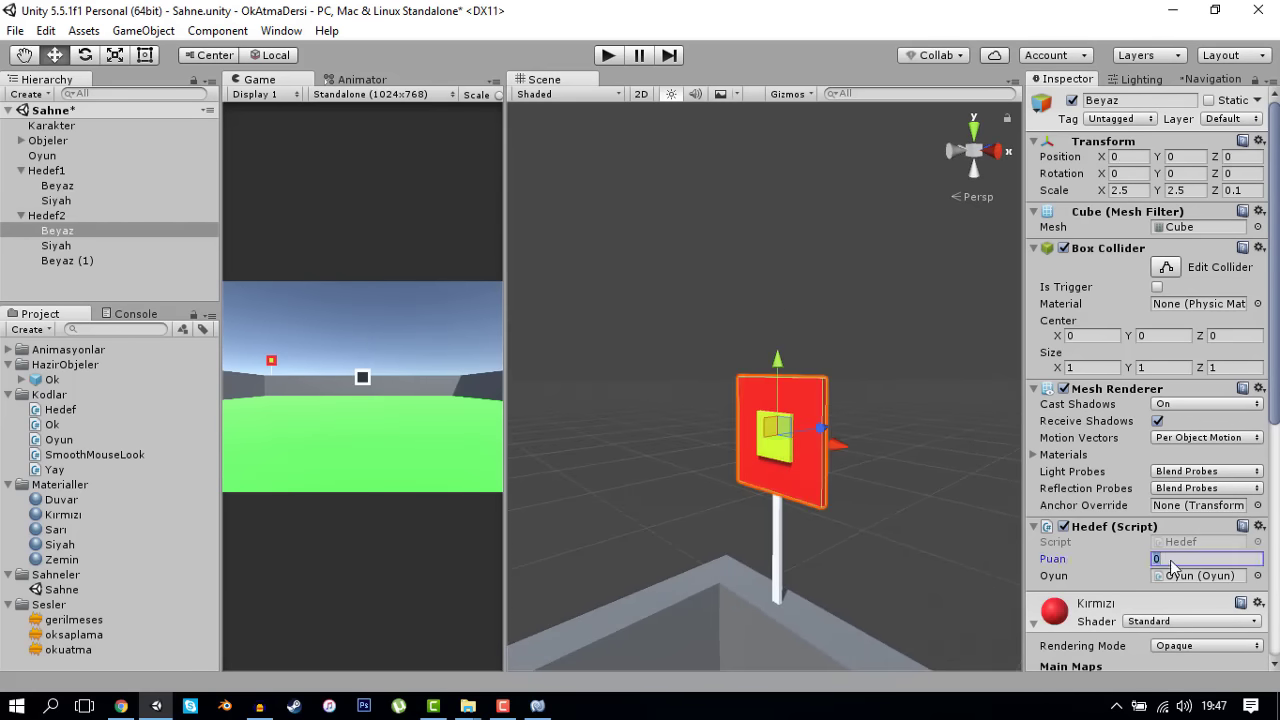
type("50")
left_click(769, 452)
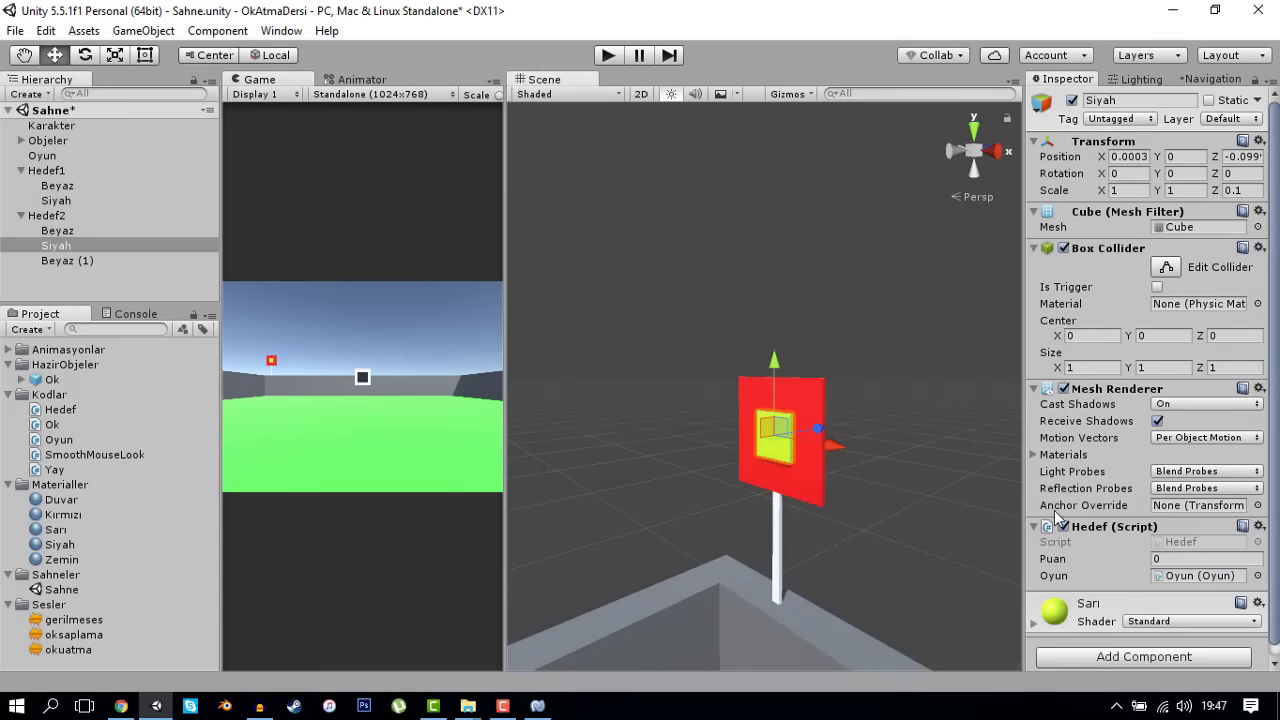
left_click(1180, 560)
type("70")
left_click(88, 230)
left_click(88, 230)
type("Kırmızı")
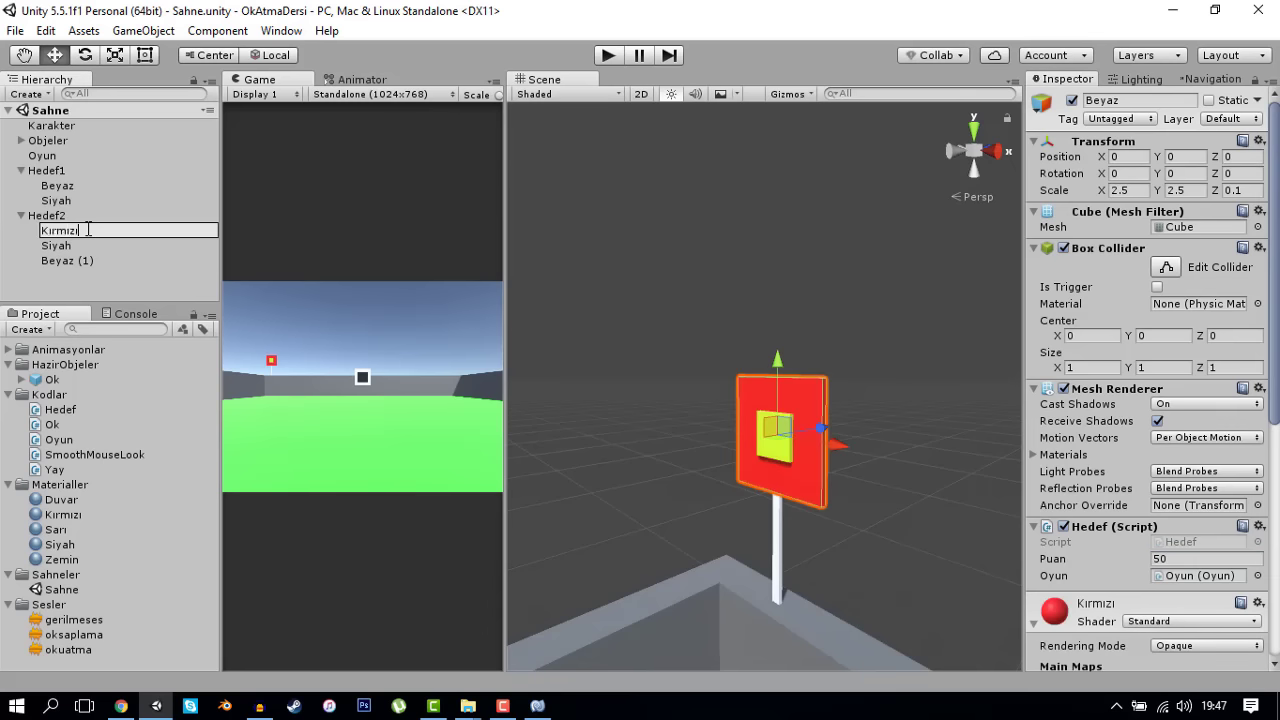
- Name Hedef2's red, yellow and pole pieces Kırmızı, Sarı and Cubuk in the Hierarchy
key("Return")
key("Down")
key("F2")
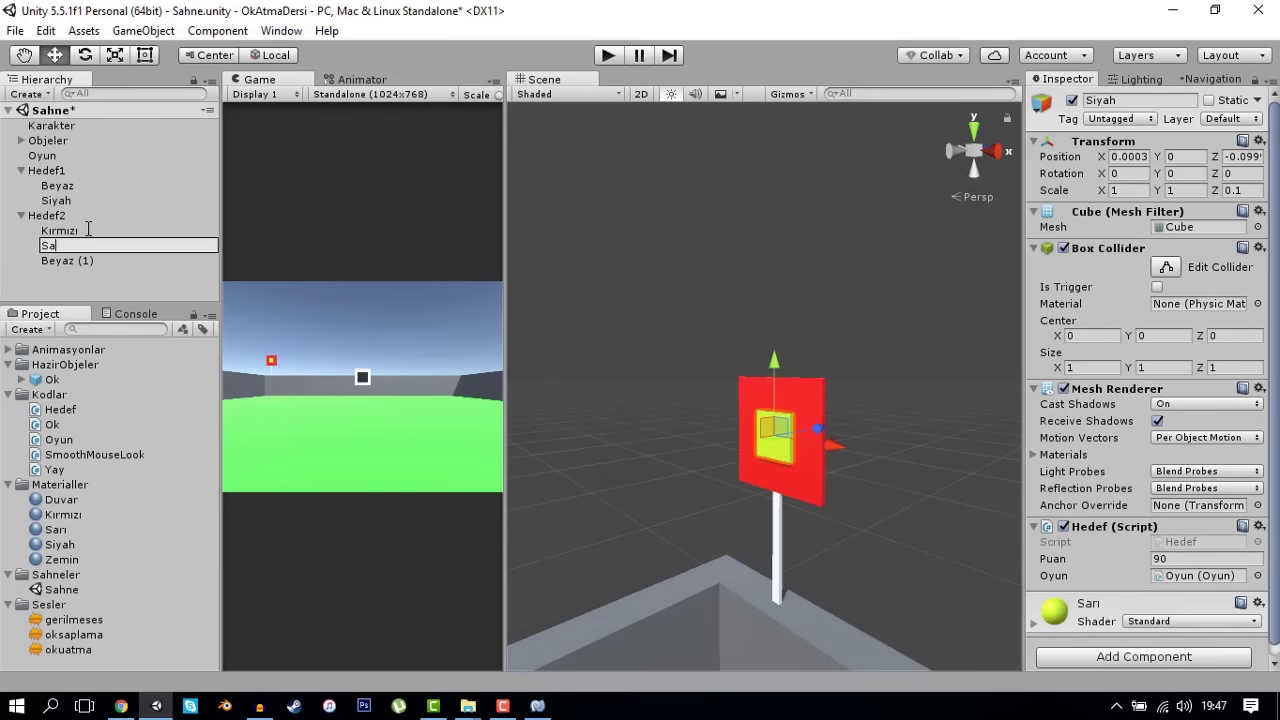
type("rı")
key("Return")
left_click(87, 262)
left_click(87, 262)
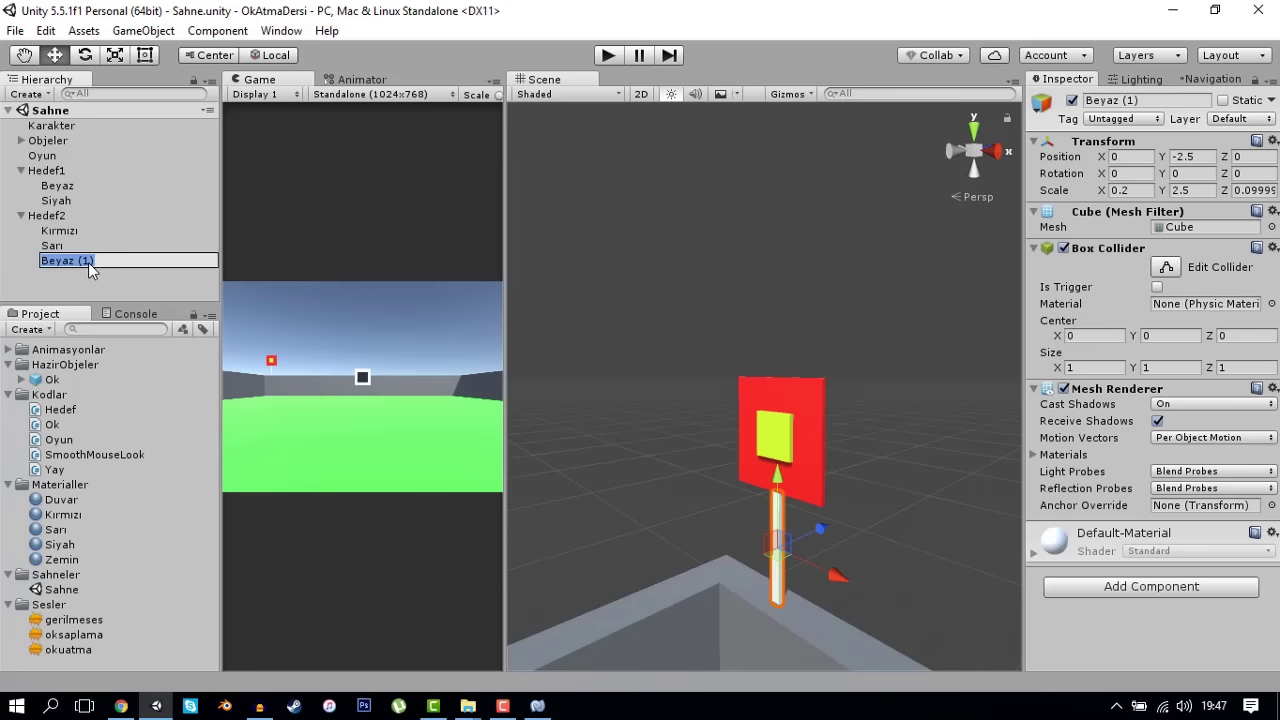
type("c")
key("BackSpace")
key("BackSpace")
key("BackSpace")
type("Cubuk")
key("Return")
mouse_move(826, 541)
left_mouse_down("alt")
mouse_move(821, 625)
mouse_move(853, 360)
mouse_move(890, 350)
left_mouse_up("alt")
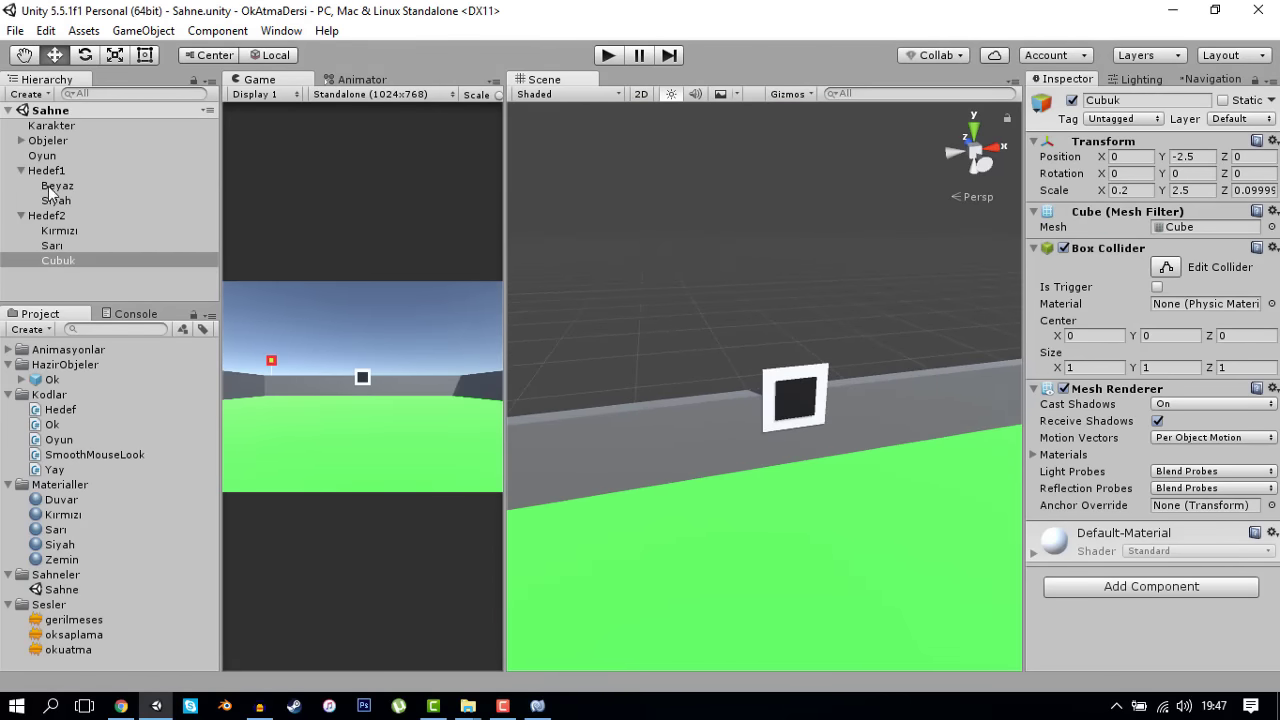
left_click(62, 283)
- Create a new tag named Ok from the Ok prefab's Tag dropdown
left_click(538, 705)
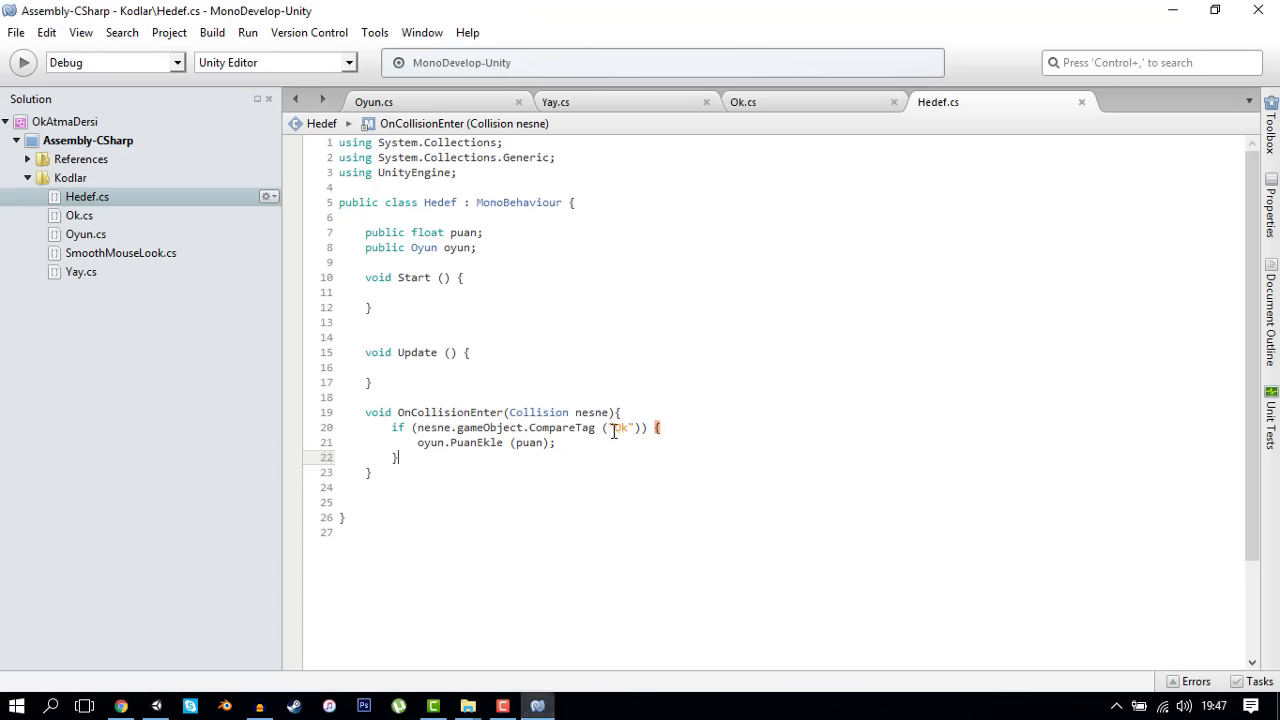
left_click(156, 706)
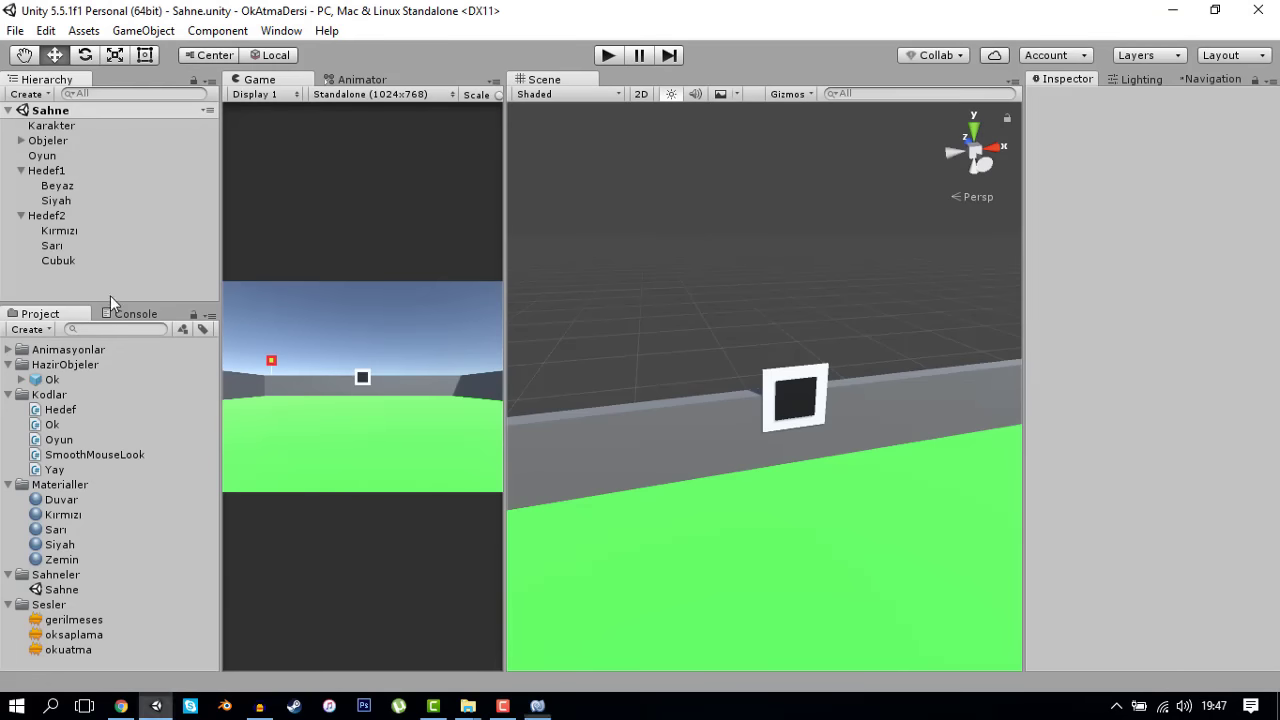
left_click(50, 379)
left_click(1122, 118)
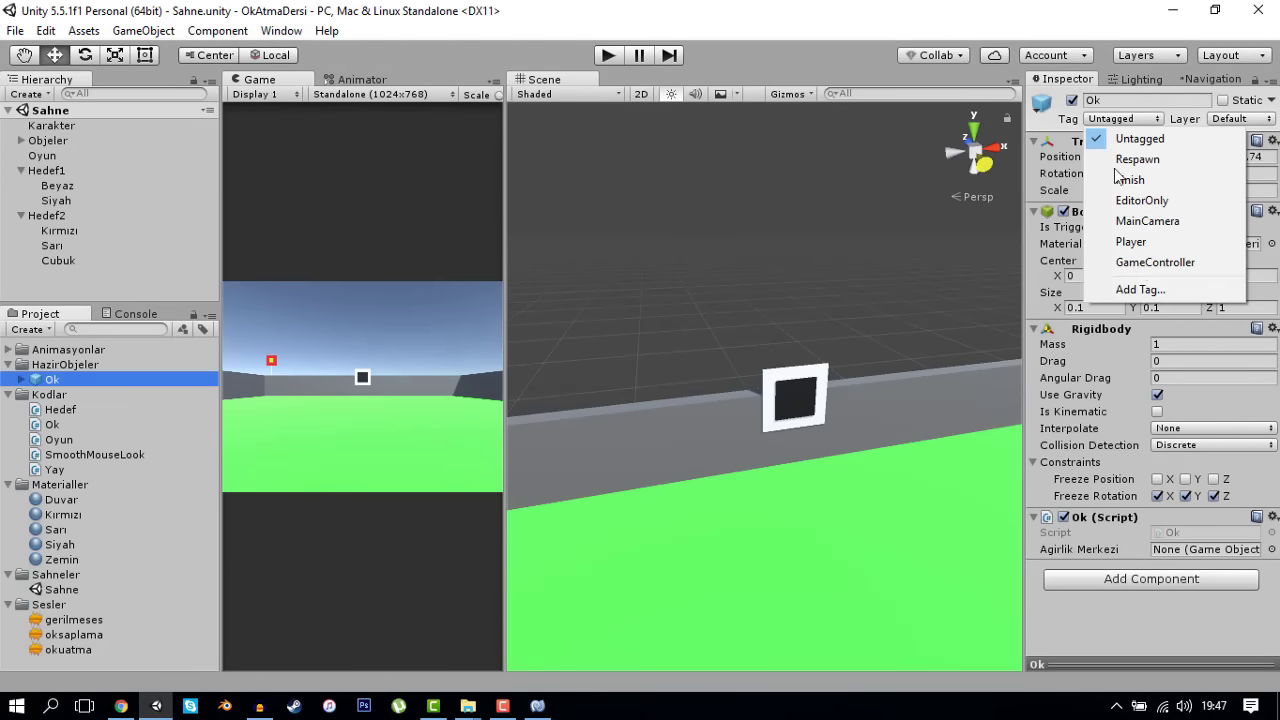
left_click(1074, 130)
left_click(1120, 119)
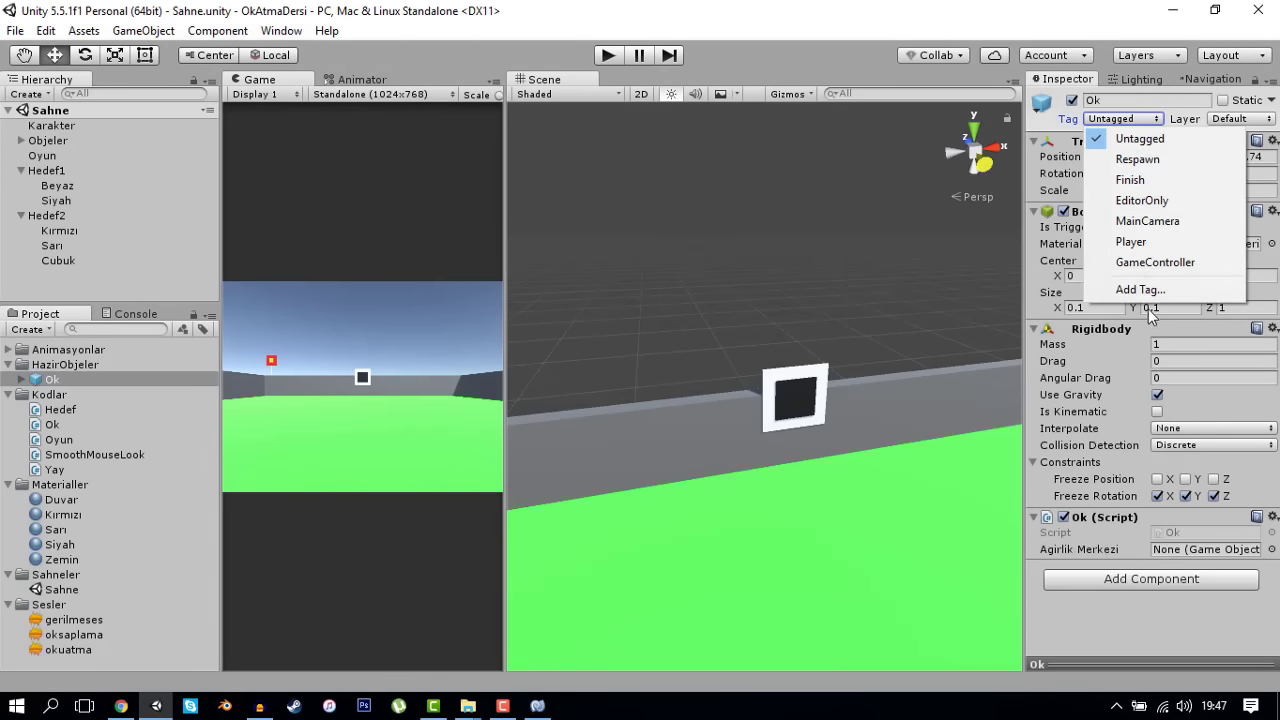
left_click(1132, 289)
left_click(1238, 183)
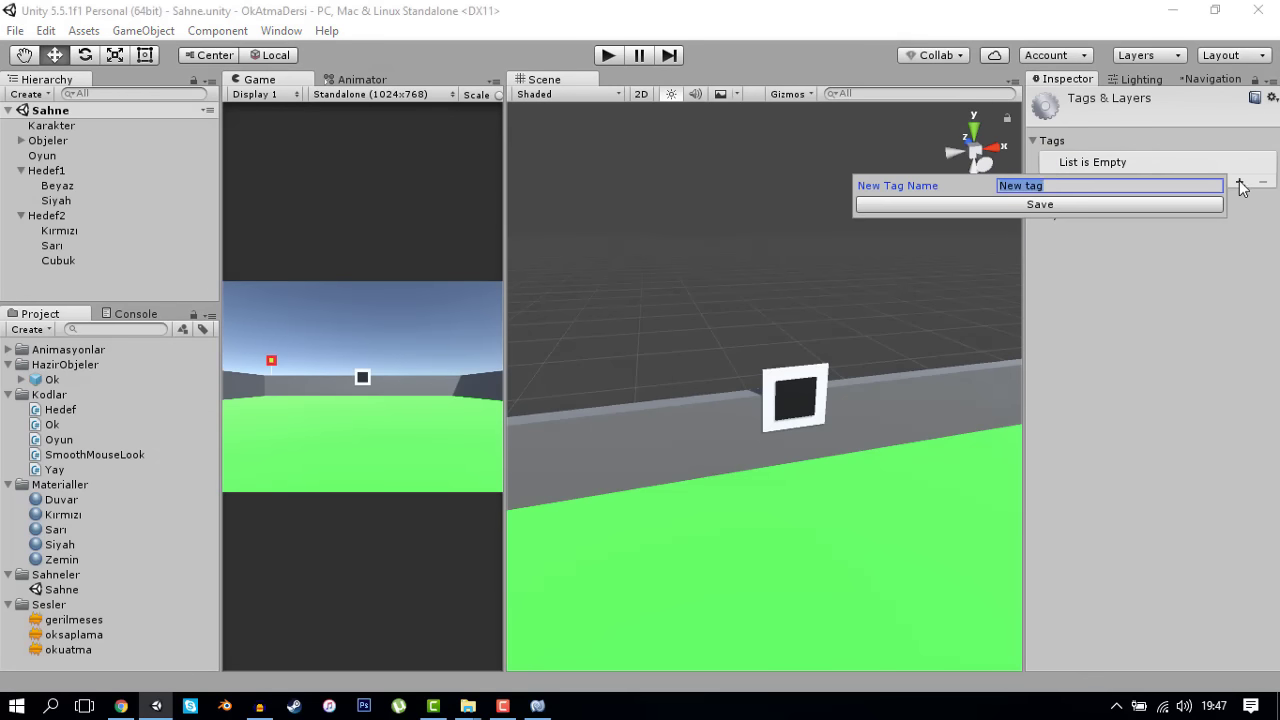
type("Ok")
key("Return")
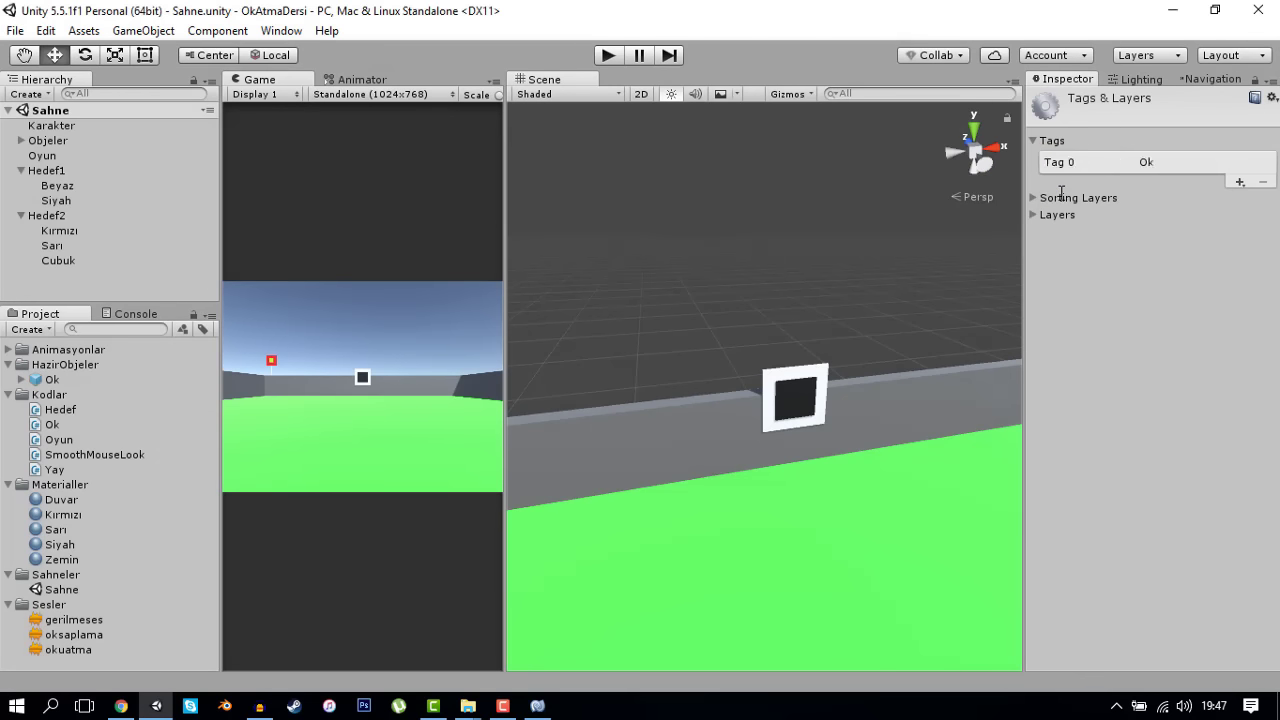
- Assign the Ok tag to the Ok arrow prefab and start play mode
left_click(537, 706)
left_click(615, 428)
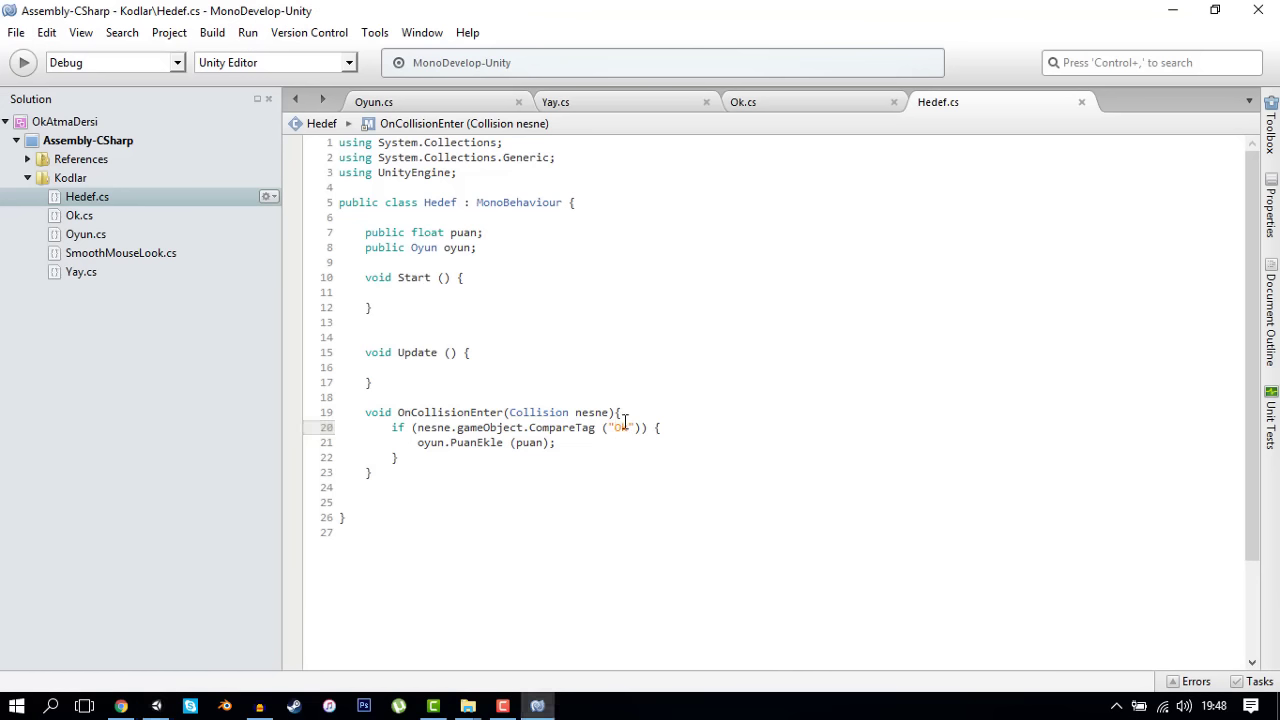
left_click(156, 706)
right_click_drag(879, 295, 880, 363)
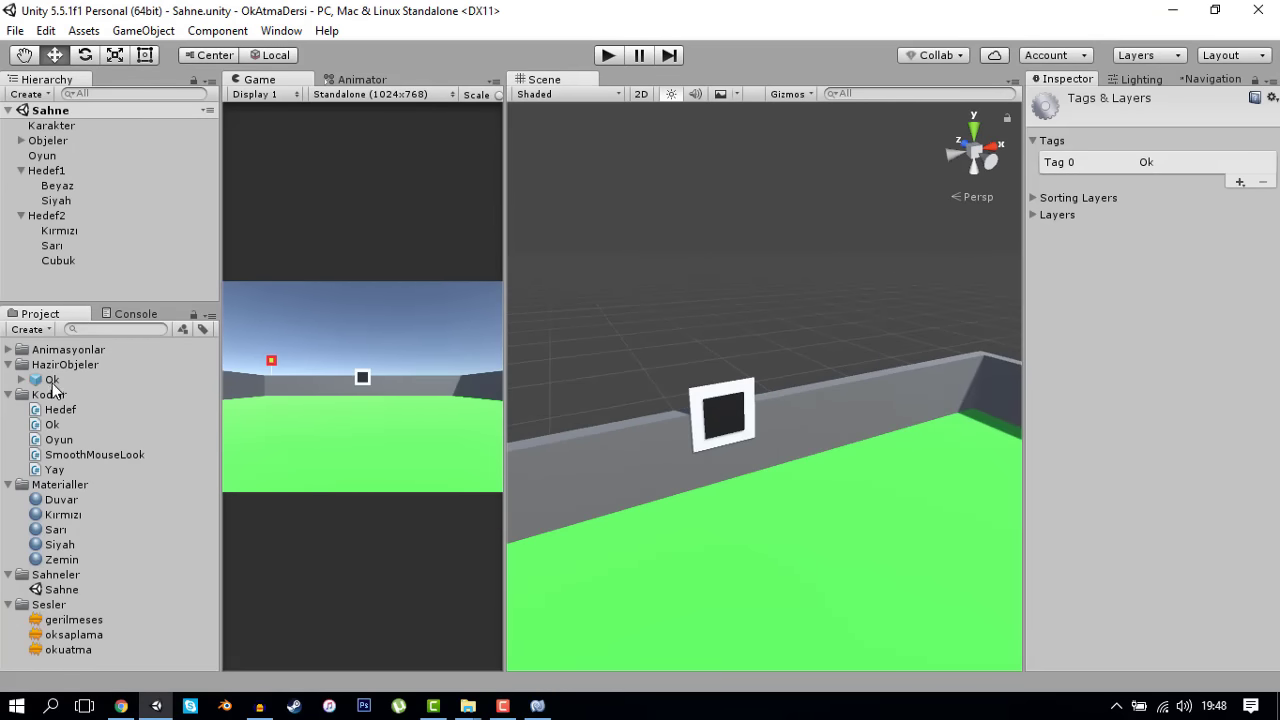
left_click(51, 380)
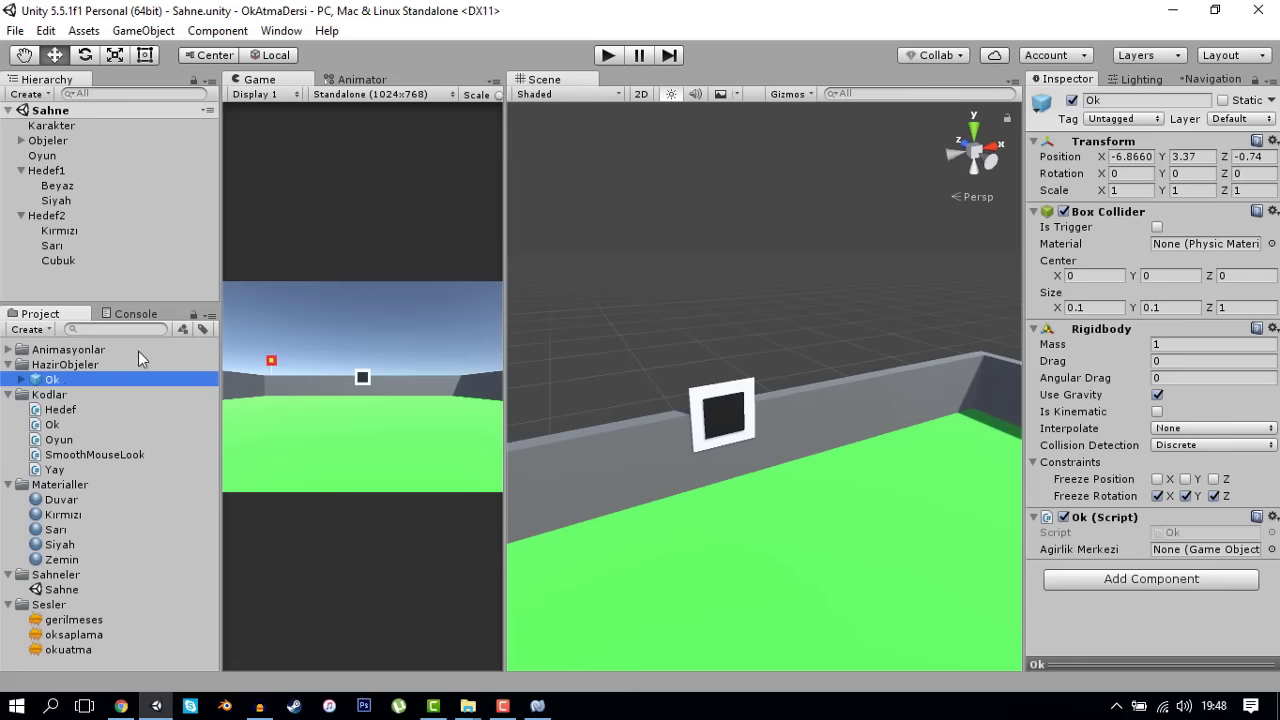
left_click(1126, 120)
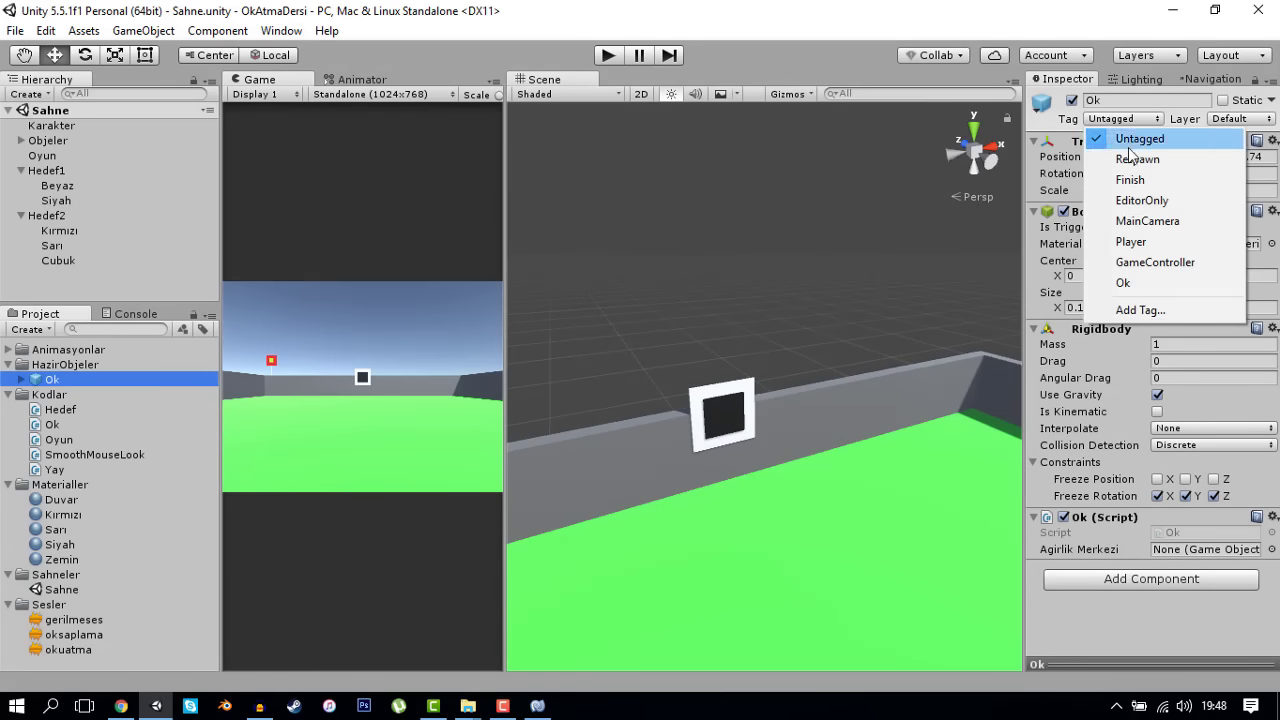
left_click(1124, 284)
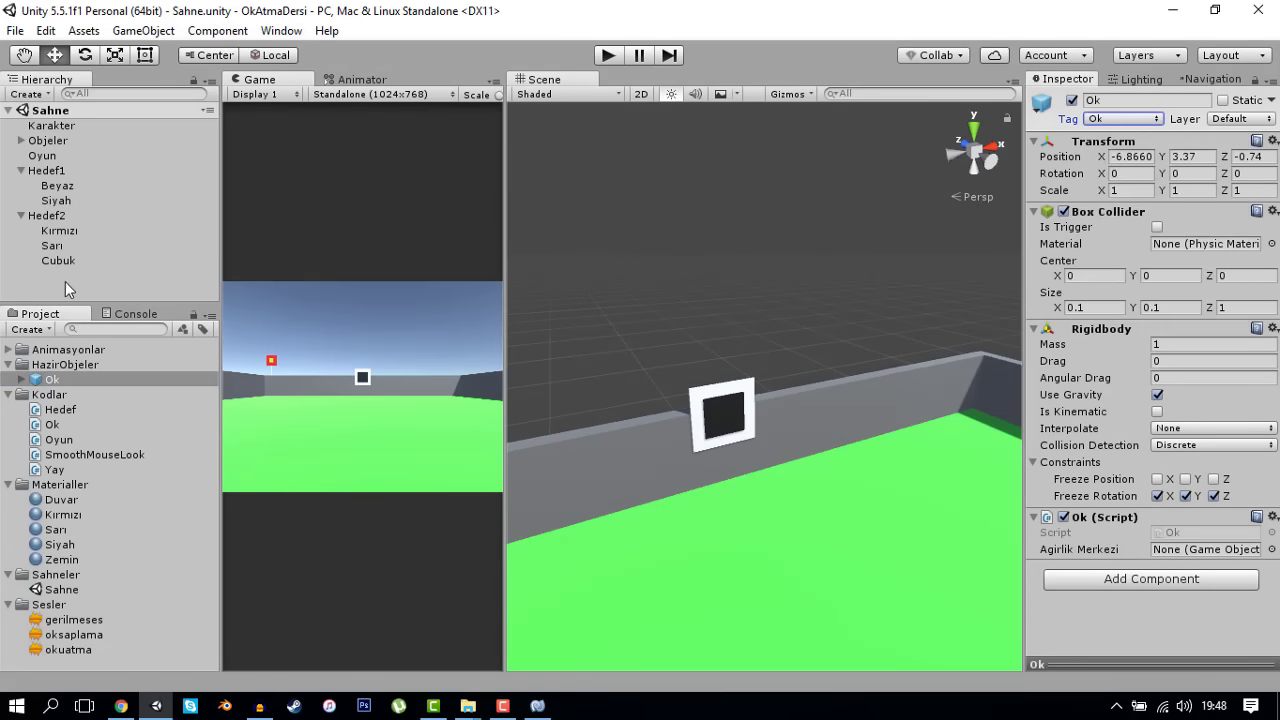
left_click(65, 285)
left_click(608, 55)
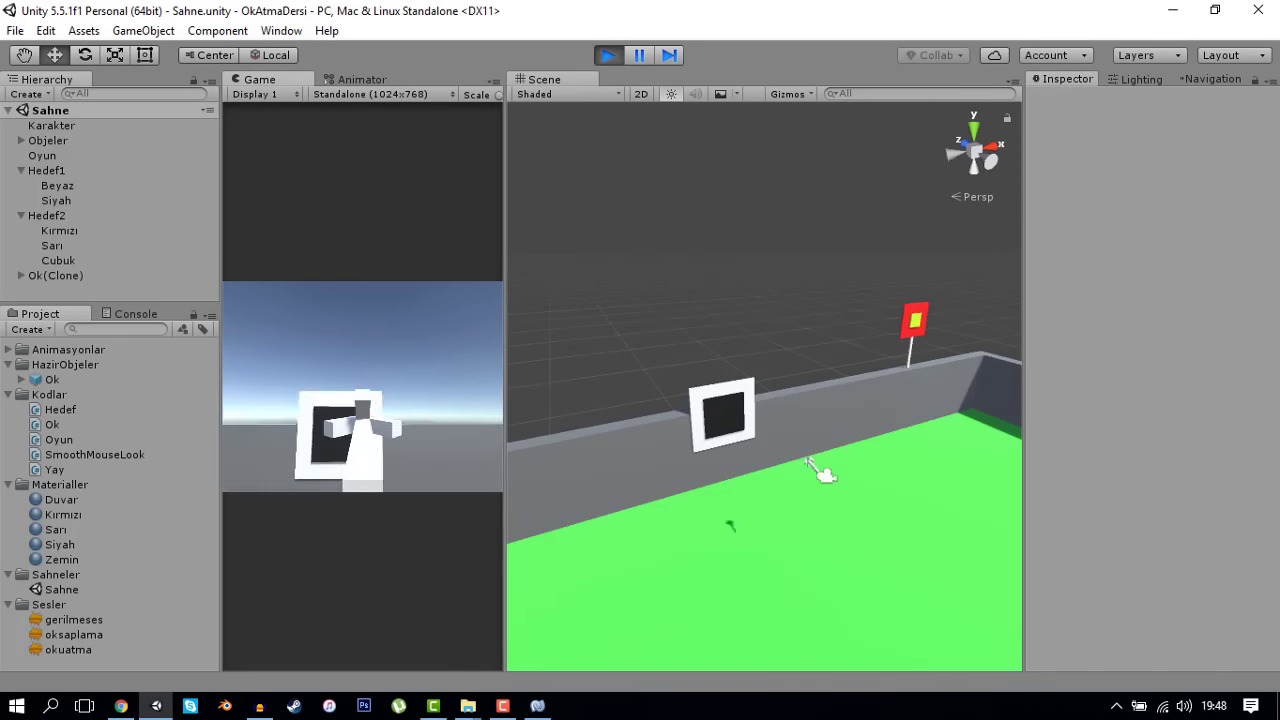
- During play, inspect Oyun's Toplampuan total and the Siyah and Beyaz target panels
mouse_move(822, 474)
right_mouse_down()
mouse_move(740, 432)
mouse_move(771, 449)
right_mouse_up()
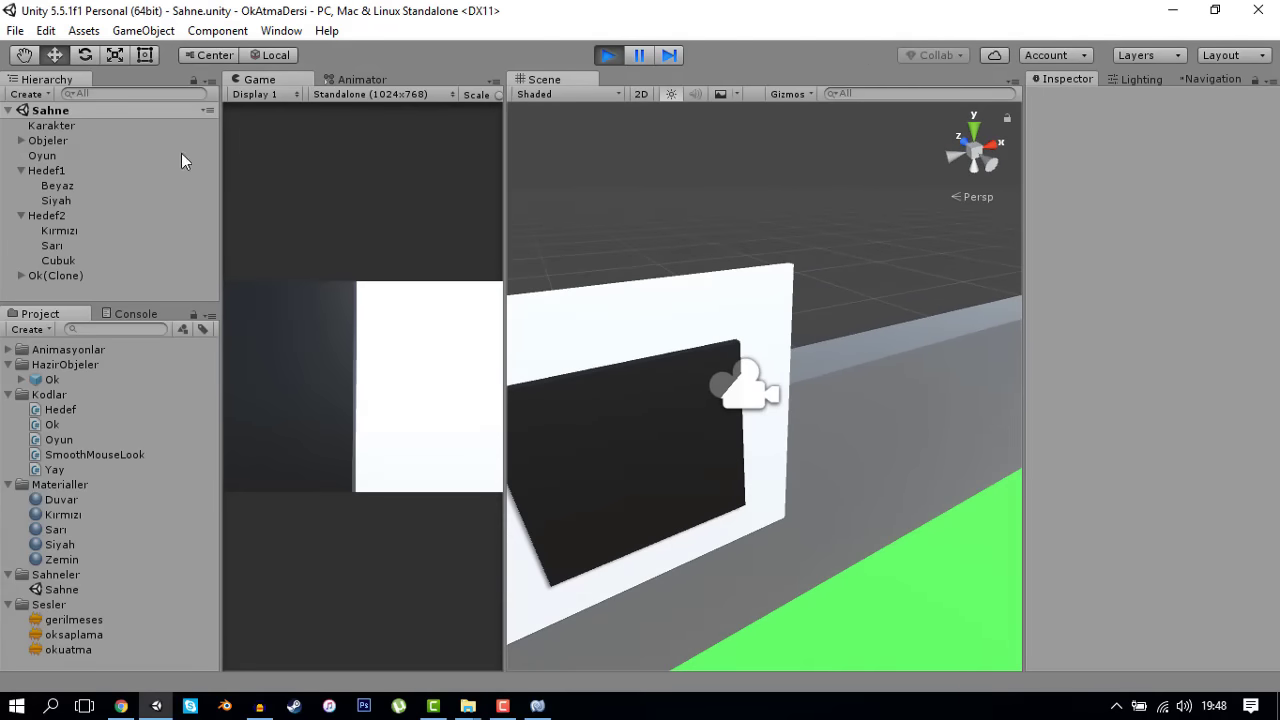
left_click(102, 157)
left_click(1171, 244)
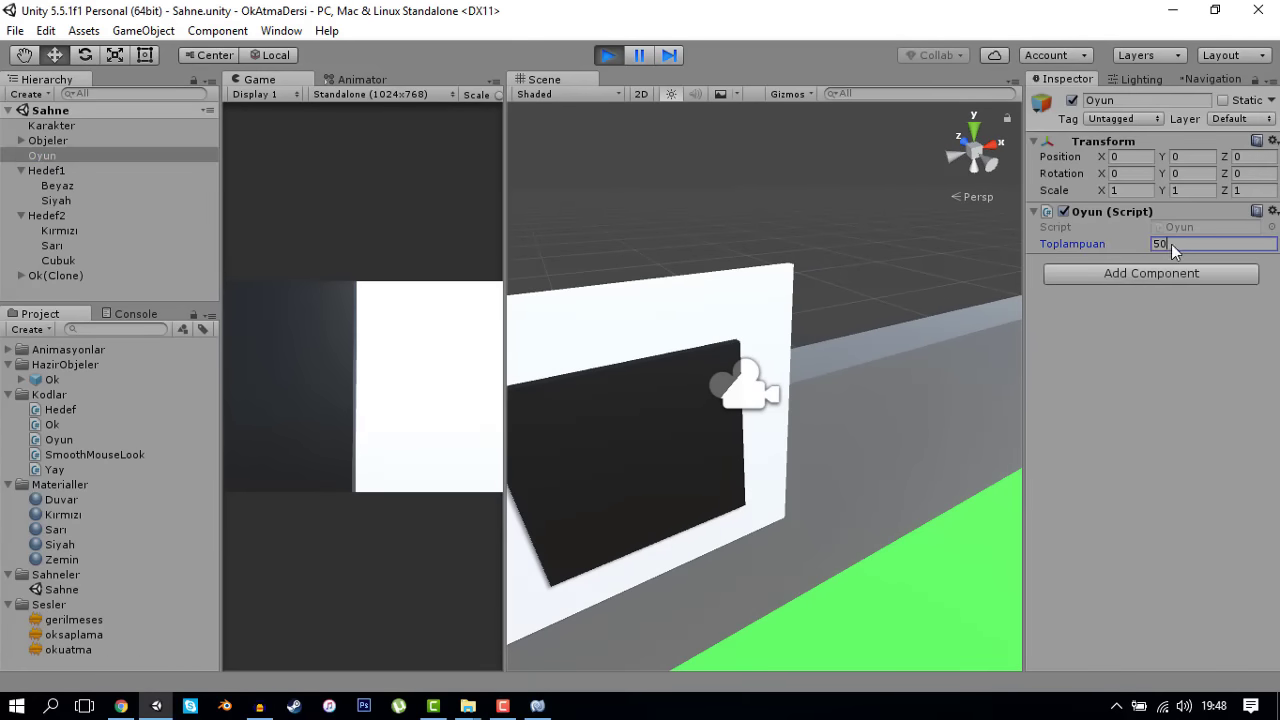
right_click_drag(975, 292, 705, 377)
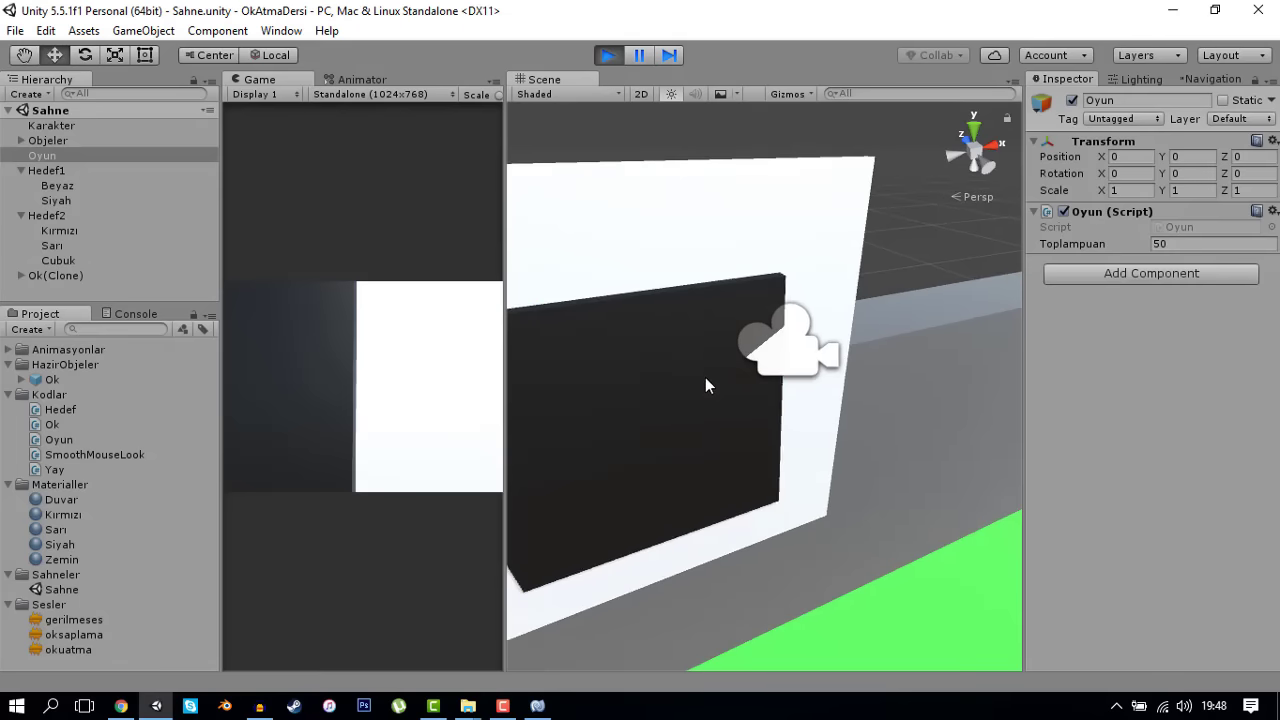
left_click(702, 379)
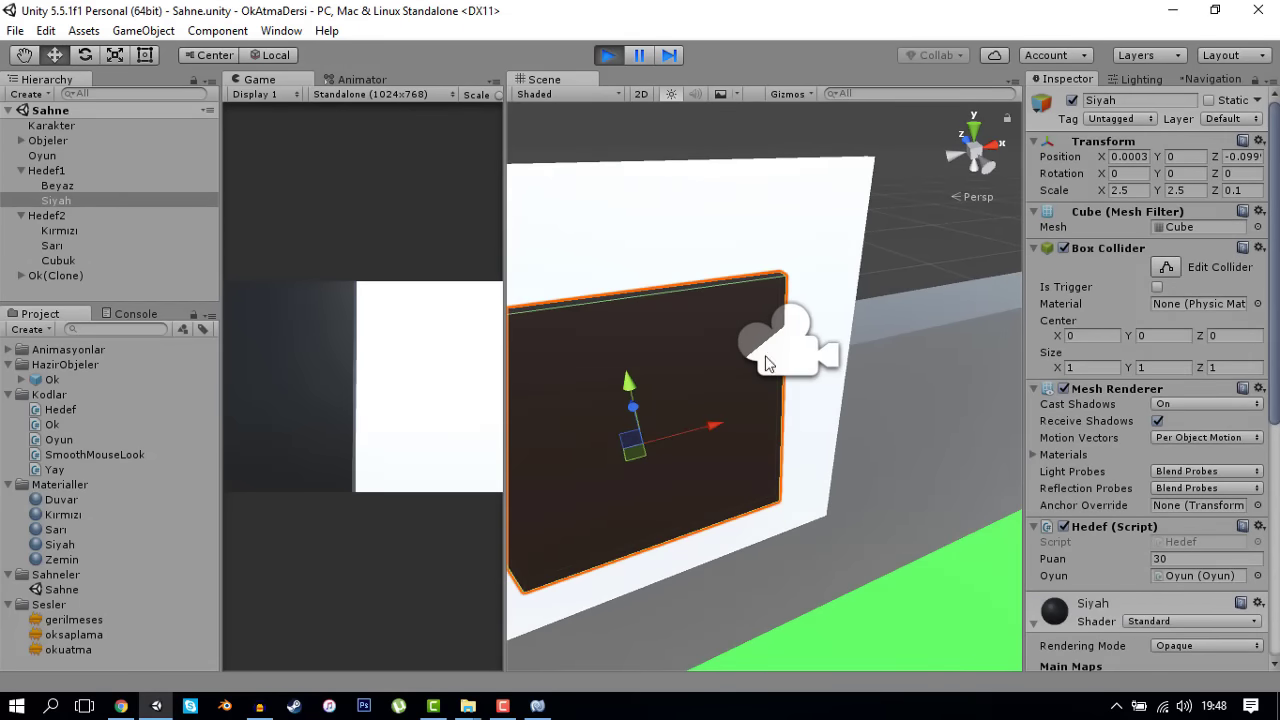
left_click(728, 214)
mouse_move(880, 276)
right_mouse_down()
mouse_move(748, 337)
mouse_move(563, 344)
mouse_move(688, 325)
right_mouse_up()
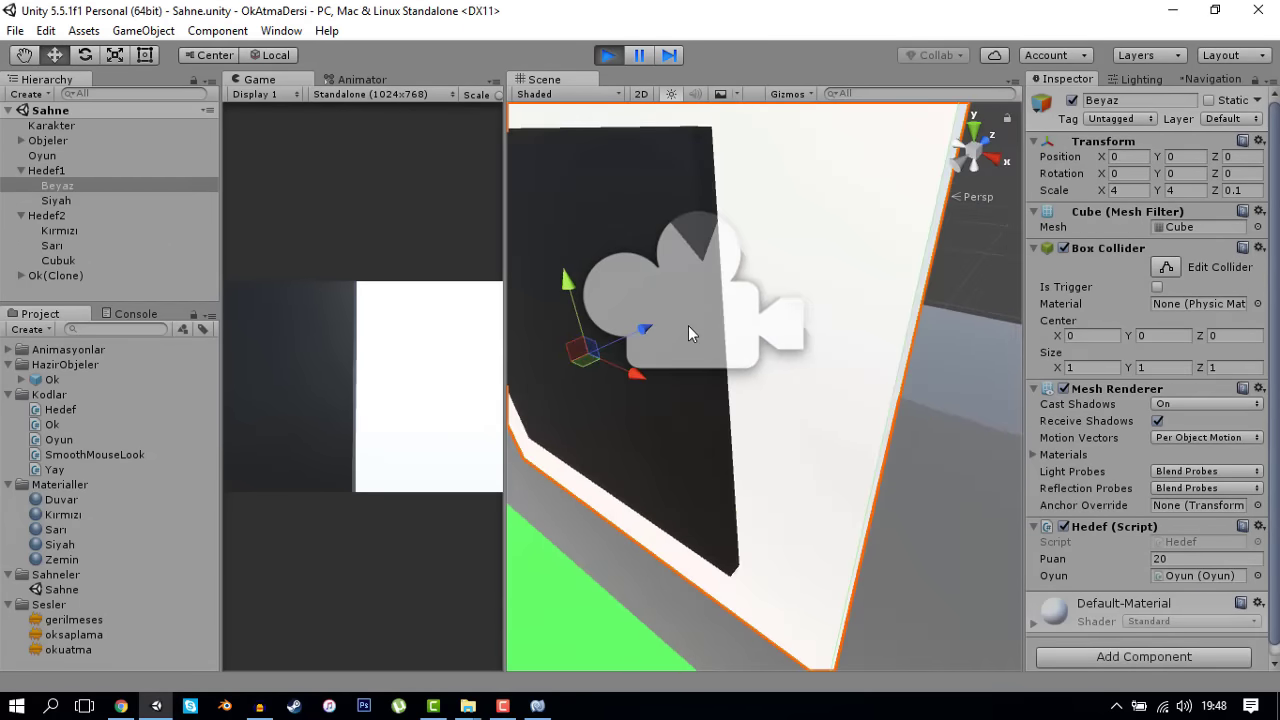
- Inspect the stuck Ok(Clone) arrow and its physics settings, then stop play mode
left_click(688, 325)
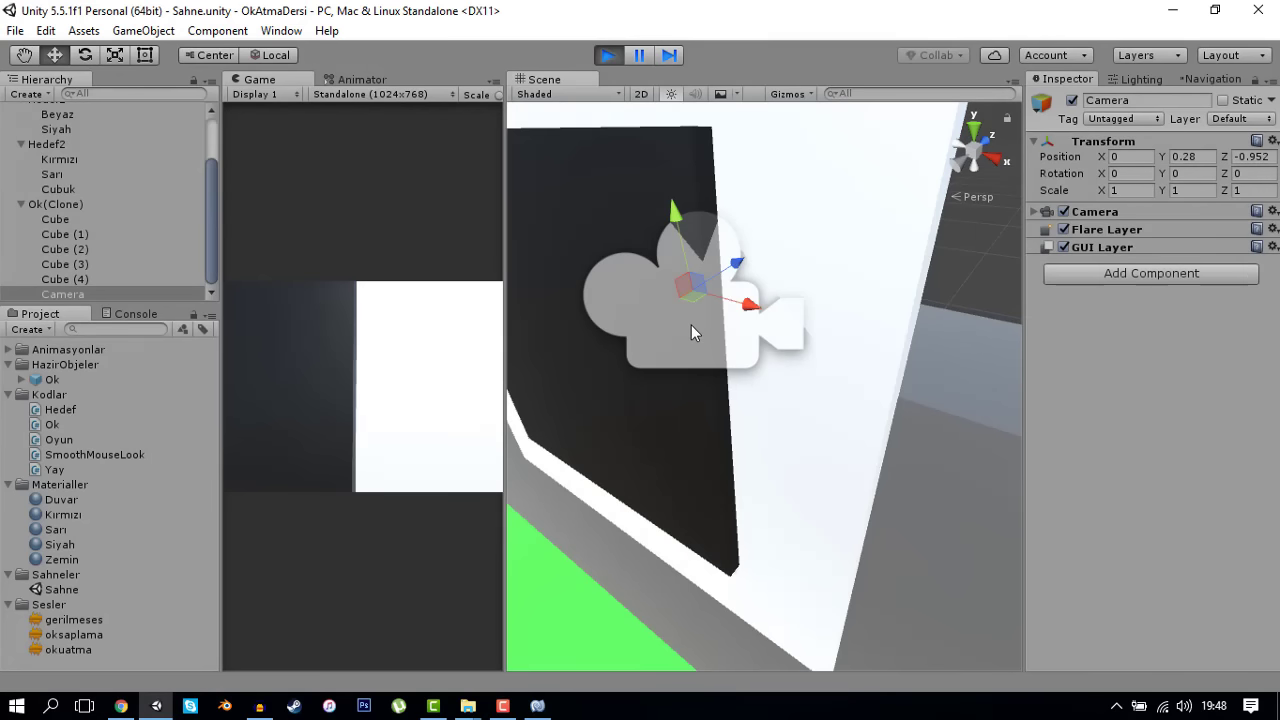
left_click(21, 204)
left_click(20, 189)
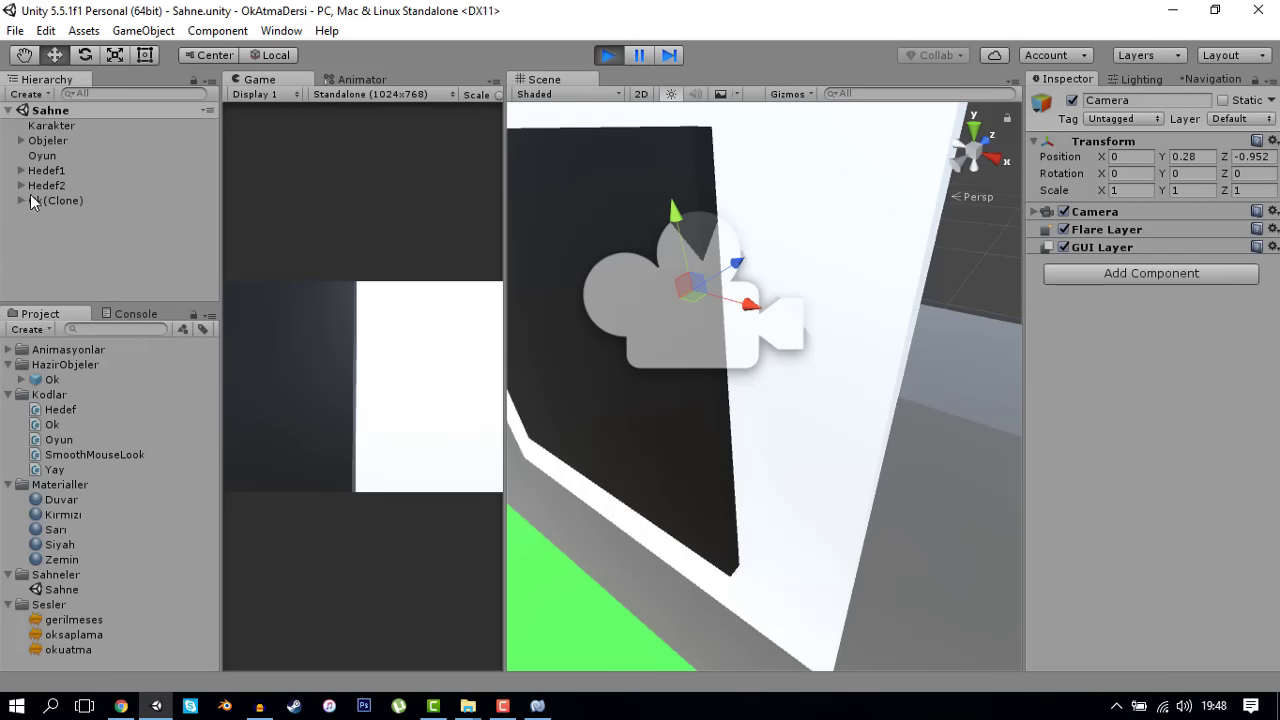
left_click(41, 187)
left_click(41, 198)
right_click_drag(626, 285, 593, 87)
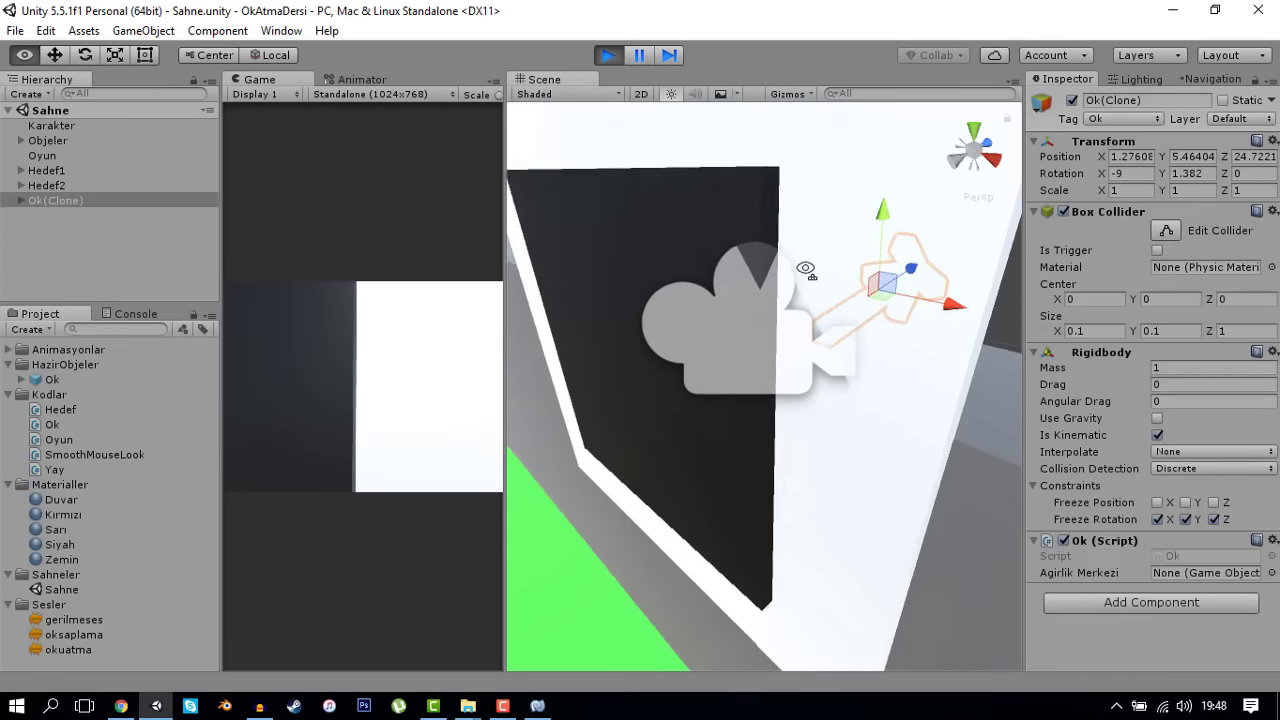
left_click(607, 56)
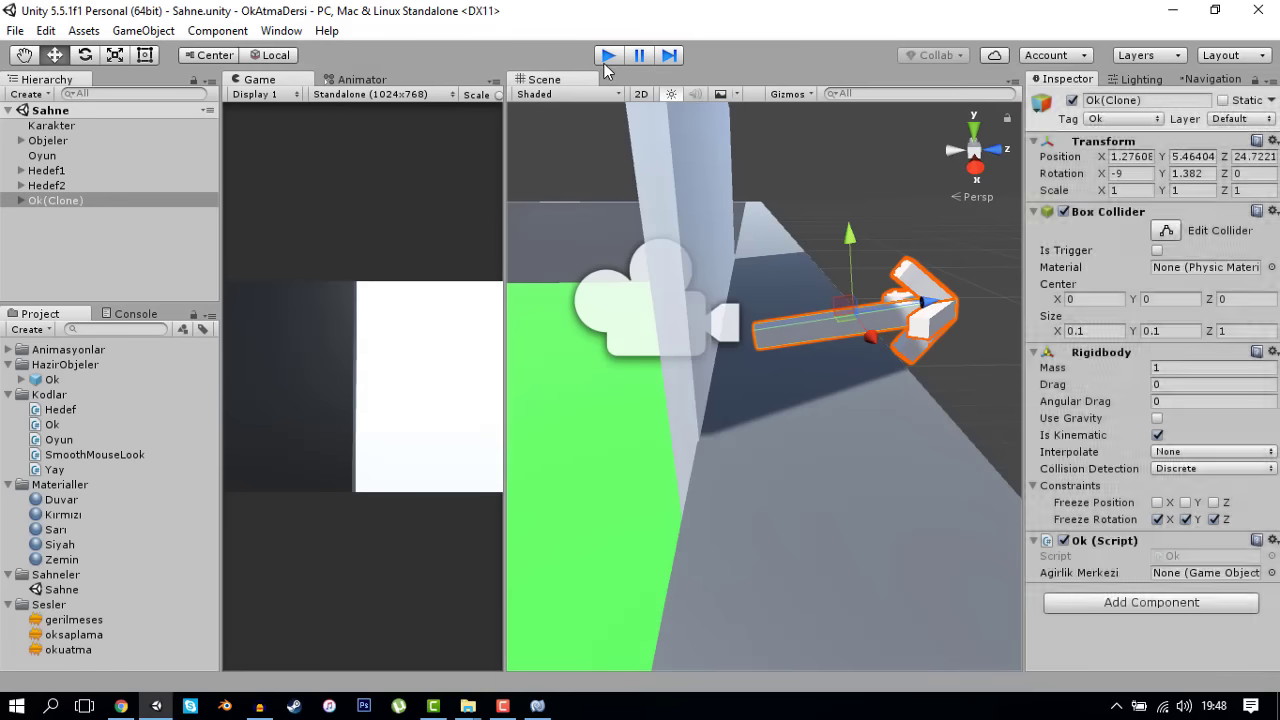
left_click(93, 394)
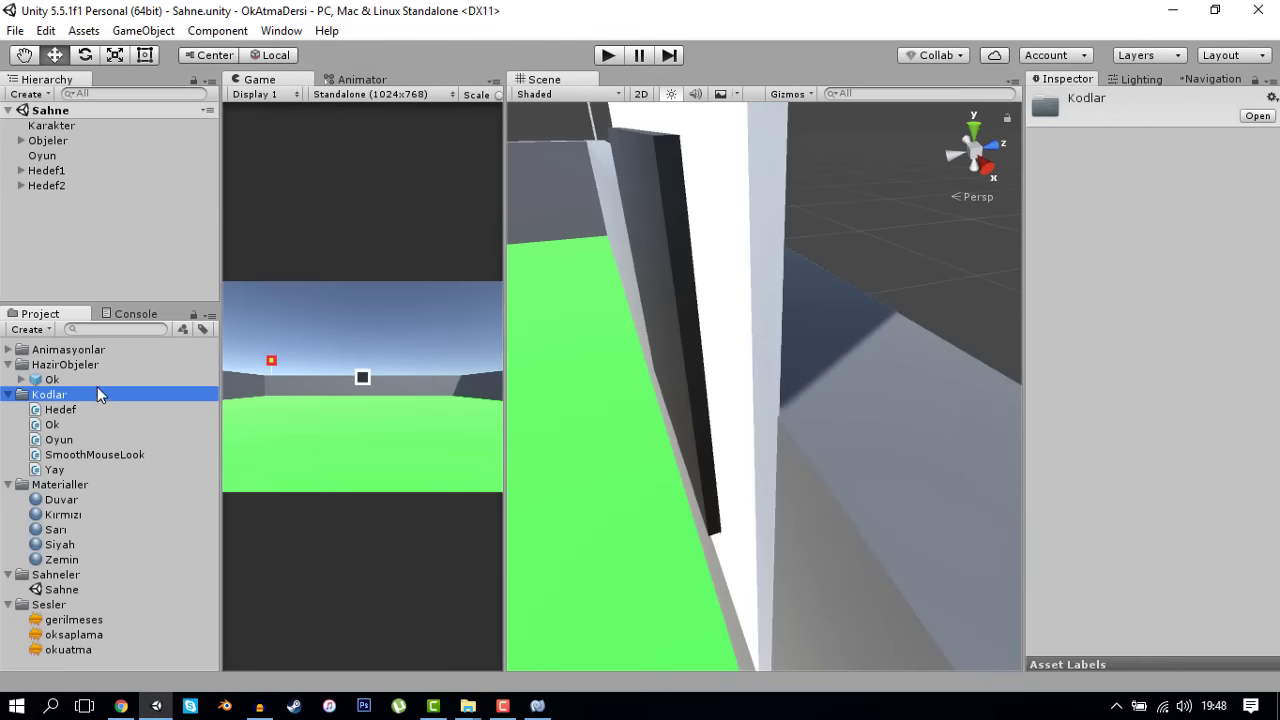
- Set the Ok prefab's Rigidbody Collision Detection to Continuous Dynamic
left_click(94, 381)
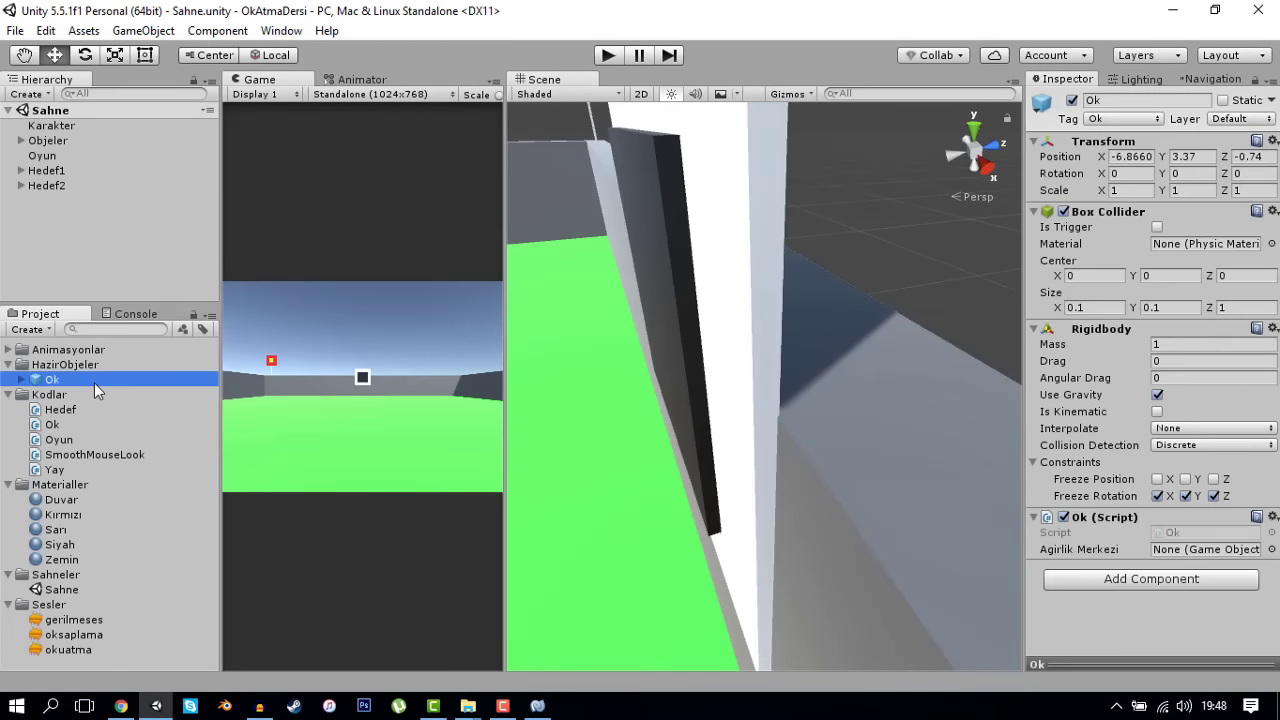
left_click(1189, 447)
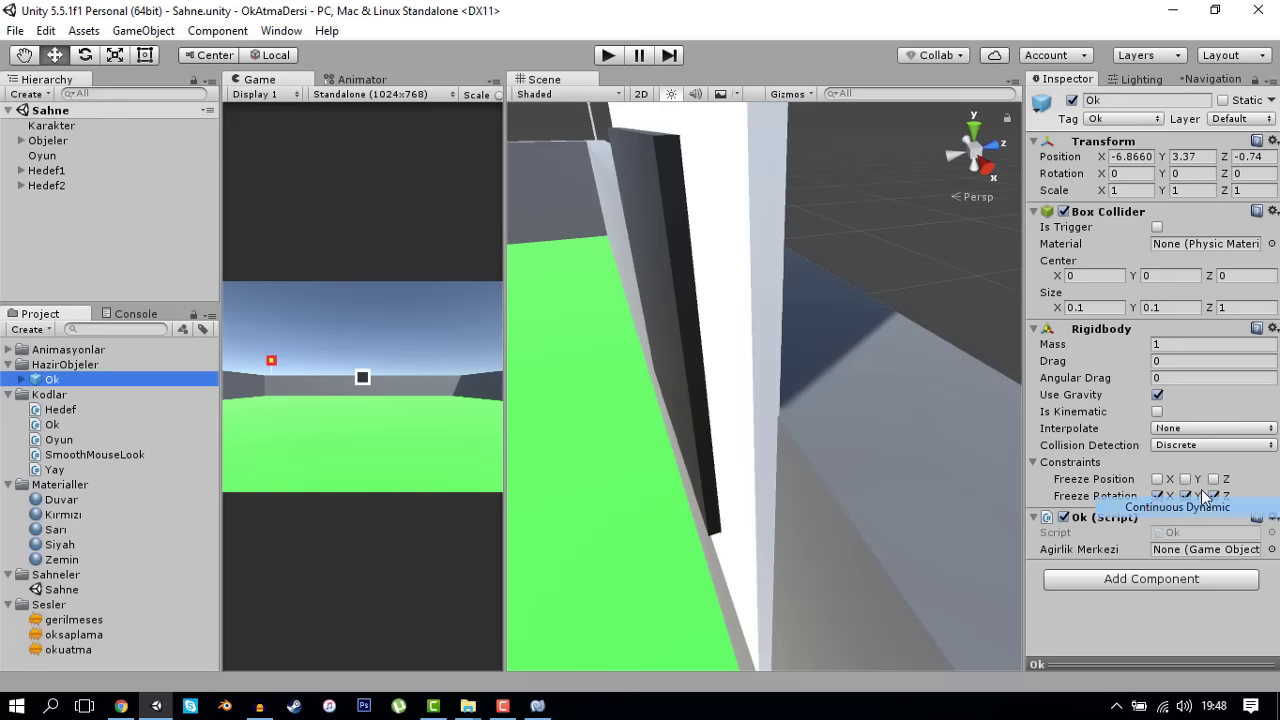
left_click(1177, 507)
- Test-run the game, stop it, and bring up Hedef.cs in the code editor
left_click(607, 55)
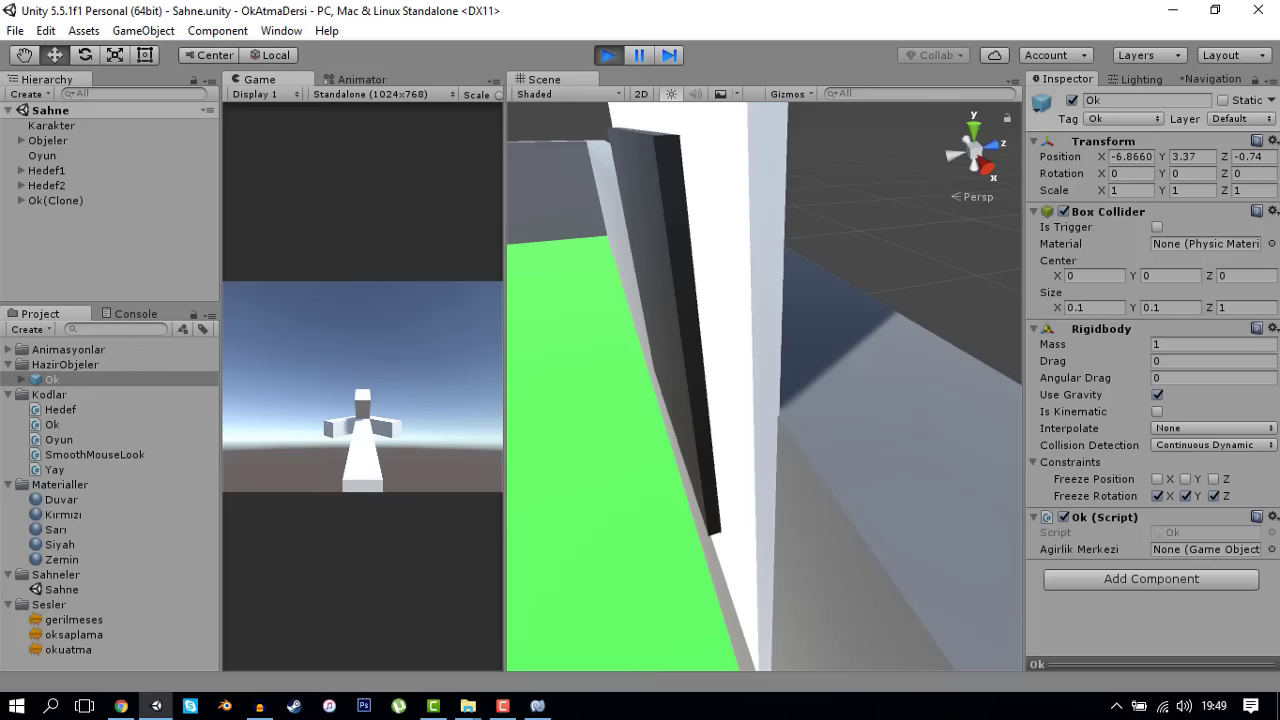
left_click(609, 55)
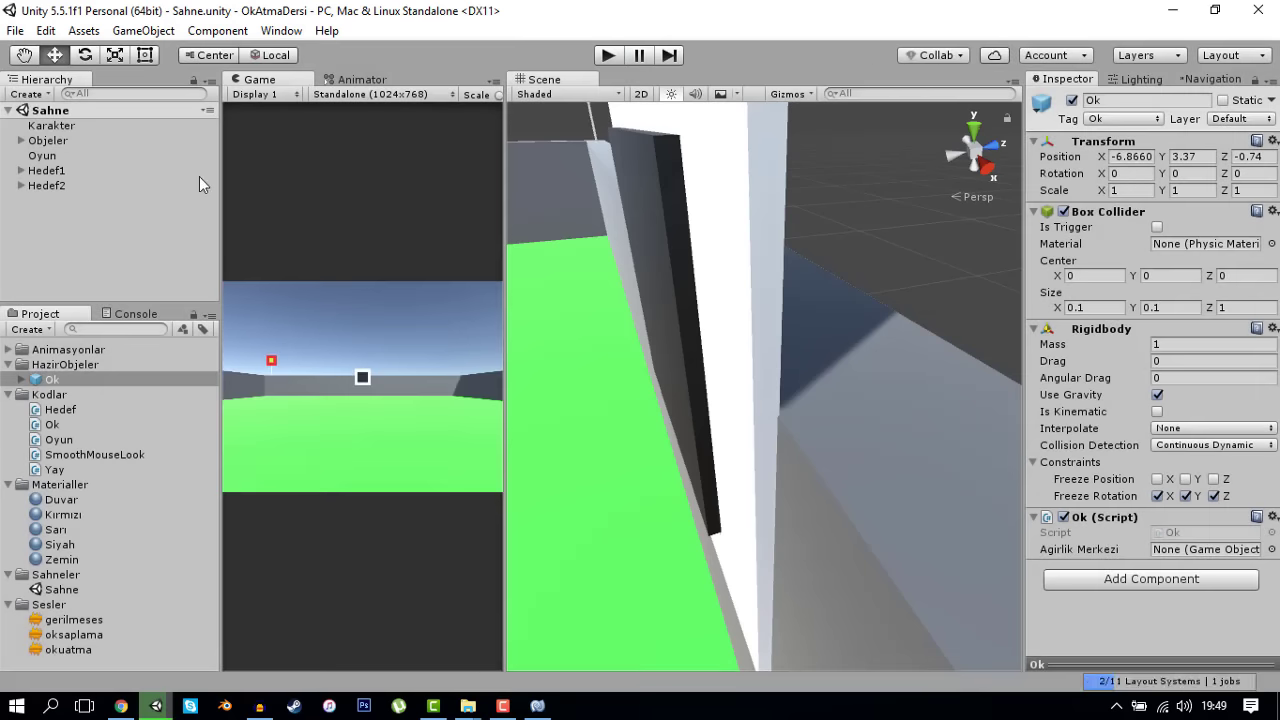
left_click(537, 706)
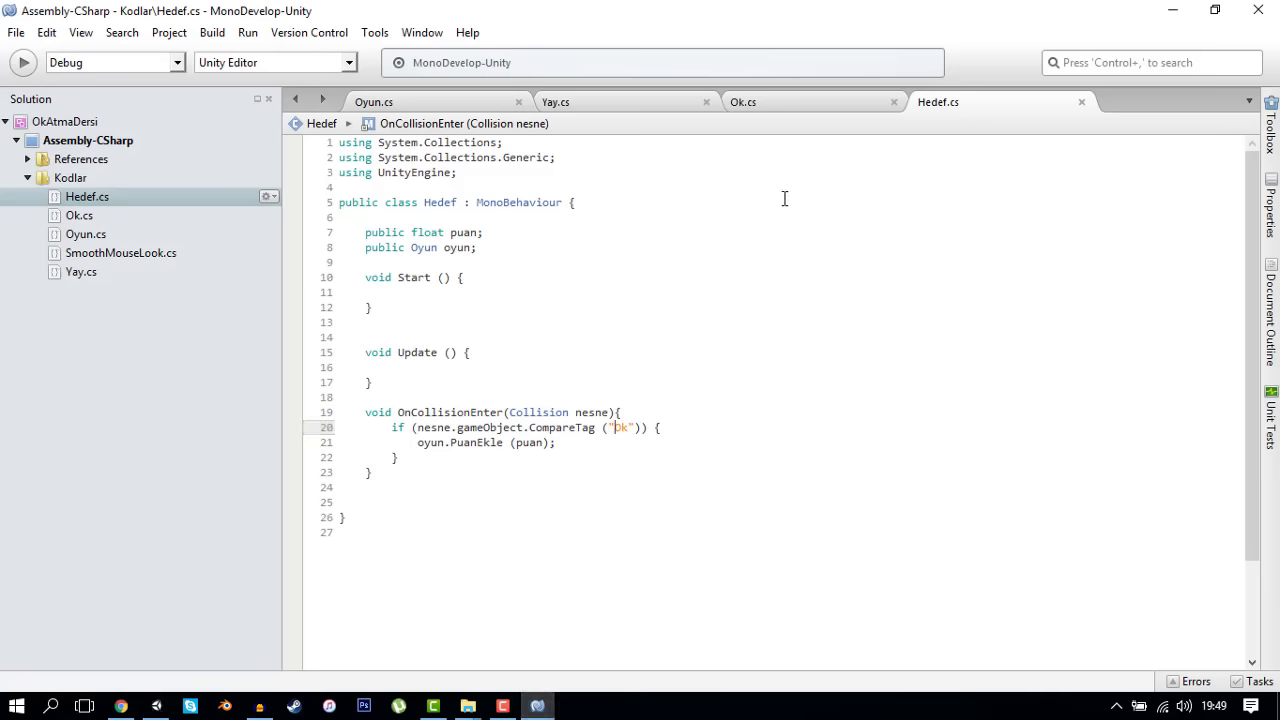
- Add Invoke("Sil", 1); inside OnCollisionEnter of Ok.cs and save
left_click(745, 102)
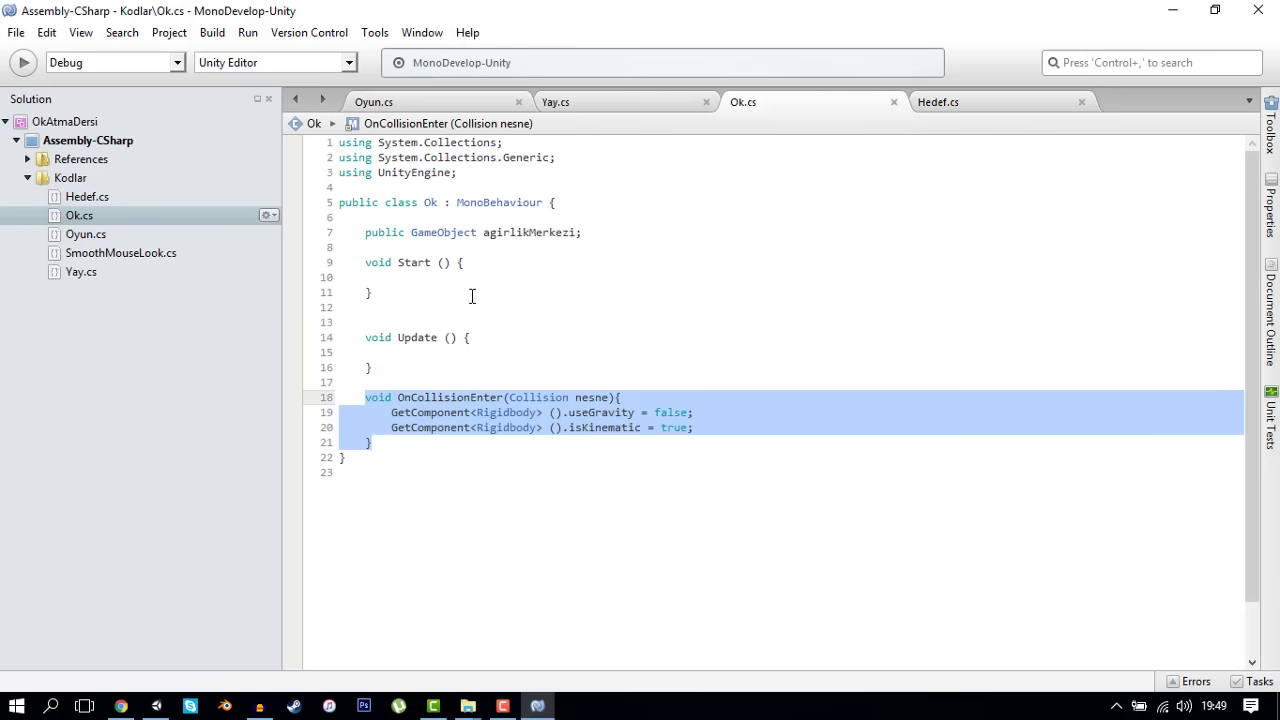
left_click(437, 279)
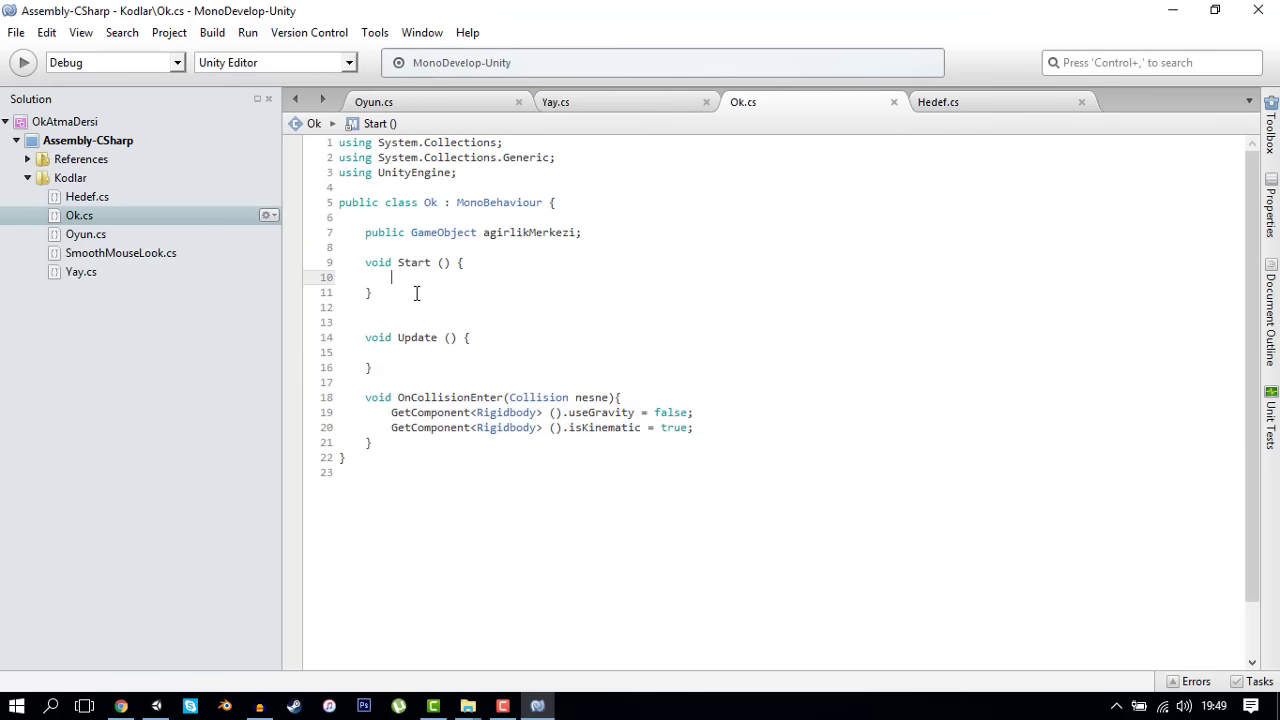
left_click(704, 428)
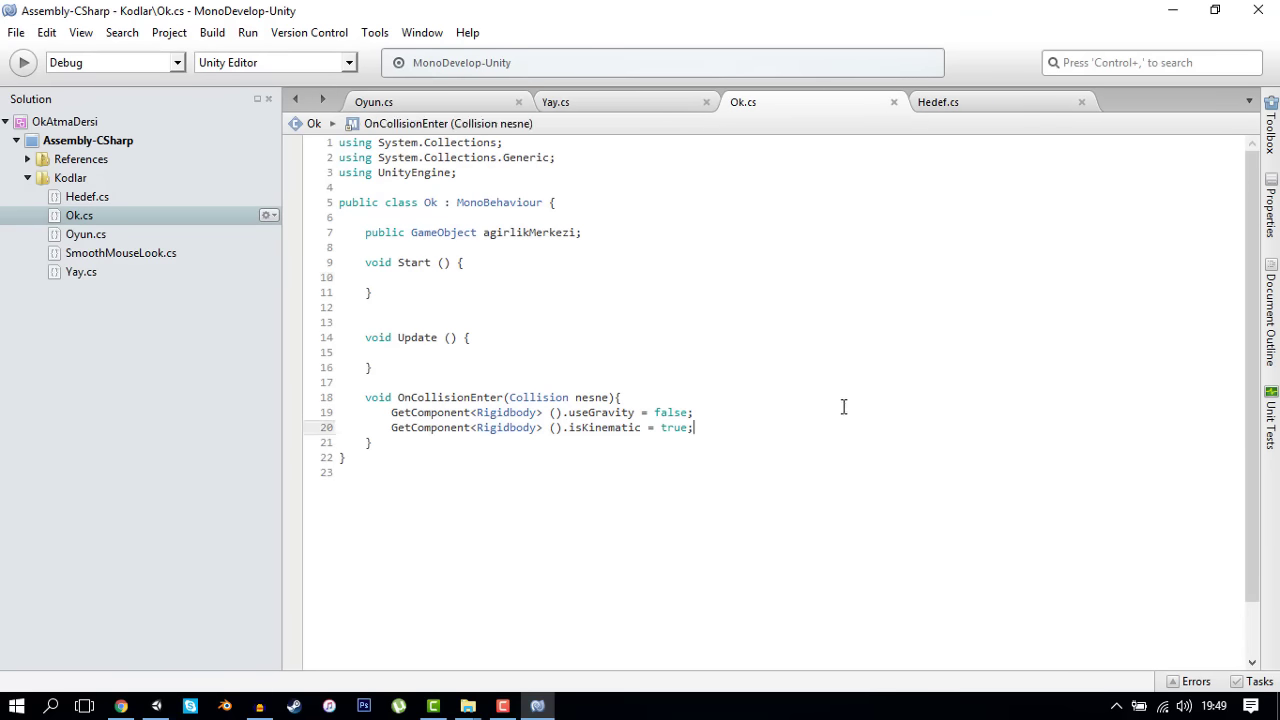
key("Return")
type("Onl")
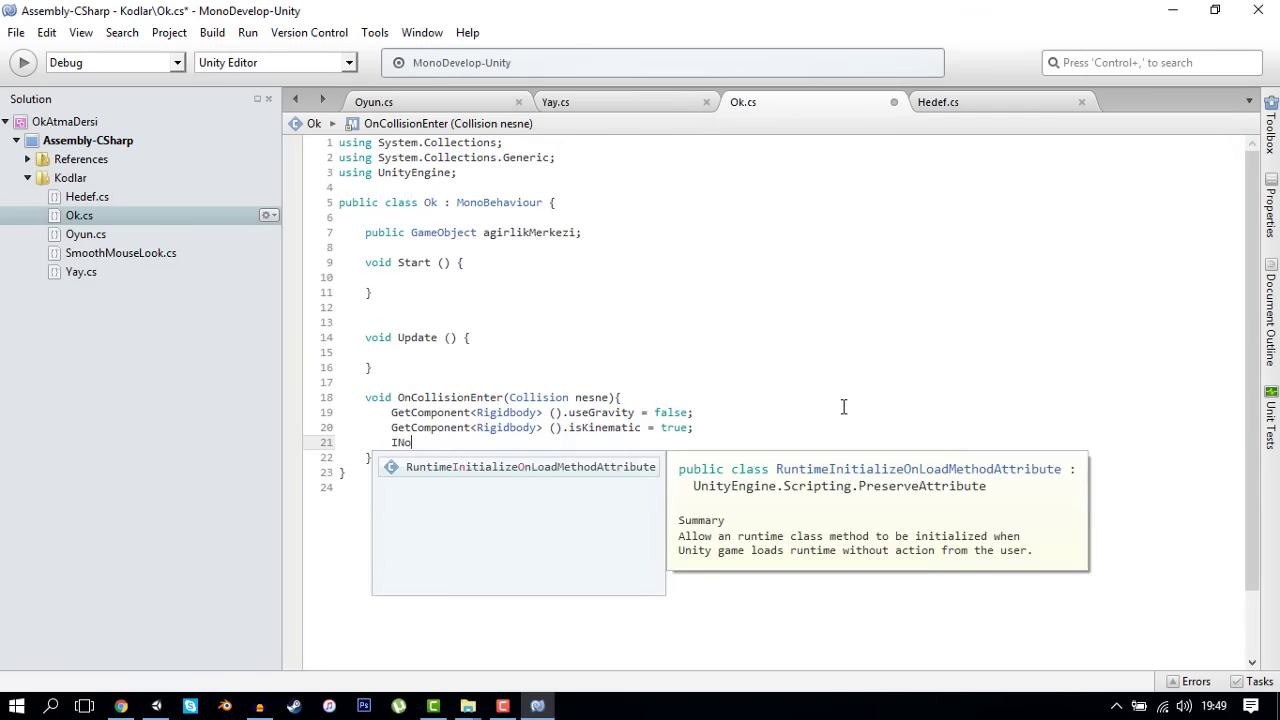
key("Return")
key("BackSpace")
key("BackSpace")
key("BackSpace")
key("BackSpace")
key("BackSpace")
key("BackSpace")
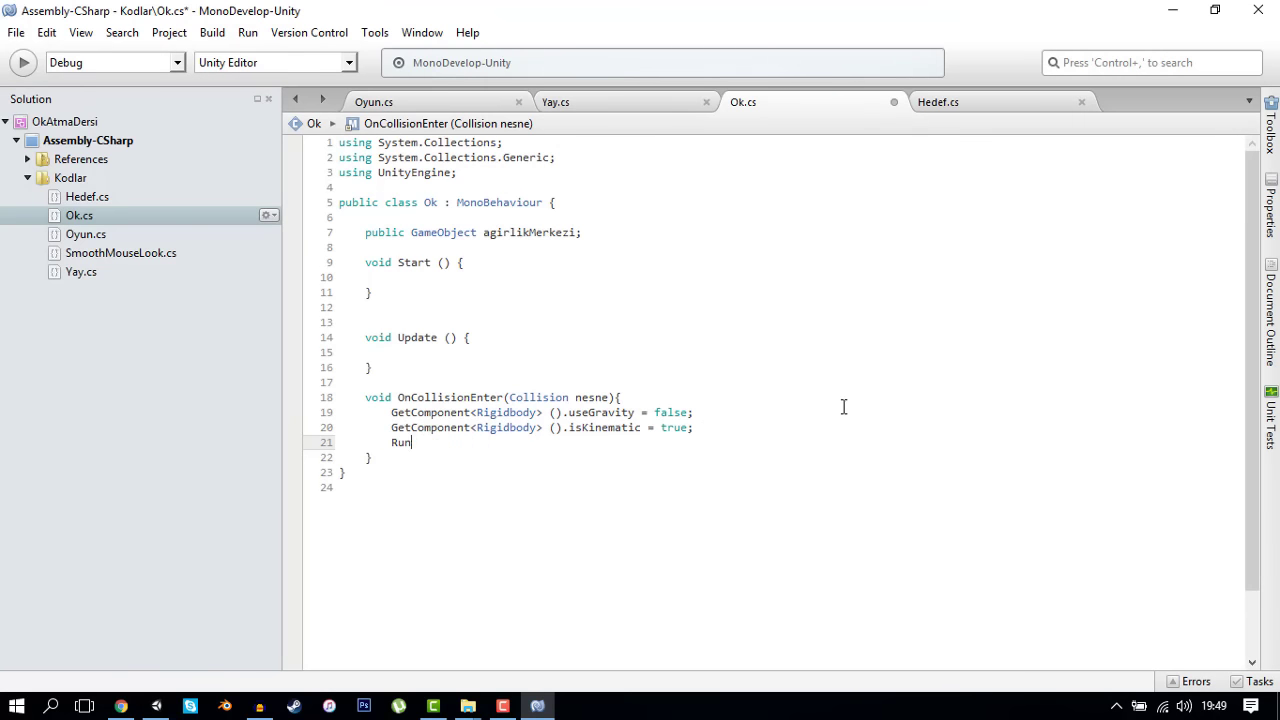
key("BackSpace")
key("BackSpace")
key("BackSpace")
type("In")
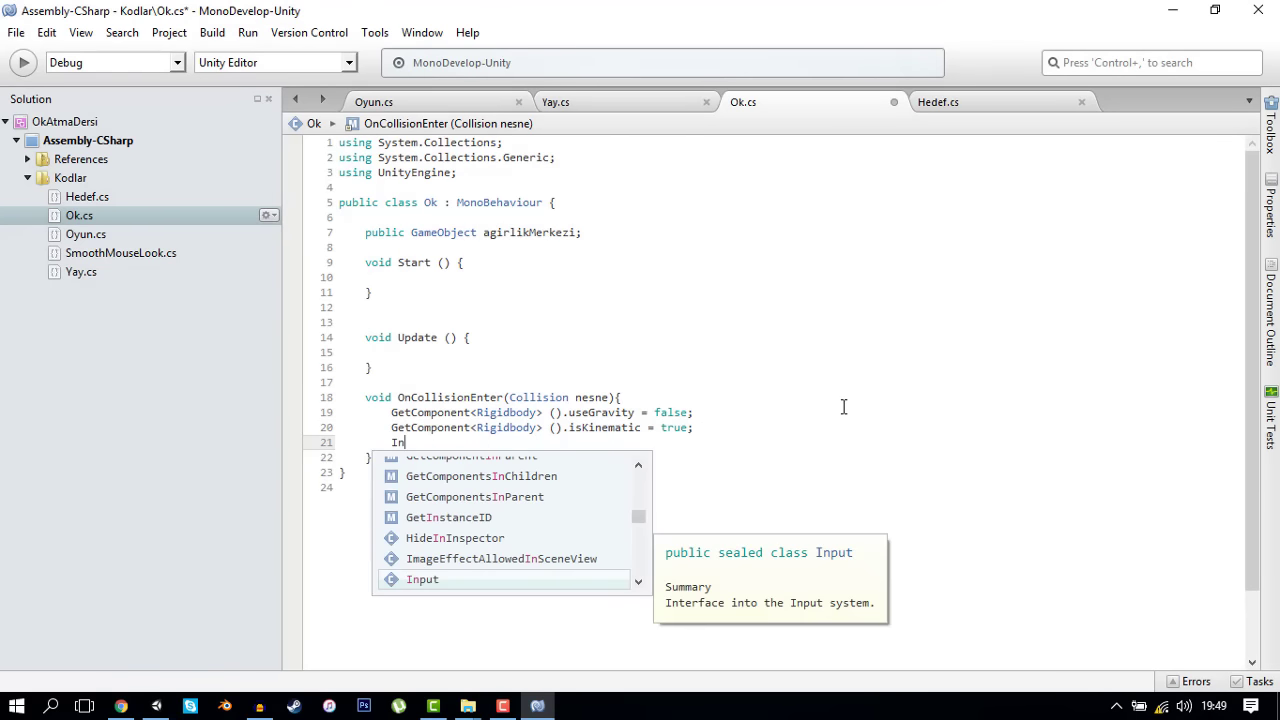
type("vo")
key("Return")
type("(")
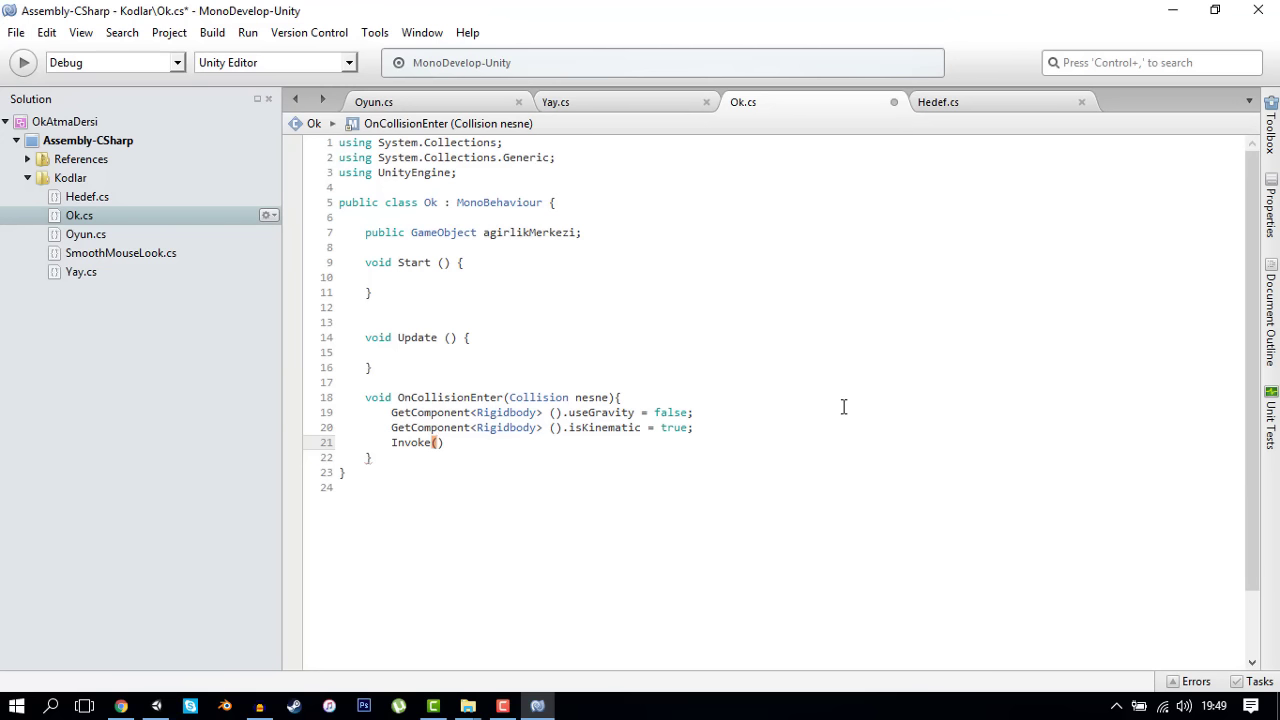
type("\"")
type("Sil\"")
type(",")
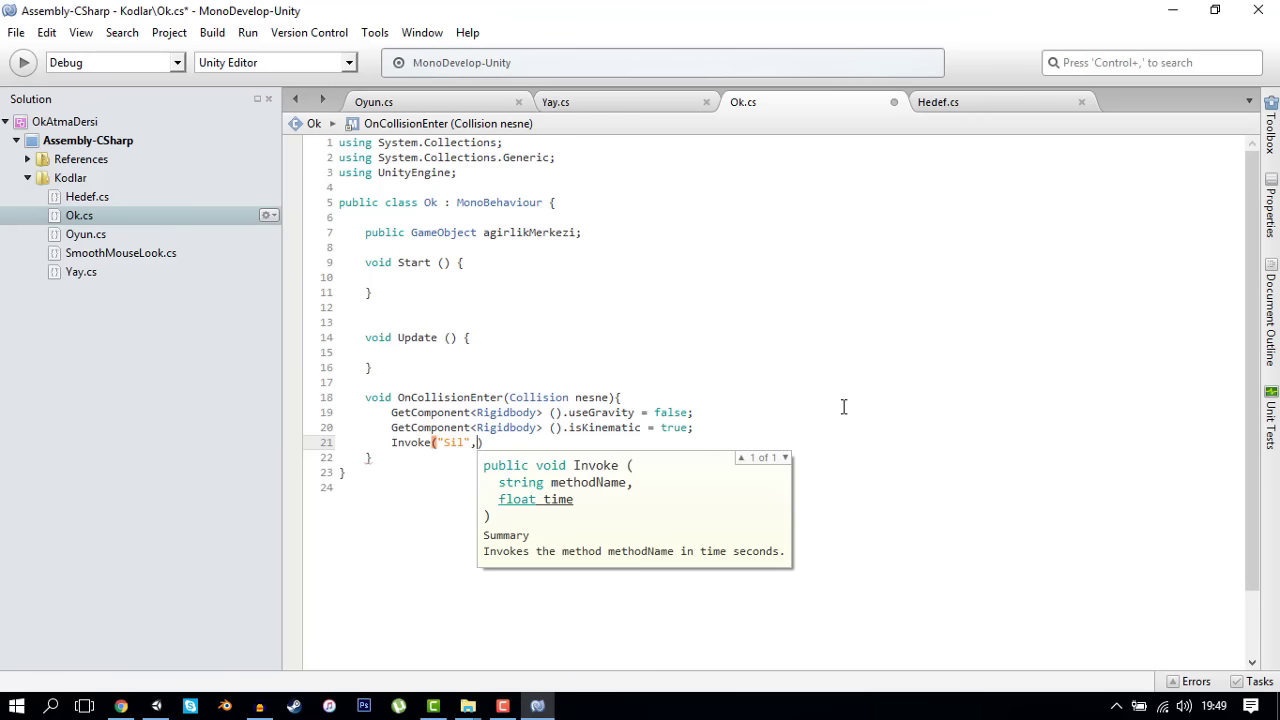
key("Left")
key("Right")
key("Left")
key("Right")
key("End")
type(";")
key("ctrl+s")
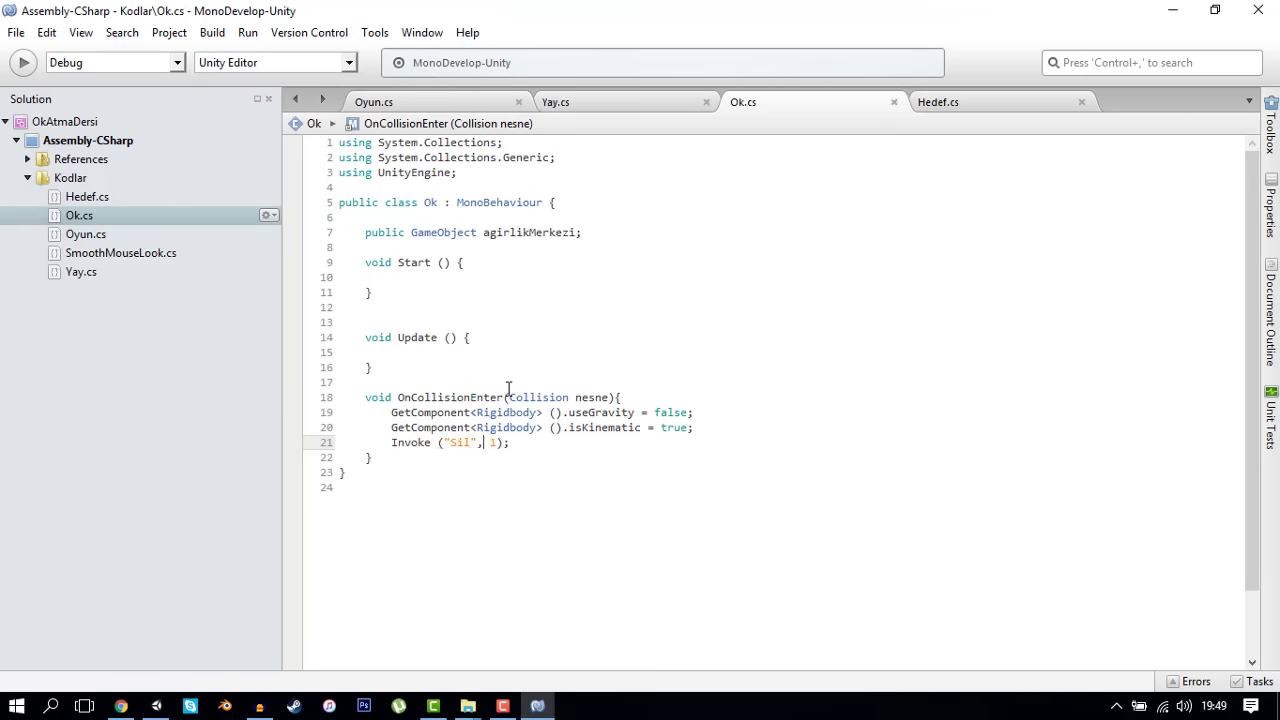
- Write the method void Sil(){ Destroy(gameObject); } in Ok.cs and save
left_click(390, 461)
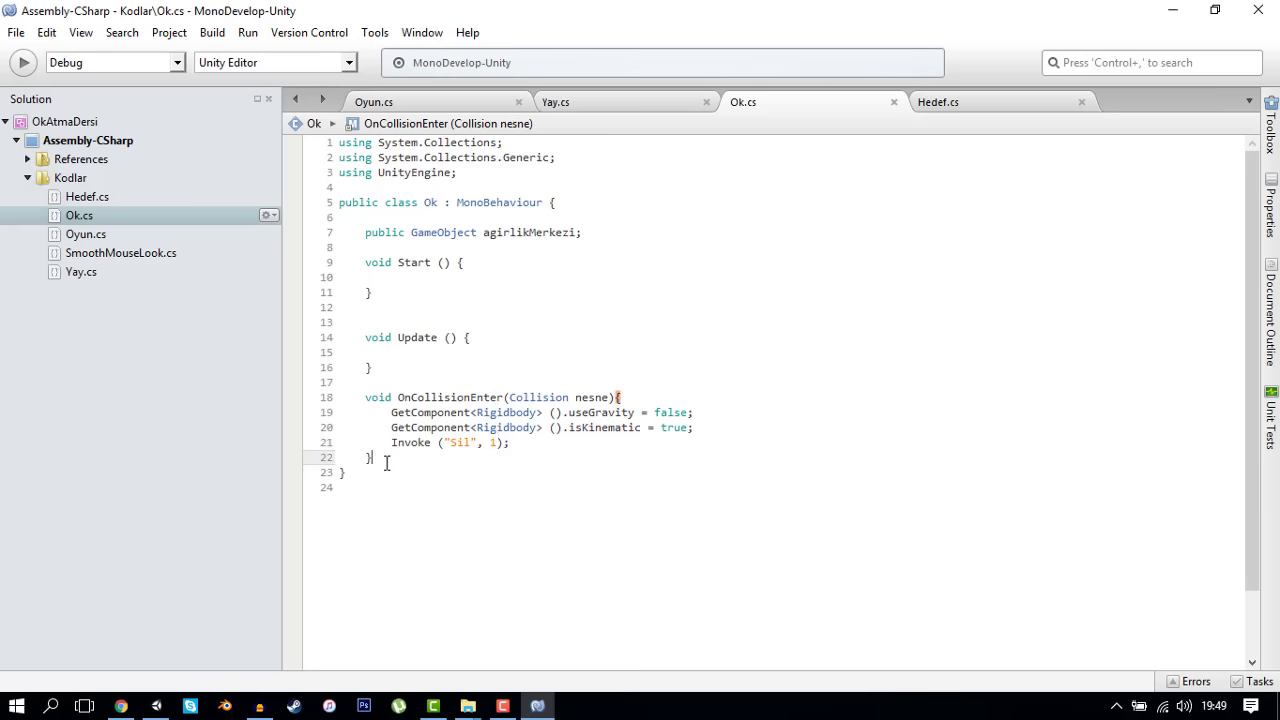
key("Return")
key("Return")
key("Return")
type("void Sil")
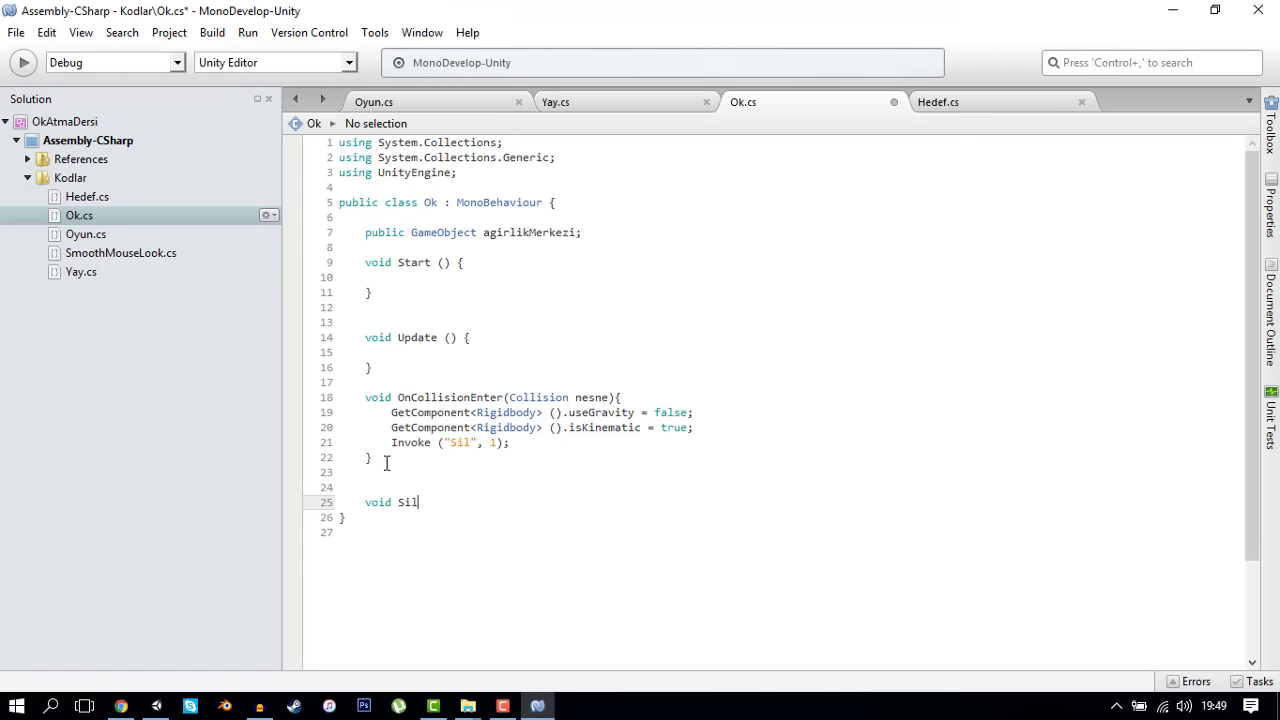
left_click_drag(419, 503, 399, 502)
double_click(458, 441)
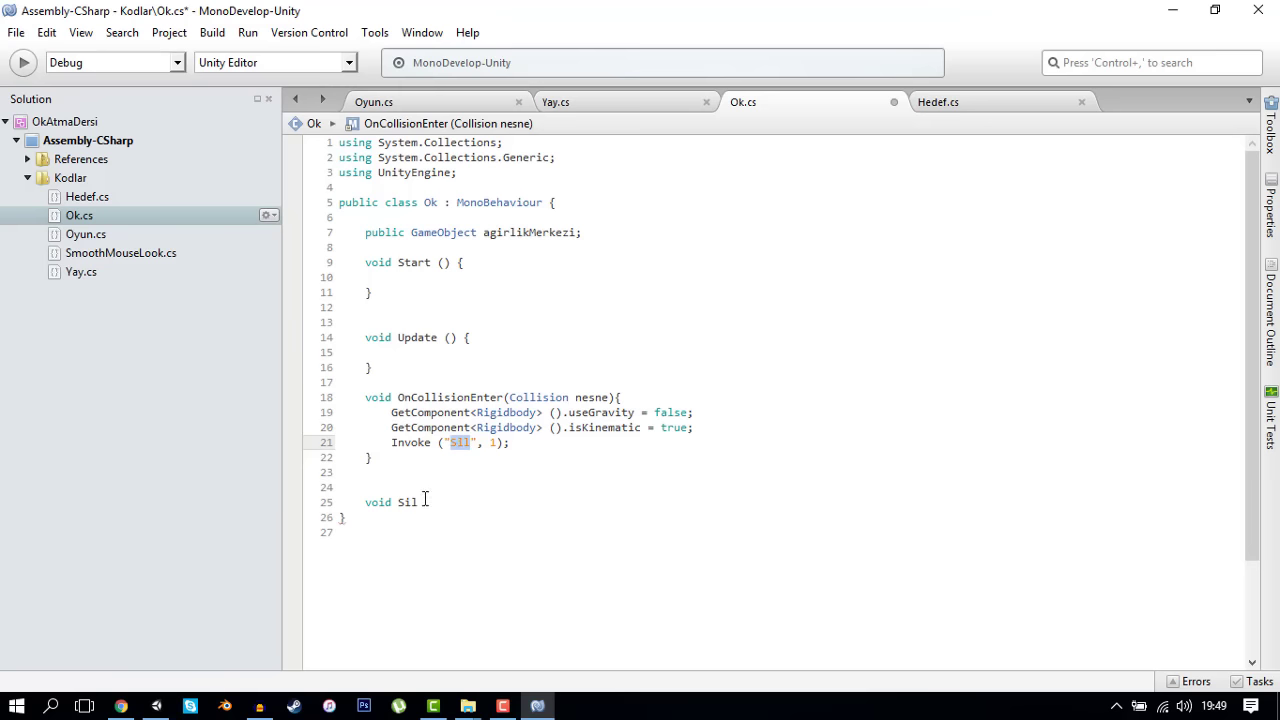
left_click(425, 501)
type("()")
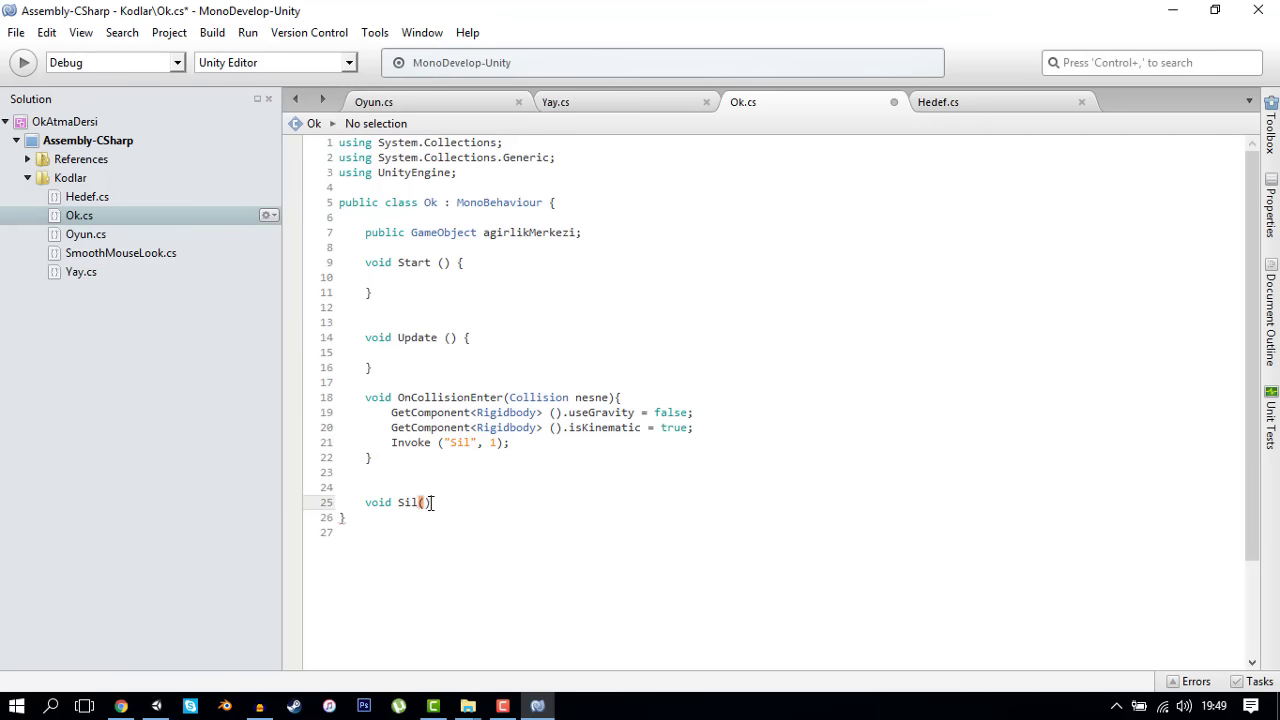
type("{")
key("Return")
type("D")
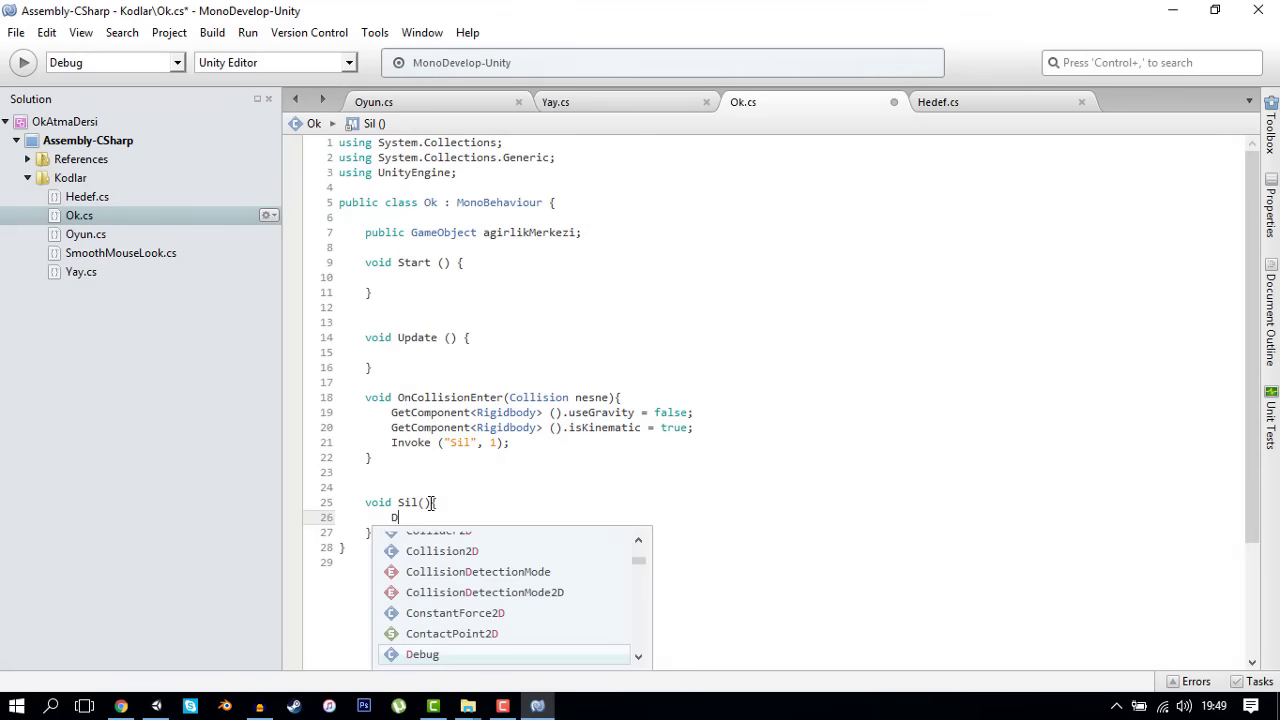
type("estroy()")
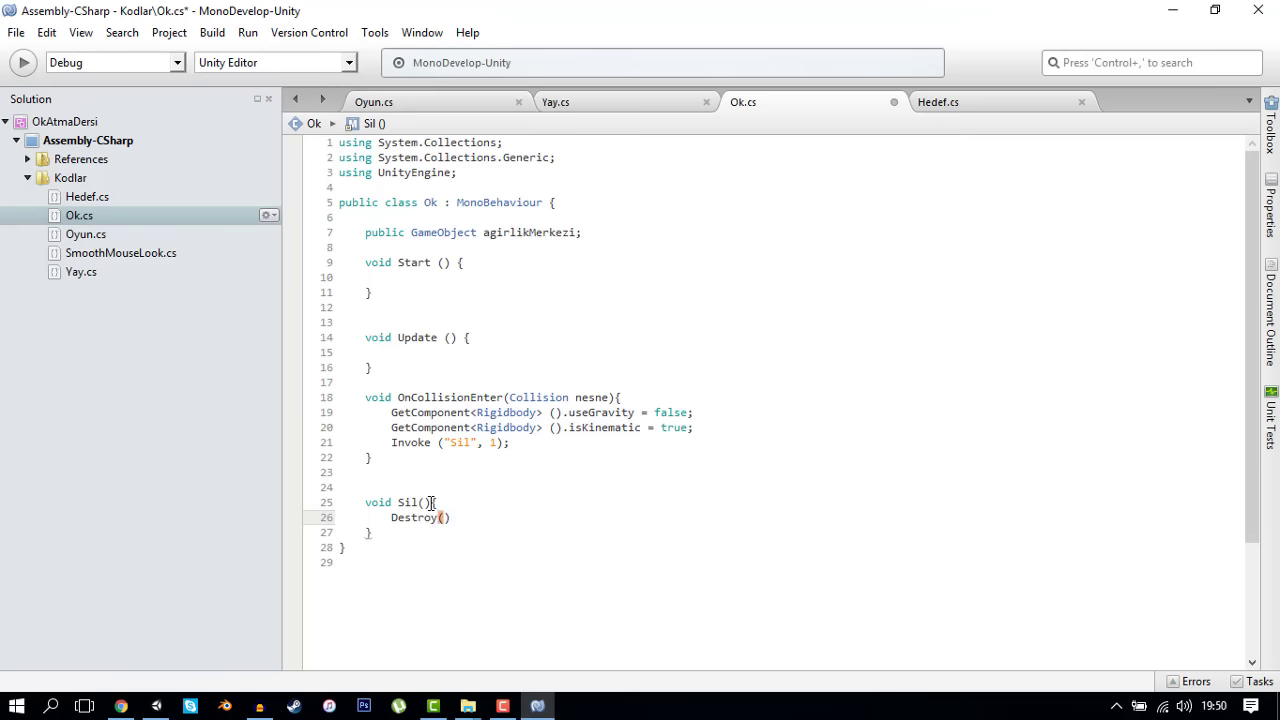
type("gam")
key("Return")
type(";")
key("ctrl+s")
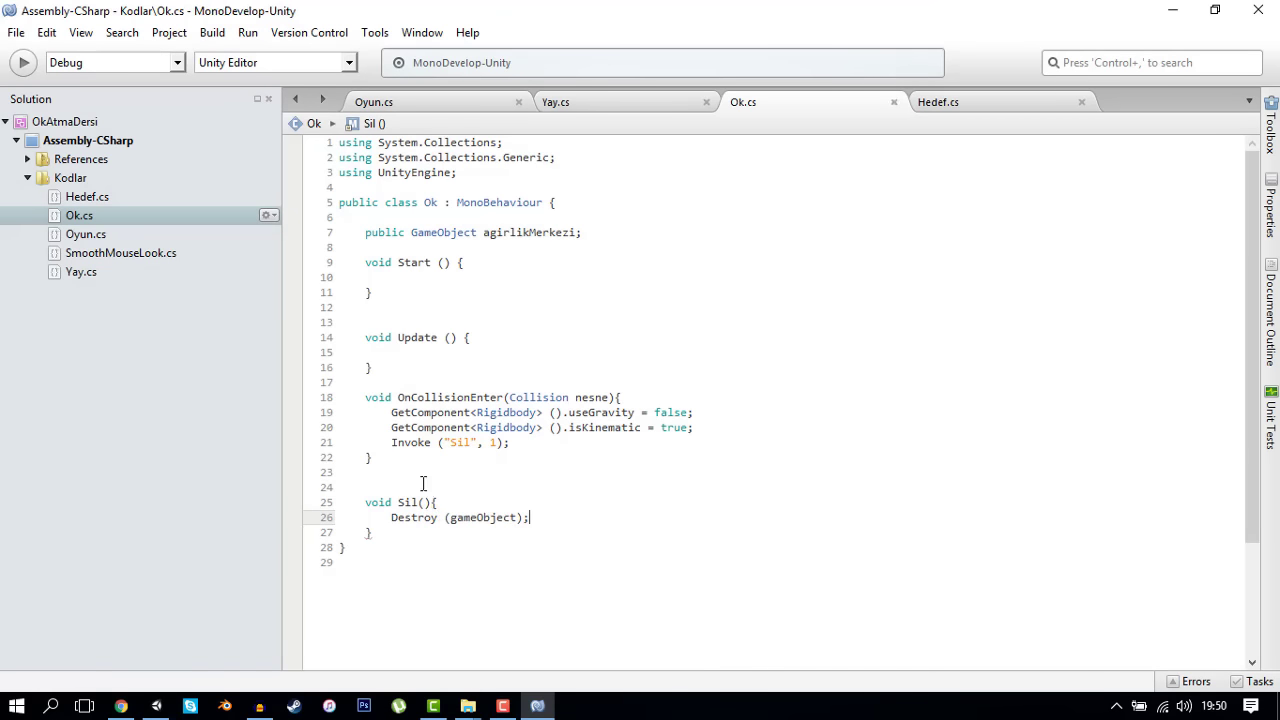
- Add Invoke("Sil", 5); to the Start method of Ok.cs
left_click(424, 398)
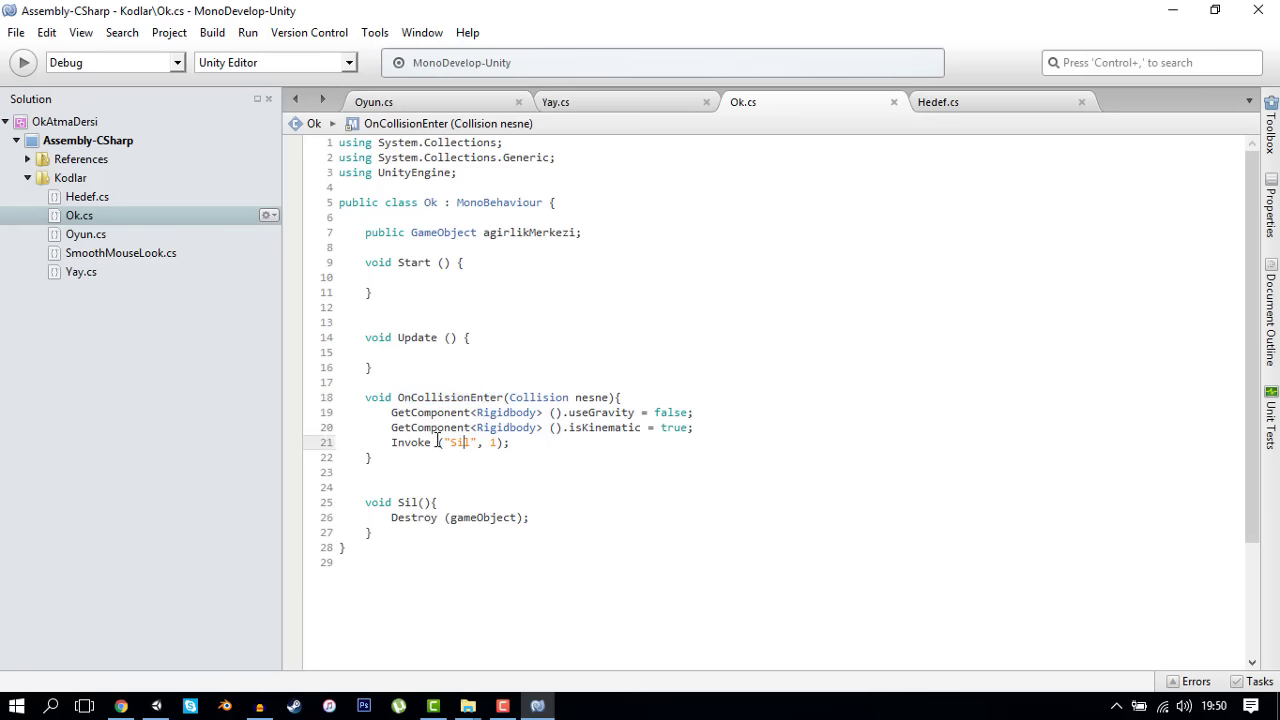
left_click_drag(445, 443, 520, 443)
left_click(520, 443)
left_click(409, 280)
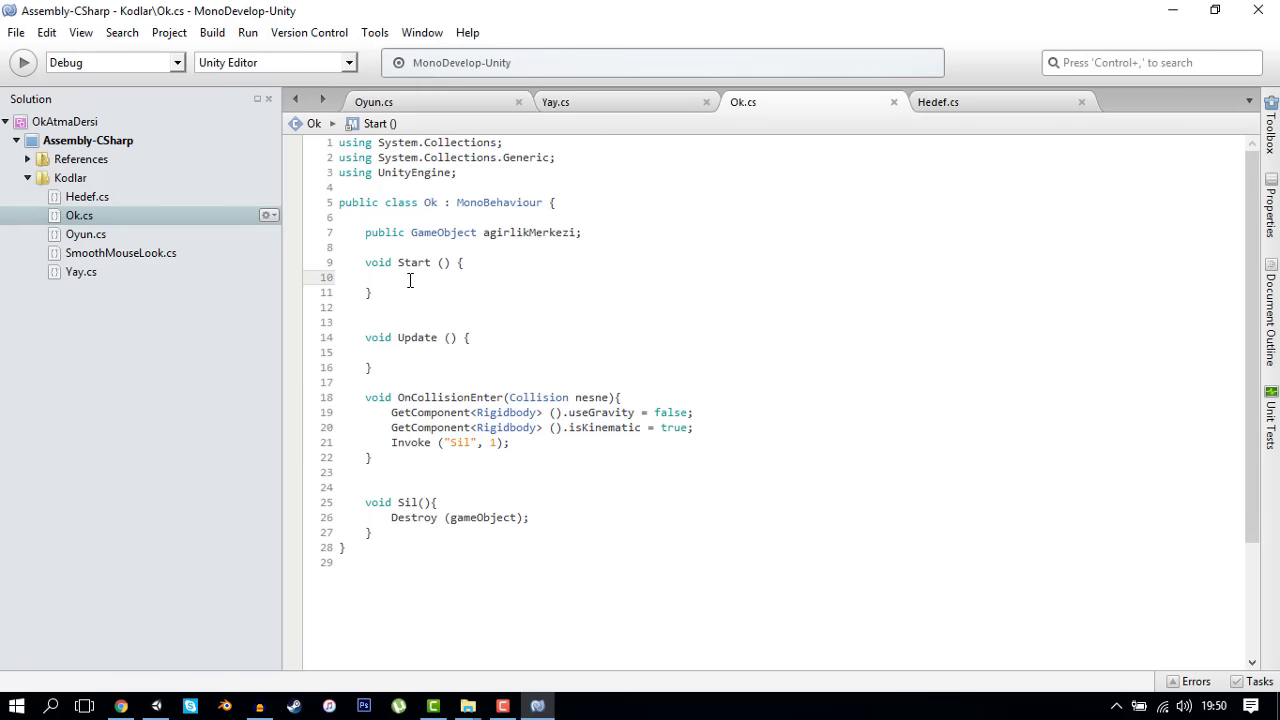
key("Tab")
type("inv")
key("Return")
type("()")
key("Left")
type("\"")
type("Sil\", ")
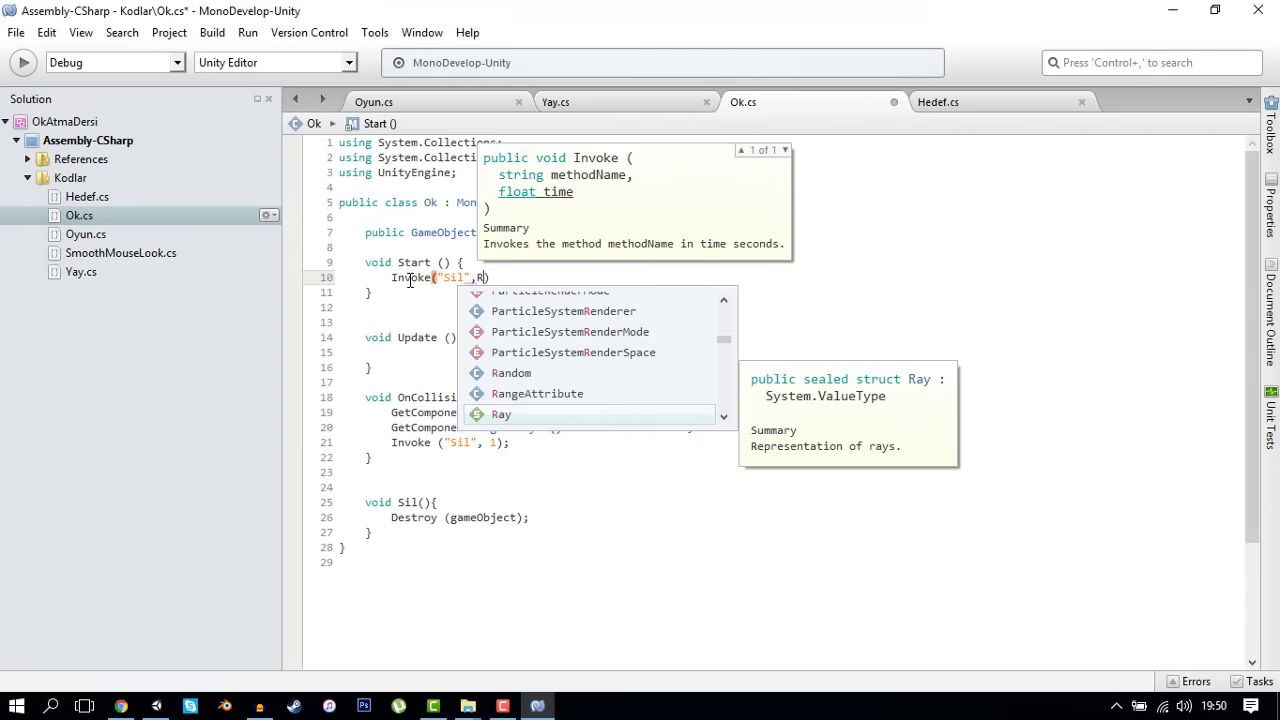
type("5);")
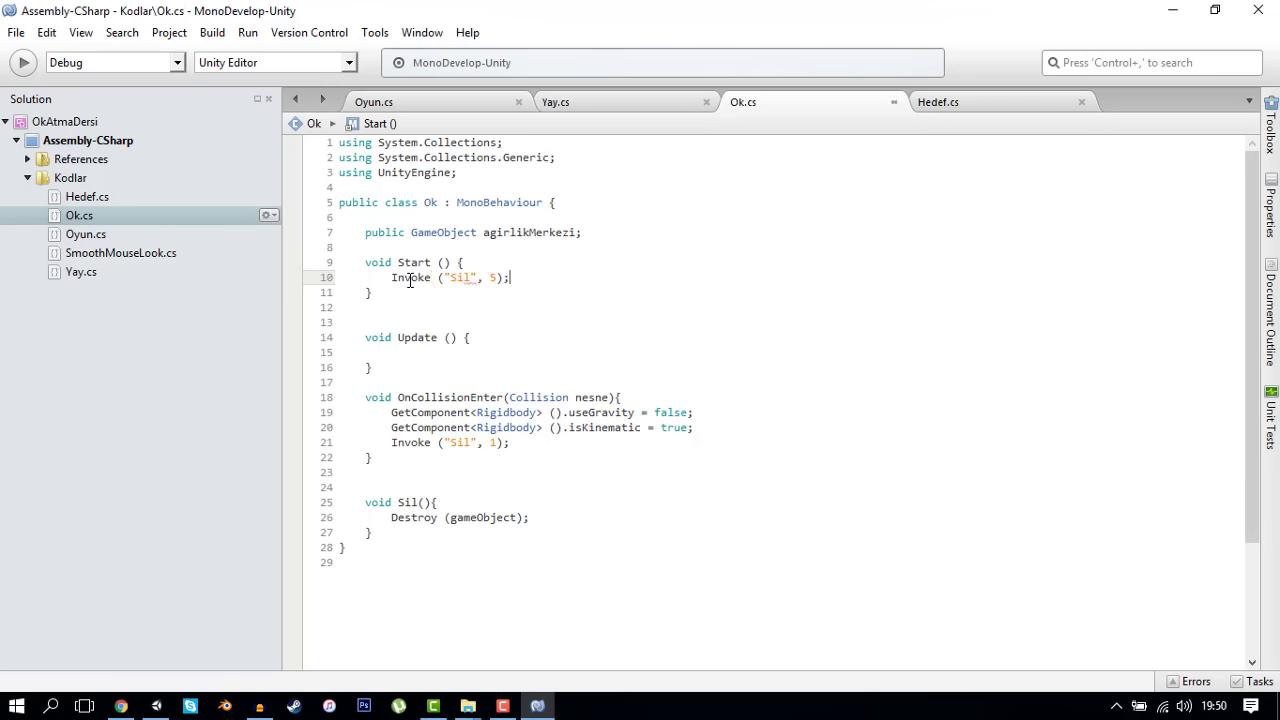
left_click_drag(518, 277, 483, 277)
- Review both Invoke calls in Ok.cs, then return to Unity and start Play mode
left_click(958, 101)
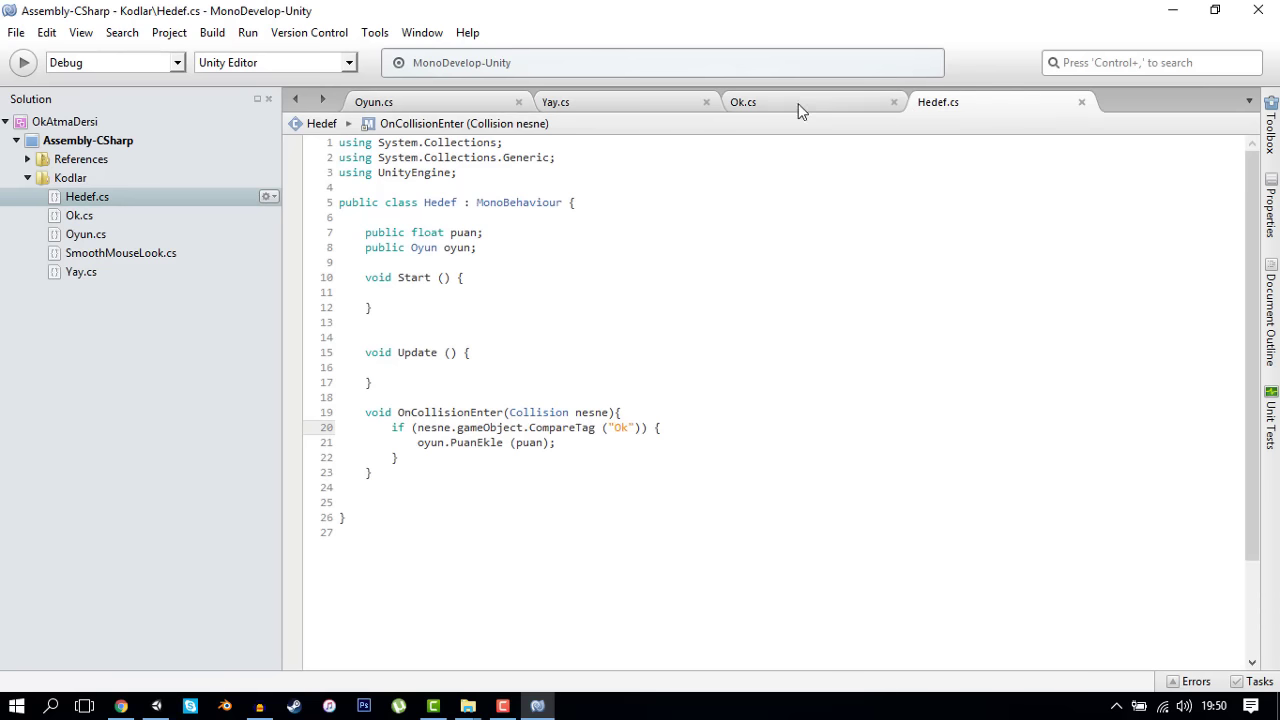
left_click(757, 104)
left_click(512, 442)
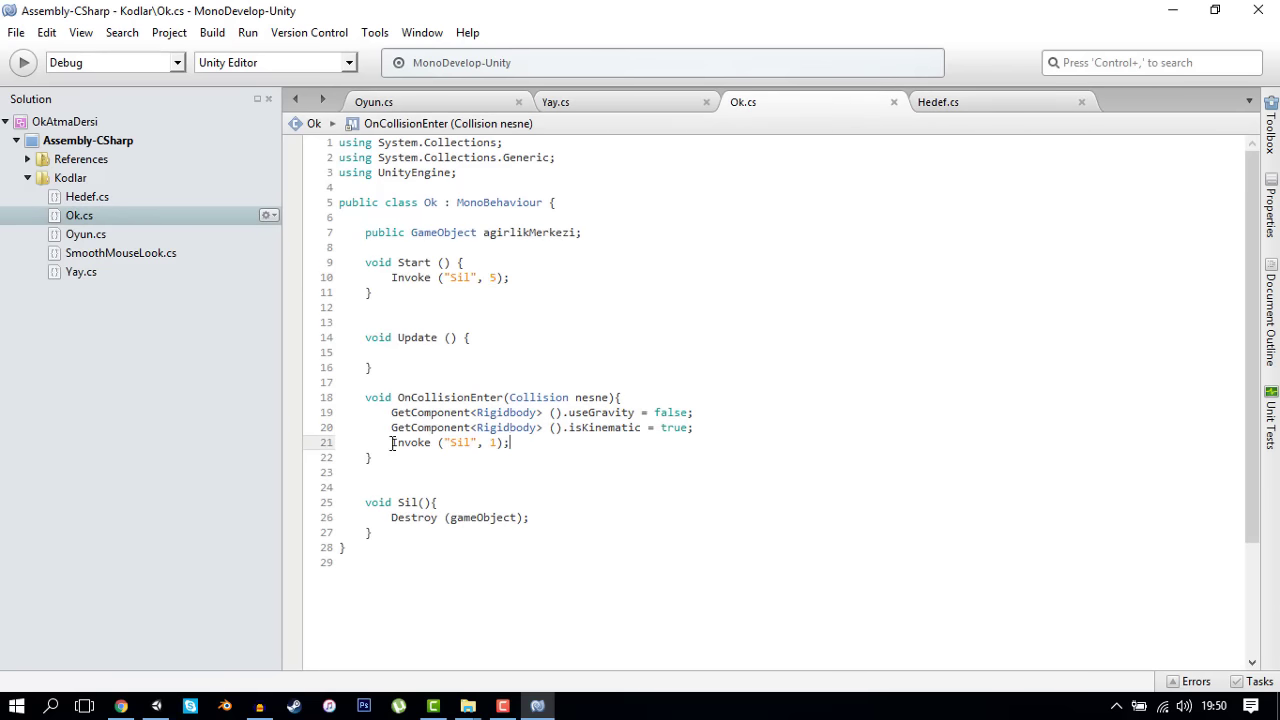
left_click(381, 442, "shift")
left_click(512, 277)
left_click(391, 277, "shift")
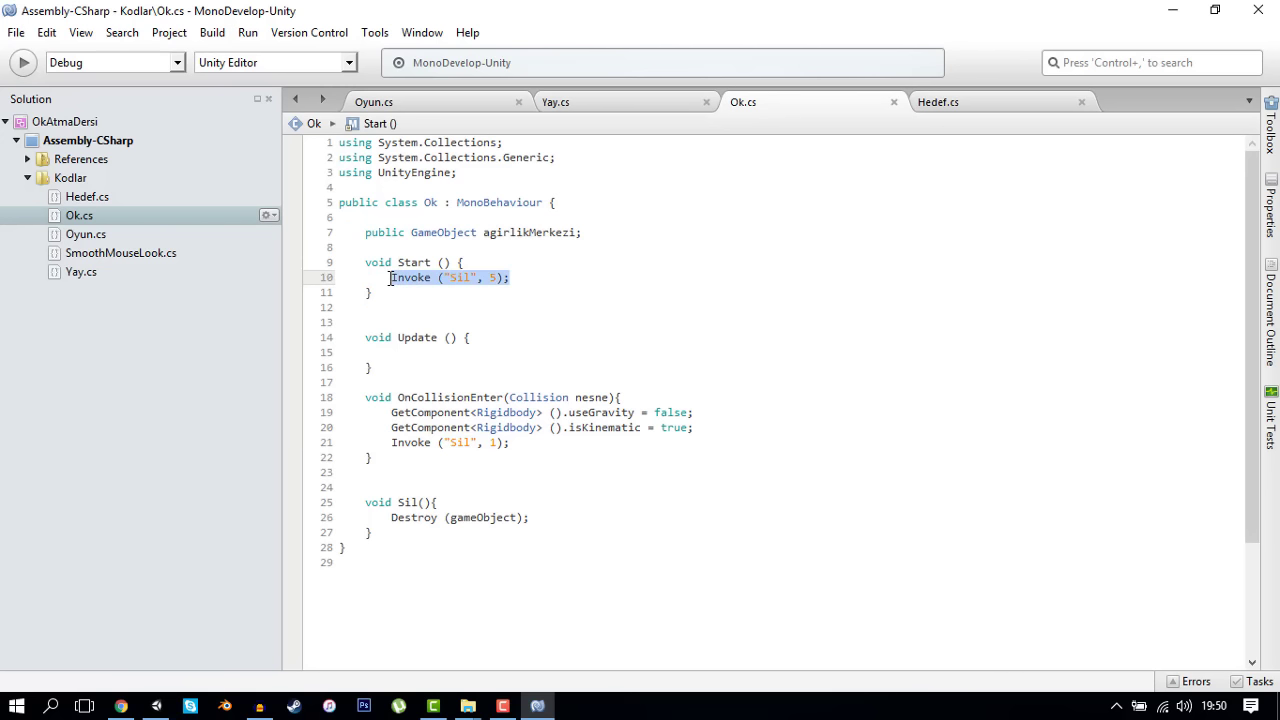
left_click(548, 513)
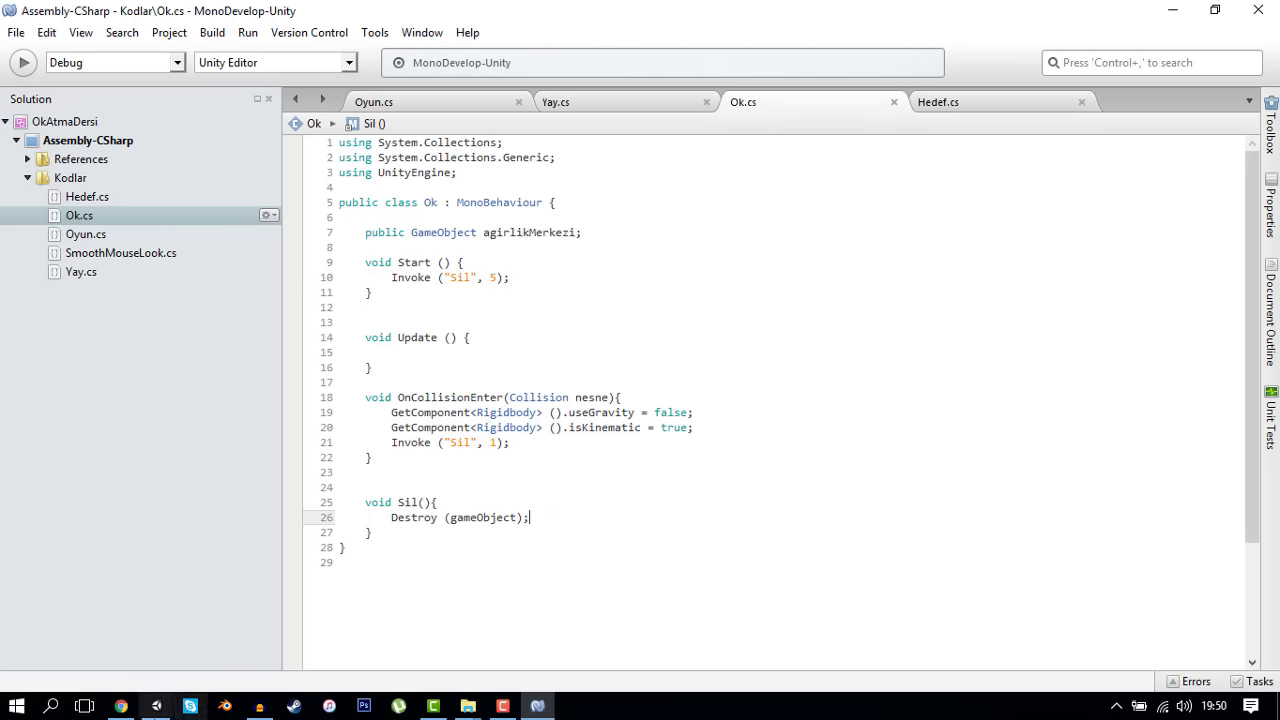
left_click(156, 706)
left_click(610, 55)
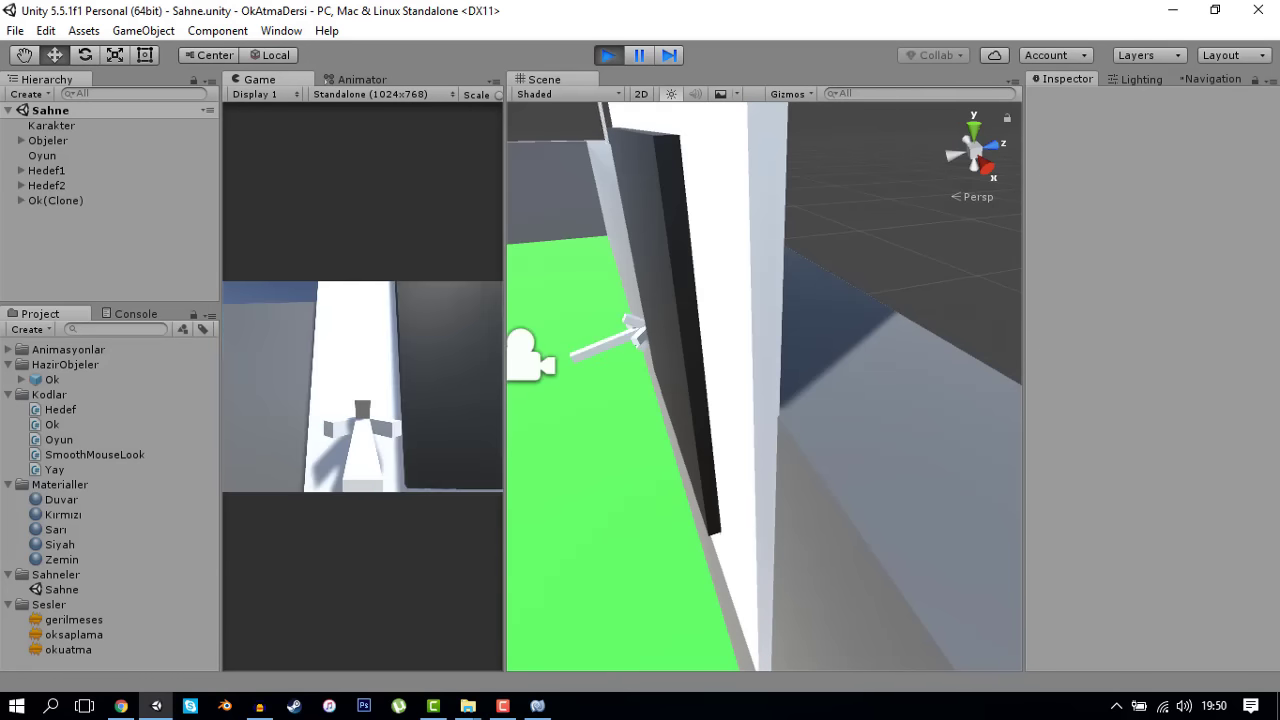
- Orbit the Scene view, check the Oyun object's Toplampuan score, then stop play mode
right_click_drag(671, 363, 227, 276)
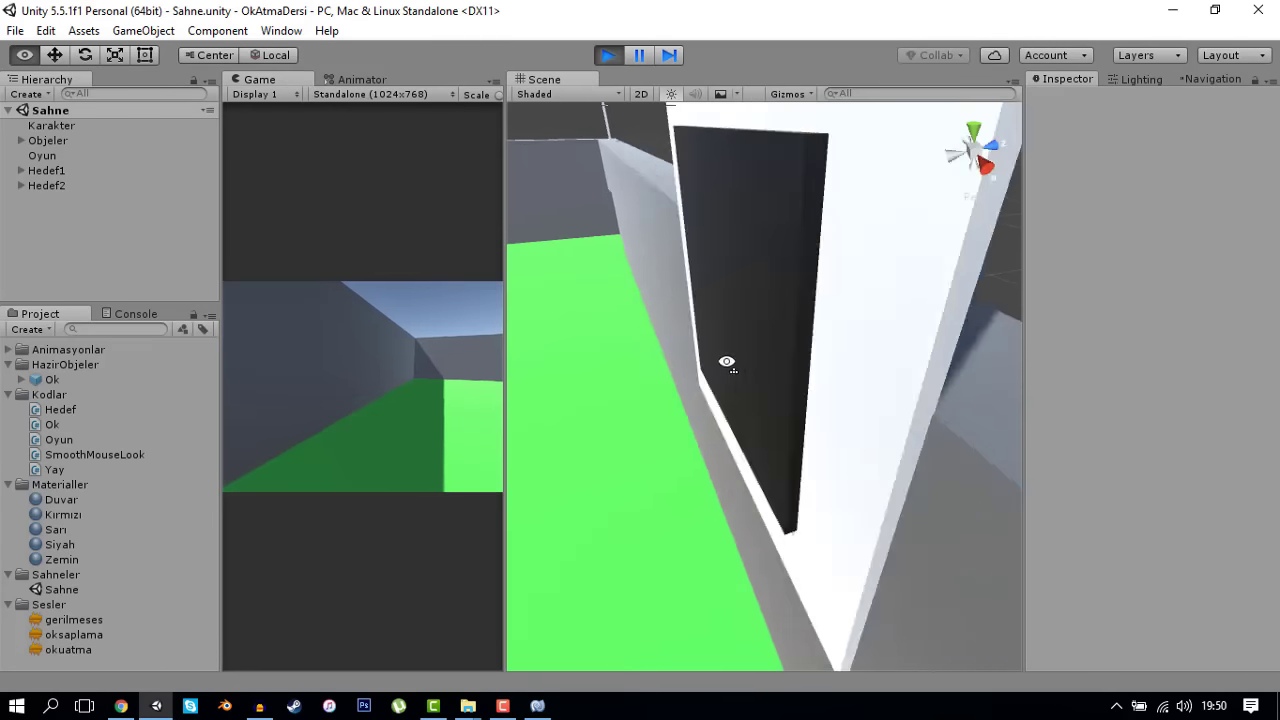
left_click(43, 153)
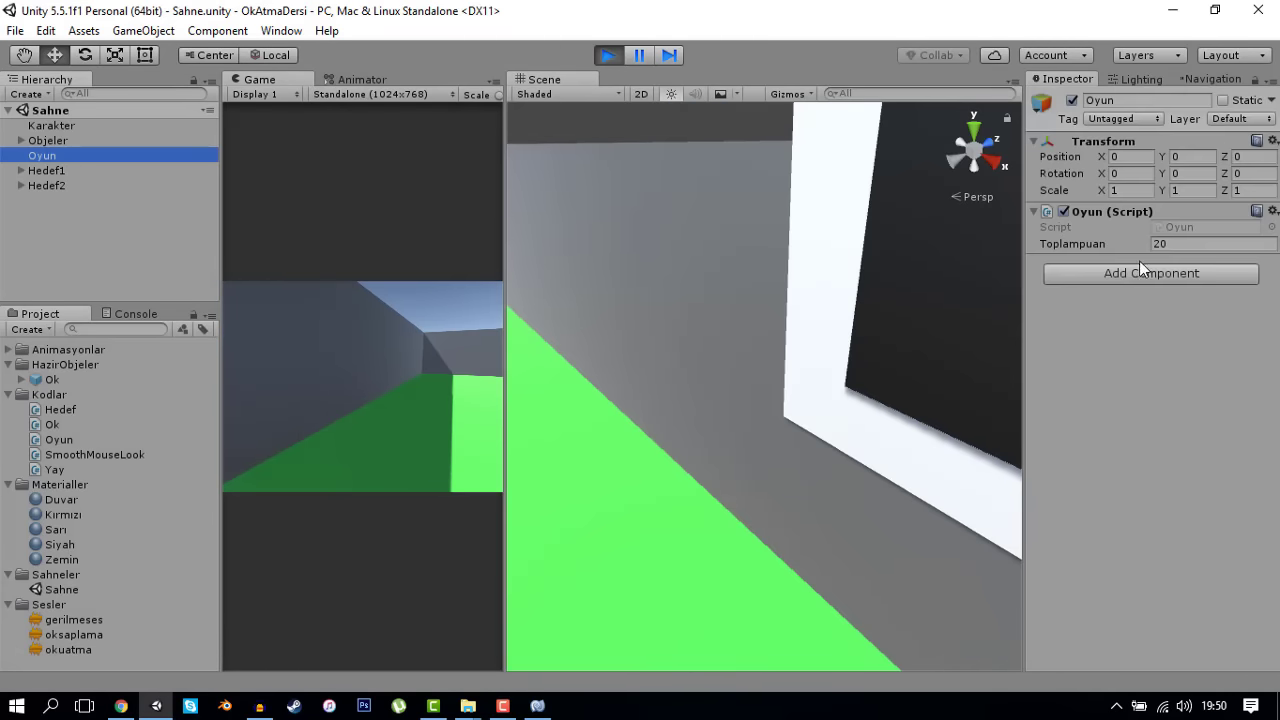
left_click(1166, 244)
left_click(610, 57)
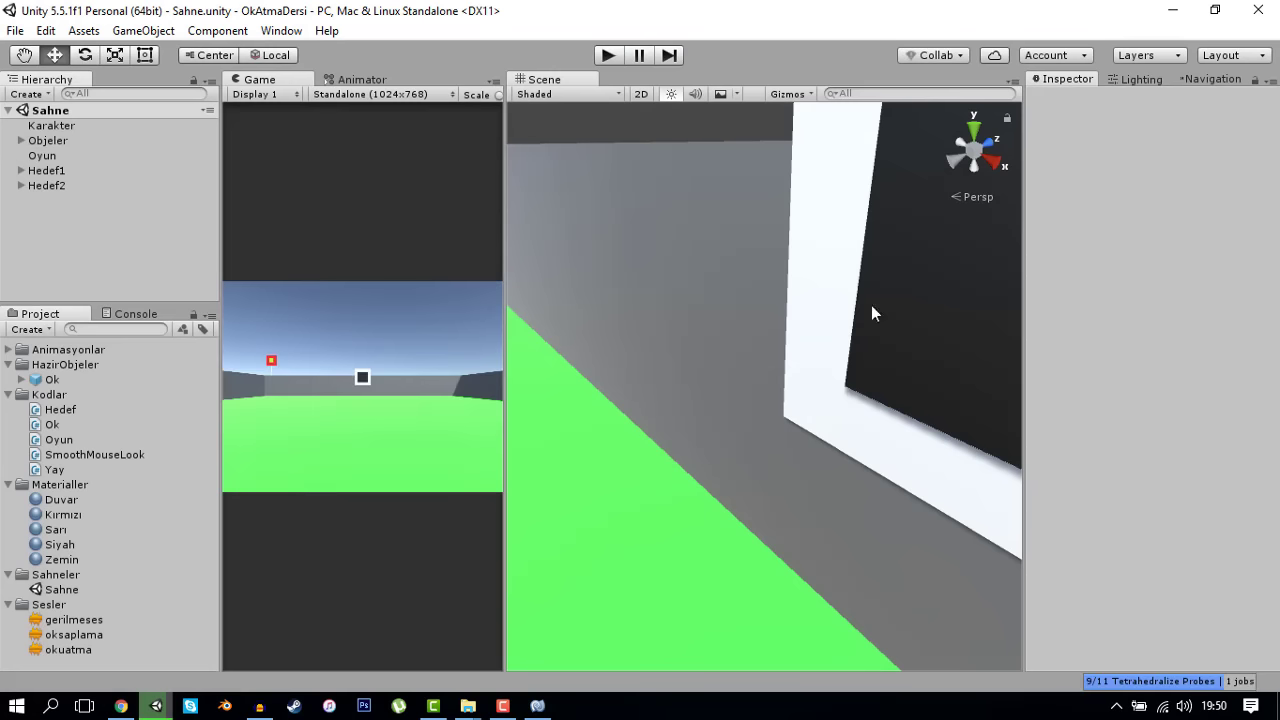
- Glance at the Oyun script in MonoDevelop and return to Unity
left_click(540, 707)
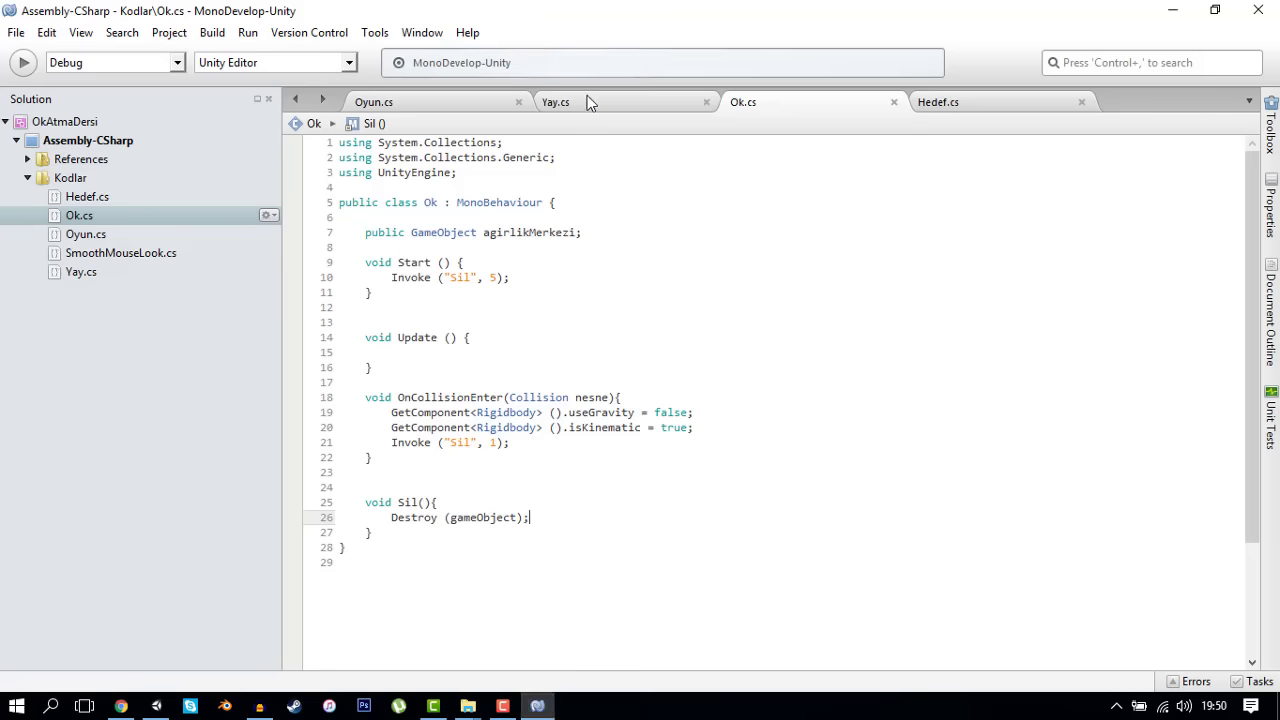
left_click(389, 112)
left_click(156, 706)
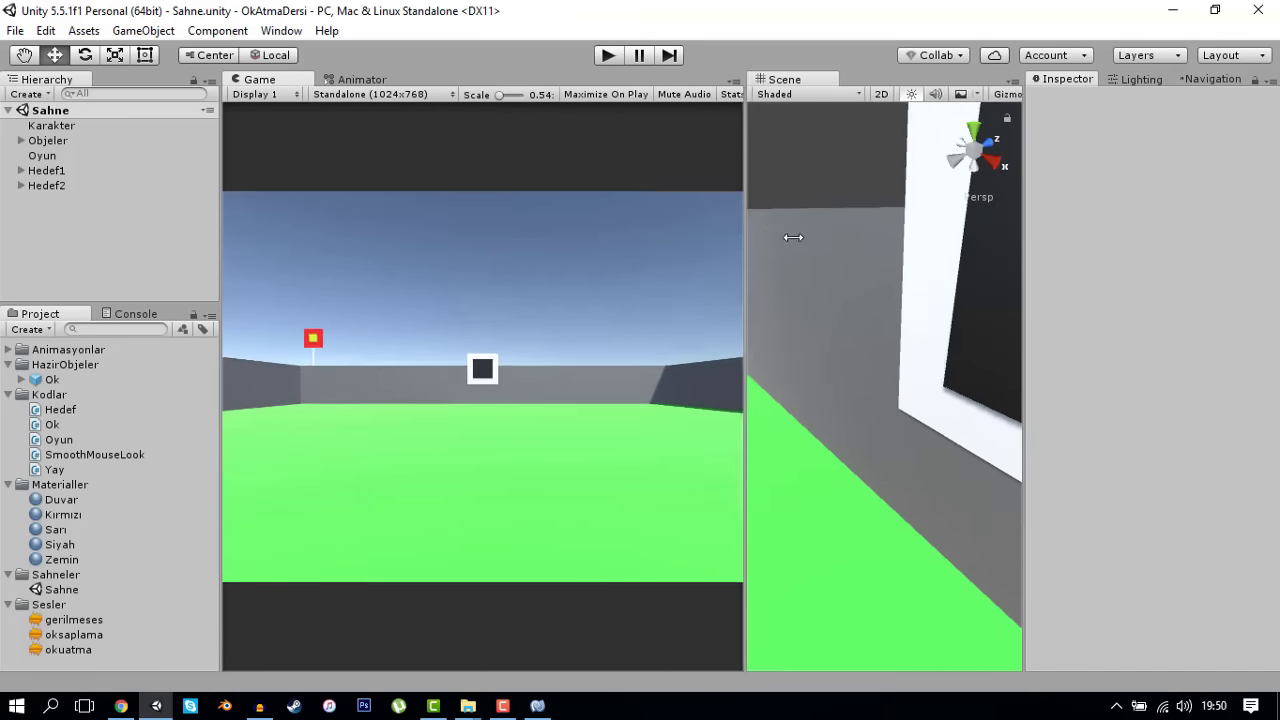
- Add a UI Canvas with Render Mode set to Screen Space - Camera
left_click_drag(793, 237, 797, 237)
right_click(100, 225)
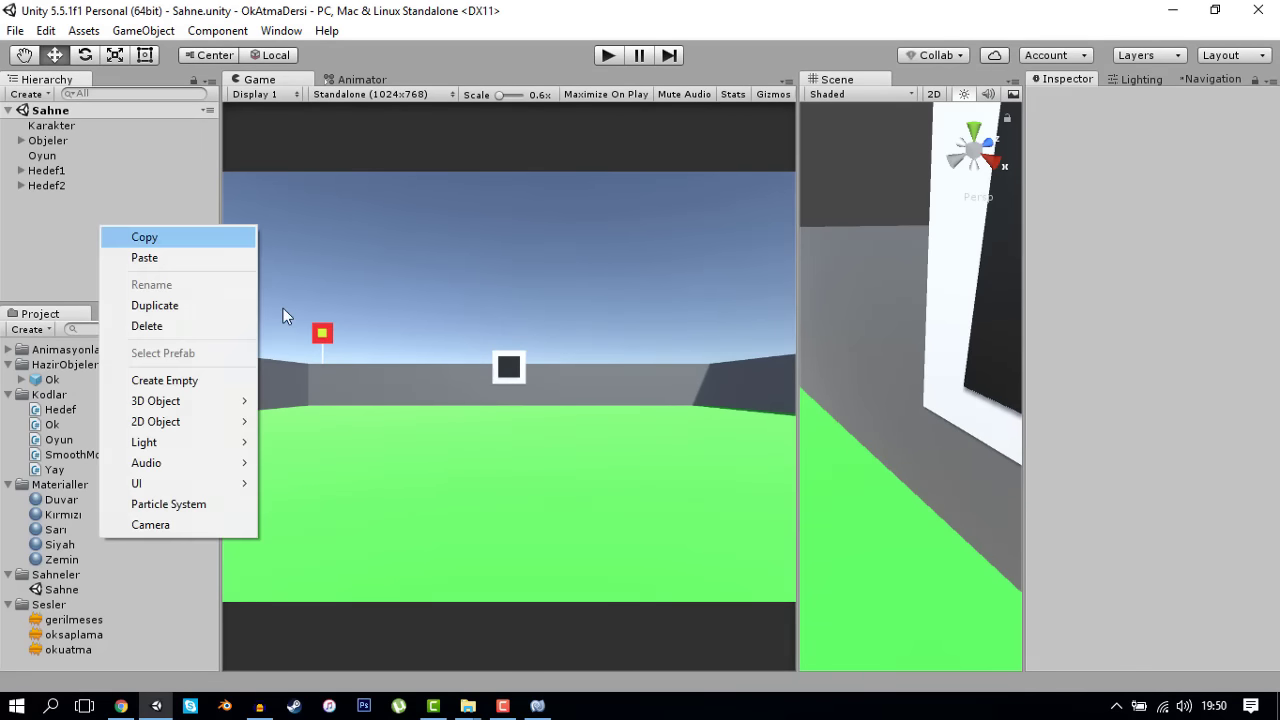
mouse_move(150, 483)
left_click(320, 421)
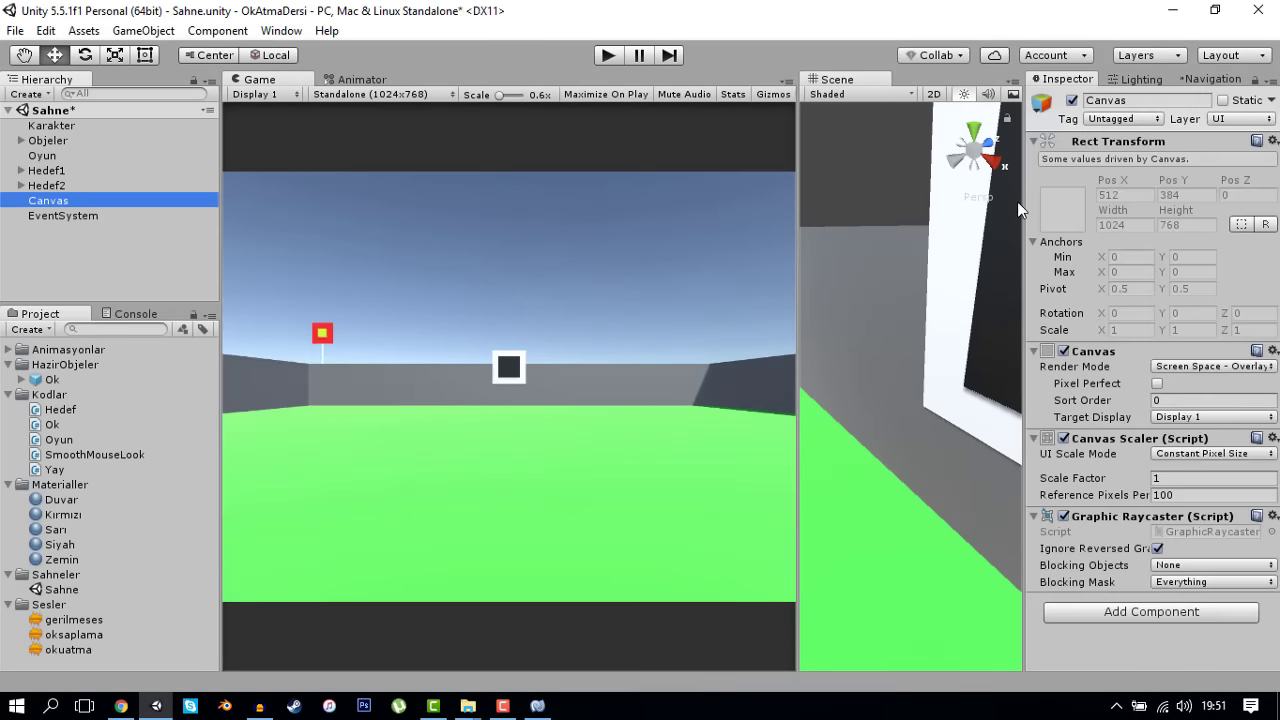
left_click(1207, 366)
left_click(1180, 404)
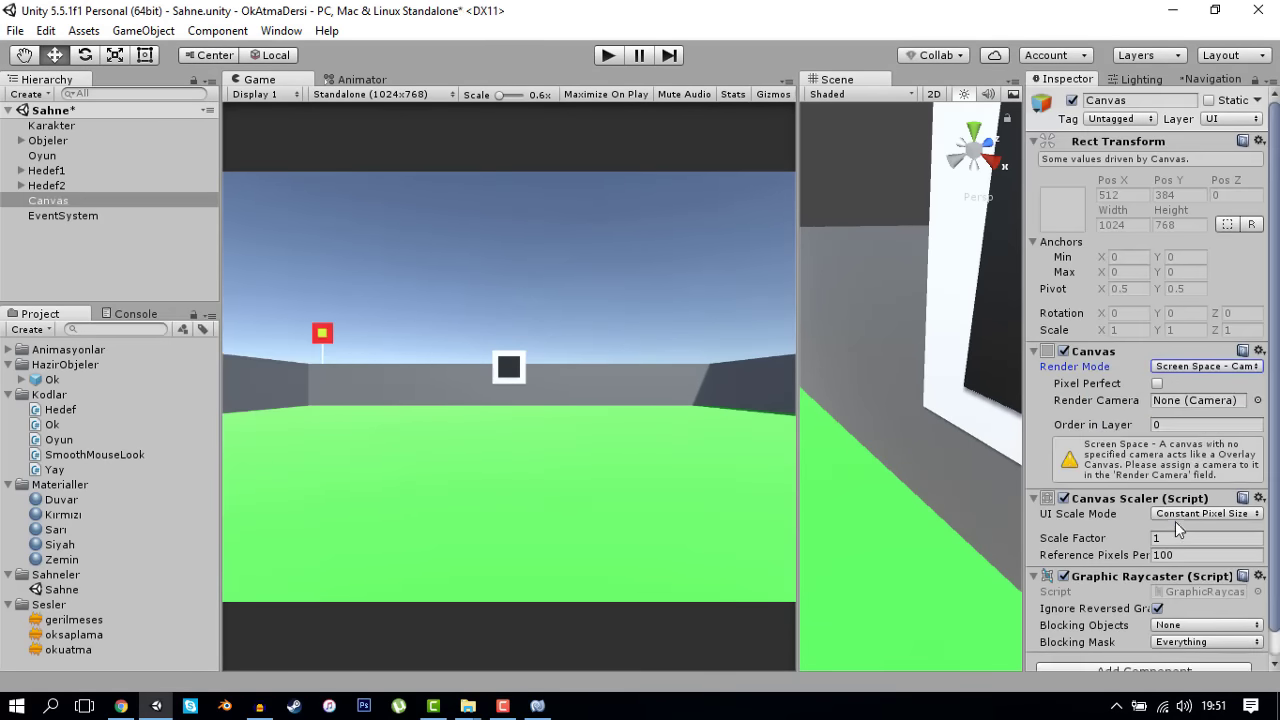
- Make the Canvas Scale With Screen Size, Match 0.5, reference 1024x768, and save
left_click(1160, 513)
left_click(1160, 554)
scroll(1200, 540, "down", 2)
left_click(1235, 531)
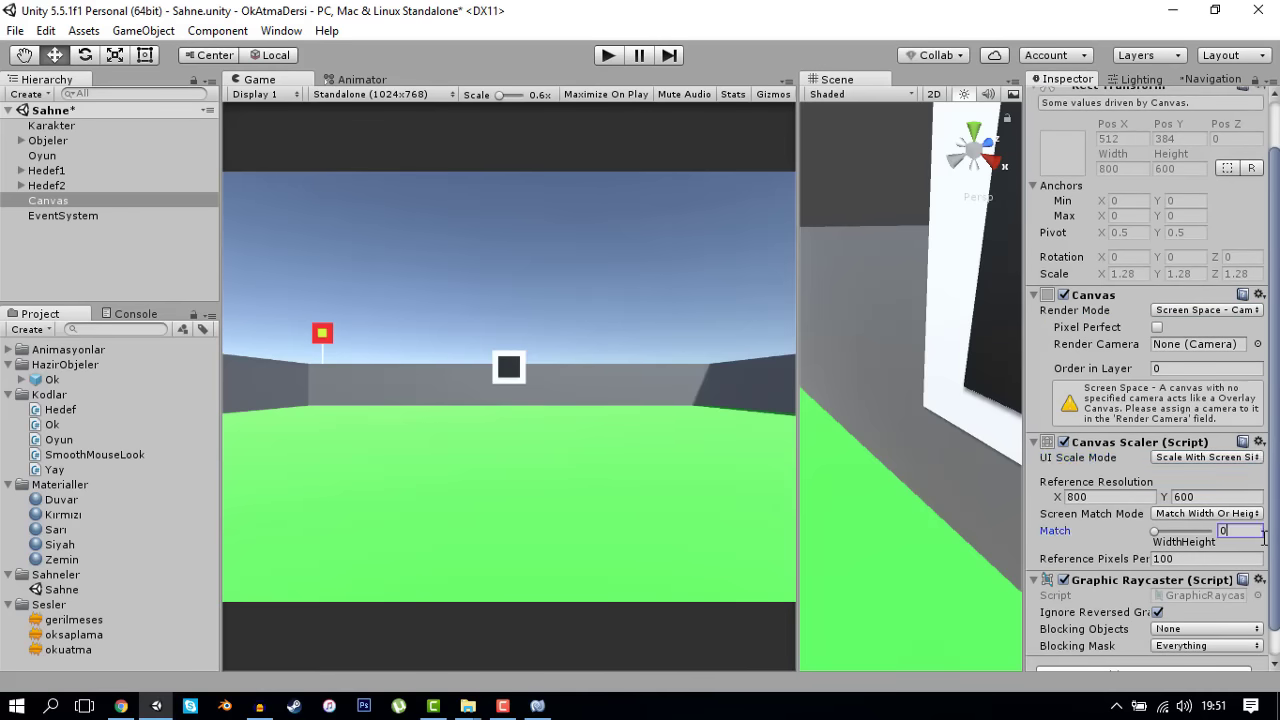
type("45")
key("BackSpace")
key("BackSpace")
type("5")
left_click(1120, 497)
type("10")
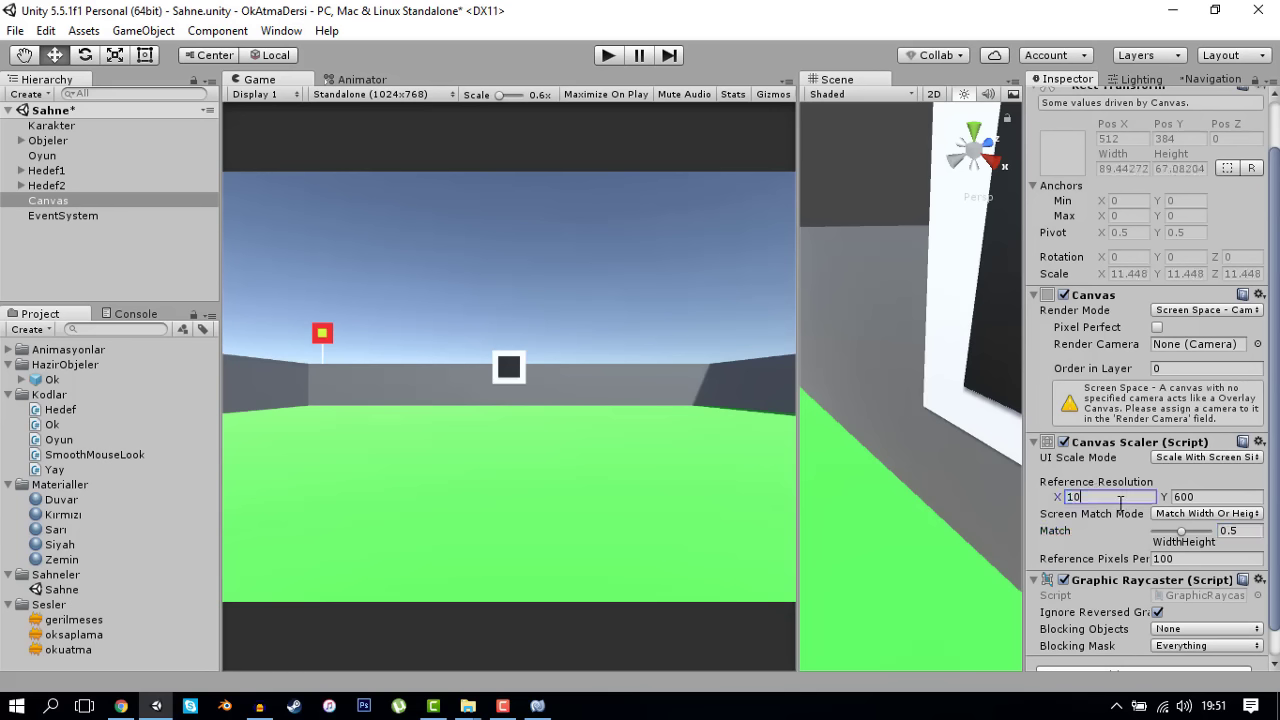
type("24")
key("Tab")
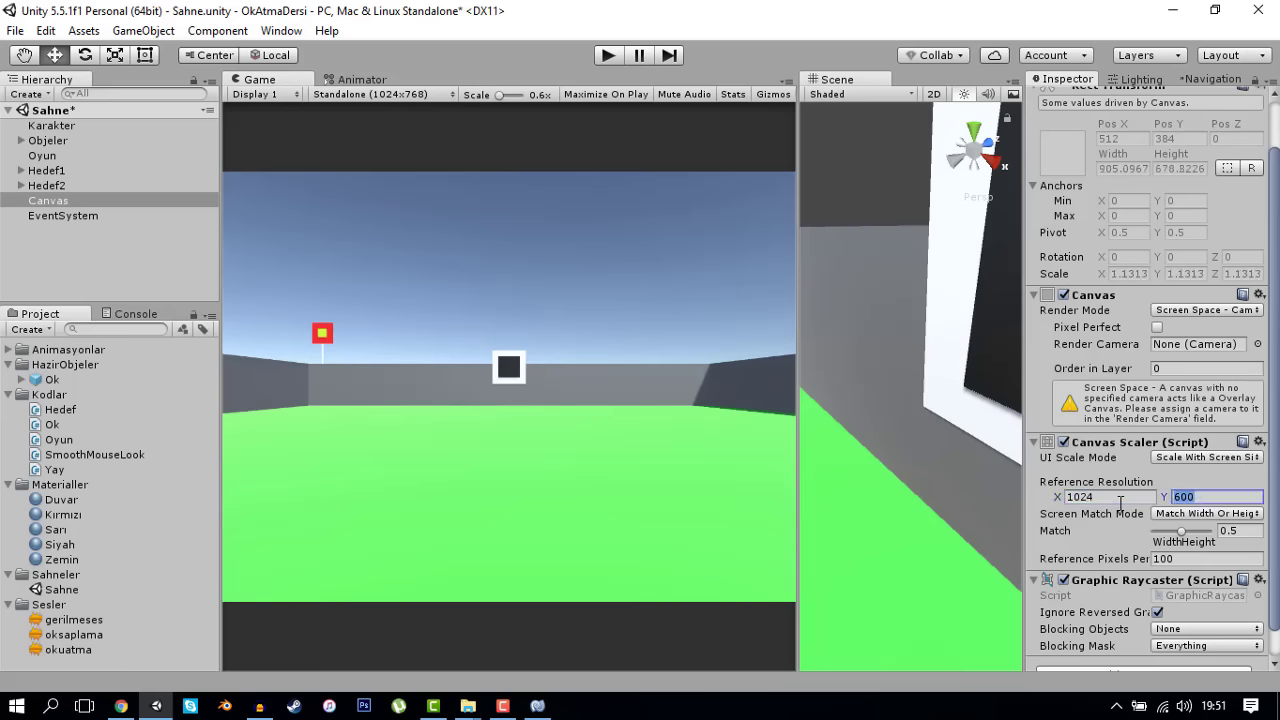
type("768")
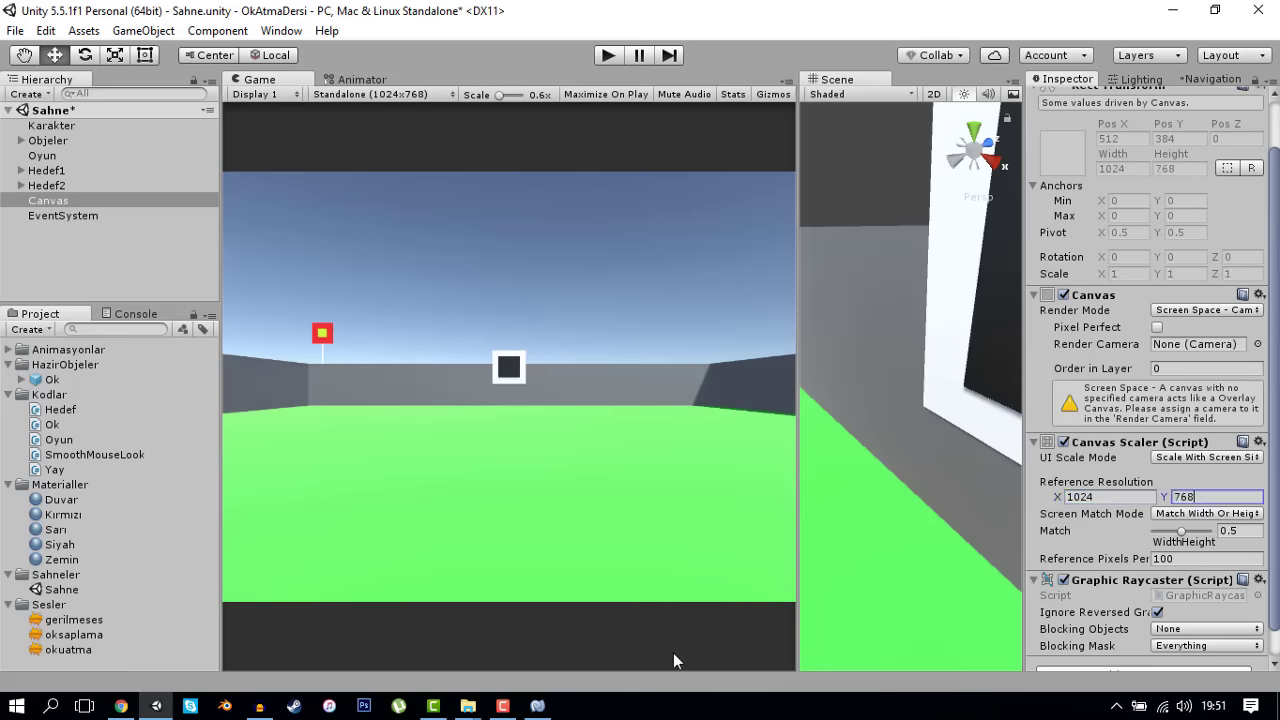
key("ctrl+s")
right_click(74, 202)
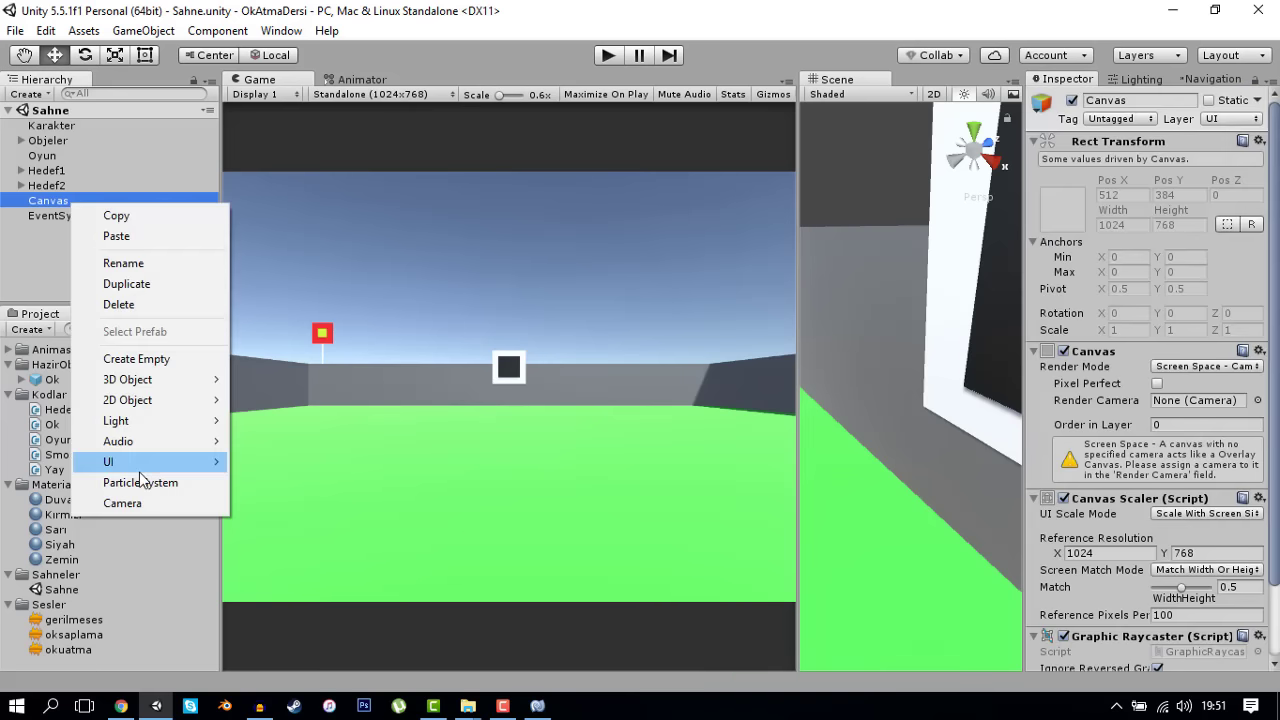
- Add a Text element under the Canvas, anchor it top-left, and clear its placeholder text
mouse_move(145, 462)
left_click(335, 215)
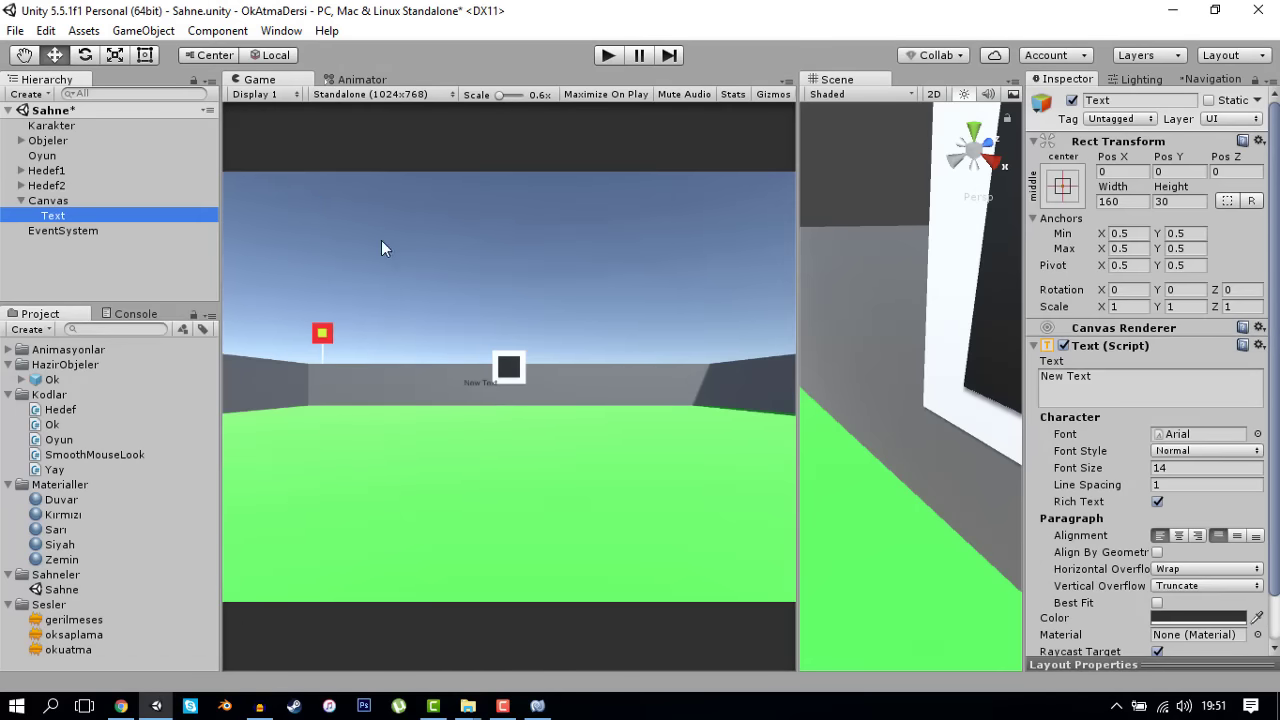
left_click(1064, 185)
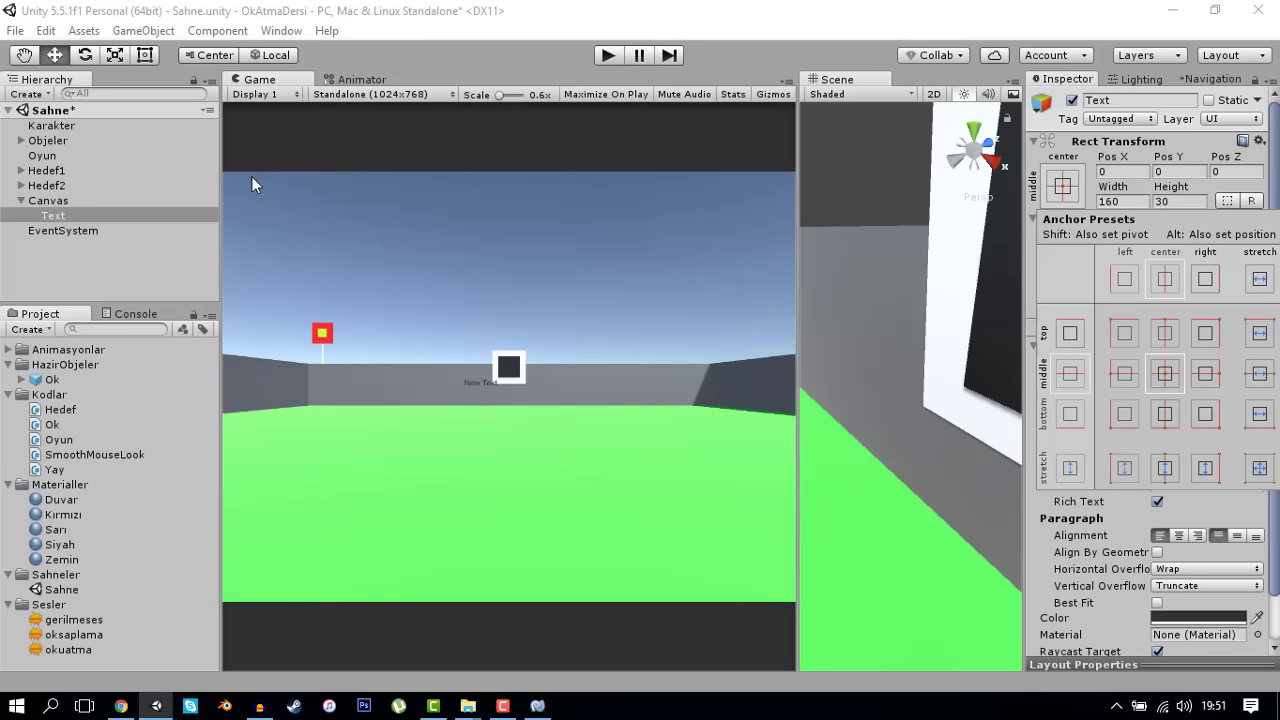
left_click(1124, 333, "alt+shift")
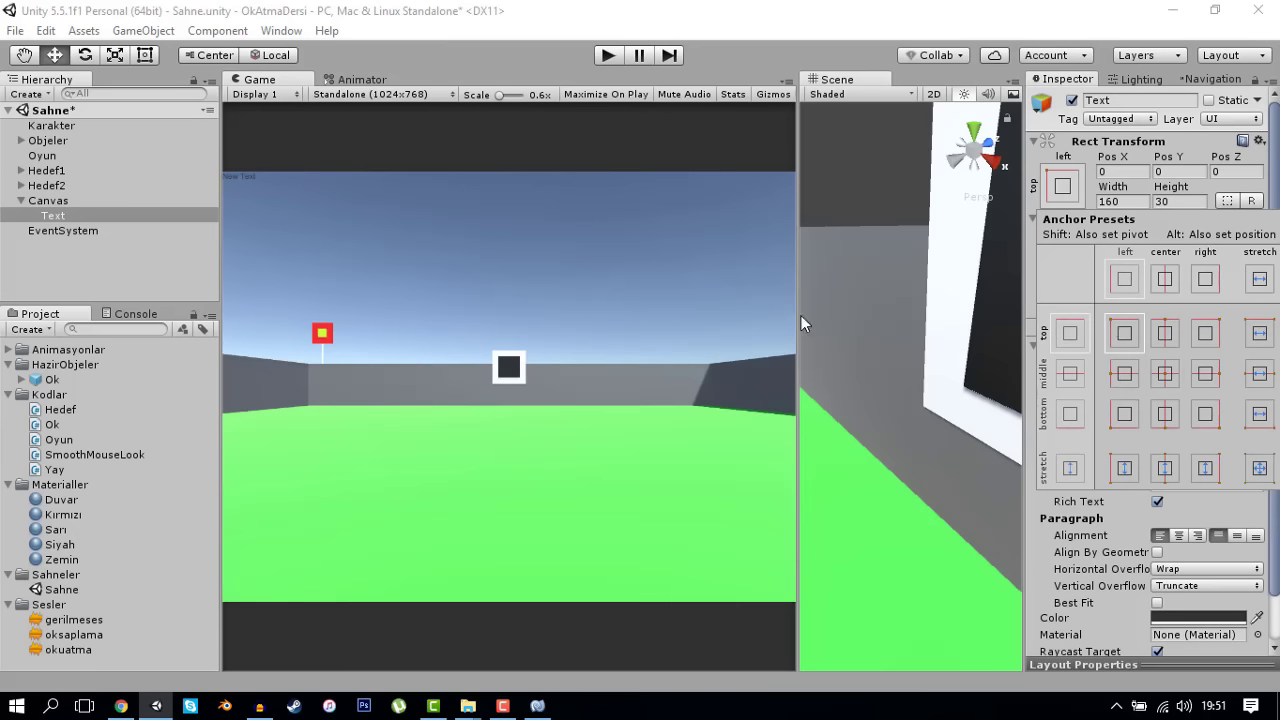
key("ctrl+s")
left_click(1071, 381)
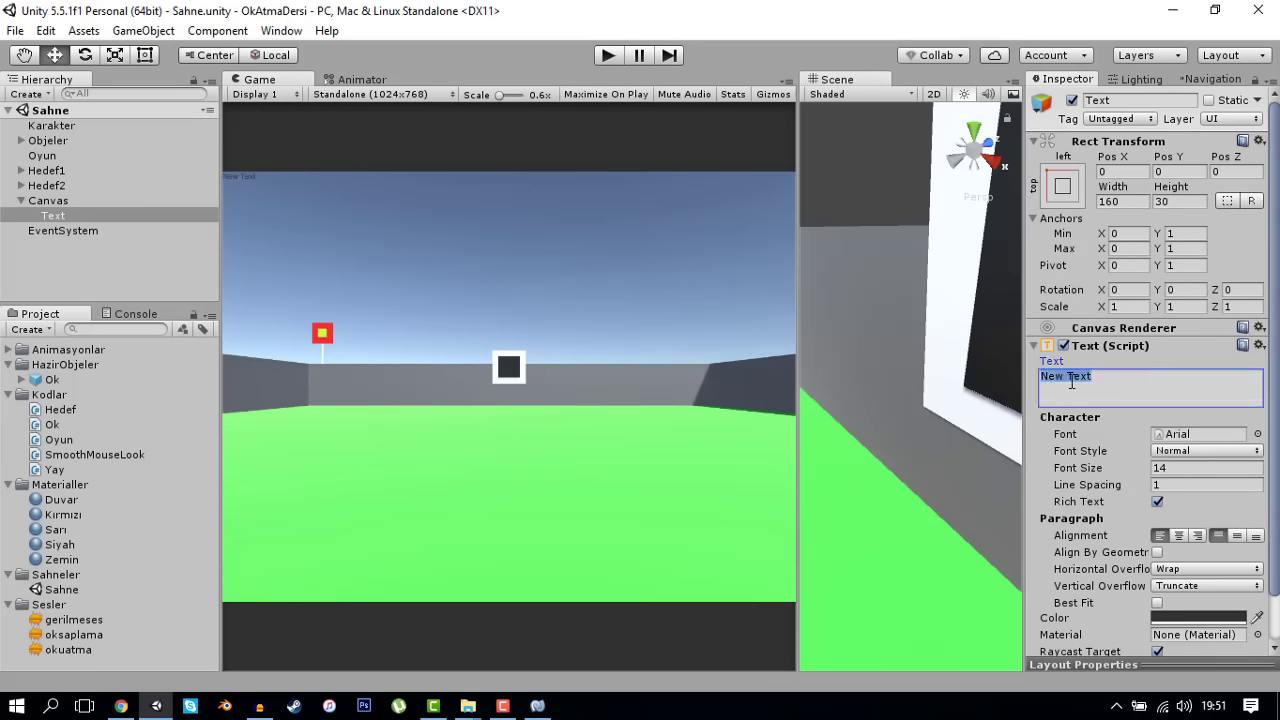
key("BackSpace")
type("Puan :")
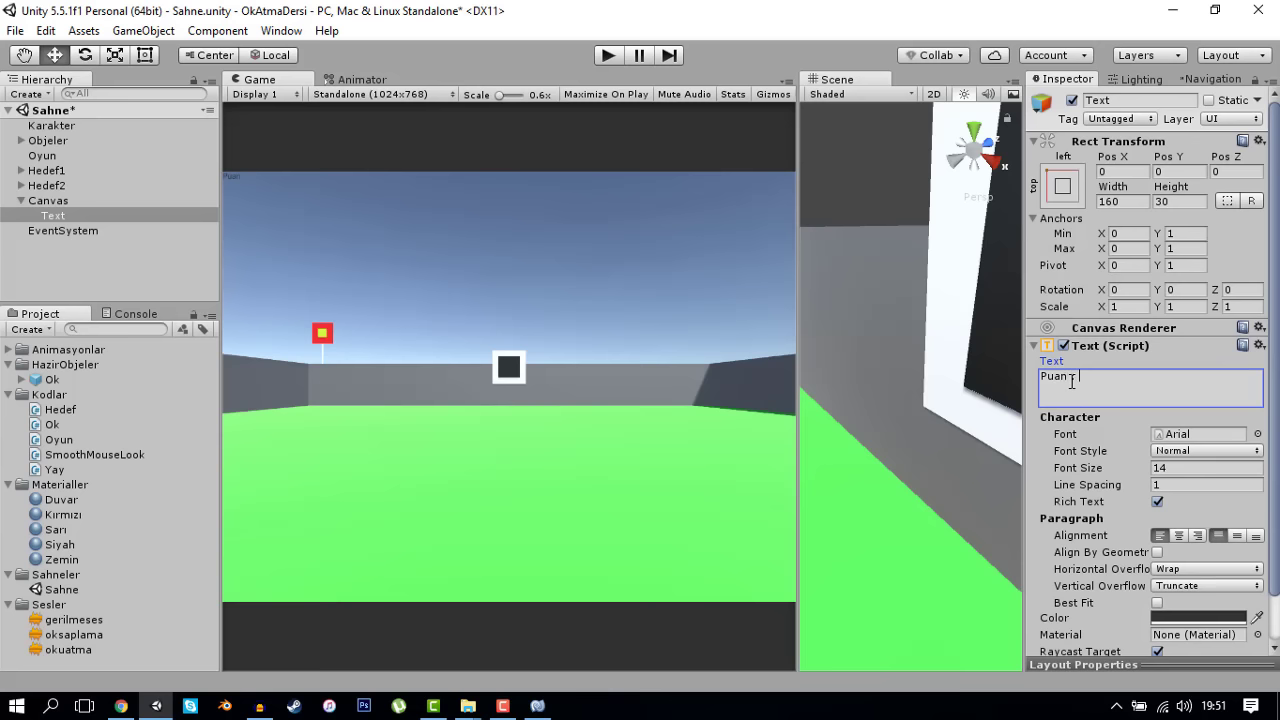
- Position the text at X 5, Y -5 and switch the Scene view to 2D
left_click(1130, 171)
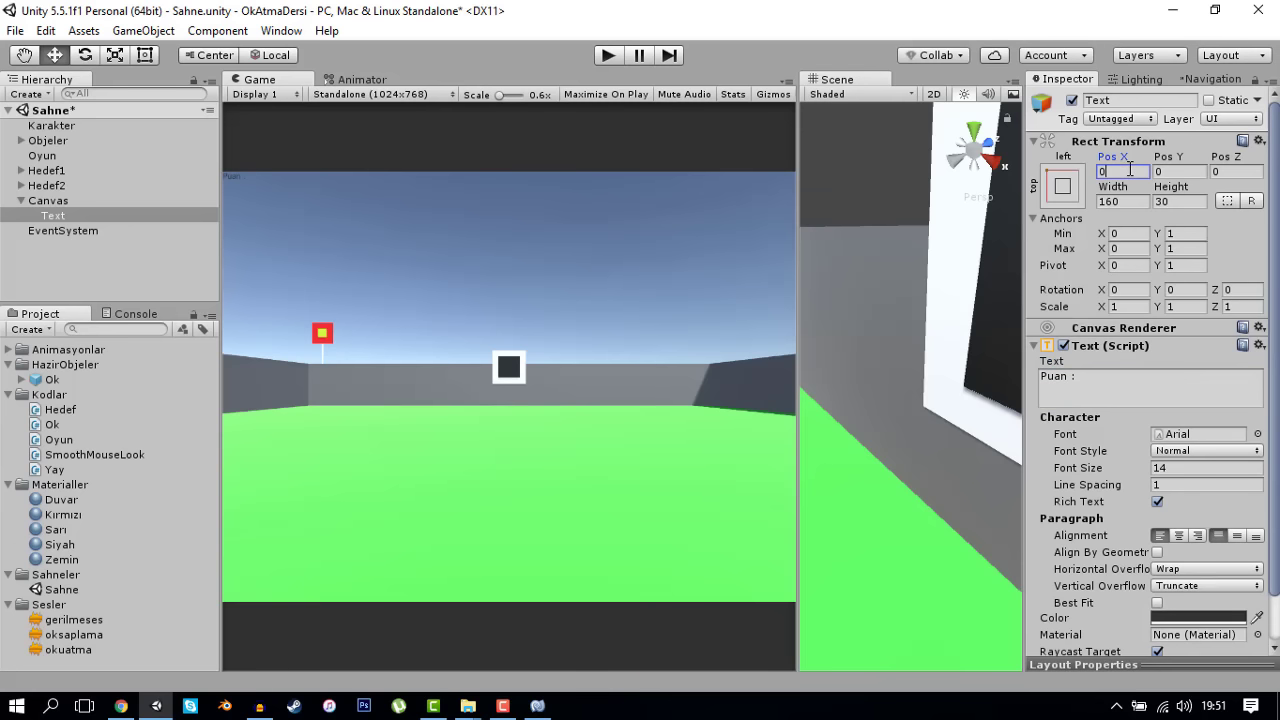
type("5")
key("Tab")
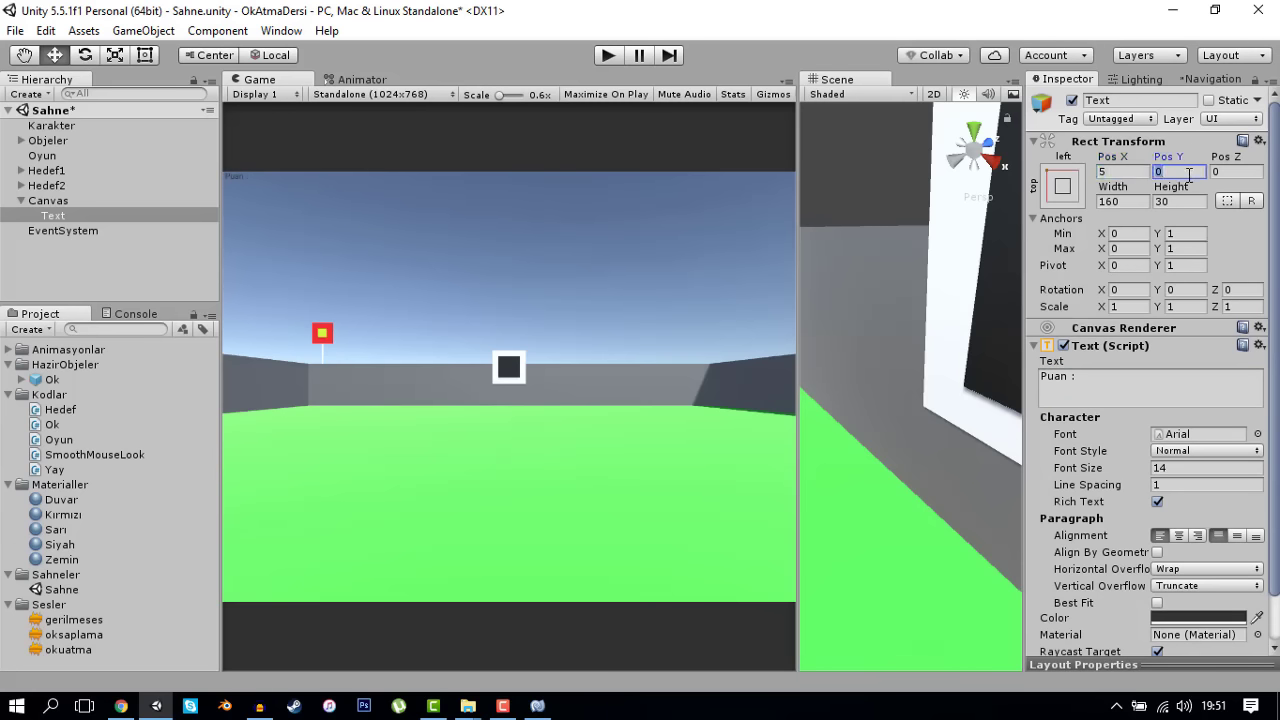
type("-5")
left_click_drag(797, 250, 567, 263)
key("t")
key("2")
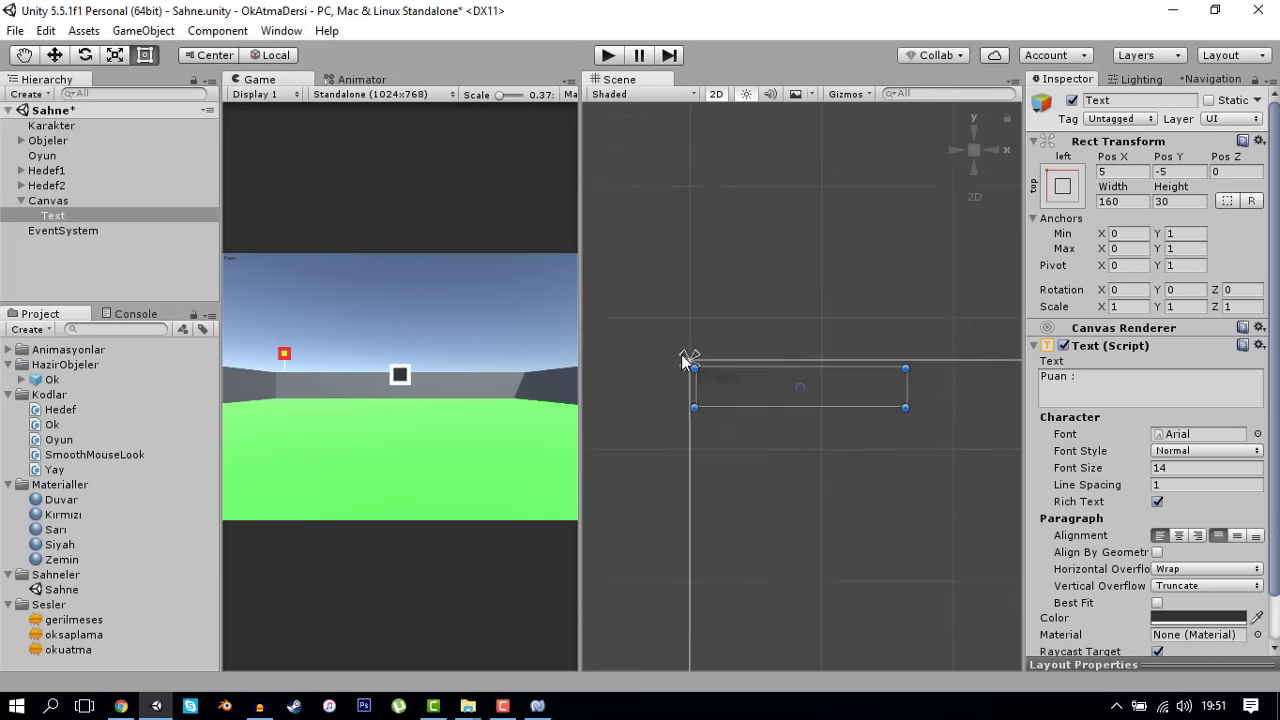
scroll(735, 418, "up", 3)
scroll(735, 418, "up", 1)
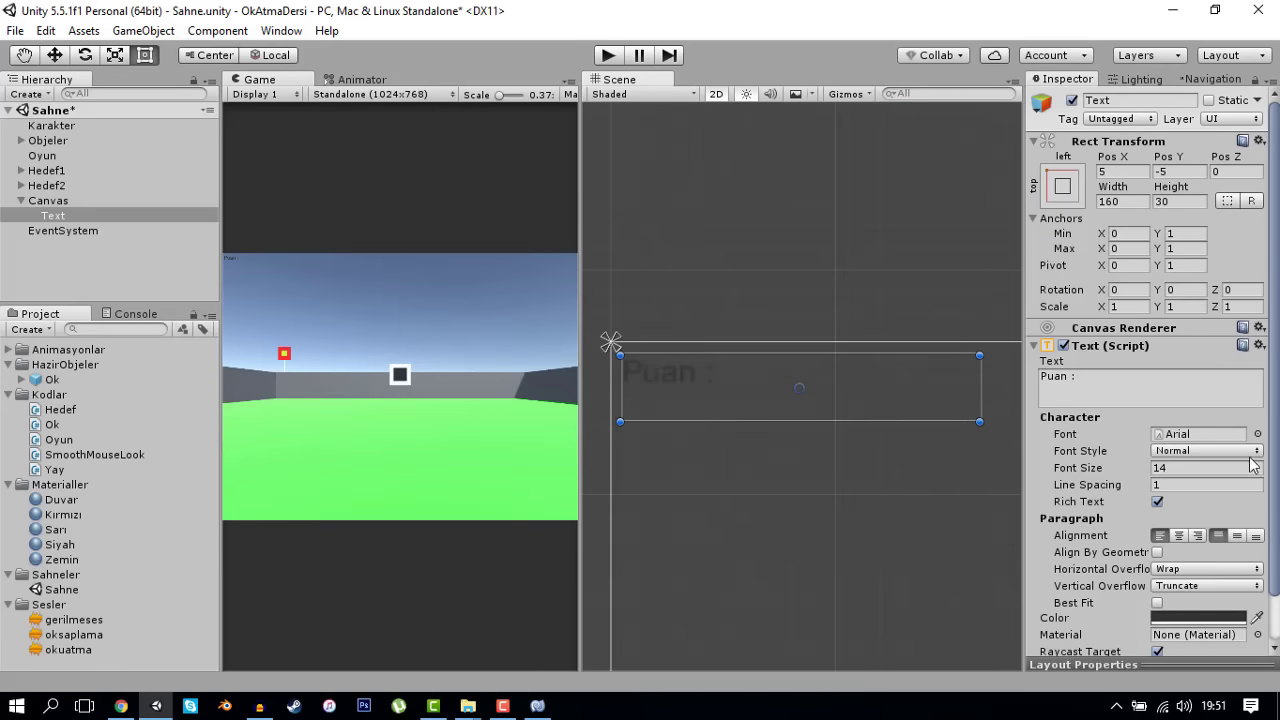
scroll(1190, 505, "down", 1)
- Make the text white and add an Outline component
left_click(1168, 568)
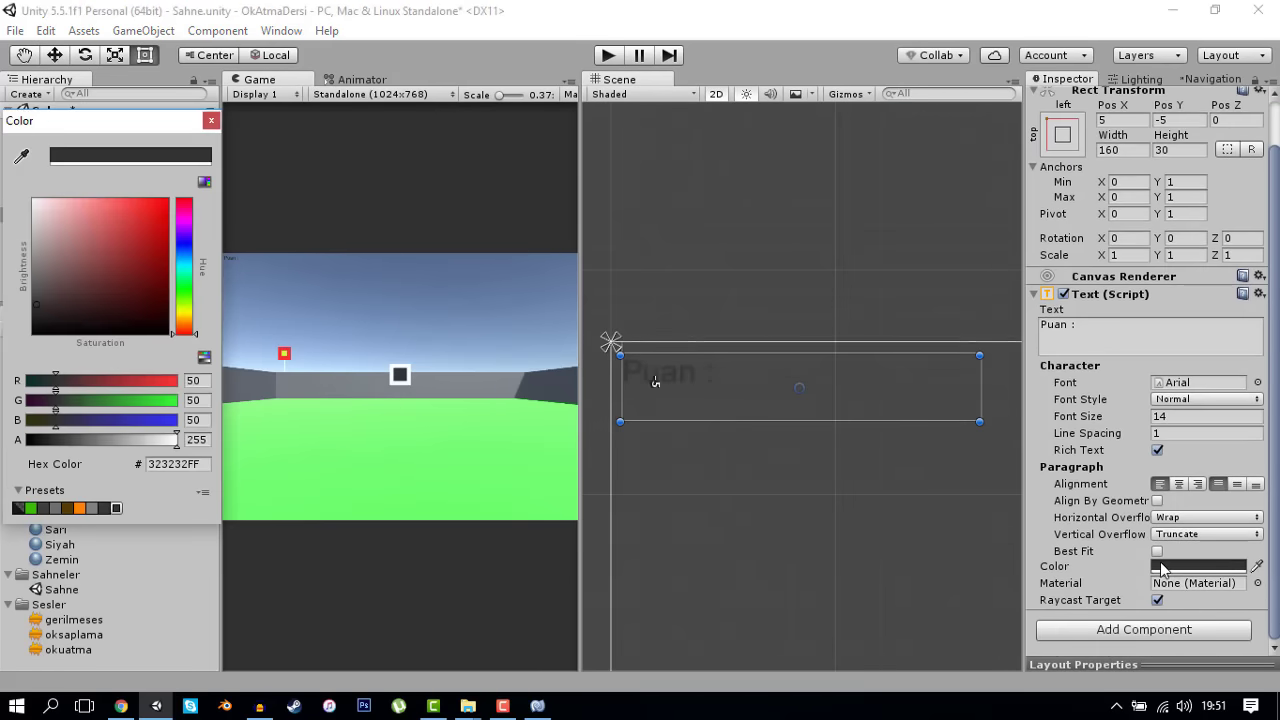
left_click_drag(81, 243, 6, 75)
left_click(211, 120)
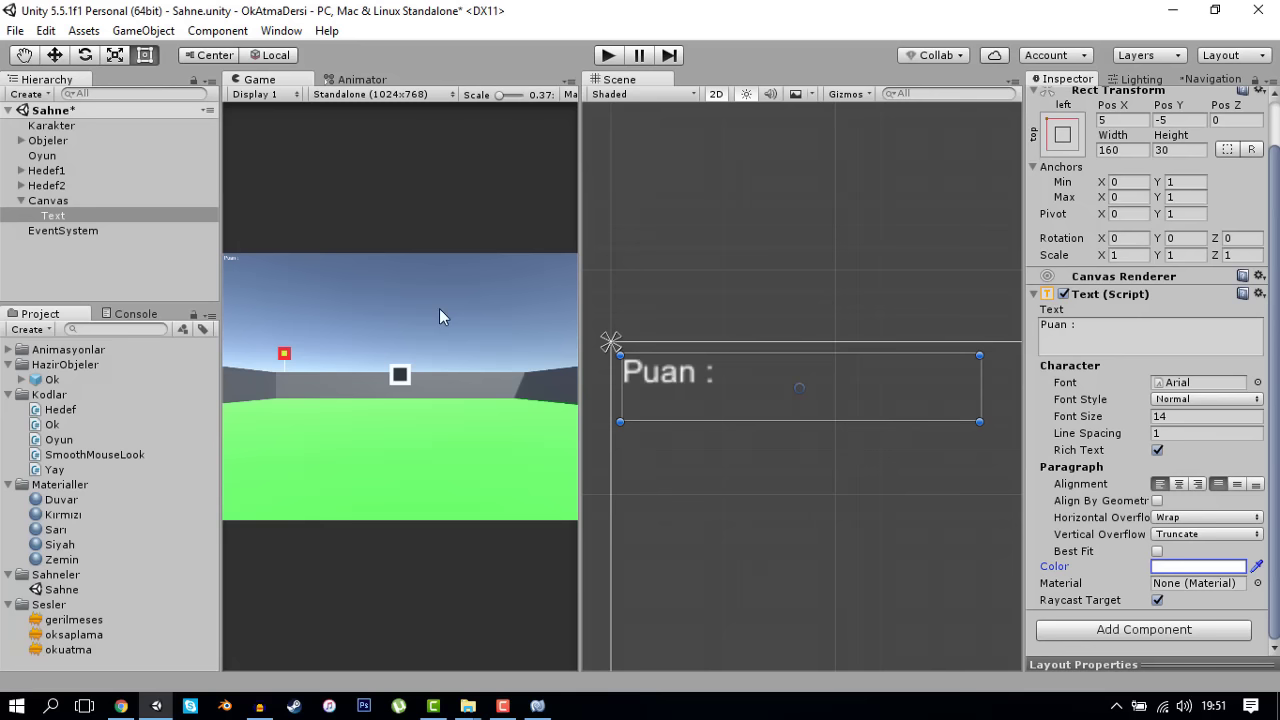
left_click(1189, 633)
key("BackSpace")
type("ou")
key("Return")
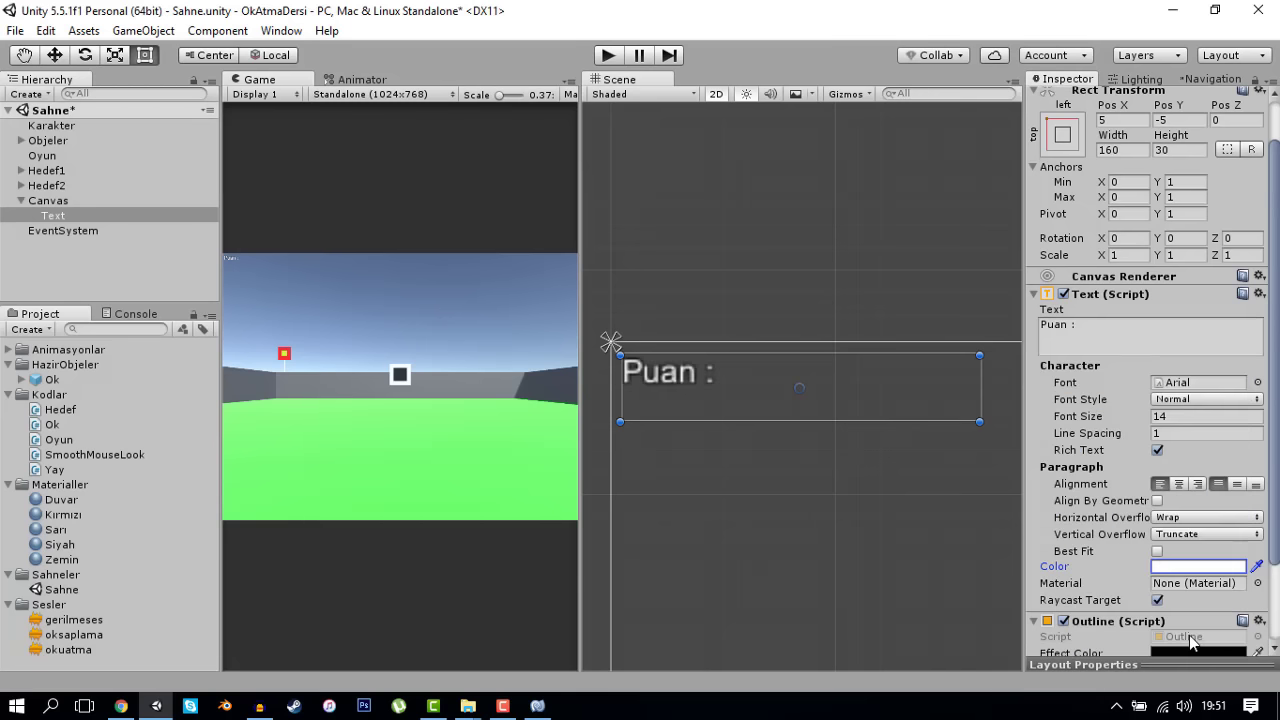
- Set the text's font size to 19 and font style to Bold
key("f")
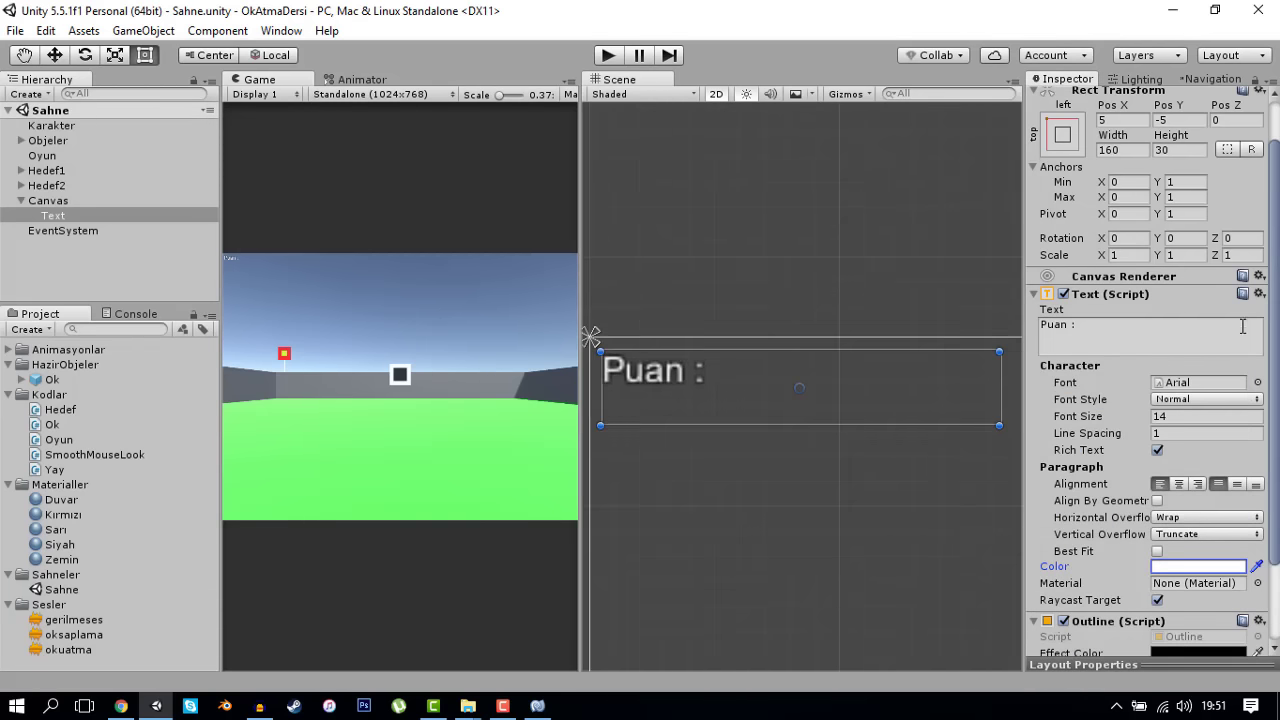
left_click_drag(1138, 420, 1180, 432)
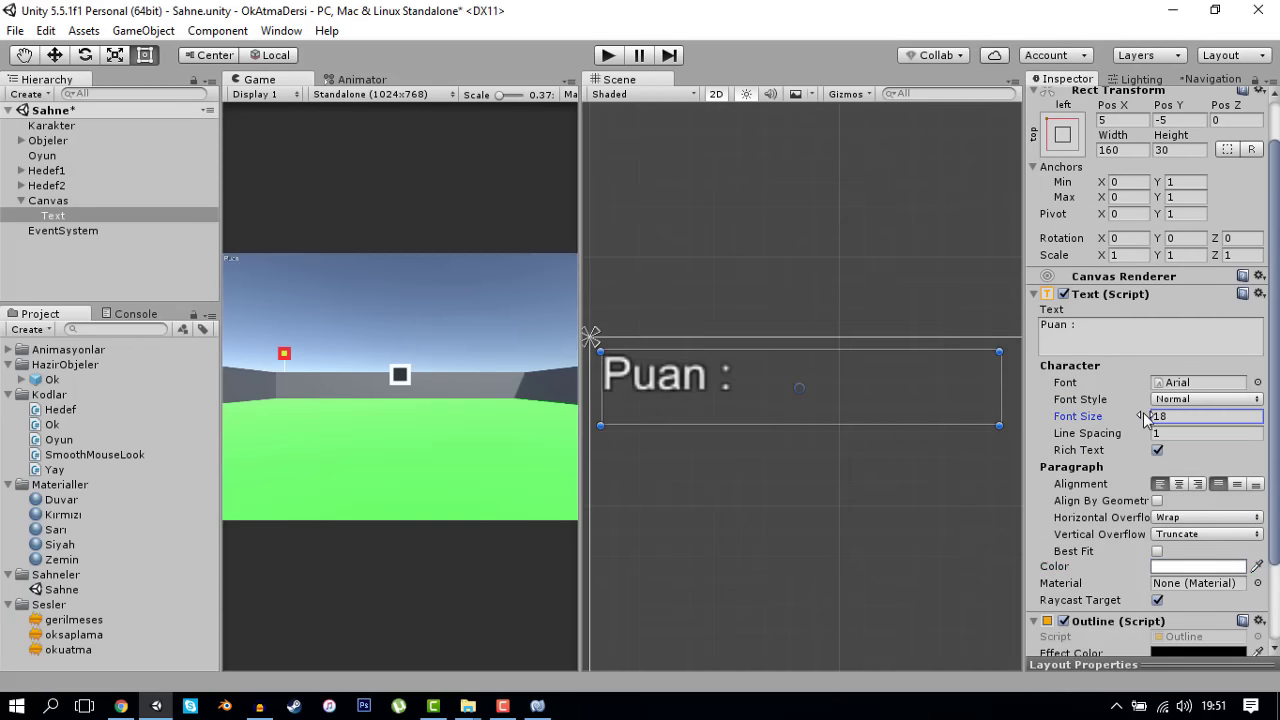
left_click(1205, 399)
left_click(1172, 445)
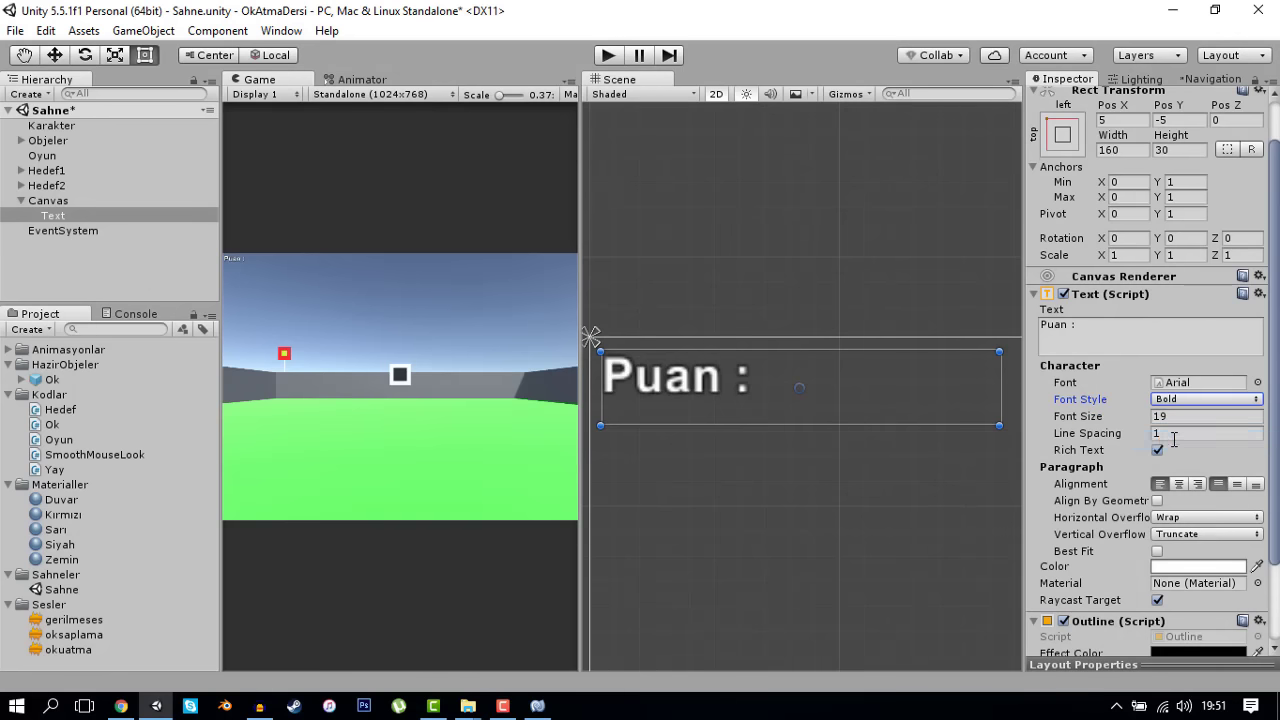
scroll(1155, 484, "down", 3)
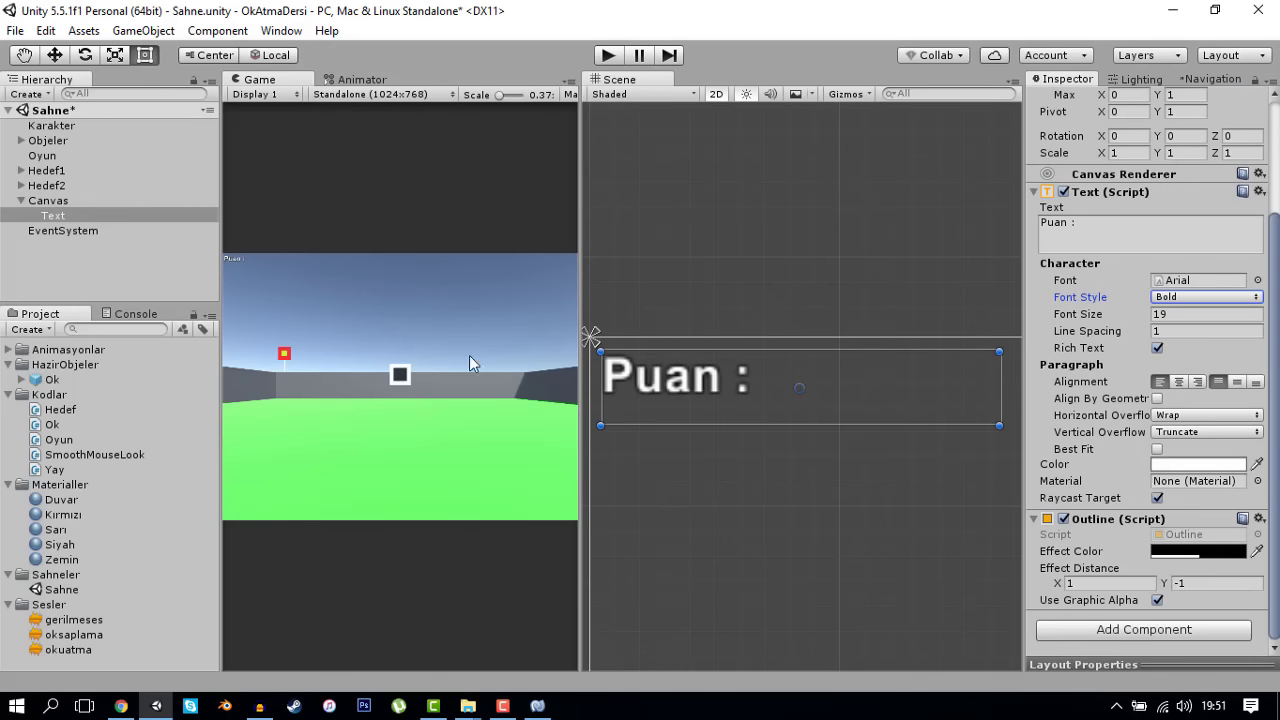
- Rename the Text object to puanYazi
left_click(106, 216)
key("BackSpace")
type("puanYa")
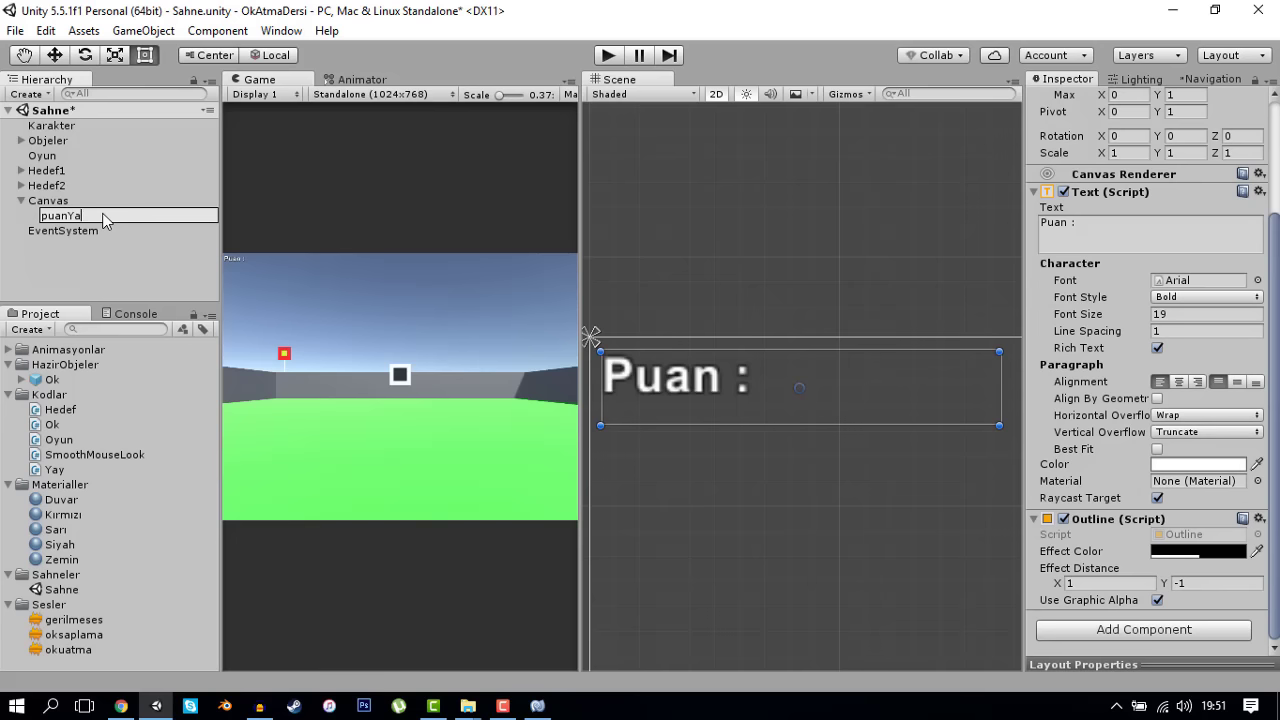
type("zi")
key("Return")
left_click(88, 201)
- Add an Image under the Canvas, anchored and placed at screen centre, and save
right_click(88, 201)
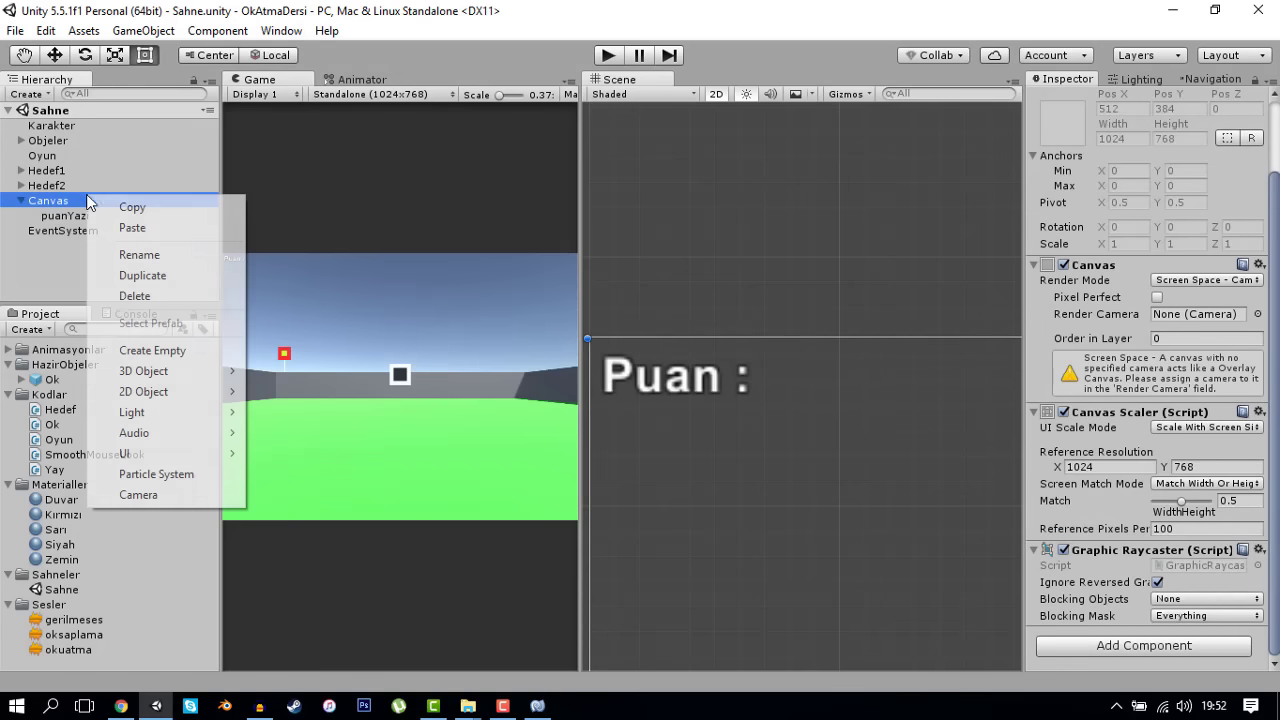
mouse_move(150, 453)
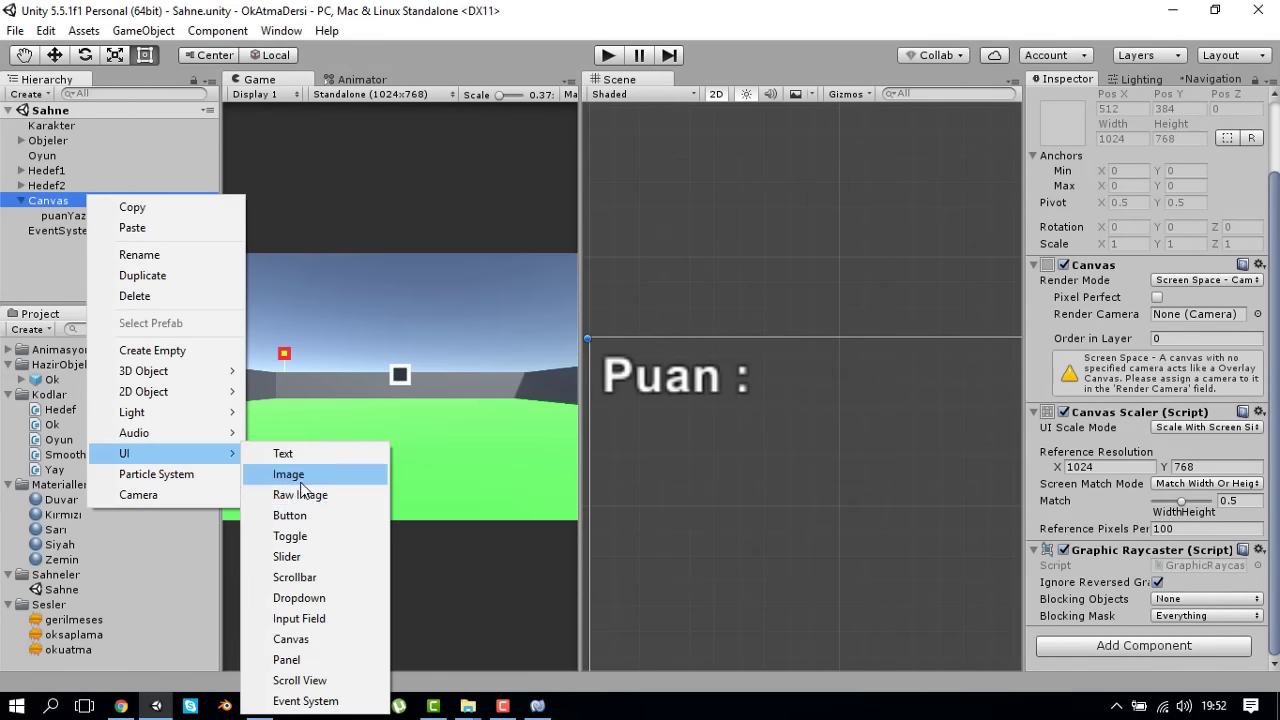
left_click(300, 476)
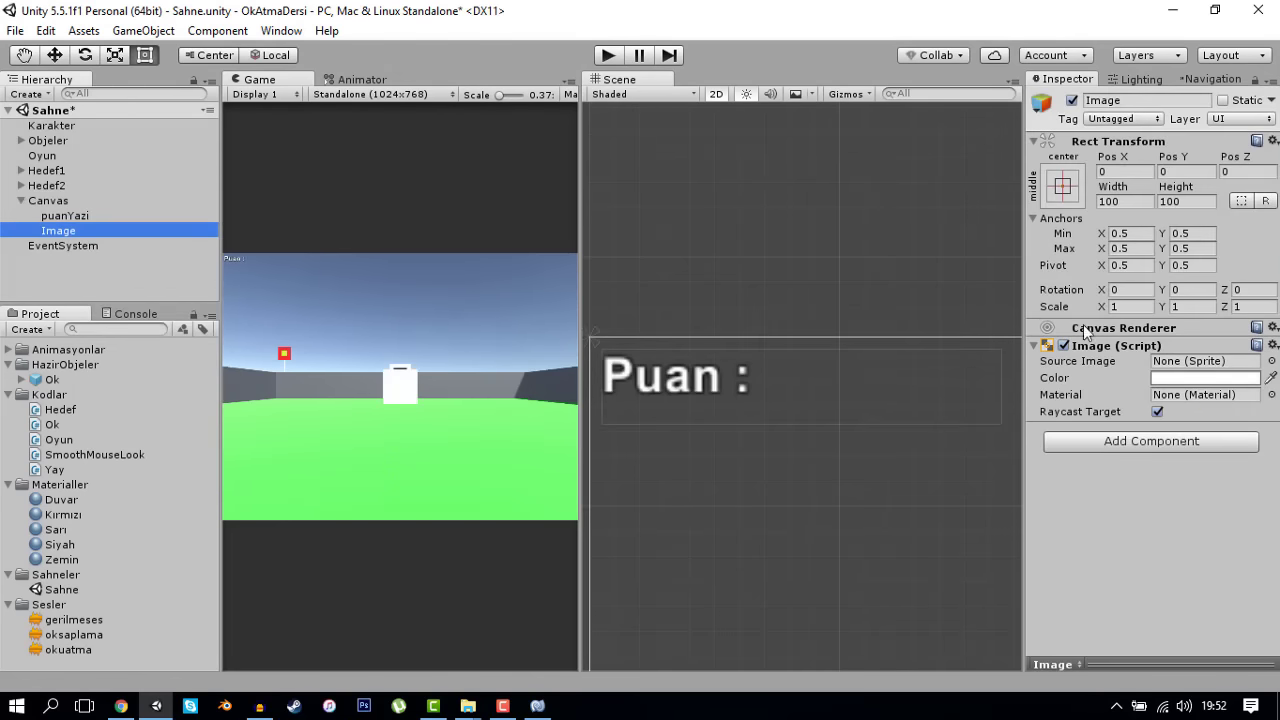
left_click(1077, 200)
key("alt")
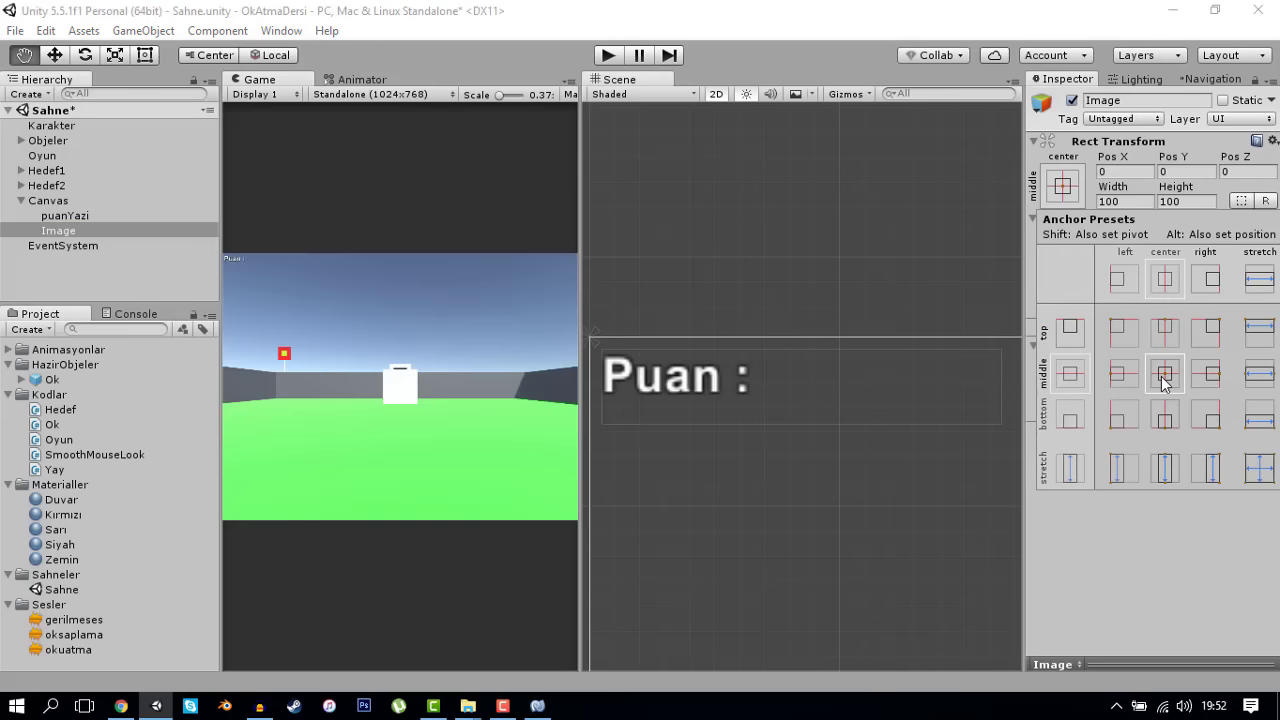
left_click(1163, 385, "alt")
key("ctrl+s")
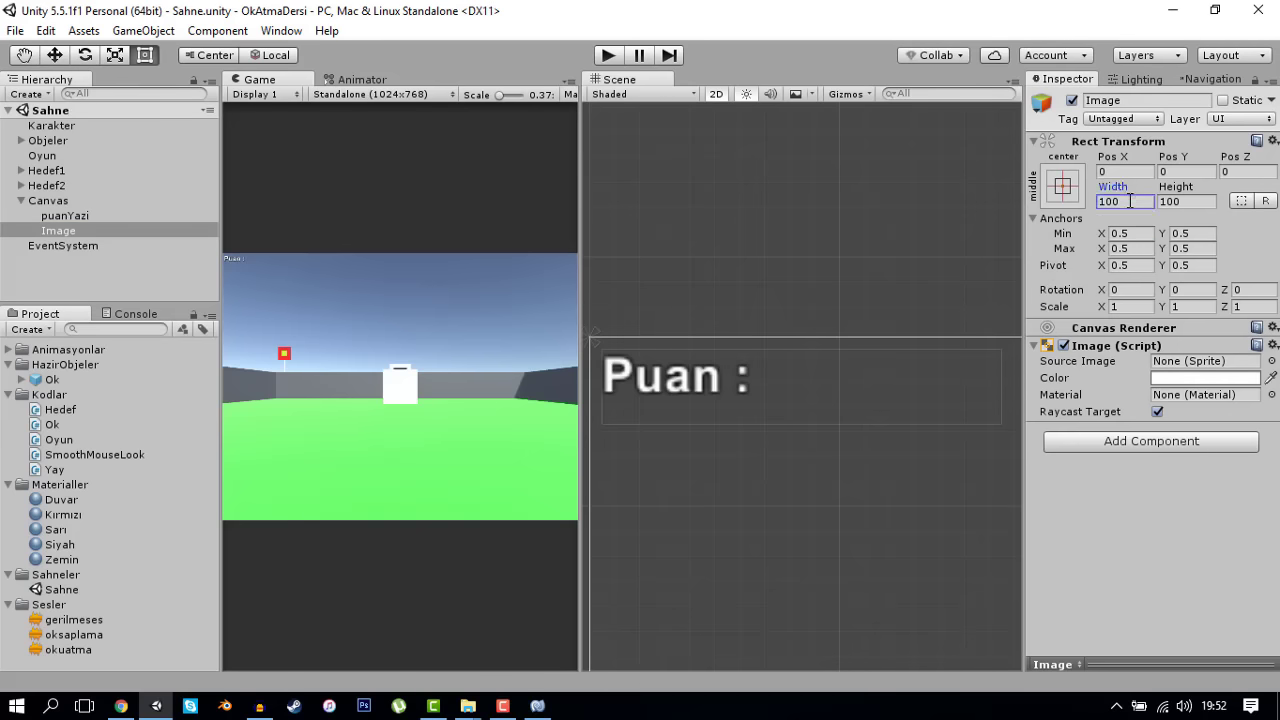
- Set the image's width and height to 5, keeping it white
left_click(1129, 201)
type("5")
key("Tab")
type("5")
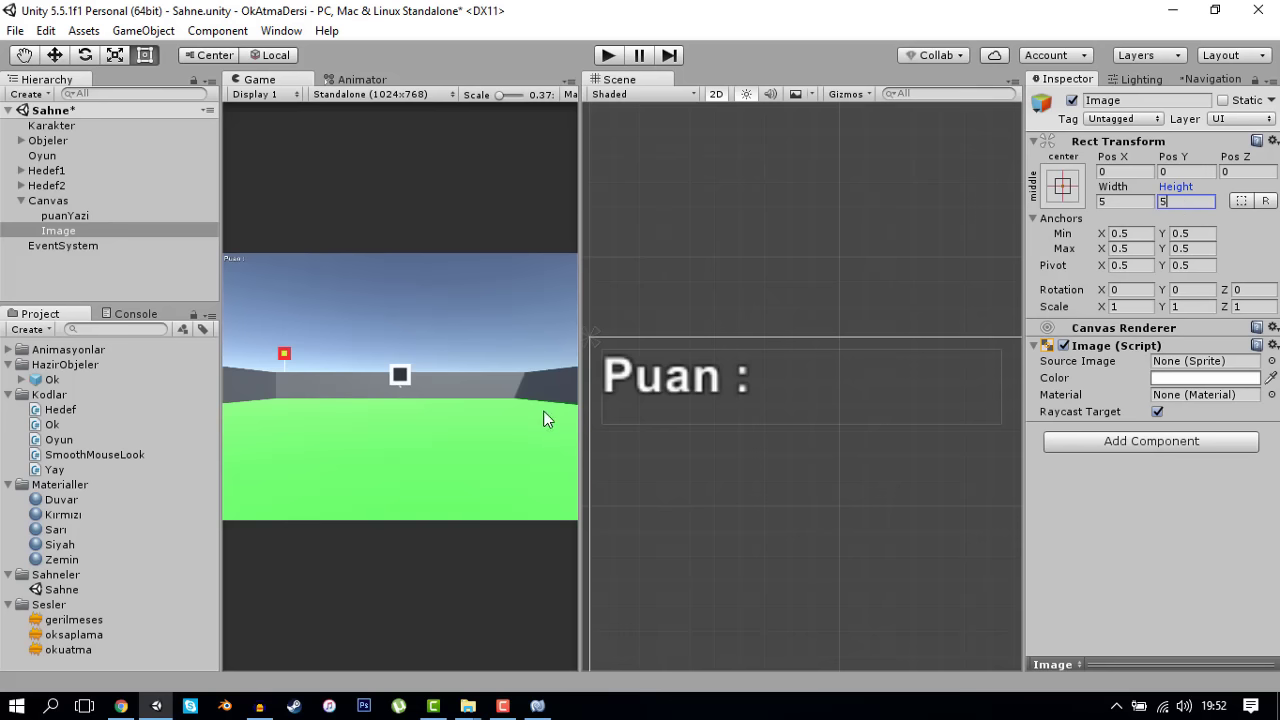
left_click(1150, 379)
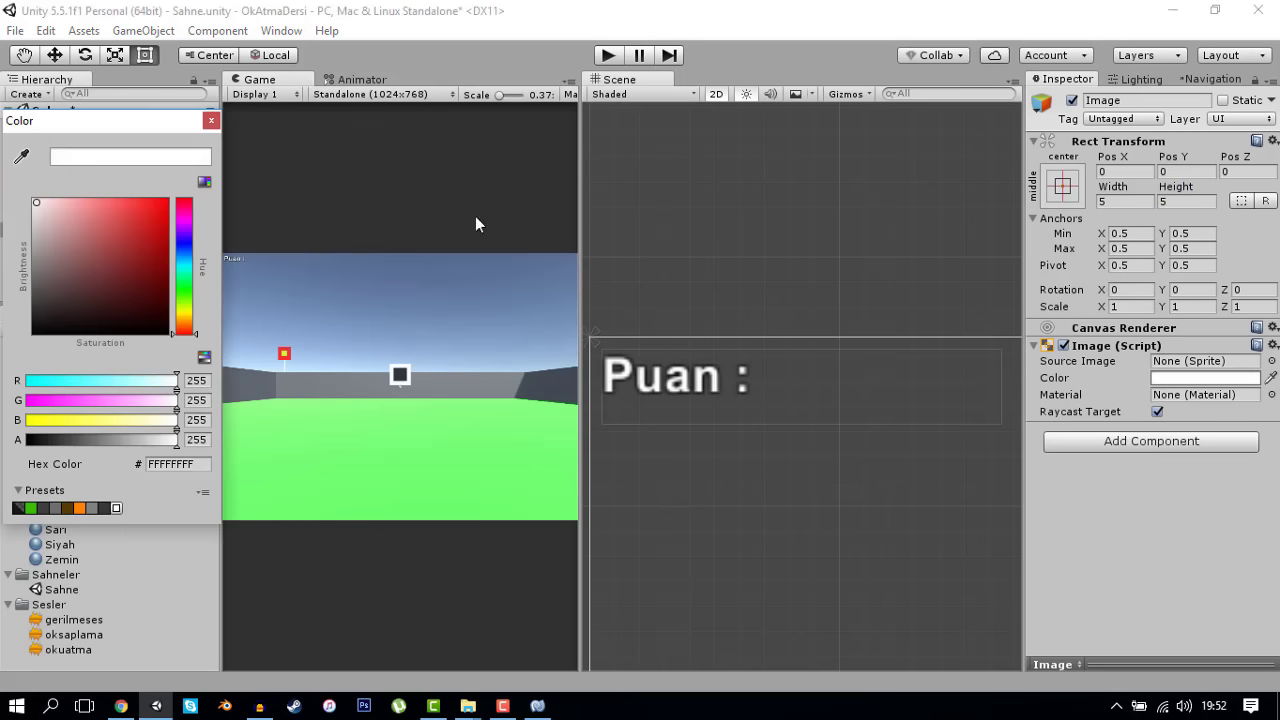
left_click(217, 124)
- Add an Outline component to the dot image
left_click(1138, 441)
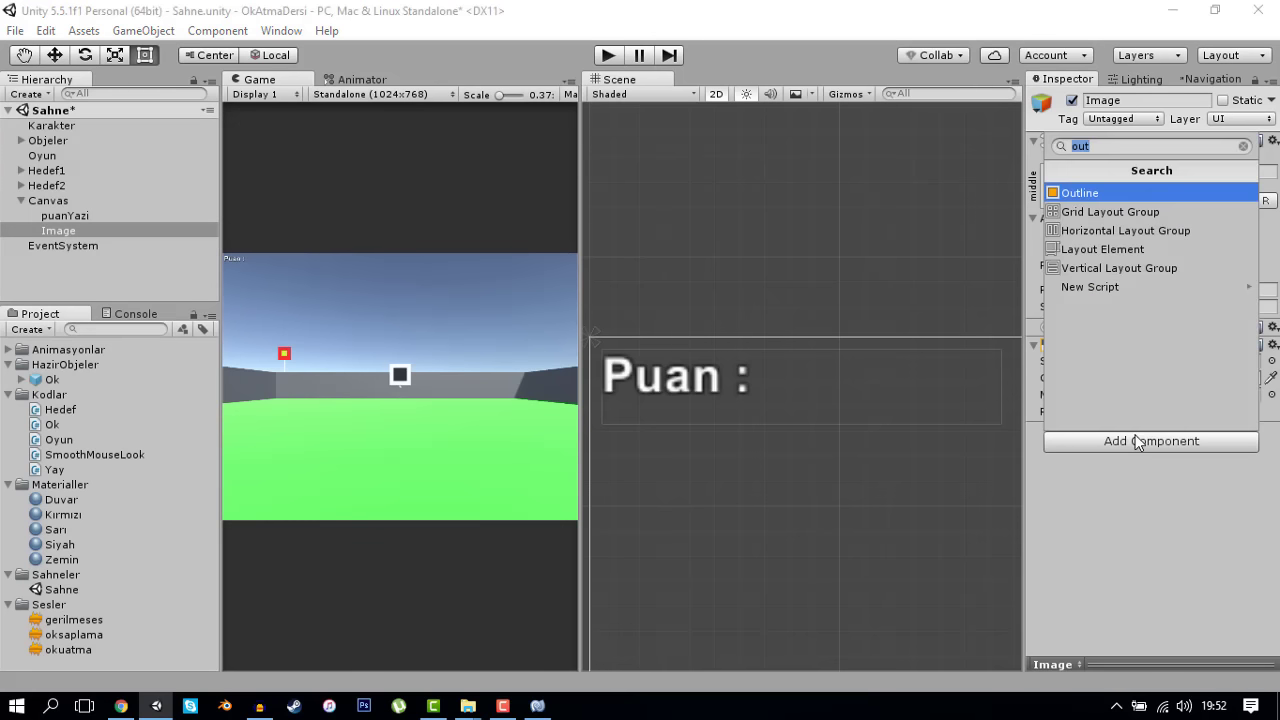
left_click(1160, 536)
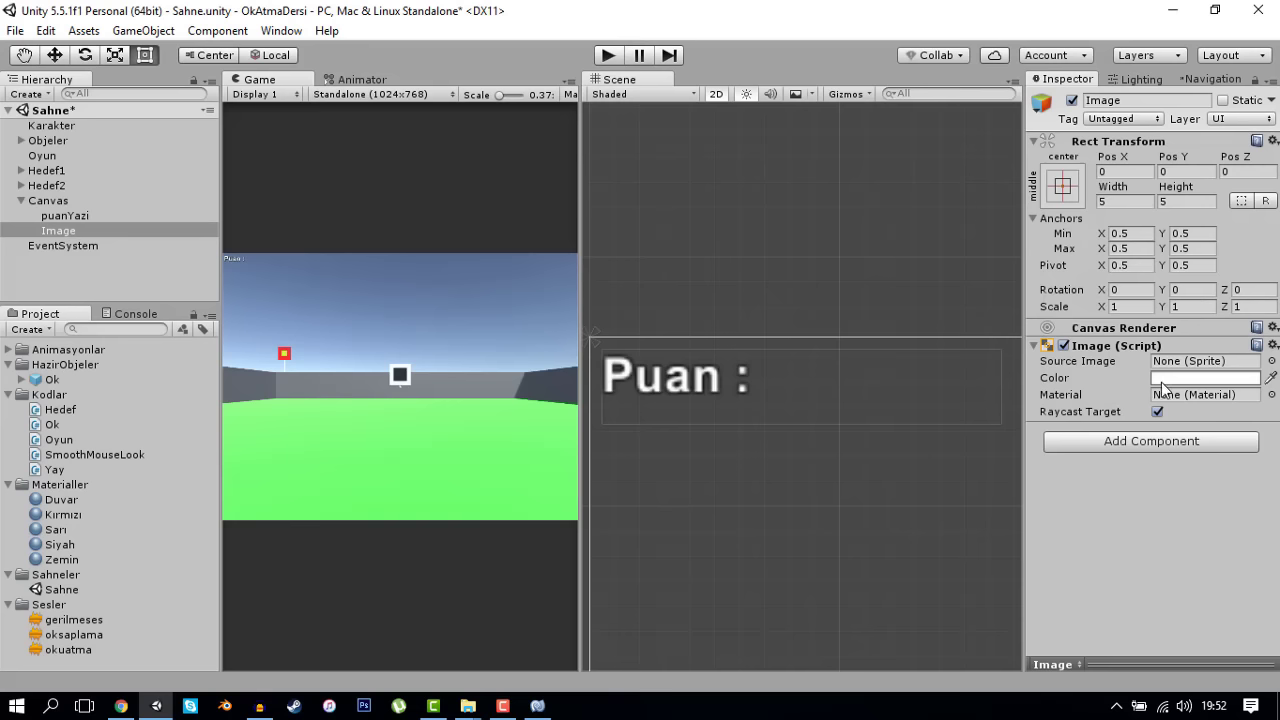
left_click(1114, 441)
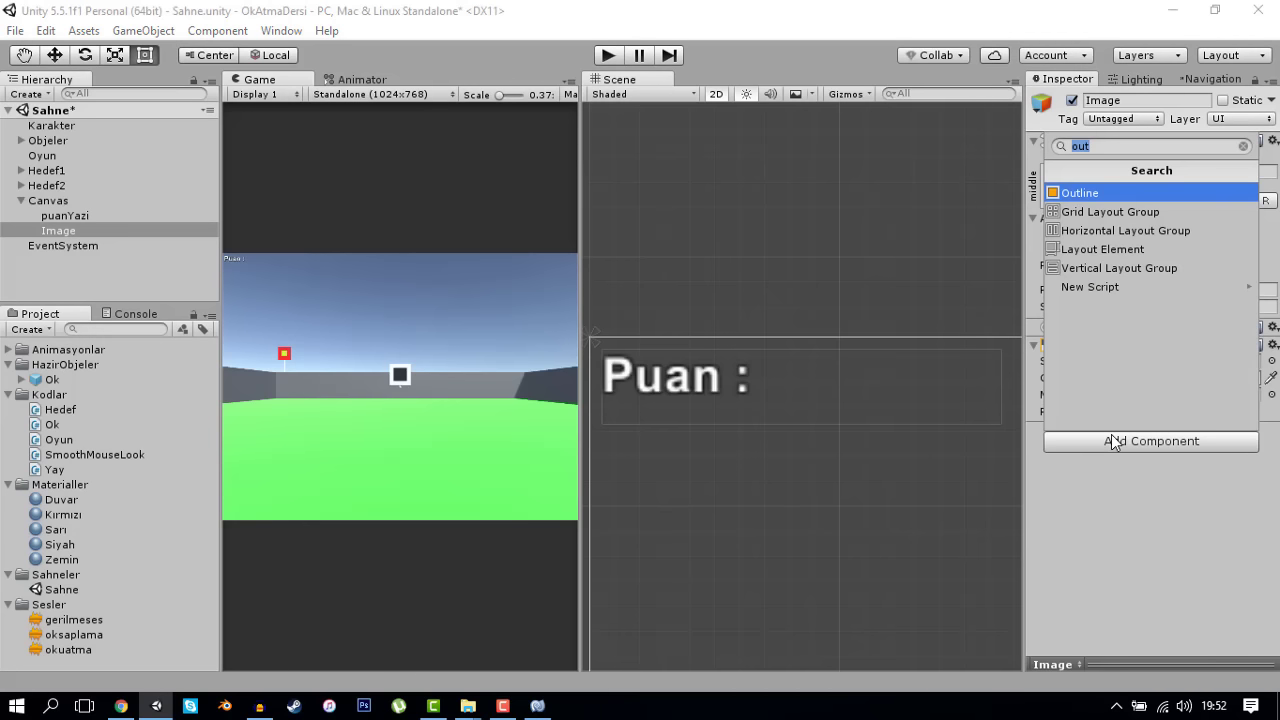
key("Return")
key("f")
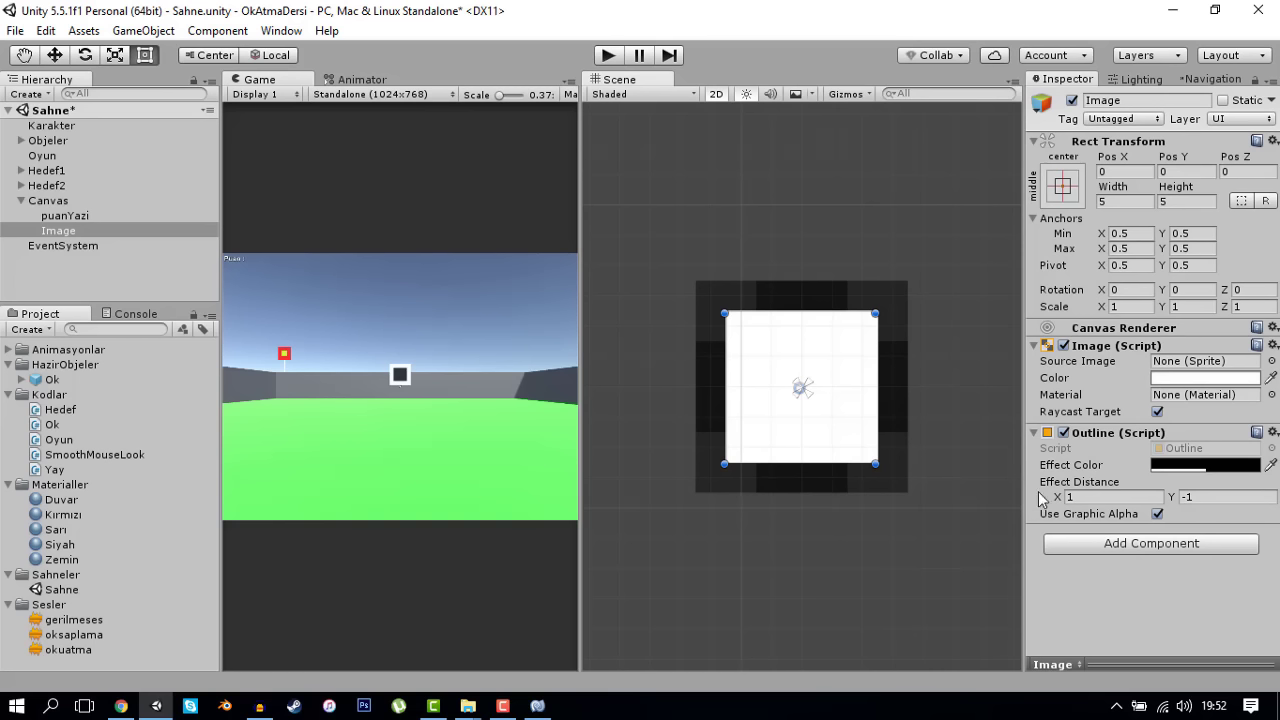
- Rename the image to nokta, save the scene, and return to Oyun.cs
left_click(50, 231)
left_click(46, 233)
type("nokta")
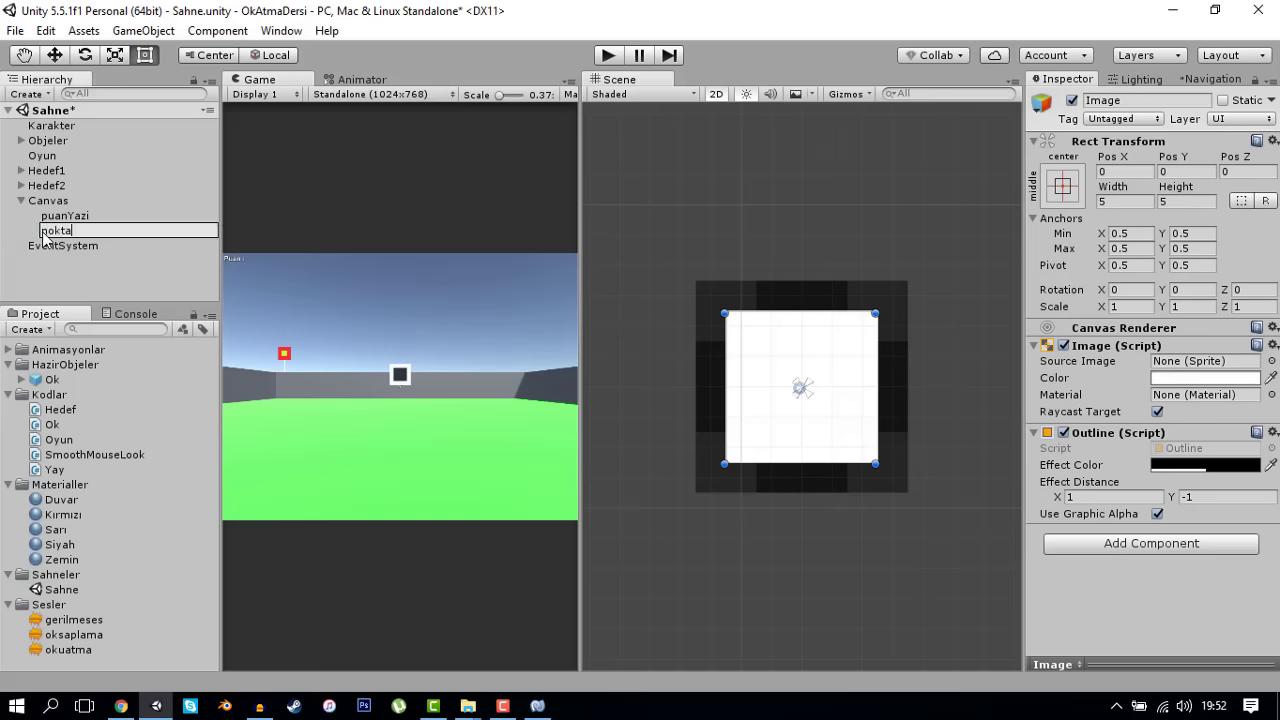
key("Return")
key("ctrl+s")
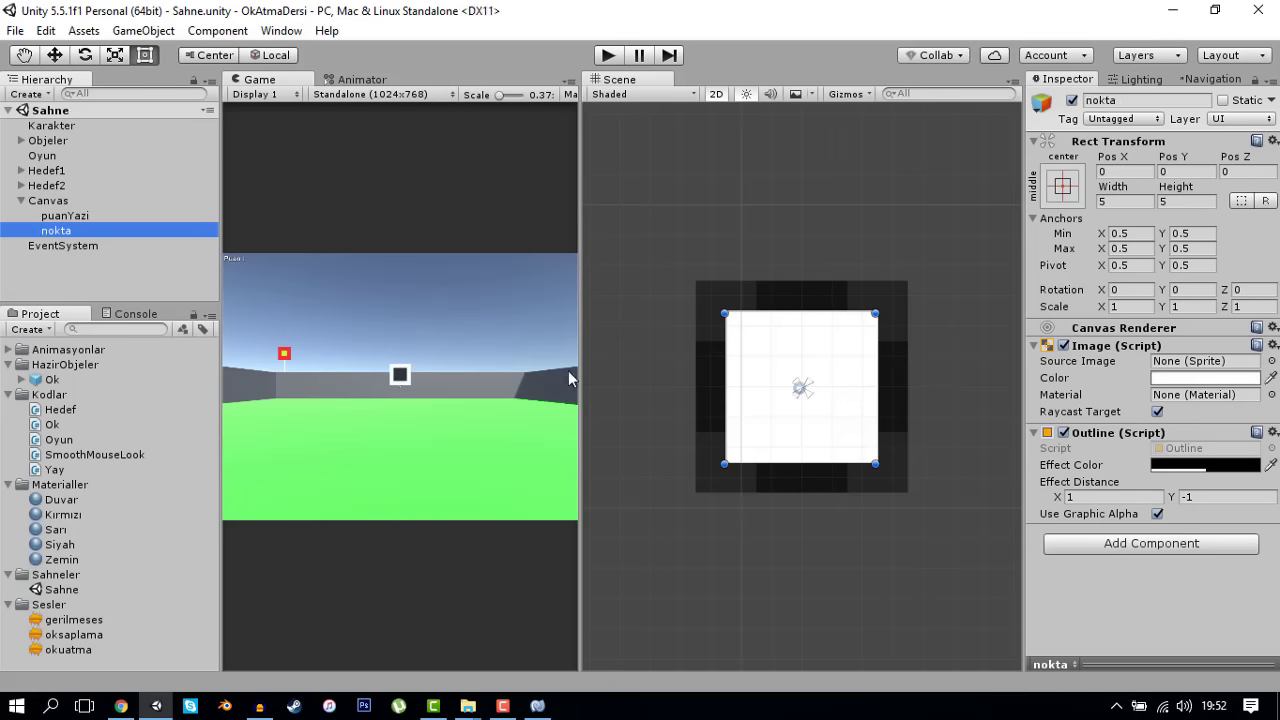
left_click(540, 706)
- Add an empty line after the score addition on line 23 of Oyun.cs
left_click(491, 472)
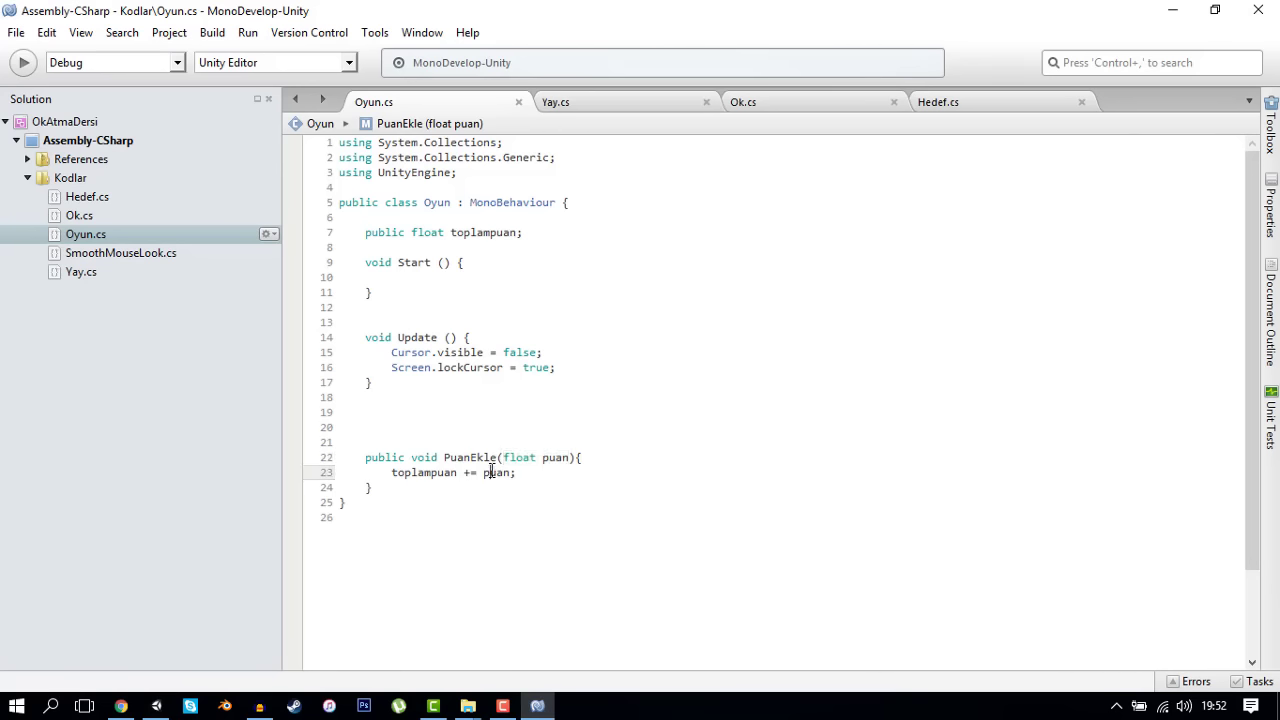
left_click(526, 472)
key("Return")
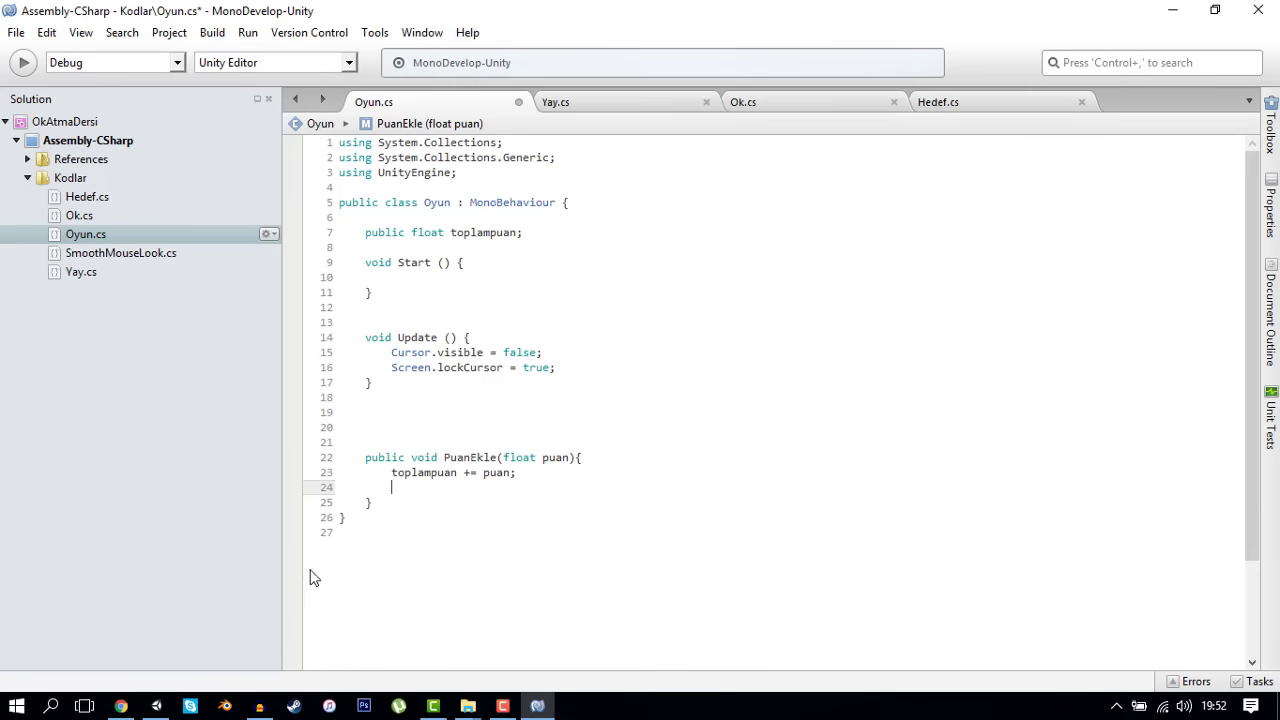
- View the puanYazi text in Unity, recheck Oyun.cs, then clear the Hierarchy selection
left_click(156, 706)
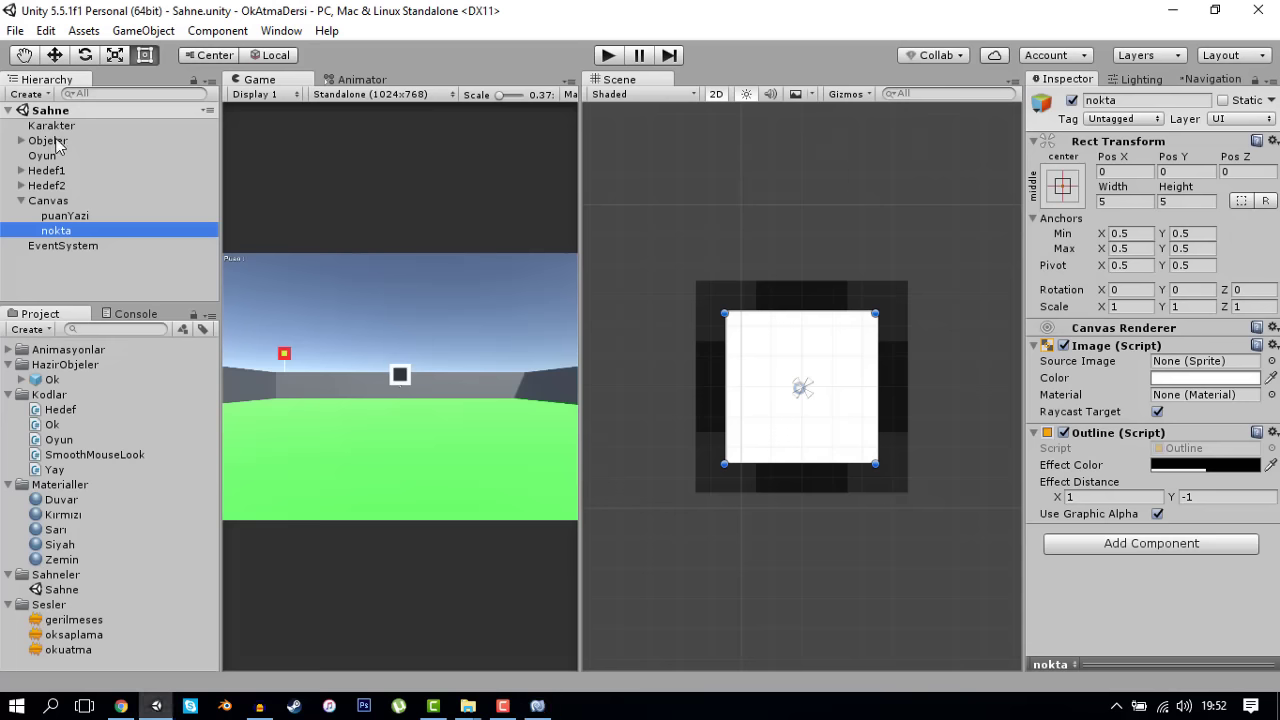
left_click(57, 217)
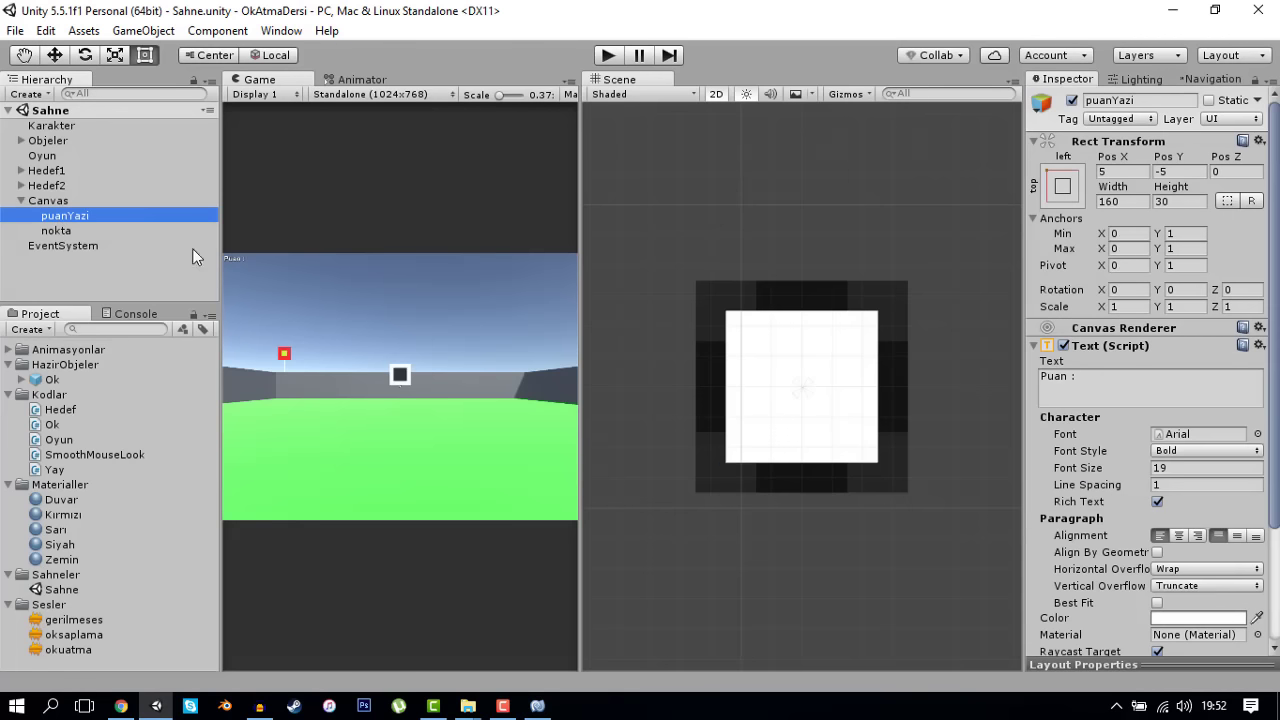
left_click(538, 706)
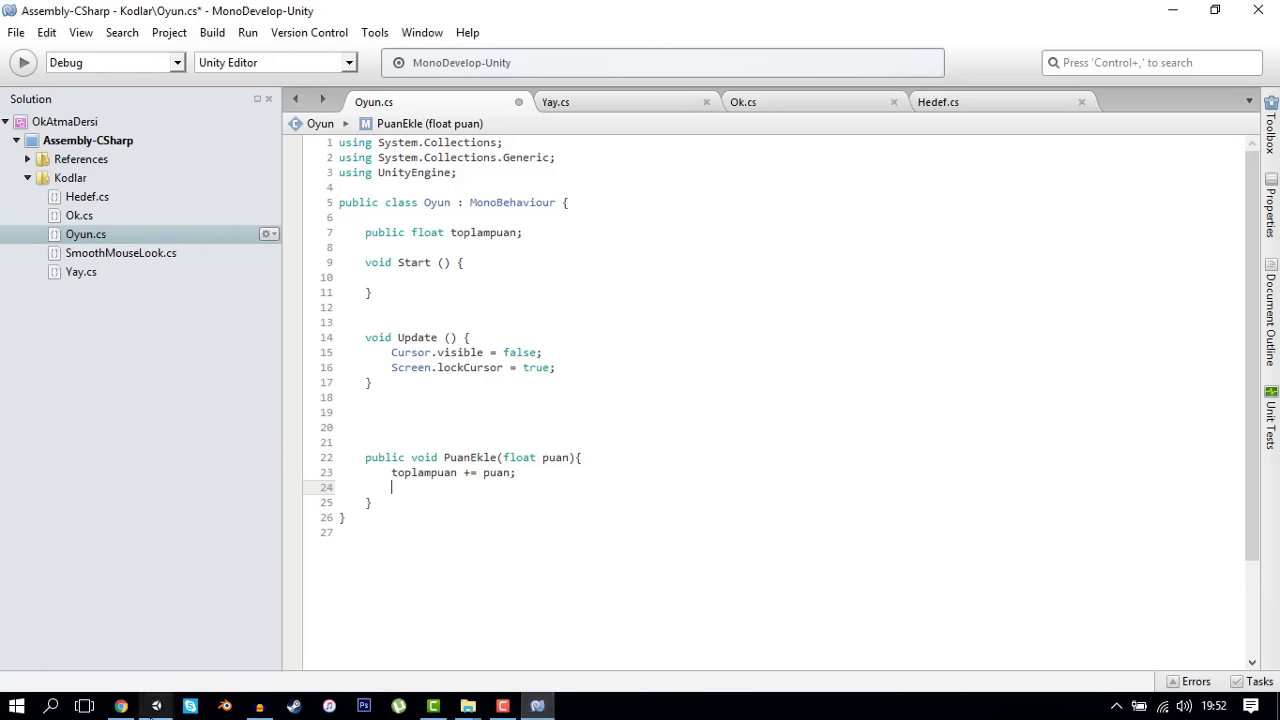
left_click(156, 706)
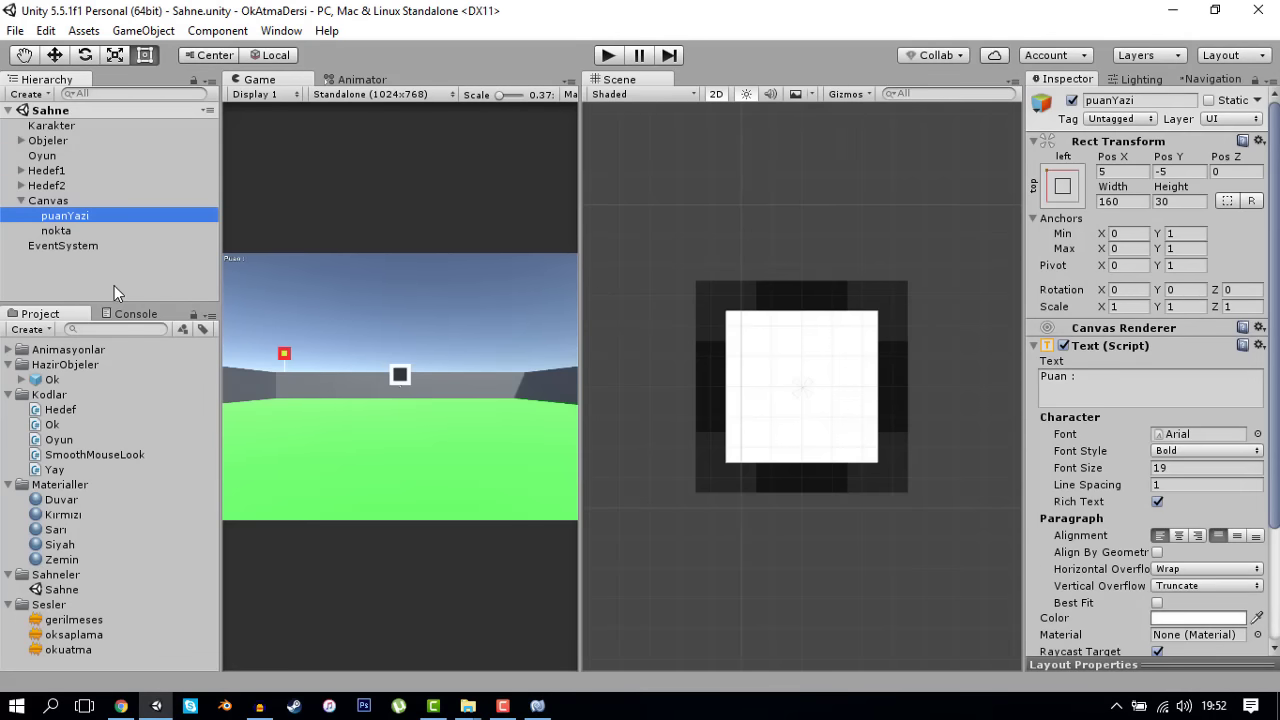
left_click(114, 286)
- Browse the Hierarchy's UI create options, then put the caret after Oyun.cs's using lines
right_click(114, 285)
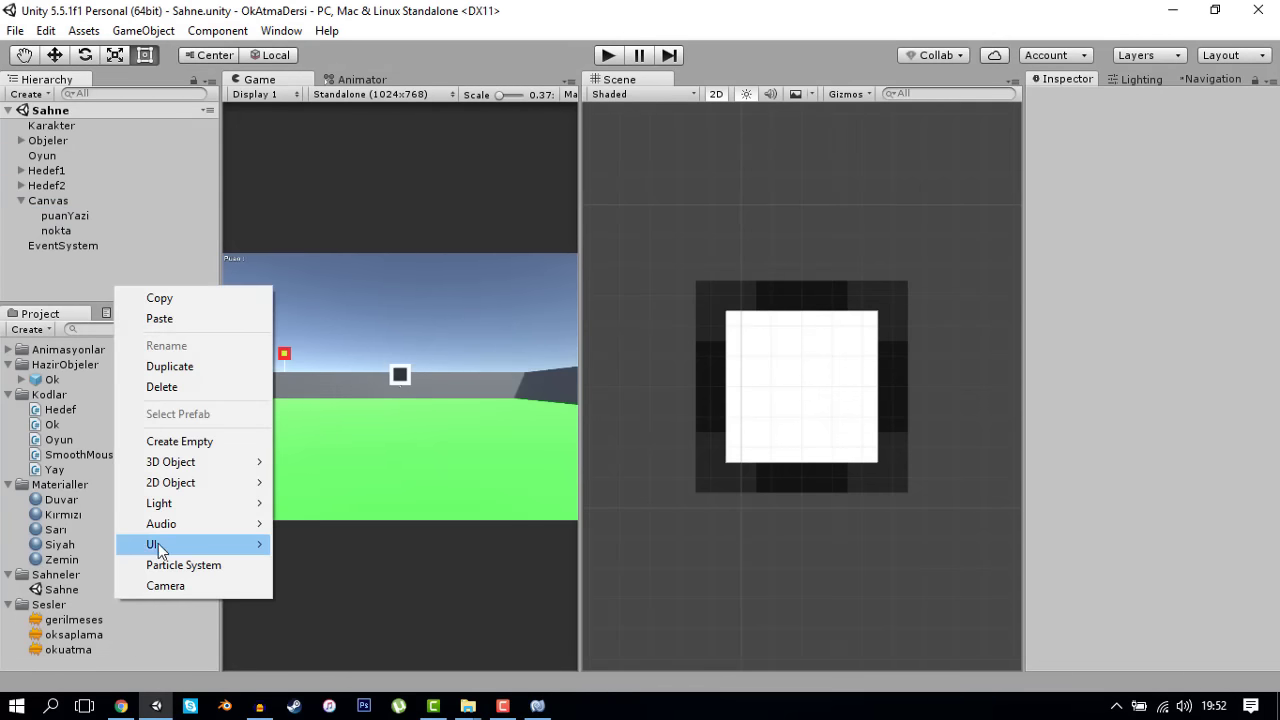
mouse_move(167, 550)
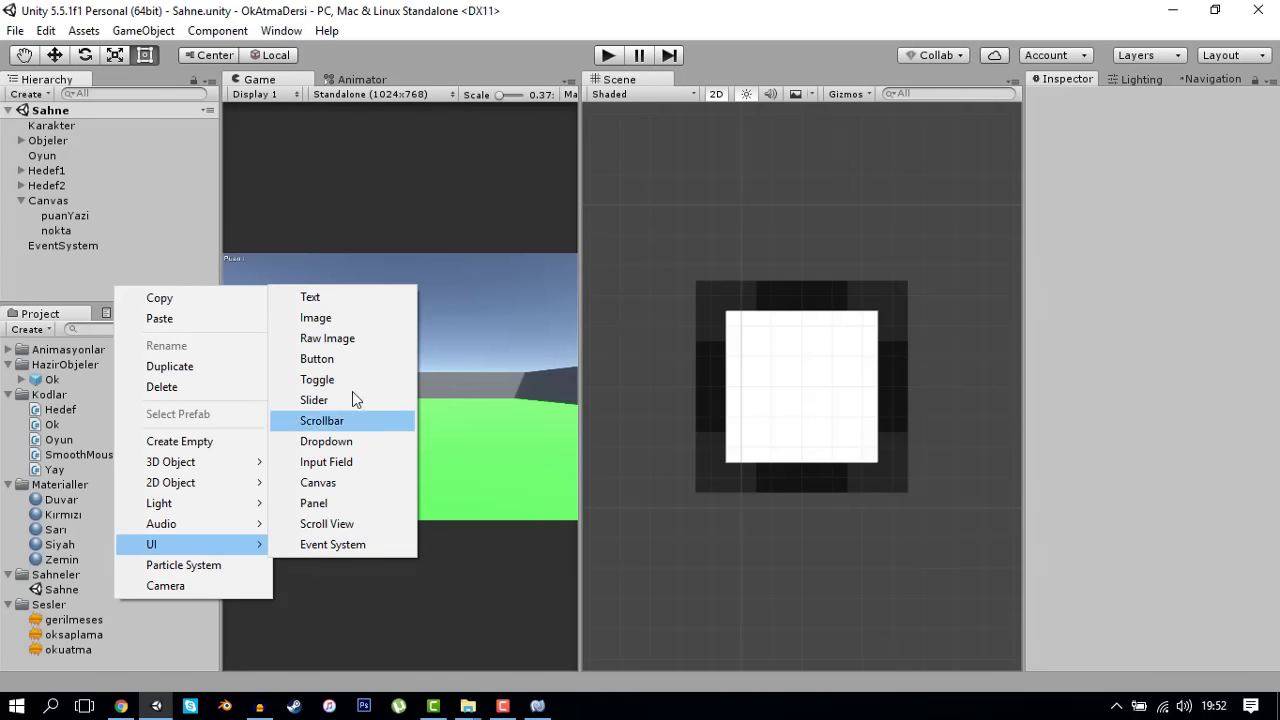
left_click(539, 705)
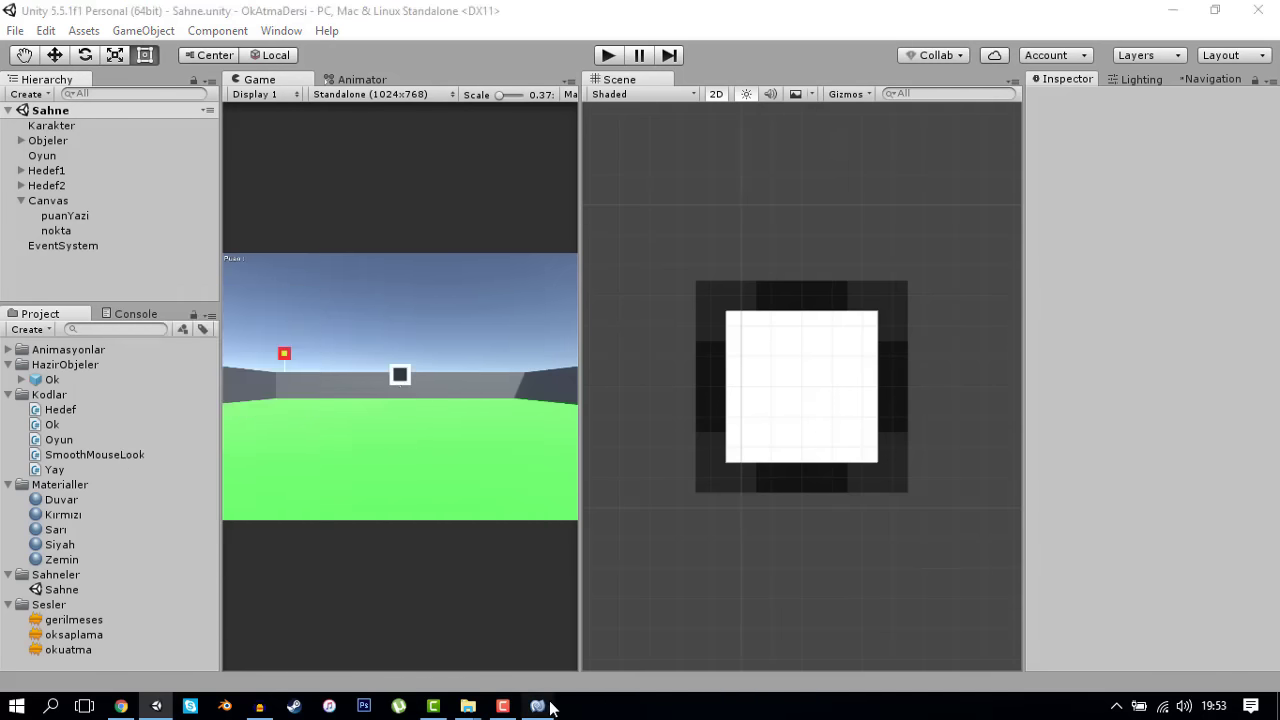
left_click(478, 172)
- Add a 'using UnityEngine.UI;' import below the using statements and save
key("Return")
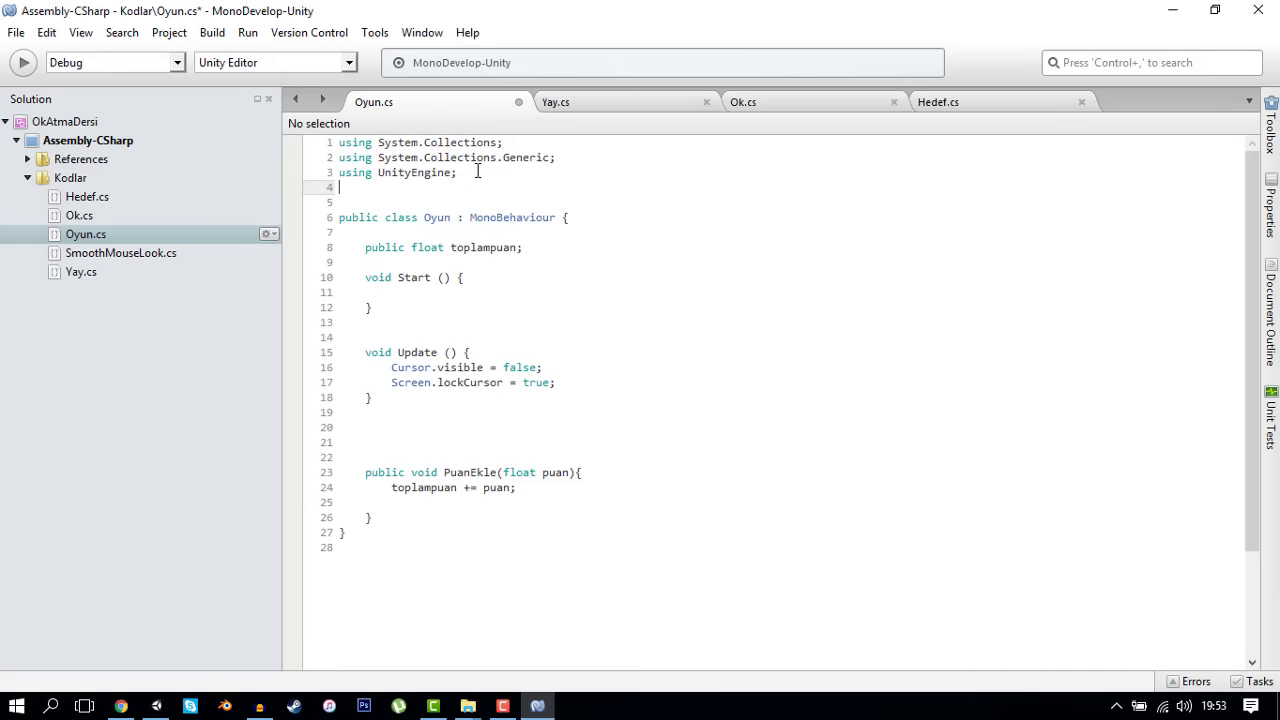
key("Return")
key("Return")
left_click(361, 187)
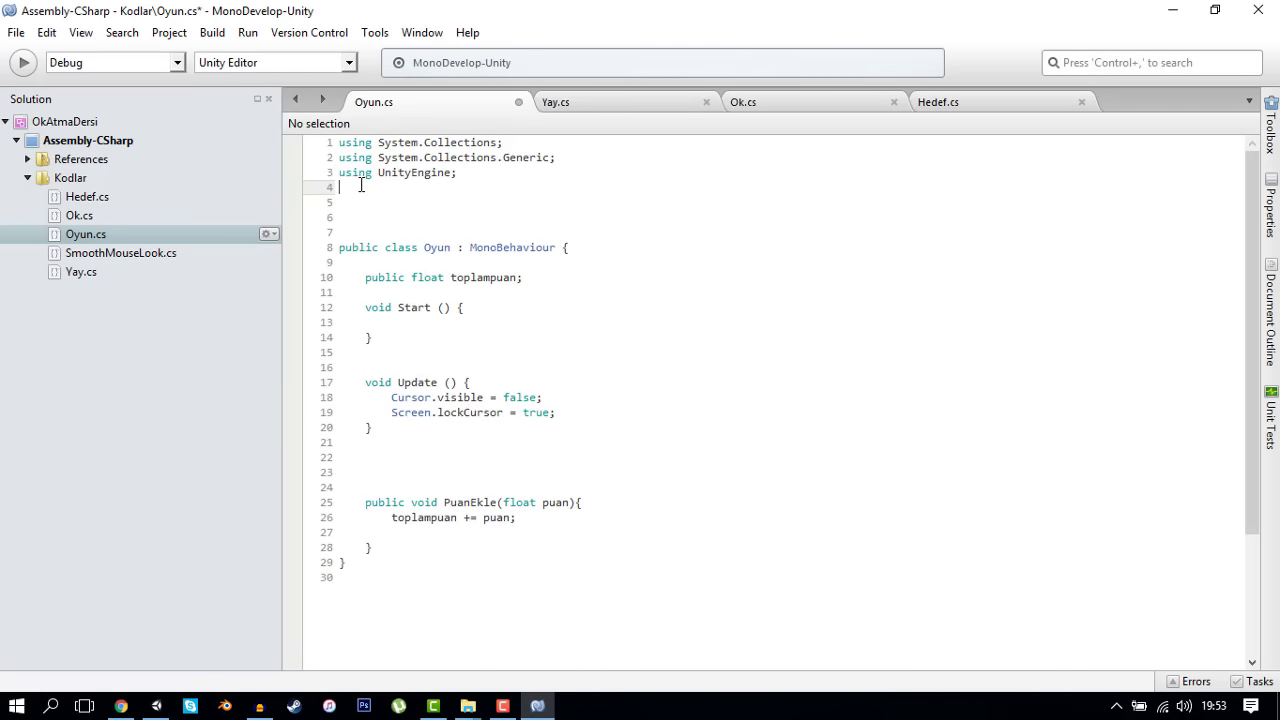
type("using")
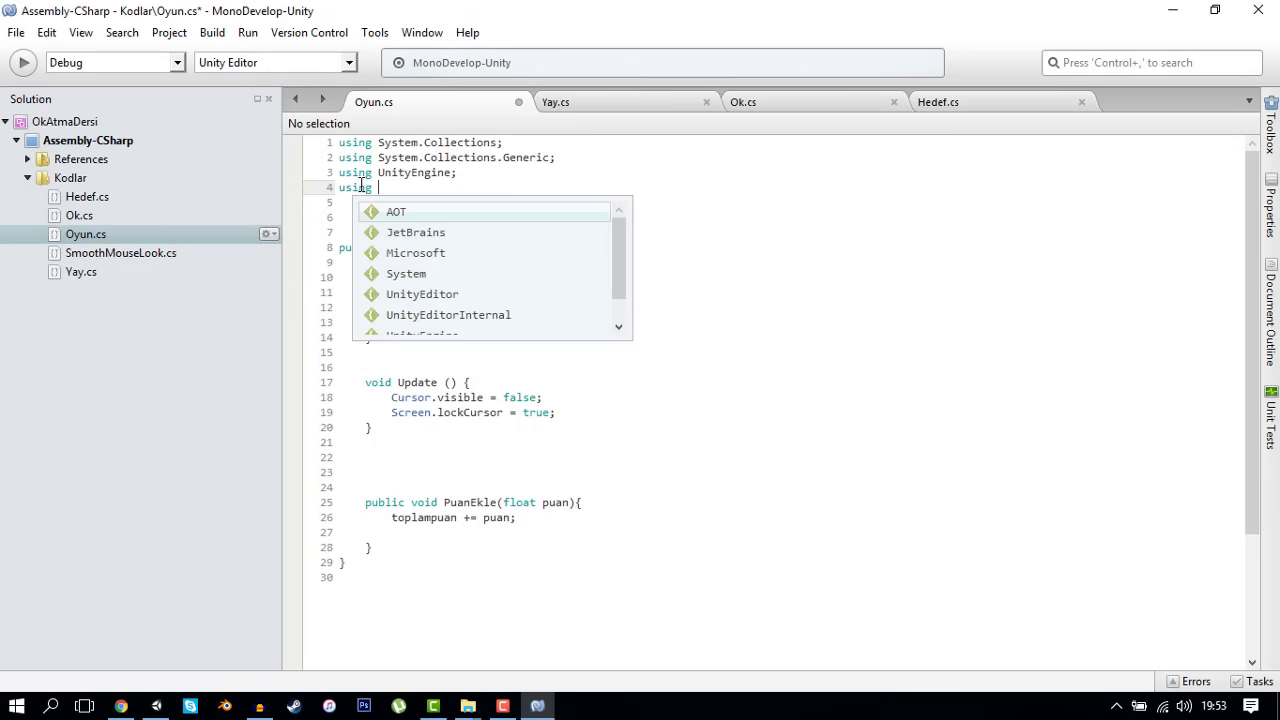
type(" UNity")
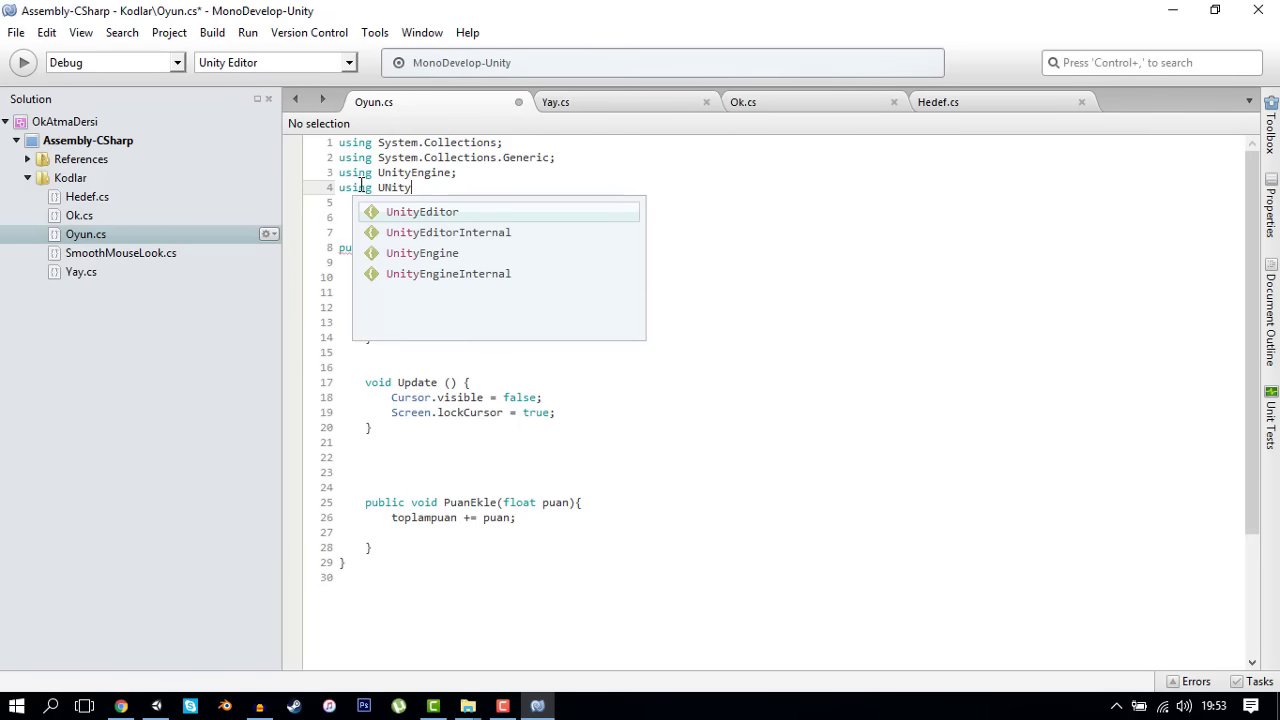
key("Down")
key("Down")
type(".")
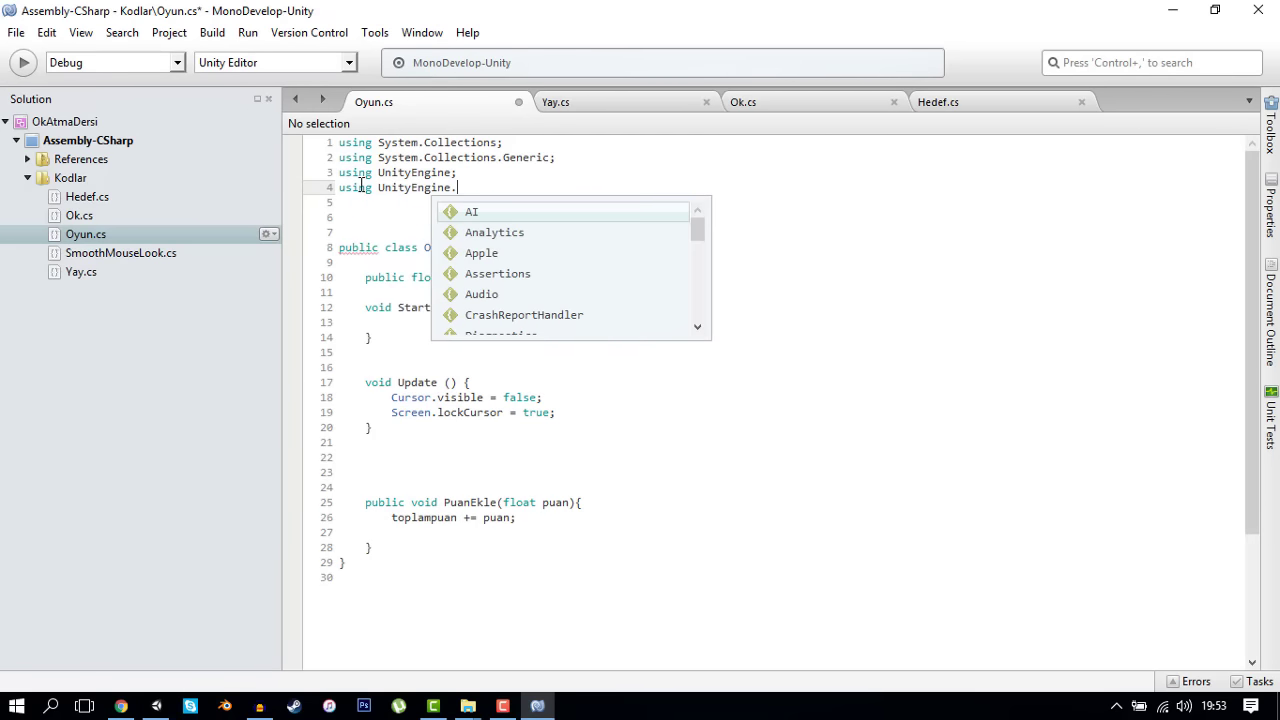
type("UI;")
key("ctrl+s")
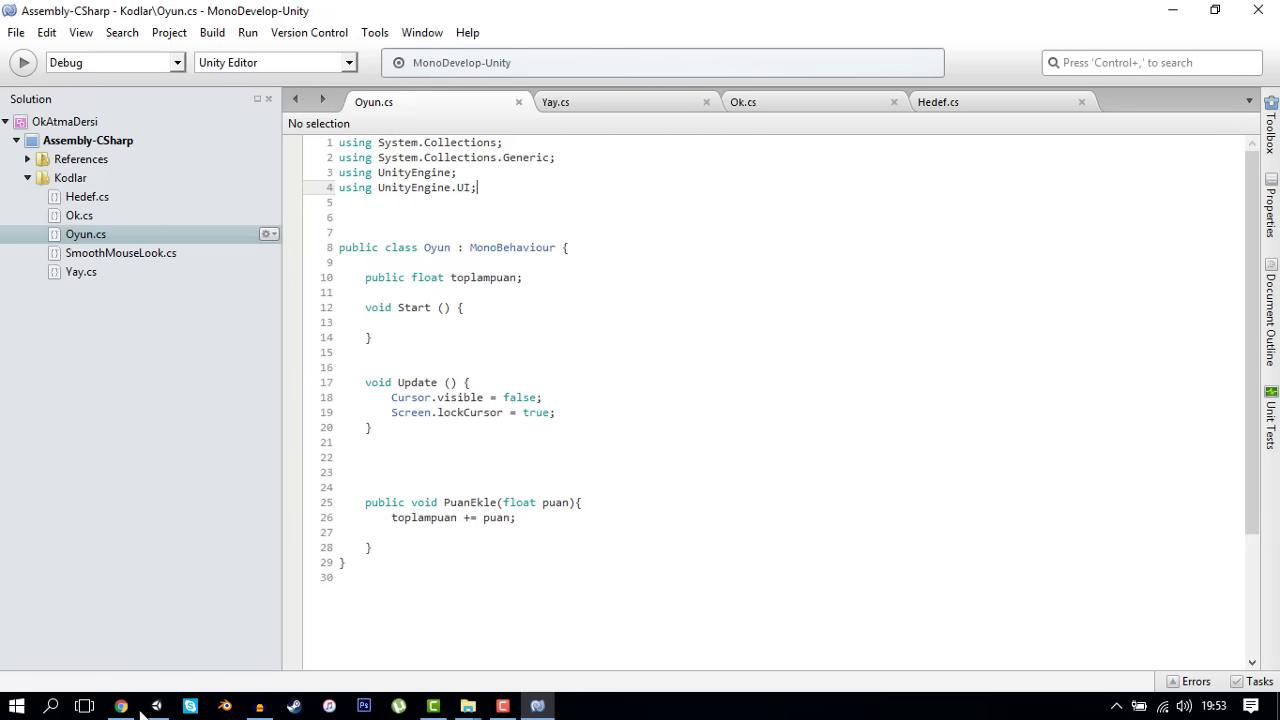
left_click(142, 708)
key("alt+Tab")
- Declare 'public Text puanYazi;' under toplampuan and start a puanYazi.text line in PuanEkle
left_click(443, 294)
type("public T")
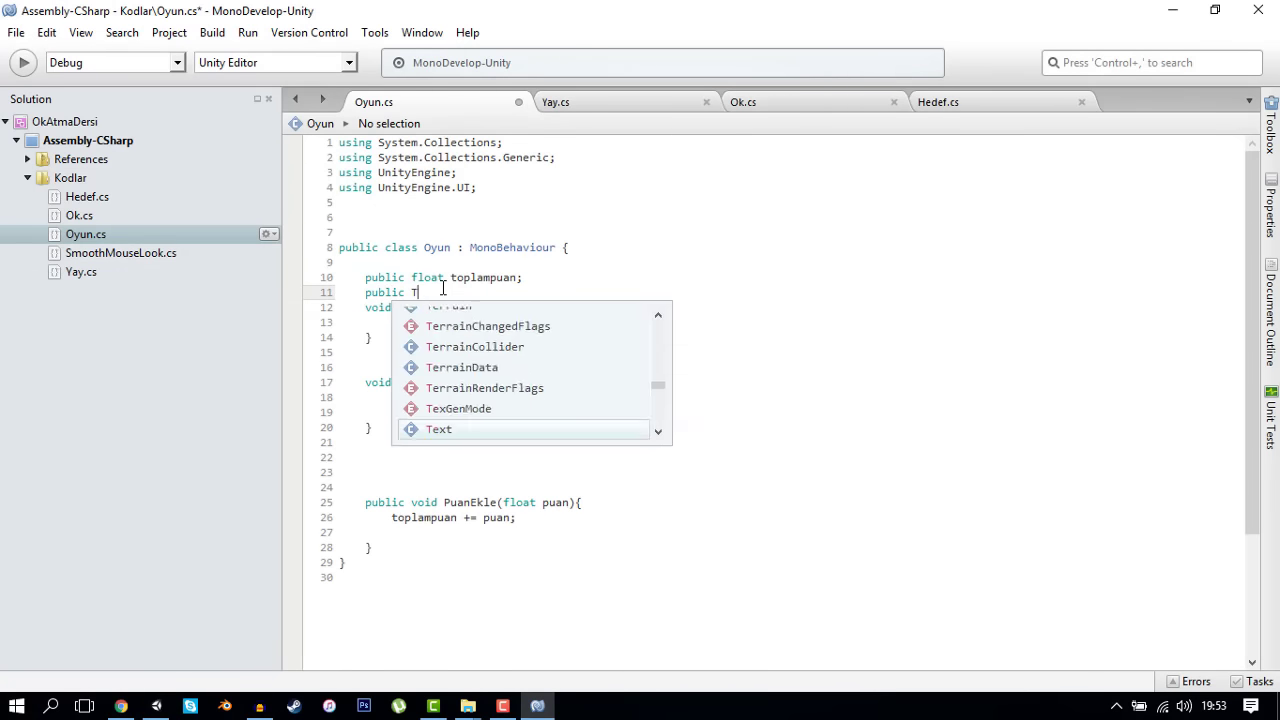
type("ext puanYazi;")
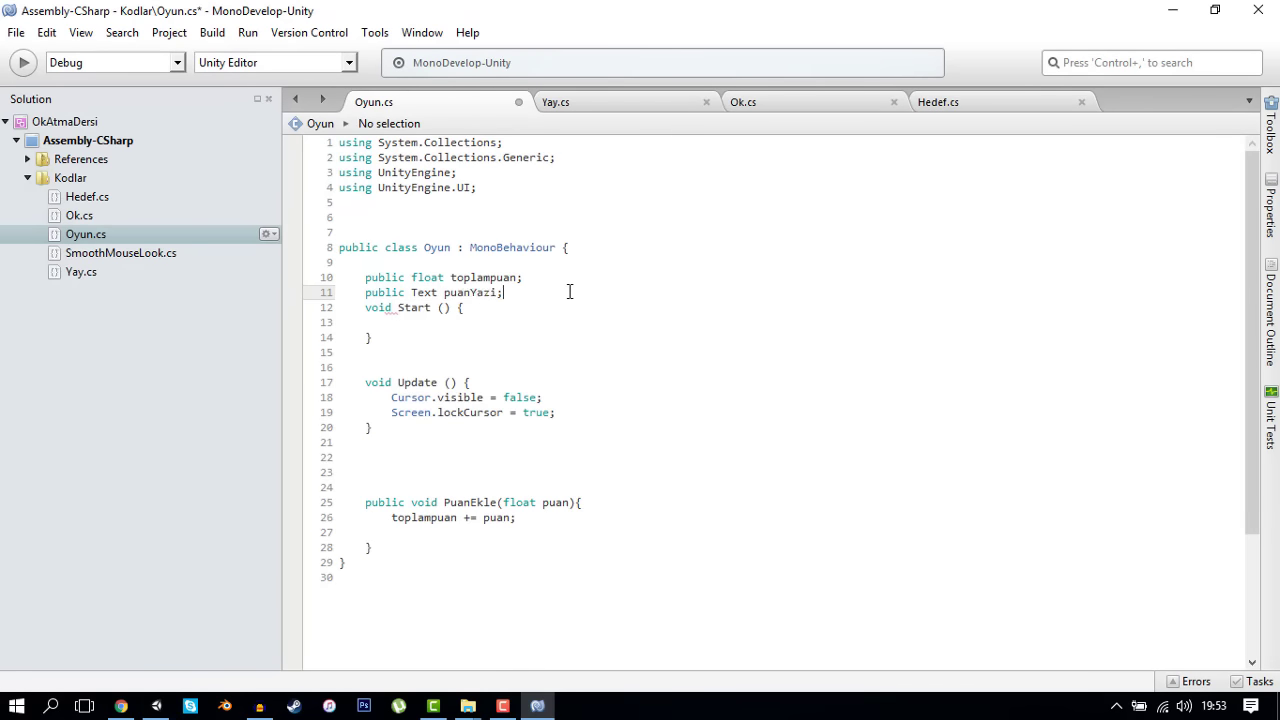
key("Return")
key("ctrl+s")
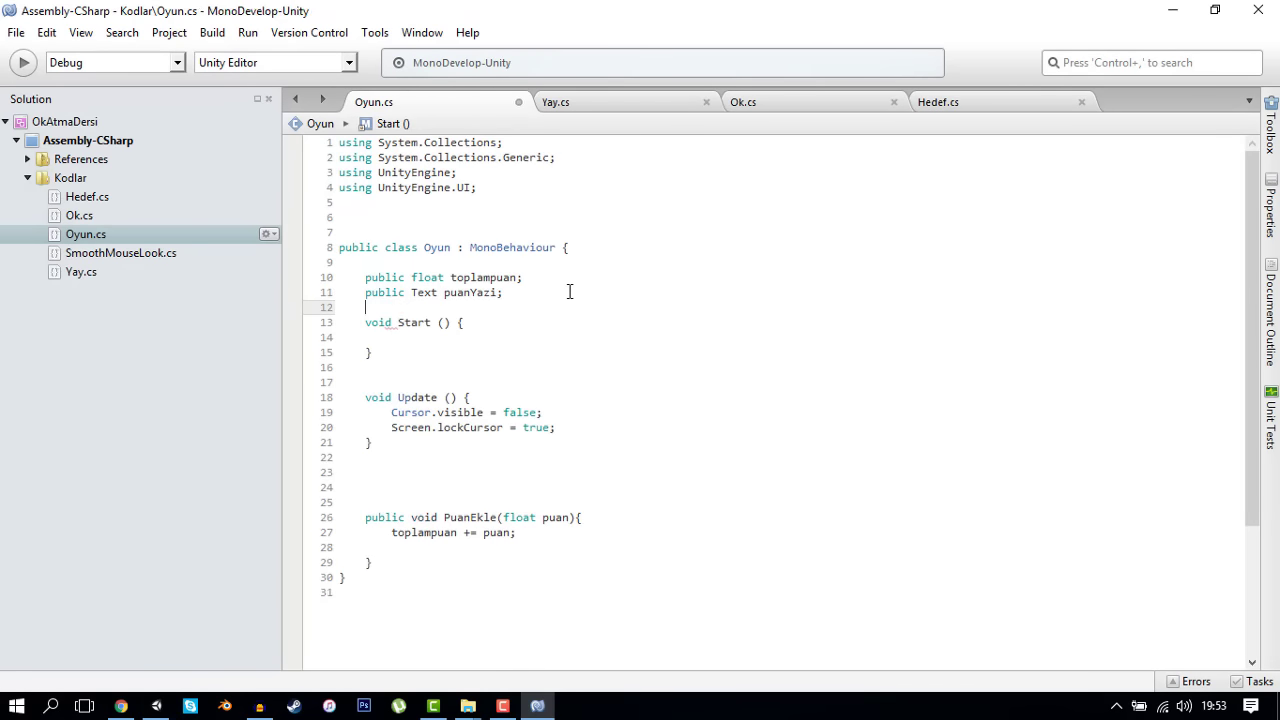
left_click(454, 548)
type("pua")
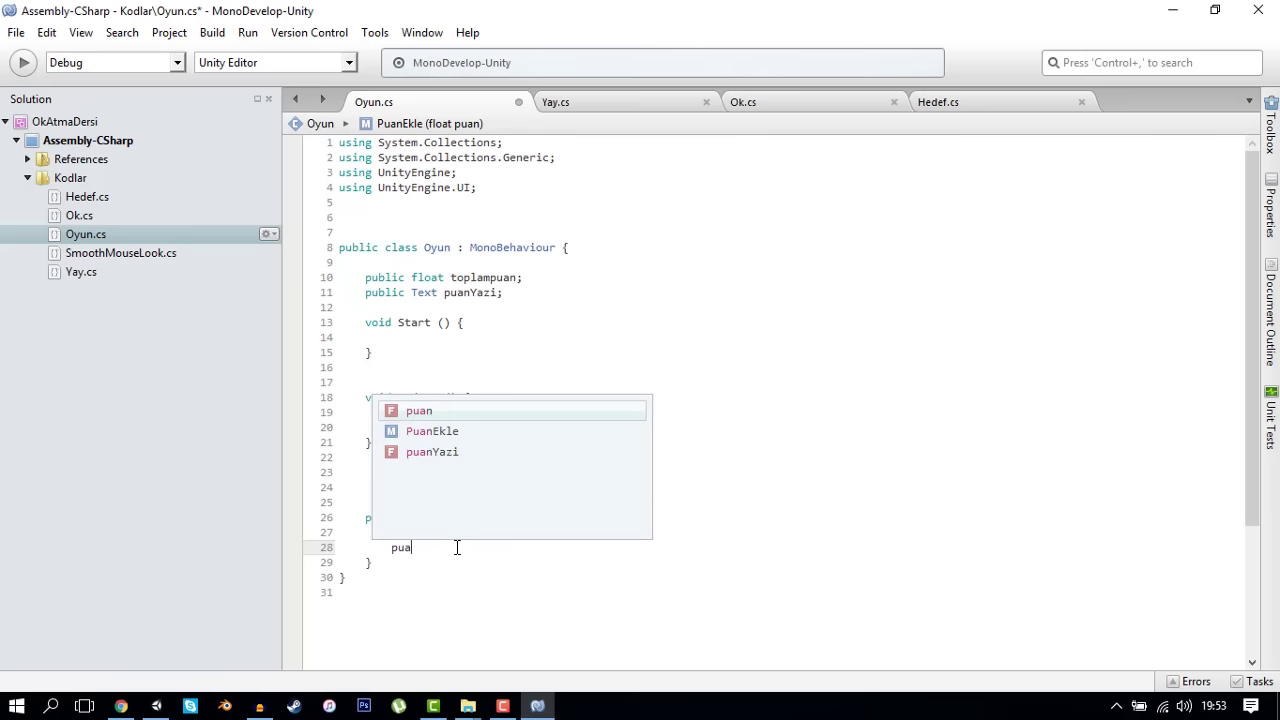
type("nYazi.text")
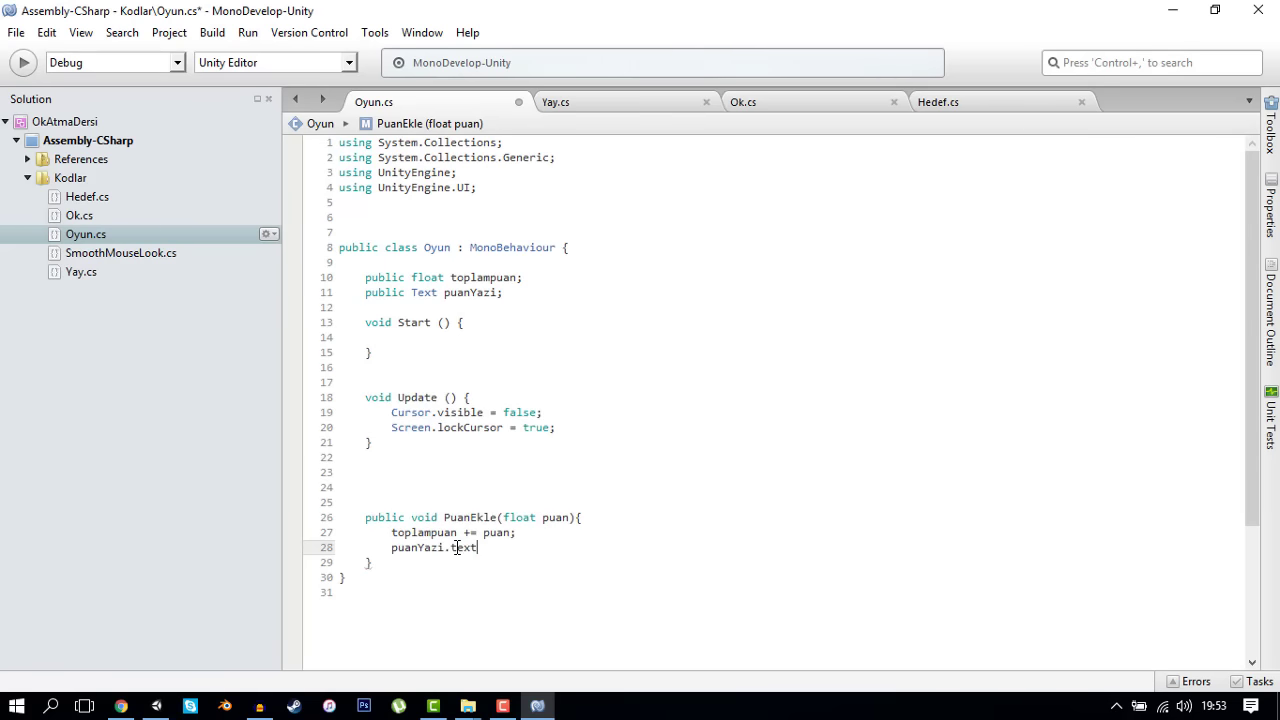
left_click(155, 707)
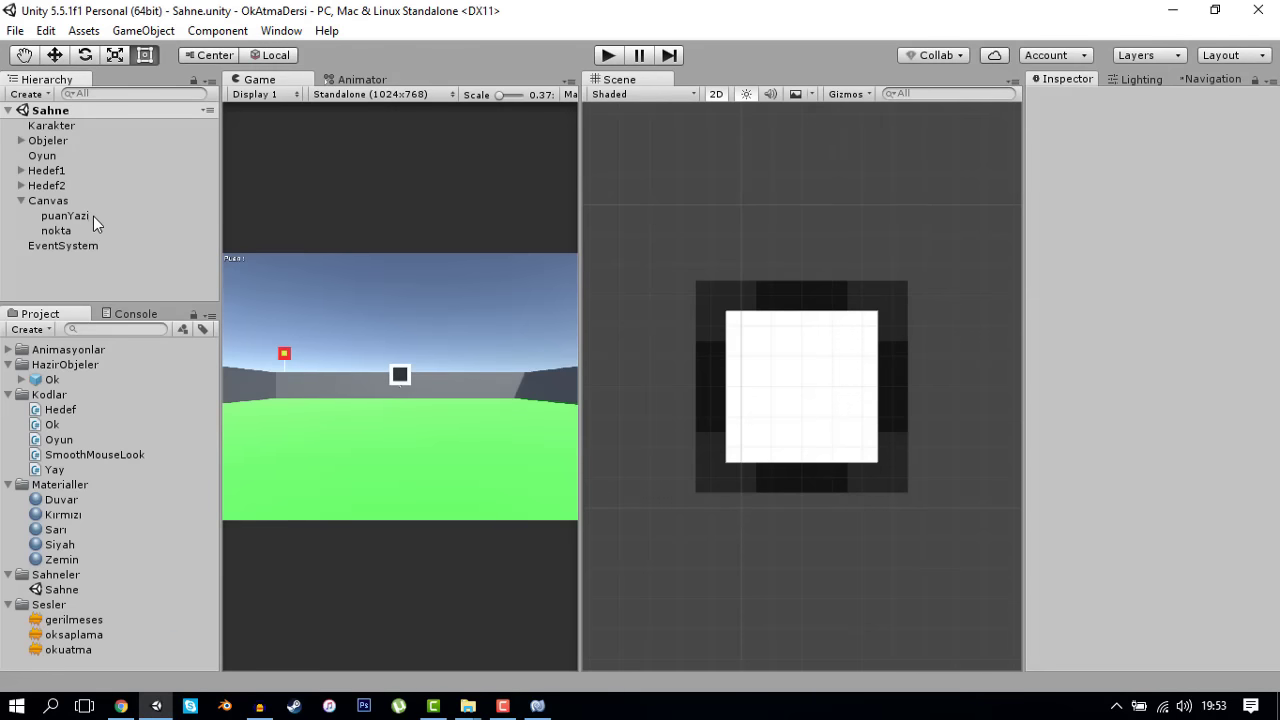
- Select puanYazi, test-edit its 'Puan :' text then undo, and widen the Game view
left_click(93, 216)
left_click(1109, 346)
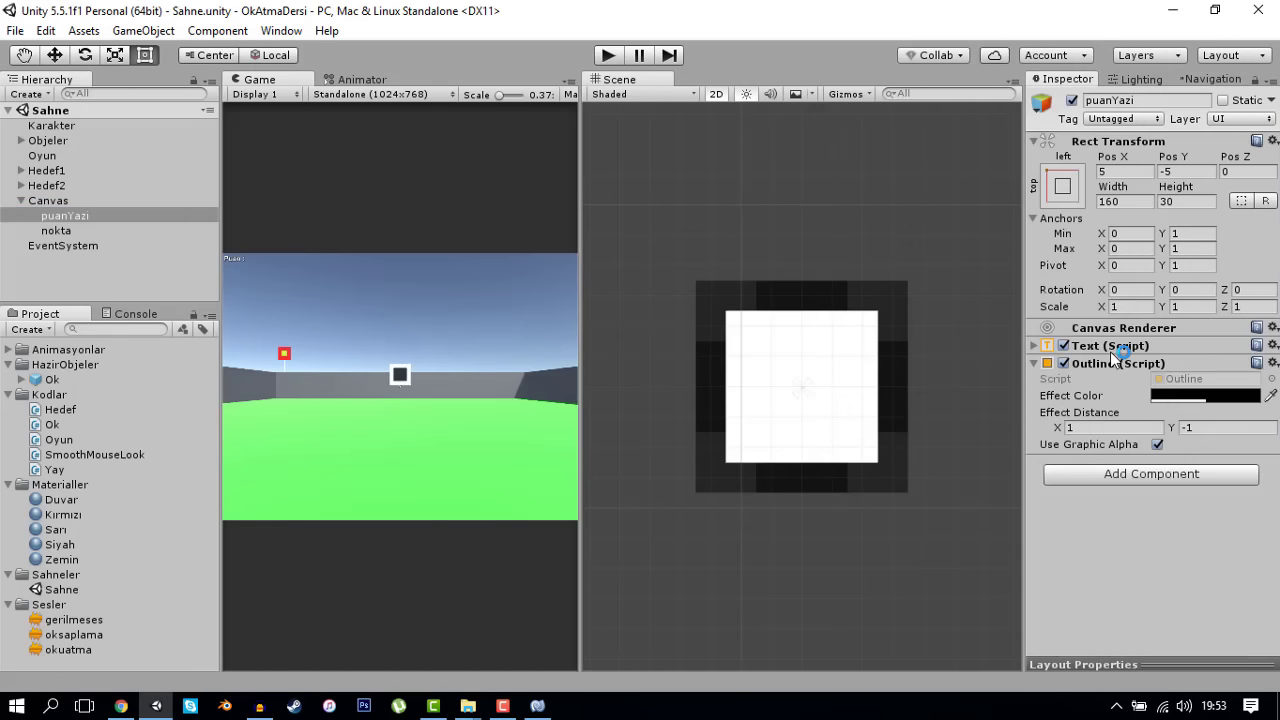
left_click(1110, 349)
left_click(1091, 392)
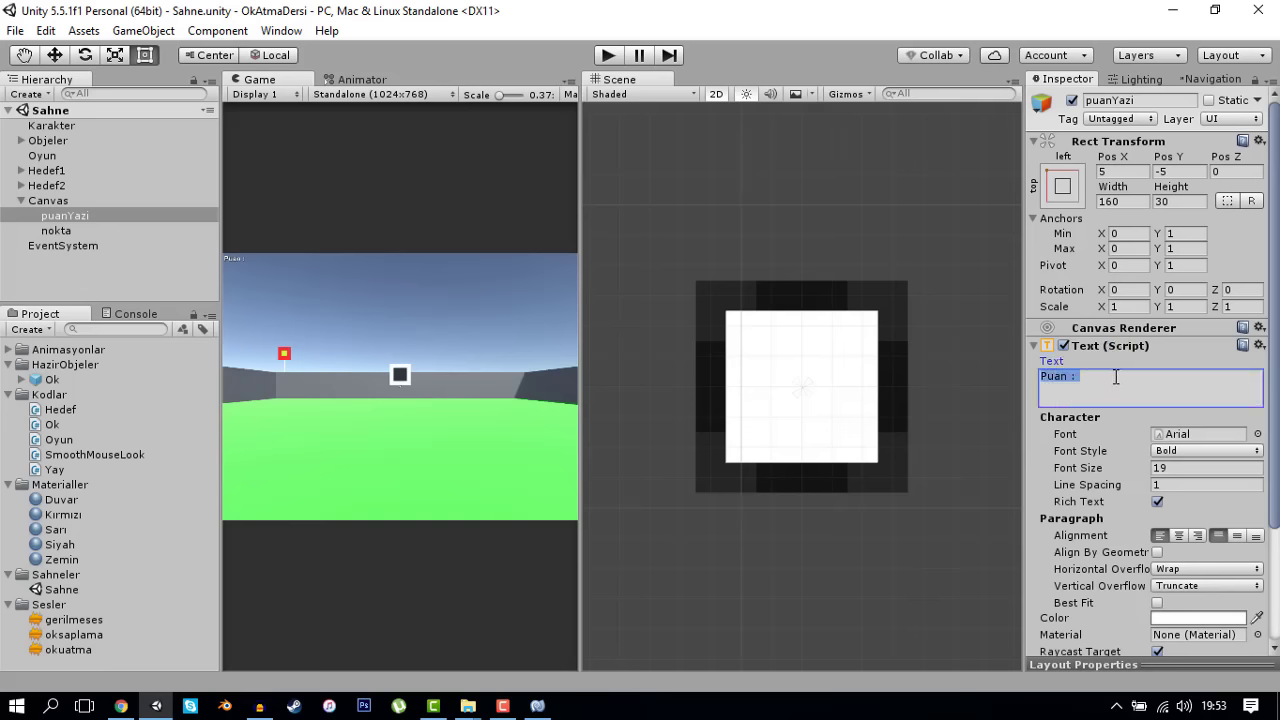
type("afsdfdsfsfgs")
key("ctrl+z")
left_click_drag(580, 378, 883, 323)
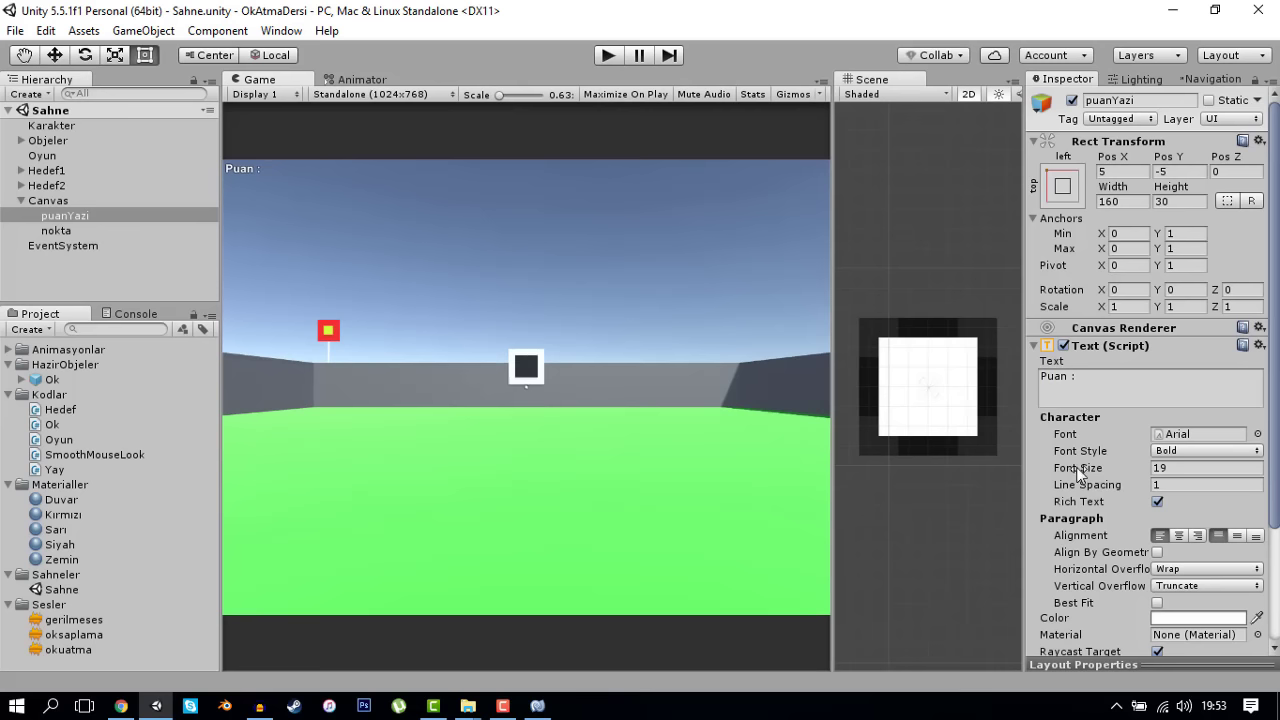
left_click(1074, 376)
- Complete the line as puanYazi.text = "Puan : " + toplampuan; and save
left_click(537, 706)
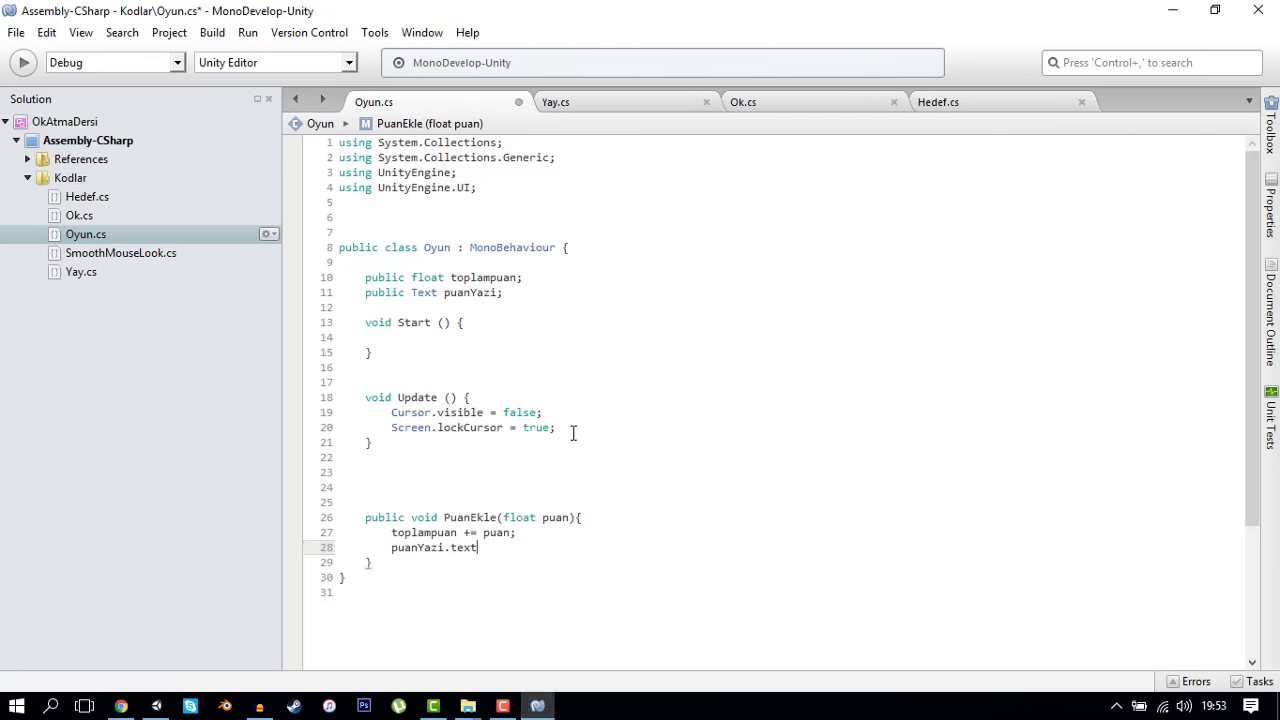
left_click(490, 545)
type("uan : \"+")
type("topl")
key("Return")
type(";")
key("ctrl+s")
- Try an (int) cast before toplampuan, remove it again, and save
left_click(575, 548)
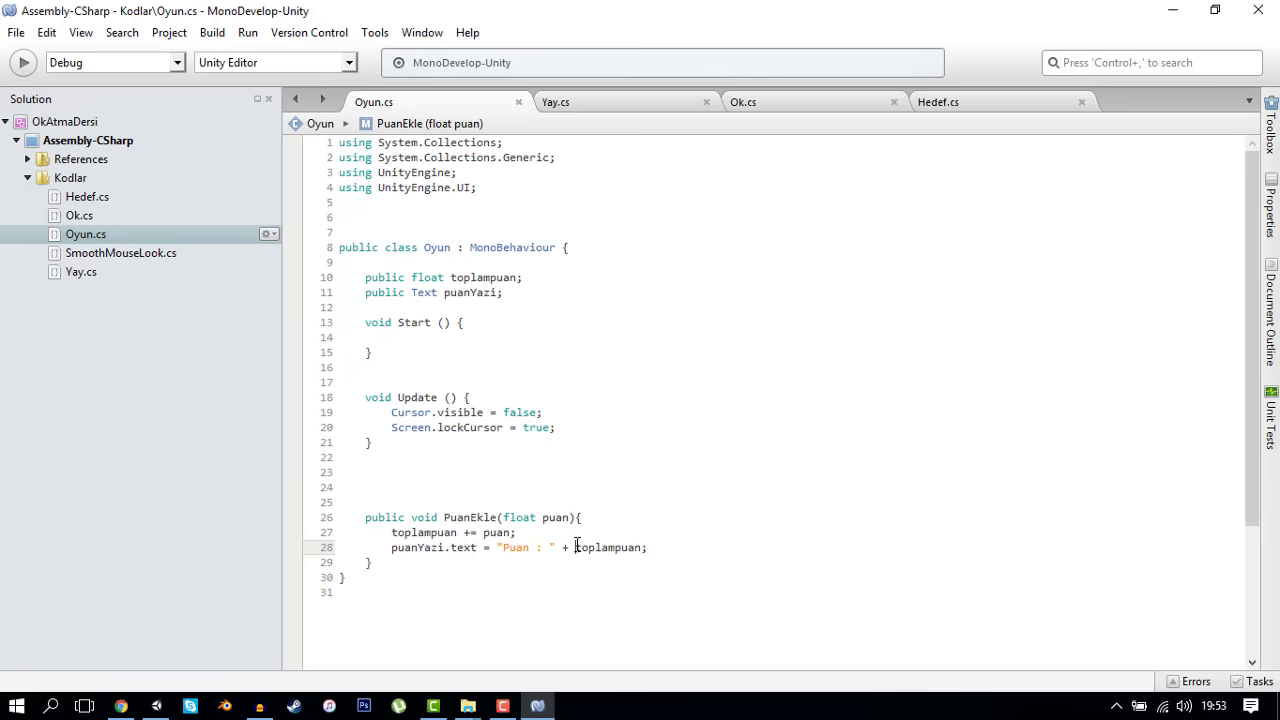
type("(in")
key("BackSpace")
key("Escape")
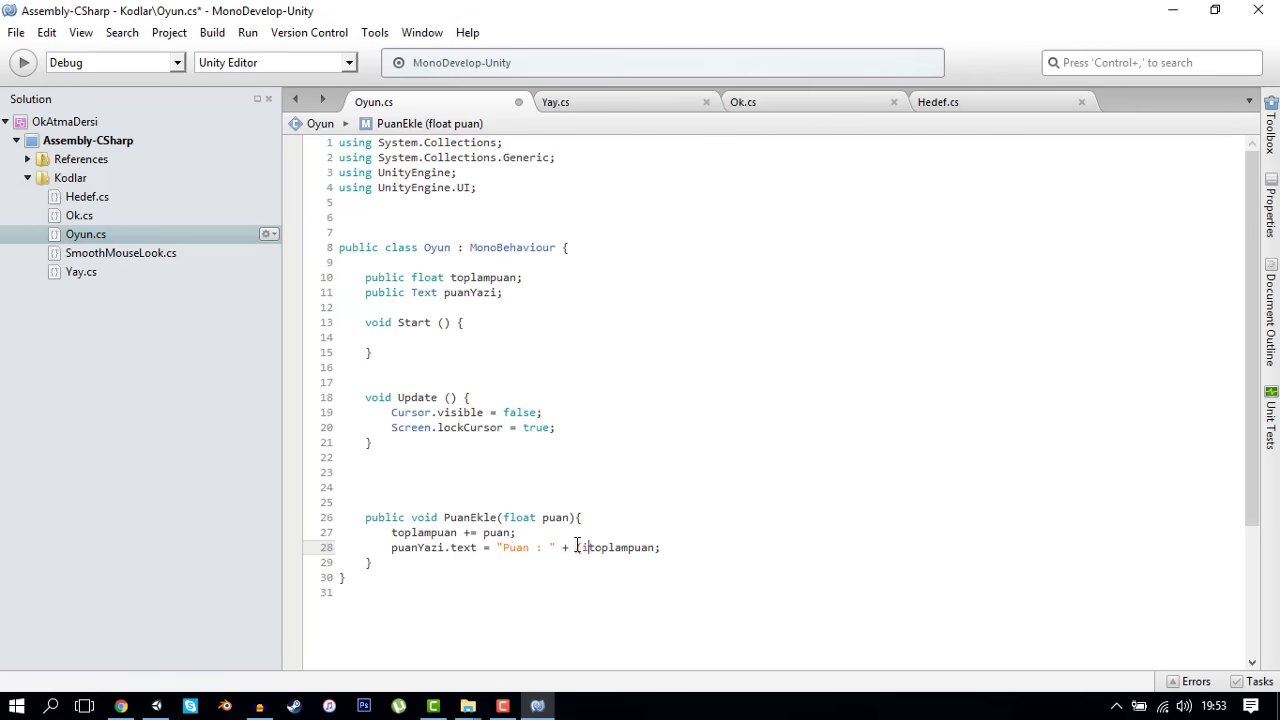
key("BackSpace")
key("BackSpace")
left_click(680, 548)
key("ctrl+s")
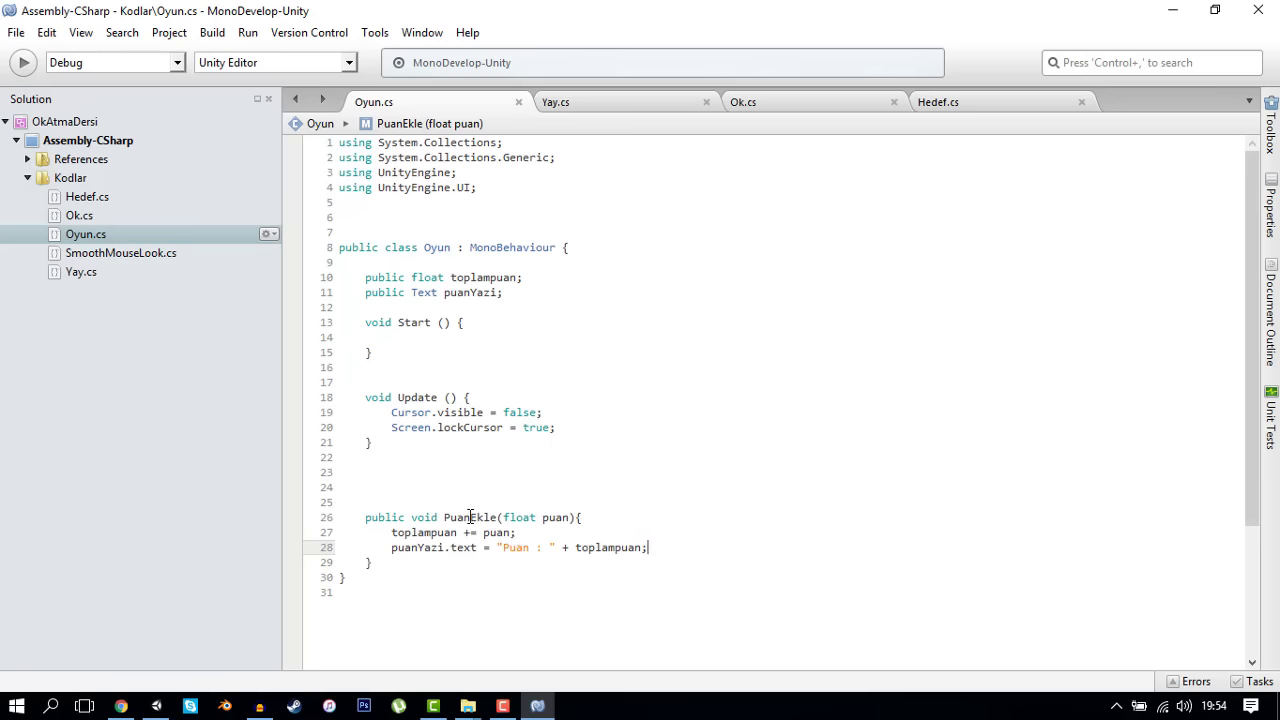
- Cut the puanYazi.text assignment line out of PuanEkle
left_click(704, 556)
left_click_drag(390, 532, 517, 532)
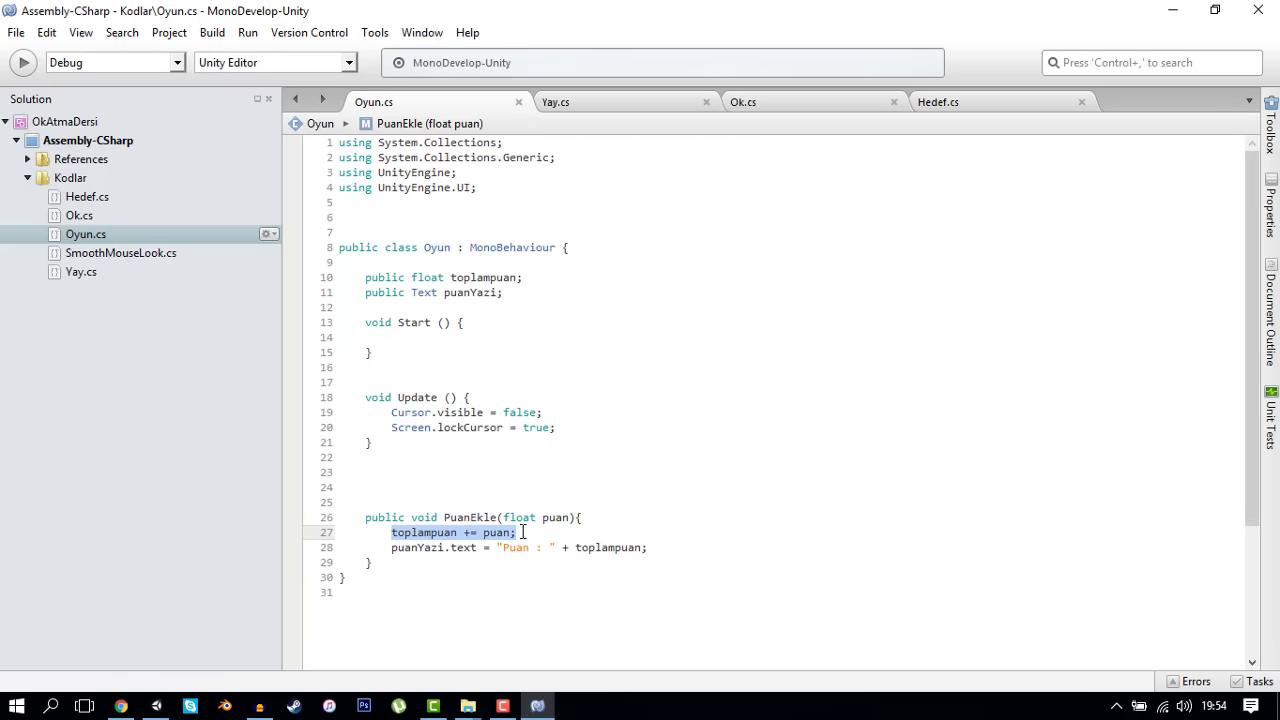
left_click(576, 548)
type("(")
left_click_drag(666, 551, 314, 557)
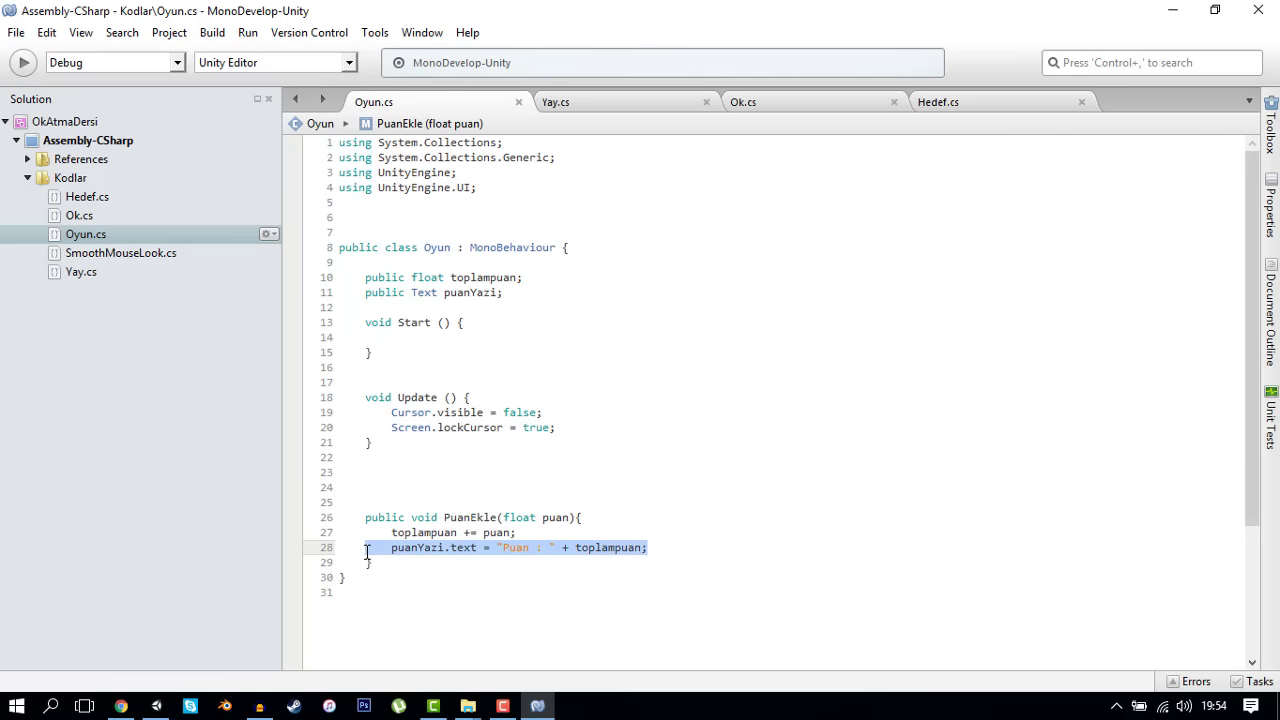
left_click(391, 532)
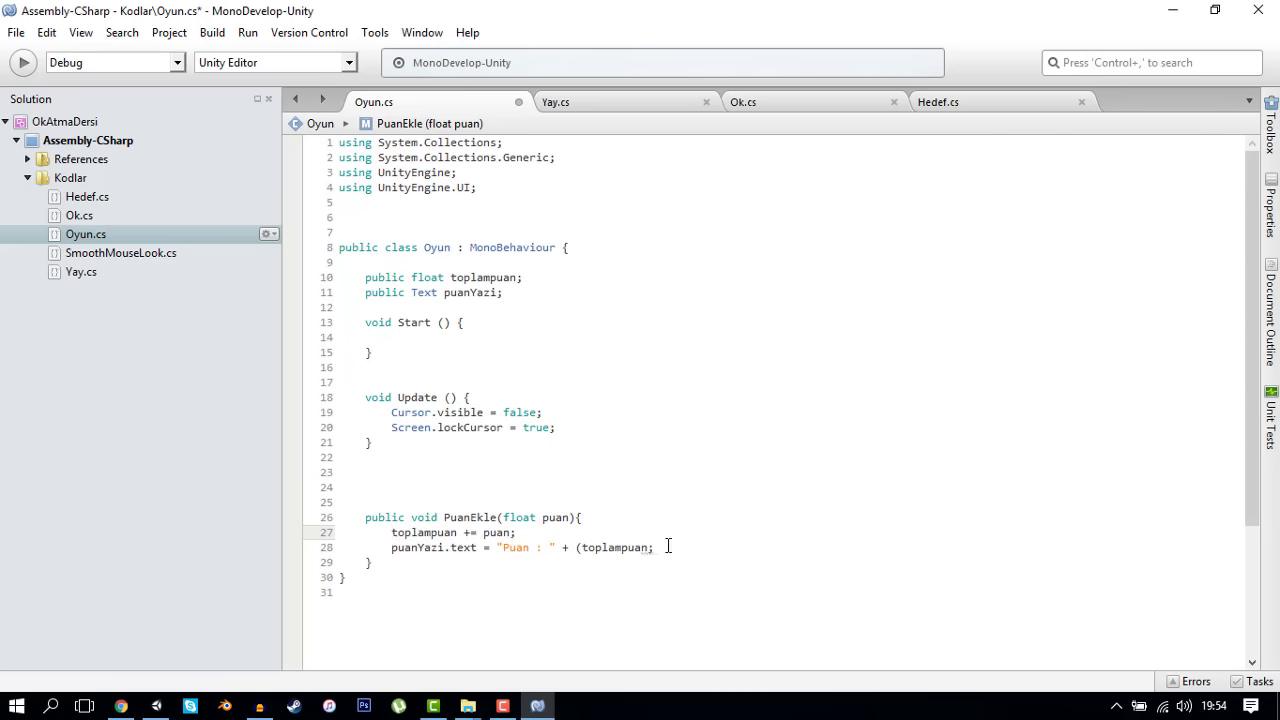
left_click_drag(666, 548, 390, 548)
key("ctrl+x")
- Paste the score text assignment onto line 28 under toplampuan += puan, deleting the stray parenthesis
key("Return")
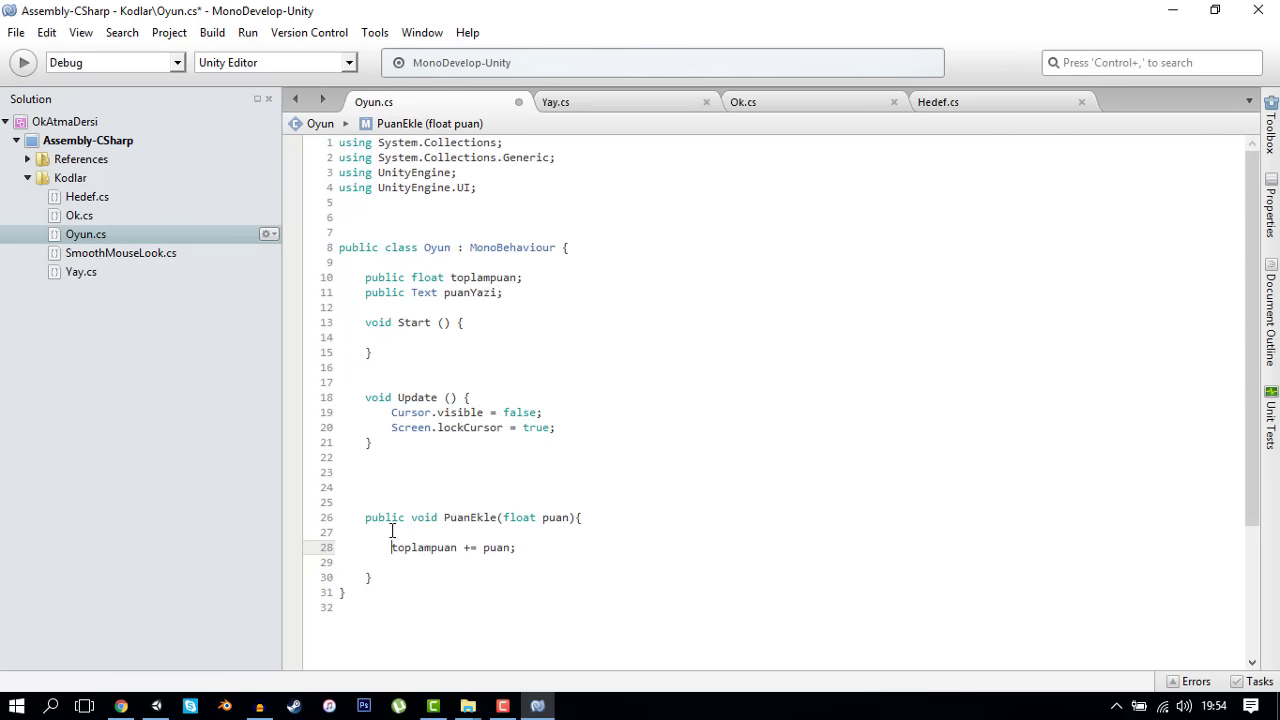
key("Up")
key("ctrl+v")
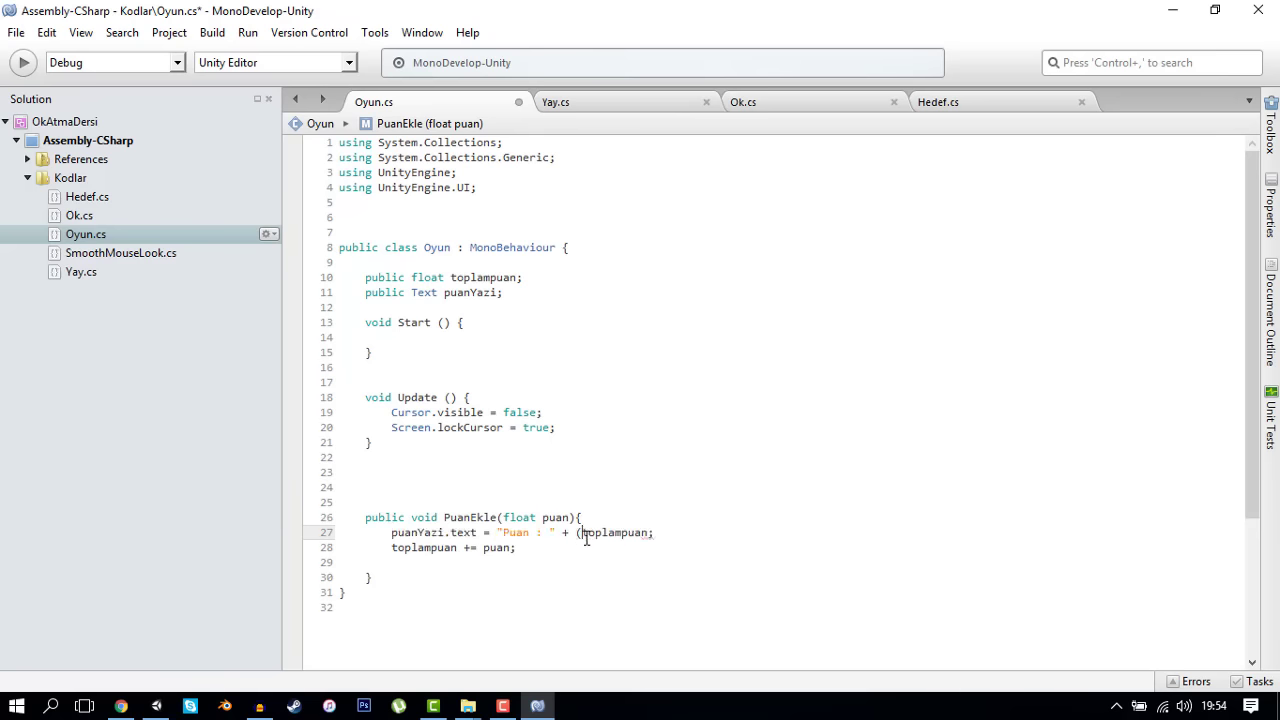
key("ctrl+z")
key("ctrl+z")
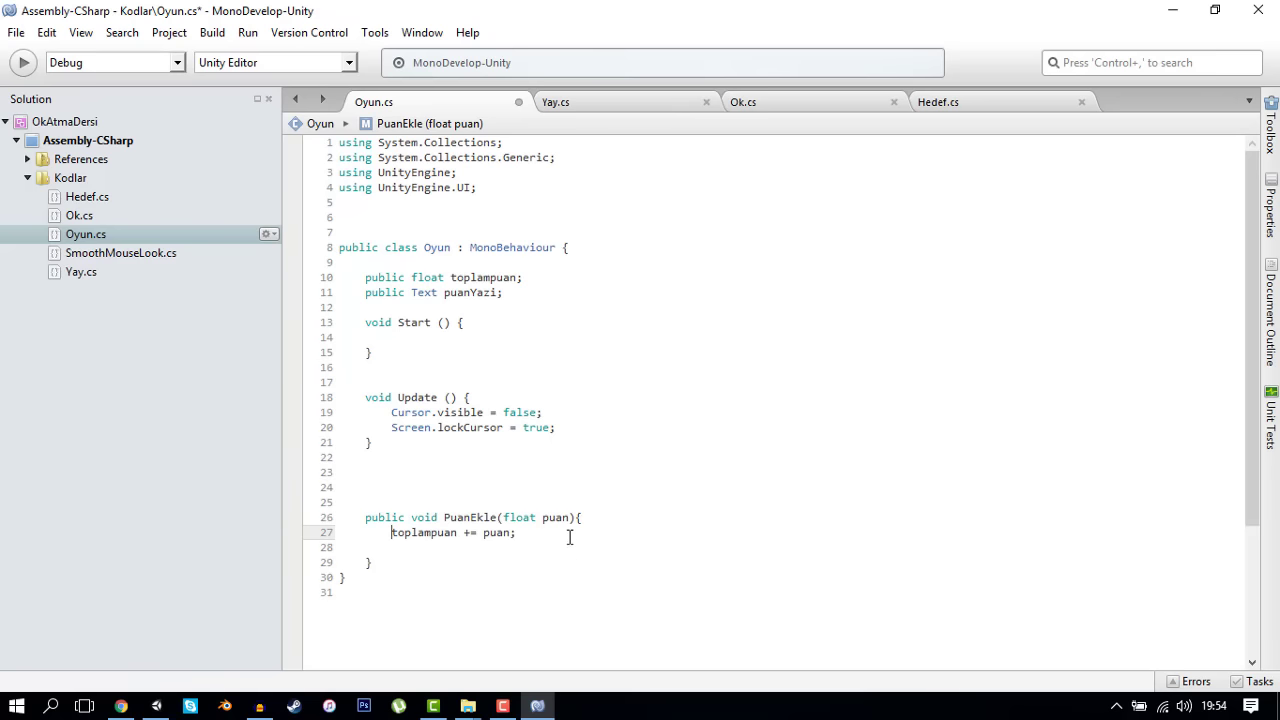
left_click(552, 547)
key("ctrl+v")
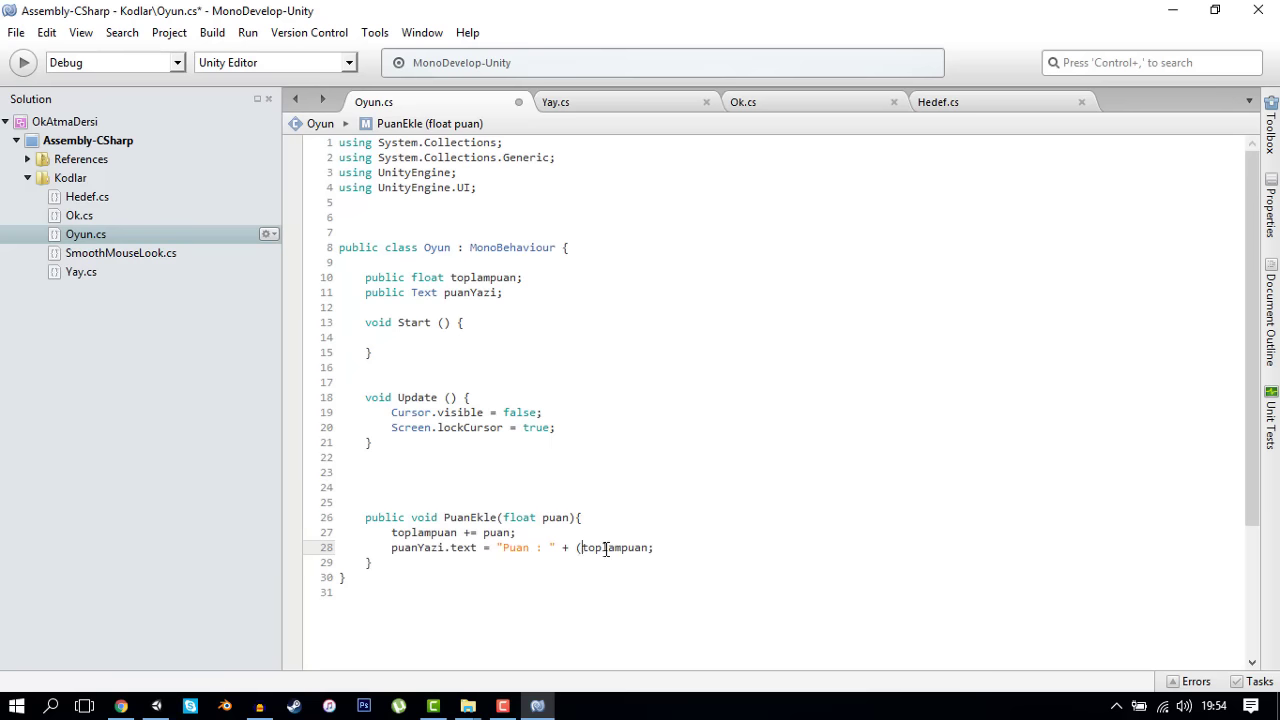
key("BackSpace")
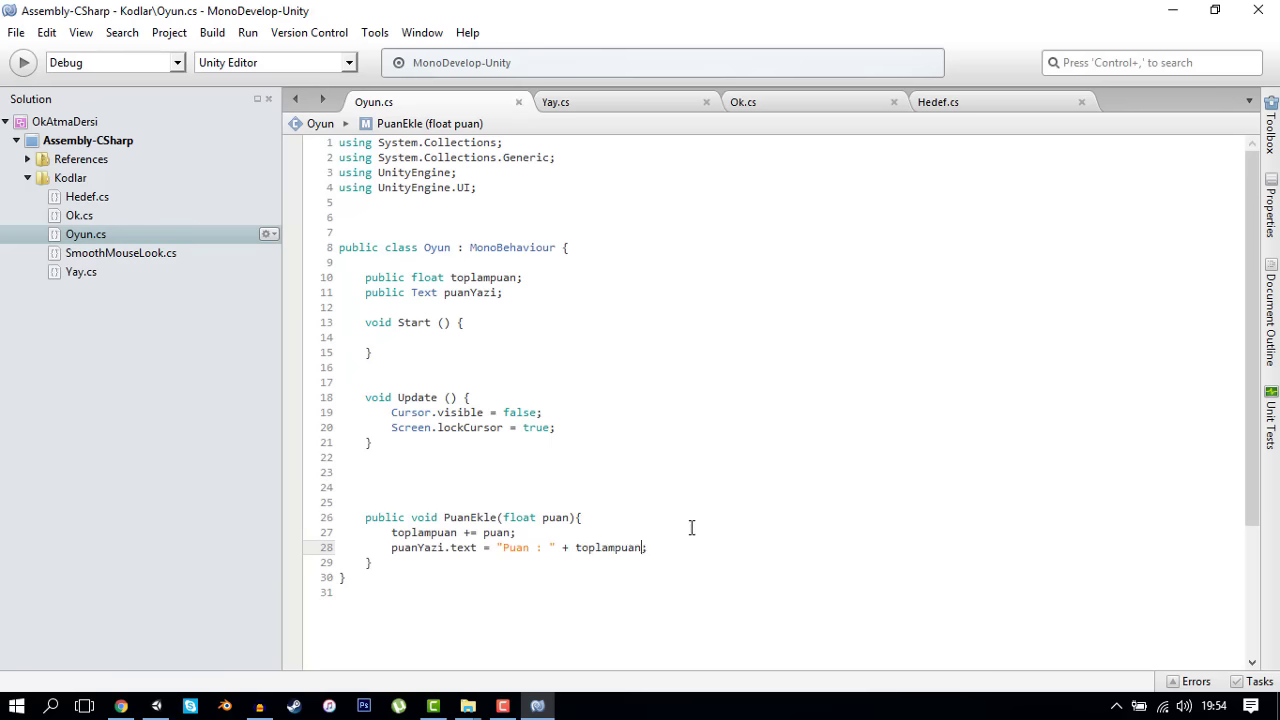
left_click_drag(650, 548, 391, 547)
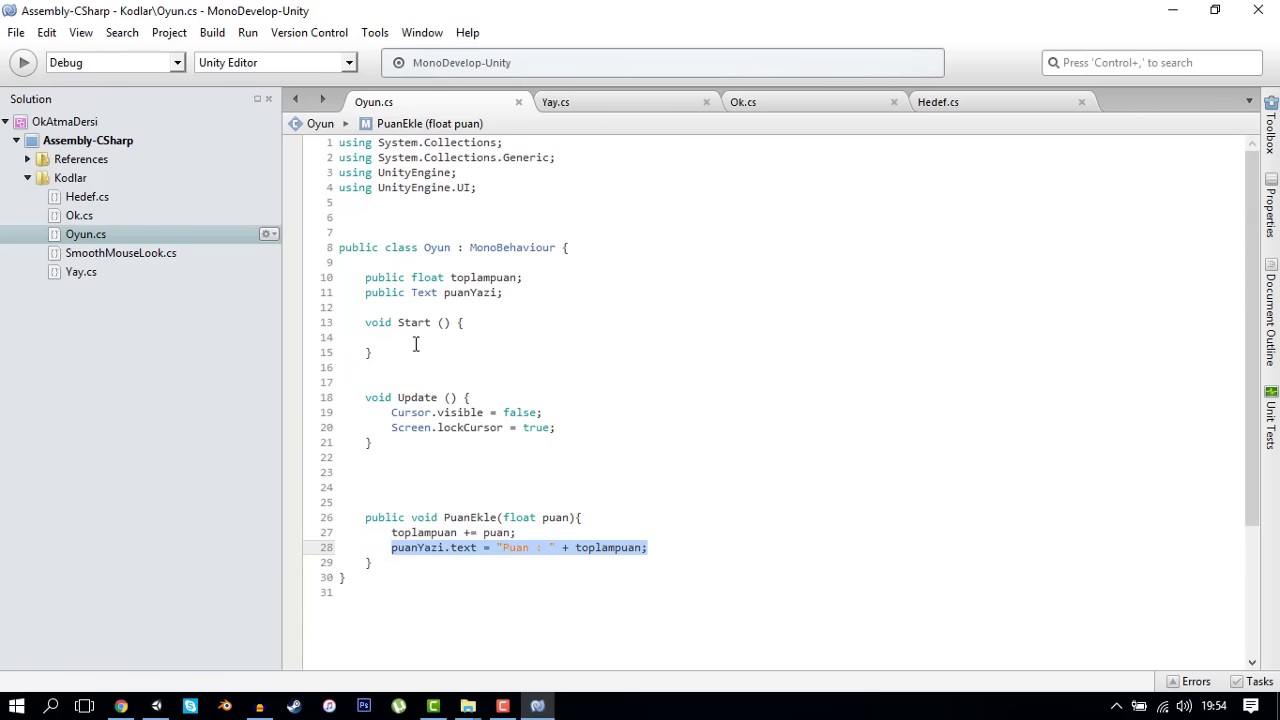
- Briefly check the Unity editor and lines 14–15 of Oyun.cs
left_click(157, 708)
left_click(537, 706)
left_click(449, 348)
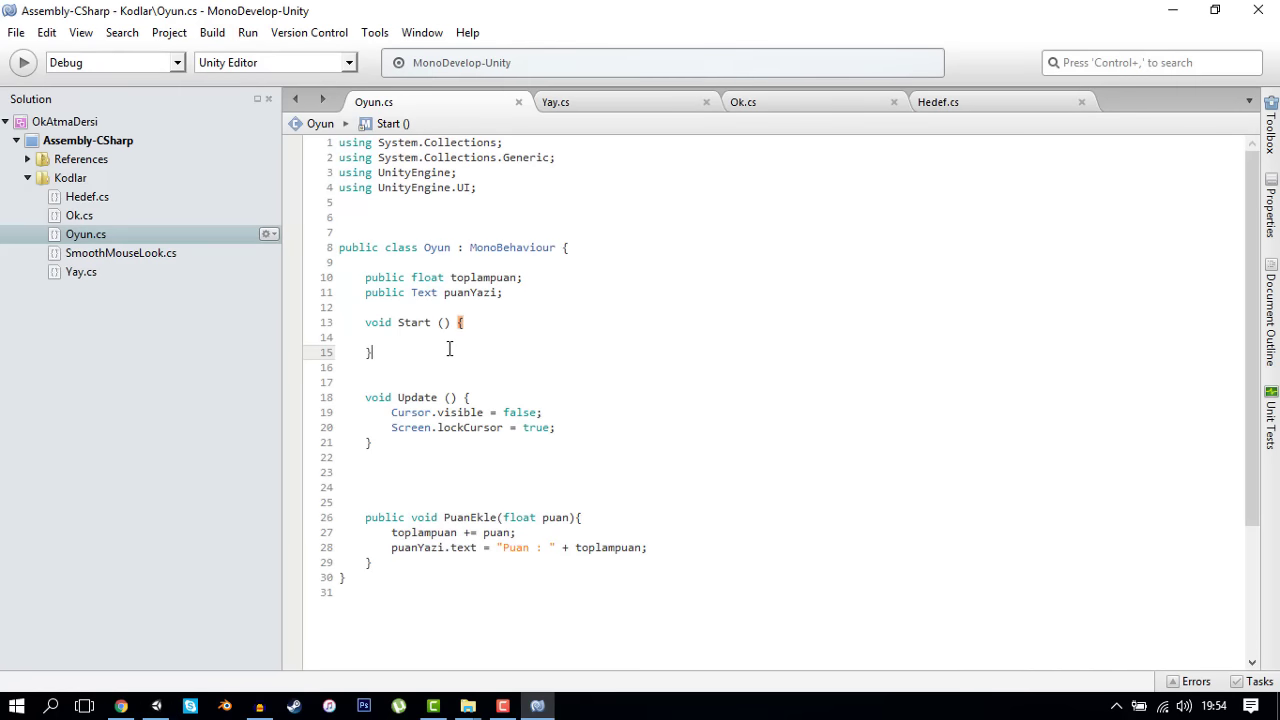
left_click(449, 338)
left_click(157, 706)
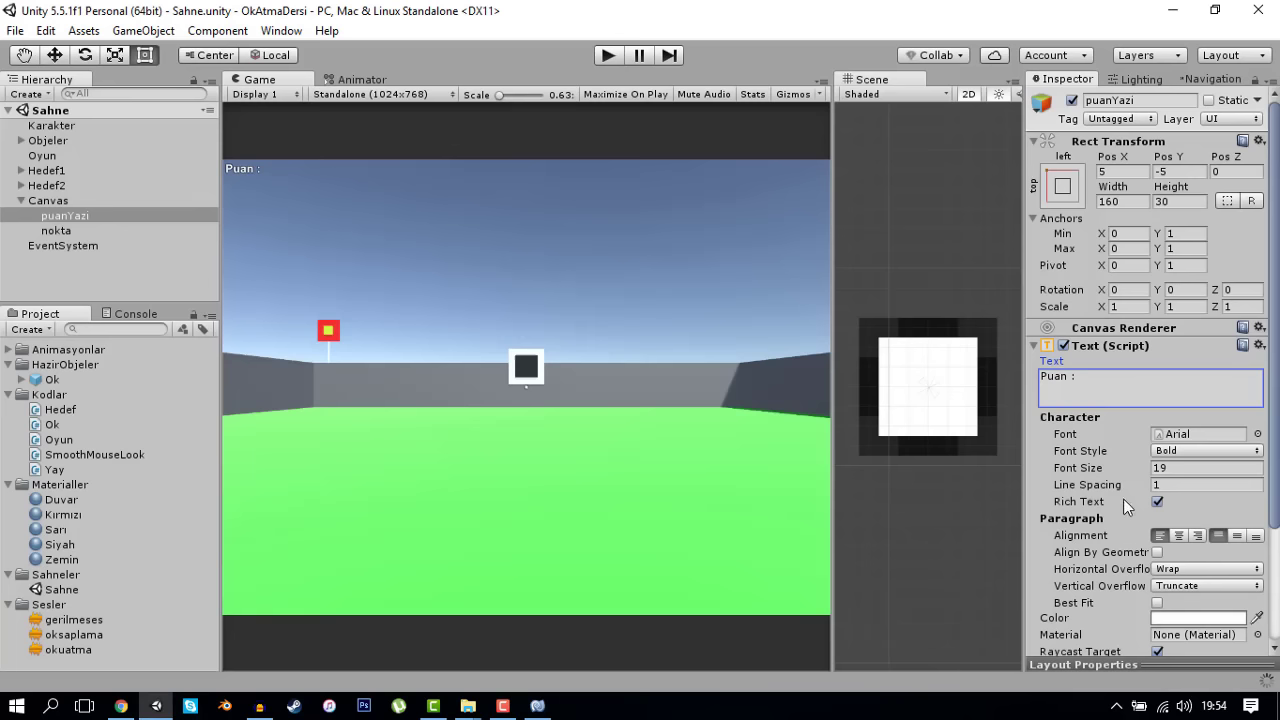
- Make the puanYazi label read 'Puan : 0' and do a quick Play test
left_click(1105, 369)
left_click(1102, 379)
type("0")
left_click(116, 268)
left_click(607, 60)
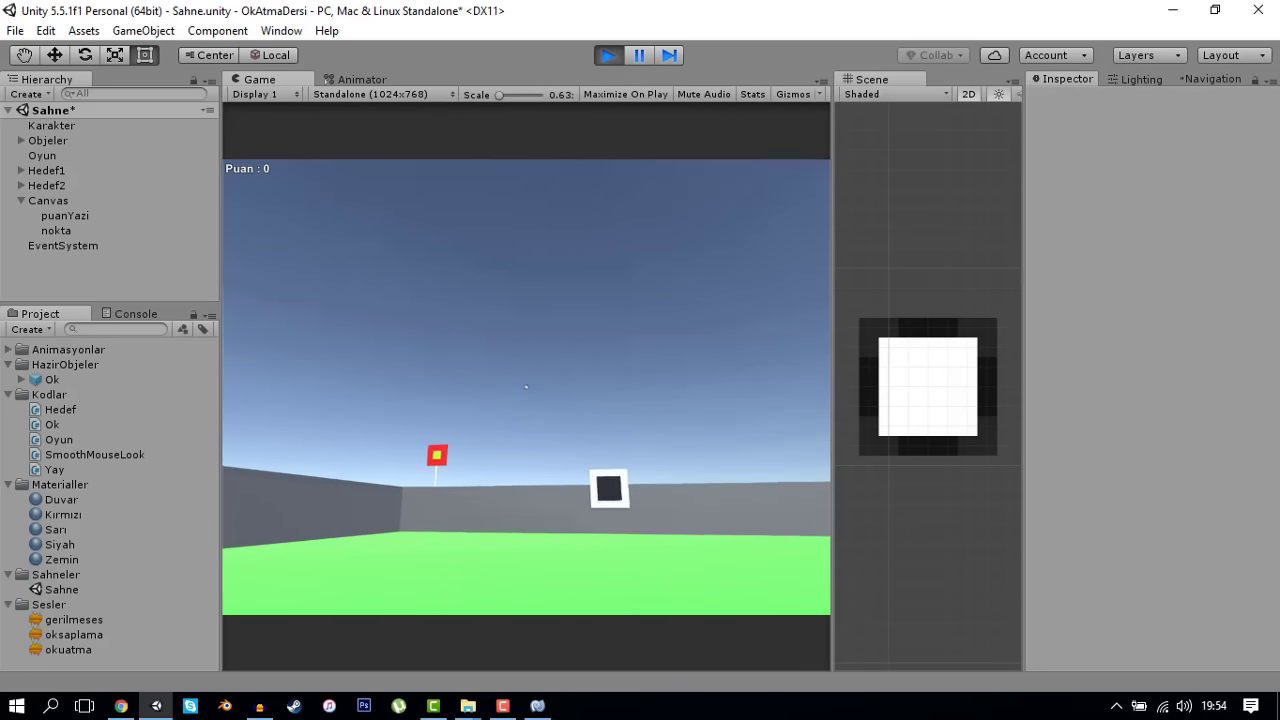
left_click(613, 56)
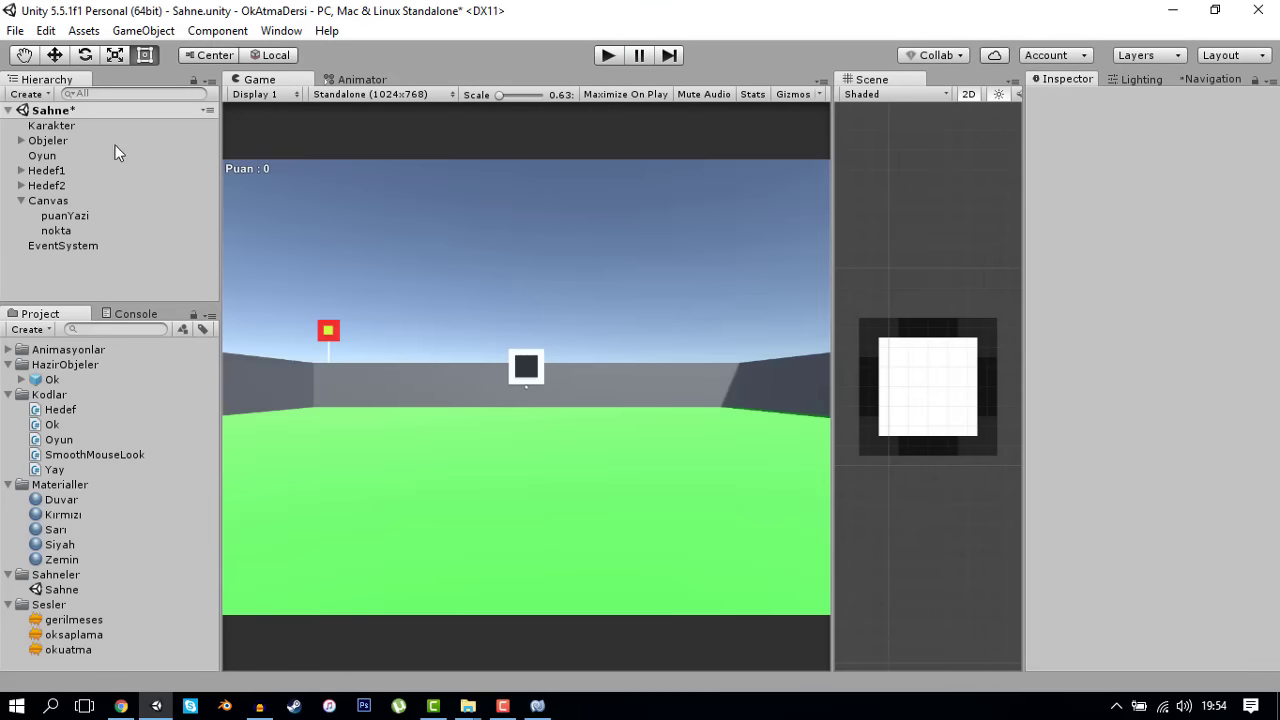
- Drag puanYazi into Oyun's Puan Yazi field and test scoring by shooting the target
left_click(50, 155)
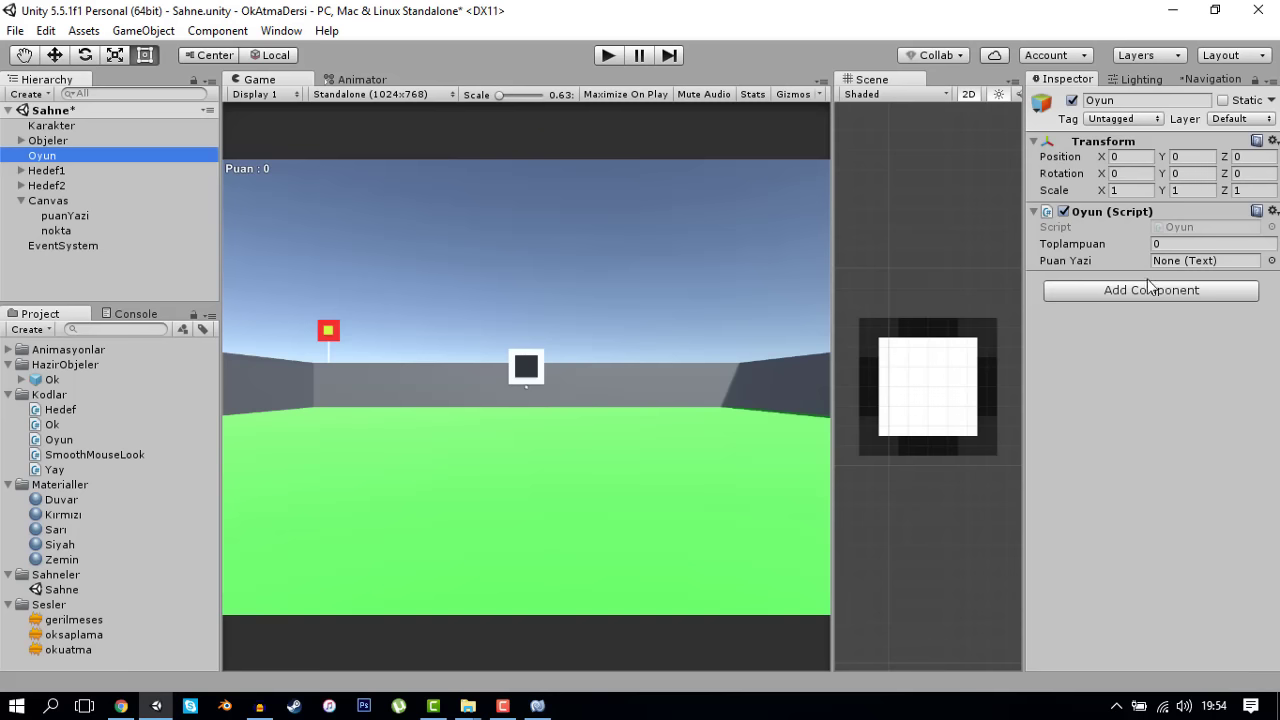
mouse_move(53, 207)
left_mouse_down()
mouse_move(1172, 244)
mouse_move(1157, 263)
left_mouse_up()
left_click(608, 55)
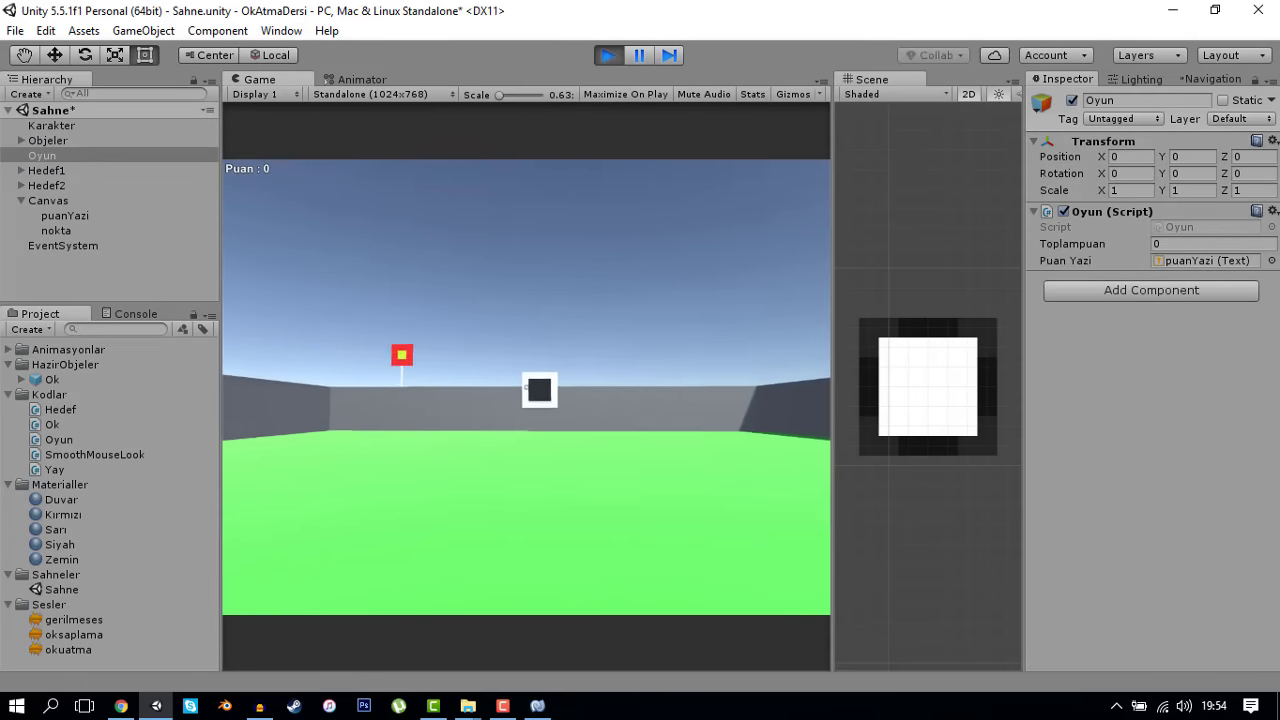
left_click(526, 386)
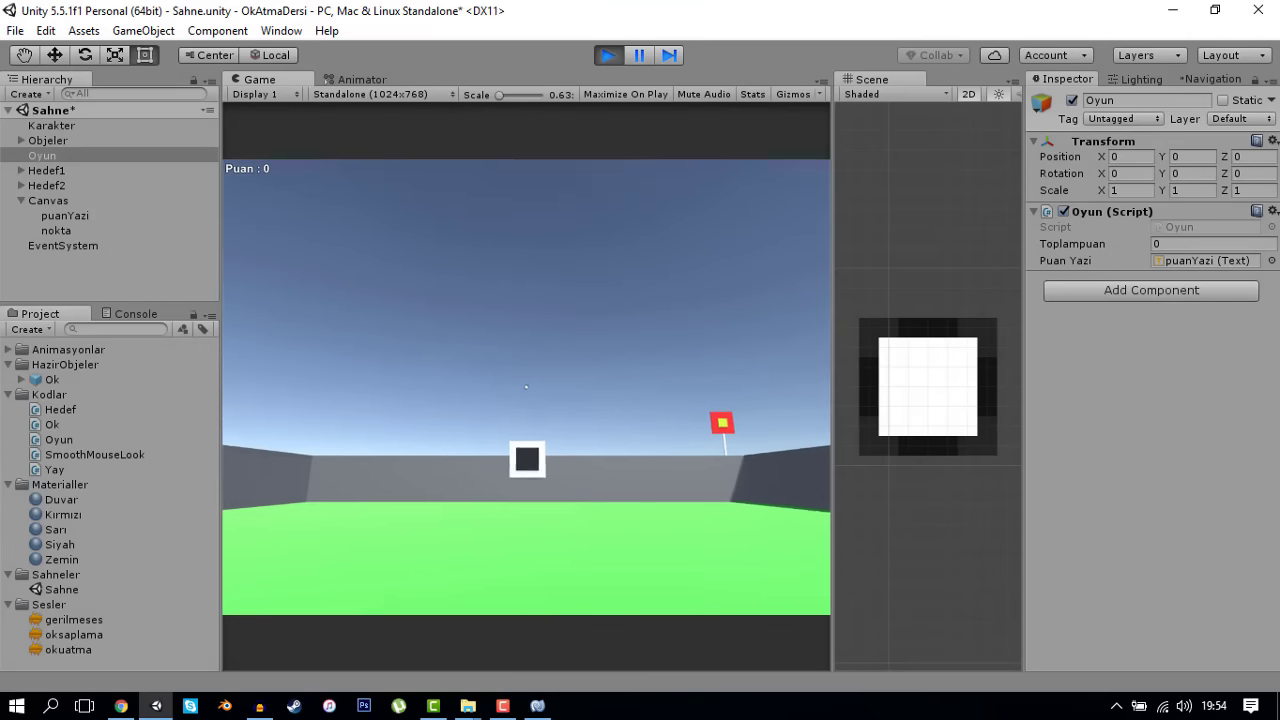
left_click(526, 386)
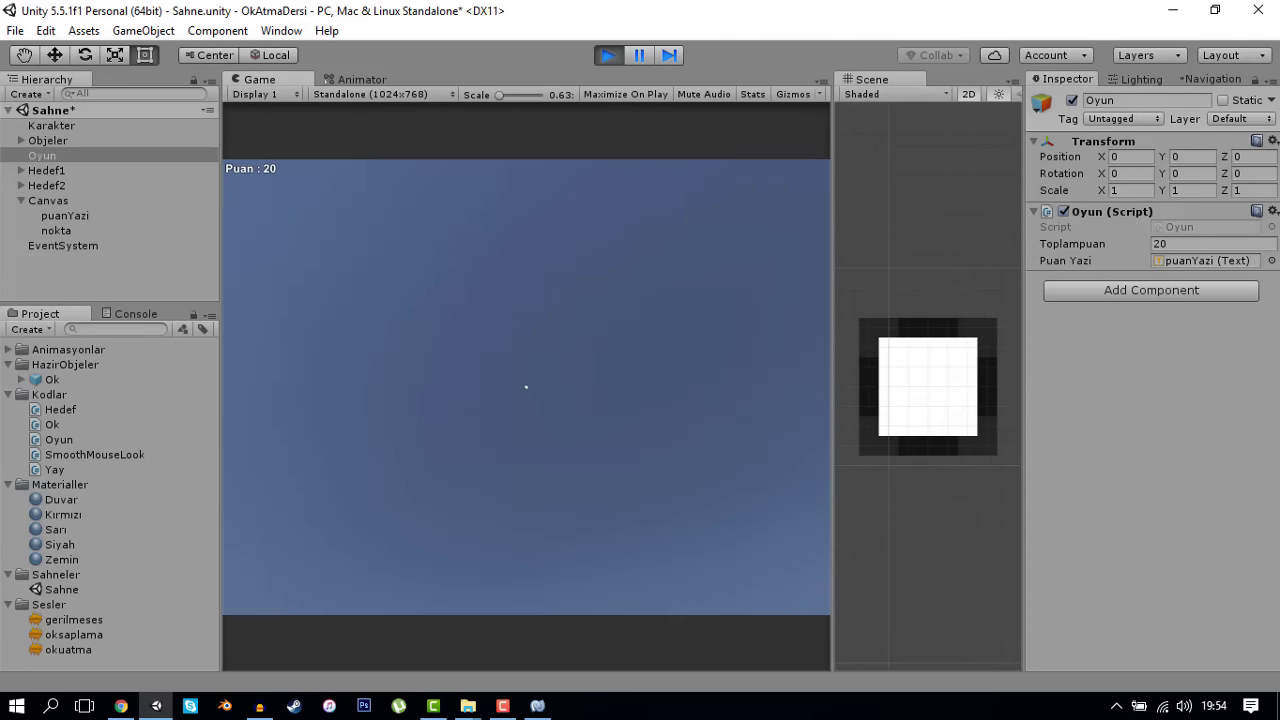
left_click(612, 55)
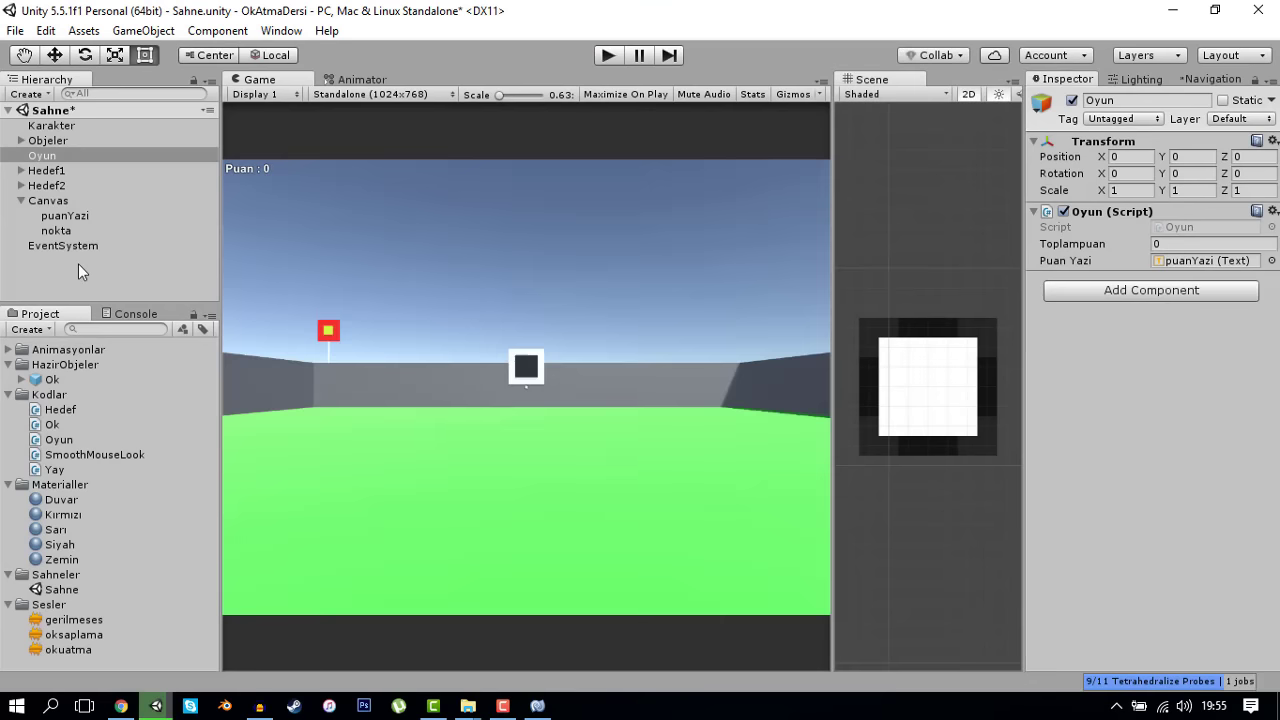
- Save the scene and inspect the oksaplama sound asset
left_click(78, 263)
key("ctrl+s")
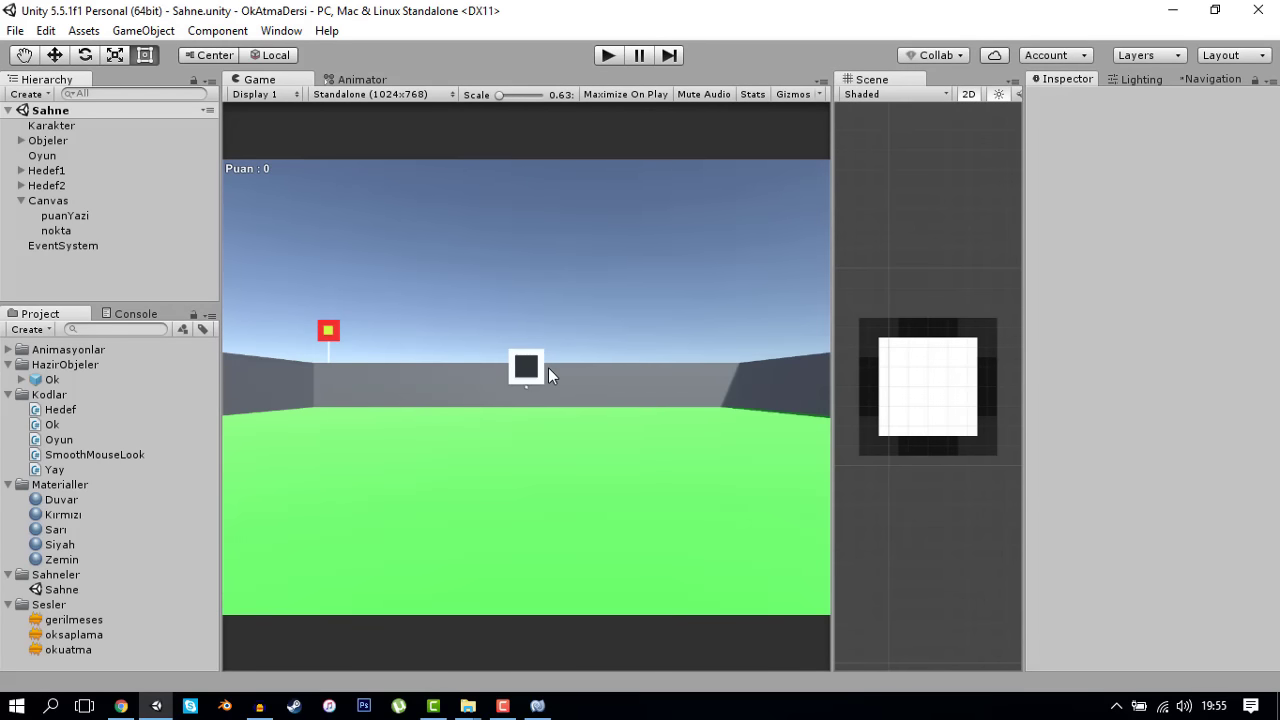
left_click(66, 636)
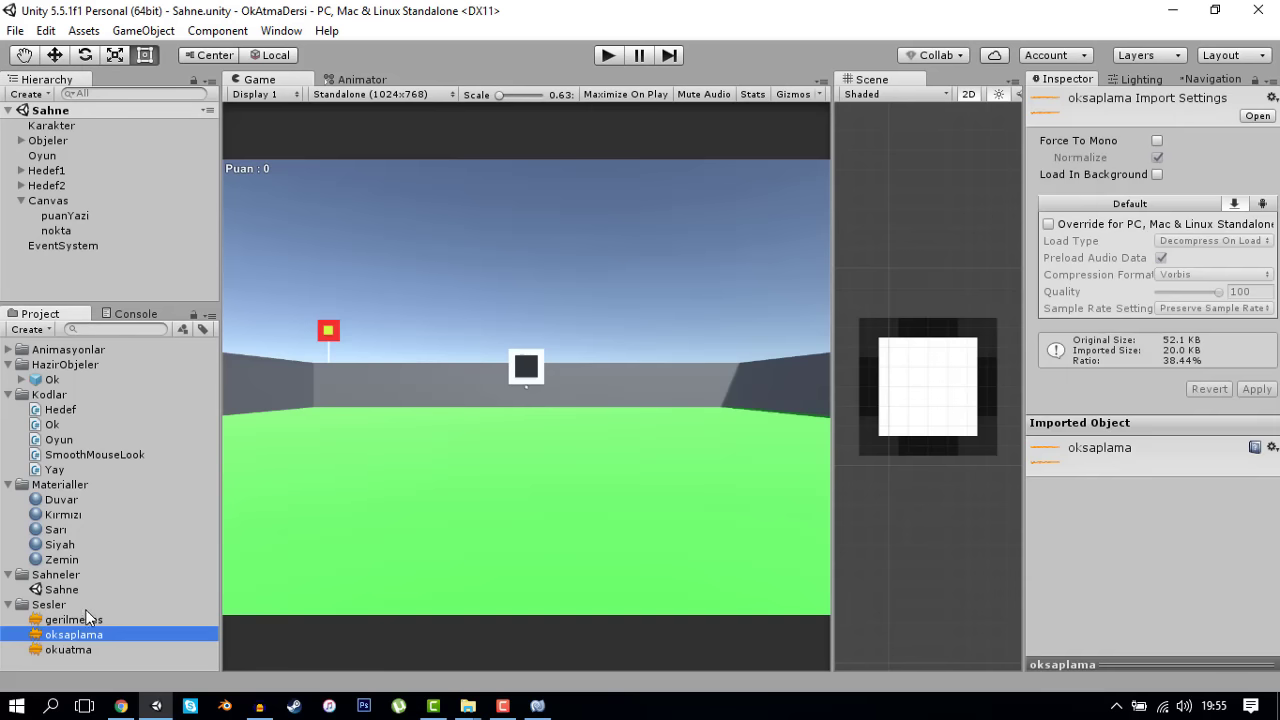
left_click(67, 668)
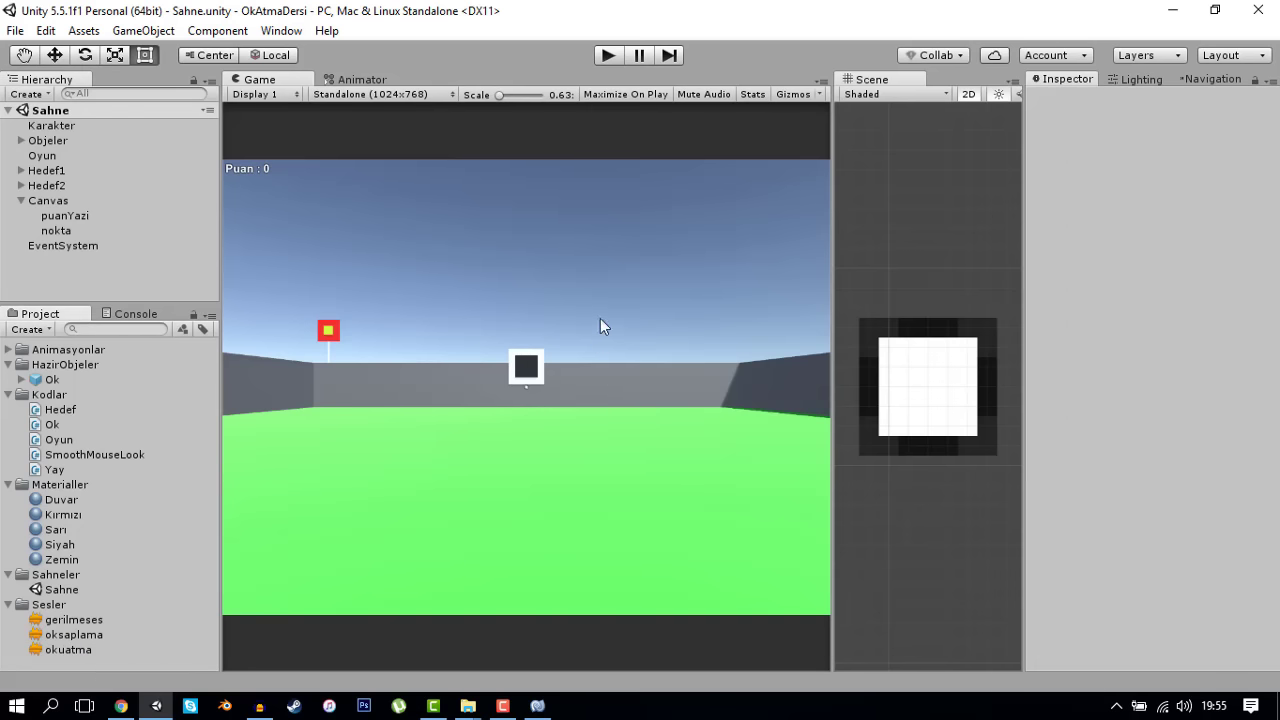
left_click(537, 706)
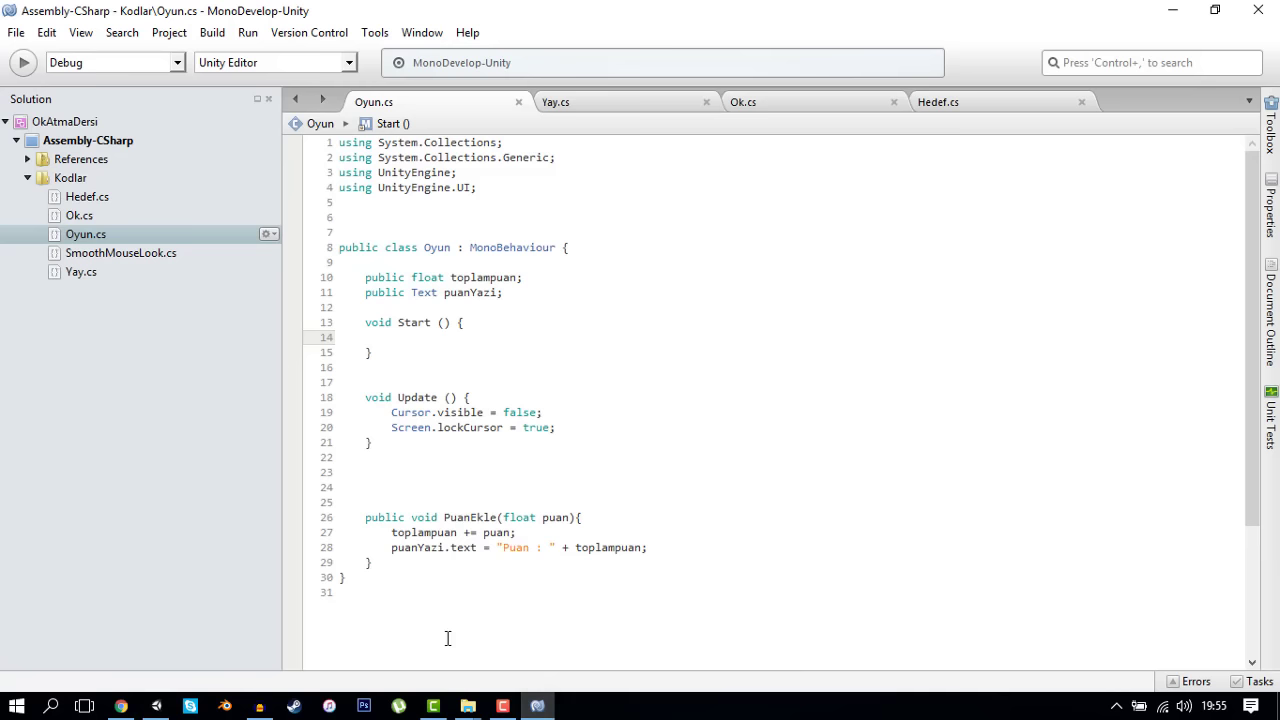
- In Yay.cs, declare a public AudioClip gerilmesesi field after checking the sound asset names
left_click(579, 103)
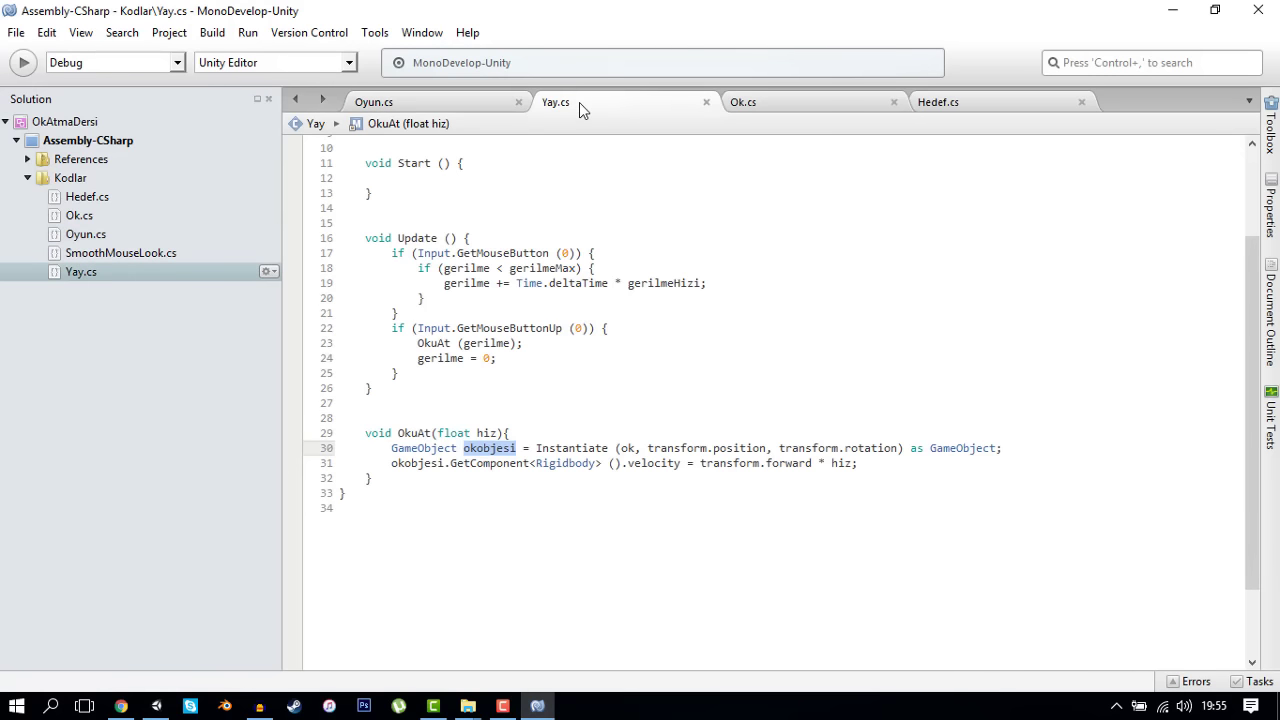
scroll(445, 457, "up", 3)
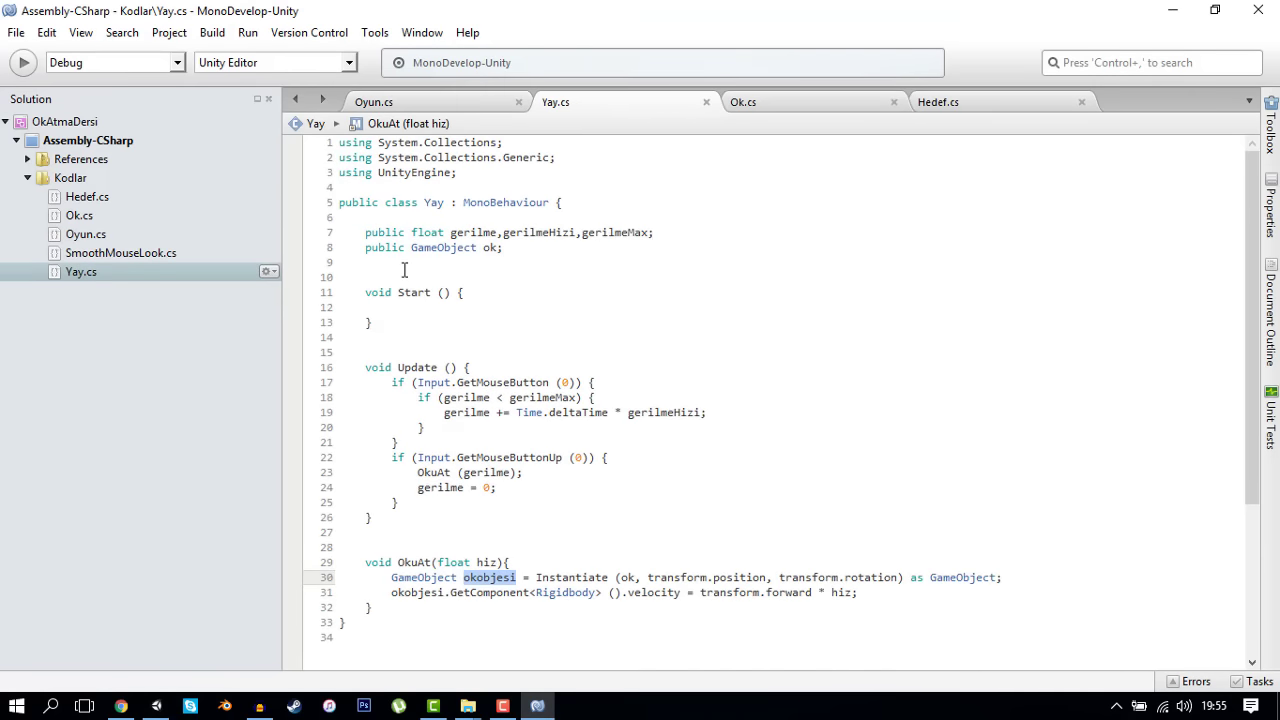
left_click(404, 270)
key("Return")
type("public ")
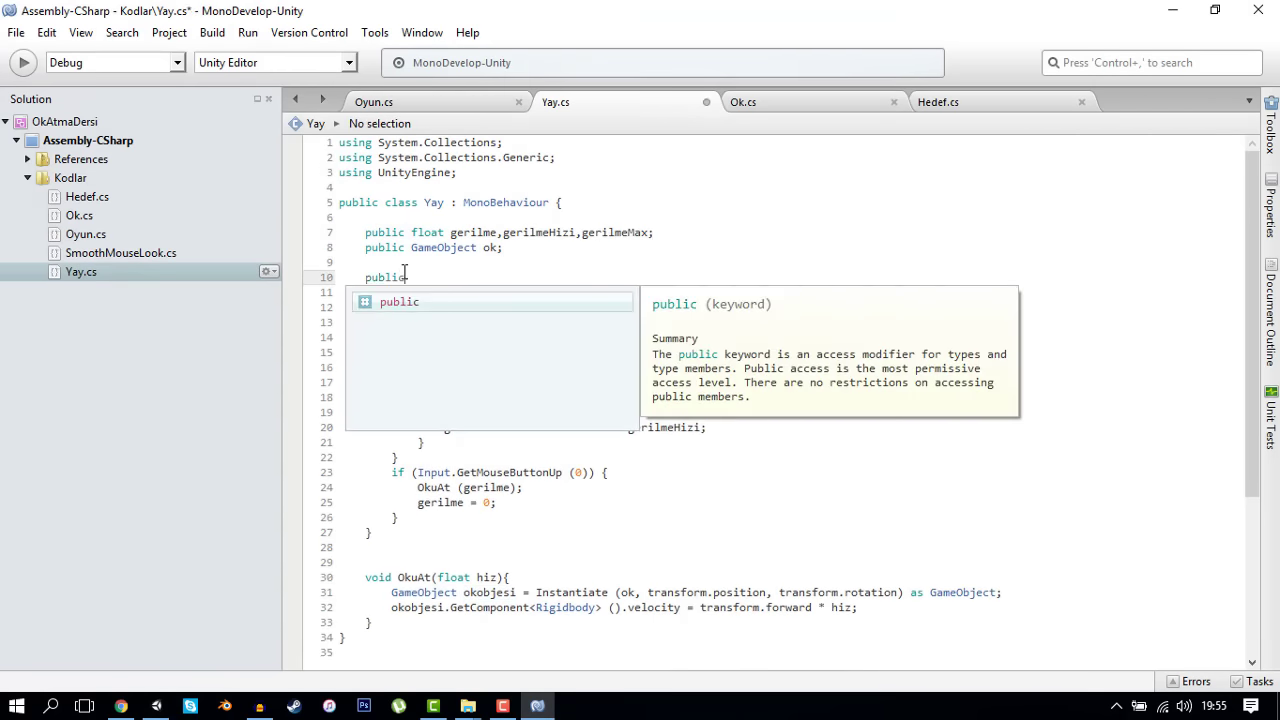
type("A")
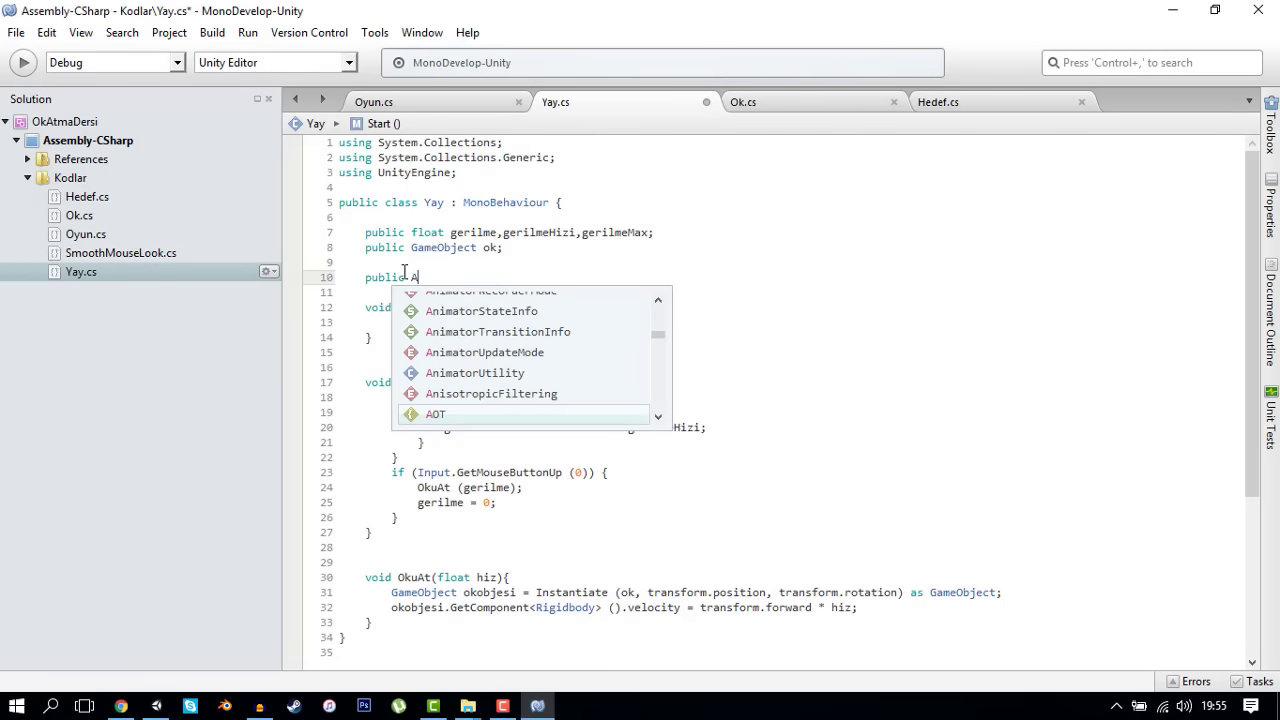
left_click(156, 706)
left_click(57, 637)
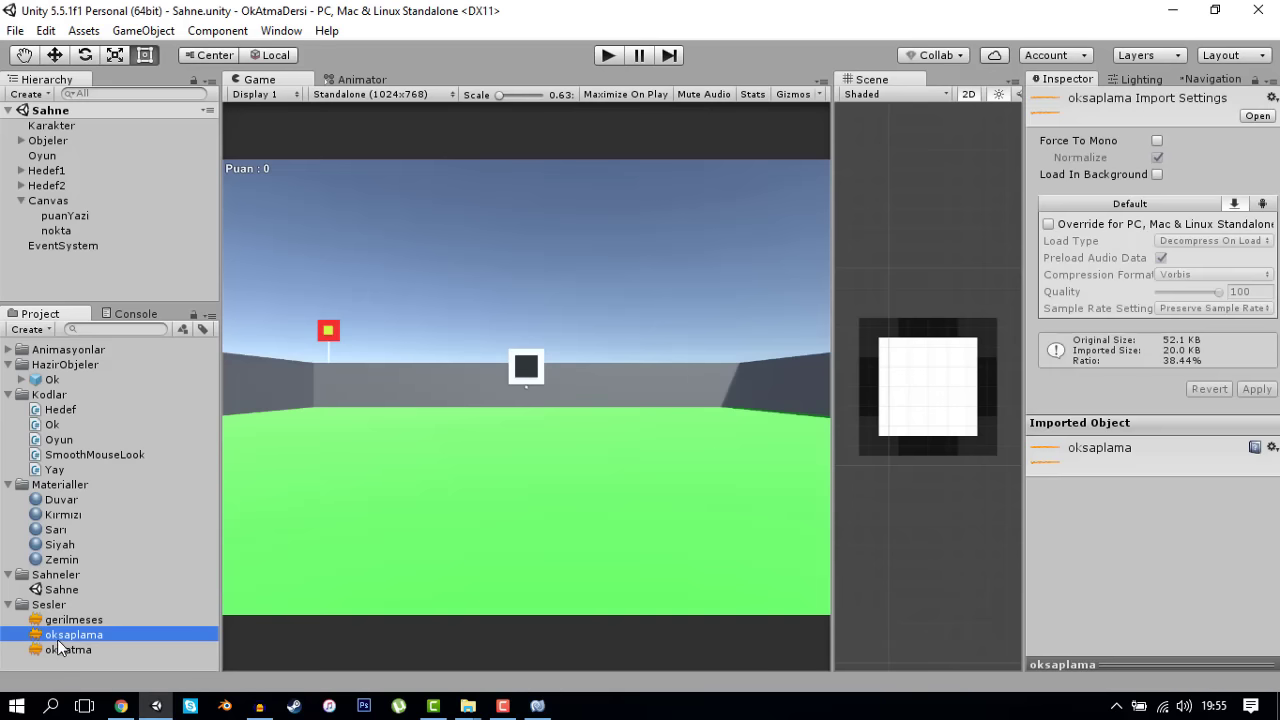
left_click(541, 707)
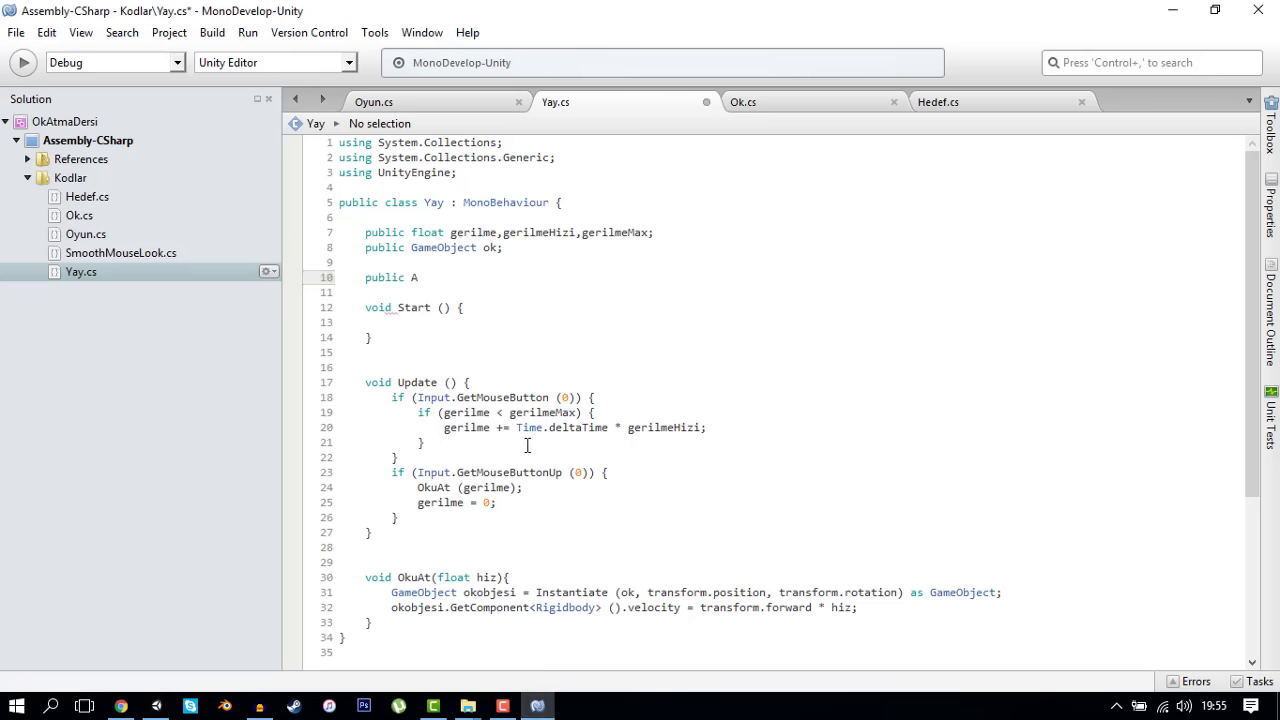
type("udioClip gerilmesesi")
type(" ;")
key("Return")
- Extend the declaration to 'public AudioClip gerilmesesi,atmasesi;' and save Yay.cs
type("pub")
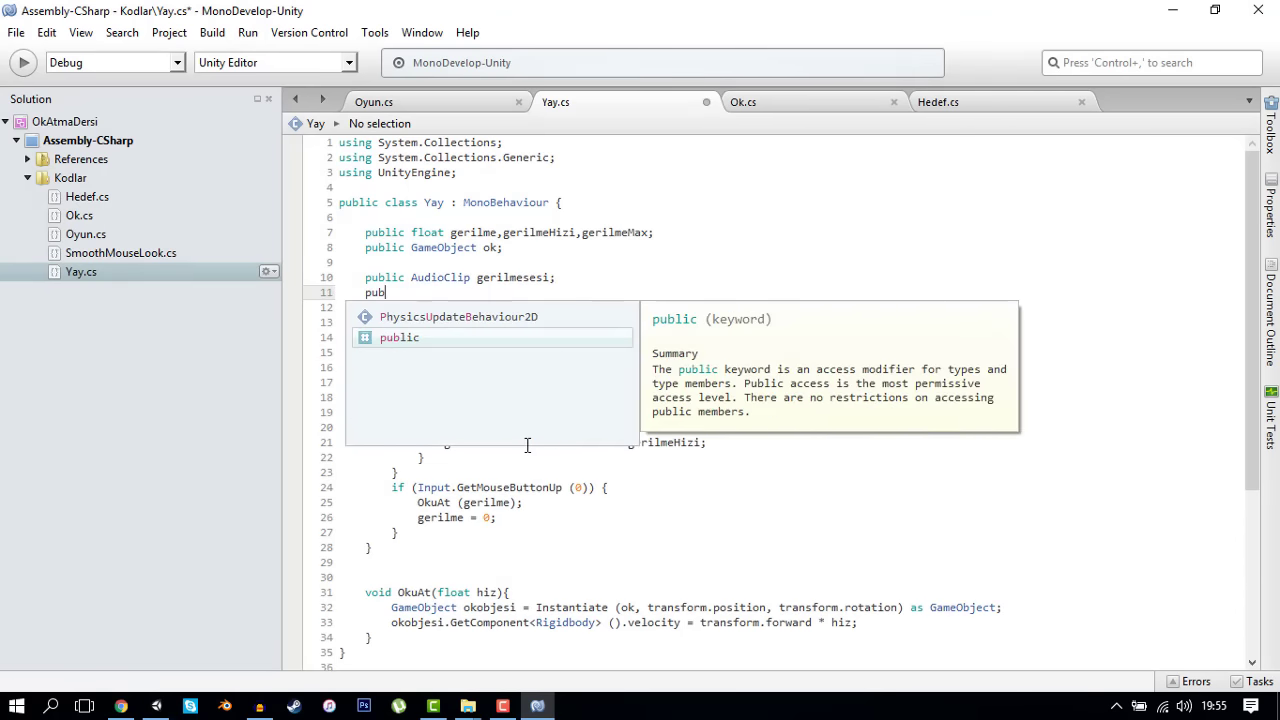
type("lic Aud")
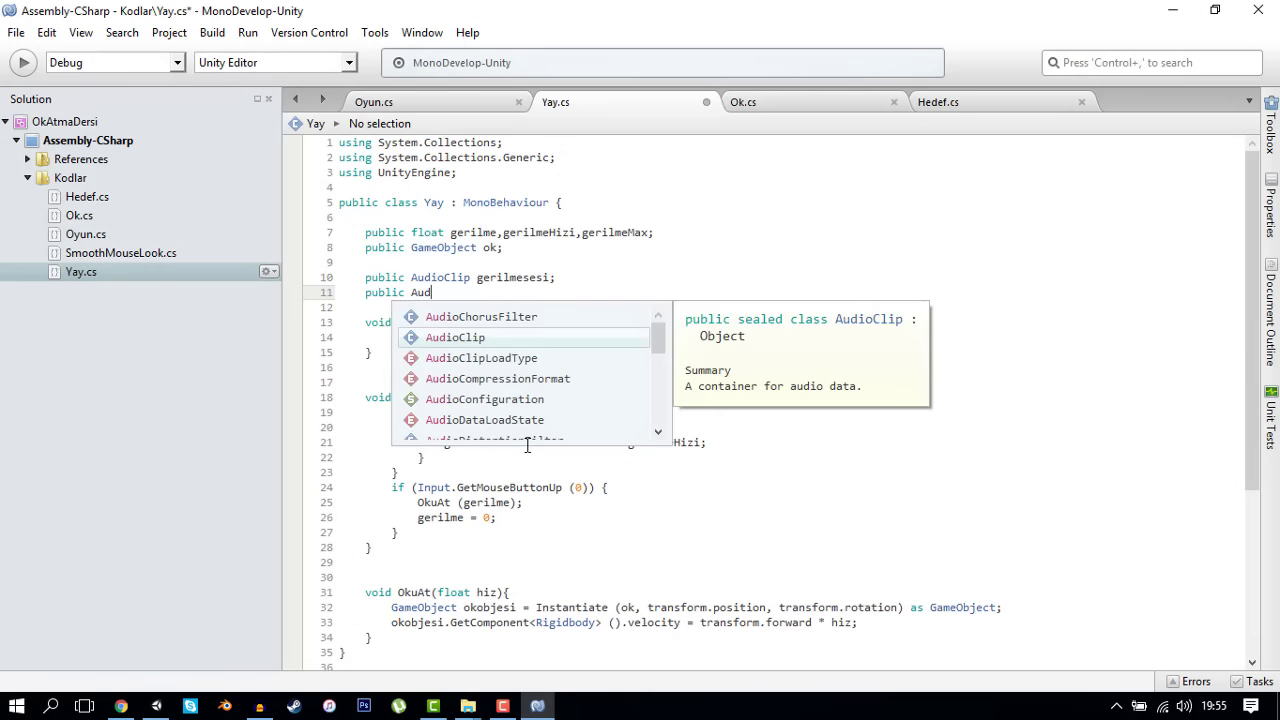
key("BackSpace")
key("BackSpace")
key("BackSpace")
key("BackSpace")
key("BackSpace")
key("BackSpace")
type(",atmase")
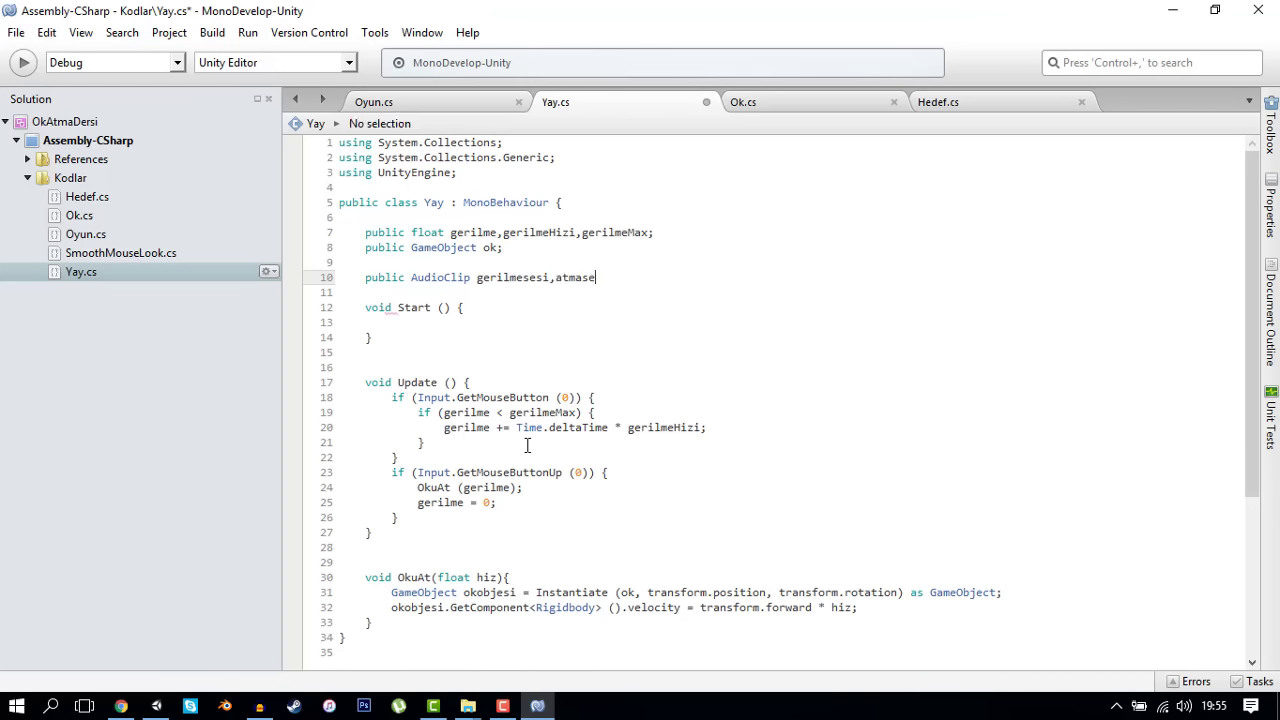
type("si;")
key("Return")
key("ctrl+s")
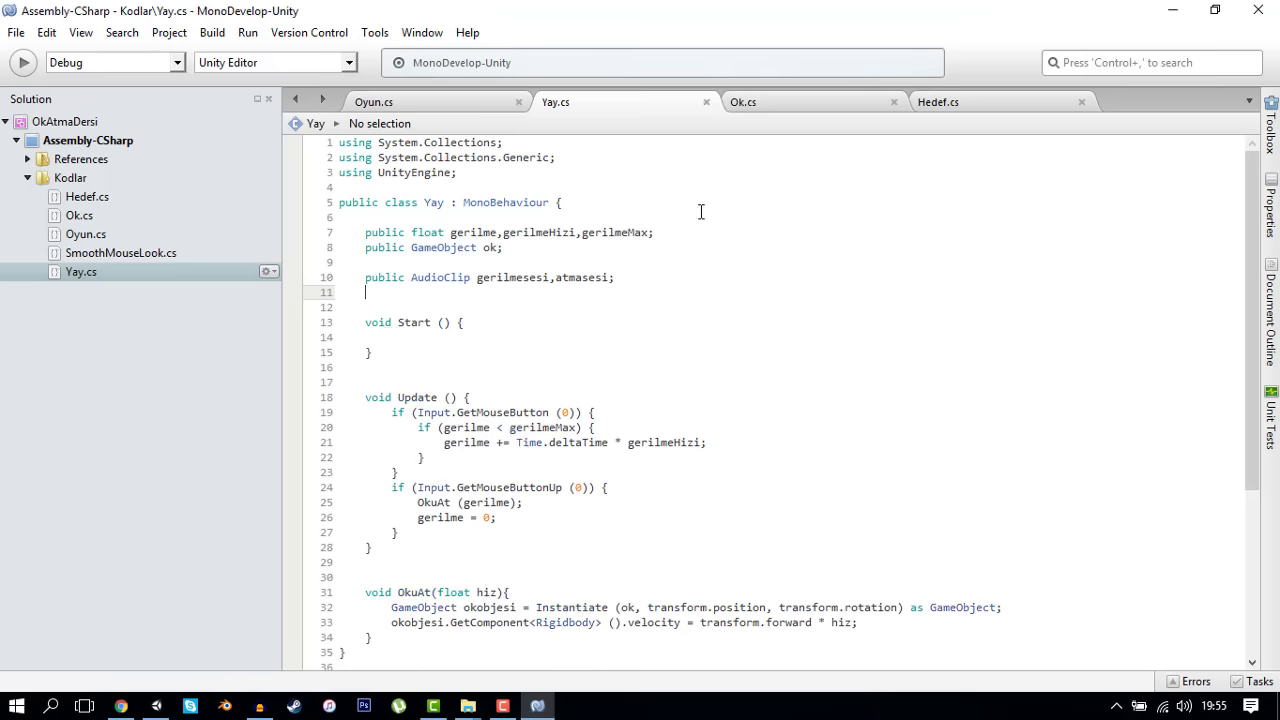
- Review Ok.cs's Rigidbody lines, then locate atmasesi and the mouse-release check in Update
left_click(772, 108)
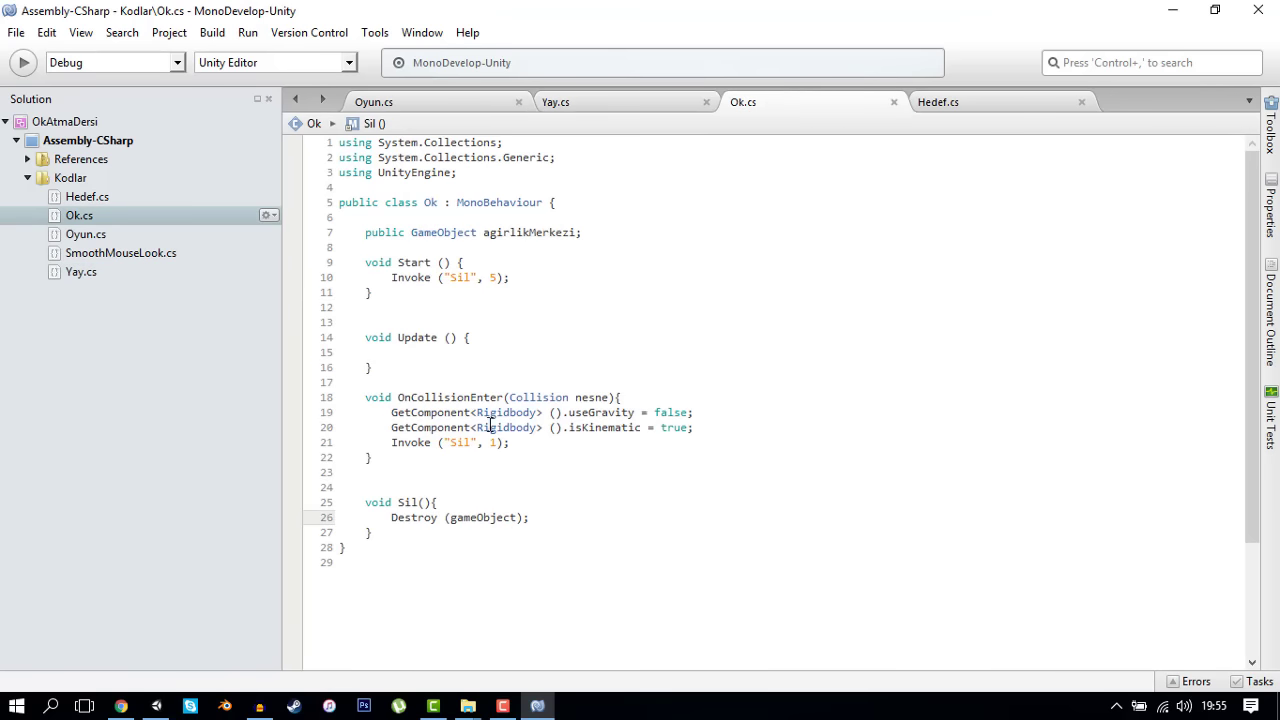
left_click_drag(702, 428, 480, 413)
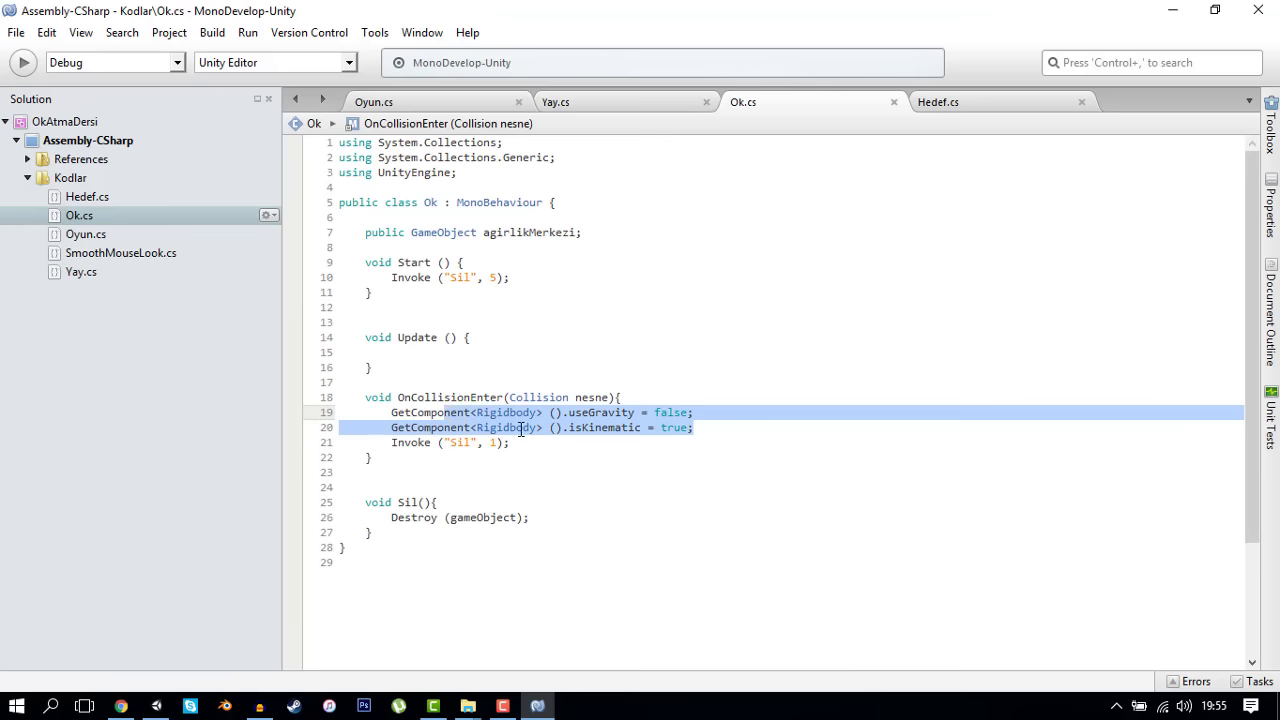
left_click(575, 101)
left_click(496, 277)
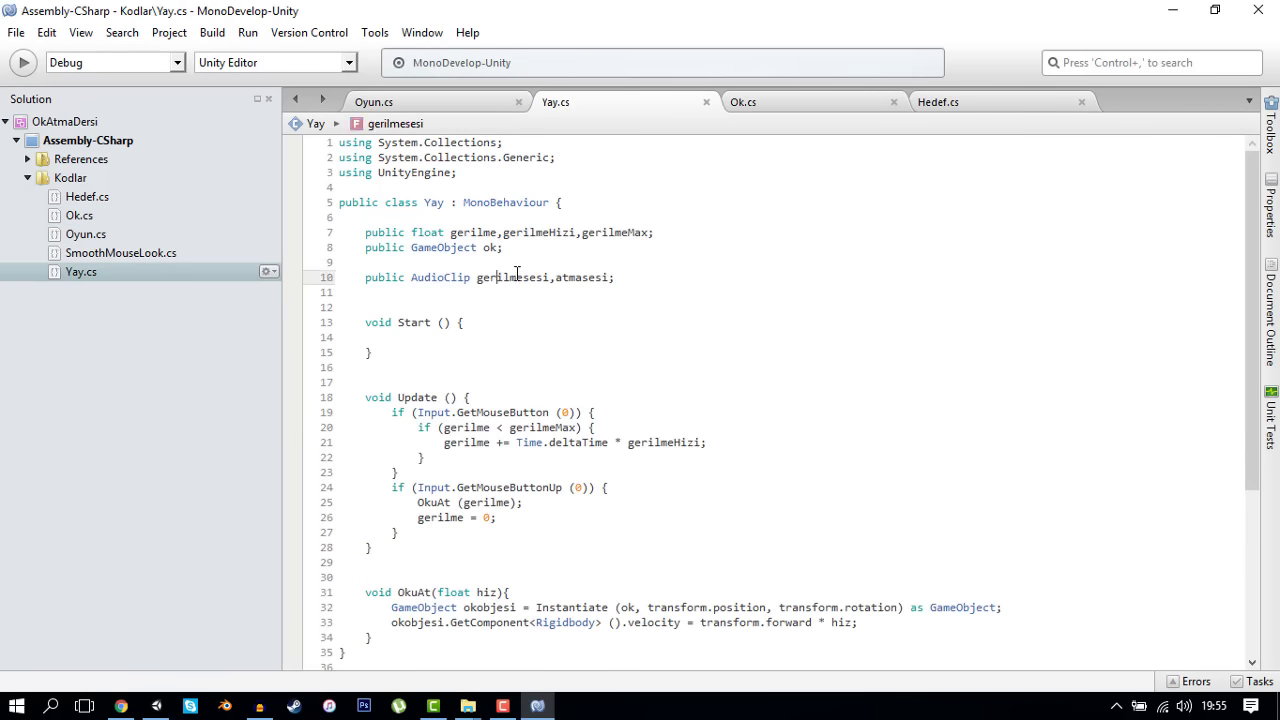
scroll(564, 294, "down", 3)
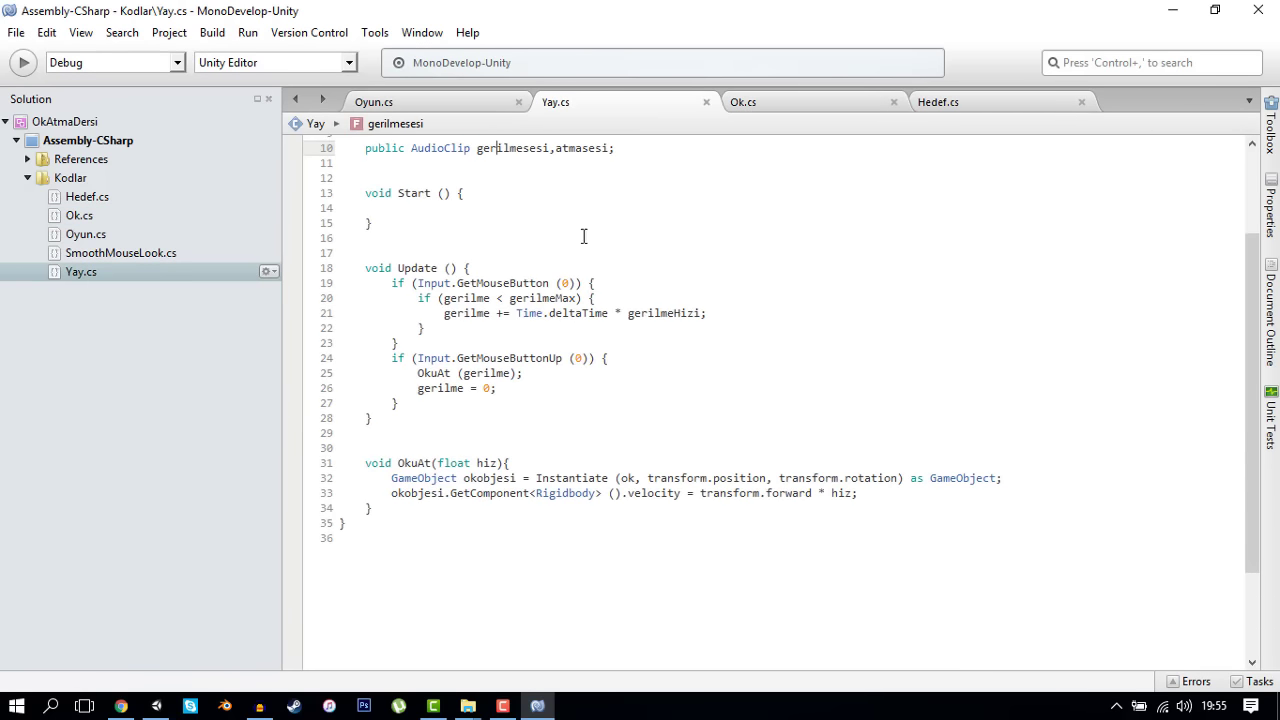
double_click(575, 148)
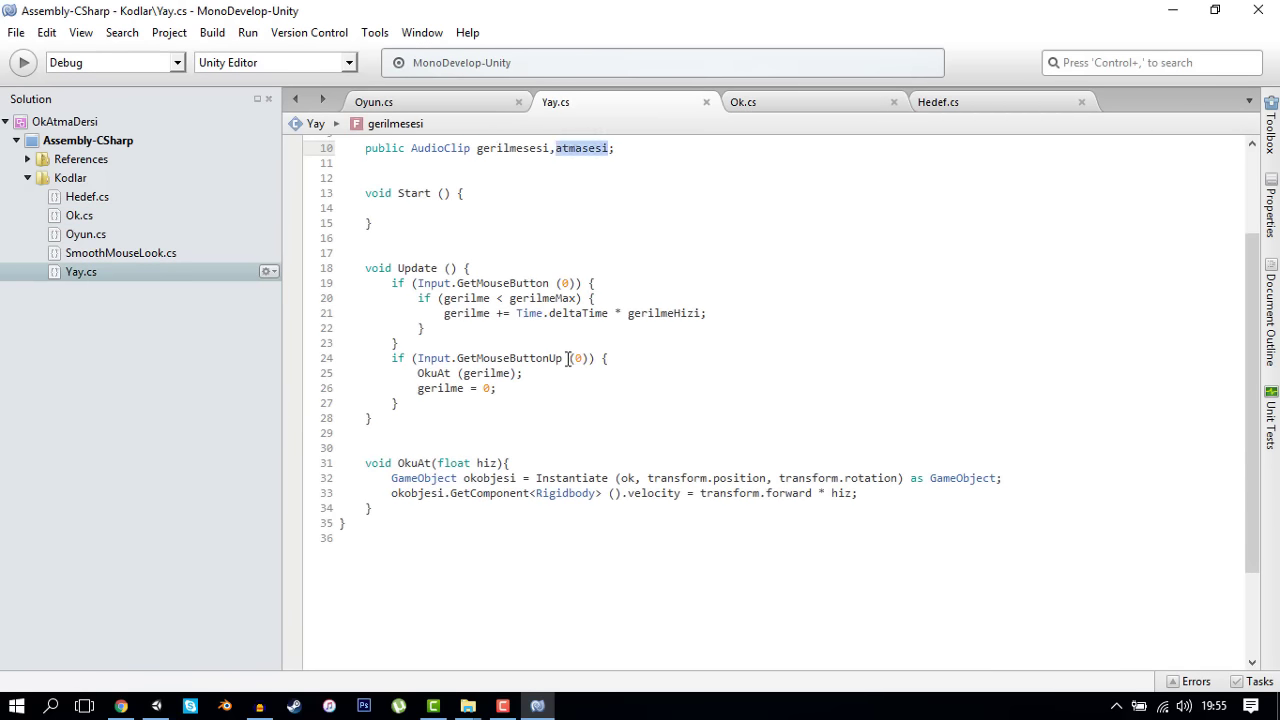
left_click_drag(566, 358, 398, 343)
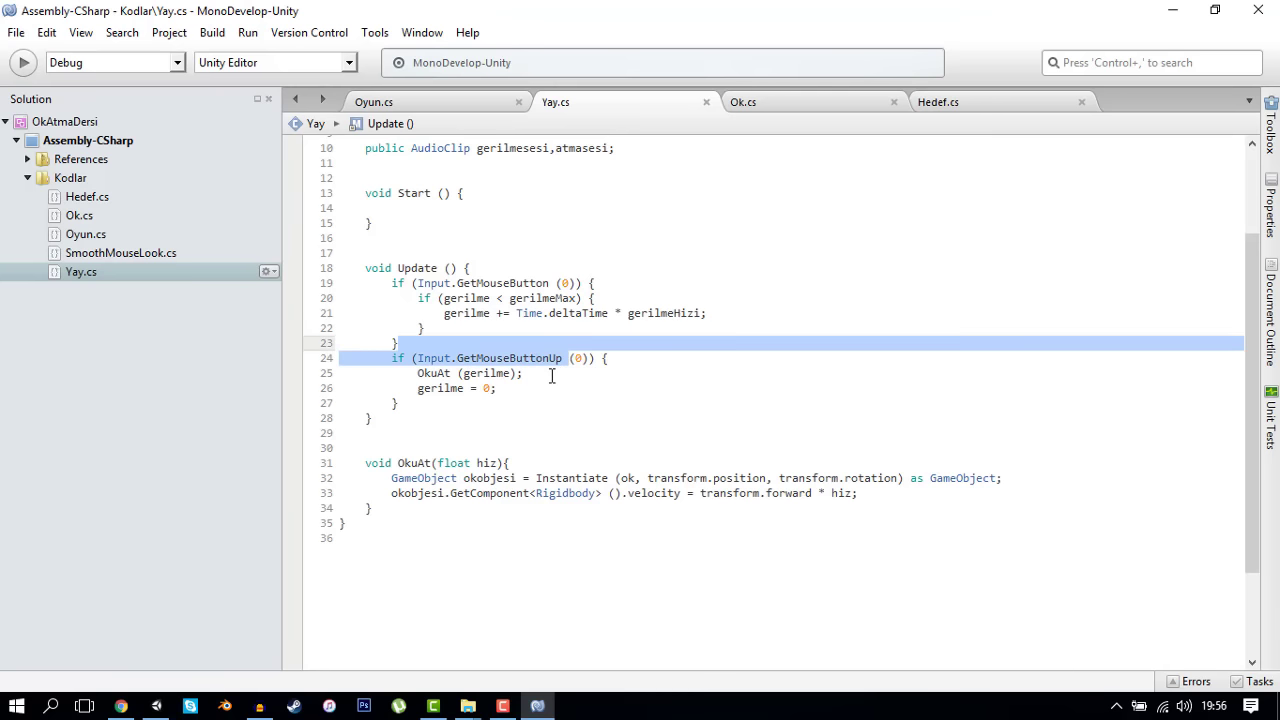
- Add 'GetComponent<AudioSource>().PlayOneShot(' on a new line after the OkuAt (gerilme) call
left_click(551, 376)
key("Return")
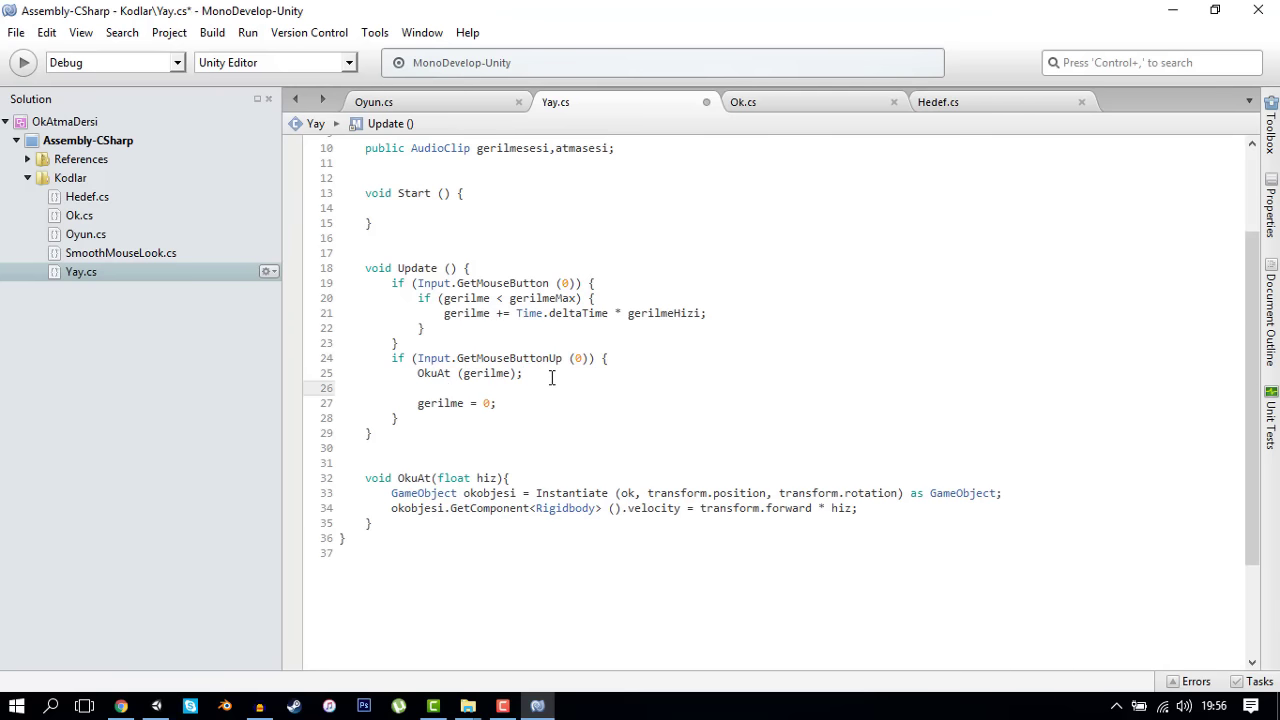
type("Get")
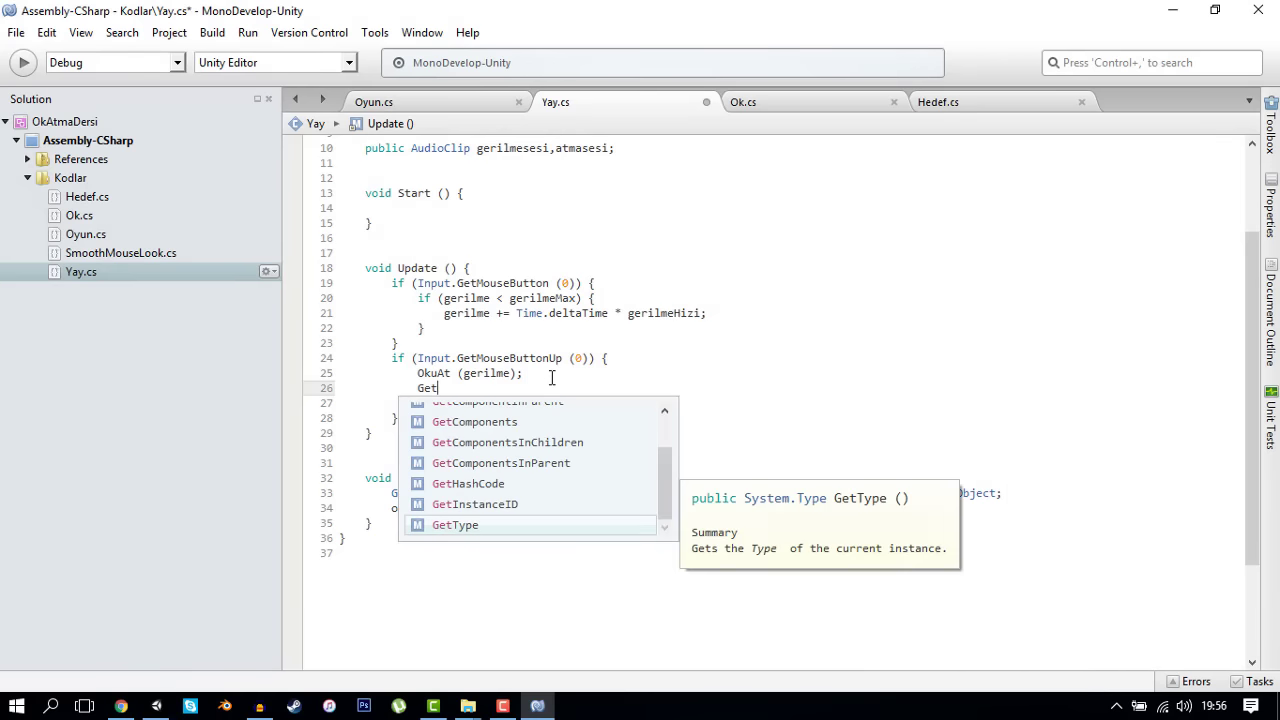
type("Component<>")
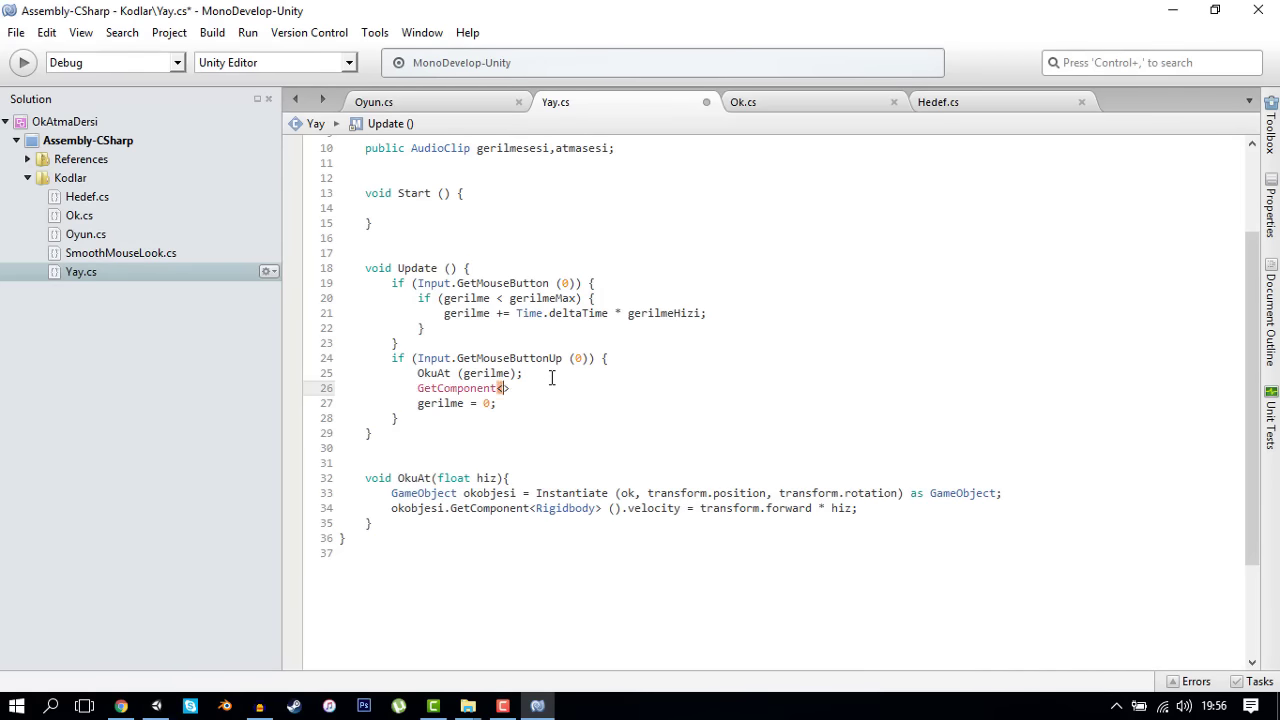
type("Audipo")
key("BackSpace")
key("BackSpace")
type("o")
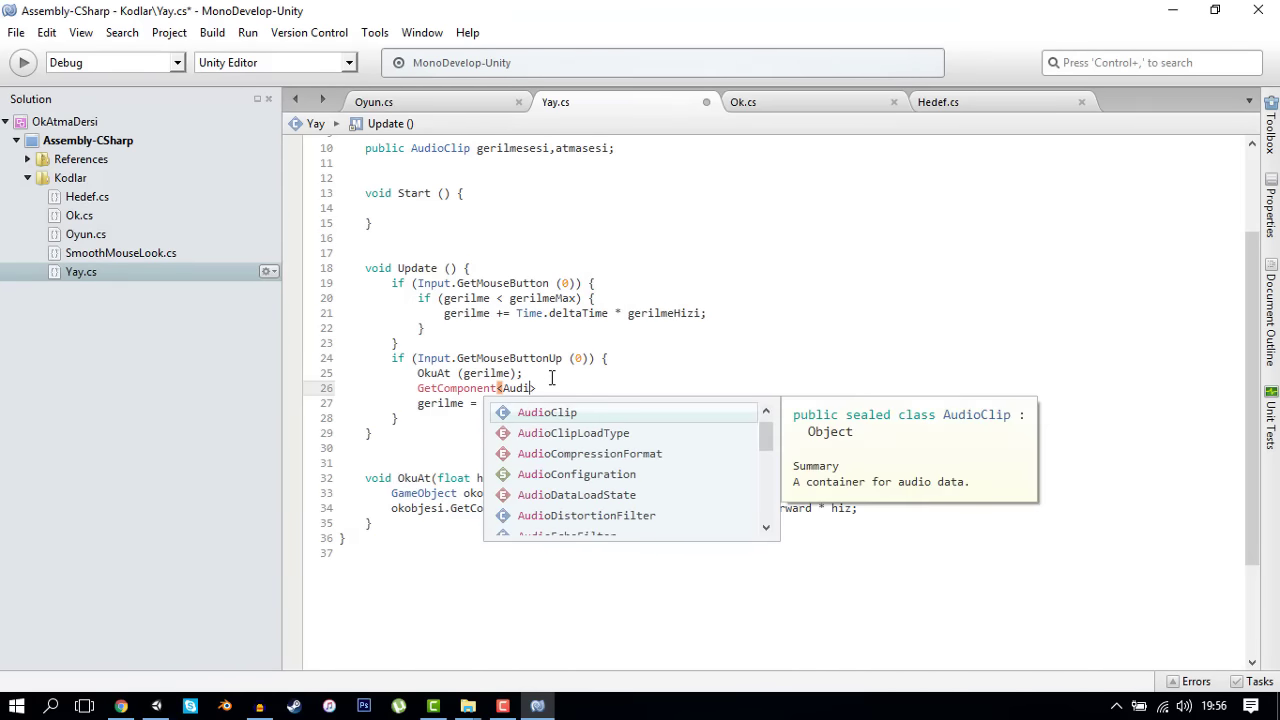
type("Sou")
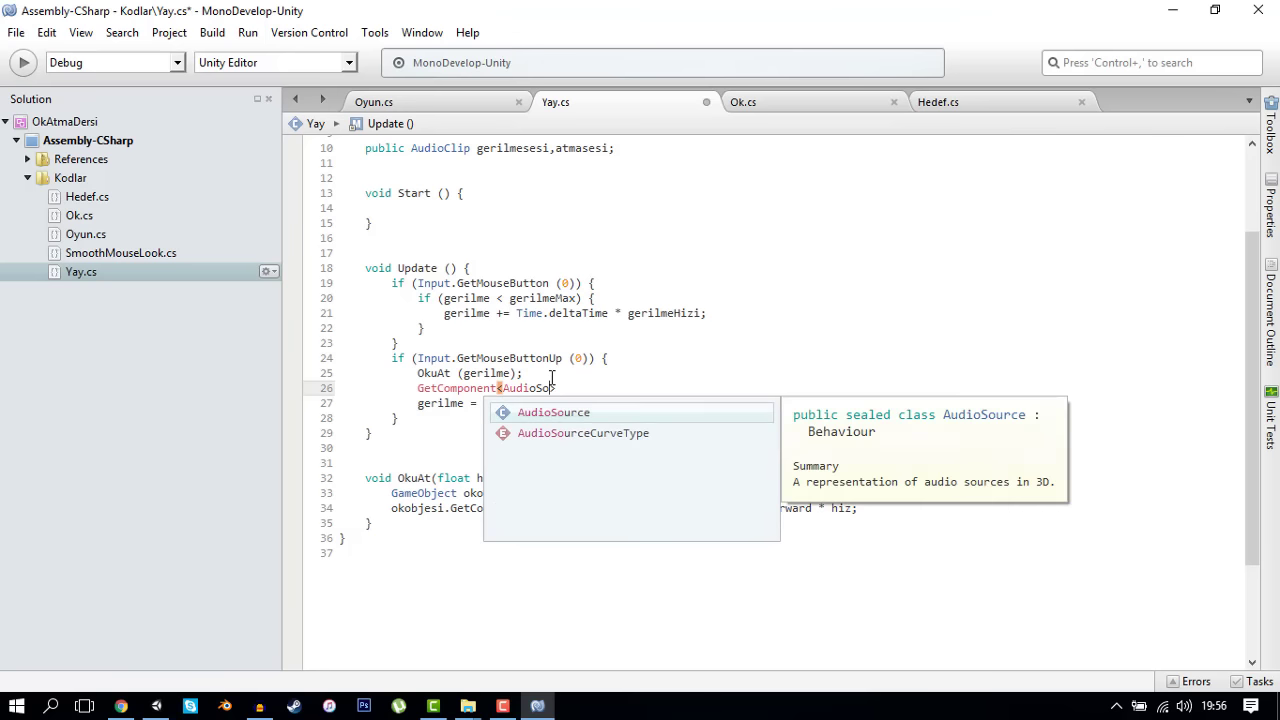
type("rce>().Pl")
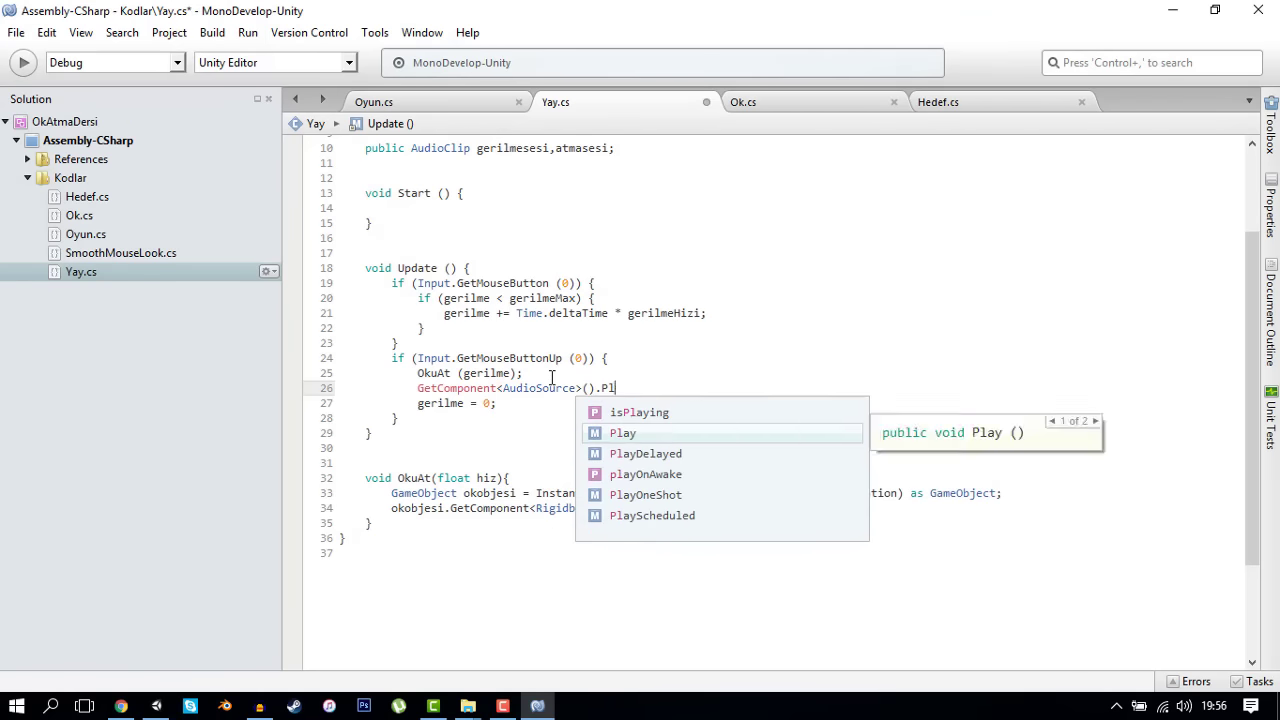
type("y")
key("BackSpace")
key("Down")
key("Down")
key("Down")
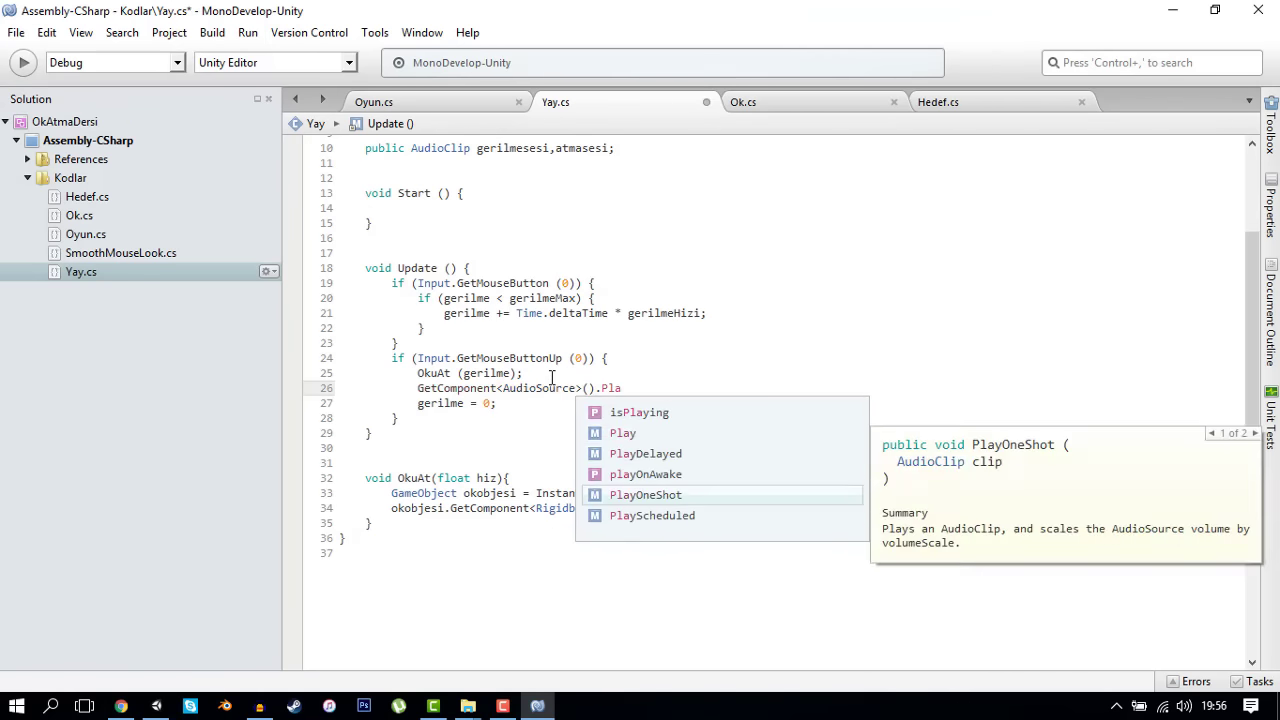
type("(")
- Pass atmasesi to PlayOneShot, end the statement with ';', and save Yay.cs
left_click(551, 377)
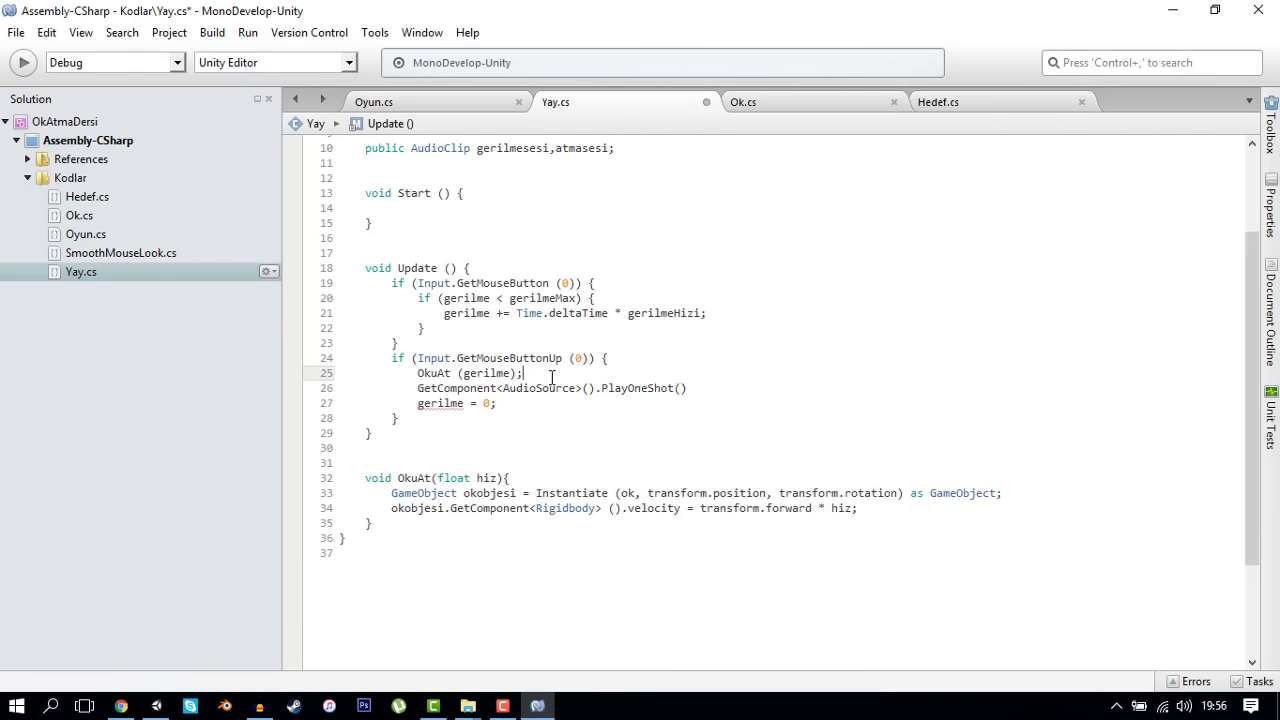
type("atma")
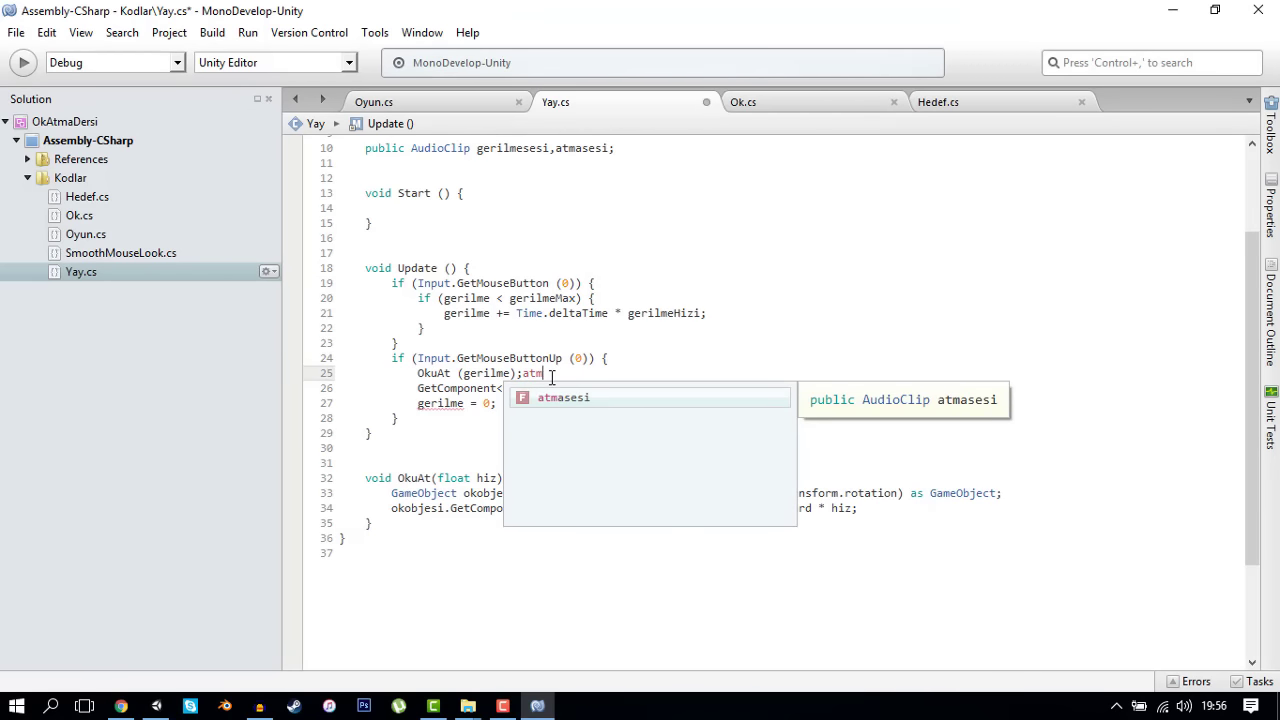
key("BackSpace")
key("BackSpace")
key("BackSpace")
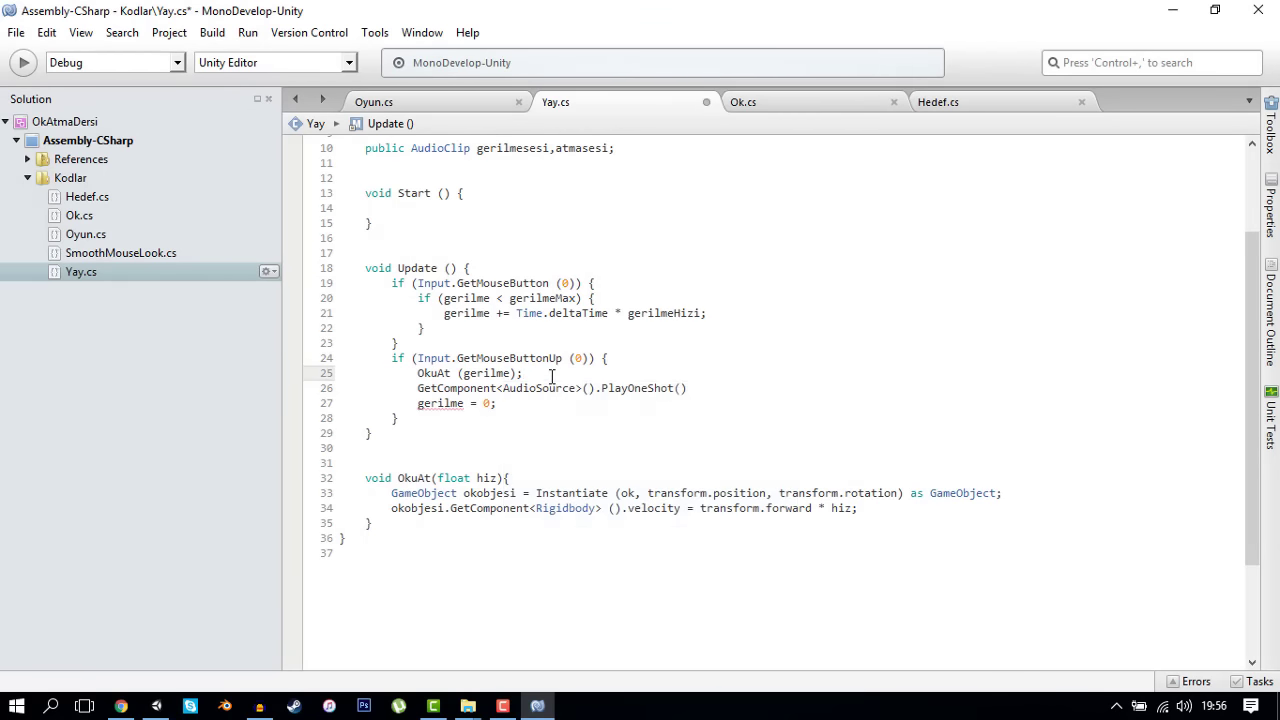
left_click(675, 387)
type(")")
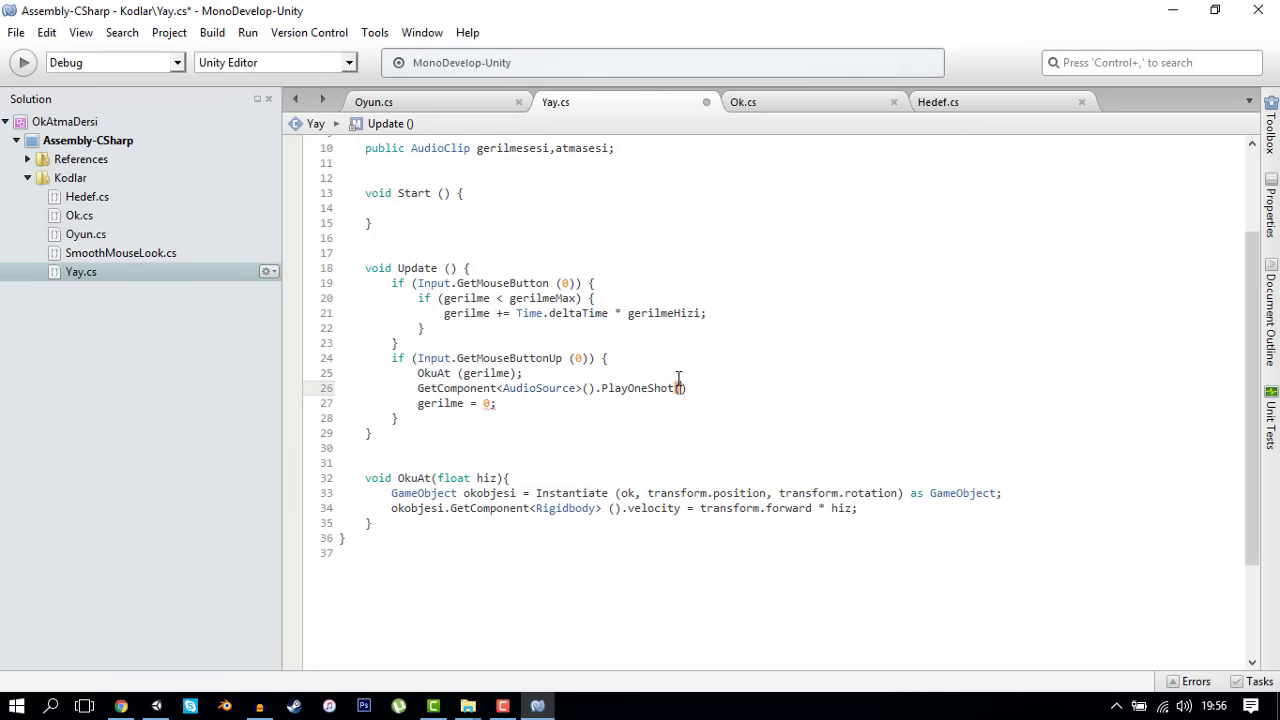
type("atma")
key("Return")
type(";")
key("ctrl+s")
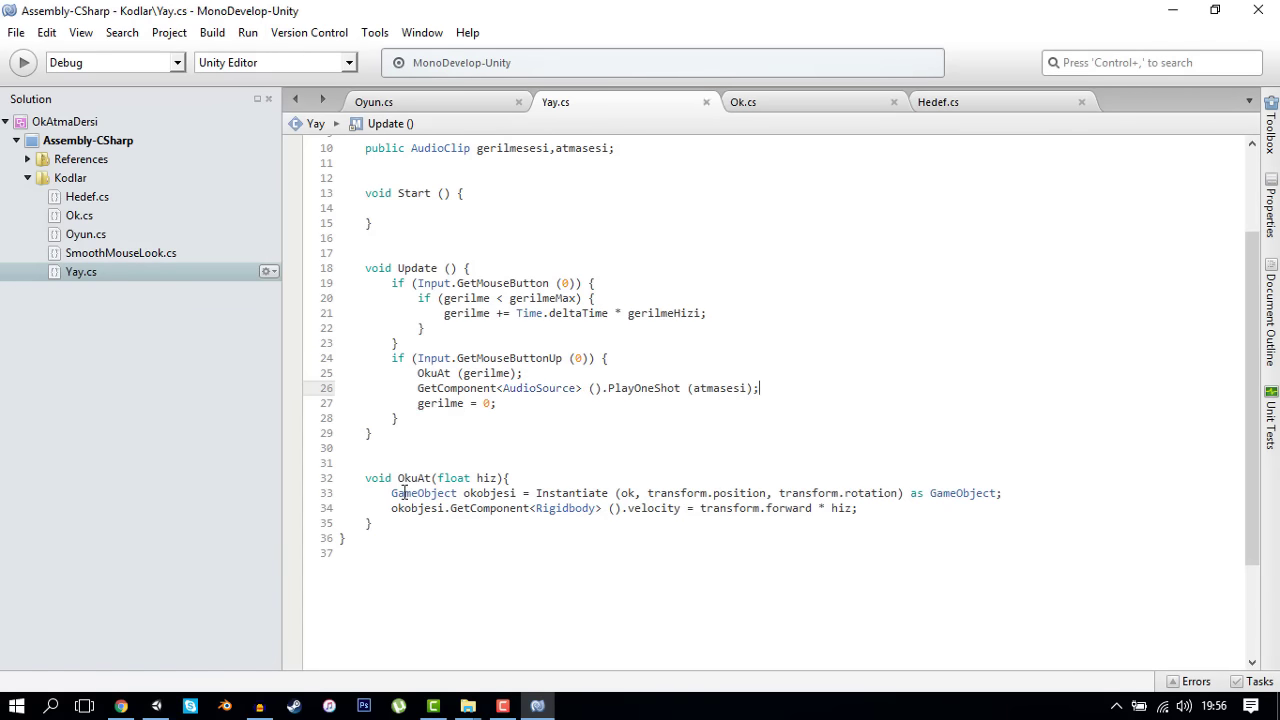
left_click(156, 706)
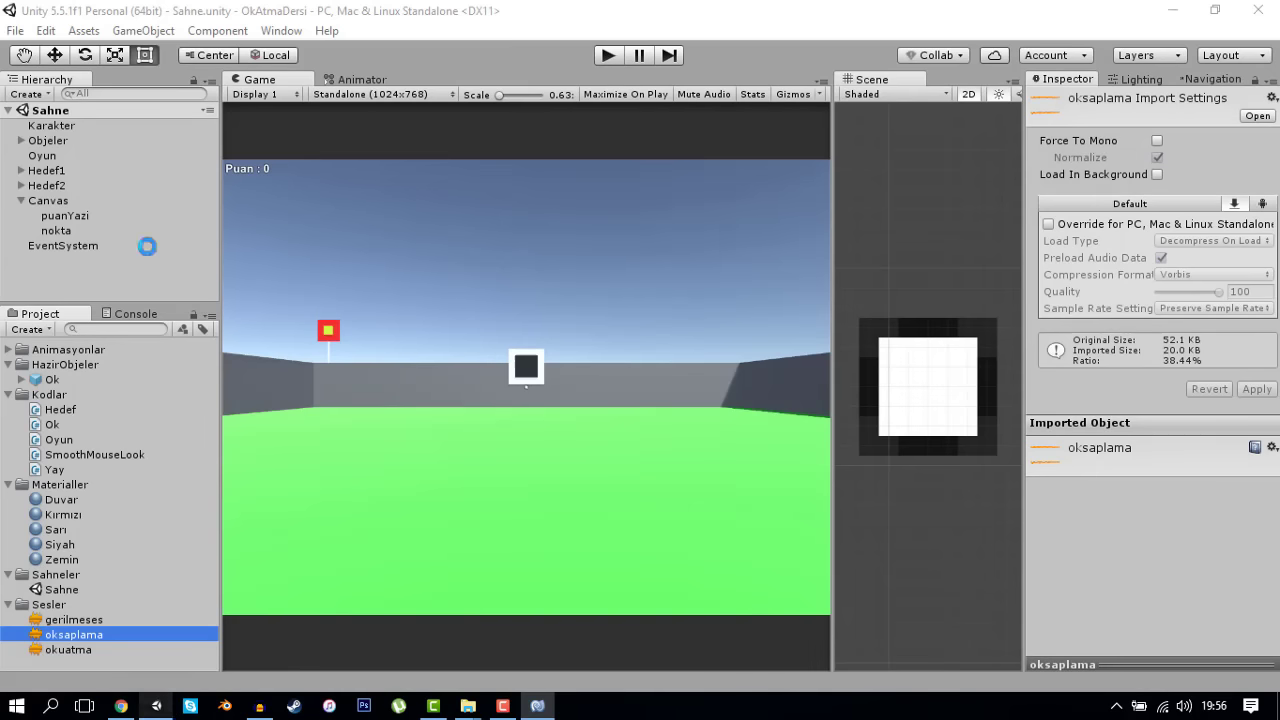
- Add an Audio Source component to the Karakter camera via an 'aUS' component search
left_click(70, 127)
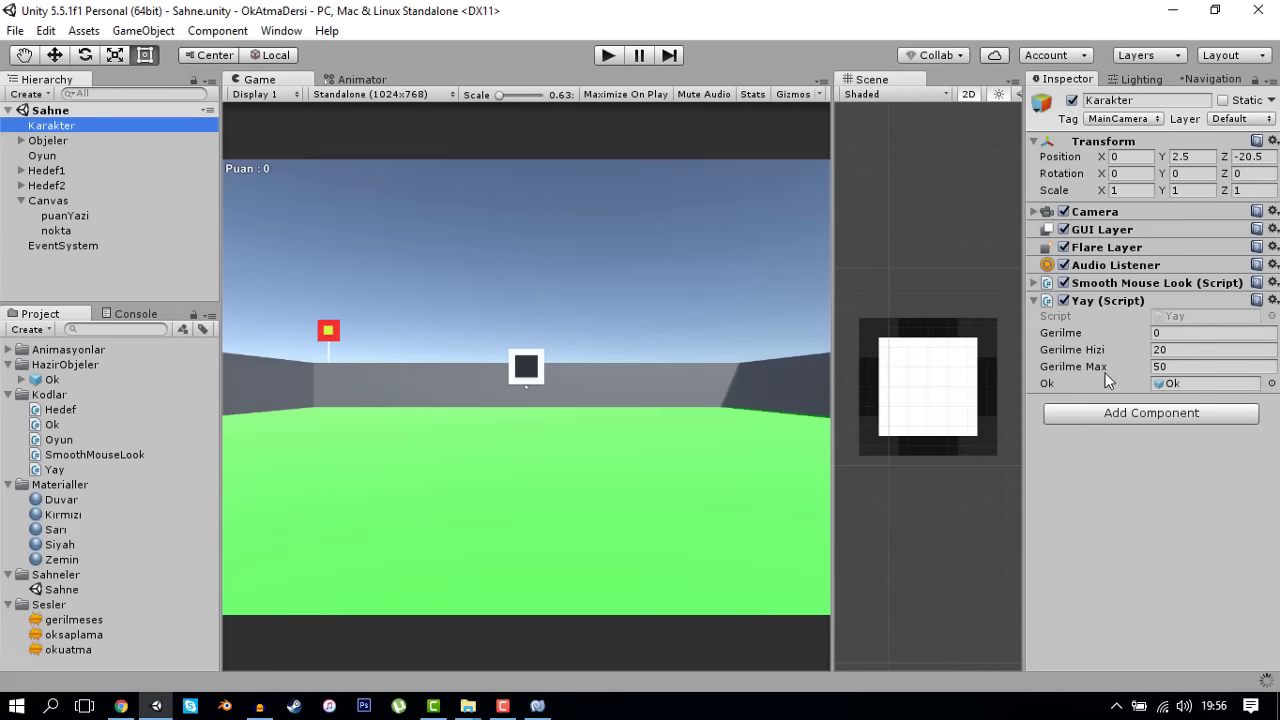
left_click(1127, 446)
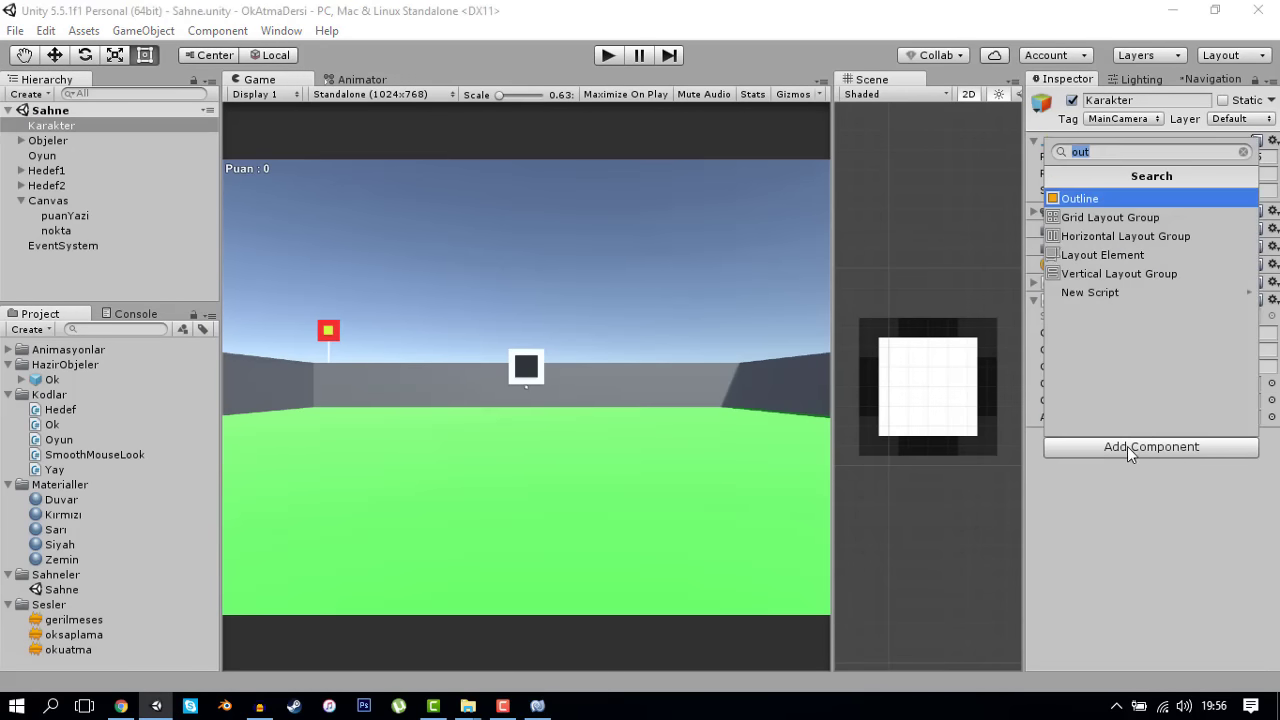
key("BackSpace")
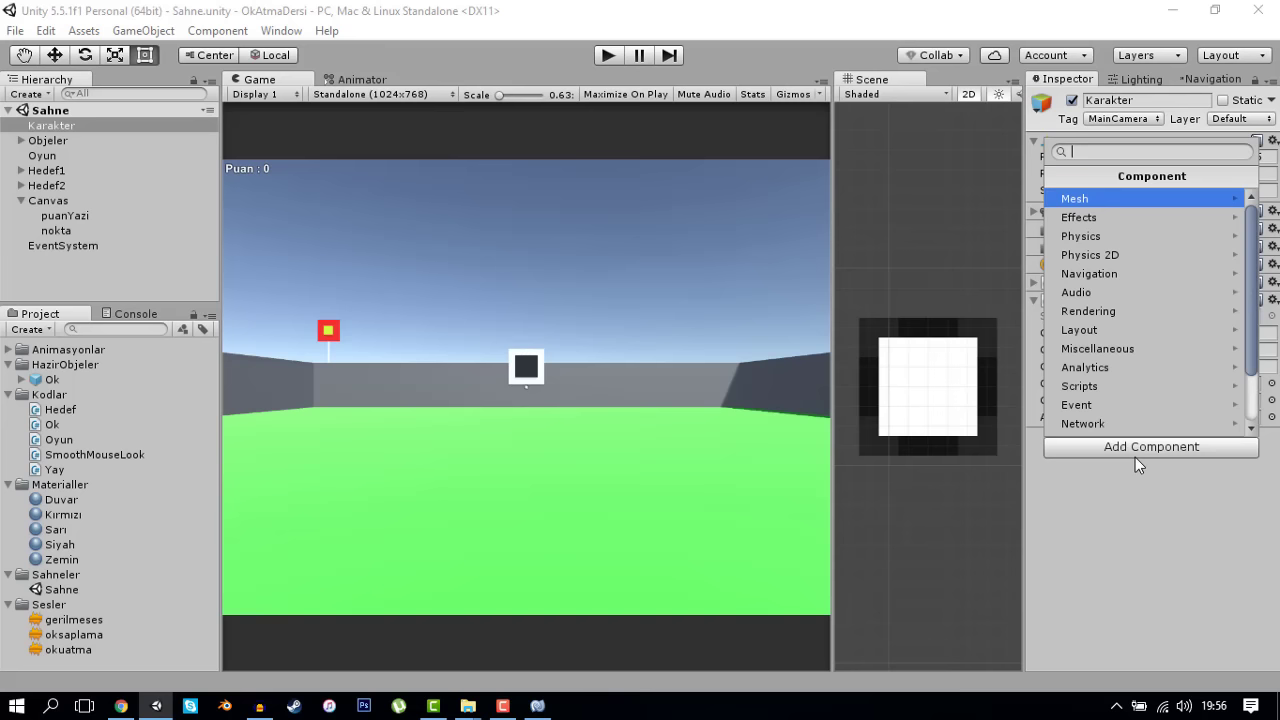
type("aU")
key("BackSpace")
key("BackSpace")
type("aU")
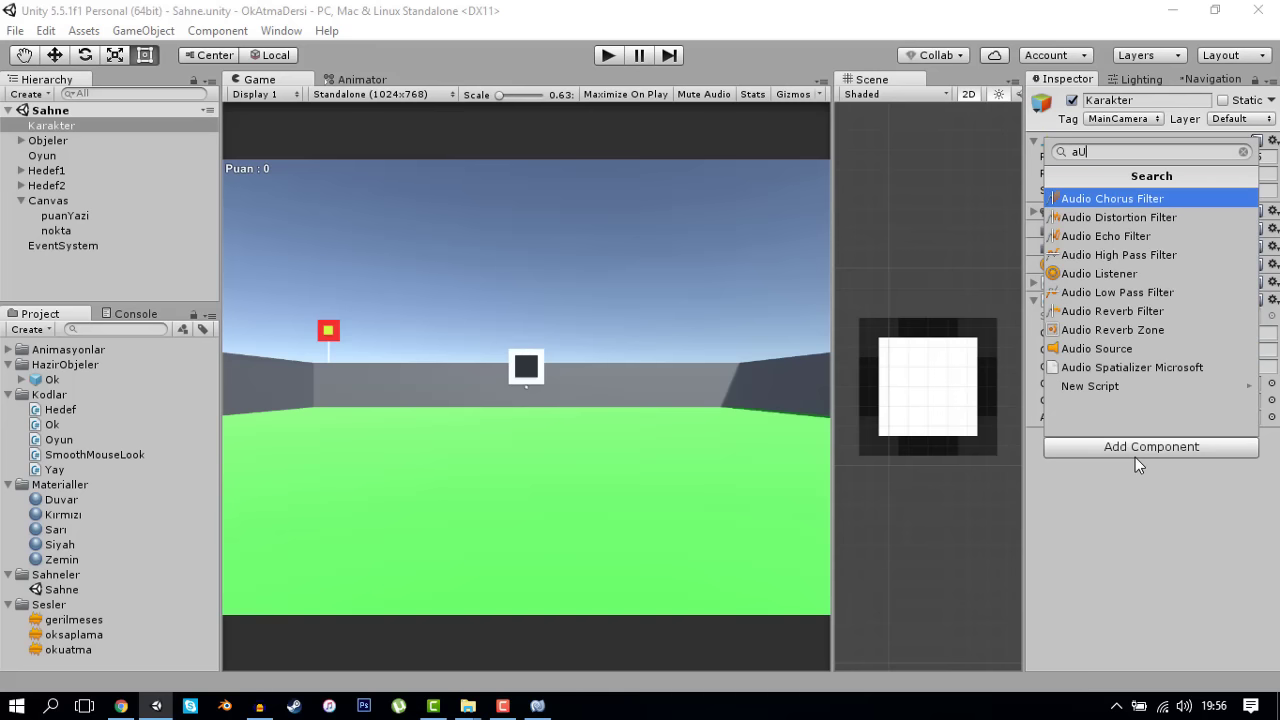
type("S")
key("Return")
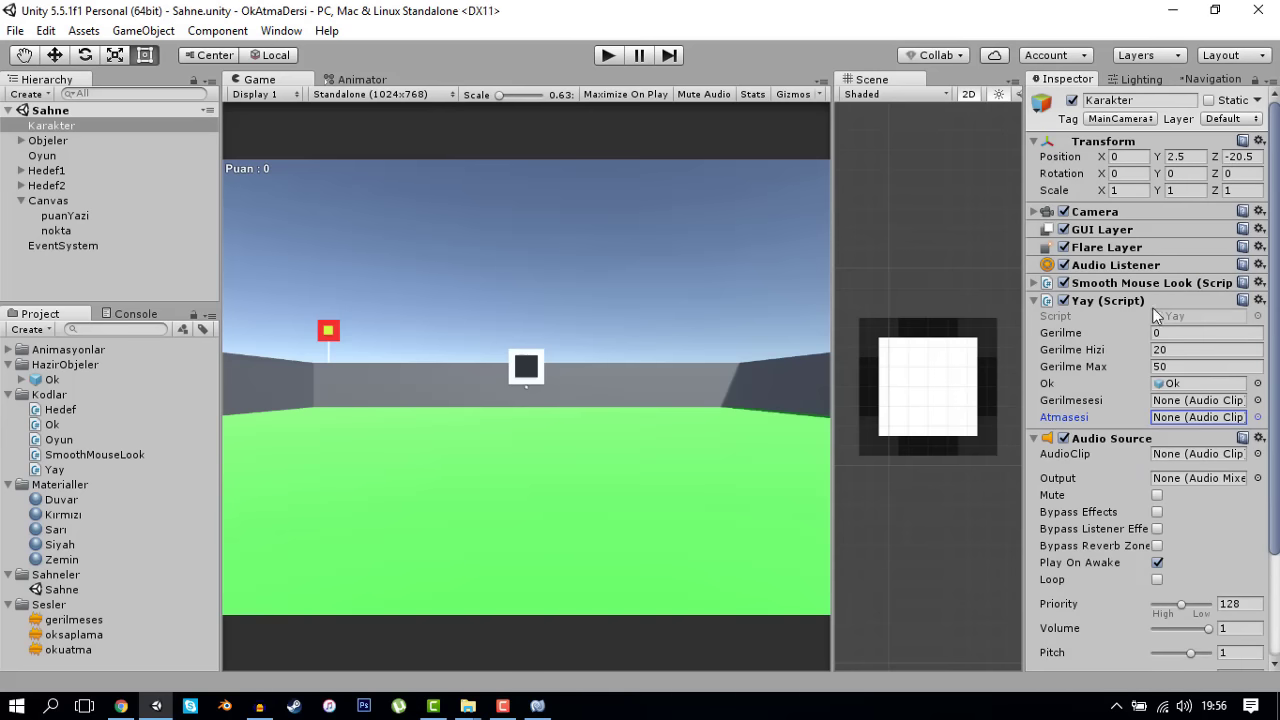
- Turn off Play On Awake on Karakter's new Audio Source, leaving no clip assigned
left_click(1109, 298)
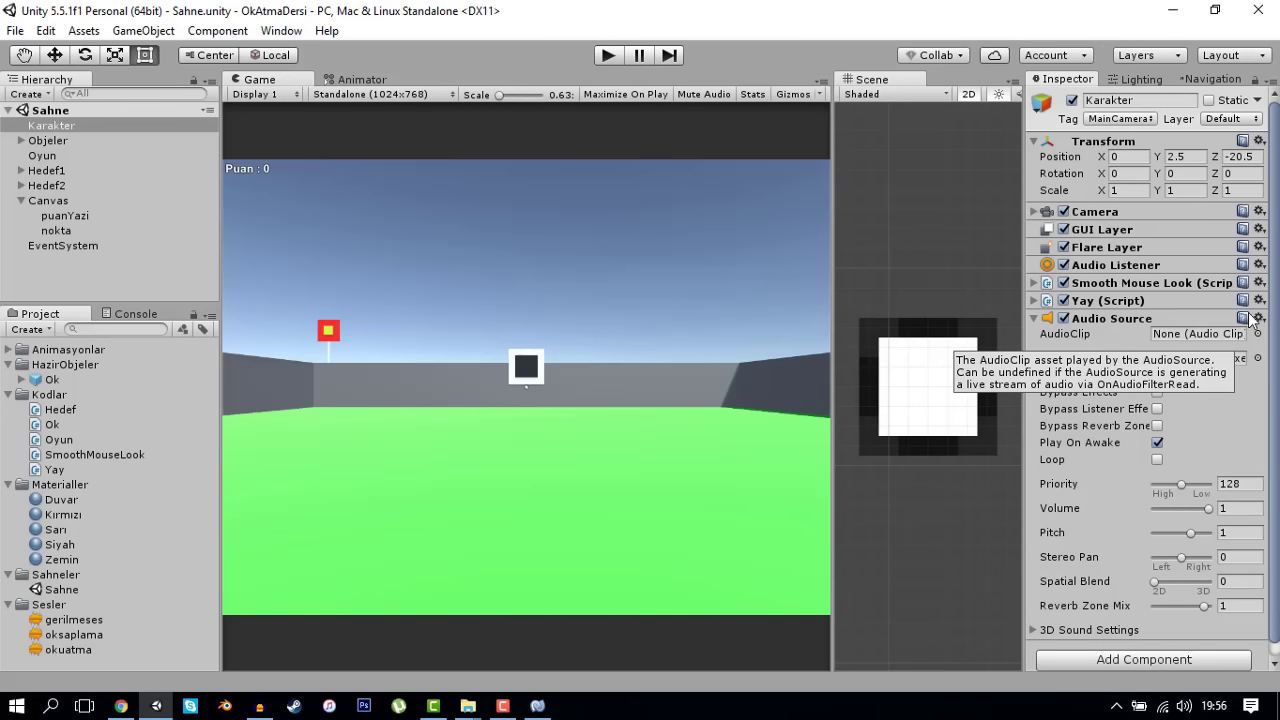
left_click(1258, 266)
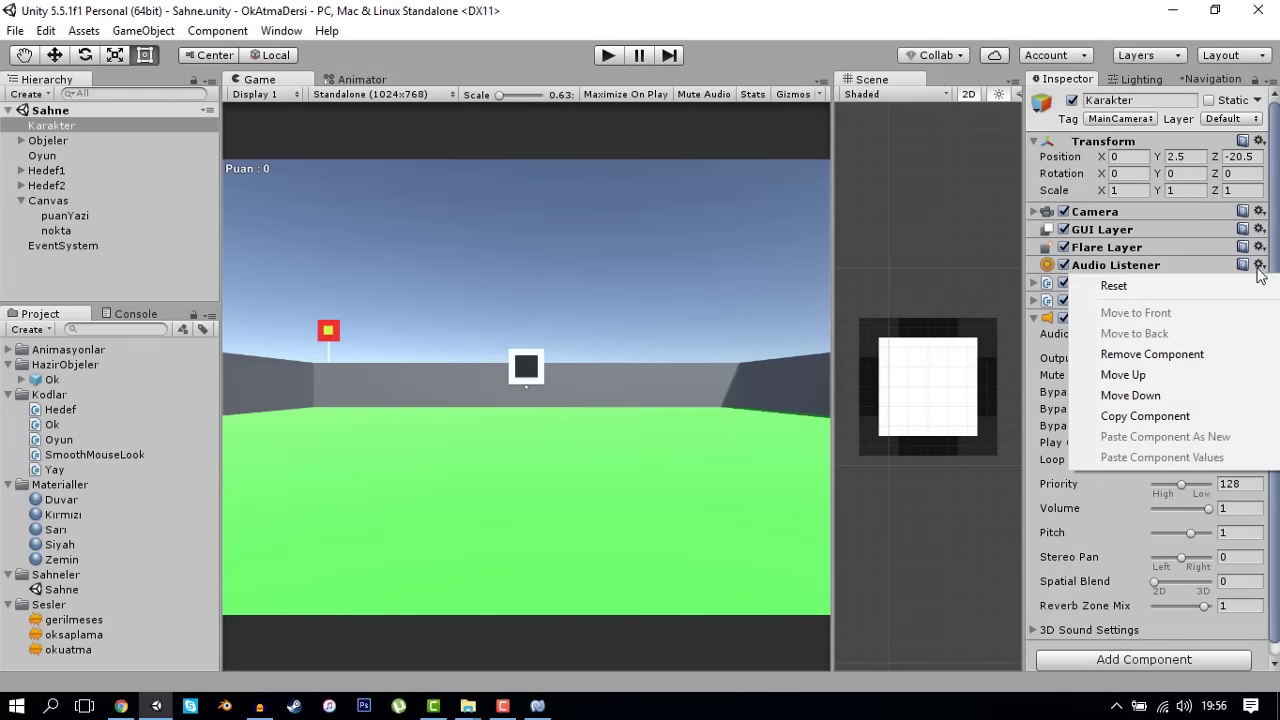
left_click(1194, 266)
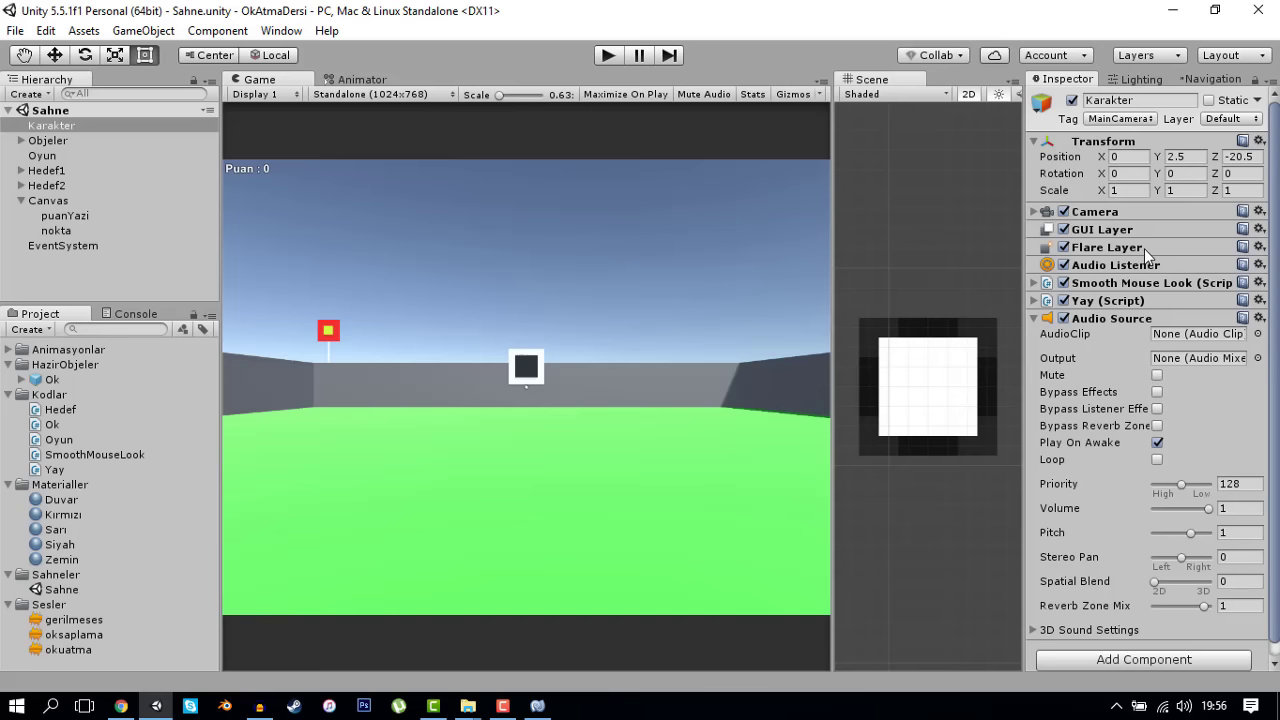
left_click(15, 287)
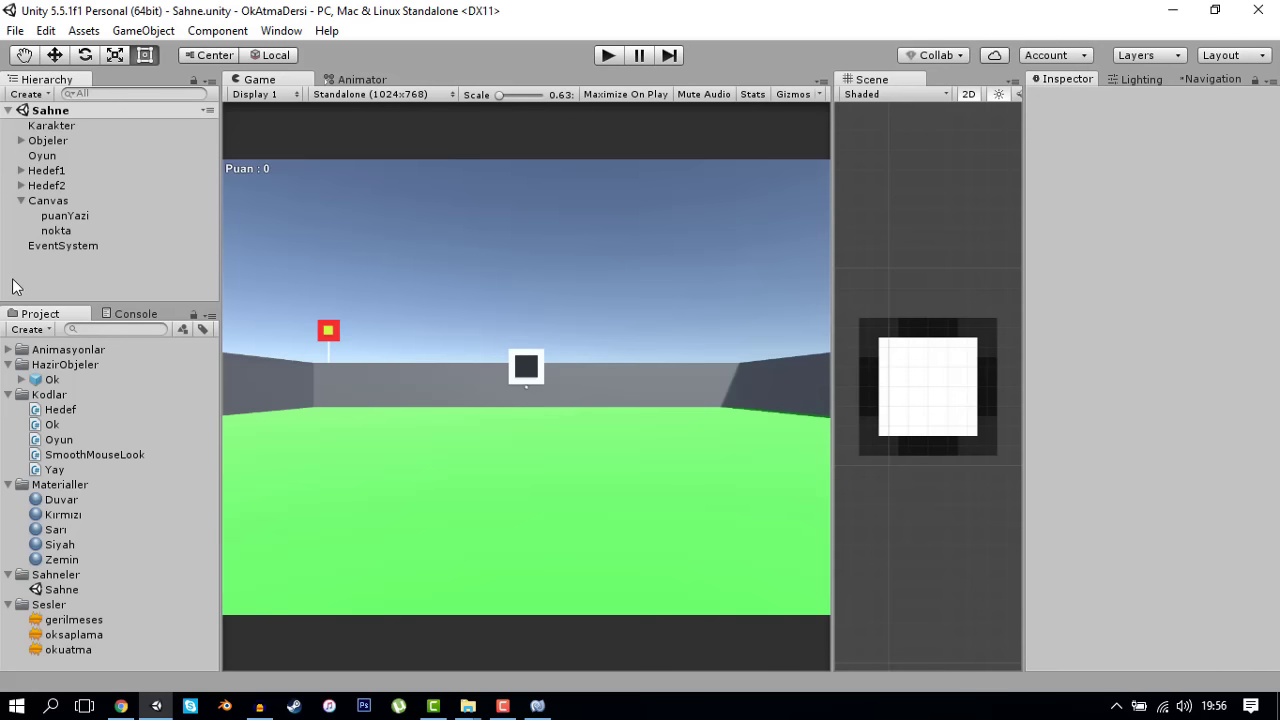
left_click(76, 128)
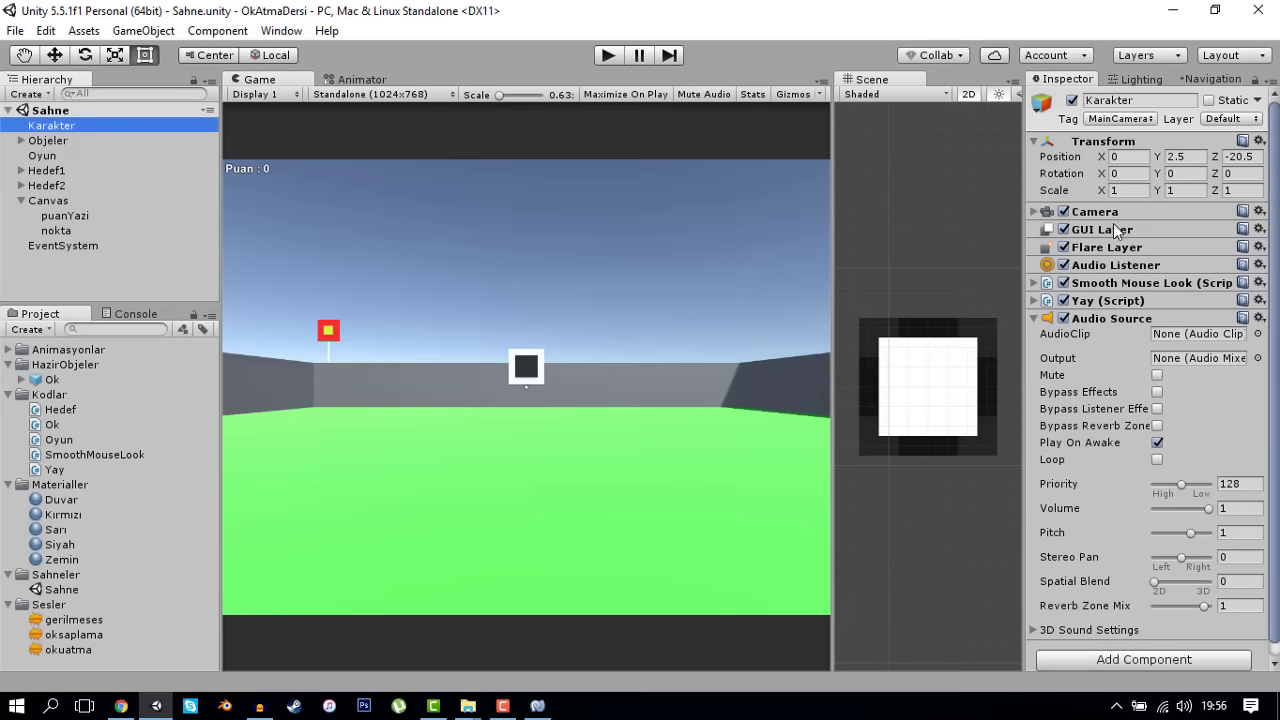
left_click(1120, 268)
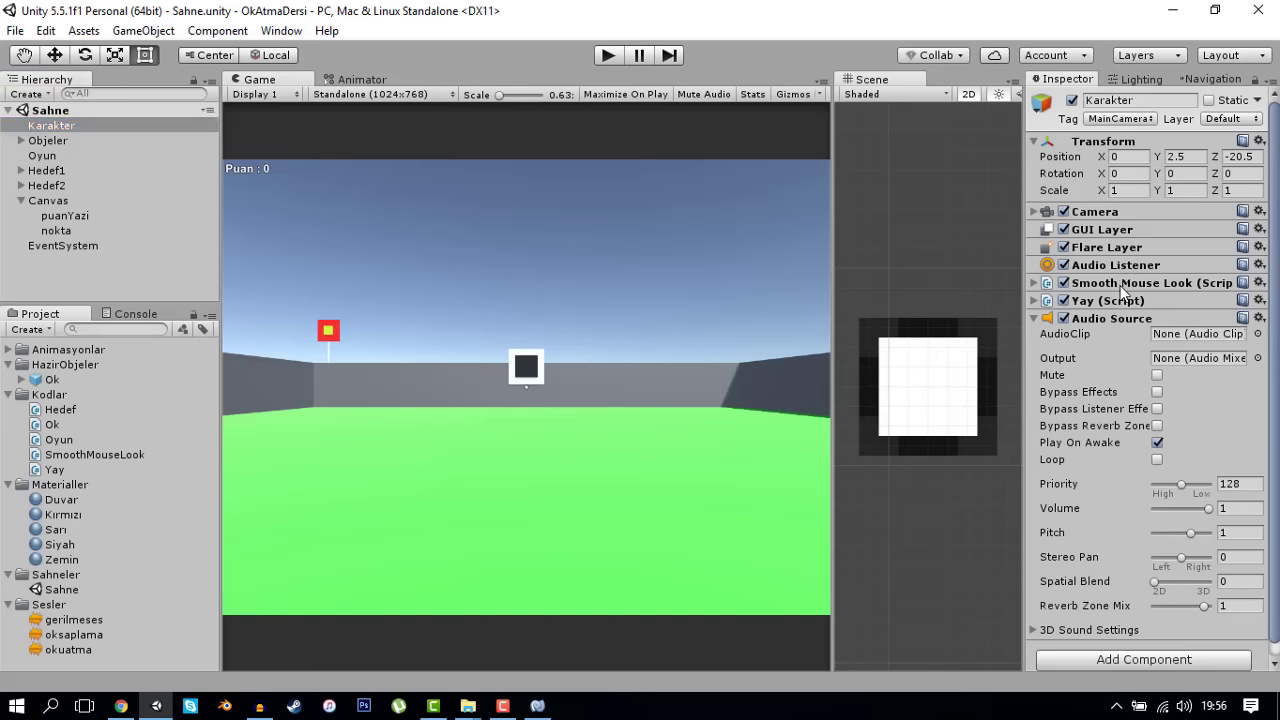
left_click(1111, 318)
left_click(1111, 317)
left_click(1157, 443)
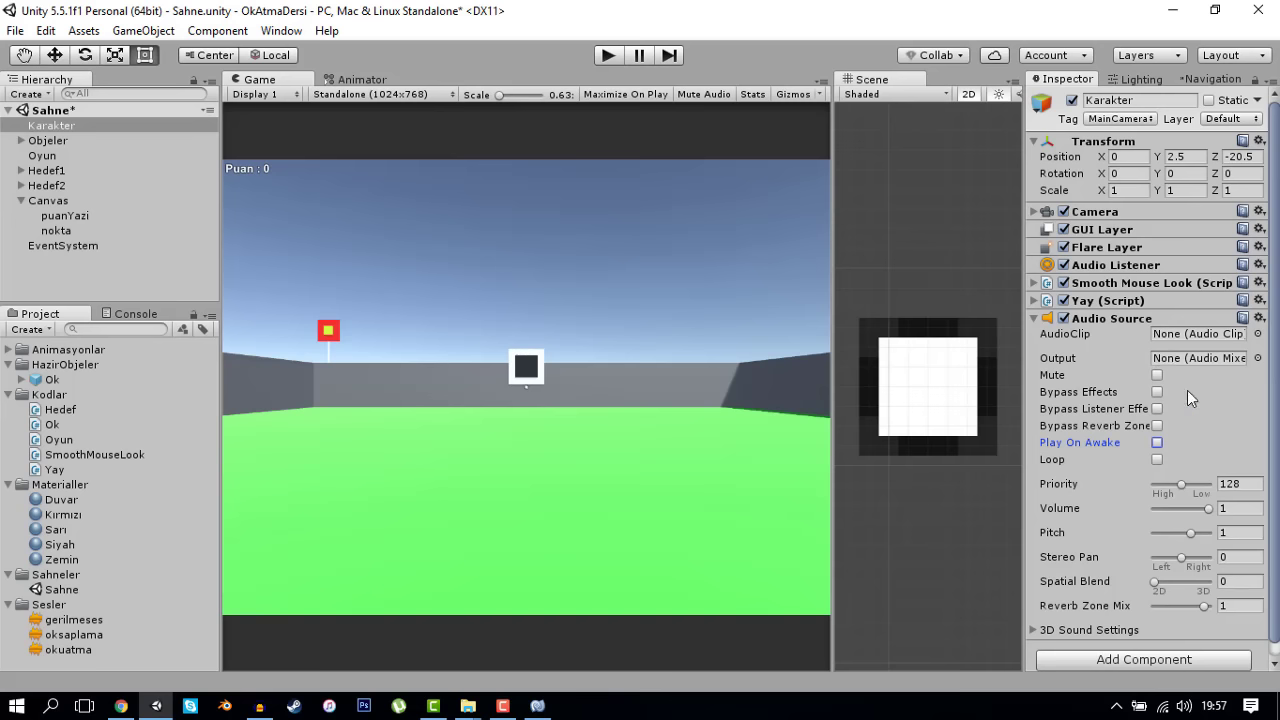
- Collapse Karakter's Audio Source component and bring MonoDevelop back to the front
left_click(1134, 317)
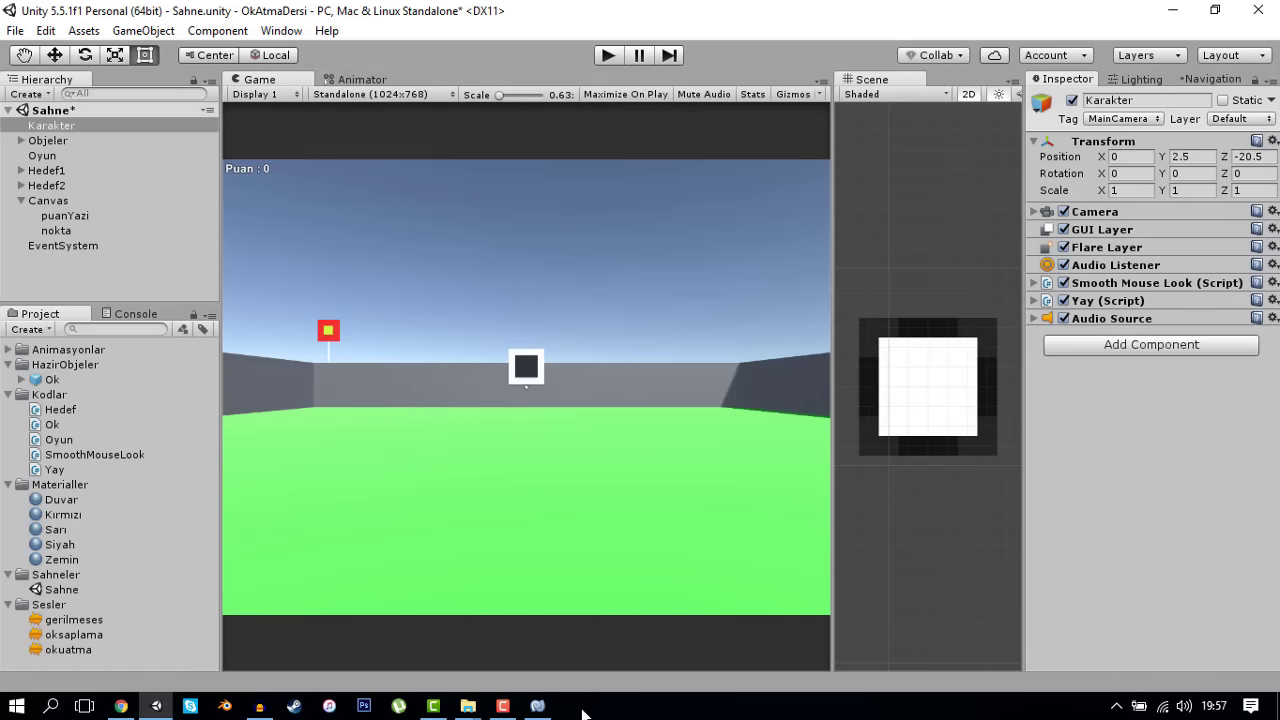
left_click(540, 706)
- At the top of Update in Yay.cs, add an if (Input.GetMouseButtonDown(0)) block containing the PlayOneShot call
double_click(705, 390)
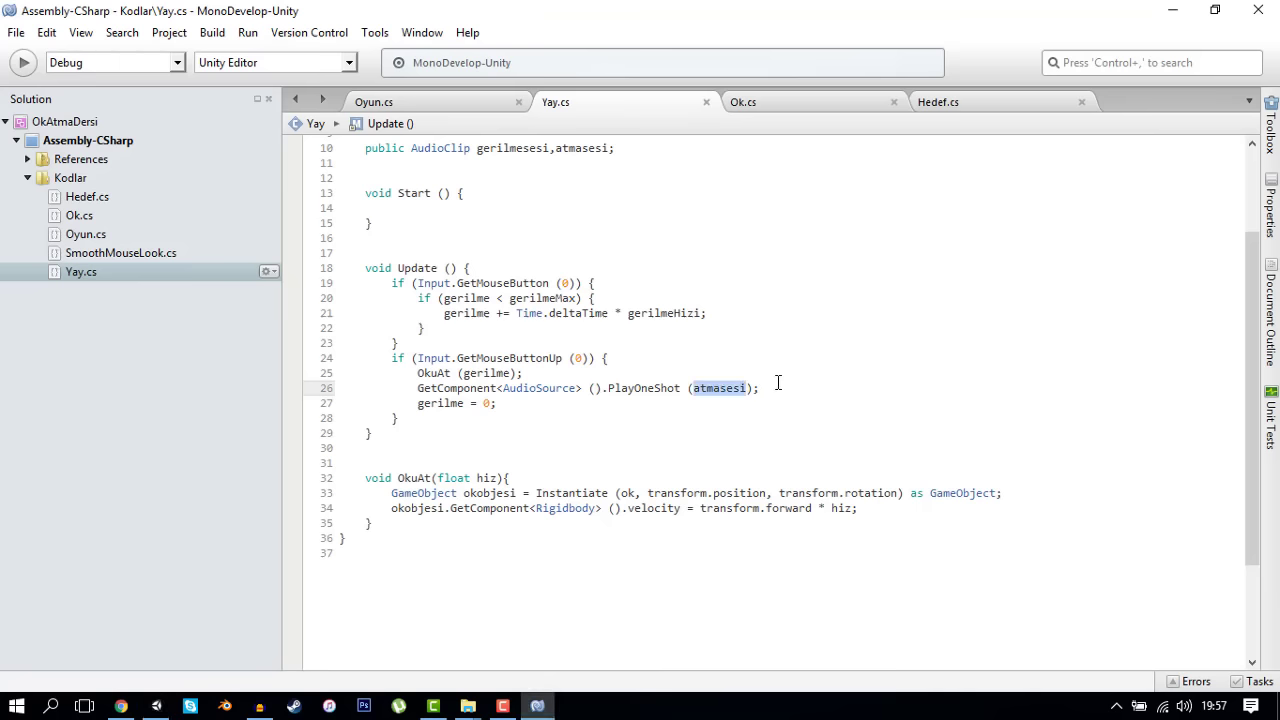
left_click_drag(762, 388, 409, 389)
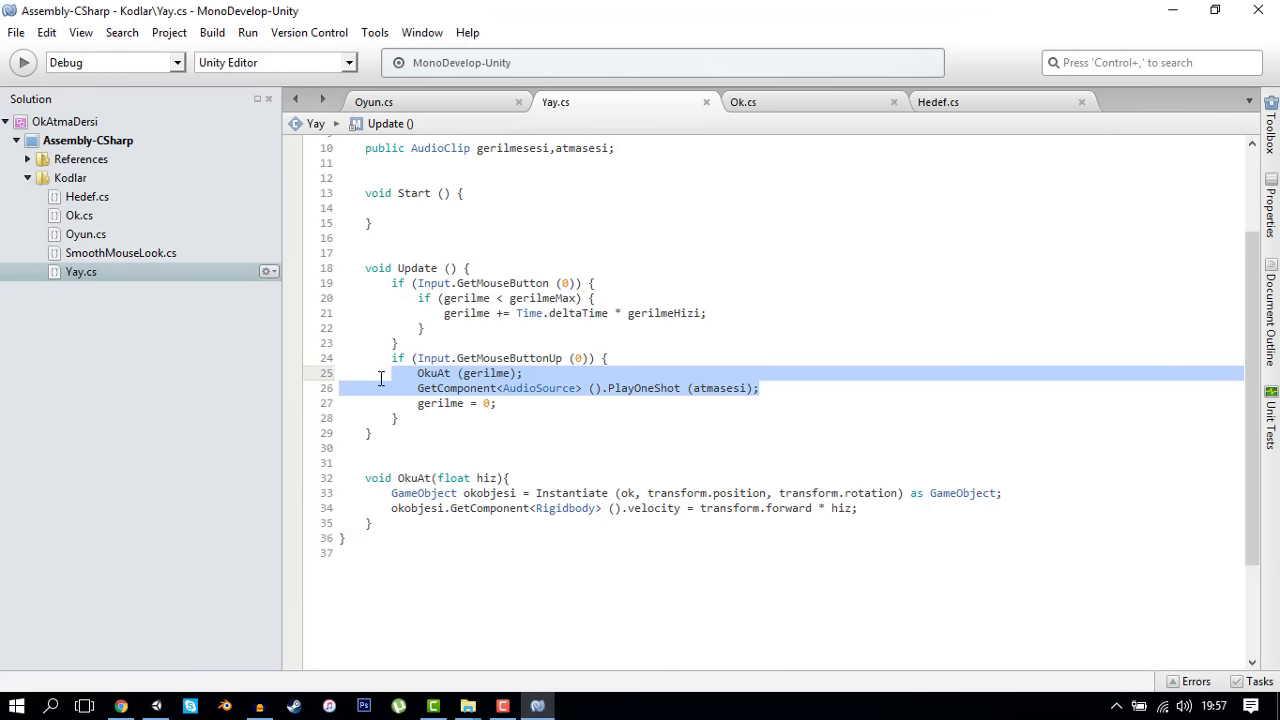
left_click(499, 271)
key("Return")
type("if(")
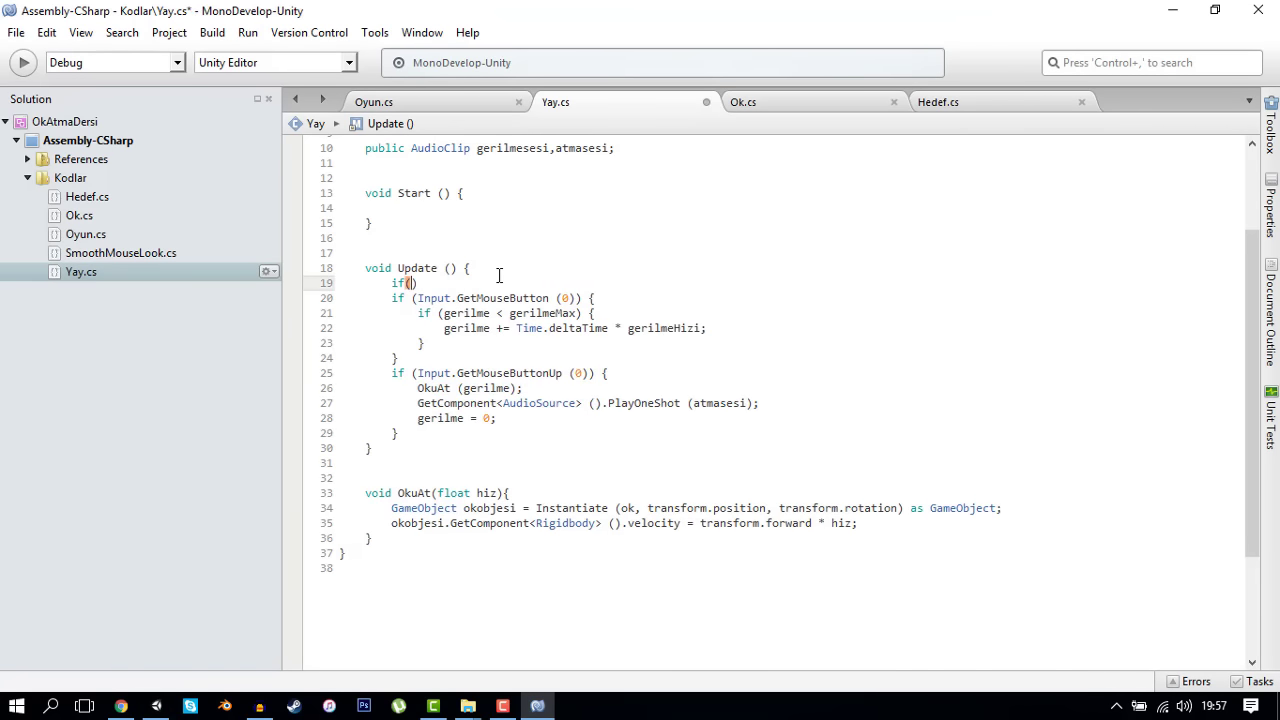
type("INp.")
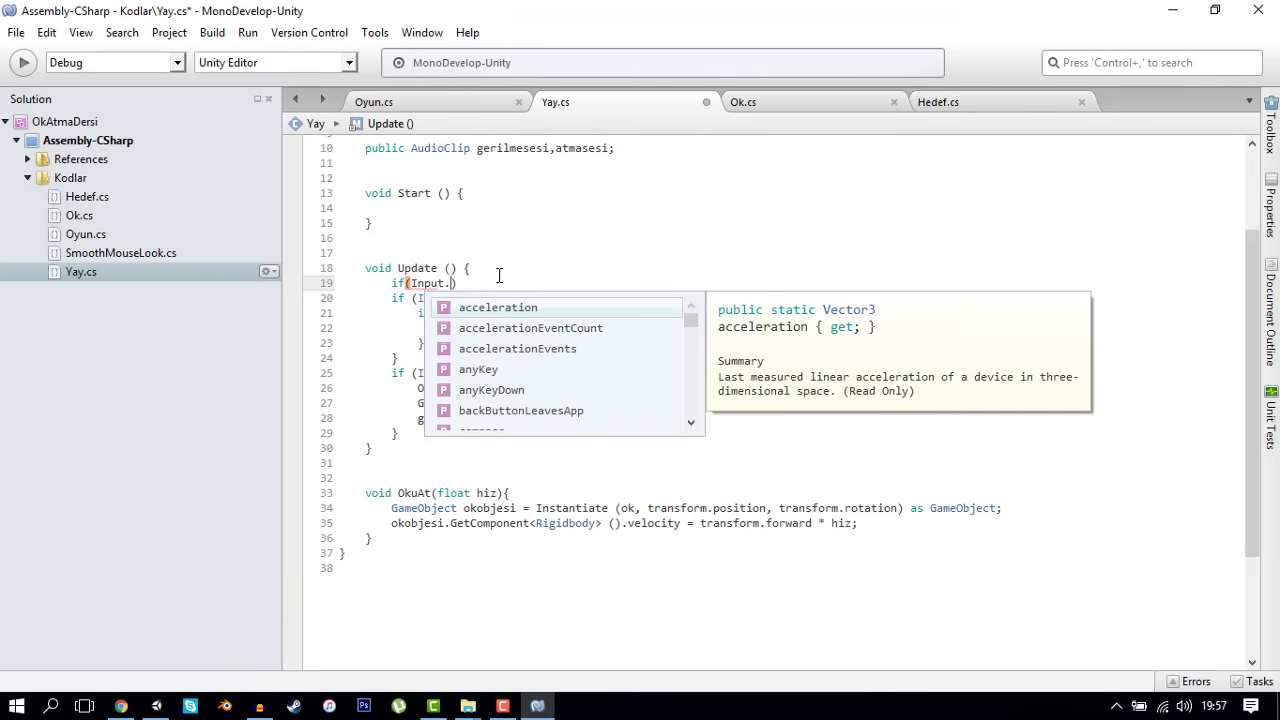
type("Get")
type("Mouse")
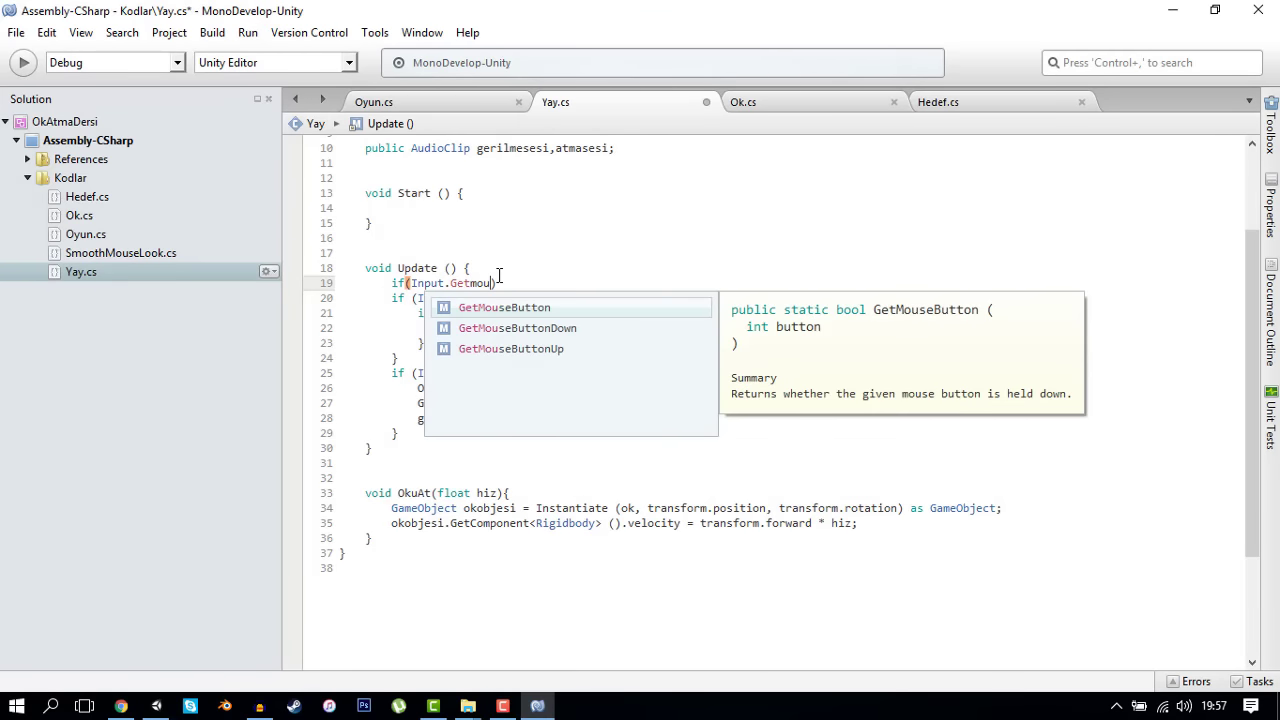
key("Down")
key("Return")
type("(0")
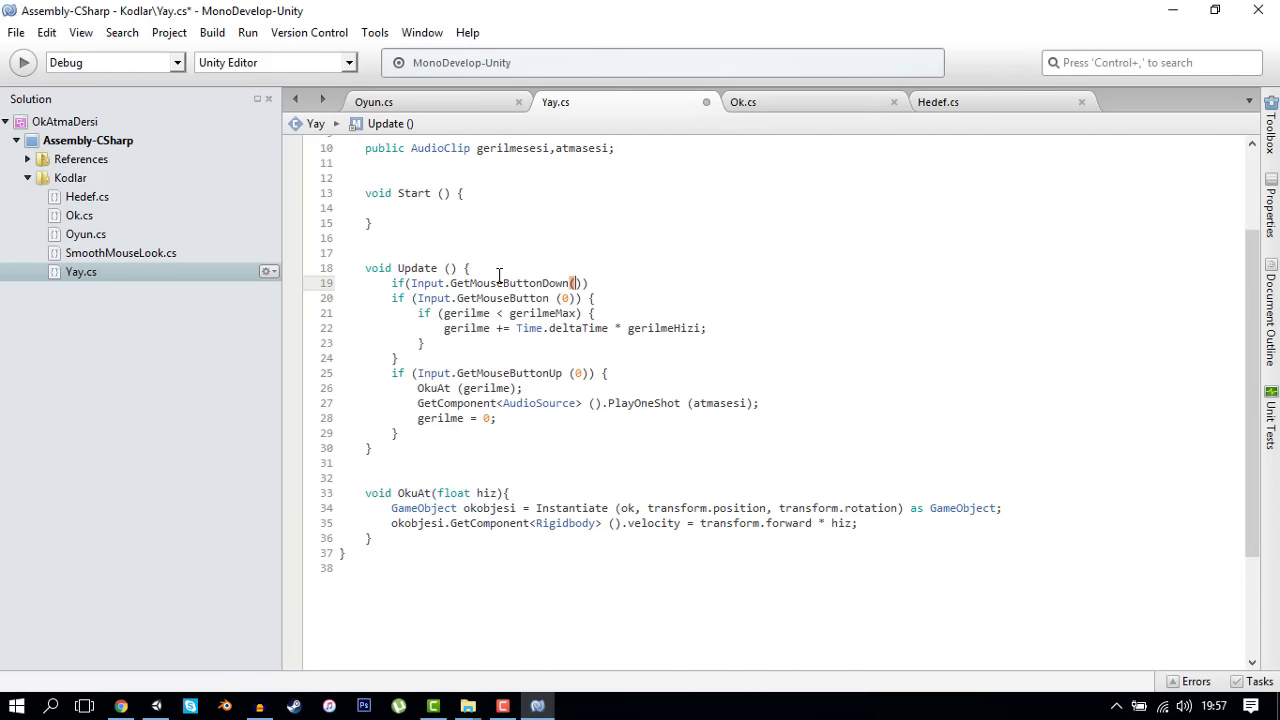
type(")) ")
type("{")
key("Return")
type("GetComponent<AudioSource> ().PlayOneShot (atmasesi);")
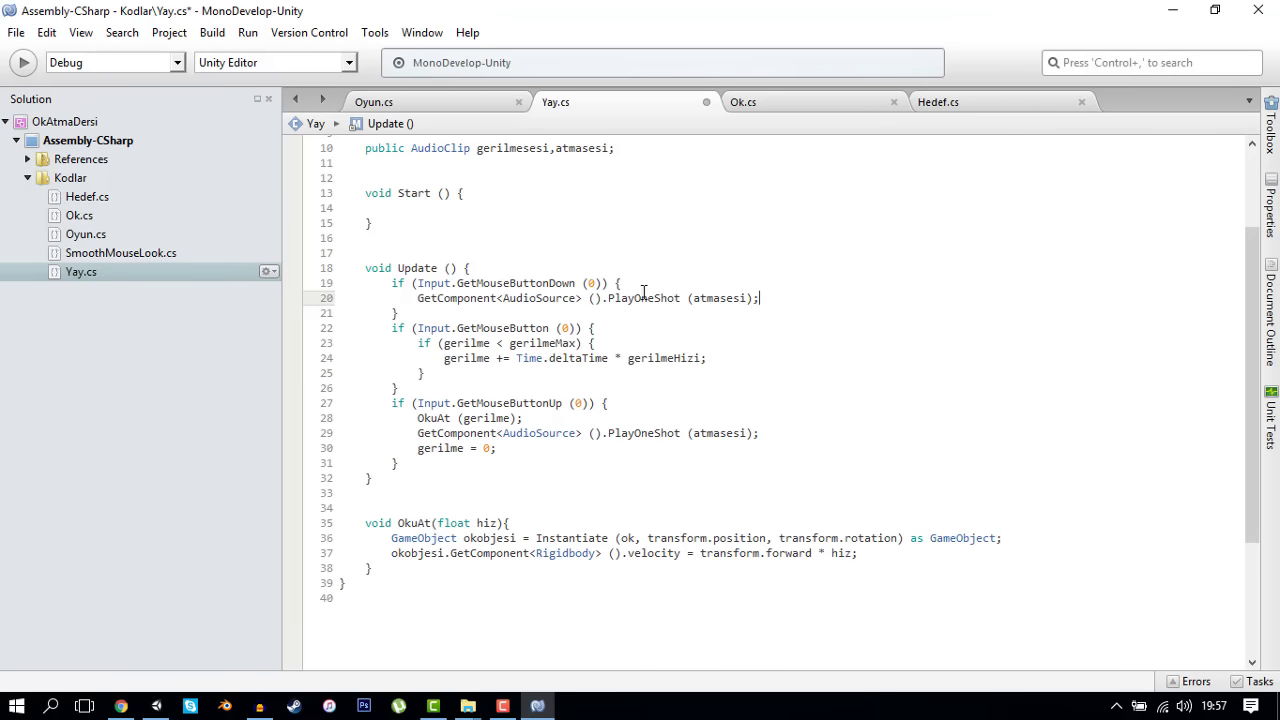
- Make the new block play gerilmesesi instead of atmasesi, and save Yay.cs
double_click(712, 297)
type("g")
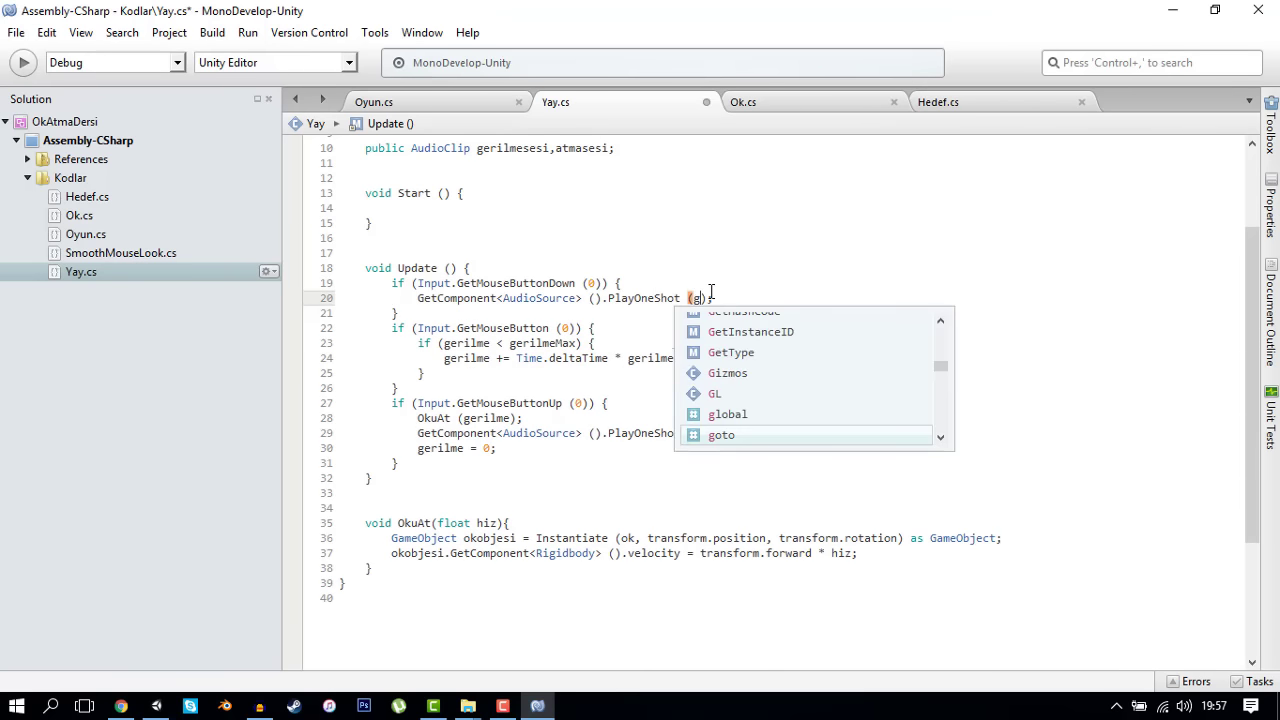
type("eril")
key("Return")
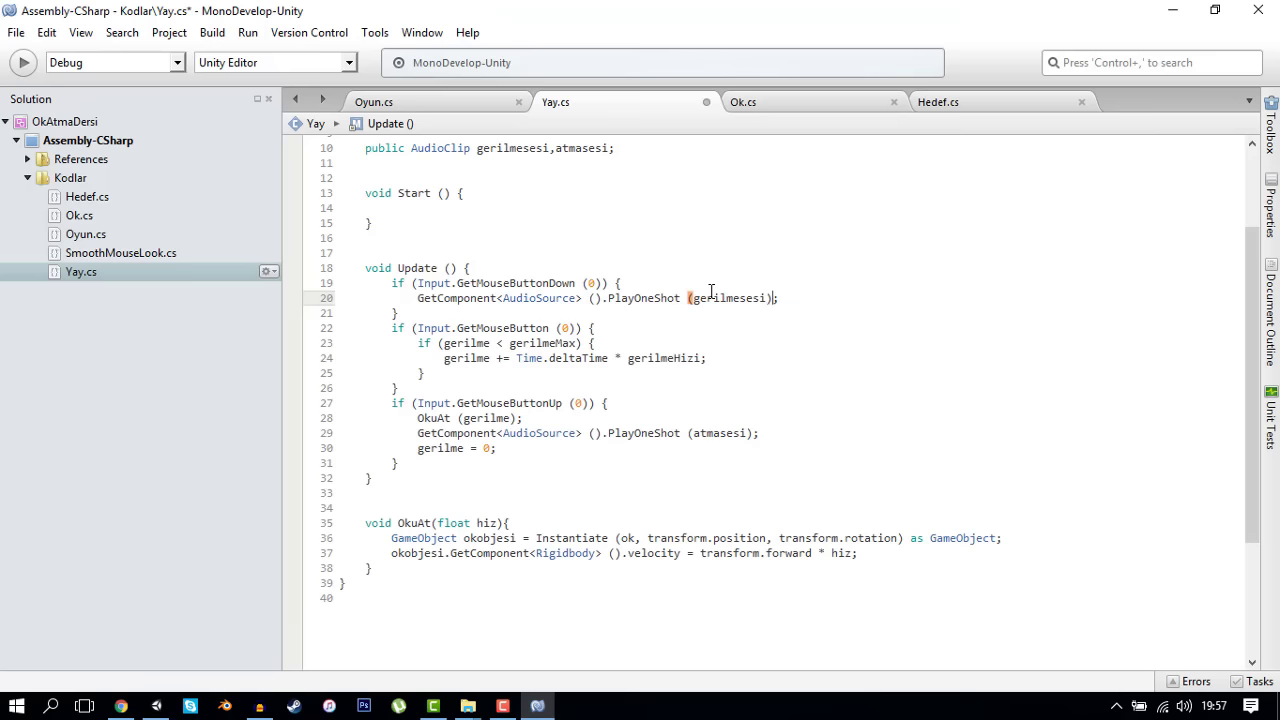
key("ctrl+s")
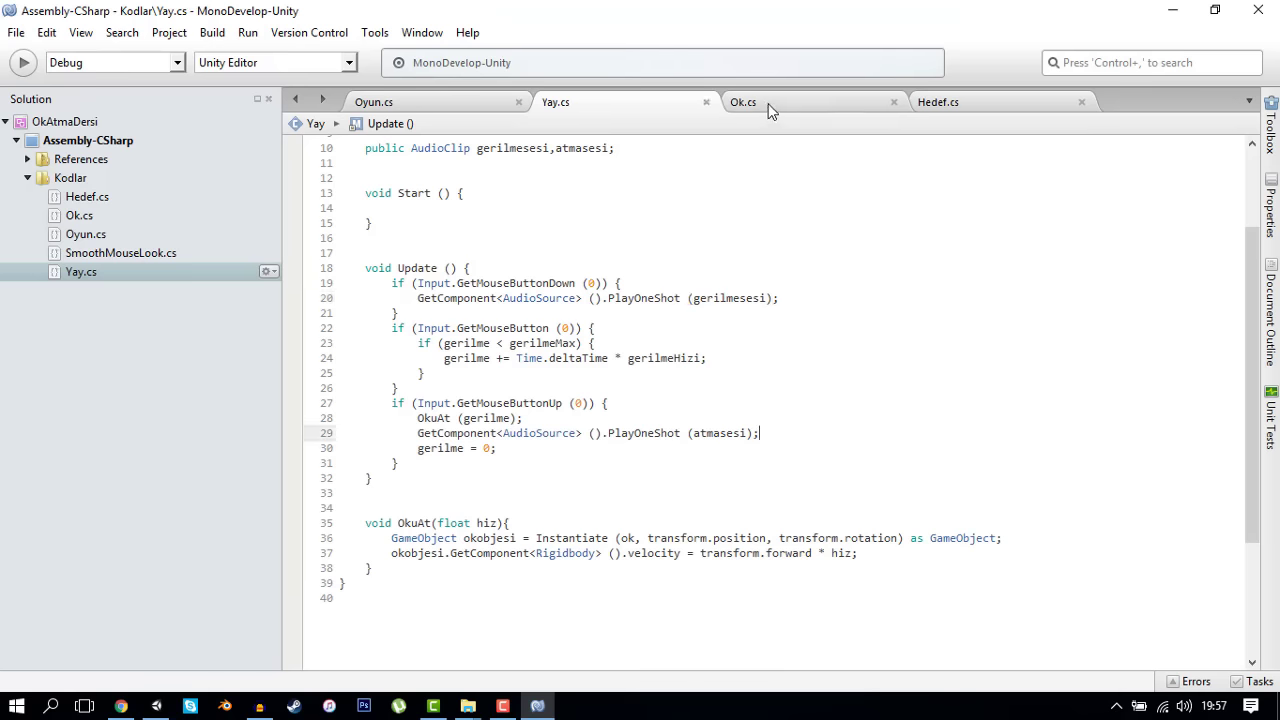
- In Ok.cs OnCollisionEnter, add GetComponent<AudioSource>().Play() after the isKinematic line and save
mouse_move(765, 433)
left_mouse_down()
mouse_move(420, 448)
mouse_move(417, 433)
left_mouse_up()
key("ctrl+c")
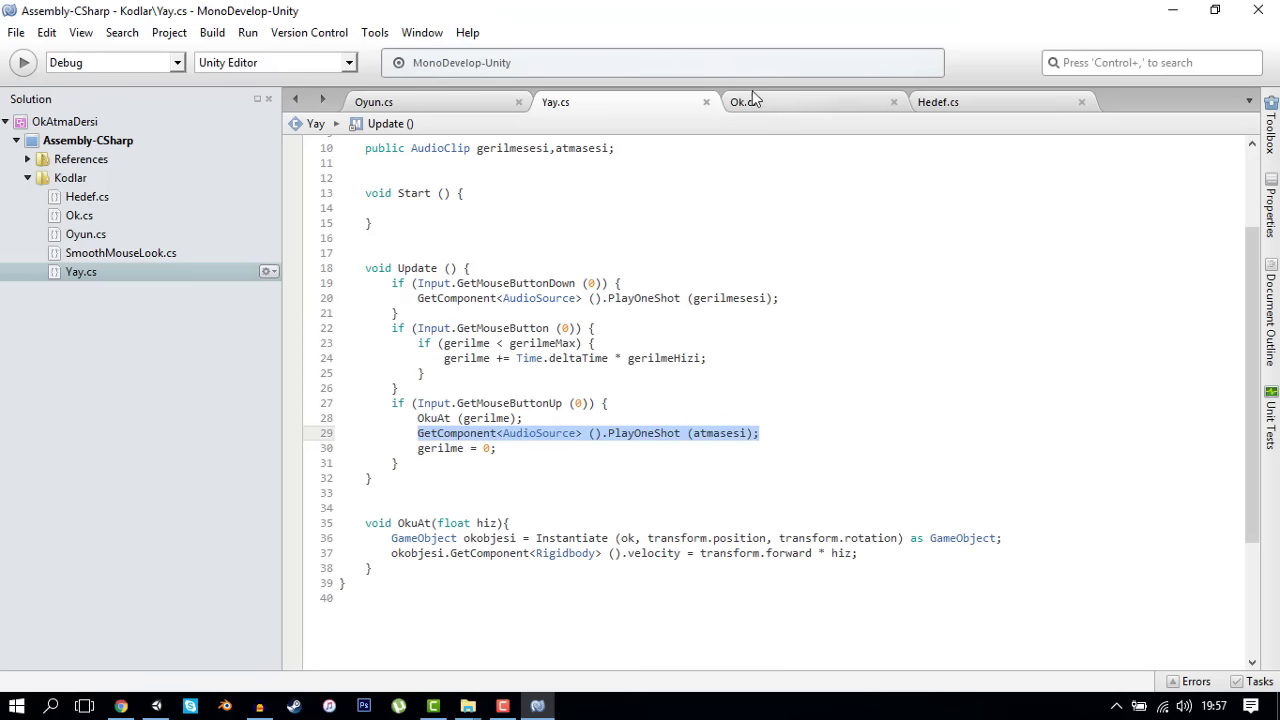
left_click(752, 100)
left_click(752, 428)
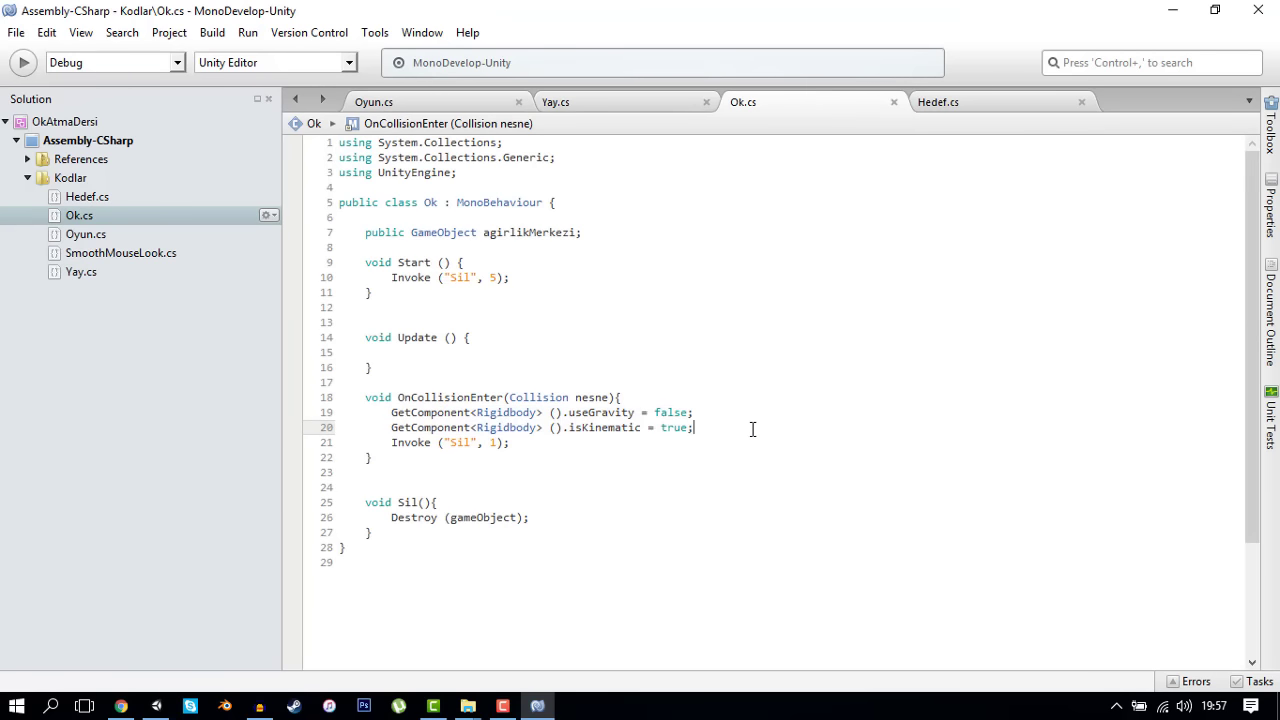
key("Return")
key("ctrl+v")
double_click(682, 443)
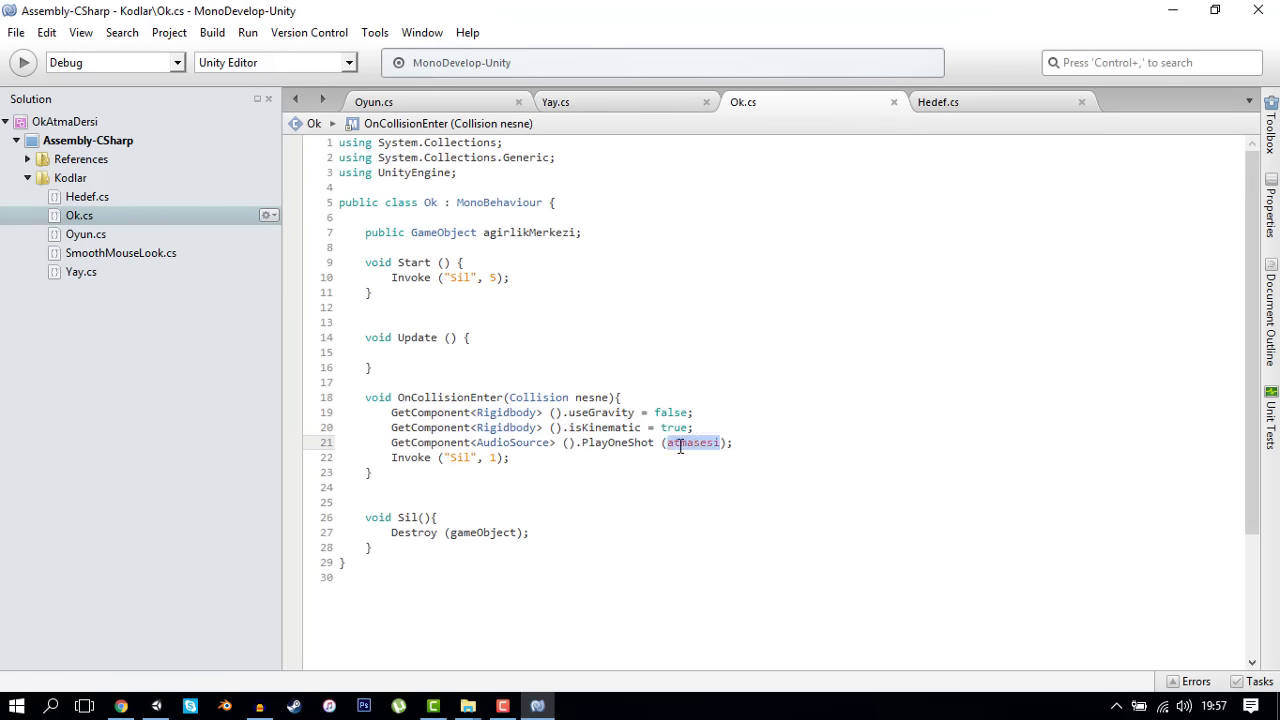
key("BackSpace")
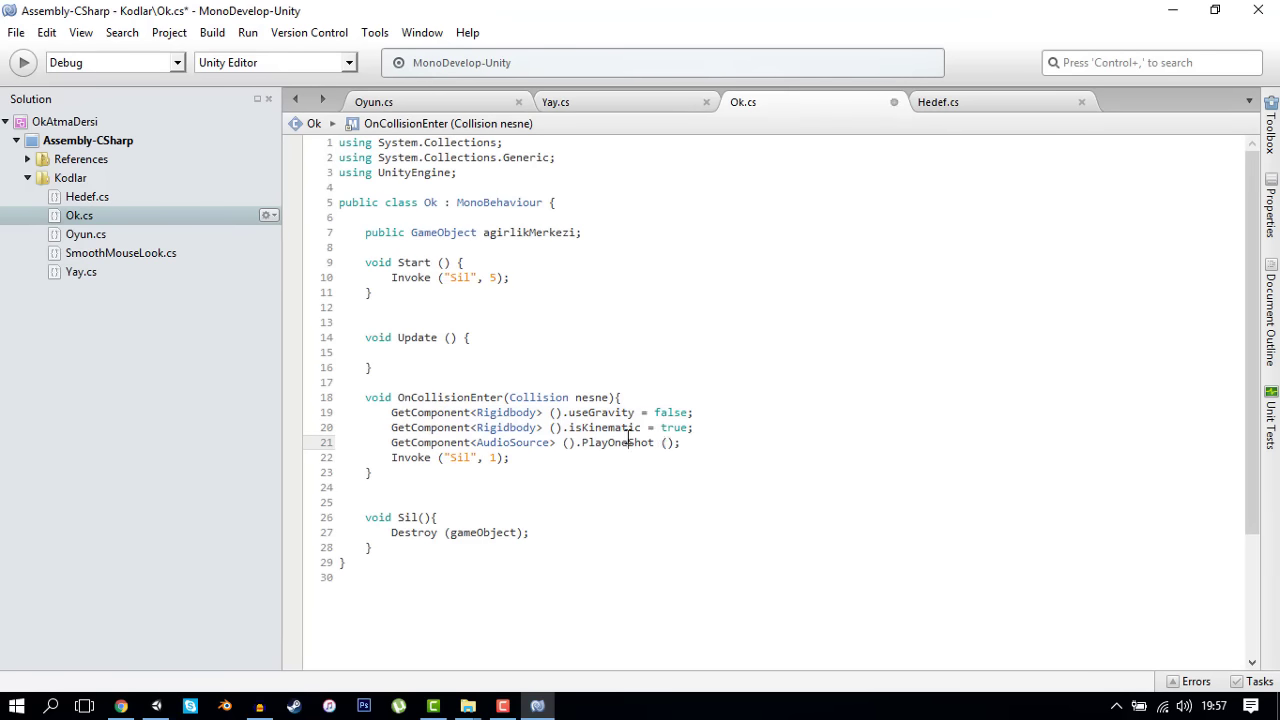
double_click(628, 443)
type("P")
type("l")
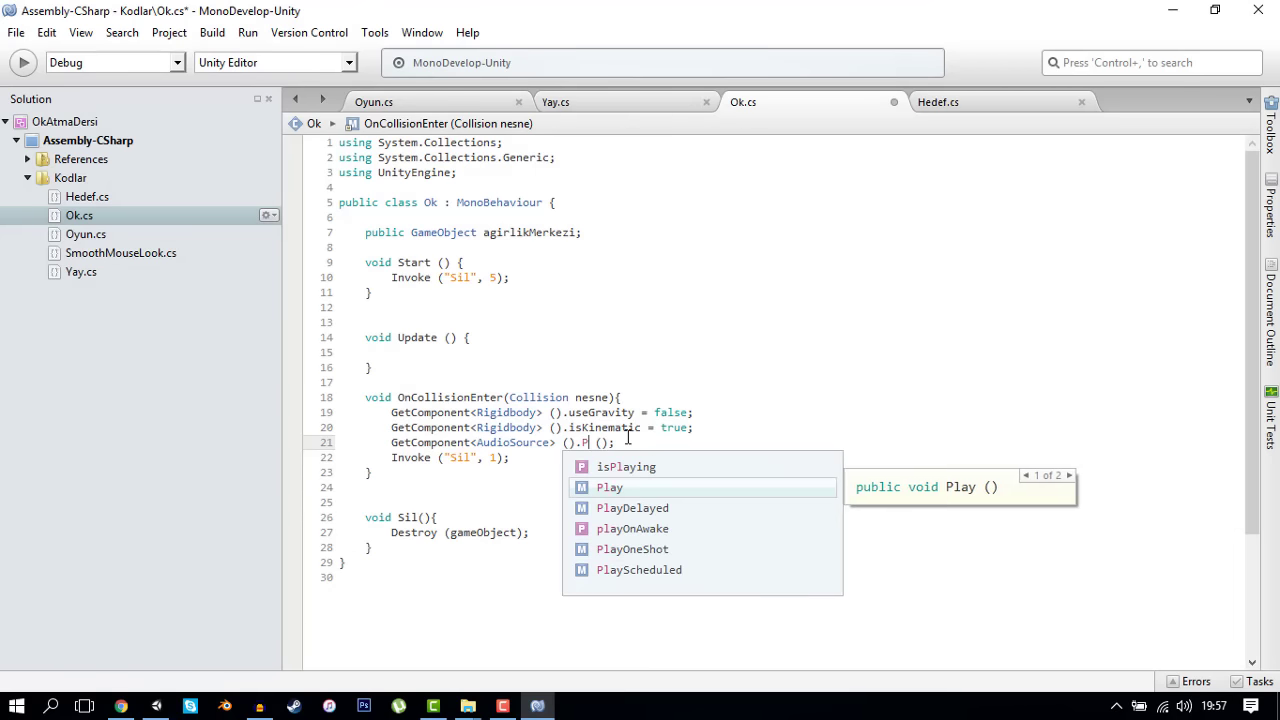
type("ay")
key("Return")
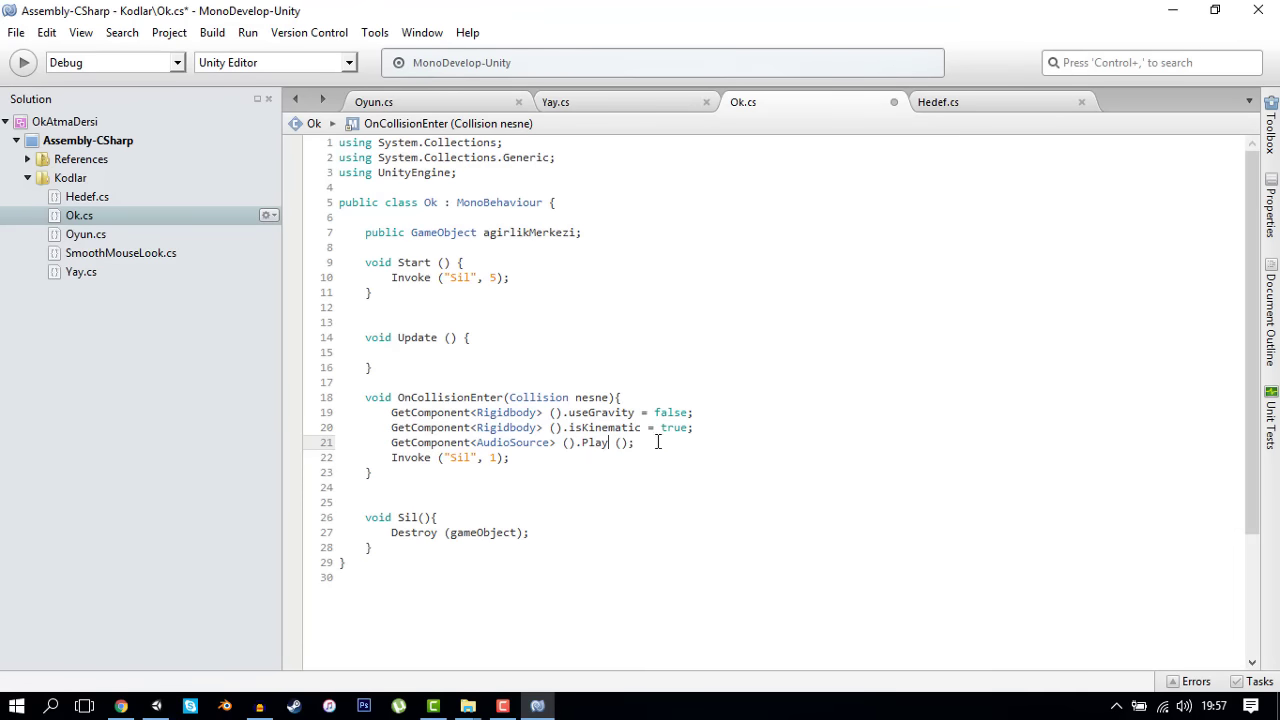
key("ctrl+s")
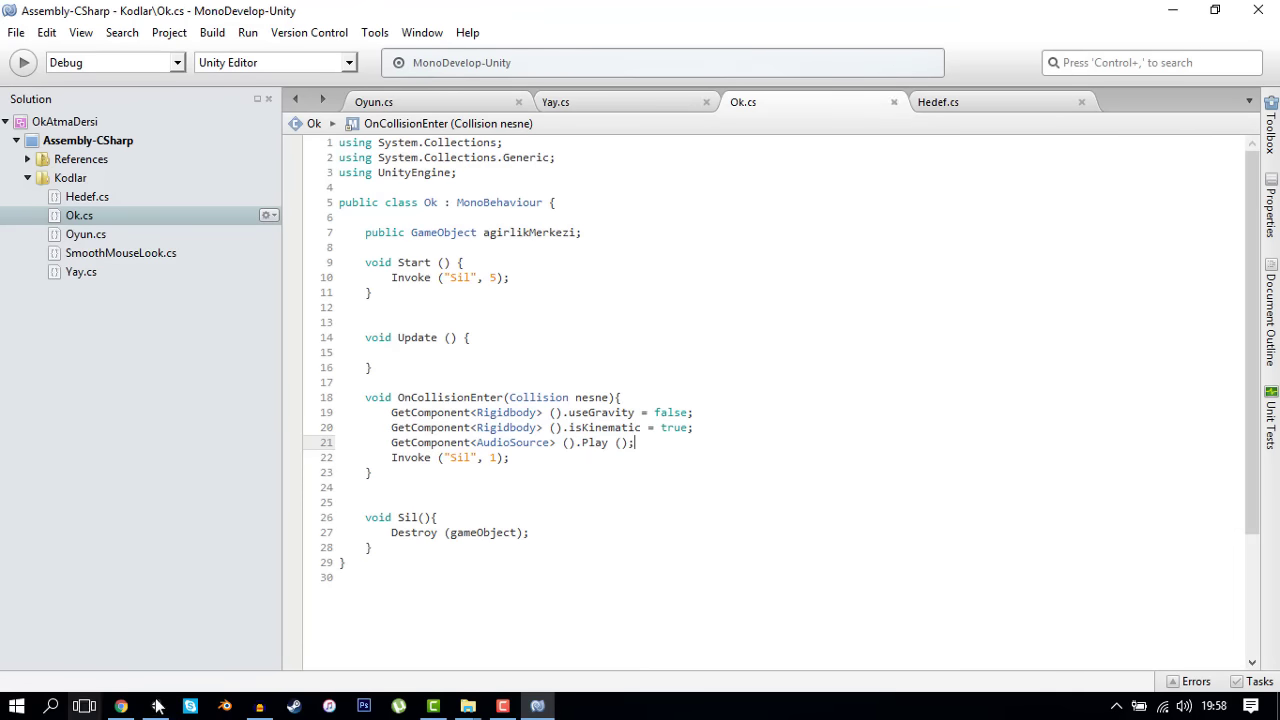
left_click(153, 708)
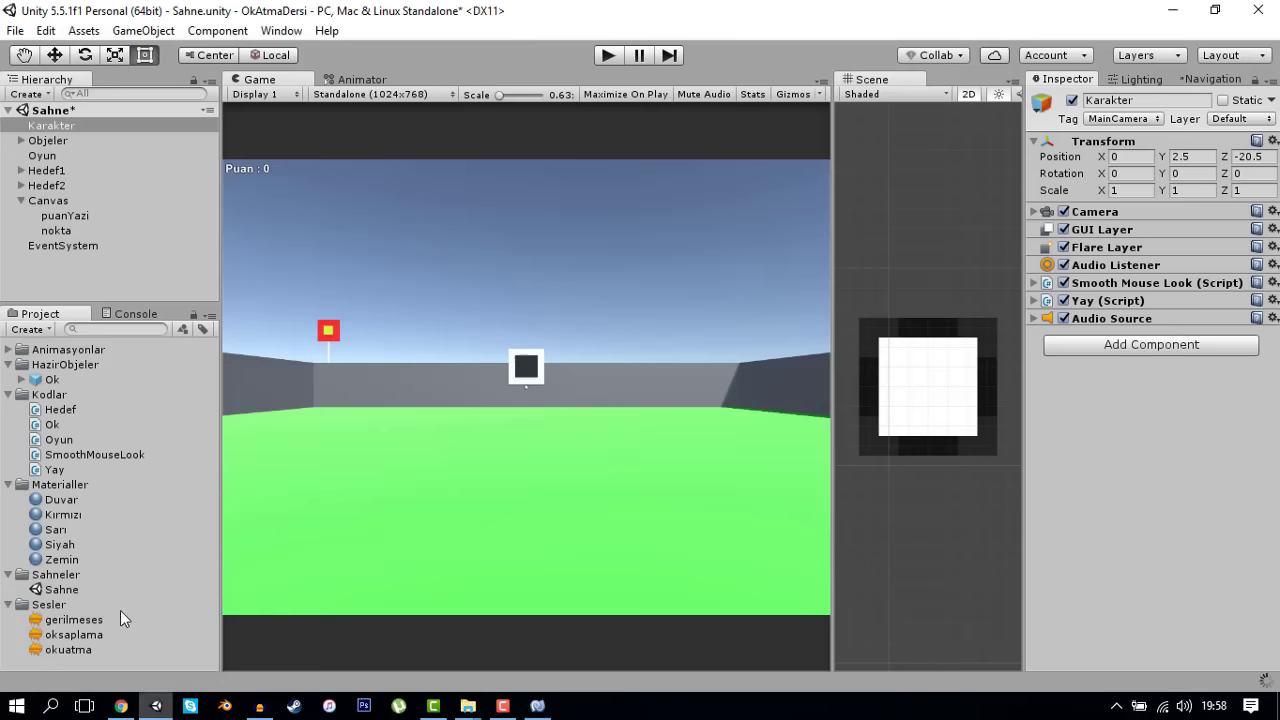
- Add an Audio Source to the Ok prefab with Play On Awake unchecked and oksaplama as its clip
left_click(73, 379)
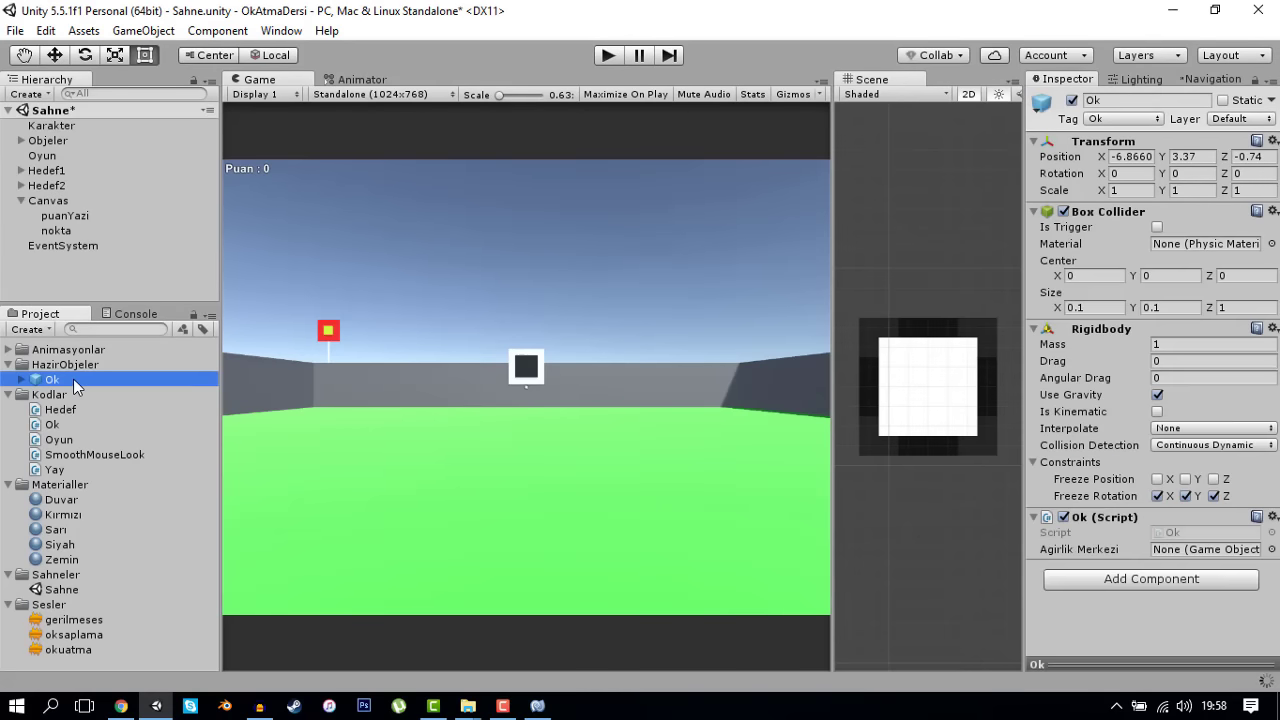
left_click(1110, 577)
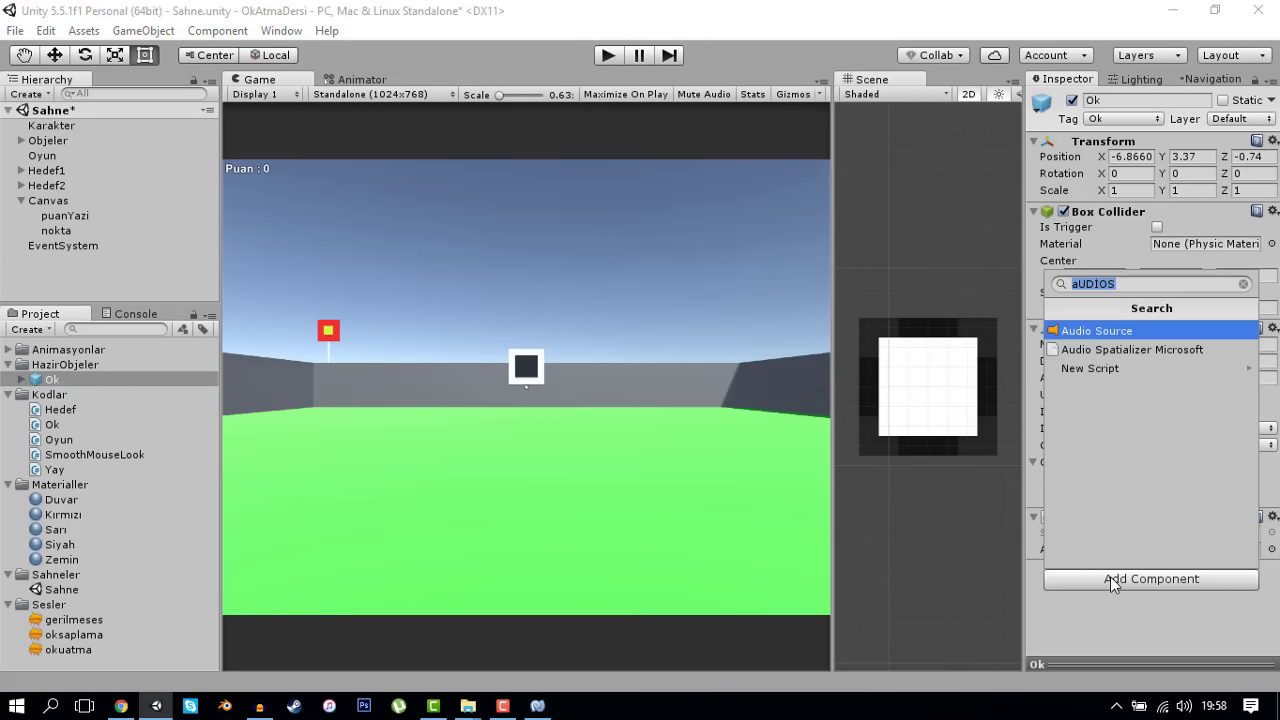
key("Return")
scroll(1134, 542, "down", 5)
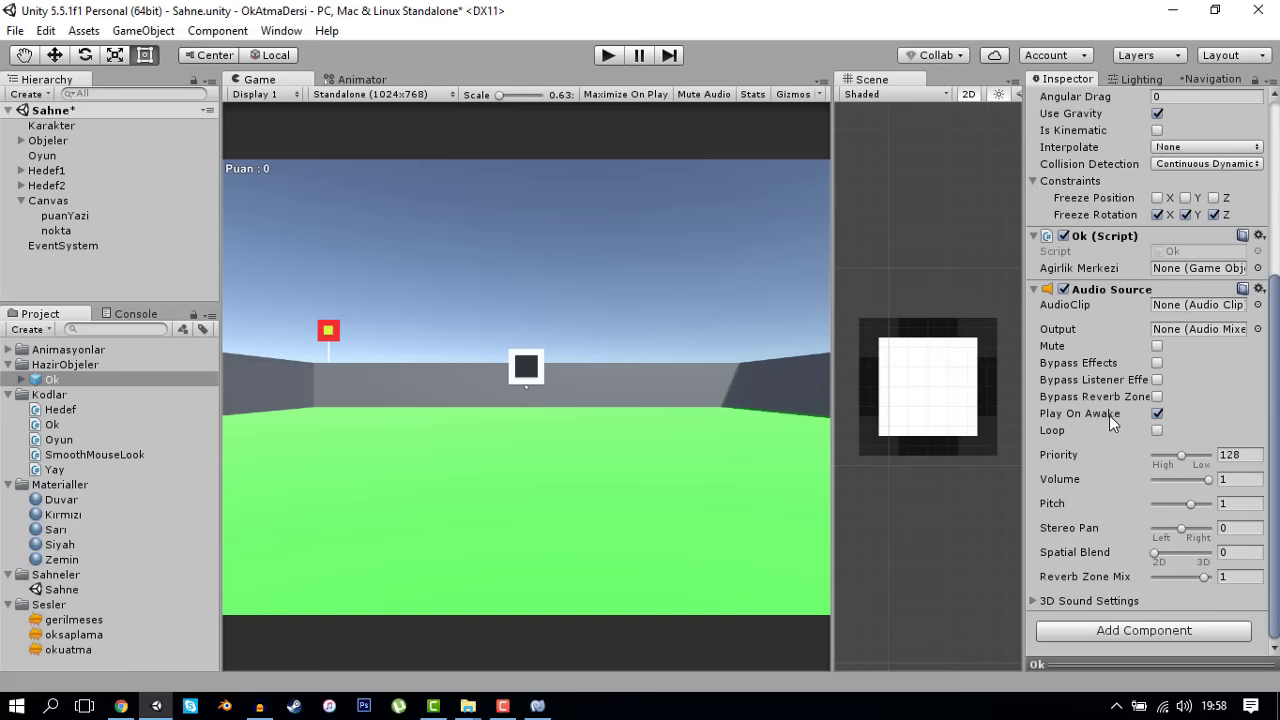
left_click(1157, 414)
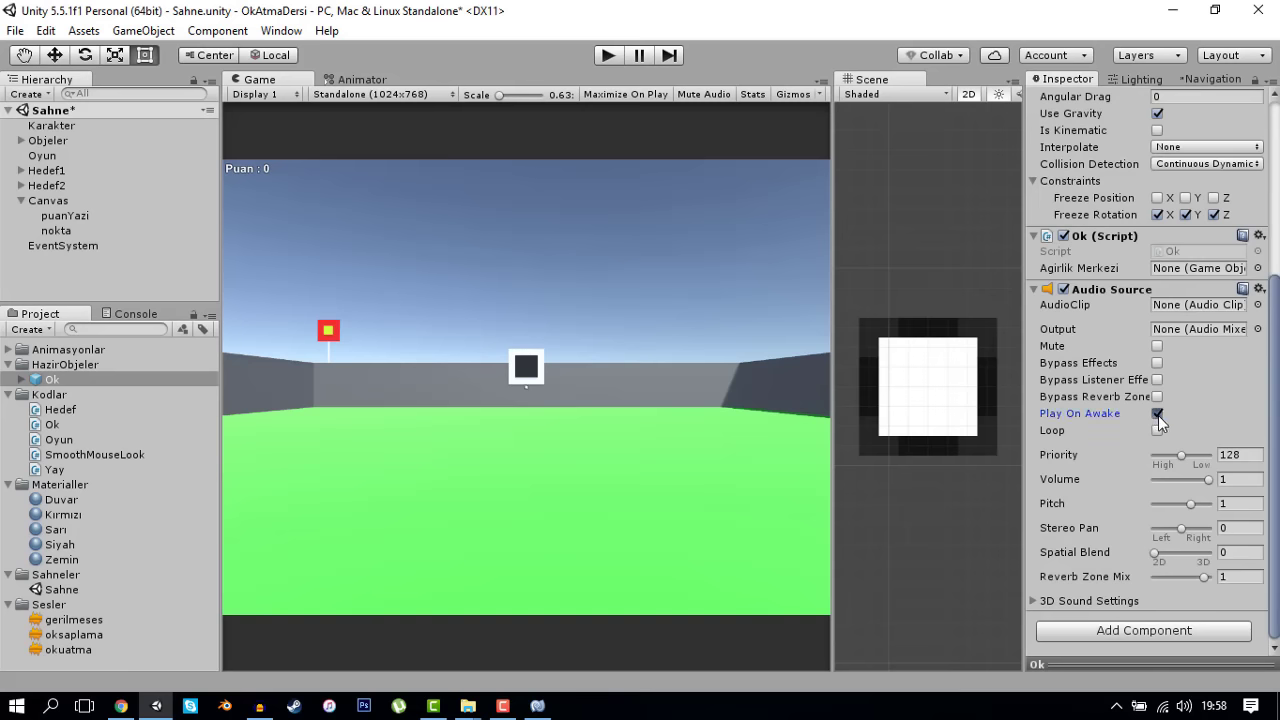
left_click(1258, 305)
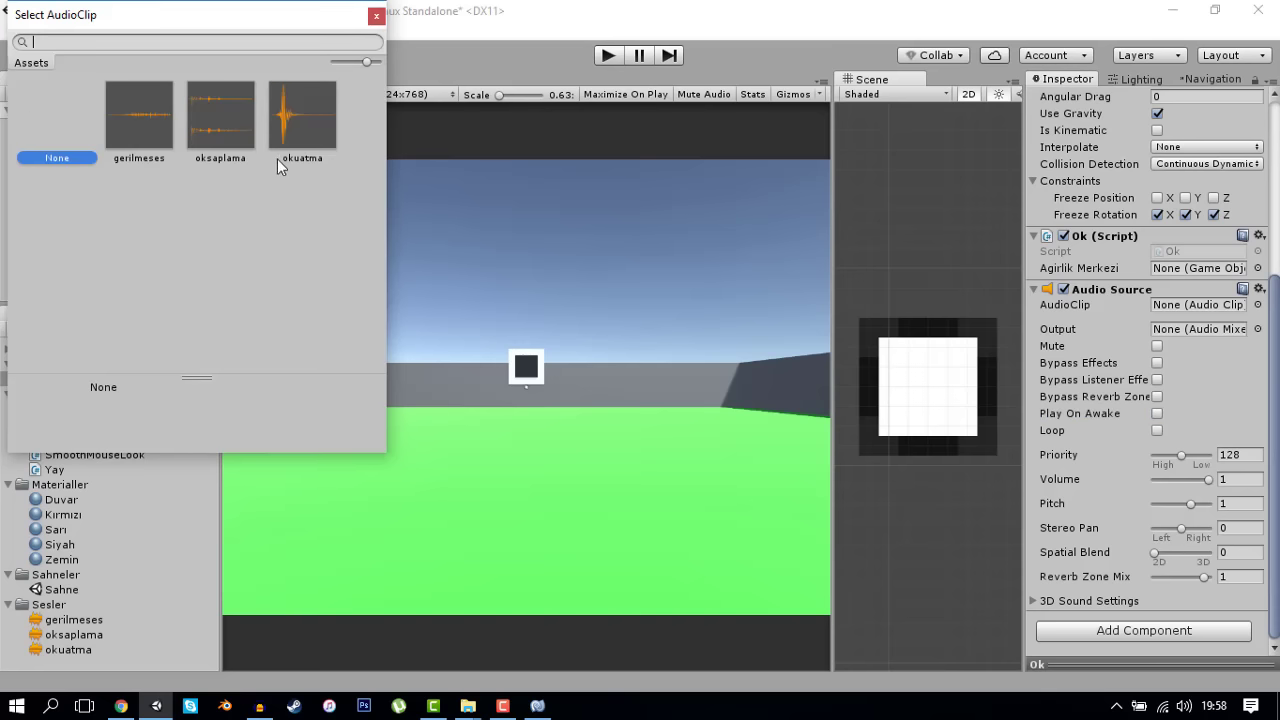
double_click(224, 126)
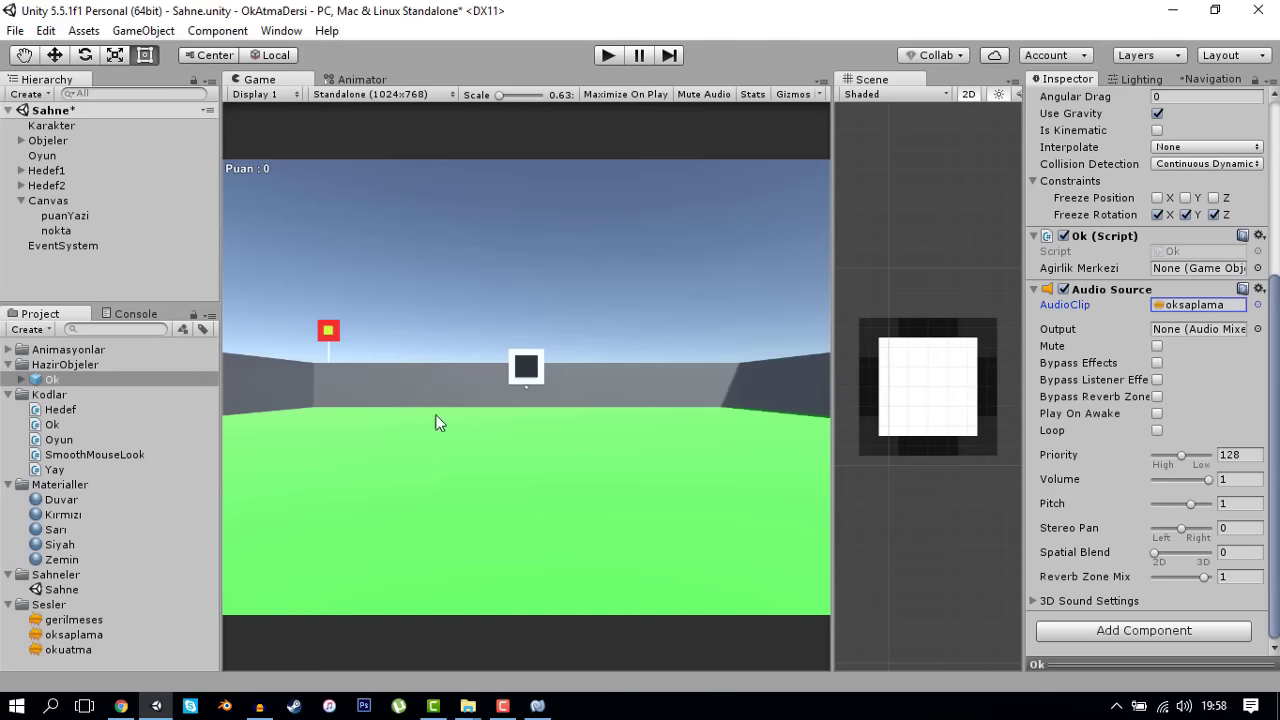
left_click(545, 702)
- Delete the 'public GameObject agirlikMerkezi;' line from Ok.cs and save the script
left_click_drag(393, 442, 428, 397)
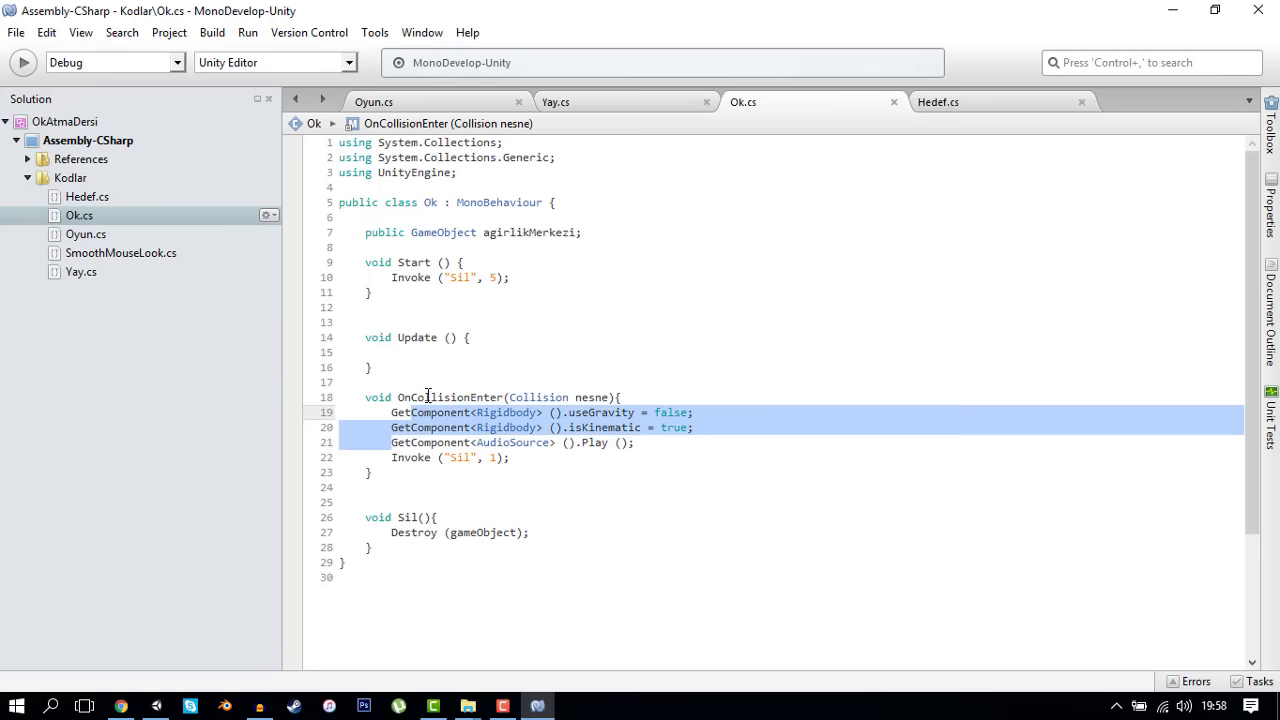
left_click(540, 432)
left_click(156, 706)
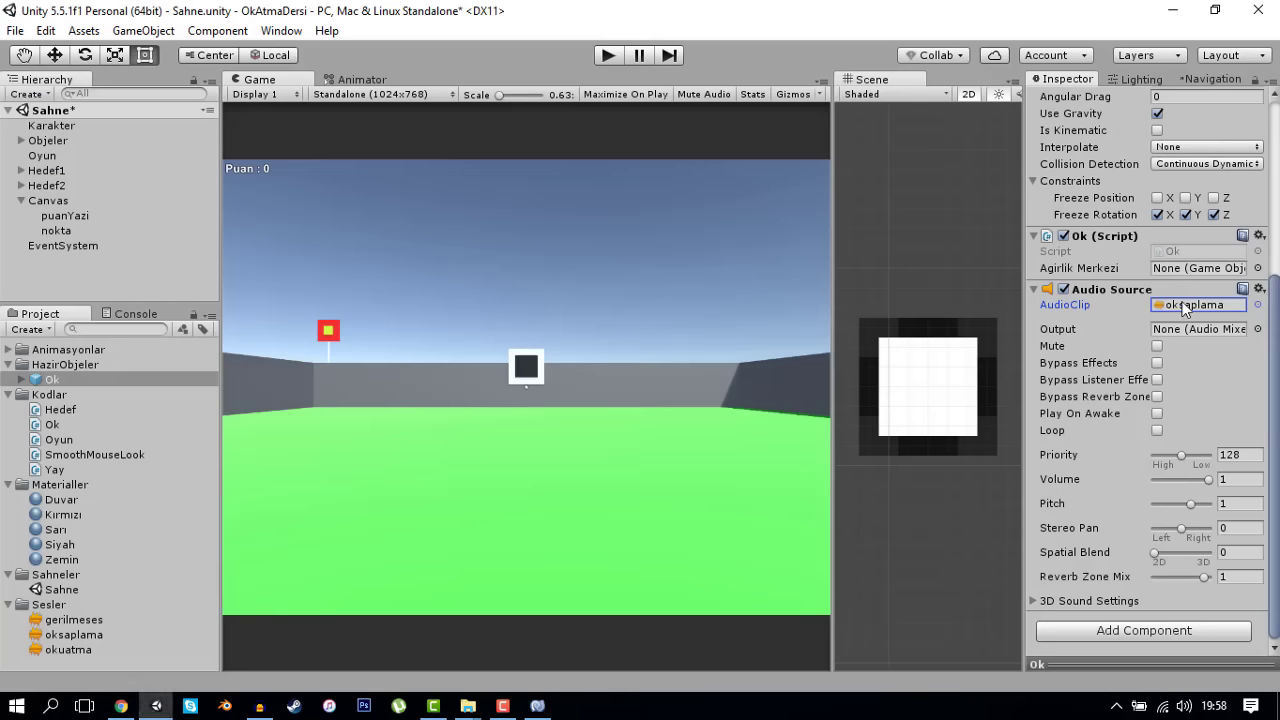
left_click(538, 706)
left_click(329, 232)
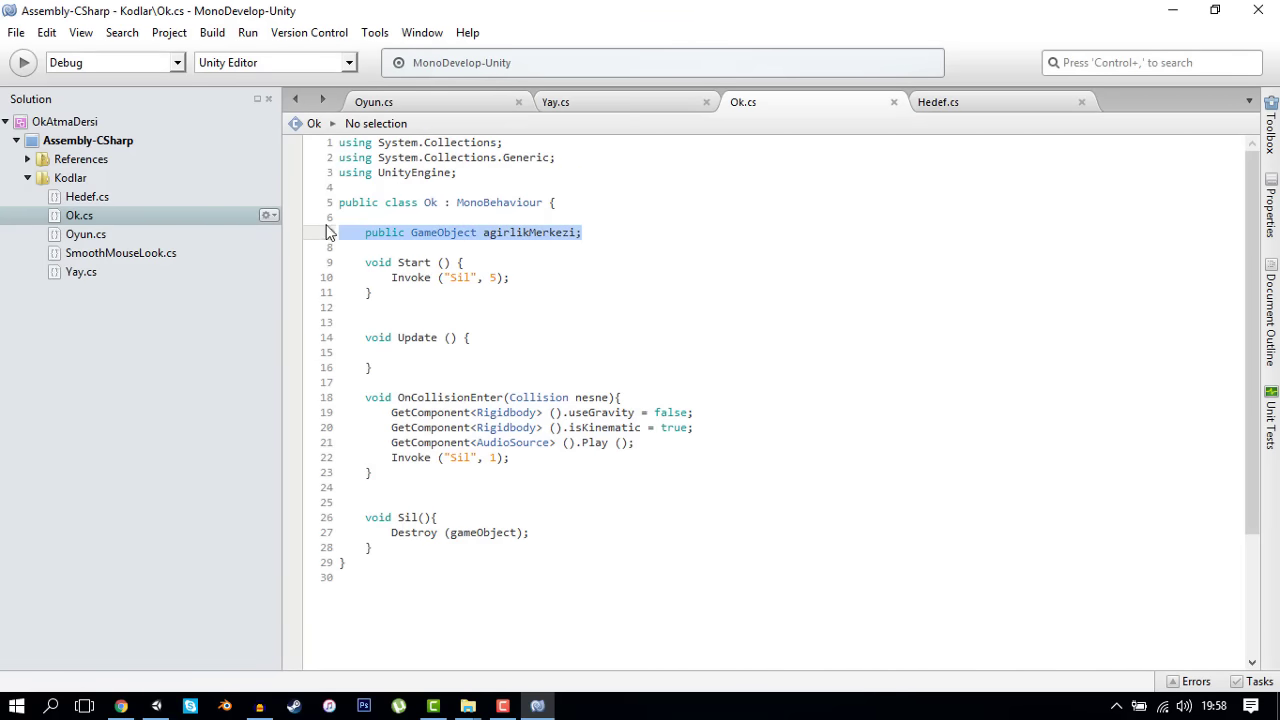
key("BackSpace")
key("BackSpace")
key("ctrl+s")
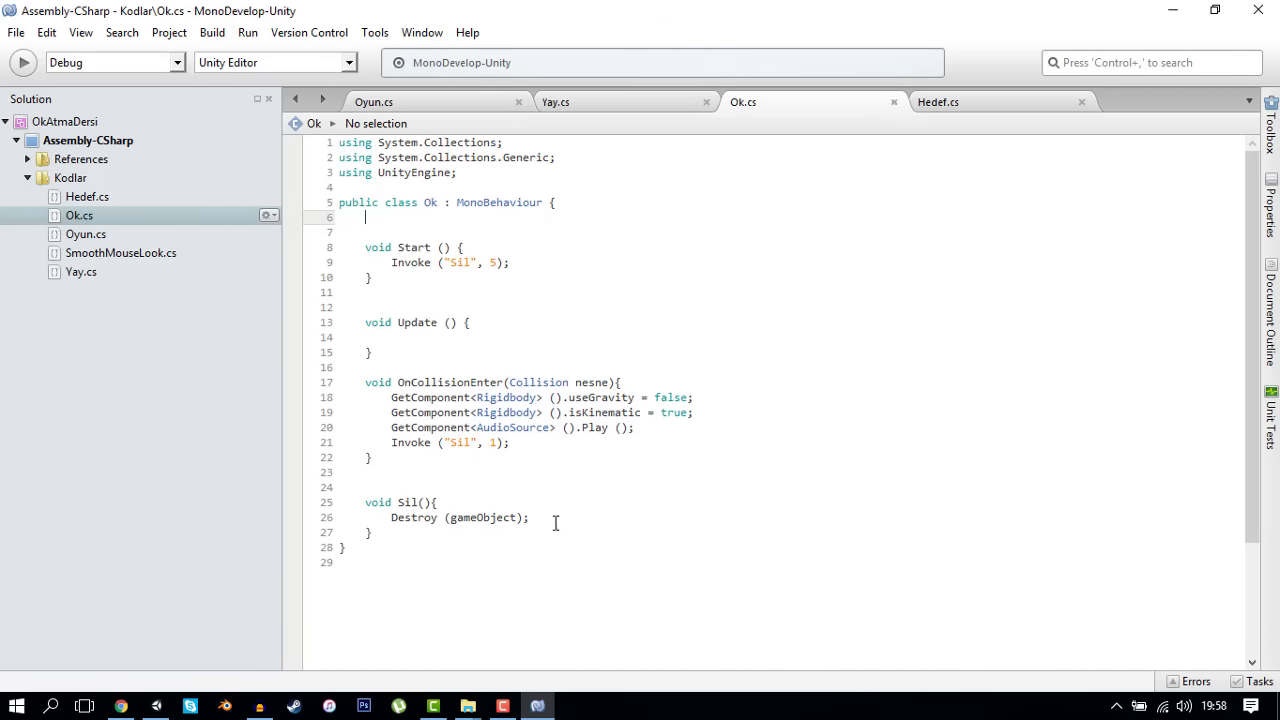
left_click(554, 520)
left_click(155, 707)
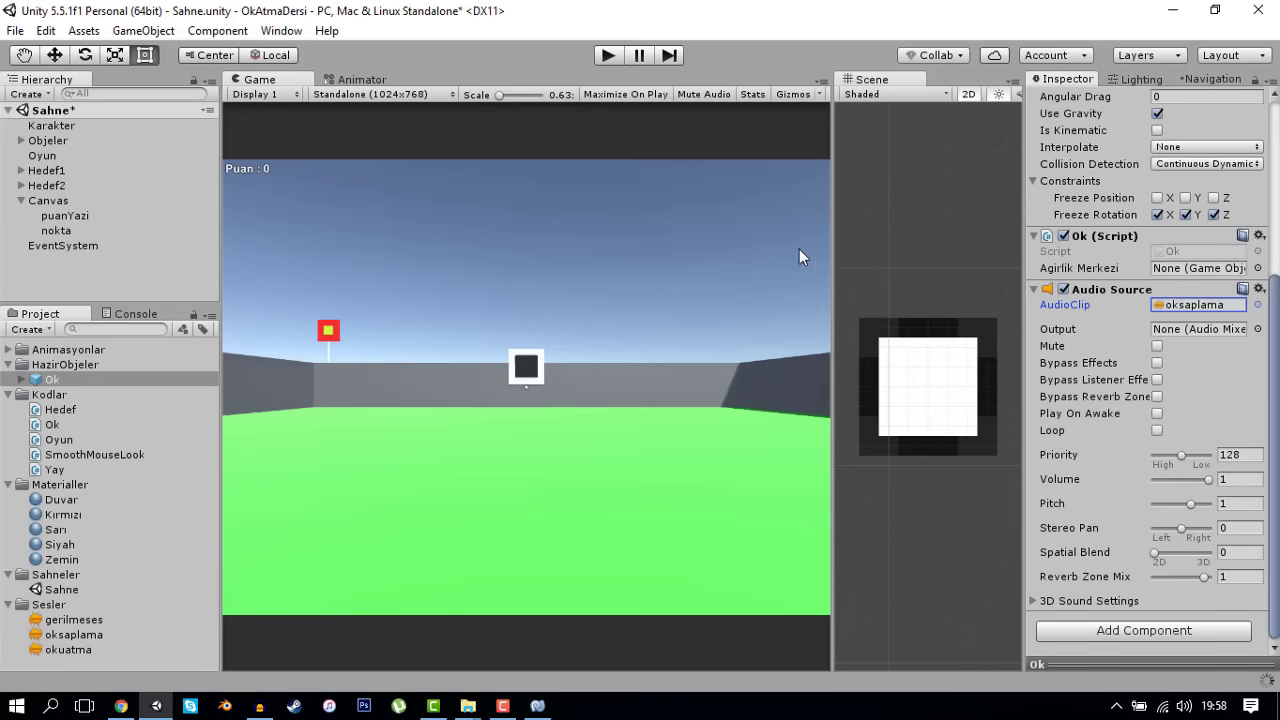
- On Karakter's Yay script, set Gerilmesesi to the bow-drawing sound and Atmasesi to okuatma, then enter Play mode
left_click(60, 125)
left_click(1095, 287)
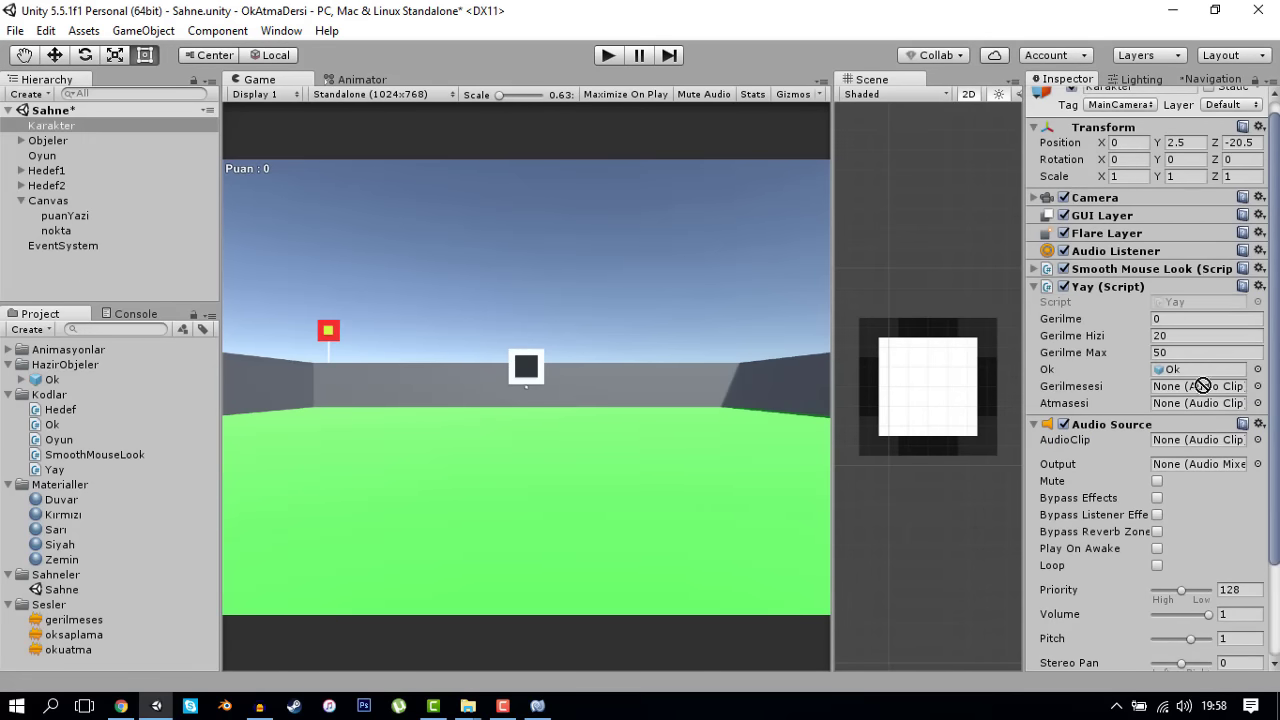
left_click_drag(75, 620, 1200, 386)
left_click_drag(67, 650, 1183, 404)
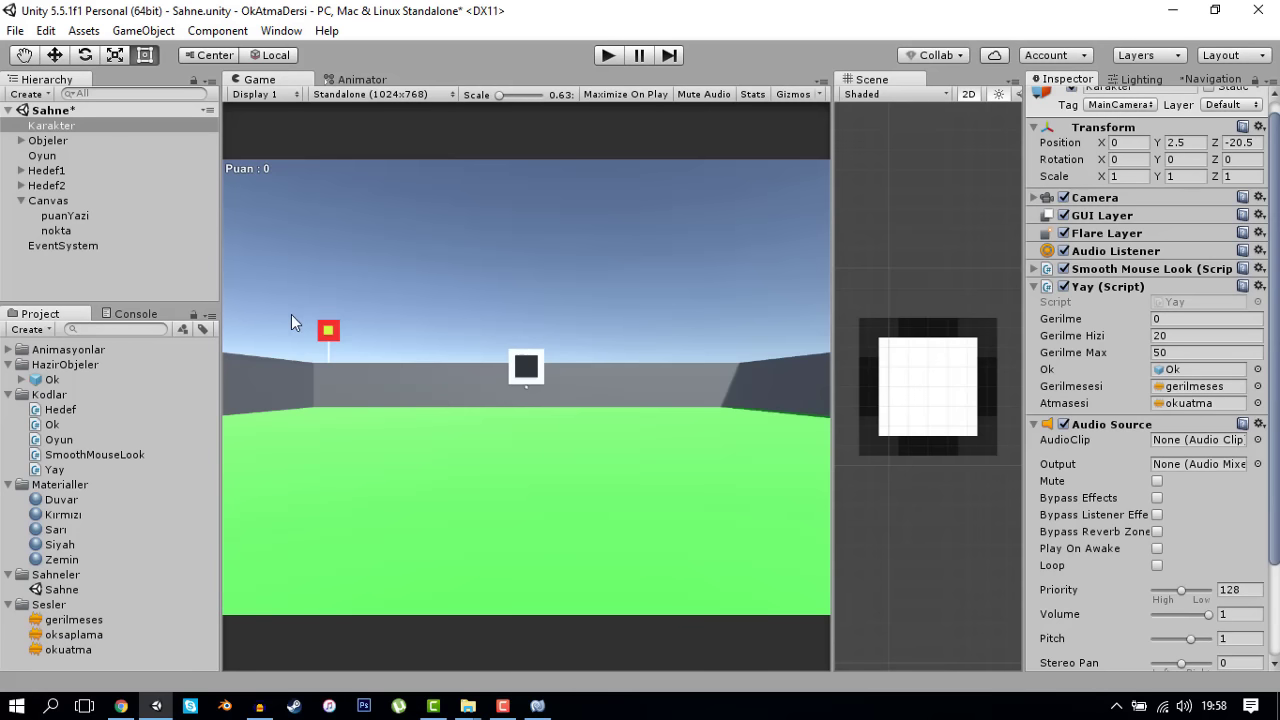
left_click(608, 55)
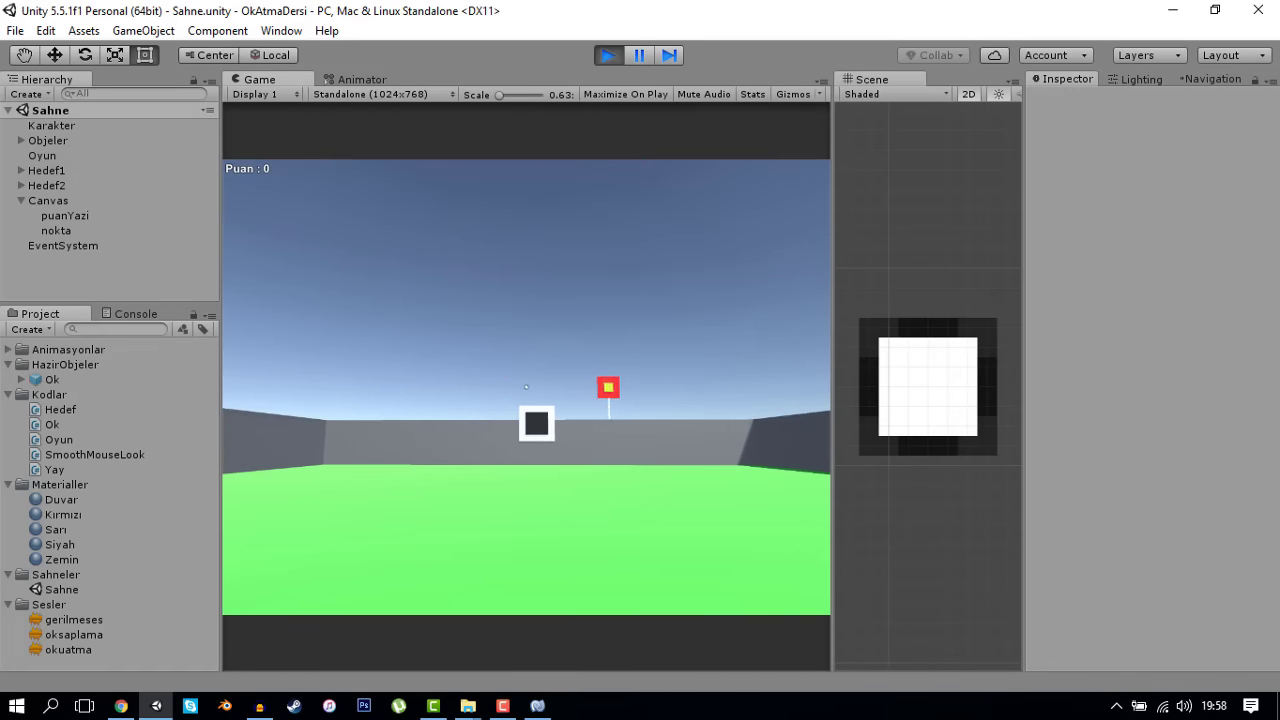
- Fire two test arrows, stop and restart the game, then fire another arrow
left_click(526, 387)
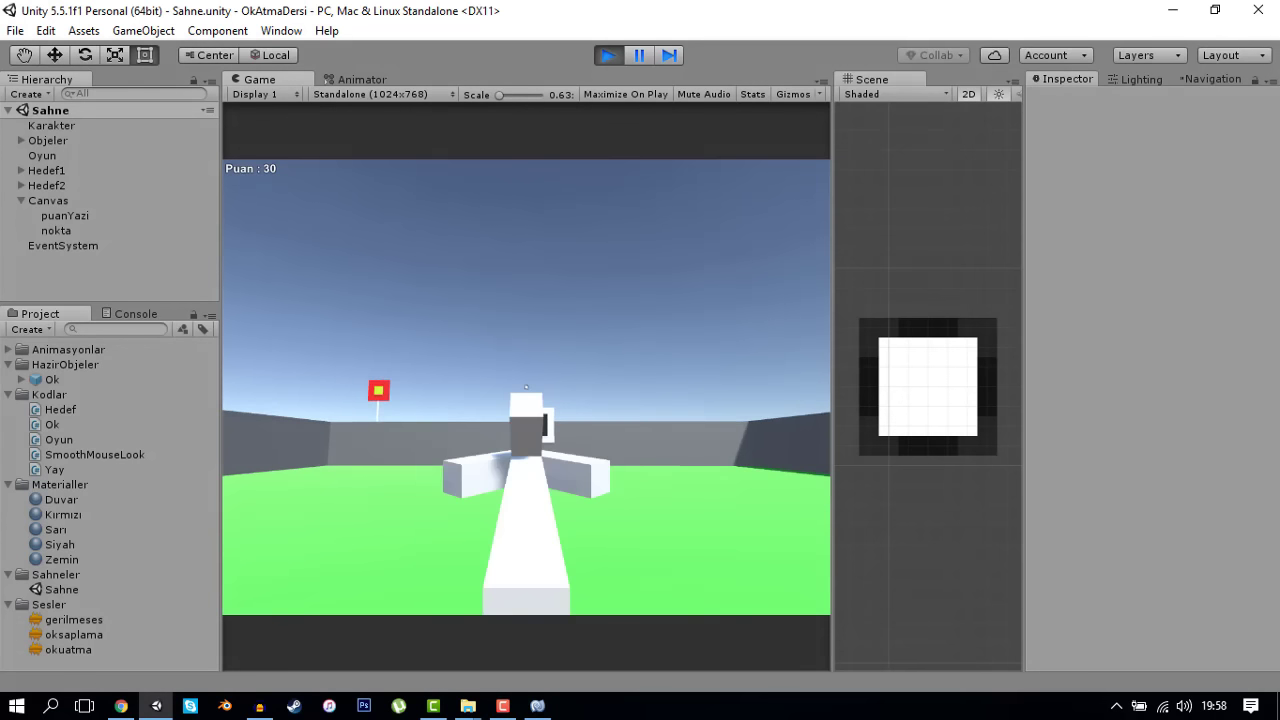
left_click(526, 387)
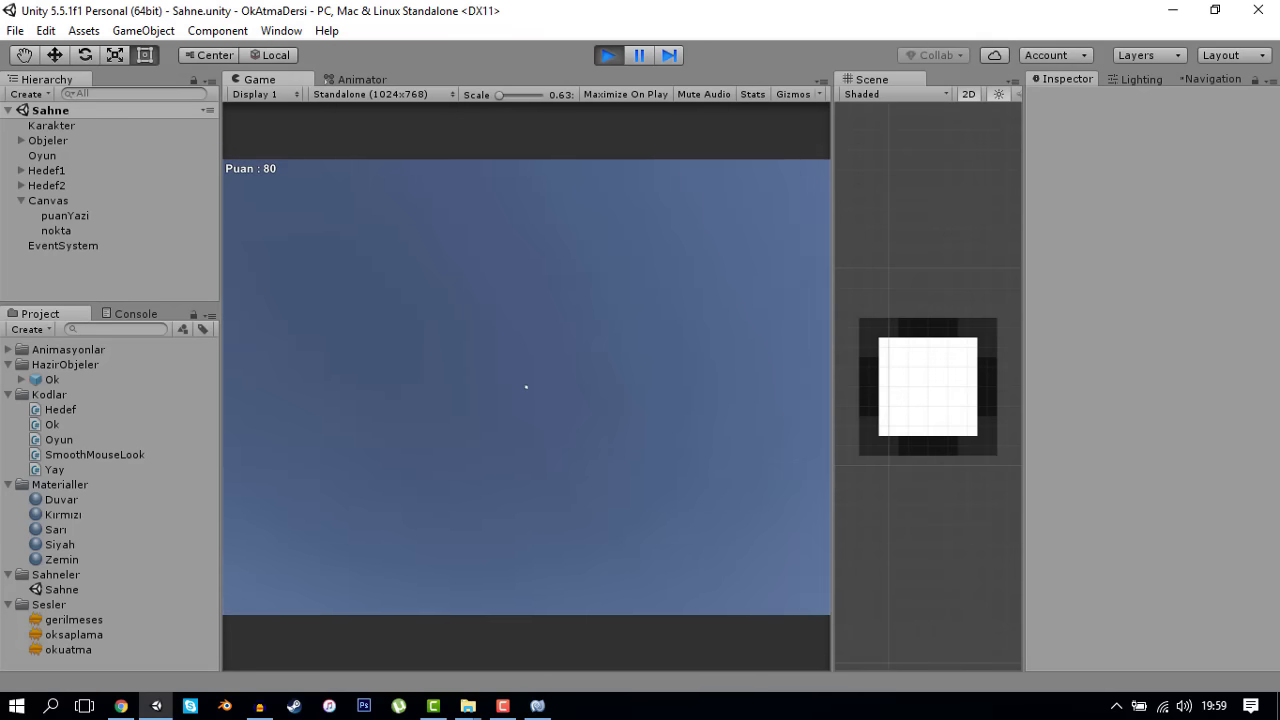
left_click(618, 55)
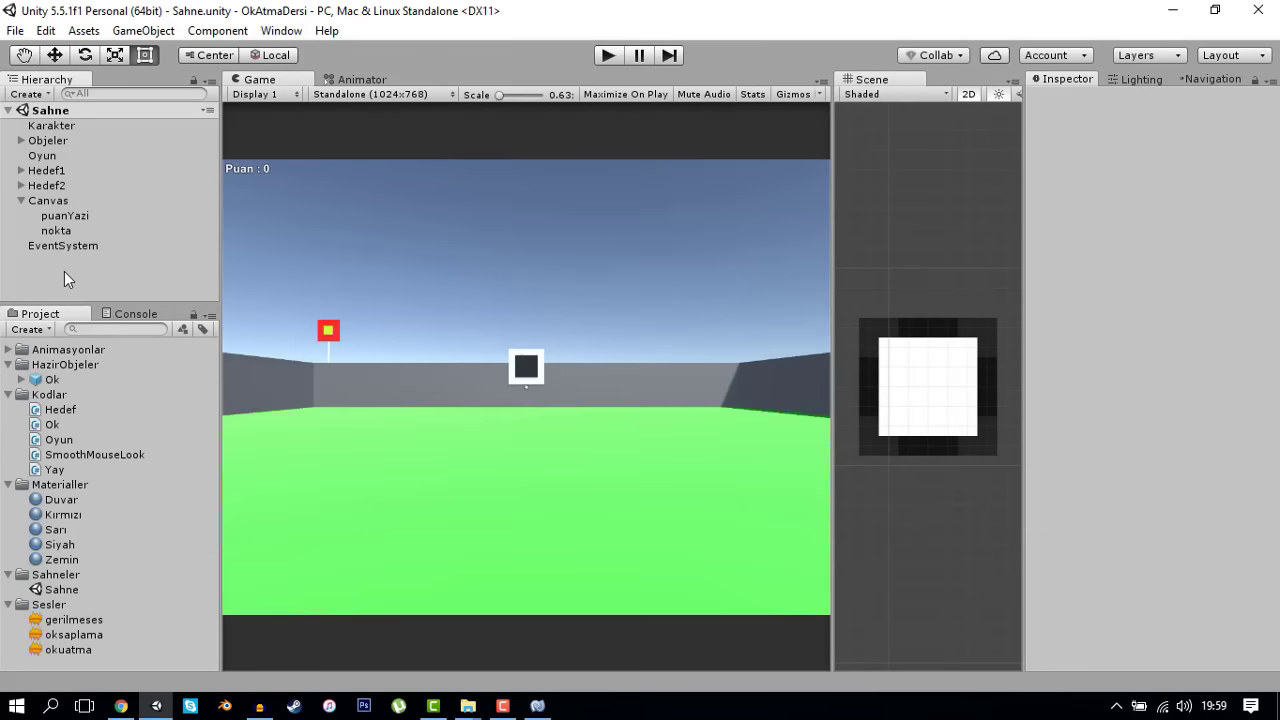
left_click(502, 706)
left_click(1237, 576)
left_click(613, 52)
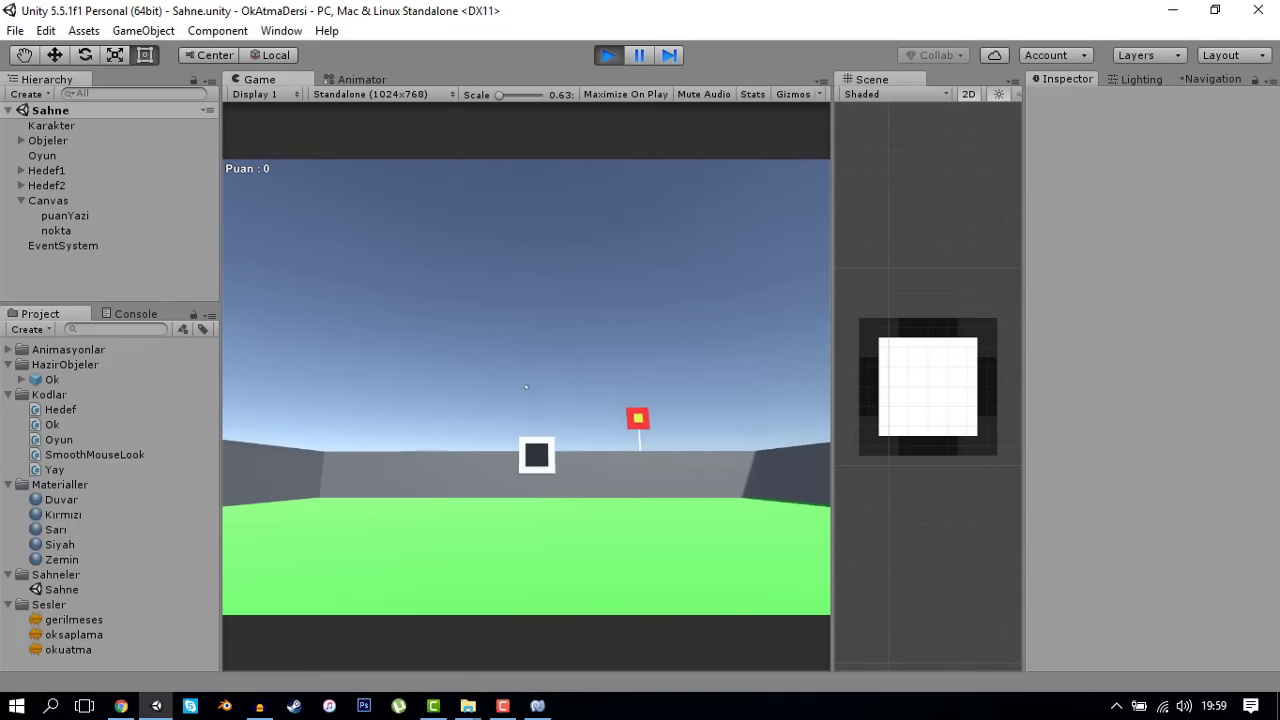
left_click(526, 387)
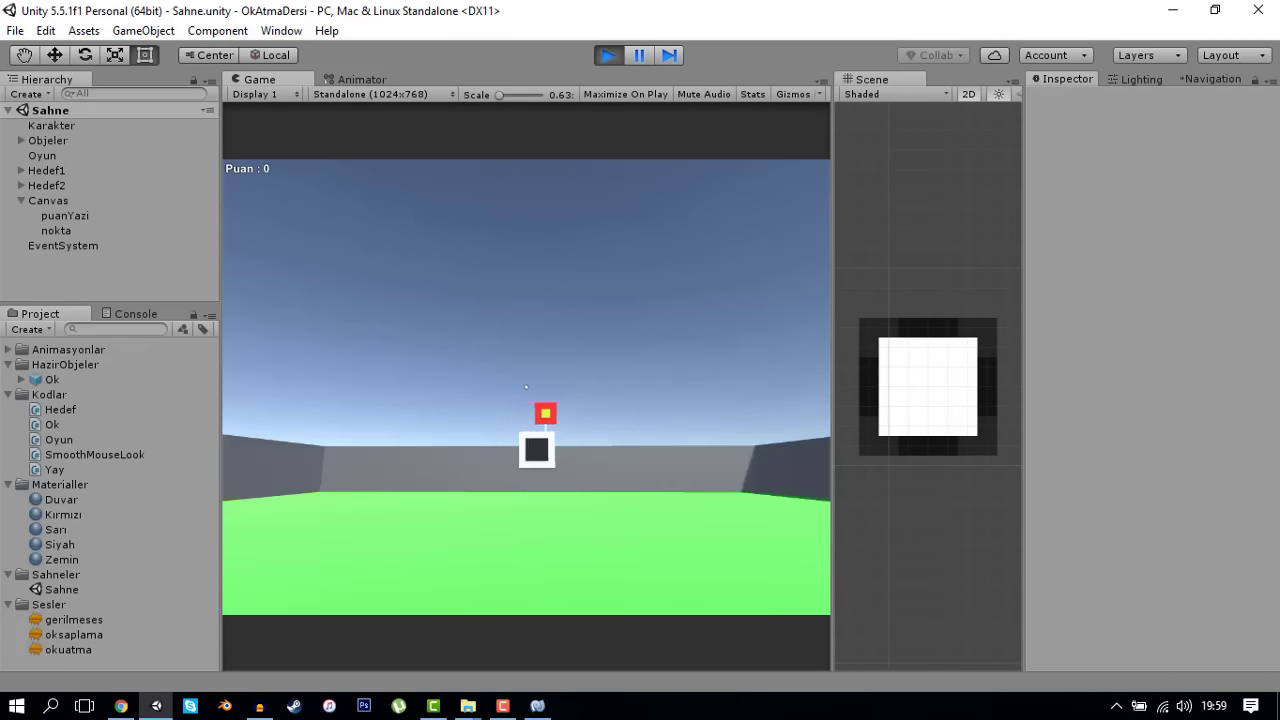
- Stop play mode, widen the Scene view in 3D, and frame and orbit around Karakter
key("ctrl+p")
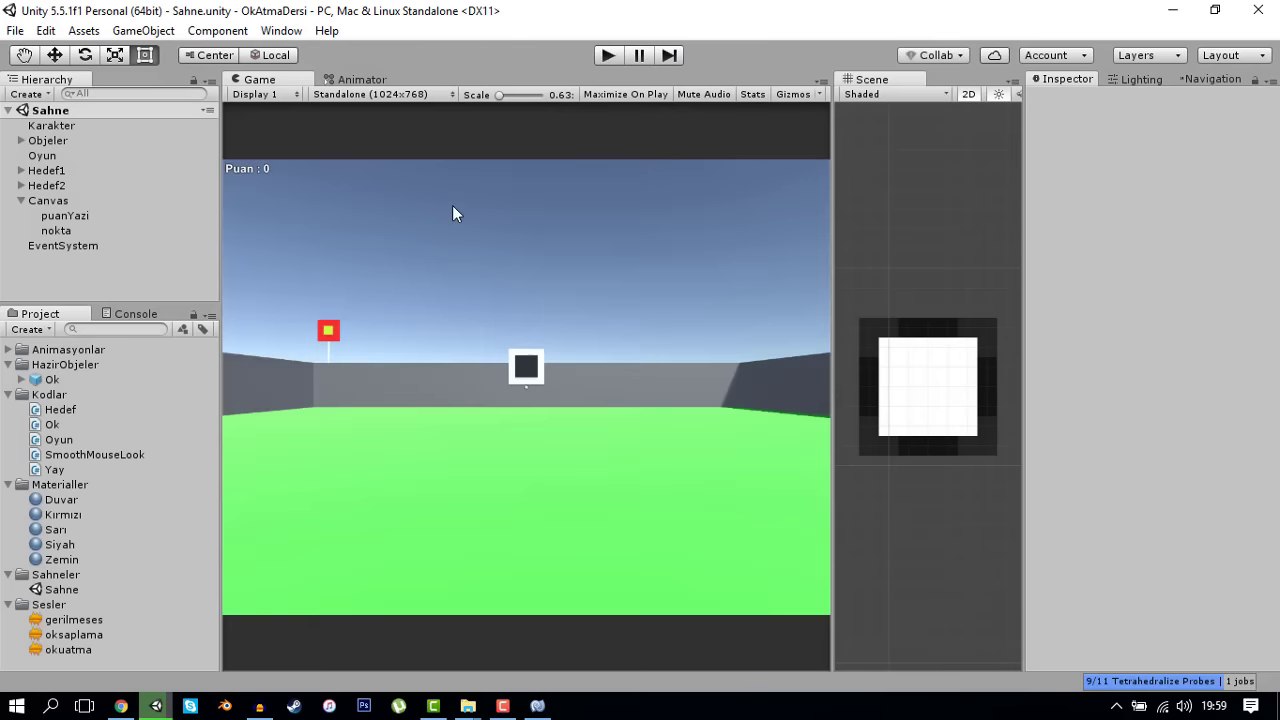
left_click_drag(830, 329, 454, 331)
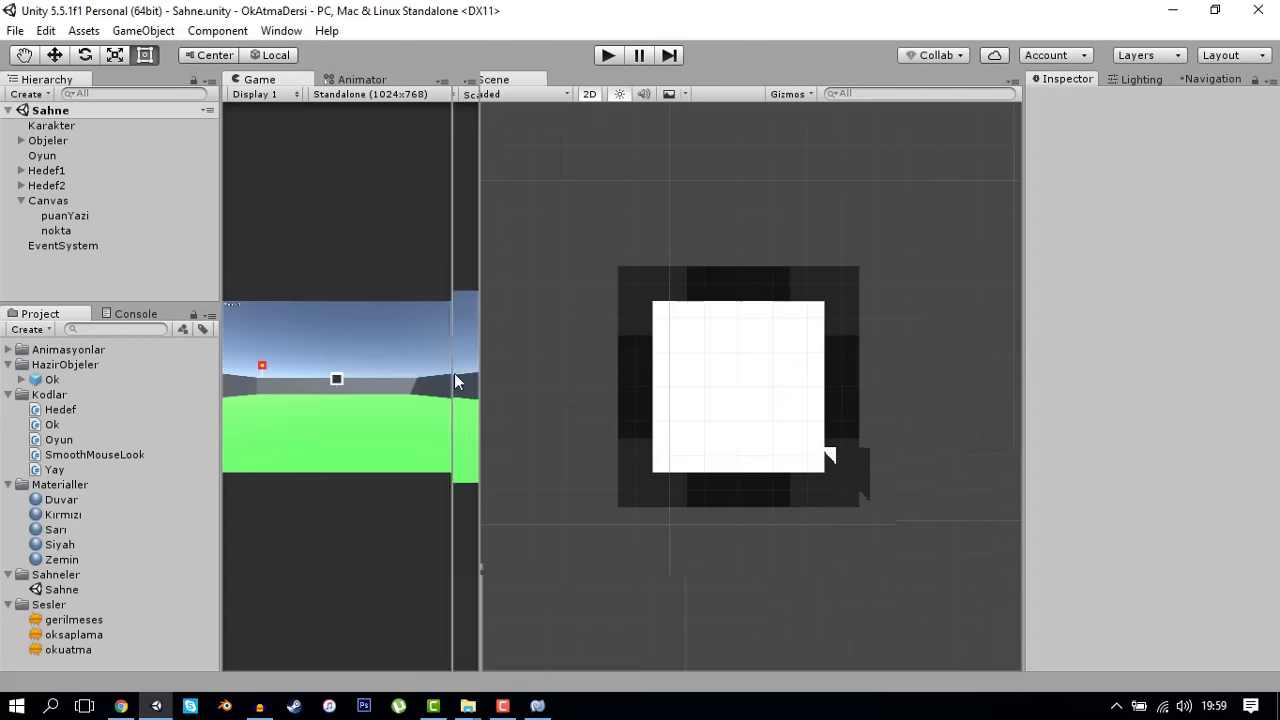
left_click(597, 93)
left_click(55, 126)
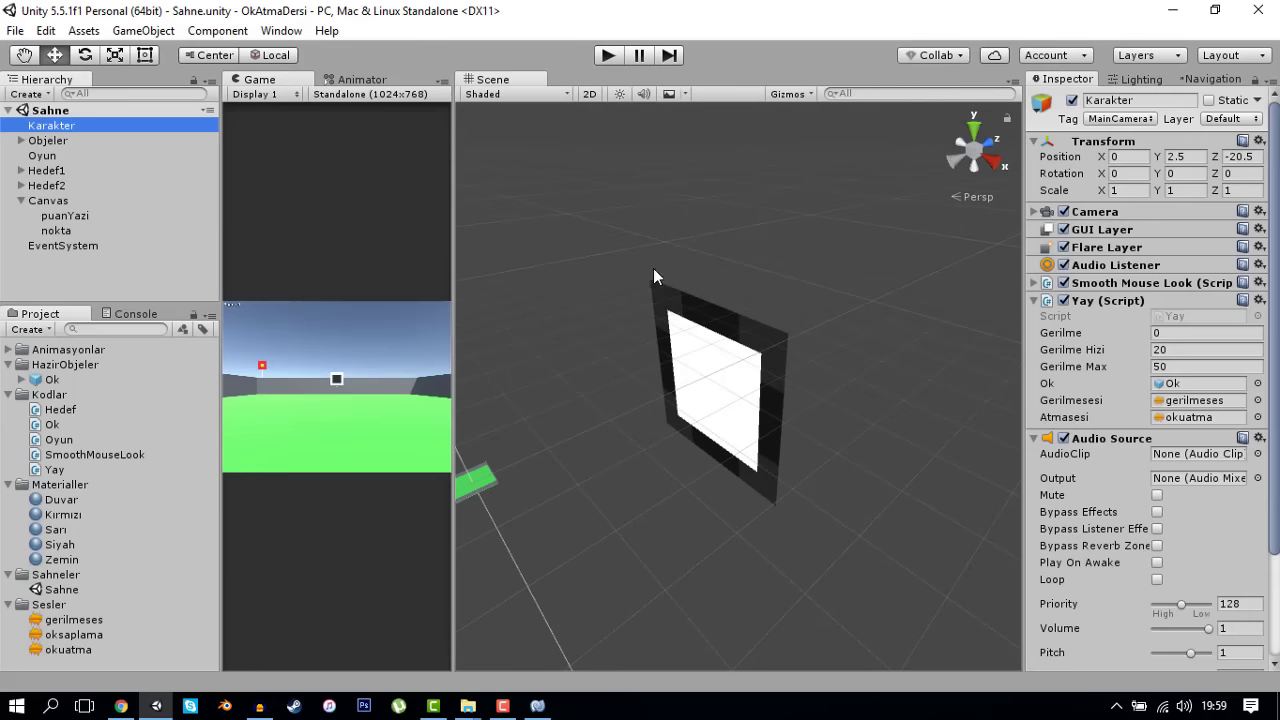
double_click(86, 129)
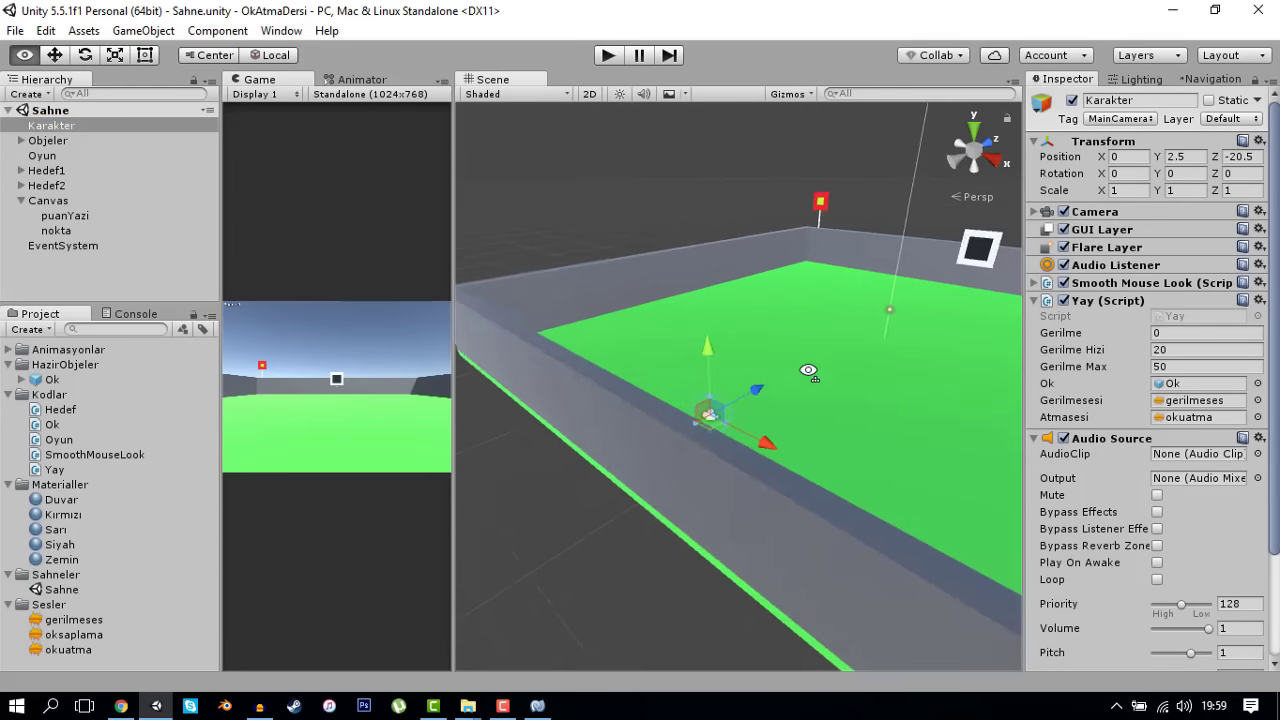
mouse_move(805, 376)
left_mouse_down("alt")
mouse_move(691, 441)
mouse_move(727, 413)
mouse_move(728, 439)
left_mouse_up("alt")
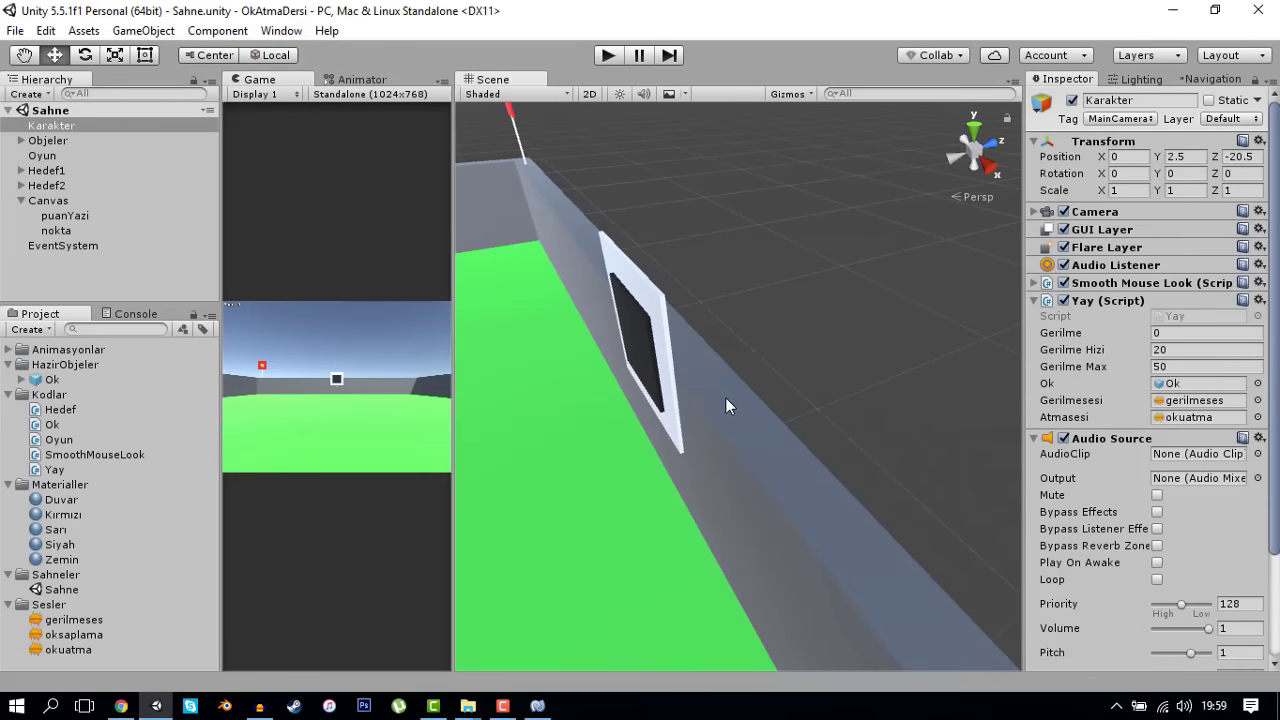
mouse_move(765, 355)
left_mouse_down("alt")
mouse_move(454, 296)
mouse_move(421, 313)
mouse_move(877, 280)
mouse_move(530, 270)
mouse_move(859, 133)
mouse_move(811, 250)
mouse_move(1236, 381)
mouse_move(660, 342)
mouse_move(617, 217)
mouse_move(719, 303)
mouse_move(465, 351)
mouse_move(636, 384)
mouse_move(643, 453)
mouse_move(607, 391)
mouse_move(1036, 397)
mouse_move(171, 463)
left_mouse_up("alt")
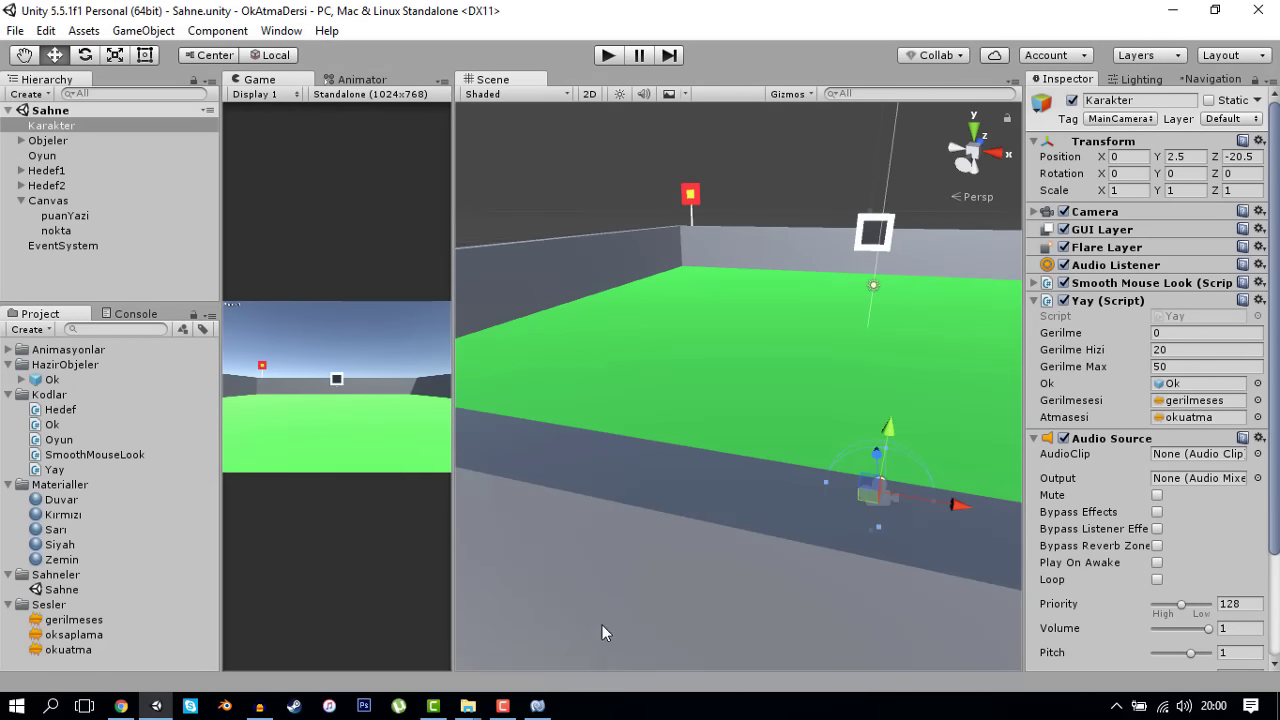
left_click(539, 706)
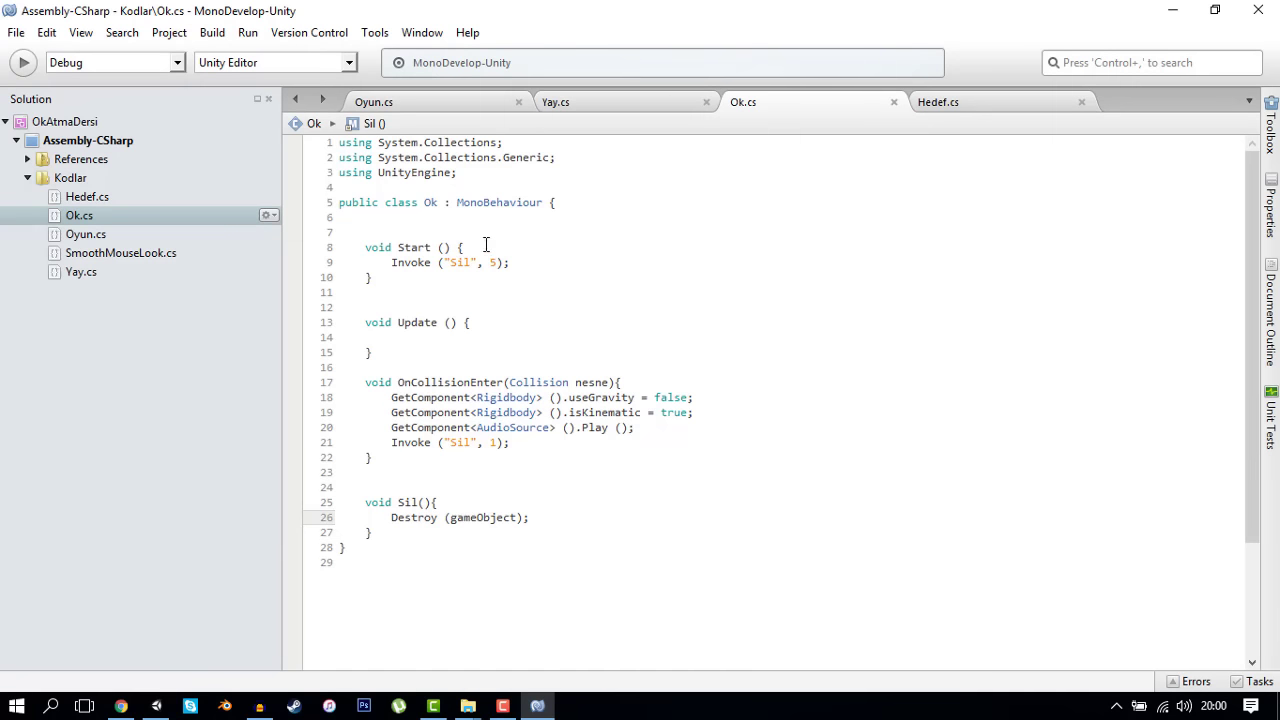
- Add 'public Transform karakter;' on line 7 of Ok.cs and save
left_click(428, 236)
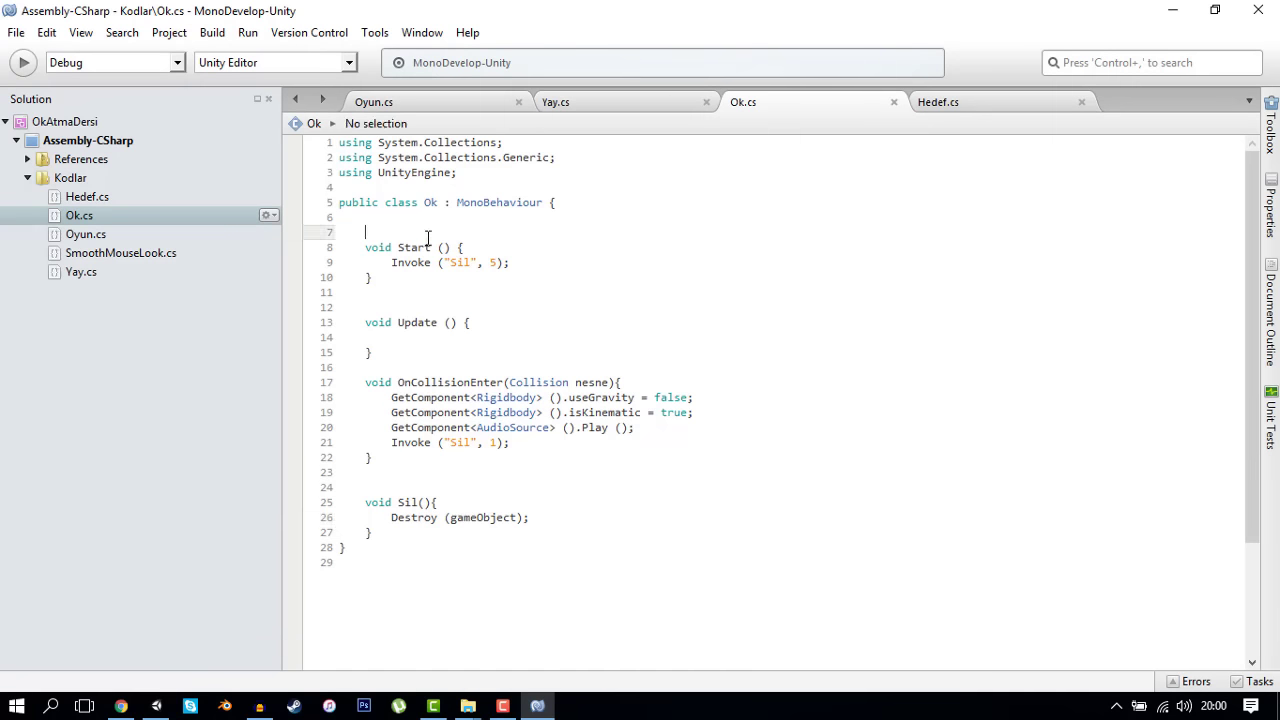
type("pu")
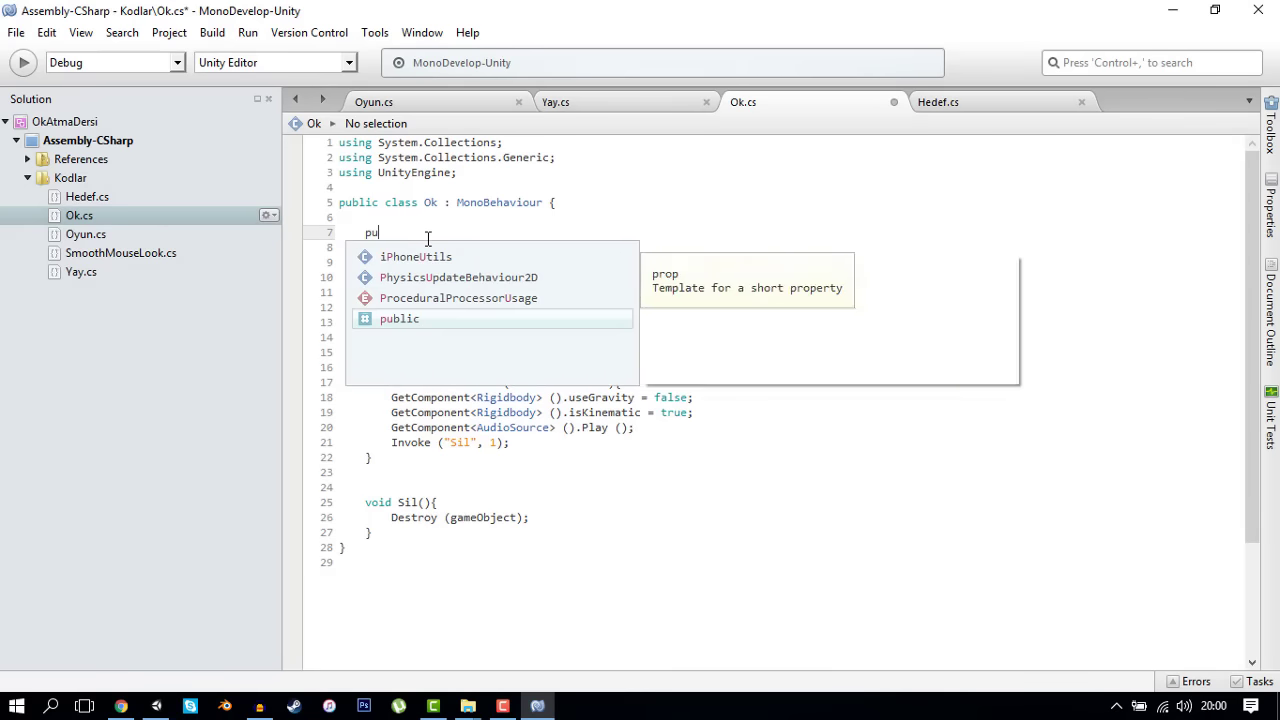
key("BackSpace")
key("BackSpace")
type("publi")
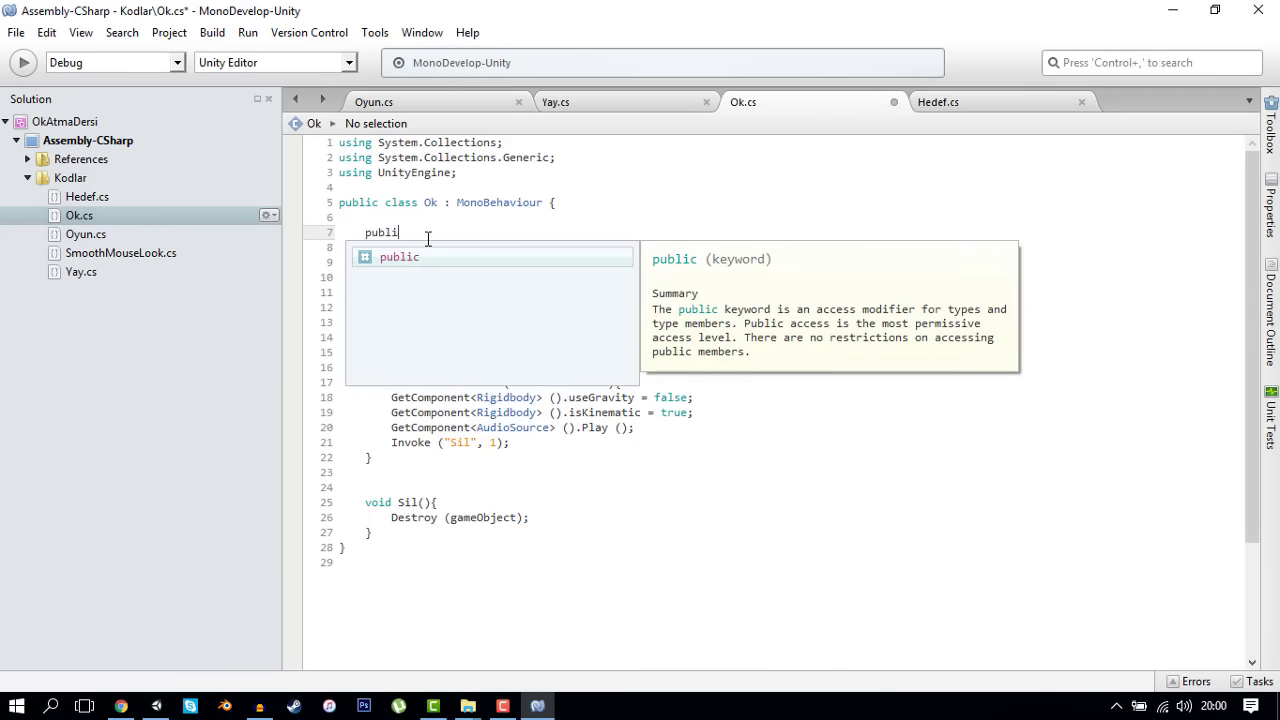
type("c G")
key("BackSpace")
type("T")
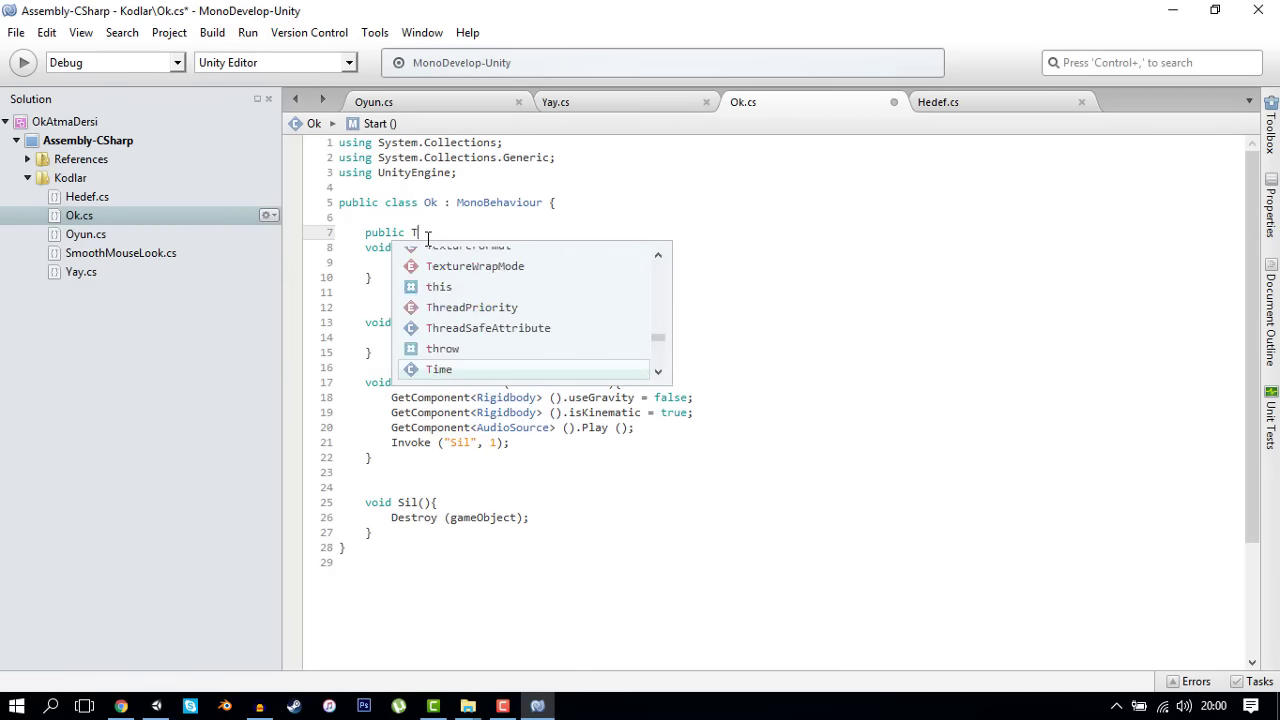
type("ransform karak")
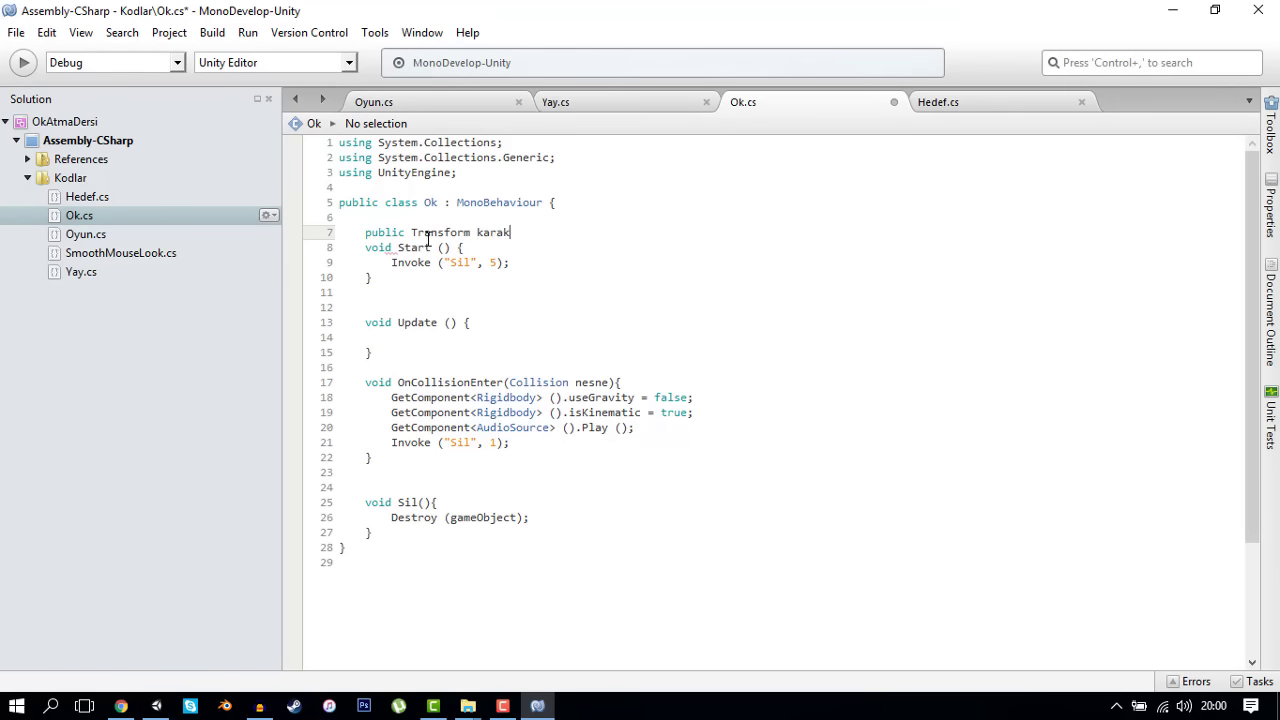
type(";")
key("ctrl+s")
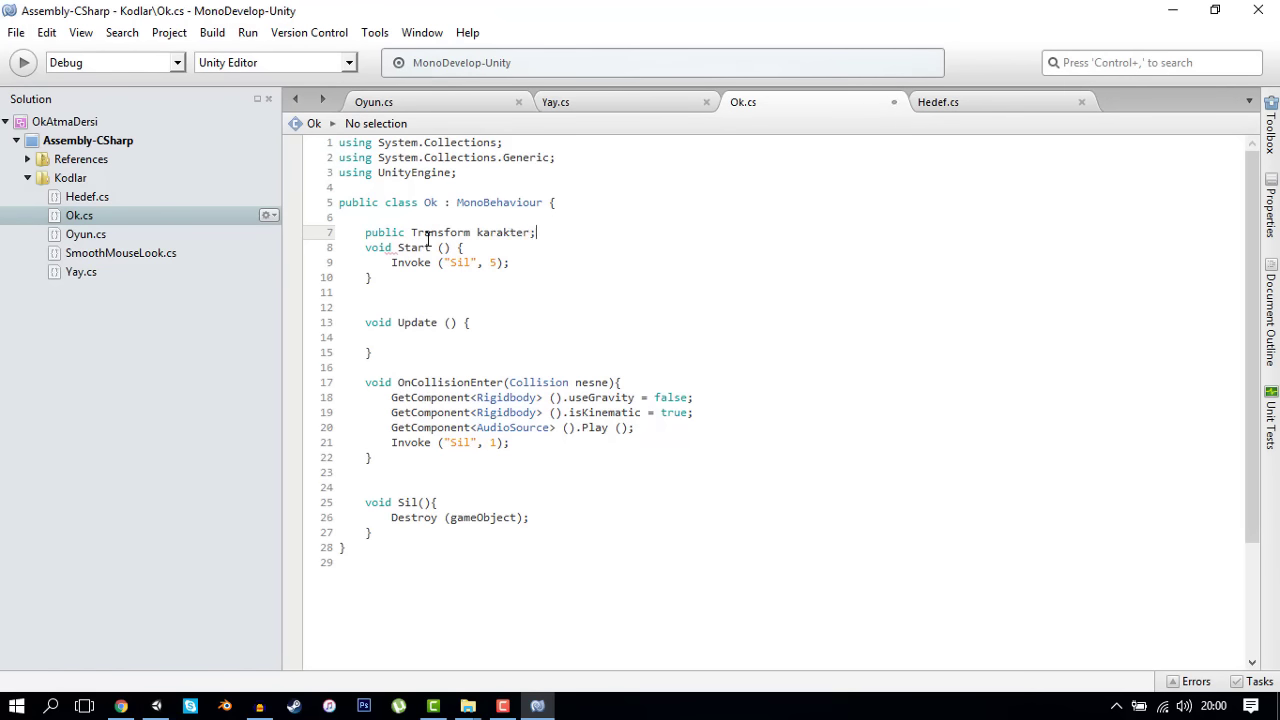
scroll(400, 350, "down", 1)
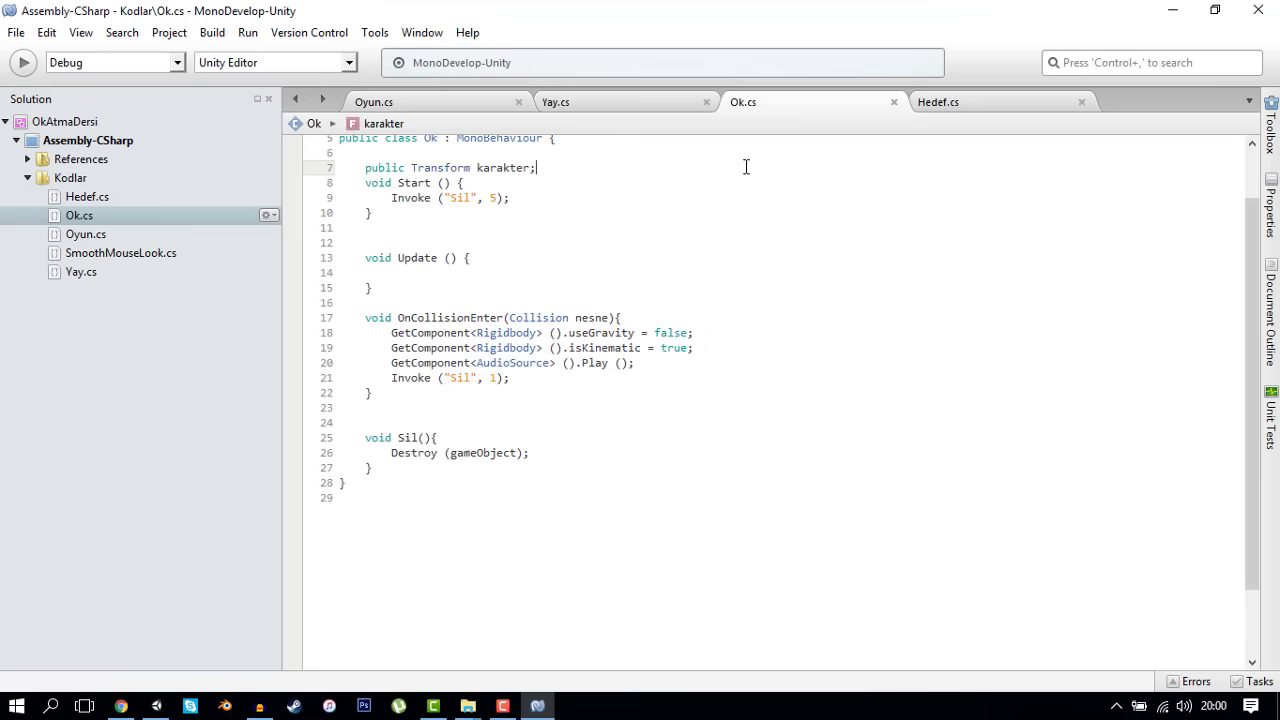
left_click(156, 706)
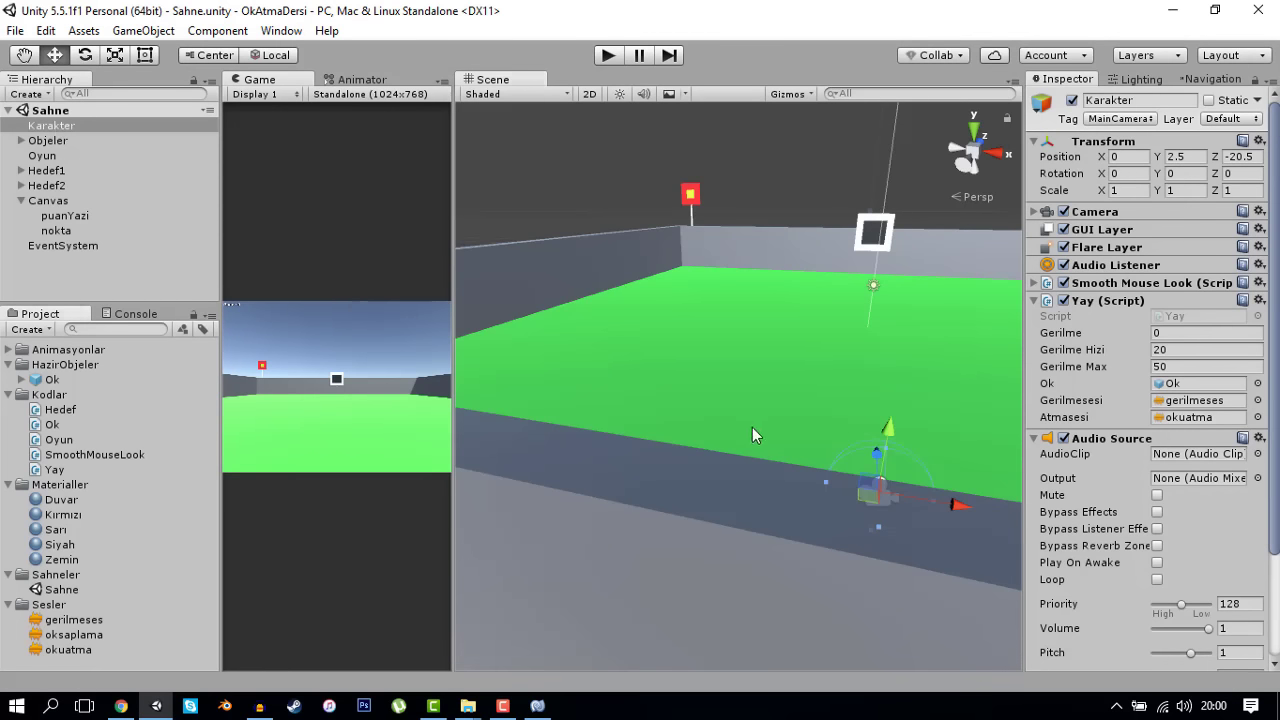
- Declare a float mesafe field below the karakter field in Ok.cs
left_click(537, 706)
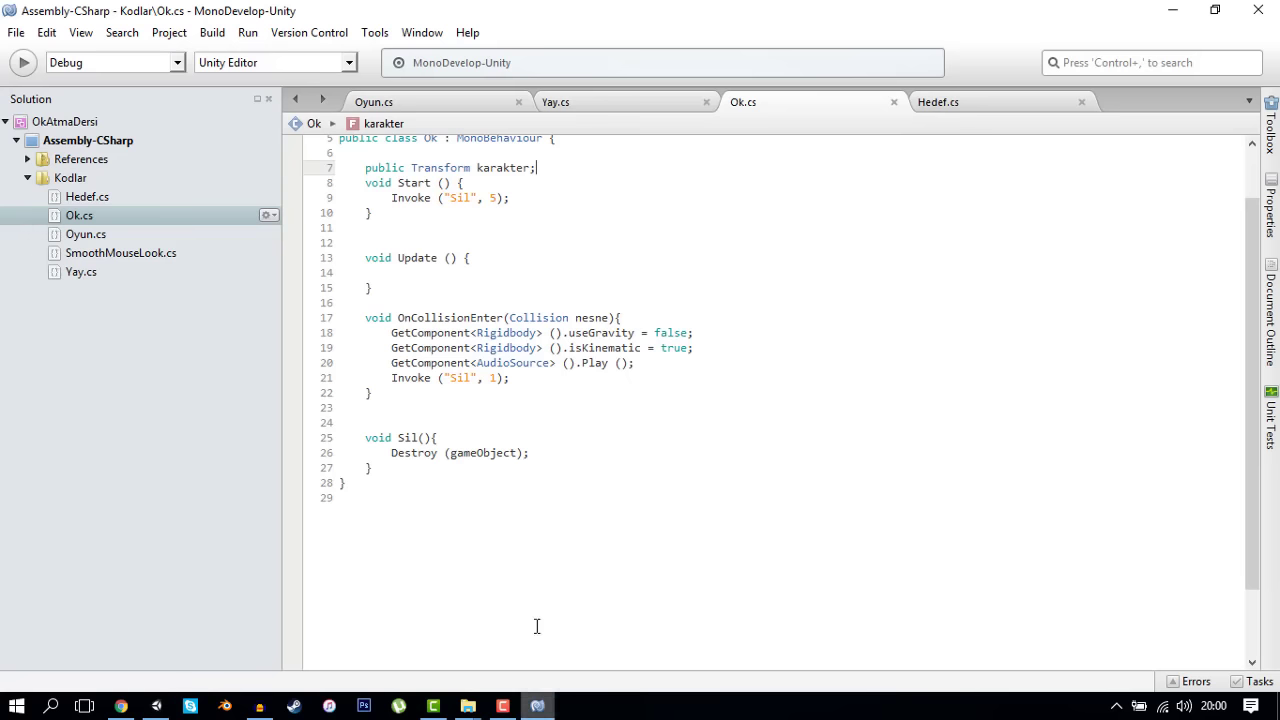
left_click(407, 268)
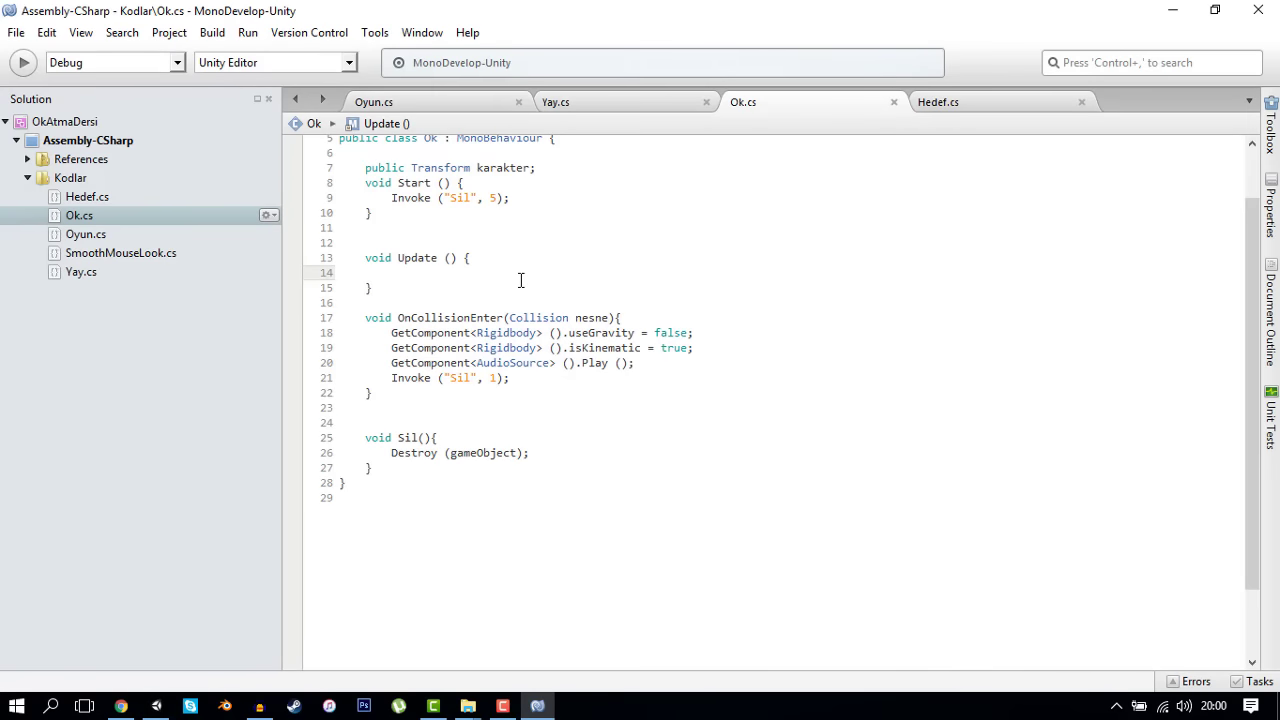
scroll(520, 280, "up", 2)
left_click(551, 234)
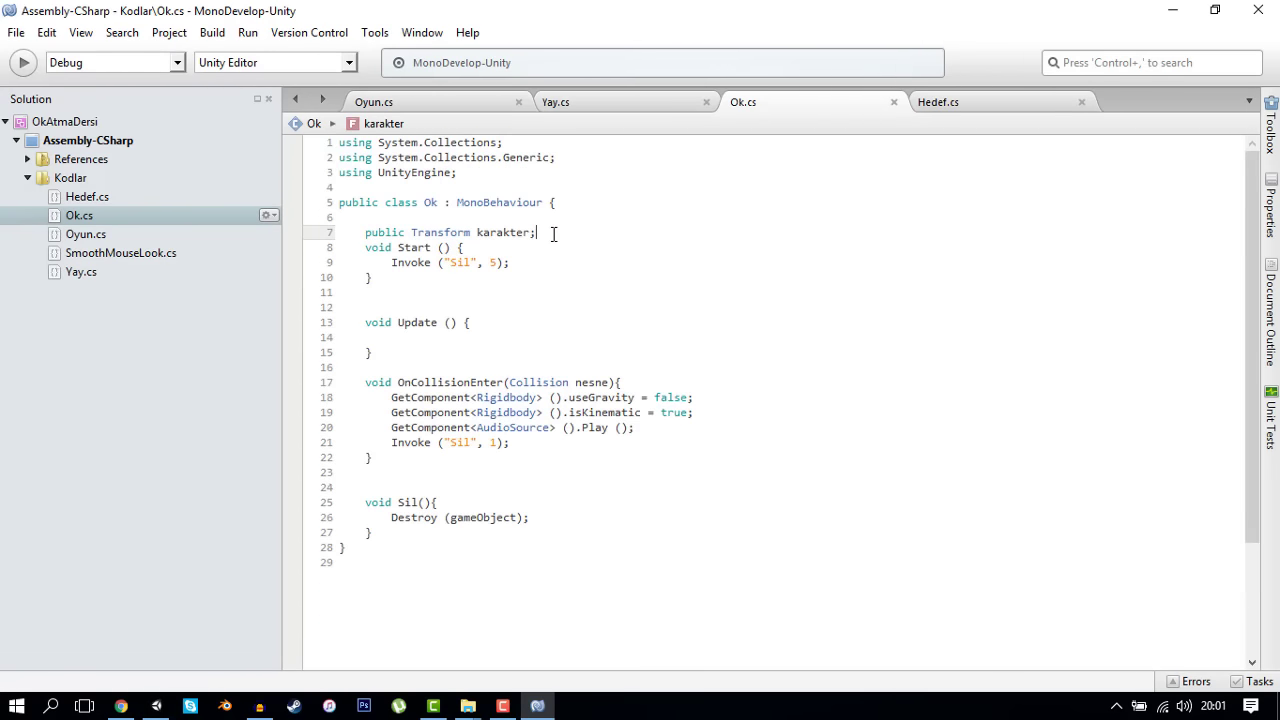
key("Return")
type("float mesafe;")
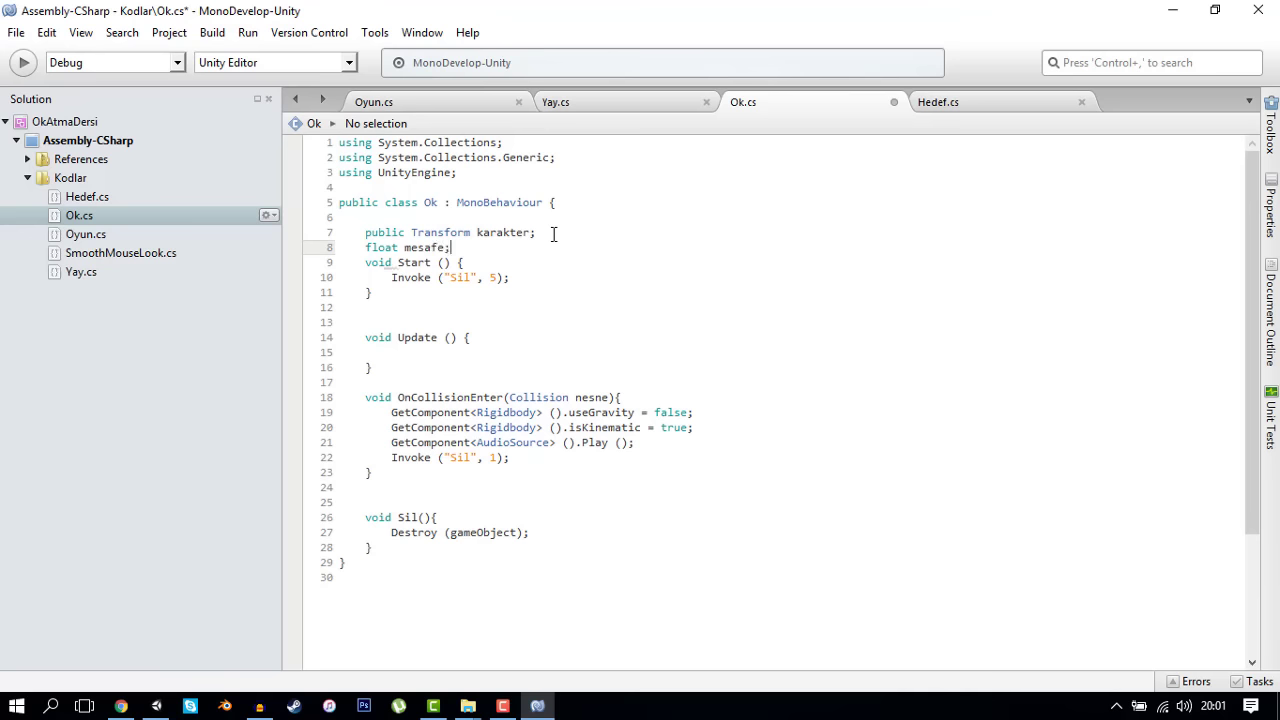
key("Return")
- In Update, set mesafe = Vector3.Distance(karakter.position, transform.position)
left_click(400, 365)
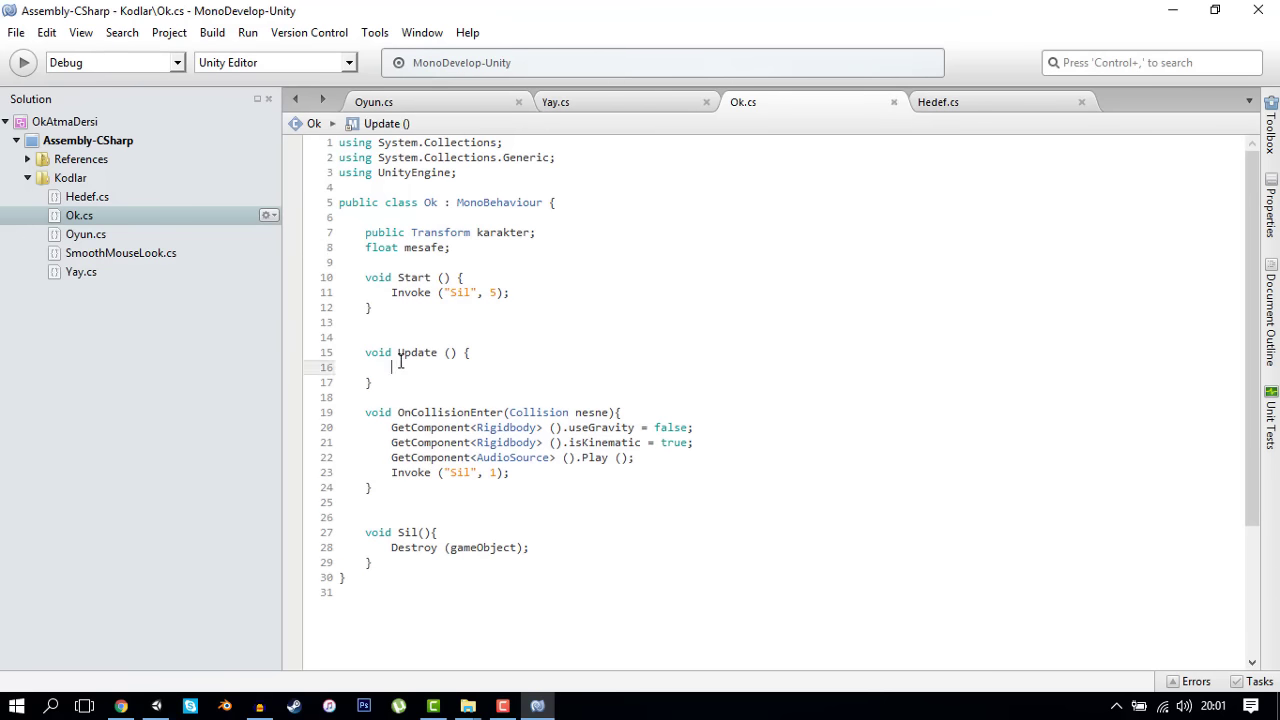
type("mesafe = ")
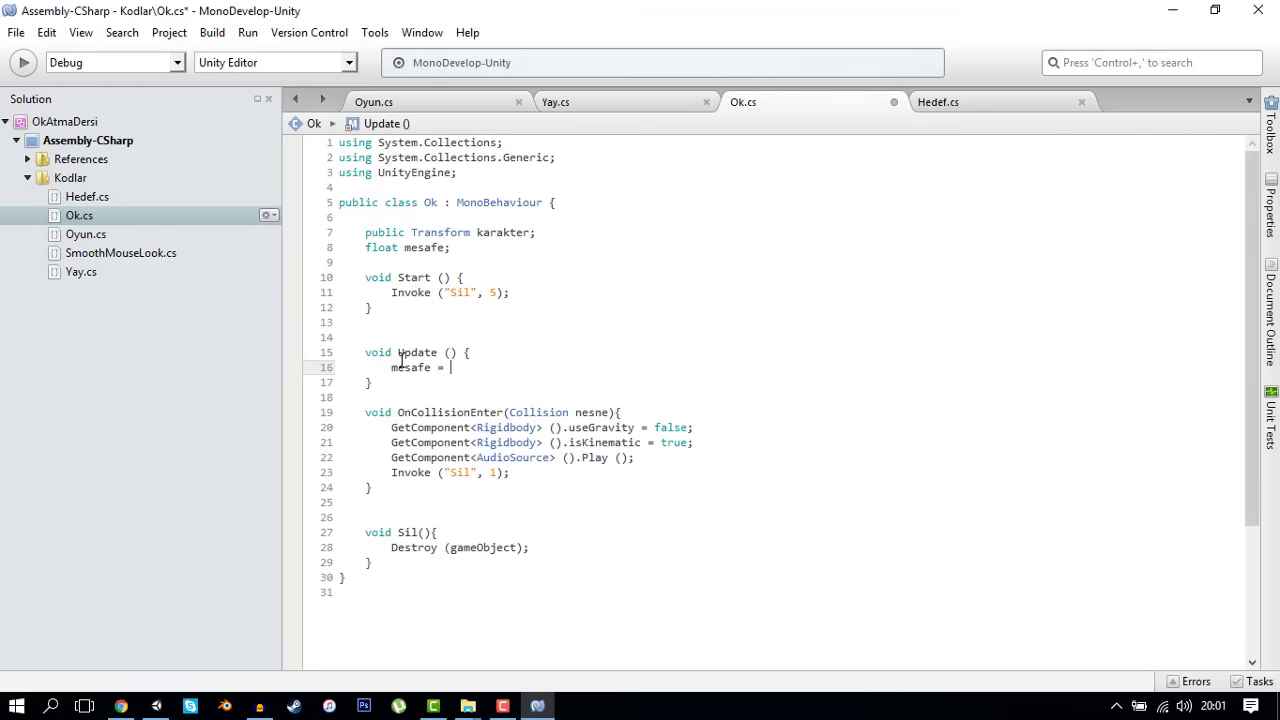
type("Vecto")
key("Down")
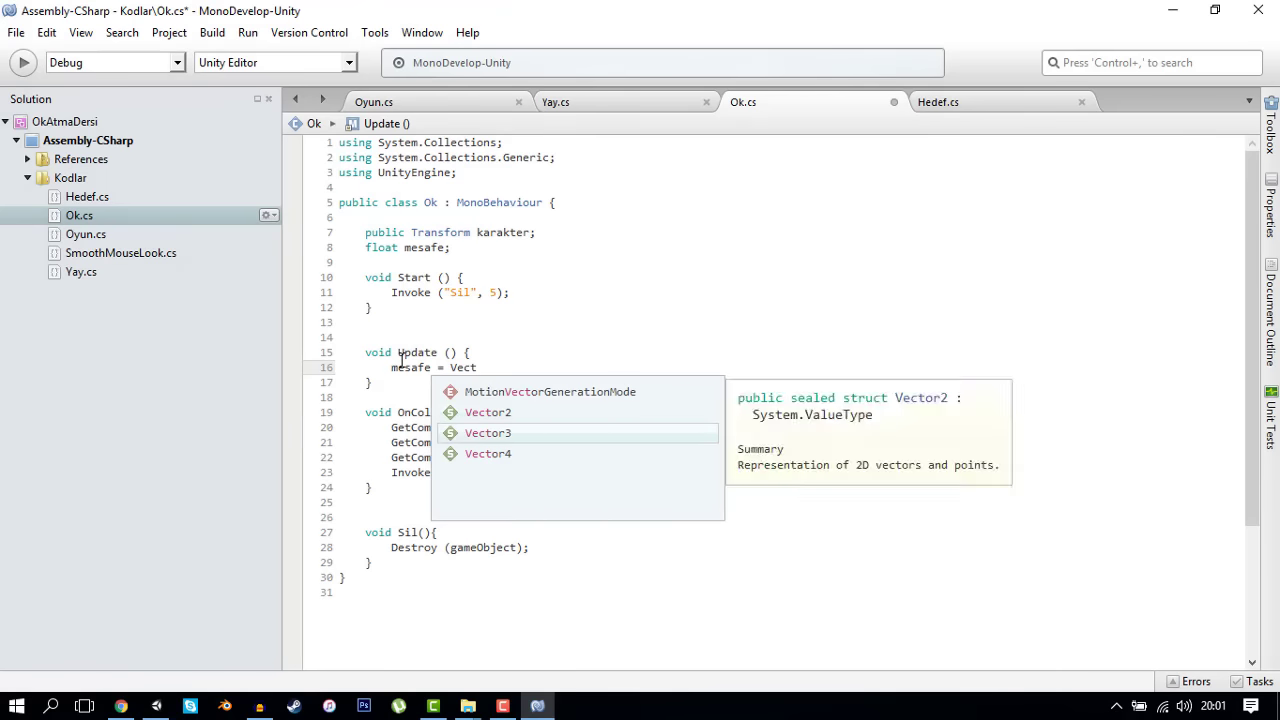
type(".f")
key("BackSpace")
type("Dis")
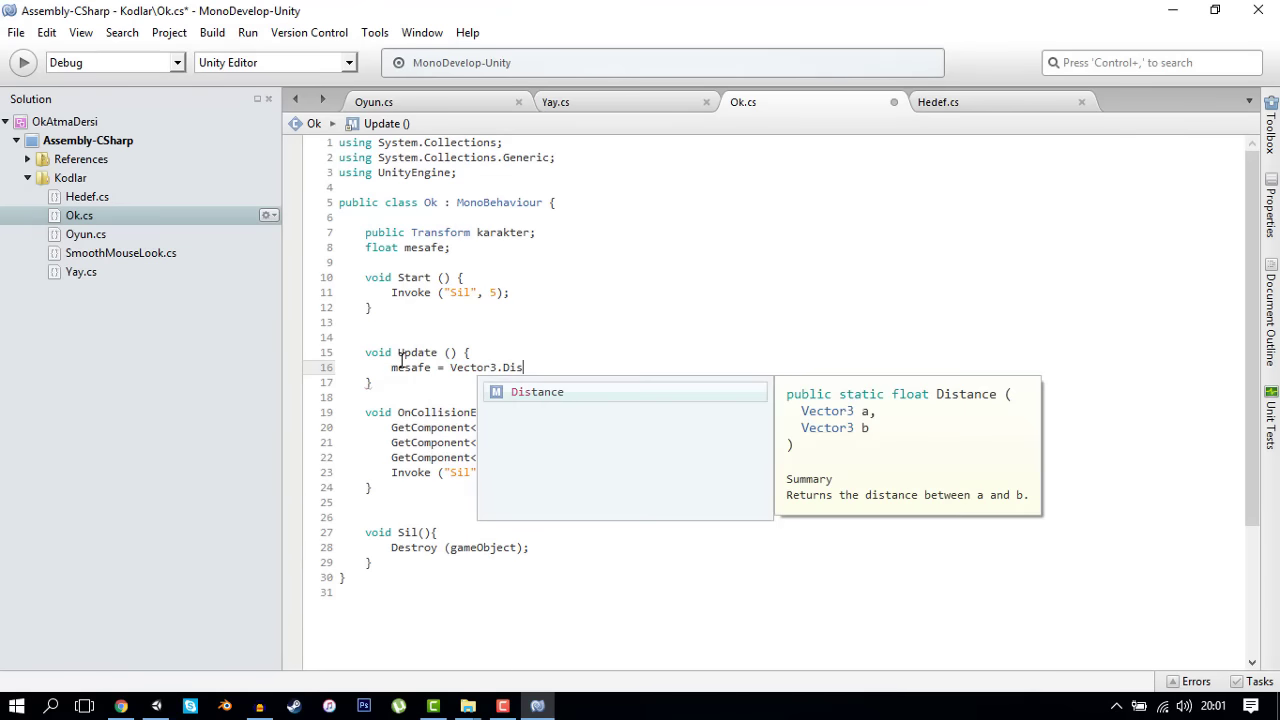
key("Return")
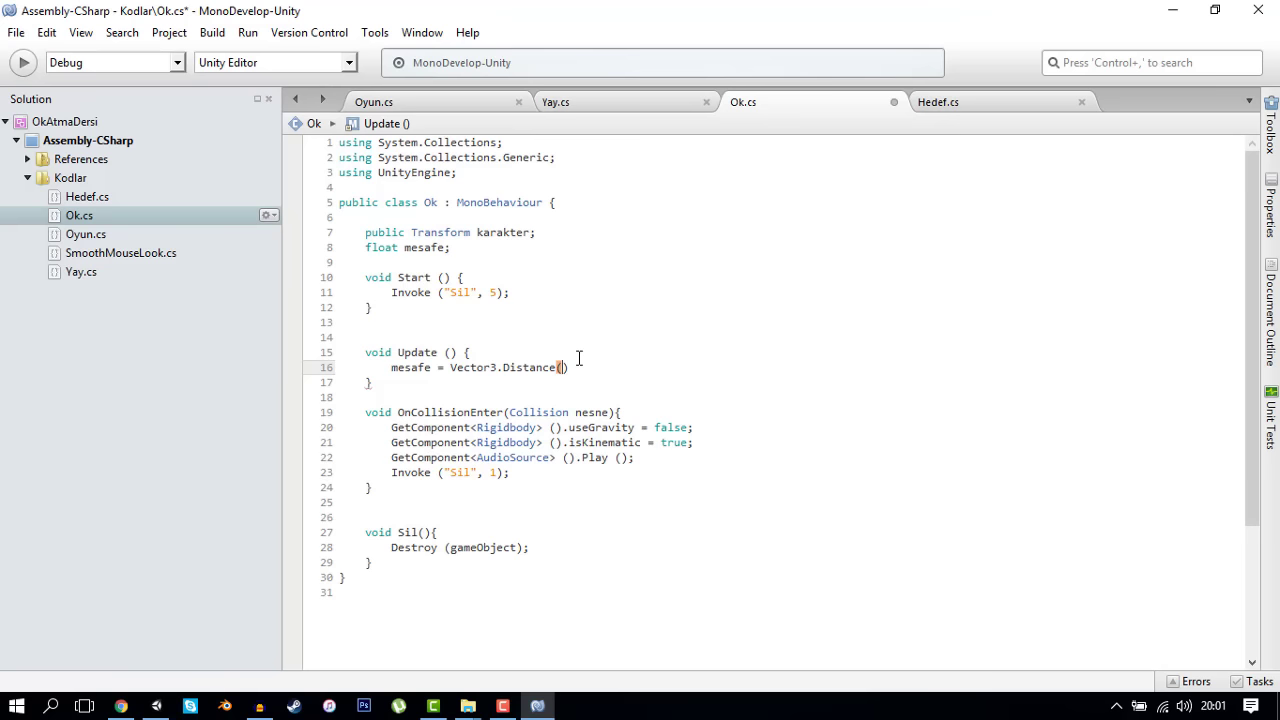
type("karakter")
type(".po")
key("Return")
type(",transform.")
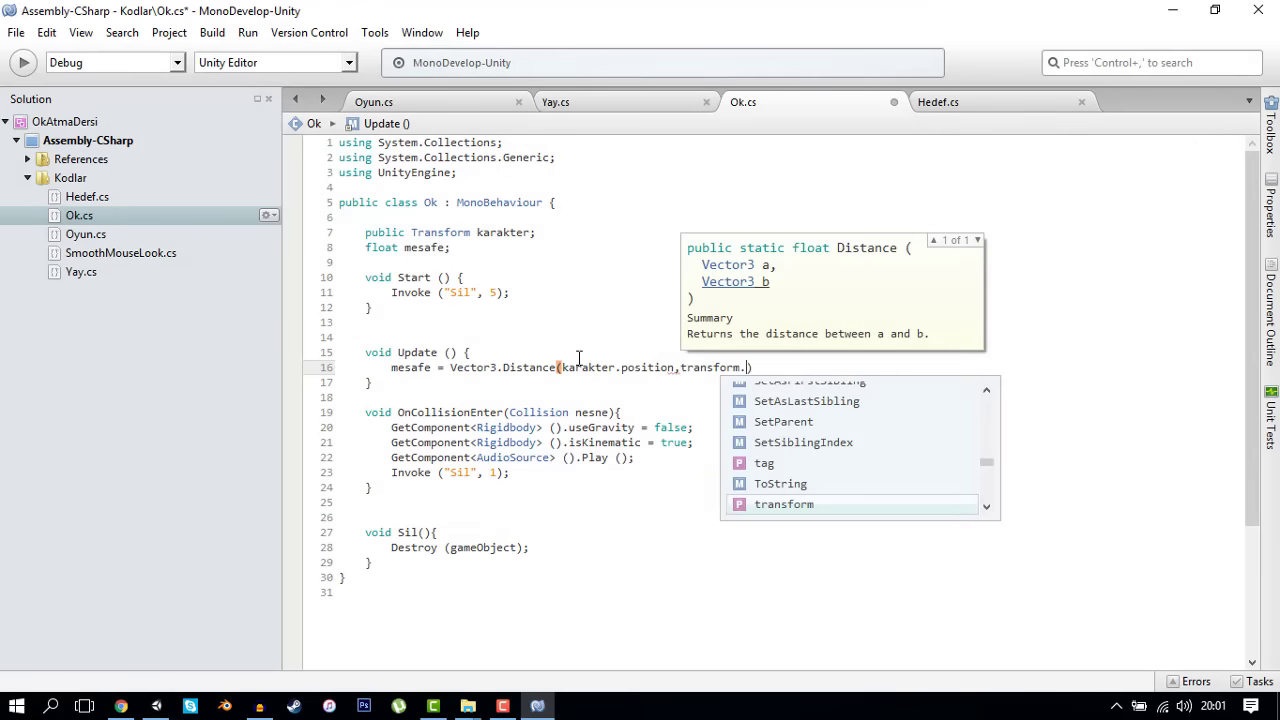
type("paren")
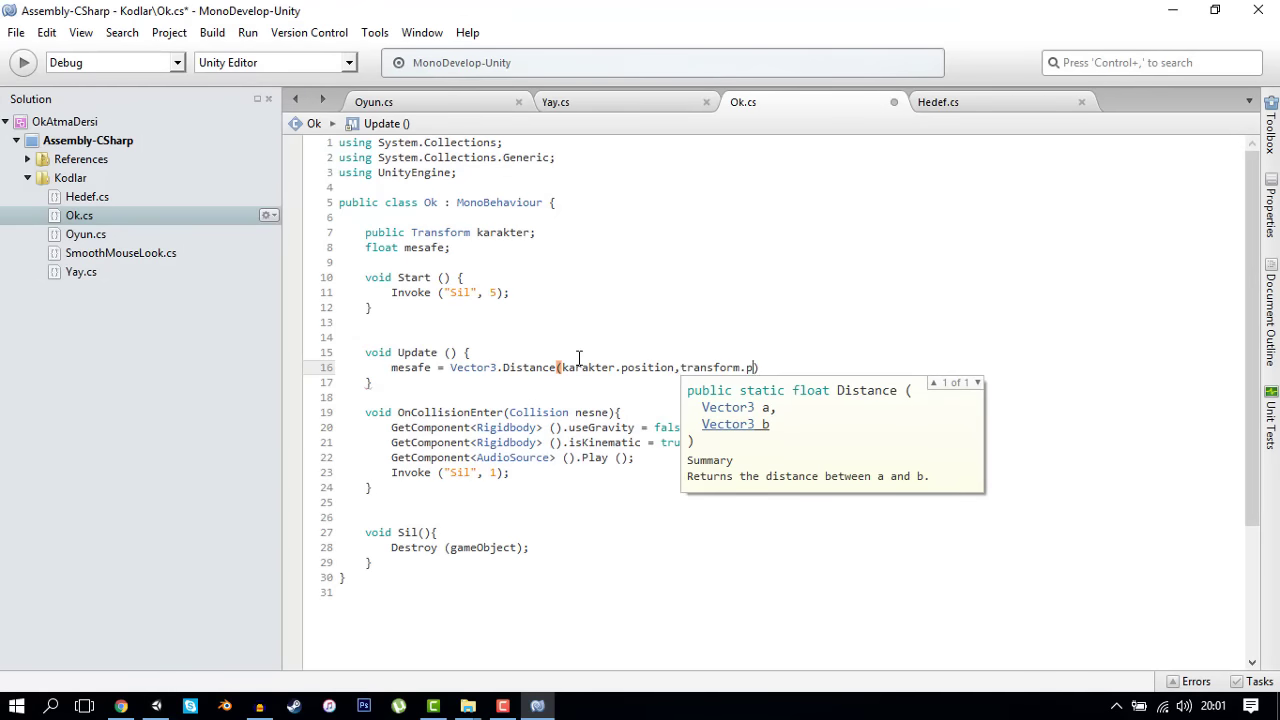
type("pos")
key("Return")
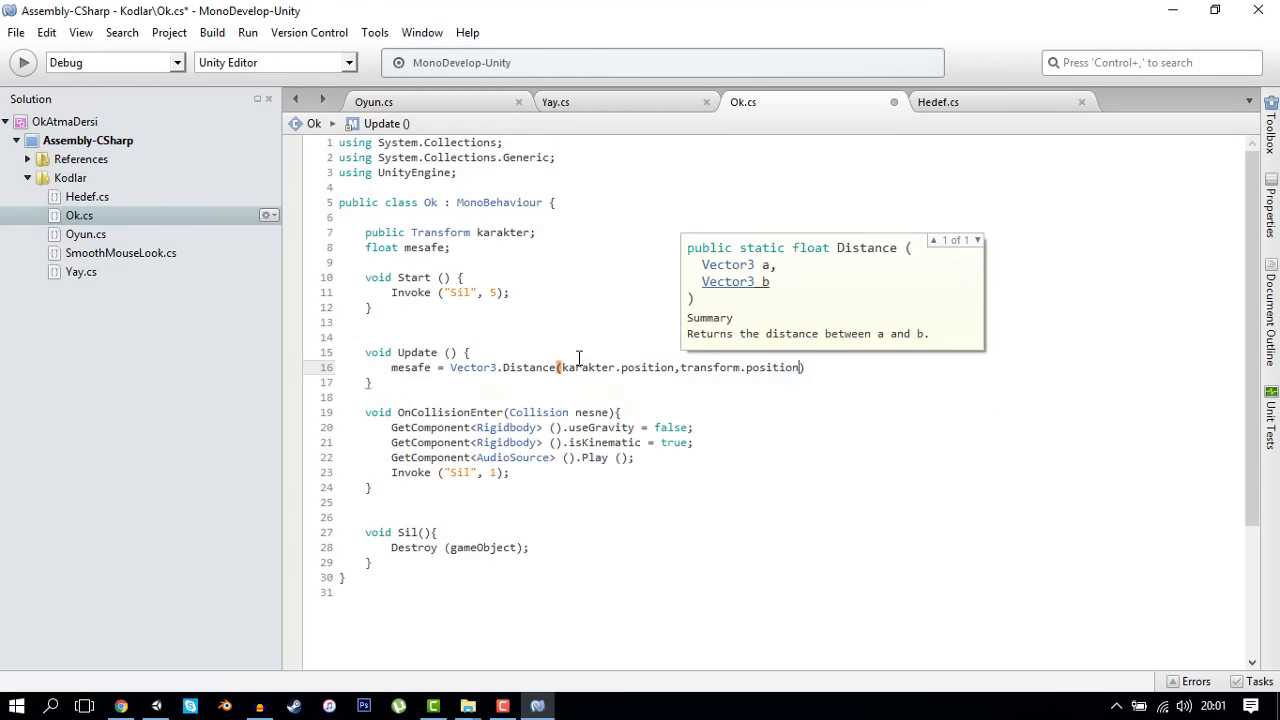
type(");")
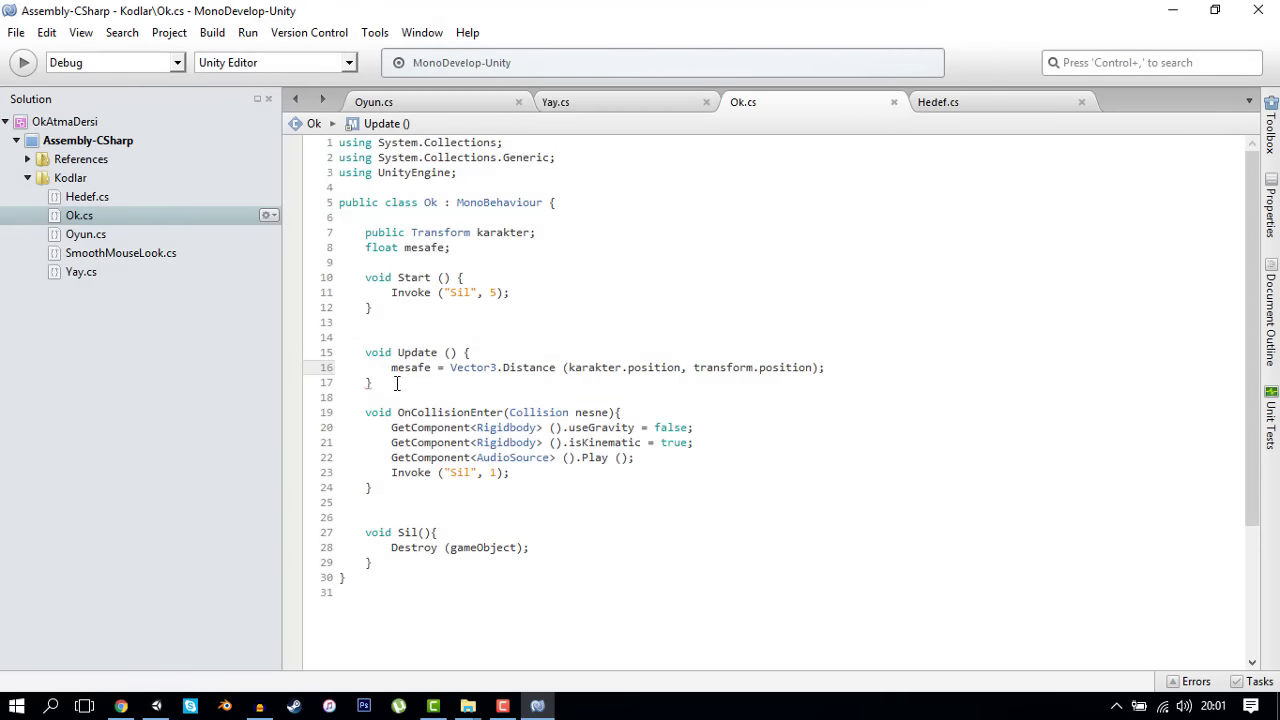
- Below the distance line, add if (mesafe > 50) { Sil(); }
double_click(410, 367)
left_click(820, 369)
key("Return")
type("if ")
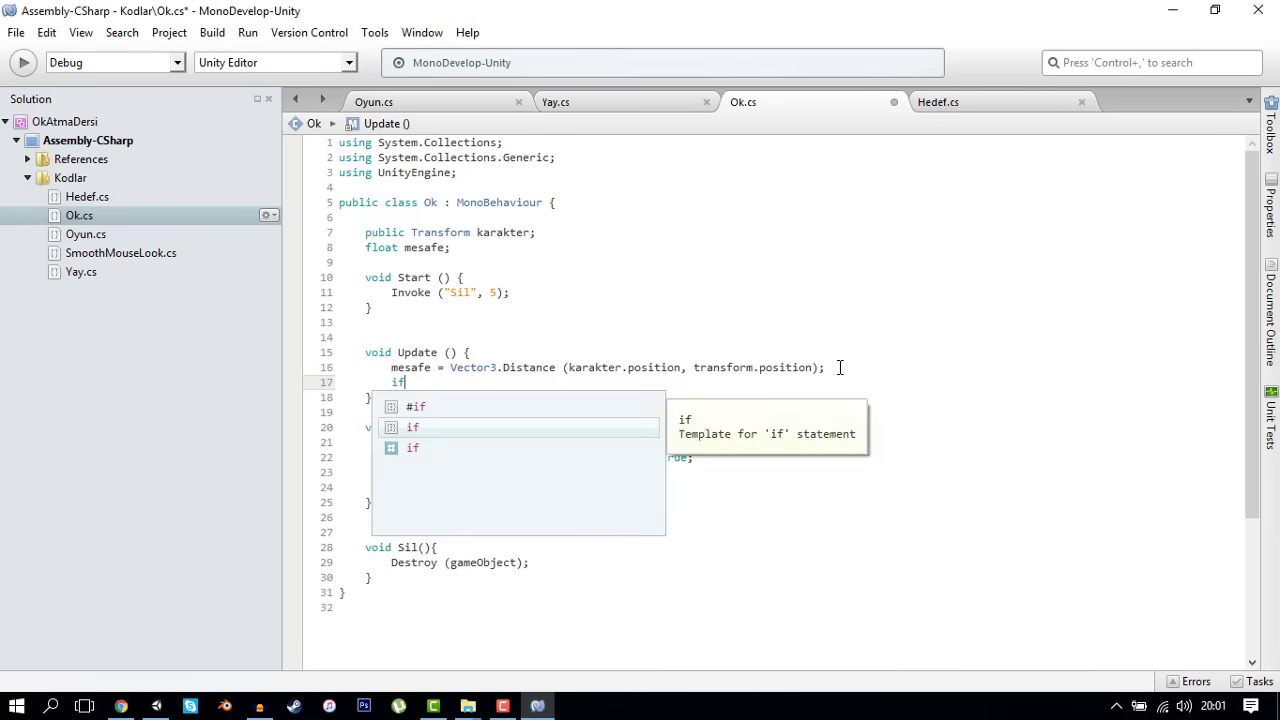
type("(mesafe >")
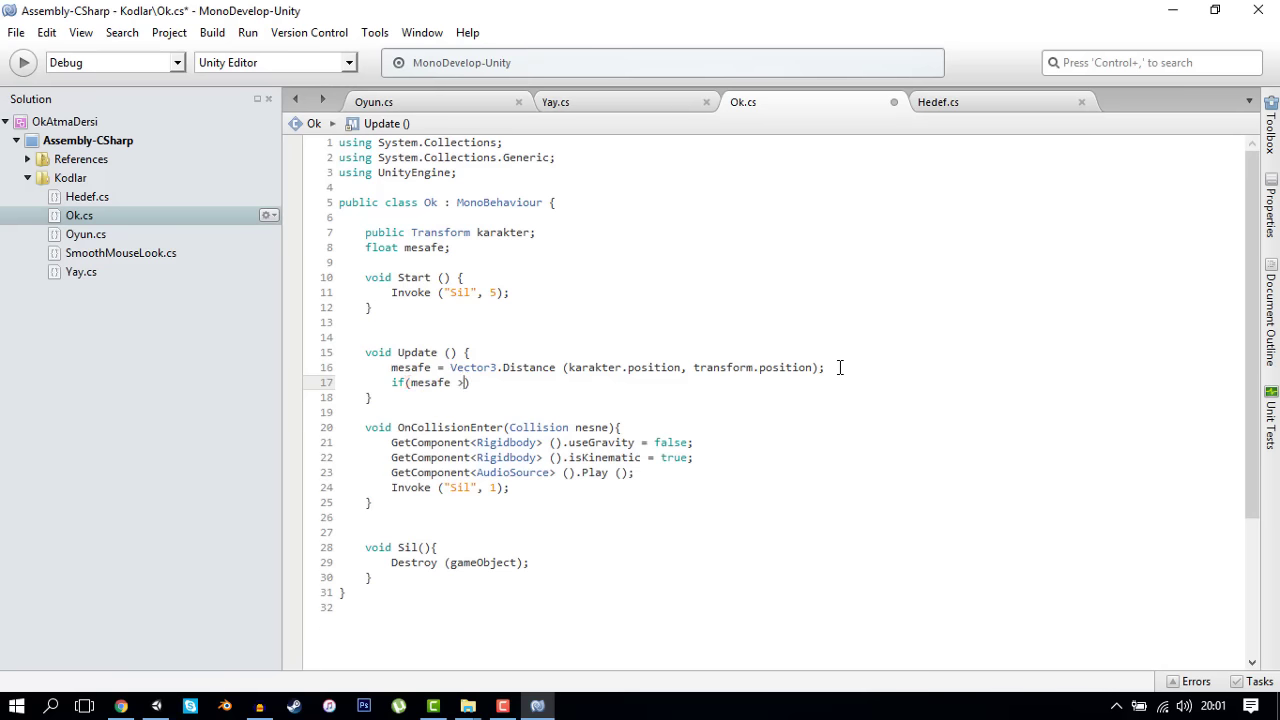
type(" 50)")
type(" {")
key("Return")
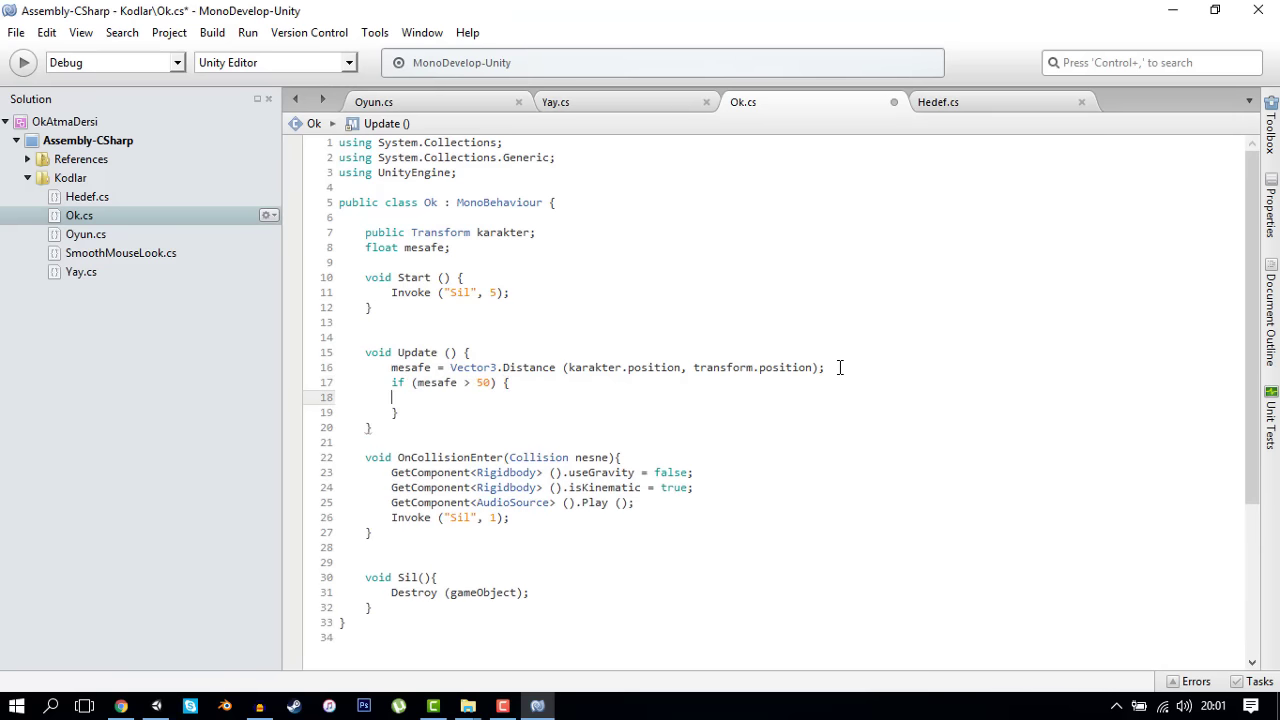
type("Sil ();")
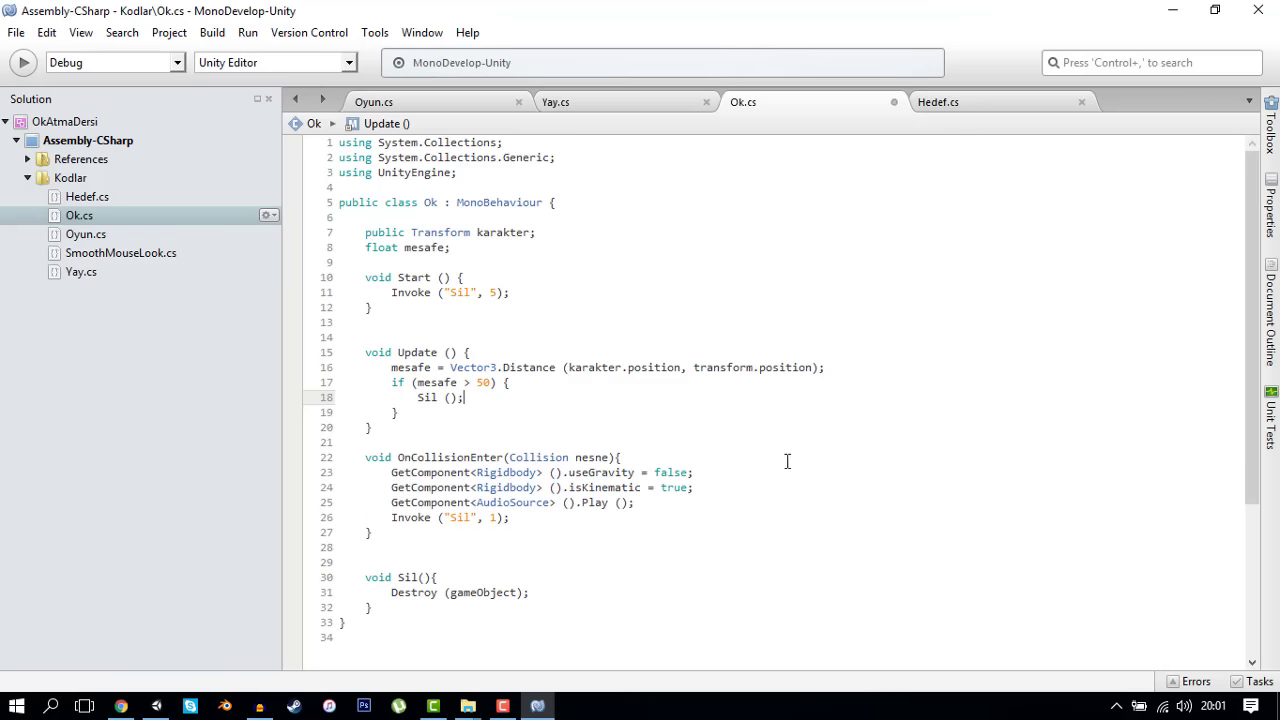
double_click(414, 592)
left_click(570, 597)
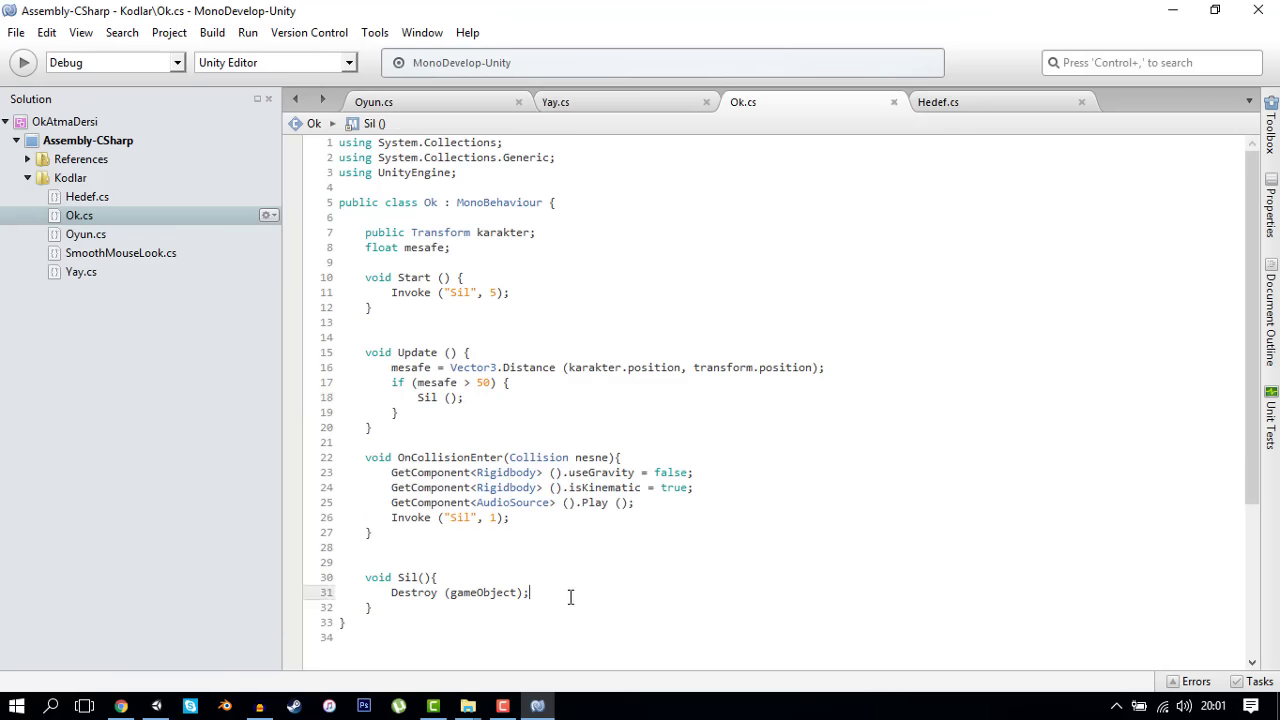
left_click(156, 706)
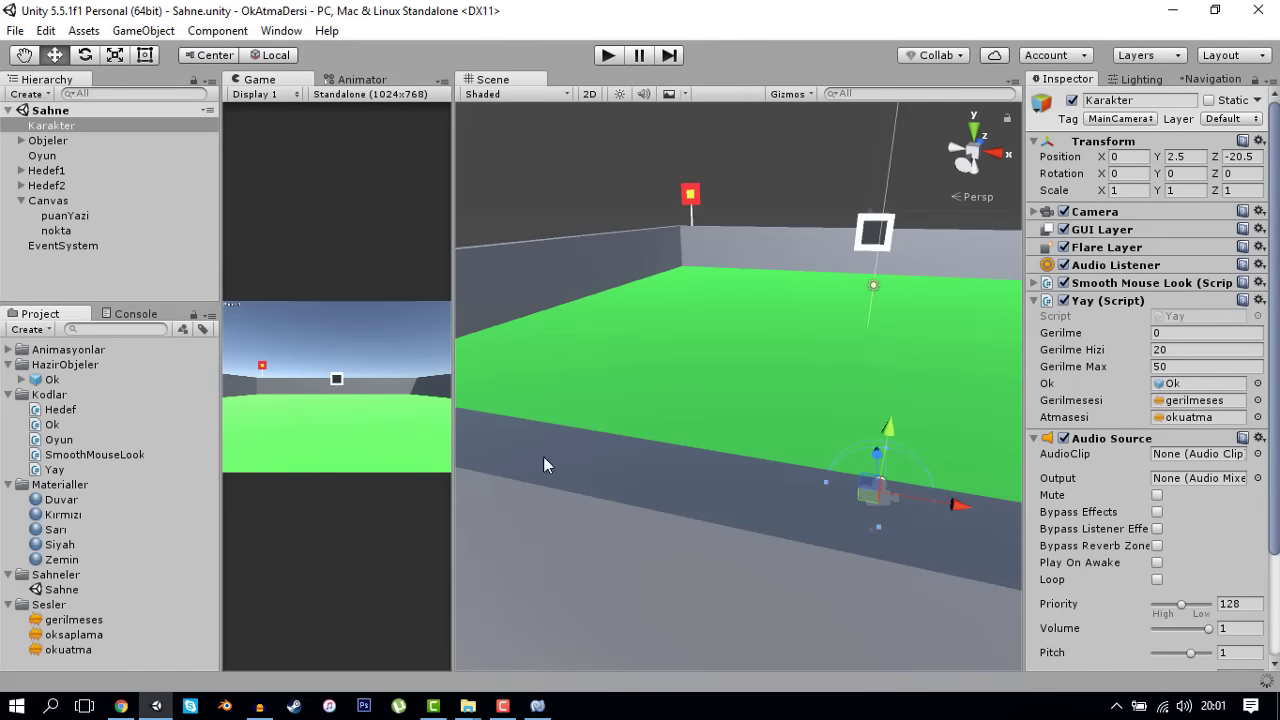
- Frame the Karakter camera in Unity's Scene view with F, then return to Ok.cs
left_click(537, 706)
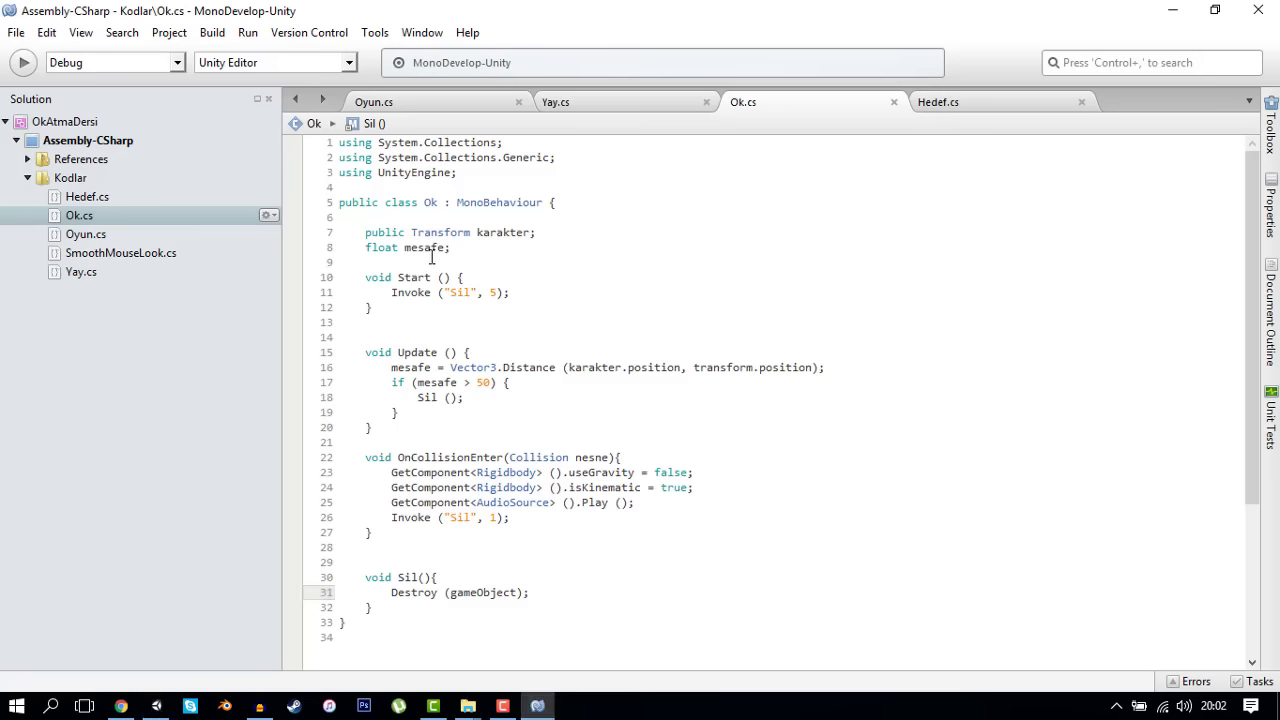
left_click(515, 292)
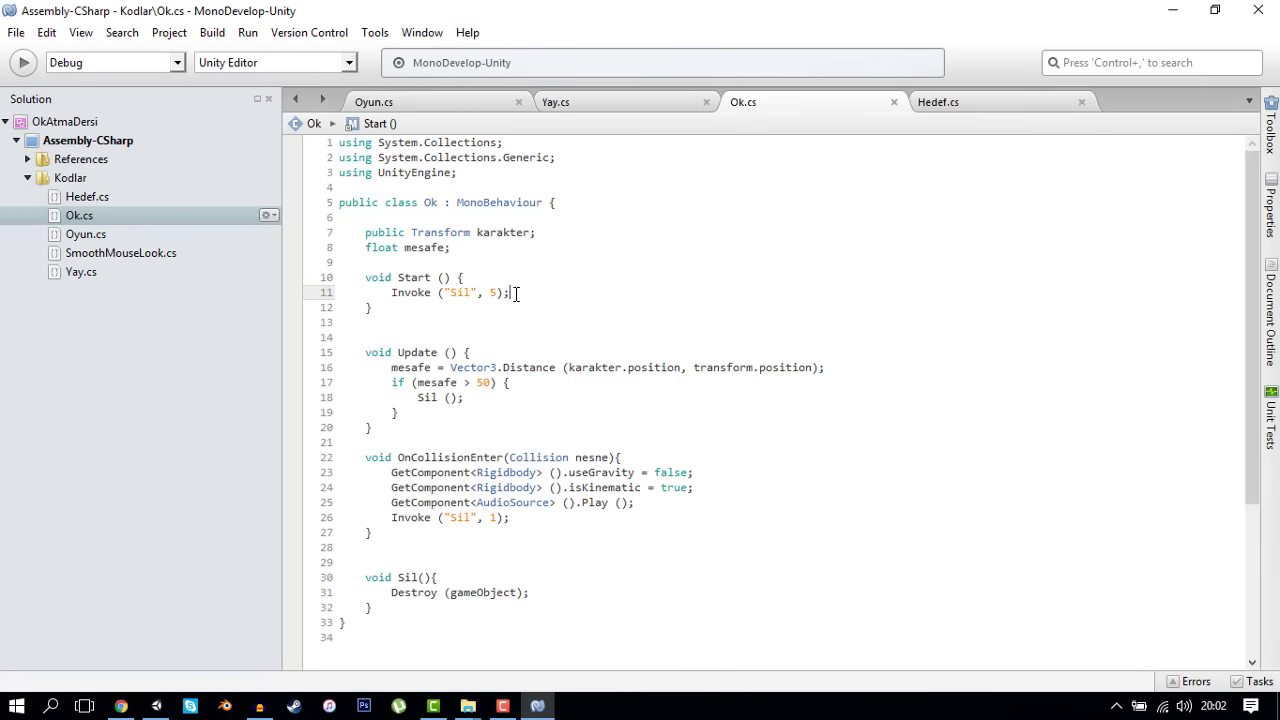
left_click(190, 706)
left_click(156, 706)
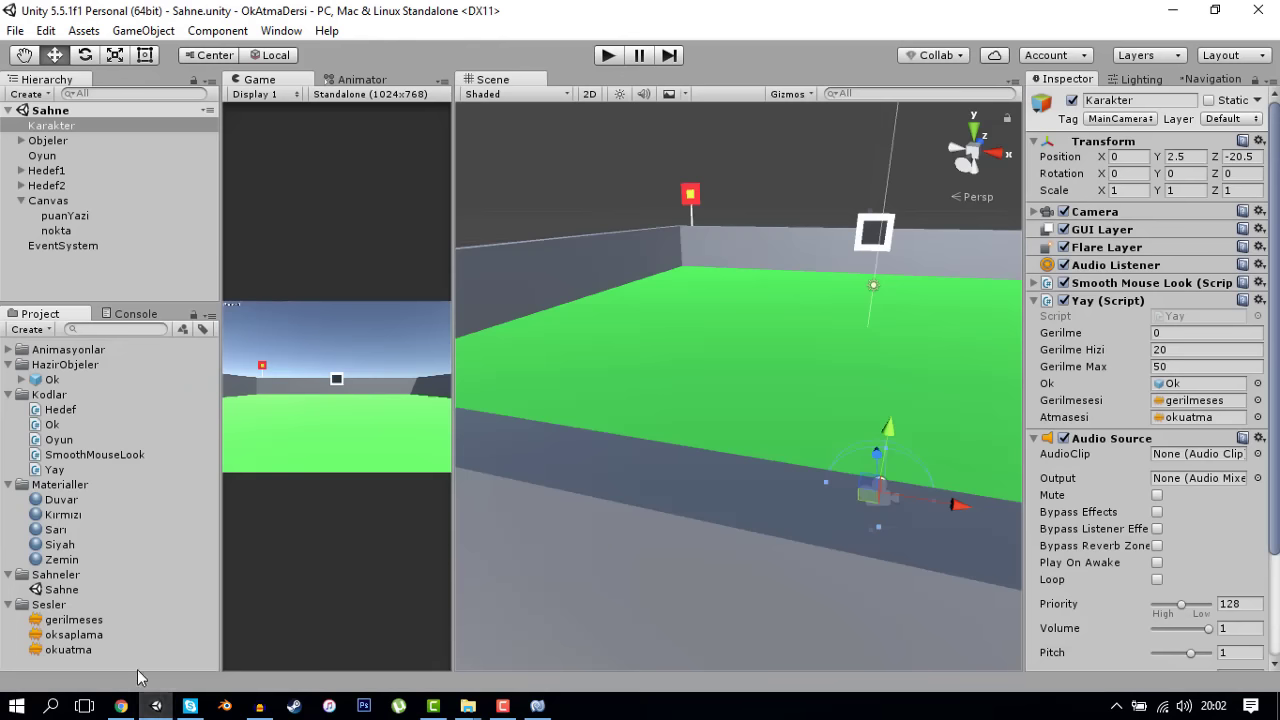
right_click(187, 707)
key("f")
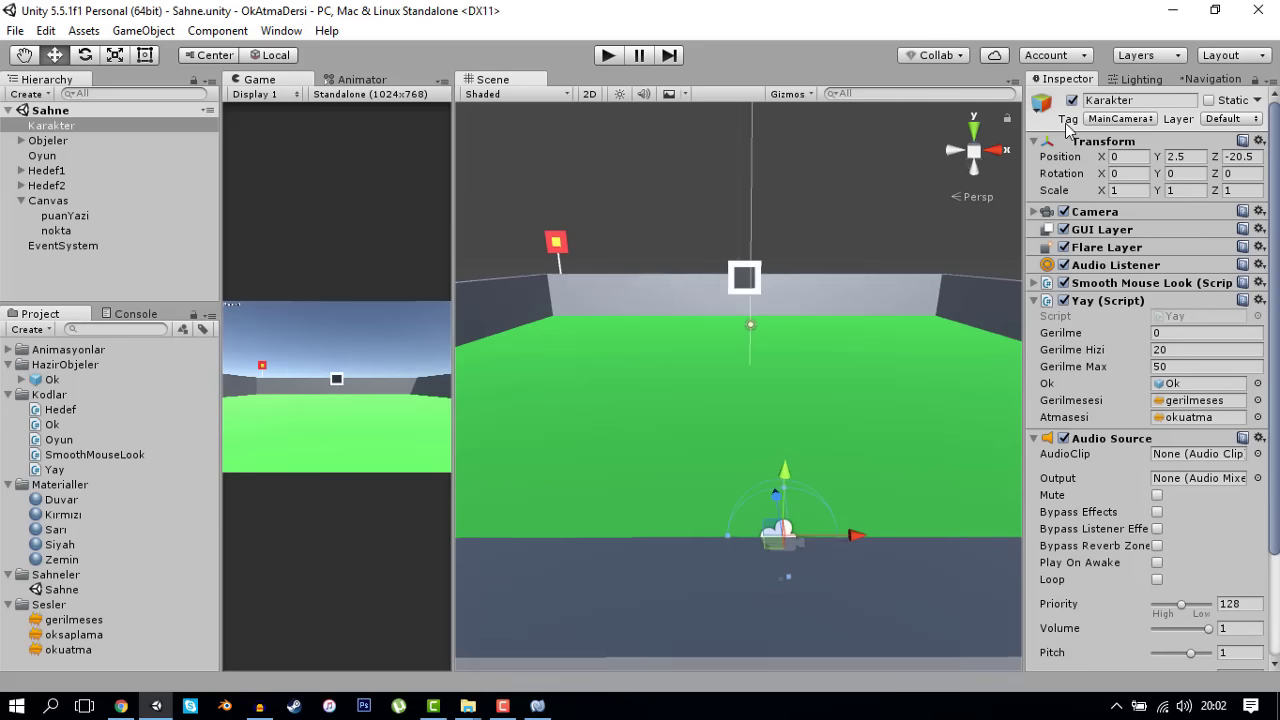
left_click(537, 706)
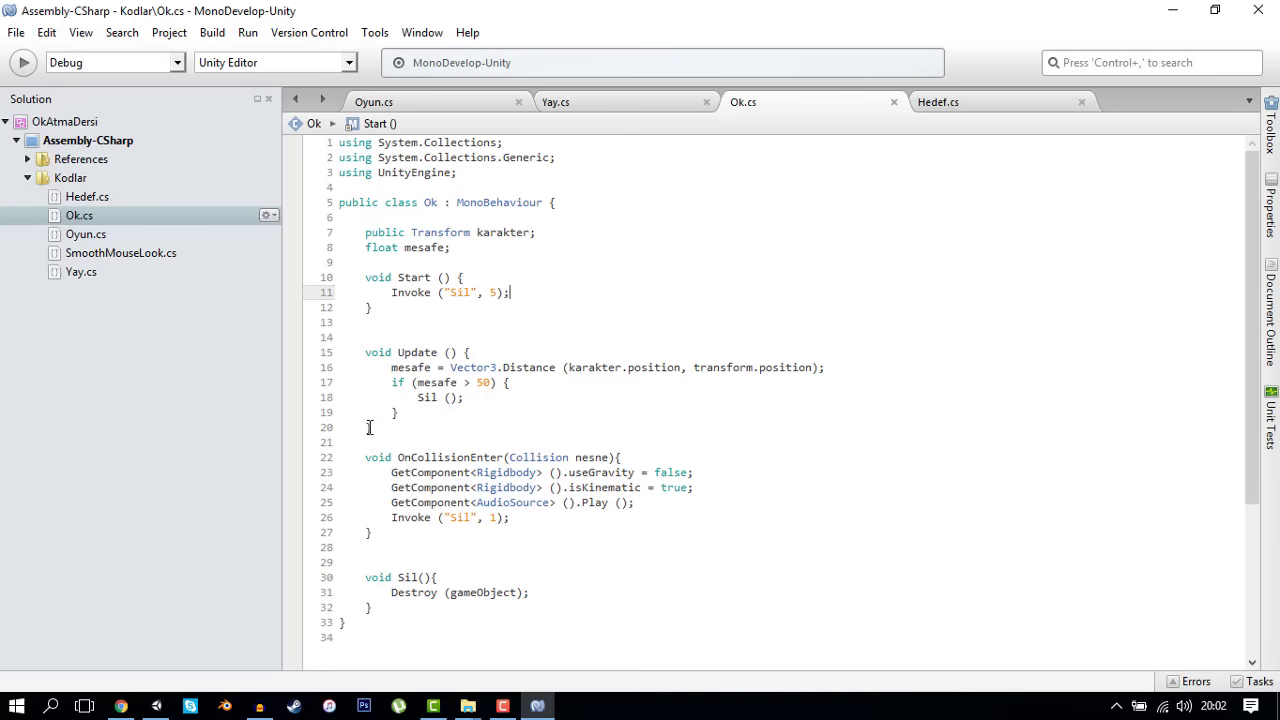
- Add karakter = Camera.main.transform; under the Invoke call in Start() and return to Unity
key("Return")
type("ka")
key("Return")
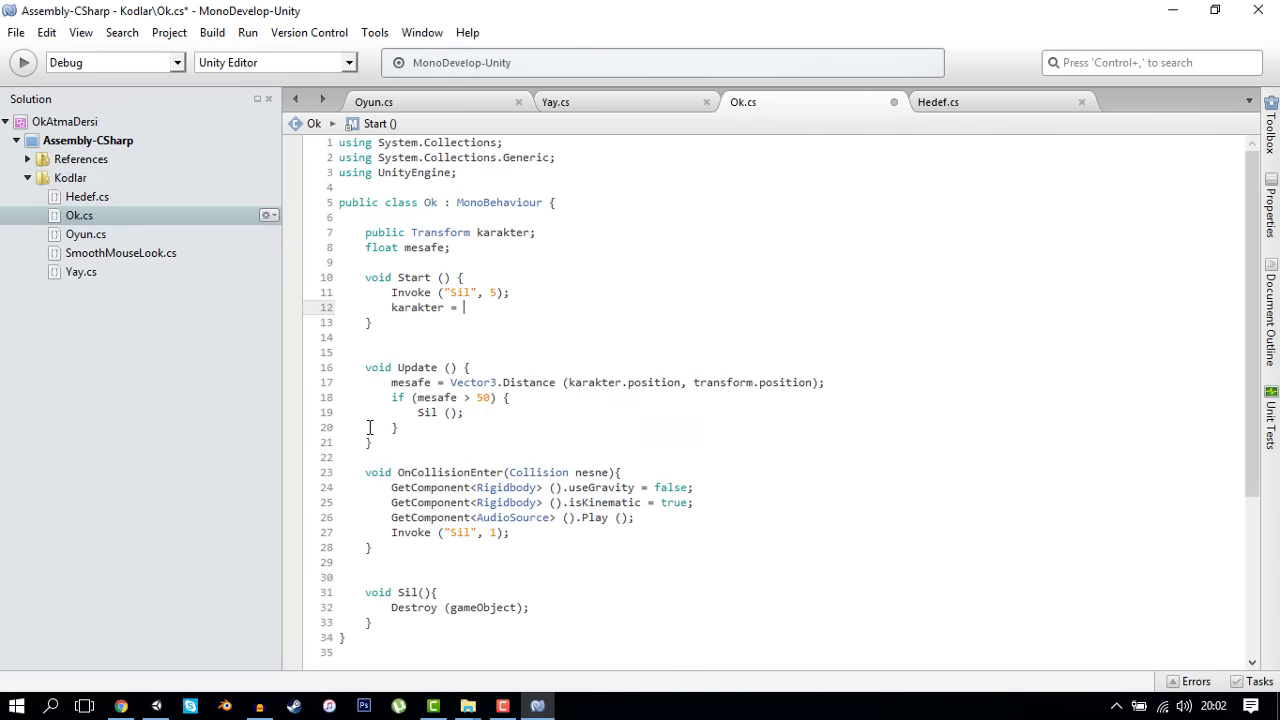
type("Camera.main")
type(".gam")
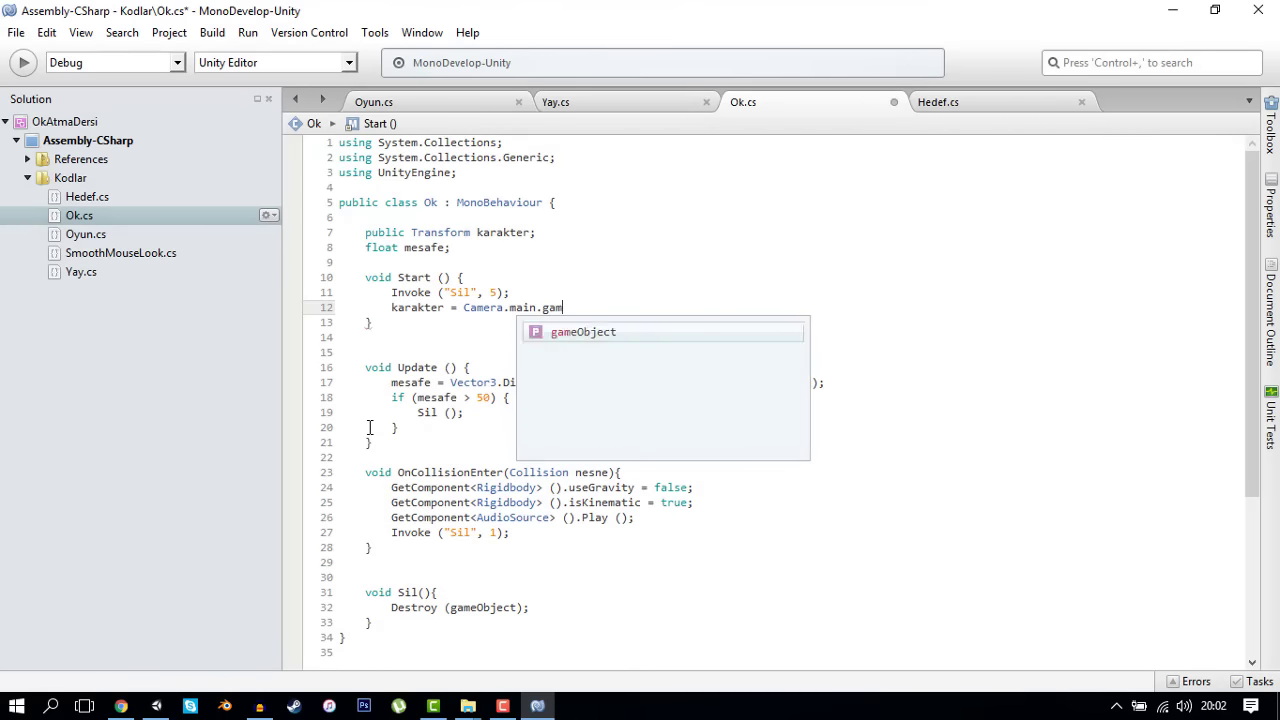
key("Return")
type(".tar")
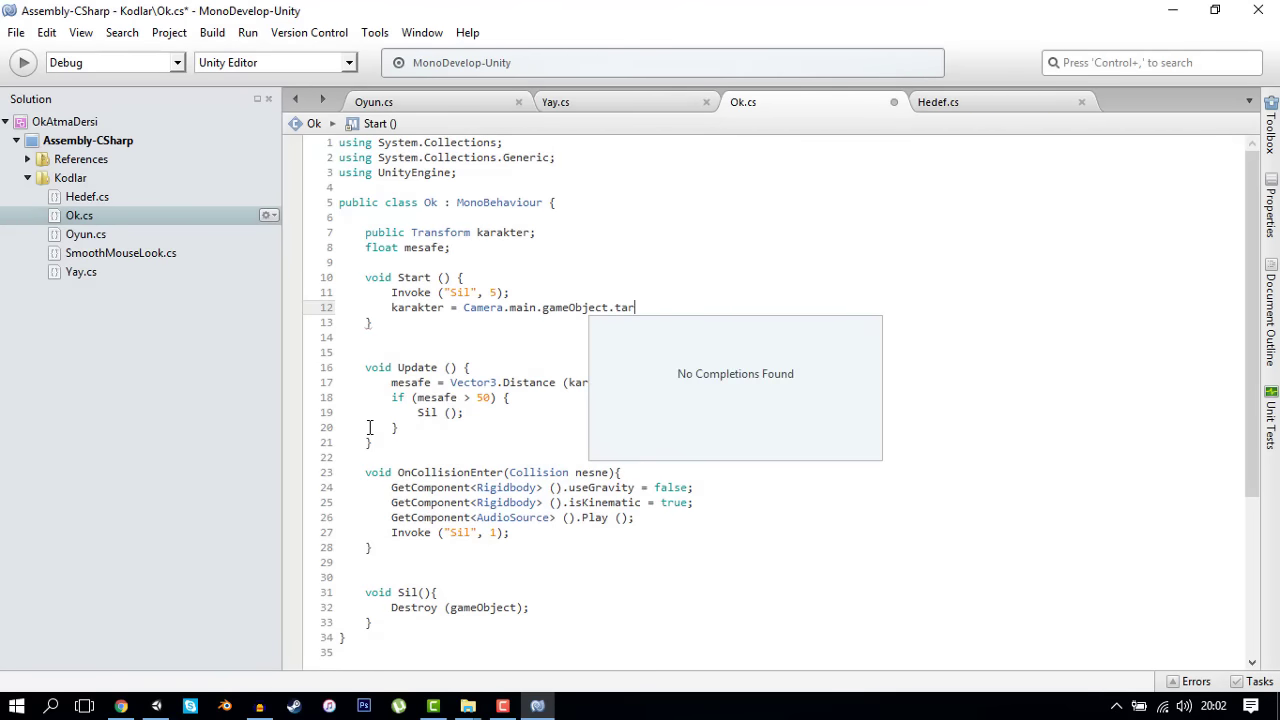
key("BackSpace")
key("BackSpace")
key("BackSpace")
key("BackSpace")
key("BackSpace")
key("BackSpace")
key("BackSpace")
key("BackSpace")
type("te")
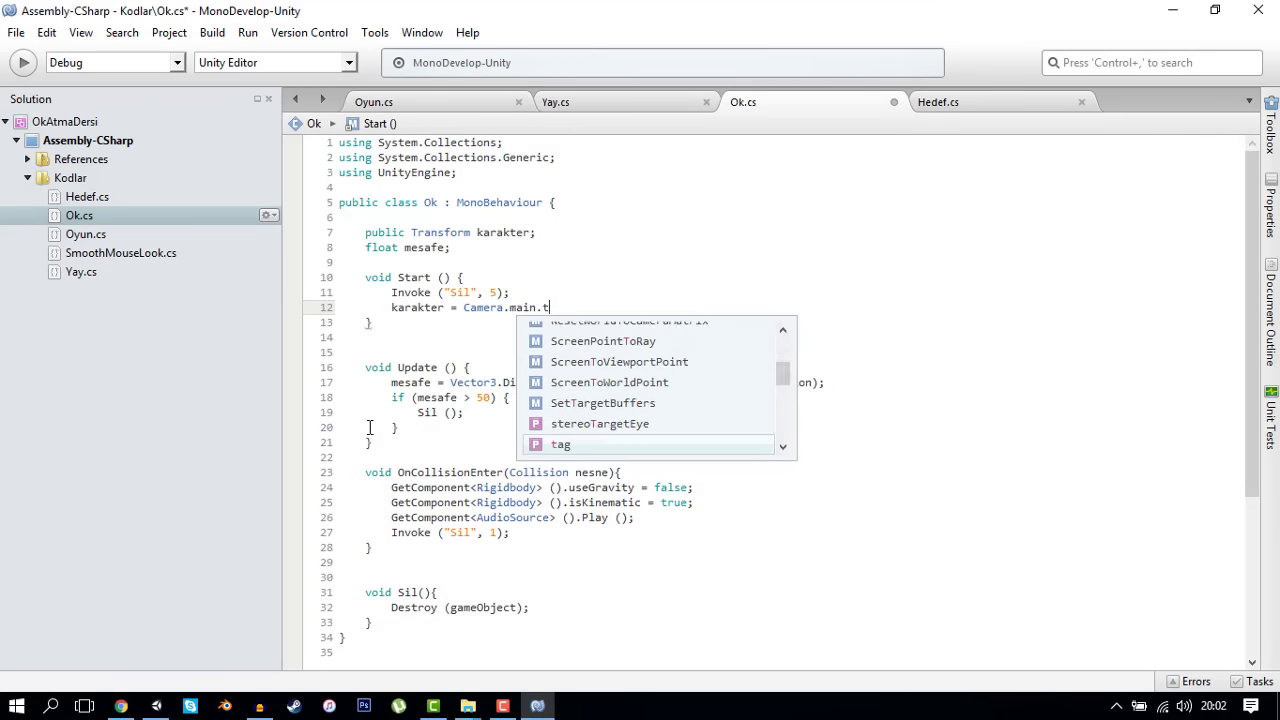
type("r")
key("BackSpace")
type("transform;")
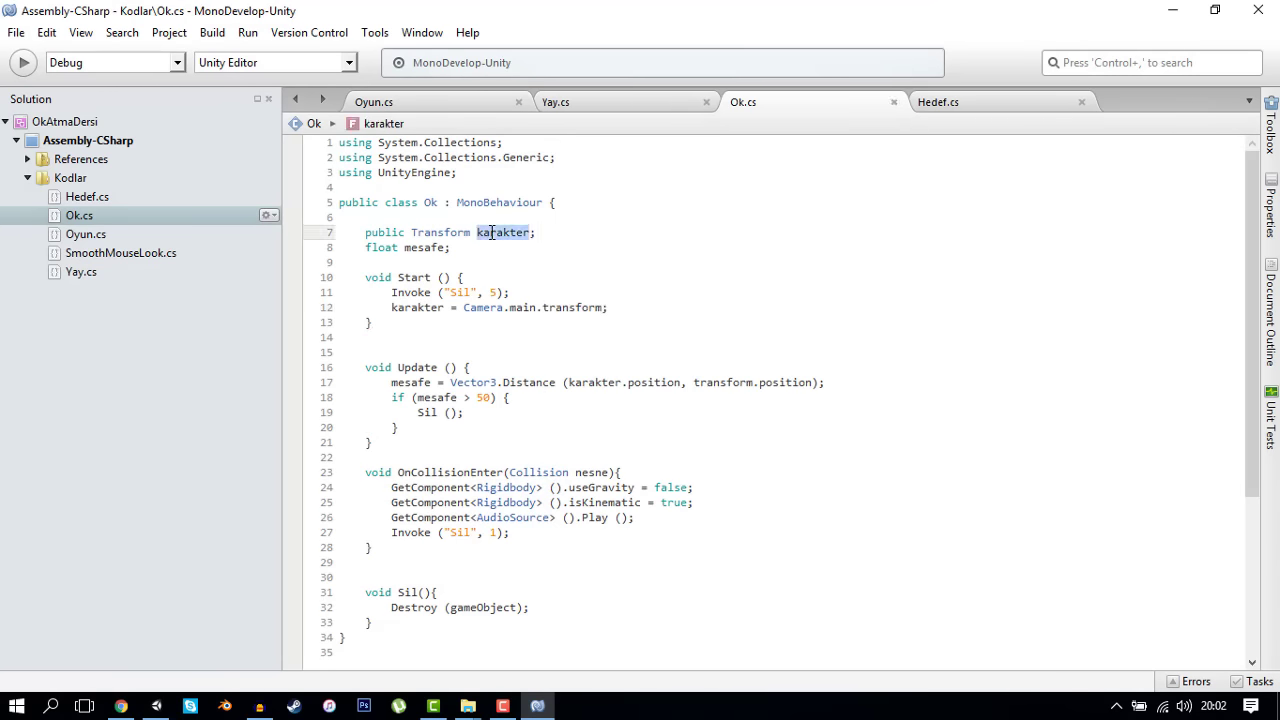
key("alt+Tab")
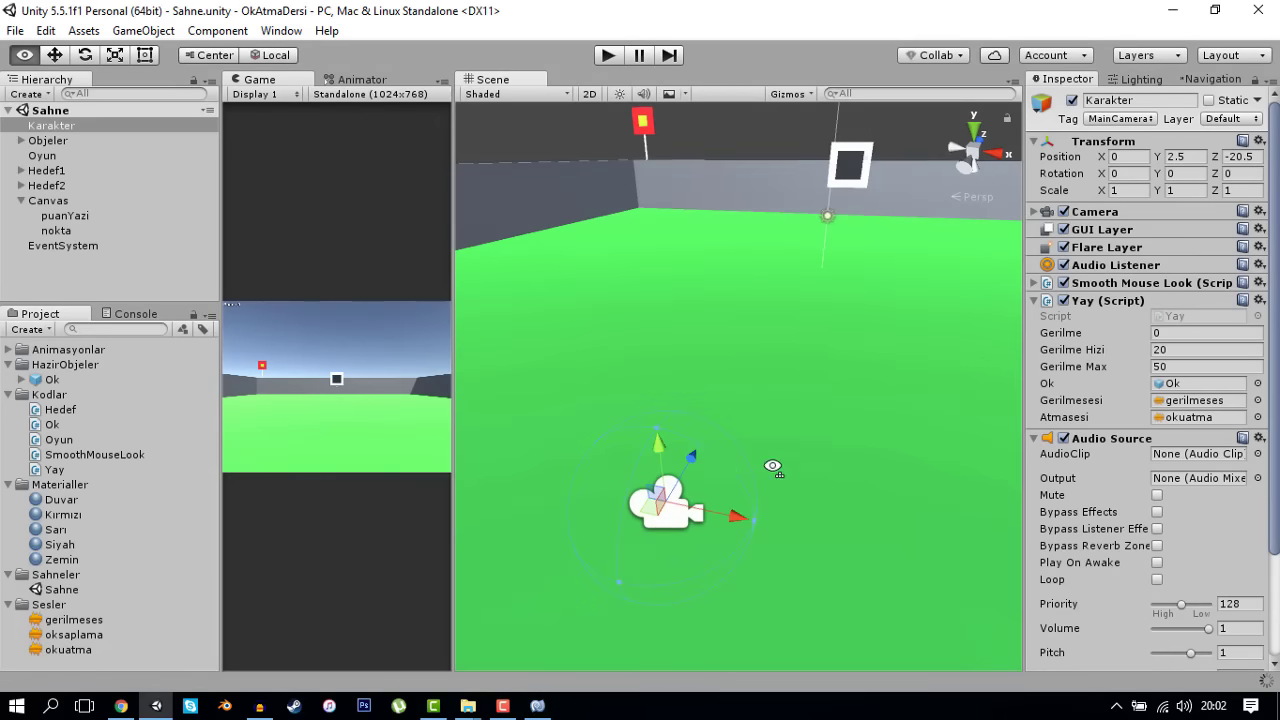
- Enter play mode, draw and release the bow to fire several arrows, then stop play mode
left_click(610, 55)
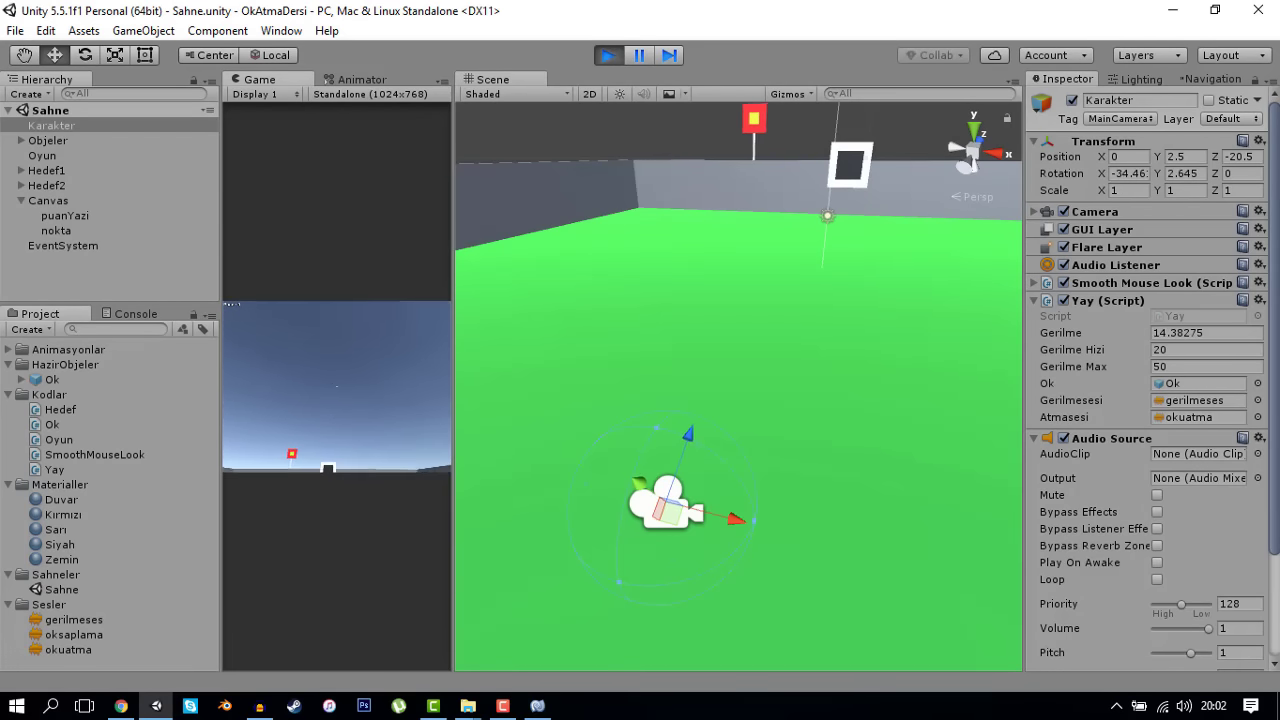
left_click(337, 387)
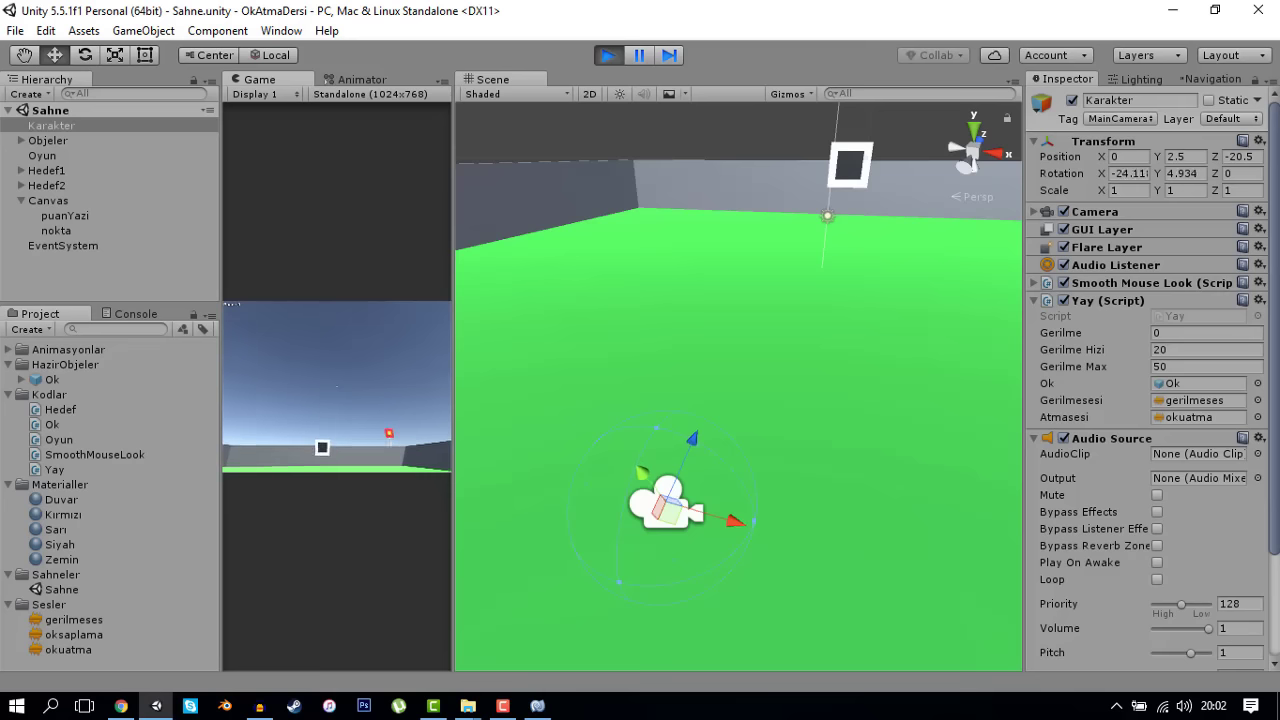
left_click(337, 387)
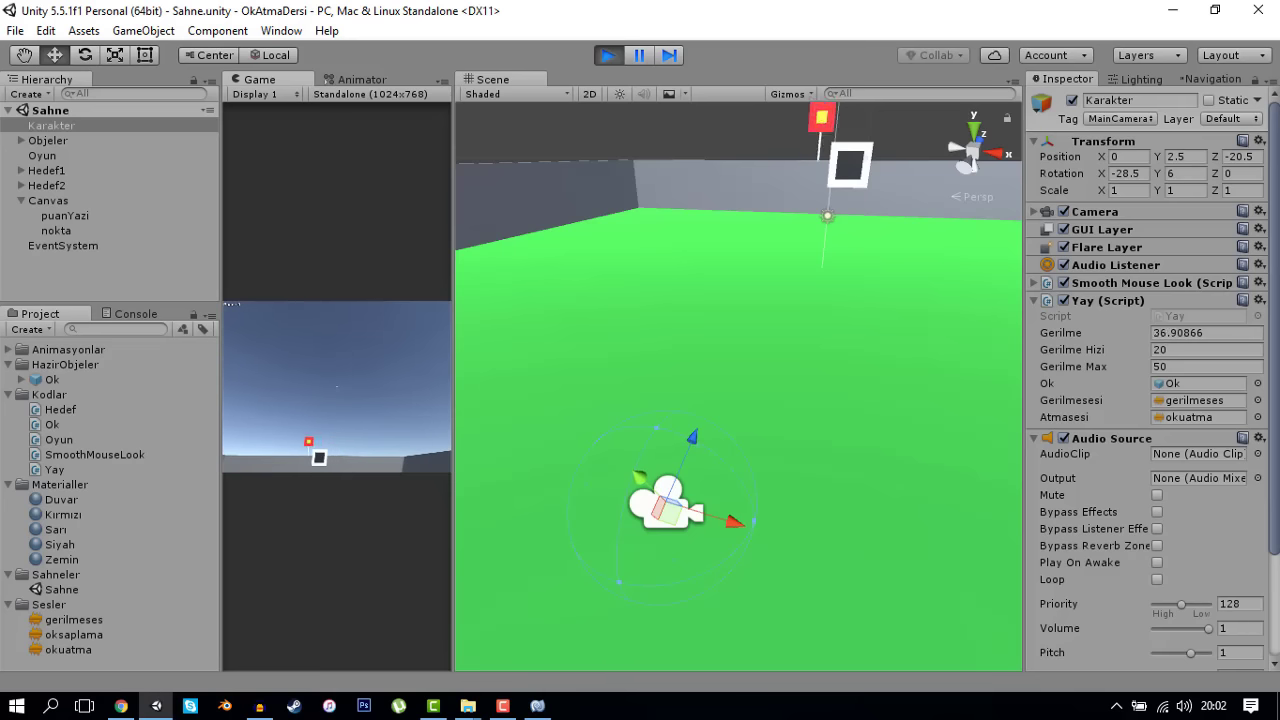
left_click_drag(337, 387, 337, 387)
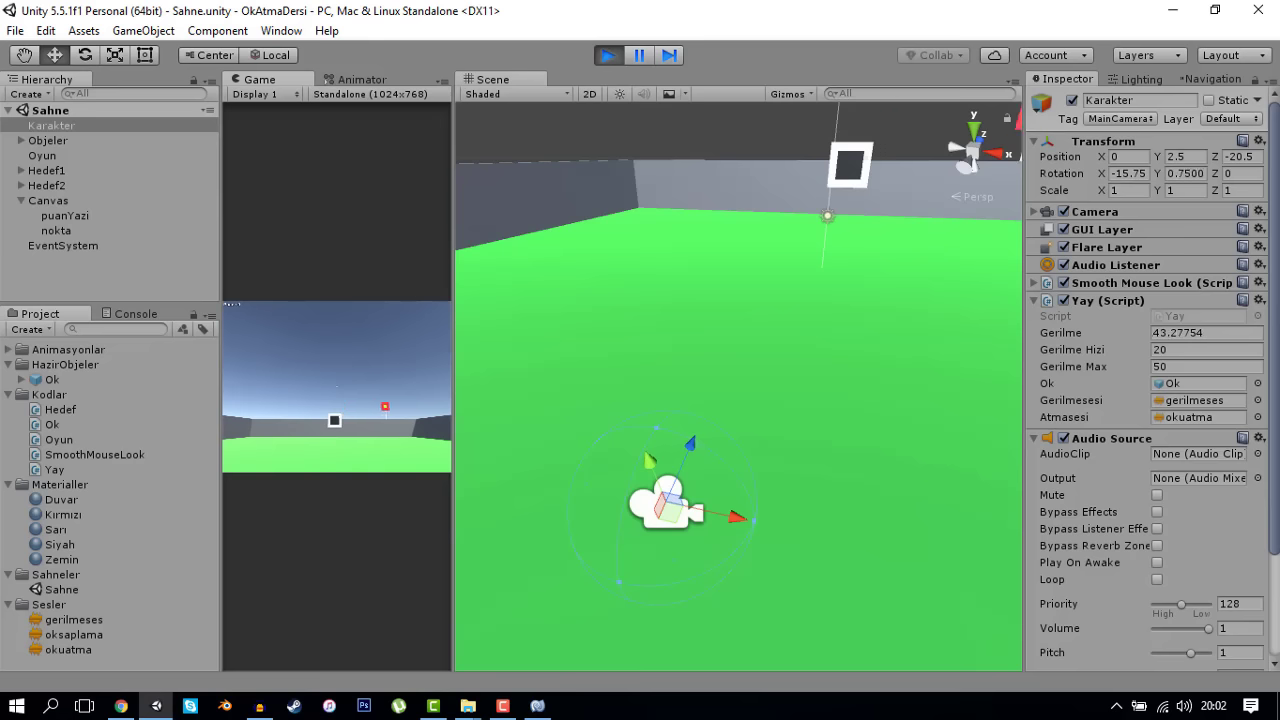
left_click_drag(337, 387, 337, 387)
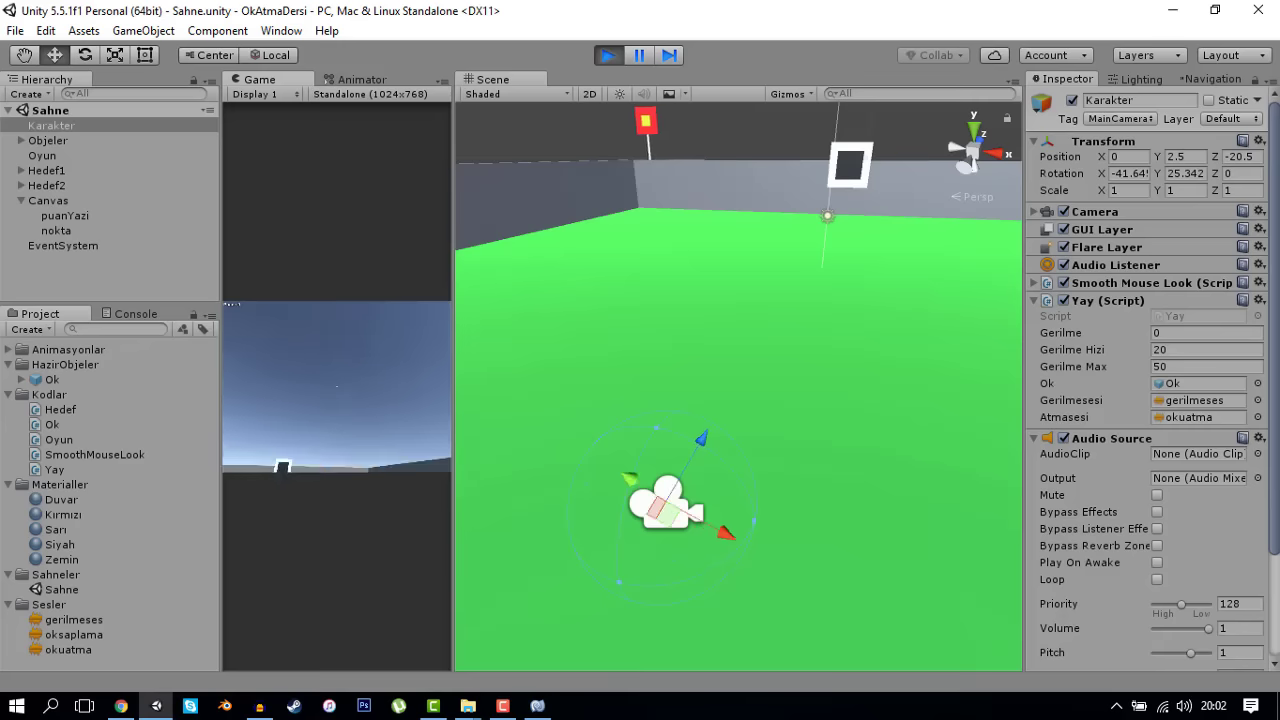
left_click_drag(337, 387, 337, 387)
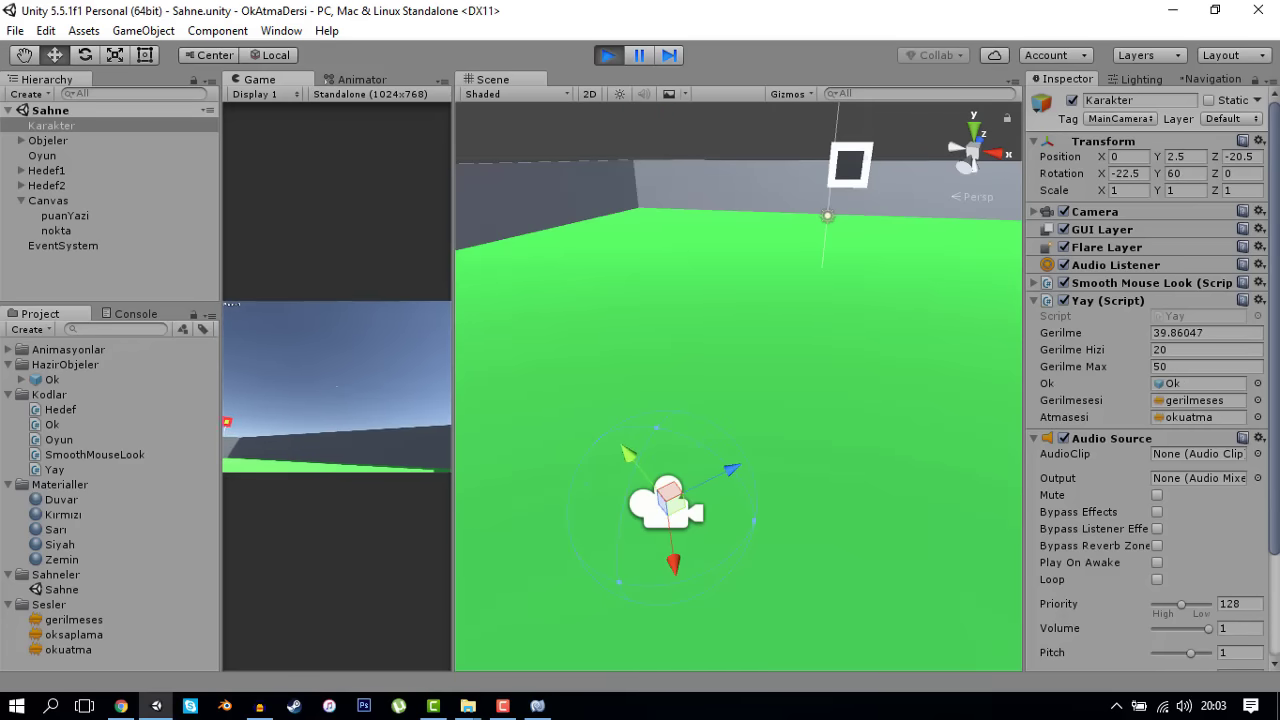
left_click_drag(337, 387, 337, 387)
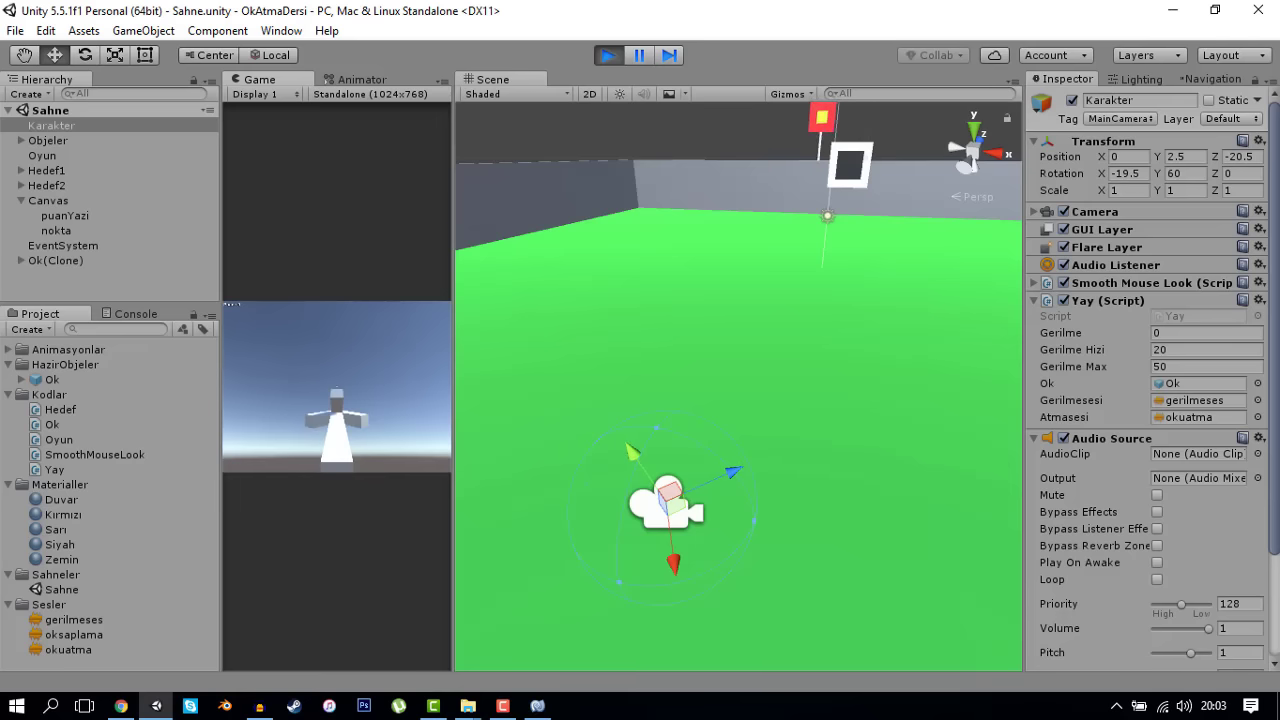
left_click(618, 61)
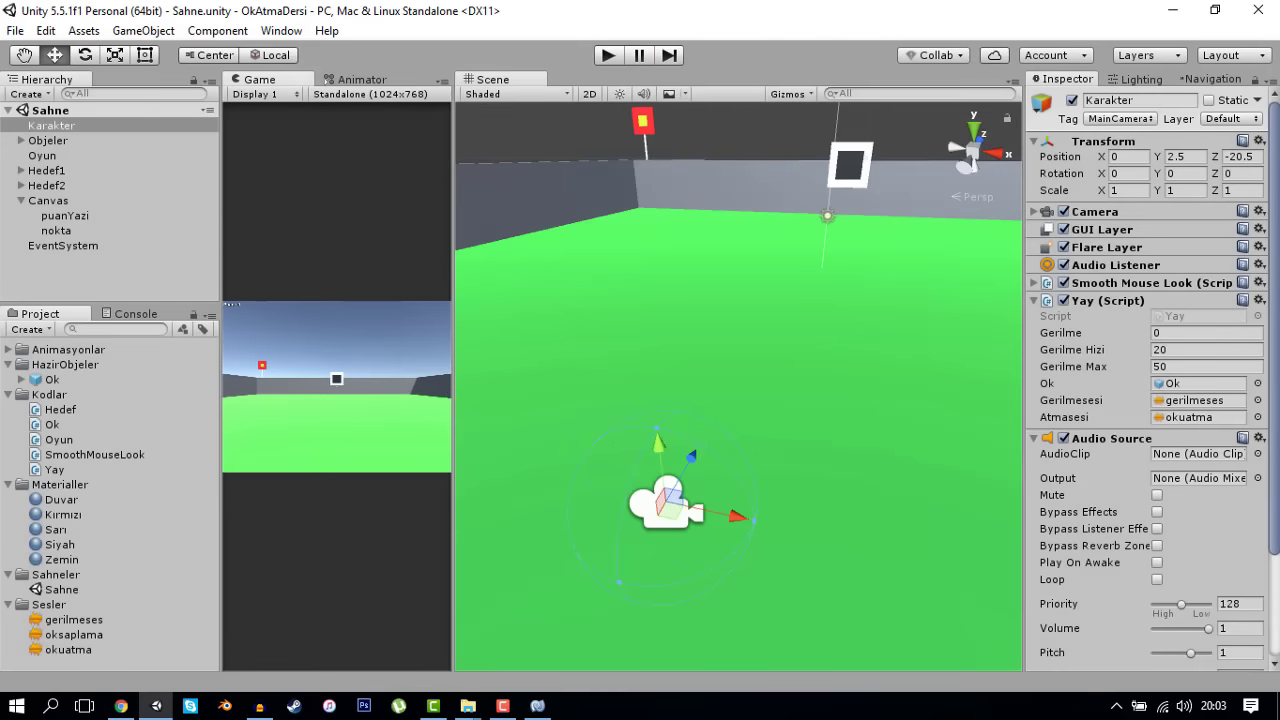
left_click(505, 706)
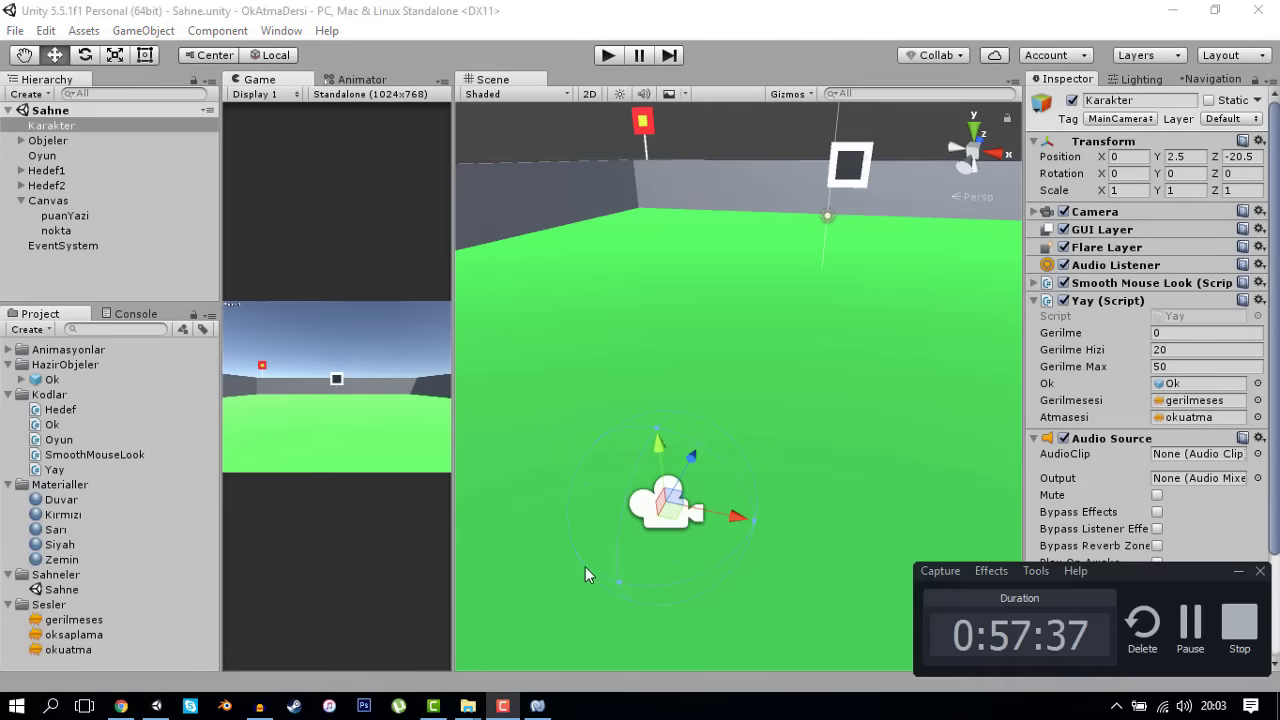
- Widen the Game view by dragging the splitter, and clear the object selection
left_click(1238, 571)
left_click_drag(449, 312, 846, 283)
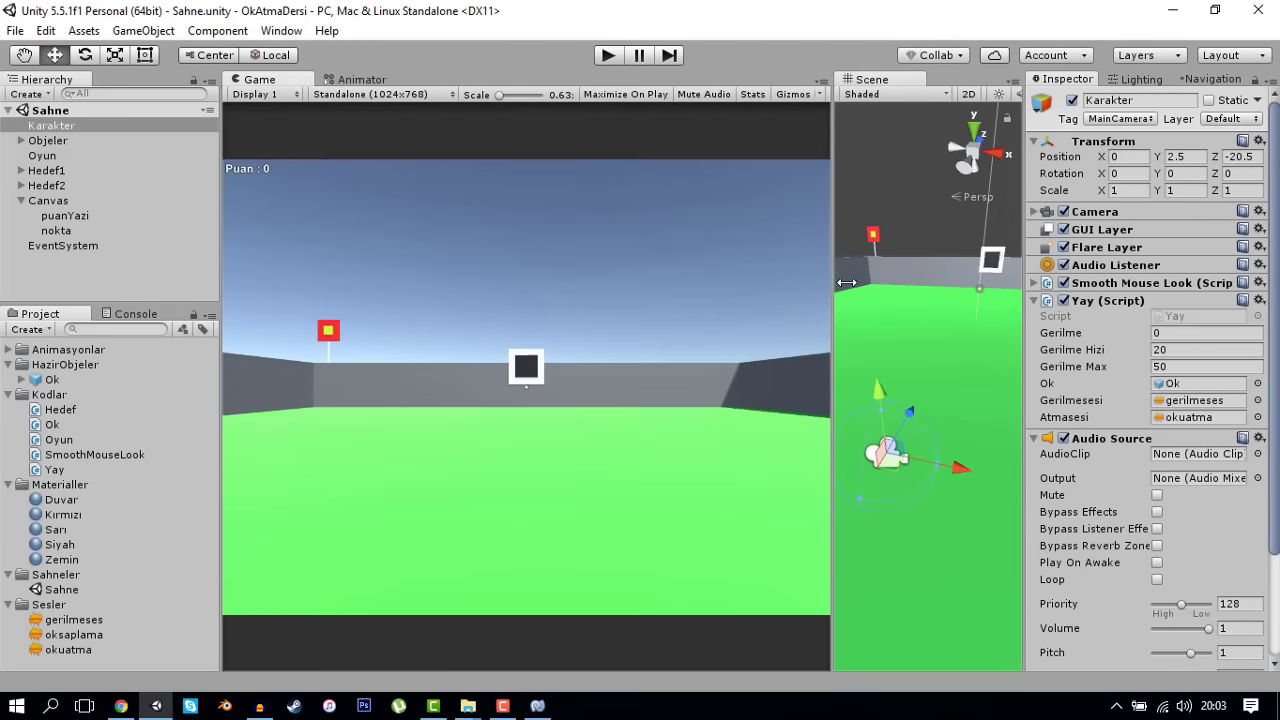
left_click(91, 270)
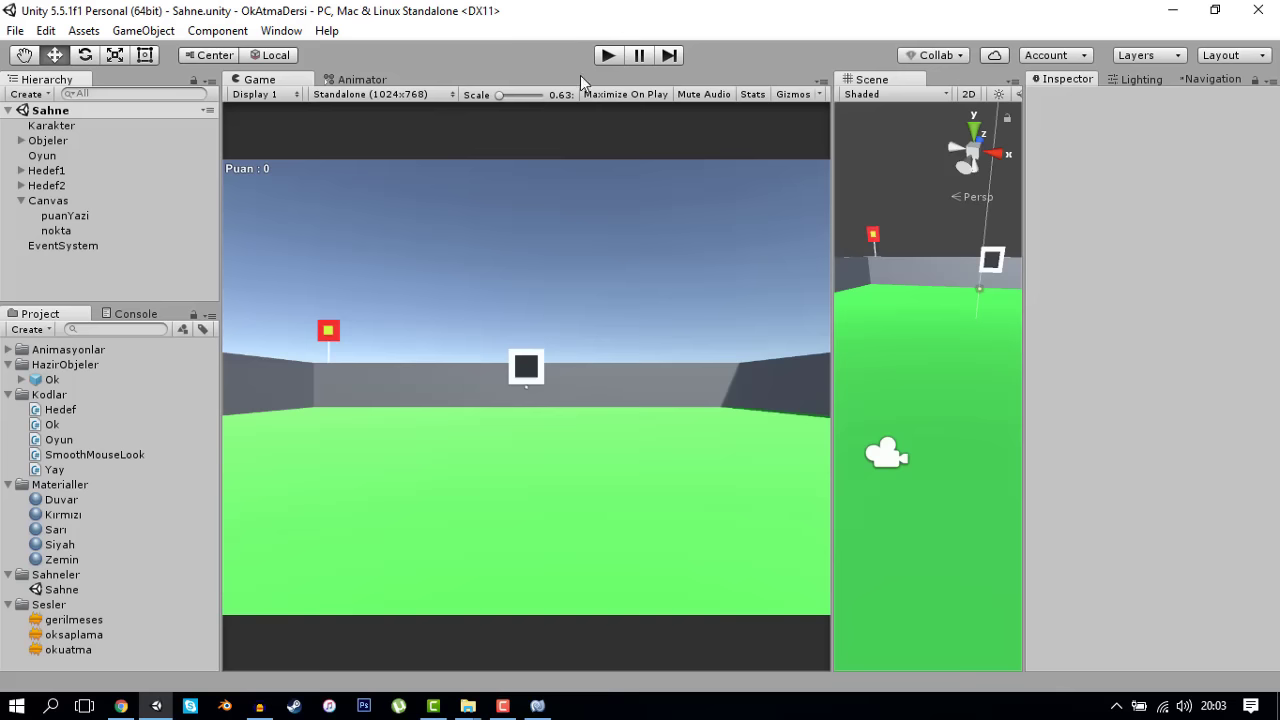
- Play the game, fire three arrows toward the target, then stop play mode
left_click(613, 59)
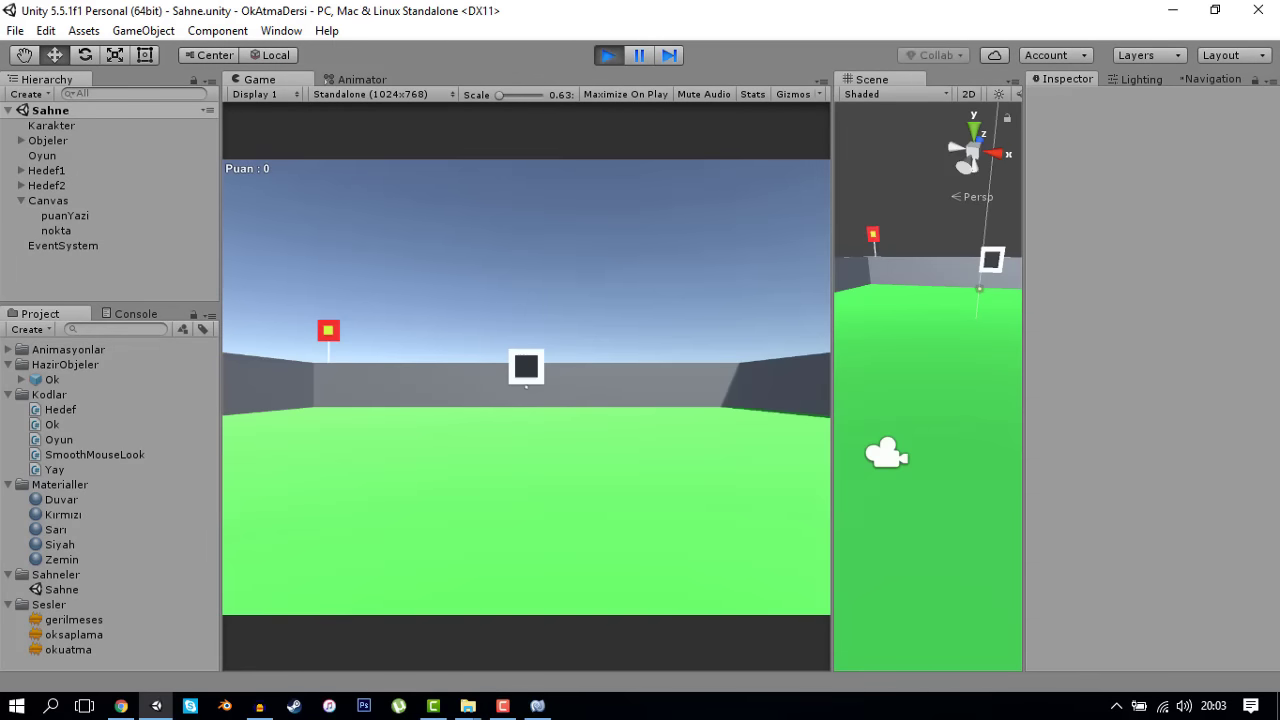
left_click(526, 386)
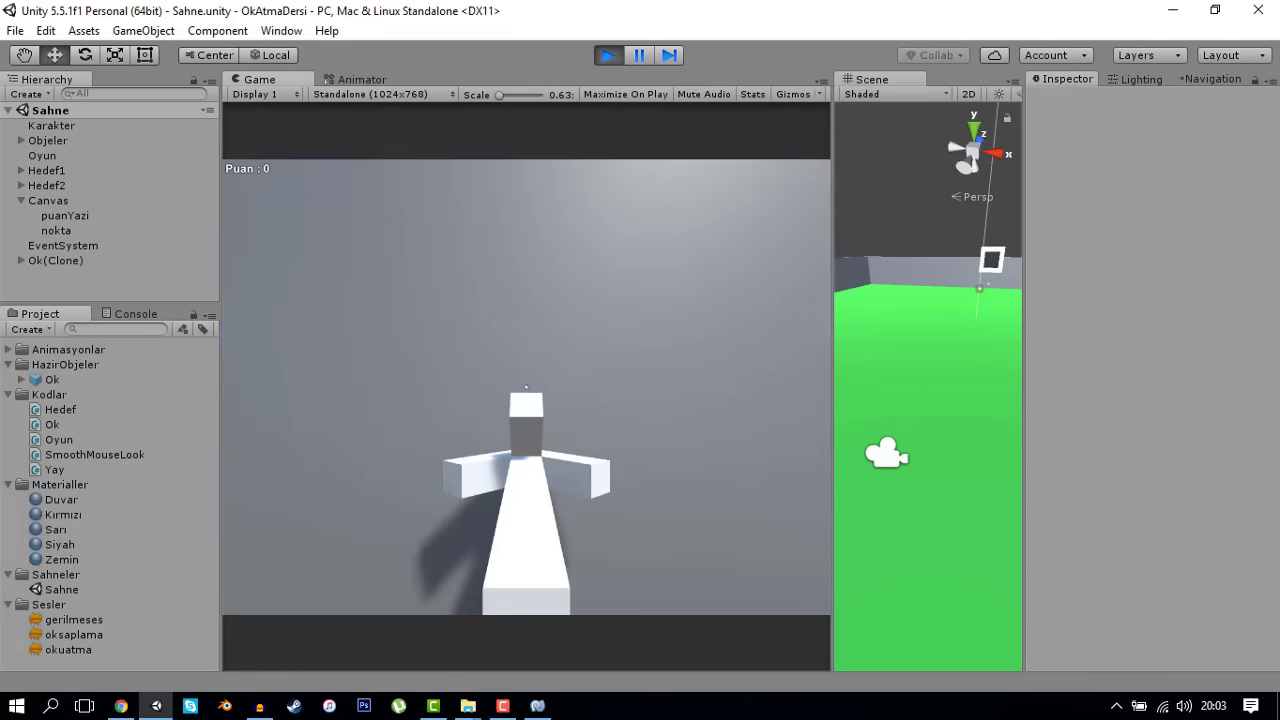
left_click(526, 386)
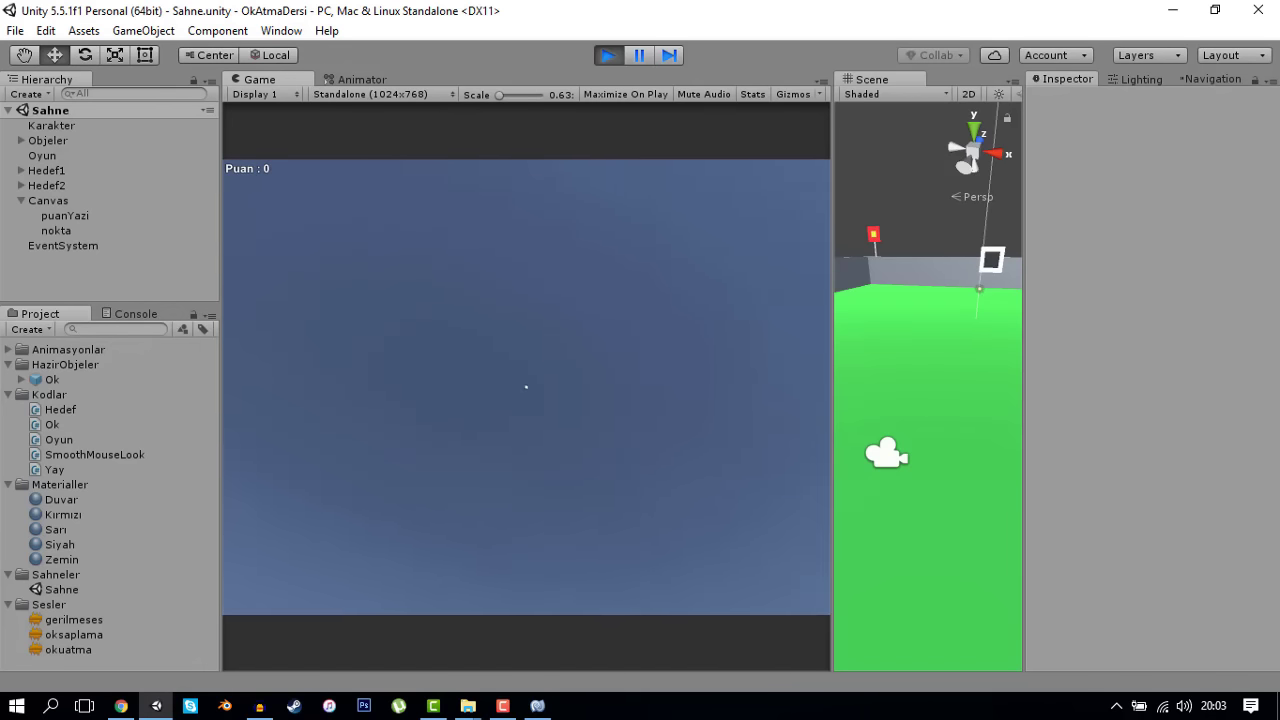
left_click(526, 386)
left_click(610, 56)
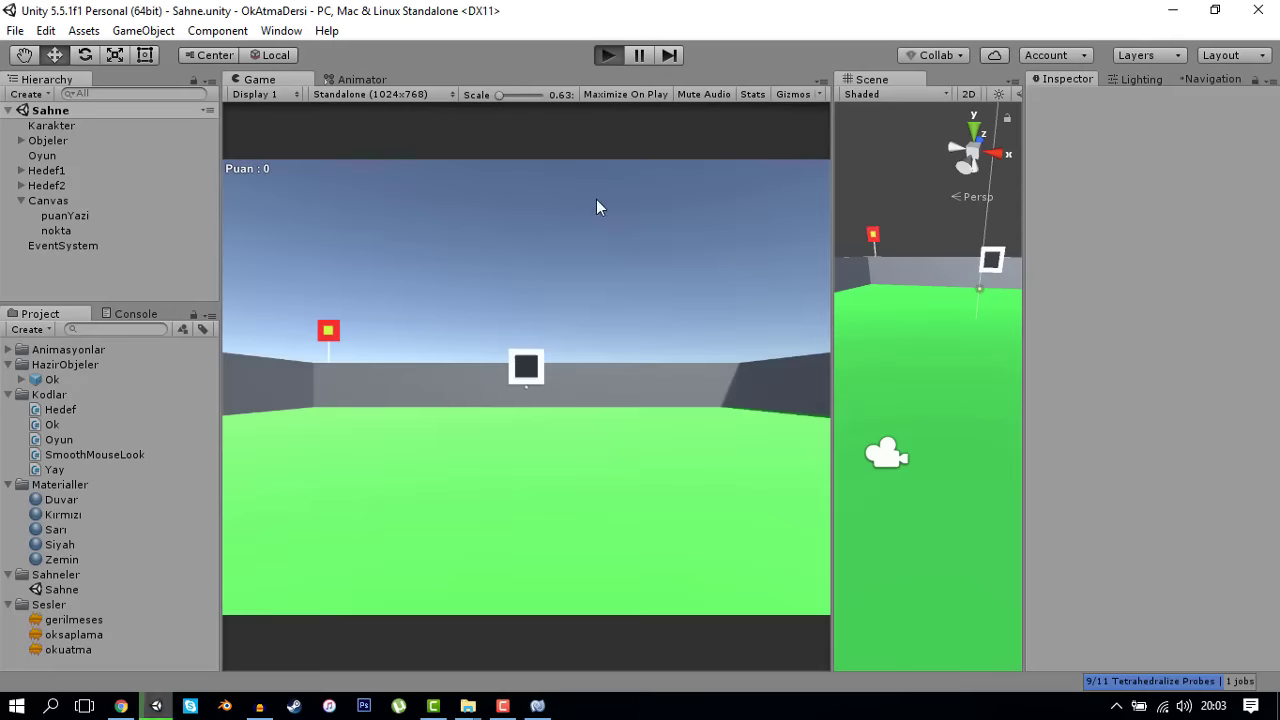
- Restart play with Ctrl+P, fire an arrow, and orbit the widened Scene view toward it
key("ctrl+p")
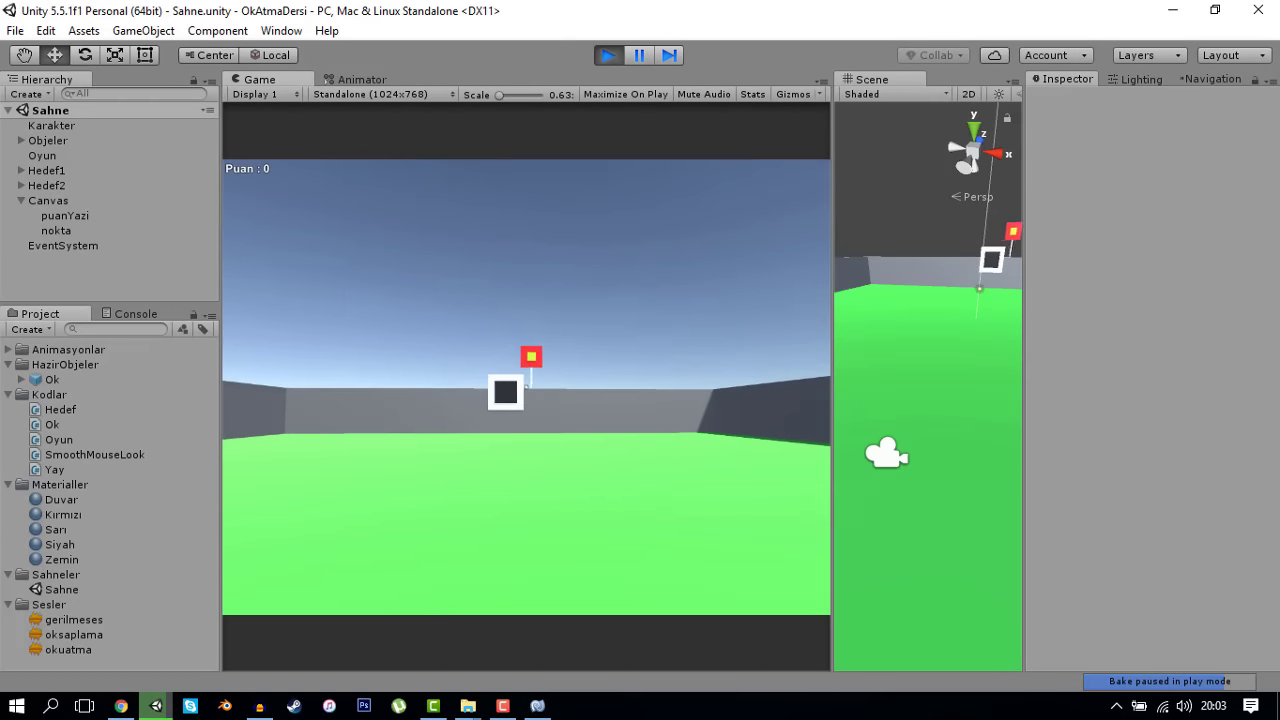
left_click(526, 387)
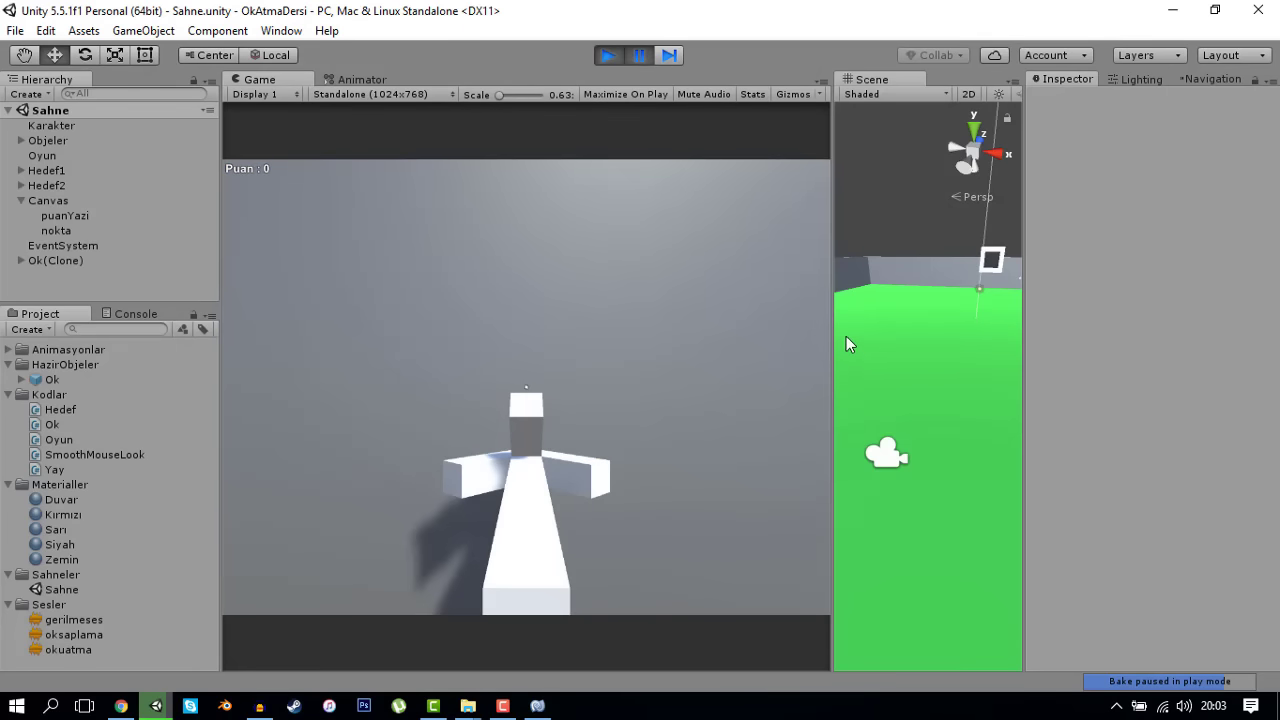
left_click_drag(832, 336, 573, 336)
mouse_move(837, 277)
right_mouse_down()
mouse_move(766, 223)
mouse_move(617, 462)
mouse_move(766, 400)
mouse_move(617, 363)
mouse_move(717, 363)
mouse_move(744, 399)
mouse_move(780, 377)
mouse_move(97, 416)
mouse_move(361, 407)
mouse_move(642, 264)
mouse_move(634, 254)
mouse_move(638, 324)
right_mouse_up()
- Select the fired Ok(Clone), confirm Collision Detection is Continuous Dynamic, then stop play mode
mouse_move(835, 385)
right_mouse_down()
mouse_move(849, 371)
mouse_move(788, 383)
right_mouse_up()
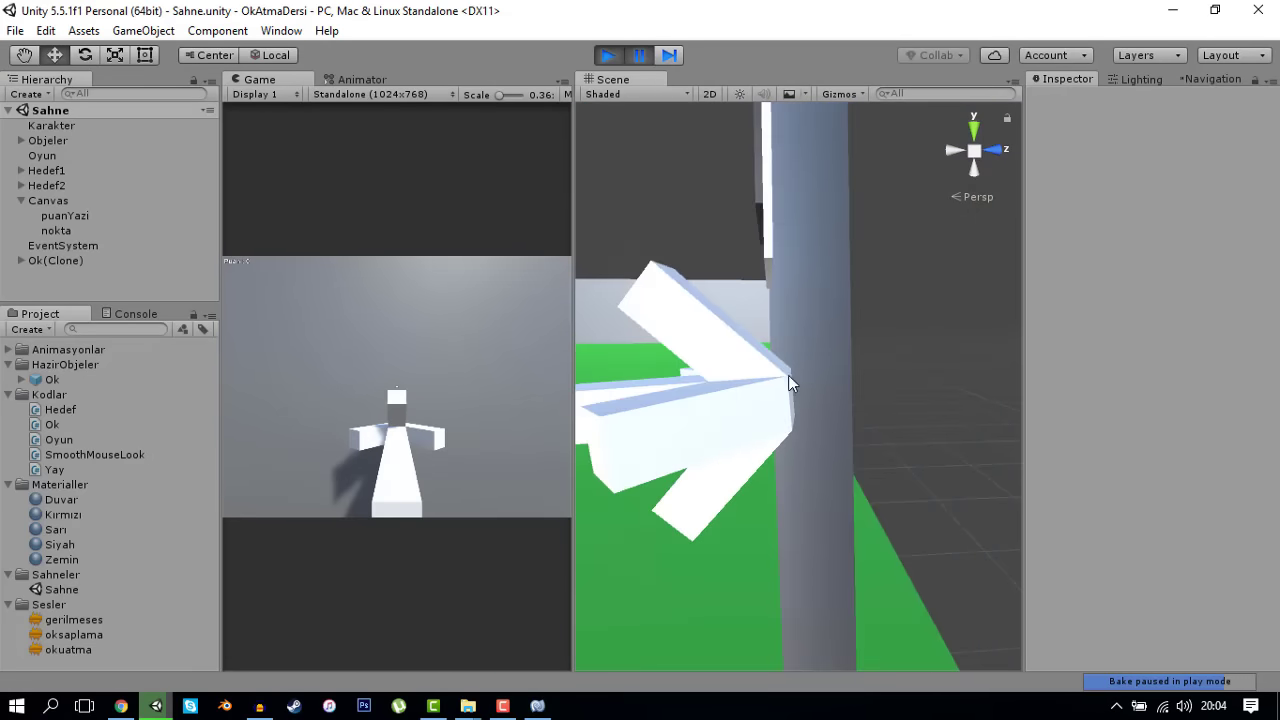
left_click(47, 261)
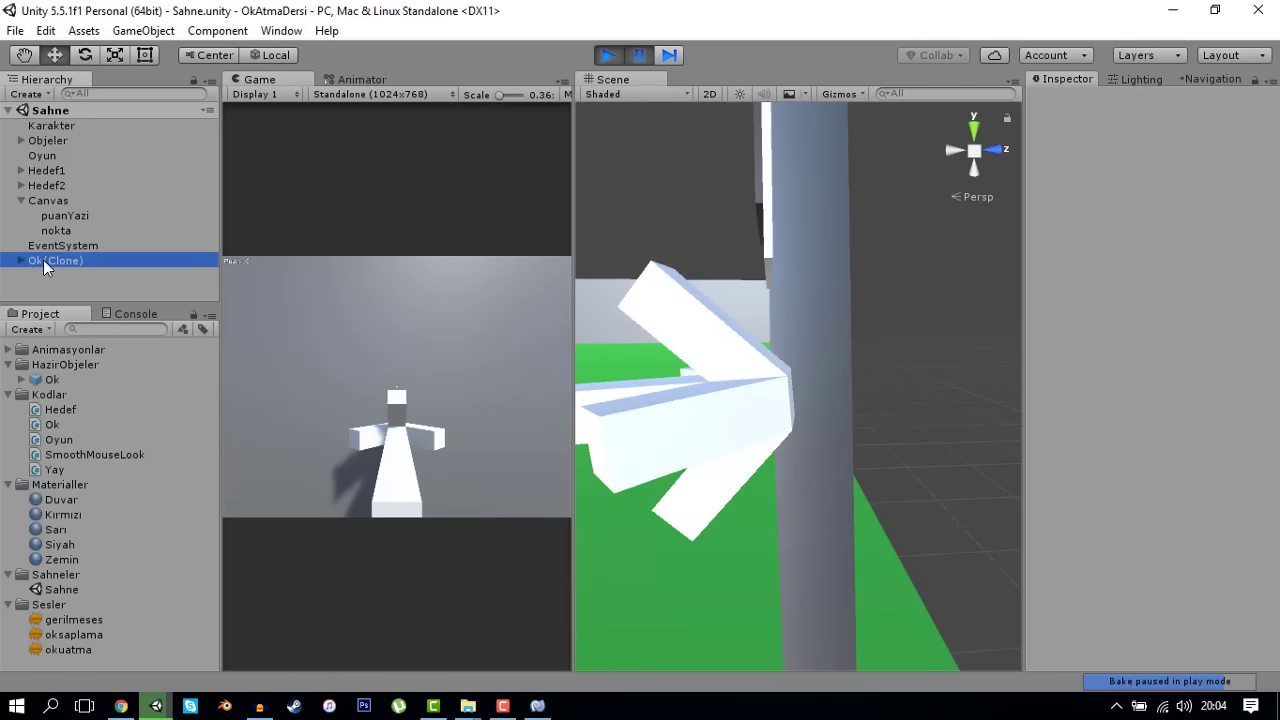
scroll(1185, 327, "down", 3)
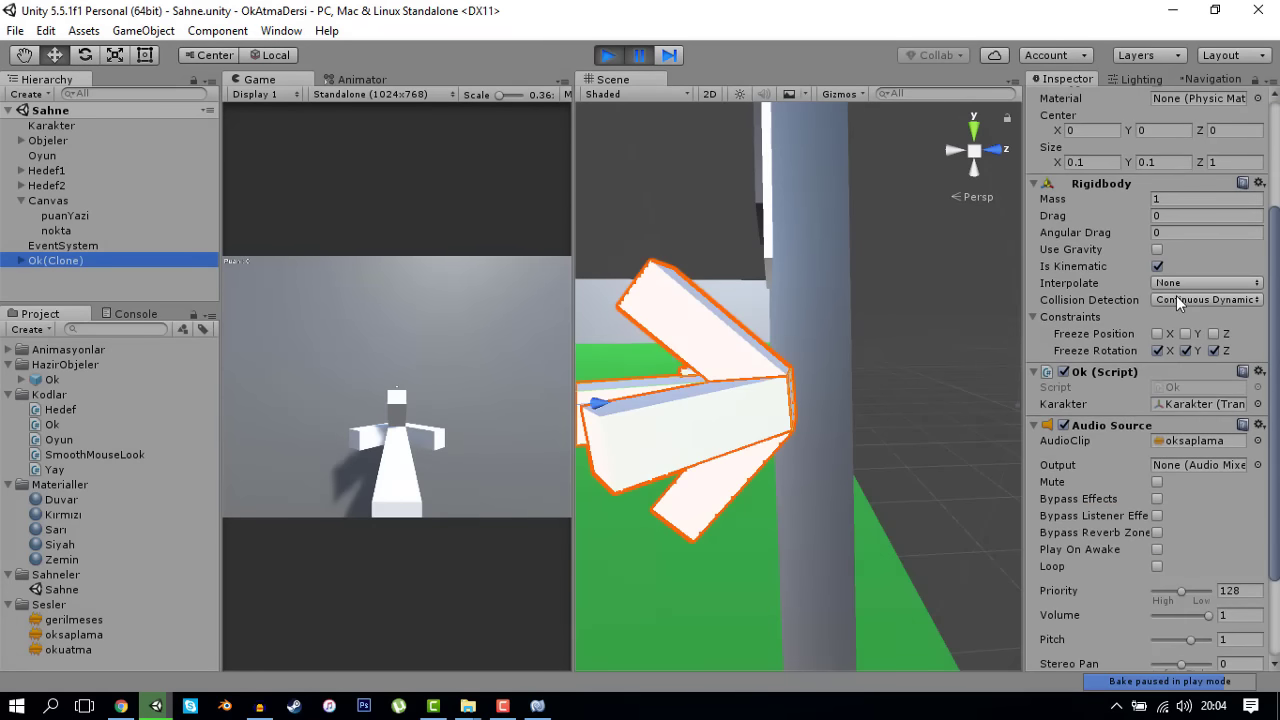
left_click(1176, 295)
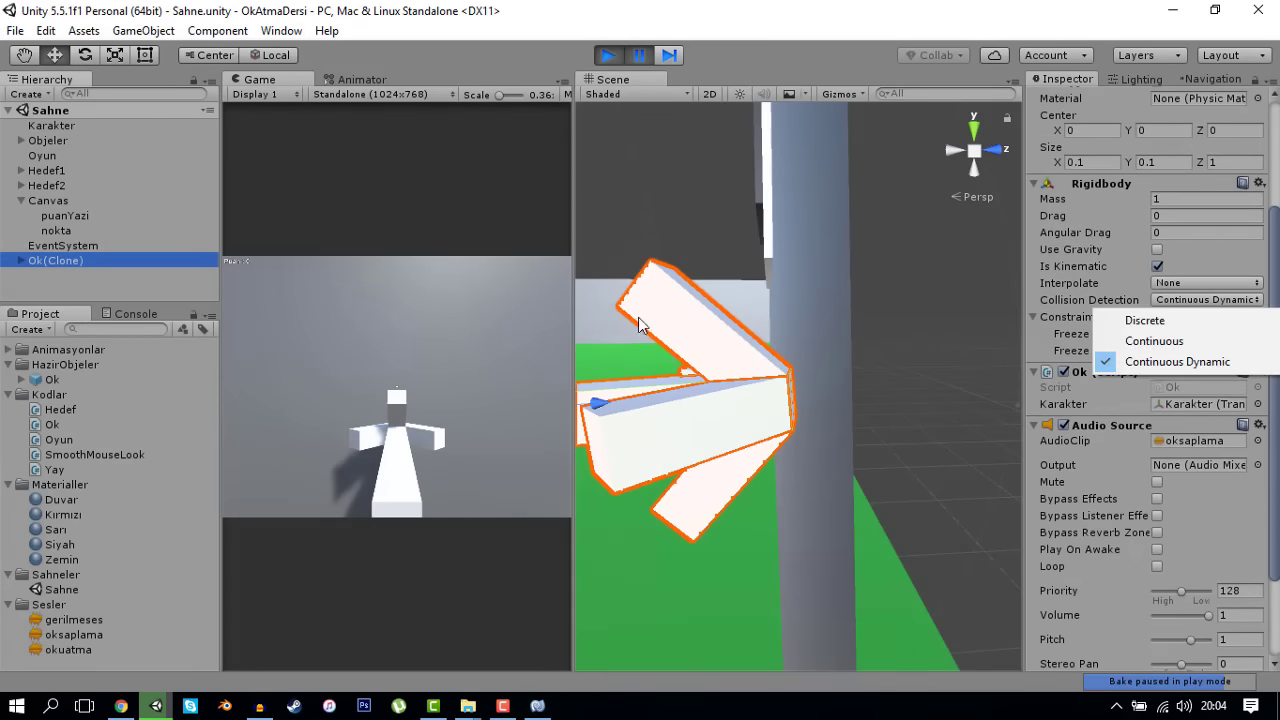
right_click_drag(784, 351, 807, 364)
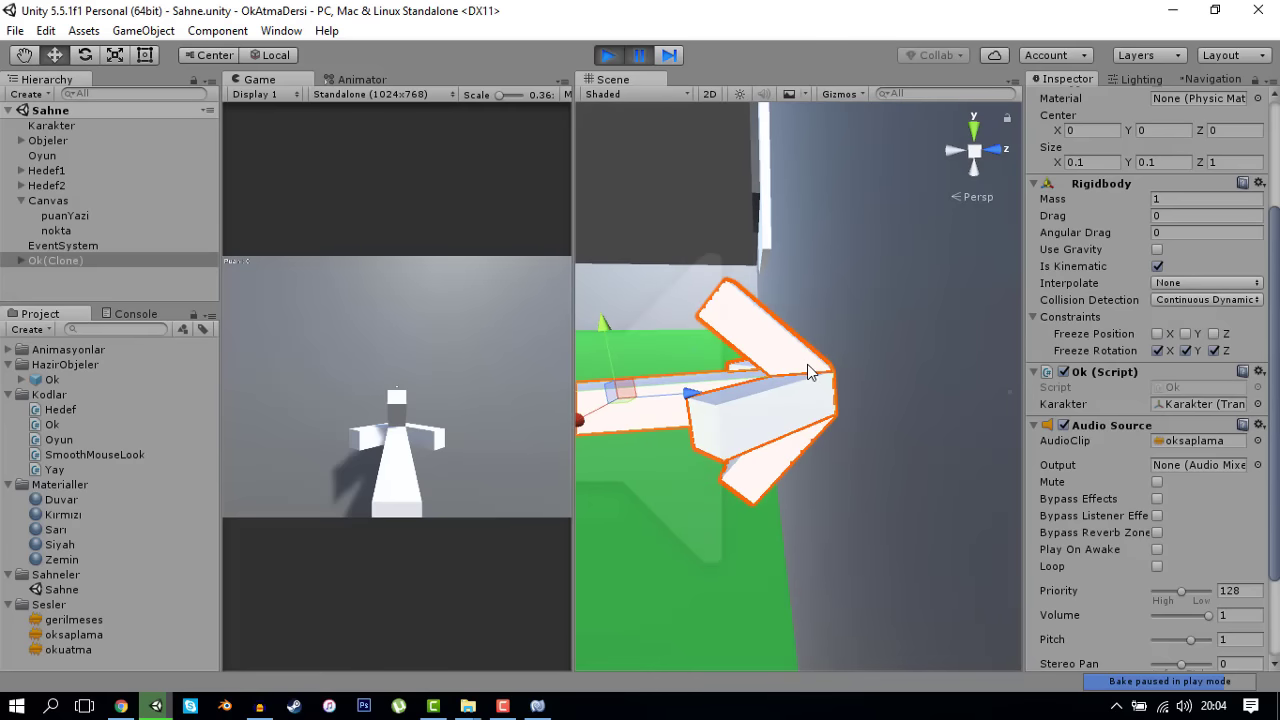
left_click(607, 55)
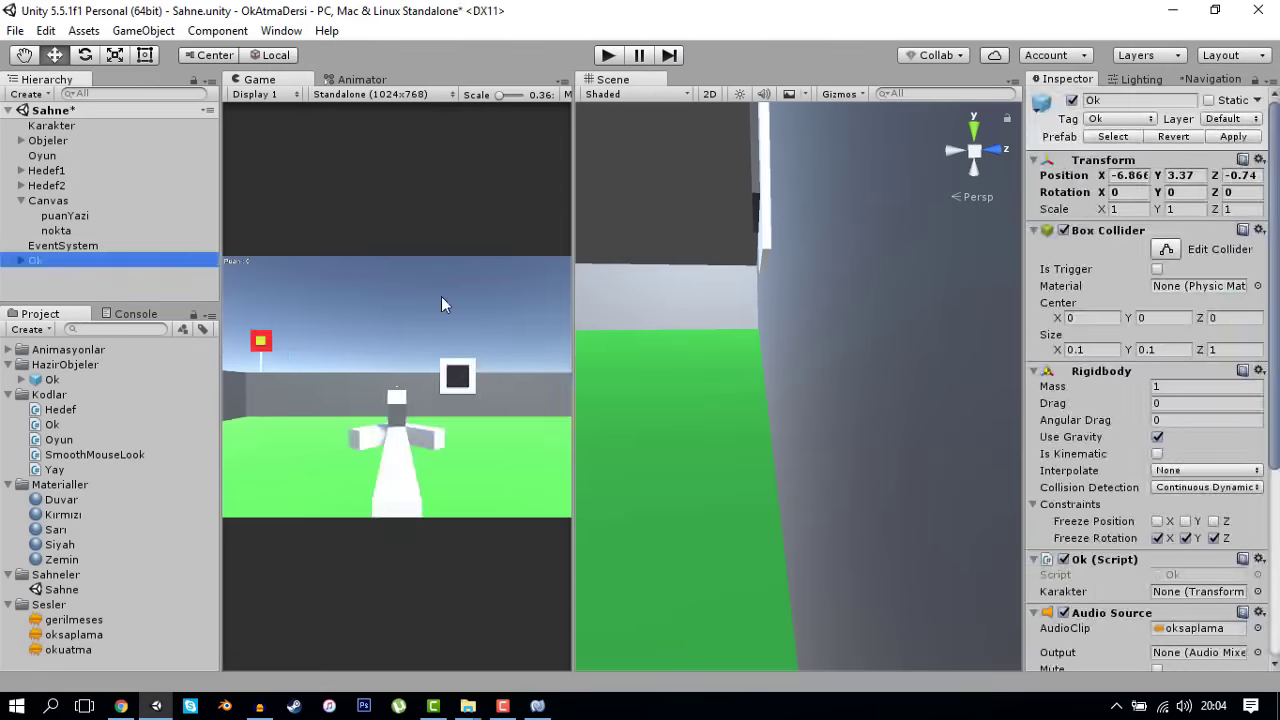
- Frame the Ok arrow in the Scene view and turn on box collider editing
left_click_drag(569, 350, 464, 350)
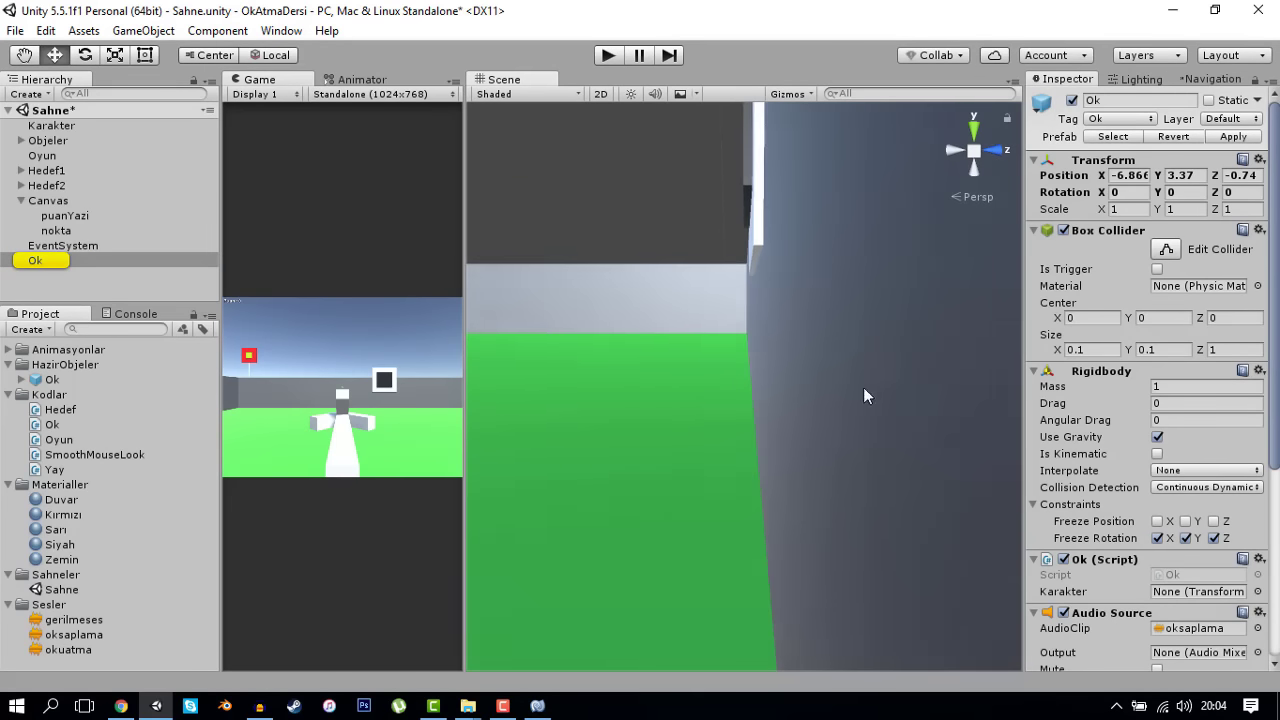
key("f")
left_click_drag(654, 420, 700, 410, "alt")
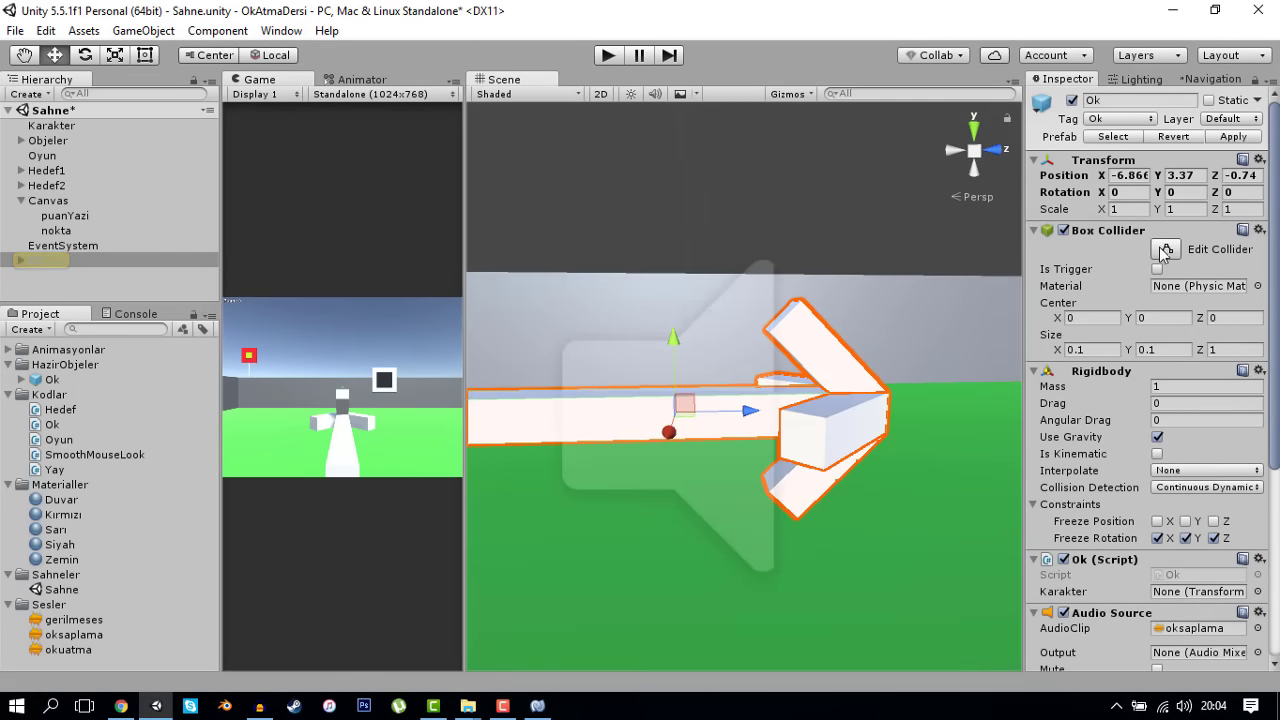
left_click(1165, 250)
mouse_move(800, 410)
left_mouse_down("alt")
mouse_move(678, 415)
mouse_move(726, 441)
left_mouse_up("alt")
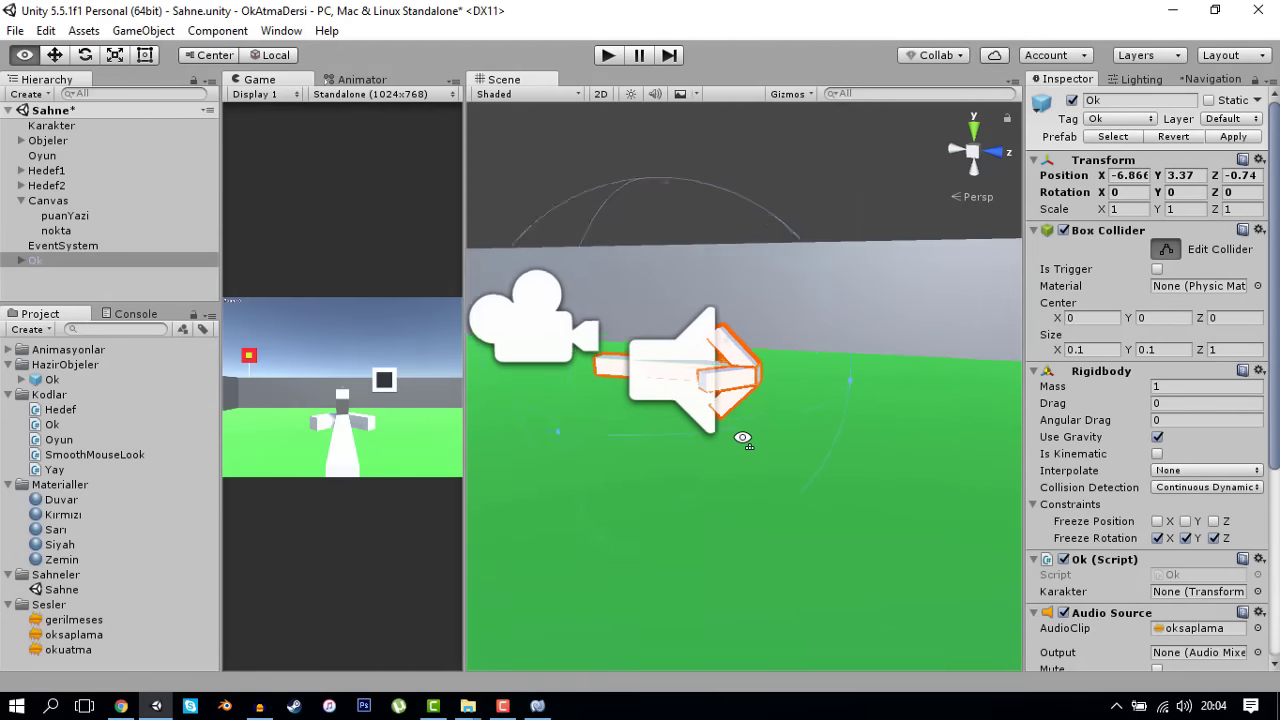
scroll(760, 400, "up", 5)
mouse_move(726, 441)
left_mouse_down("alt")
mouse_move(791, 362)
mouse_move(621, 390)
mouse_move(597, 369)
mouse_move(686, 341)
mouse_move(914, 451)
mouse_move(716, 430)
mouse_move(740, 405)
mouse_move(735, 346)
left_mouse_up("alt")
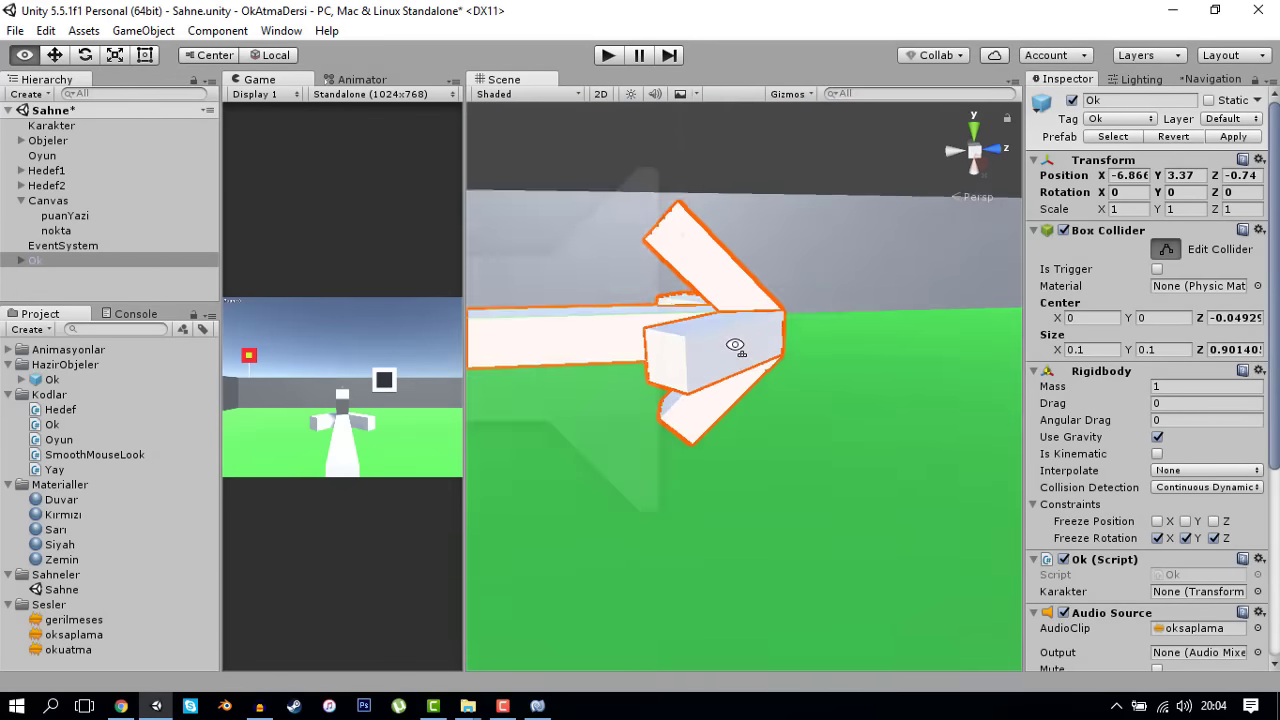
- Raise the Ok arrow with the Move tool to position Y 9.82
scroll(737, 317, "up", 5)
scroll(700, 429, "up", 3)
scroll(694, 437, "up", 2)
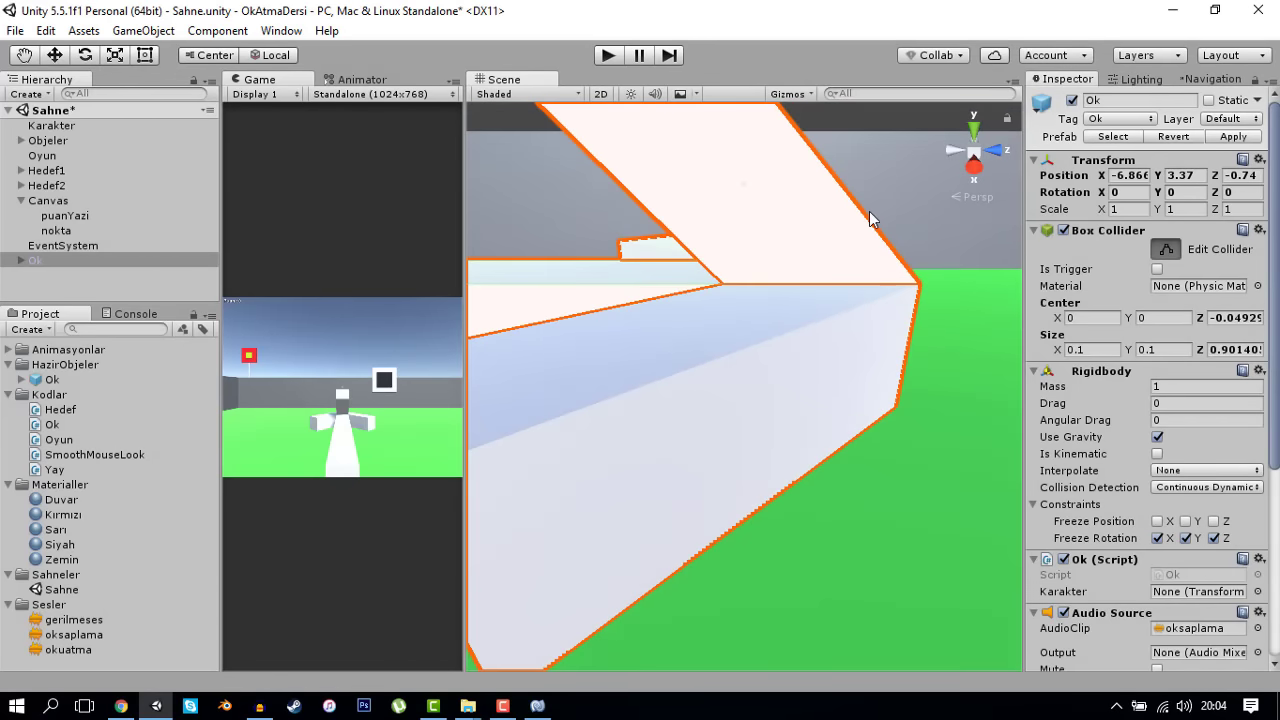
scroll(870, 218, "down", 5)
scroll(870, 218, "down", 5)
left_click(55, 55)
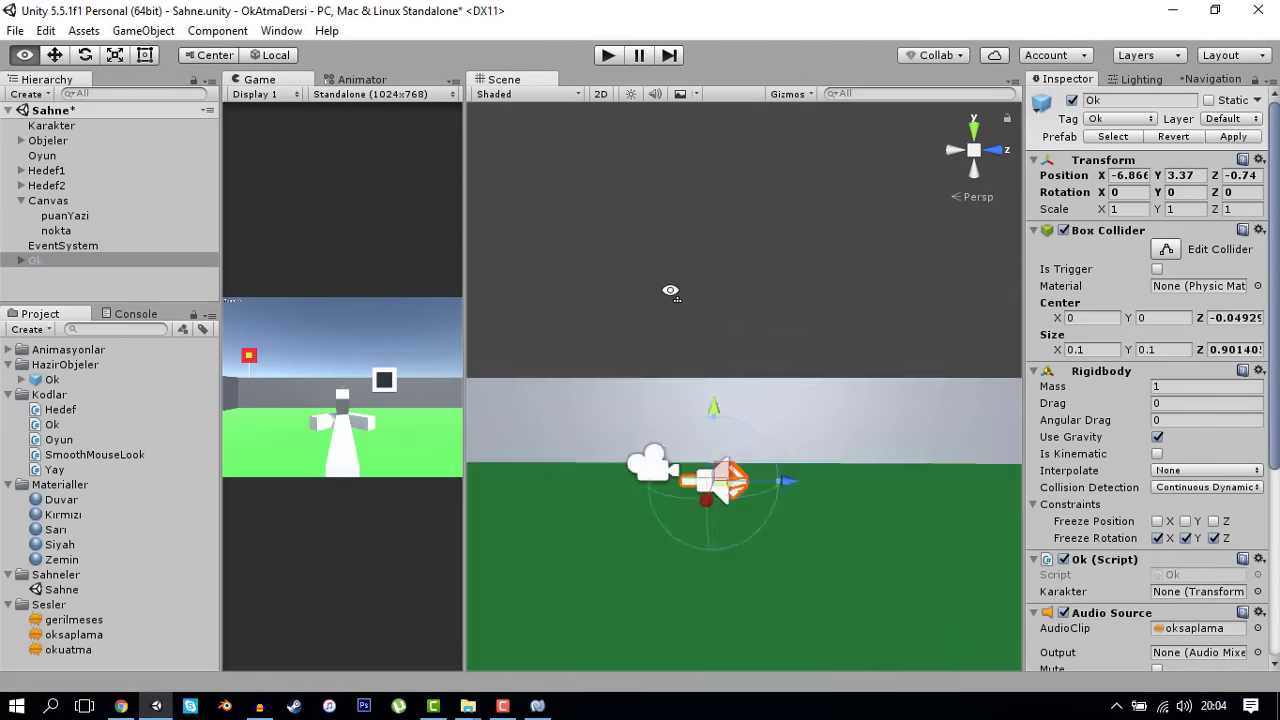
left_click_drag(716, 400, 730, 169)
- Switch the Scene view to a front orthographic view framed on the arrow
left_click(993, 152)
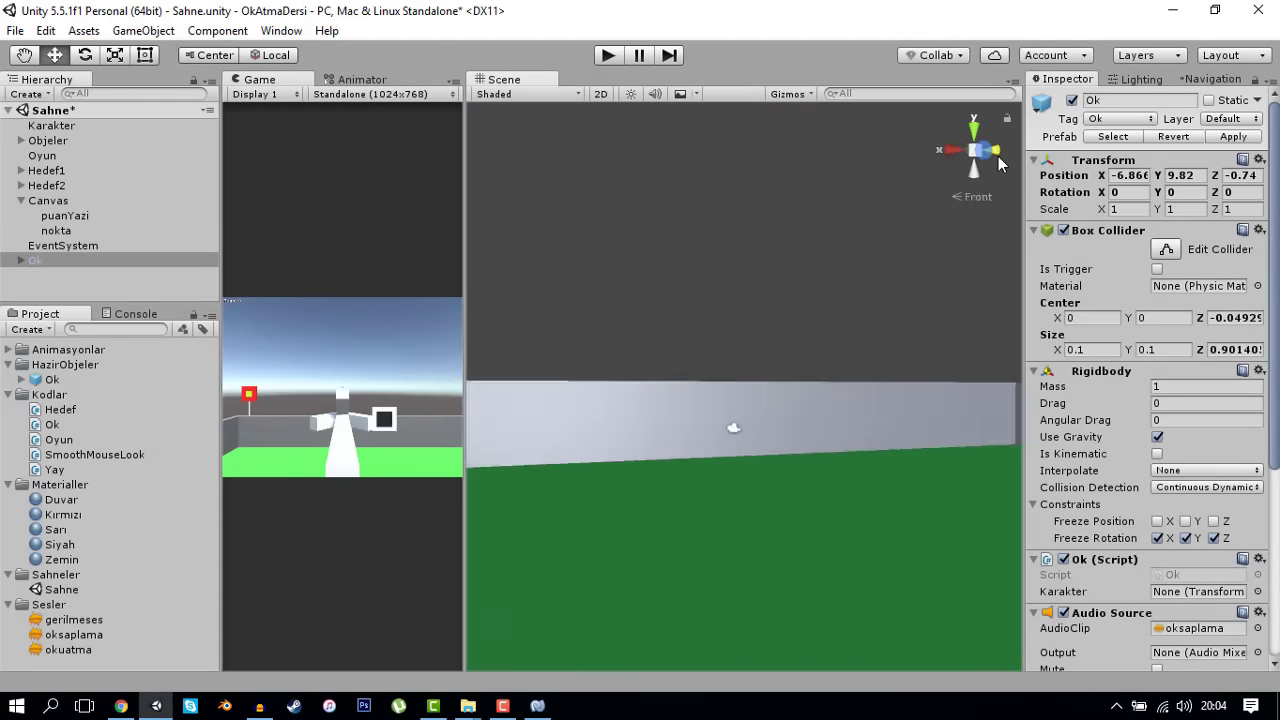
key("f")
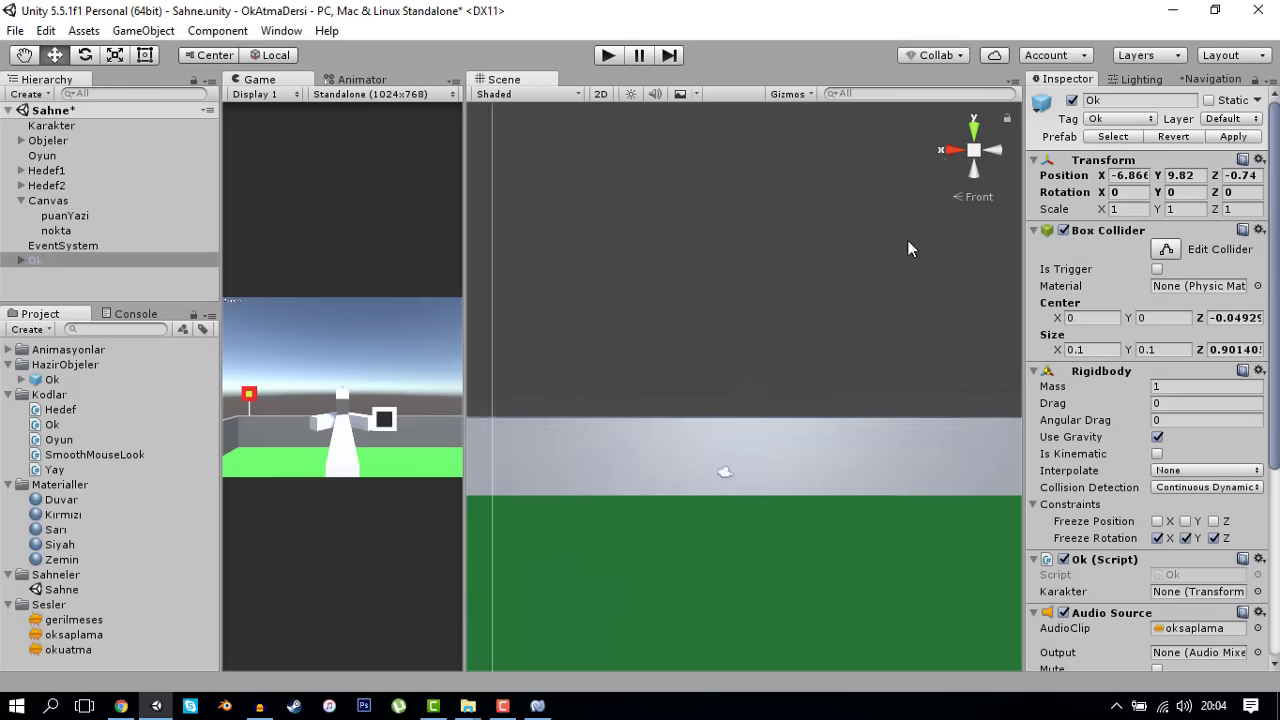
left_click(975, 151)
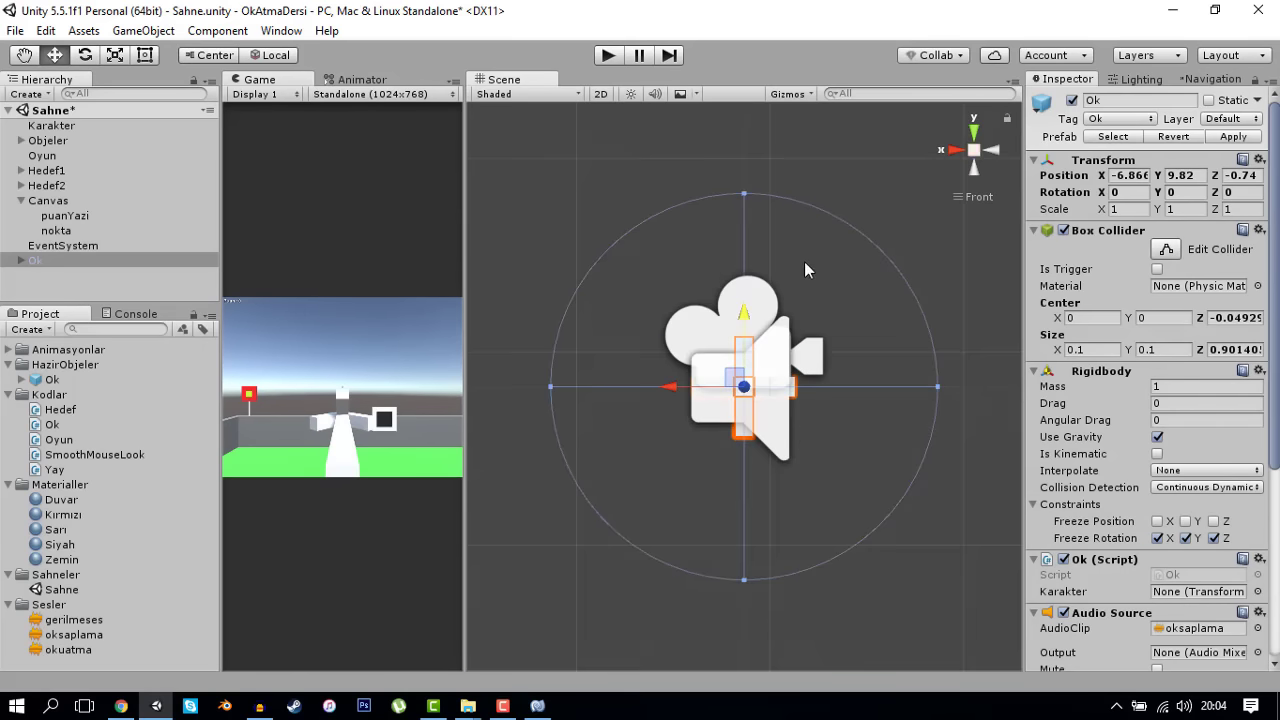
left_click(640, 186)
- Reselect Ok and collapse its Audio Source component in the Inspector
left_click(40, 261)
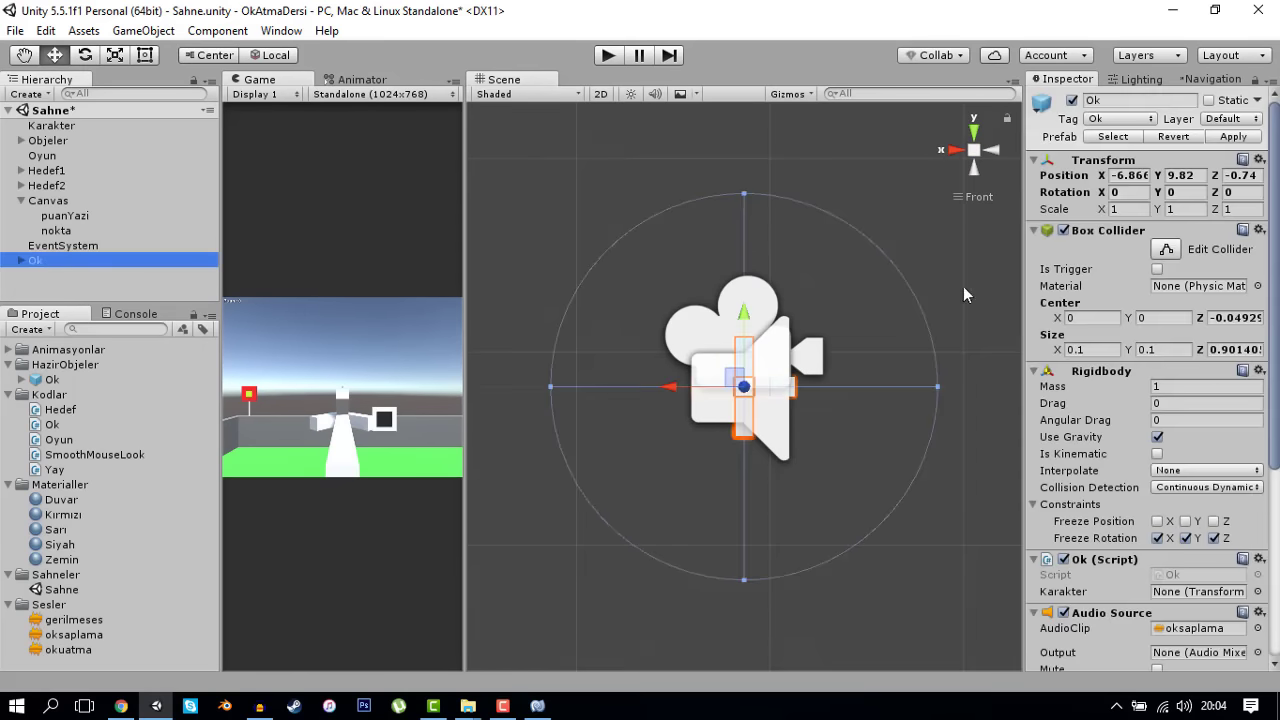
scroll(1136, 492, "down", 3)
left_click(1118, 458)
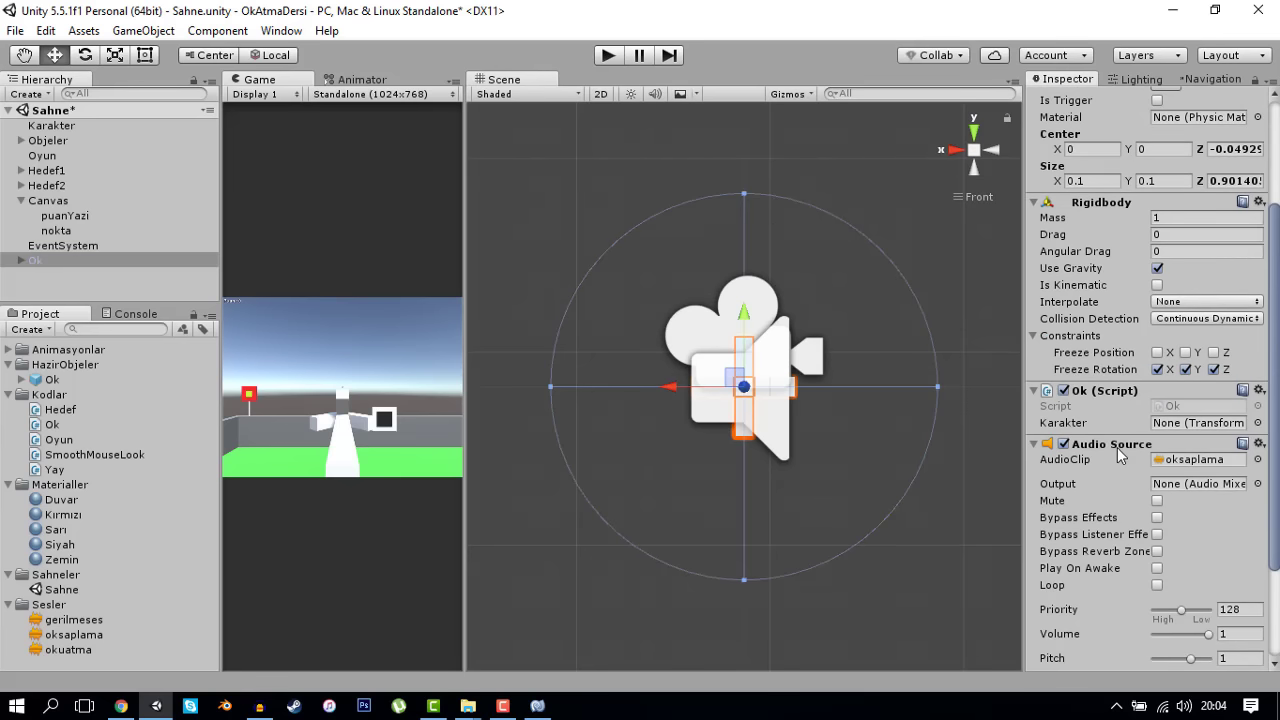
left_click(1117, 447)
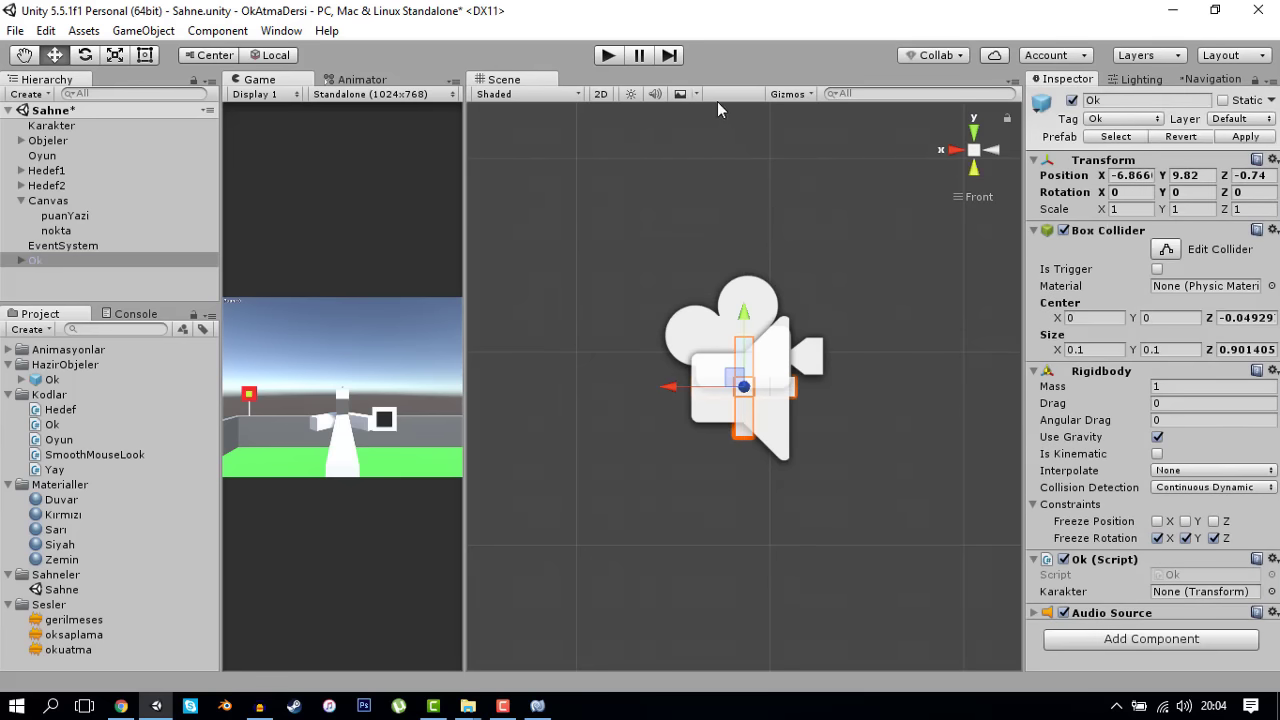
- Turn off 3D Icons and toggle the selection outline in the Gizmos menu
left_click(789, 94)
left_click(528, 15)
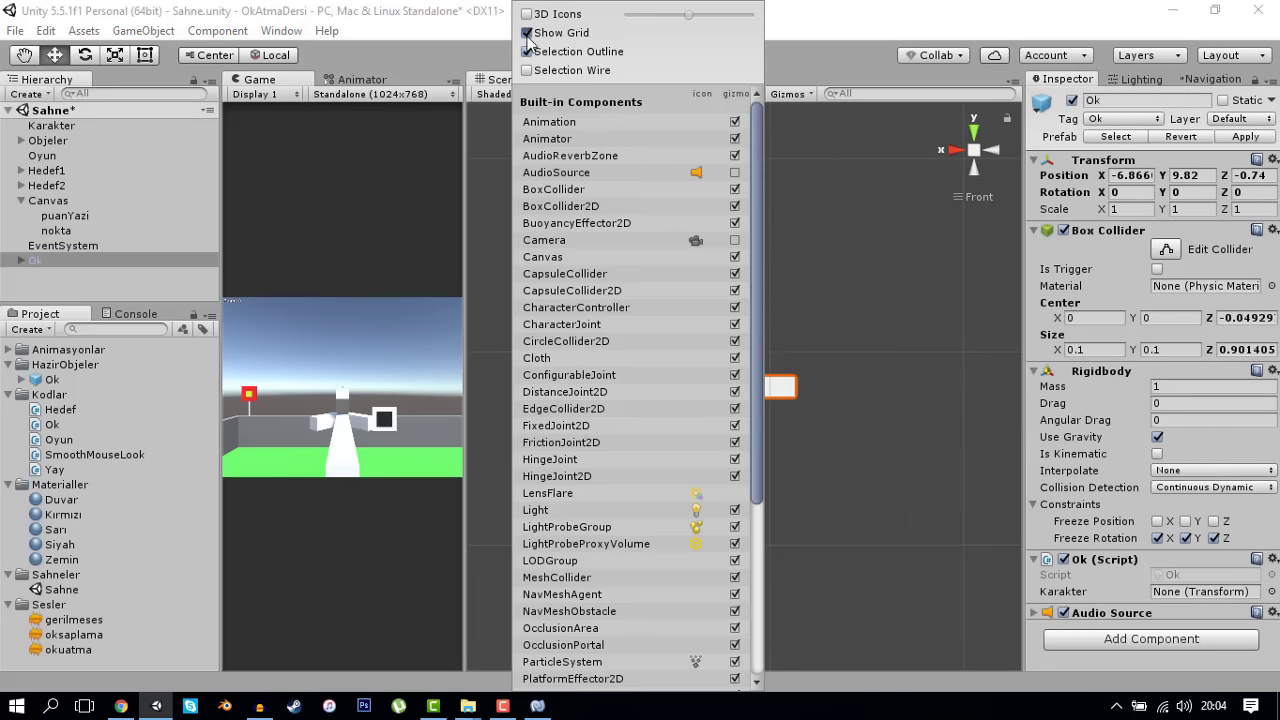
left_click(527, 52)
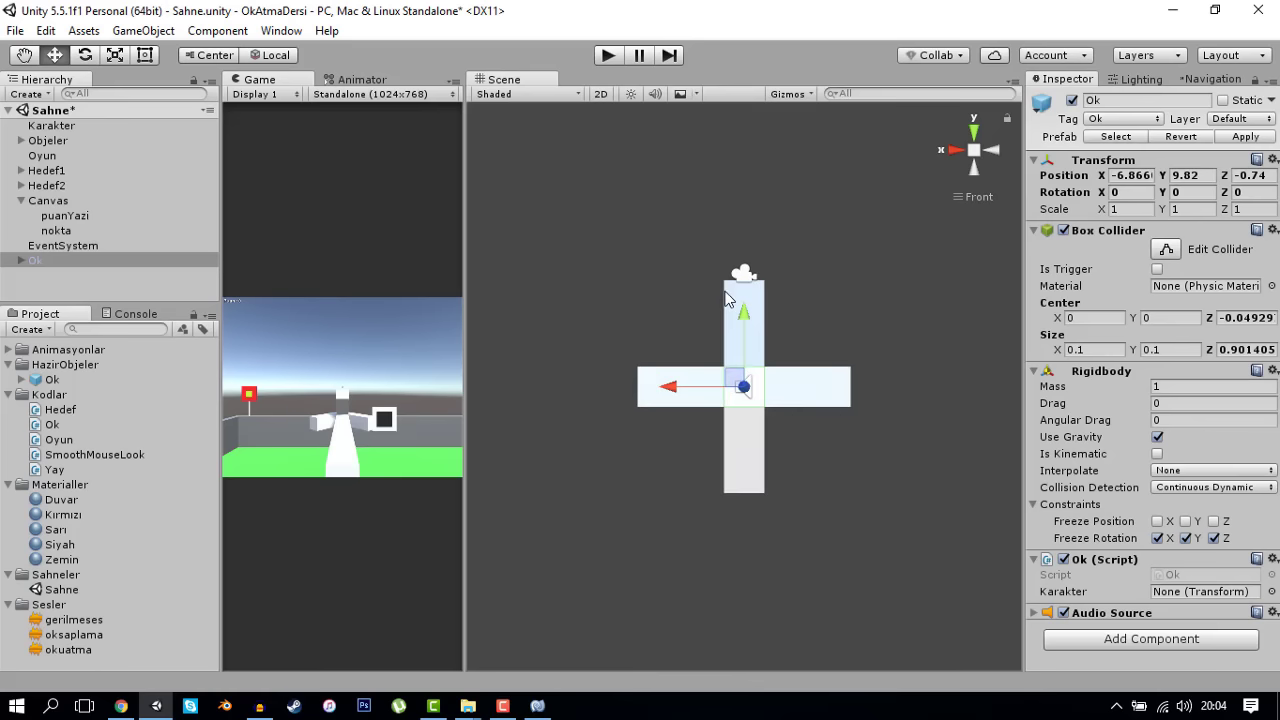
- In Right view, resize the box collider to fit the arrow shaft (Z 0.9035)
left_click(952, 152)
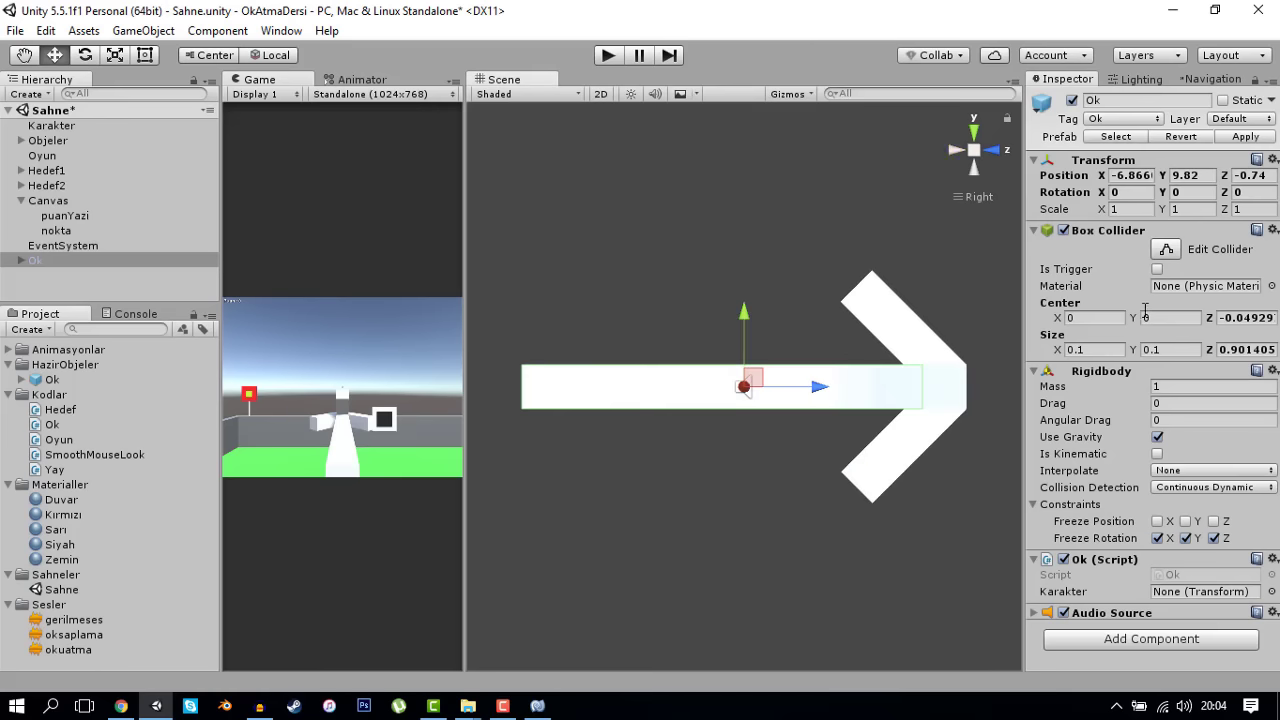
left_click(1170, 249)
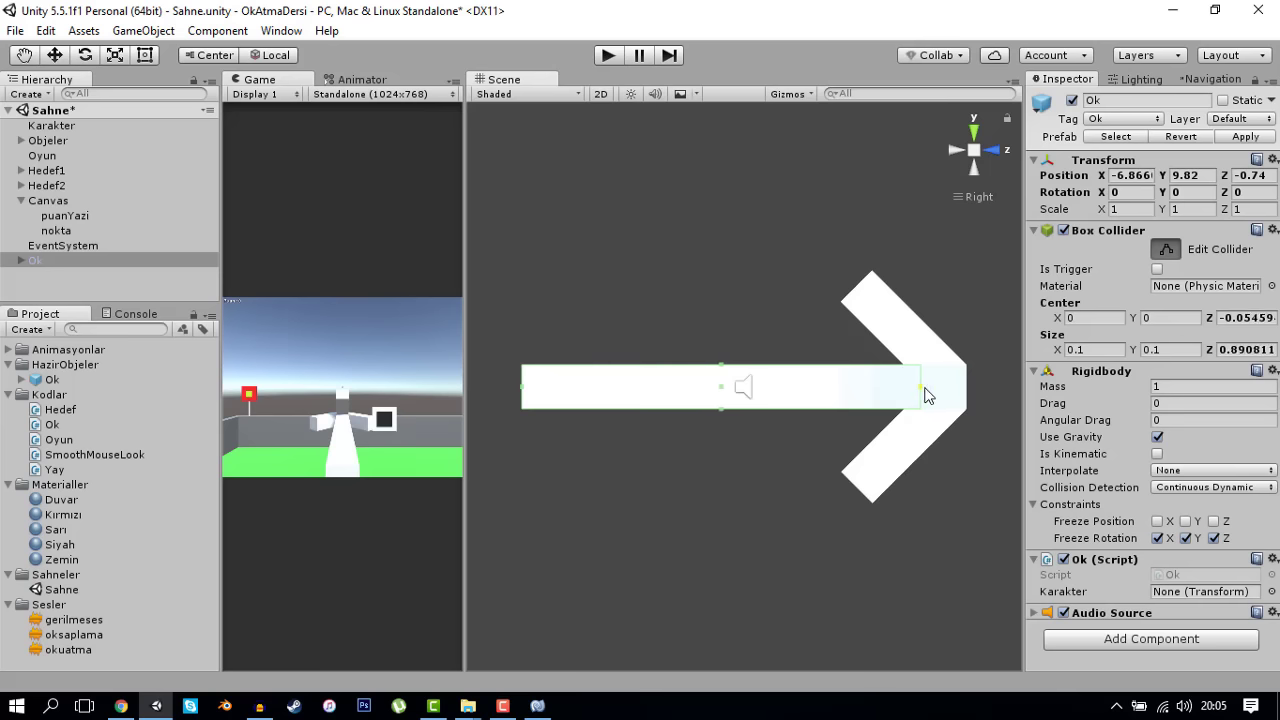
left_click(1178, 245)
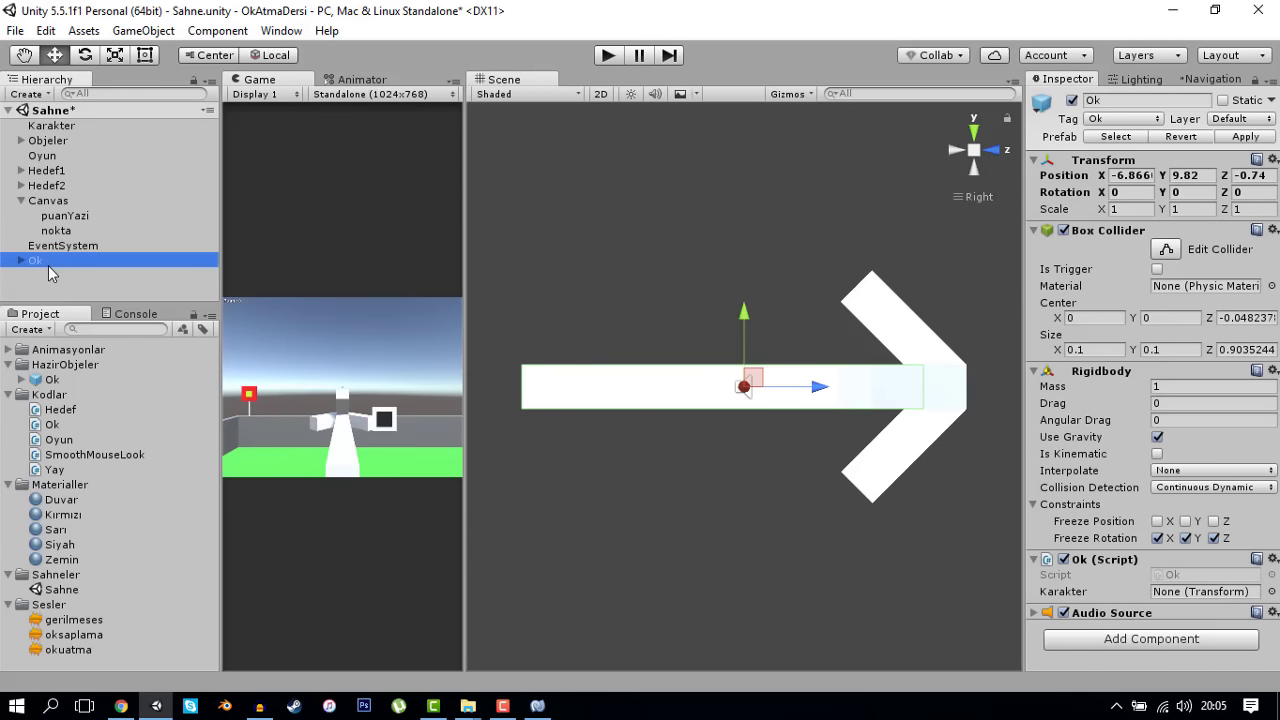
- Delete Ok from the scene, save with Ctrl+S, and start Play mode
key("Delete")
key("ctrl+s")
key("ctrl+p")
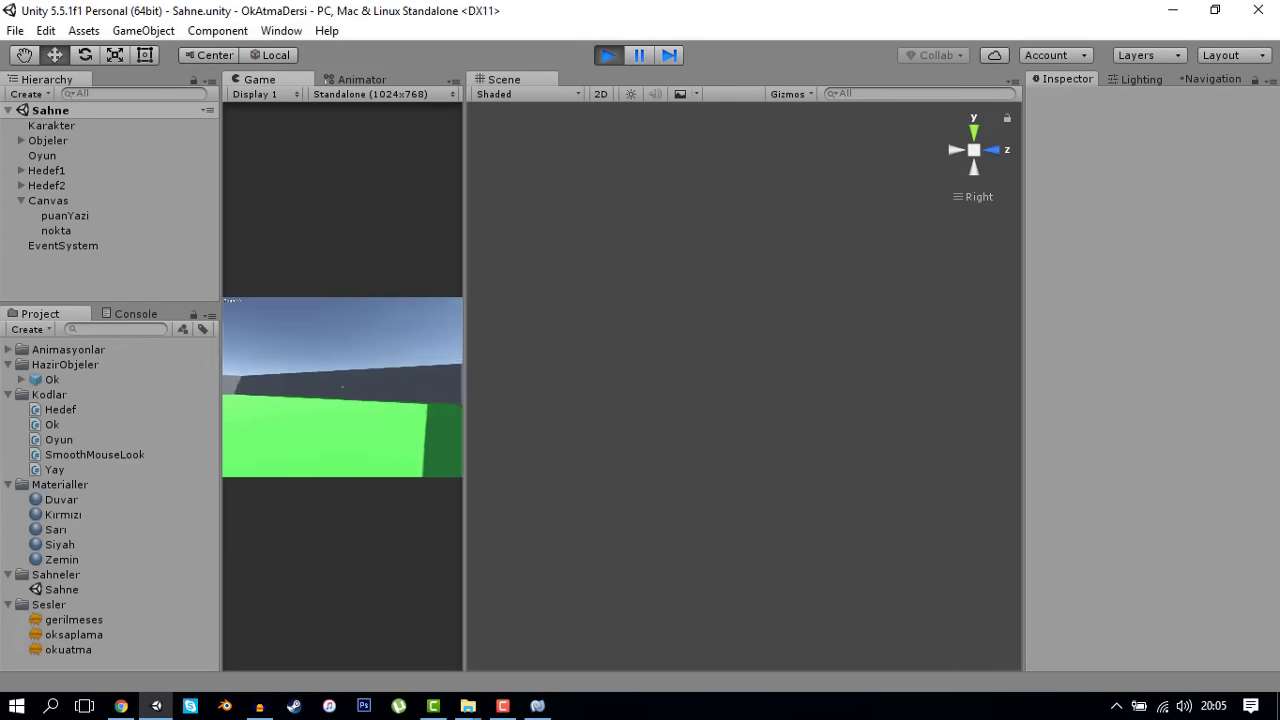
- Widen the Game view and shoot arrows at the targets, moving with W, reaching score 20
left_click_drag(466, 382, 832, 400)
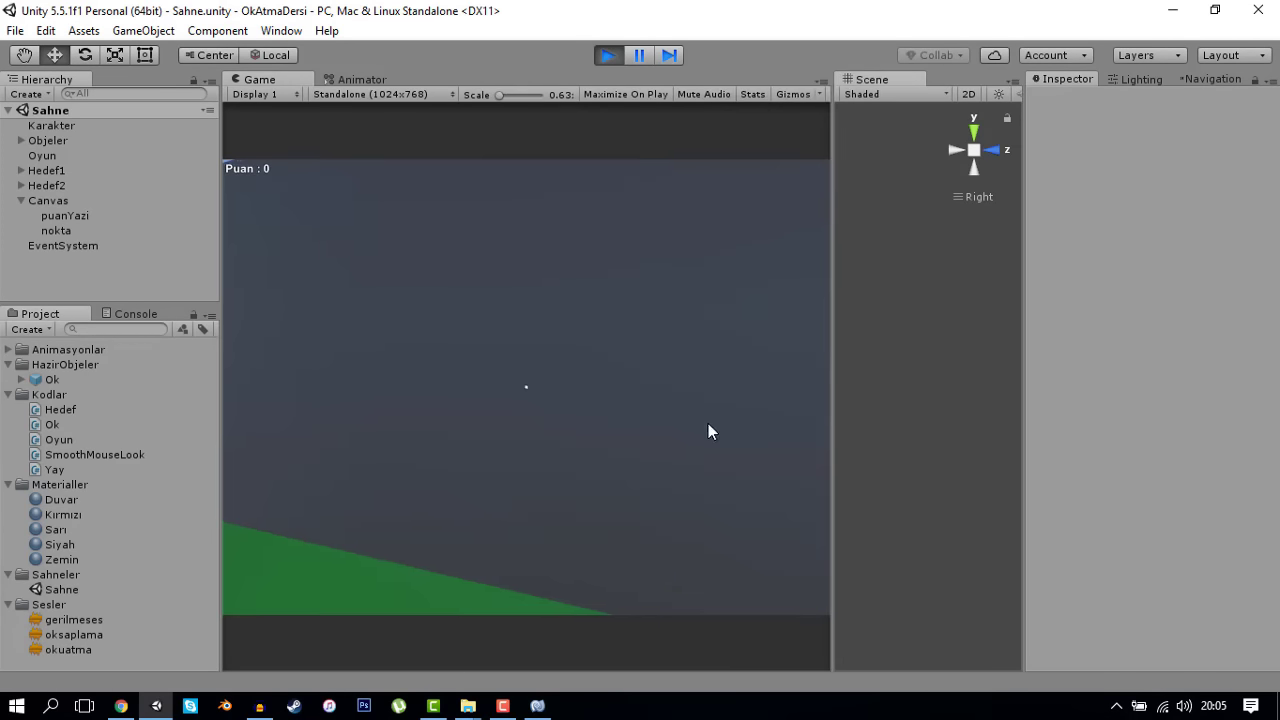
left_click(526, 386)
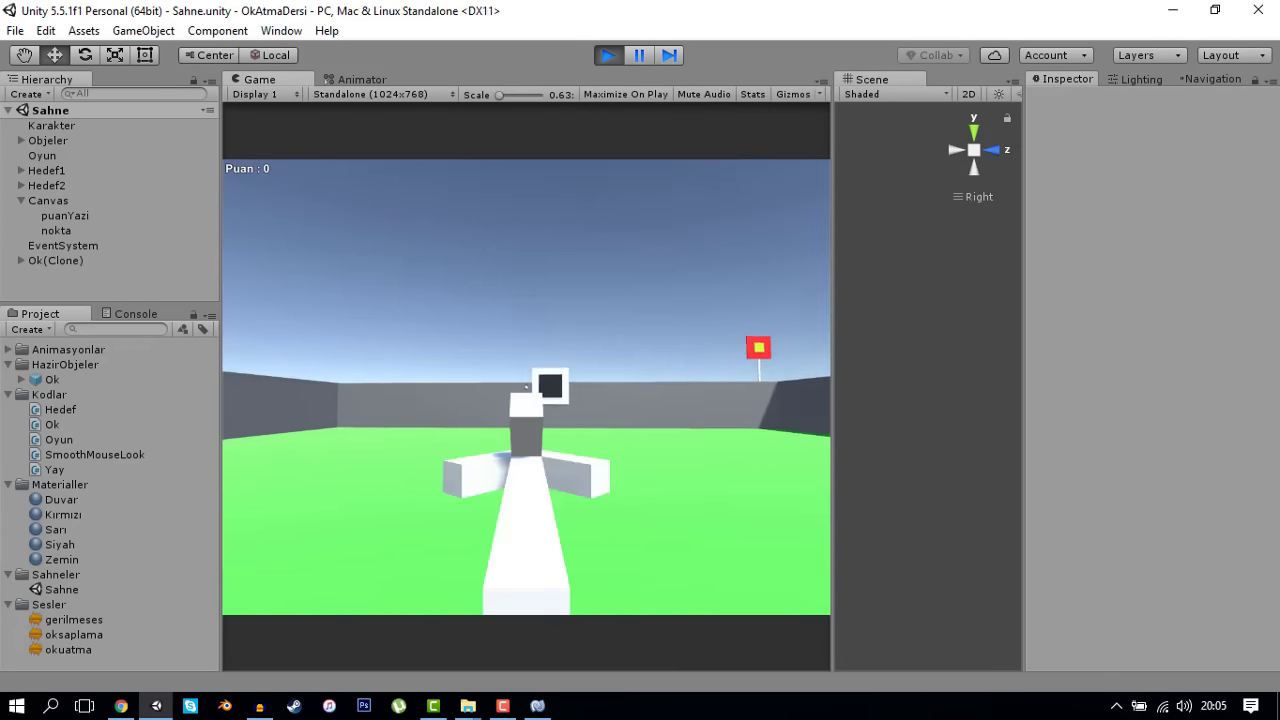
key("w")
left_click(526, 386)
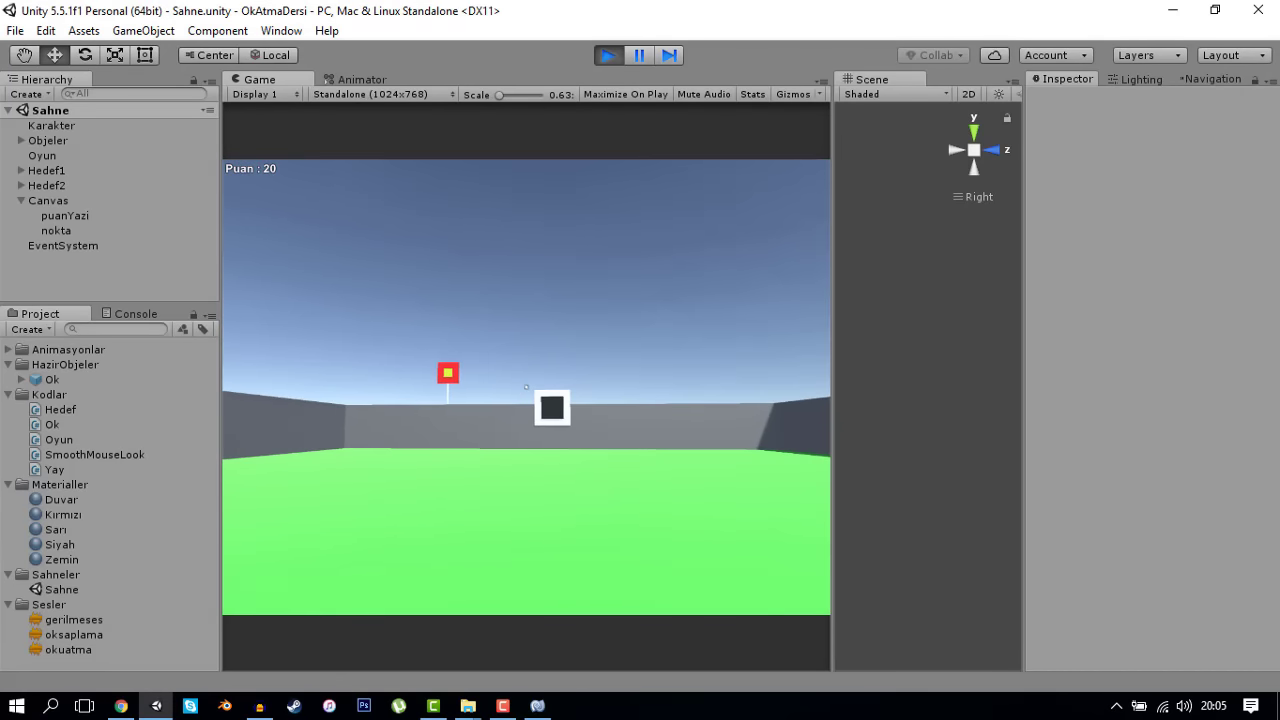
left_click(526, 387)
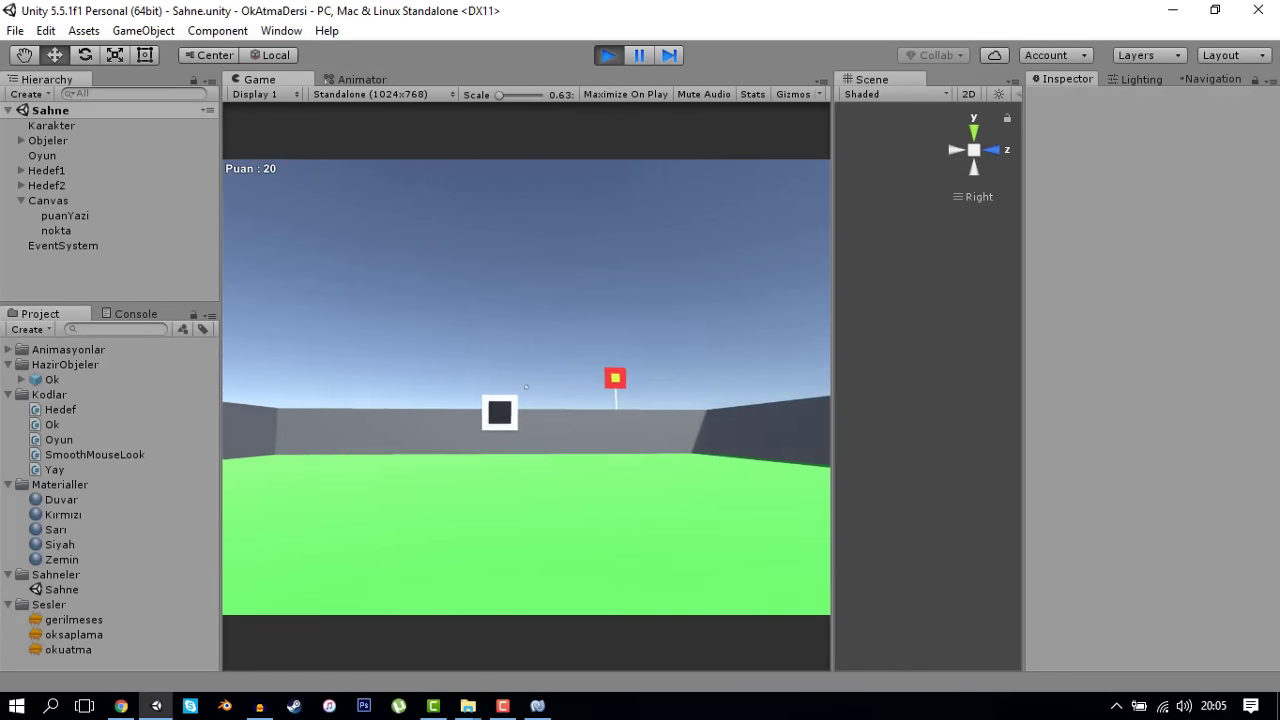
left_click(526, 387)
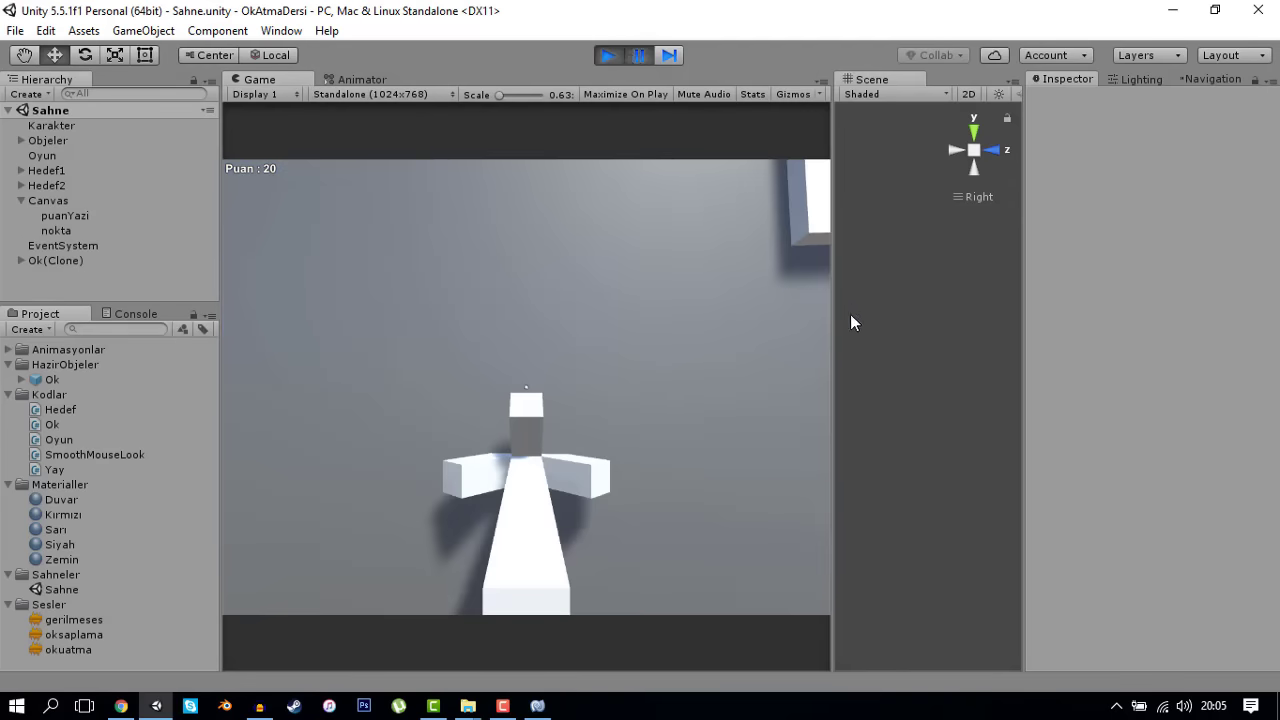
- Select the fired Ok(Clone), orbit around its collider in the Scene view, then stop play mode
left_click(42, 258)
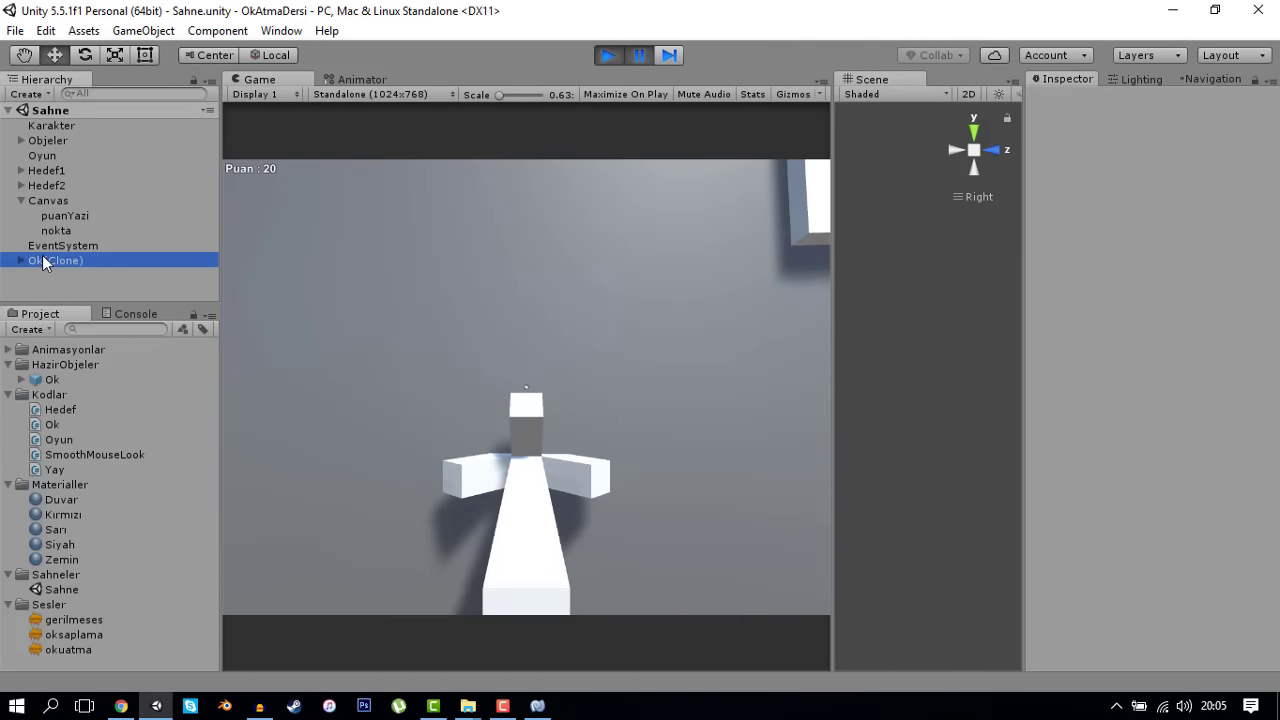
mouse_move(983, 346)
left_mouse_down("alt")
mouse_move(997, 377)
mouse_move(968, 204)
mouse_move(799, 447)
left_mouse_up("alt")
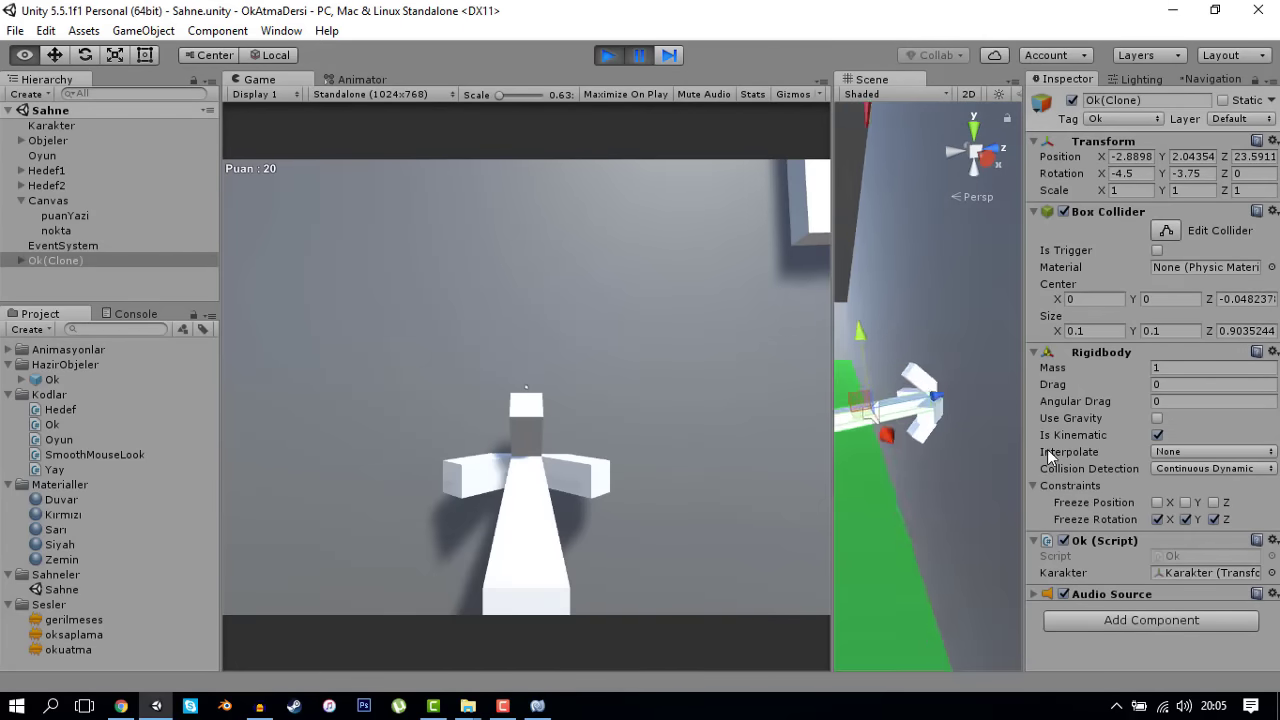
left_click_drag(917, 427, 914, 423, "alt")
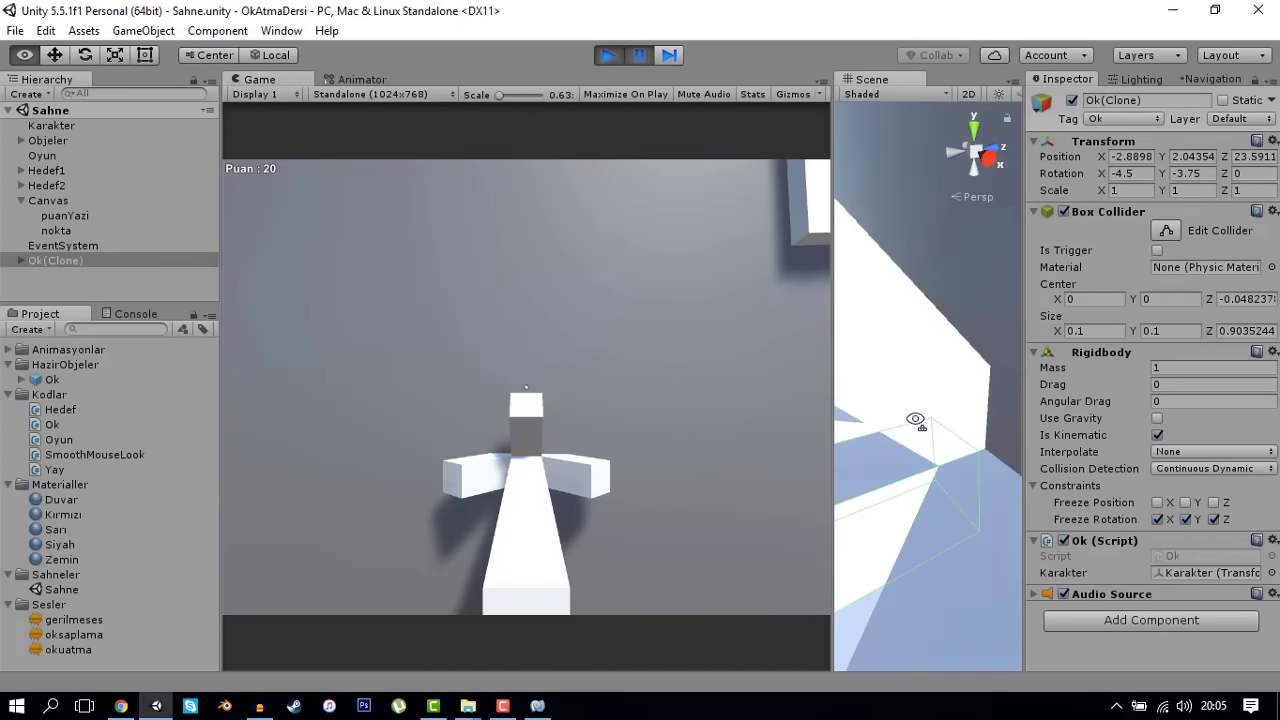
left_click(607, 55)
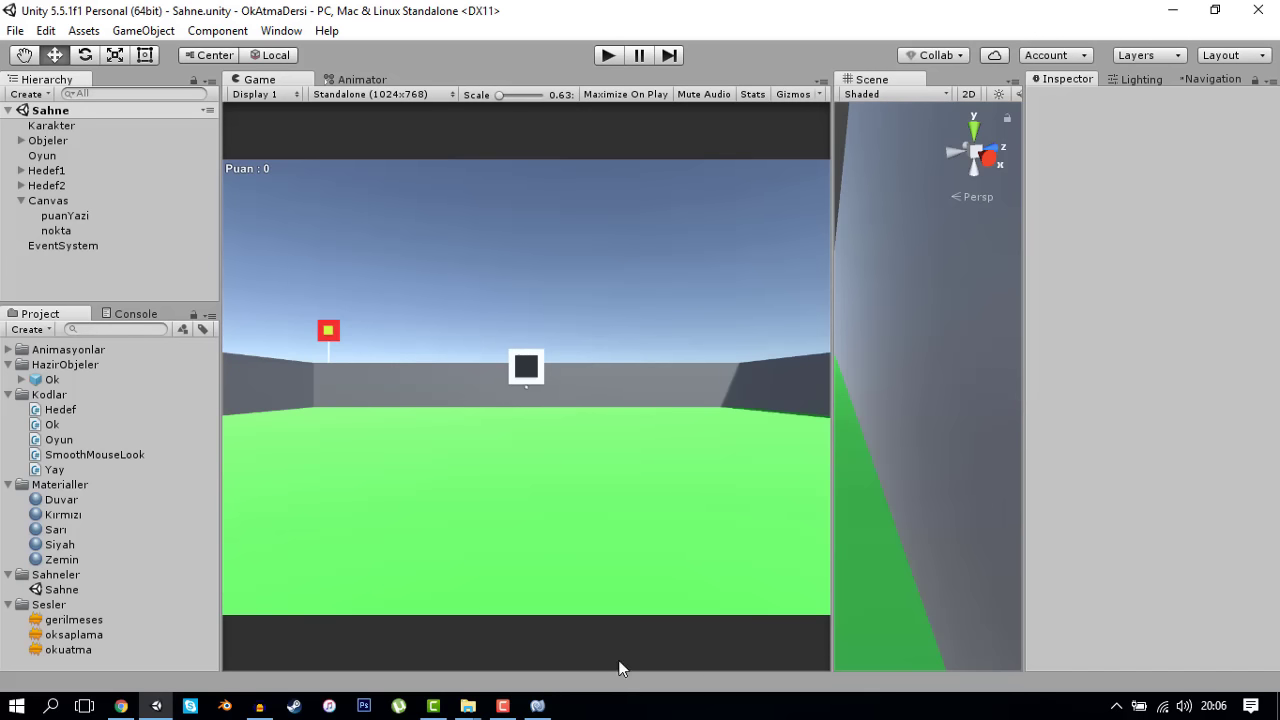
left_click(506, 706)
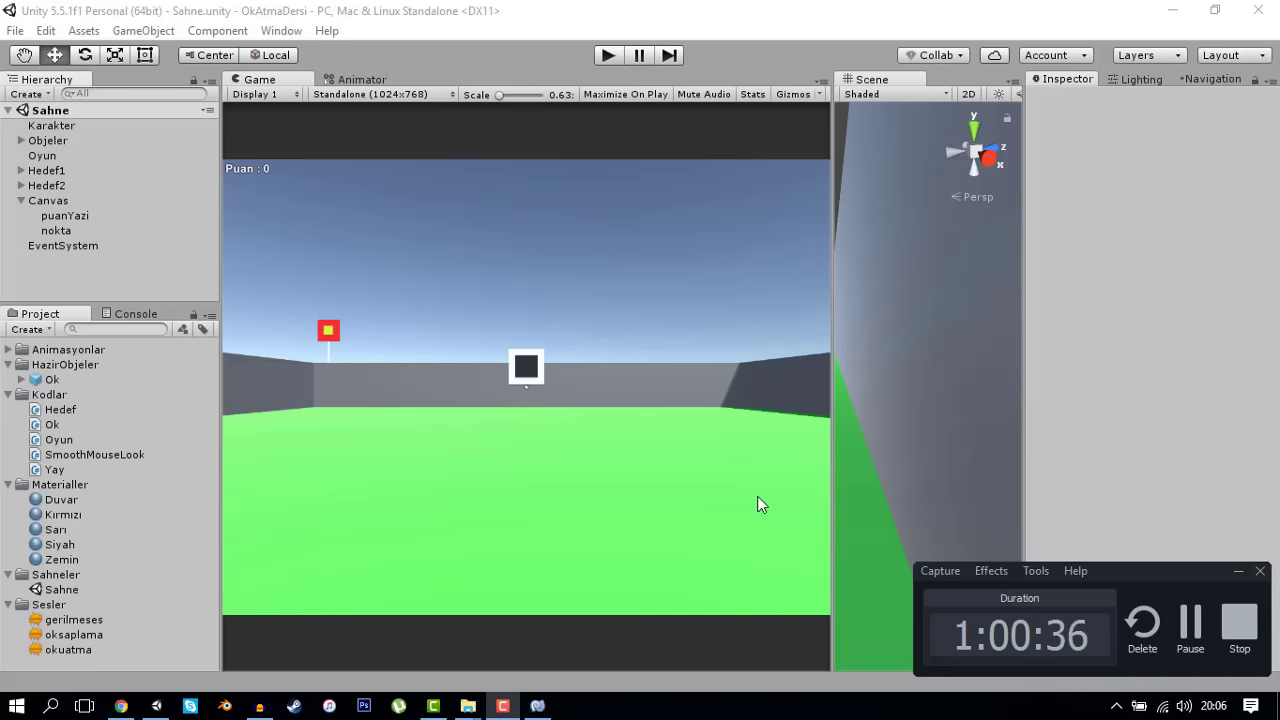
- Scroll through the unitykitapligi.com forum home page sections, then open a new blank tab
left_click(120, 706)
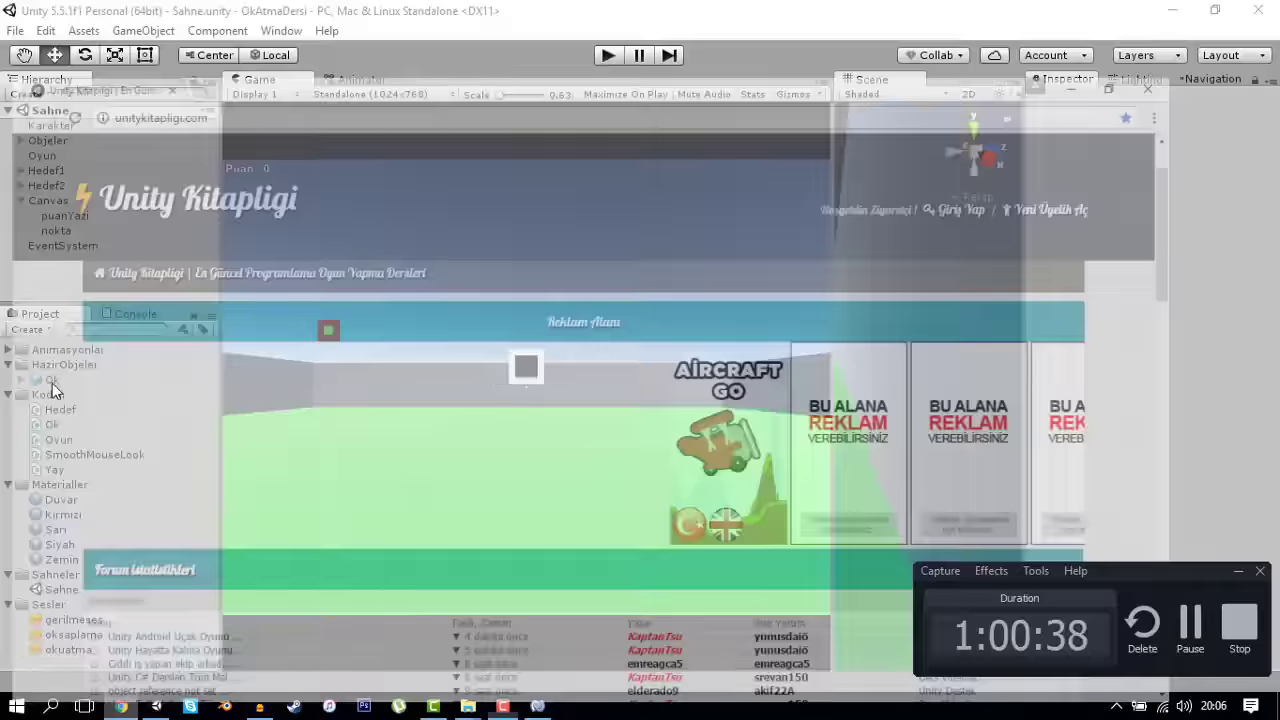
scroll(10, 343, "down", 5)
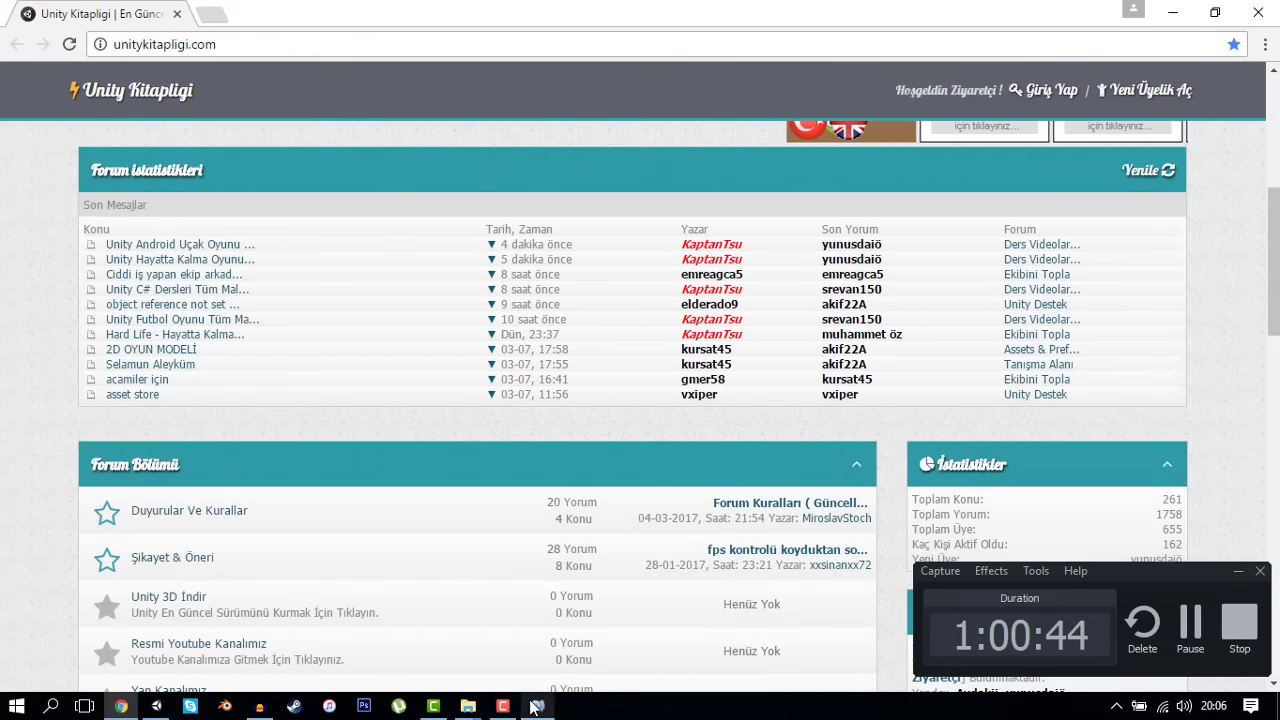
scroll(9, 253, "up", 3)
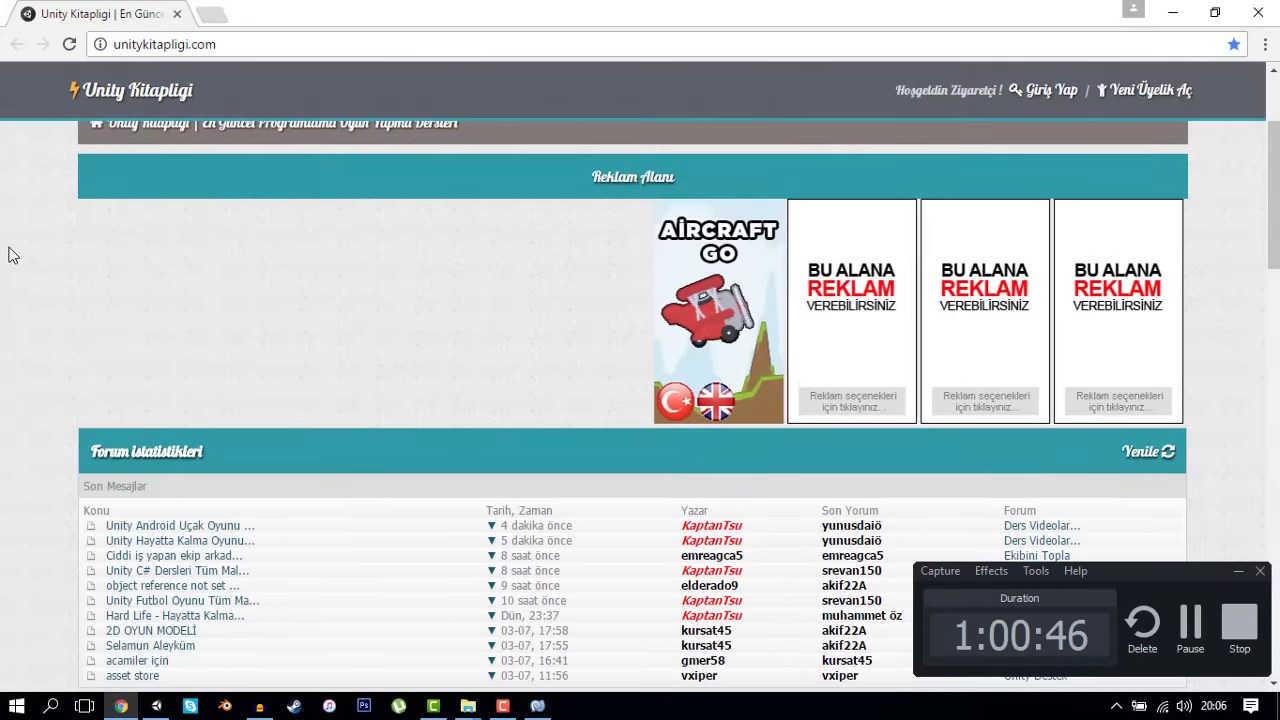
scroll(16, 245, "up", 2)
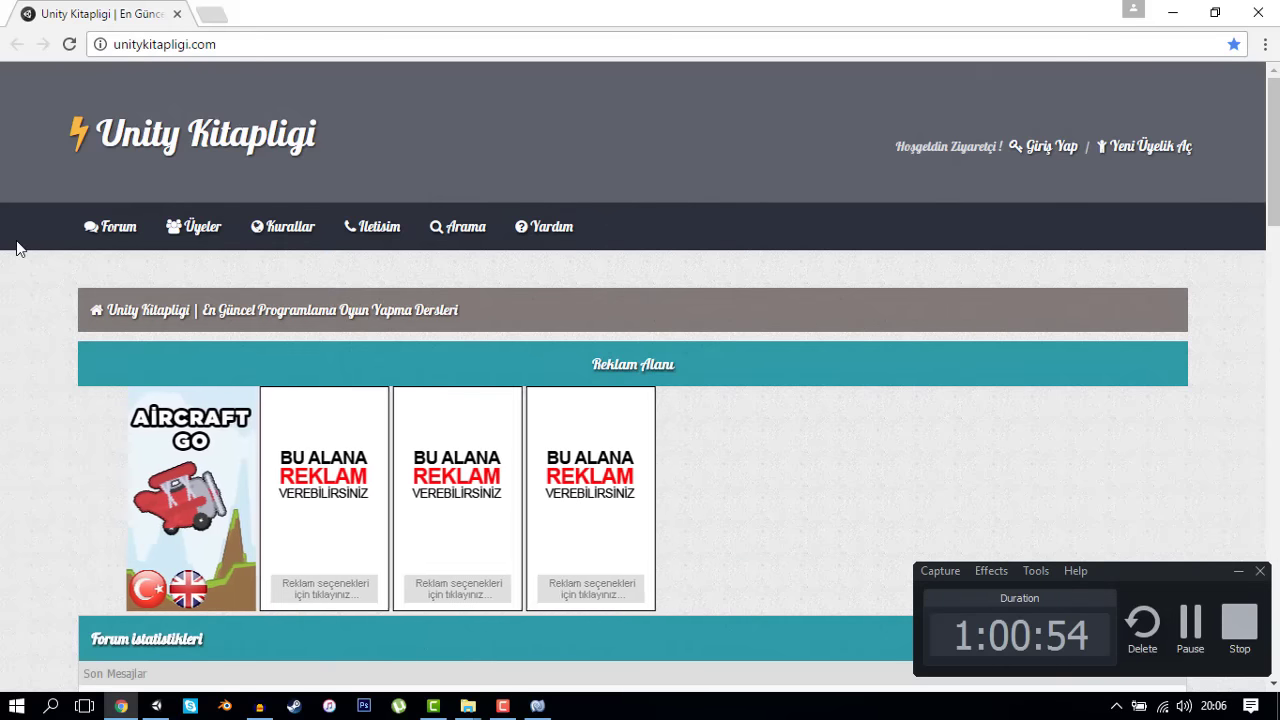
scroll(3, 333, "down", 1)
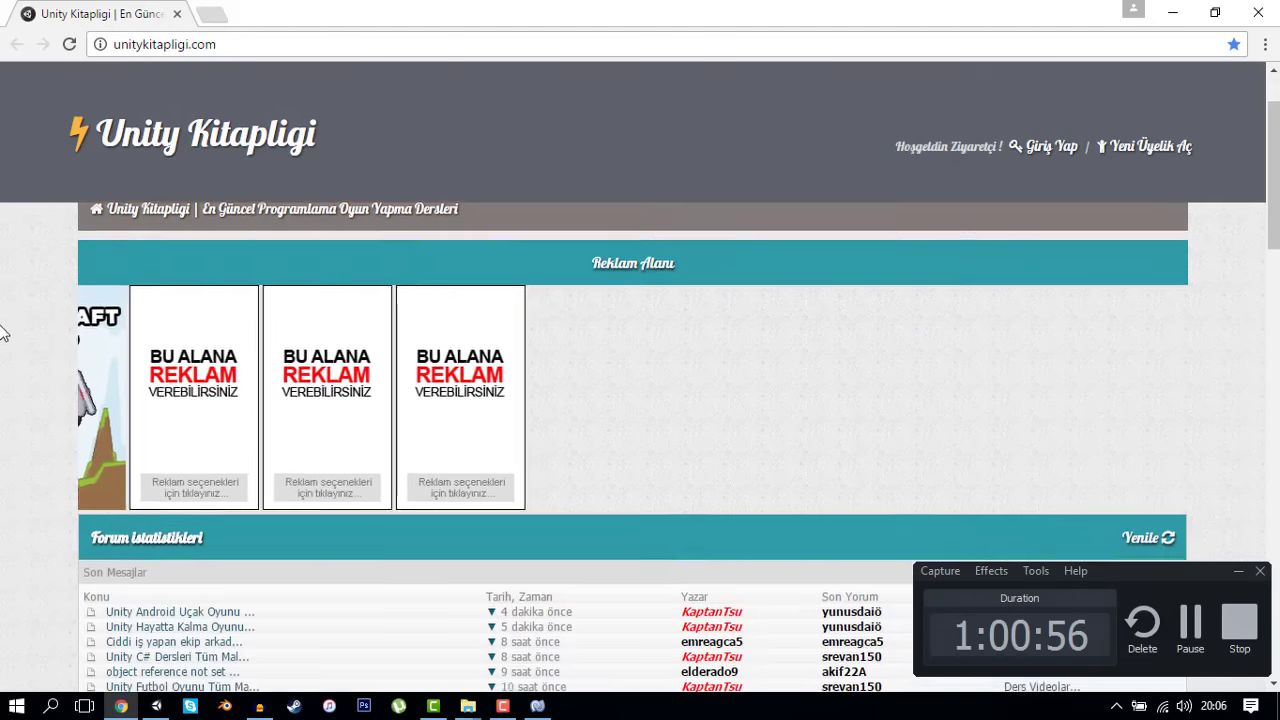
scroll(3, 333, "down", 4)
scroll(4, 333, "down", 3)
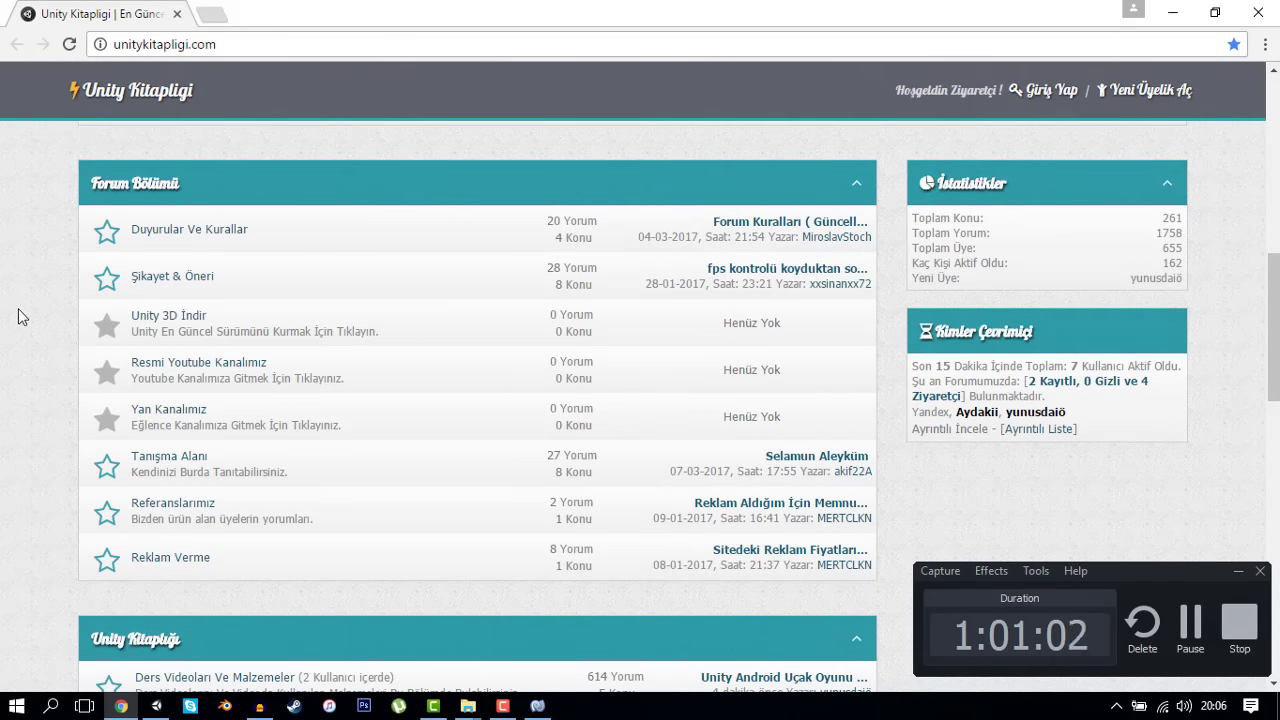
scroll(18, 317, "up", 3)
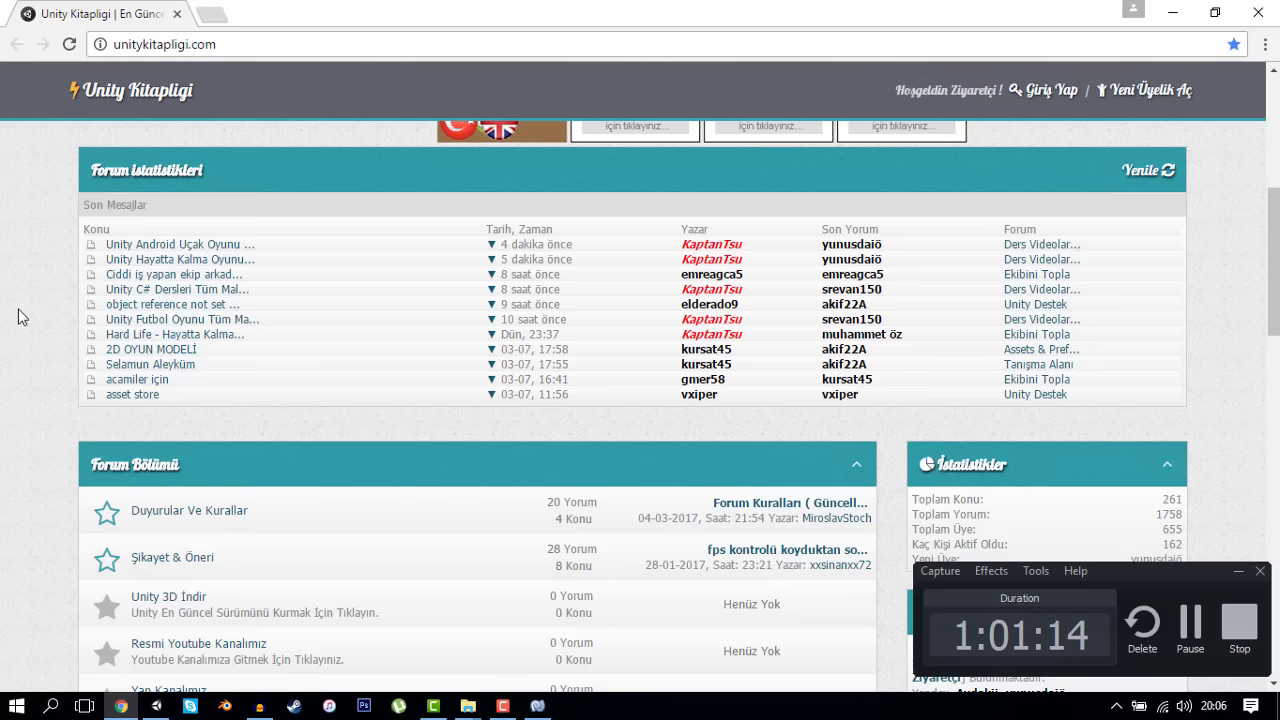
left_click(210, 13)
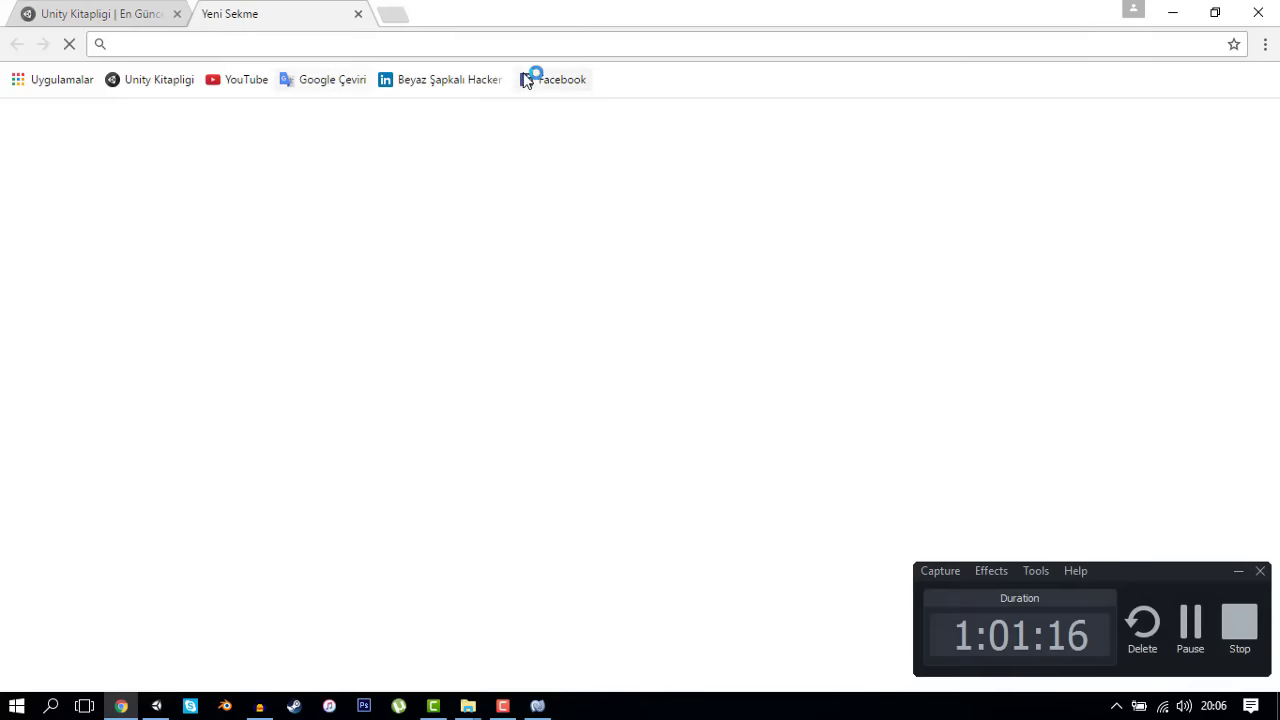